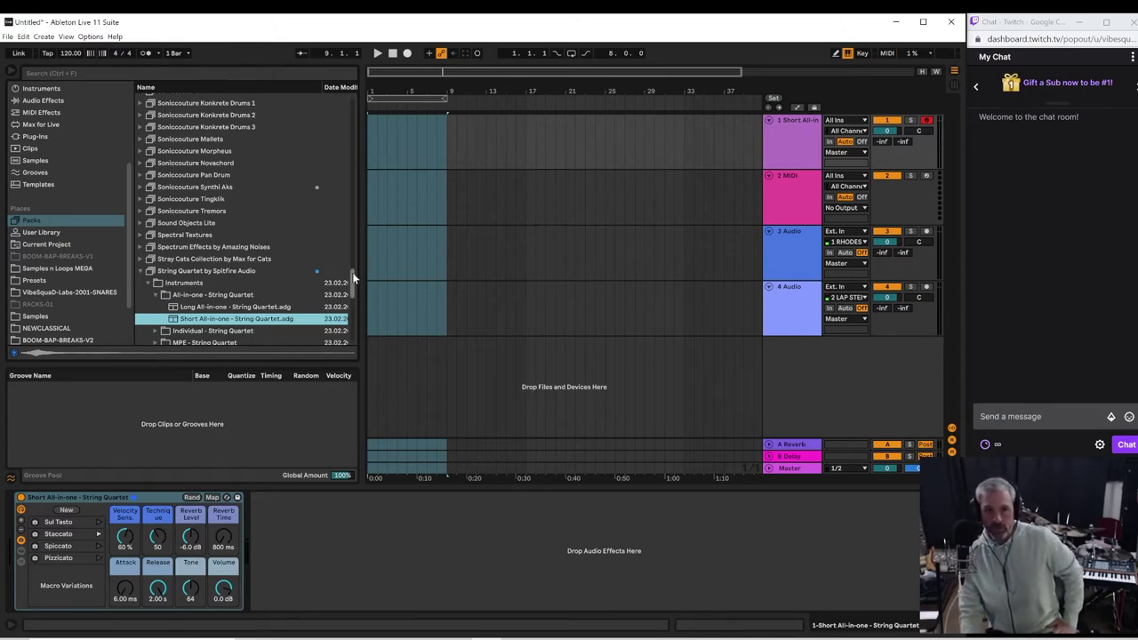
Step: Look through the orchestral packs, from String Quartet by Spitfire Audio to the ProjectSAM Orchestral Ensemble Essentials packs
scroll(352, 272, "down", 1)
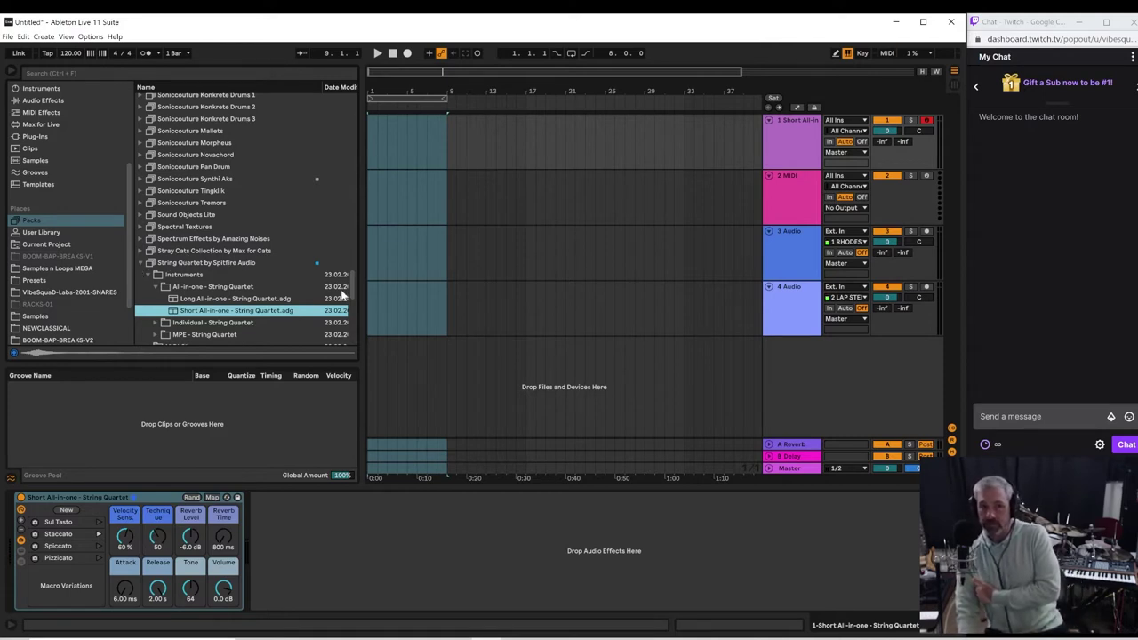
scroll(350, 291, "up", 1)
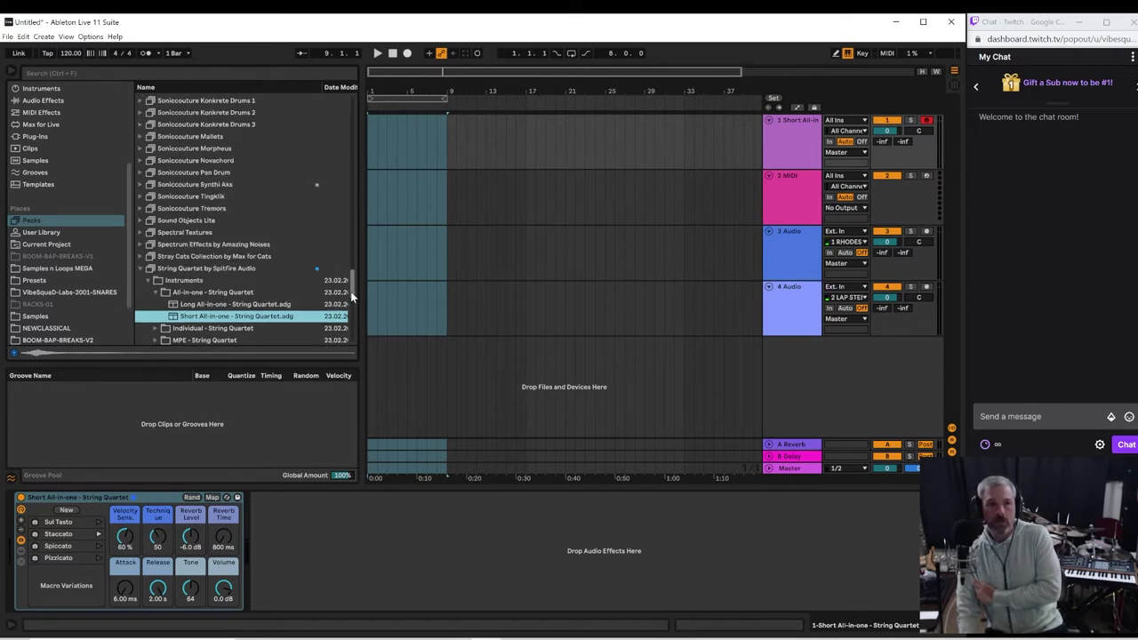
left_click_drag(352, 293, 346, 231)
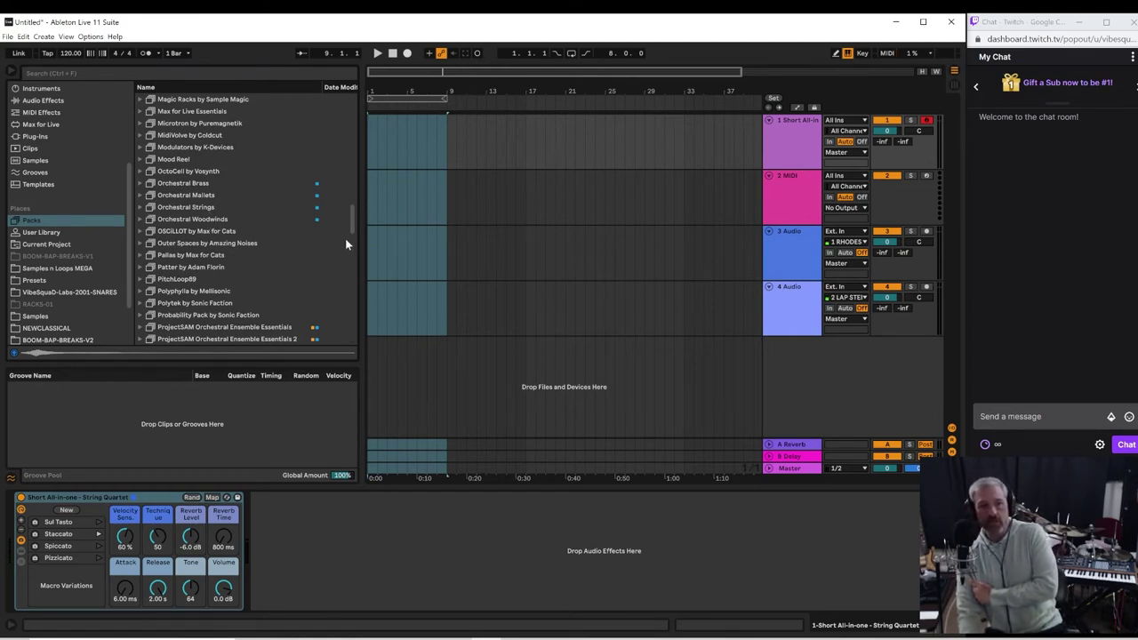
left_click_drag(352, 223, 353, 235)
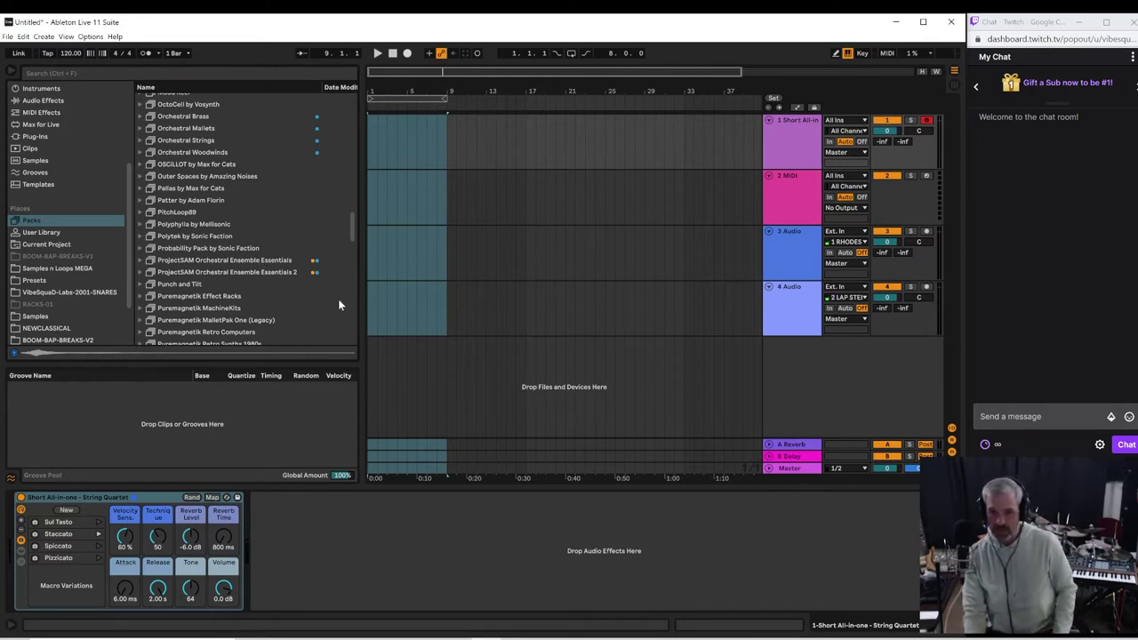
left_click_drag(355, 223, 354, 296)
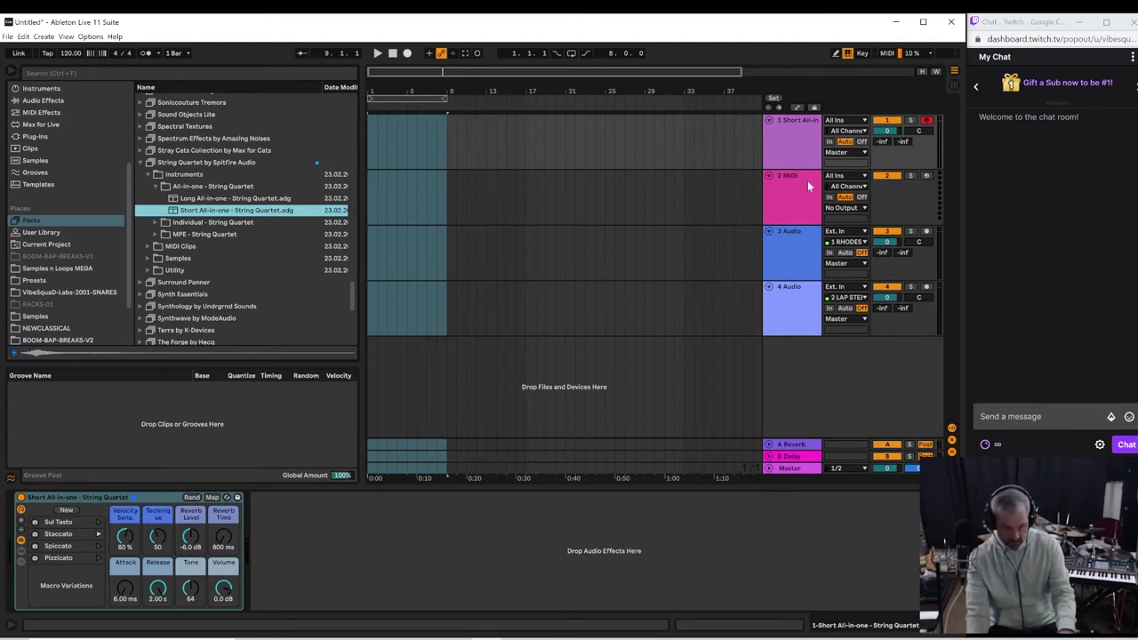
Step: Load Woodwind Ens ALL.adg from the Woodwind Section of ProjectSAM Orchestral Ensemble Essentials onto a new track
left_click(155, 185)
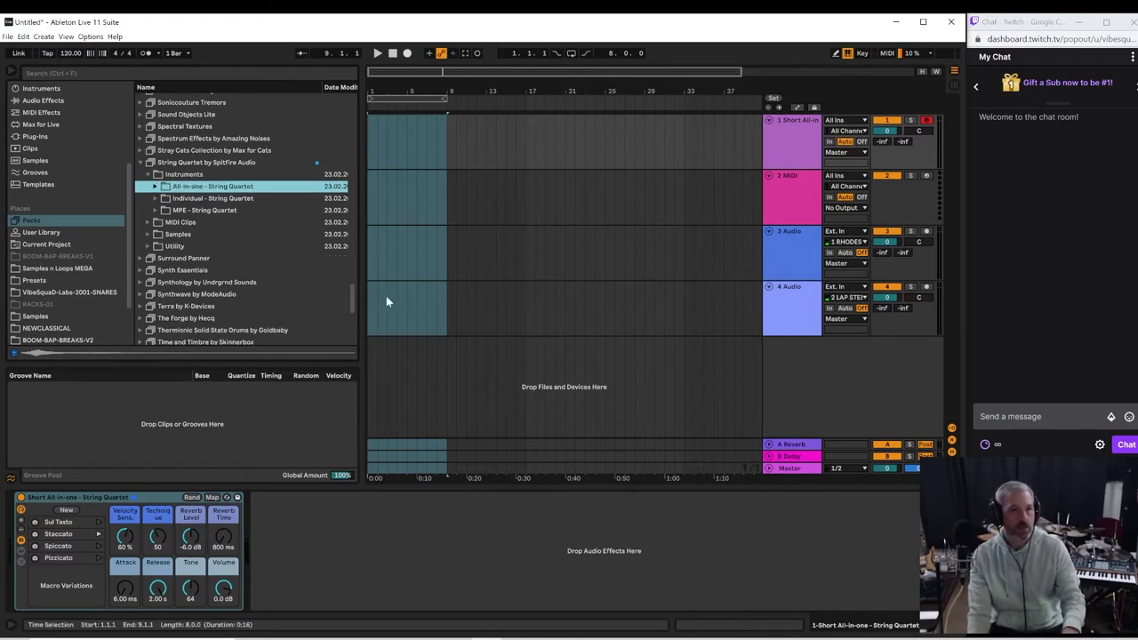
left_click_drag(353, 304, 353, 235)
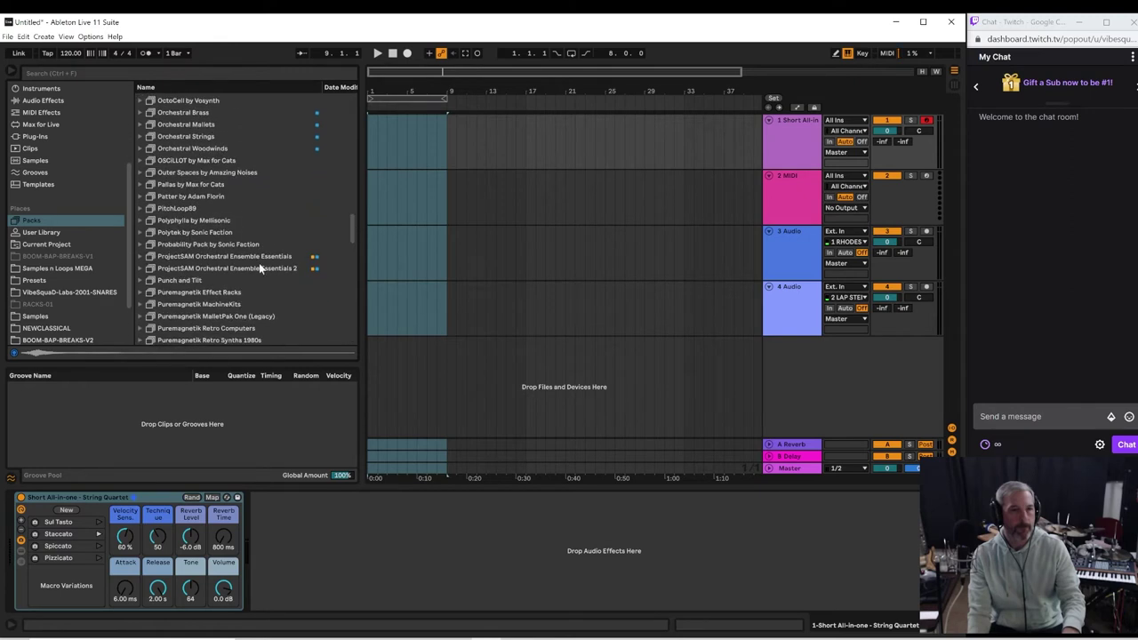
left_click(161, 260)
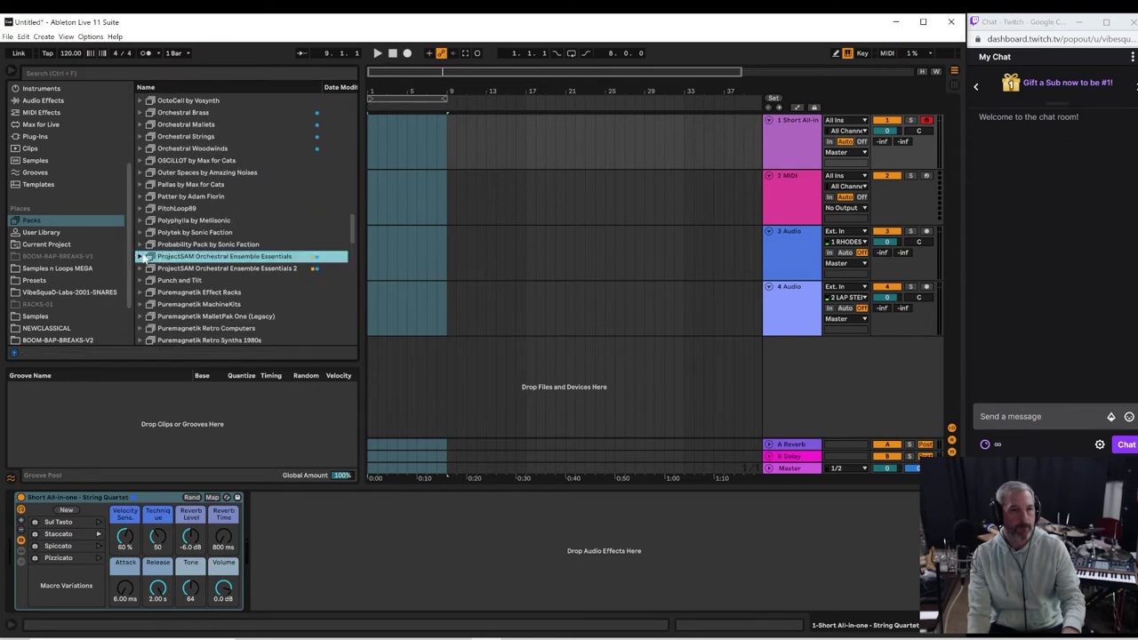
left_click(141, 257)
left_click(155, 279)
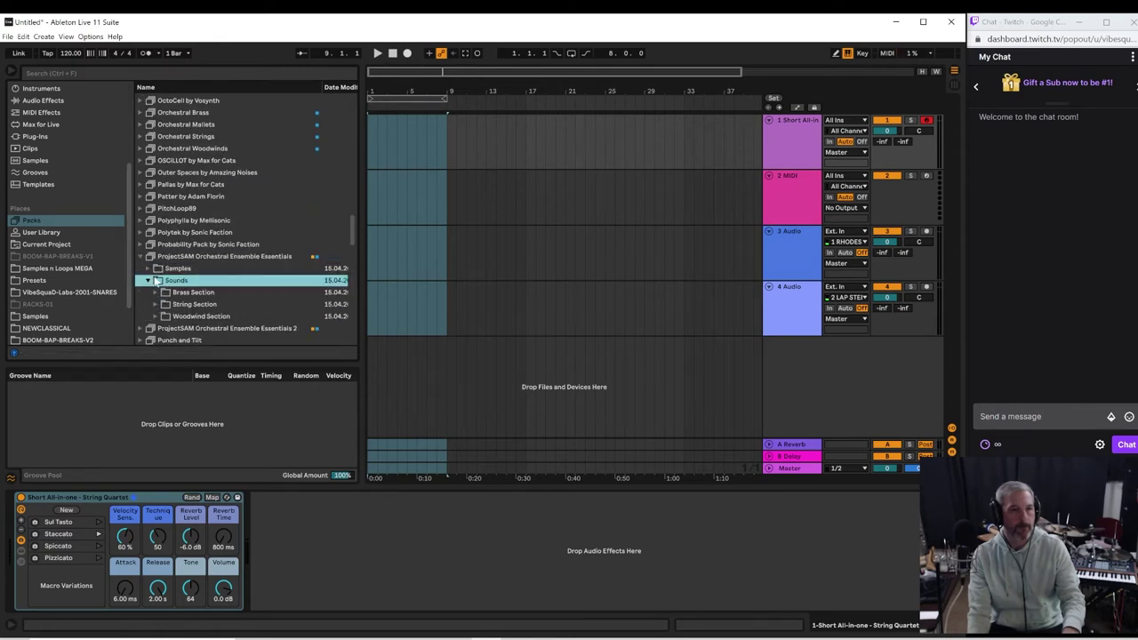
left_click(151, 281)
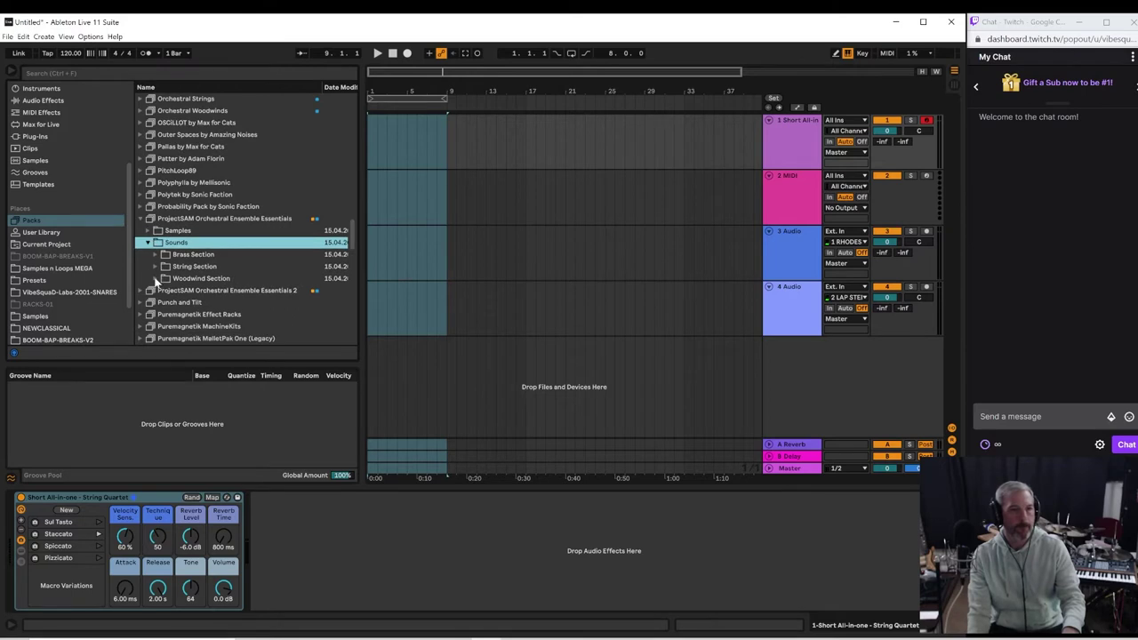
left_click(157, 279)
left_click(156, 278)
left_click(227, 178)
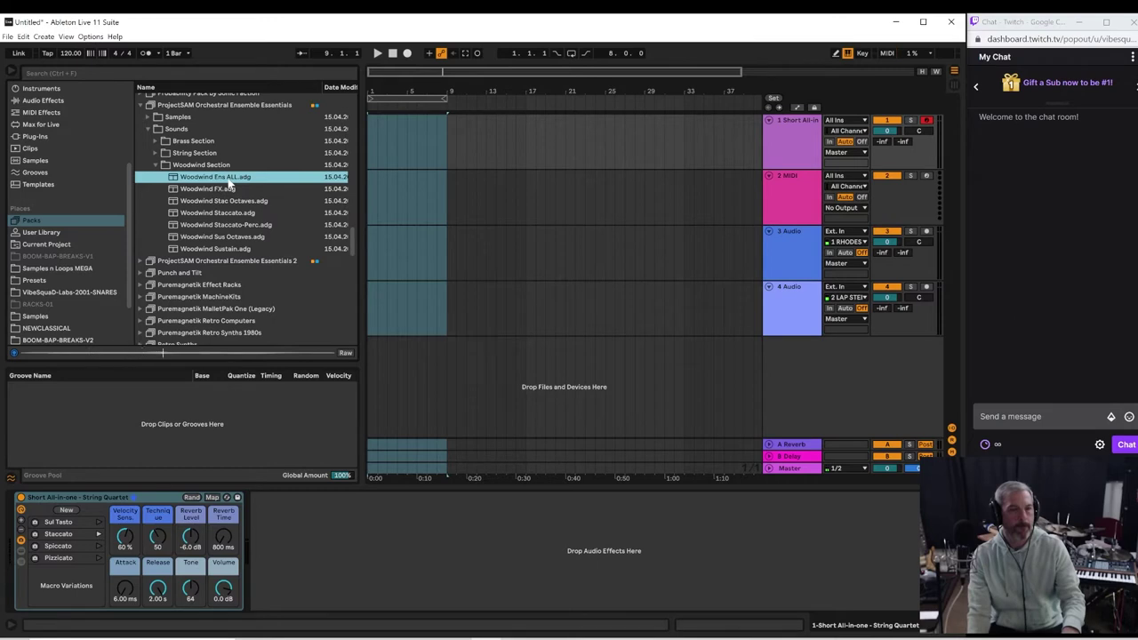
left_click_drag(228, 179, 438, 397)
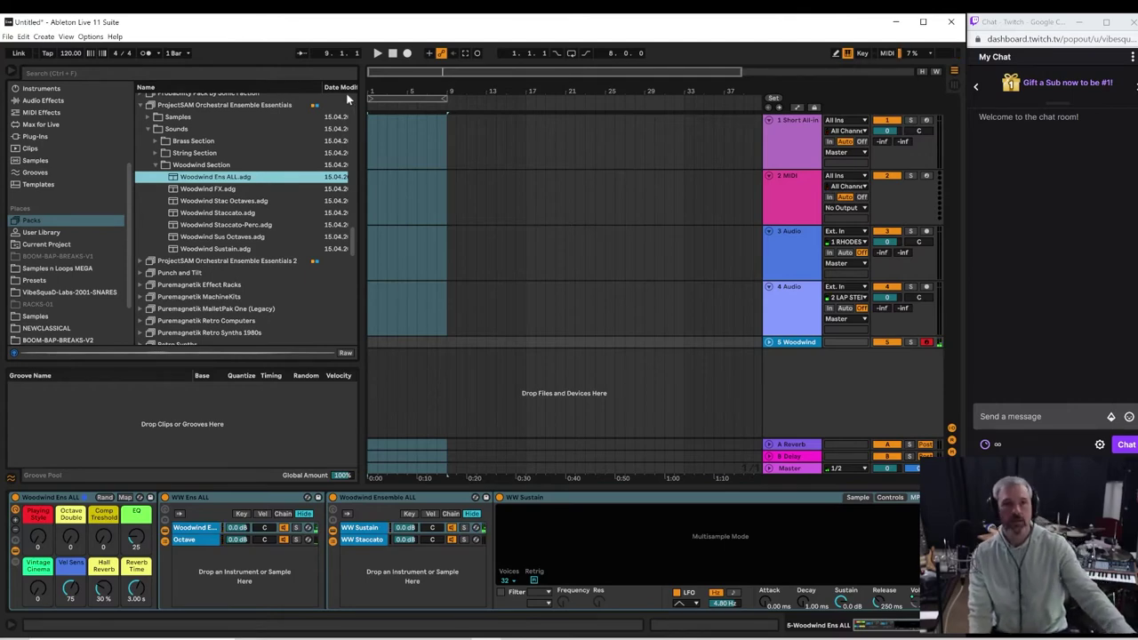
Step: Turn on the metronome and set the song tempo to 49 BPM
left_click(145, 55)
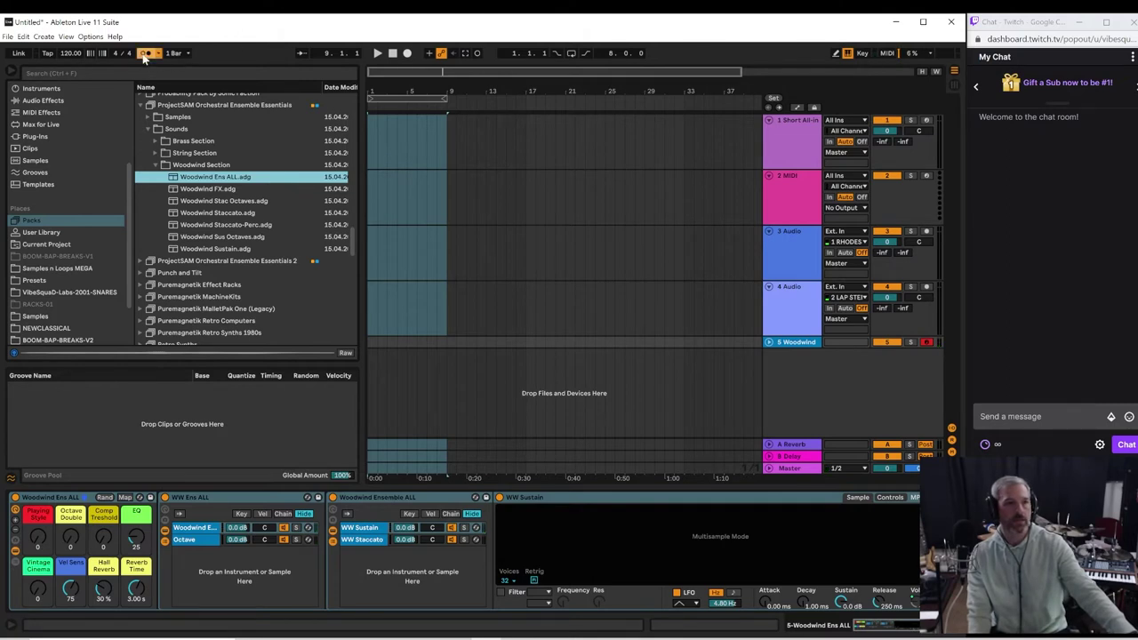
left_click(70, 52)
type("70")
key("Return")
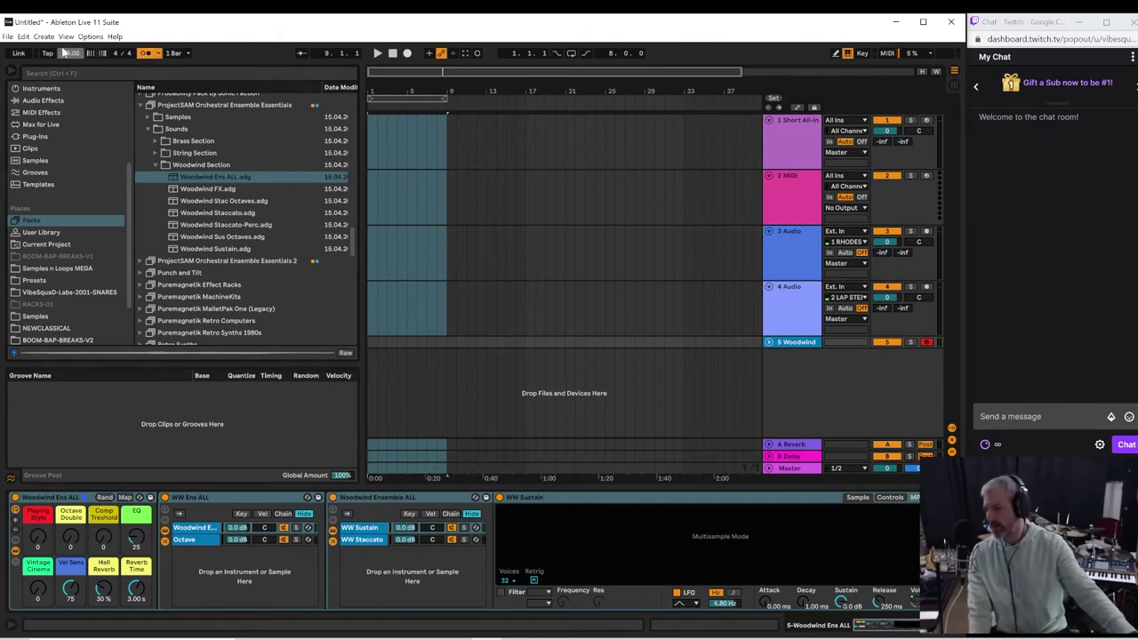
left_click_drag(70, 56, 69, 74)
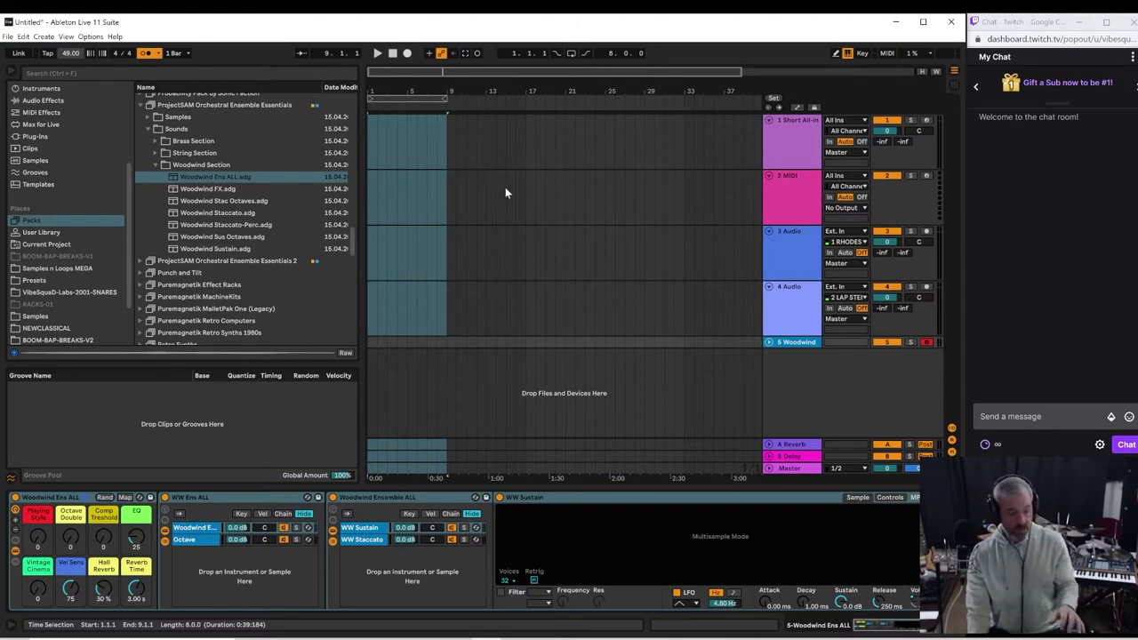
Step: Briefly test playback, then unfold the Master track and lower its volume to about -6 dB
left_click(376, 53)
left_click(391, 54)
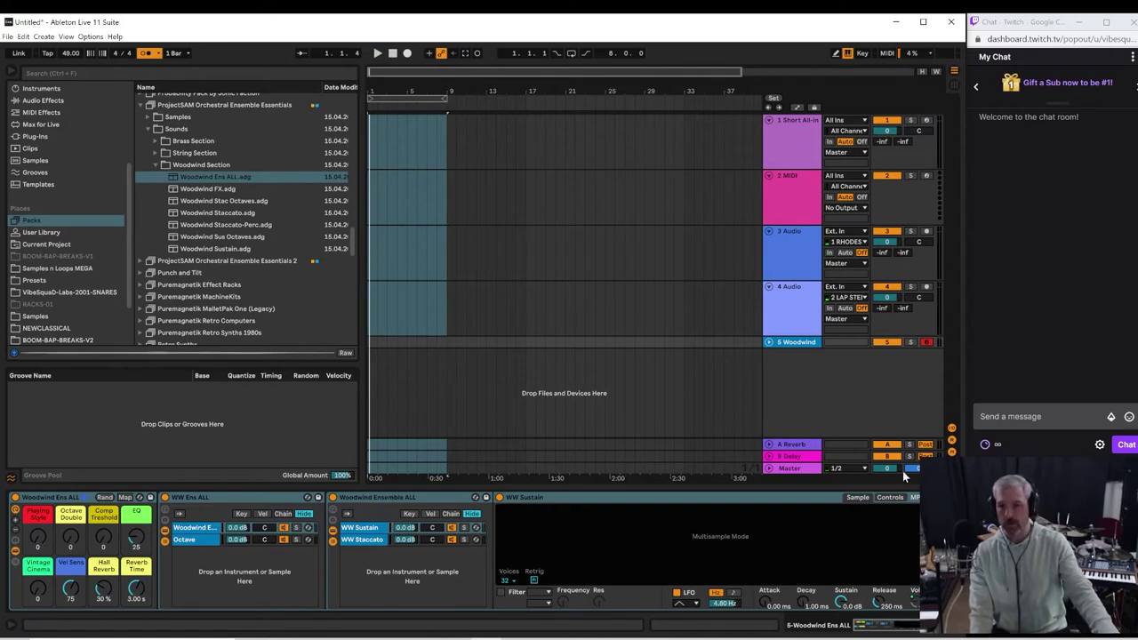
left_click(767, 470)
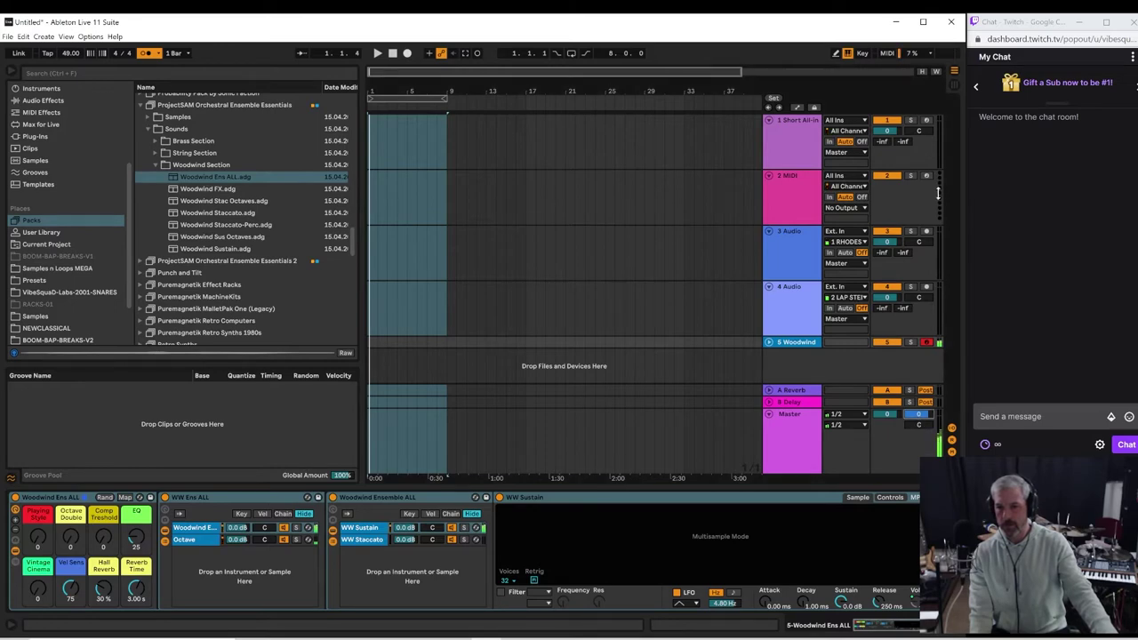
left_click_drag(916, 415, 915, 436)
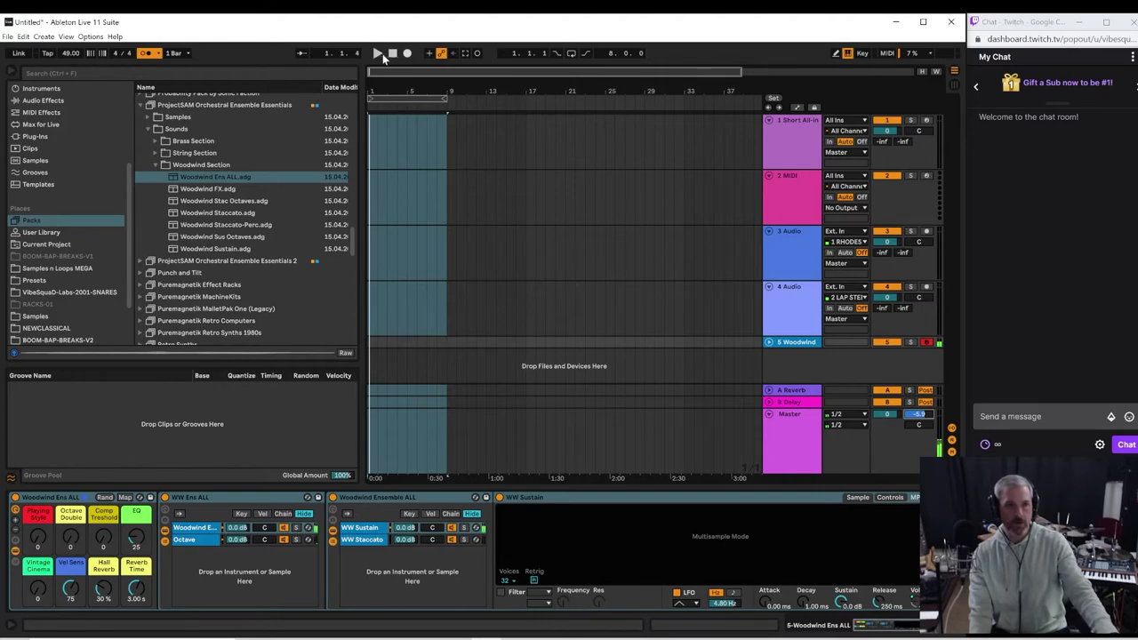
Step: Set the metronome rhythm to 1/8 and play the arrangement to hear the click
left_click(378, 53)
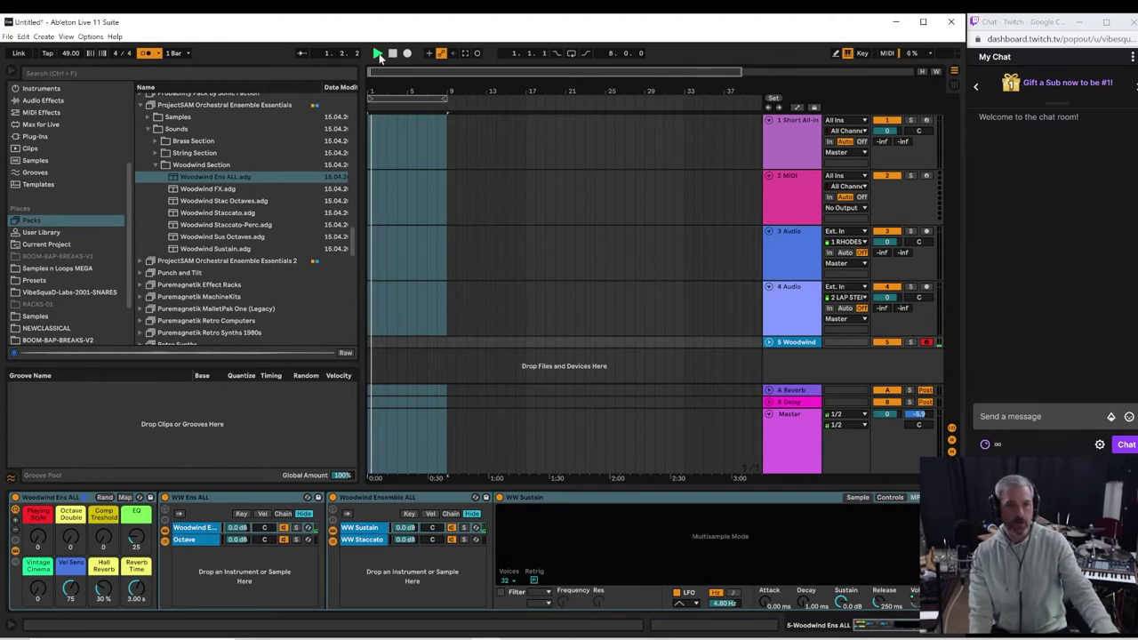
left_click(147, 55)
left_click(158, 54)
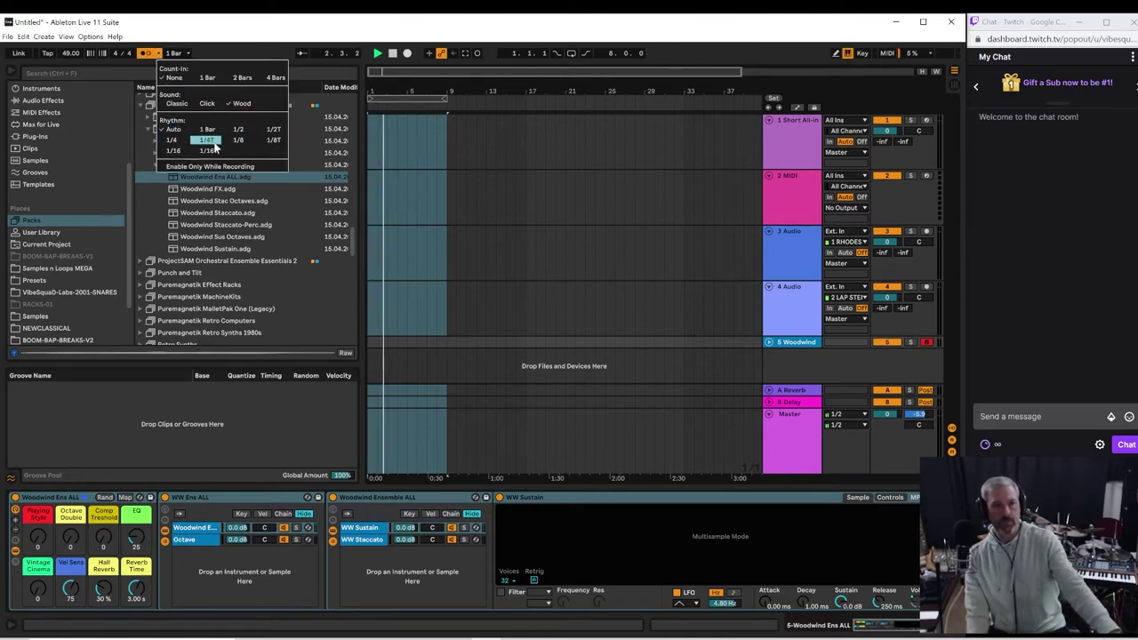
left_click(247, 140)
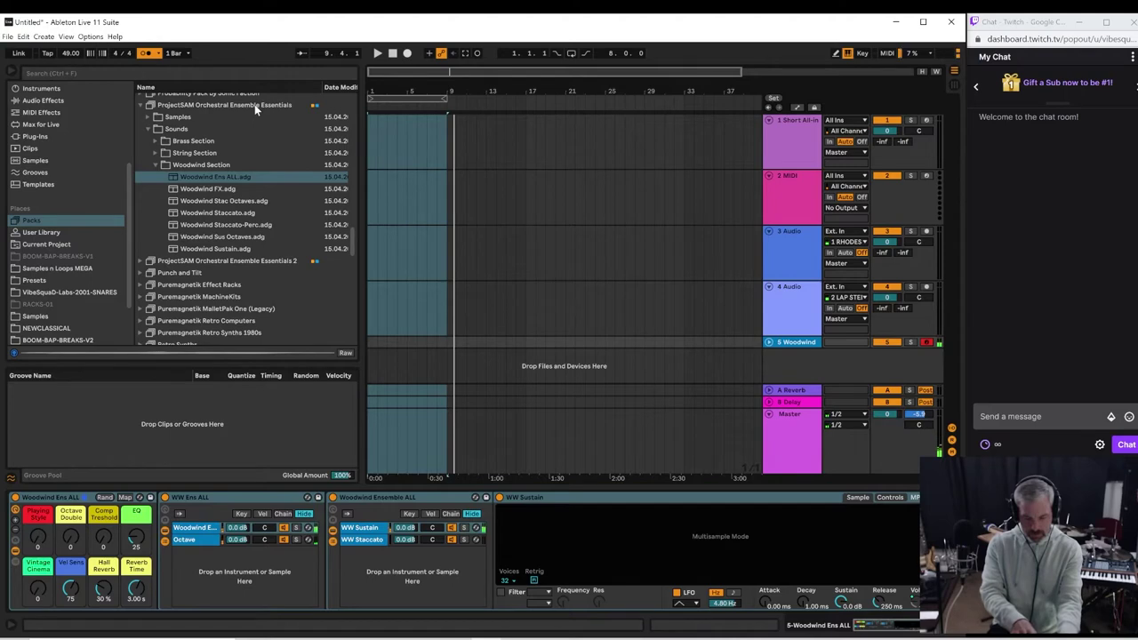
key("space")
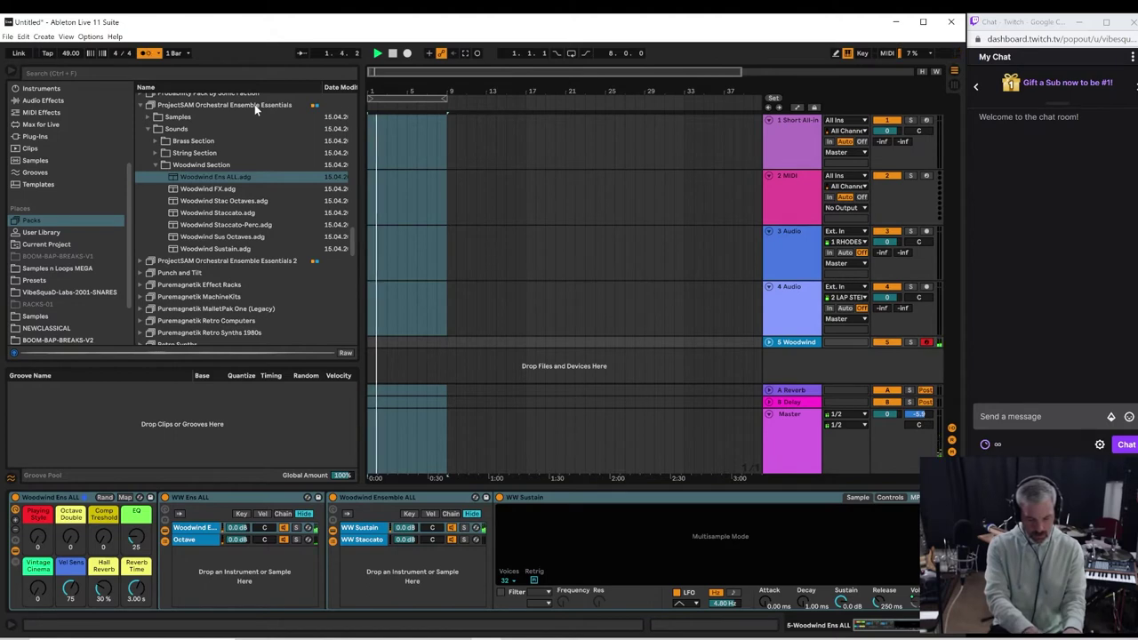
key("space")
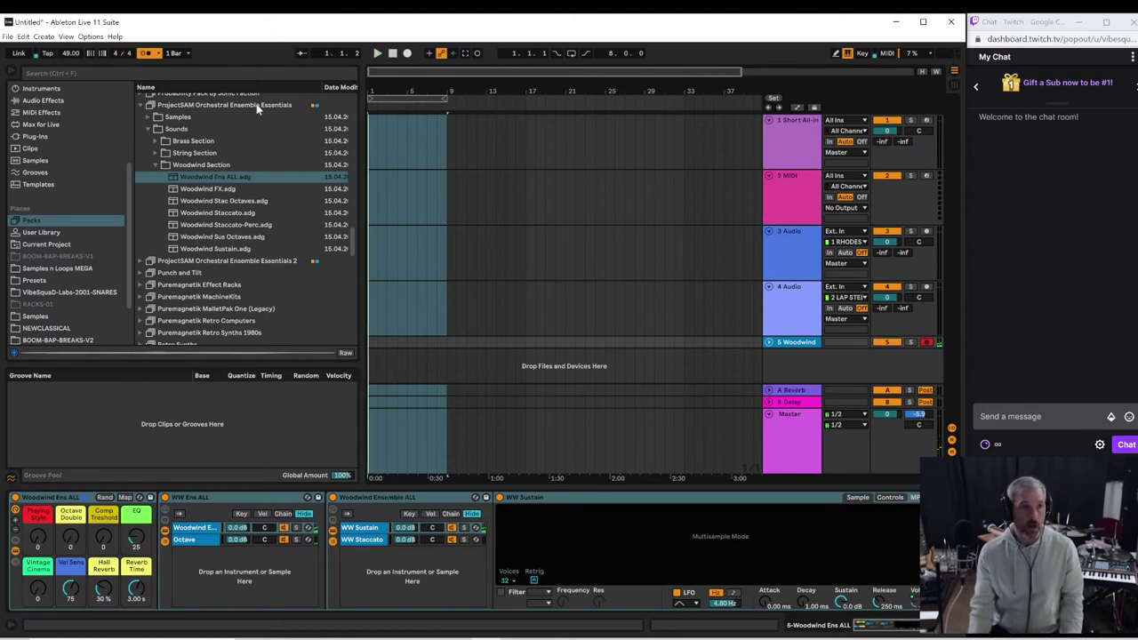
Step: Set the metronome rhythm to 1/4 and check it with a short playback
left_click(158, 53)
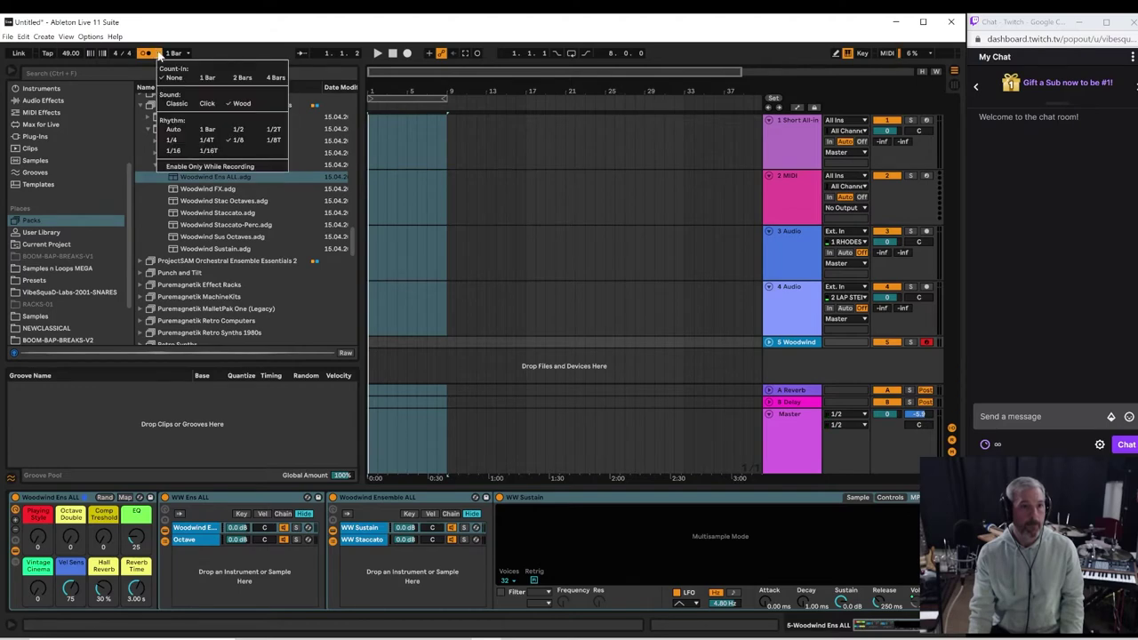
left_click(181, 140)
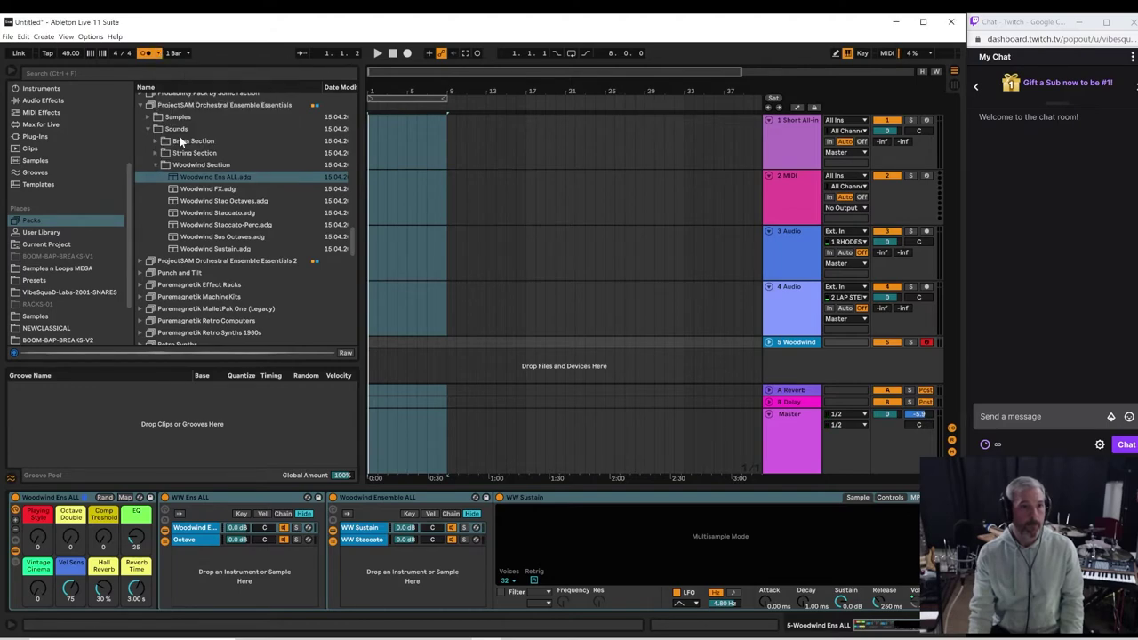
key("space")
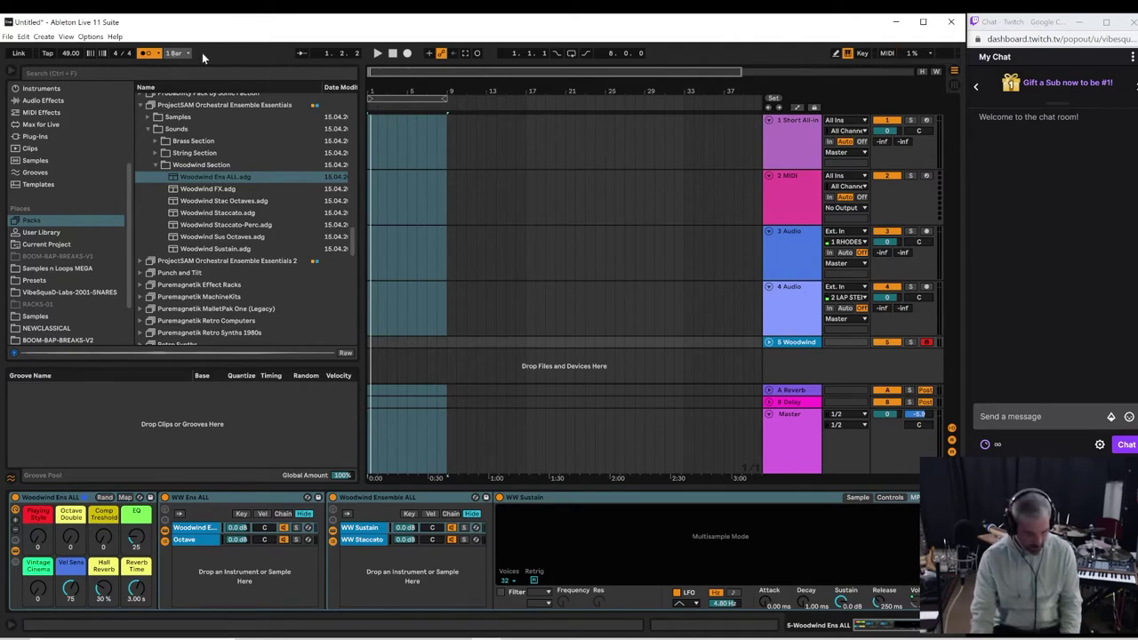
Step: Set the tempo to 78 BPM and play the arrangement while trying the woodwind instrument
left_click_drag(76, 56, 76, 54)
key("space")
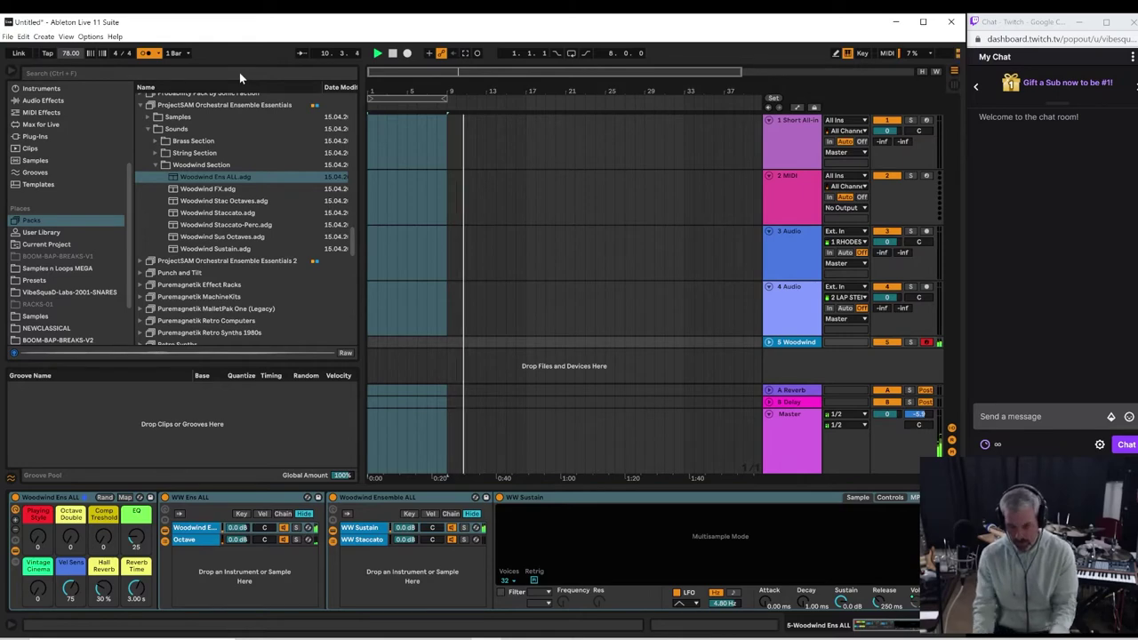
key("space")
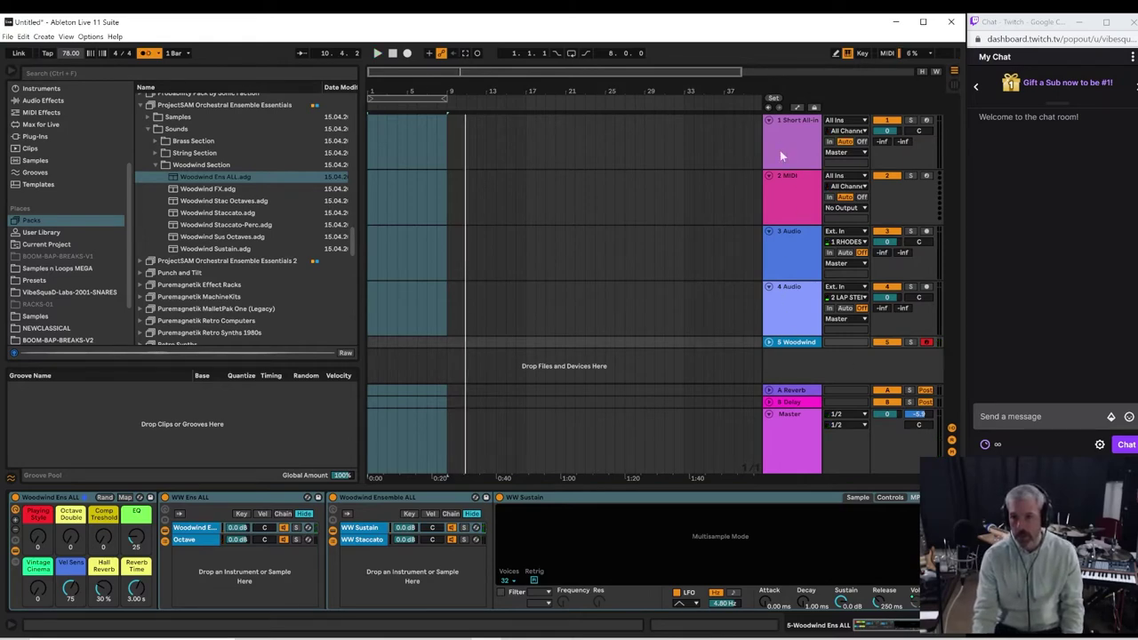
Step: Arm the Short All-in-one string quartet track for recording and play from the start of the arrangement
left_click(799, 207)
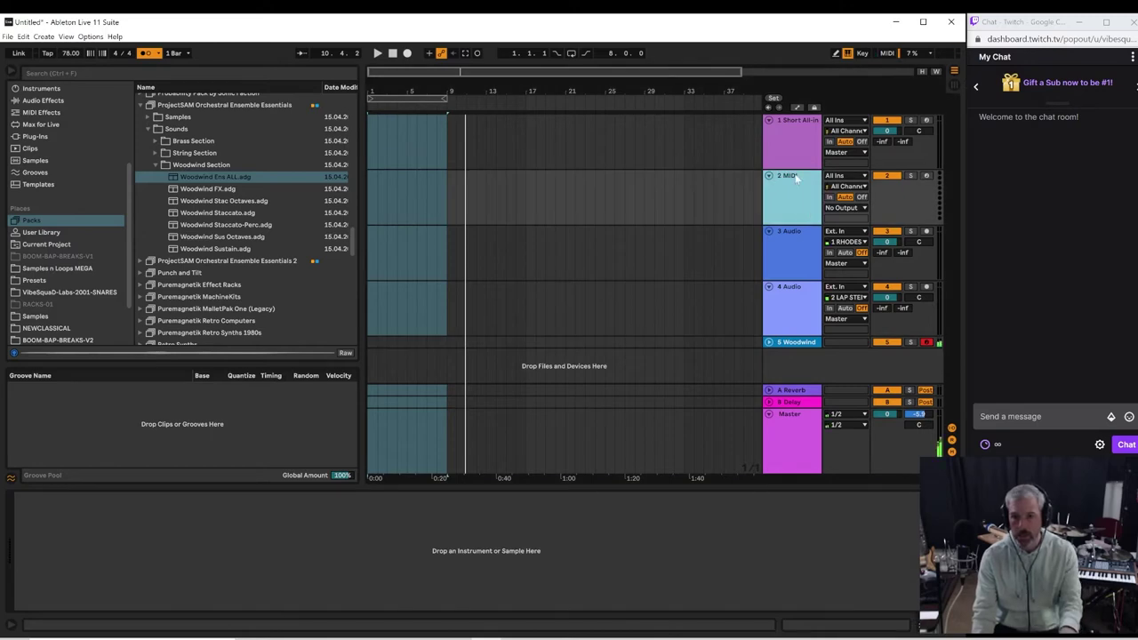
left_click(927, 121)
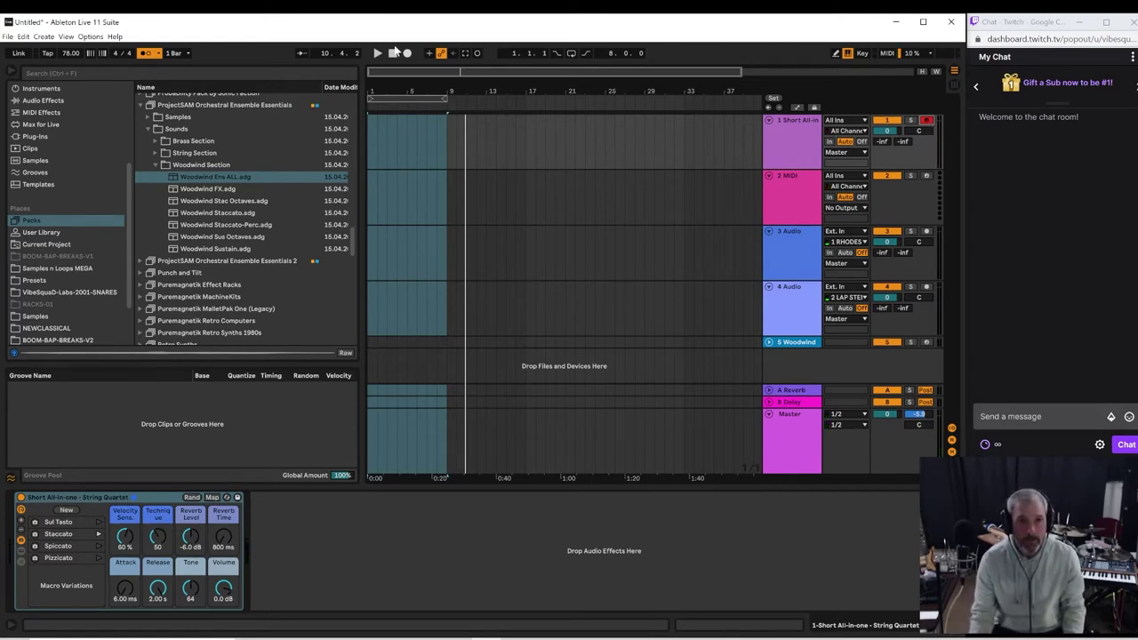
double_click(395, 52)
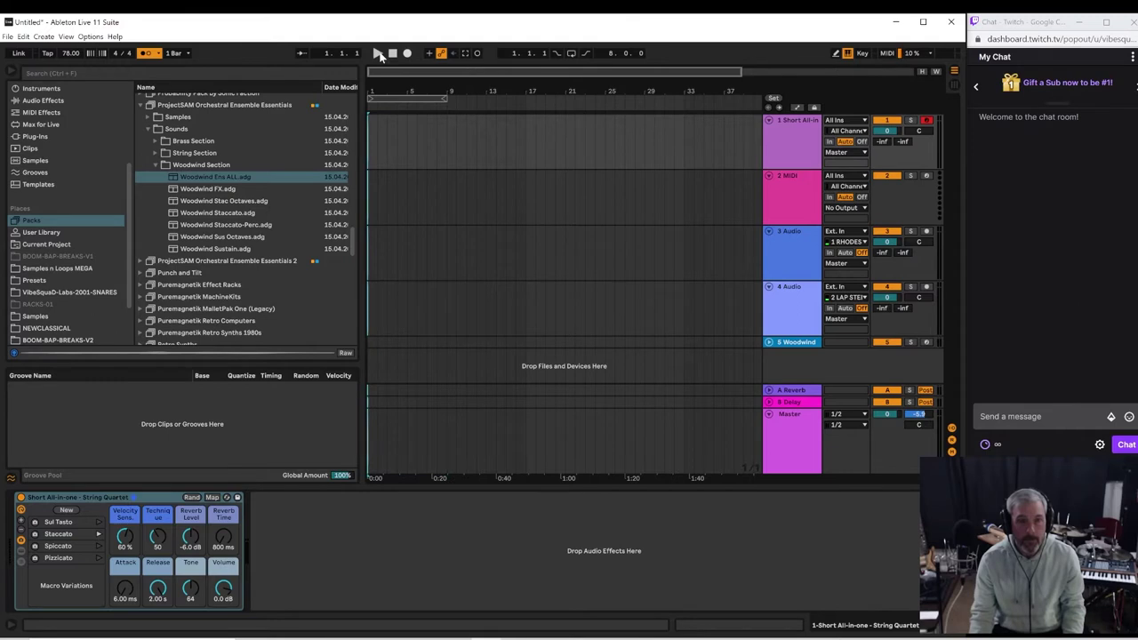
left_click(378, 54)
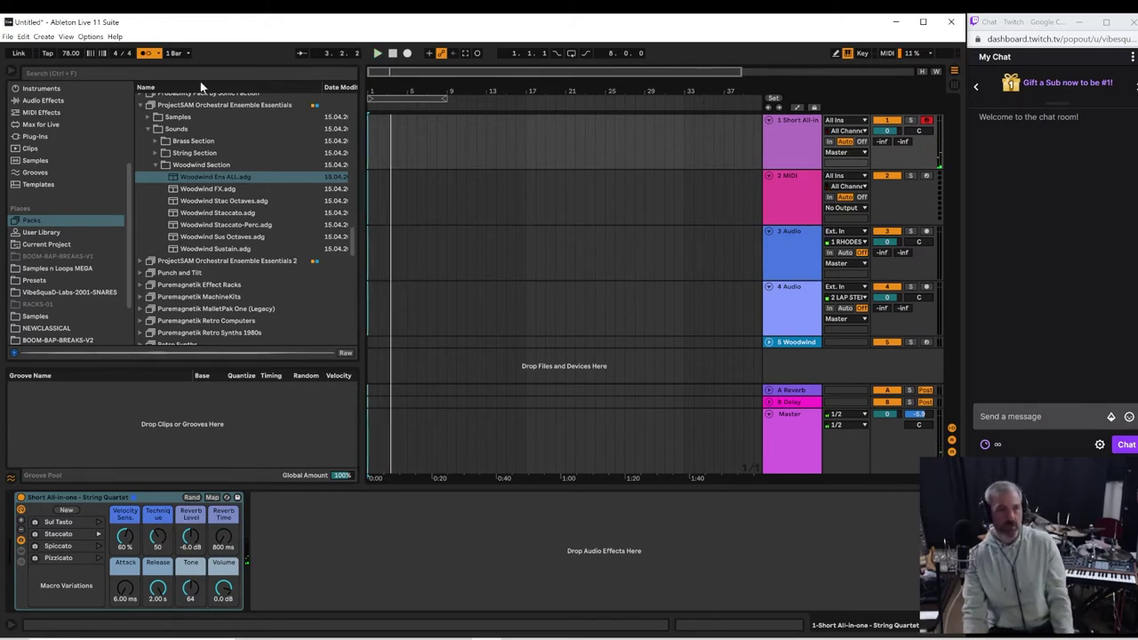
Step: Set the tempo to 70 BPM and capture the MIDI performed on the Short All-in-one track during playback
left_click_drag(78, 52, 78, 61)
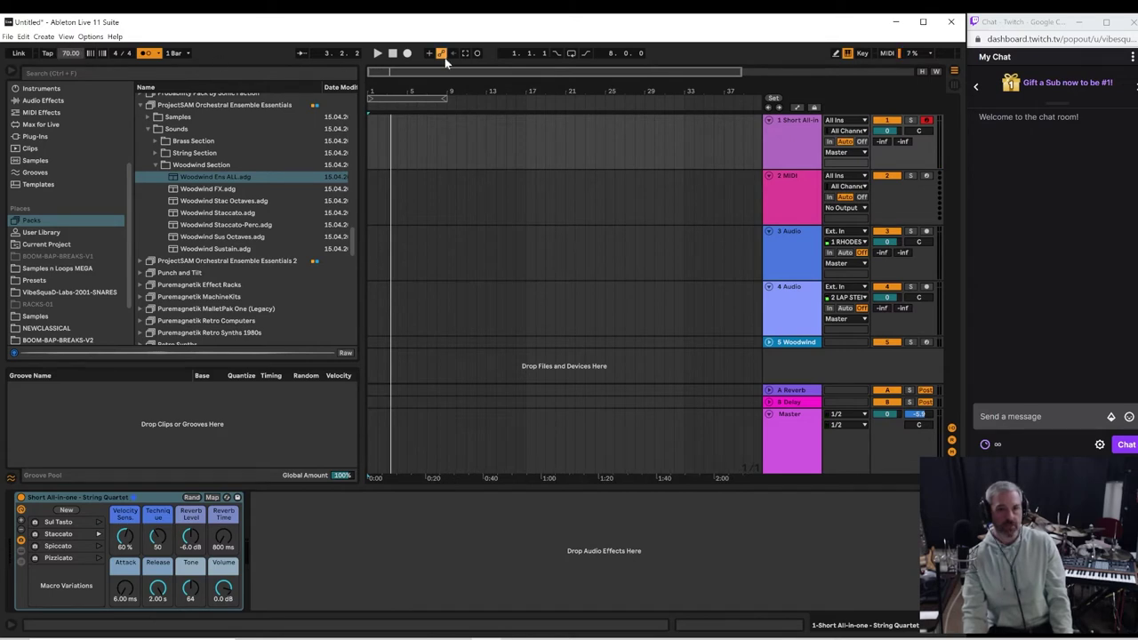
left_click(378, 53)
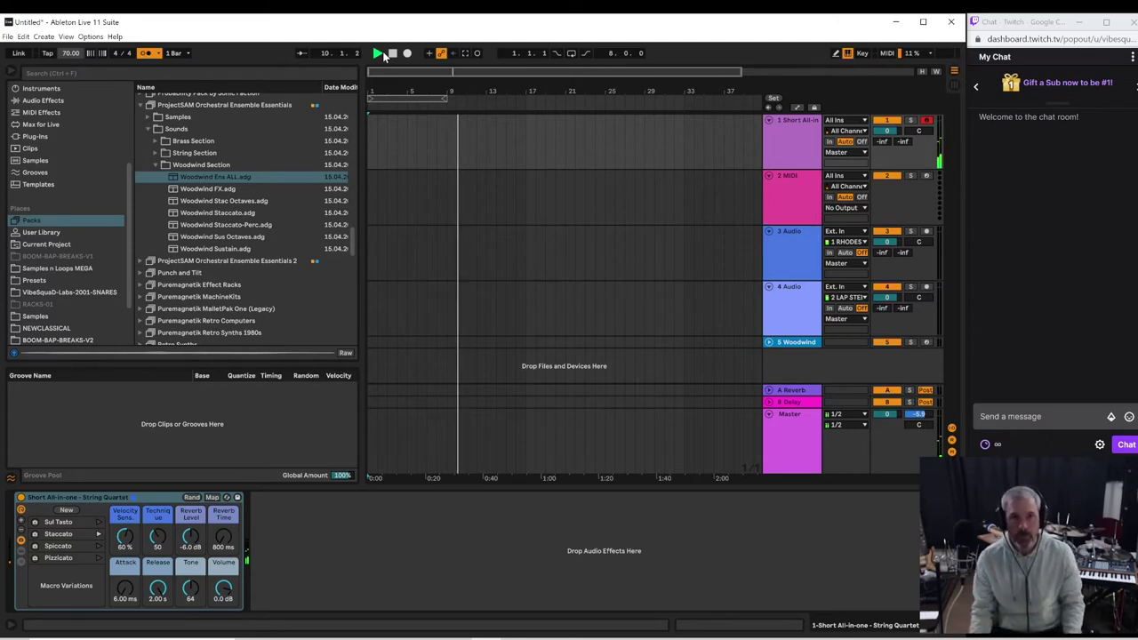
left_click(464, 53)
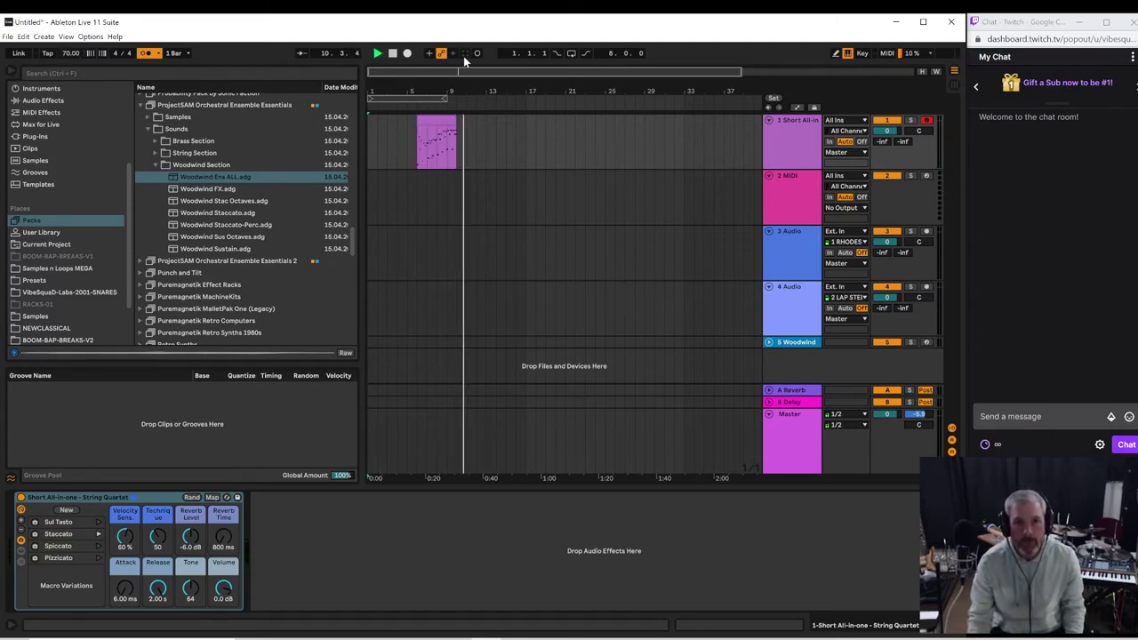
Step: Play the captured string clip from its start and move it to bar 1 of the arrangement
key("space")
key("space")
left_click(417, 94)
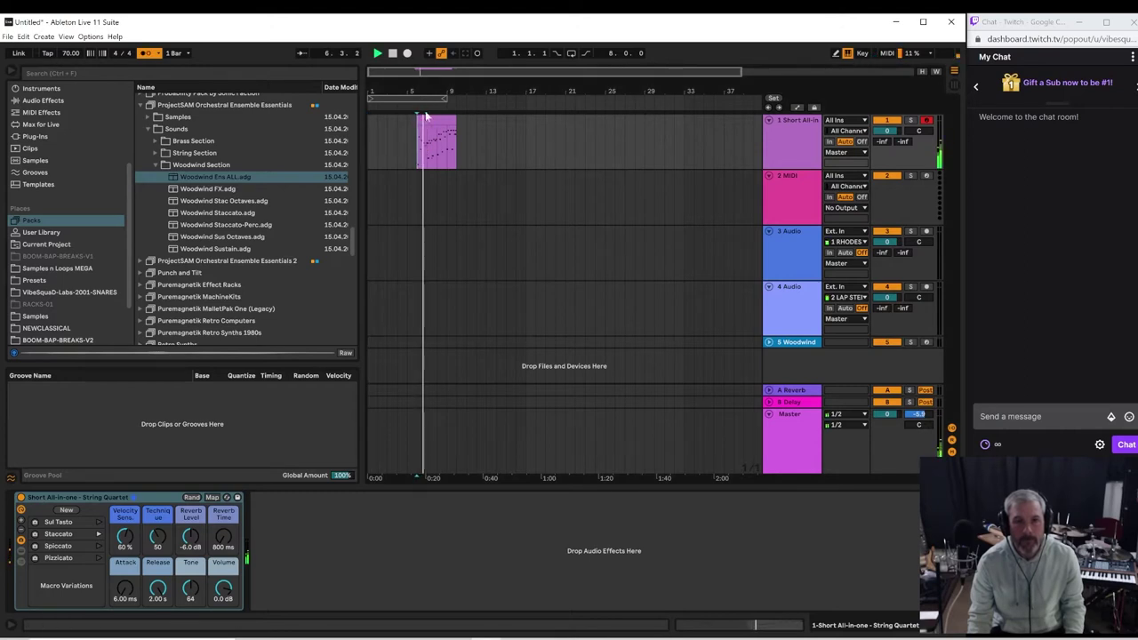
key("space")
left_click_drag(425, 116, 382, 123)
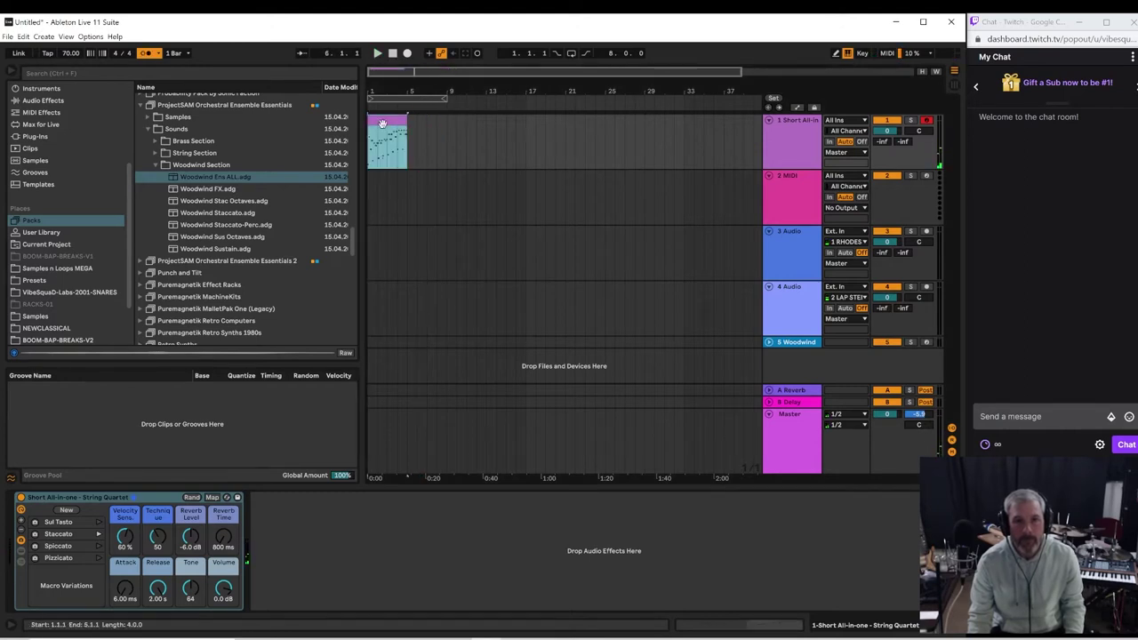
Step: Open the string clip and quantize all of its notes to 1/8
double_click(382, 123)
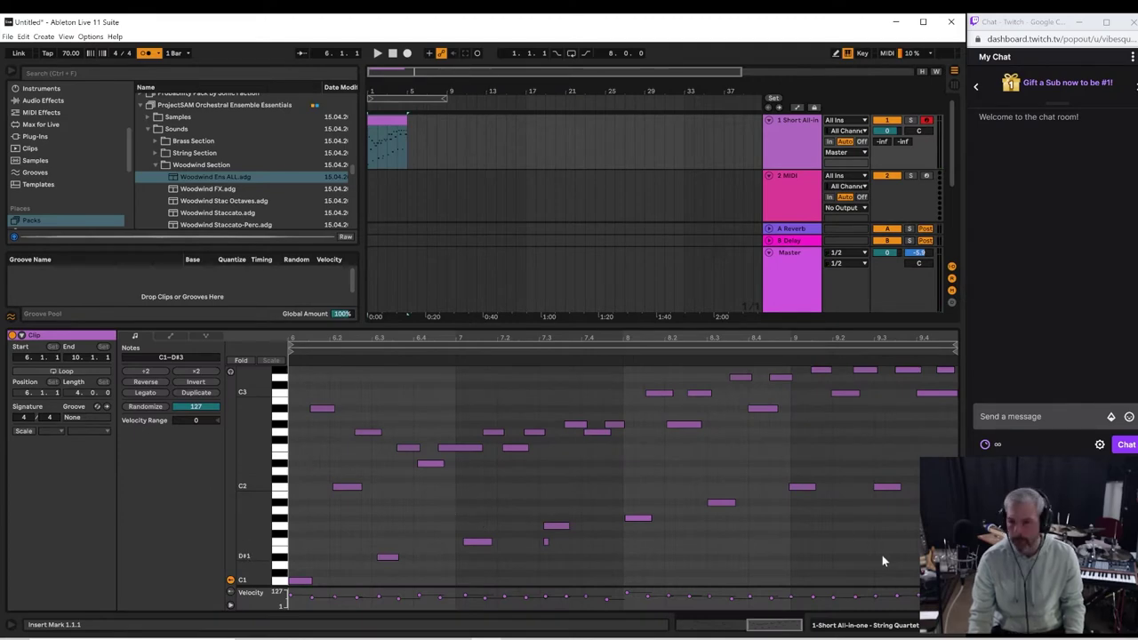
key("ctrl+a")
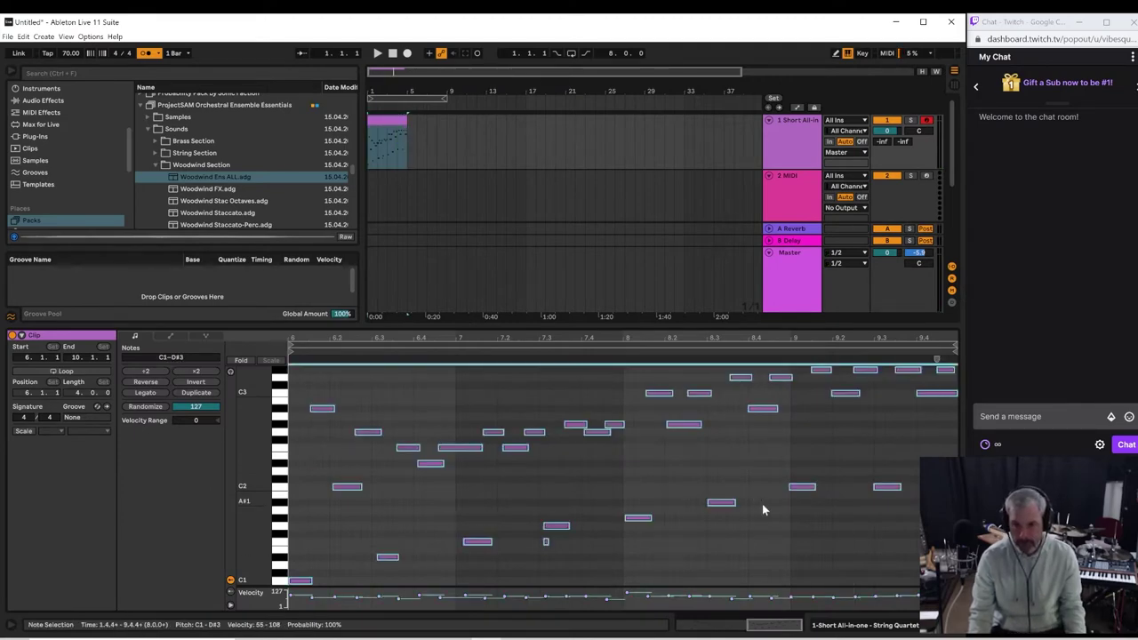
right_click(563, 531)
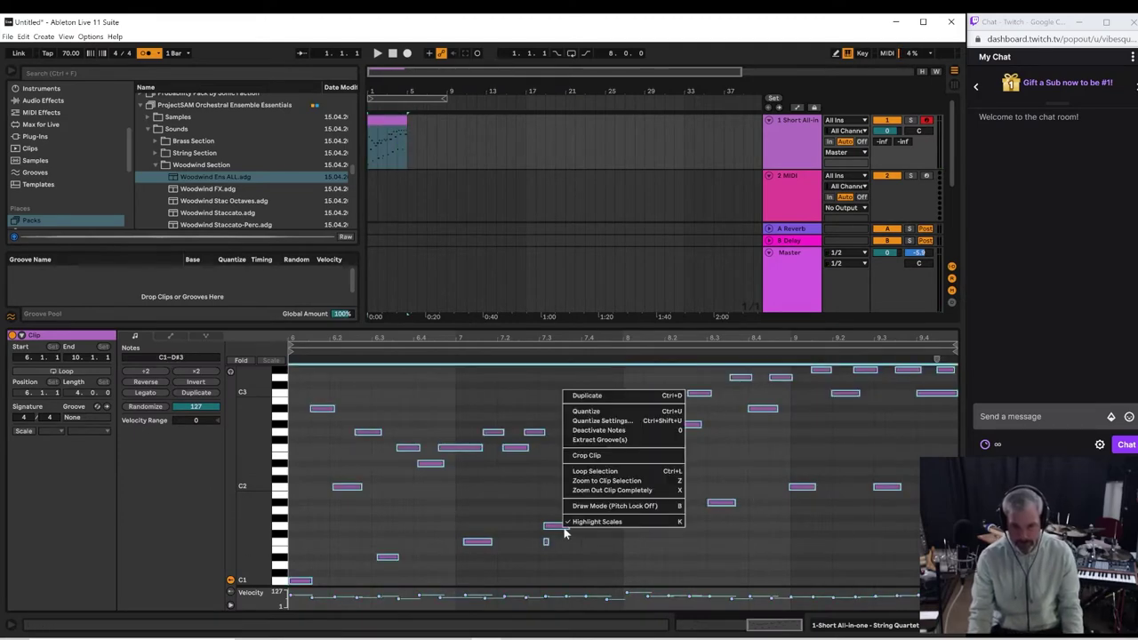
left_click(598, 420)
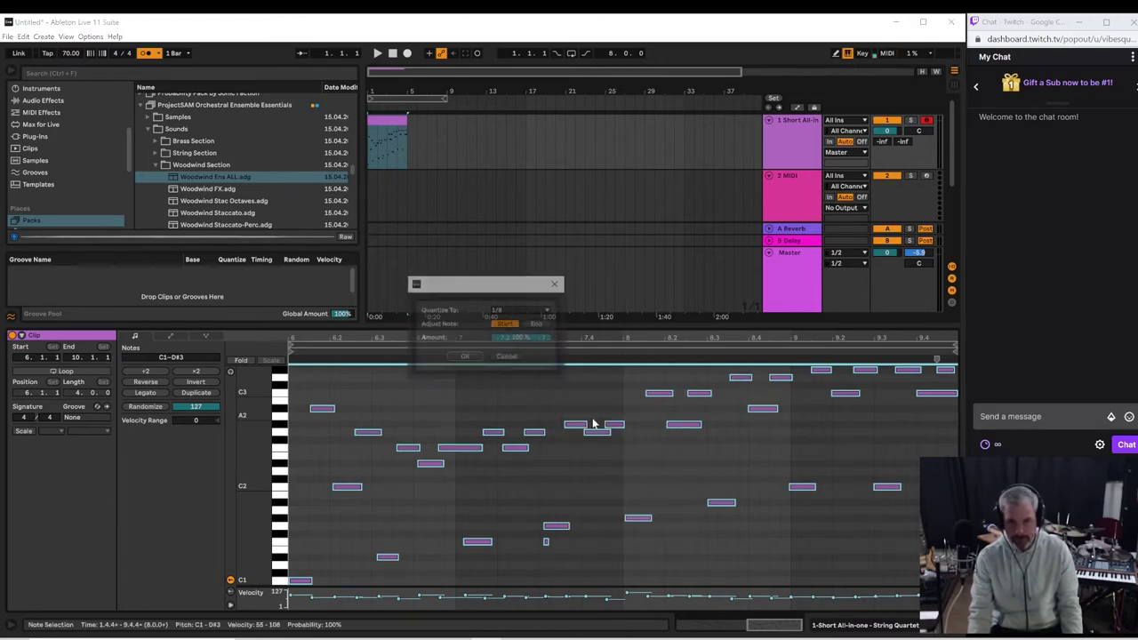
left_click(527, 311)
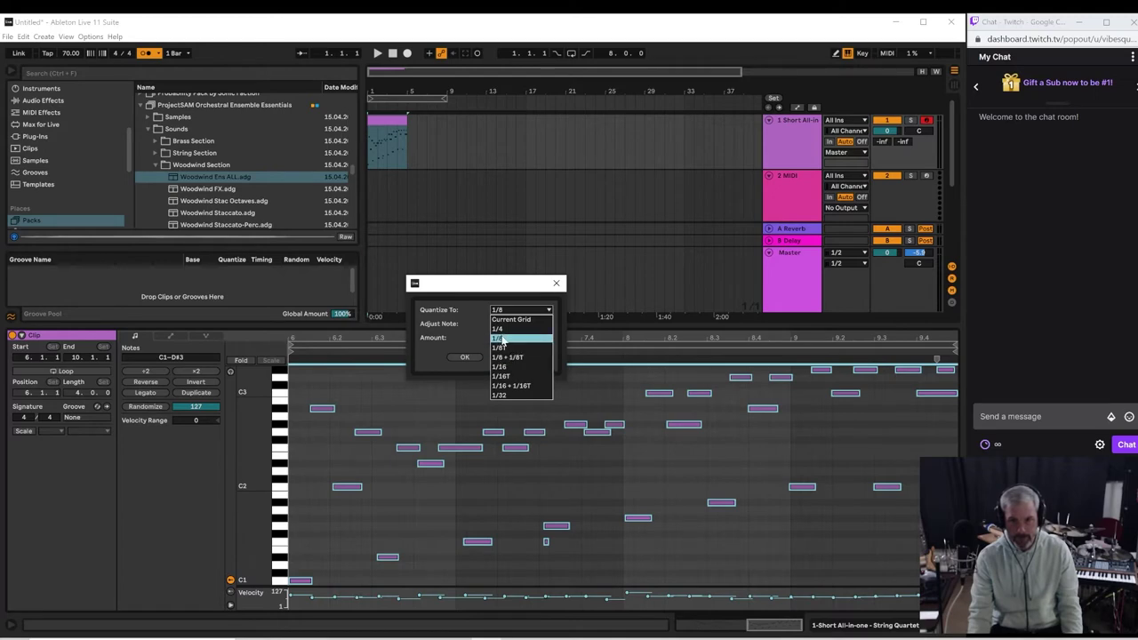
left_click(503, 339)
left_click(462, 357)
Step: Play the quantized string clip and delete the stray short F1 note in bar 7 of the note editor
key("space")
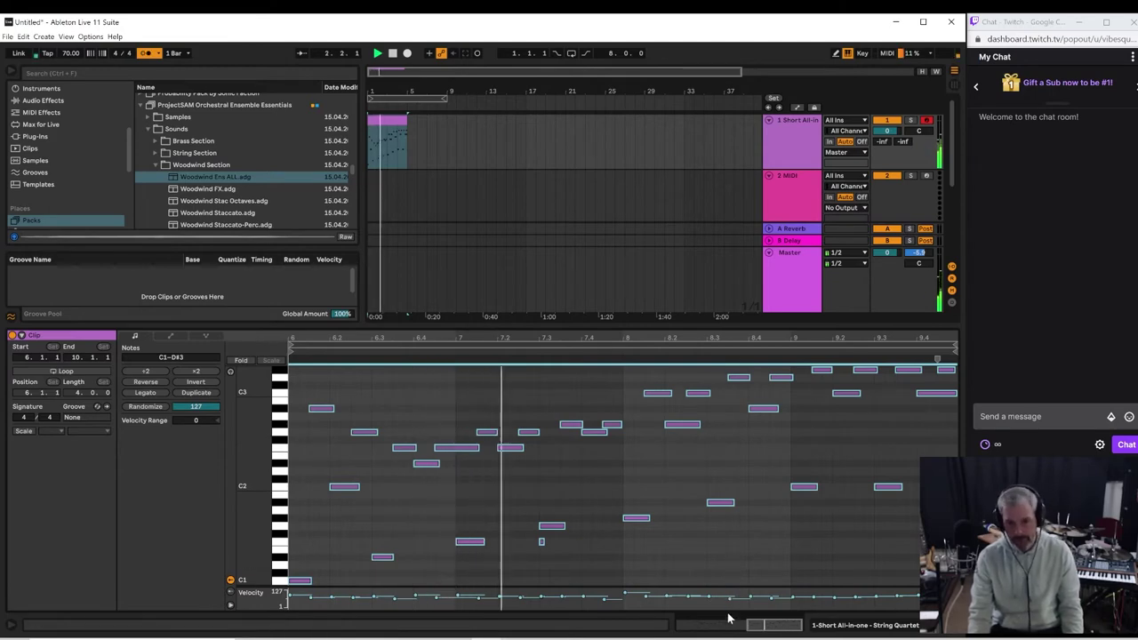
left_click(541, 542)
key("space")
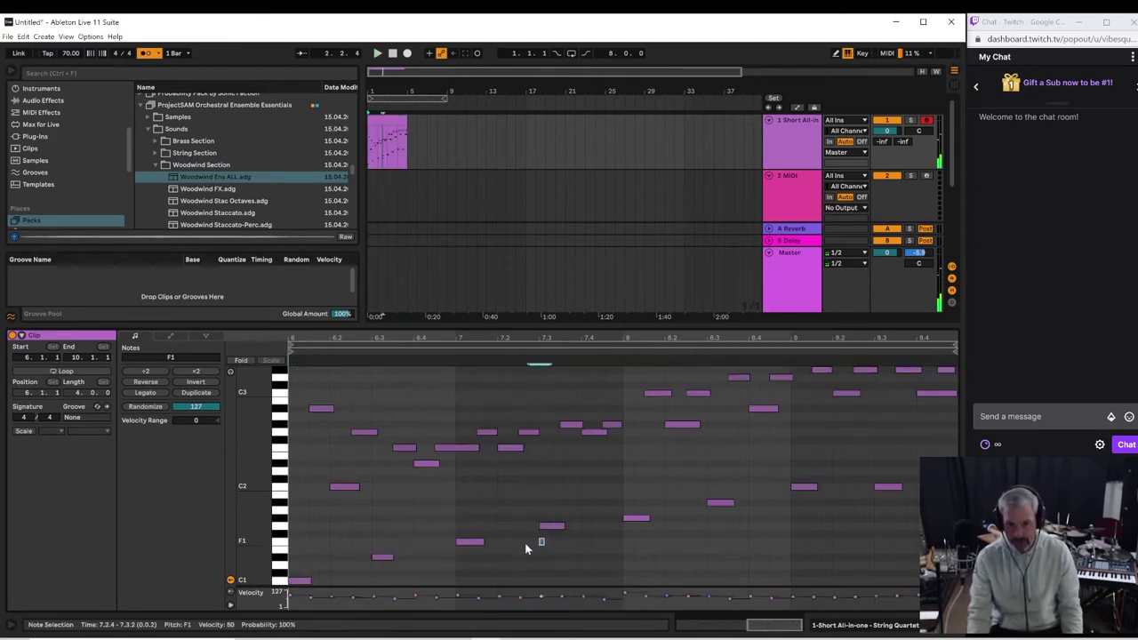
key("Delete")
key("space")
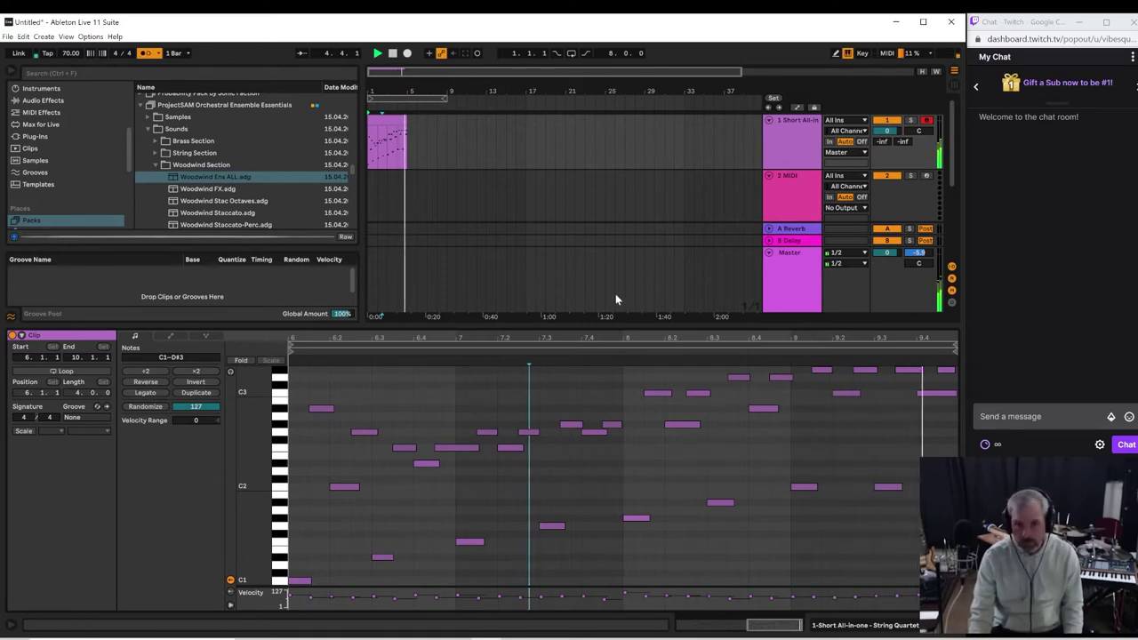
Step: Duplicate the four-bar string clip directly after itself and listen to both clips
left_click(397, 121)
key("space")
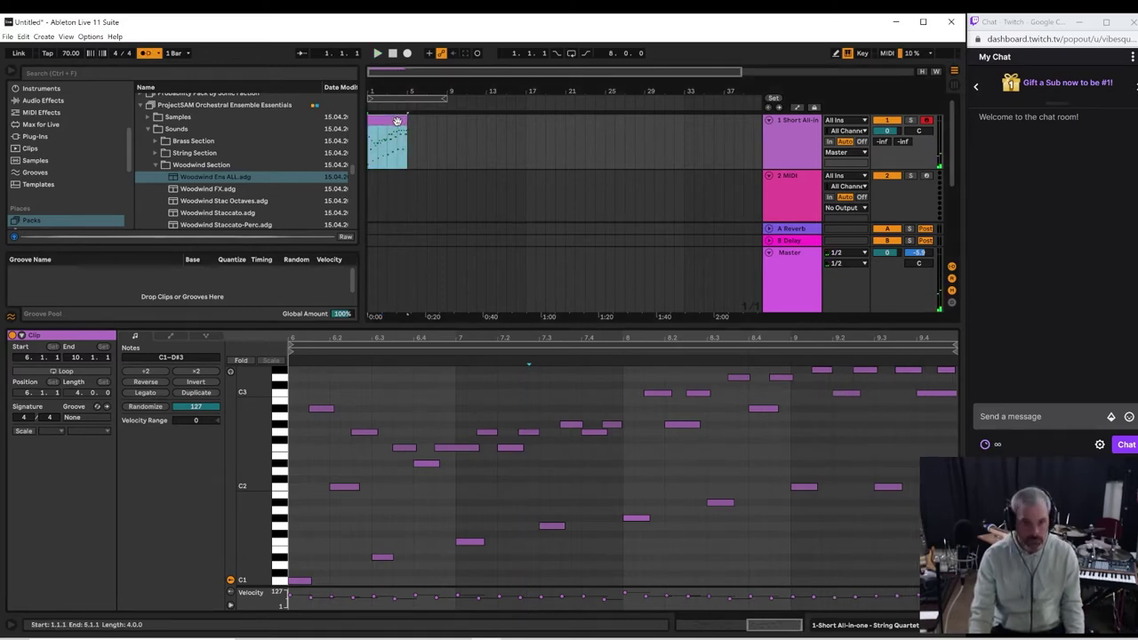
key("ctrl+d")
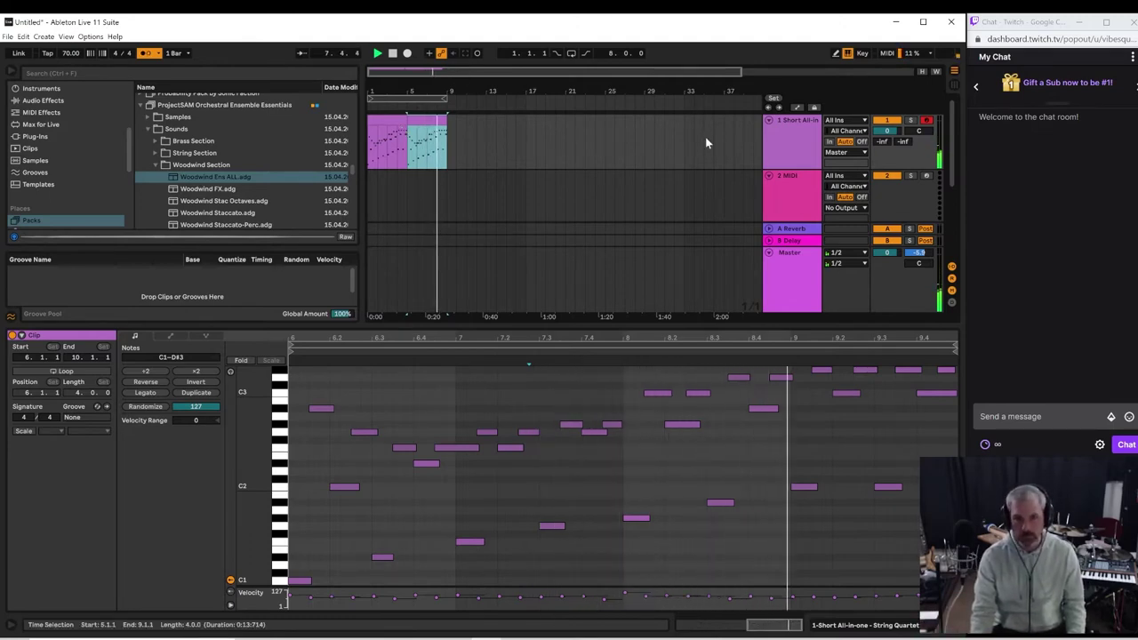
key("space")
Step: Consolidate the two string clips into one eight-bar clip and play it from the start
left_click_drag(371, 153, 451, 145)
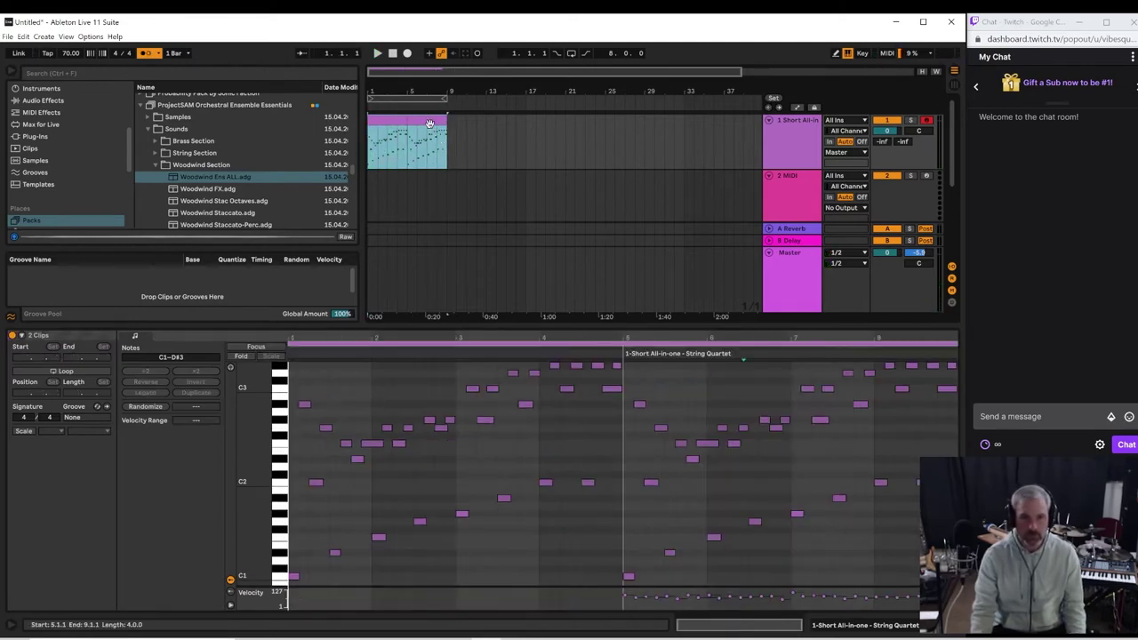
left_click(429, 123)
key("space")
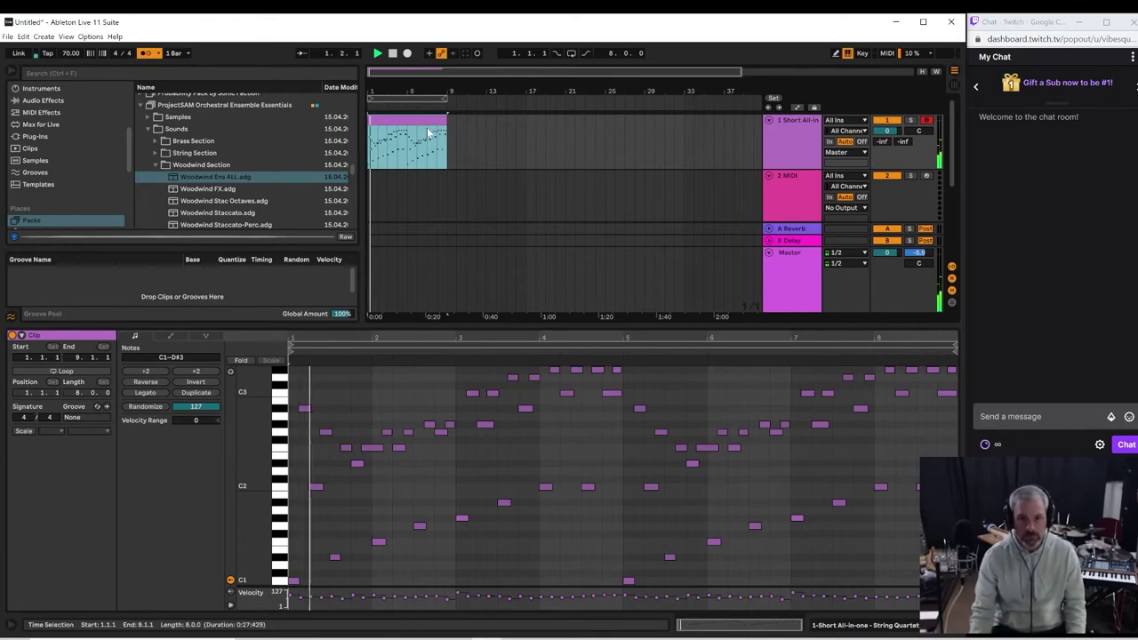
left_click_drag(490, 329, 491, 281)
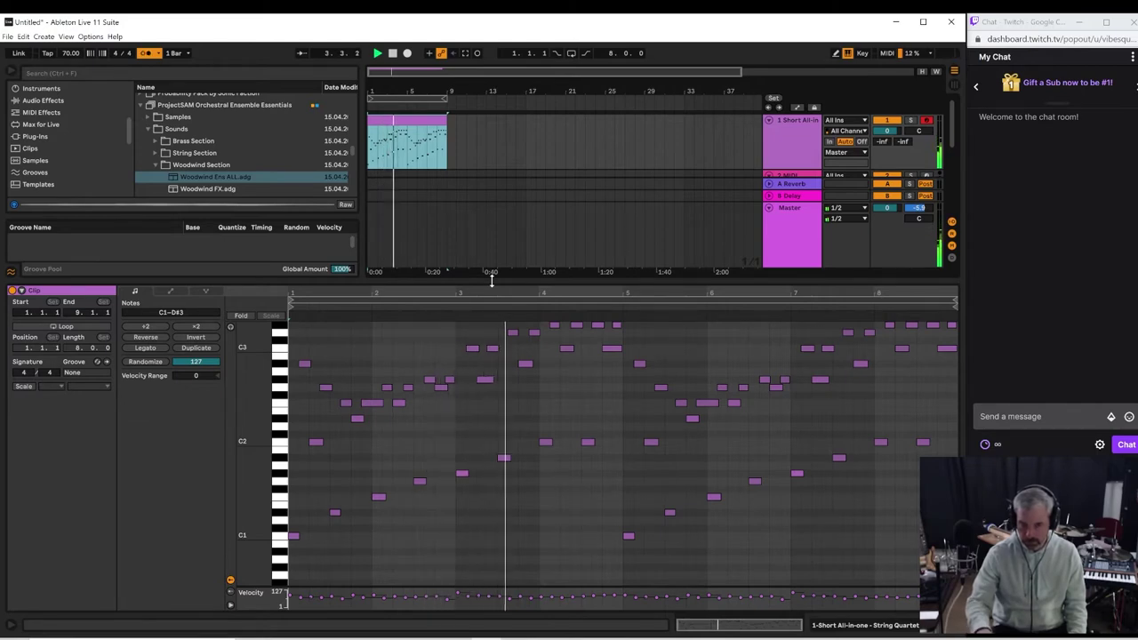
key("space")
key("space")
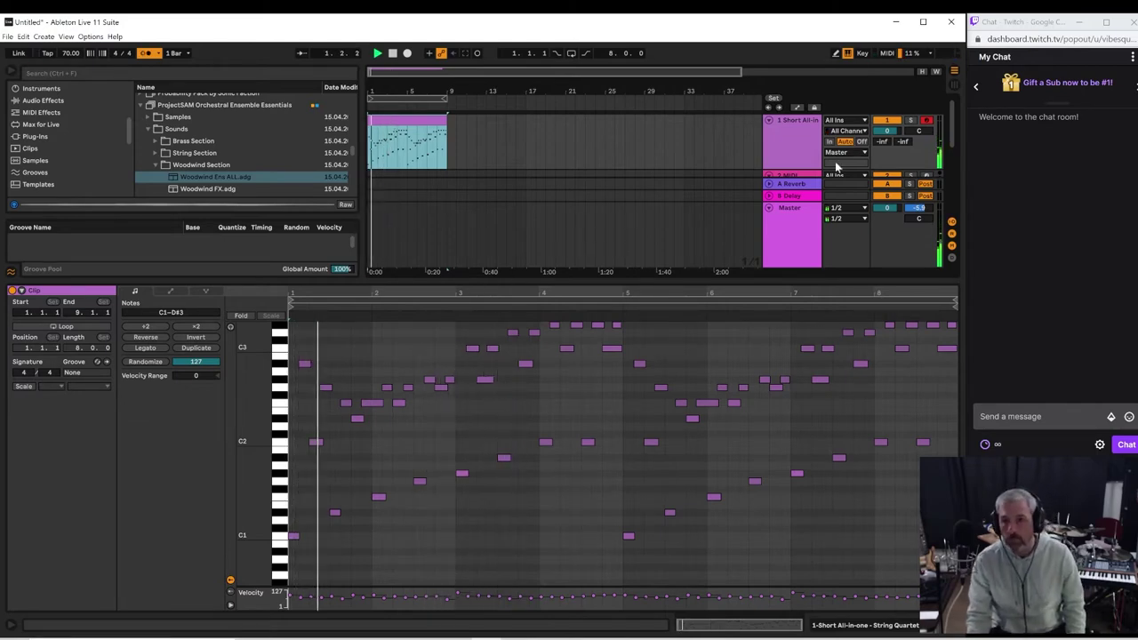
left_click_drag(744, 280, 728, 417)
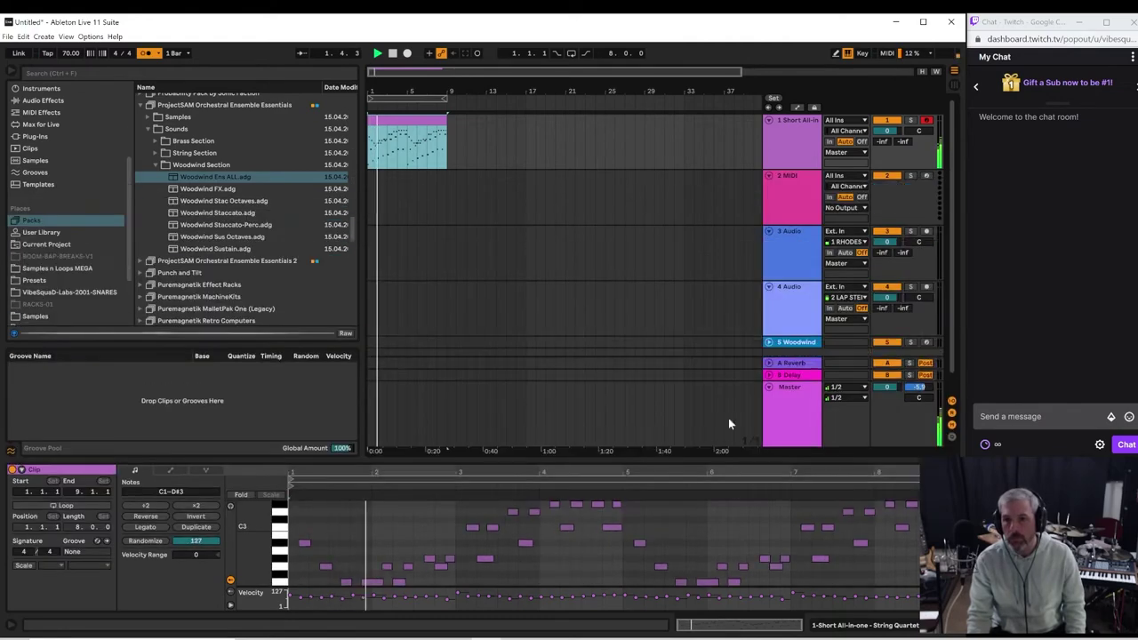
Step: Arm the Woodwind track for recording and try it along with the string part
left_click(924, 342)
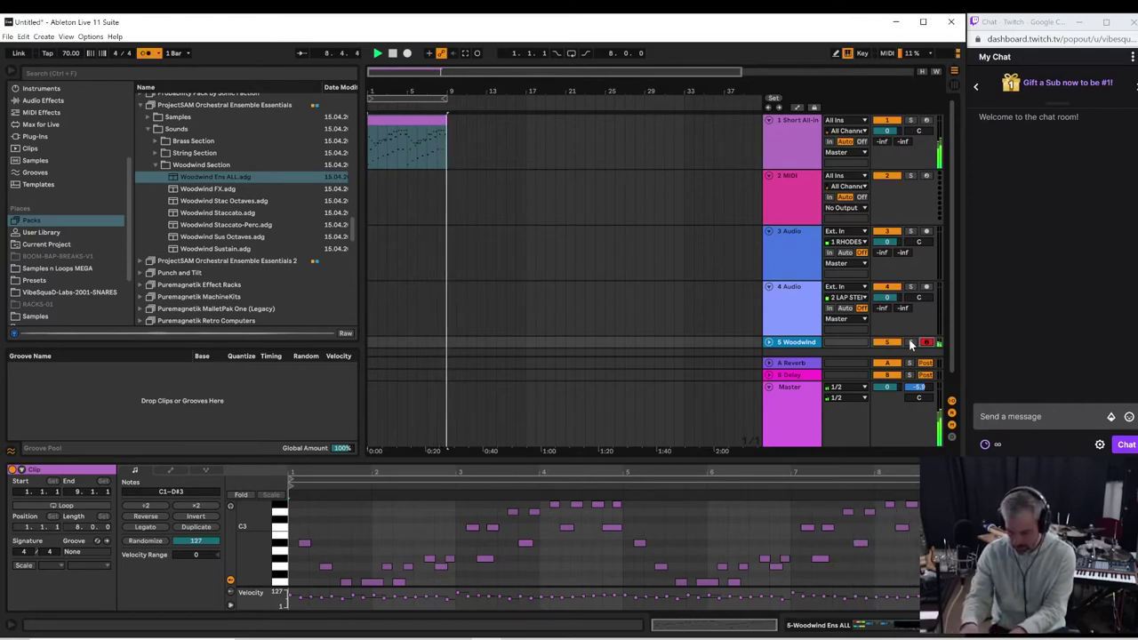
key("space")
key("space")
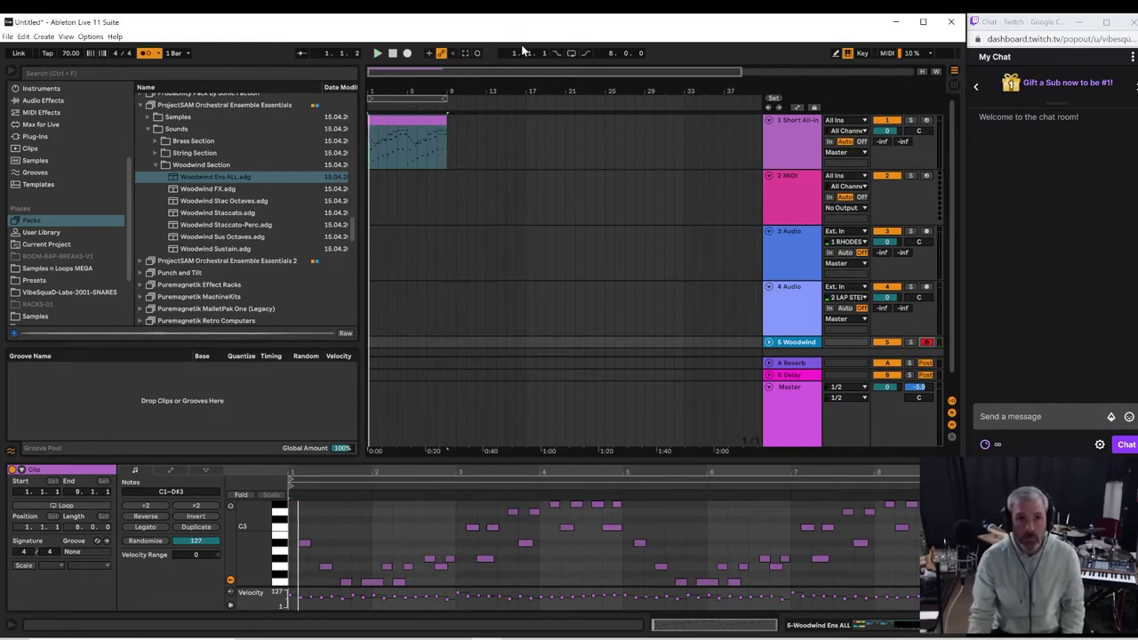
Step: Turn on arrangement looping, narrow the loop to the four bars from 5.1.1, and capture the performed woodwind part
left_click(574, 53)
key("space")
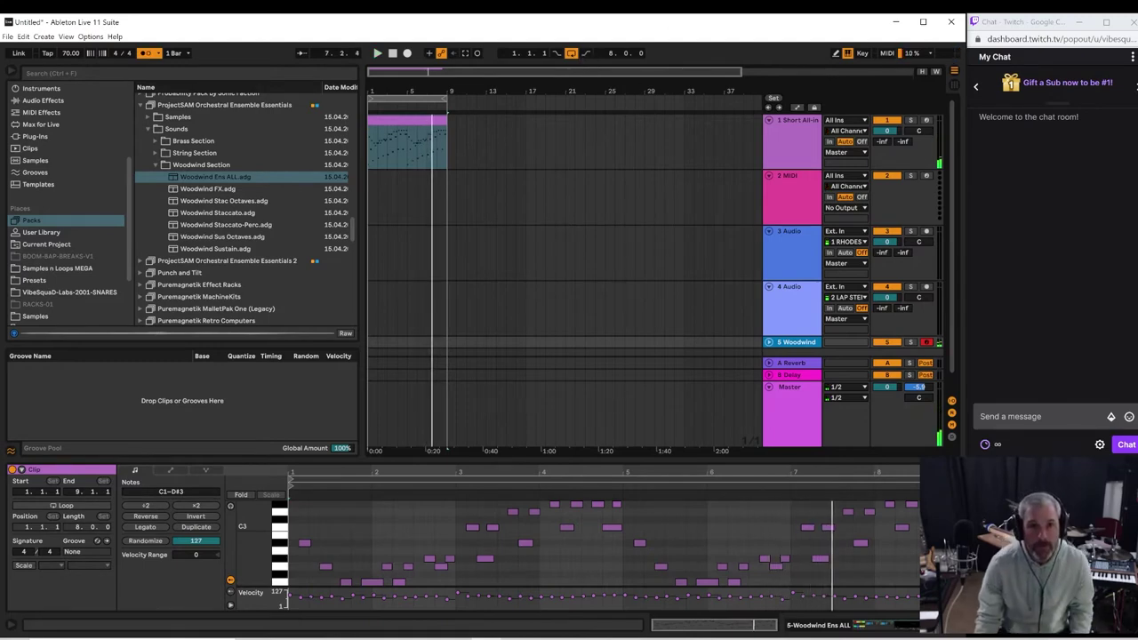
left_click_drag(370, 96, 411, 101)
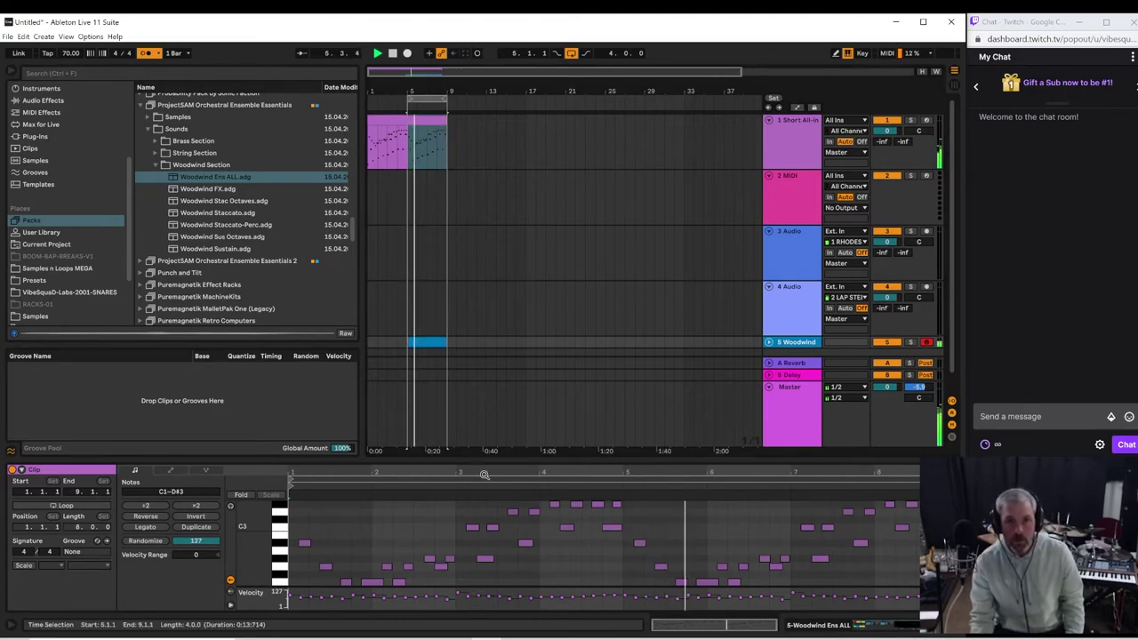
Step: Unfold the Woodwind track, lower its volume to -2.9 dB, and move it directly below the string track
left_click(770, 343)
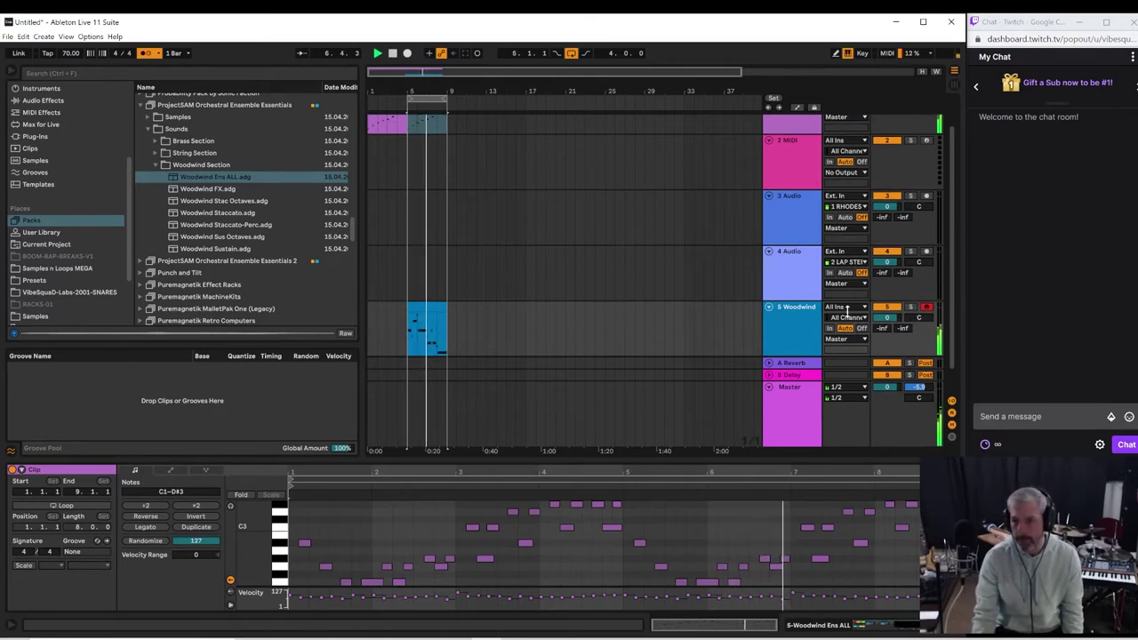
left_click_drag(886, 317, 886, 331)
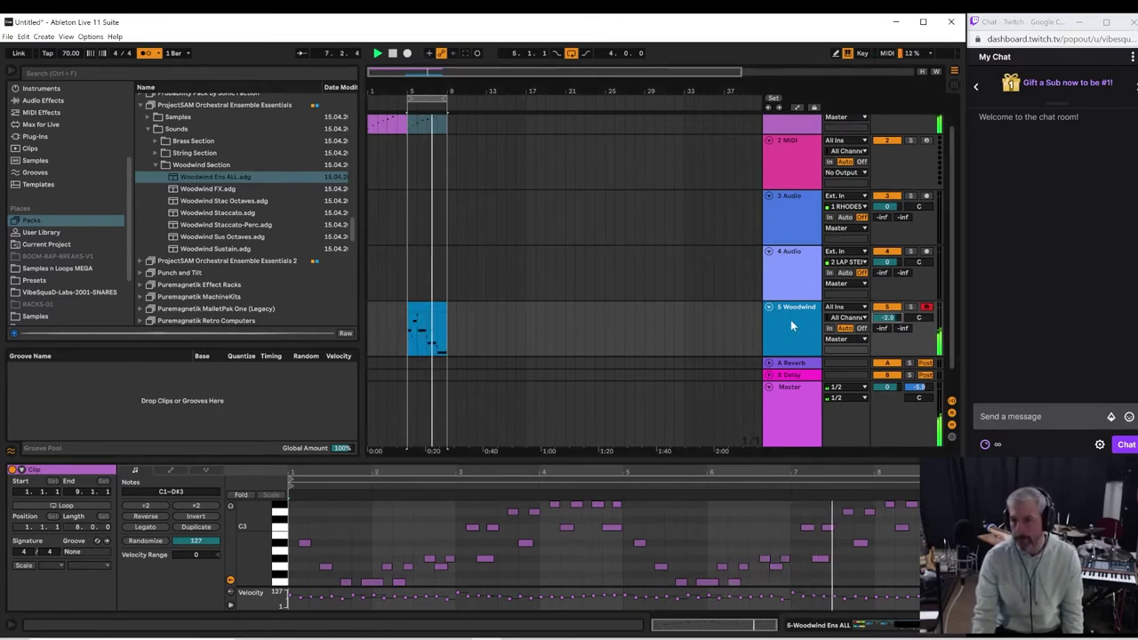
left_click_drag(790, 319, 797, 151)
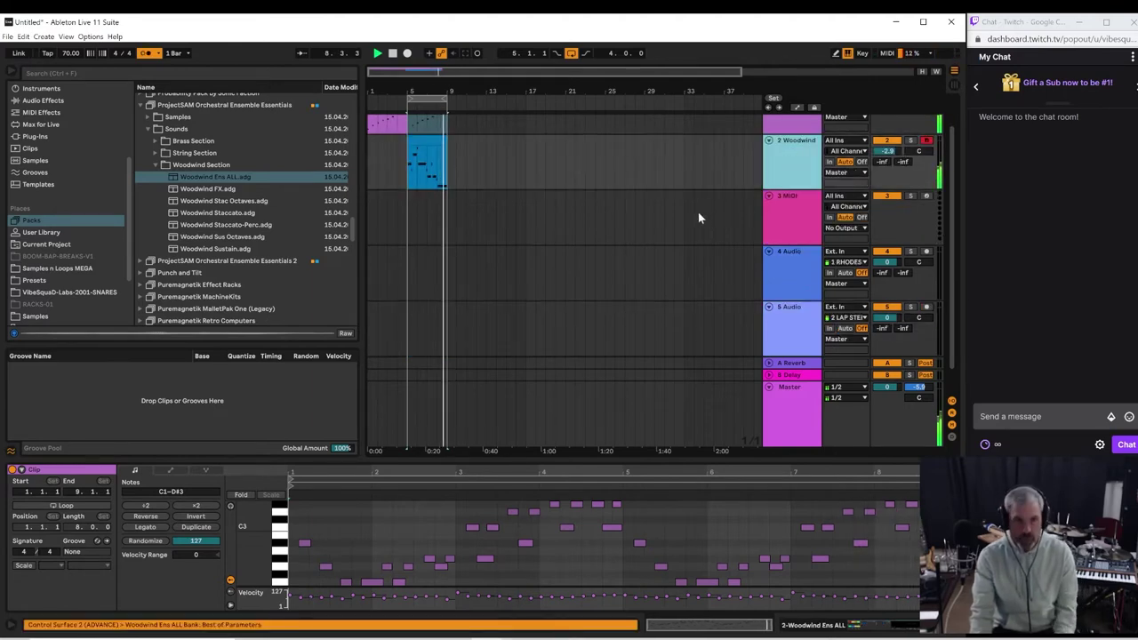
left_click(796, 226)
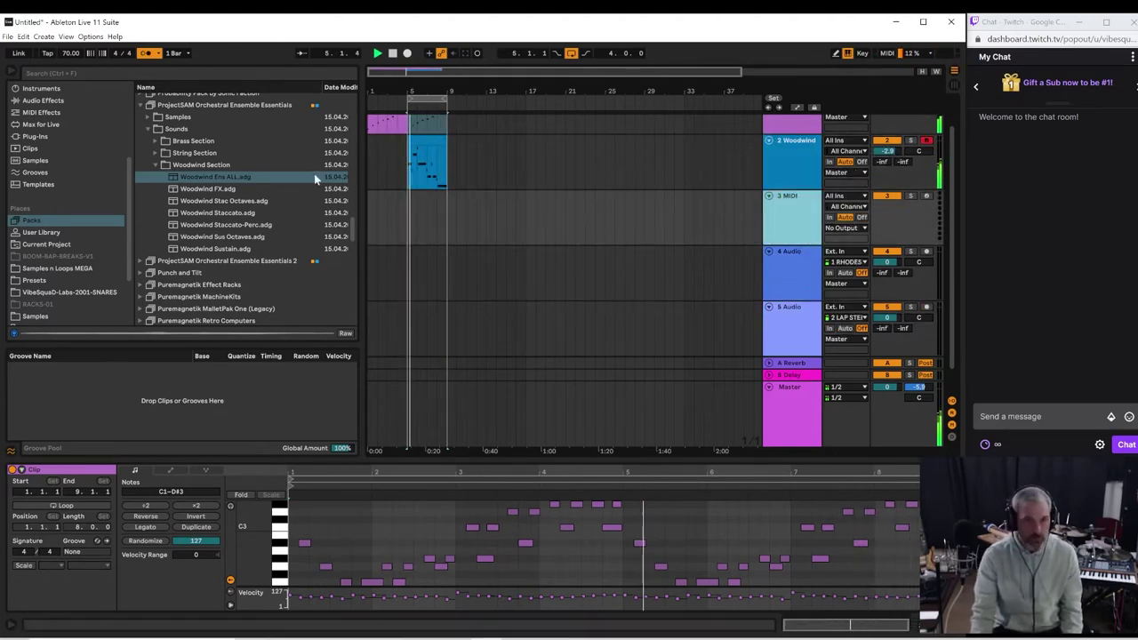
Step: Shift the woodwind clip's first G2 note to start exactly at 1.1.1 and check it with short playbacks
left_click(426, 145)
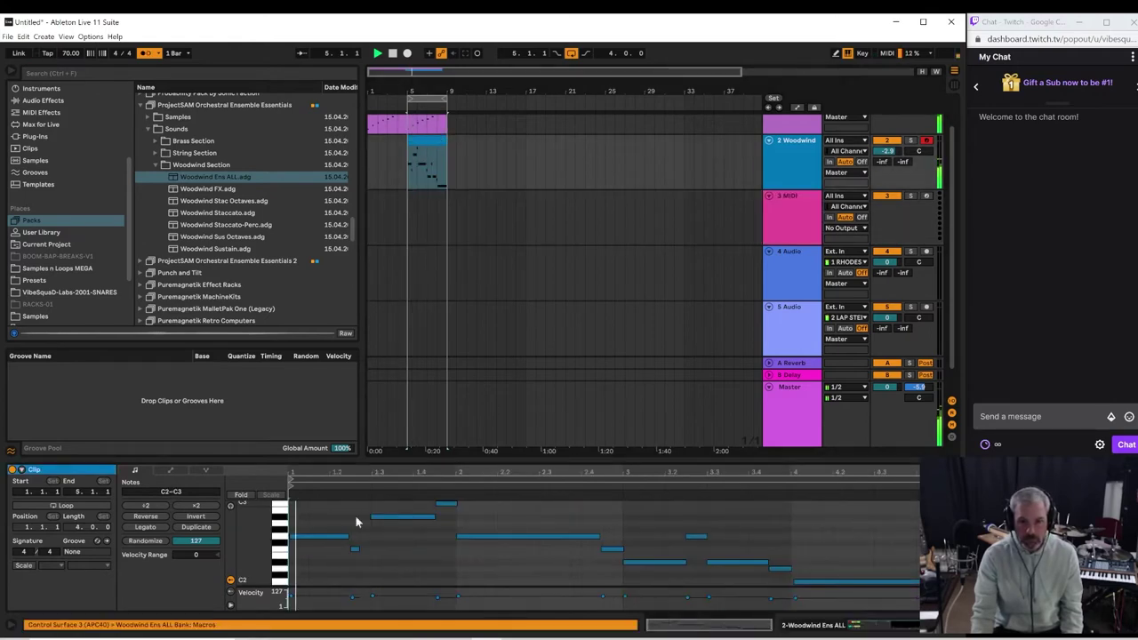
left_click(333, 537)
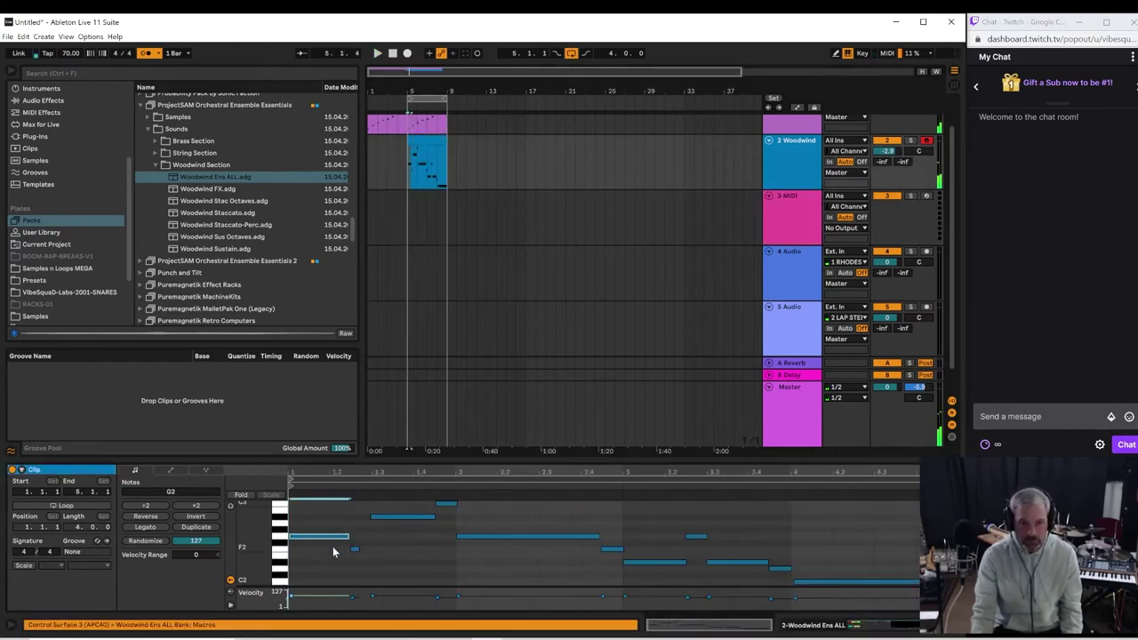
left_click_drag(329, 540, 315, 543)
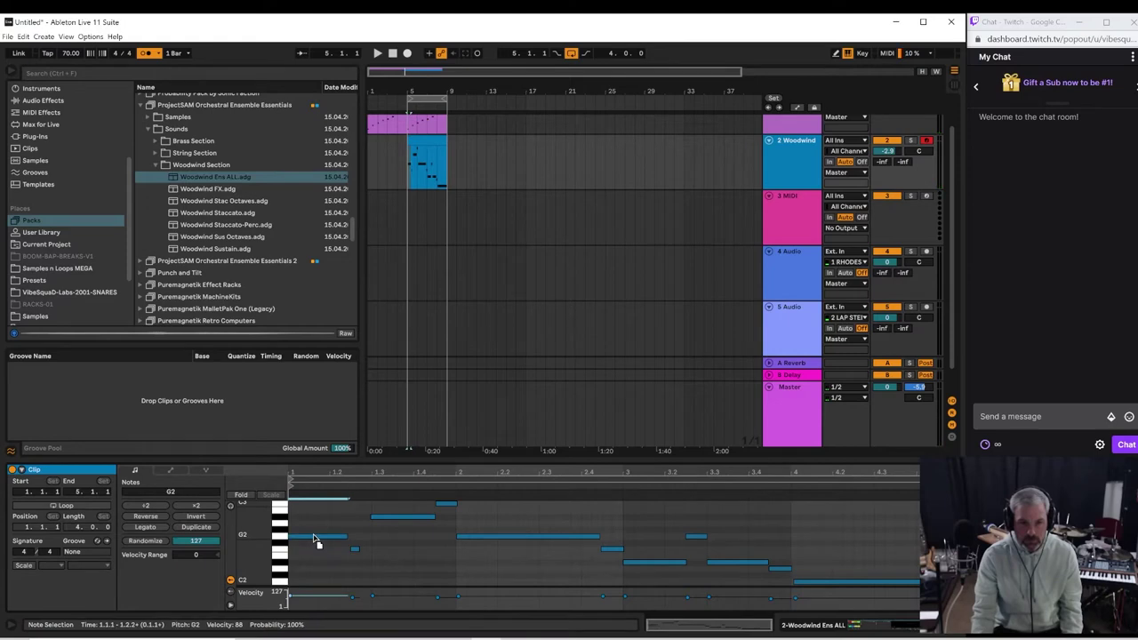
key("space")
key("space")
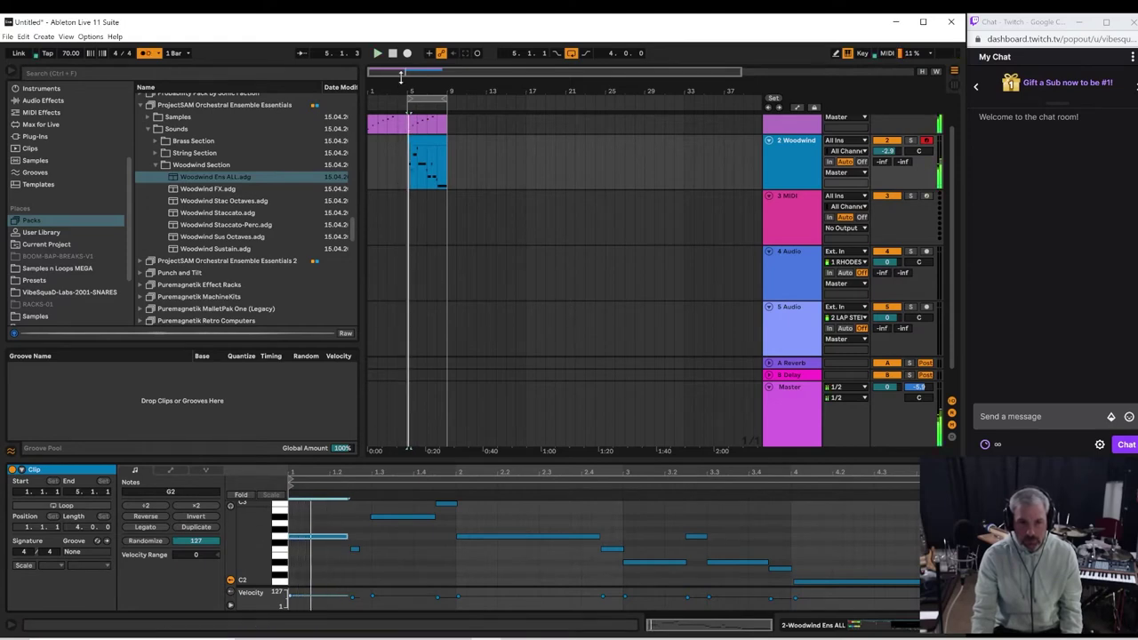
key("space")
key("space")
Step: Open the eight-bar string clip and examine the notes at the start of its first bar while playing
scroll(498, 169, "up", 1)
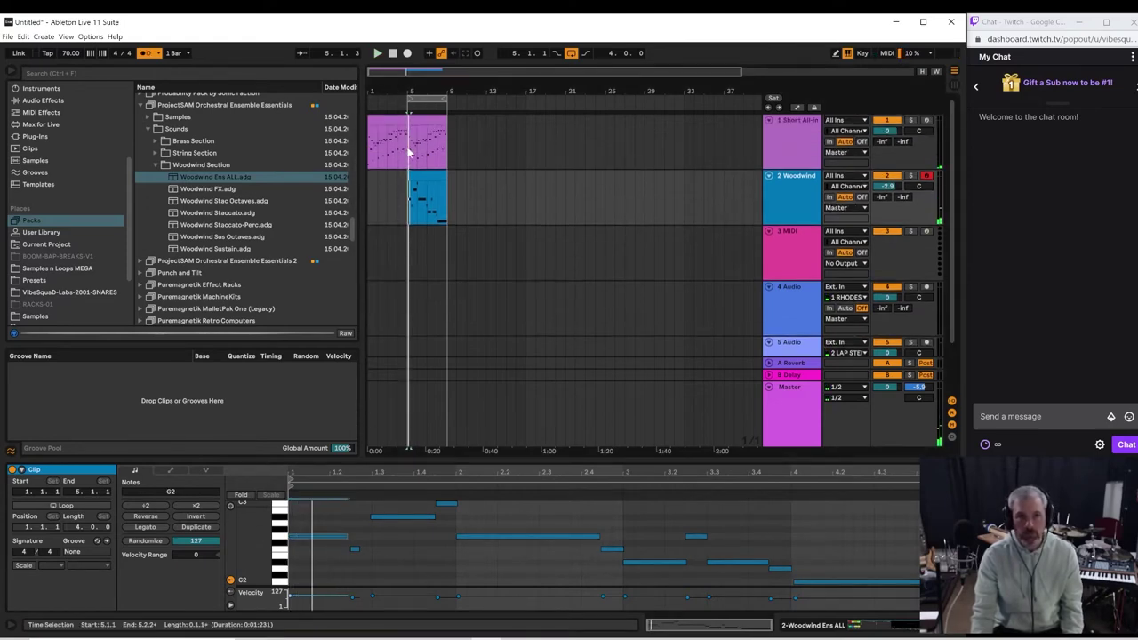
left_click(413, 124)
key("space")
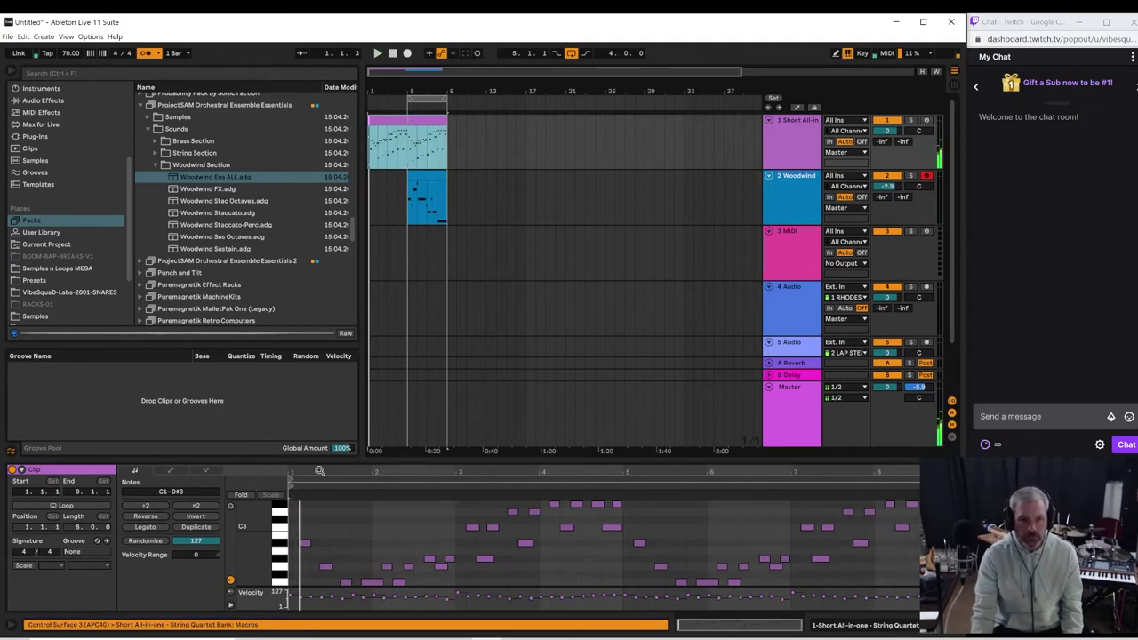
left_click(314, 505)
scroll(315, 505, "down", 3)
scroll(316, 503, "up", 5)
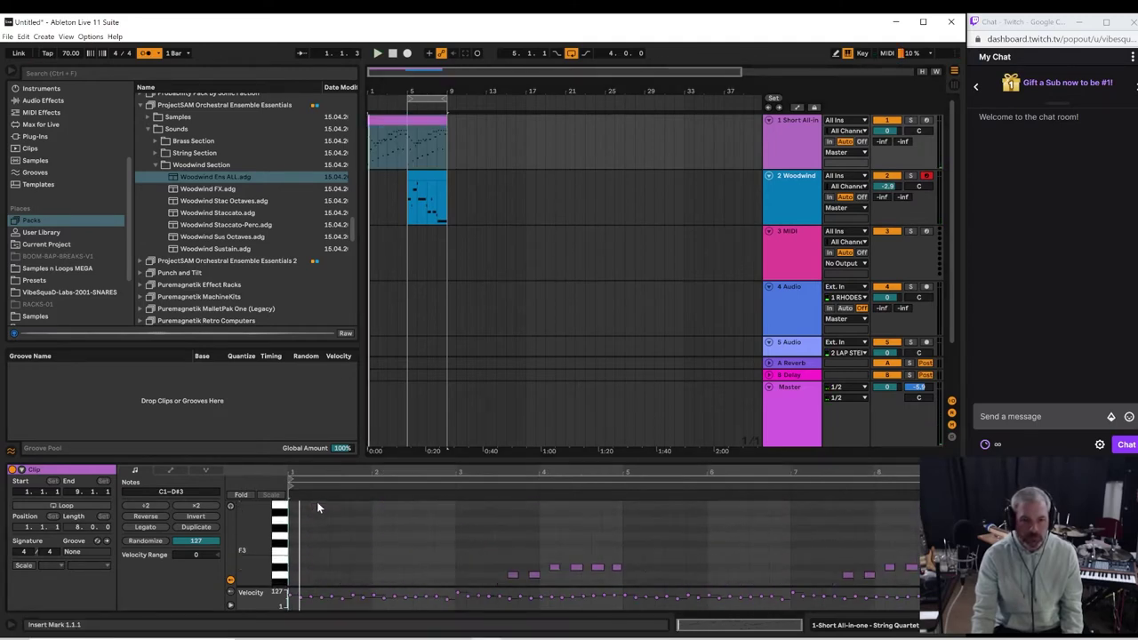
left_click_drag(359, 472, 360, 495)
scroll(369, 540, "down", 3)
scroll(369, 540, "down", 6)
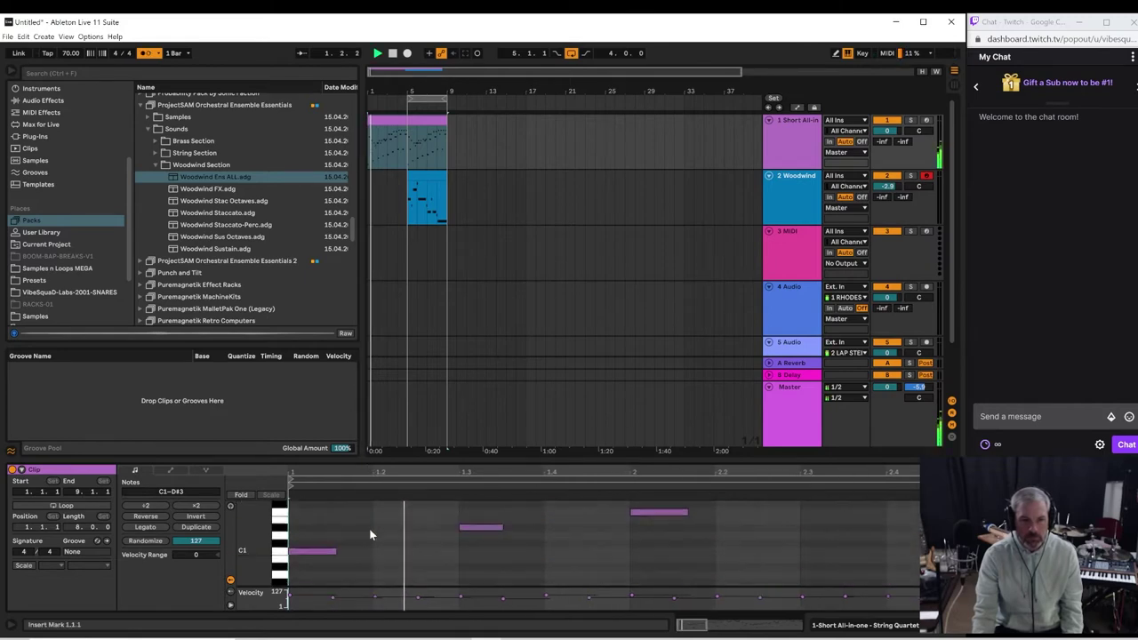
Step: Select the first C1 note of the string clip and play the arrangement from bar 1
key("space")
scroll(370, 527, "up", 2)
key("space")
left_click_drag(305, 523, 314, 531)
key("space")
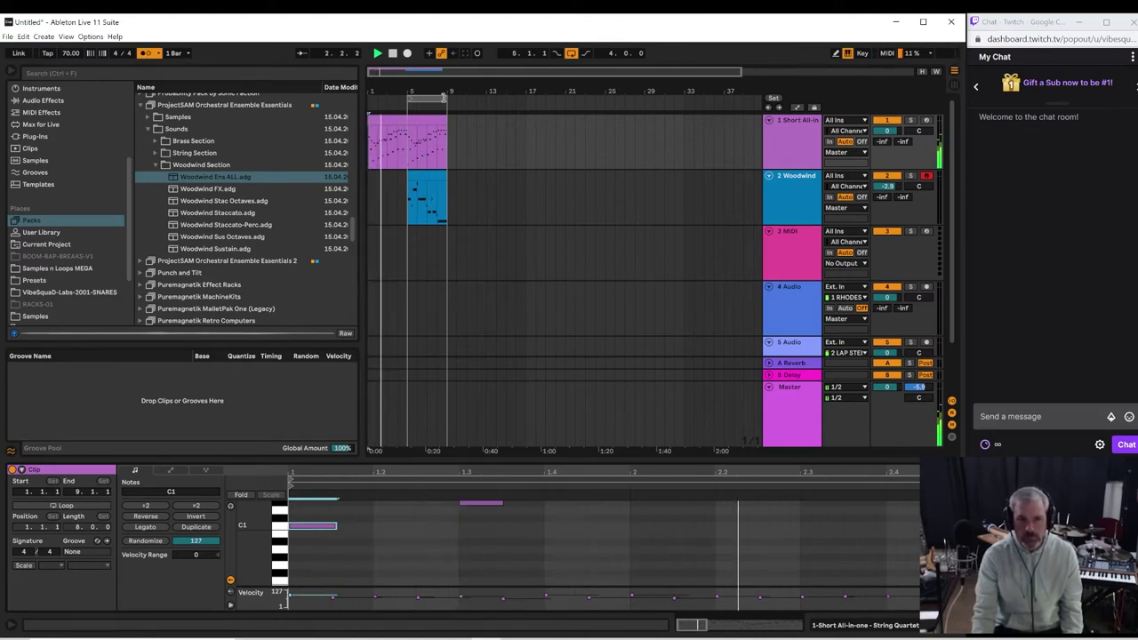
Step: Collapse the Woodwind Section and Sounds folders and look through the installed packs for other orchestral instrument libraries
left_click(156, 165)
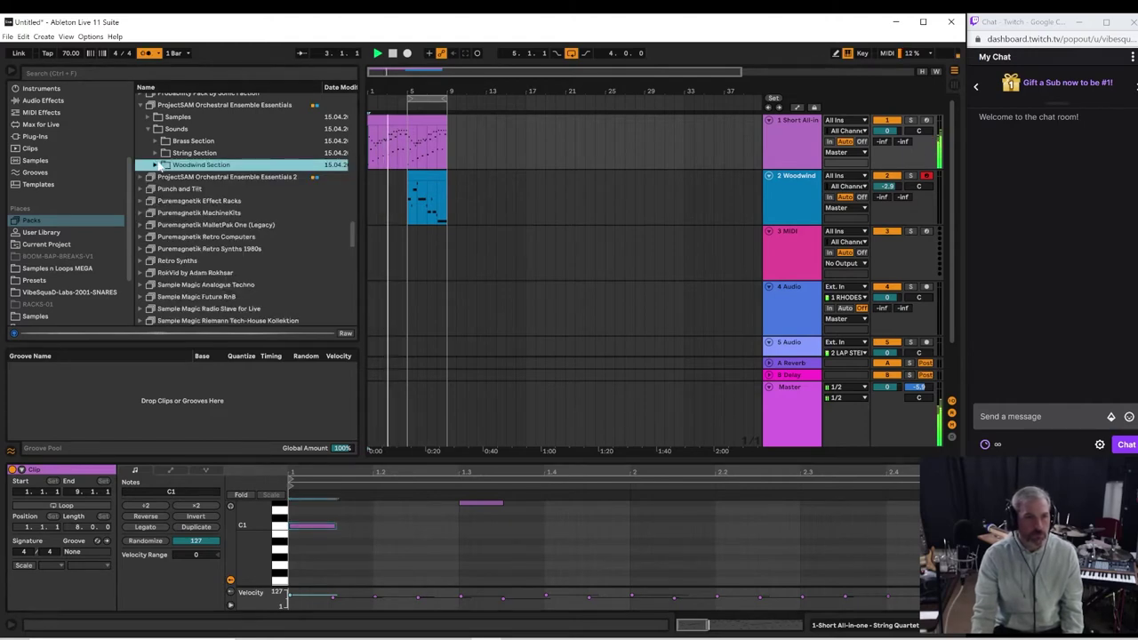
left_click(147, 130)
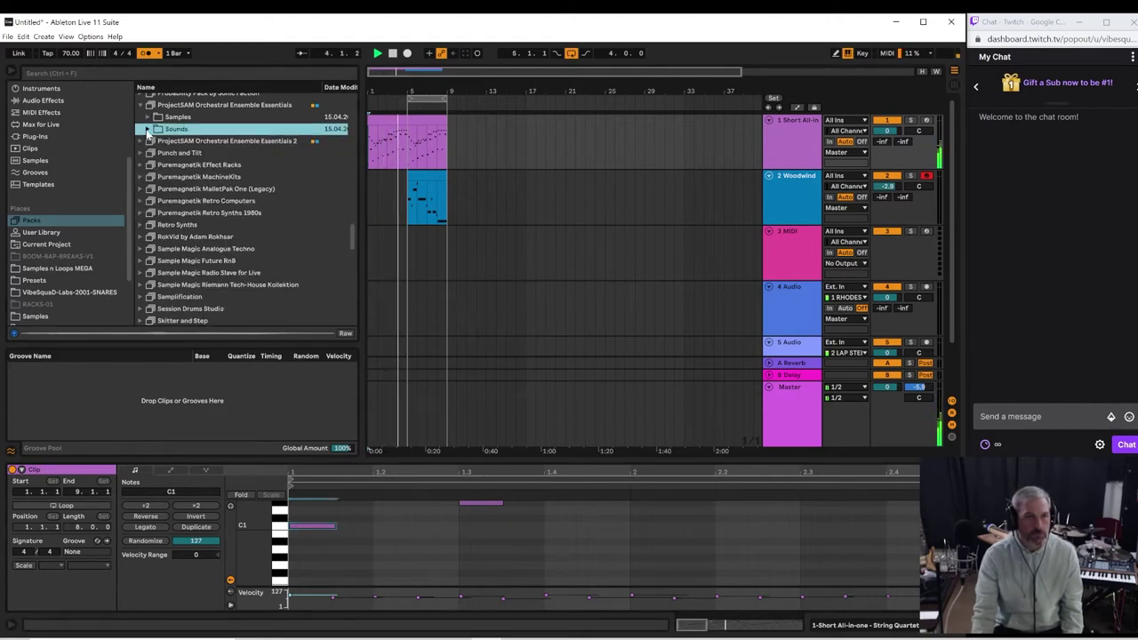
scroll(178, 169, "up", 1)
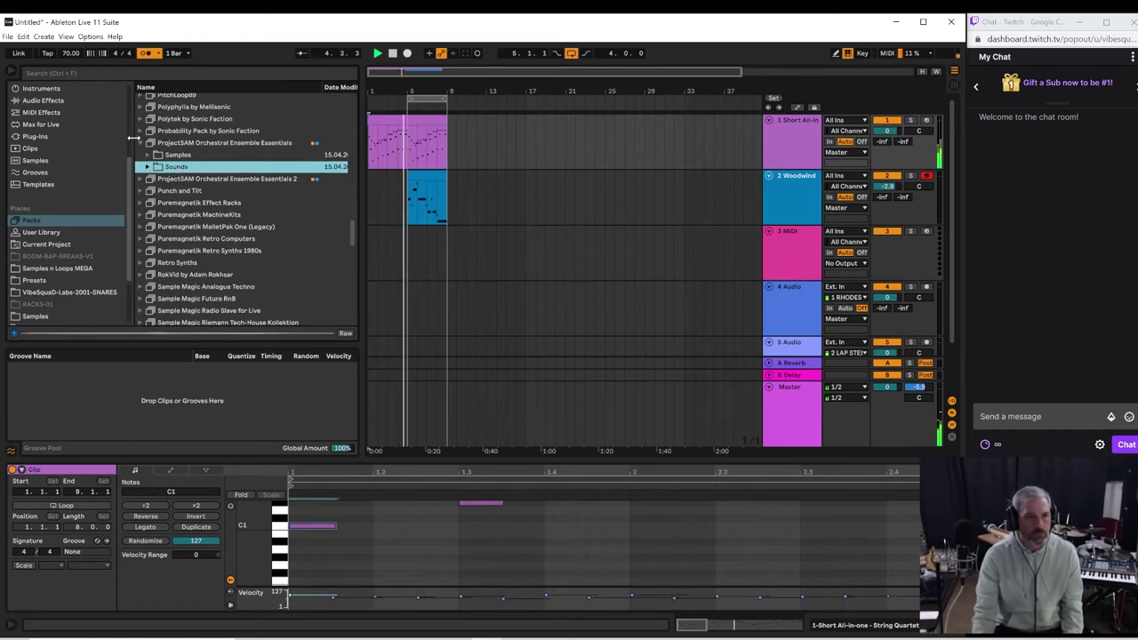
scroll(145, 153, "up", 3)
scroll(145, 153, "up", 2)
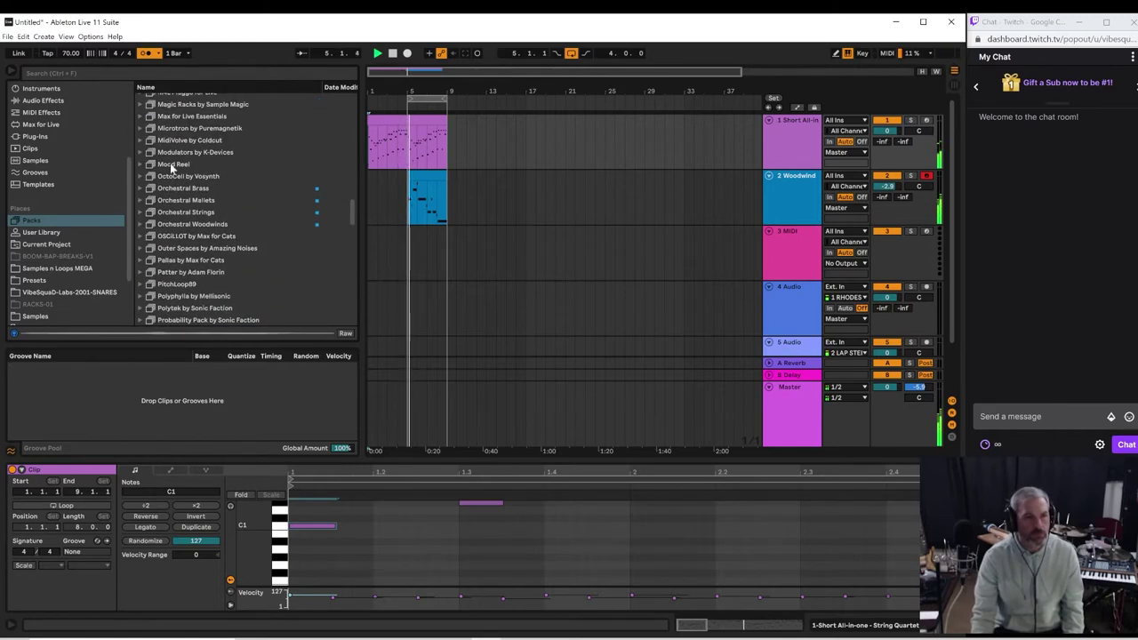
scroll(211, 174, "up", 2)
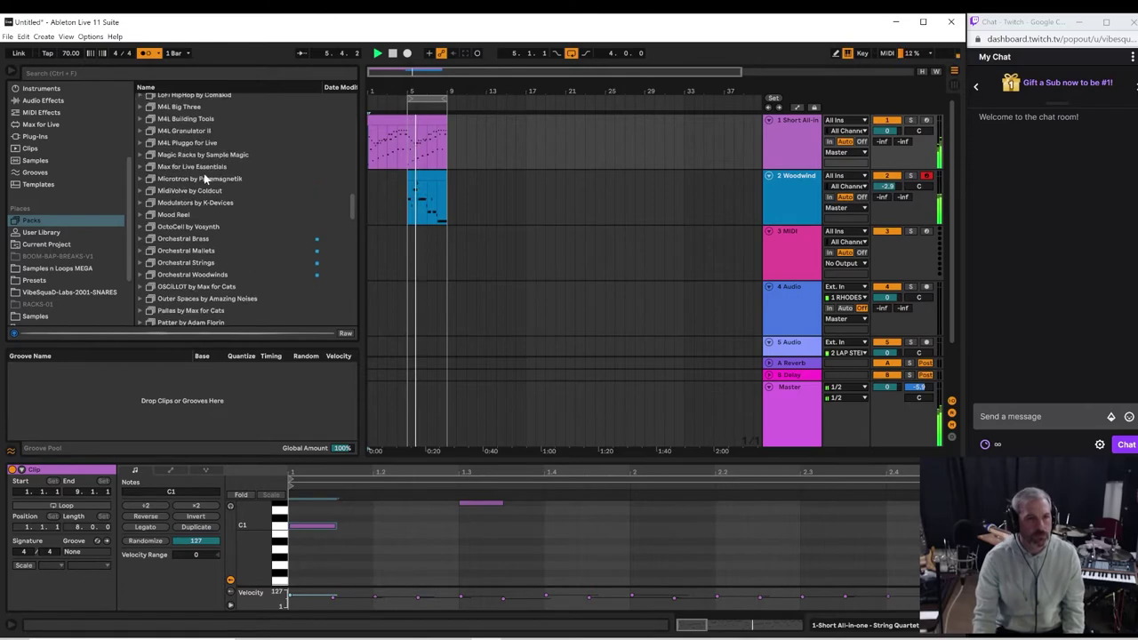
scroll(210, 174, "up", 1)
scroll(185, 279, "down", 1)
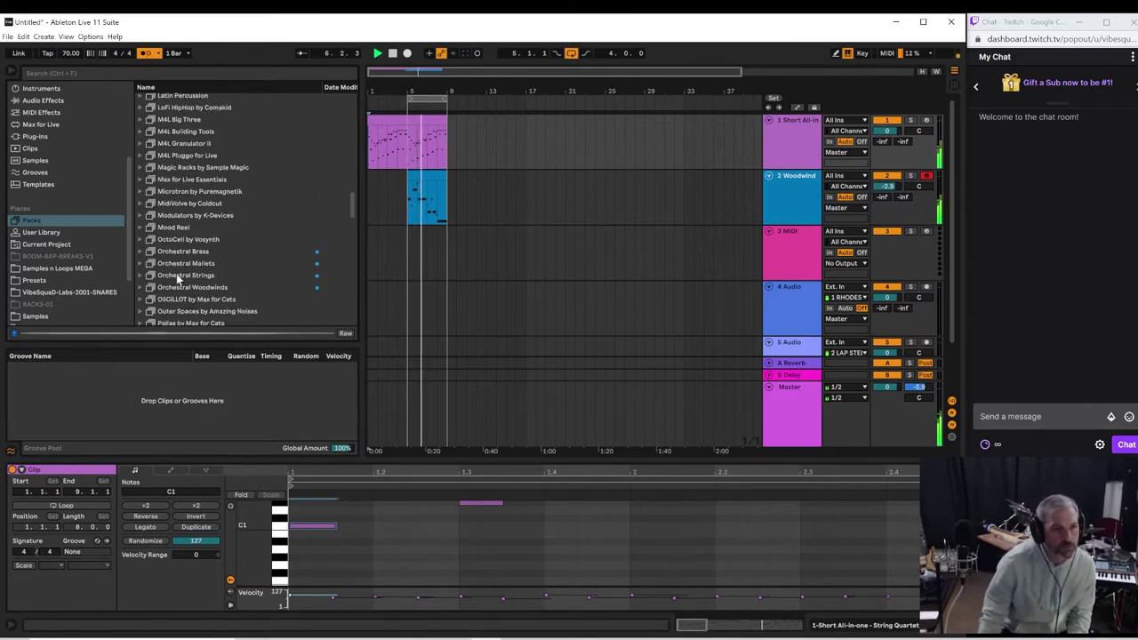
scroll(155, 267, "down", 1)
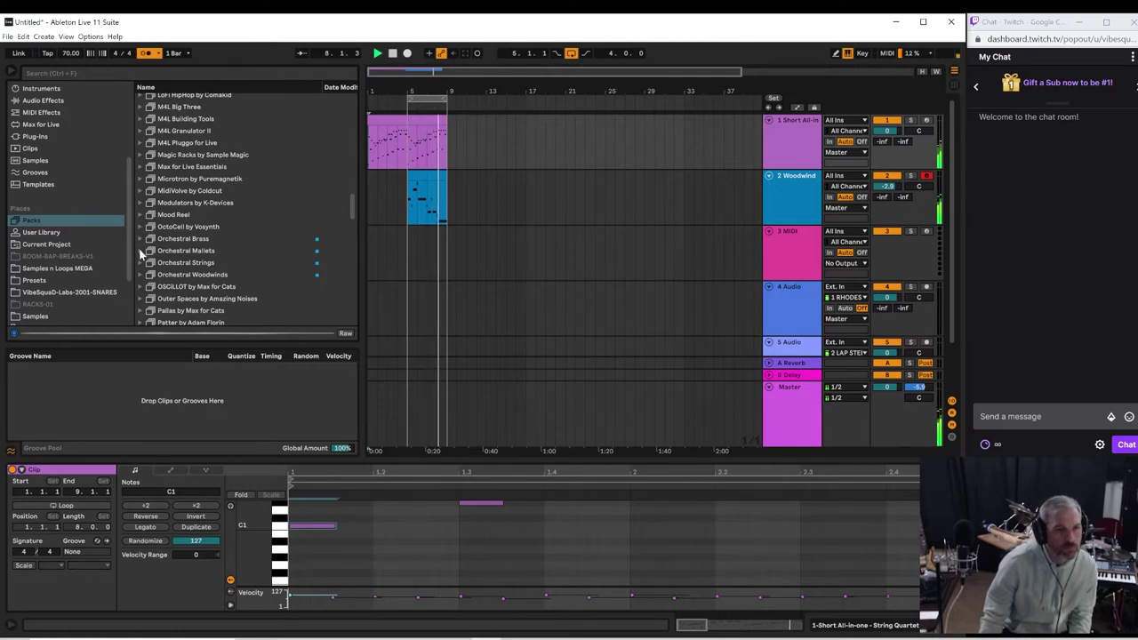
Step: Load the Xylophone.adg preset from the Orchestral Mallets sounds onto a new track below the audio tracks
left_click(141, 251)
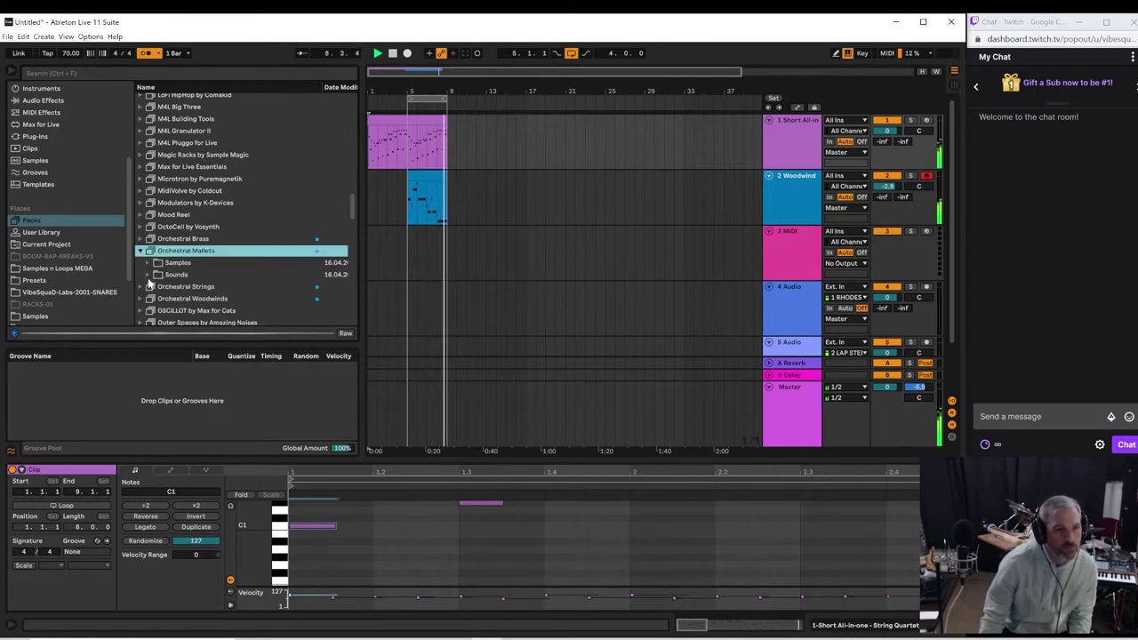
left_click(148, 275)
scroll(177, 285, "down", 5)
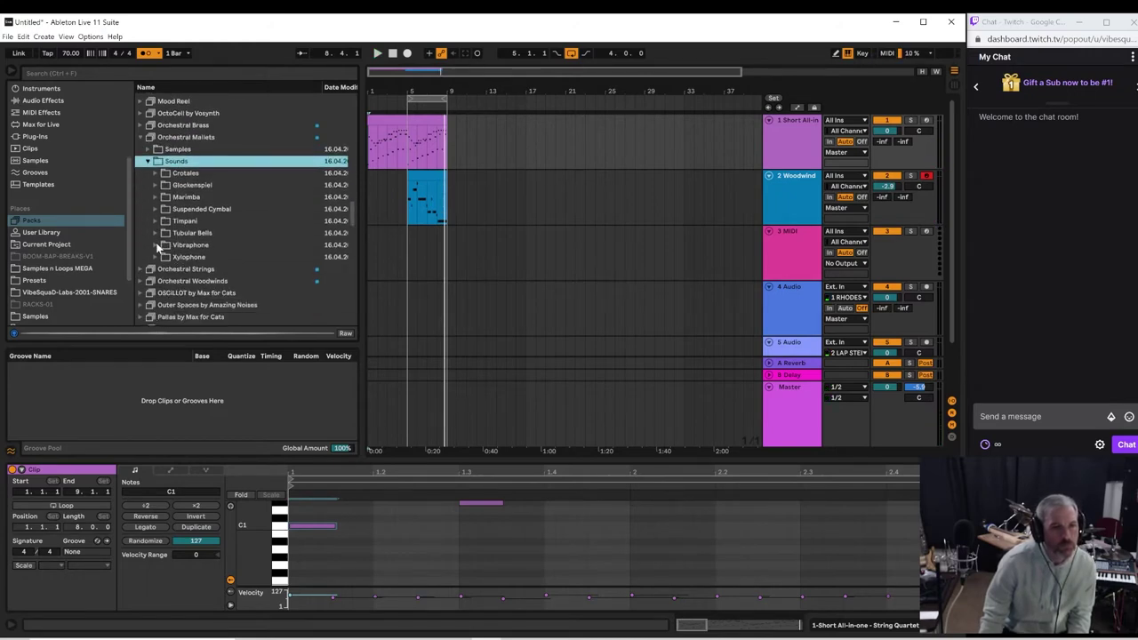
left_click(156, 256)
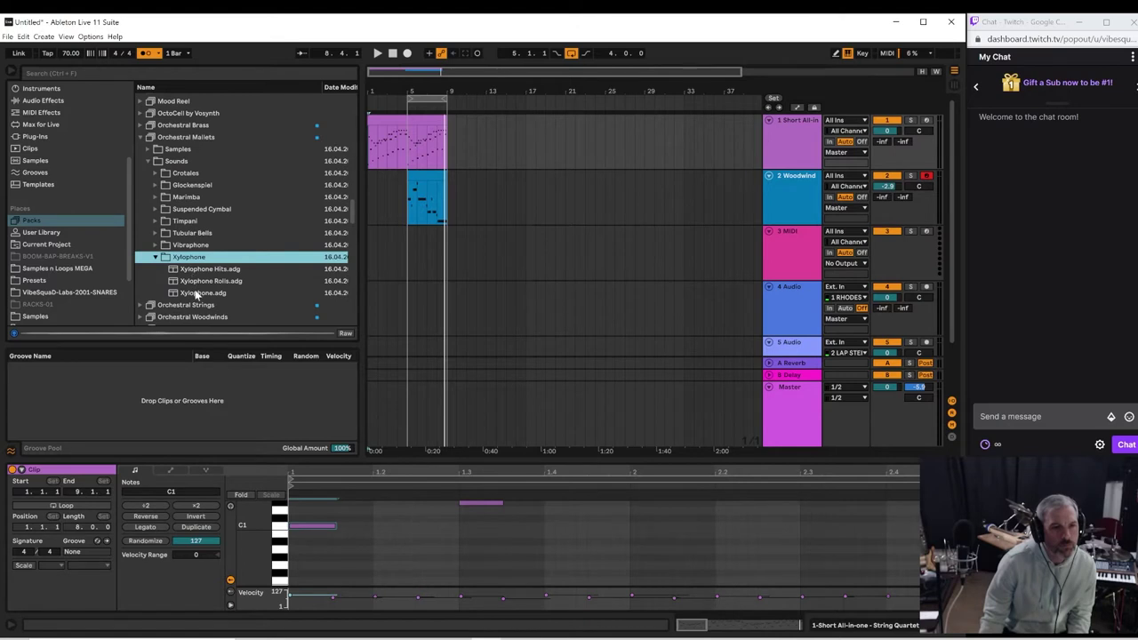
left_click(199, 296)
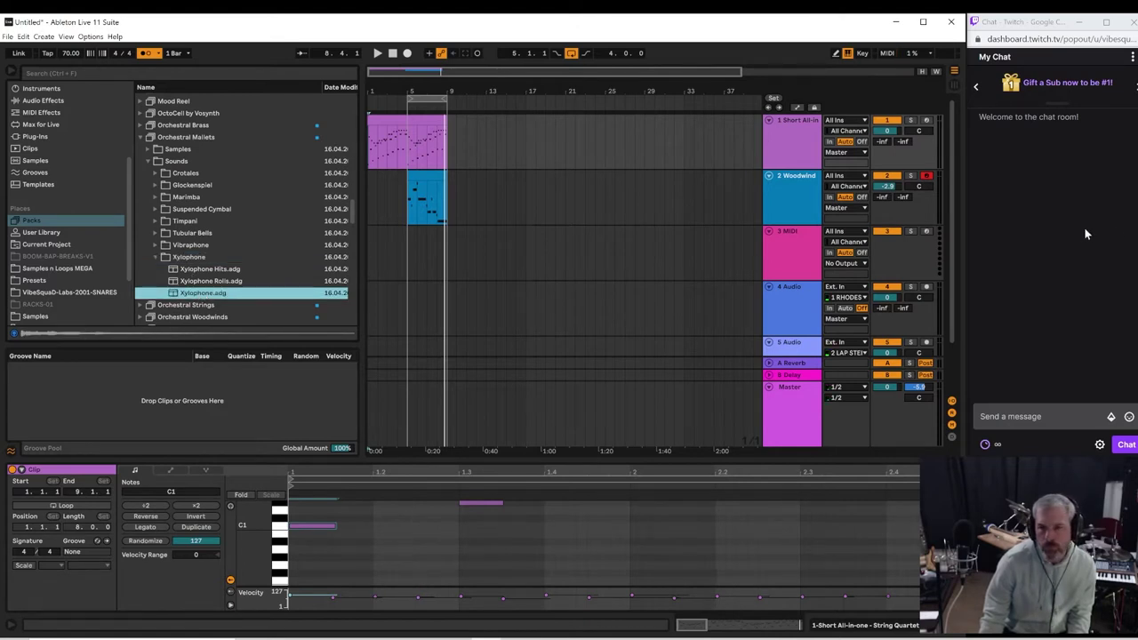
left_click_drag(953, 265, 968, 323)
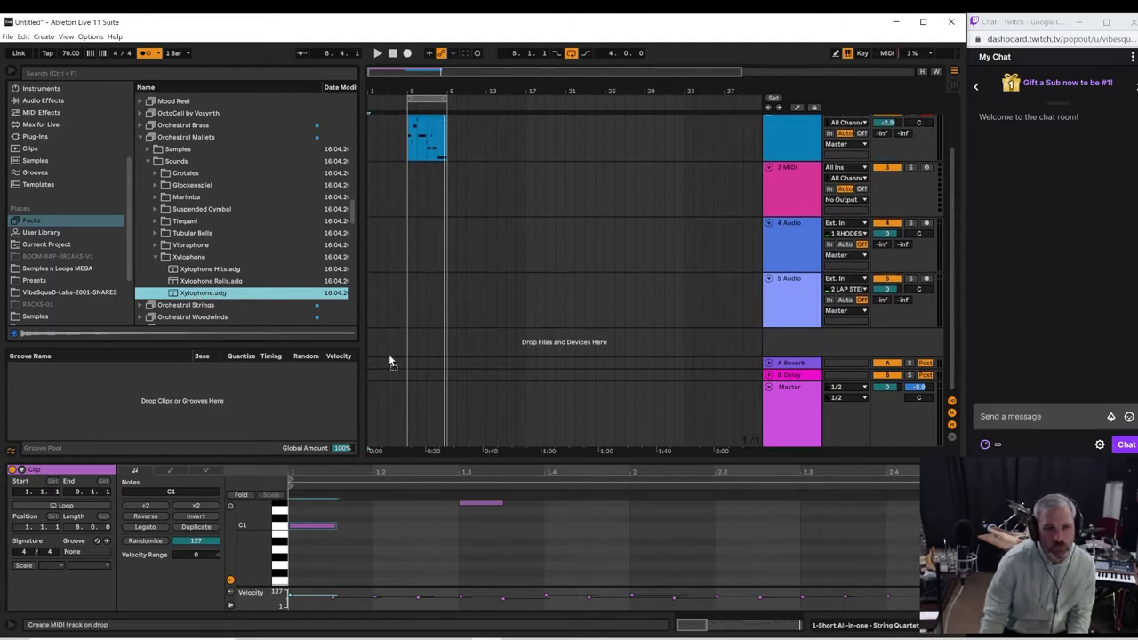
left_click(435, 337)
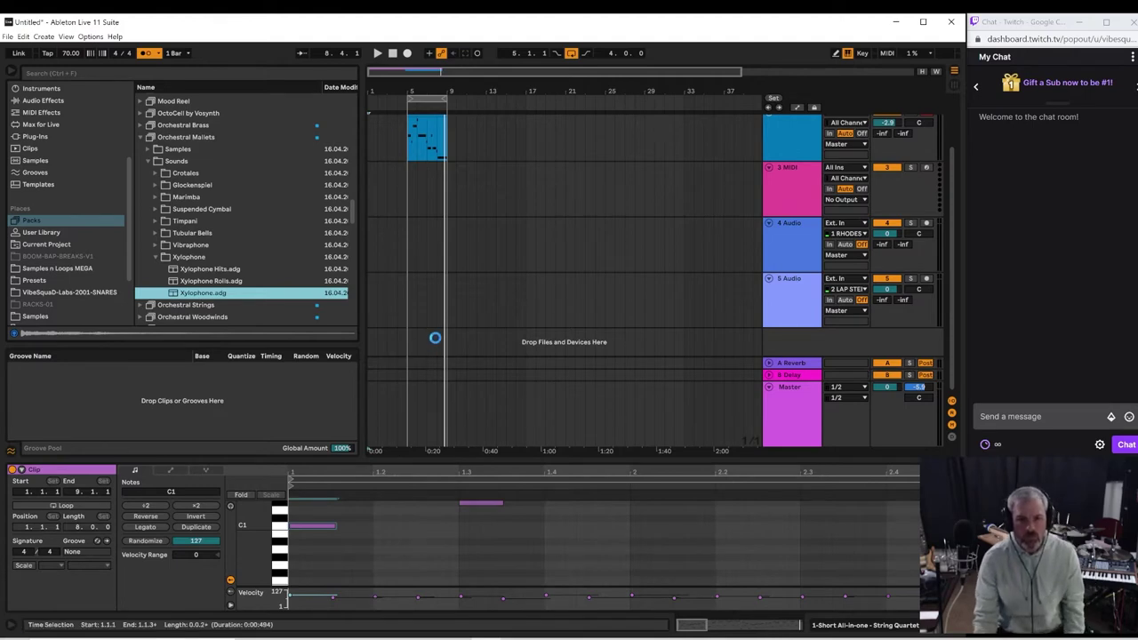
key("Return")
Step: Place the insert marker at 5.1.1 on the Xylophone track and try the sound with short playbacks from there
key("space")
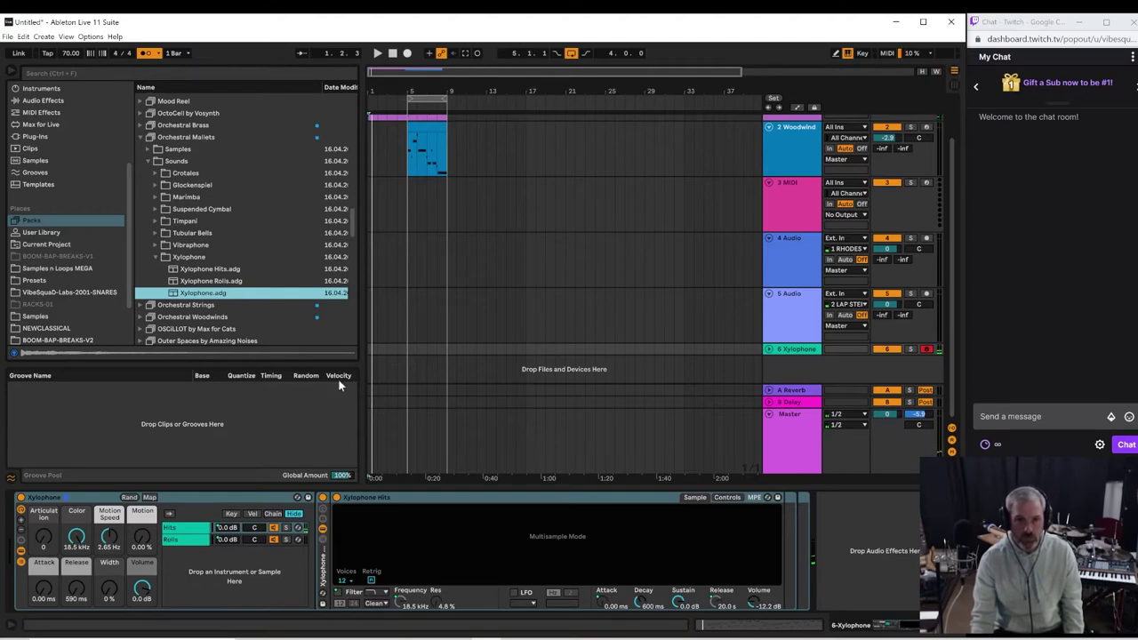
left_click(409, 350)
key("space")
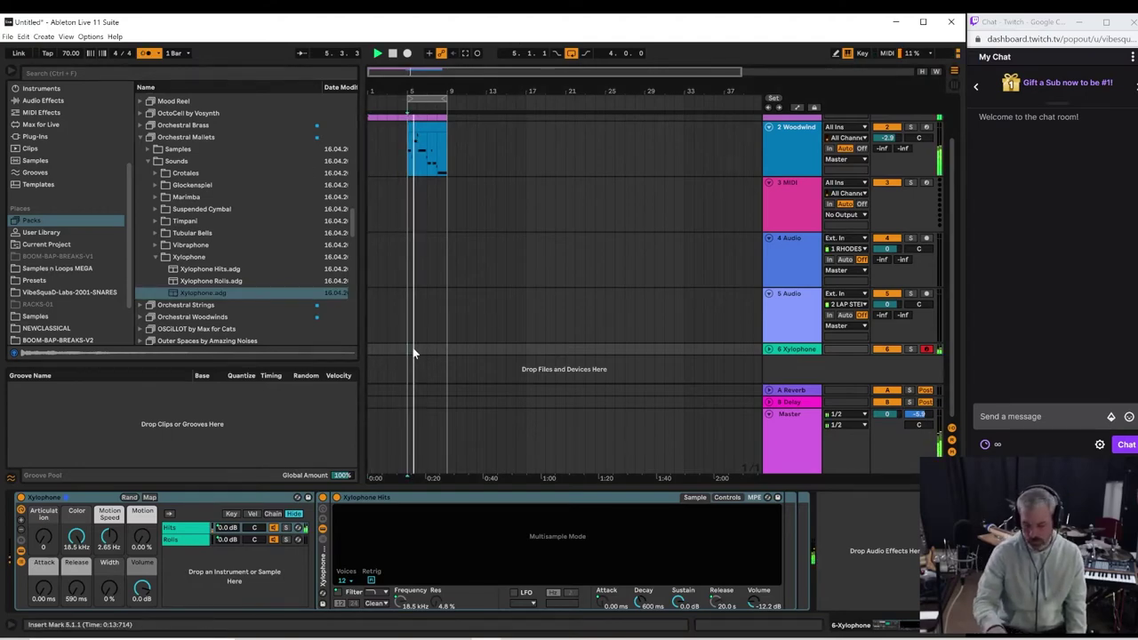
key("space")
key("space")
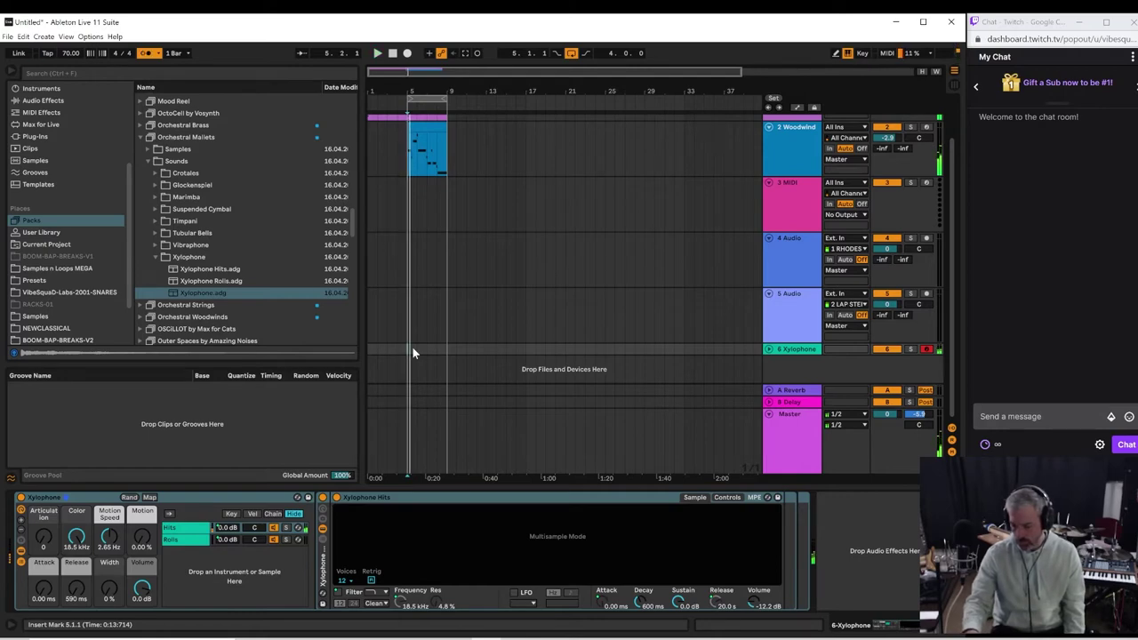
key("space")
key("space")
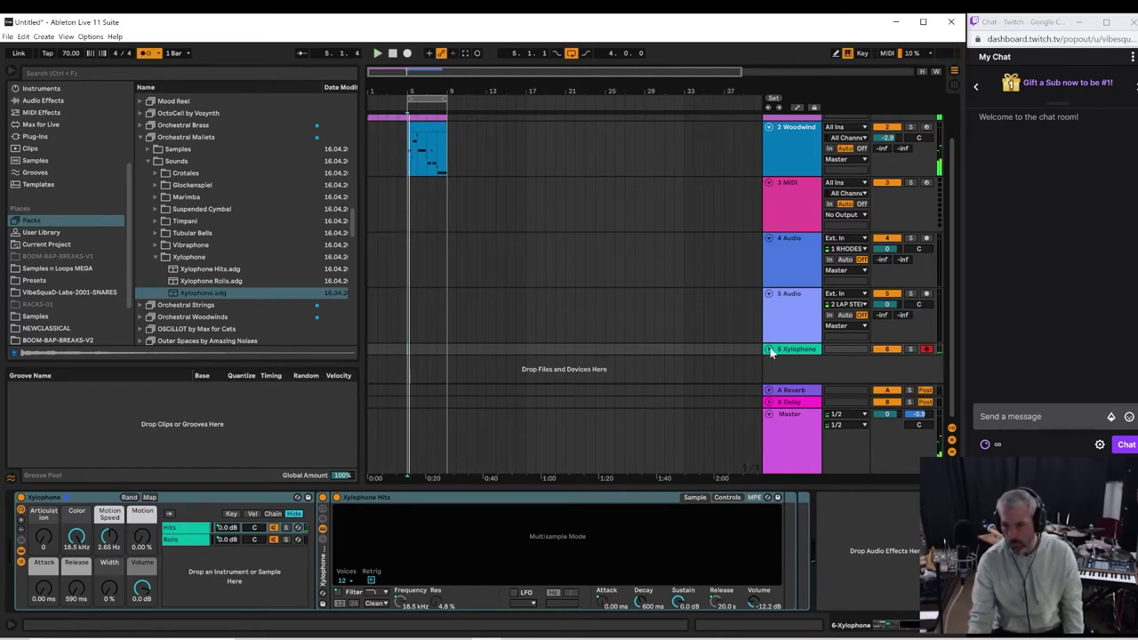
Step: Unfold the Xylophone track, lower its volume to -9.4 dB, and set the rack's Articulation to 89
left_click(769, 349)
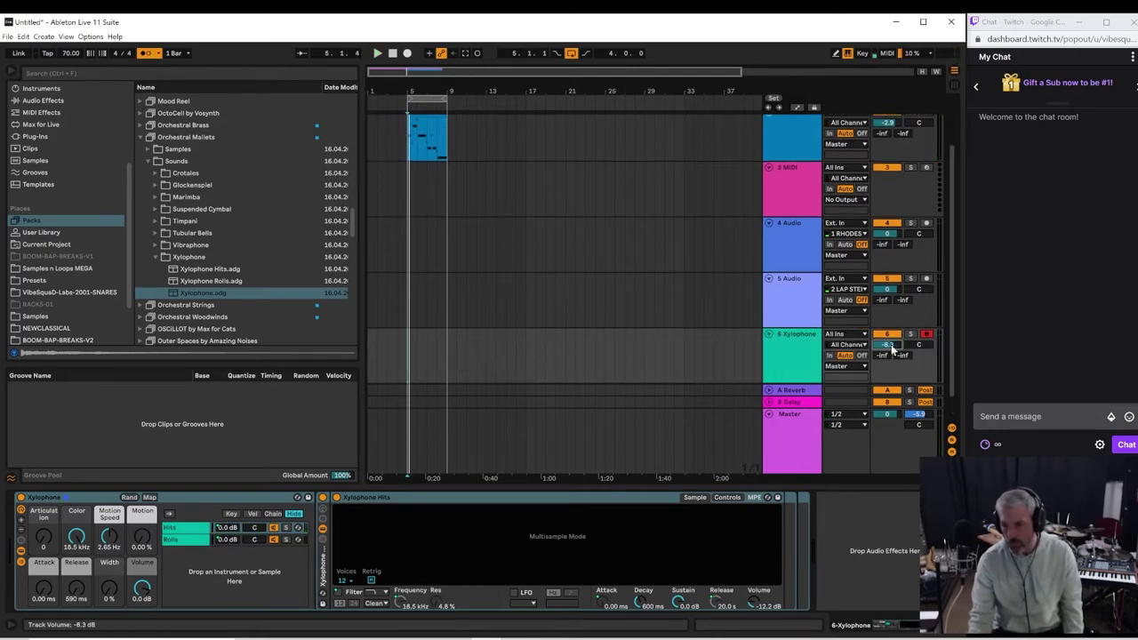
key("space")
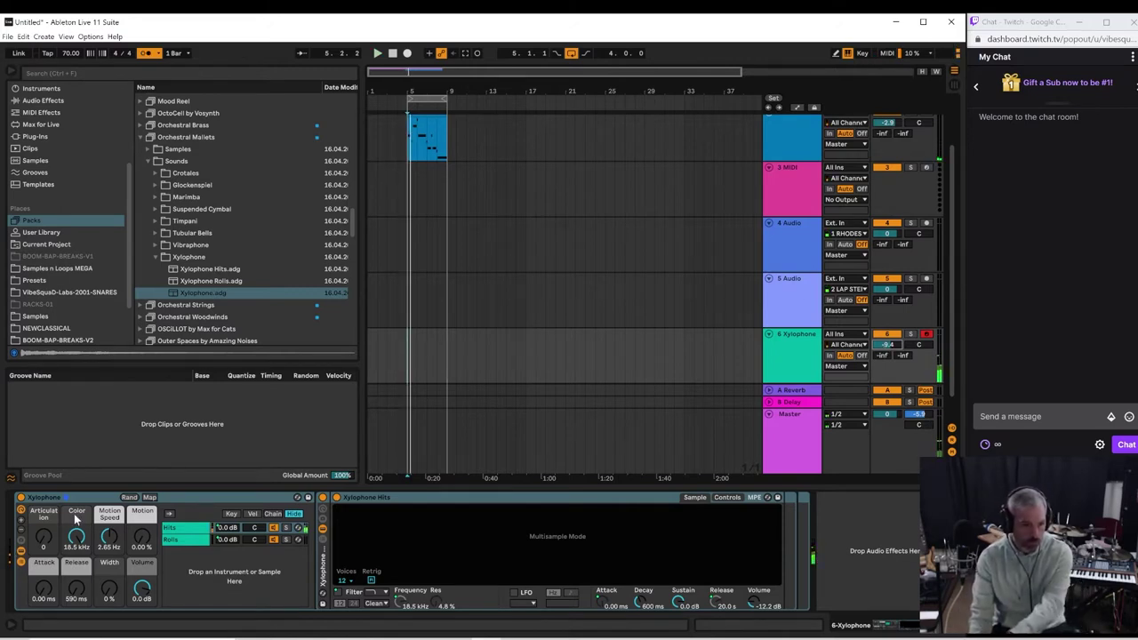
left_click_drag(55, 530, 56, 521)
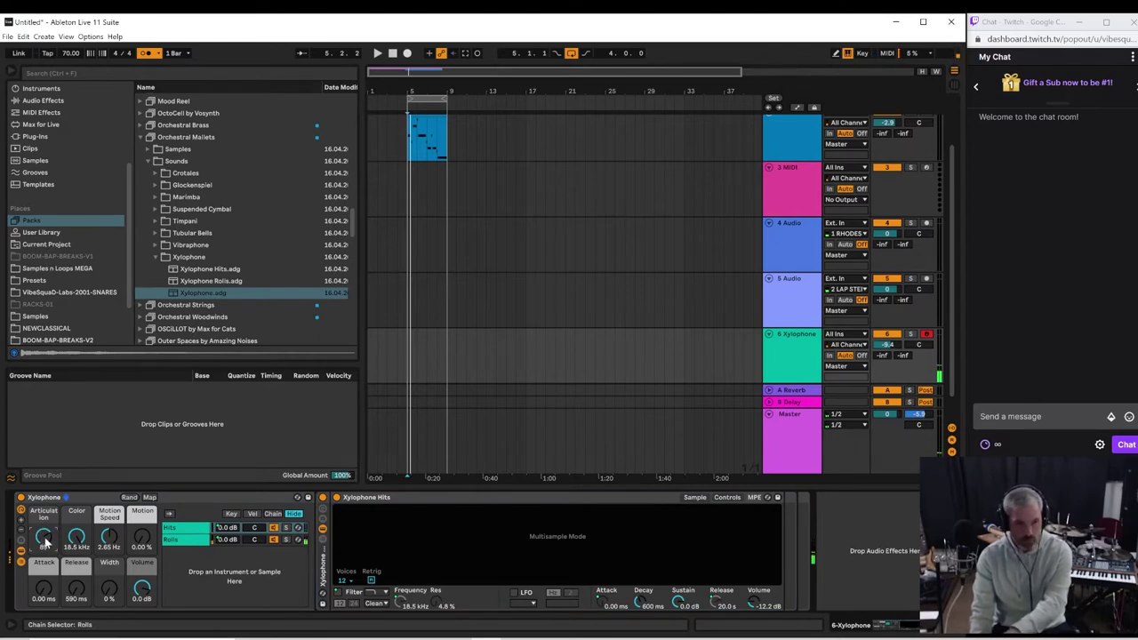
key("space")
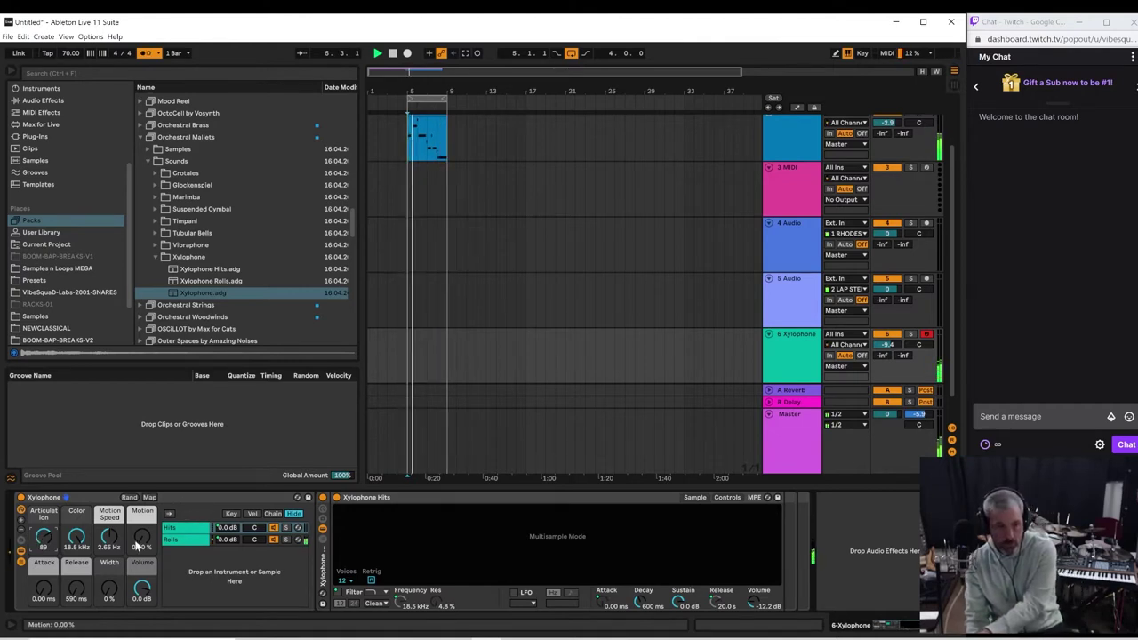
Step: Set the Xylophone rack's Motion Speed to 2.51 Hz and Motion to 21.3 % while playing the arrangement
left_click_drag(109, 536, 108, 551)
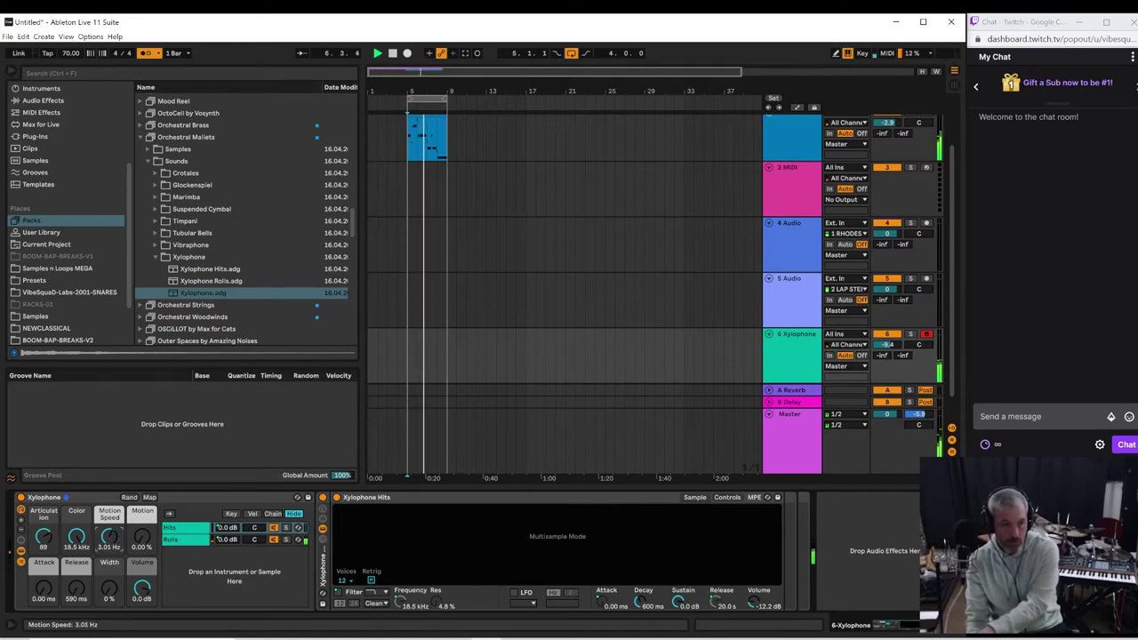
left_click_drag(109, 536, 141, 524)
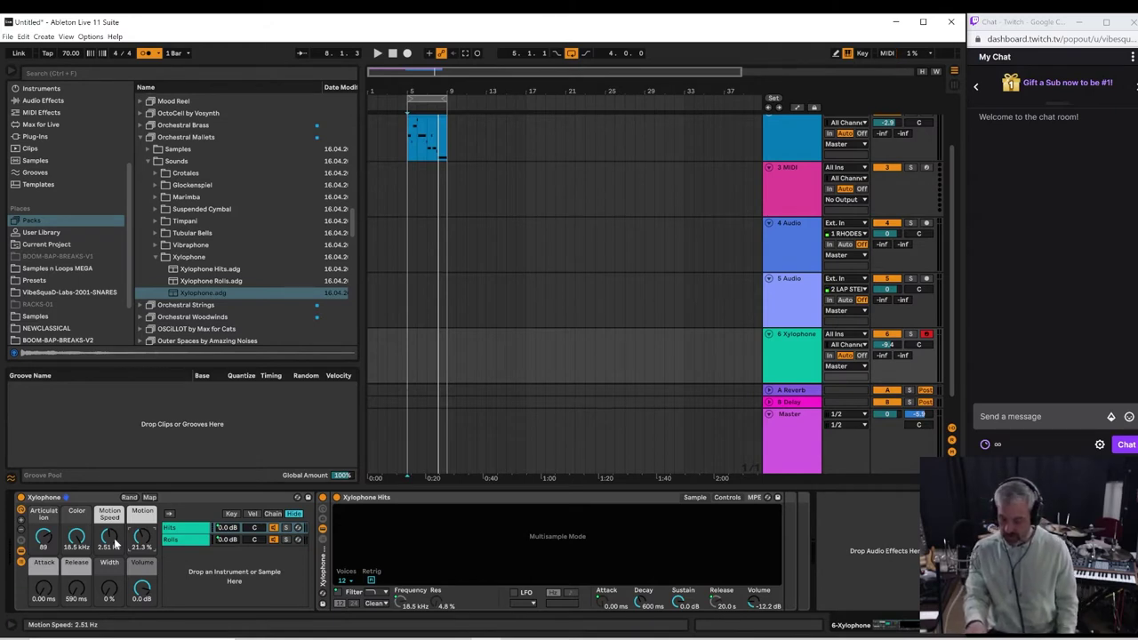
key("space")
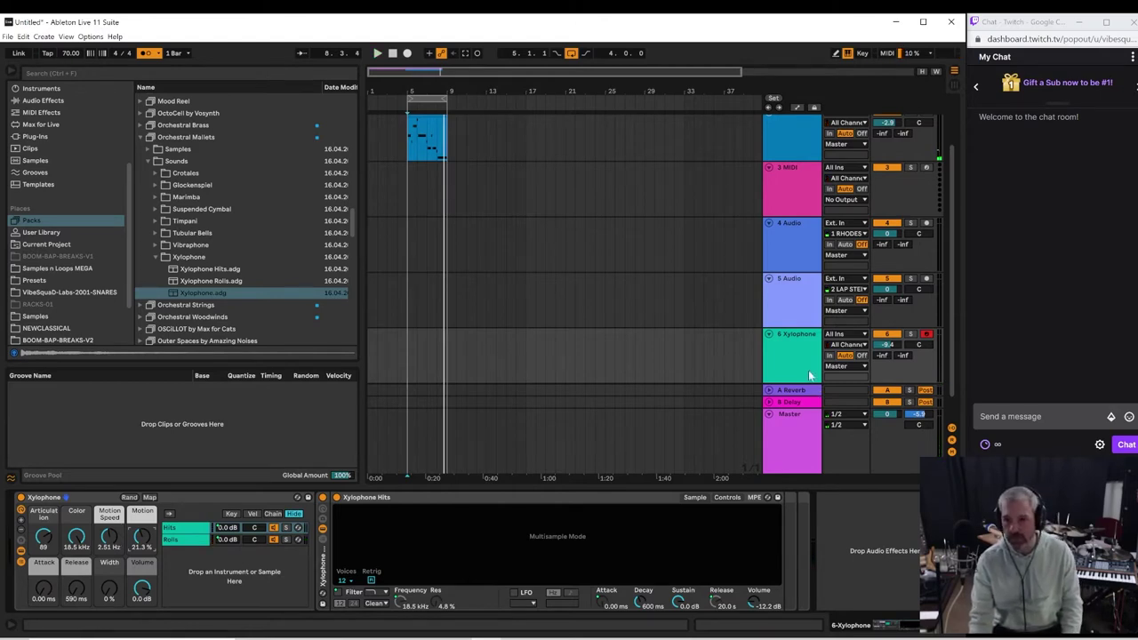
Step: Delete the Xylophone track and collapse the Orchestral Mallets pack
key("Delete")
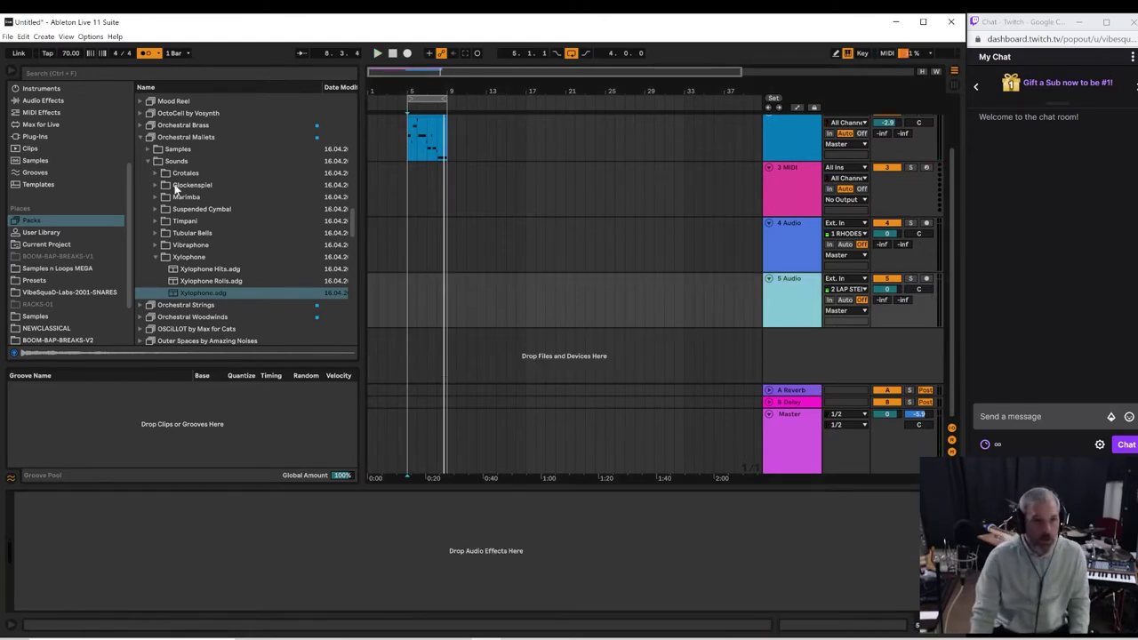
left_click(148, 161)
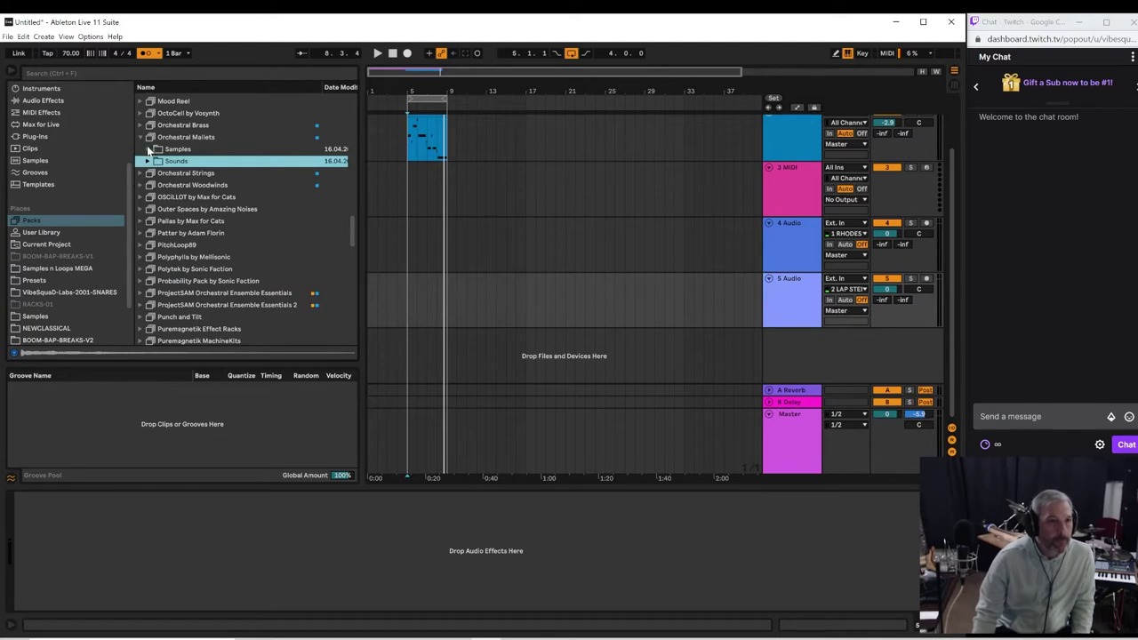
left_click(144, 140)
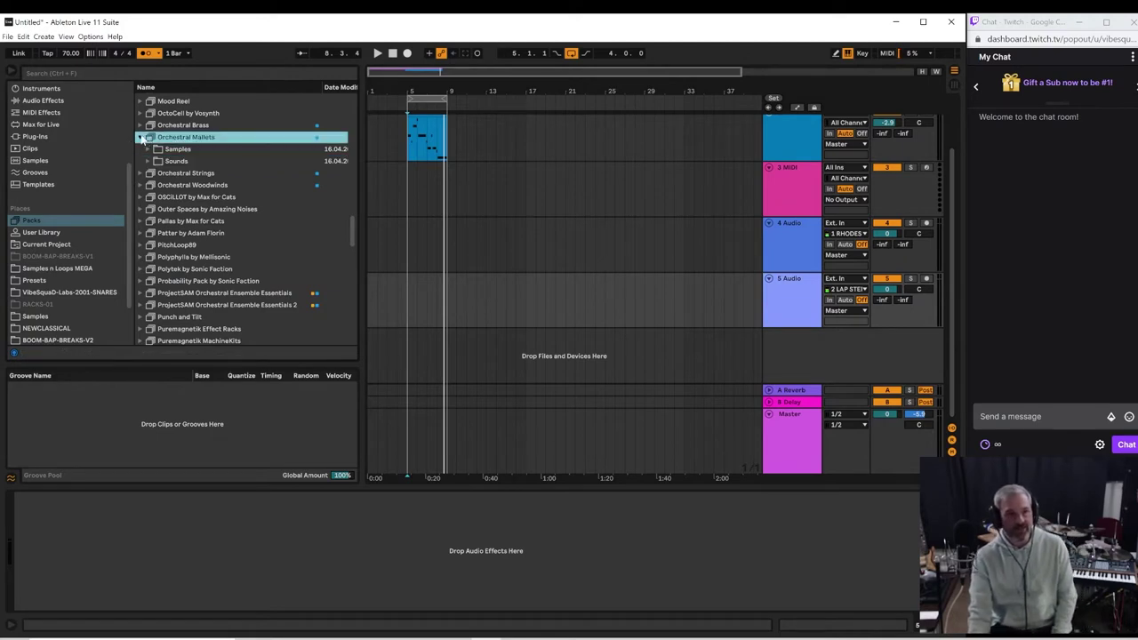
Step: Expand the Orchestral Brass pack down to its Combined samples and preview Bass Trombone Solo Legato.aif
left_click(140, 125)
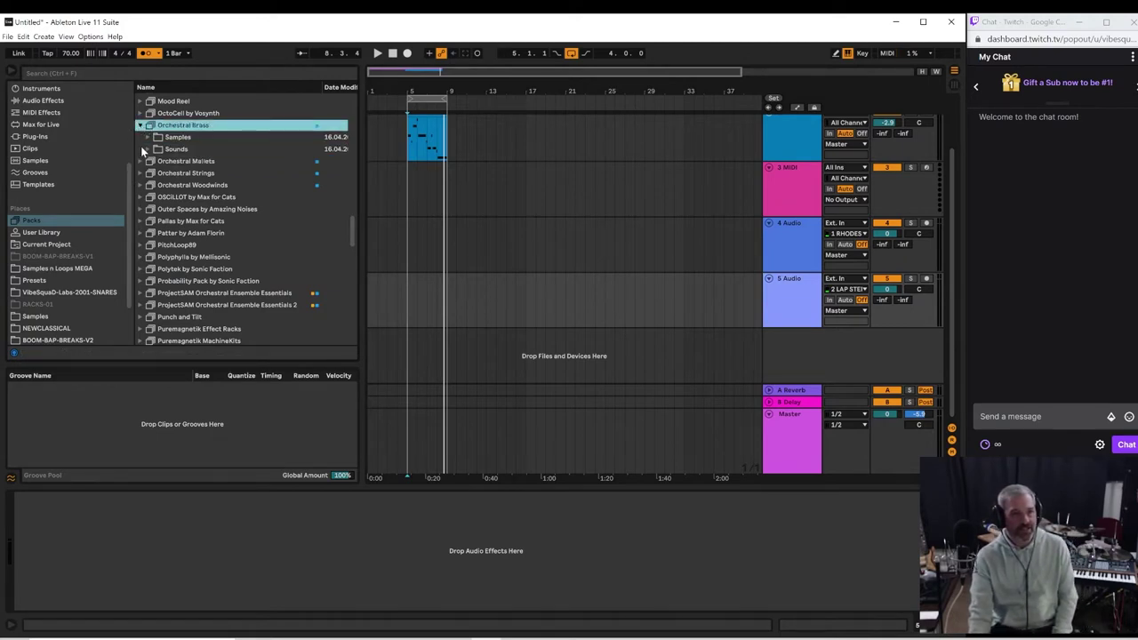
left_click(145, 141)
left_click(148, 138)
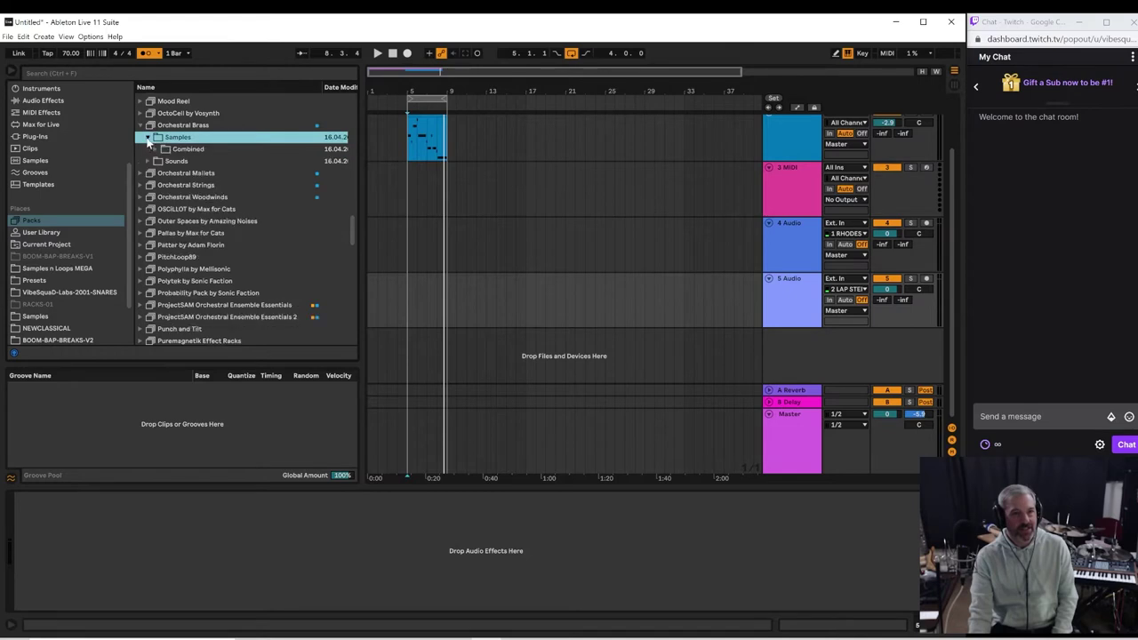
left_click(156, 149)
left_click(206, 160)
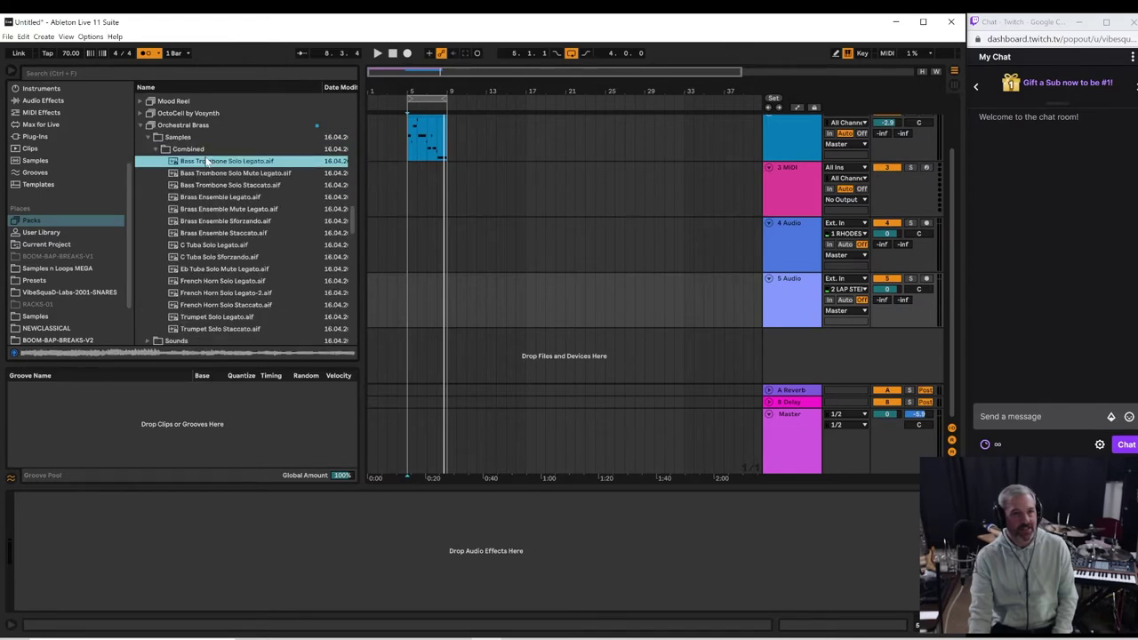
Step: Preview the French horn and trumpet solo samples, C Tuba Solo Legato, and the Brass Ensemble Staccato and Sforzando samples
left_click(219, 281)
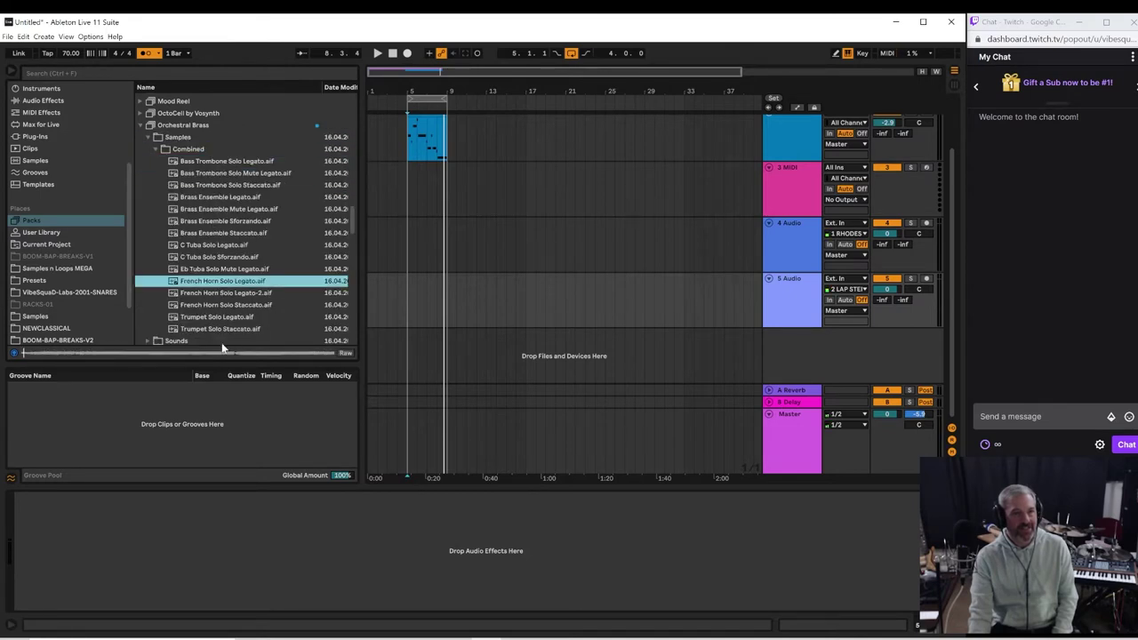
left_click(223, 293)
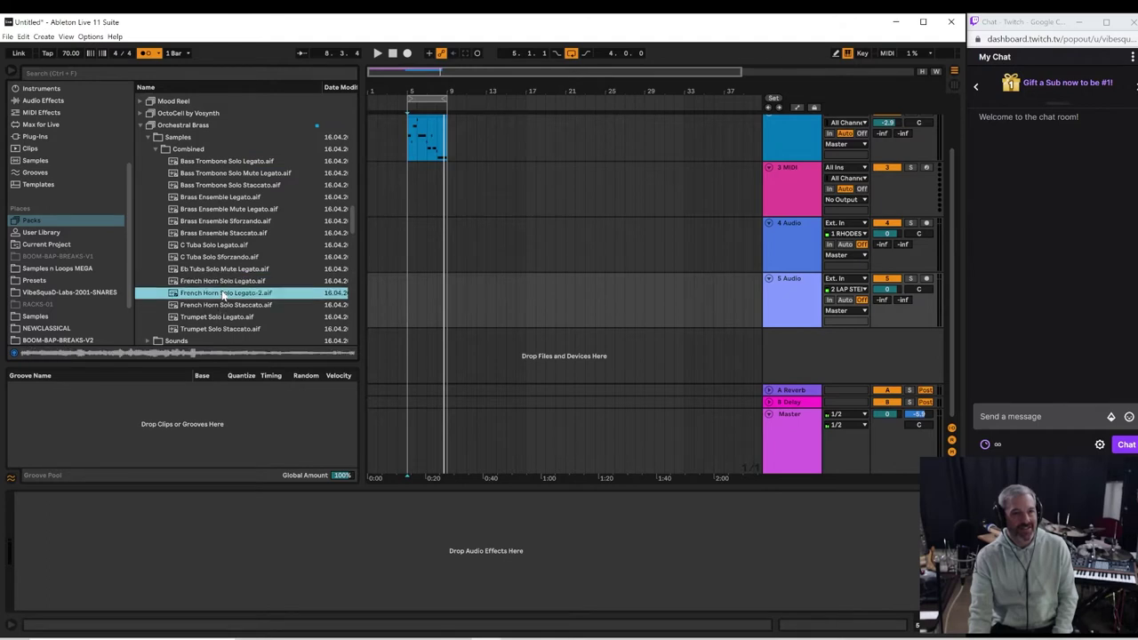
left_click(224, 306)
left_click(219, 318)
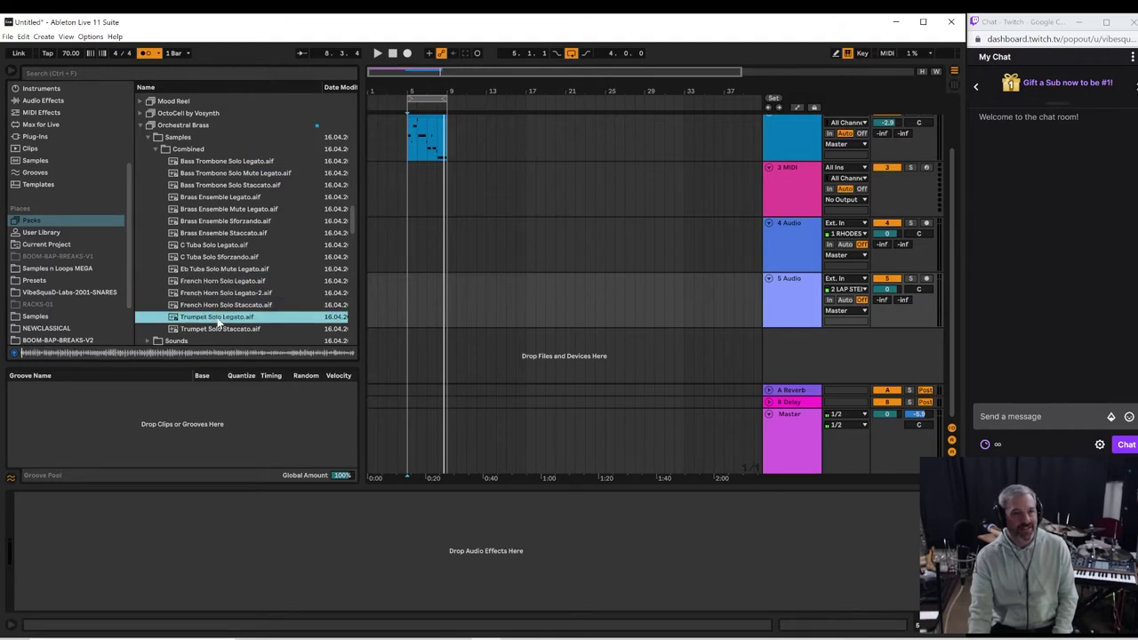
left_click(216, 329)
left_click(222, 244)
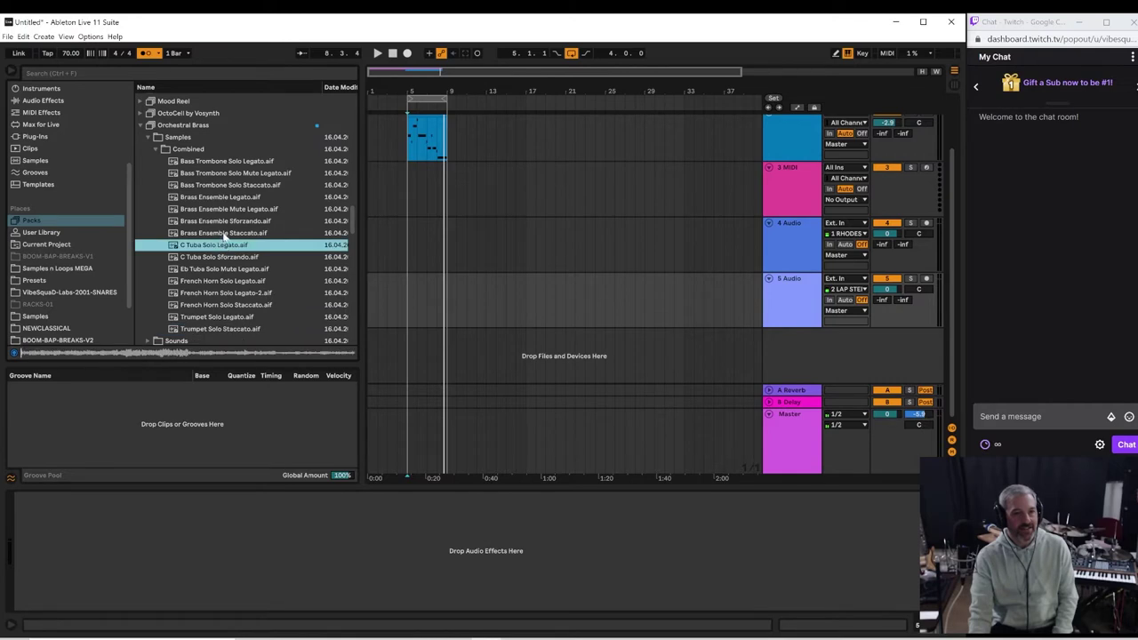
left_click(223, 233)
left_click(225, 221)
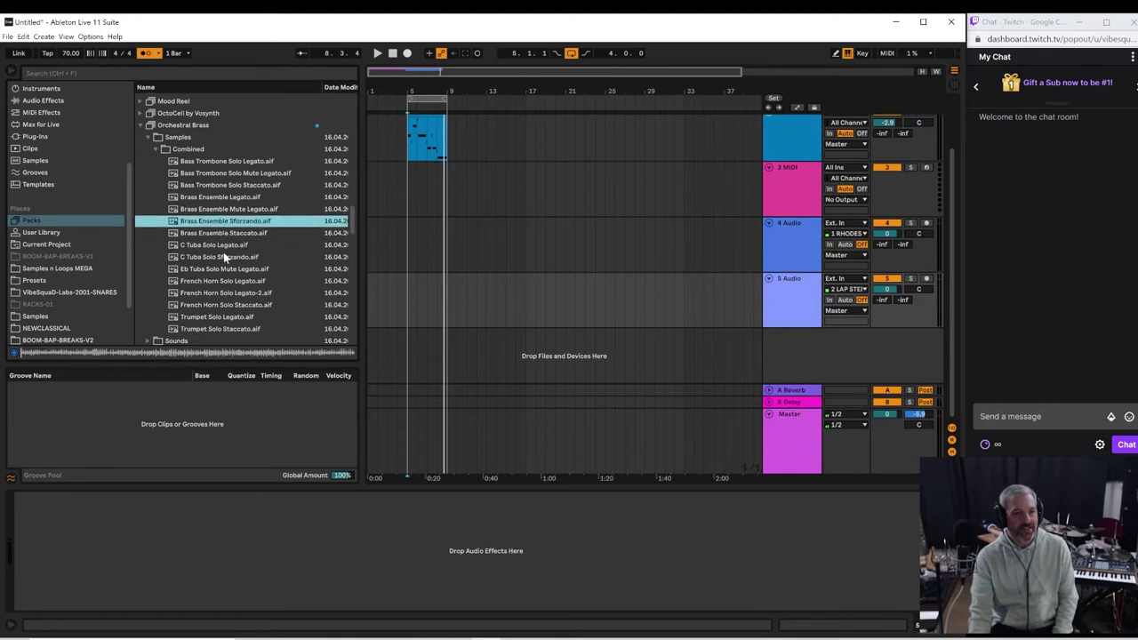
Step: Collapse the brass Combined samples and expand the Sounds folder of ProjectSAM Orchestral Ensemble Essentials 2 while the arrangement plays
left_click(155, 149)
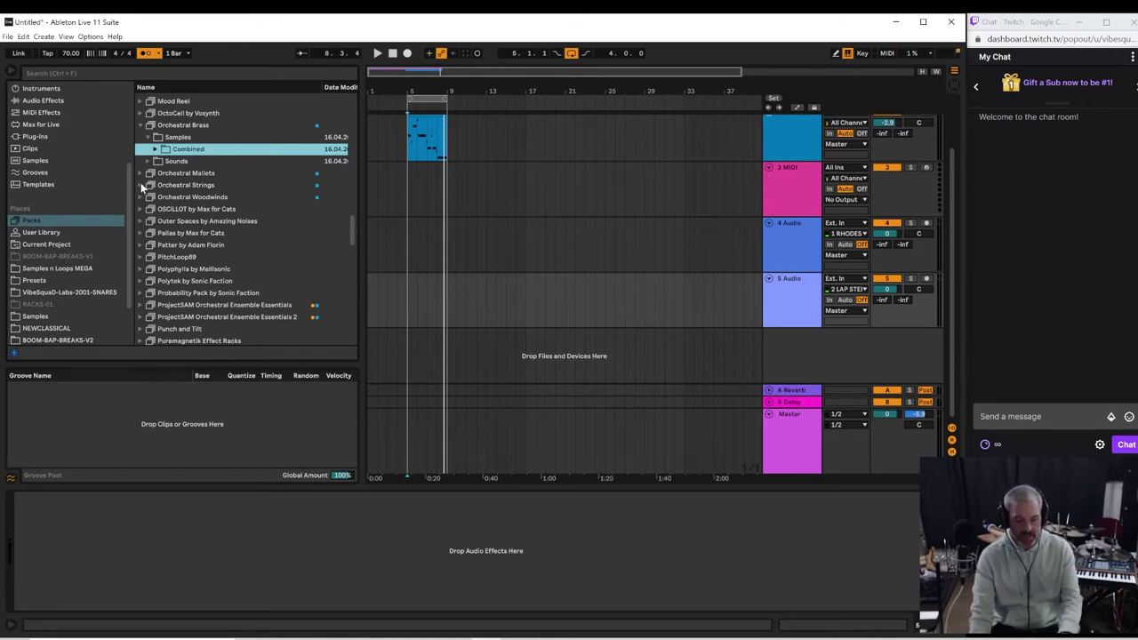
key("space")
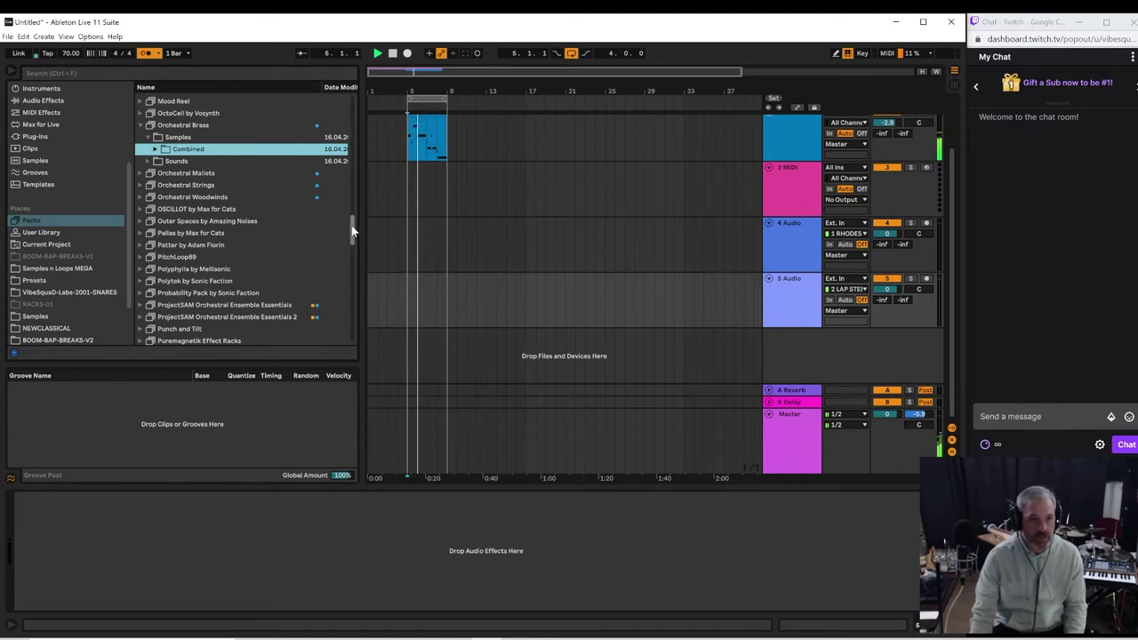
left_click_drag(350, 229, 351, 247)
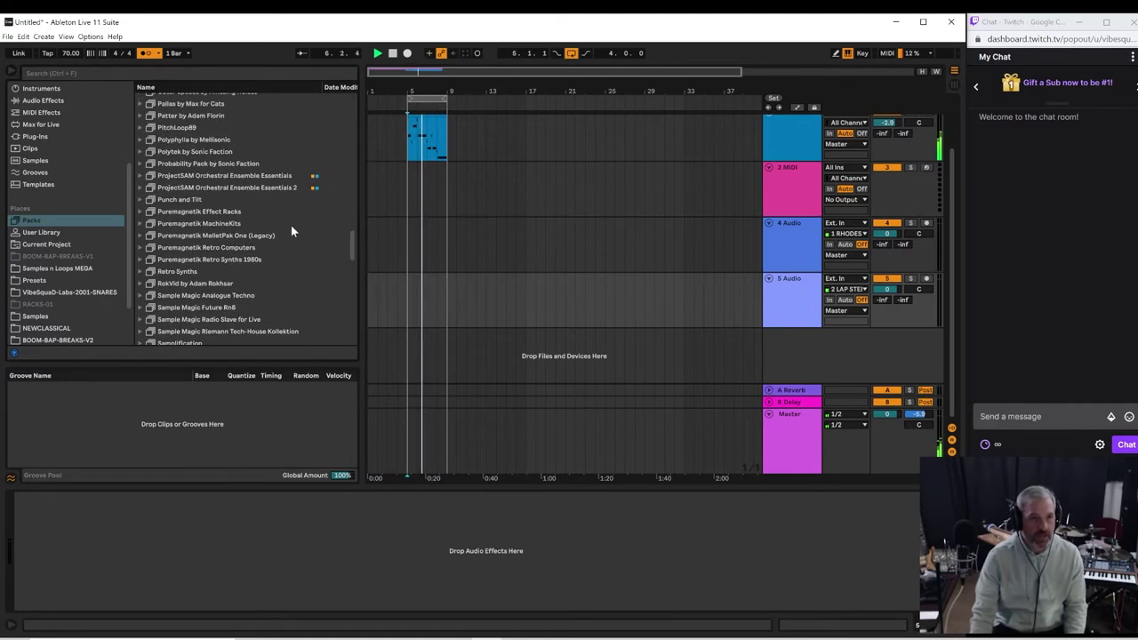
left_click(140, 187)
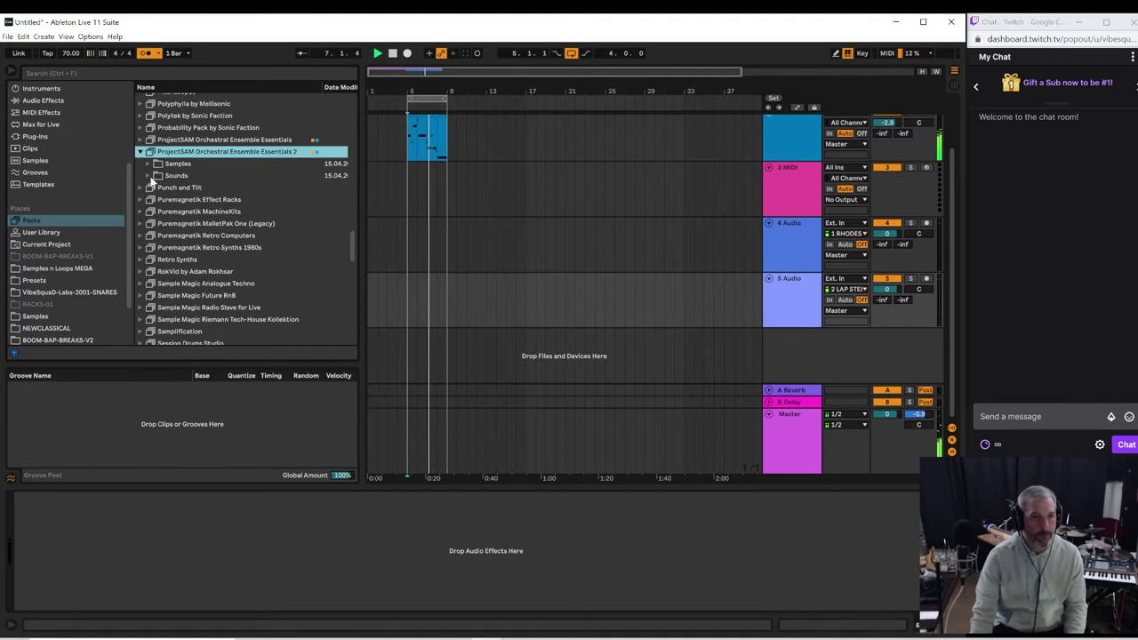
left_click(174, 175)
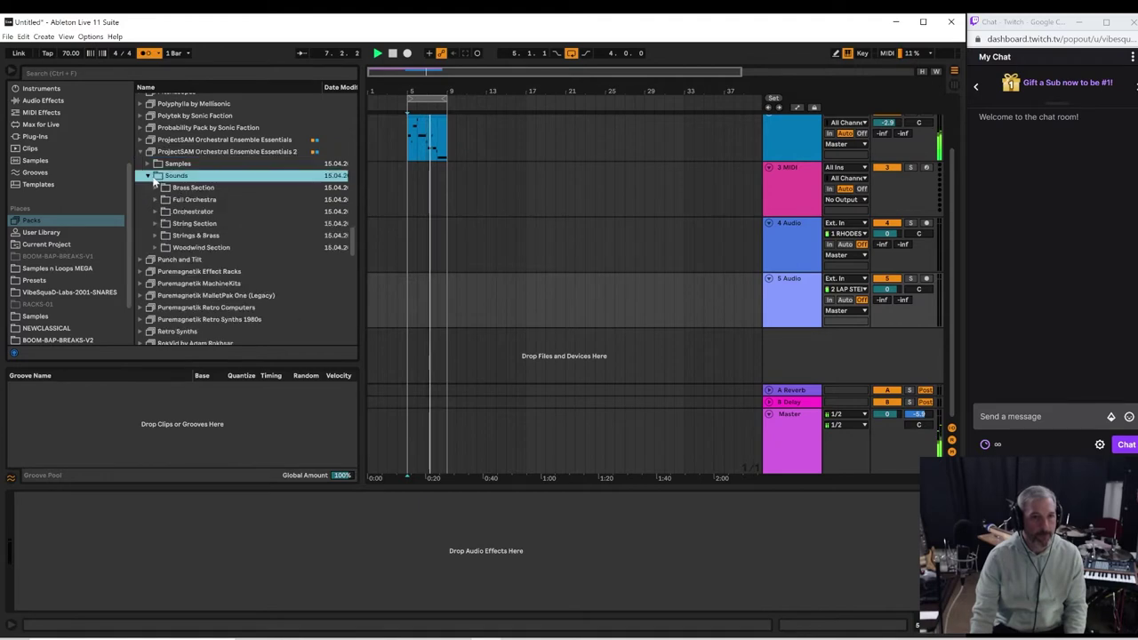
Step: Duplicate the looped four-bar section starting at bar 5 so its copy follows at bar 9
left_click(431, 96)
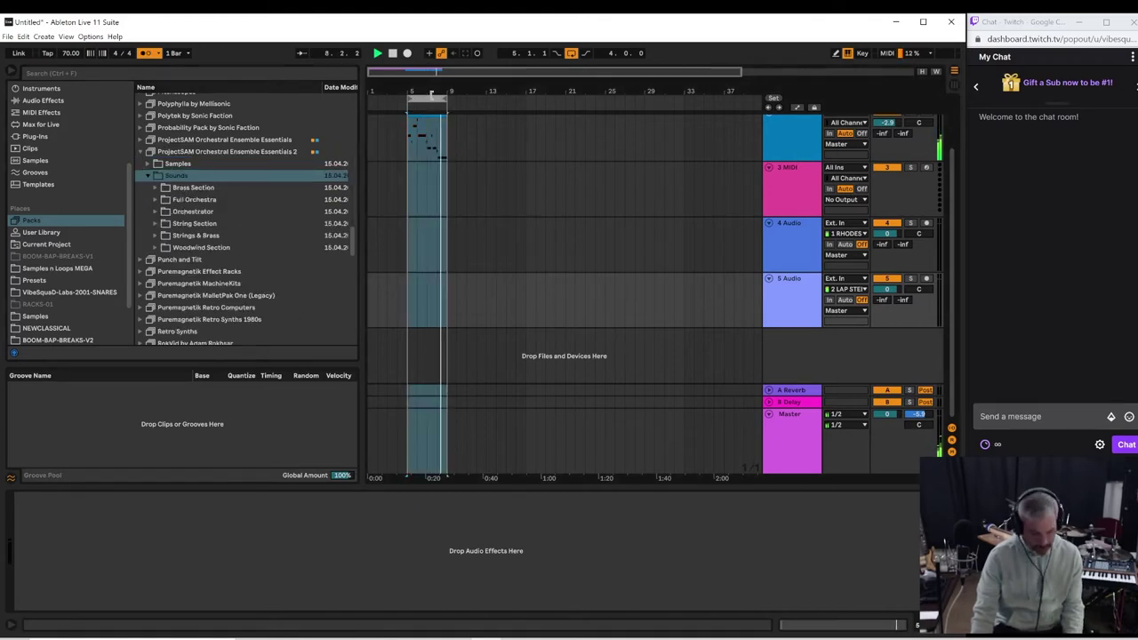
key("ctrl+d")
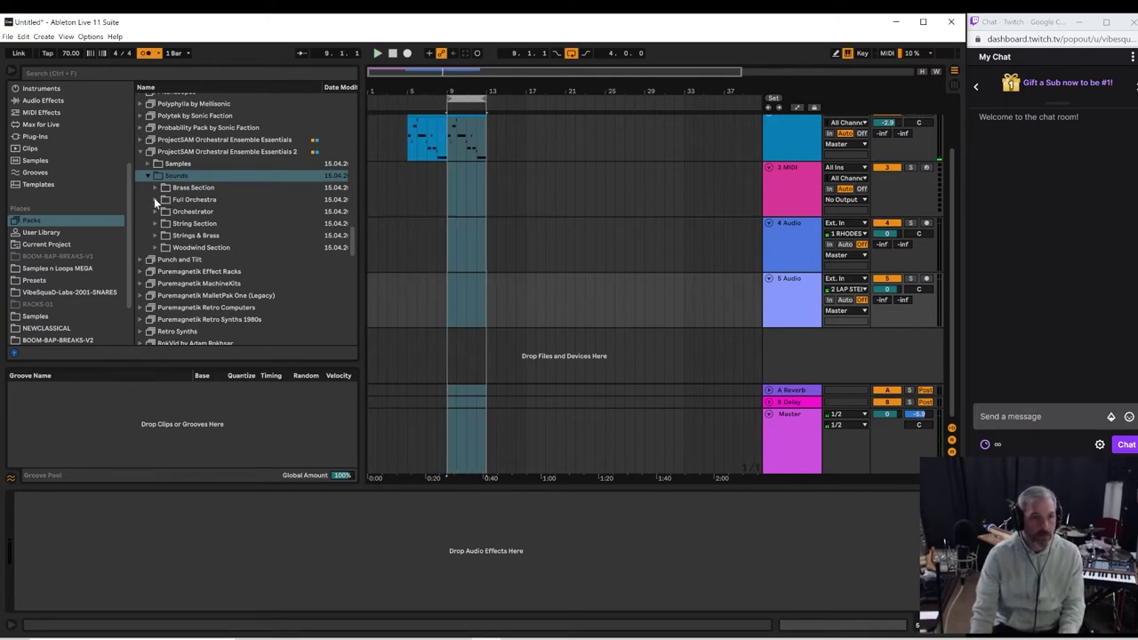
Step: Expand the Full Orchestra folder and preview the Full Orchestra Chords (C2-C5) and Full Orchestra Sustain (C2-F4) presets
left_click(154, 199)
left_click(208, 213)
left_click(210, 223)
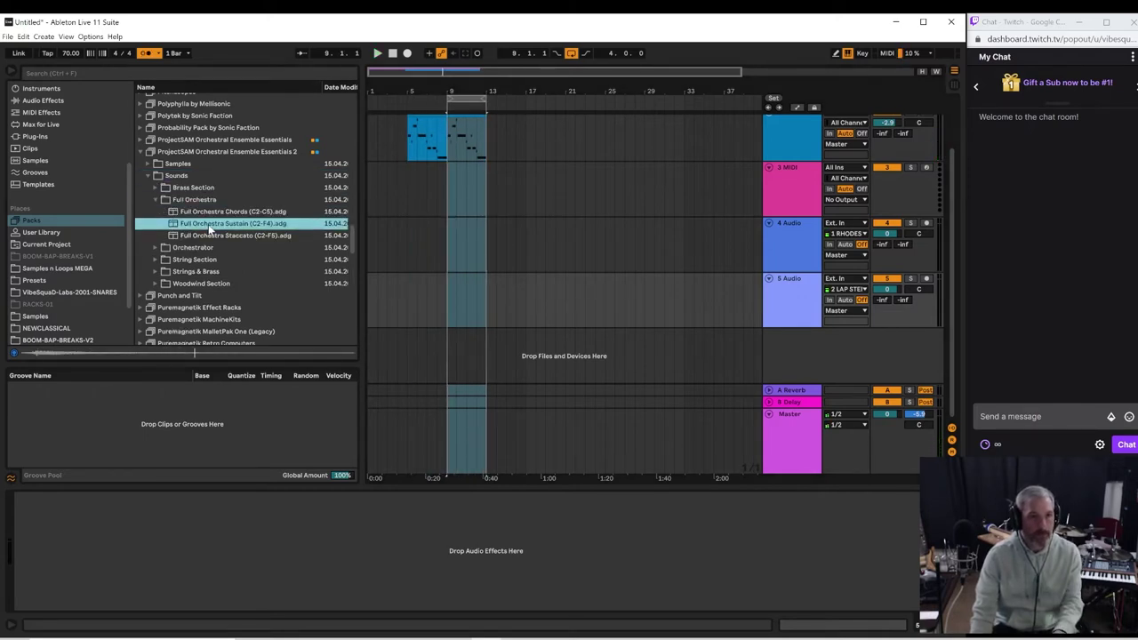
Step: Preview the String Section presets and load Strings Sordino Fast (C1-G6).adg onto a new track below the audio tracks
left_click(157, 260)
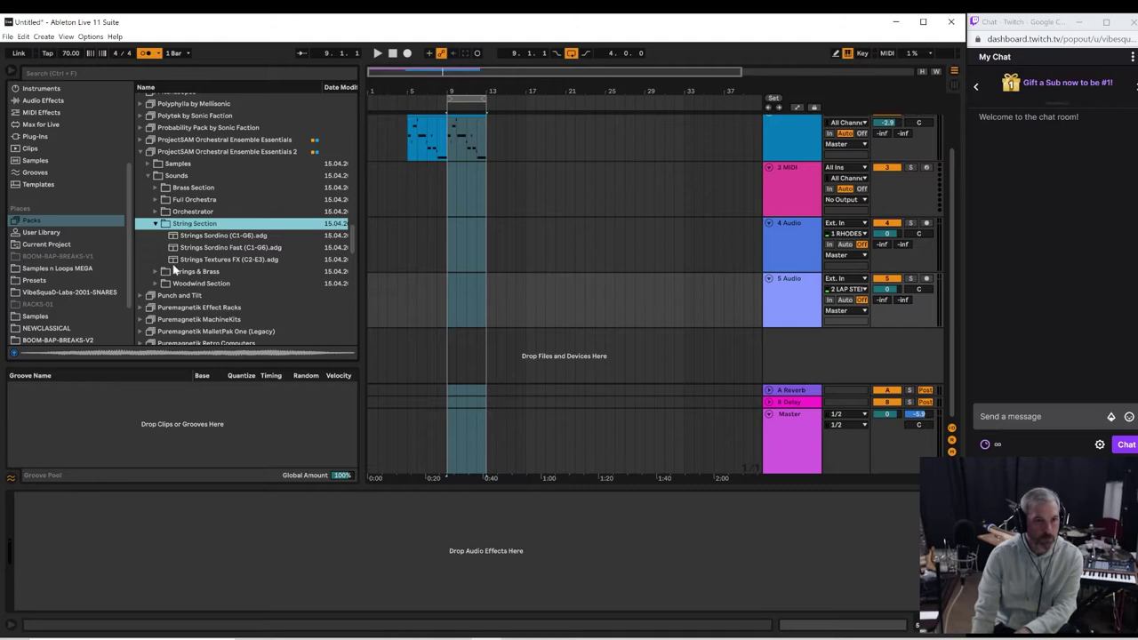
left_click(211, 235)
left_click(215, 246)
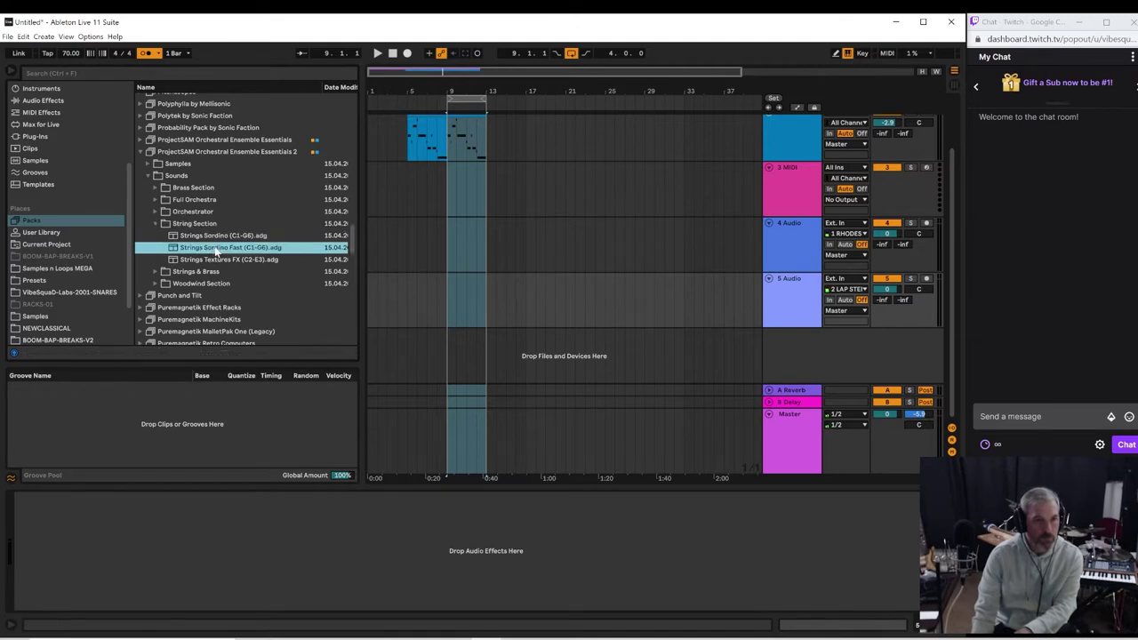
left_click(215, 258)
left_click(216, 237)
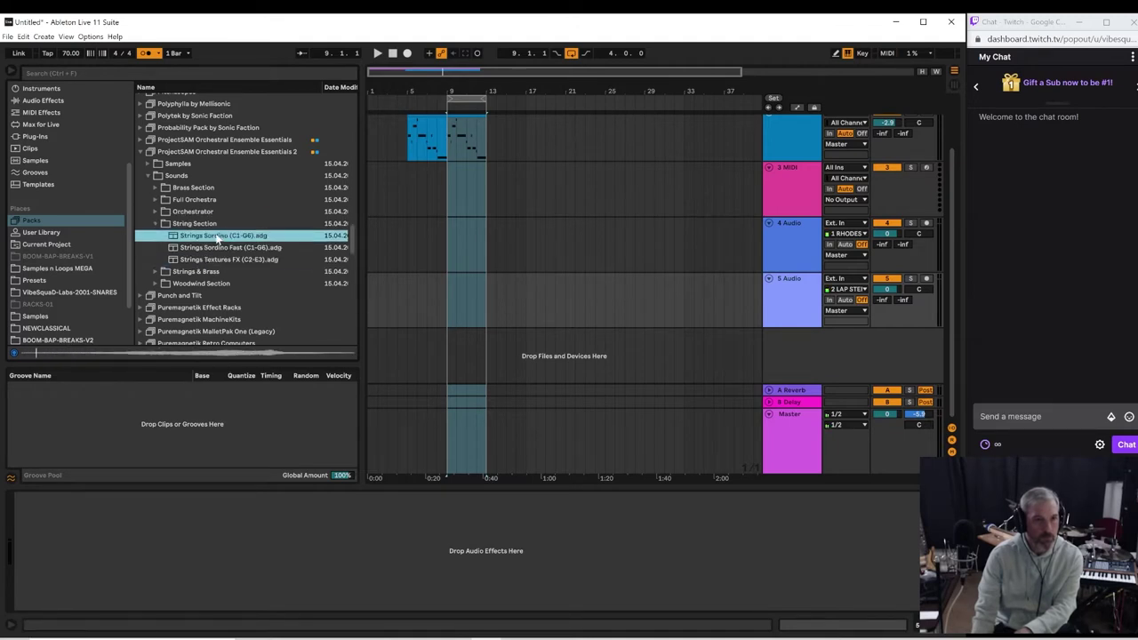
left_click(215, 247)
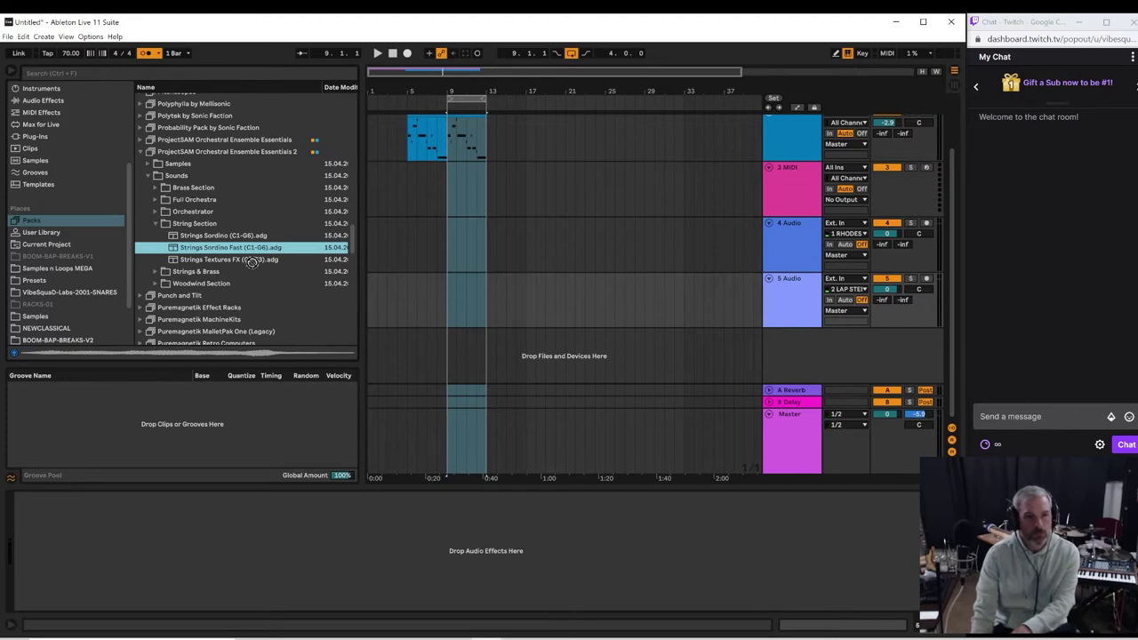
left_click_drag(253, 263, 411, 368)
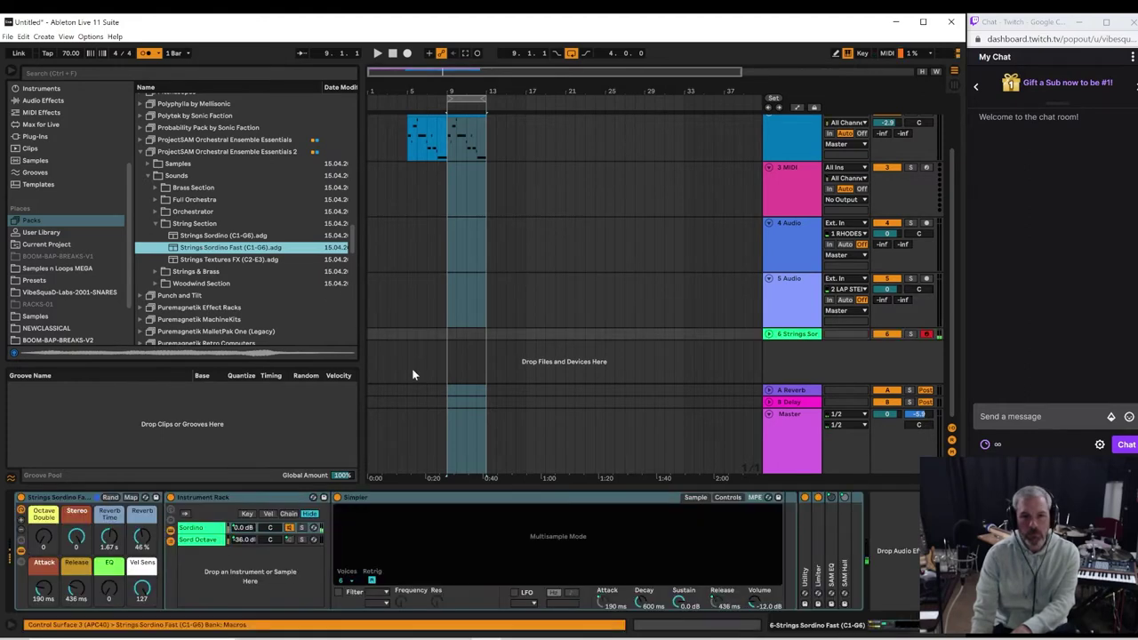
Step: Play the loop and capture the performed MIDI as a clip at bars 9 to 13 on the unfolded Strings Sordino track
key("space")
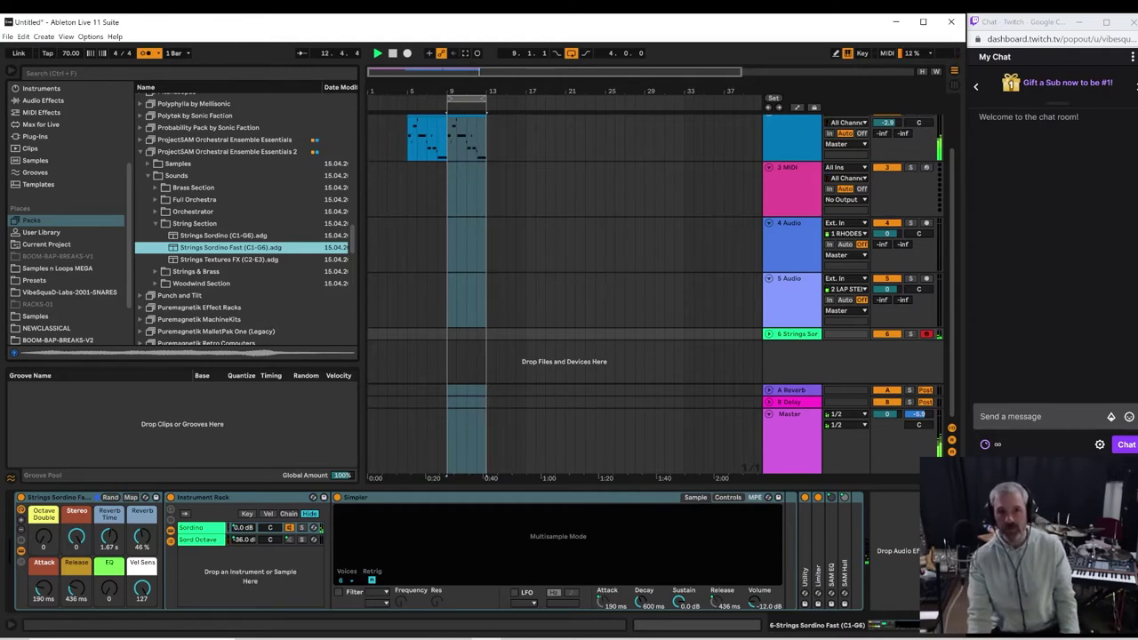
left_click(465, 54)
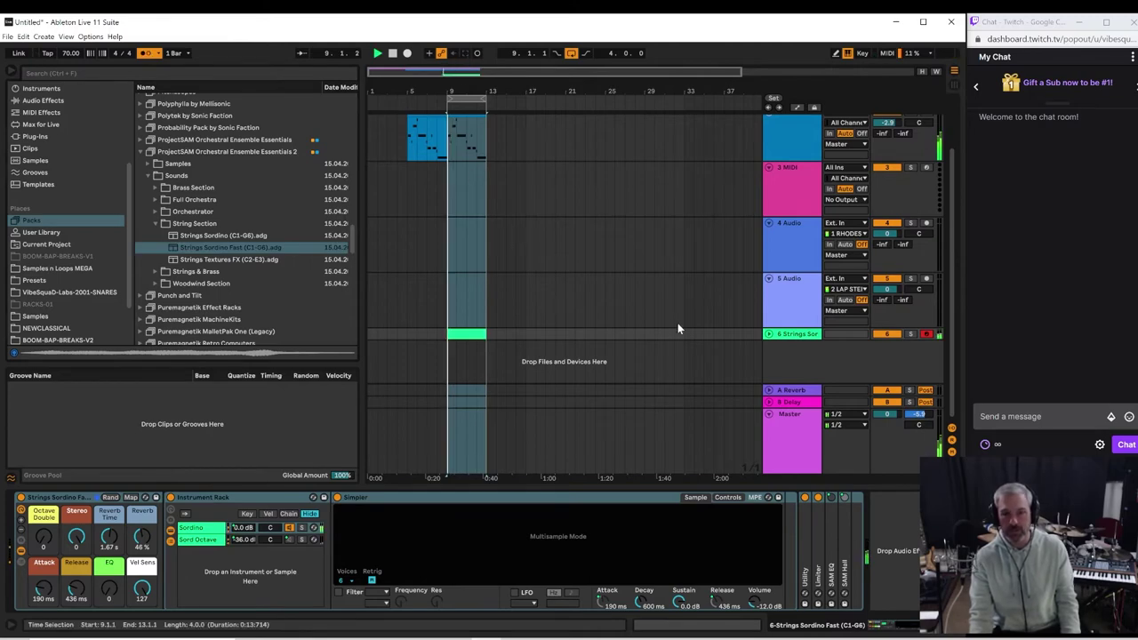
left_click(769, 334)
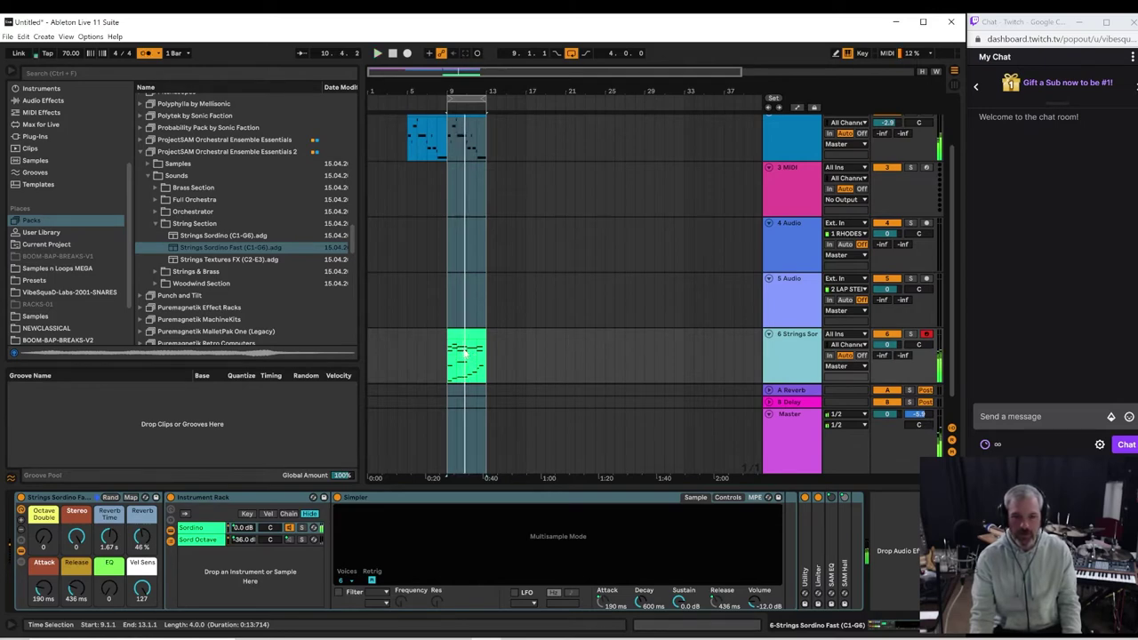
Step: Delete all notes from bar 19 onward in the captured strings clip, enlarging the note editor for the edit and shrinking it again
double_click(459, 333)
key("space")
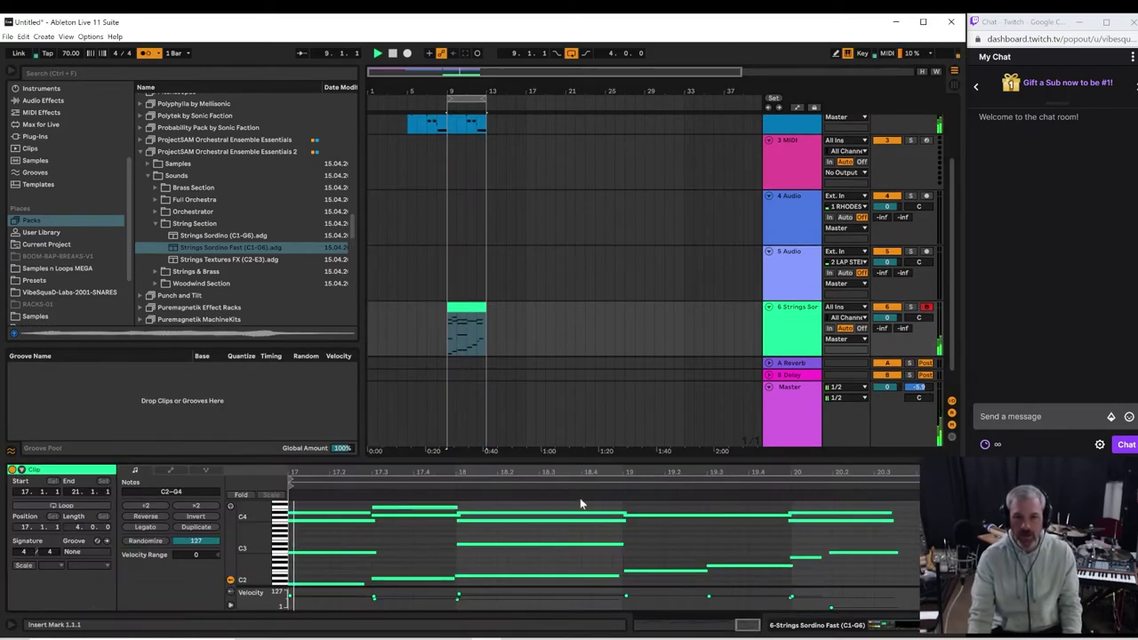
left_click_drag(596, 457, 612, 262)
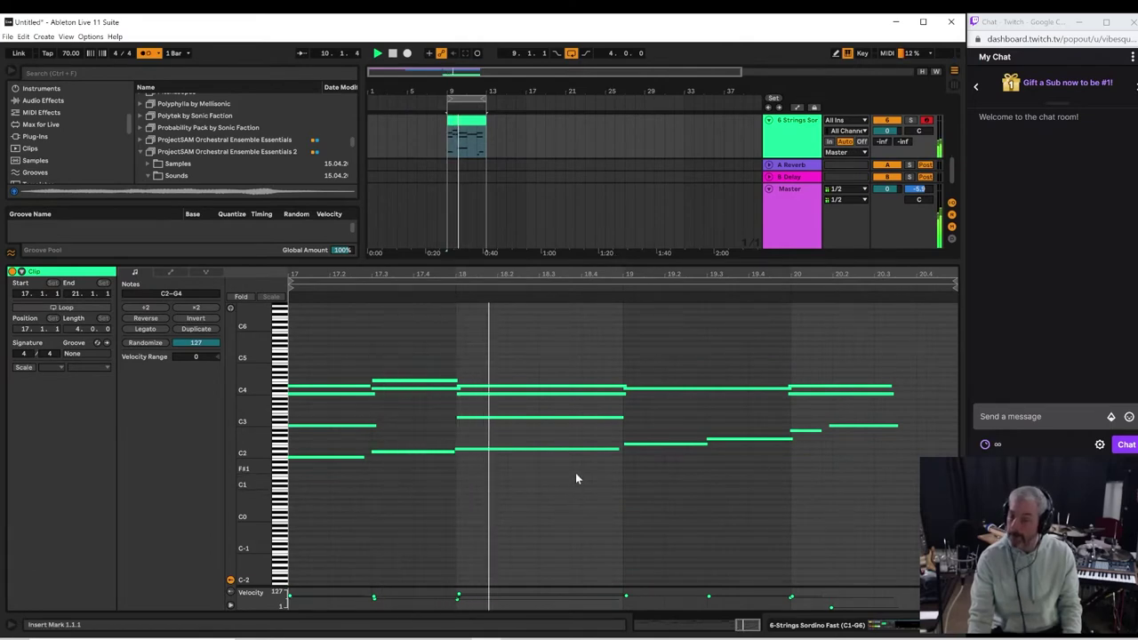
left_click_drag(663, 362, 882, 472)
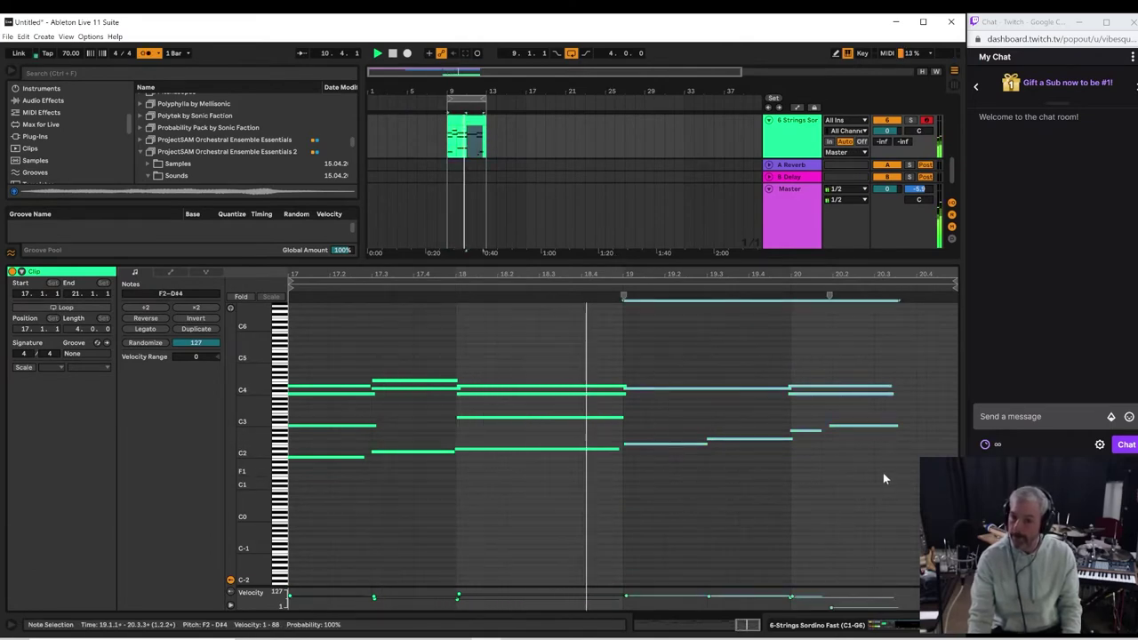
key("Delete")
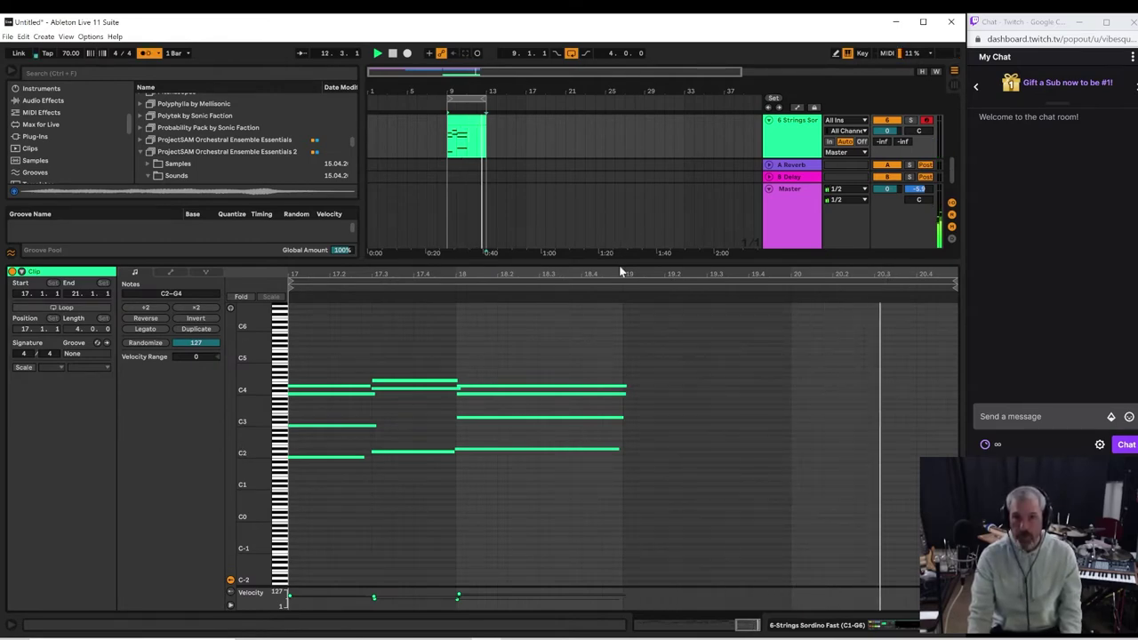
left_click_drag(618, 258, 625, 531)
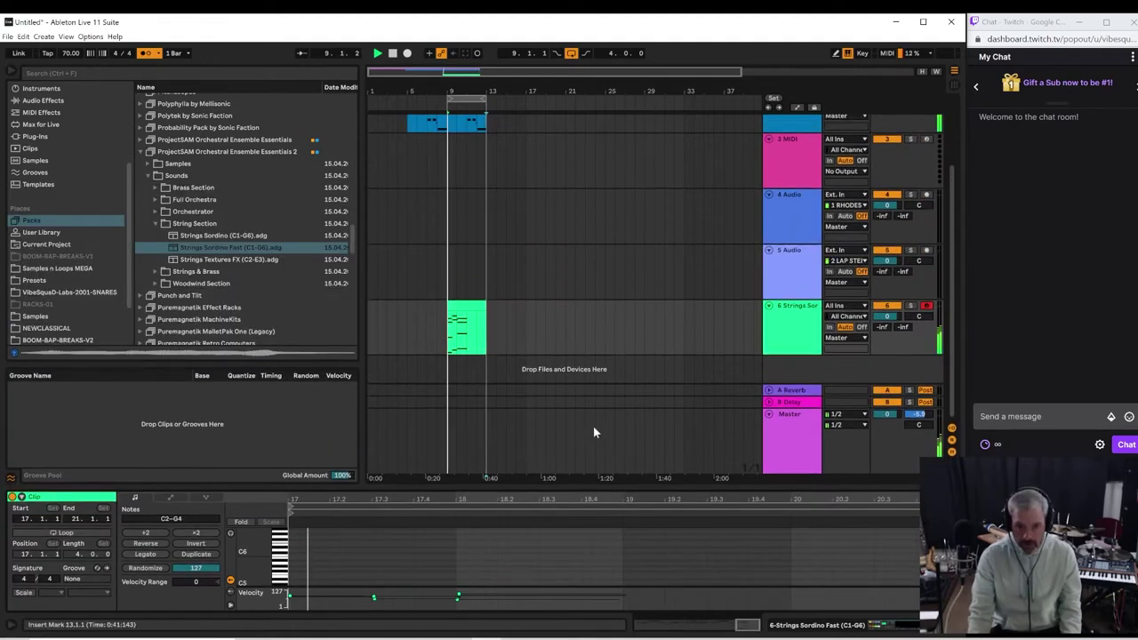
Step: Stop playback and preview Str Brs Sustain (C1-C5), Woodwinds FX (C2-E3) and Woodwinds Comedy (C2-G5) in the Essentials 2 pack
left_click(159, 225)
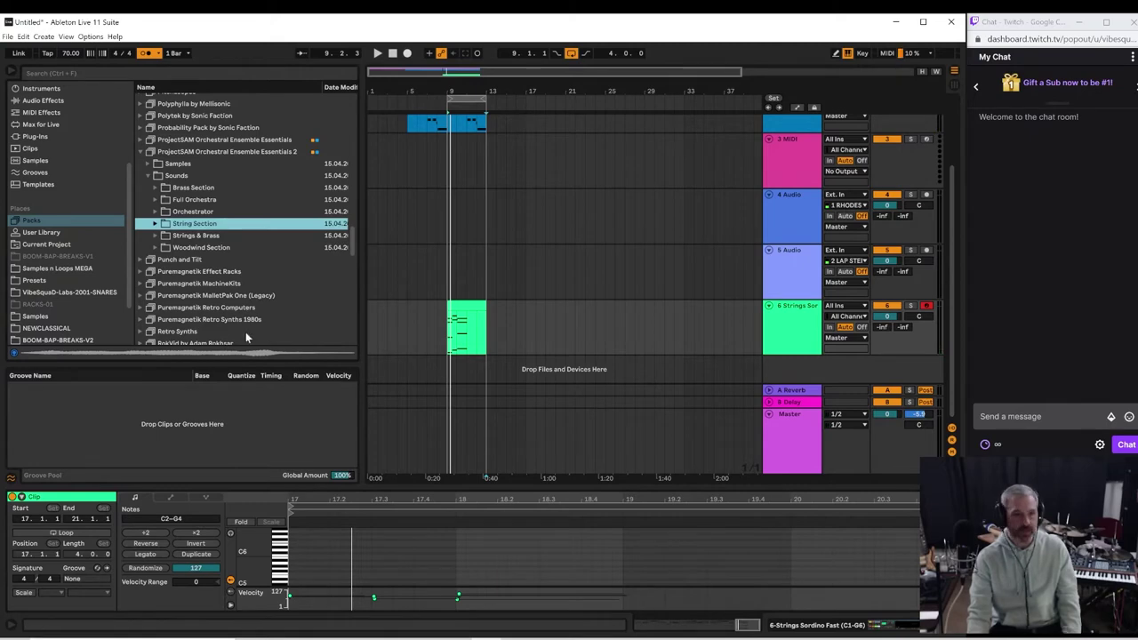
left_click(227, 236)
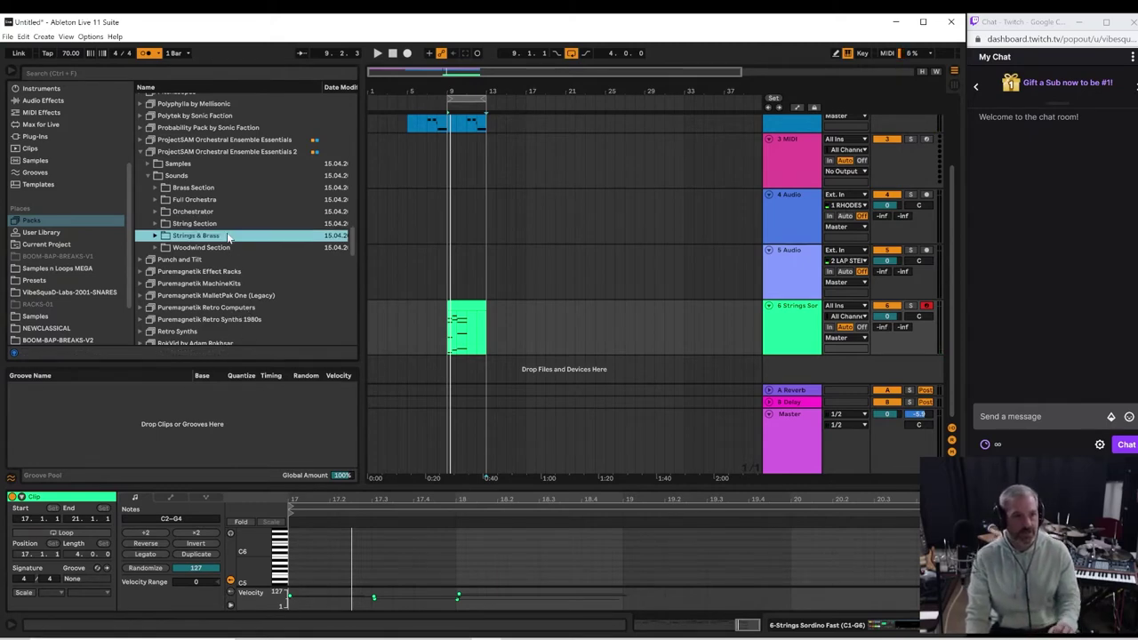
left_click(156, 237)
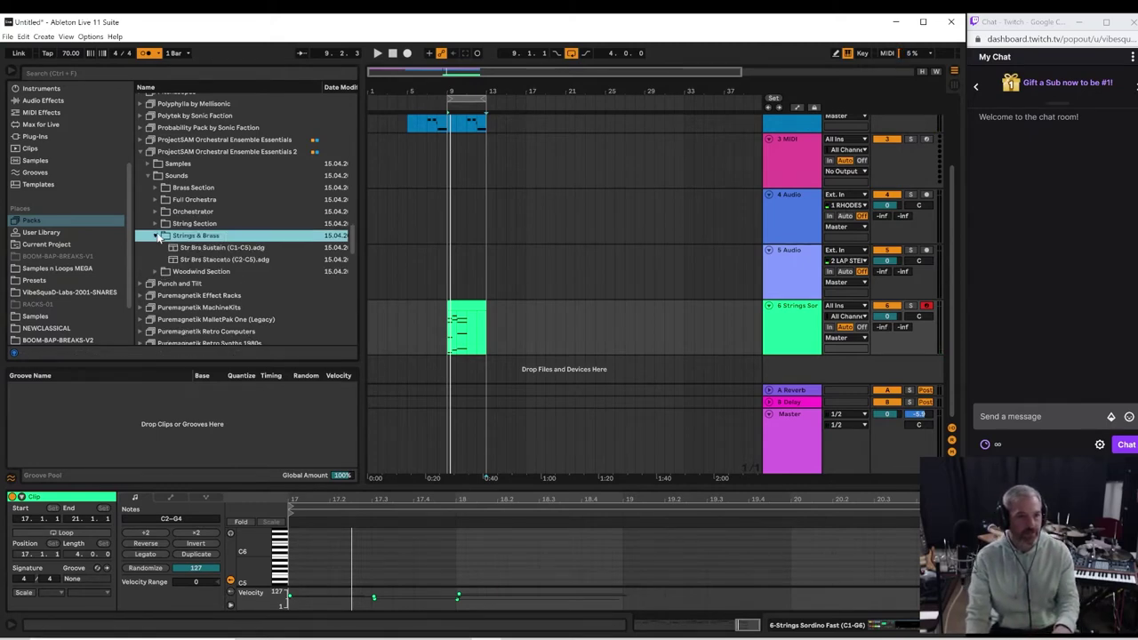
left_click(176, 247)
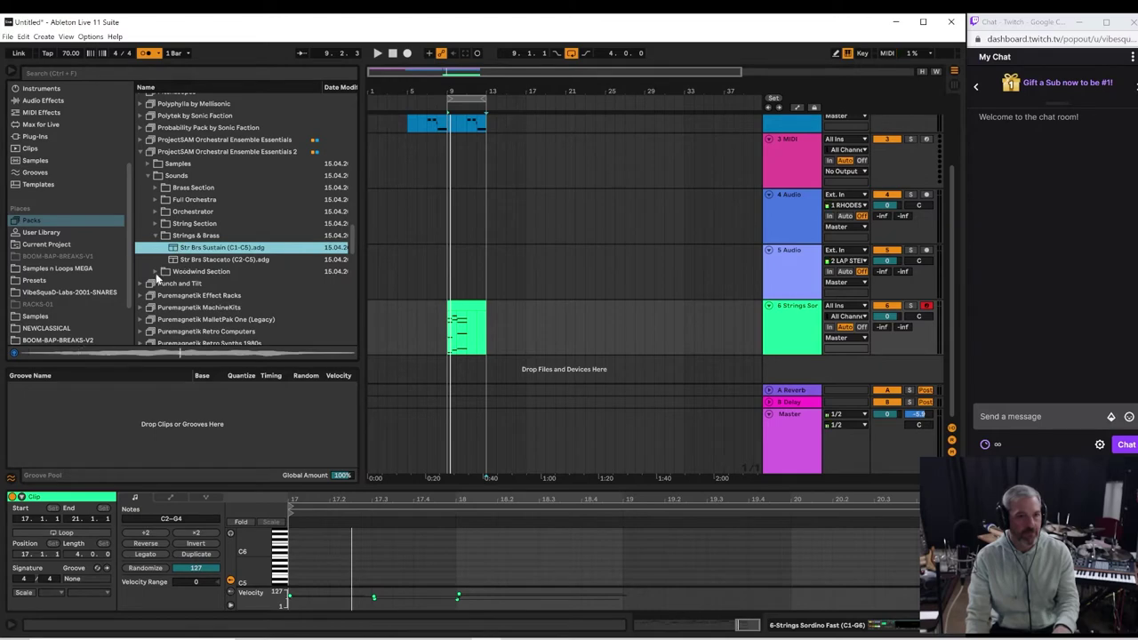
left_click(156, 272)
left_click(199, 259)
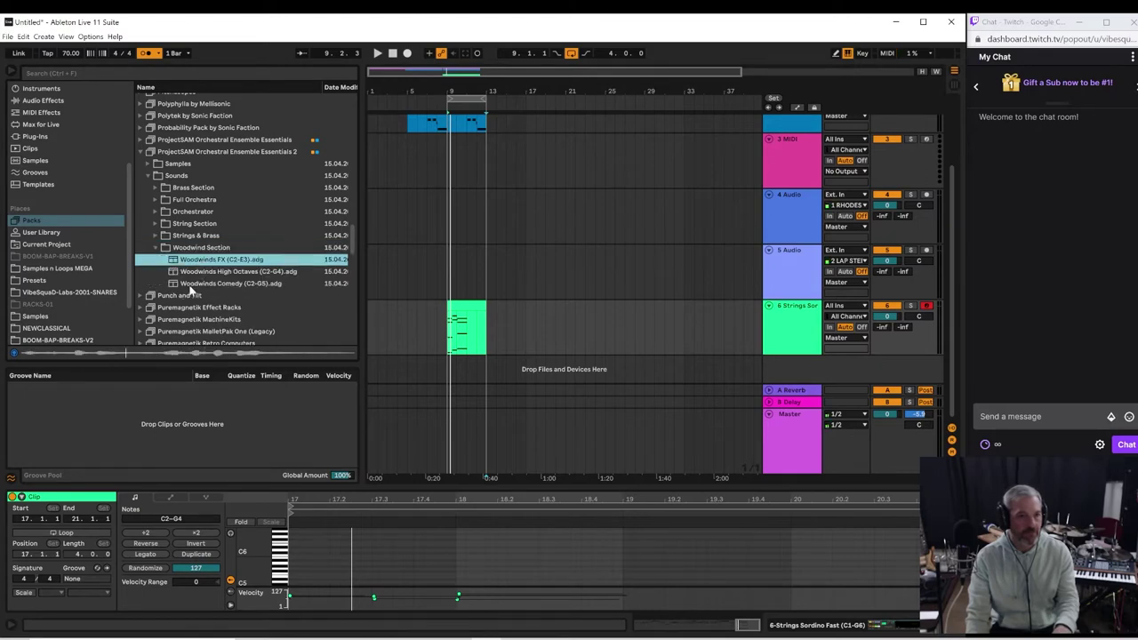
left_click(189, 283)
left_click(155, 248)
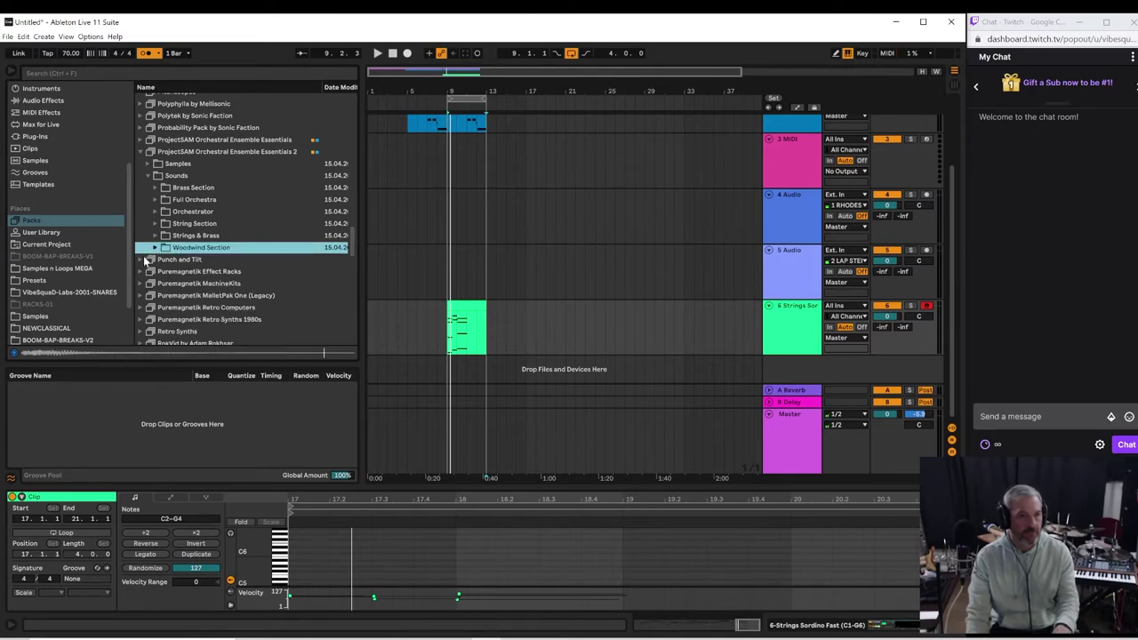
Step: Expand the first ProjectSAM Orchestral Ensemble Essentials pack down to the String Section presets
left_click(144, 260)
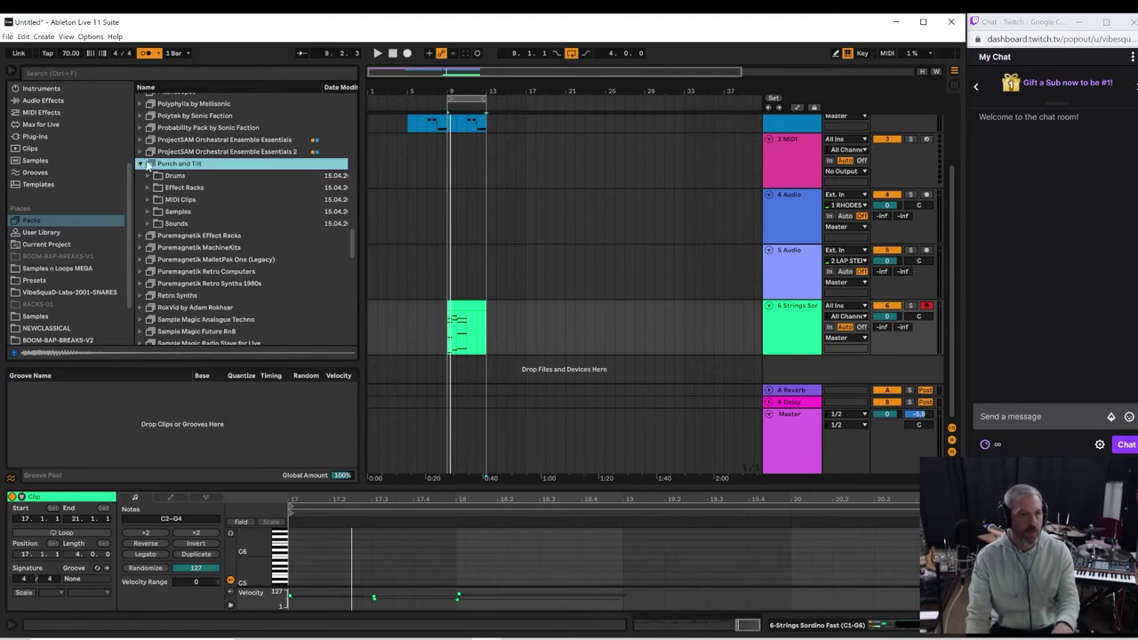
scroll(149, 168, "up", 1)
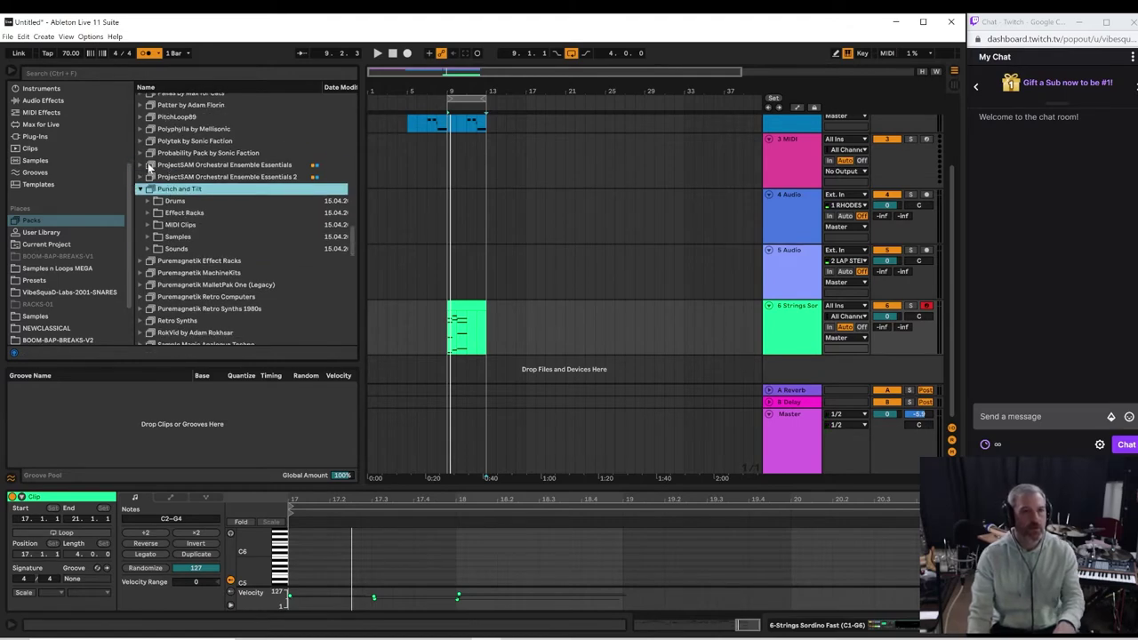
left_click(140, 167)
left_click(147, 190)
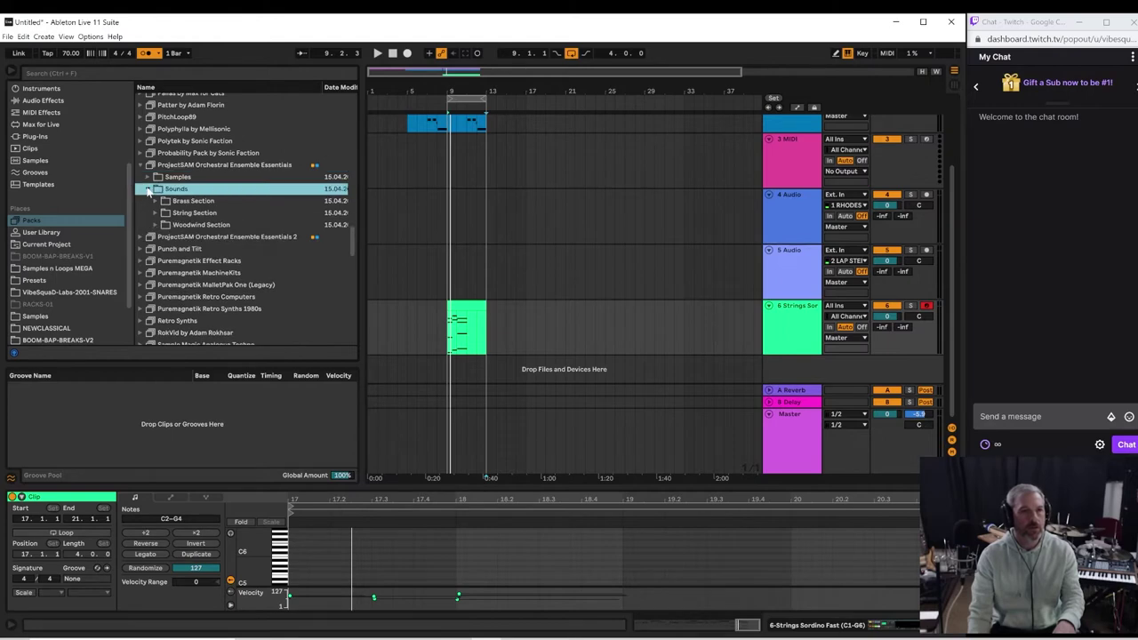
left_click(159, 215)
Step: Preview the String Ens FX, Spic Octaves, Staccato, Sustain and Pizzicato presets and String Low Ens Staccato-Piano
left_click(186, 237)
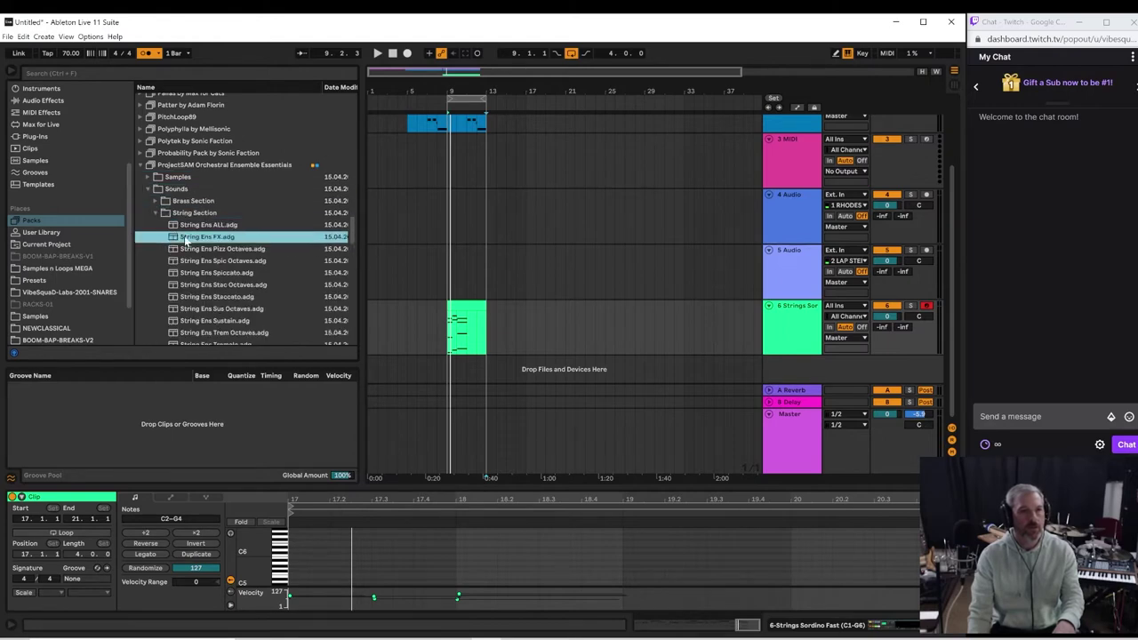
left_click(195, 262)
scroll(207, 303, "down", 2)
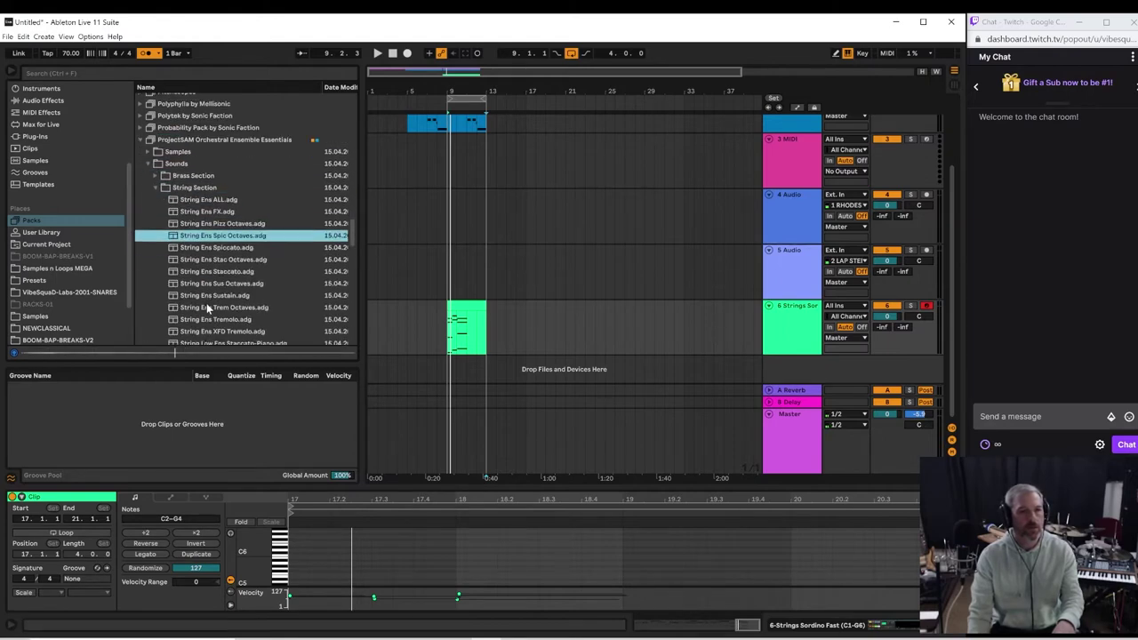
left_click(213, 274)
left_click(220, 297)
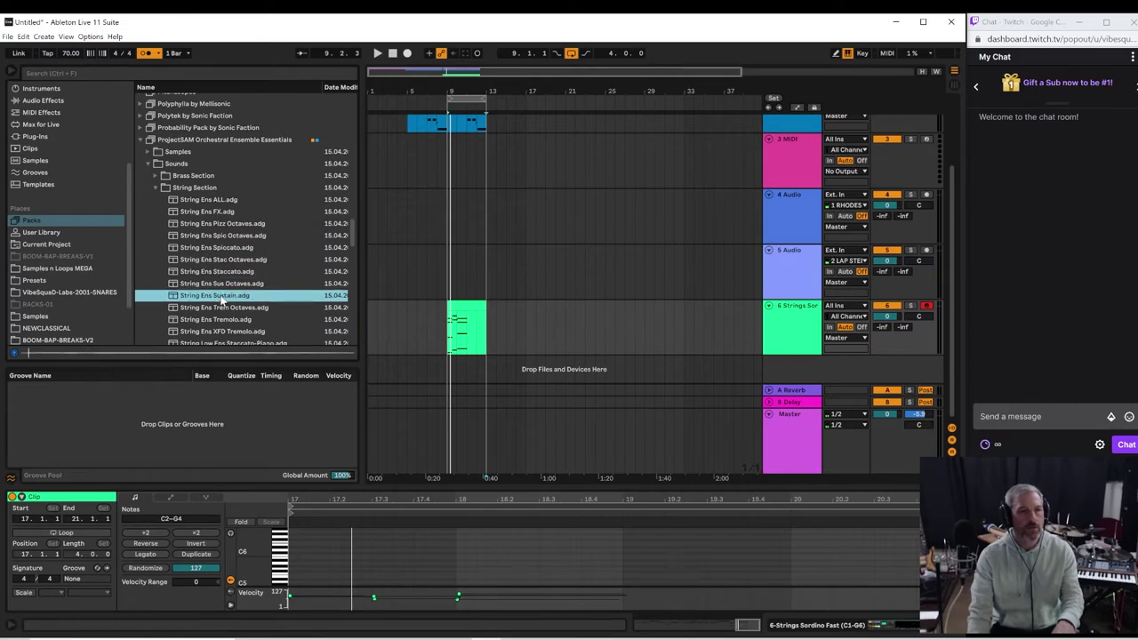
scroll(222, 302, "down", 3)
left_click(223, 307)
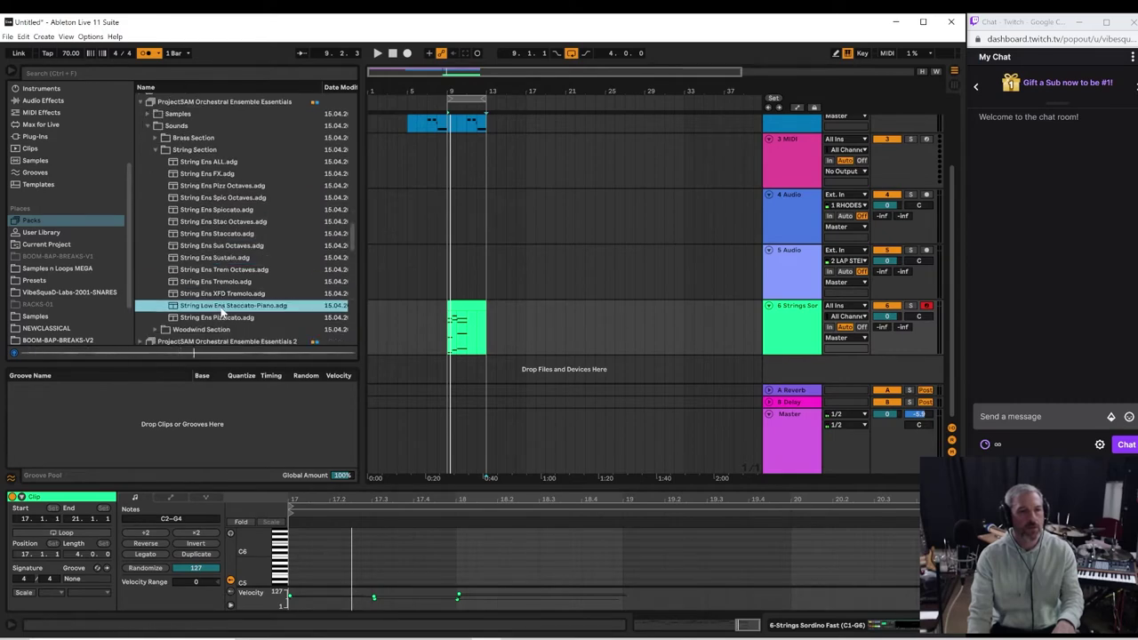
left_click(220, 318)
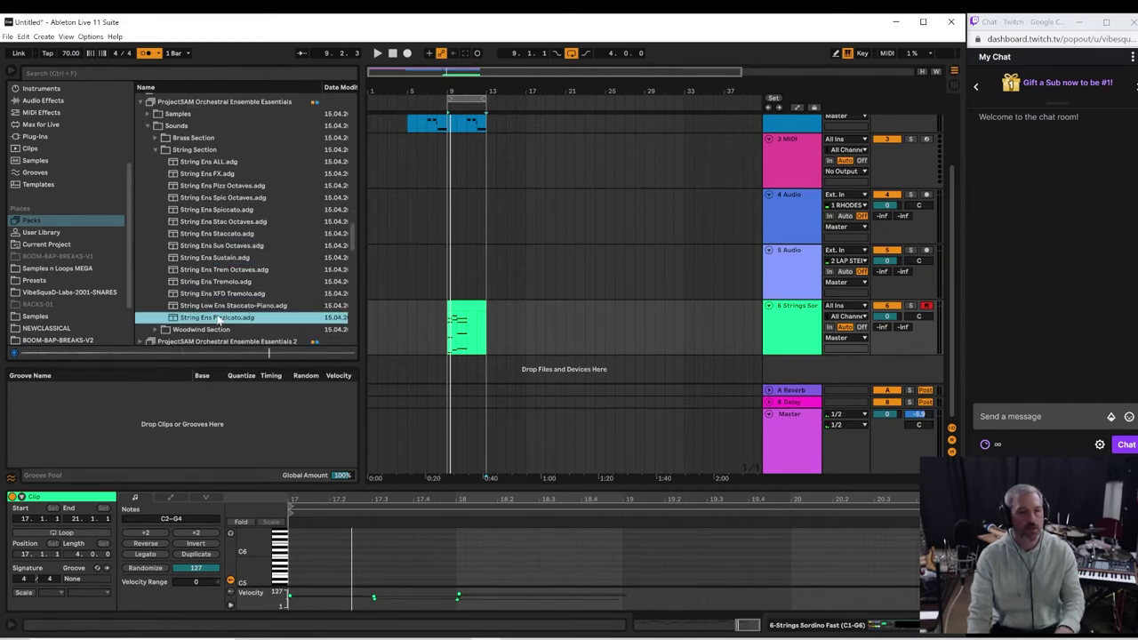
Step: Load String Ens Pizzicato on a new track, play a phrase over the looped bars and capture it as a MIDI clip, unfolding the track
left_click_drag(464, 354, 469, 369)
key("space")
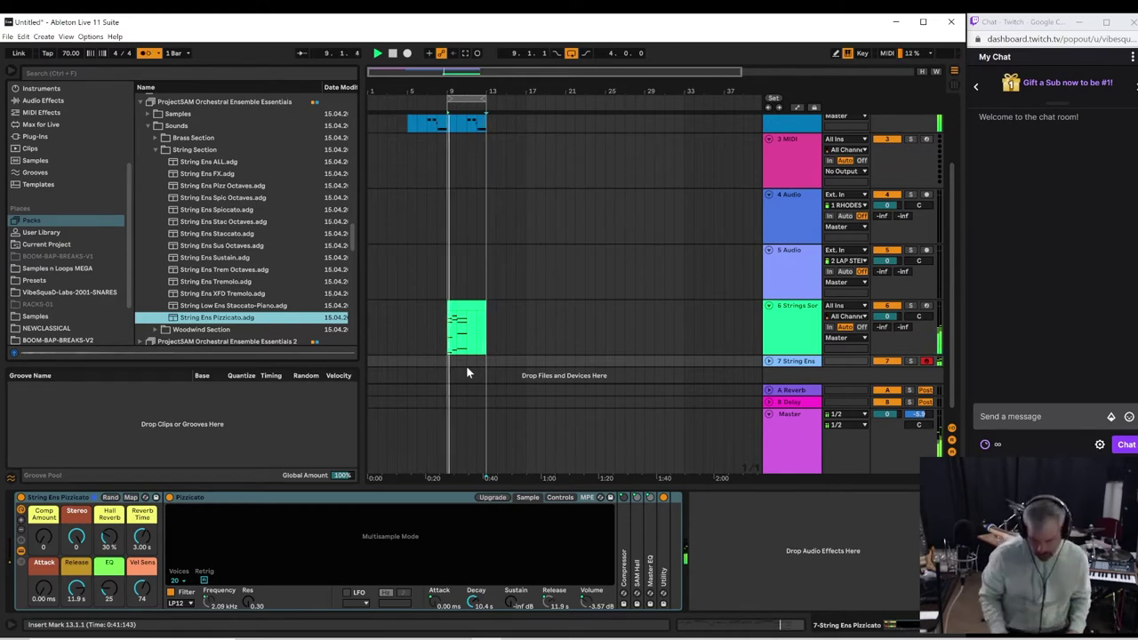
left_click(466, 53)
key("space")
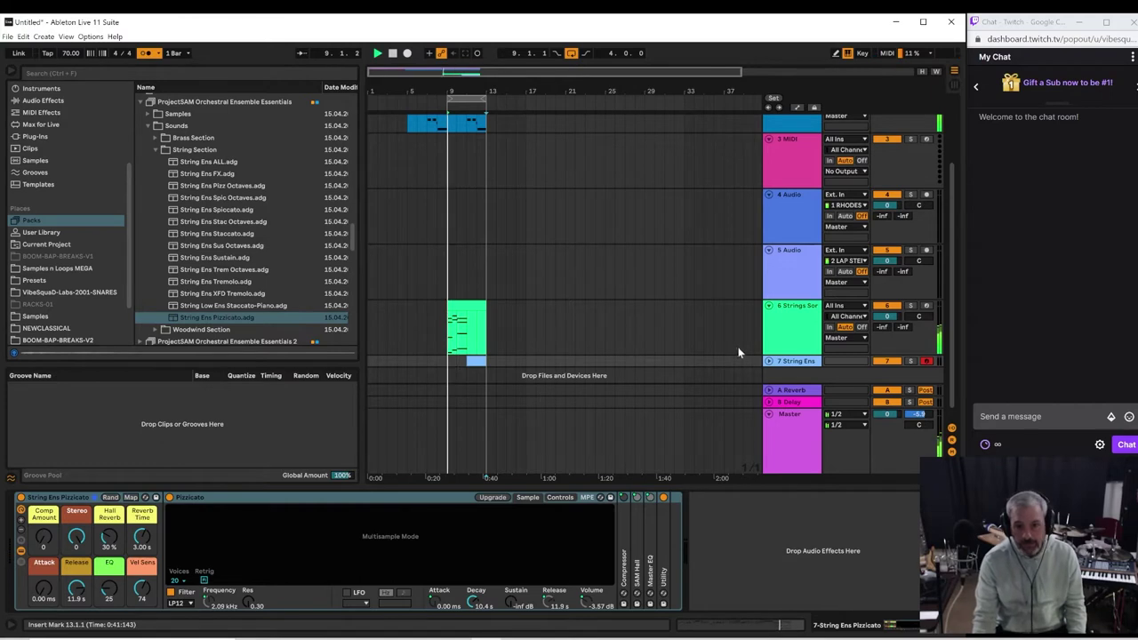
left_click(768, 362)
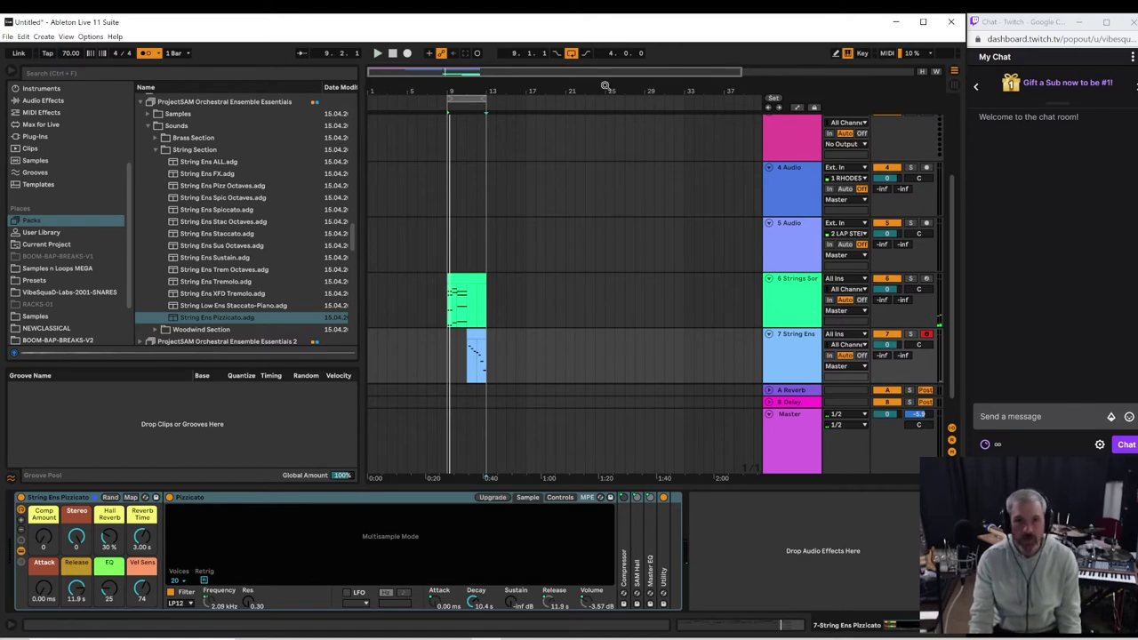
Step: Duplicate the looped section from bar 9 to bar 13 and move the loop over the copy, folding the two strings tracks
left_click(463, 99)
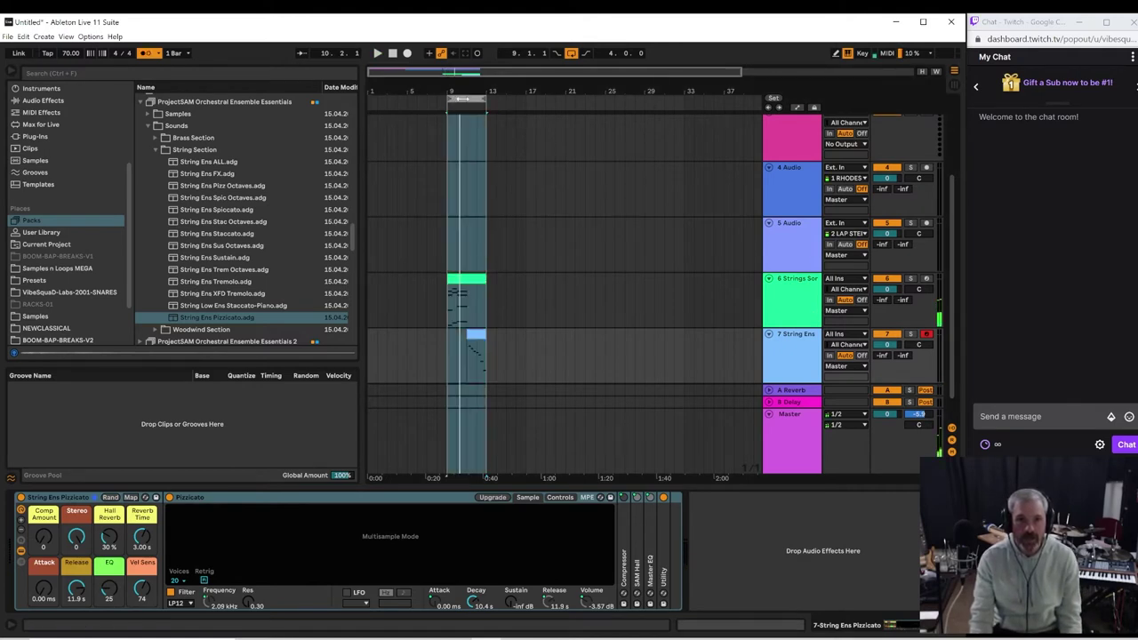
key("ctrl+d")
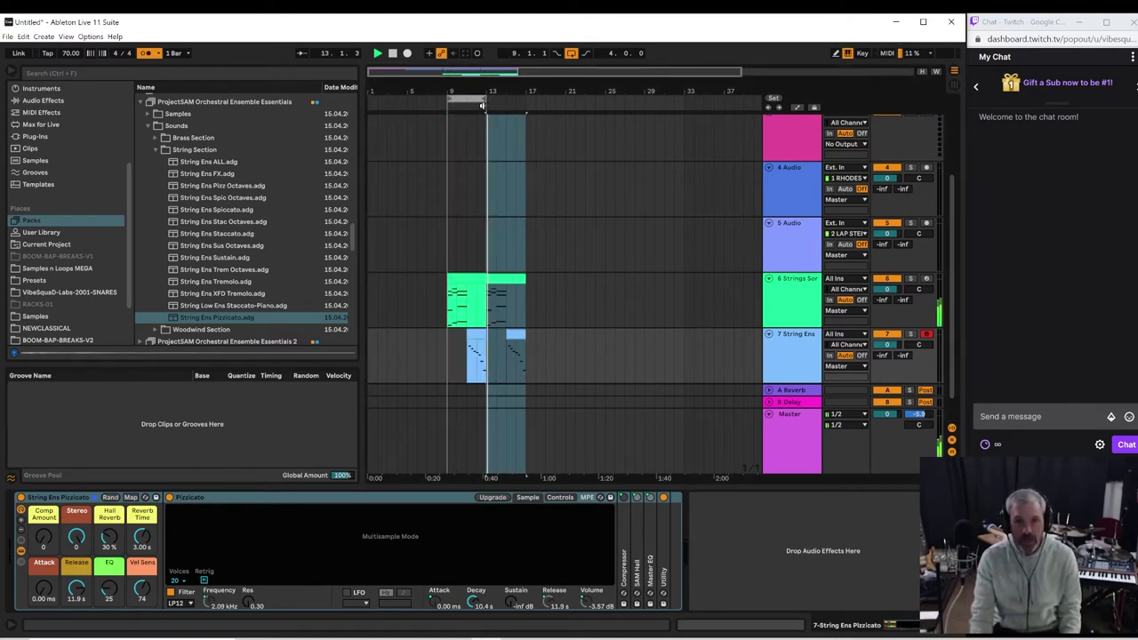
left_click_drag(480, 98, 528, 98)
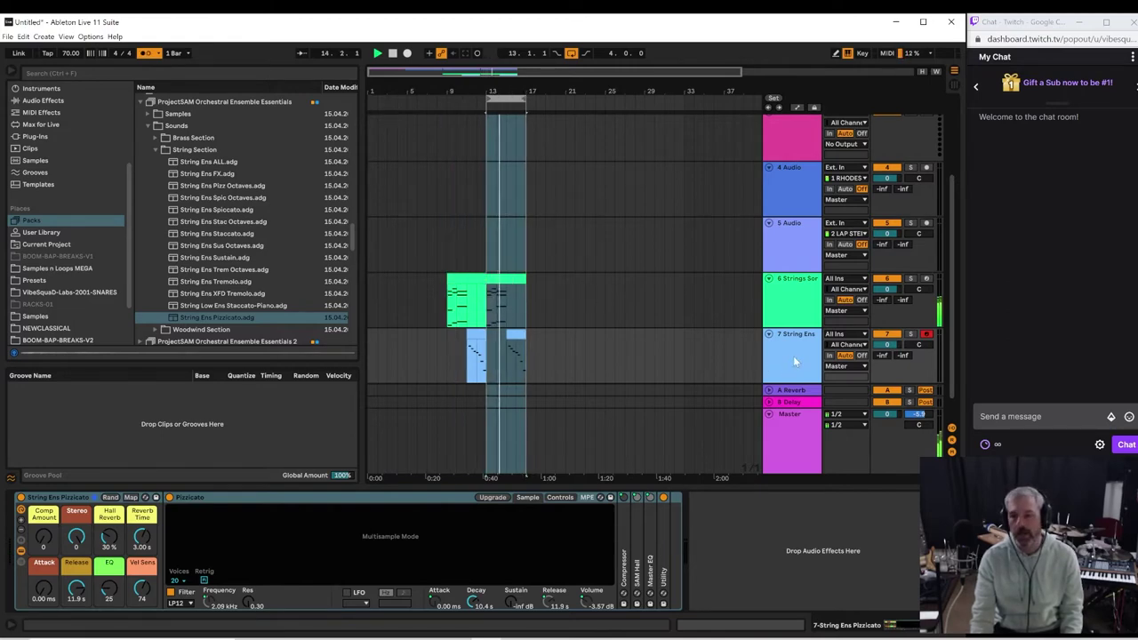
left_click(768, 335)
left_click(768, 280)
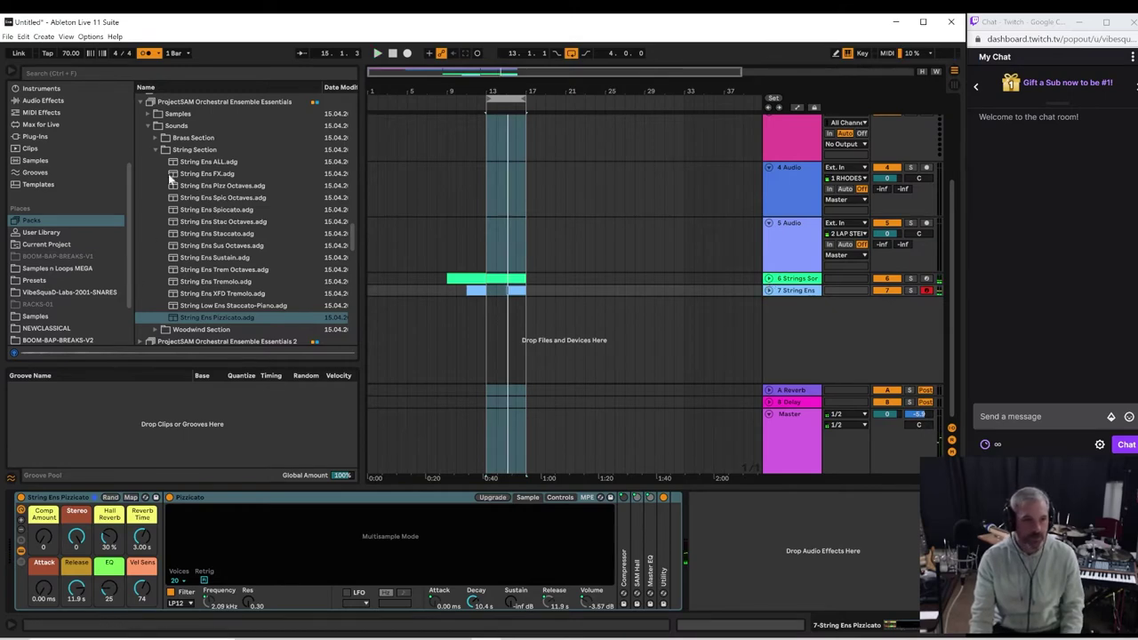
Step: Swap the String Section folder for the Woodwind Section and preview Woodwind Sustain, Staccato-Perc, Stac Octaves and Staccato
left_click(154, 151)
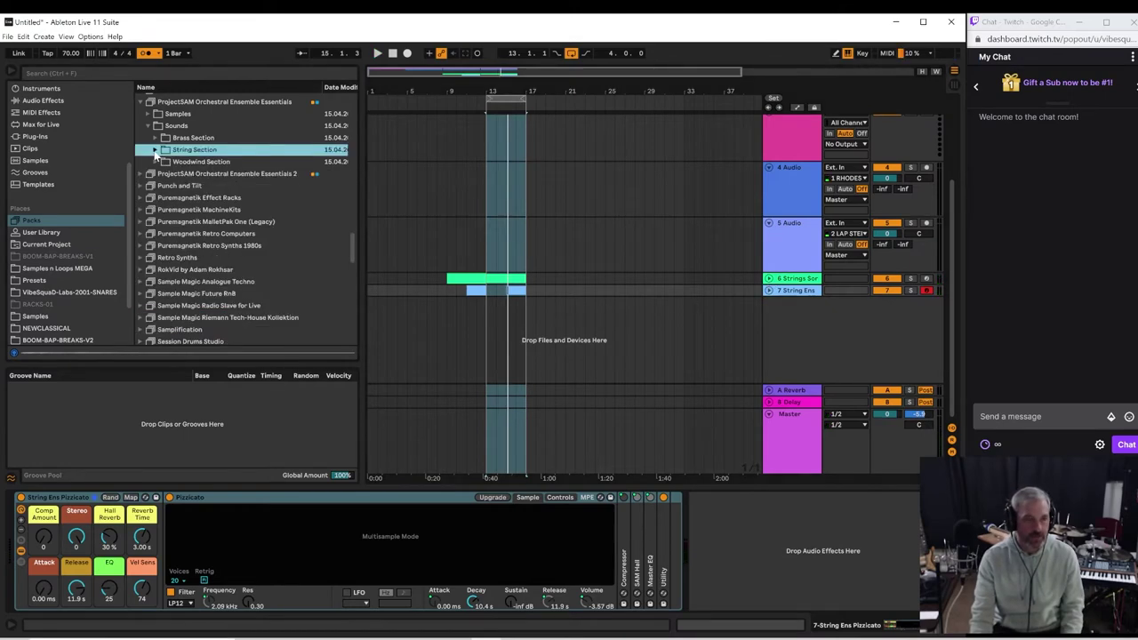
left_click(157, 162)
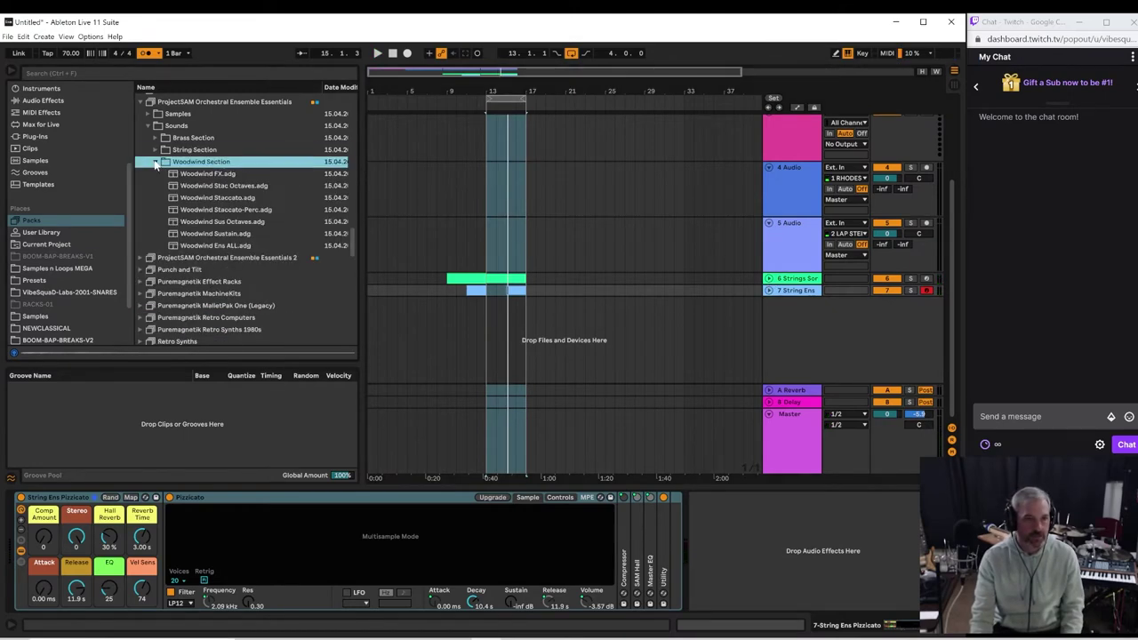
left_click(198, 231)
left_click(201, 210)
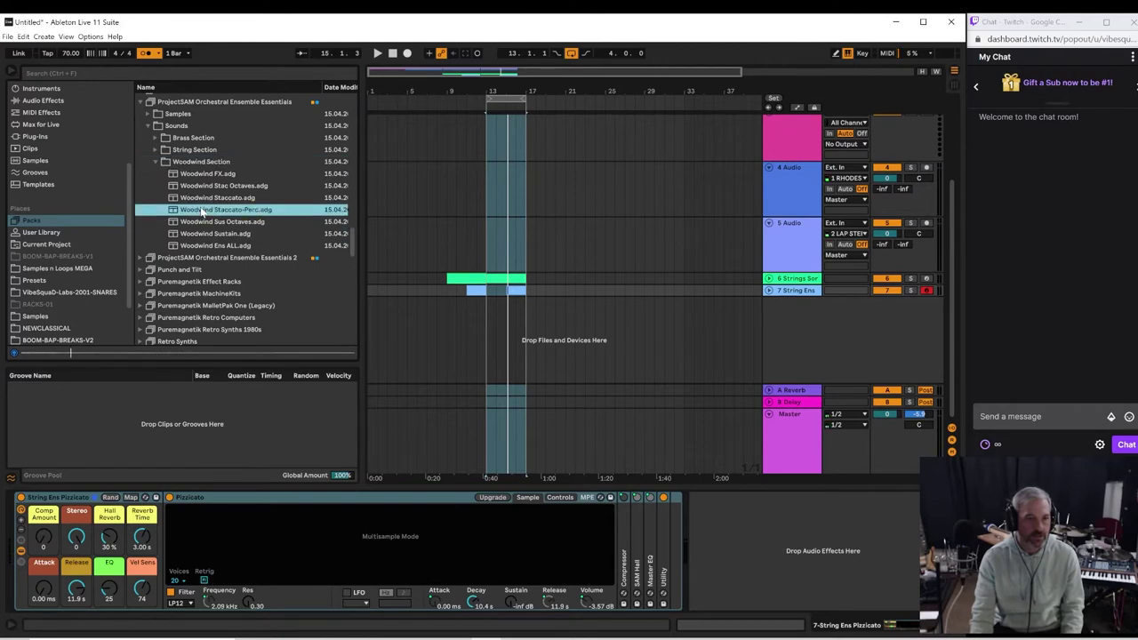
left_click(204, 187)
left_click(204, 199)
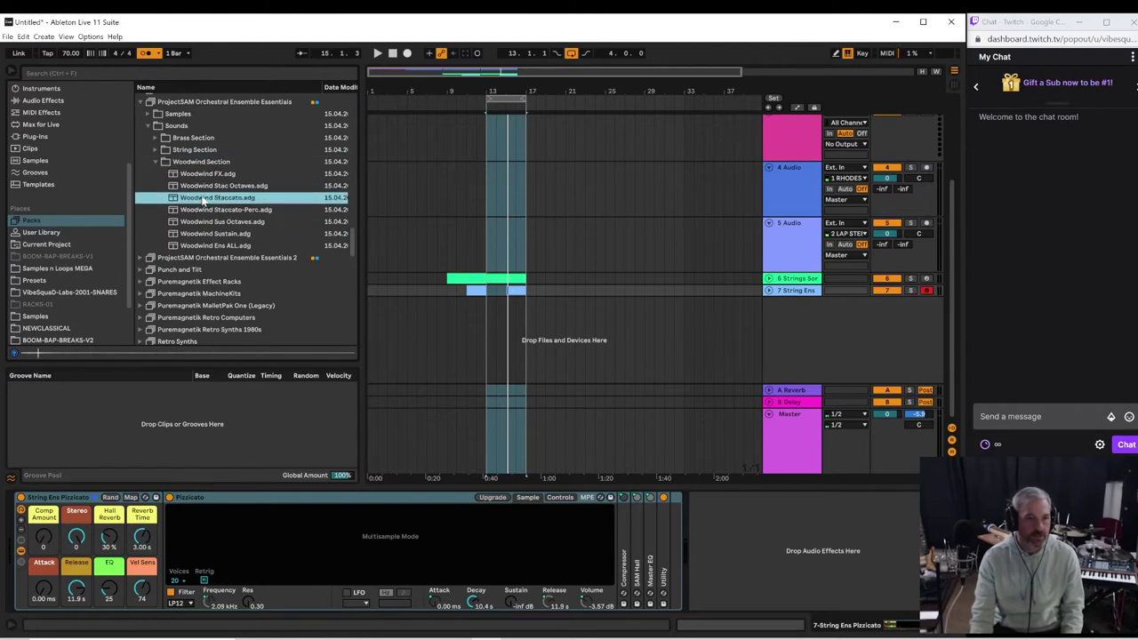
left_click(199, 210)
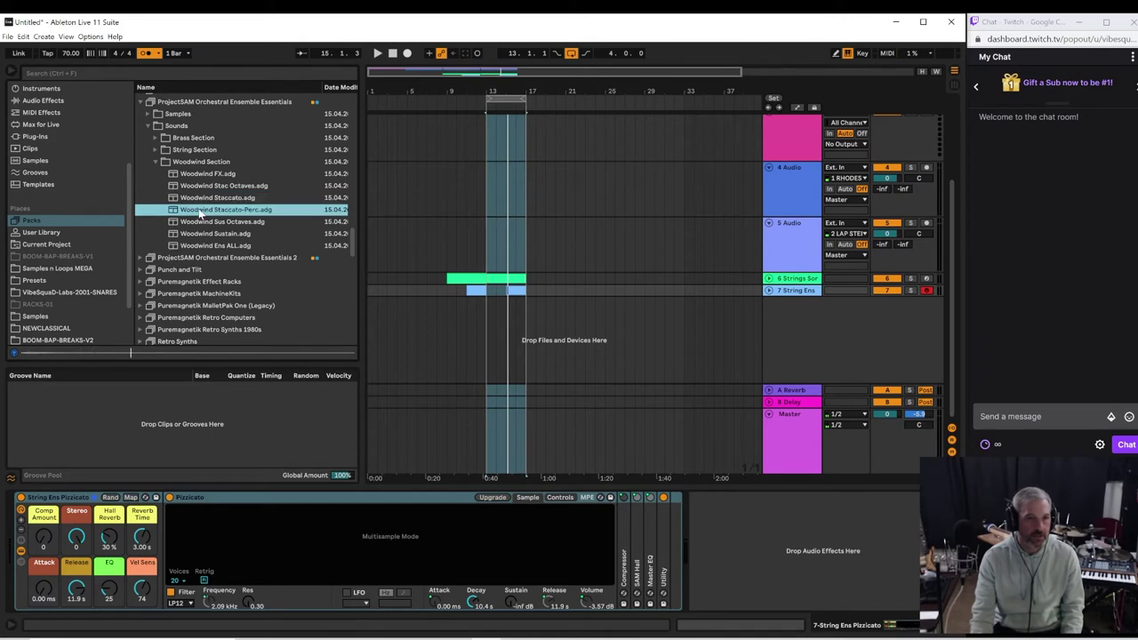
Step: Compare the preview of Woodwind Sus Octaves with those of Woodwind Staccato and Woodwind Sustain
left_click(200, 223)
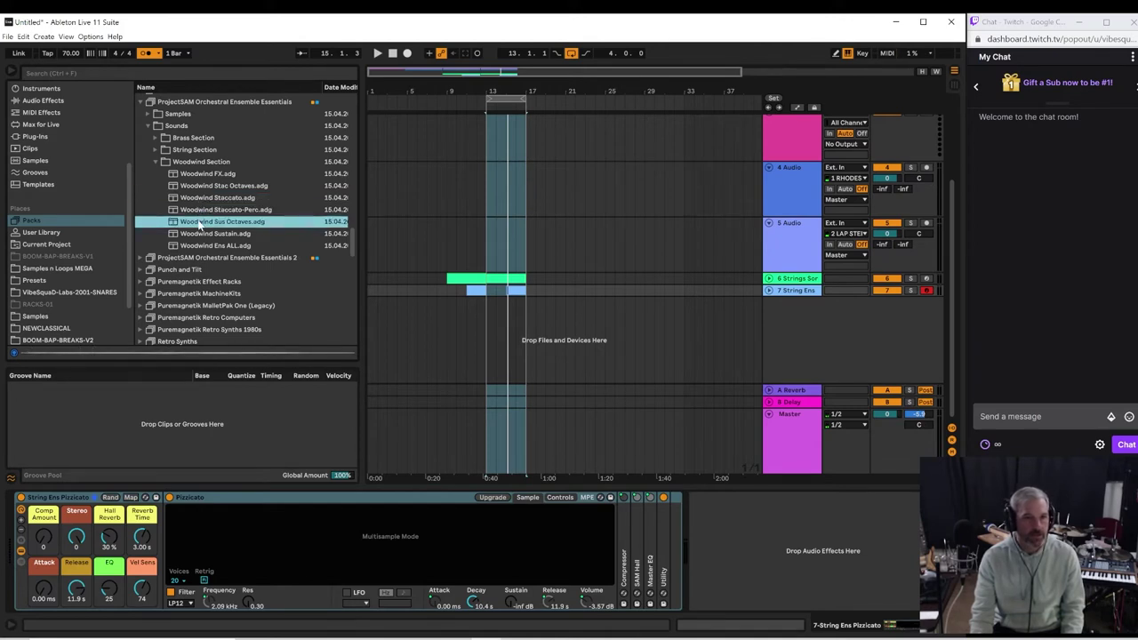
left_click(202, 199)
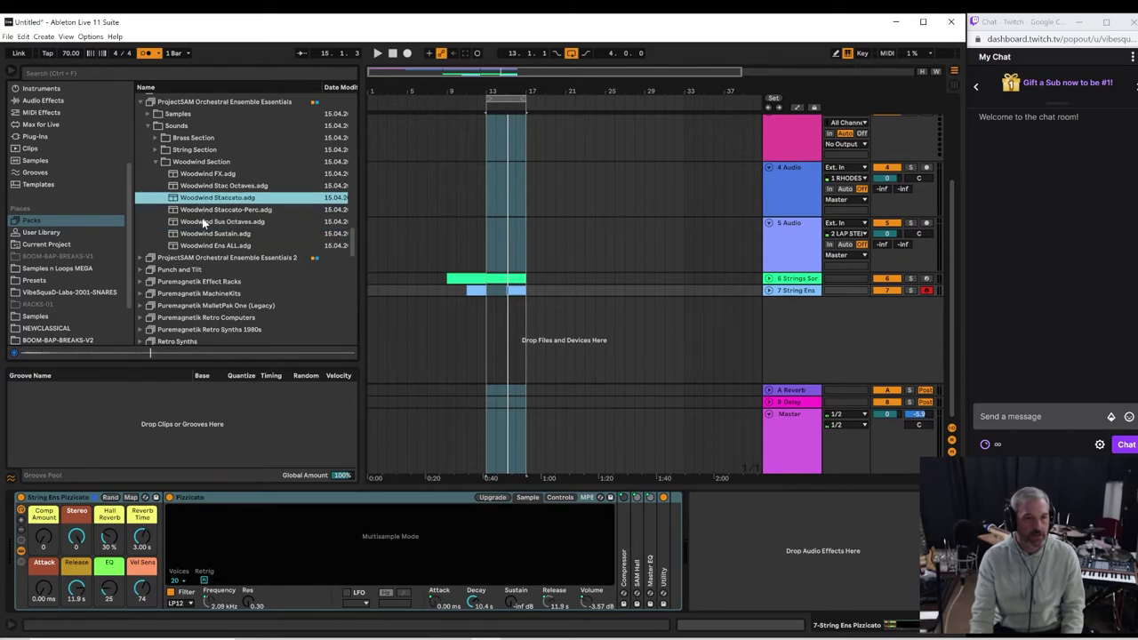
left_click(204, 224)
left_click(202, 236)
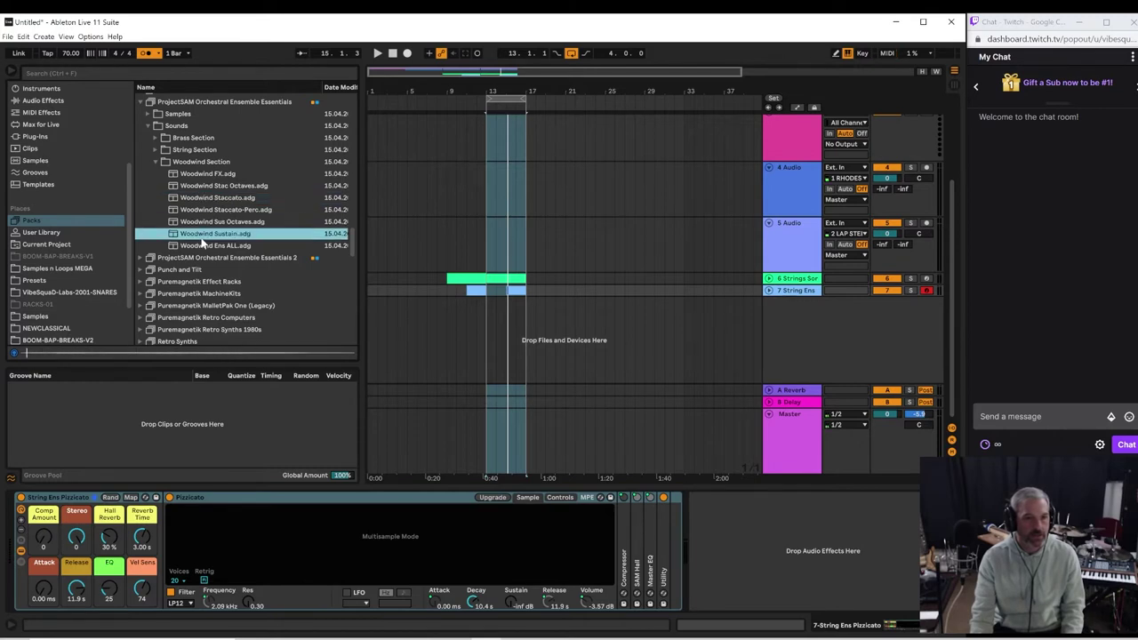
left_click(203, 224)
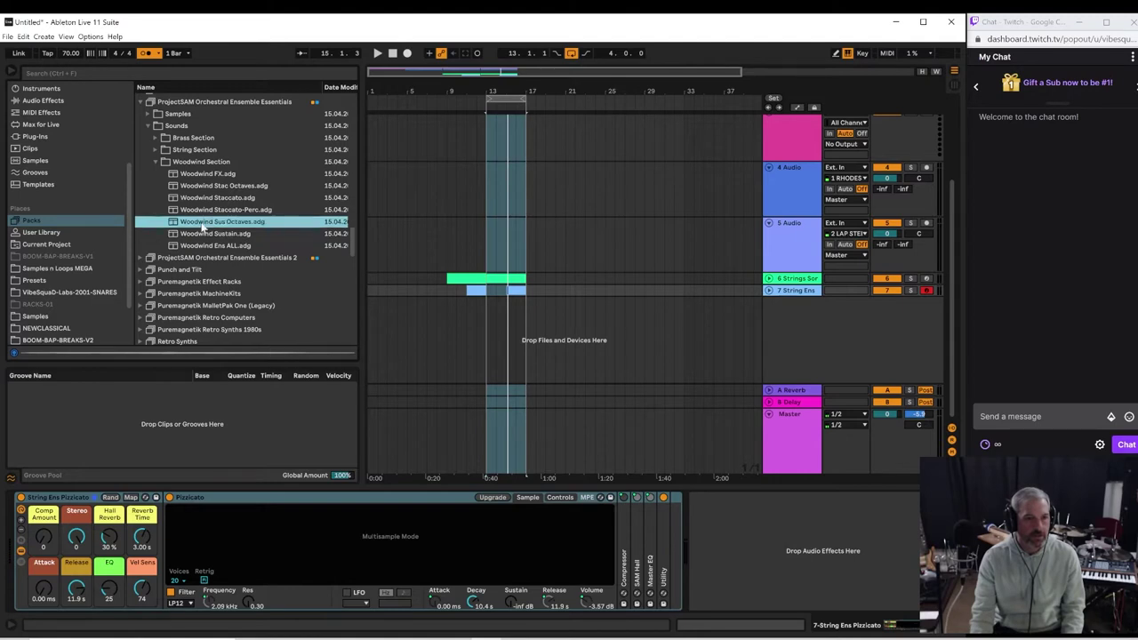
left_click(202, 234)
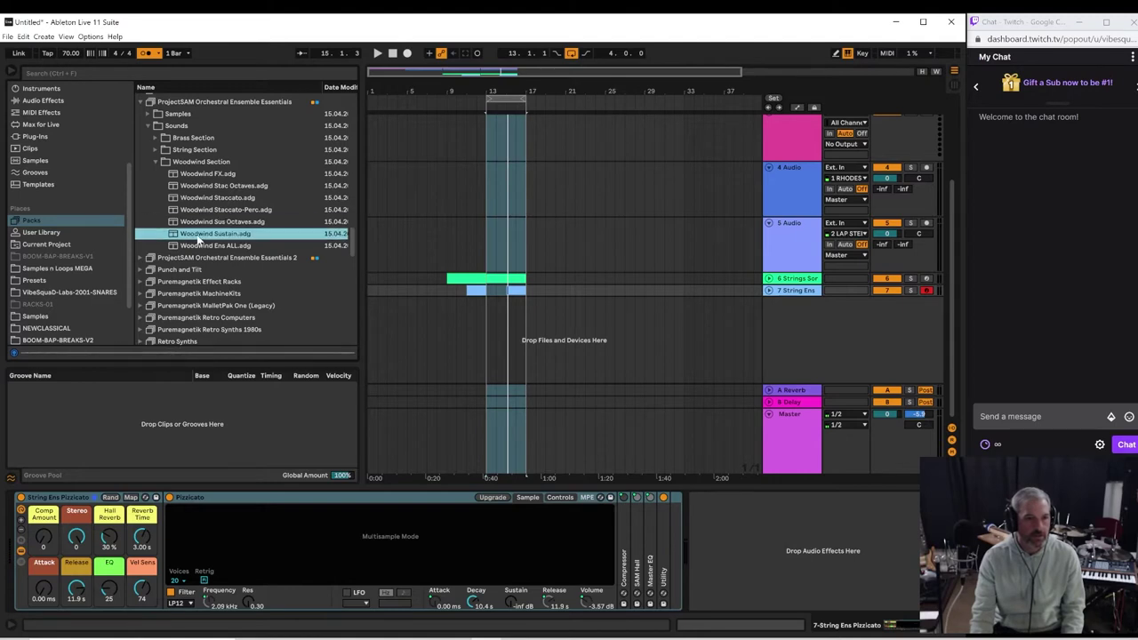
left_click(200, 226)
Step: Try Woodwind Sus Octaves on a new track against the loop starting at bar 13, and delete that track
left_click_drag(199, 229, 455, 339)
key("space")
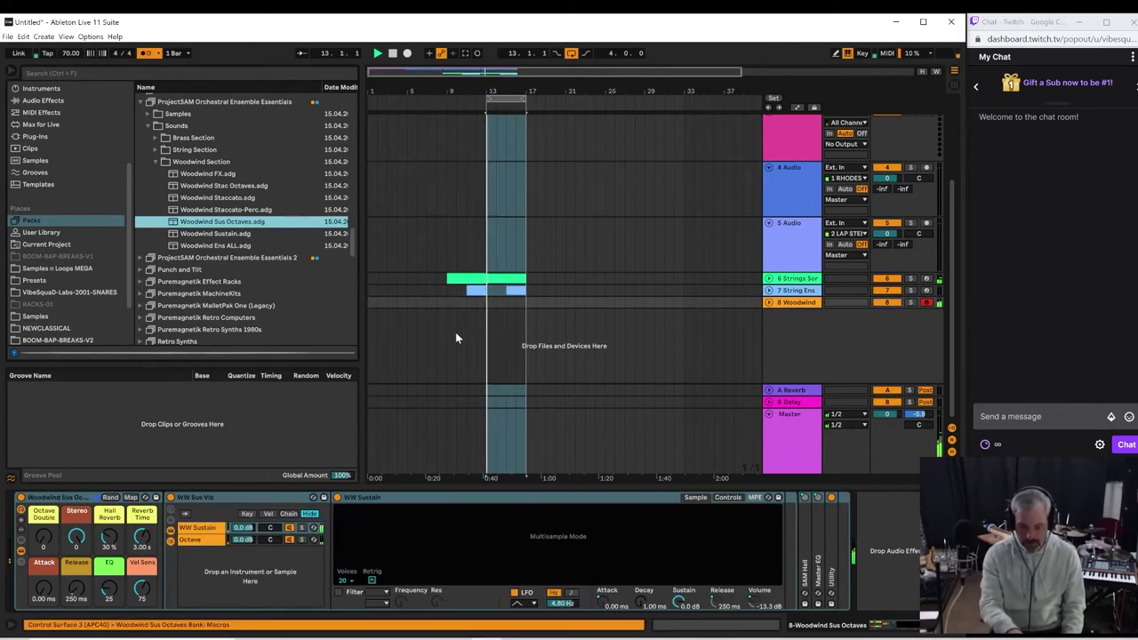
key("space")
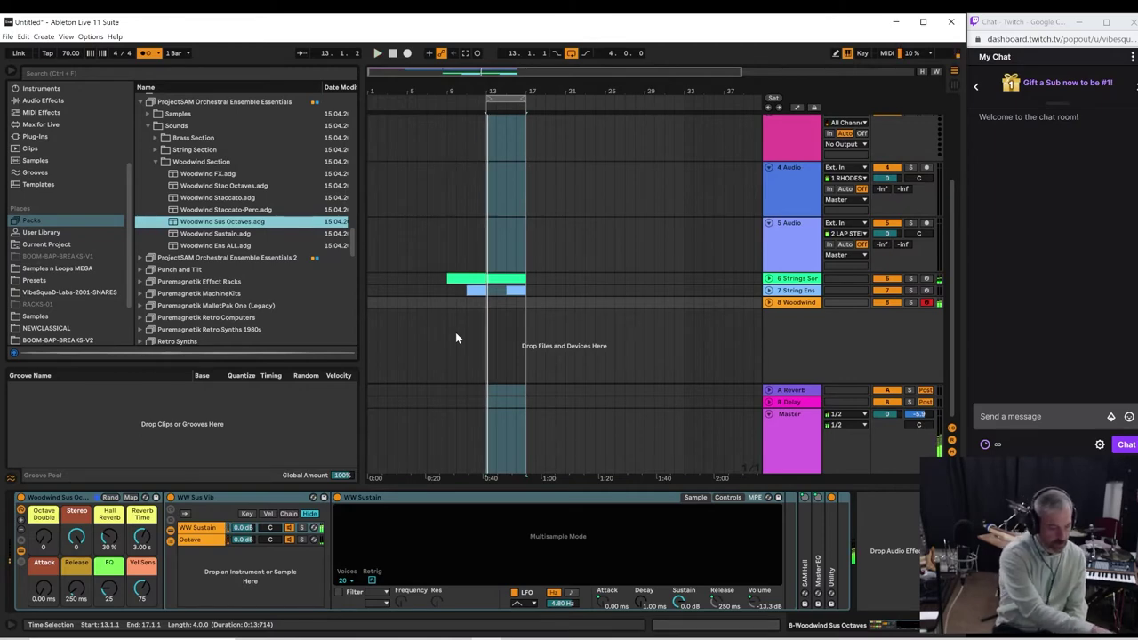
key("space")
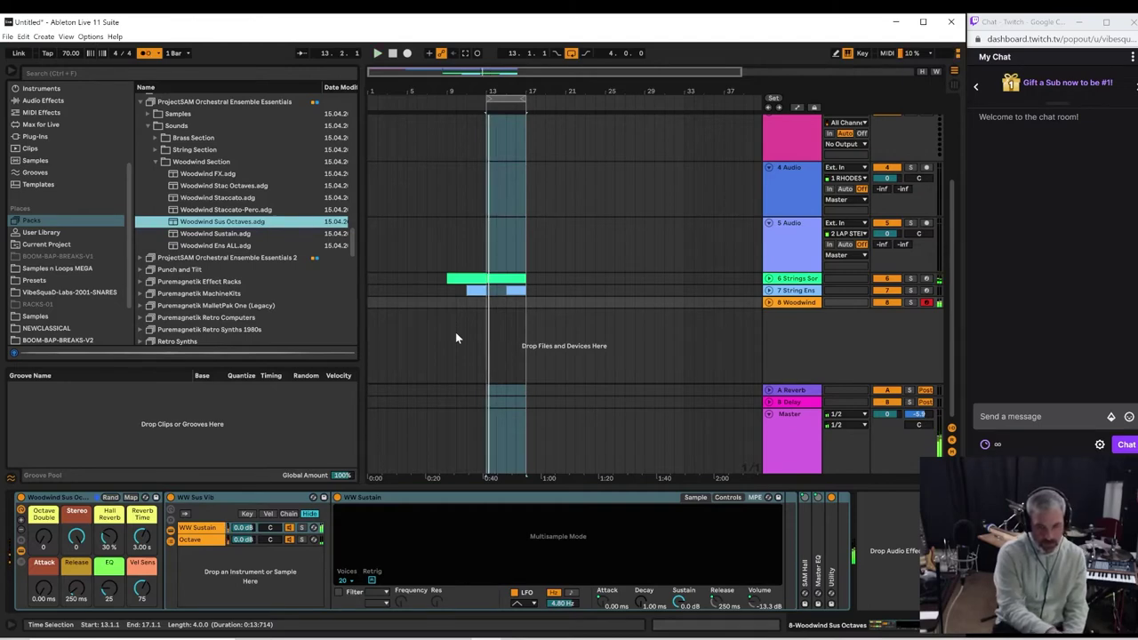
left_click(796, 304)
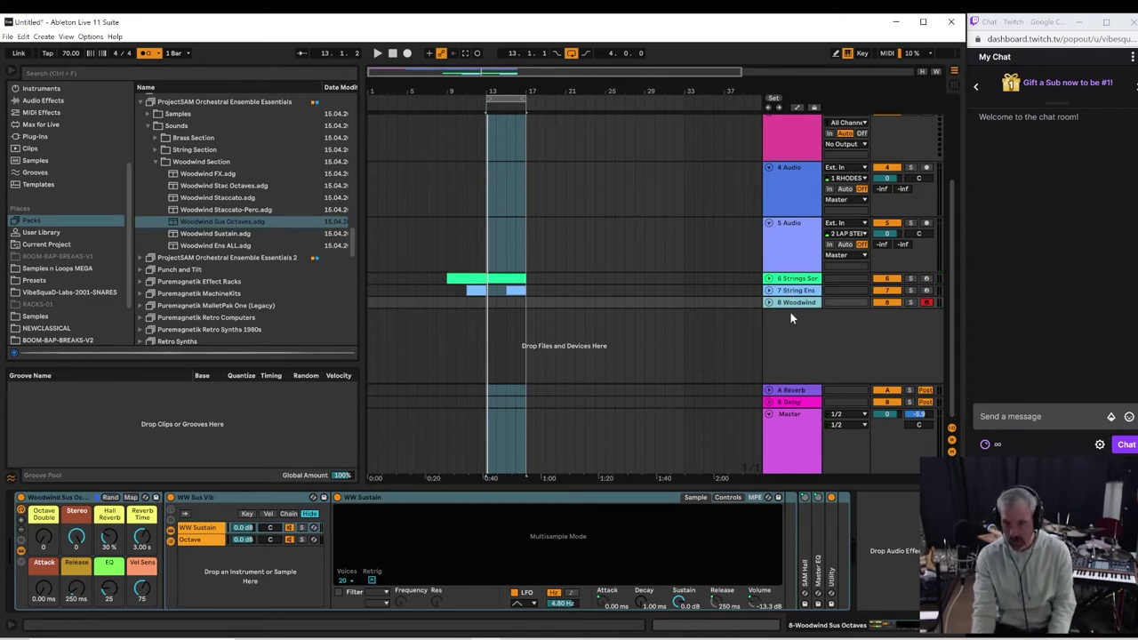
key("Delete")
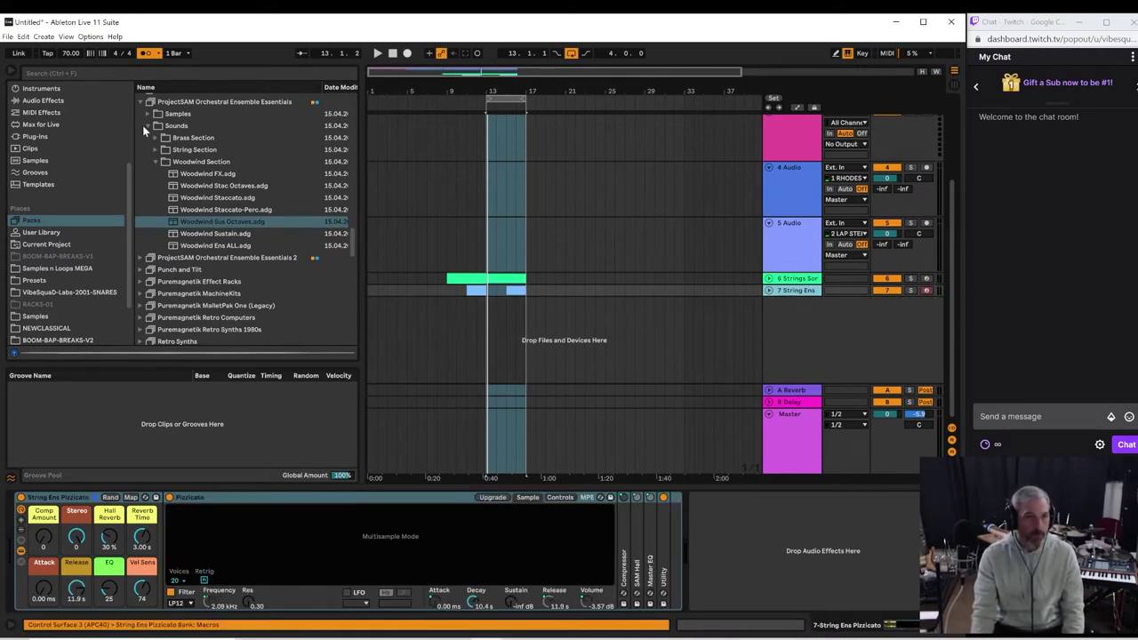
Step: Collapse the ProjectSAM Orchestral Ensemble Essentials pack and expand Orchestral Strings down to the Double Bass presets
left_click(155, 149)
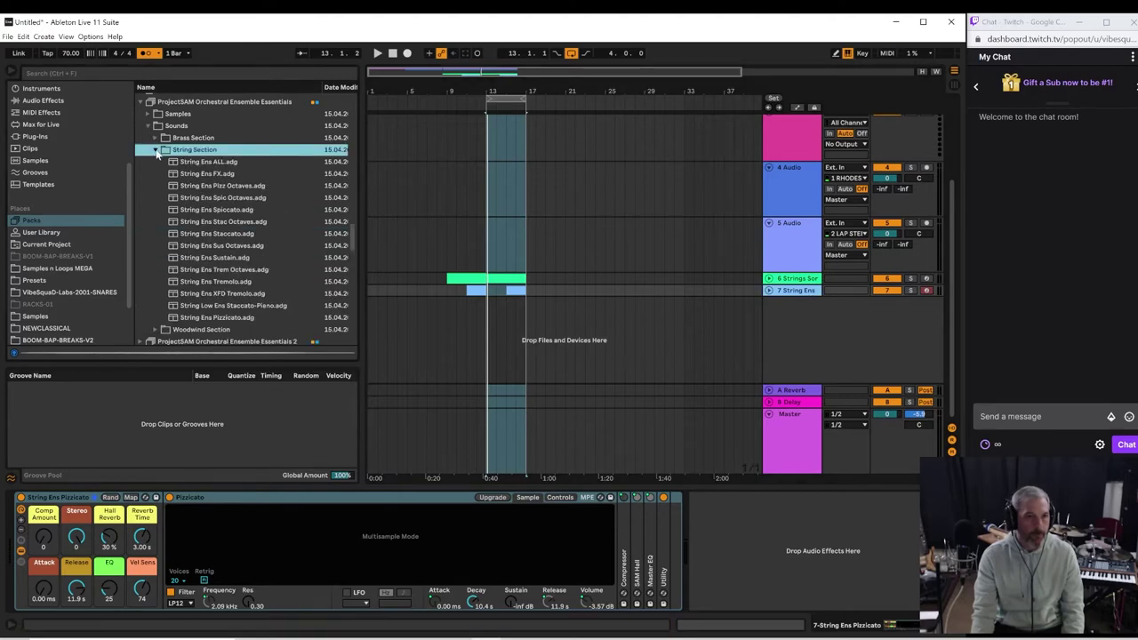
left_click(140, 103)
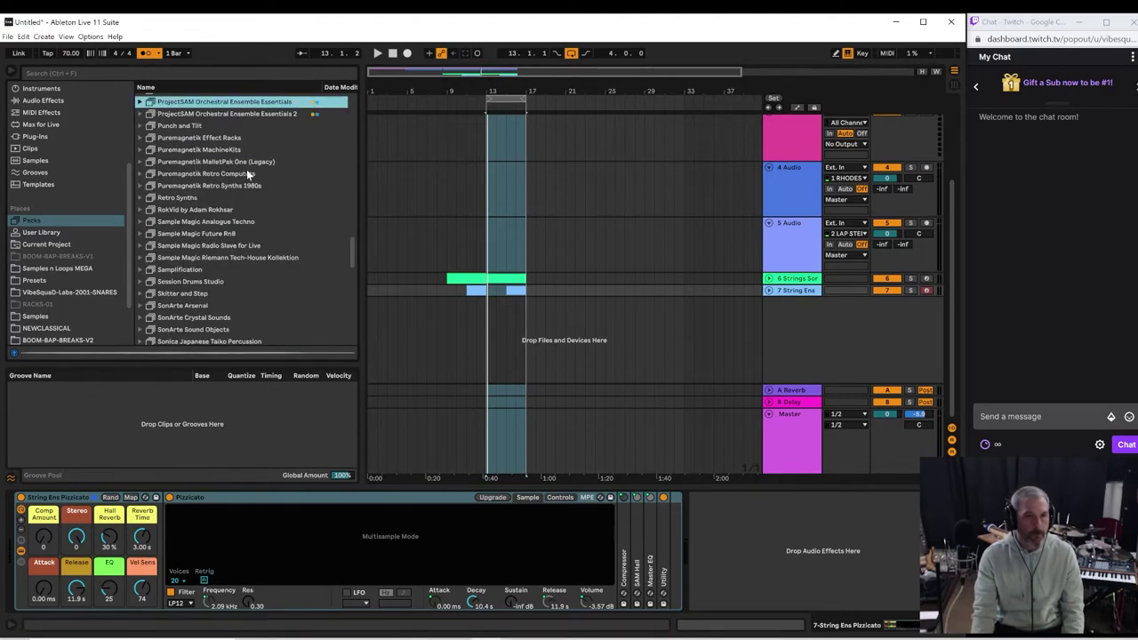
scroll(249, 174, "up", 2)
scroll(254, 180, "up", 4)
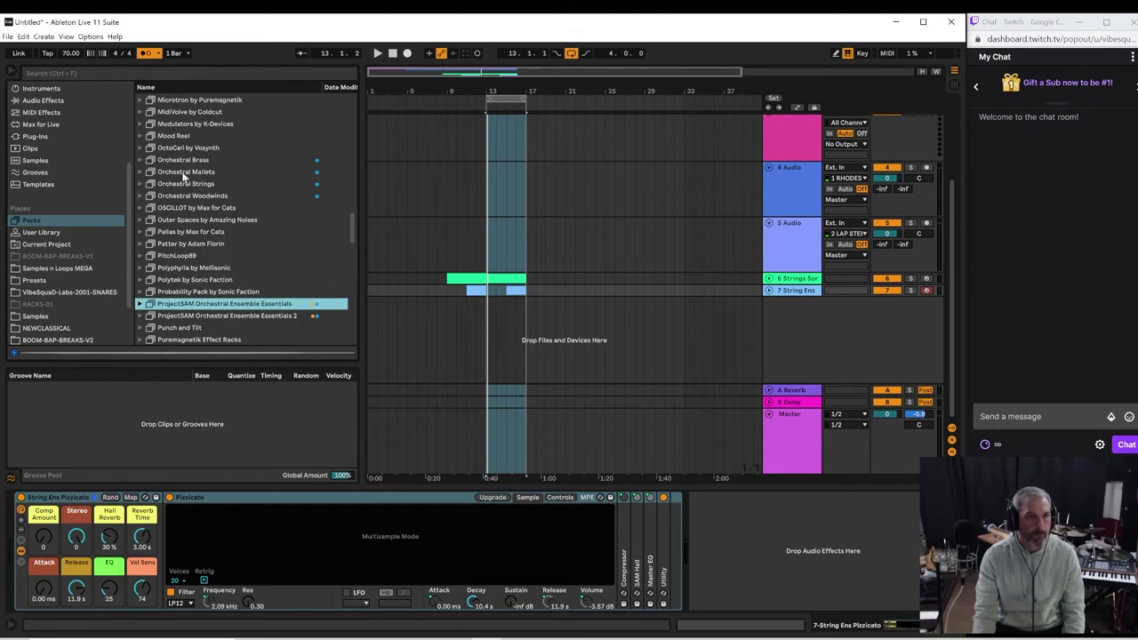
left_click(141, 184)
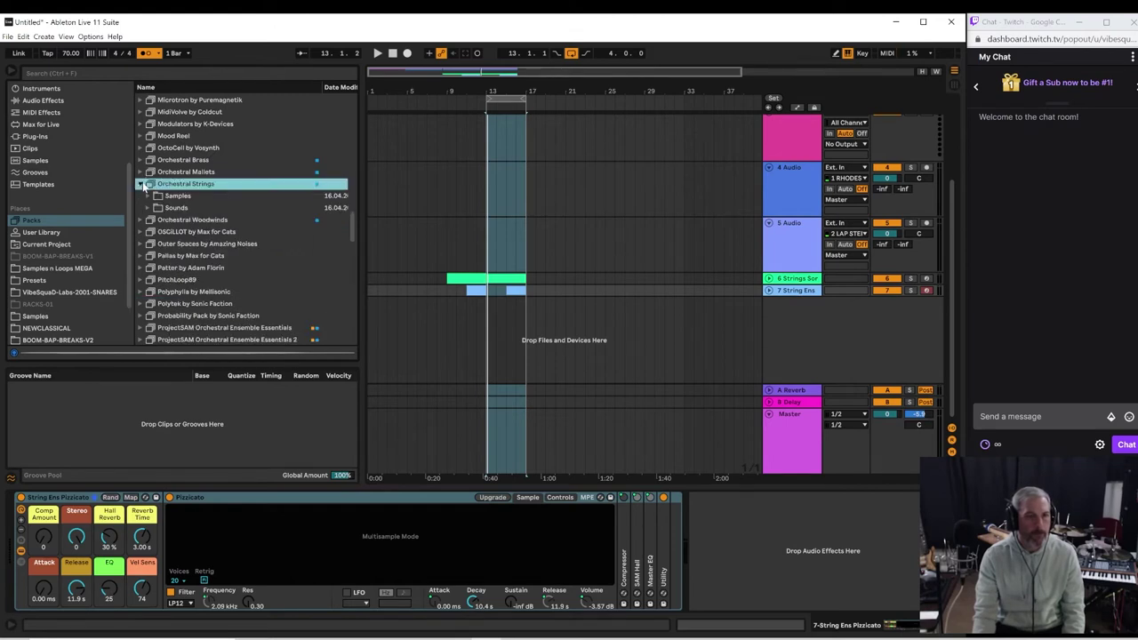
left_click(149, 207)
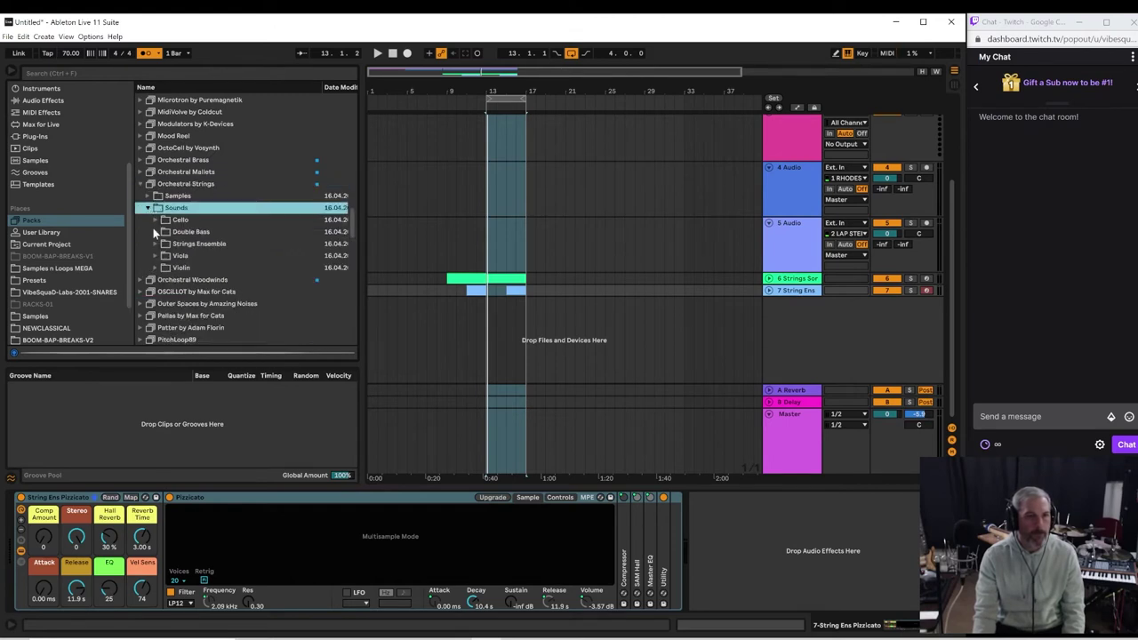
left_click(156, 231)
Step: Preview Double Bass Section Legato and Staccato, briefly play the arrangement and place the insert mark at bar 13
left_click(177, 244)
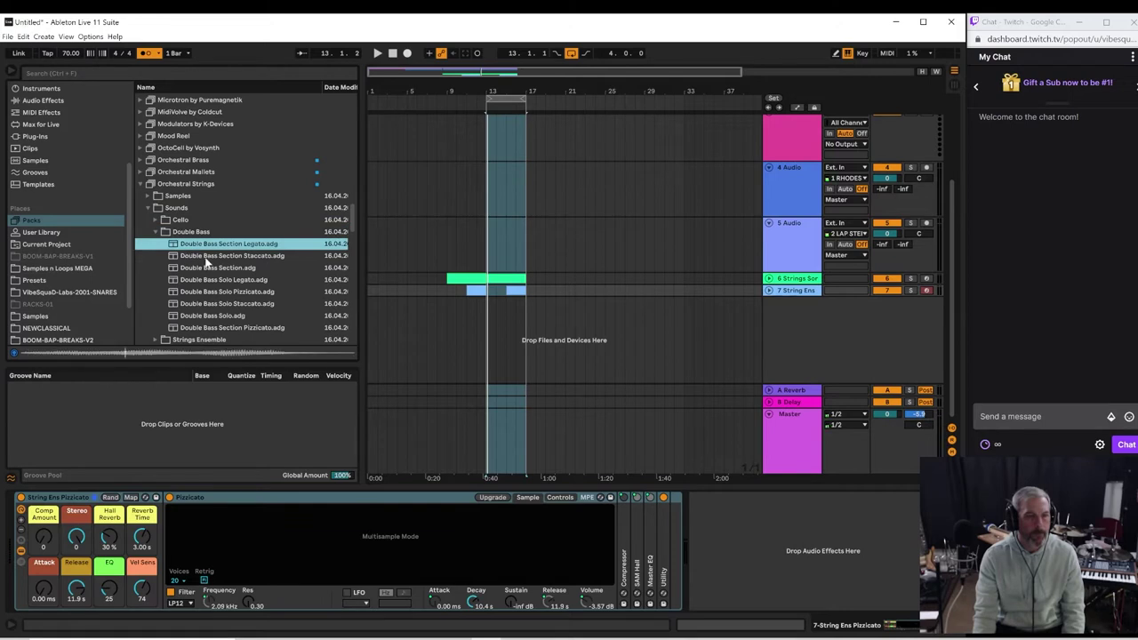
left_click(192, 254)
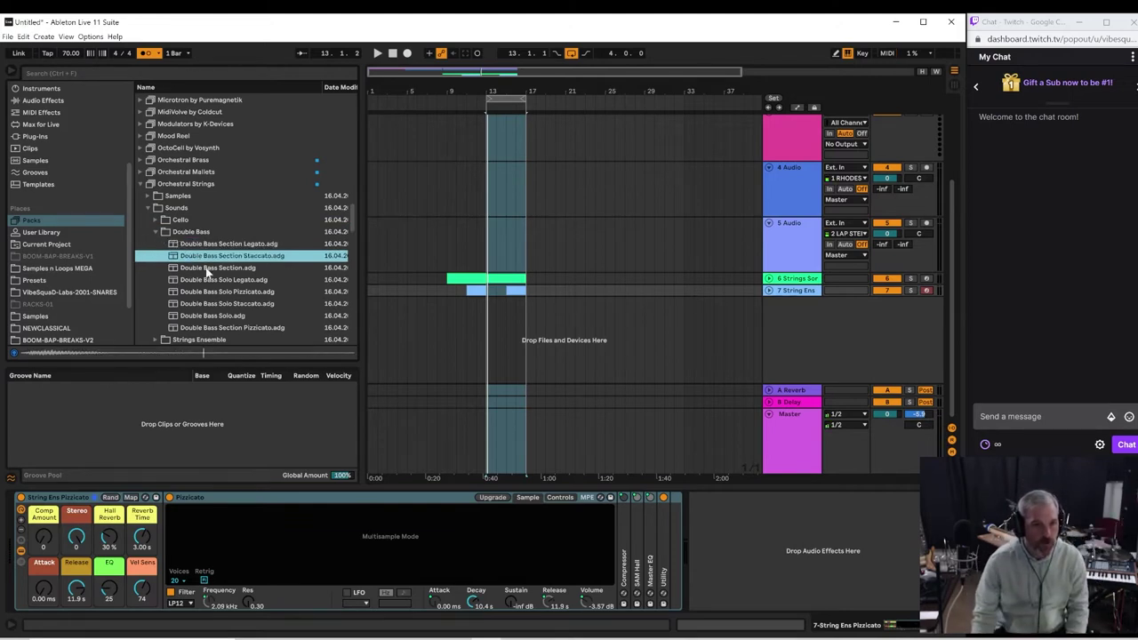
left_click(180, 246)
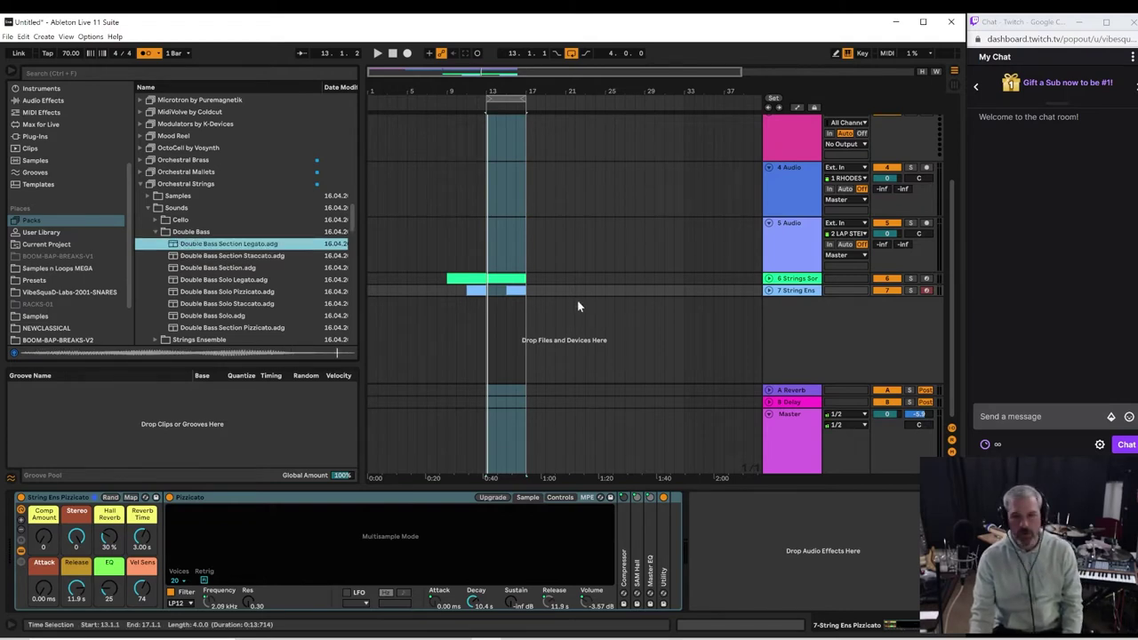
left_click(467, 330)
key("space")
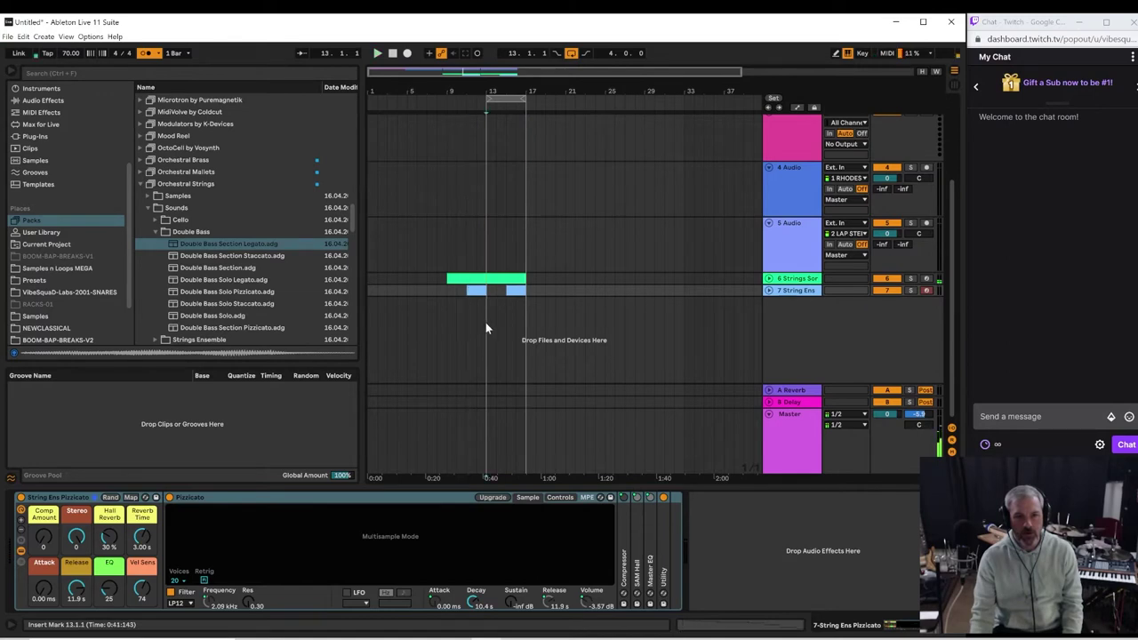
left_click(485, 320)
Step: Preview the Double Bass Section, Section Legato and Section Staccato presets and the Double Bass Solo Pizzicato, Legato and Staccato presets
left_click(222, 240)
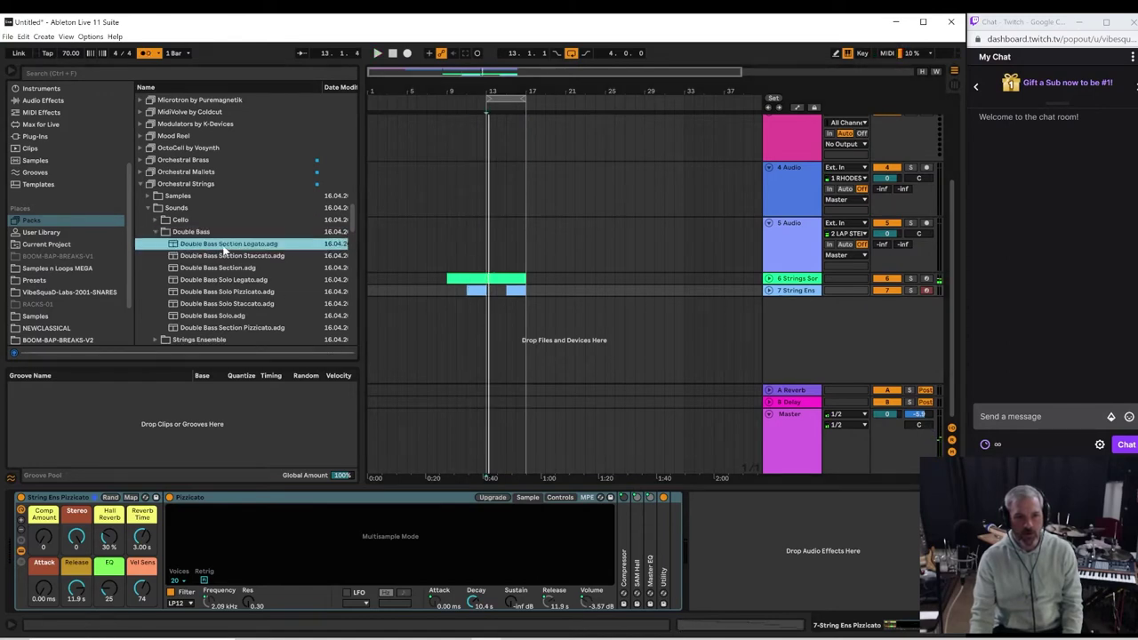
left_click(223, 267)
left_click(227, 257)
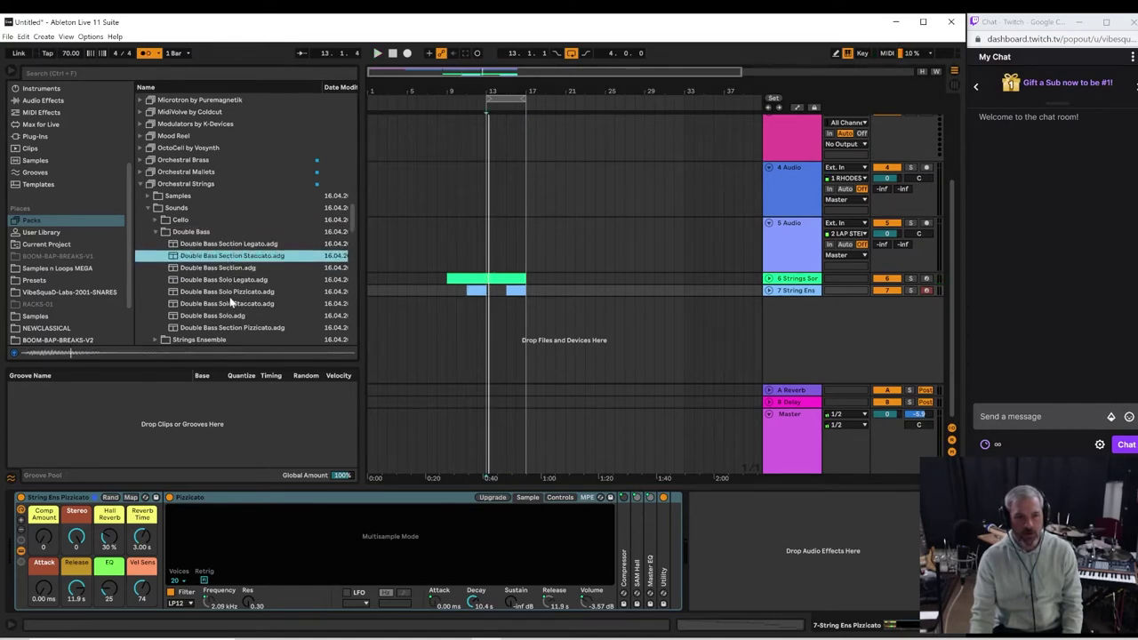
left_click(230, 289)
left_click(232, 280)
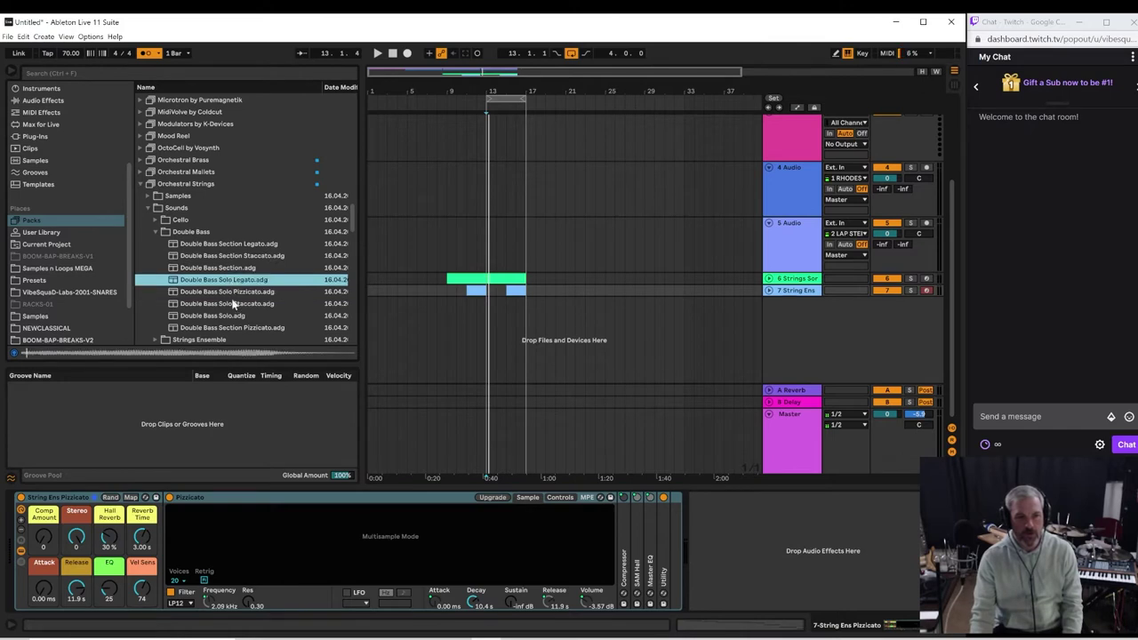
left_click(234, 303)
left_click(232, 294)
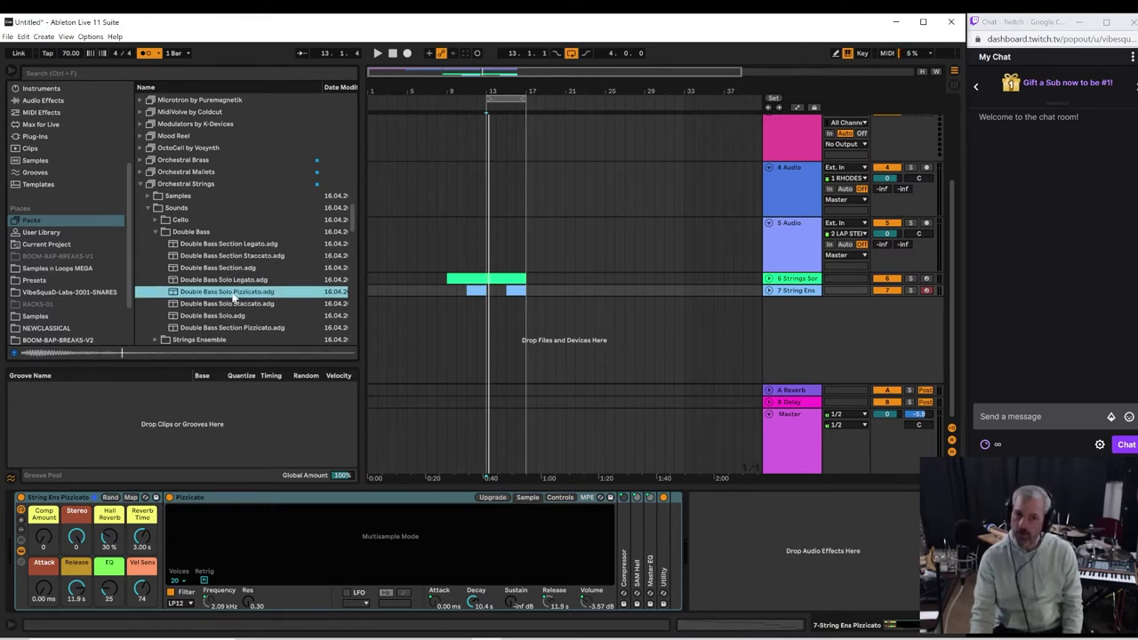
Step: Compare the Double Bass Solo Pizzicato, Solo Legato, Solo Staccato, Solo and Section Pizzicato presets by previewing each
left_click(234, 300)
left_click(235, 291)
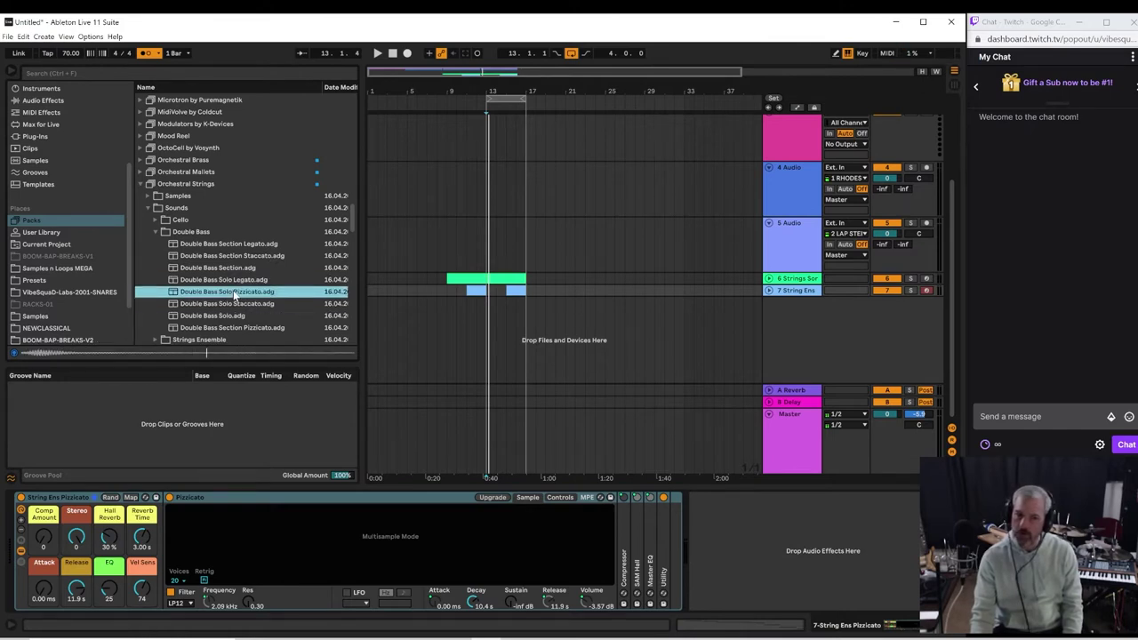
left_click(234, 280)
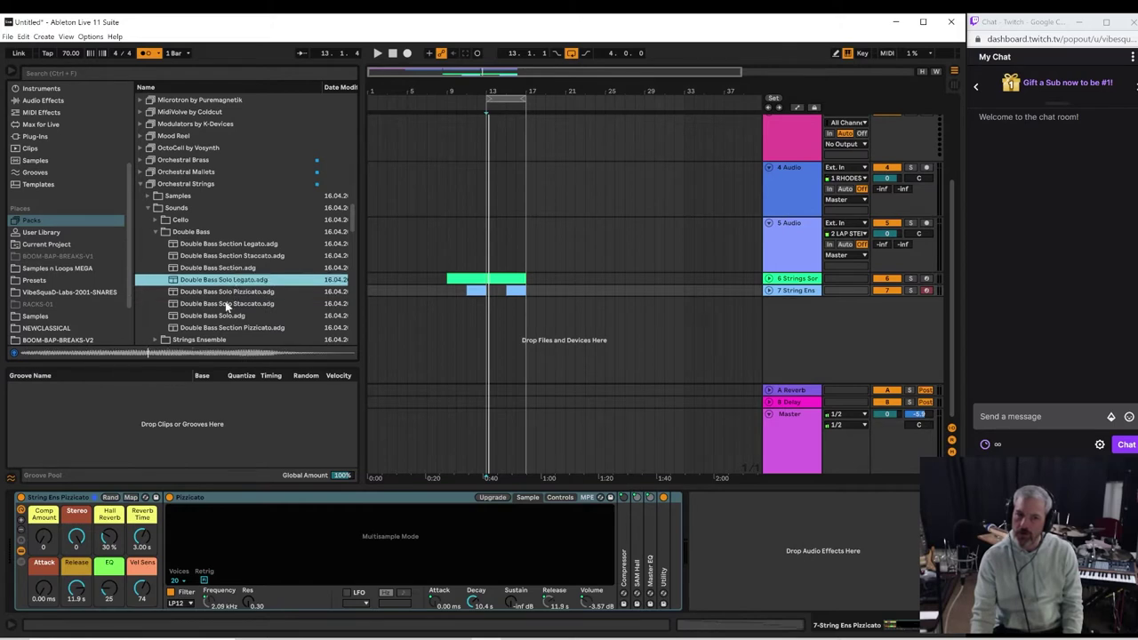
left_click(228, 305)
left_click(222, 316)
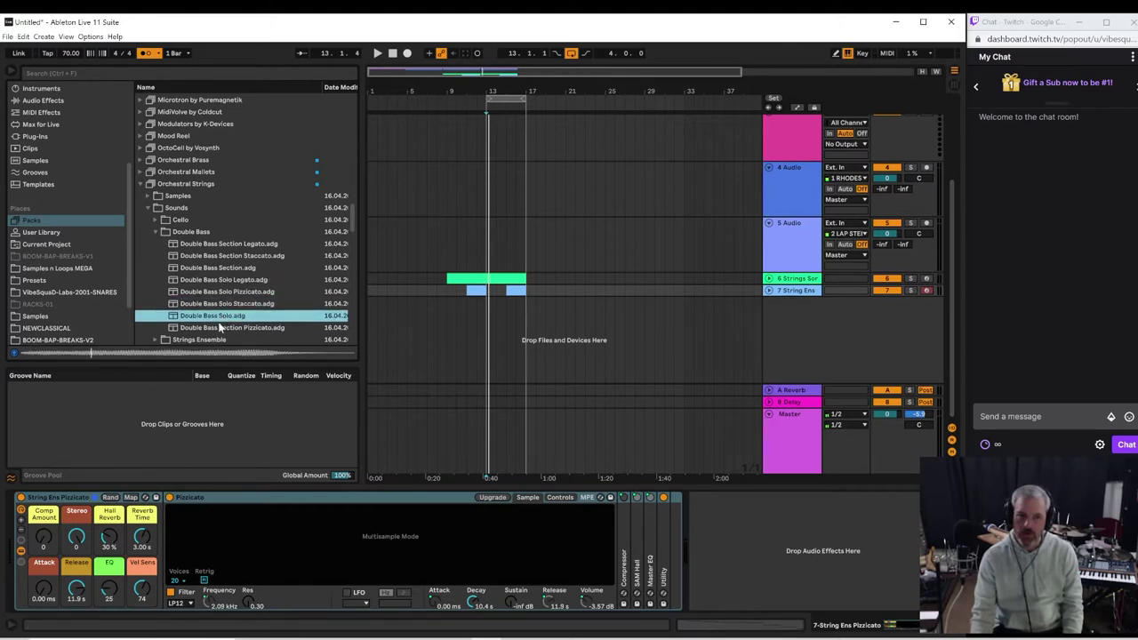
left_click(222, 327)
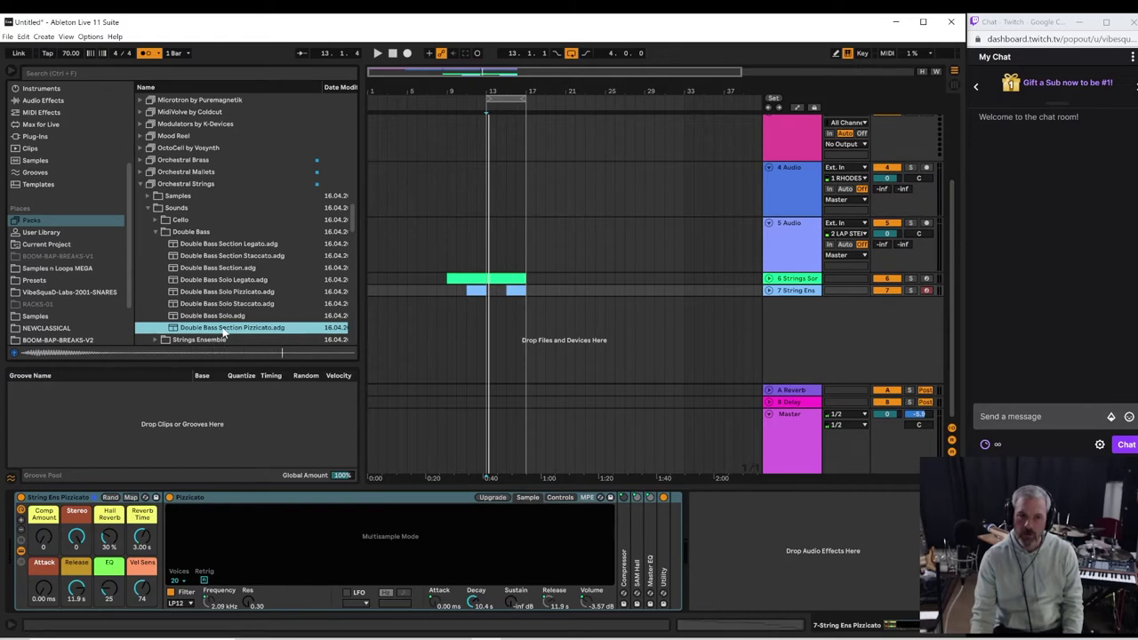
Step: Load Double Bass Section Pizzicato onto a new track and rehearse a bass line against the loop starting at bar 13
left_click_drag(211, 331, 489, 323)
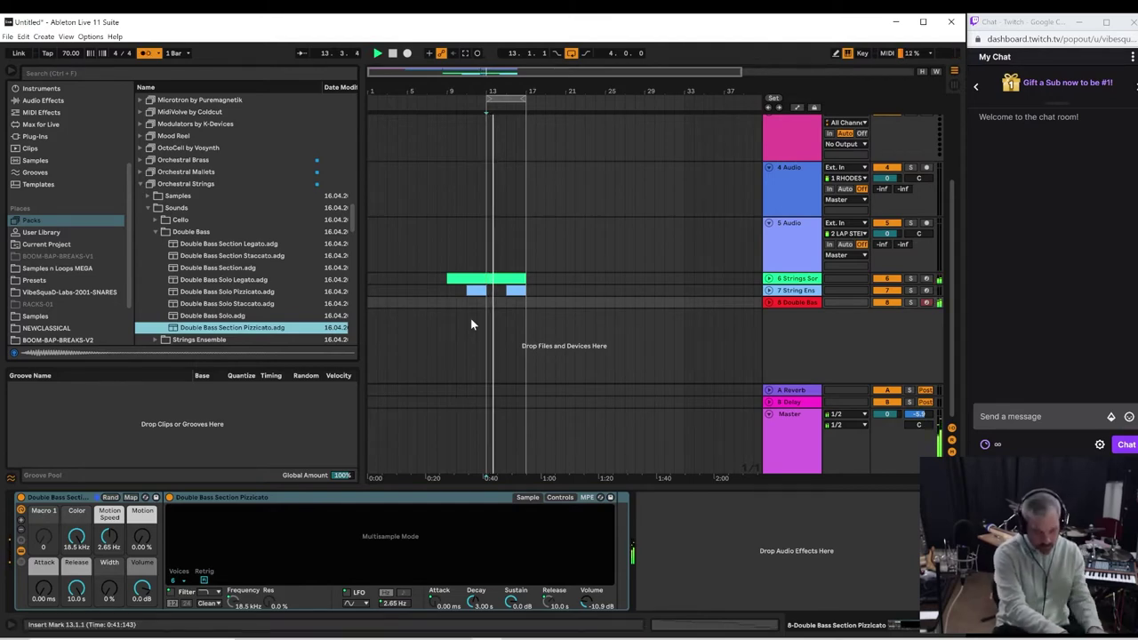
key("space")
key("space")
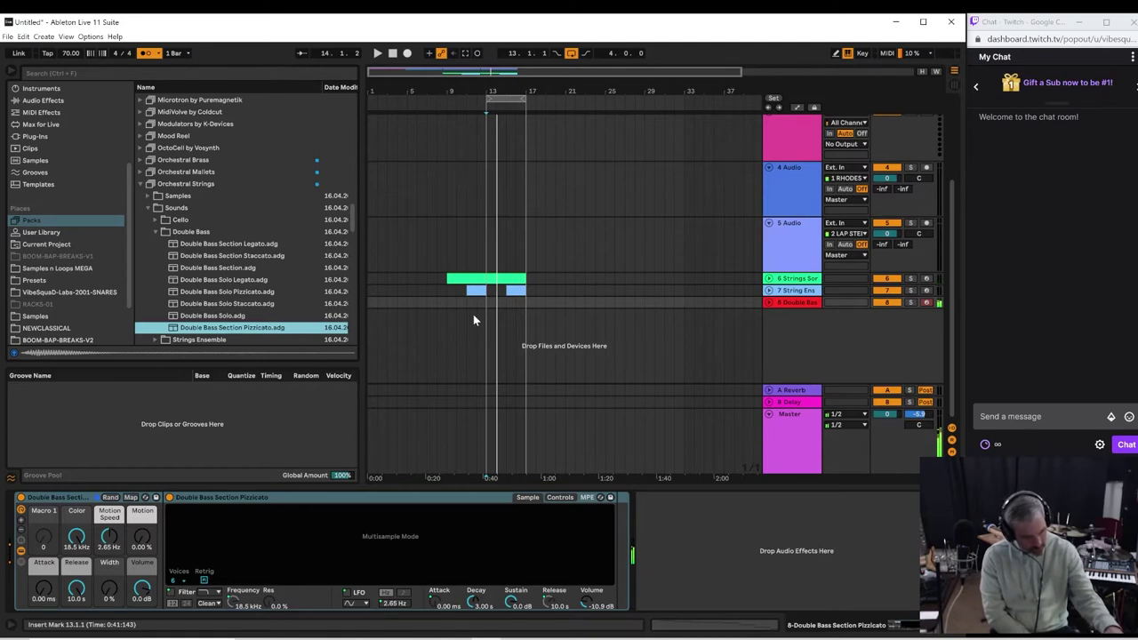
key("space")
key("space")
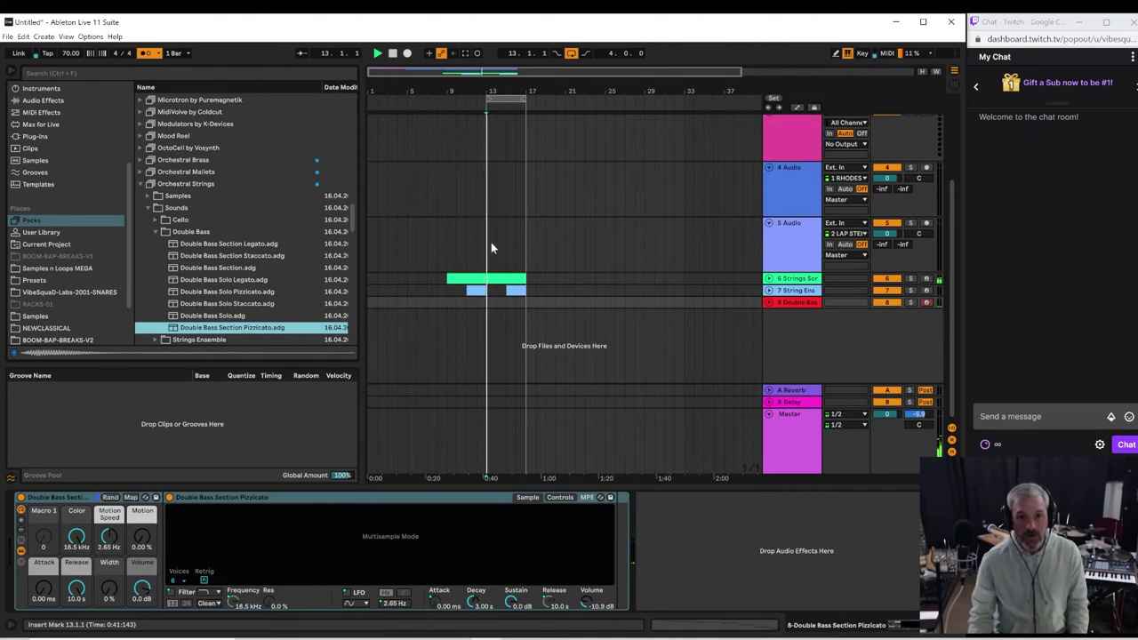
Step: Capture the played double bass line as a MIDI clip across bars 13 to 17 and enlarge its track
left_click(477, 300)
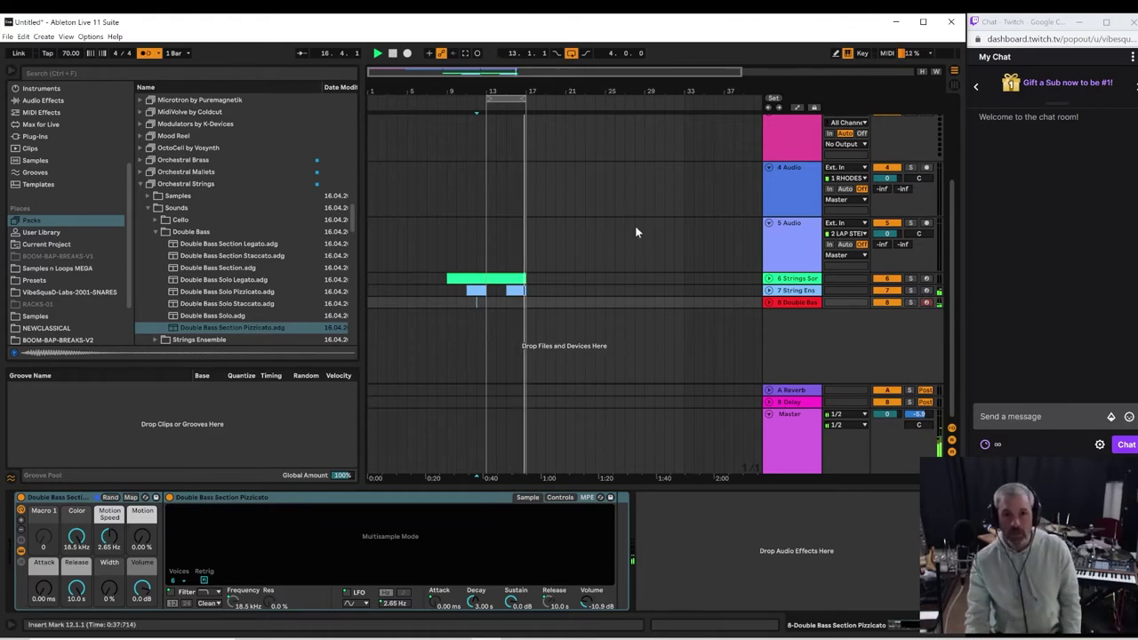
left_click(463, 54)
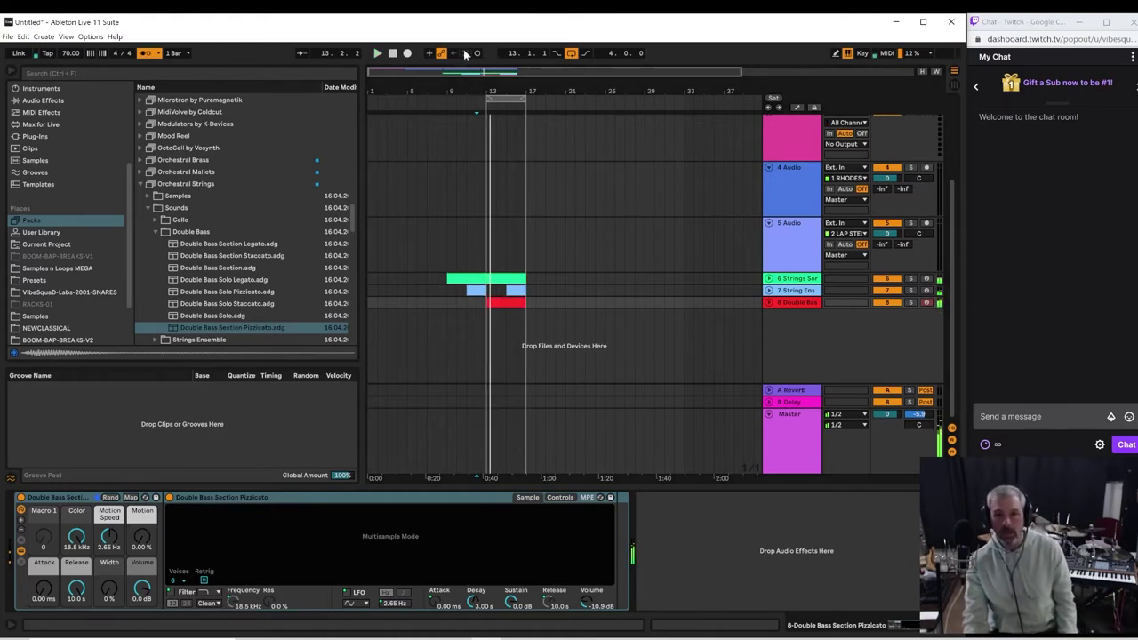
left_click_drag(768, 309, 768, 353)
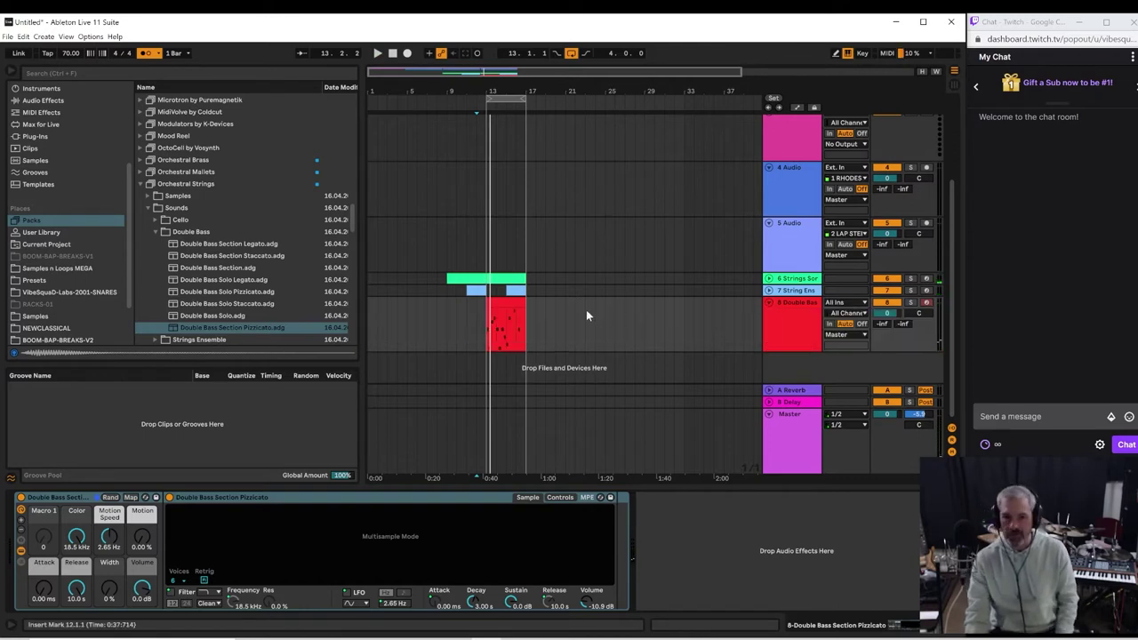
Step: Open the double bass clip in an enlarged note editor, quantize all its notes and play the result
left_click(503, 301)
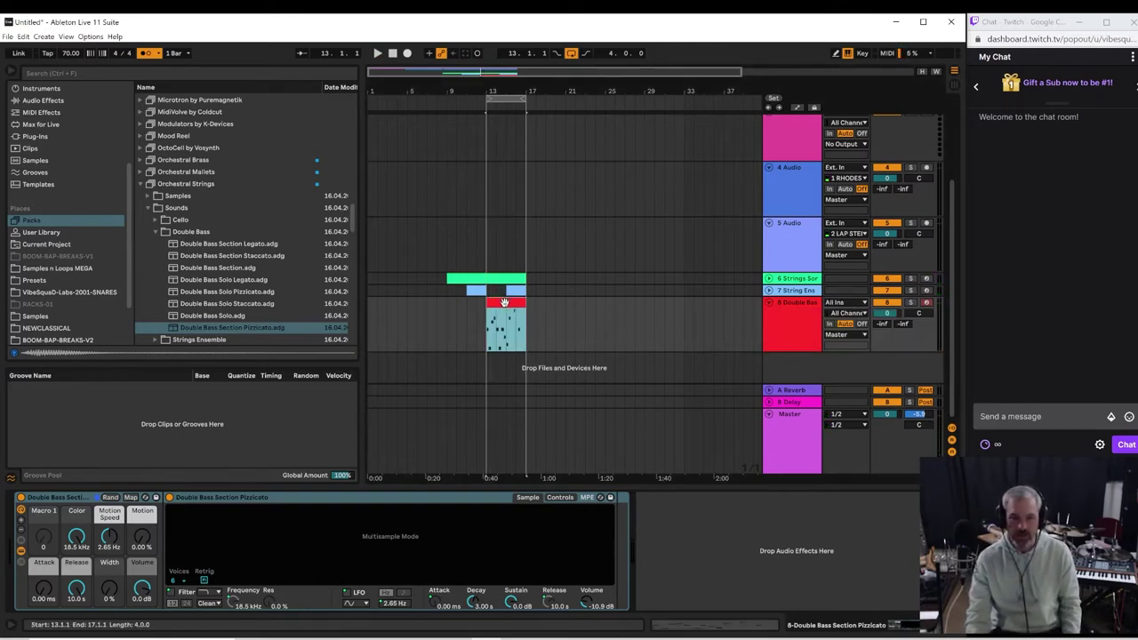
double_click(503, 303)
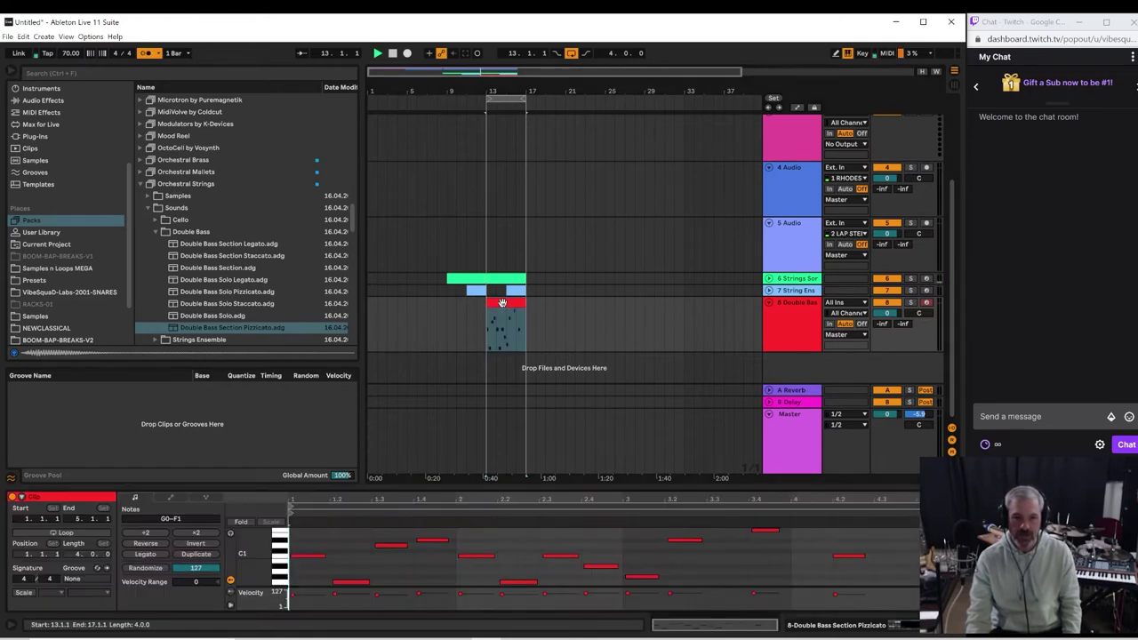
key("space")
left_click_drag(472, 486, 472, 229)
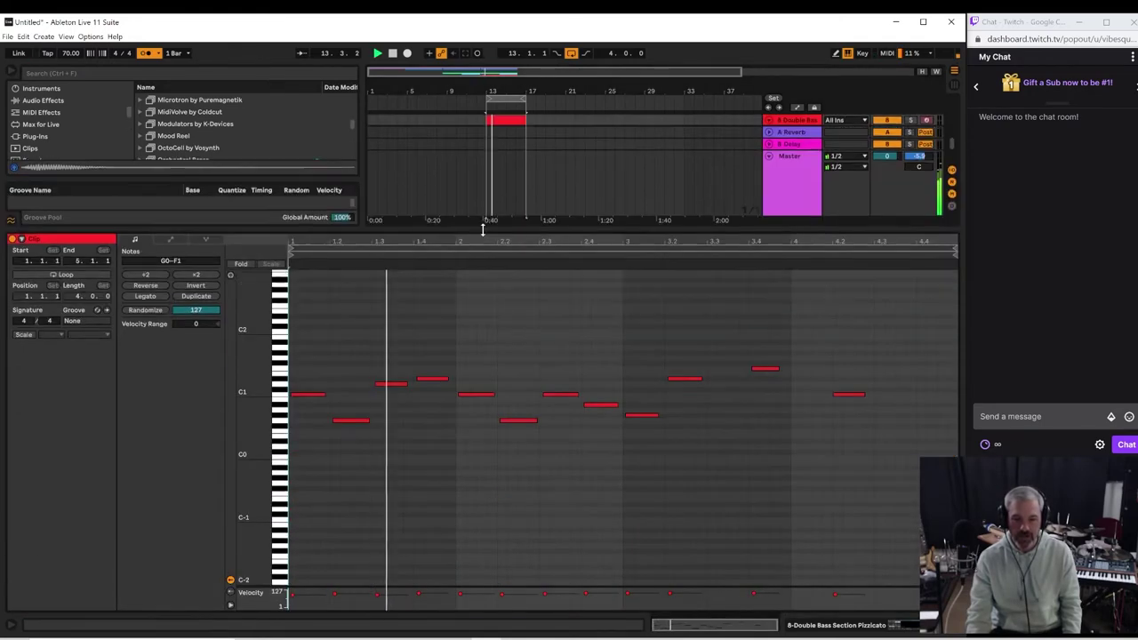
left_click_drag(892, 480, 289, 263)
key("space")
right_click(380, 388)
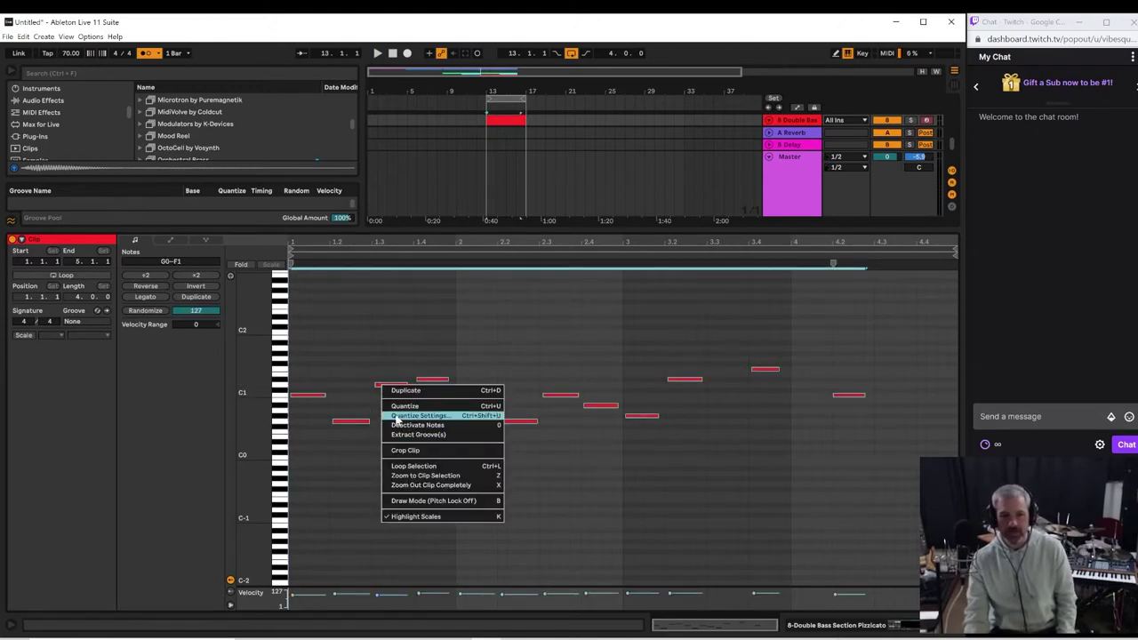
left_click(396, 406)
key("space")
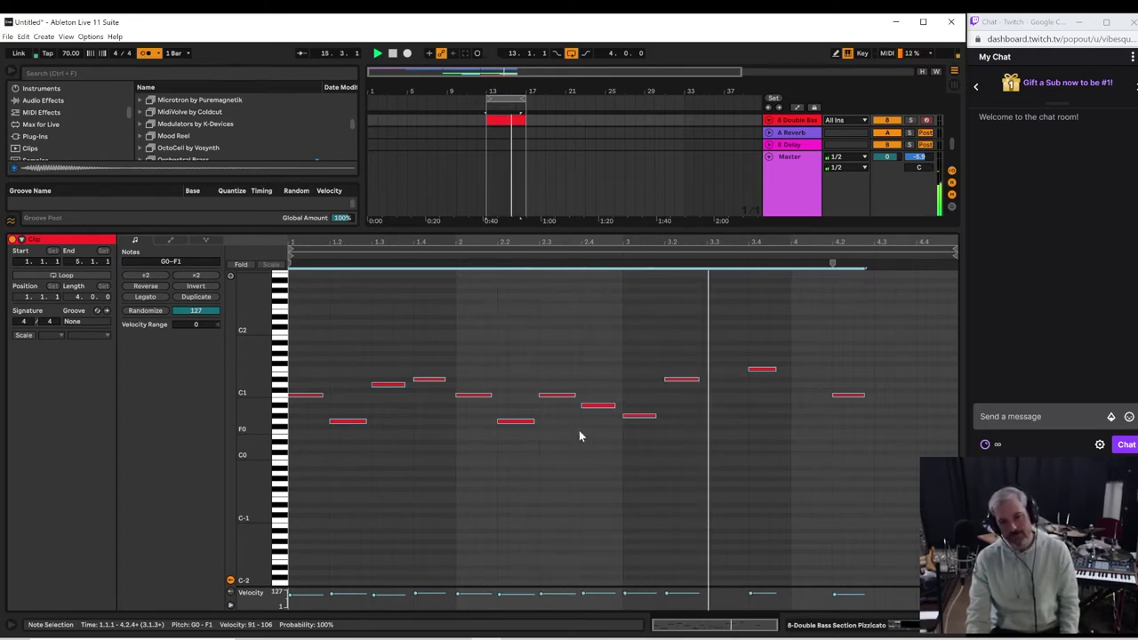
Step: Add an A#0 note at 3.3.1 in the double bass clip and lengthen it to three sixteenths
double_click(711, 406)
key("space")
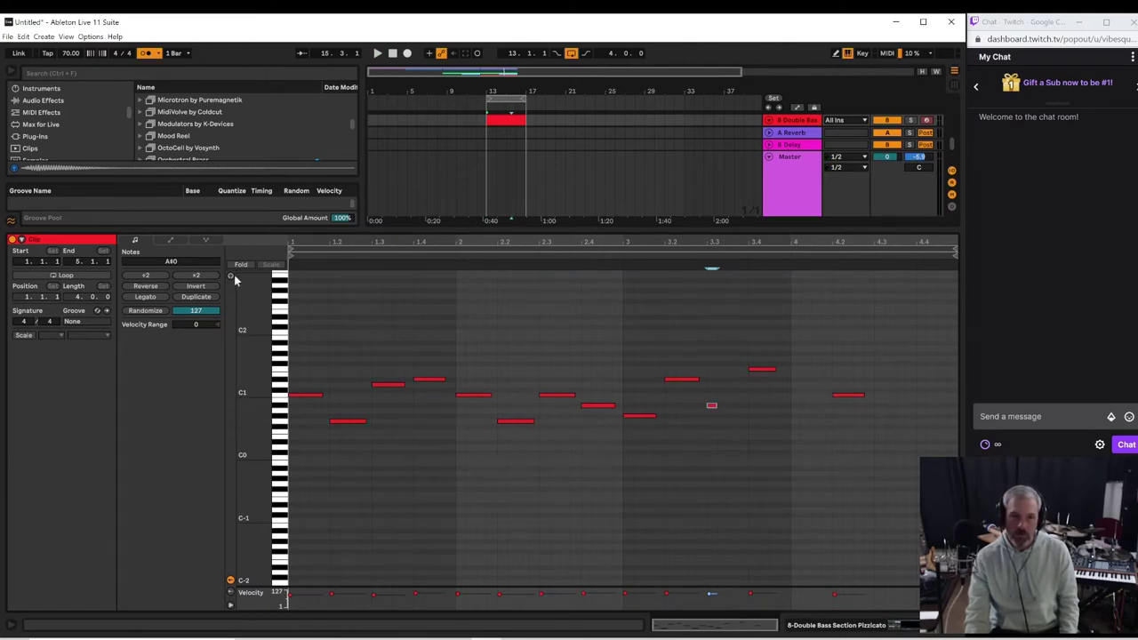
key("space")
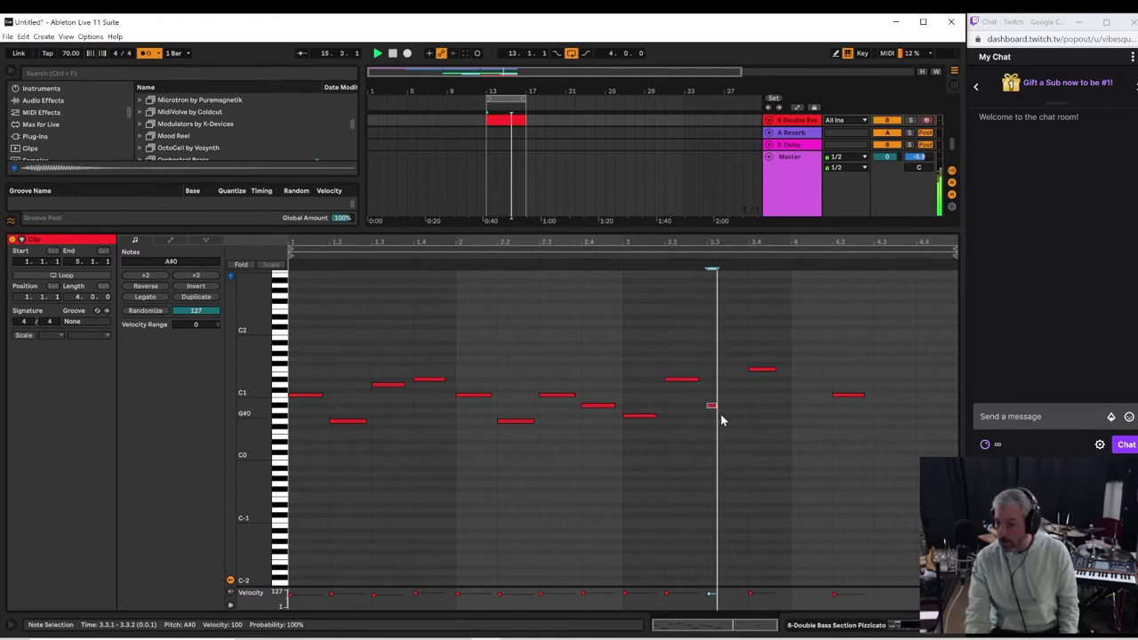
left_click_drag(716, 406, 736, 406)
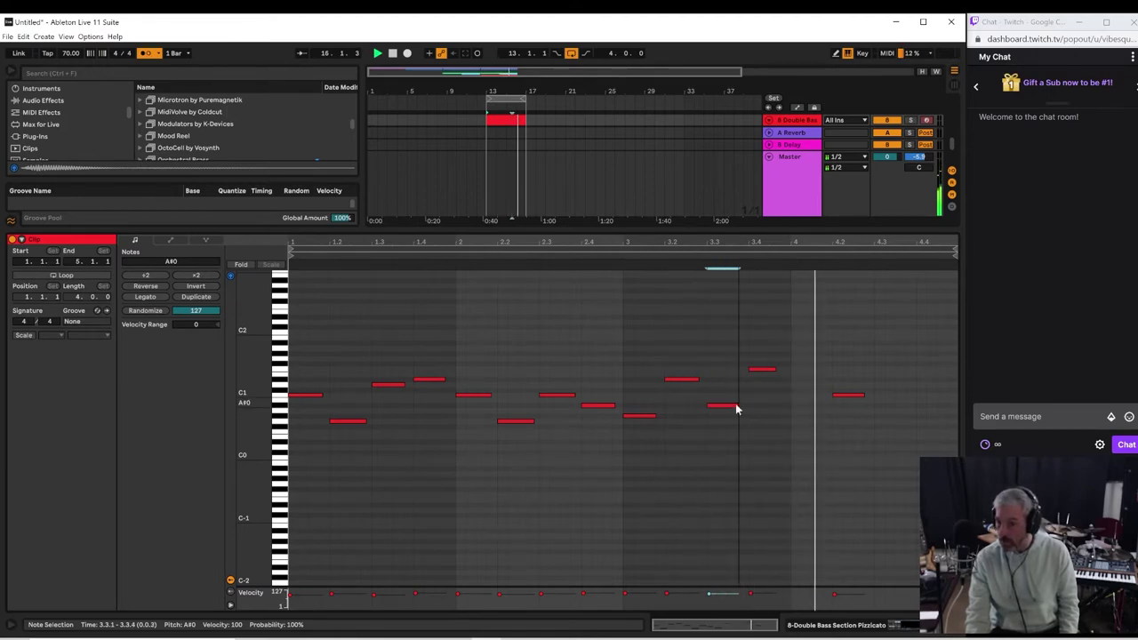
Step: Move the last C1 note of the double bass clip to 4.1.1 and listen to the ending
left_click_drag(851, 397, 804, 397)
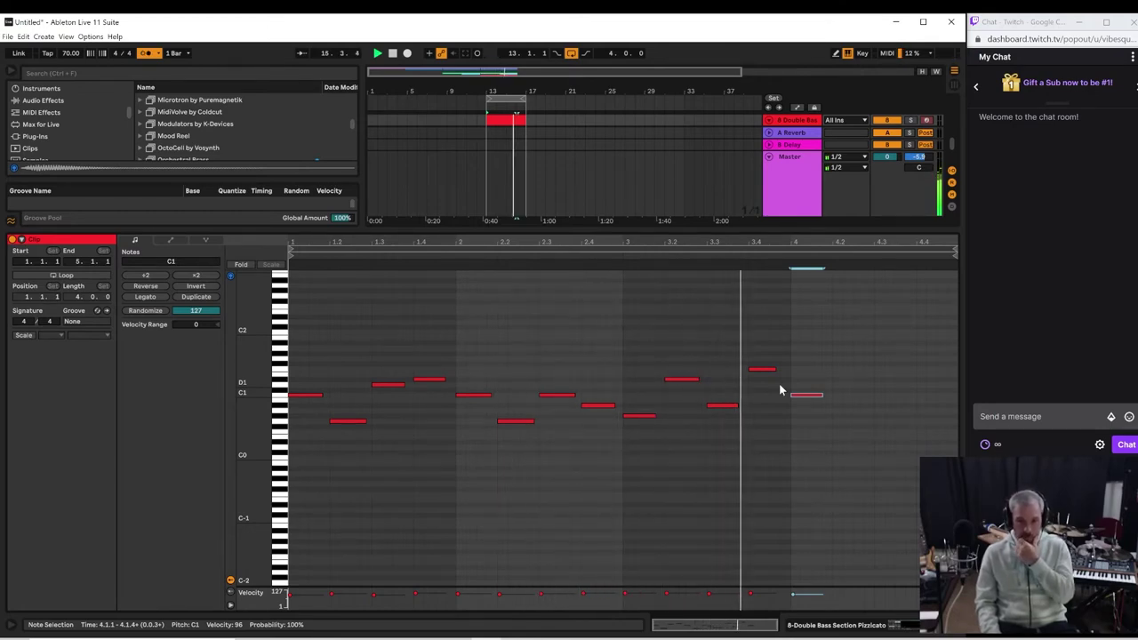
key("space")
key("v")
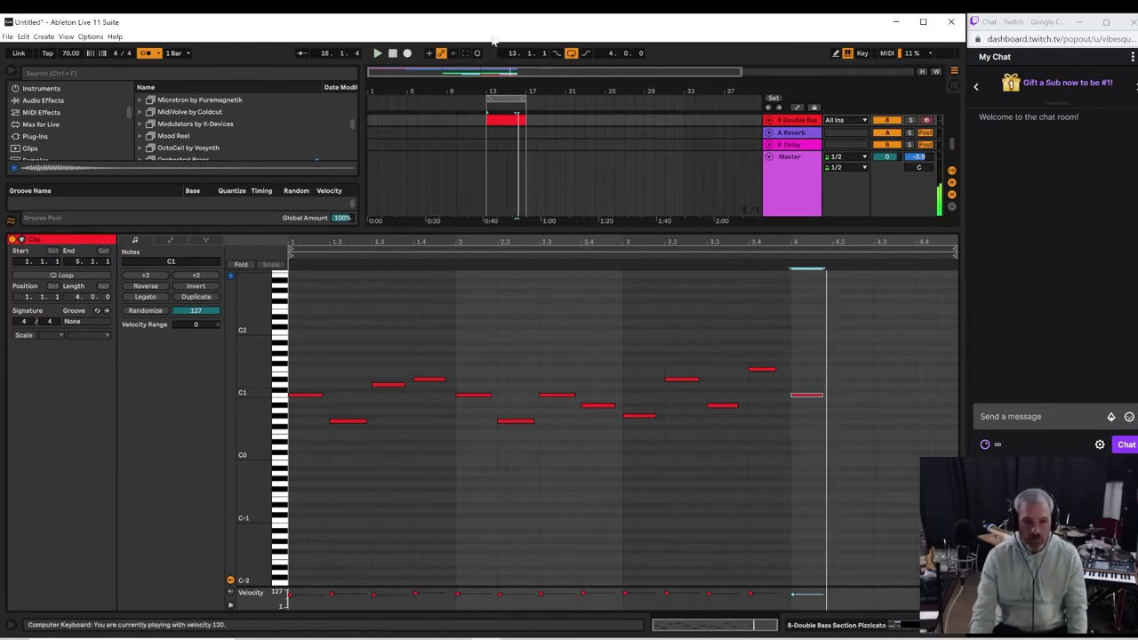
Step: Play the edited bass line, hide the note editor and extend the loop to 16 bars starting at bar 1
left_click(392, 416)
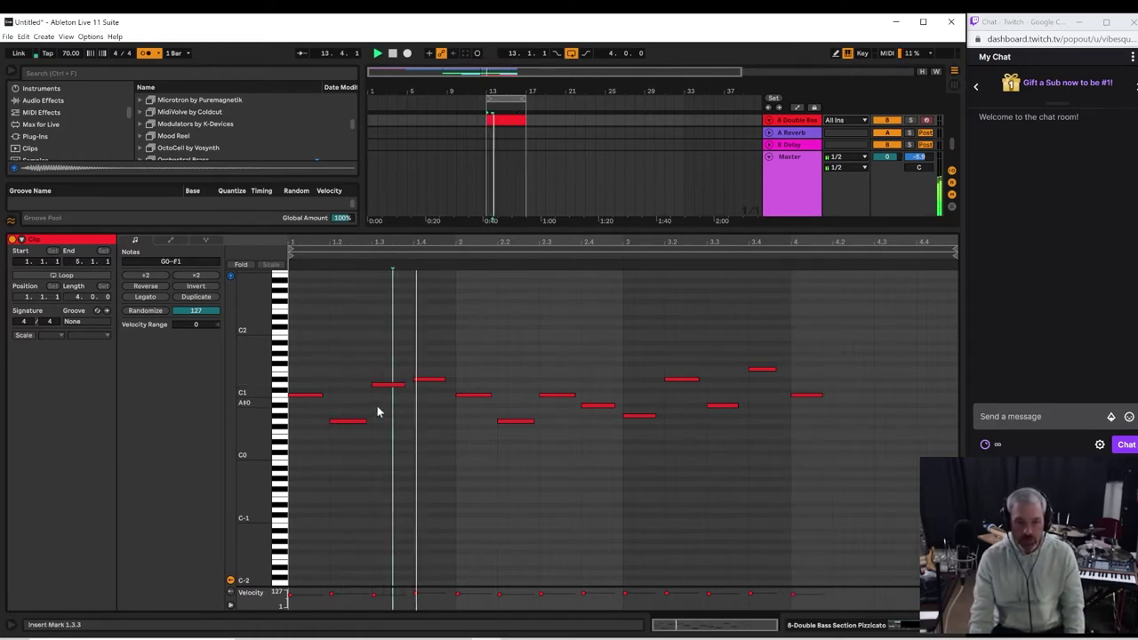
left_click(438, 381)
key("space")
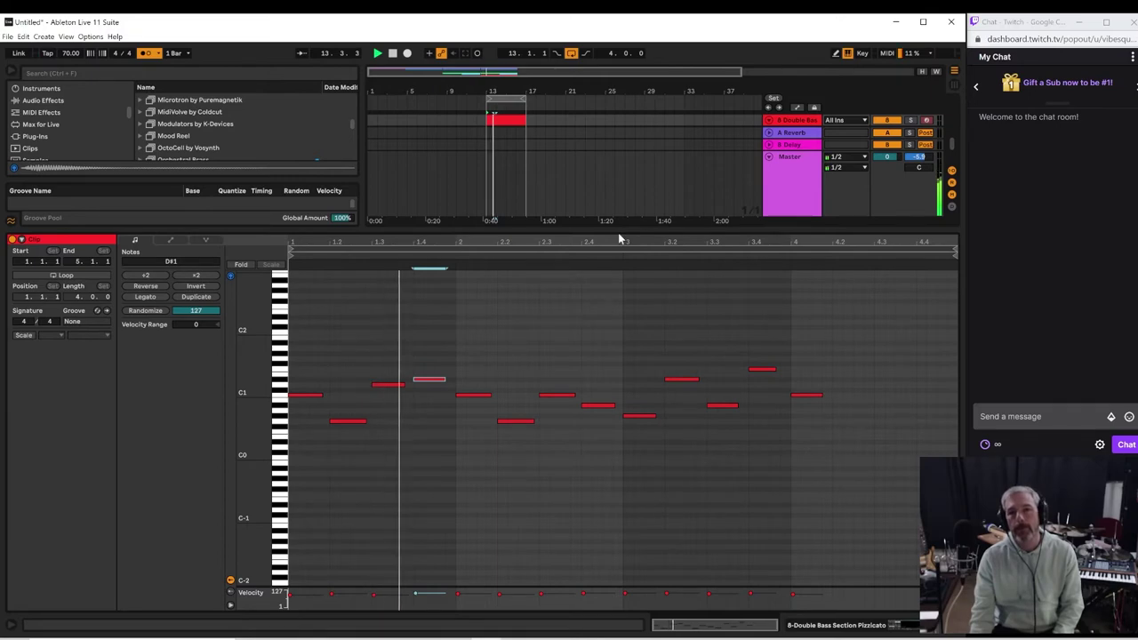
left_click_drag(617, 232, 601, 567)
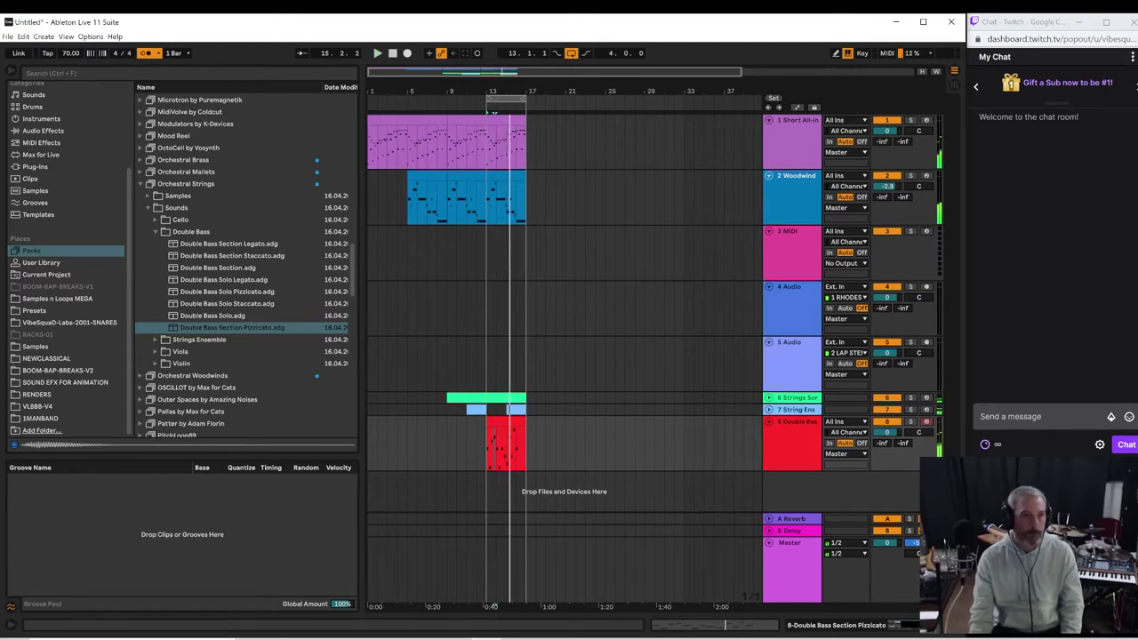
left_click_drag(490, 99, 67, 107)
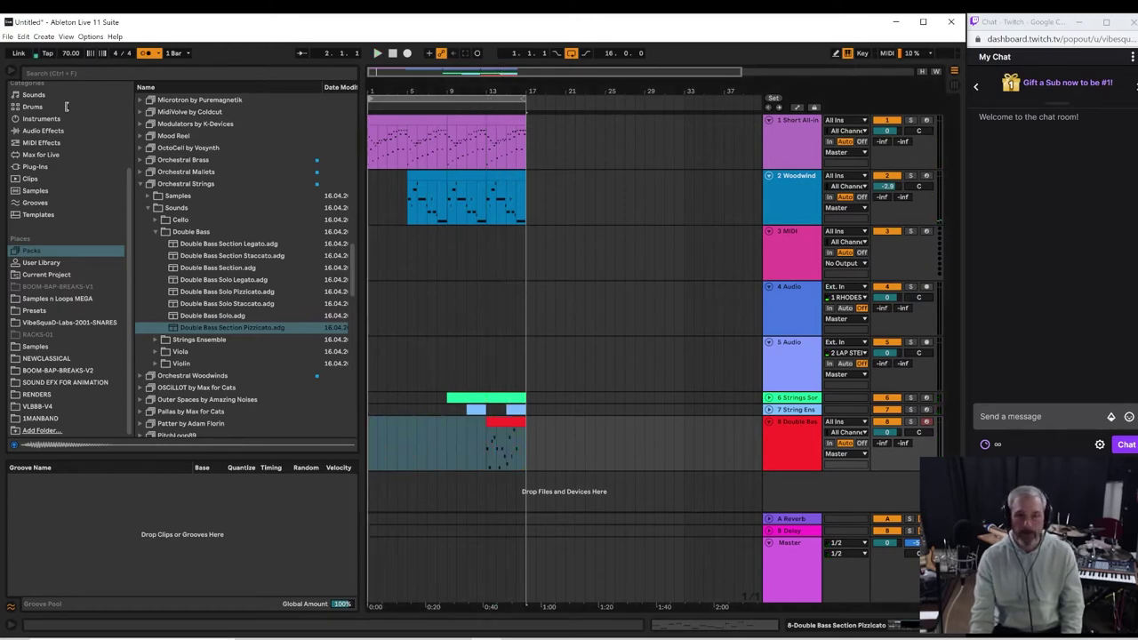
Step: Save the Live Set in the STREAMS ARCHIVE folder as ORCHESTRAL-11-15-2021
left_click(7, 37)
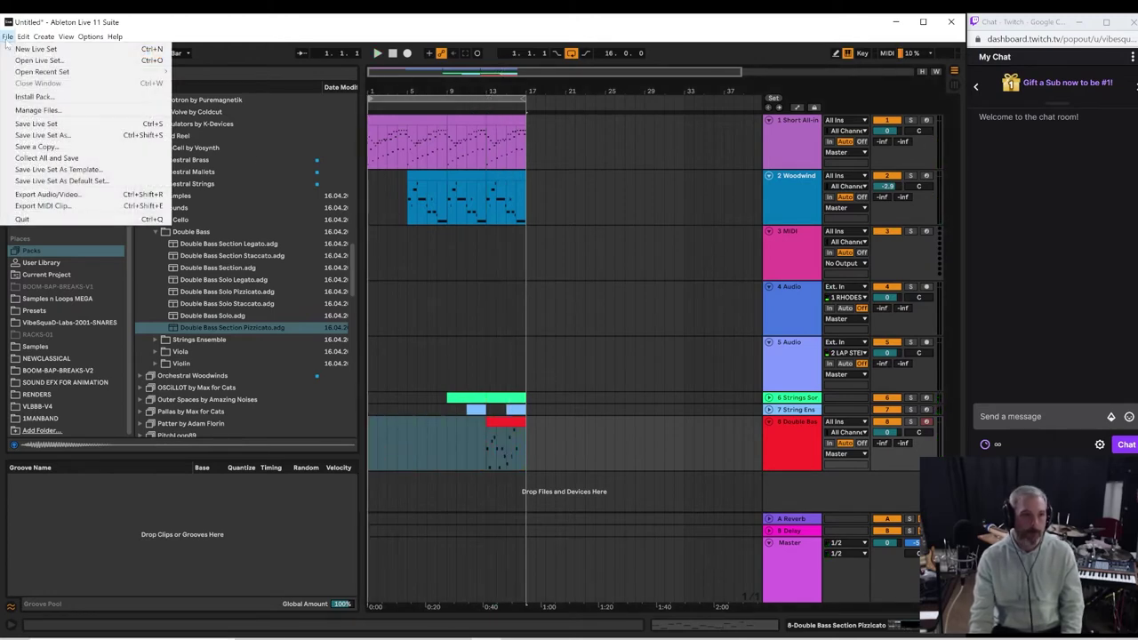
left_click(36, 129)
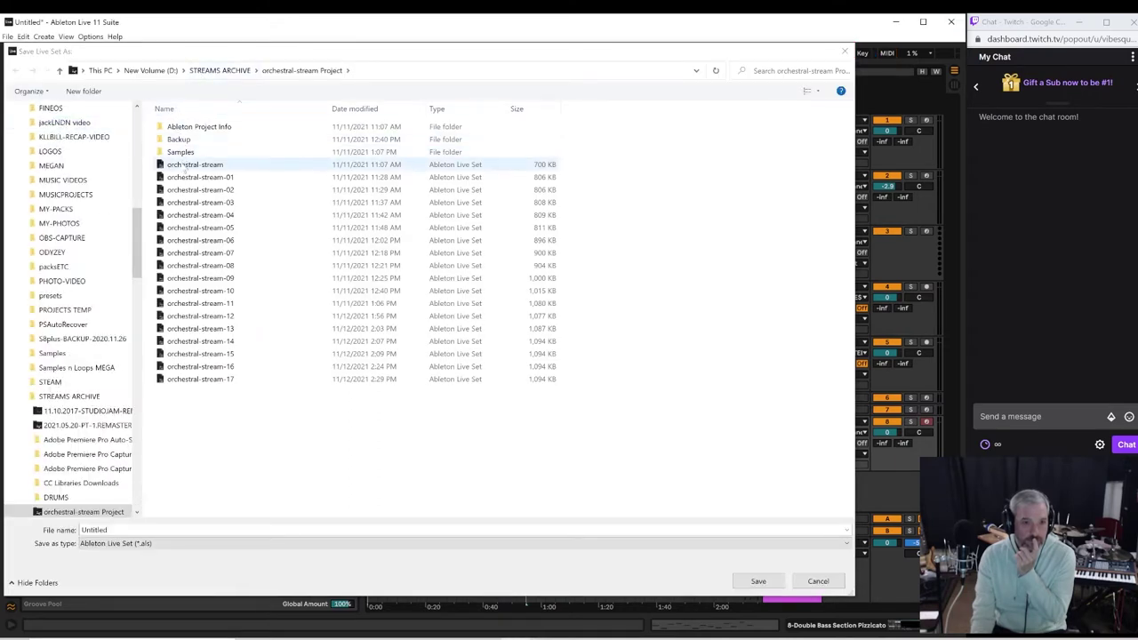
left_click(225, 71)
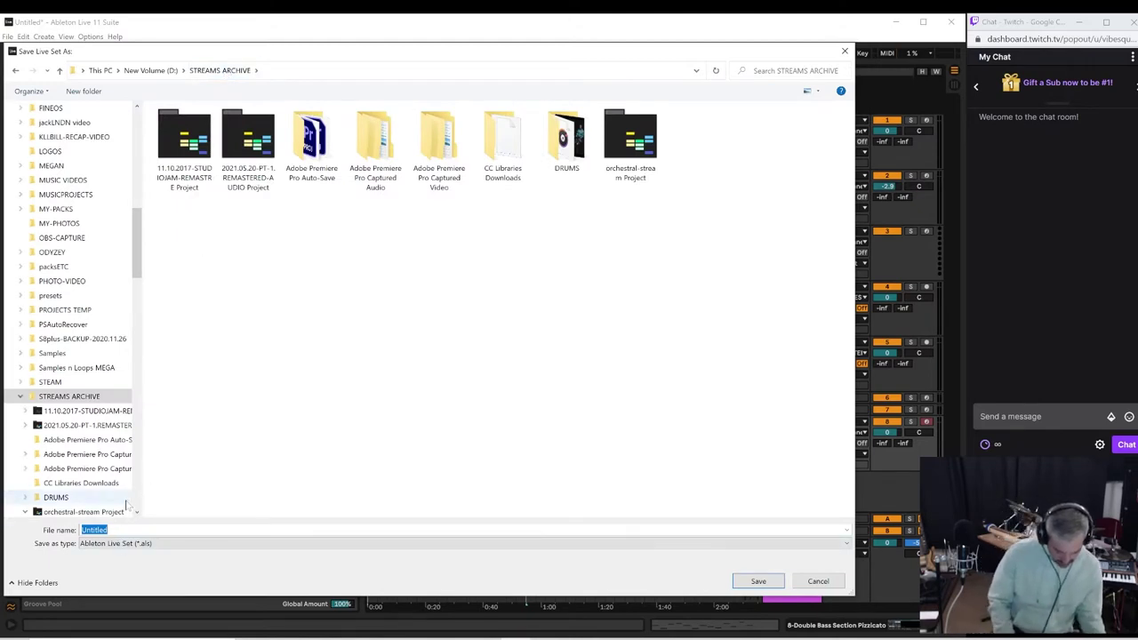
type("ORCHESTRAL-")
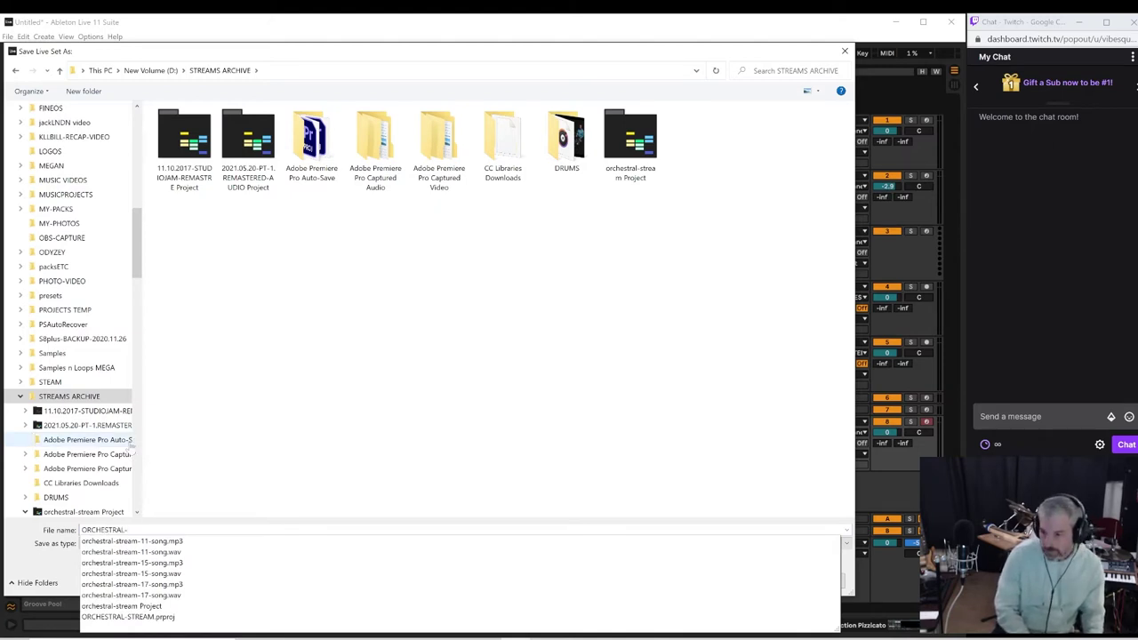
type("11-15-2021")
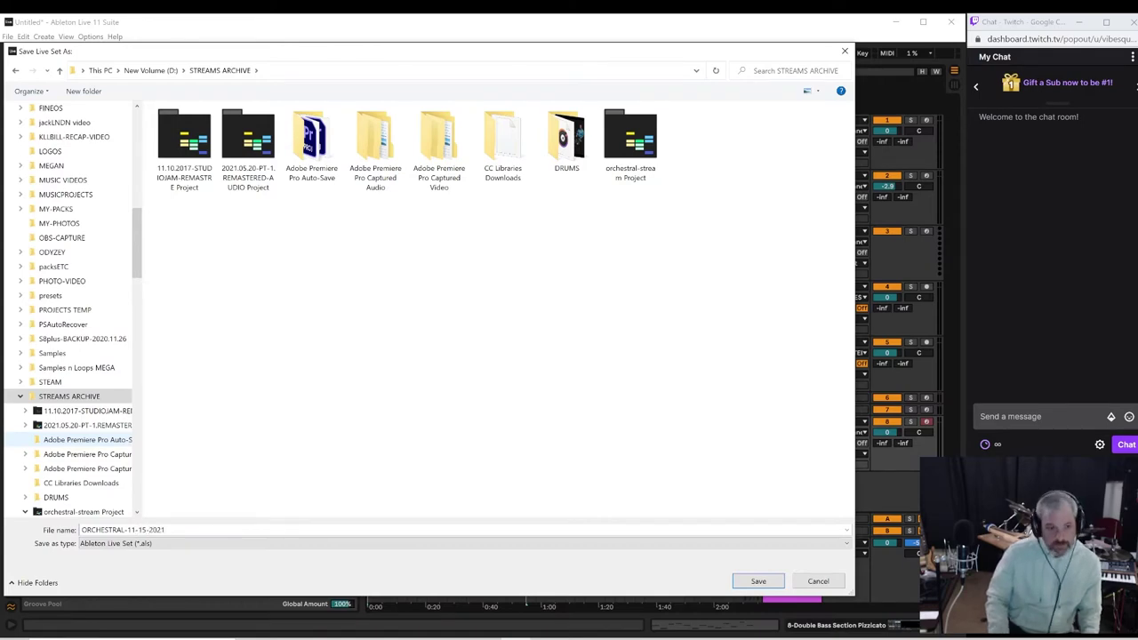
key("Return")
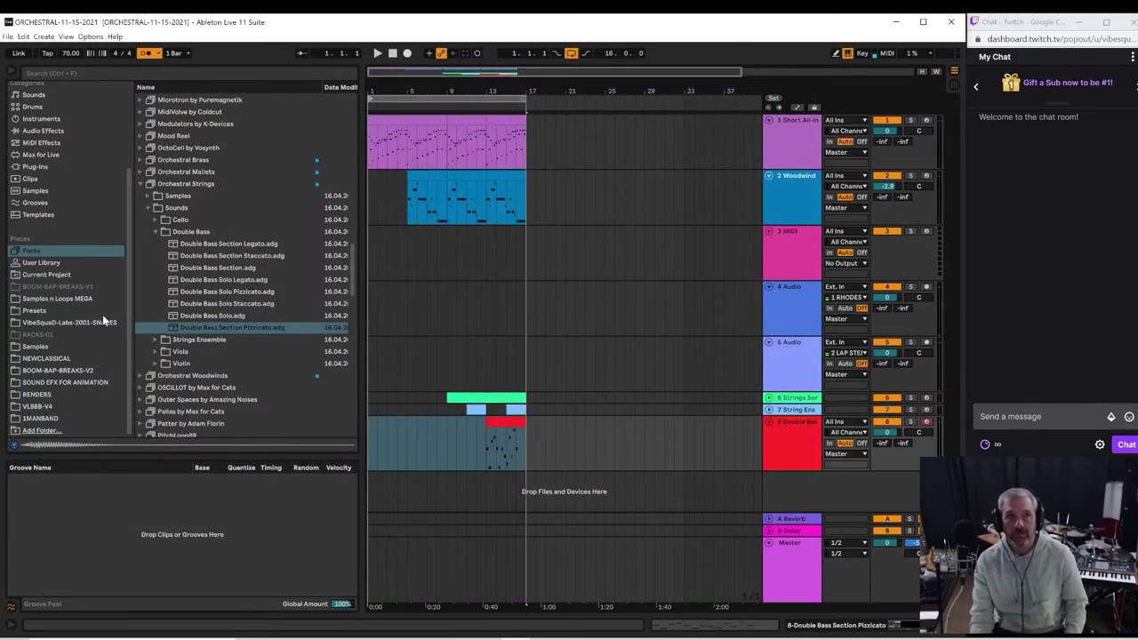
Step: Play the arrangement from bar 1 and unfold track 6, the sordino strings
scroll(102, 315, "up", 3)
key("space")
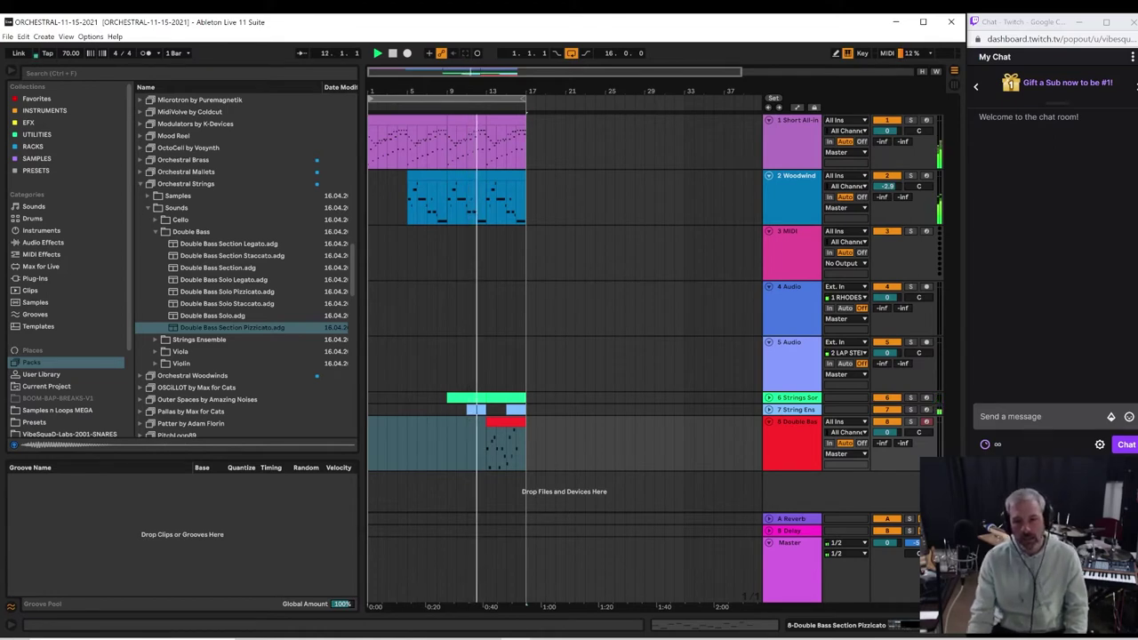
left_click(769, 398)
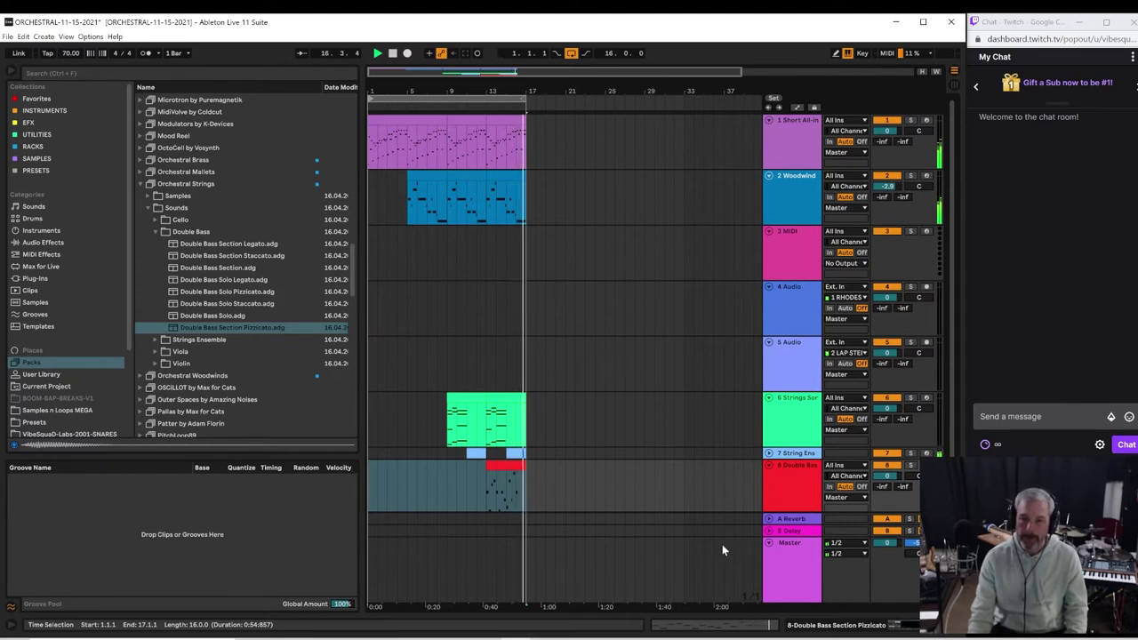
Step: Place the insert mark at bar 10 and solo the sordino strings track to hear it alone from there
left_click(458, 478)
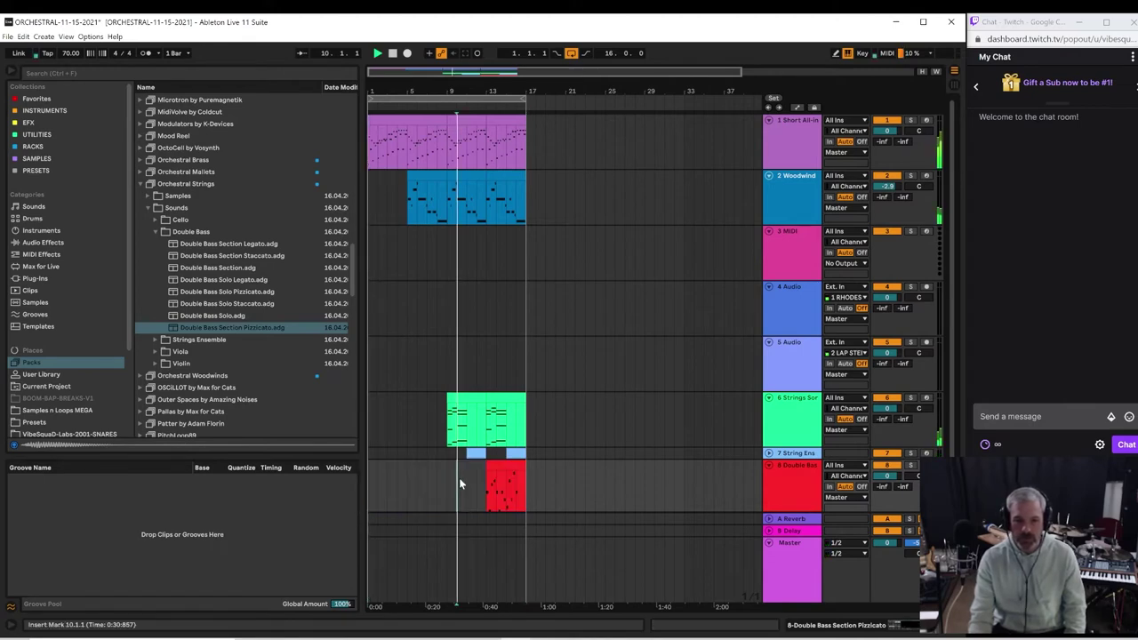
left_click_drag(472, 92, 509, 59)
key("space")
key("space")
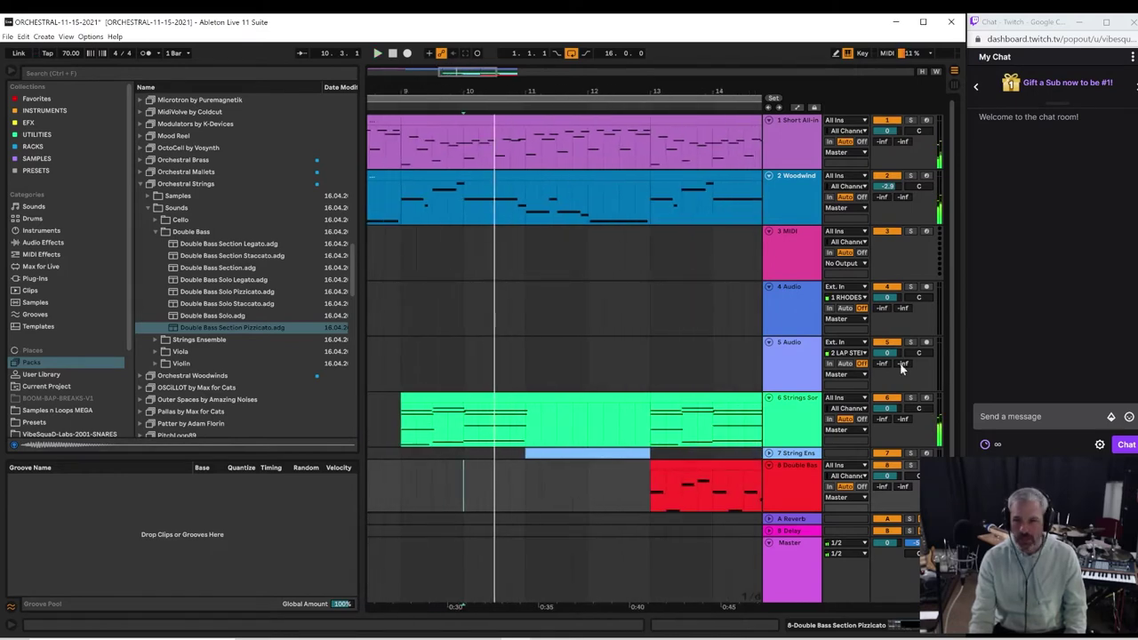
left_click(911, 398)
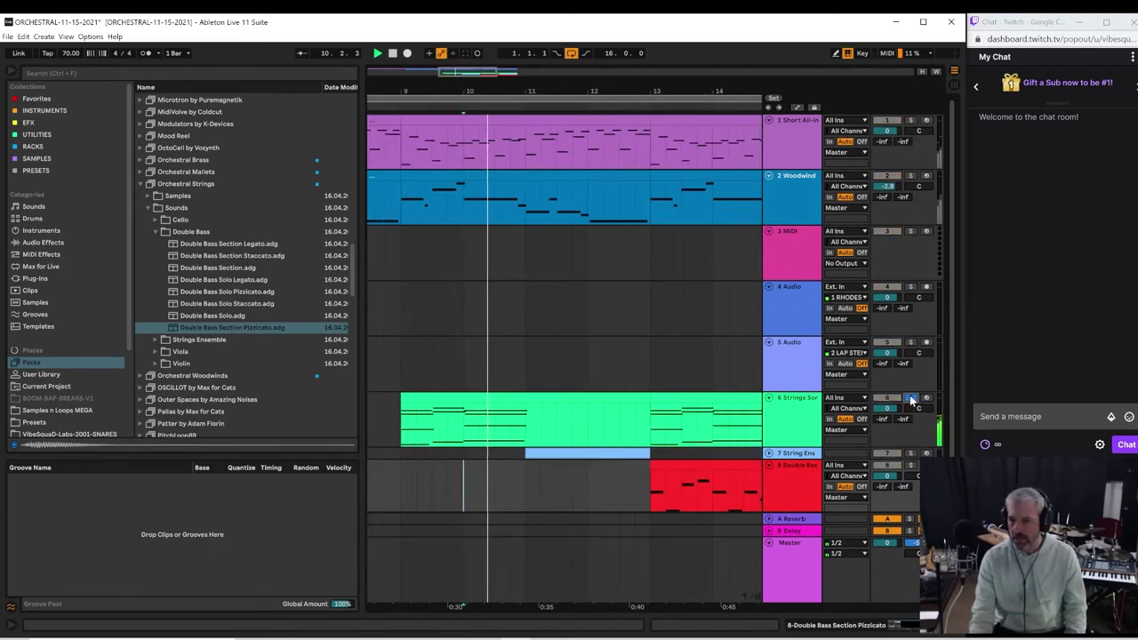
Step: Unsolo the sordino strings track and mute and unmute it to compare the mix with and without it
left_click(911, 398)
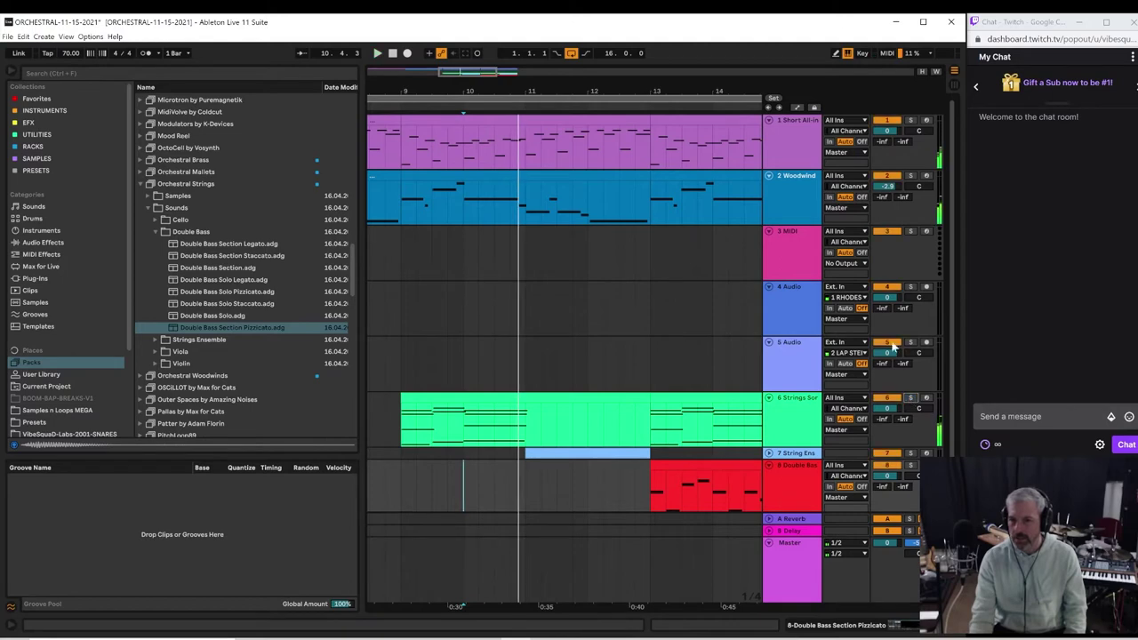
left_click(886, 399)
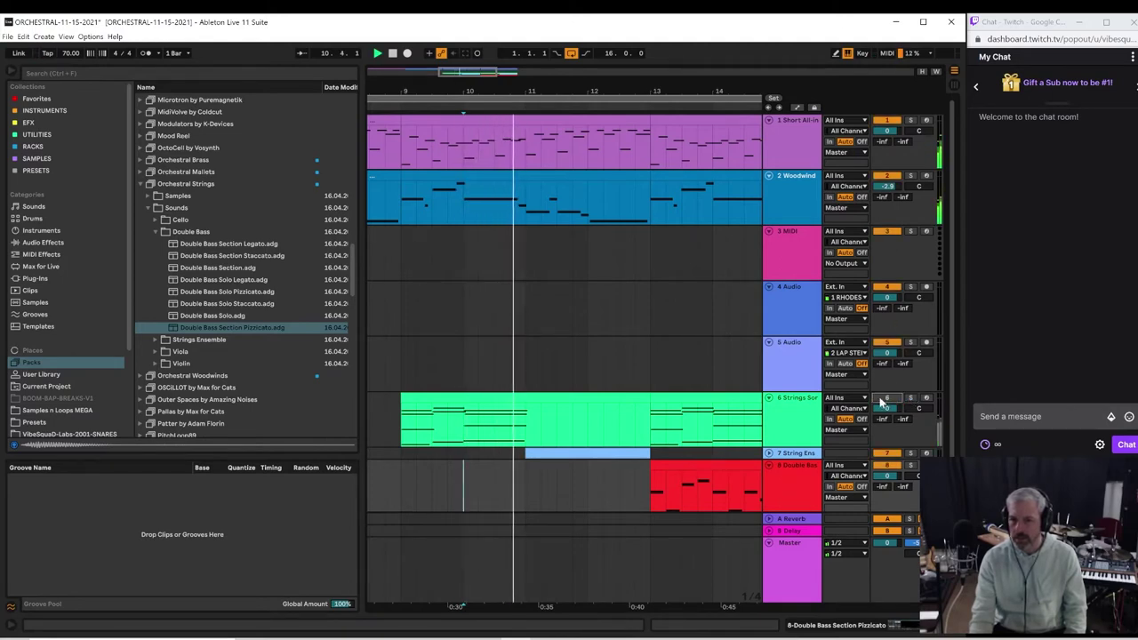
left_click(879, 401)
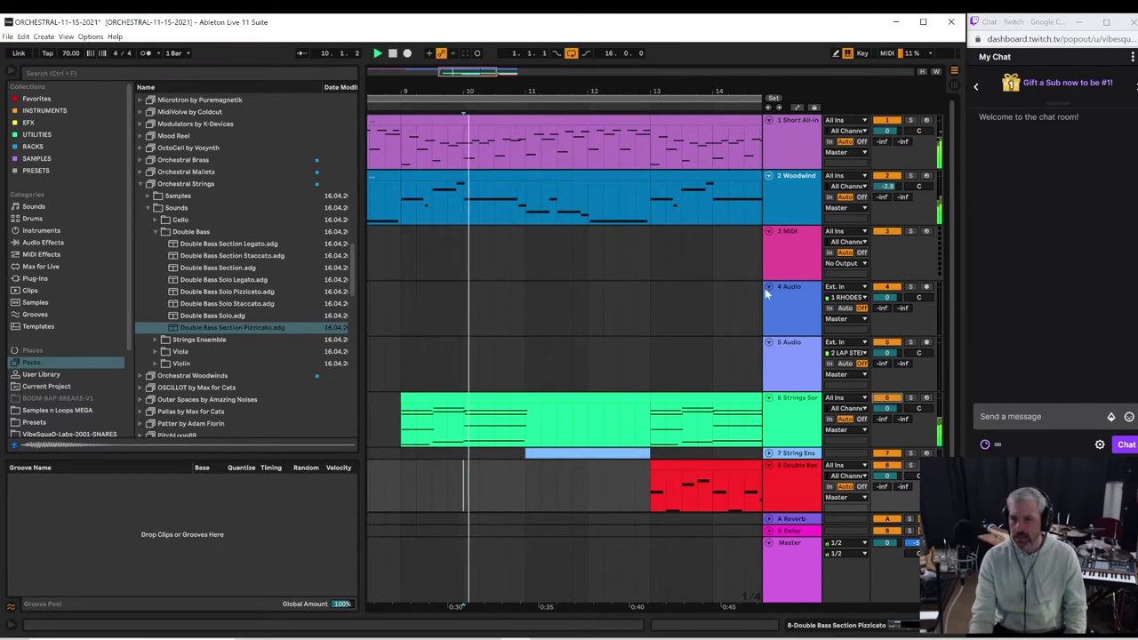
Step: Open the woodwind clip spanning bars 9 to 12 in an enlarged note editor and play it from bar 10
left_click(466, 200)
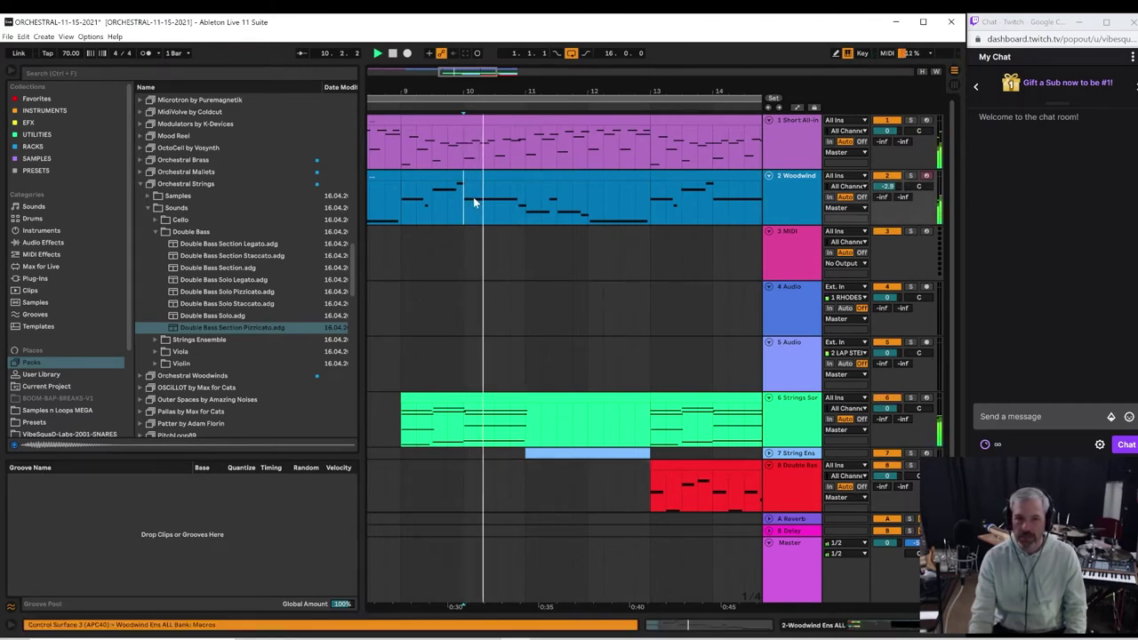
left_click(476, 200)
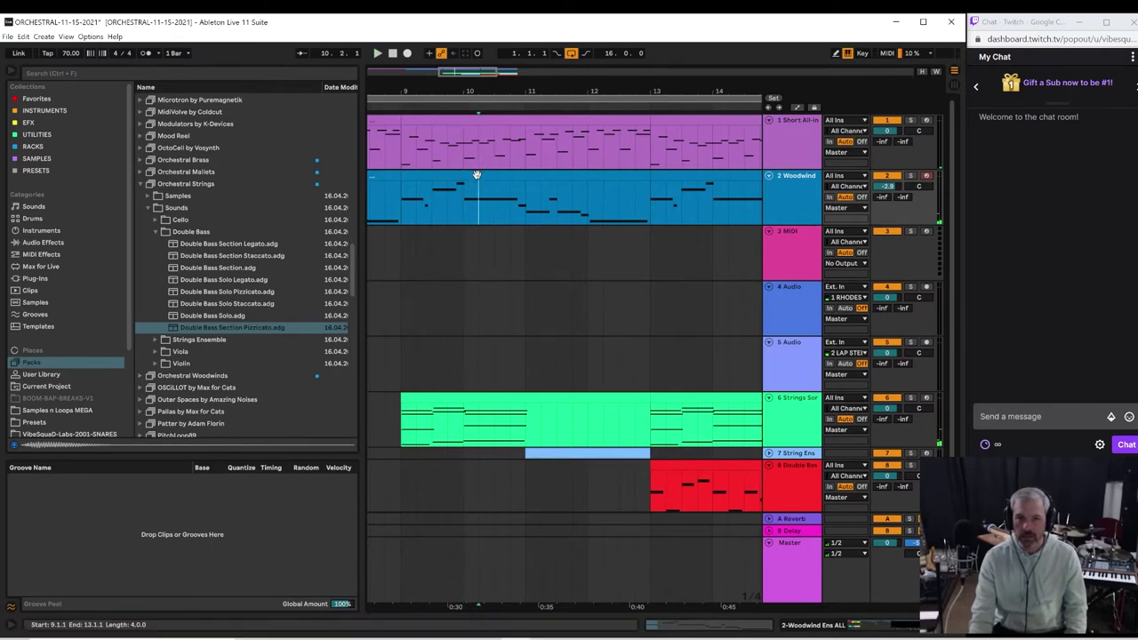
double_click(475, 174)
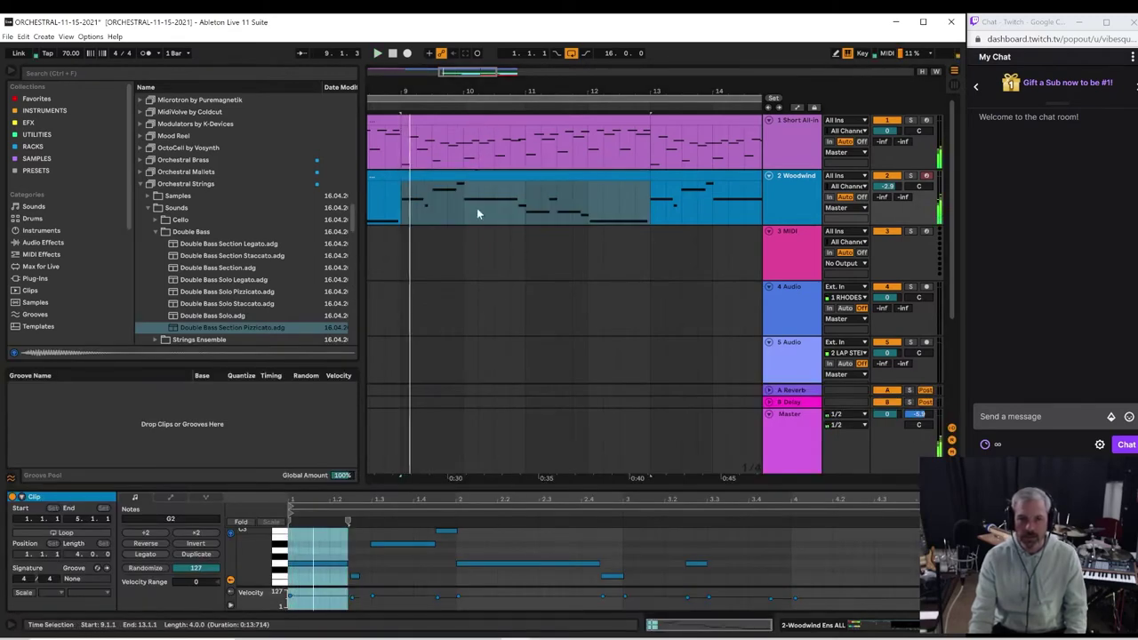
left_click(466, 210)
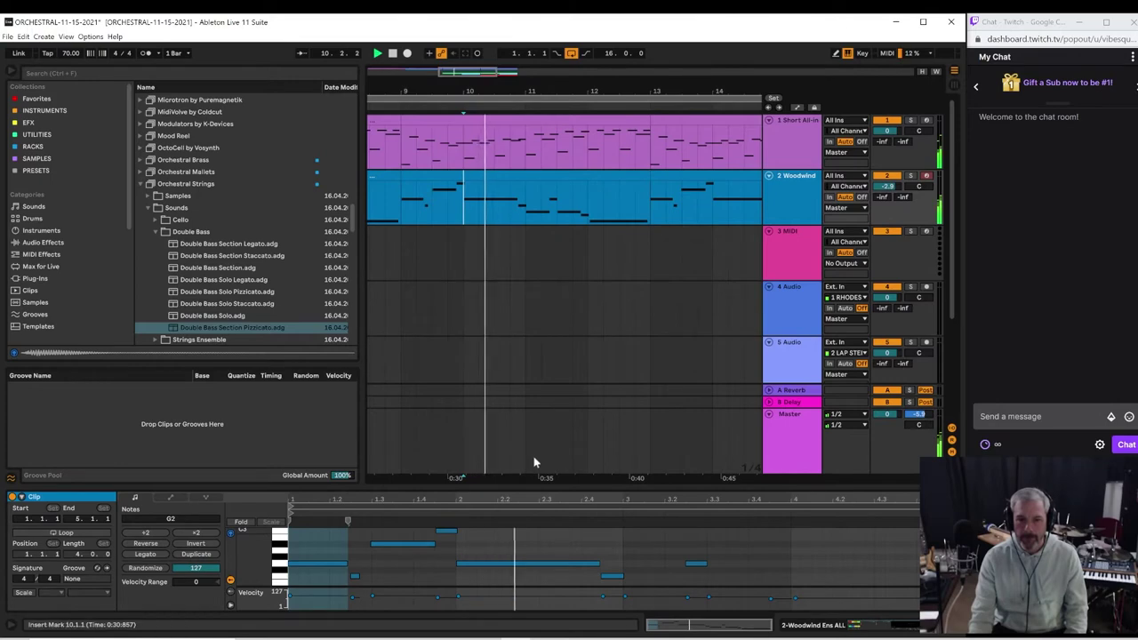
left_click_drag(533, 484, 562, 378)
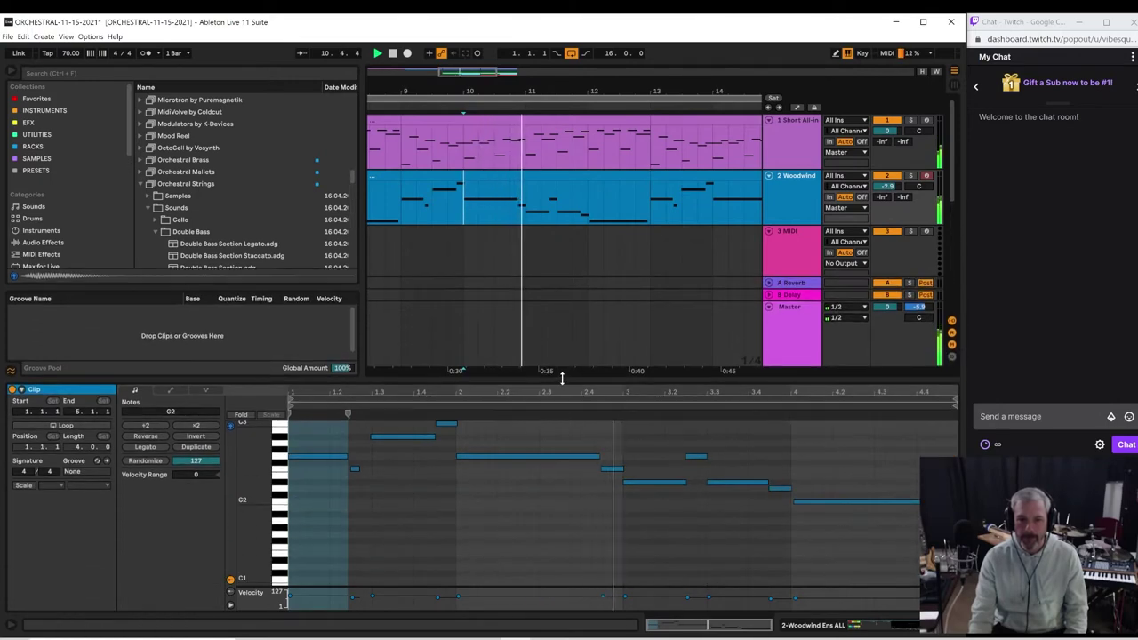
Step: Set the velocity of the long G2 note at the start of the clip's second bar to 70 and shorten it to about half its length
left_click(471, 456)
key("space")
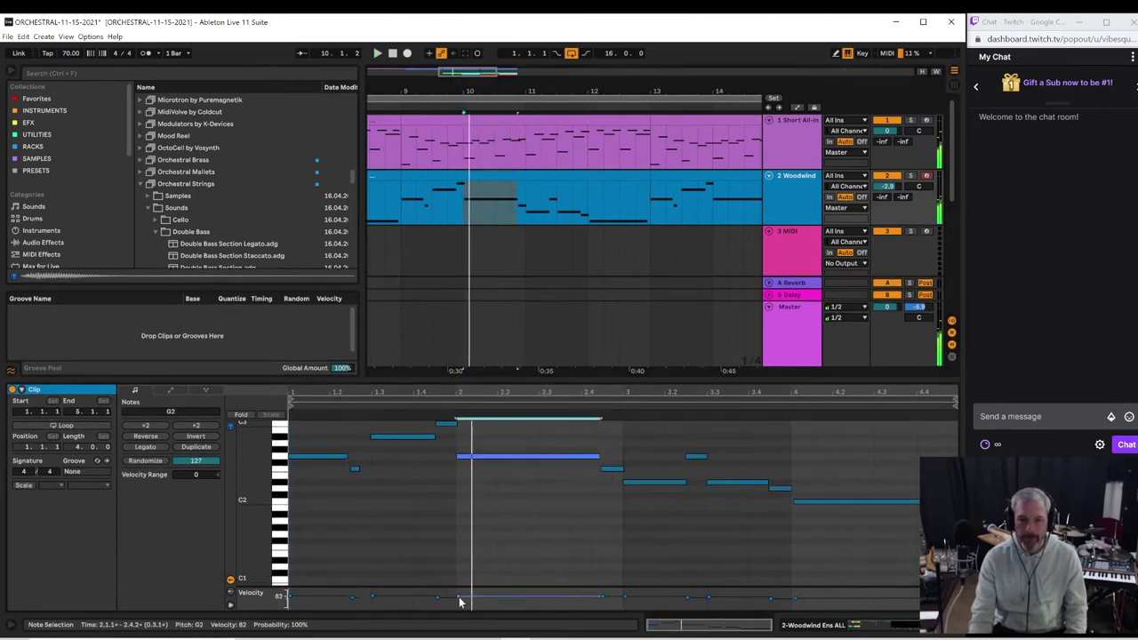
left_click_drag(460, 596, 460, 599)
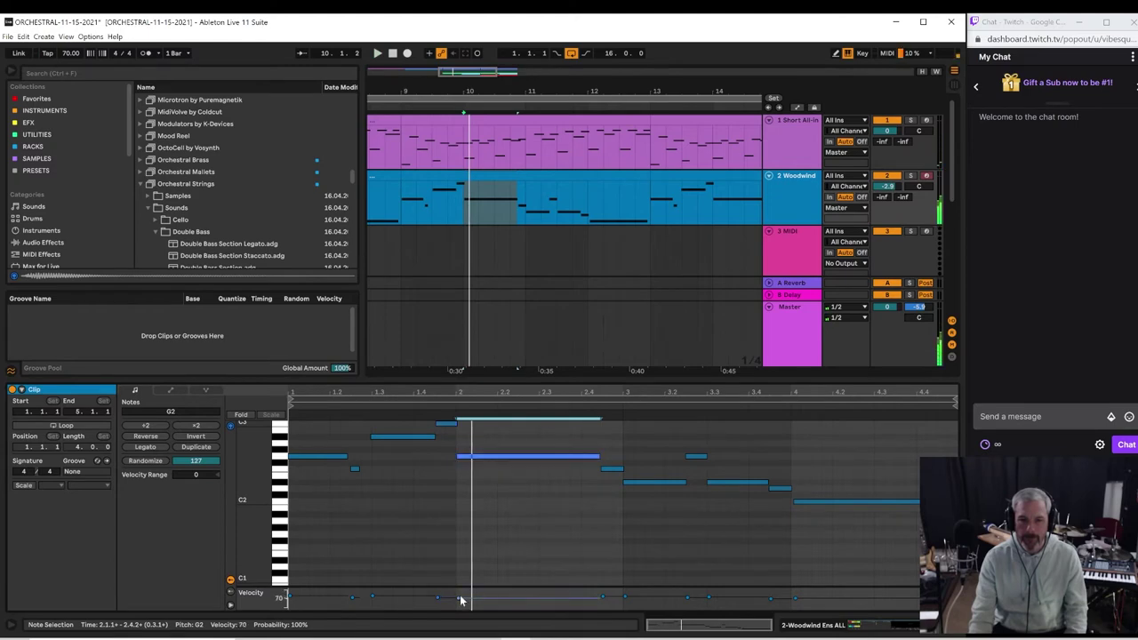
key("space")
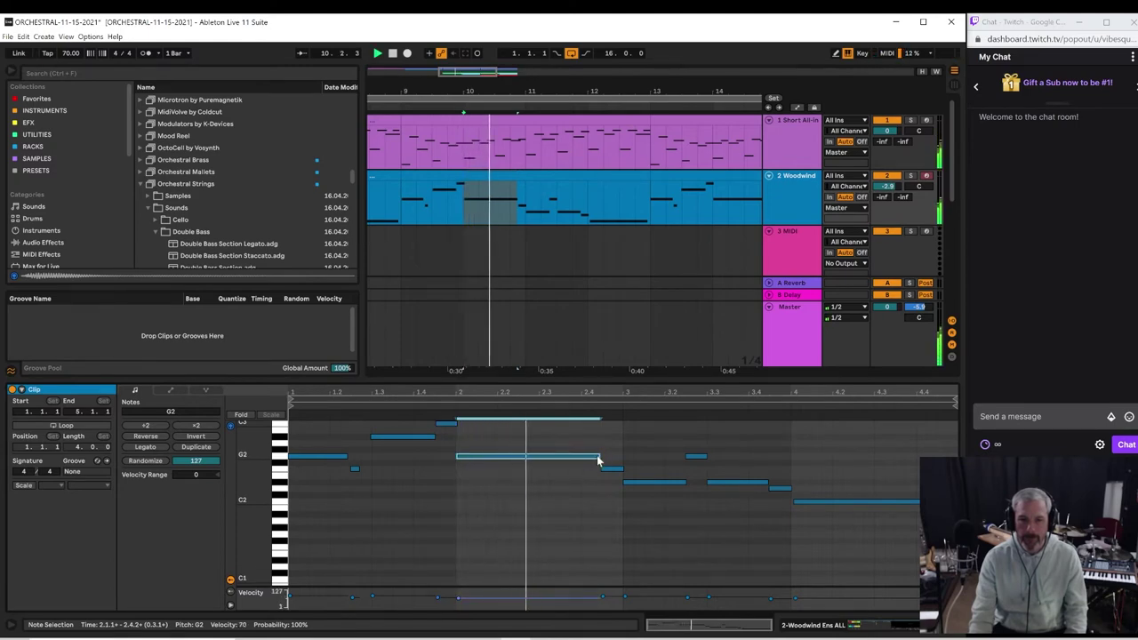
key("space")
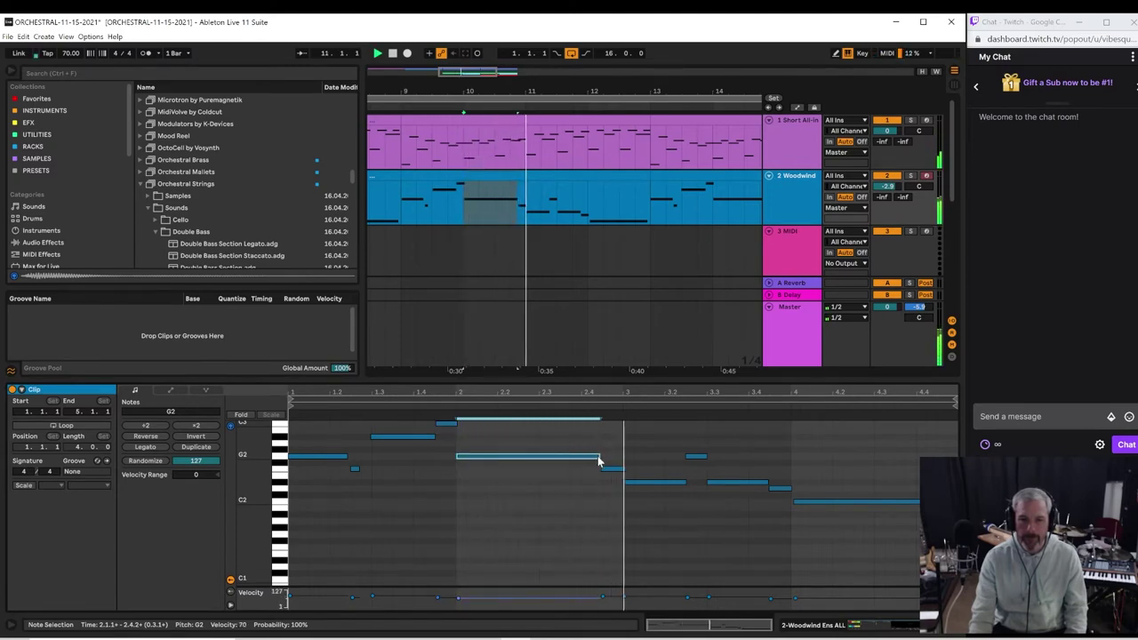
left_click_drag(599, 456, 526, 456)
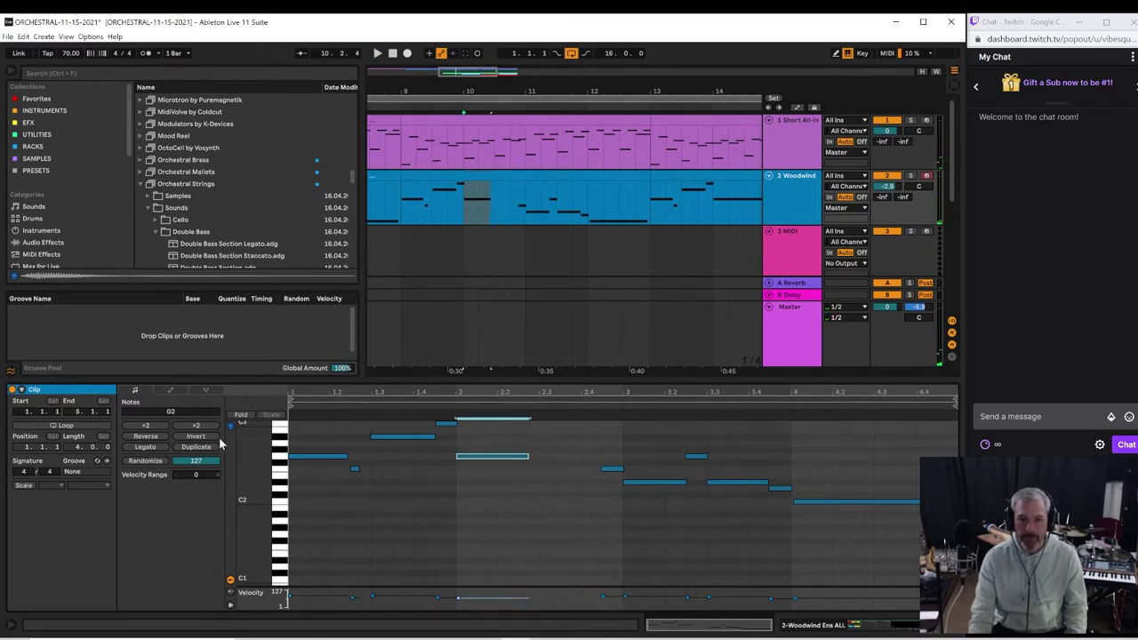
key("space")
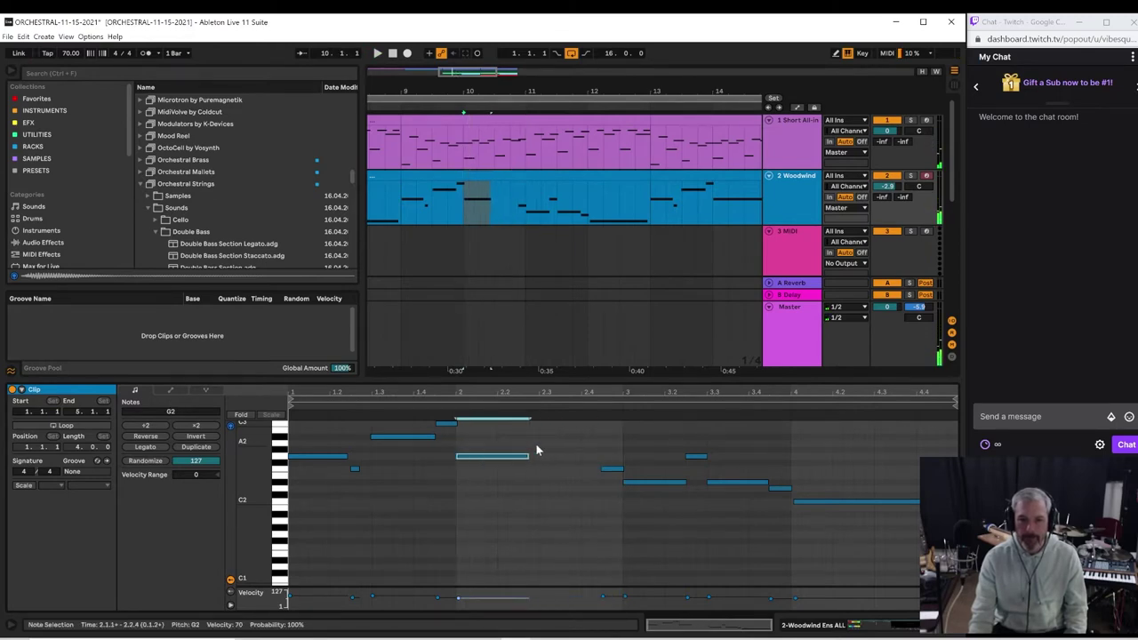
Step: Add a G#2 note at beat 2.3 with velocity 60, filling the gap between the shortened G2 and the following note
left_click(540, 451)
double_click(540, 446)
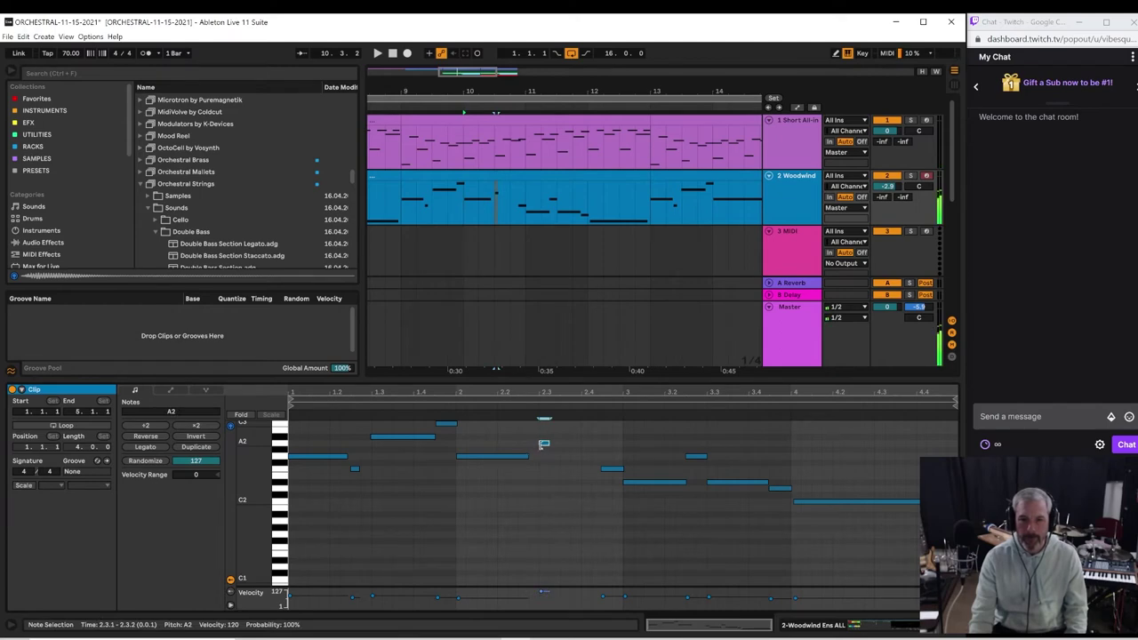
left_click(547, 434)
key("Right")
key("Down")
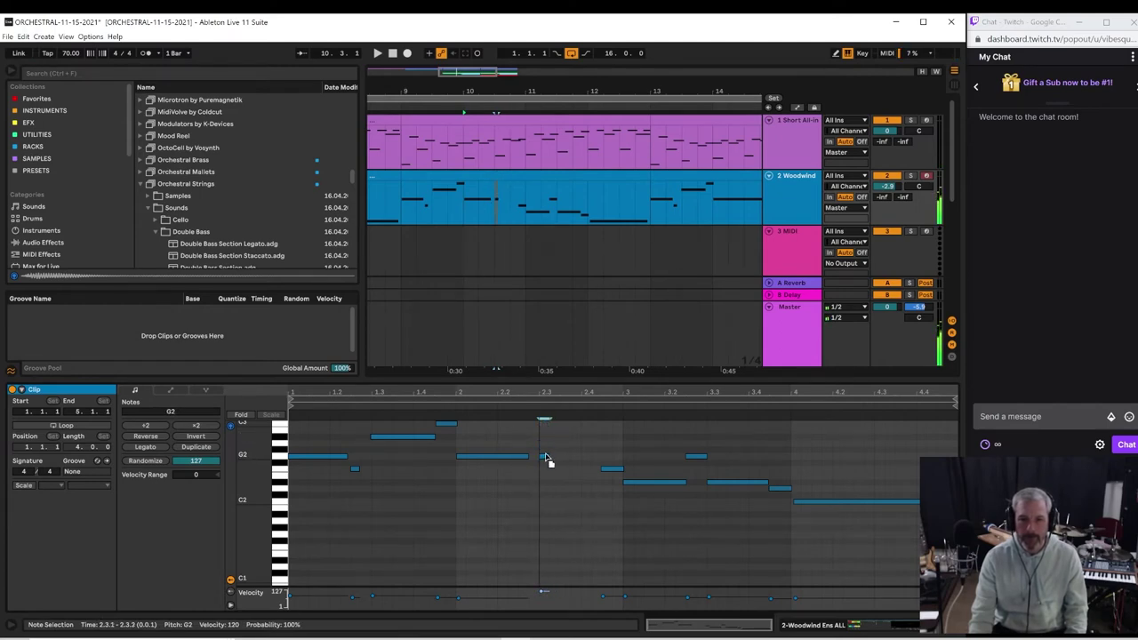
key("space")
left_click_drag(548, 452, 570, 452)
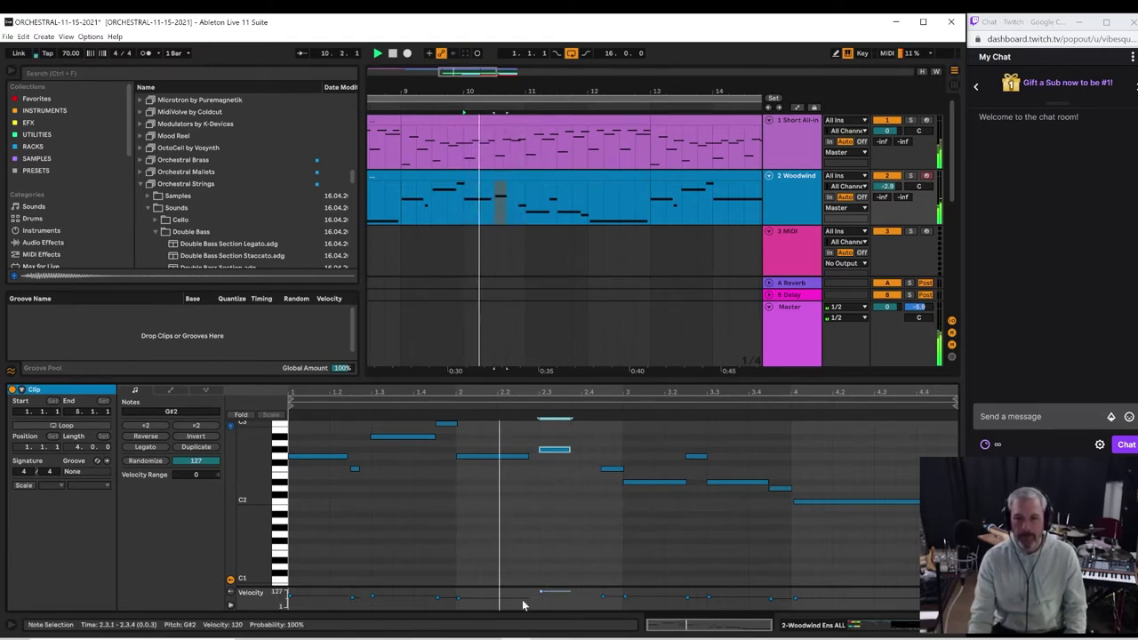
left_click_drag(537, 597, 538, 604)
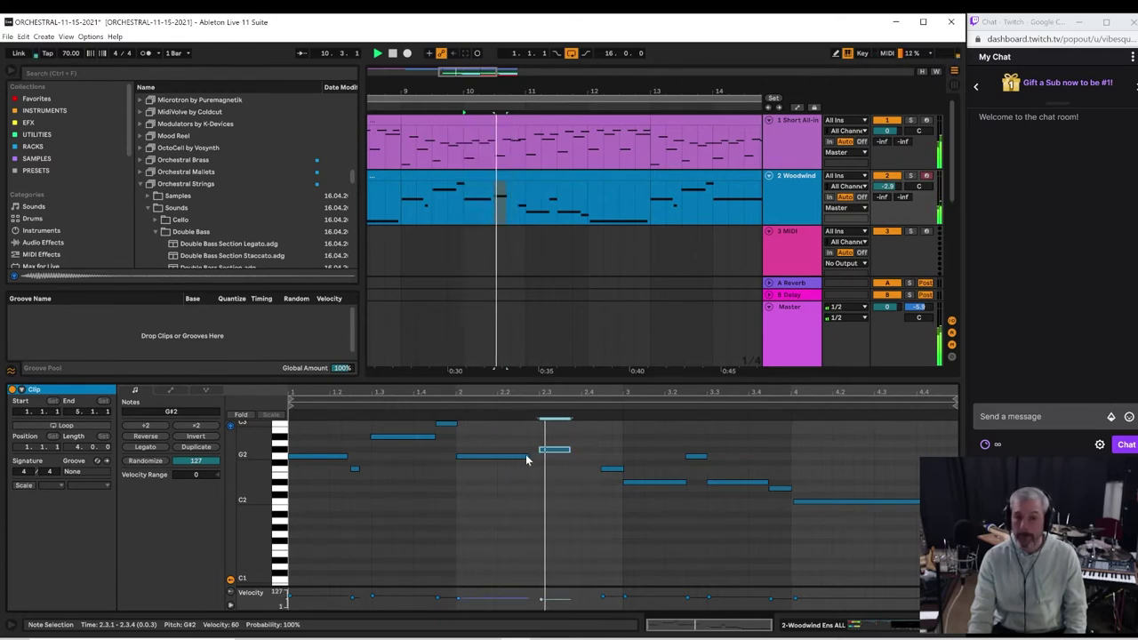
left_click_drag(526, 458, 602, 451)
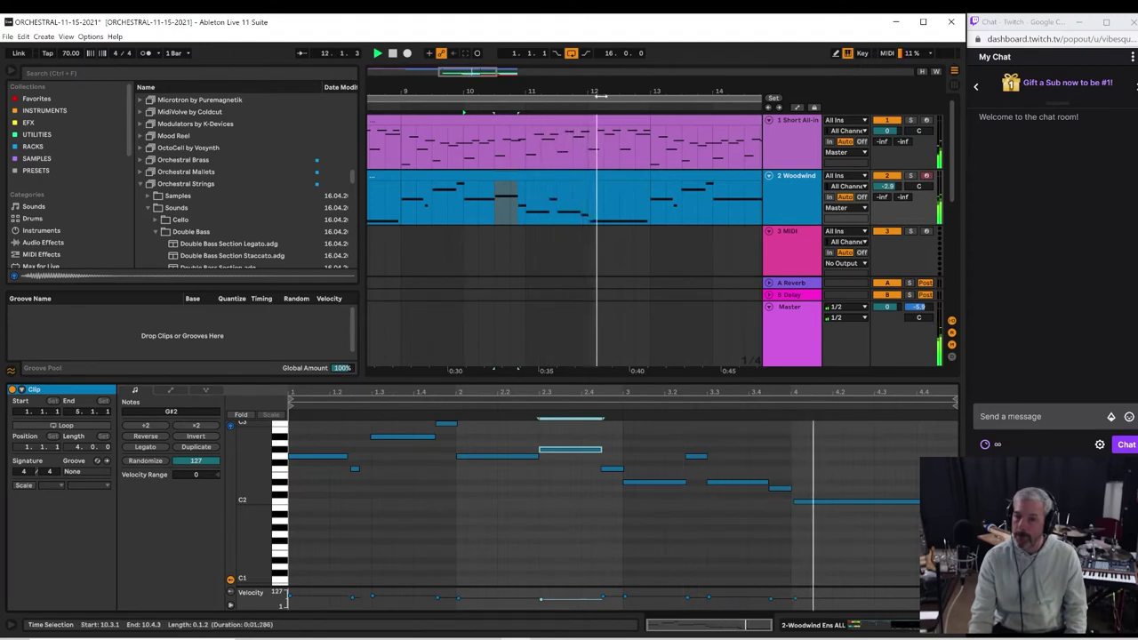
Step: Play the whole arrangement from bar 9 to check the edited woodwind phrase and reduce the note editor's height
left_click_drag(567, 91, 567, 36)
key("space")
key("space")
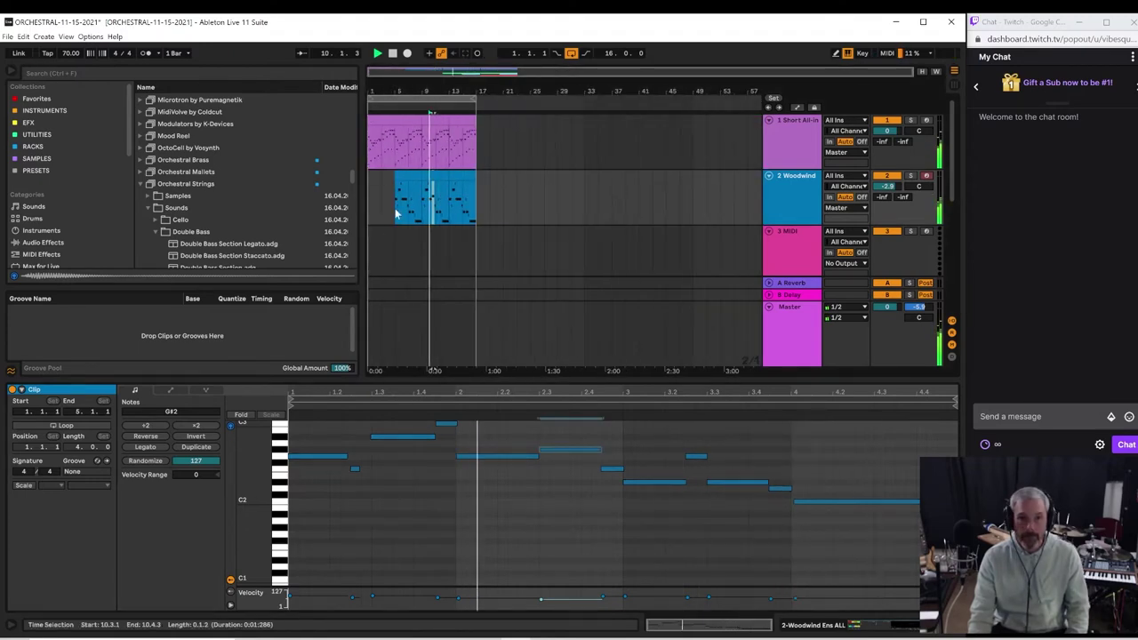
left_click(420, 210)
key("space")
key("space")
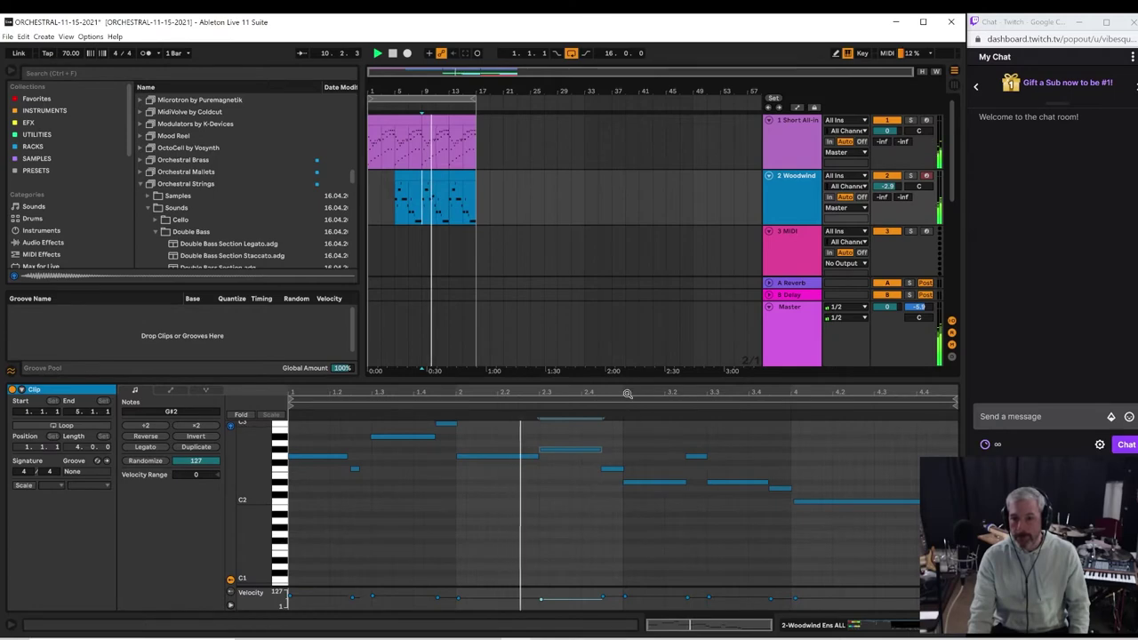
left_click_drag(624, 379, 638, 496)
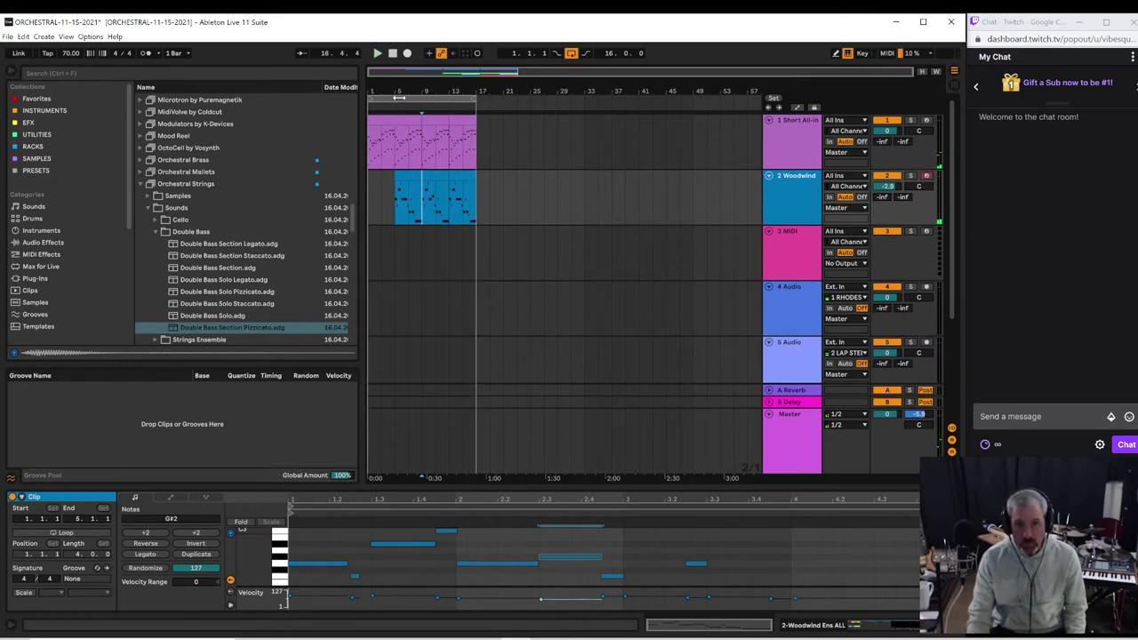
Step: Move the 16-bar loop to start at bar 17 and play from there
left_click_drag(399, 98, 488, 220)
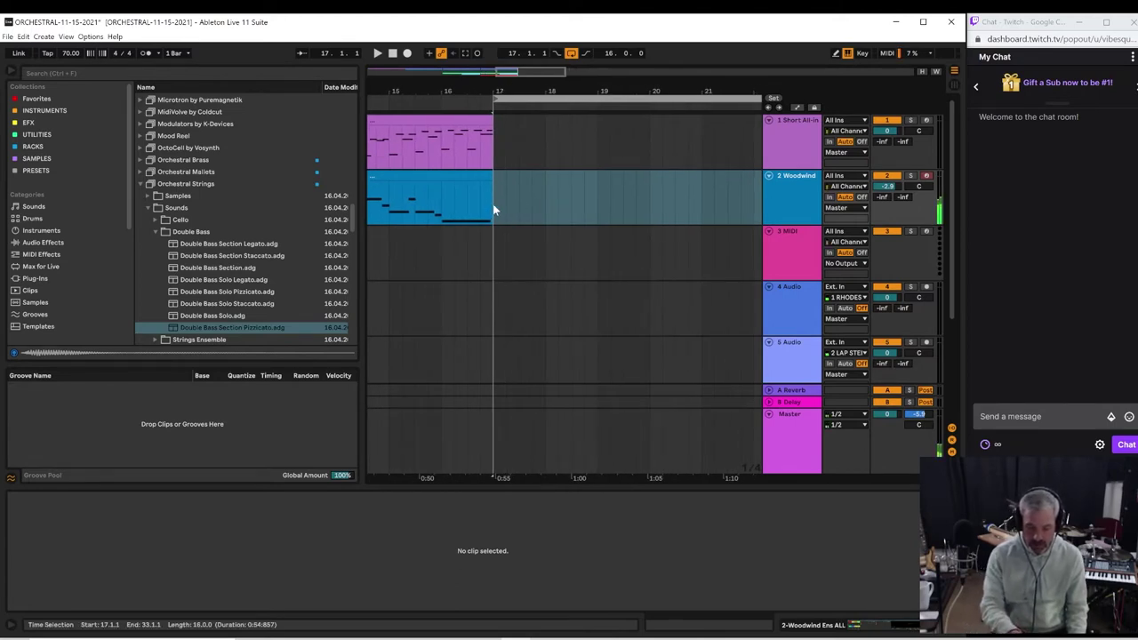
key("space")
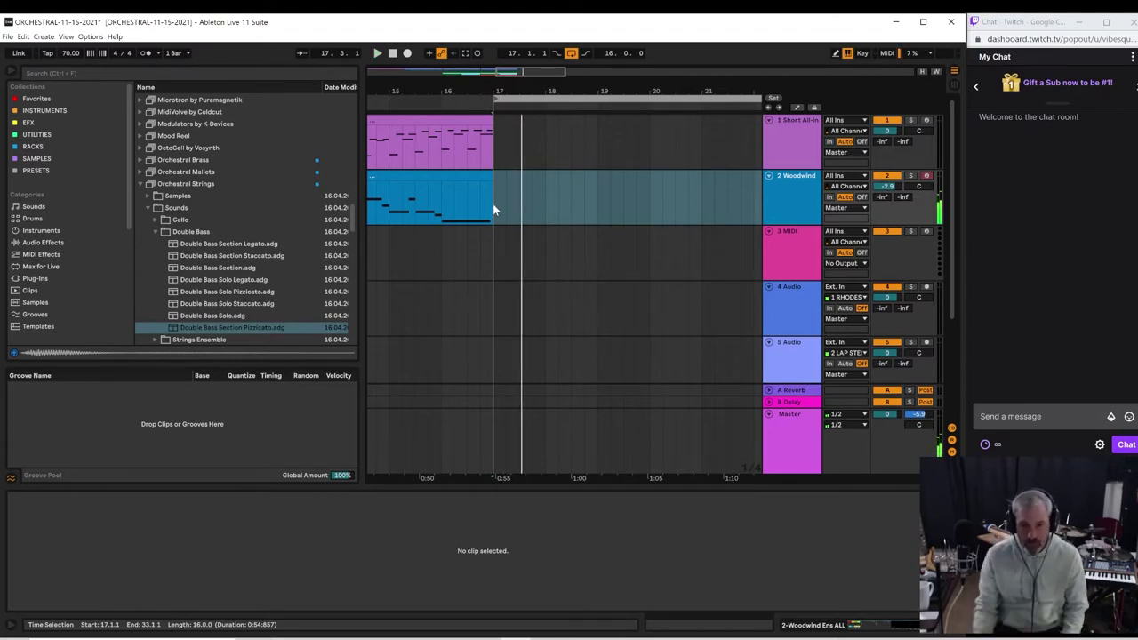
Step: In the woodwind clip ending at bar 17, enlarge the note editor and shorten the closing C2 note to about two beats
left_click(446, 197)
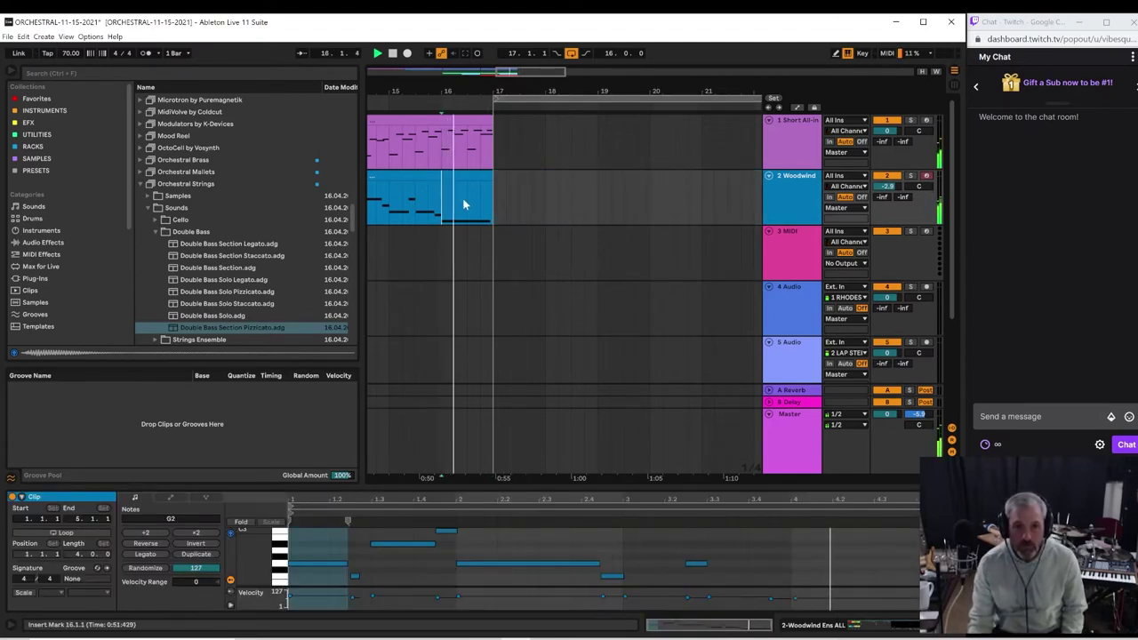
left_click(479, 178)
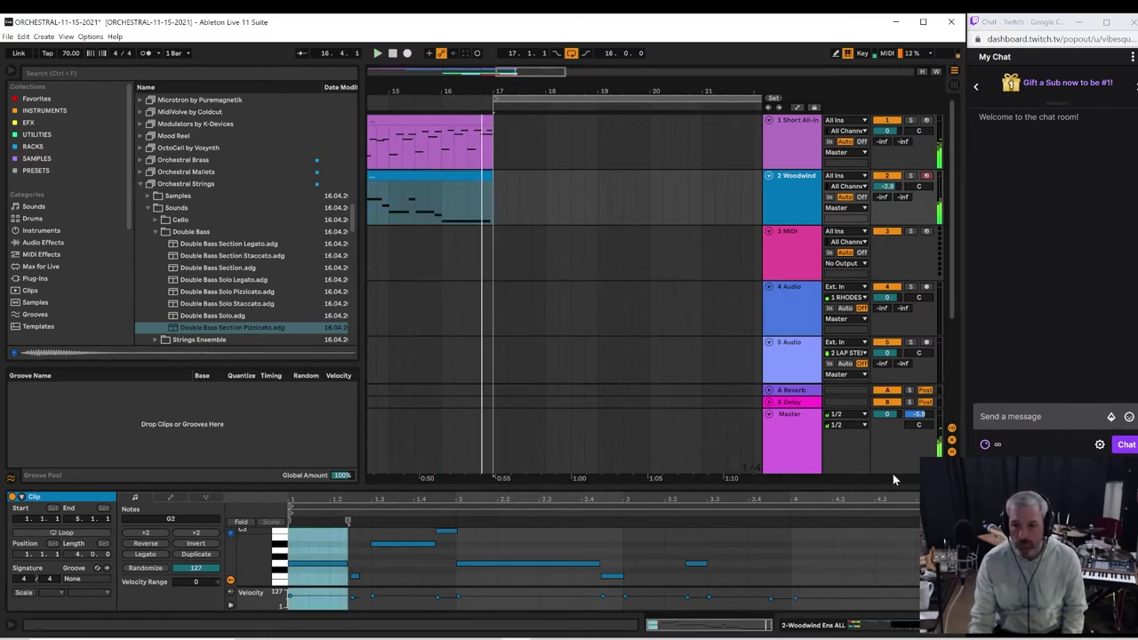
left_click_drag(892, 485, 897, 304)
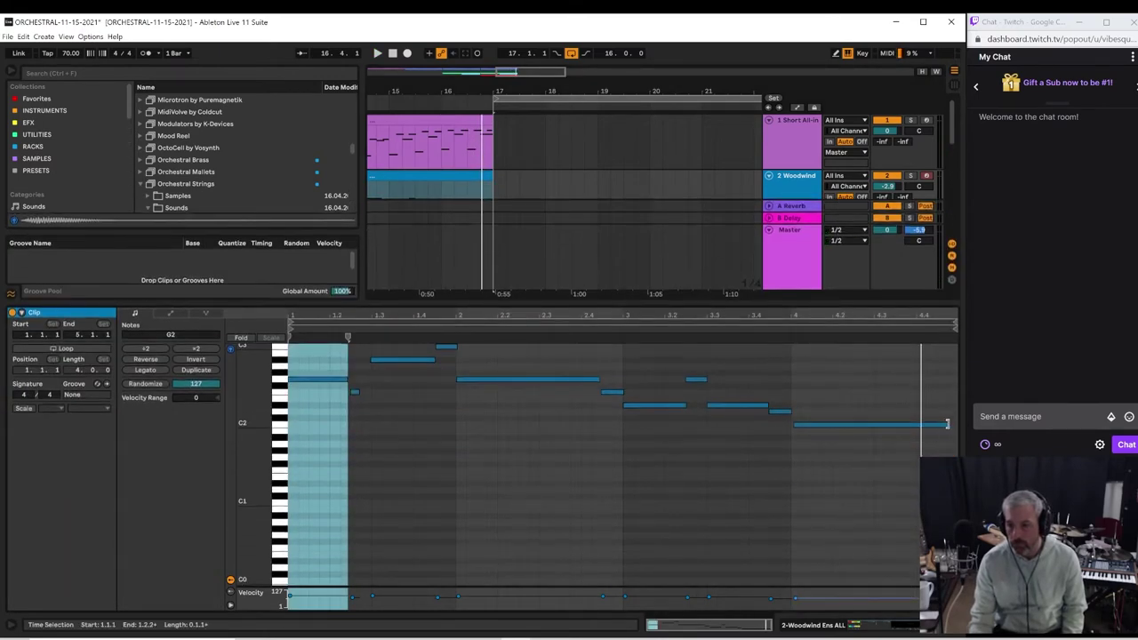
left_click_drag(947, 424, 871, 428)
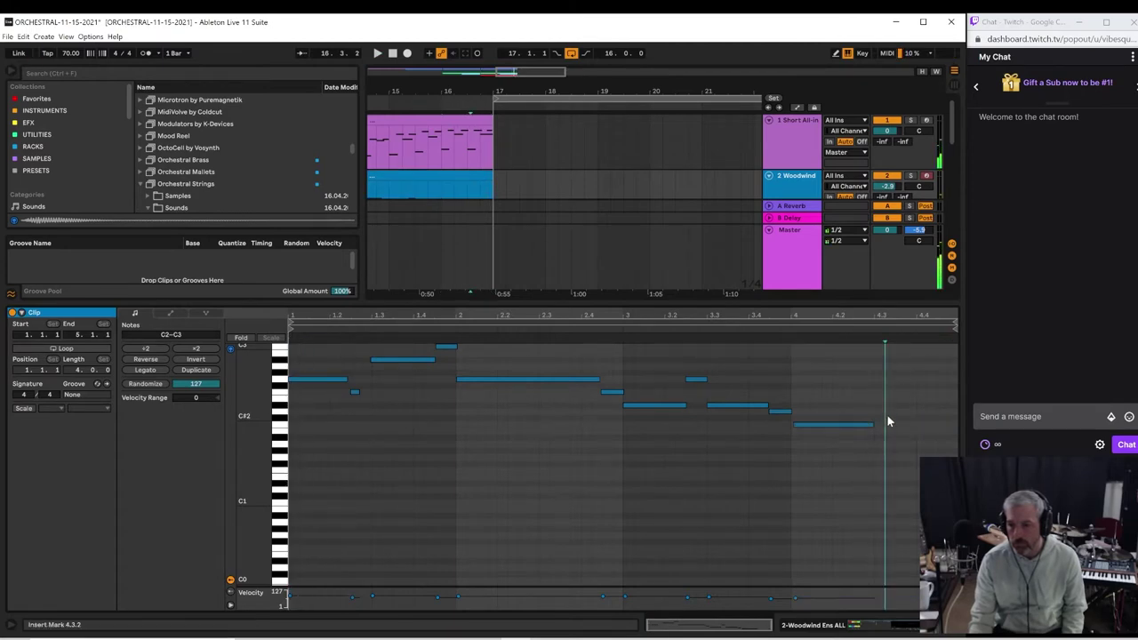
Step: Add a short D2 note at beat 4.4 of the woodwind clip and play the ending
double_click(888, 406)
left_click_drag(886, 410, 916, 412)
key("space")
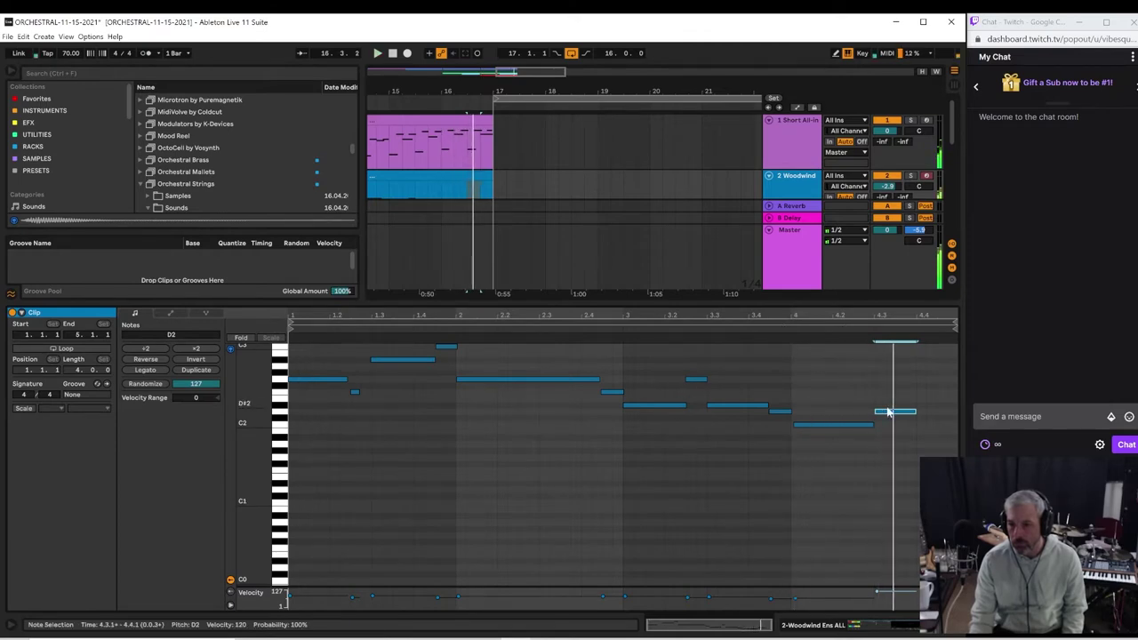
left_click_drag(885, 415, 927, 418)
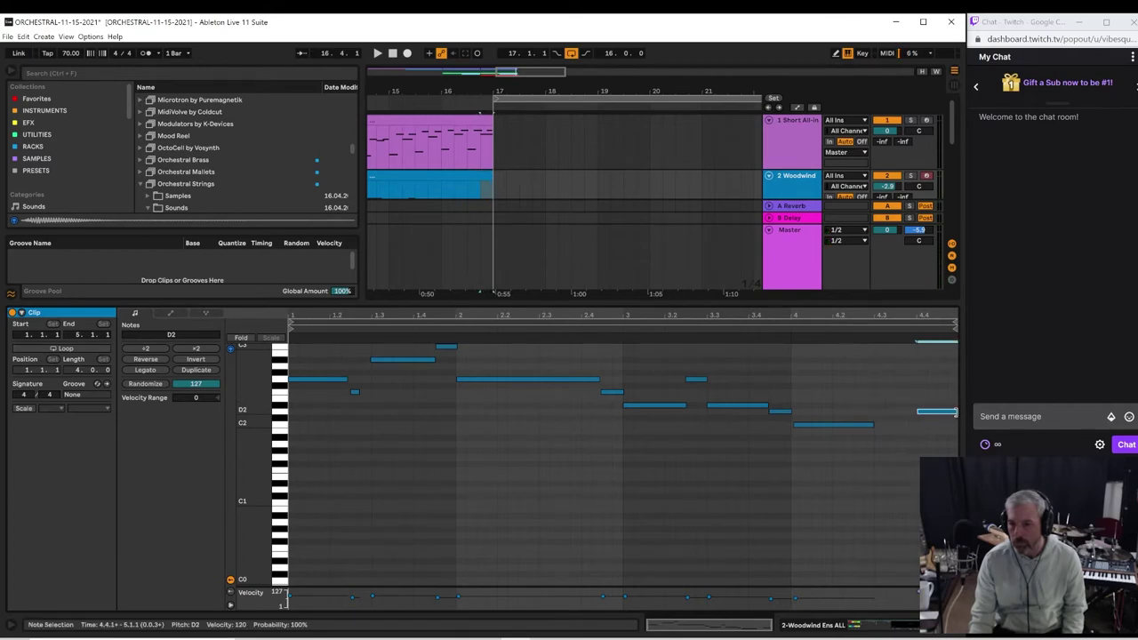
key("space")
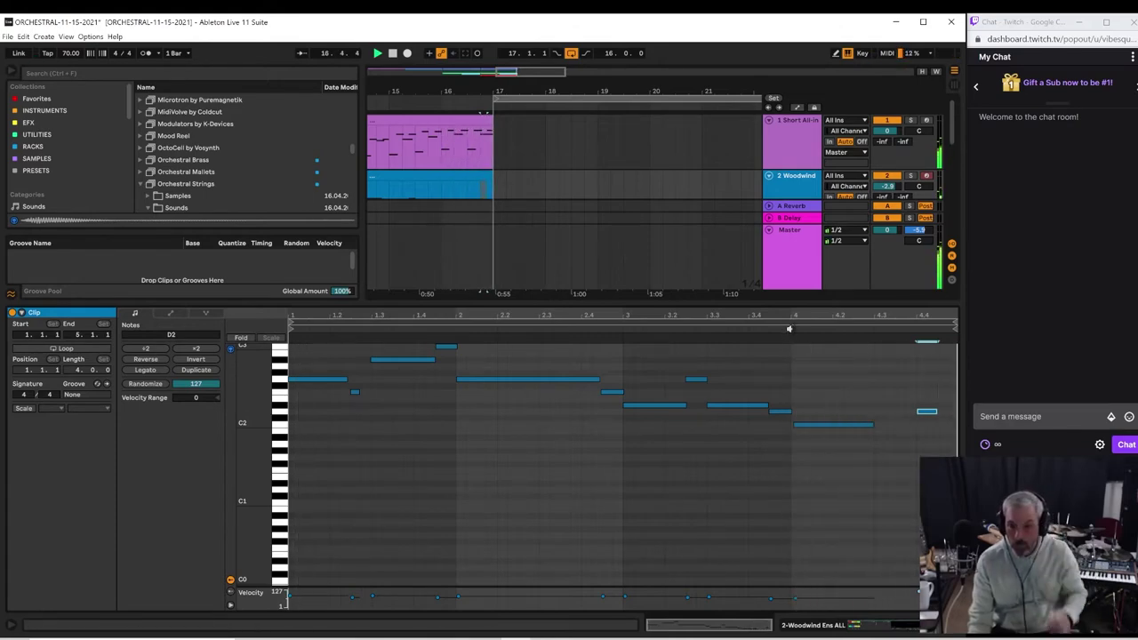
Step: Play the arrangement from bar 17, and place the insert mark on the woodwind track at bar 13
left_click(499, 184)
key("space")
left_click(494, 181)
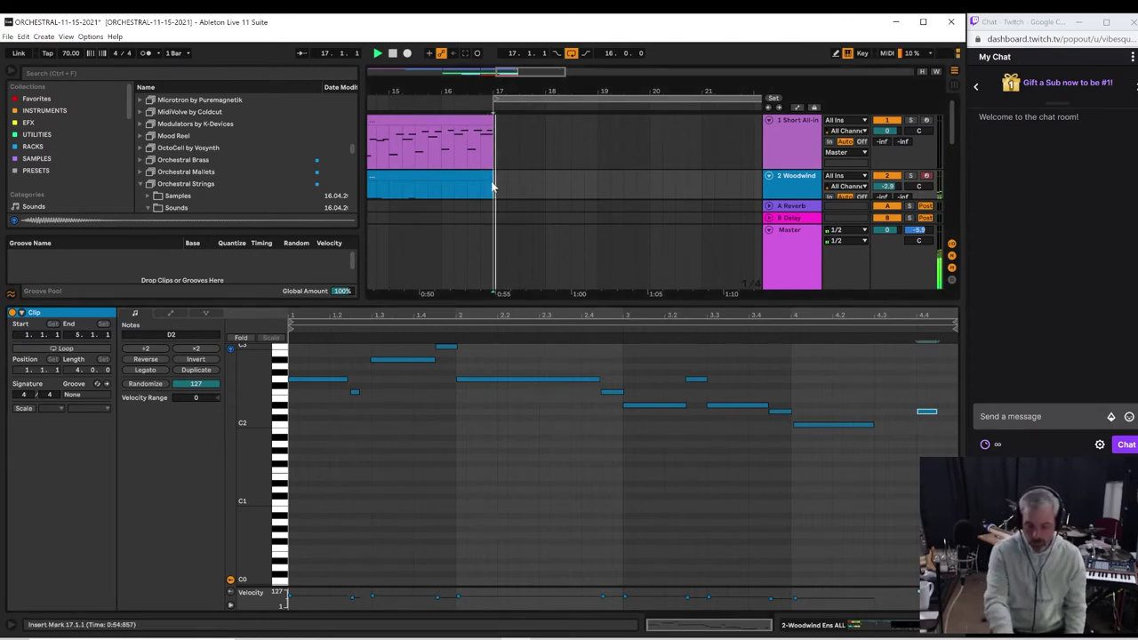
key("space")
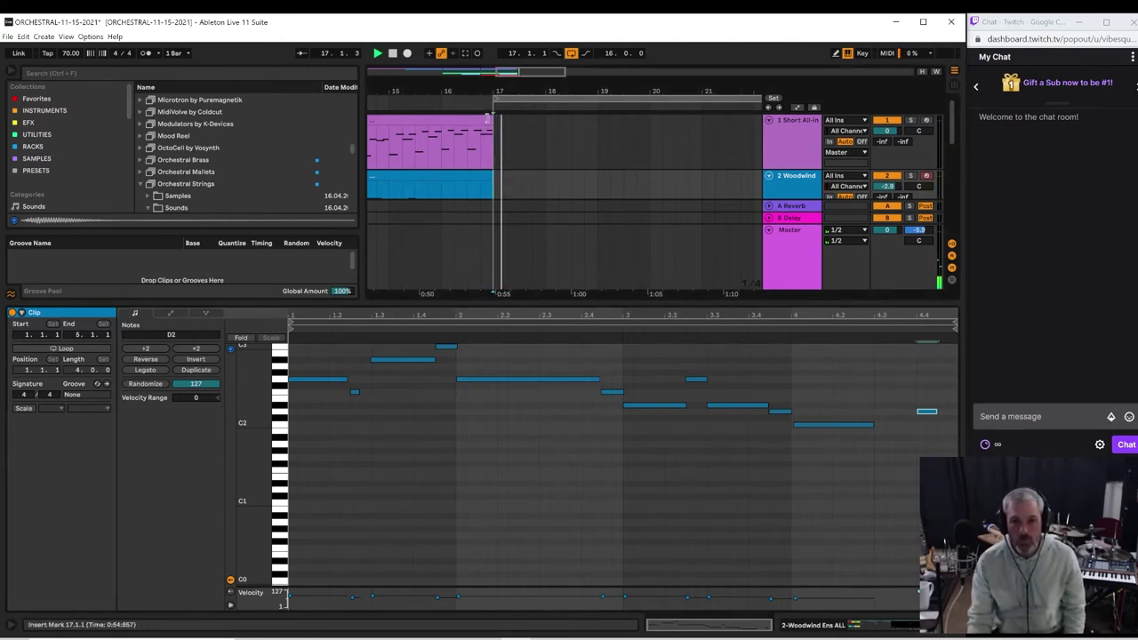
left_click_drag(495, 90, 491, 54)
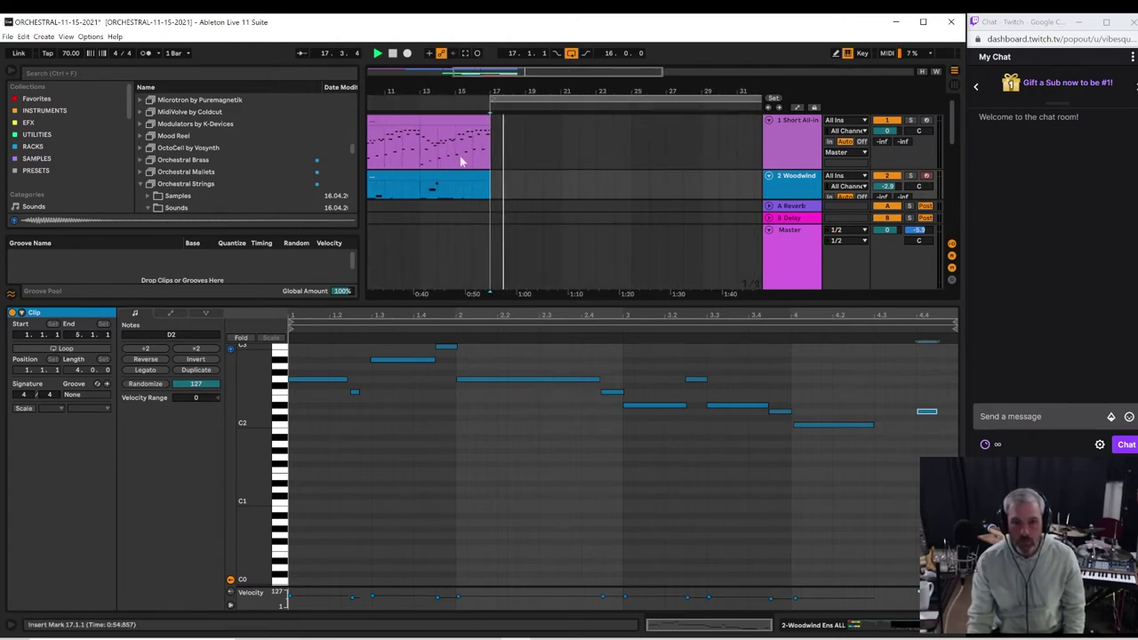
left_click(417, 181)
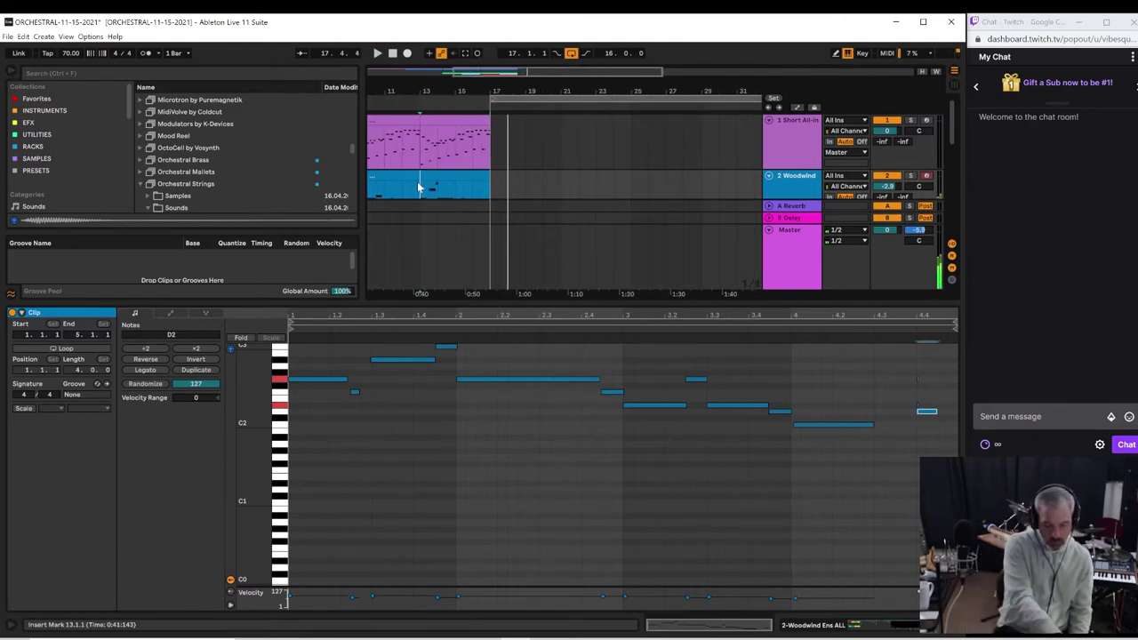
Step: Play back the transition out of the woodwind clip, restarting around bars 13, 15 and 17
key("space")
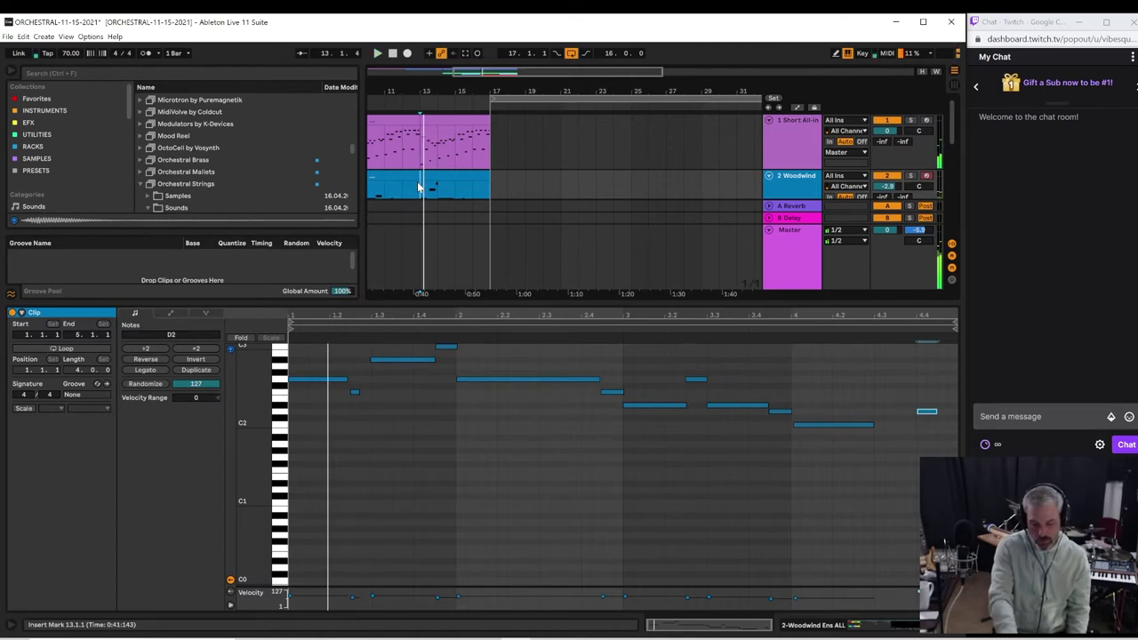
key("space")
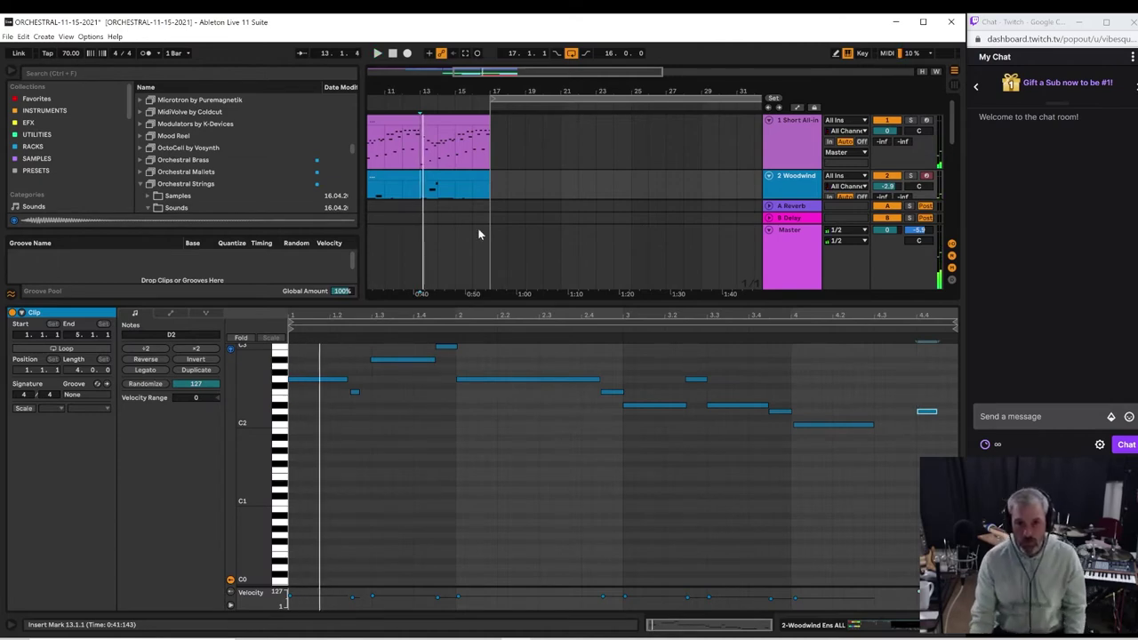
left_click(490, 191)
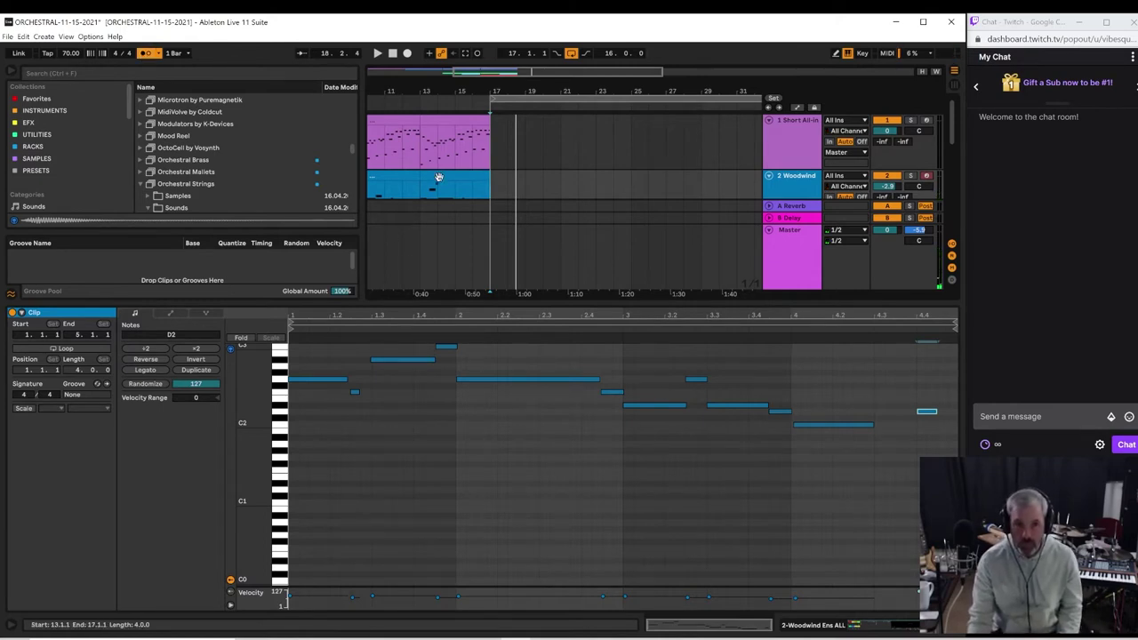
key("space")
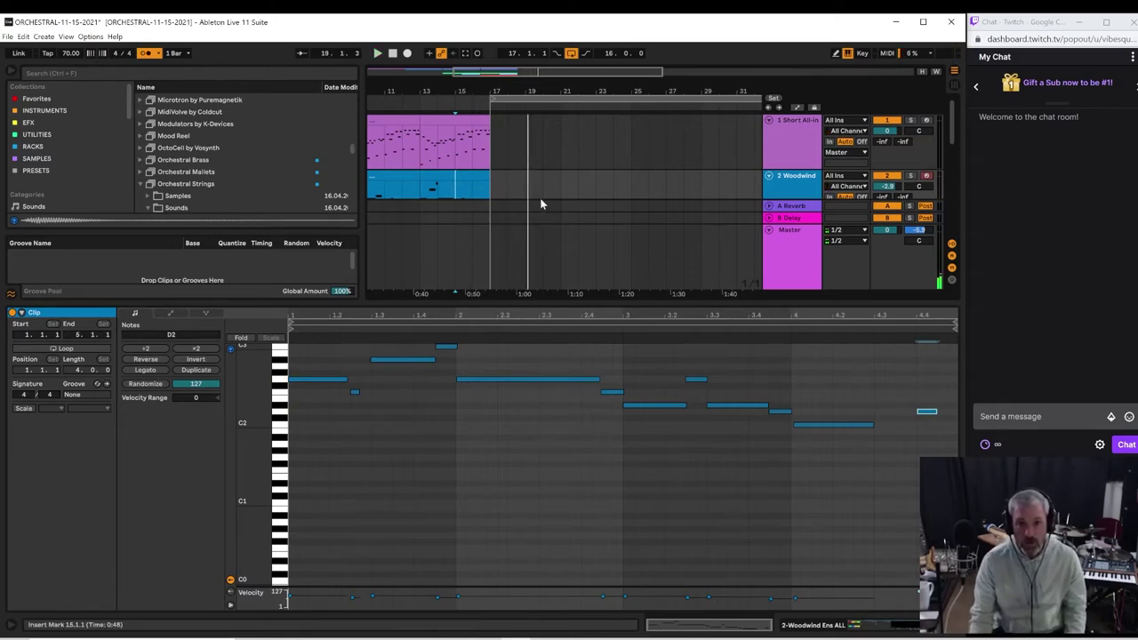
Step: From bar 17, capture the played woodwind chord phrase as a new two-bar clip and open its notes
left_click(493, 189)
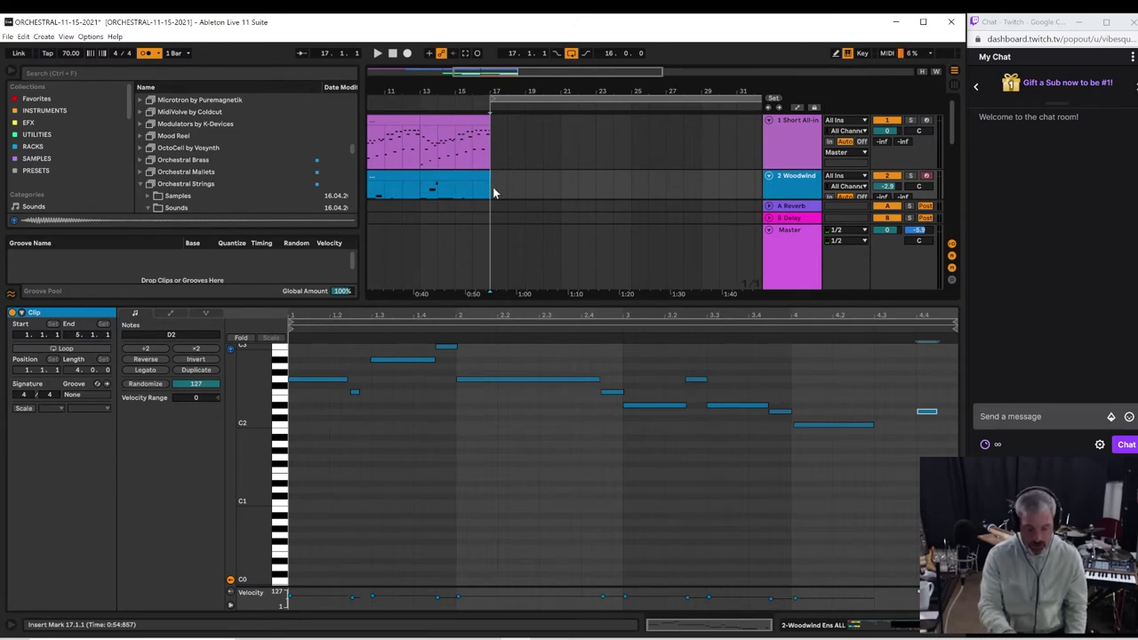
key("space")
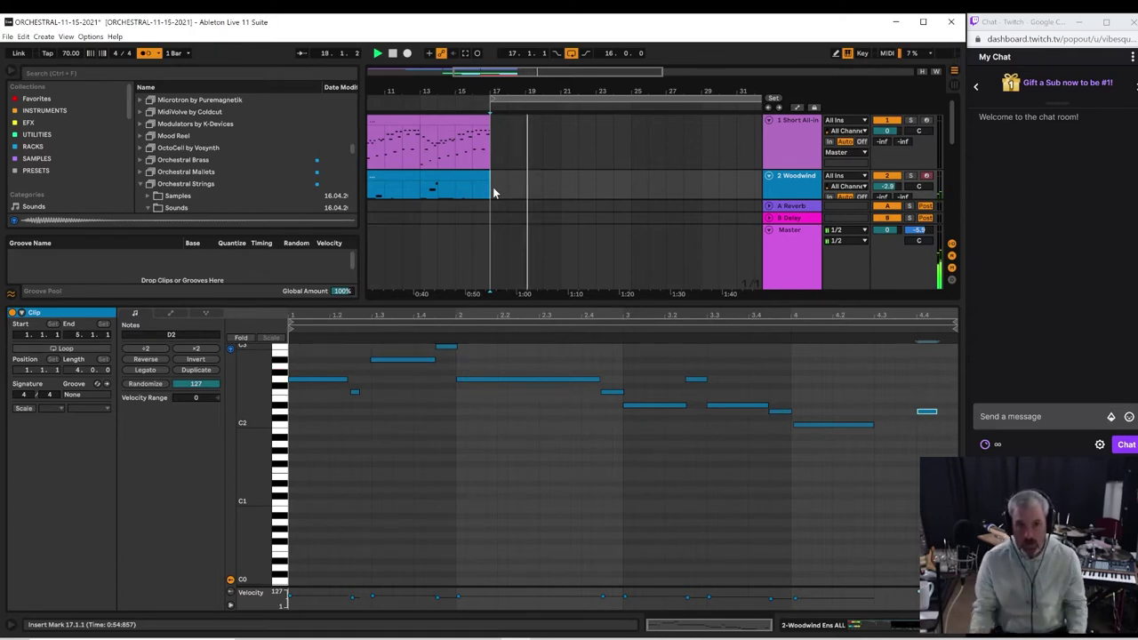
left_click(464, 53)
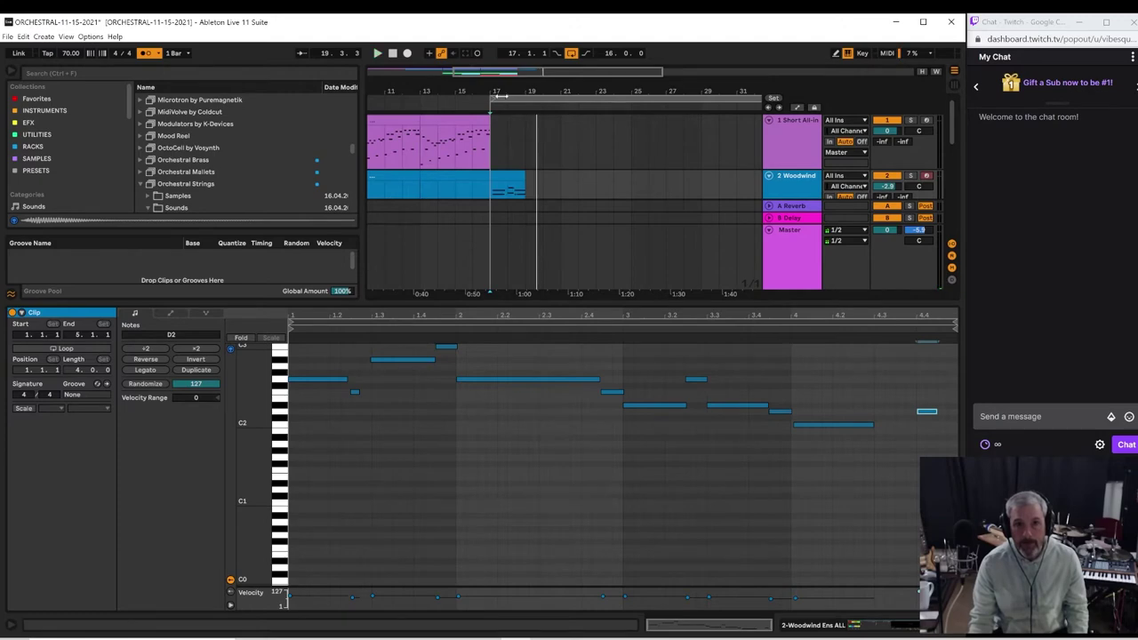
left_click(499, 179)
double_click(498, 179)
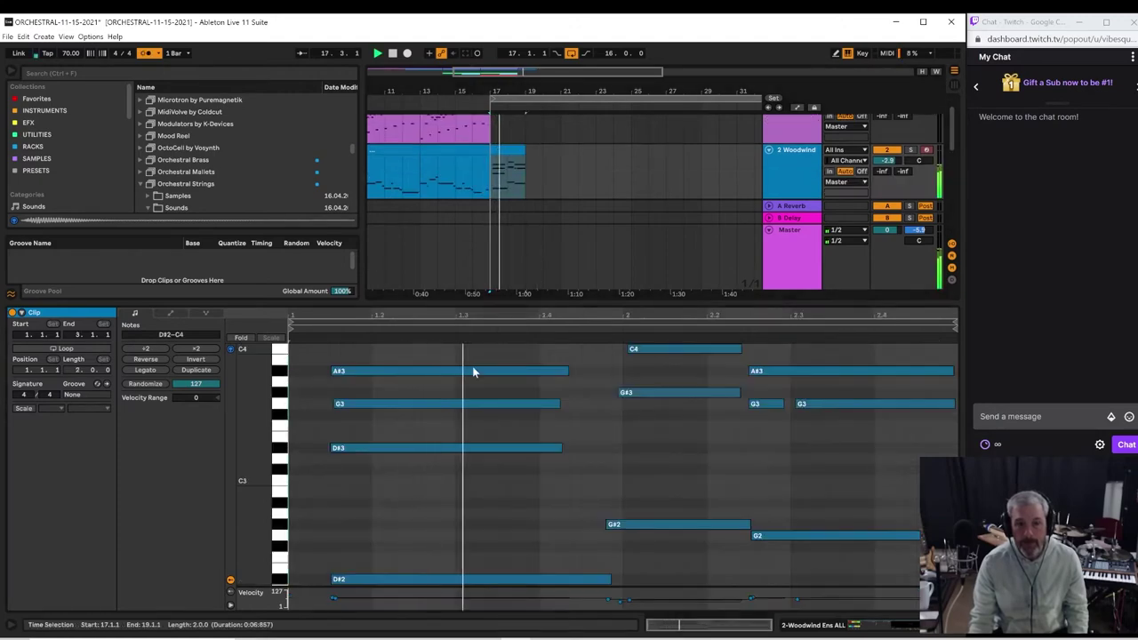
Step: Stop playback and quantize all notes in the new woodwind clip at bar 17
key("space")
left_click_drag(393, 356, 495, 605)
key("ctrl+a")
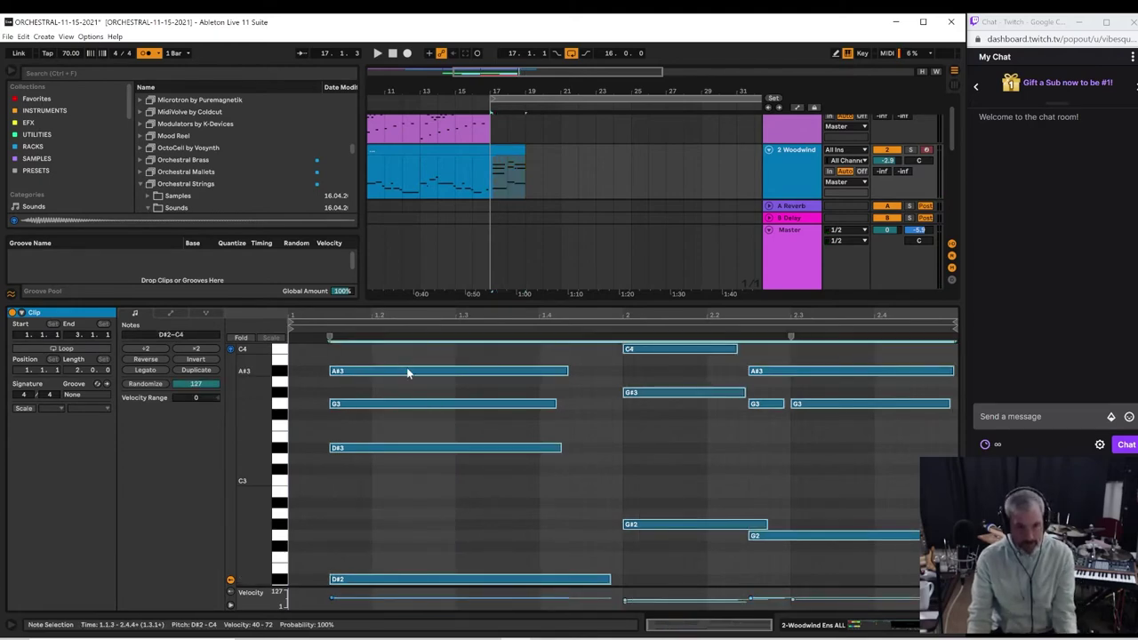
Step: Try shifting all notes half a beat earlier to the clip's start, and play the result
left_click_drag(402, 377, 363, 378)
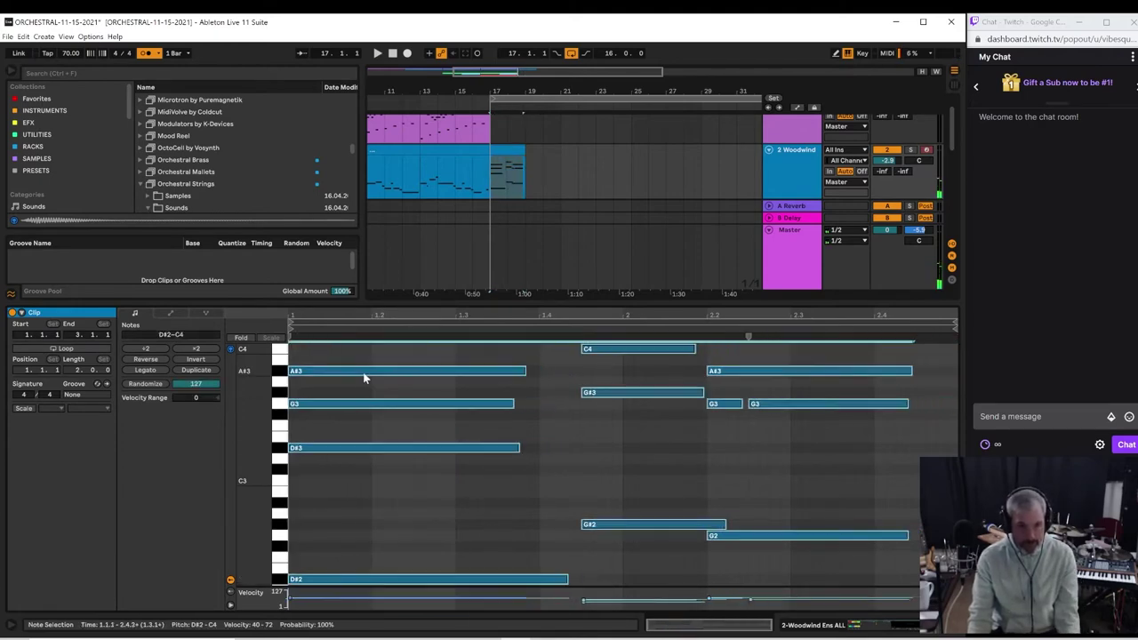
key("space")
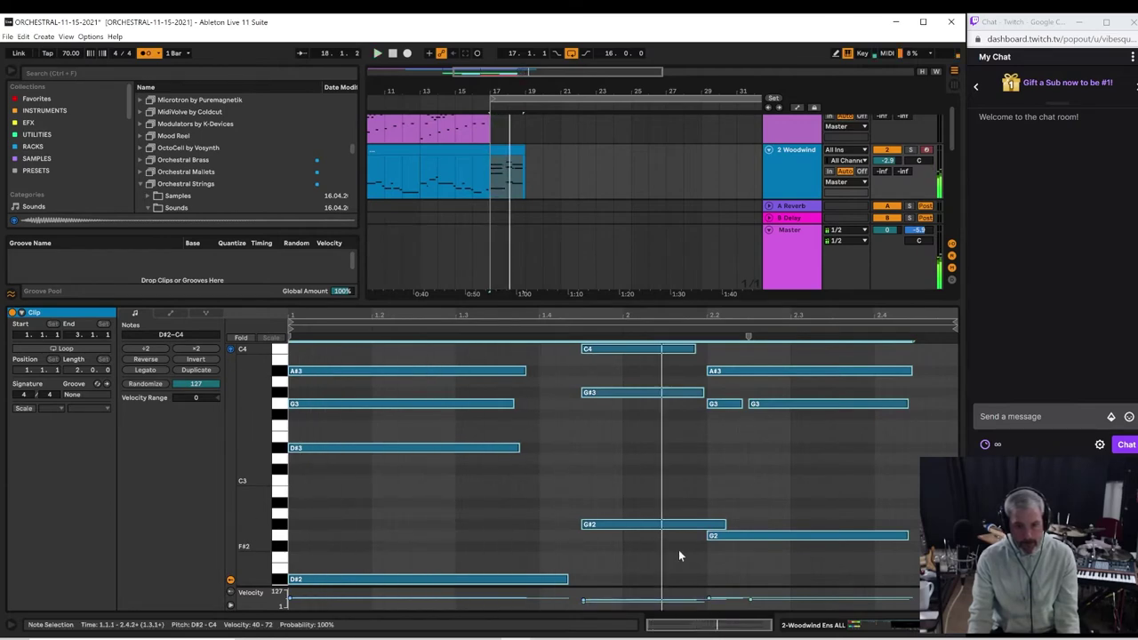
key("space")
key("Right")
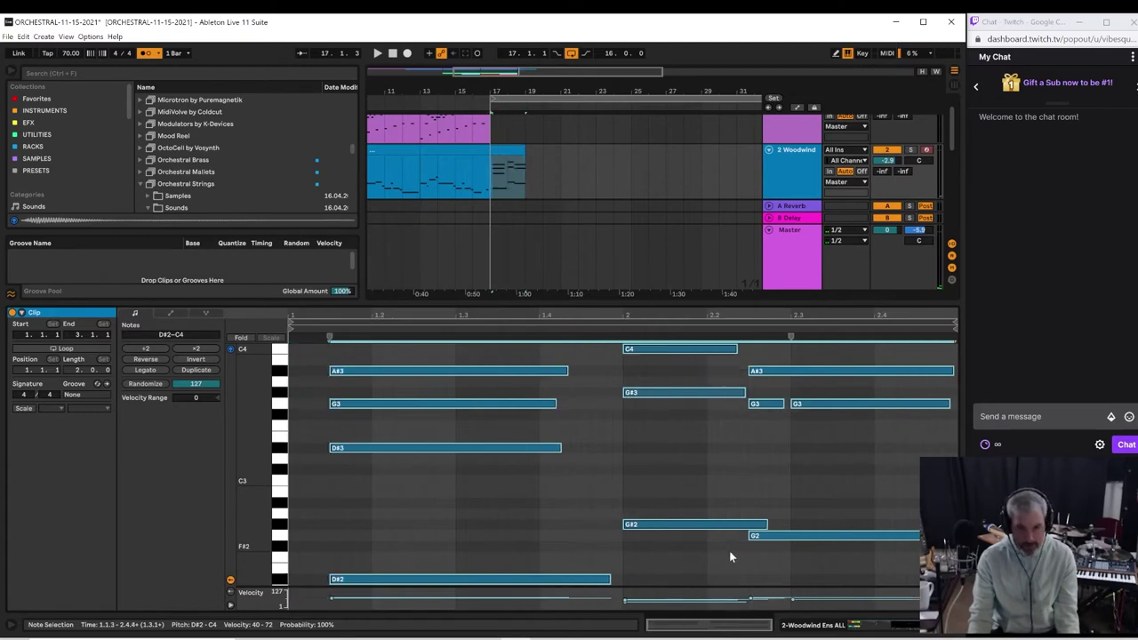
Step: Move only the four-note opening chord half a beat earlier to the clip's start and play it
left_click(528, 527)
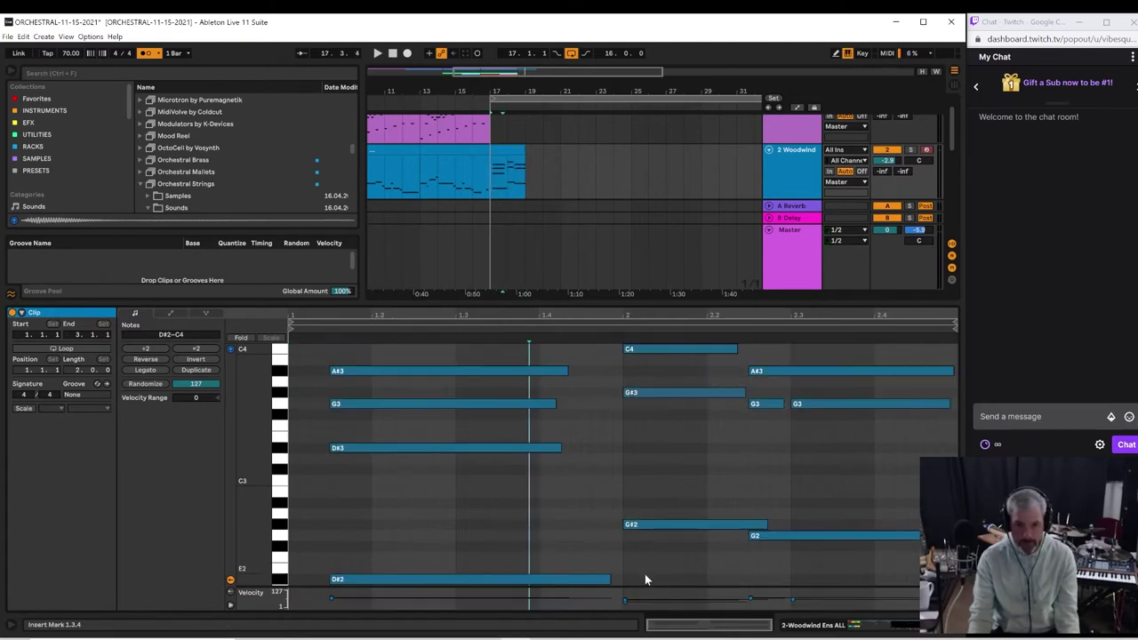
left_click_drag(347, 345, 352, 608)
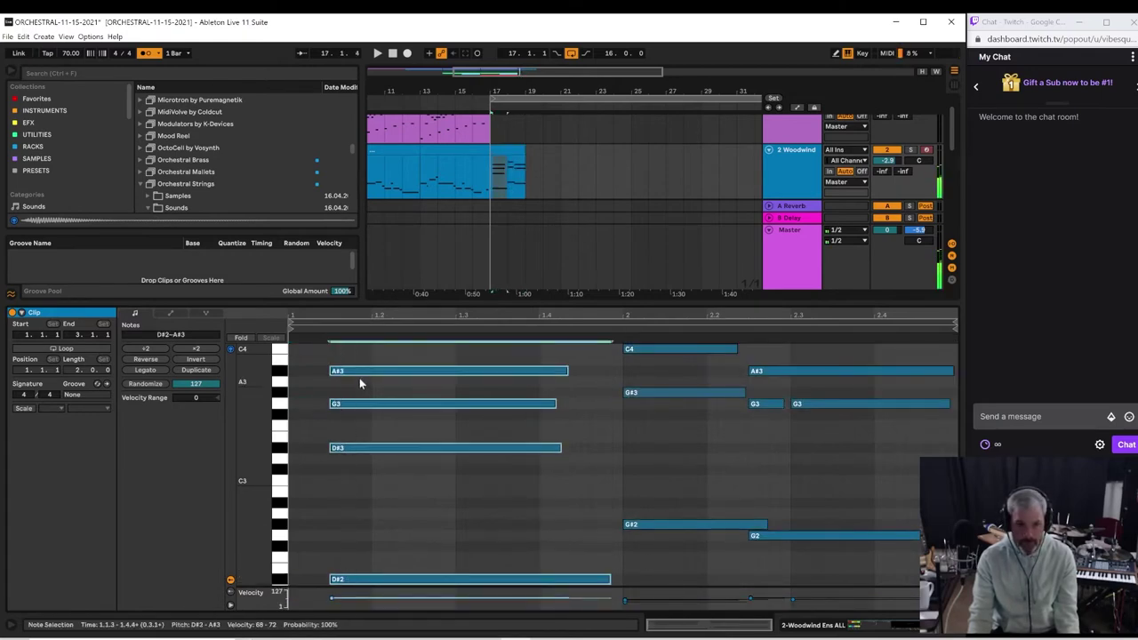
left_click_drag(359, 374, 320, 376)
key("space")
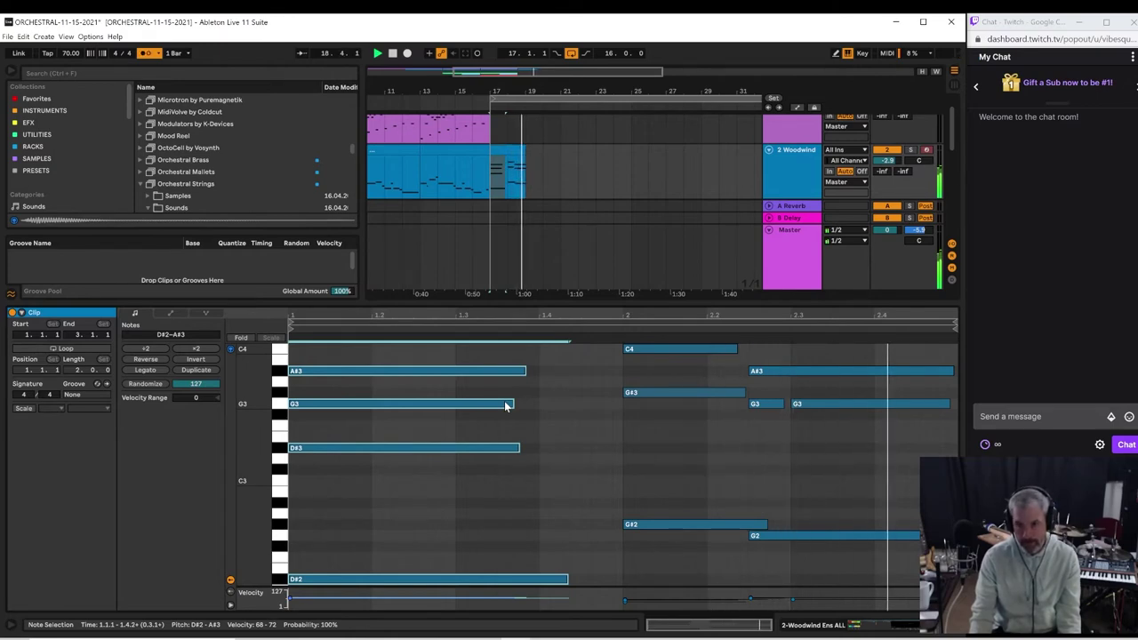
Step: Extend the woodwind clip to bar 21 and capture the newly played phrase into bars 19 to 21
left_click(522, 120)
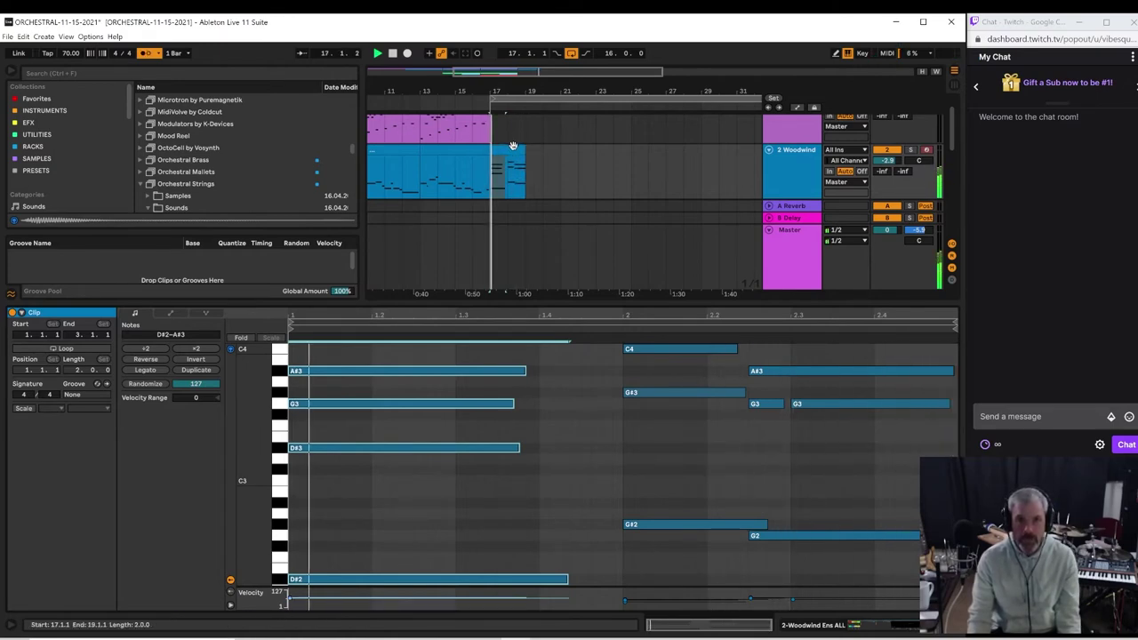
left_click_drag(525, 149, 558, 149)
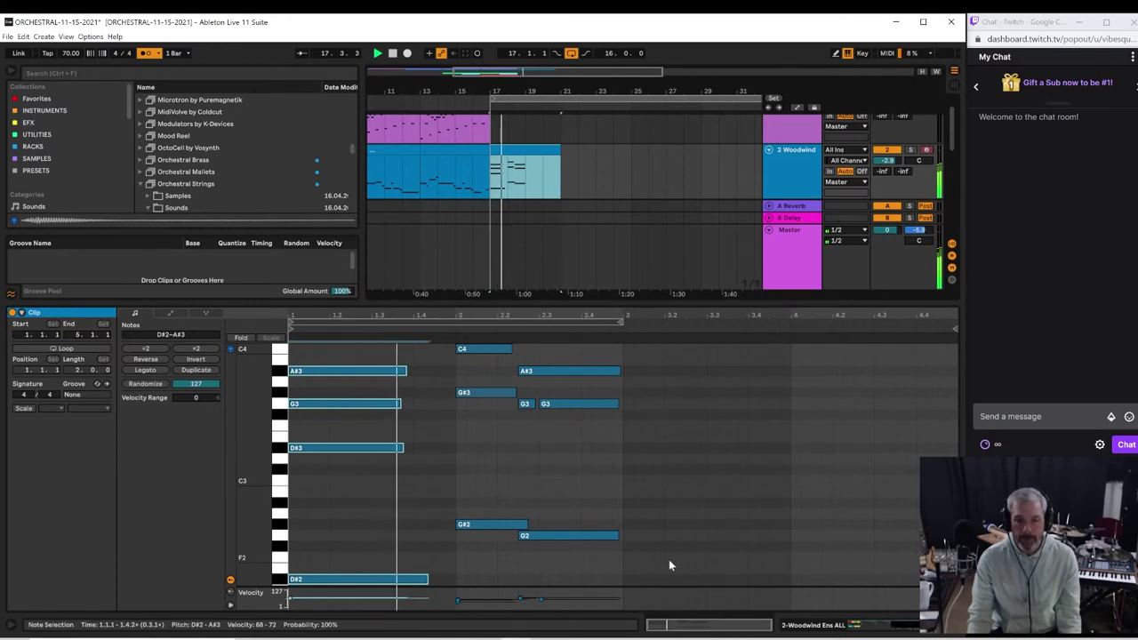
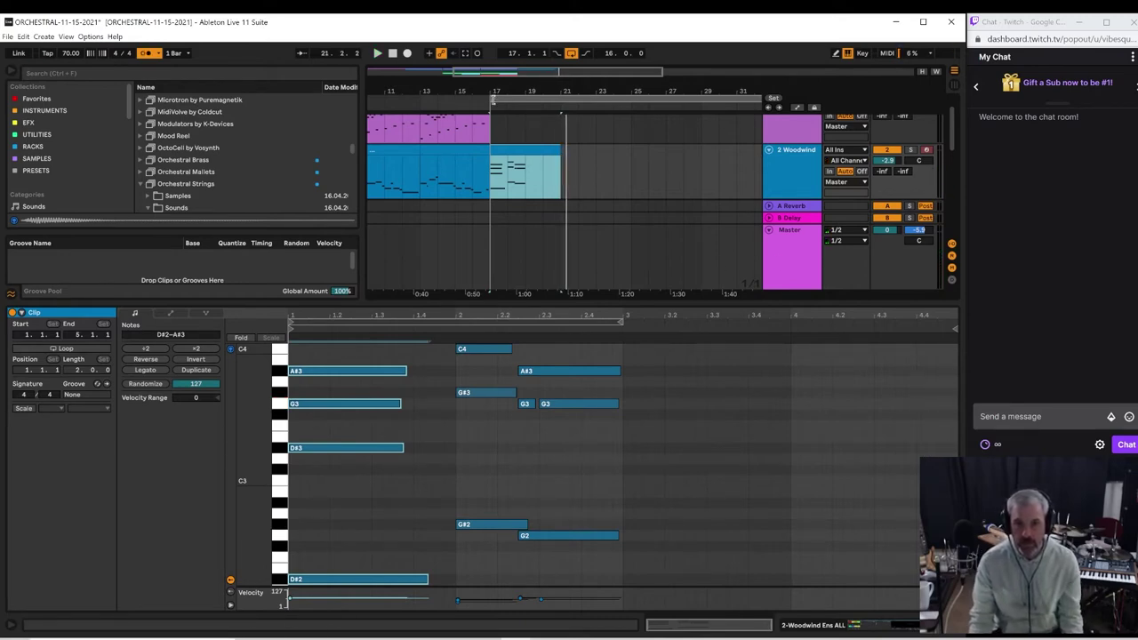
left_click(465, 56)
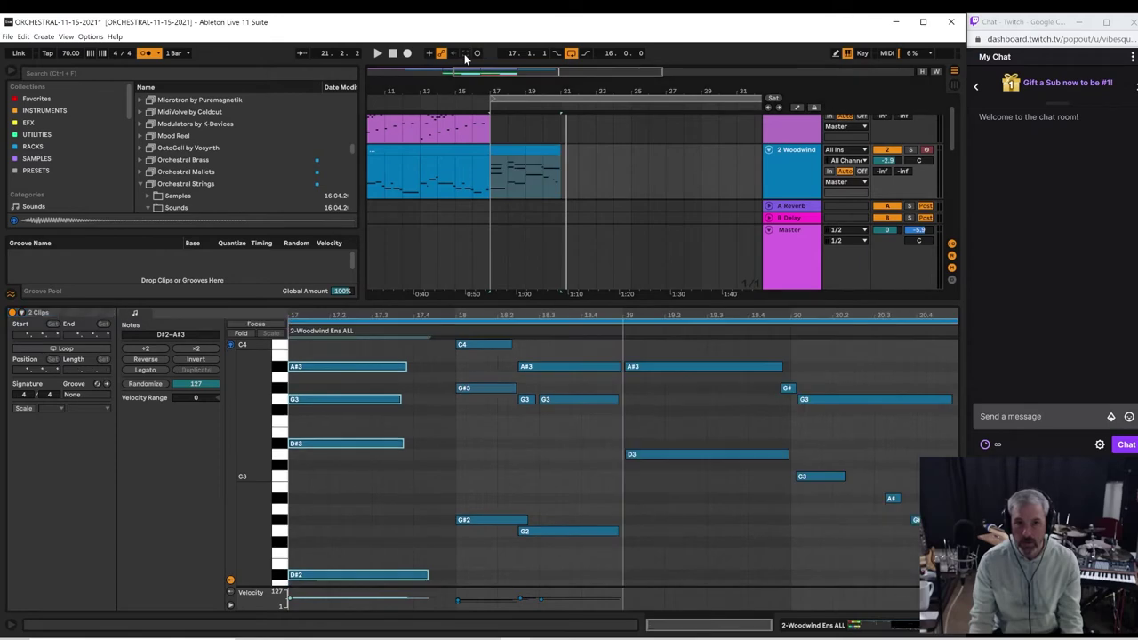
Step: Play the captured phrase and delete the low C3, A#2 and G#2 notes in bar 20
key("space")
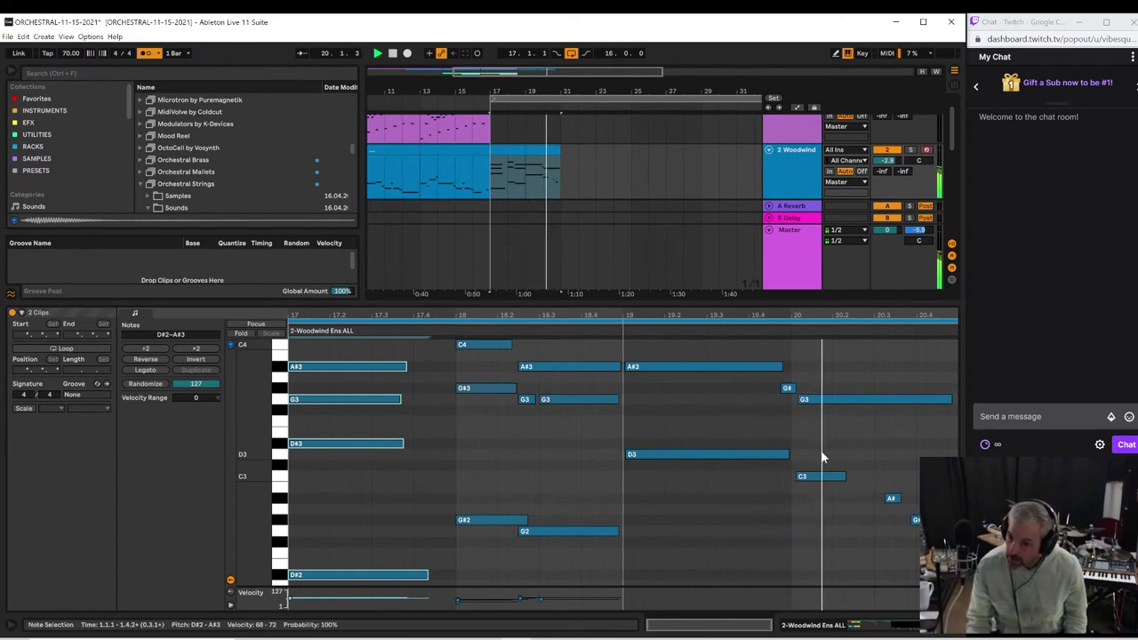
left_click_drag(809, 454, 922, 518)
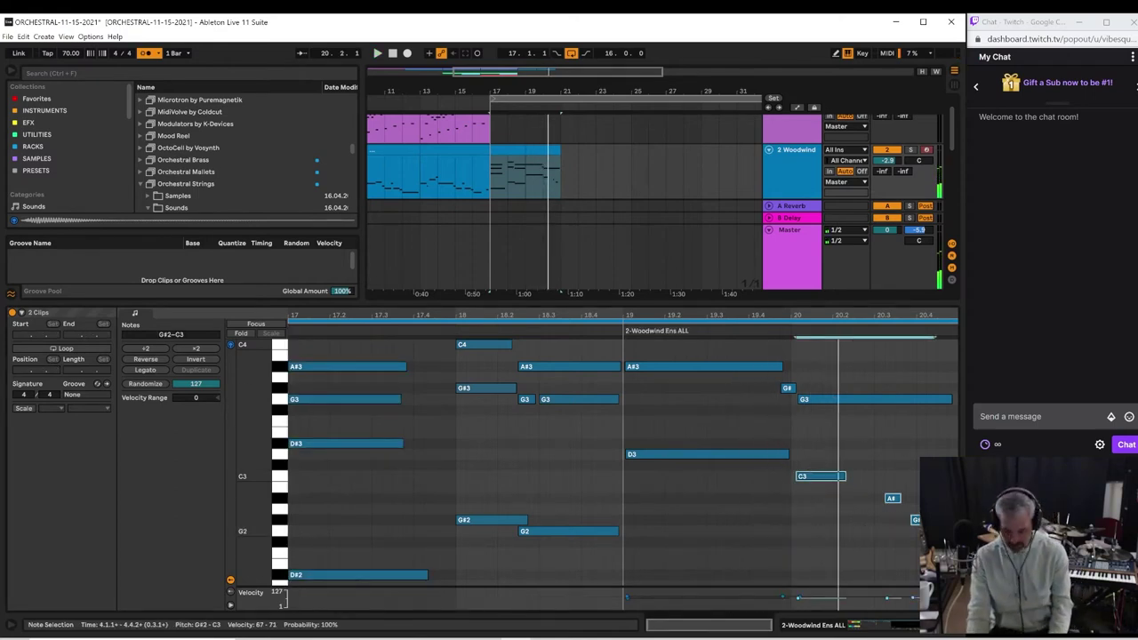
key("Delete")
left_click(756, 331)
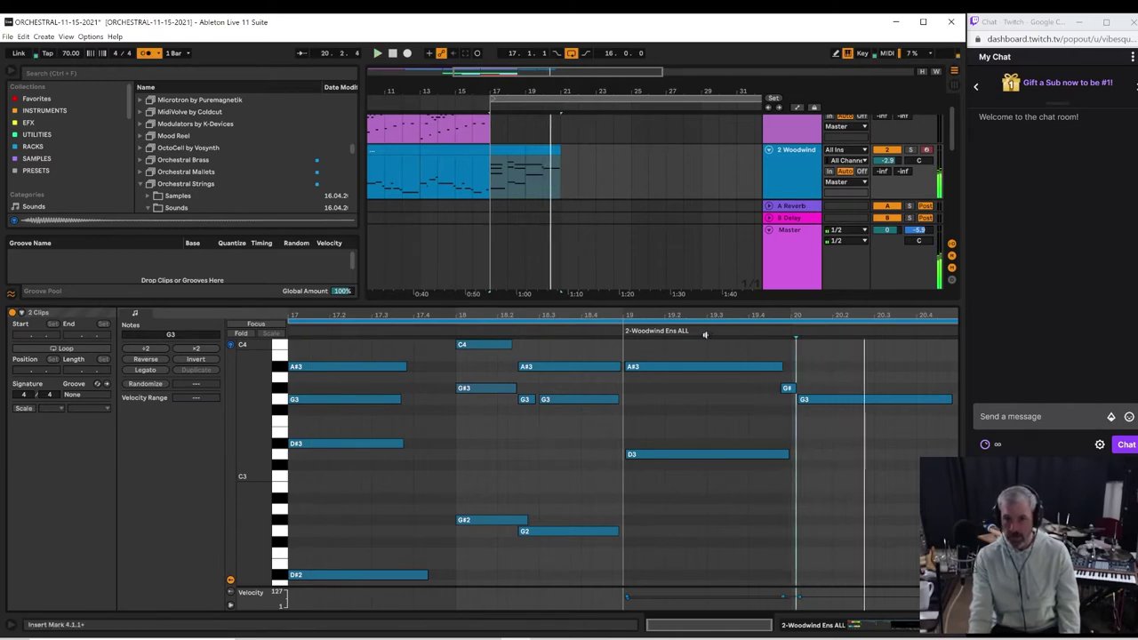
Step: Switch from the woodwind track to the Short All-in-one string track for playing
left_click(779, 153)
scroll(775, 167, "down", 1)
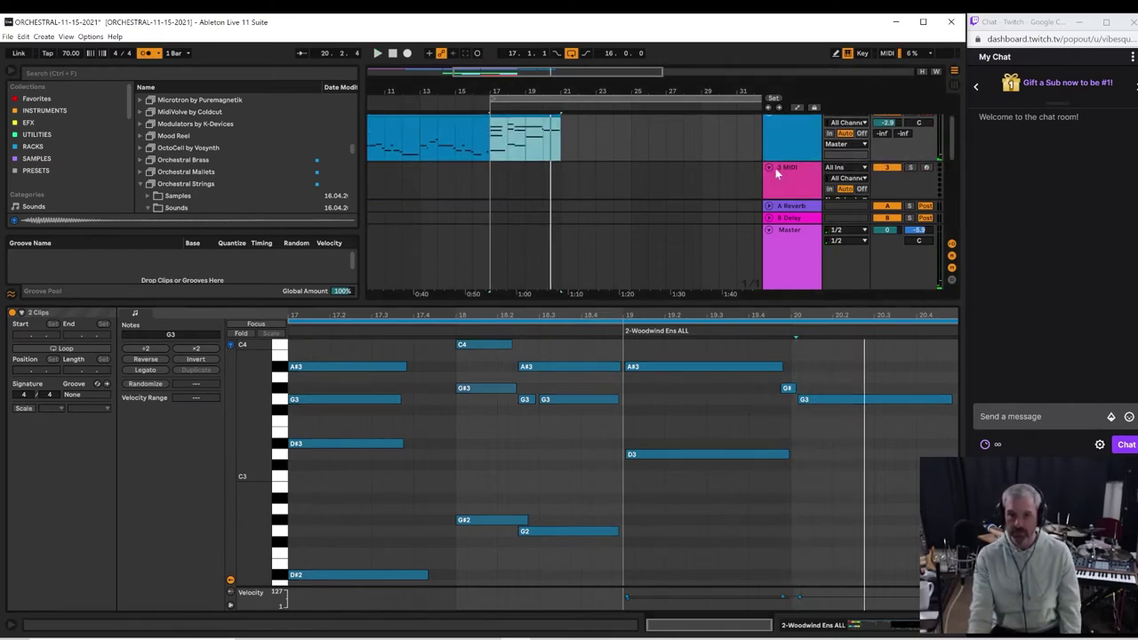
scroll(775, 168, "up", 2)
left_click(792, 157)
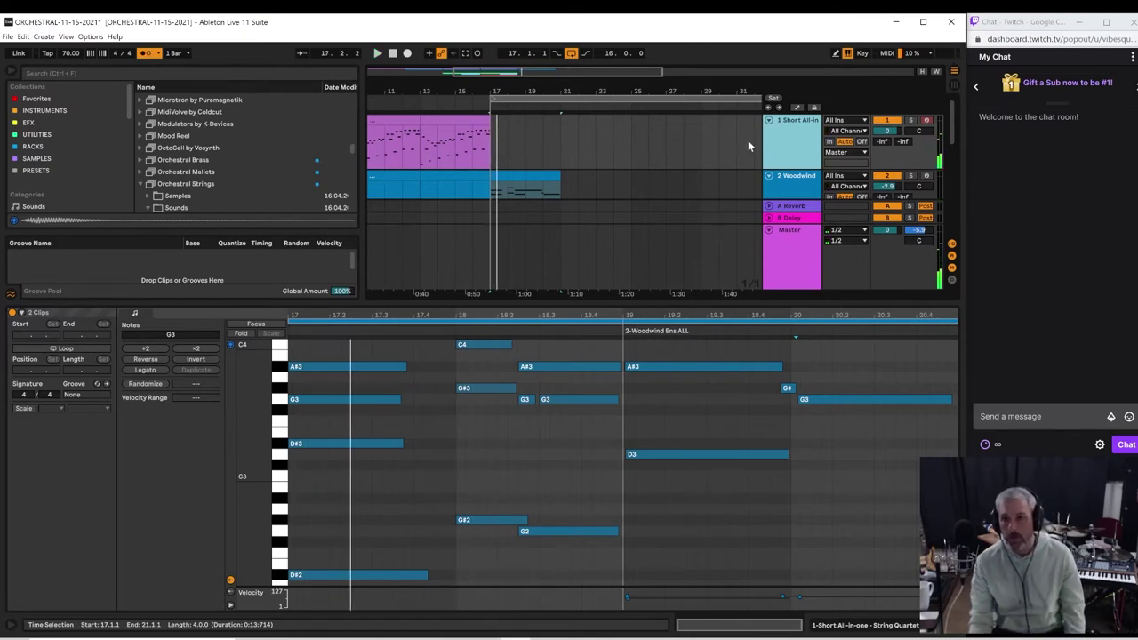
Step: Browse the Cello presets in Orchestral Strings and preview Cello Section Legato, Pizzicato and Staccato
scroll(175, 167, "down", 2)
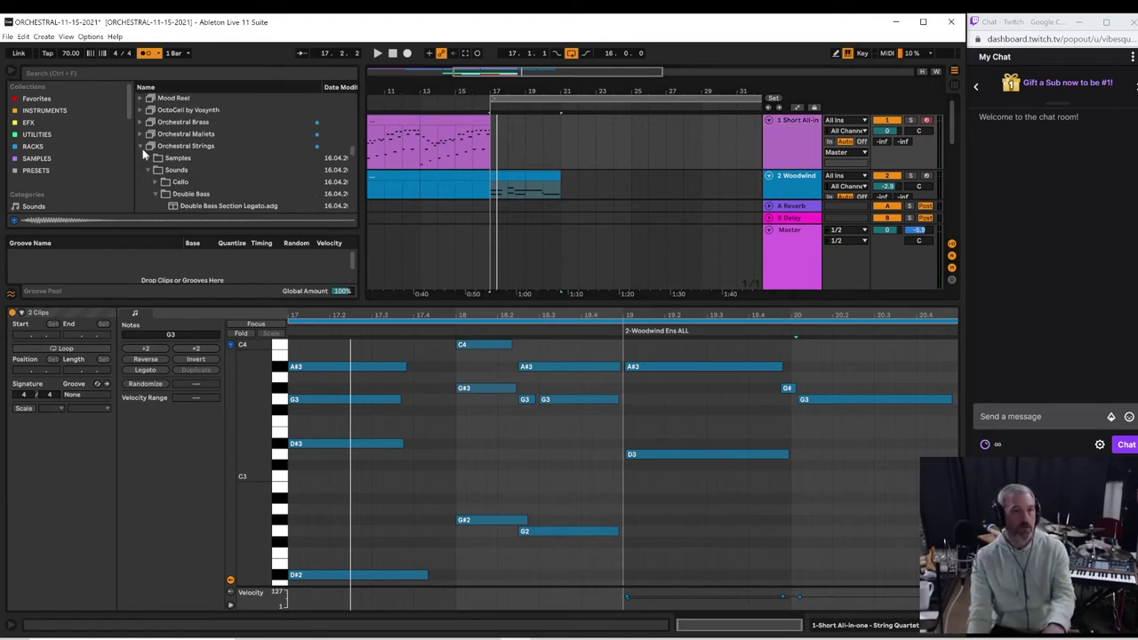
scroll(195, 166, "down", 3)
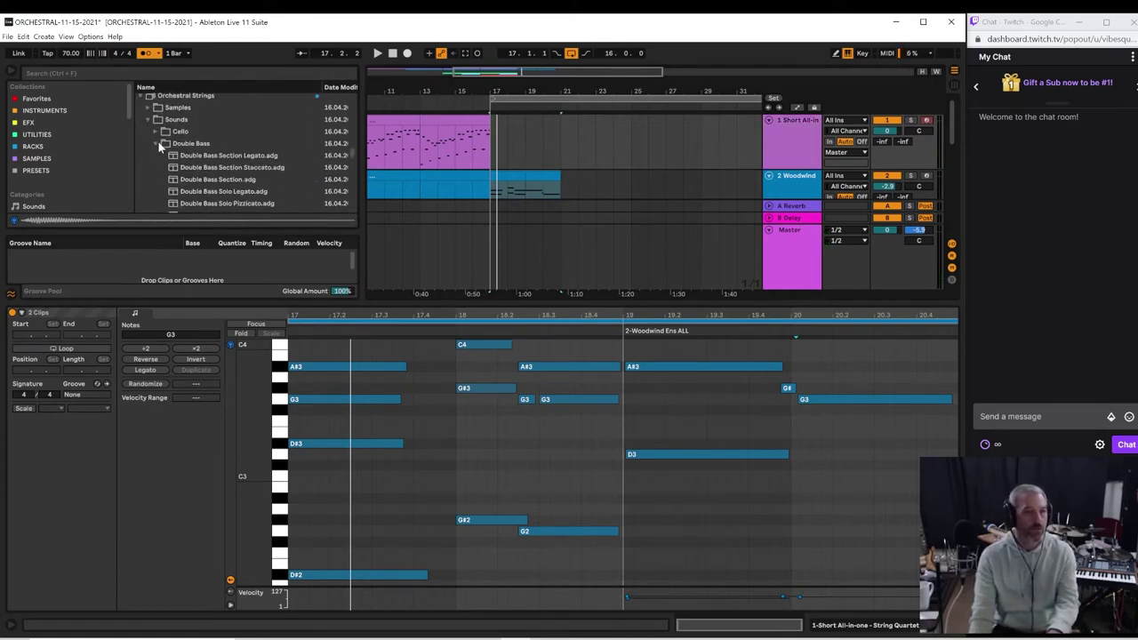
left_click(157, 141)
left_click(156, 132)
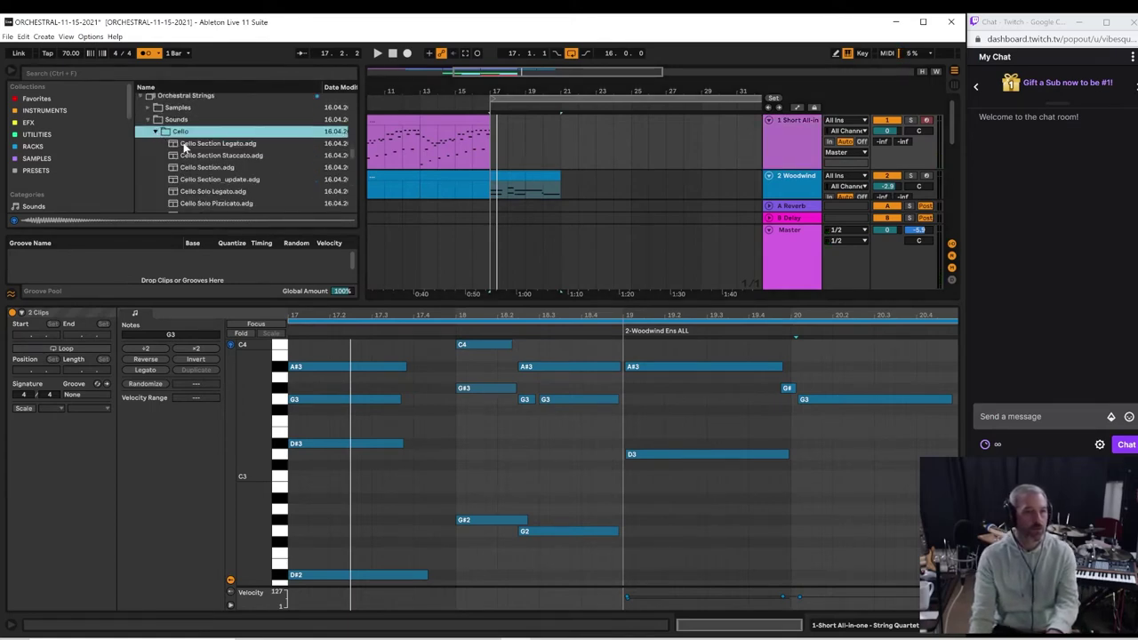
left_click(185, 144)
scroll(195, 153, "down", 2)
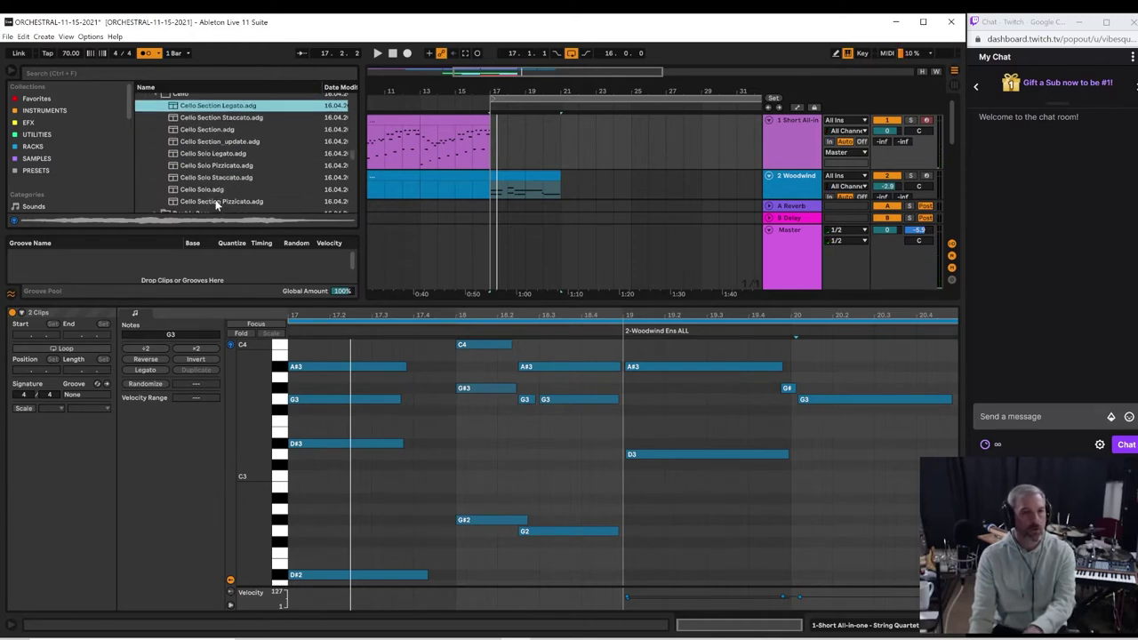
left_click(216, 202)
left_click(222, 119)
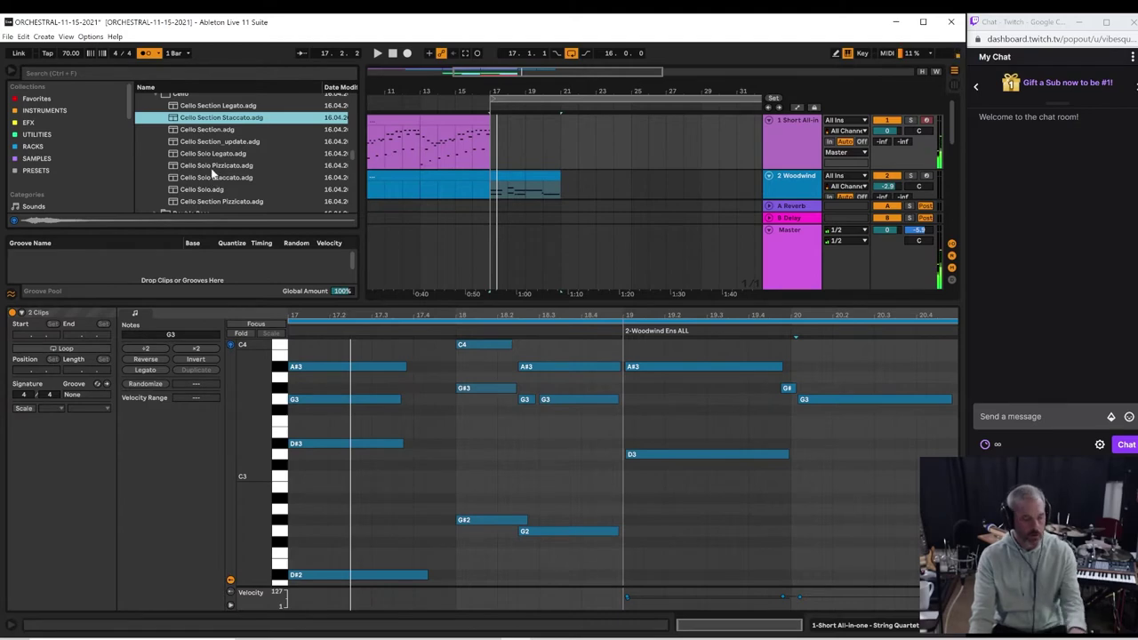
left_click(216, 105)
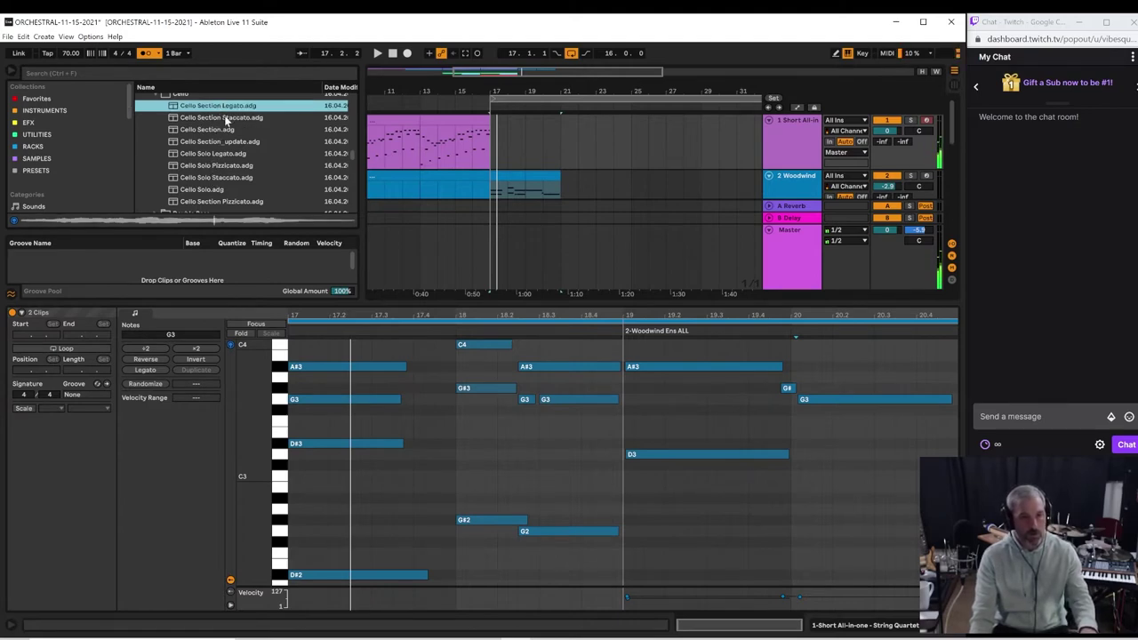
Step: Try to add the Cello Section Legato preset to the arrangement as a new track
left_click_drag(476, 220, 595, 272)
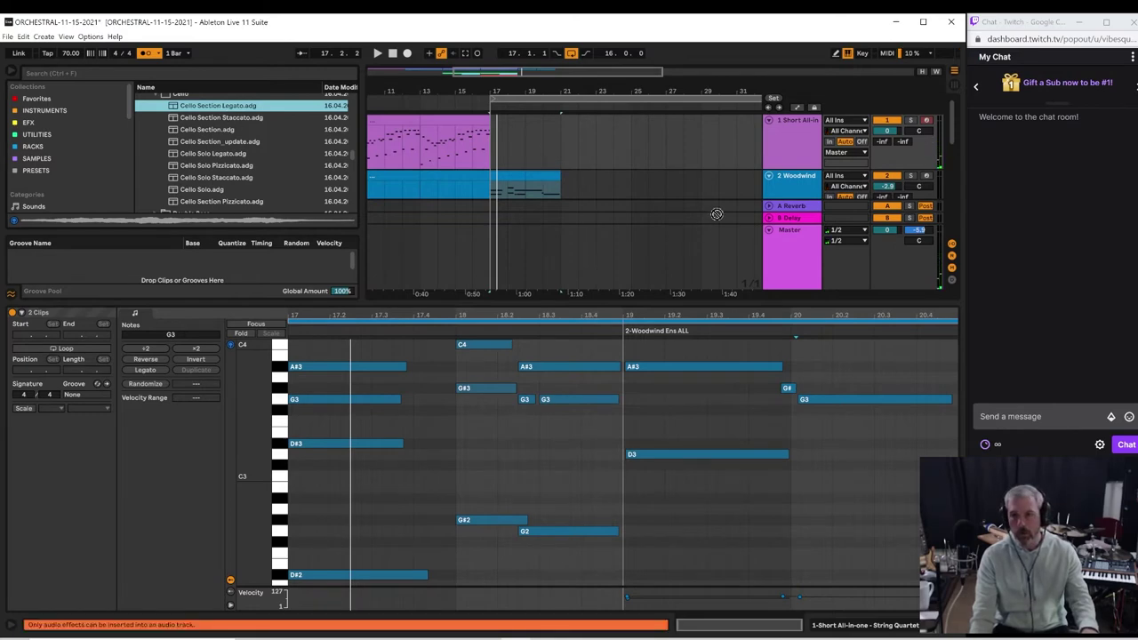
left_click_drag(716, 214, 819, 286)
left_click_drag(721, 286, 286, 180)
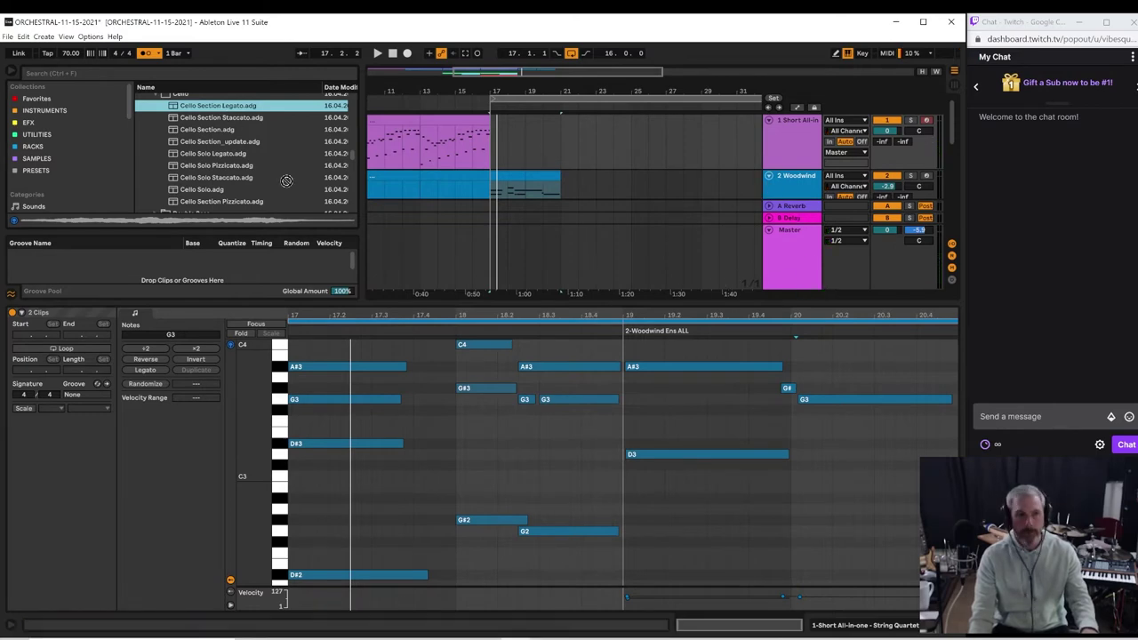
Step: Enlarge the arrangement area and fold the 3 MIDI and 4 Audio tracks
scroll(876, 178, "down", 3)
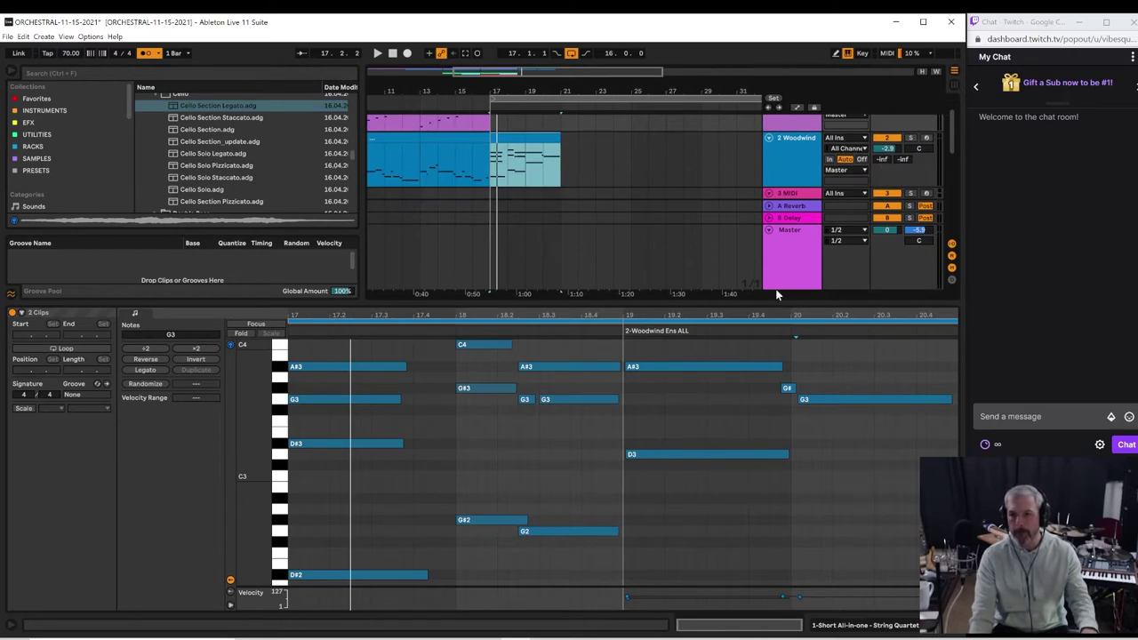
left_click_drag(773, 299, 774, 436)
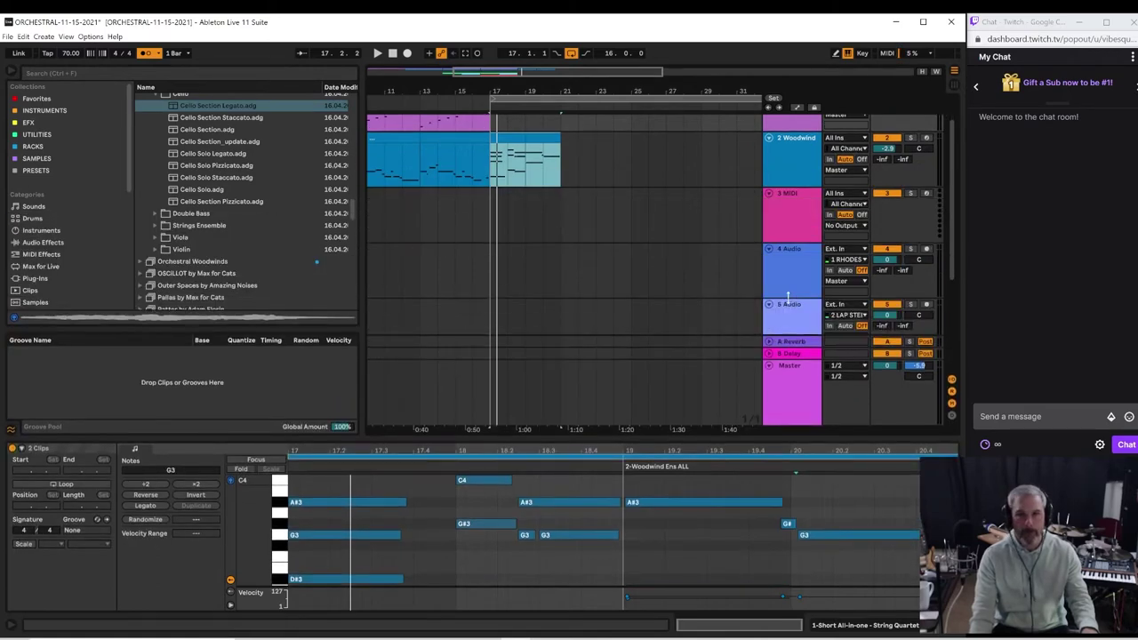
left_click(770, 250)
left_click(769, 194)
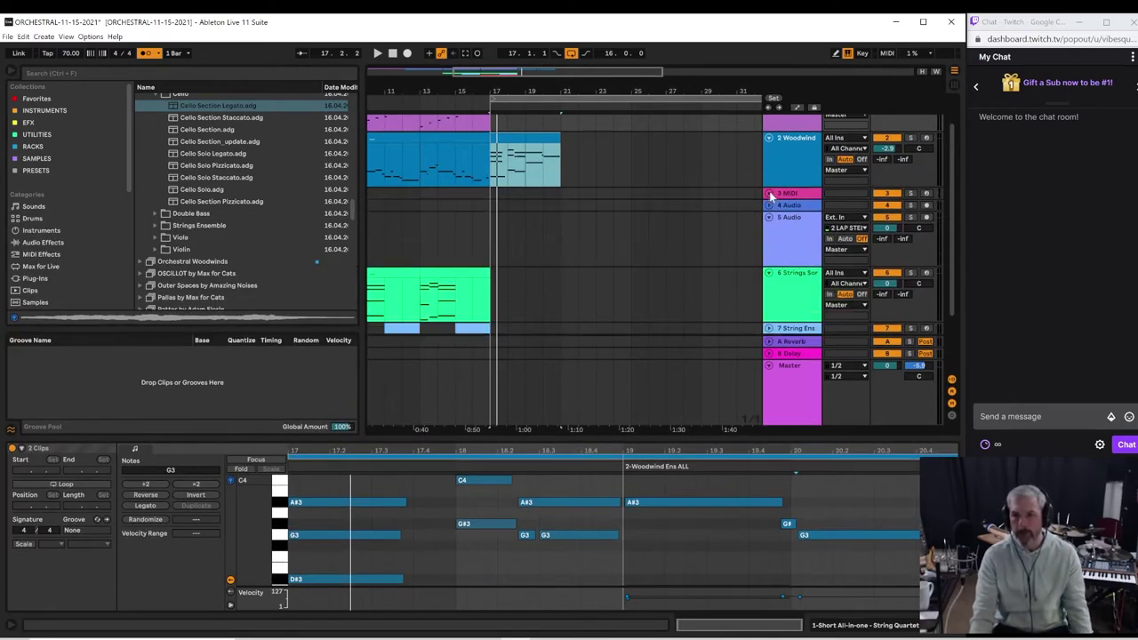
Step: Fold the 5 Audio, Strings Short and Double Bass tracks and add the Cello Section Legato preset as a new track below them
left_click(769, 218)
left_click(769, 230)
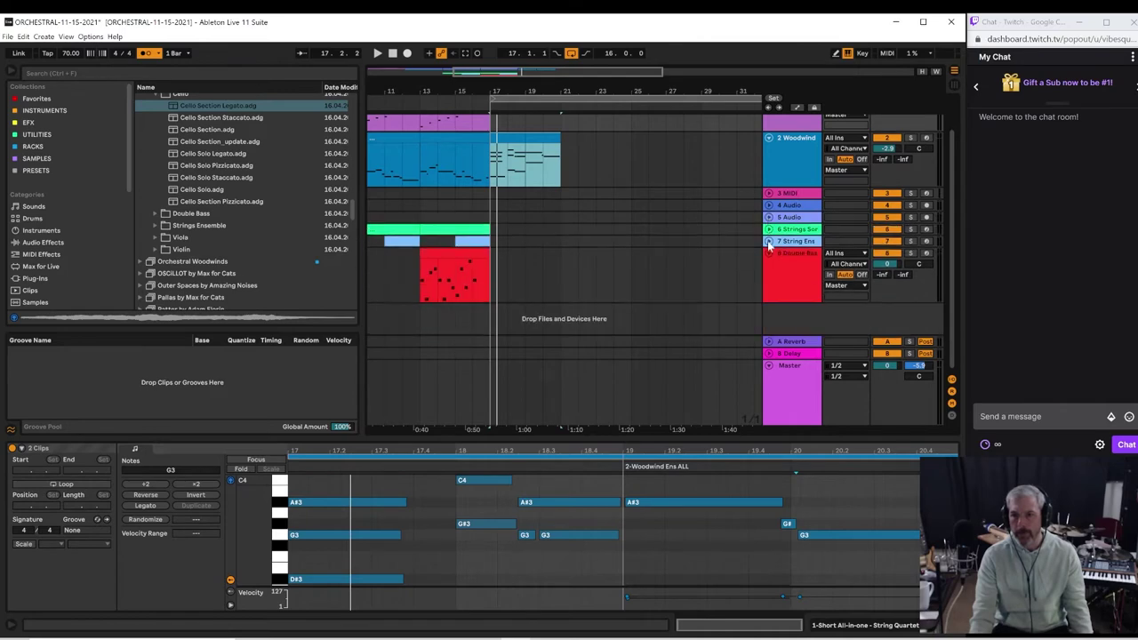
left_click(768, 255)
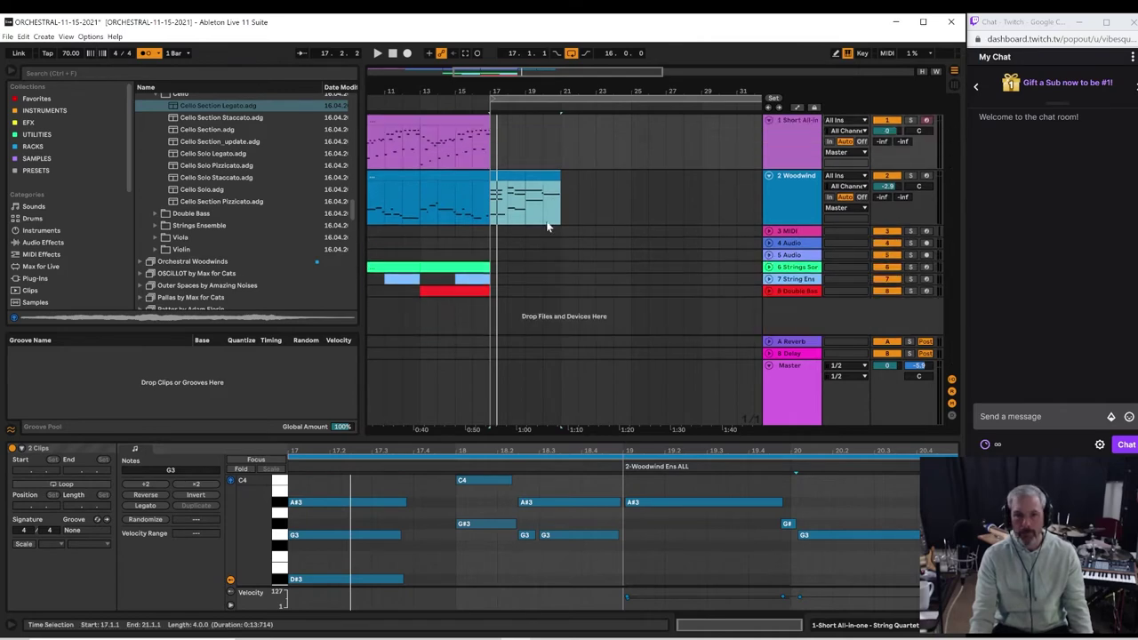
left_click(230, 106)
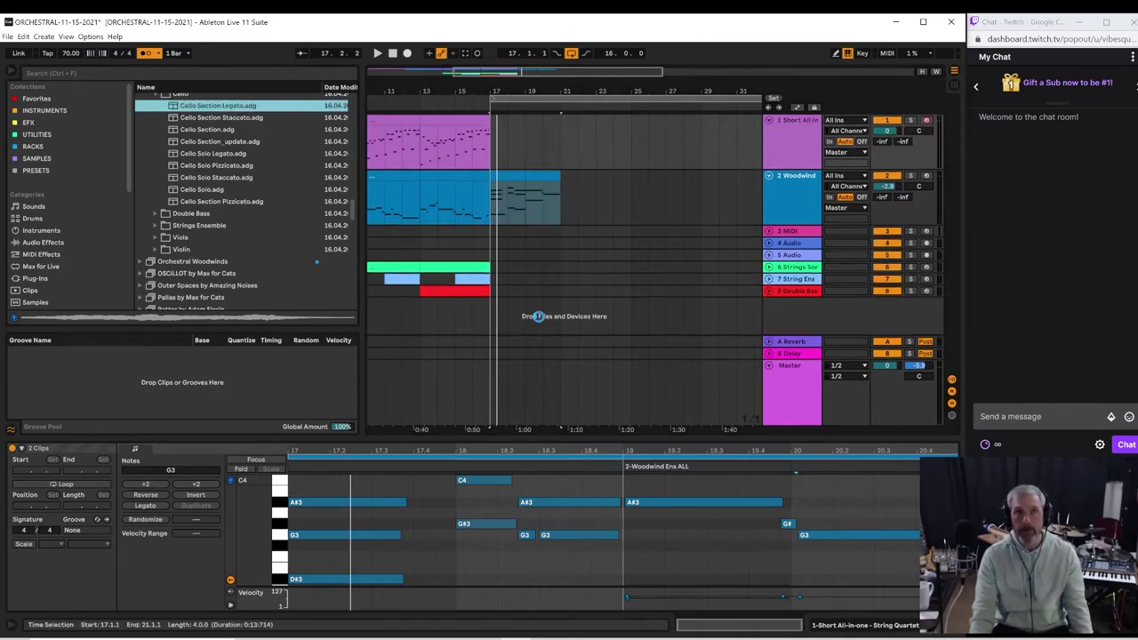
left_click_drag(537, 315, 546, 302)
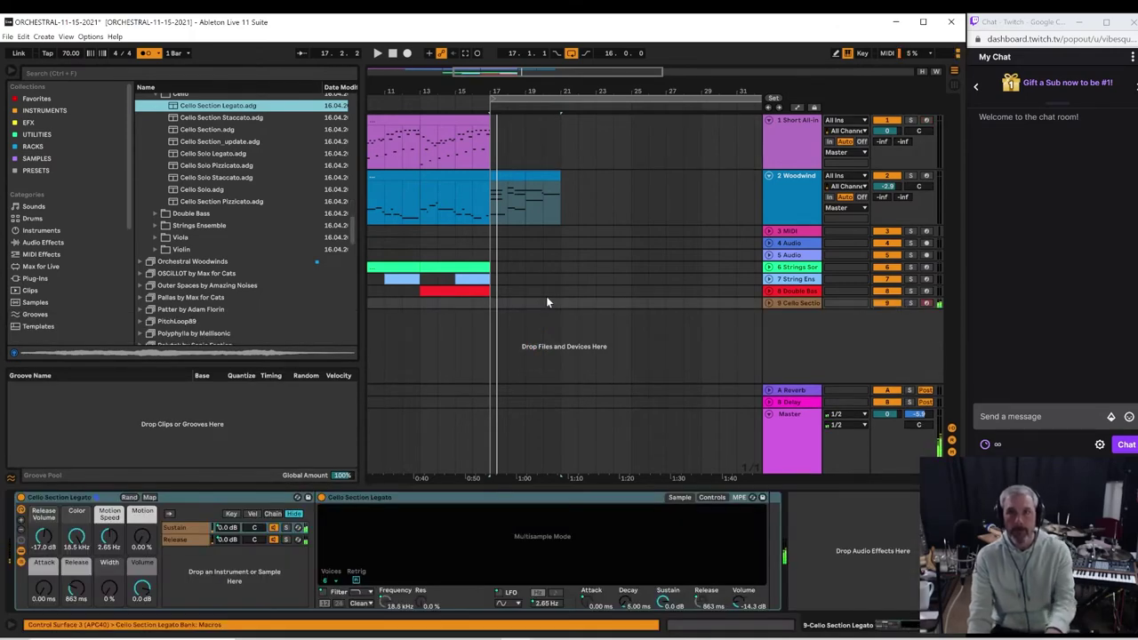
Step: Play the woodwind section repeatedly from bar 17 to try the Cello Section Legato sound against it
key("space")
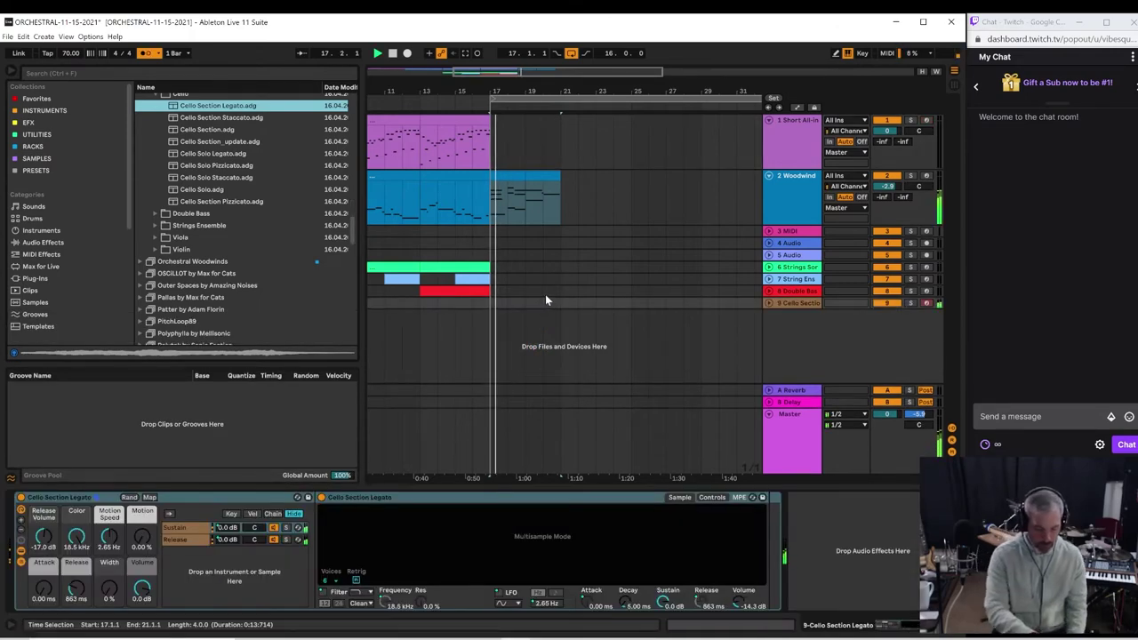
key("space")
key("space")
key("space")
key("space")
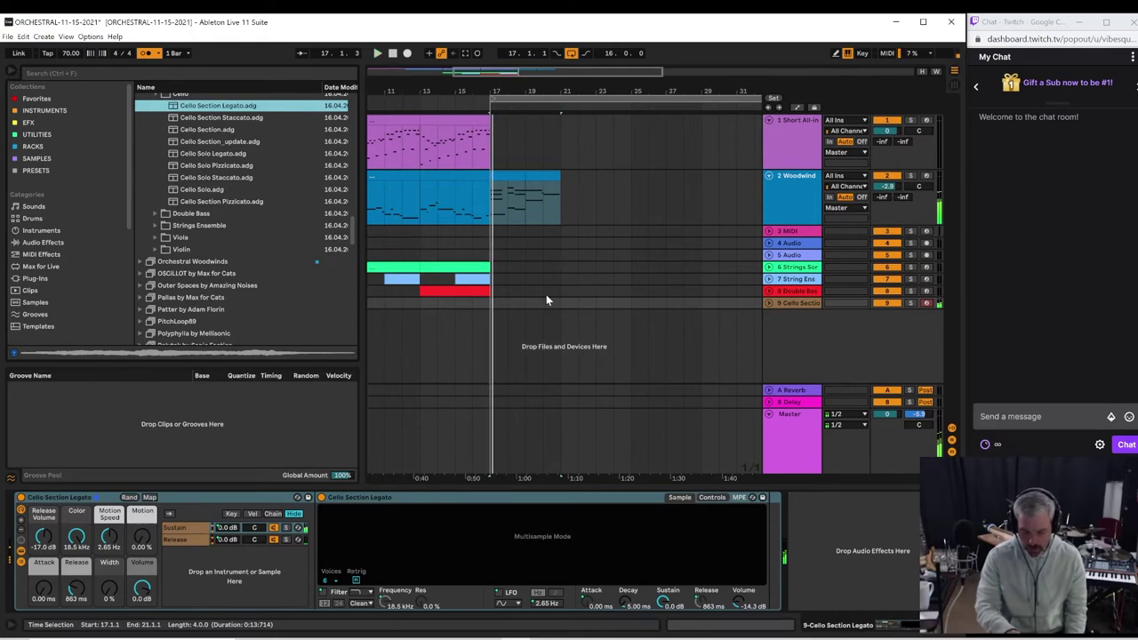
key("space")
key("space")
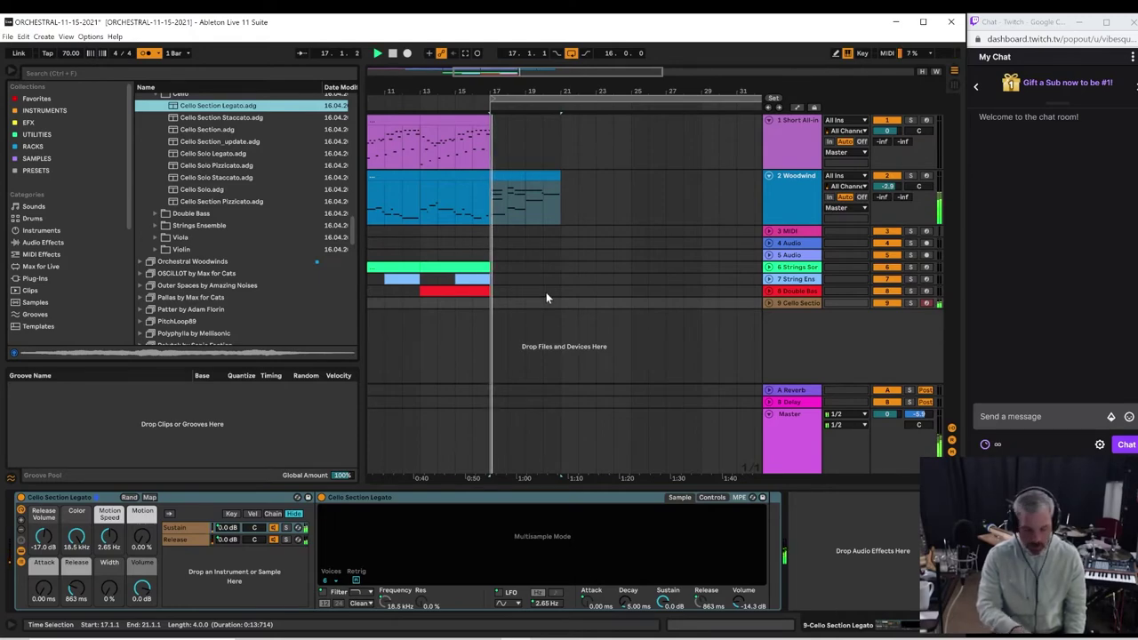
key("space")
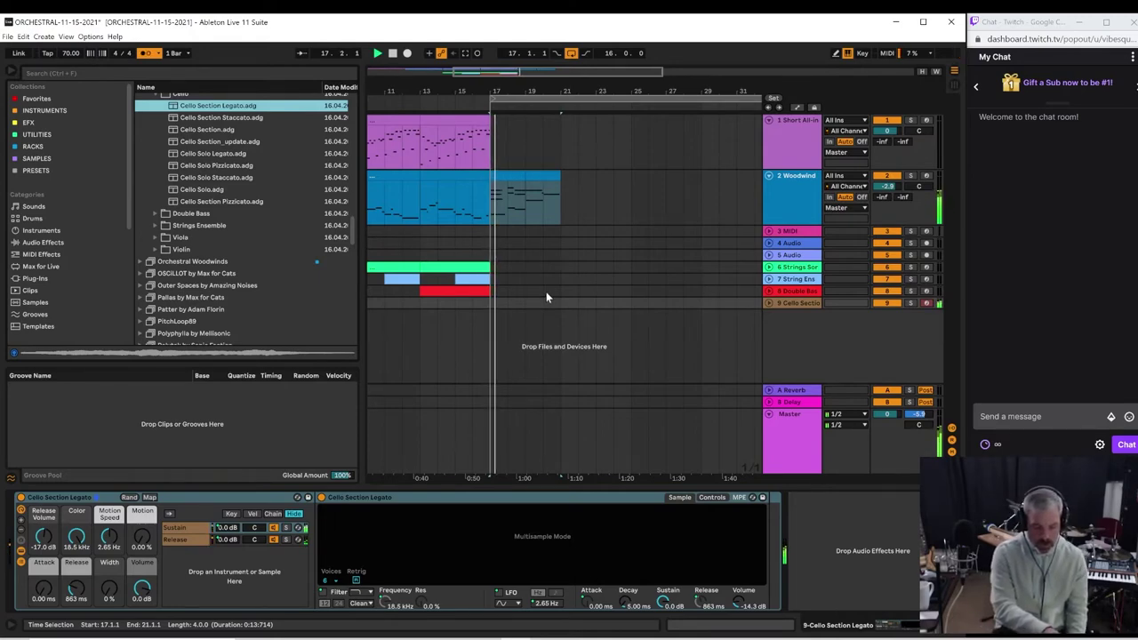
key("space")
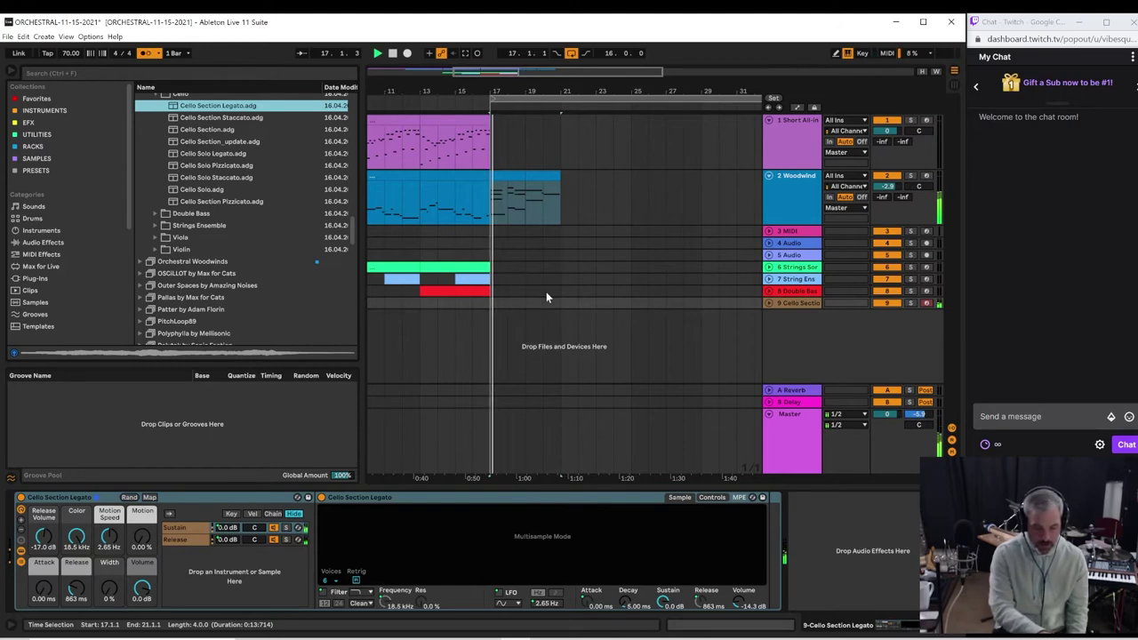
key("space")
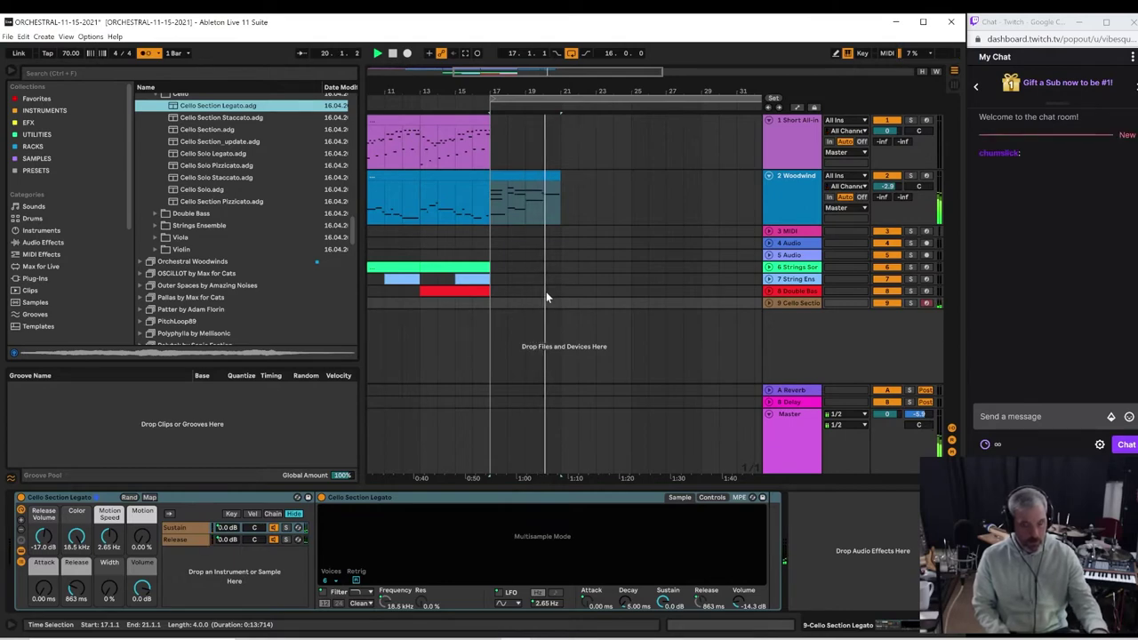
key("space")
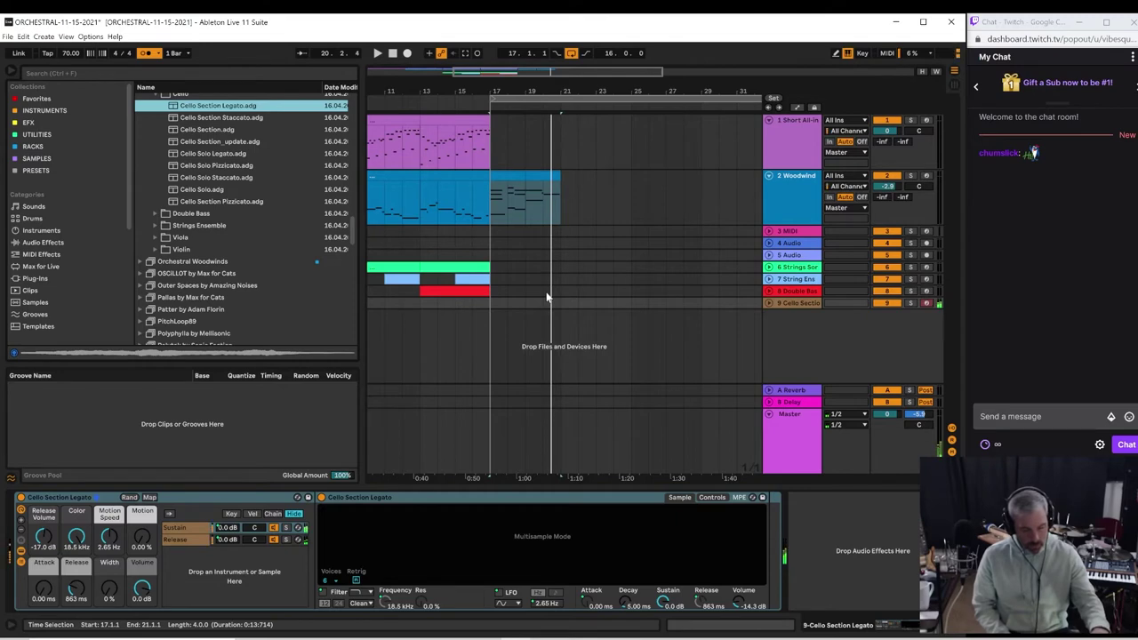
key("space")
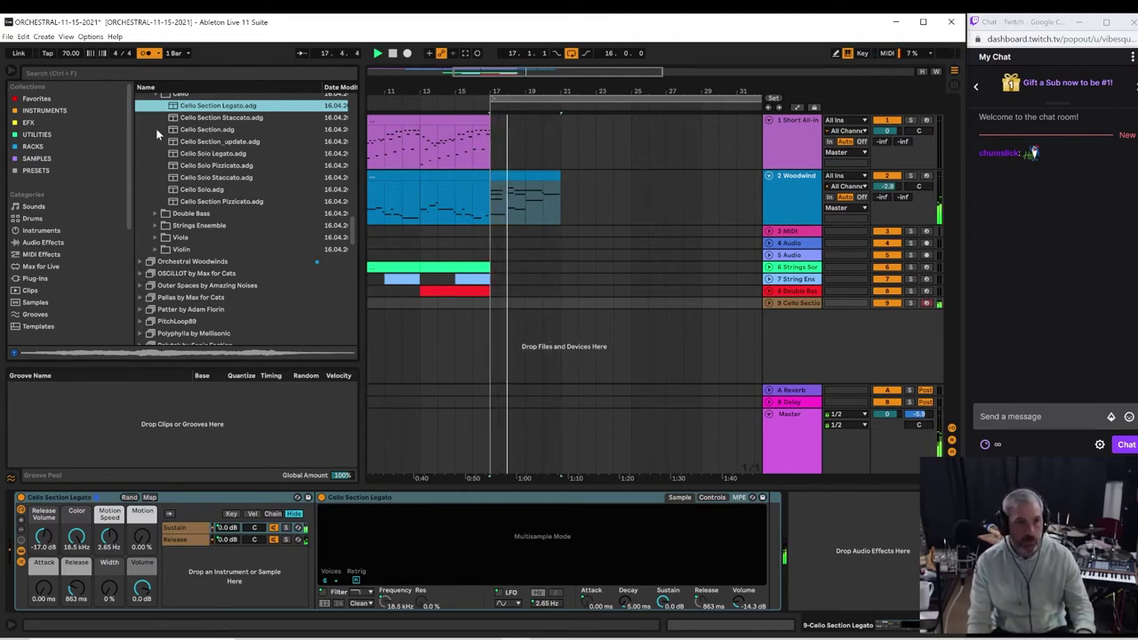
Step: Replace the Cello Section Legato instrument on track 9 with the Strings Ensemble Legato preset from the Strings Ensemble folder
left_click(155, 224)
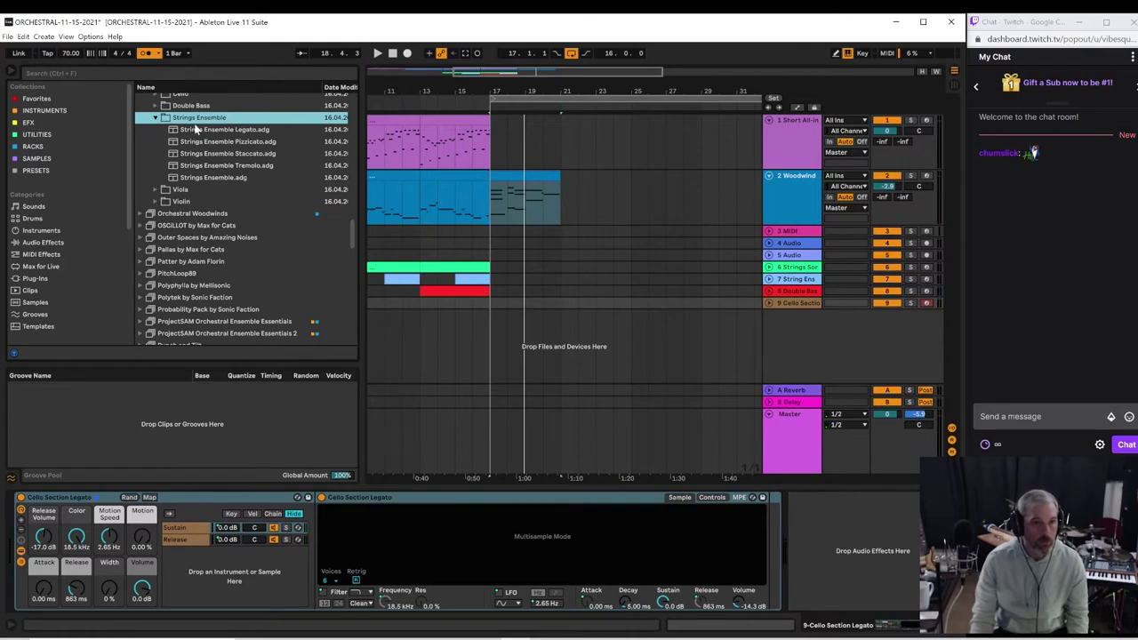
left_click(195, 130)
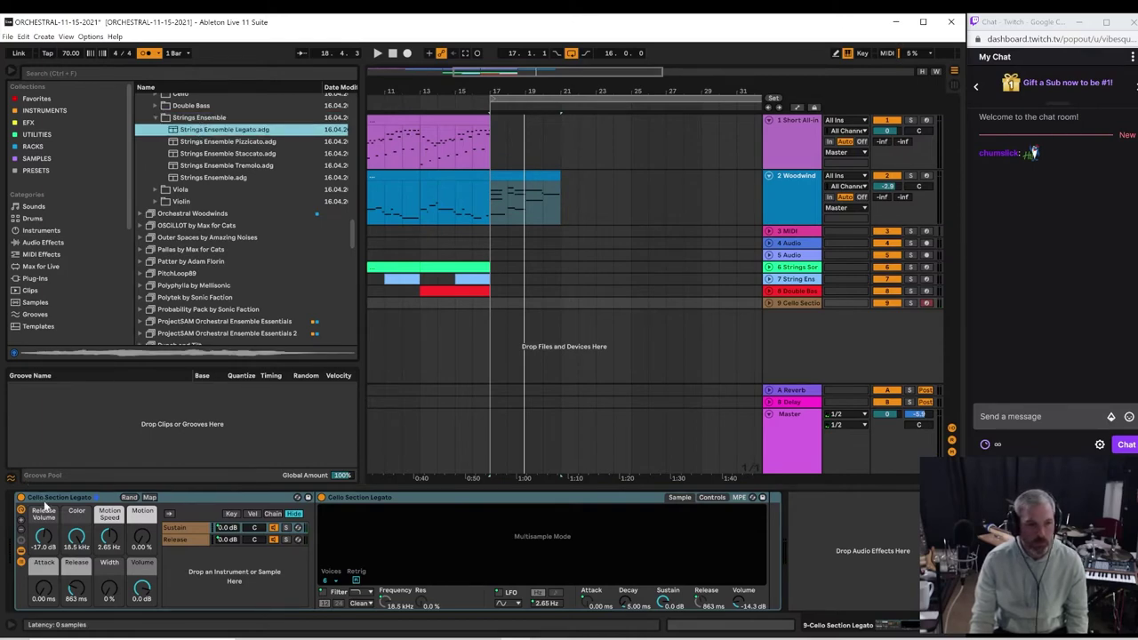
left_click_drag(42, 501, 49, 506)
Step: Play along with the Strings Ensemble Legato from bar 17 and capture the played MIDI as a clip on its track
key("space")
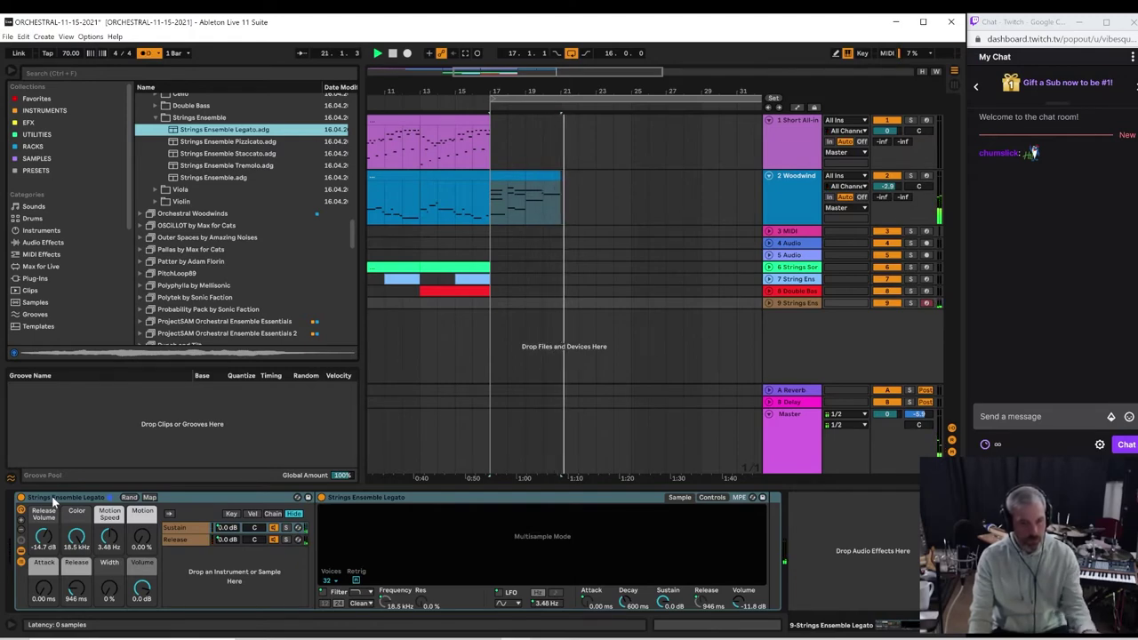
key("space")
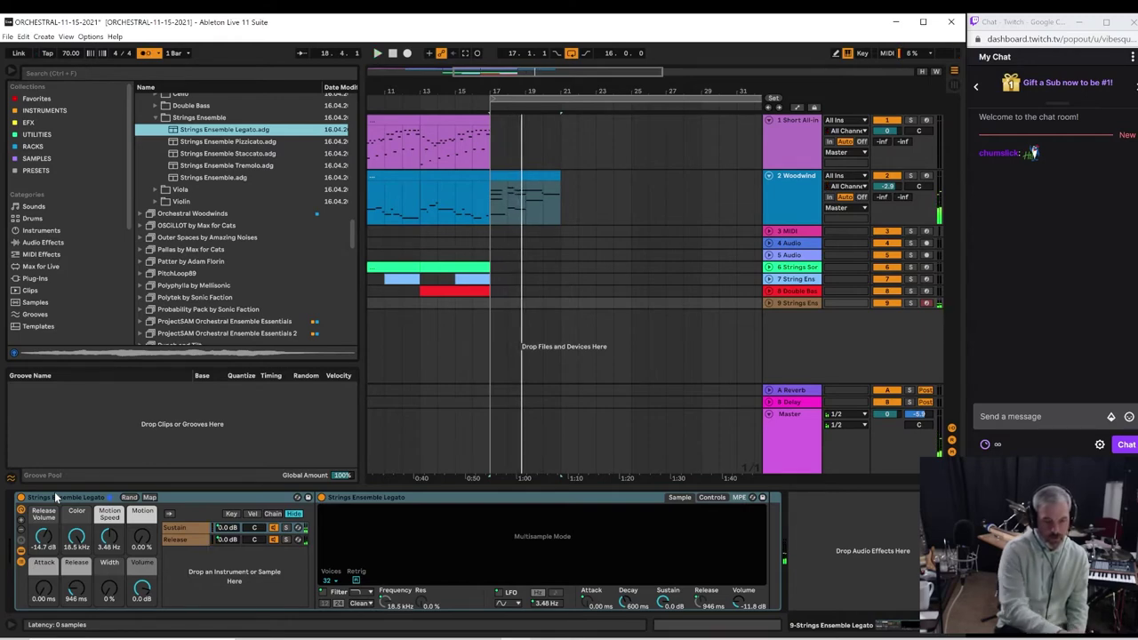
left_click(467, 54)
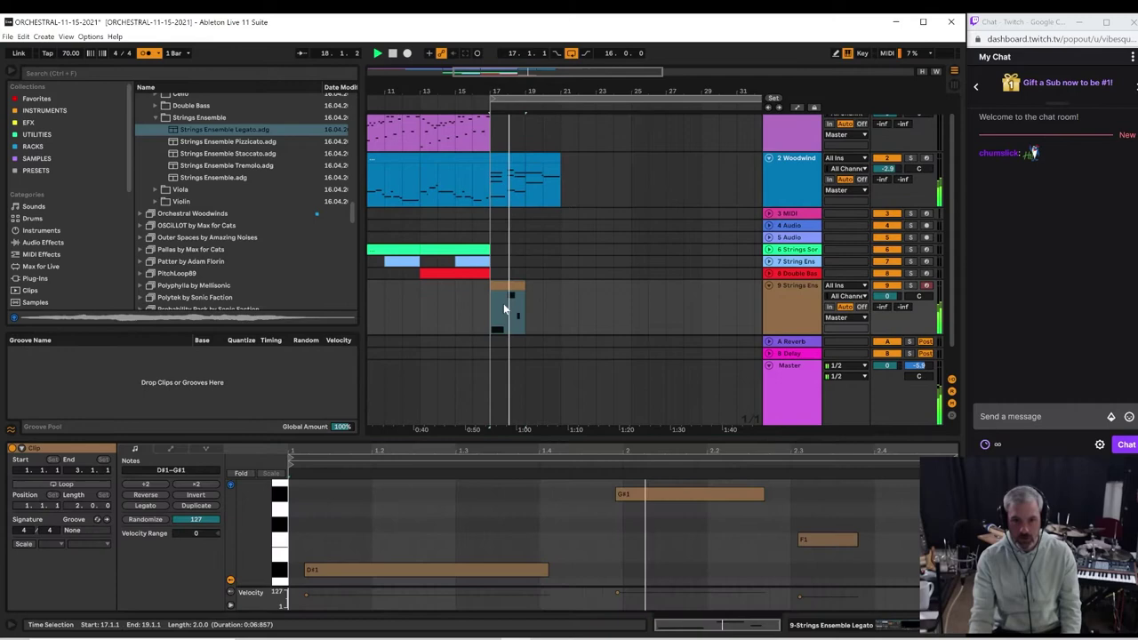
Step: Open the captured strings clip and move its D#1 note to 1.1.1 and its G#1 note to 2.1.1
double_click(509, 303)
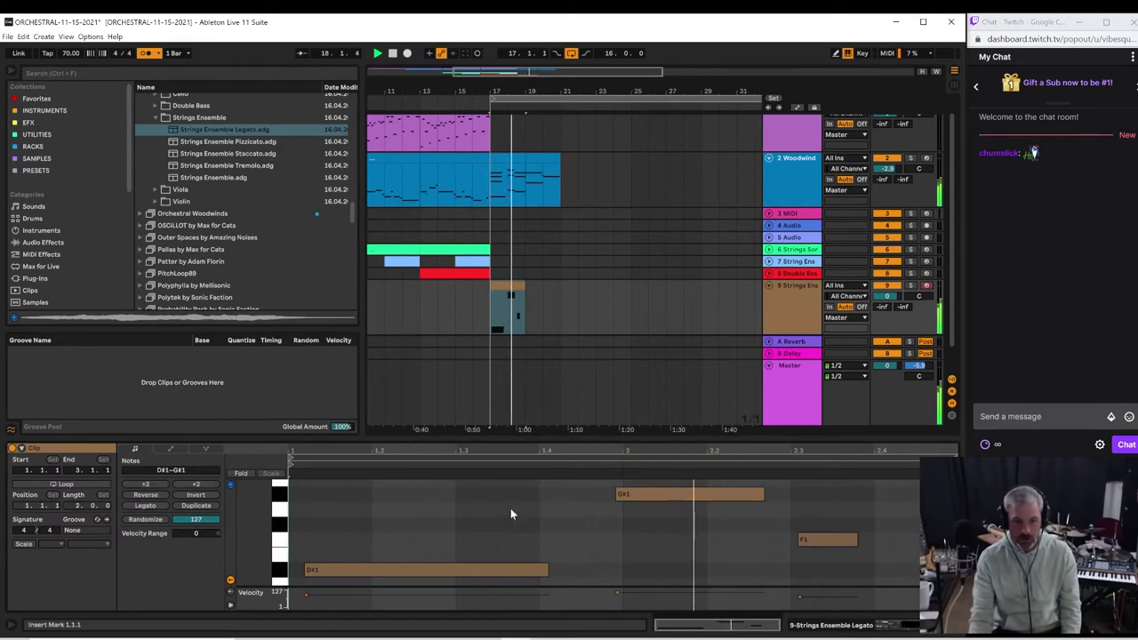
key("space")
left_click_drag(353, 563, 340, 571)
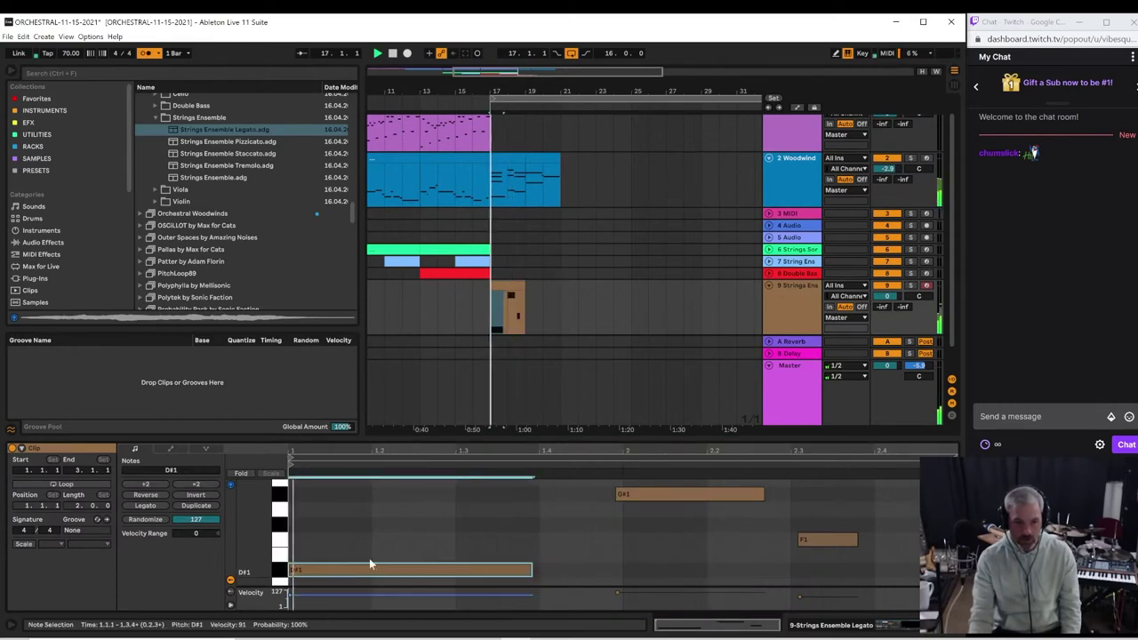
left_click_drag(631, 493, 647, 495)
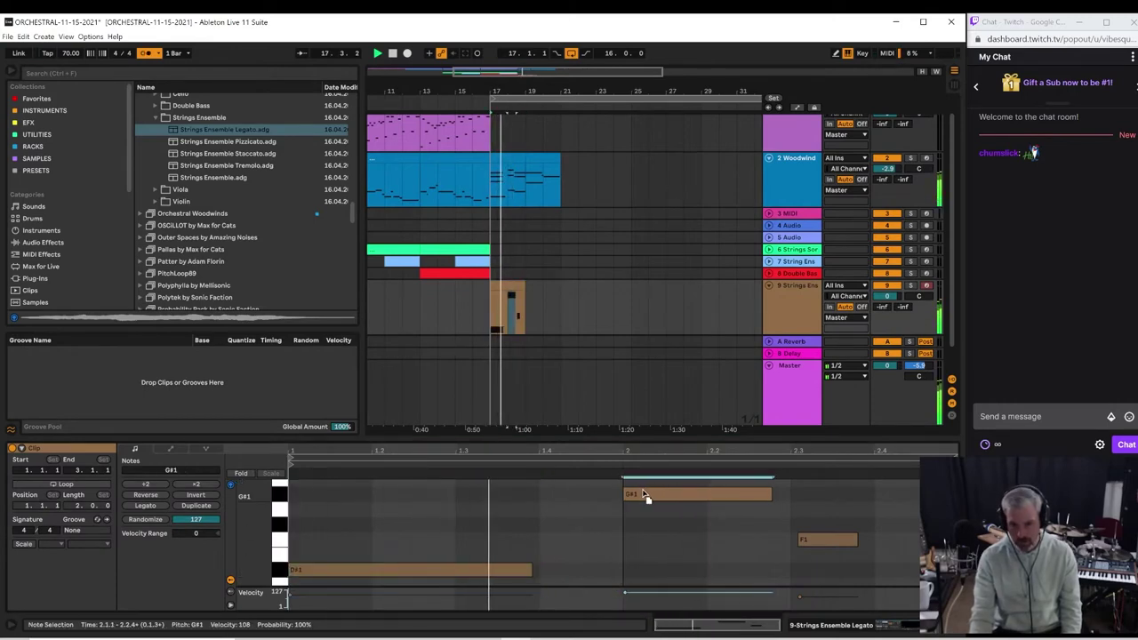
left_click(321, 573)
Step: Play back the strings clip from bar 17 to check the aligned notes with the woodwinds
key("space")
left_click(323, 541)
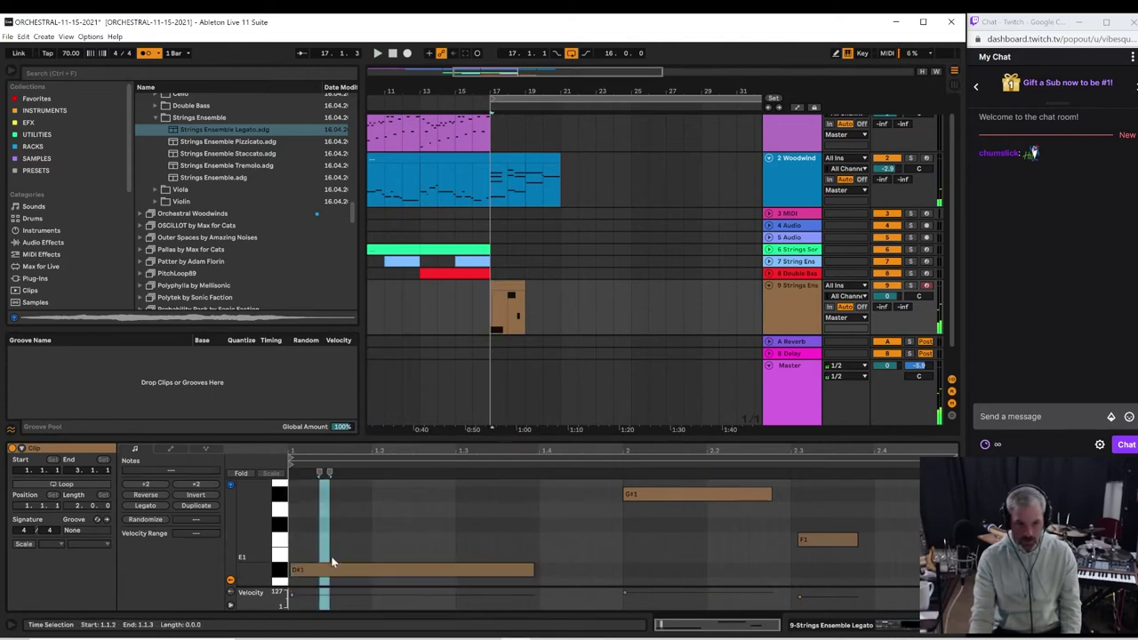
key("space")
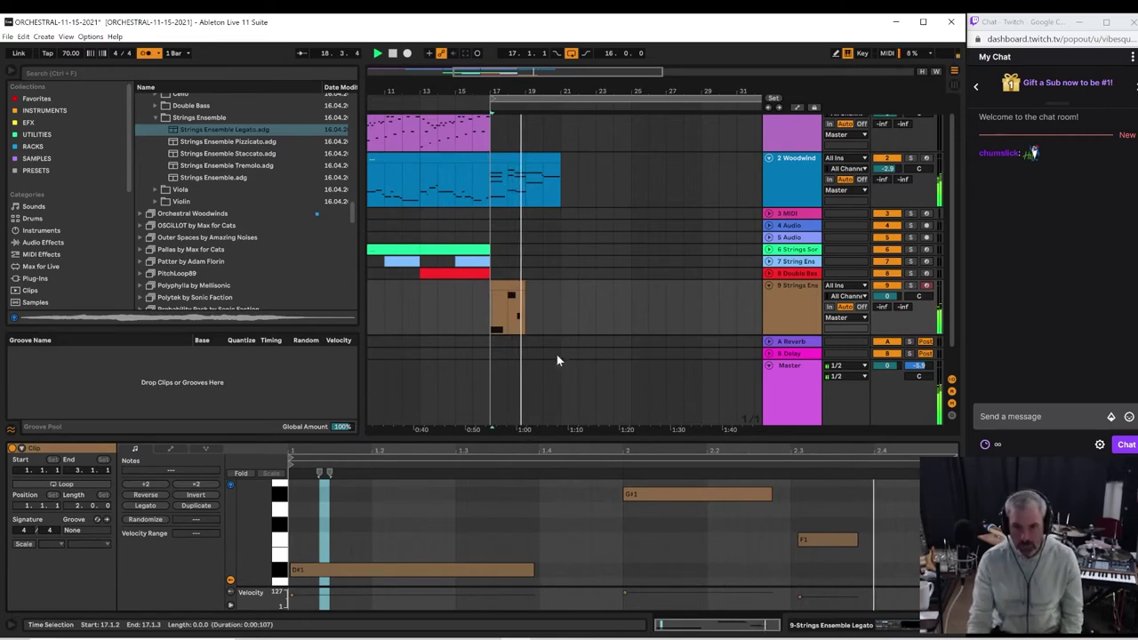
key("space")
key("space")
Step: Enlarge the note editor for the strings clip and delete its F1 note
left_click(515, 296)
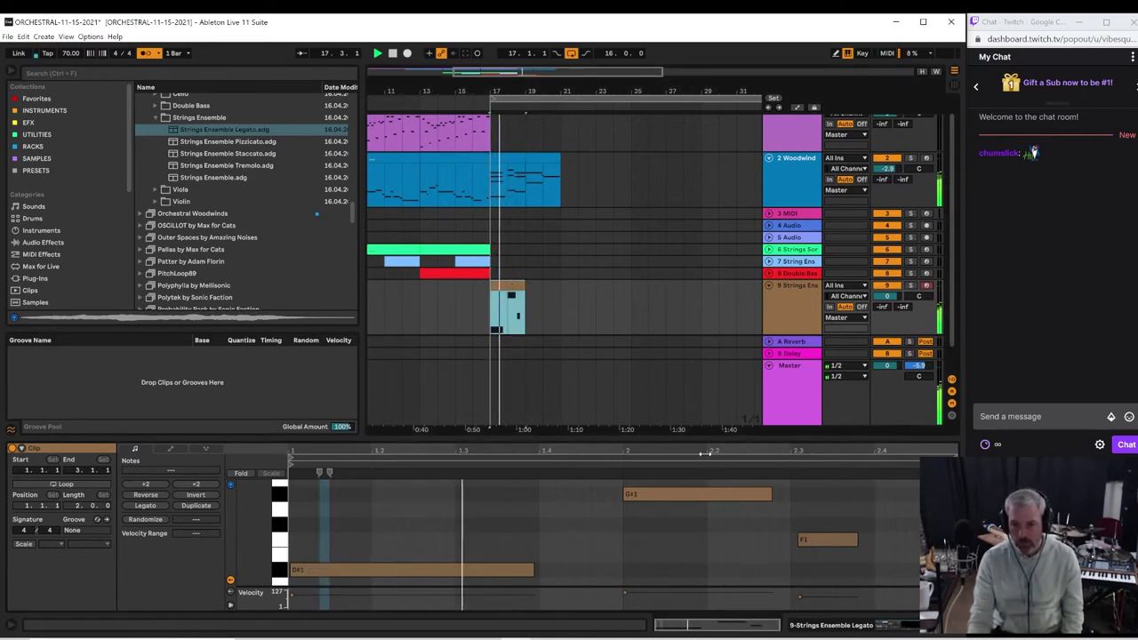
left_click_drag(701, 440, 490, 168)
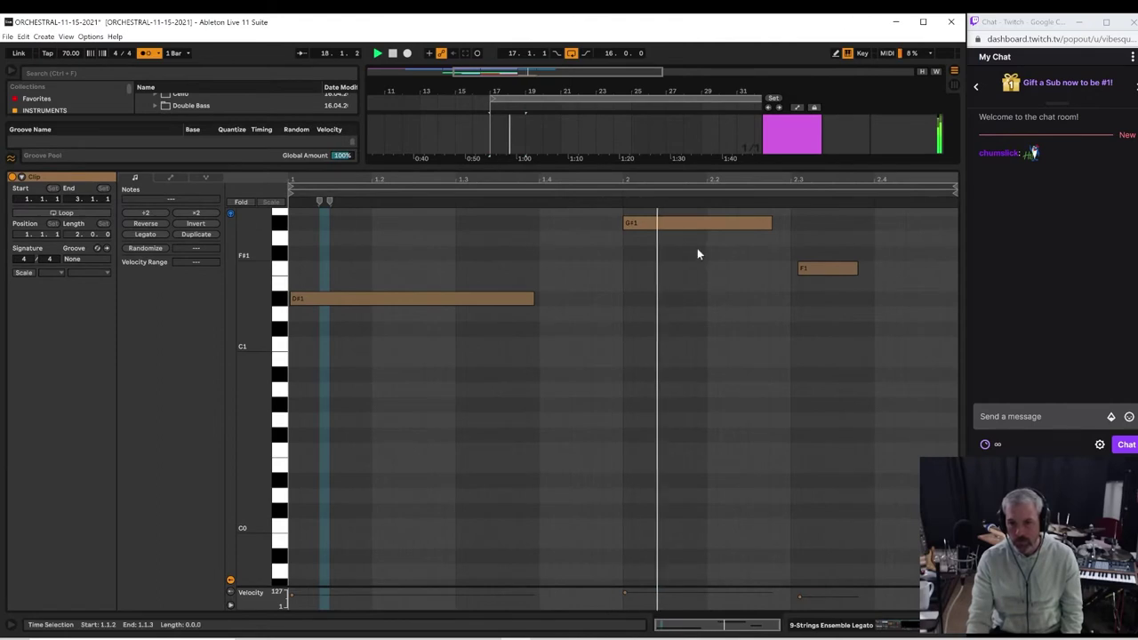
scroll(762, 310, "up", 3)
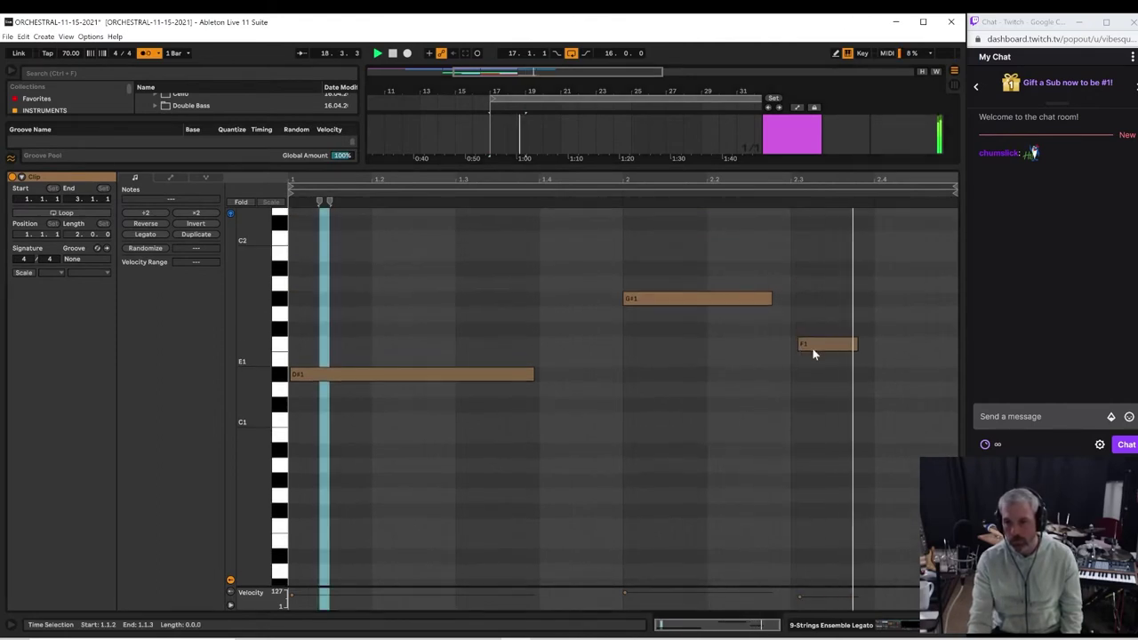
left_click(821, 347)
key("Delete")
Step: Add a D#1 note at 2.3.1 in the strings clip and lengthen it to 2.4.4
left_click(635, 299)
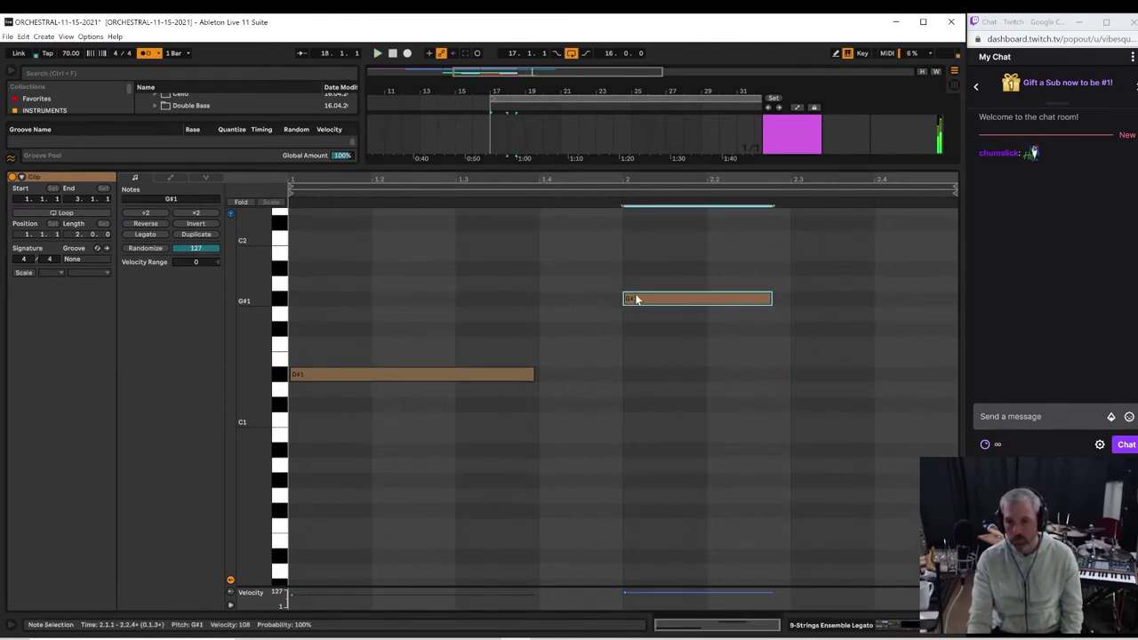
double_click(793, 375)
key("space")
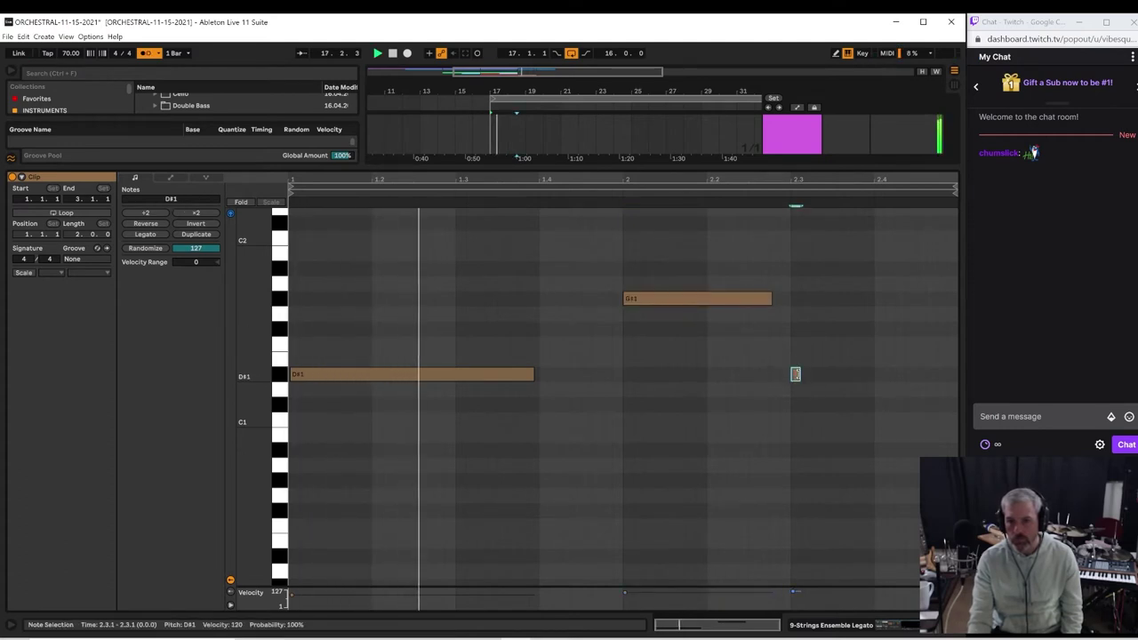
left_click_drag(797, 375, 871, 372)
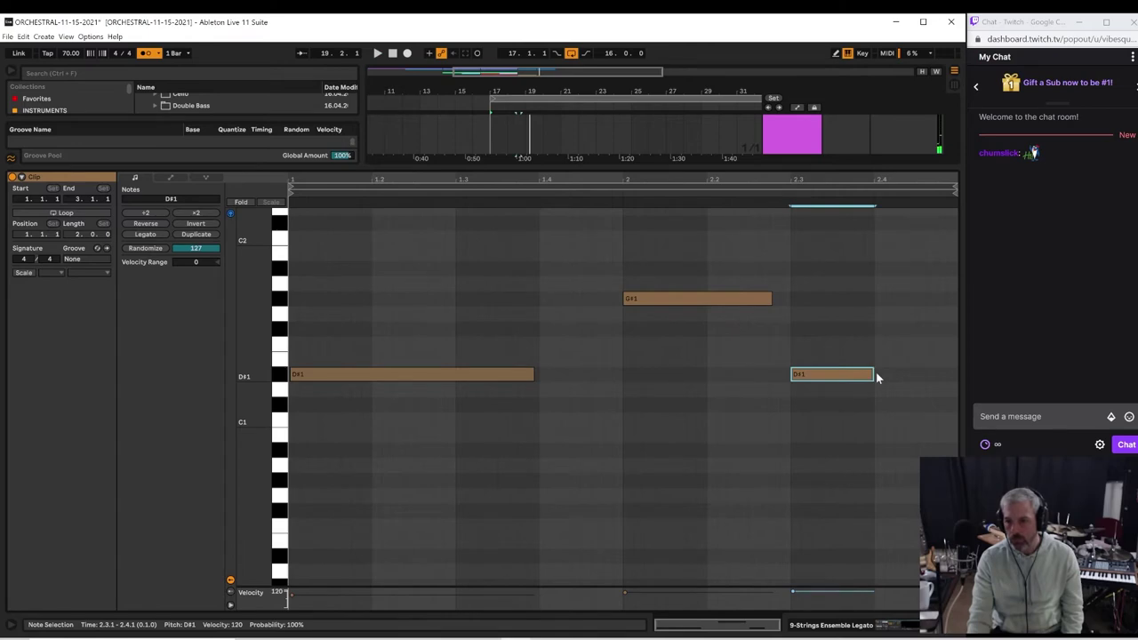
left_click_drag(874, 374, 921, 377)
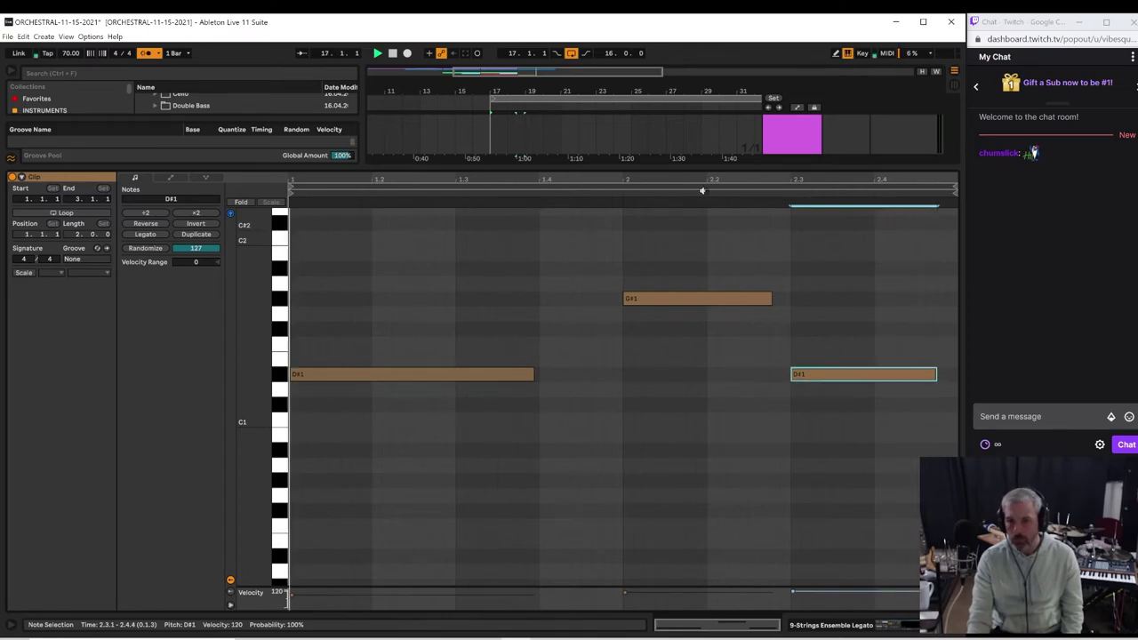
Step: Extend the strings clip to bar 21 in the arrangement and add an A#1 note from 3.1.1 to 3.3.3
left_click_drag(524, 167, 524, 391)
left_click_drag(524, 258, 560, 271)
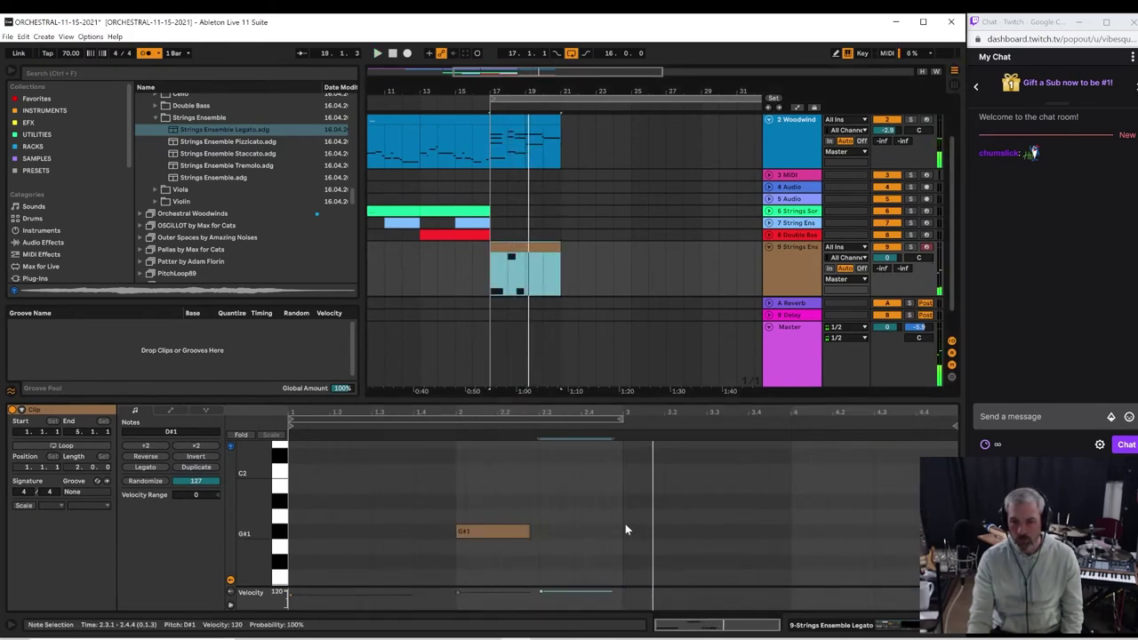
double_click(628, 499)
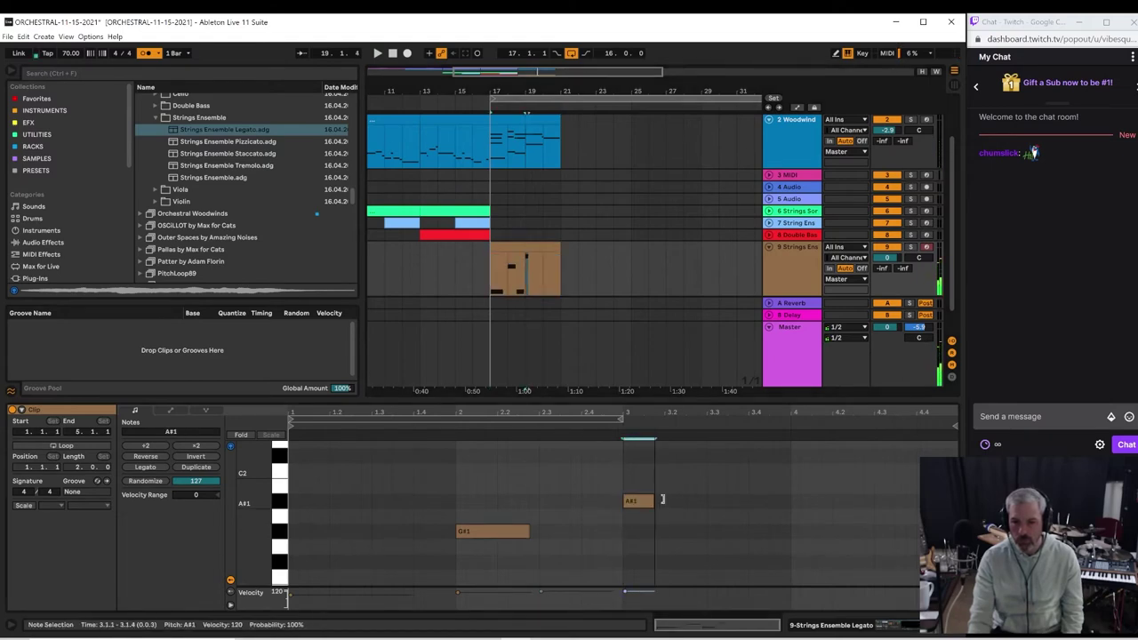
left_click_drag(661, 500, 734, 471)
key("space")
scroll(729, 470, "down", 1)
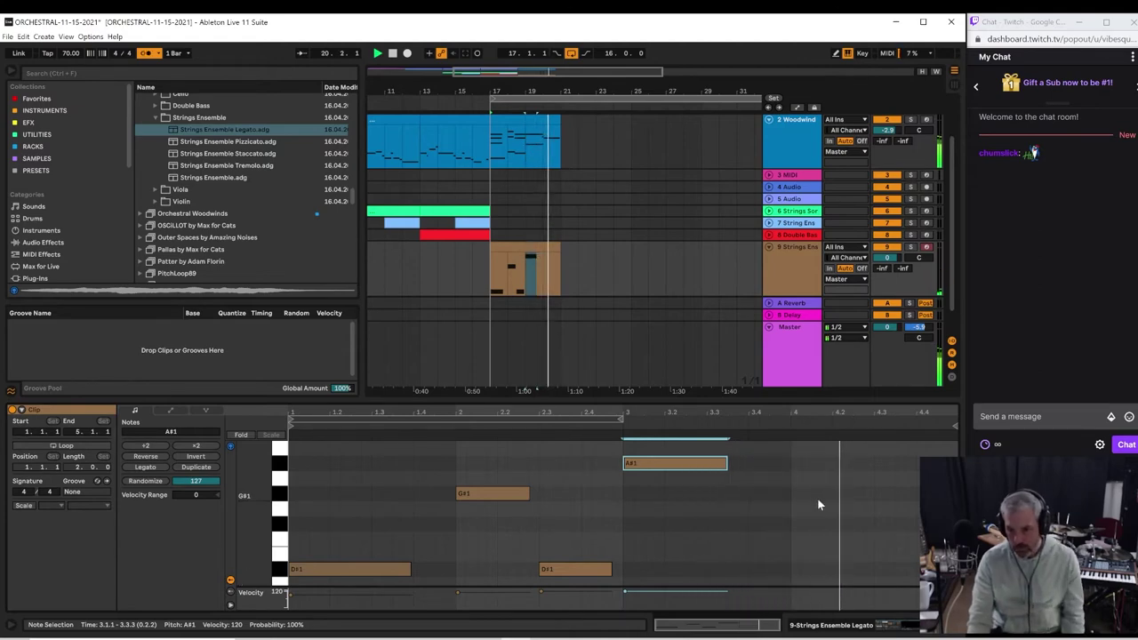
key("space")
Step: Add a C2 note at 4.1.1 in the strings clip and lengthen it to 4.3.3
double_click(795, 463)
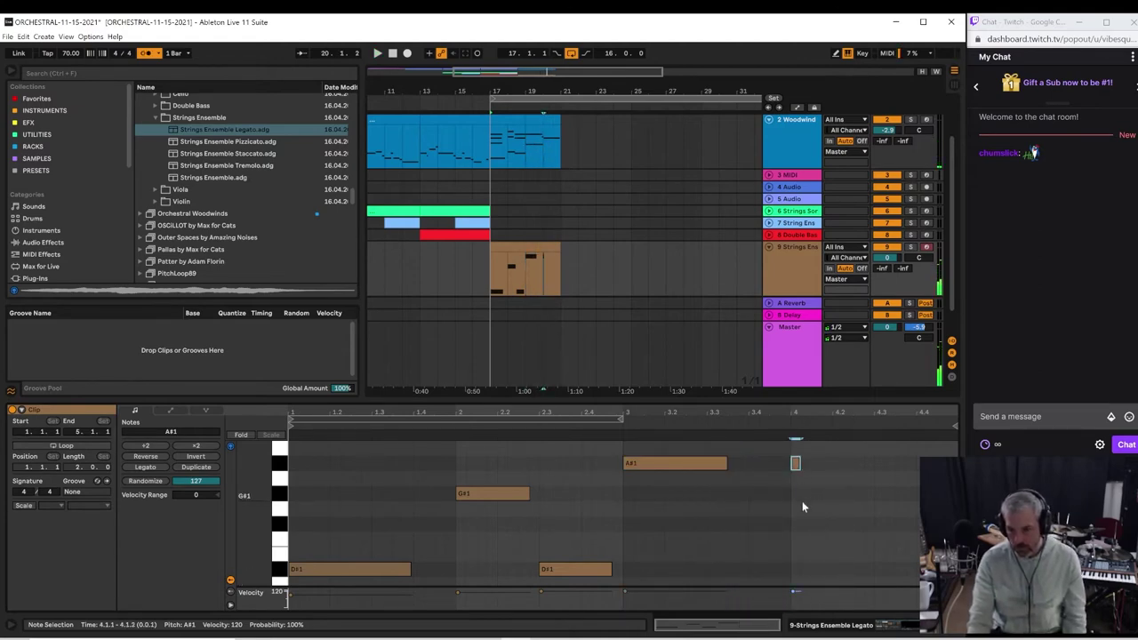
scroll(805, 511, "up", 2)
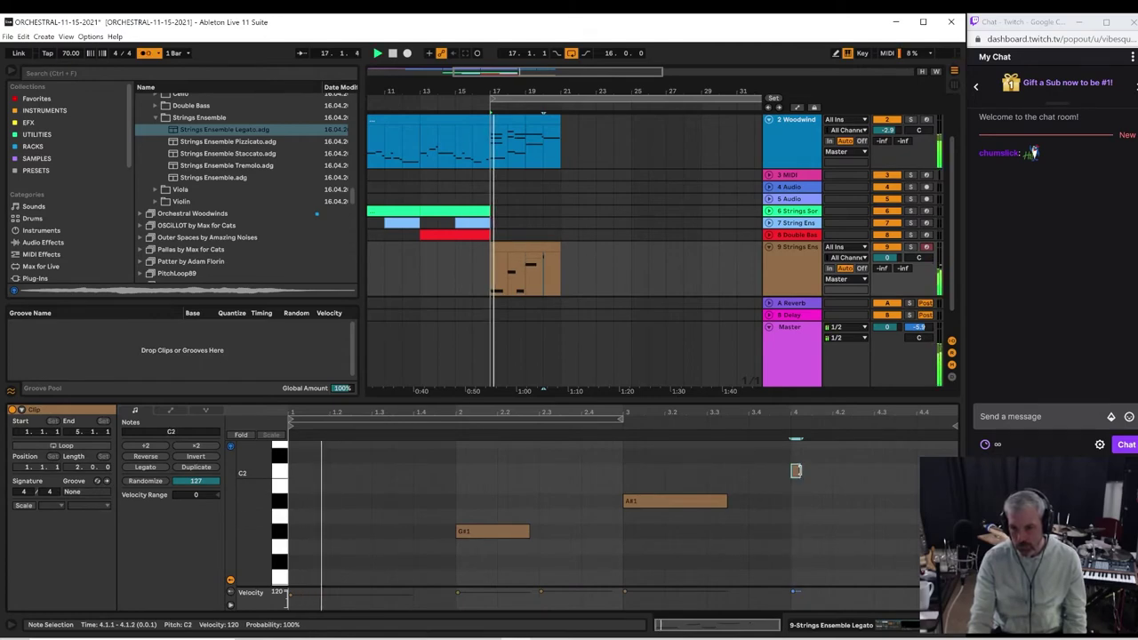
left_click_drag(796, 471, 873, 477)
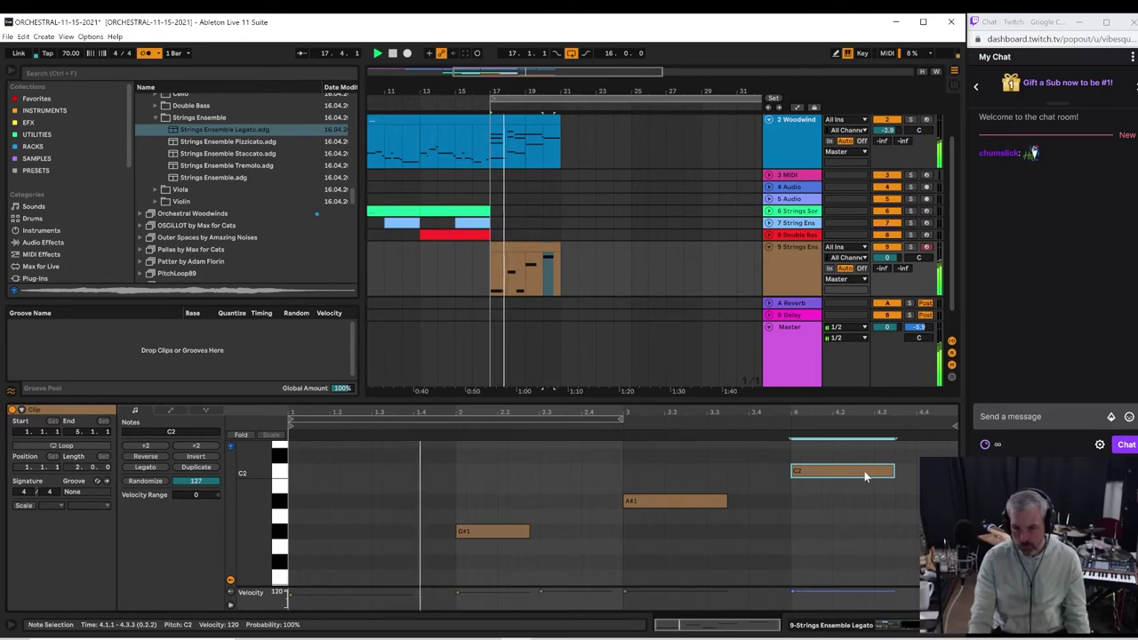
Step: Lower the strings clip's last note at 4.1.1 to G1 and play back from its start
key("Down")
key("Down")
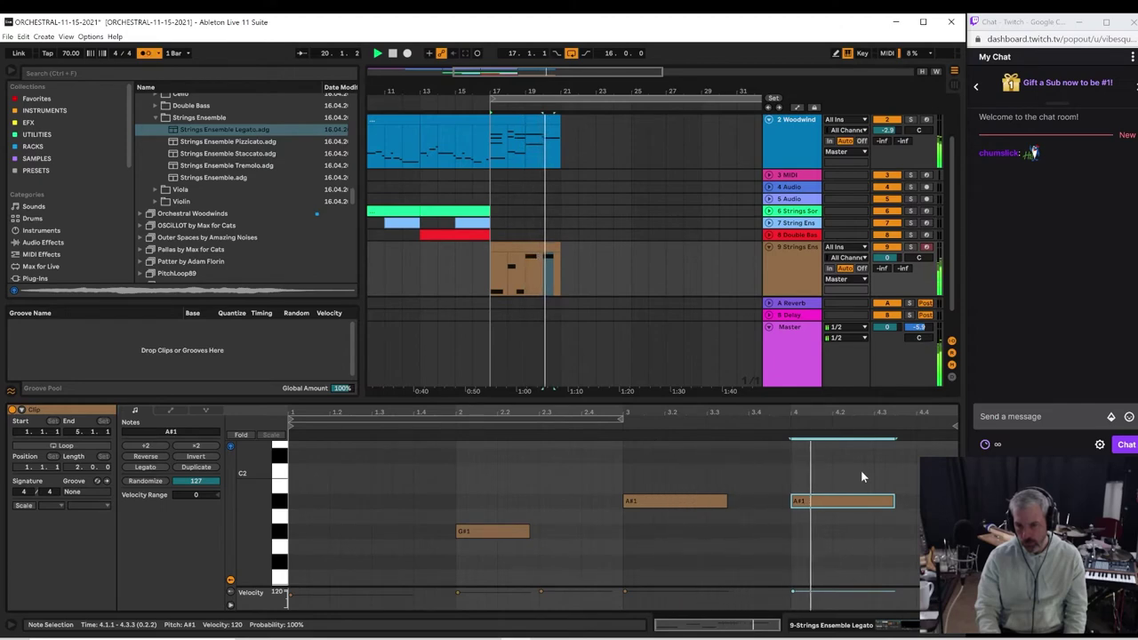
key("Down")
key("Down")
key("Down")
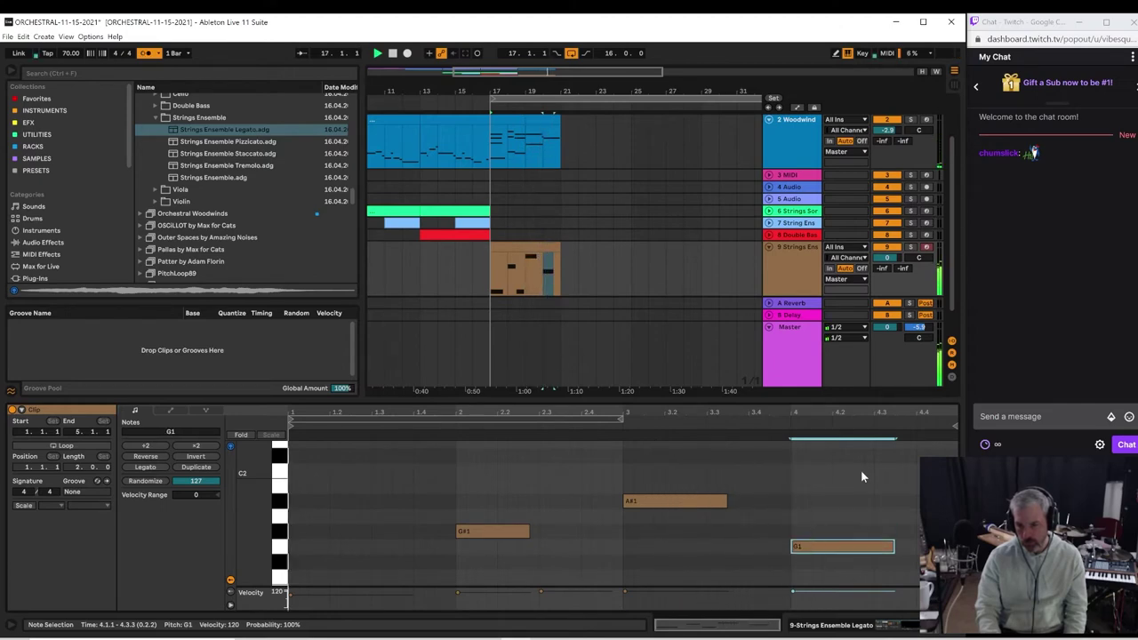
left_click(786, 478)
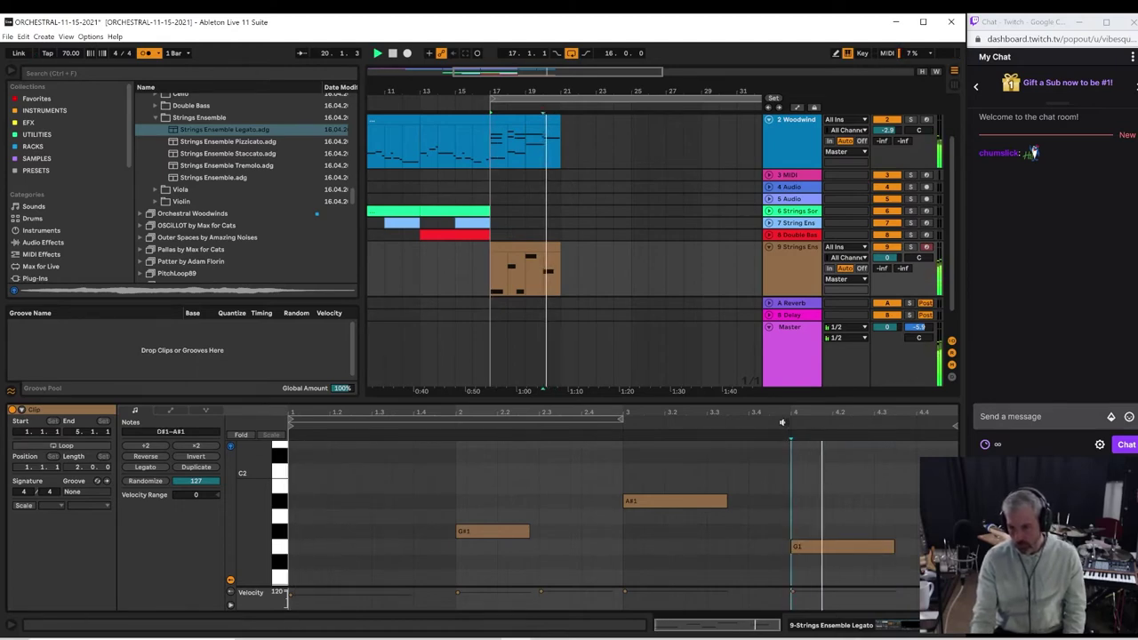
Step: Lower the note at 4.1.1 in the strings clip further to D#1 and play the section from bar 17
left_click(824, 547)
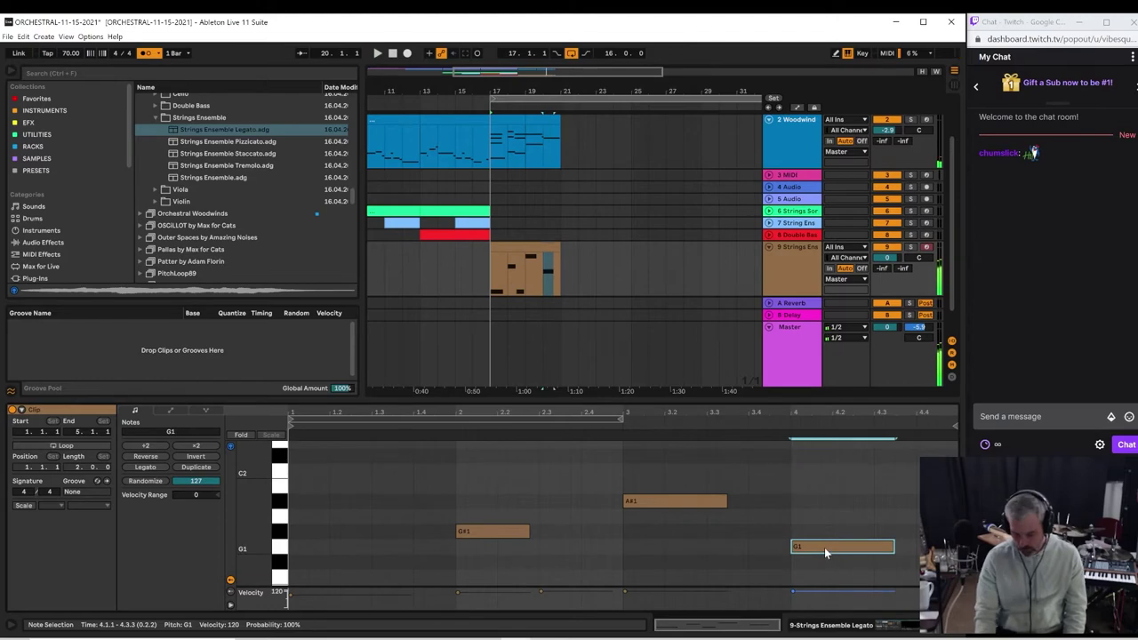
key("space")
key("Down")
key("Down")
key("Down")
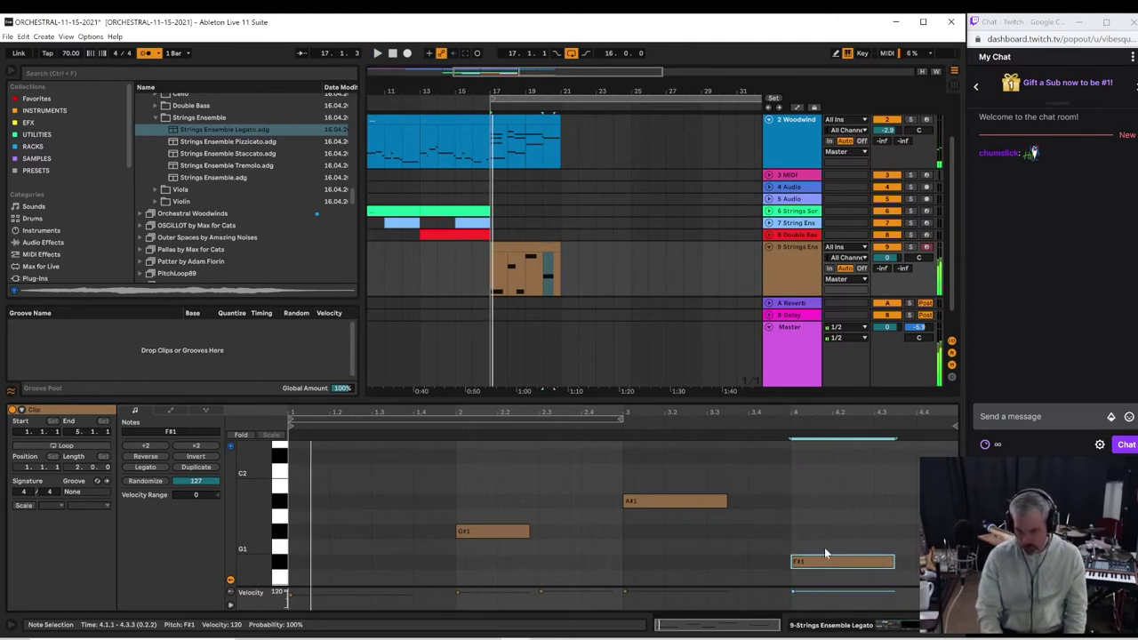
key("Down")
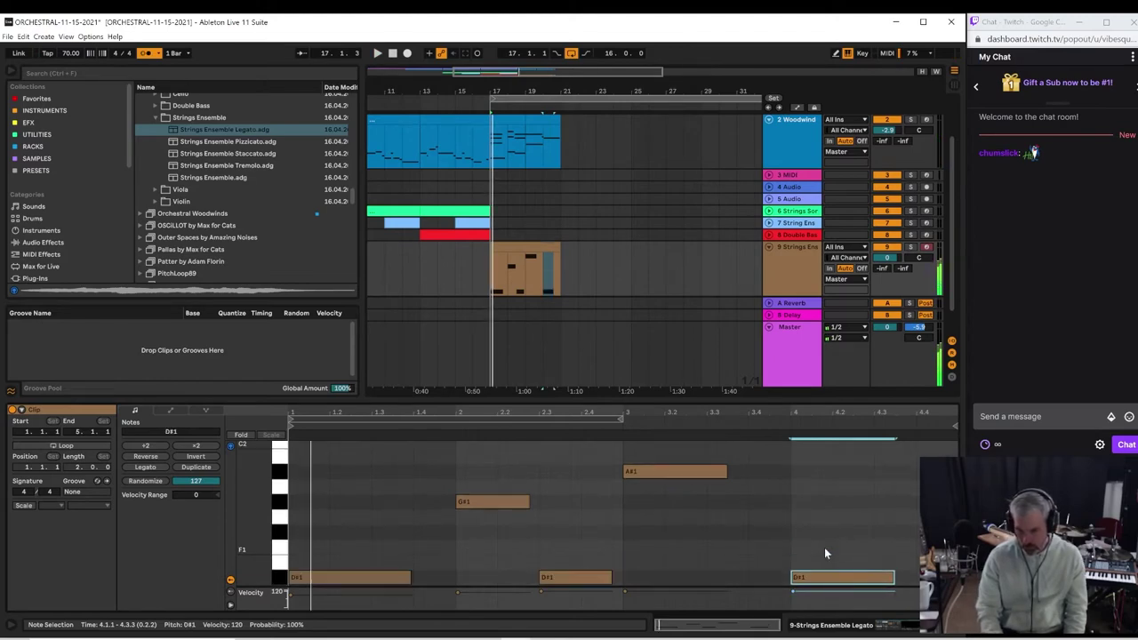
key("space")
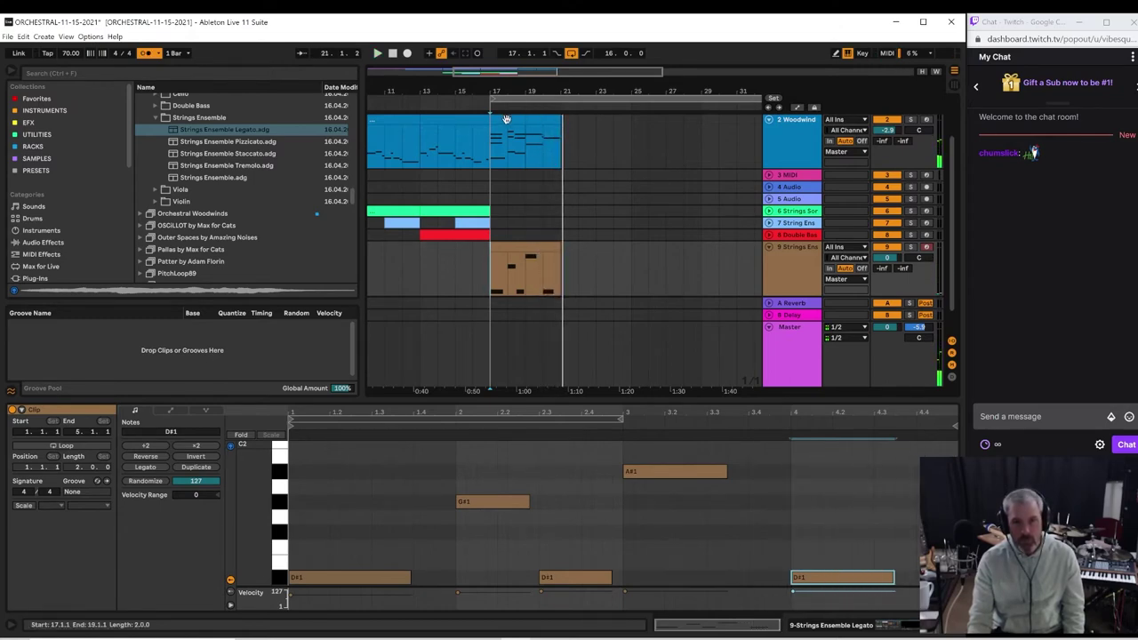
Step: Consolidate the woodwind clips from bar 17 to 21 into one clip and play the arrangement from bar 14
left_click_drag(496, 163, 556, 164)
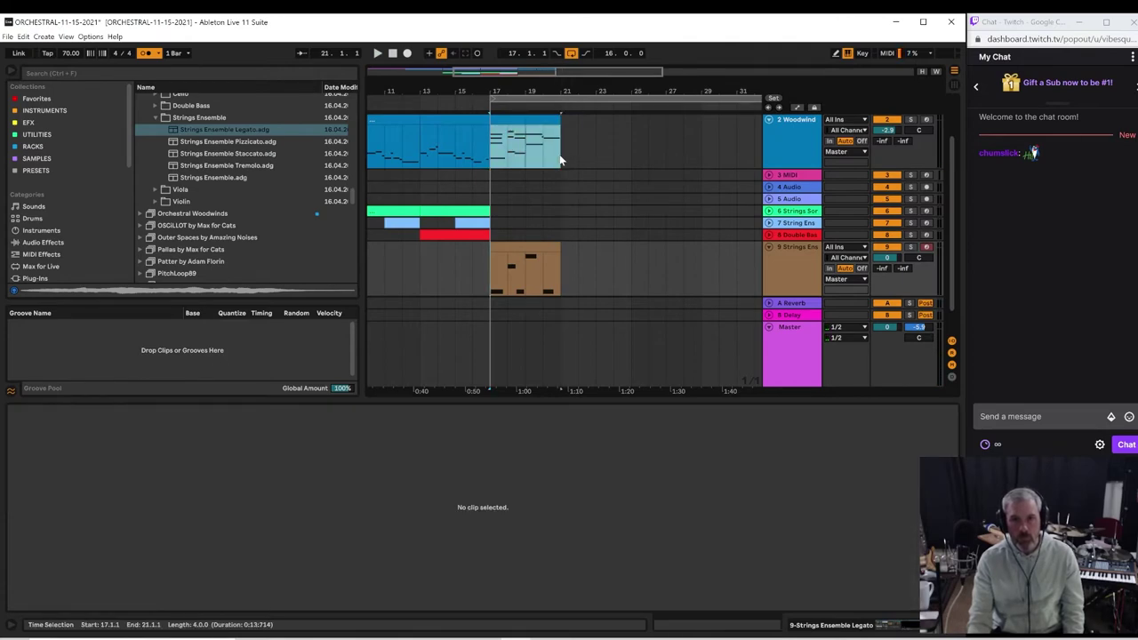
left_click(544, 128)
right_click(542, 127)
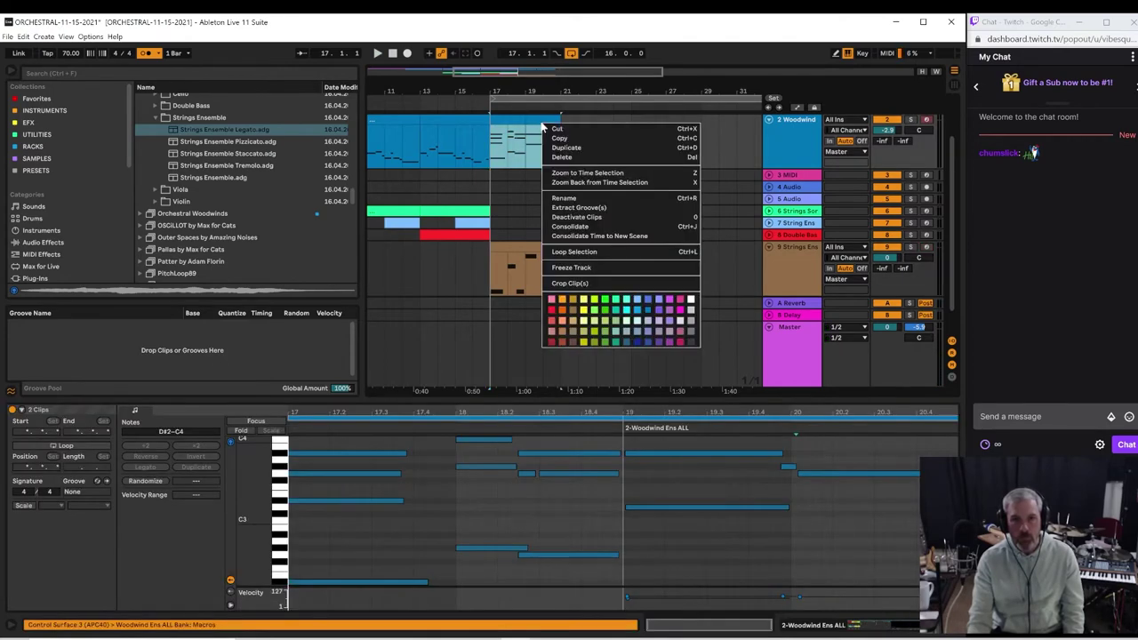
left_click(555, 228)
left_click(440, 155)
key("space")
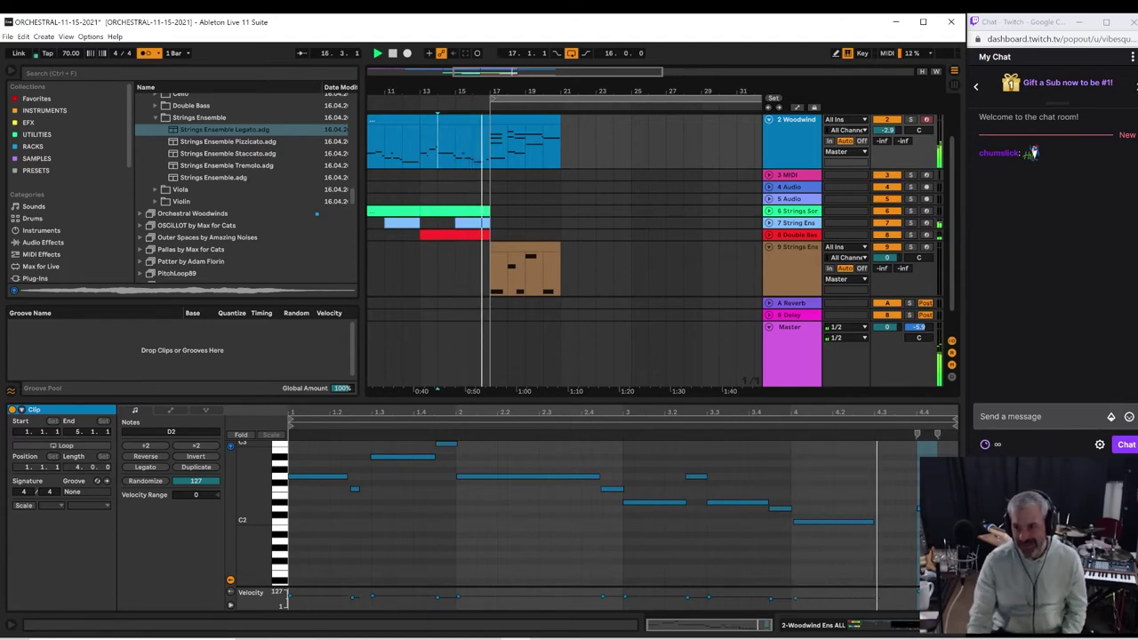
Step: Send the greeting "HI" in the Twitch chat window
left_click(1022, 416)
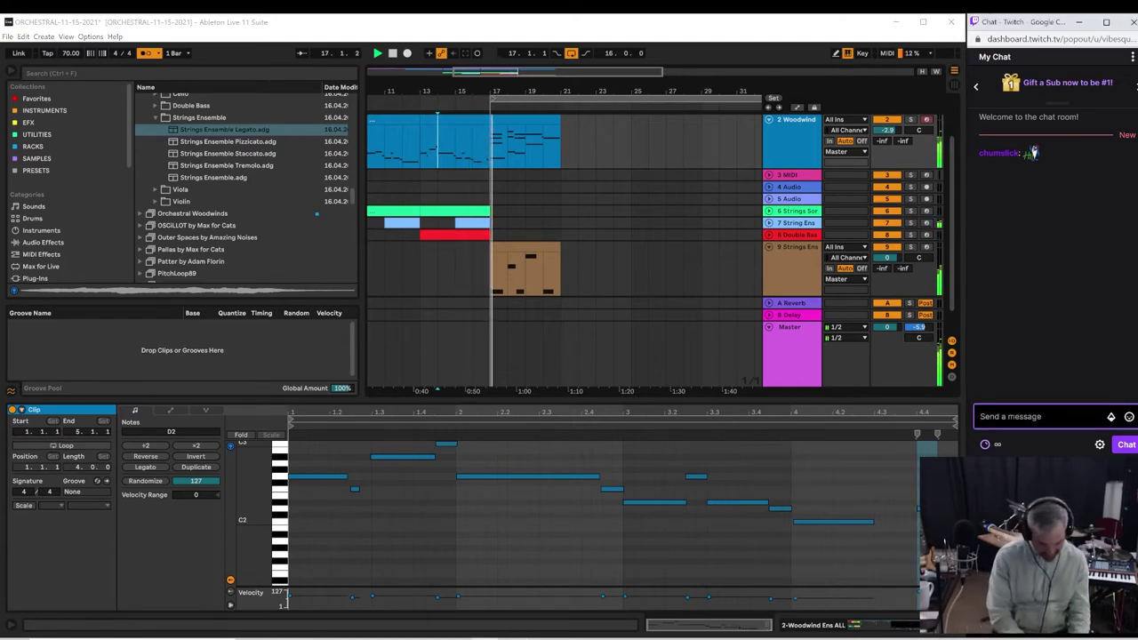
key("Return")
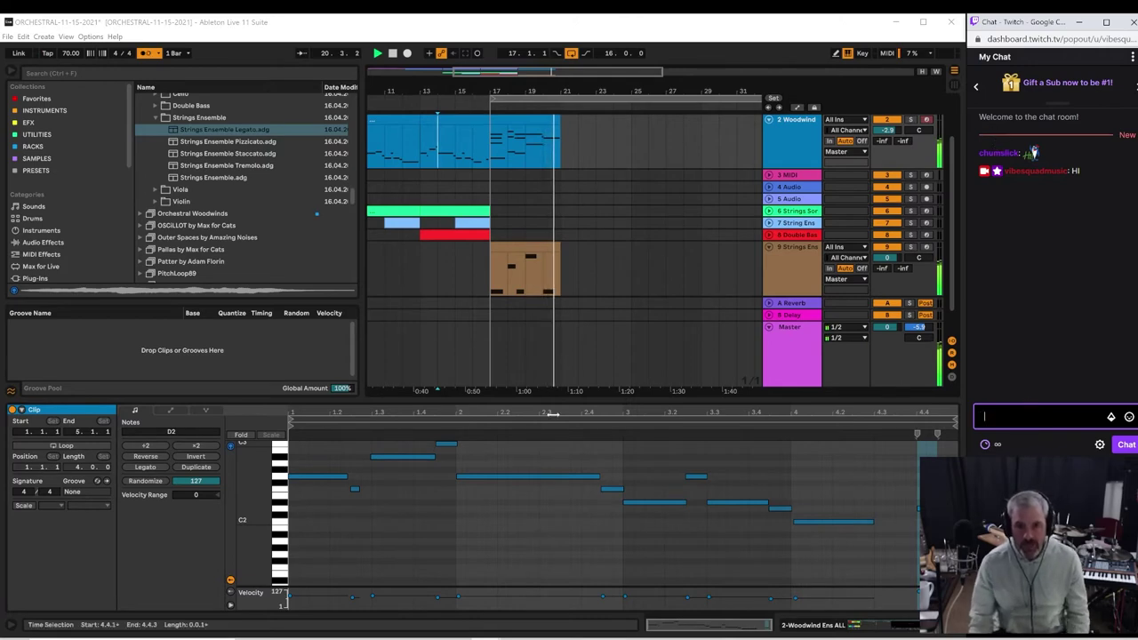
Step: Open the woodwind clip at bar 17 and move its short G#3 note earlier to 3.4.3
left_click(495, 156)
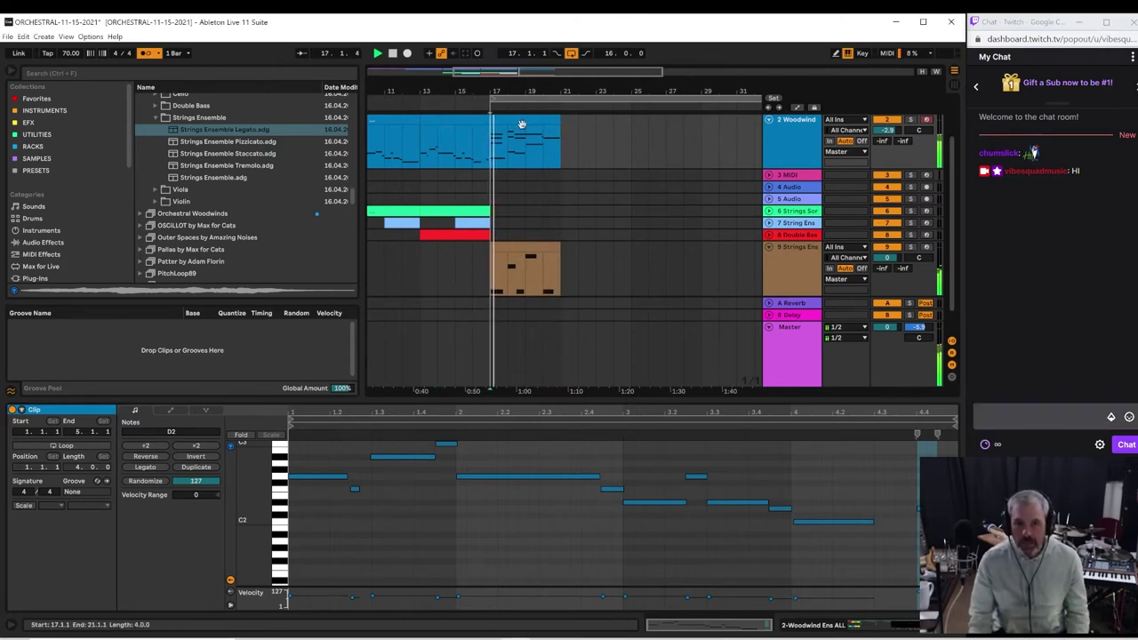
left_click(522, 125)
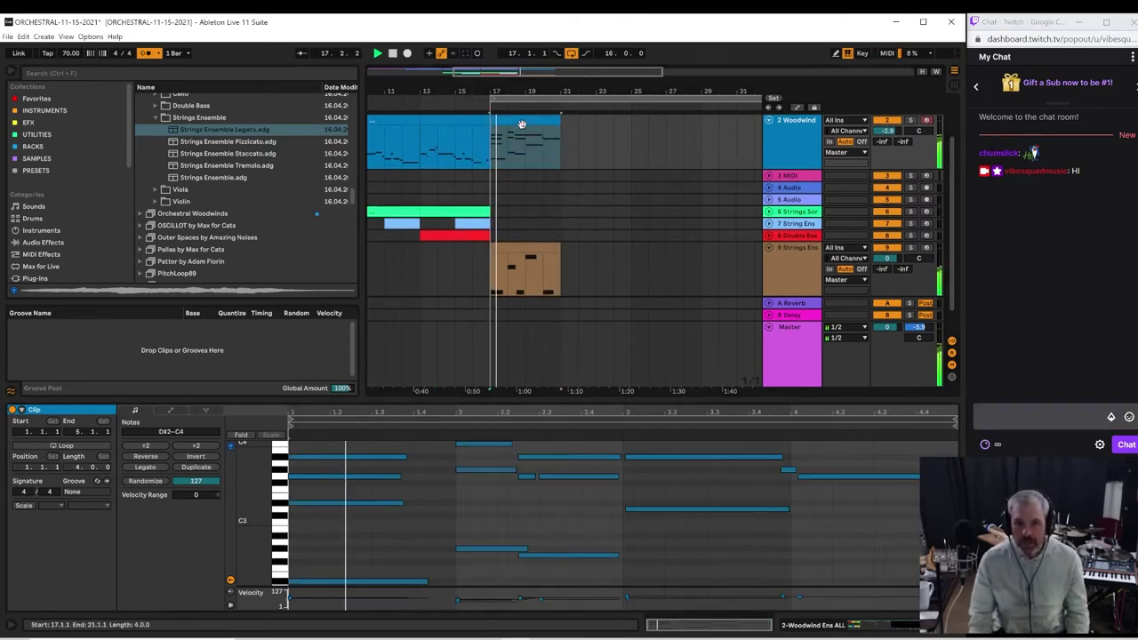
left_click(776, 471)
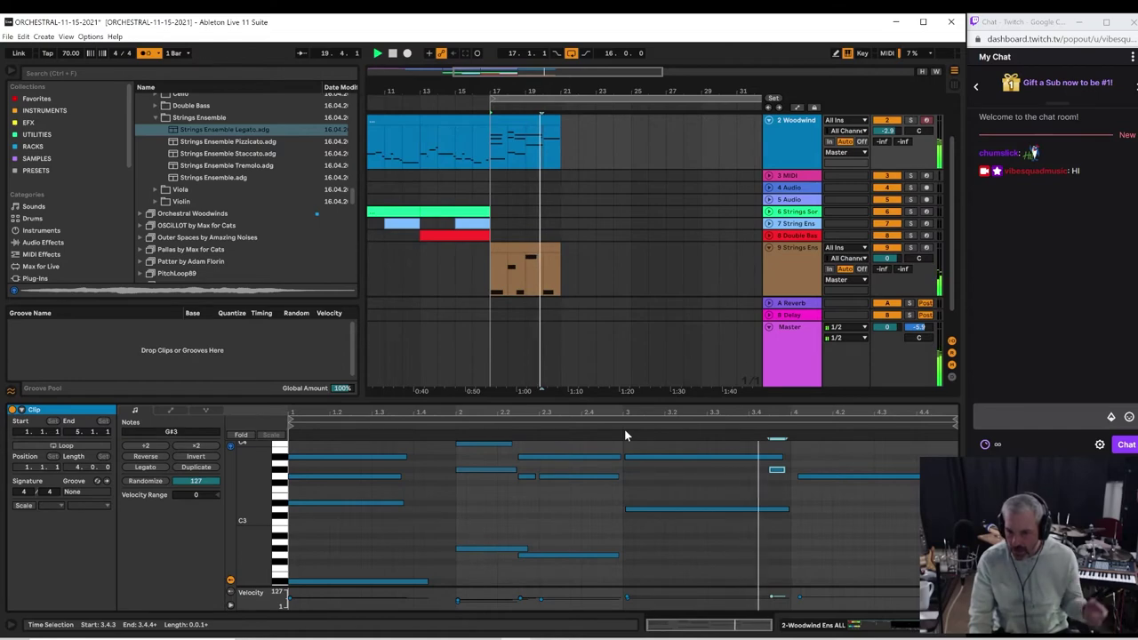
Step: Start the woodwind clip's last G3 note at 4.1.1, lengthen the short G#3 note to meet it, and play the result
left_click(817, 478)
key("space")
key("space")
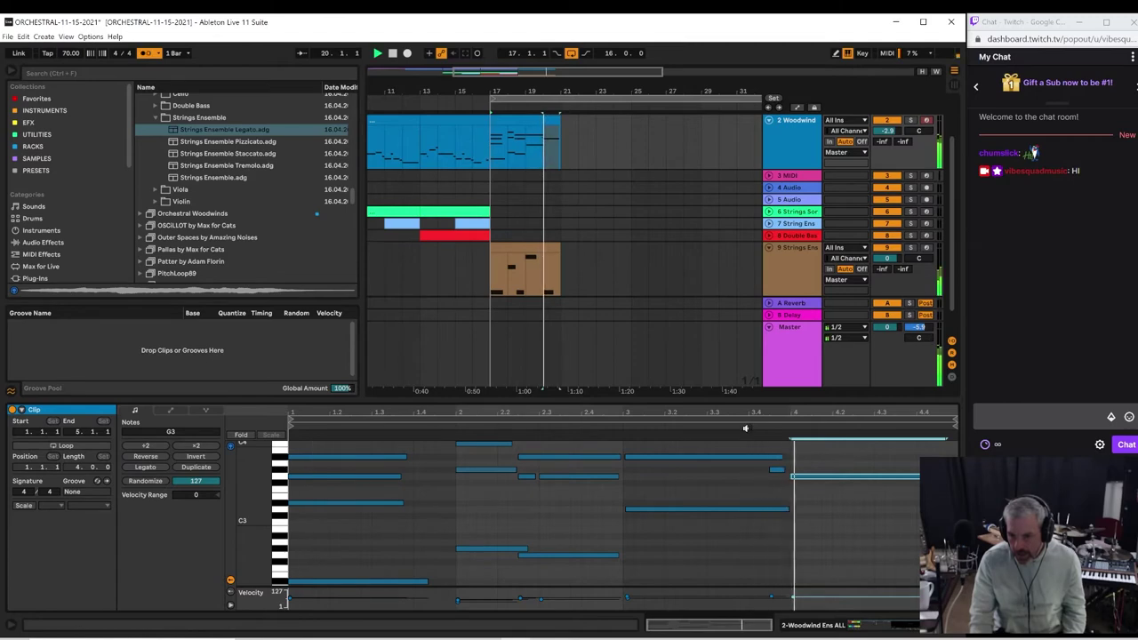
left_click(780, 470)
key("space")
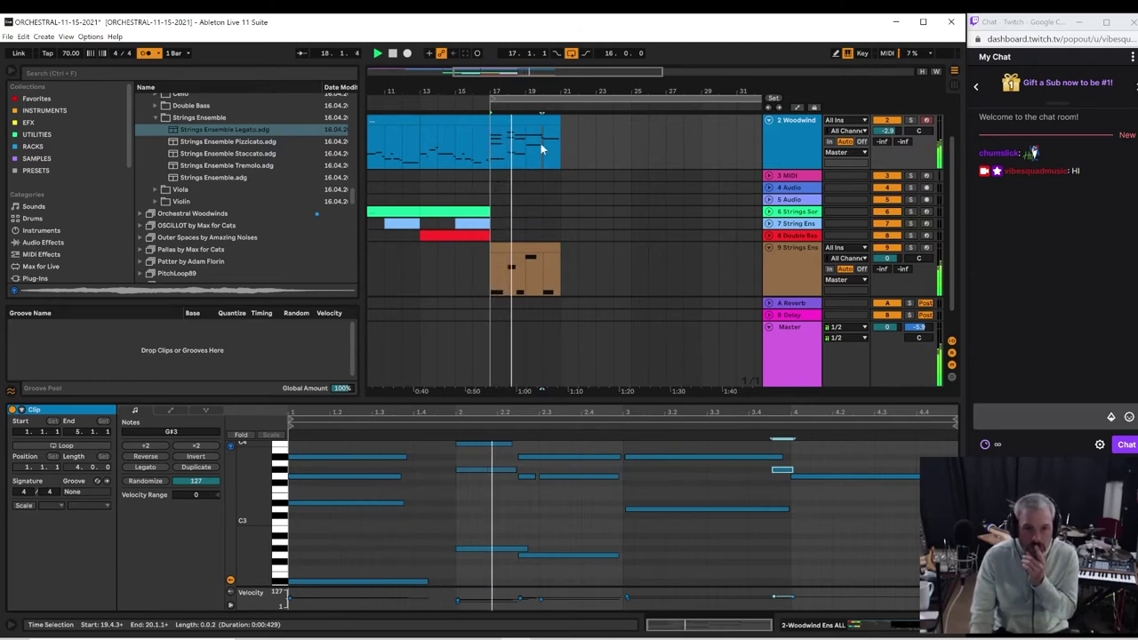
Step: Show the Bass Clarinet presets within the Sounds folder of the Orchestral Woodwinds pack
left_click_drag(537, 89, 494, 89)
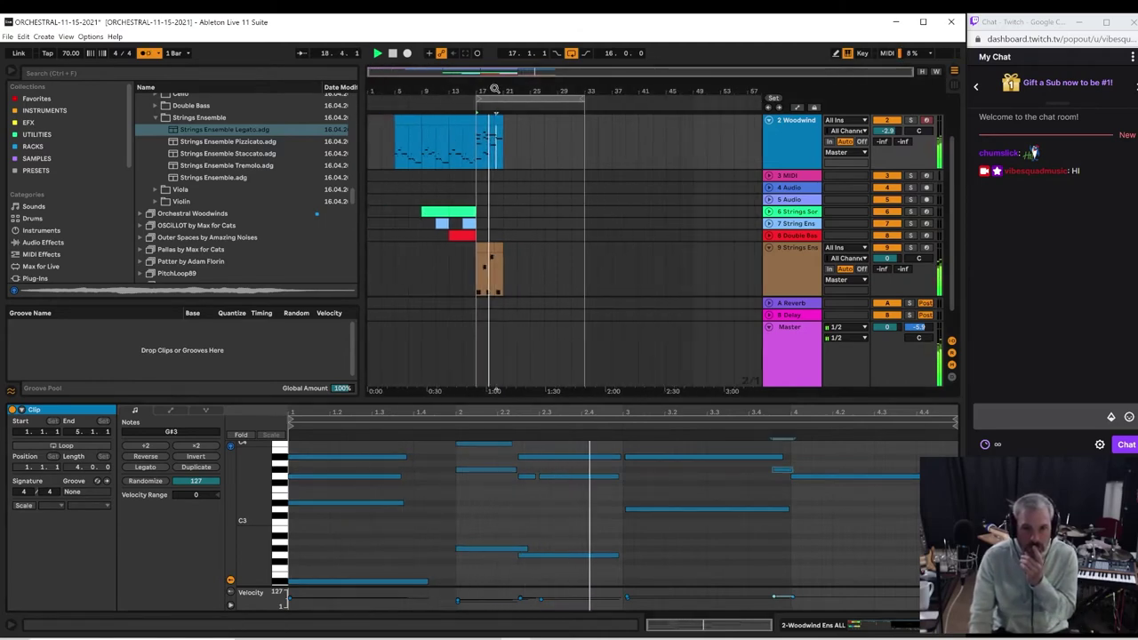
scroll(782, 261, "down", 1)
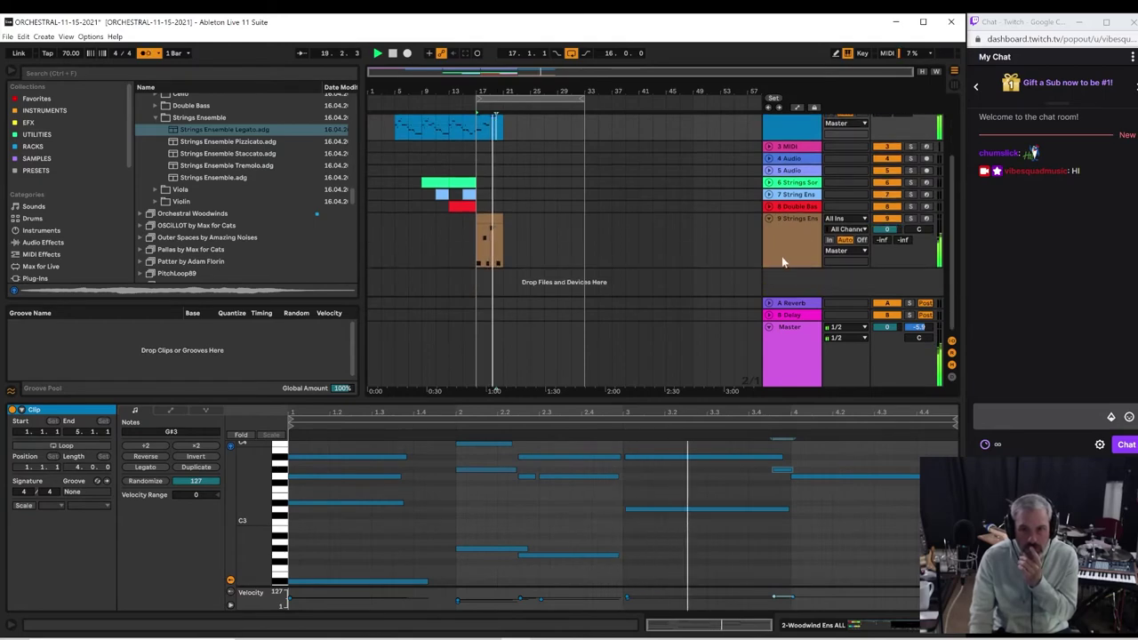
left_click(782, 261)
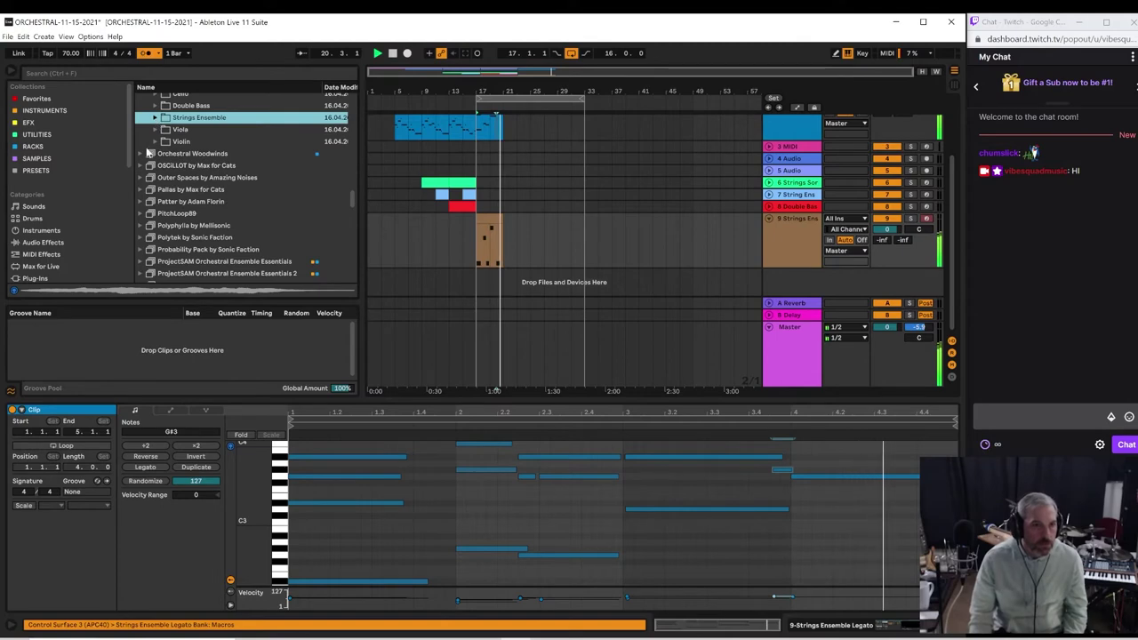
left_click(141, 153)
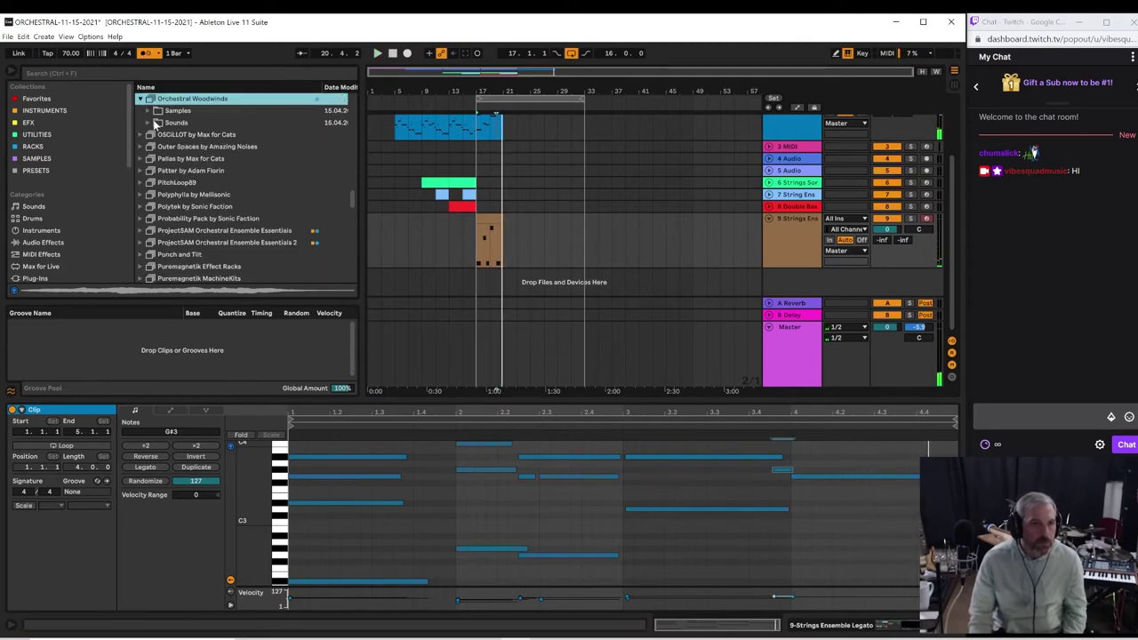
left_click(151, 123)
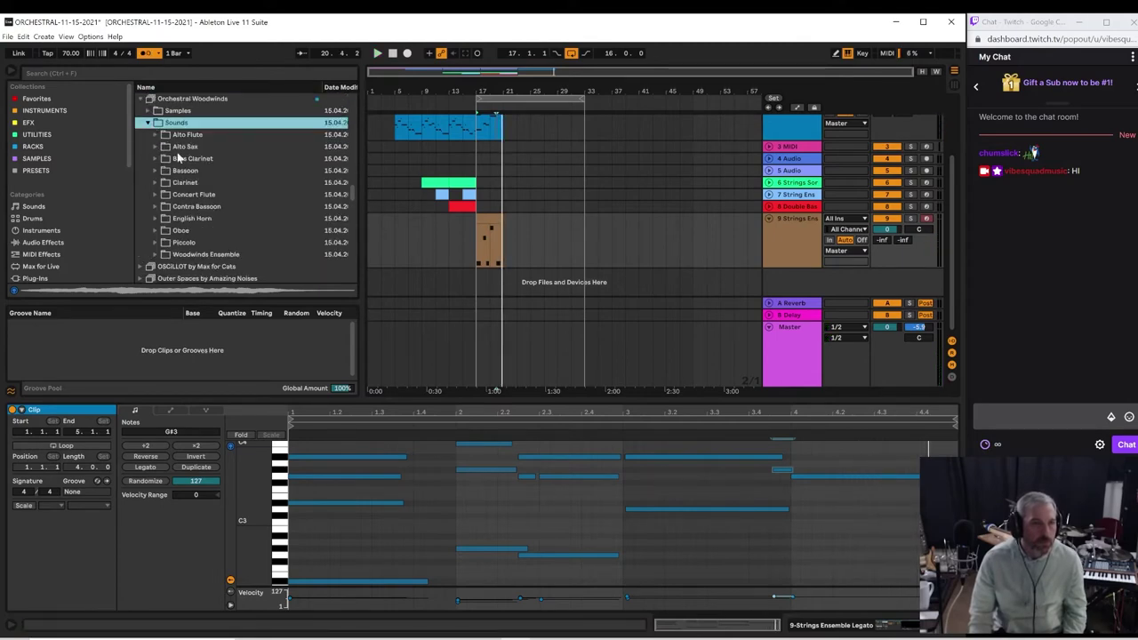
left_click(162, 159)
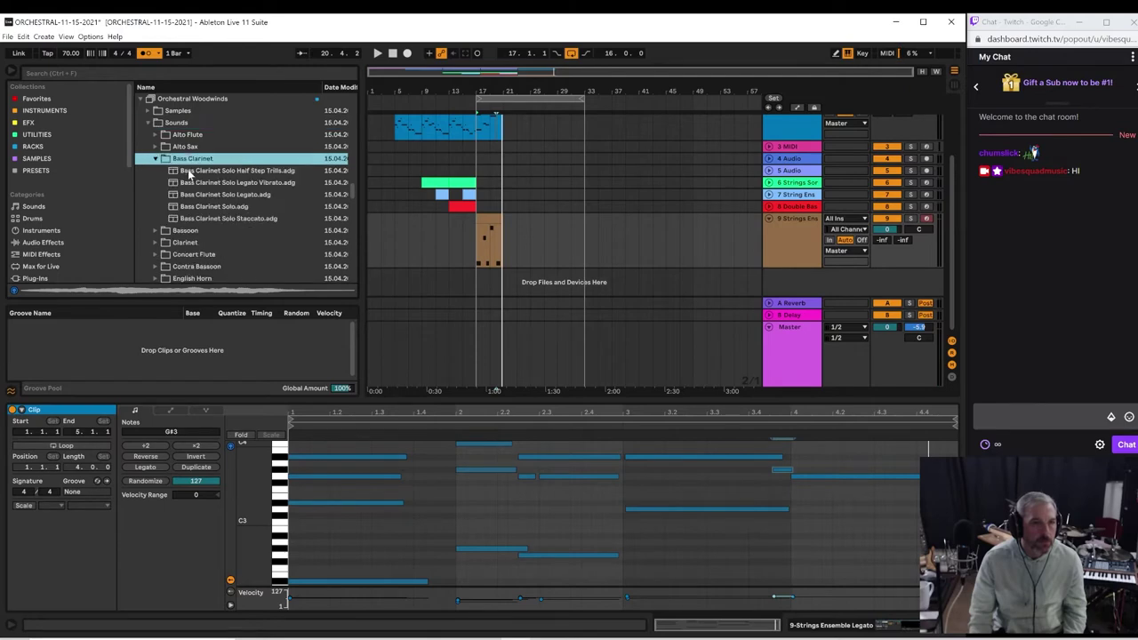
Step: Audition the bass clarinet presets and load Bass Clarinet Solo Staccato onto a new track below the strings ensemble
left_click(189, 171)
left_click(191, 183)
left_click(194, 194)
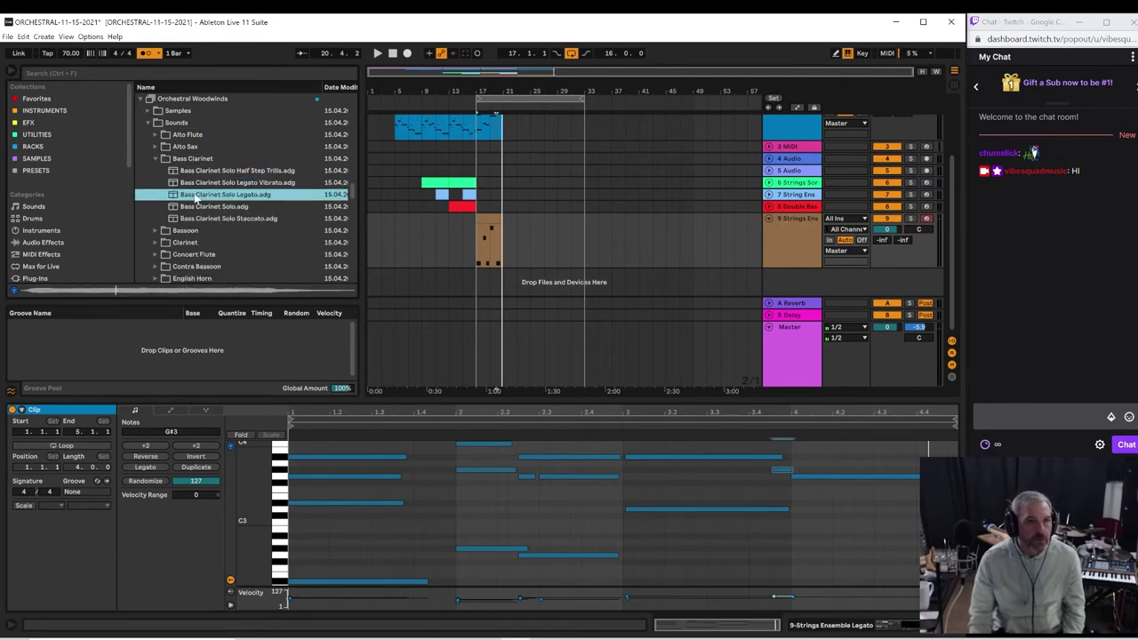
left_click(195, 206)
left_click(190, 219)
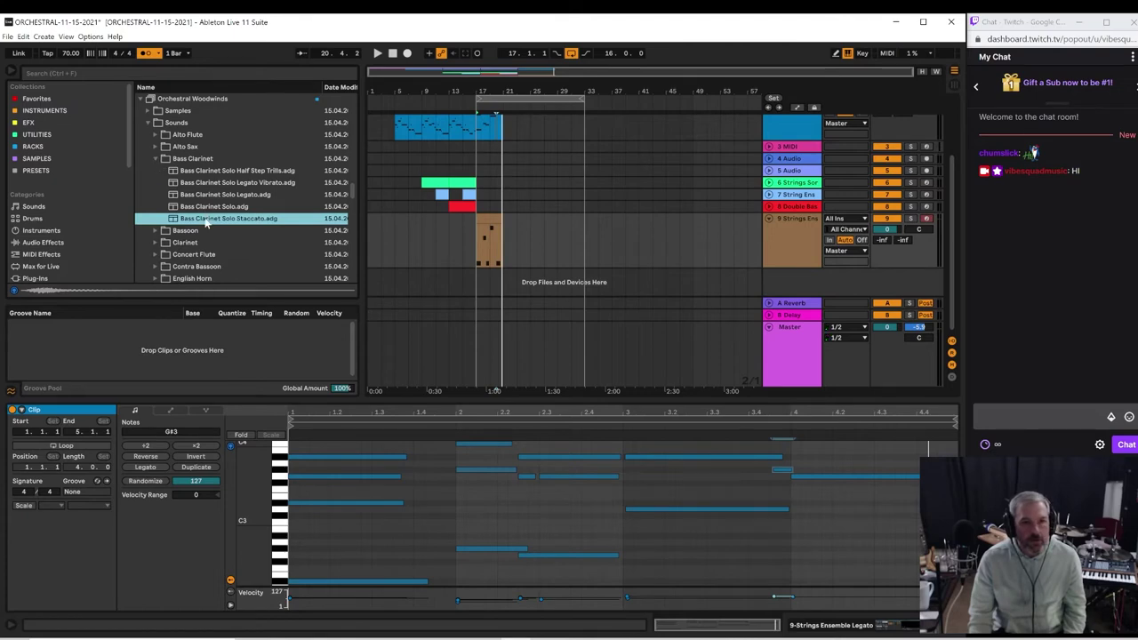
left_click_drag(206, 224, 543, 282)
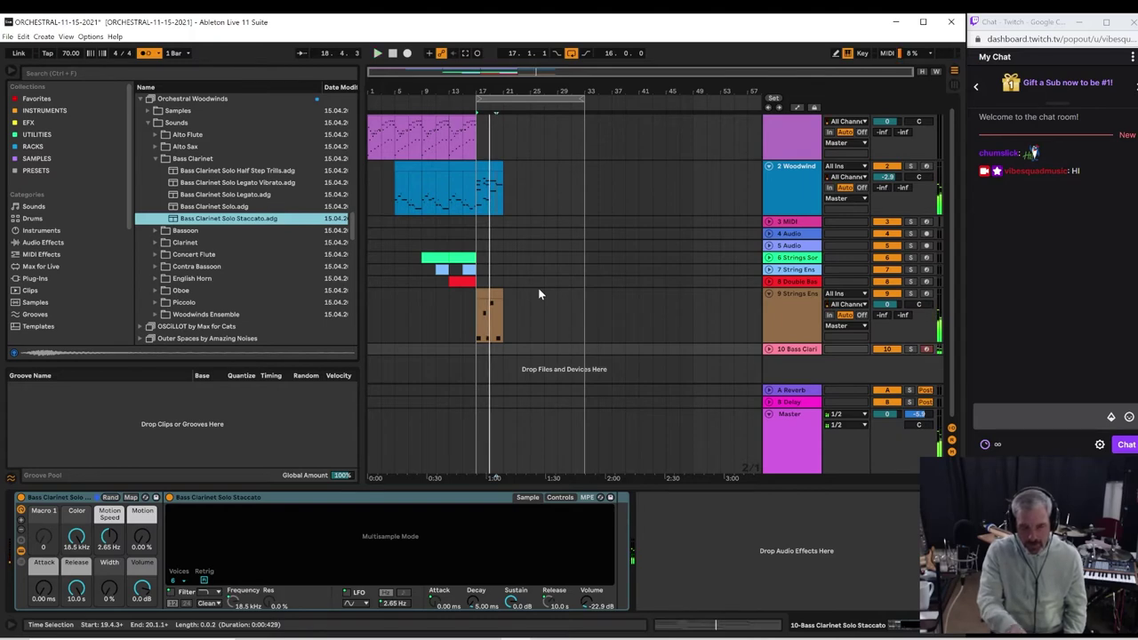
Step: Play the section from bar 17 repeatedly to try out the bass clarinet against the woodwinds and strings
key("space")
key("space")
key("space")
key("space")
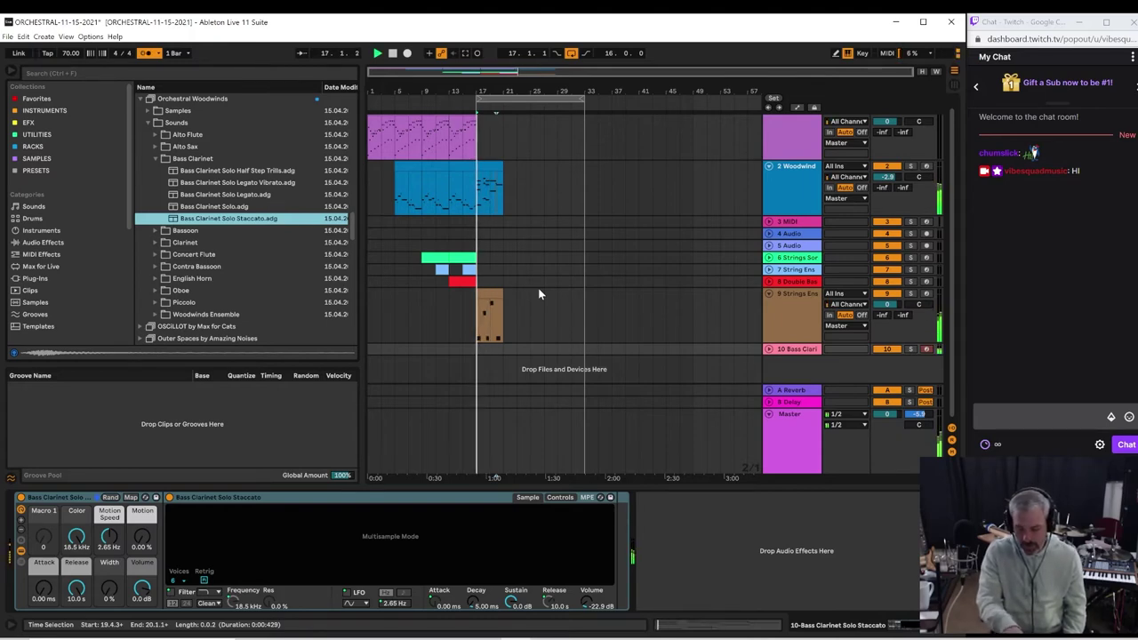
key("space")
key("space")
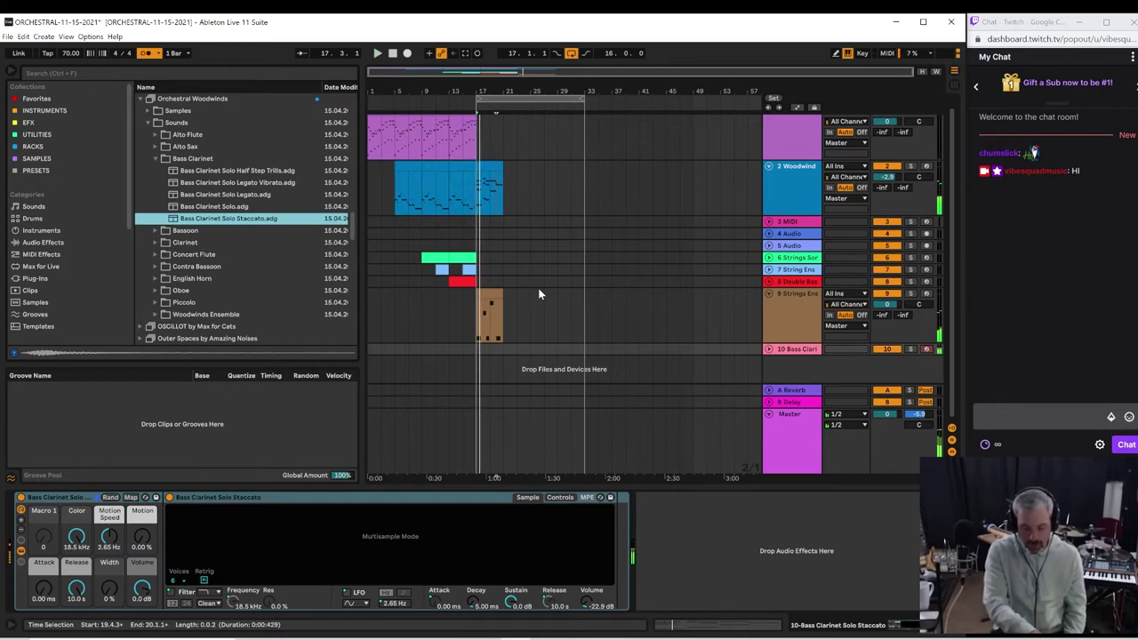
key("space")
key("space")
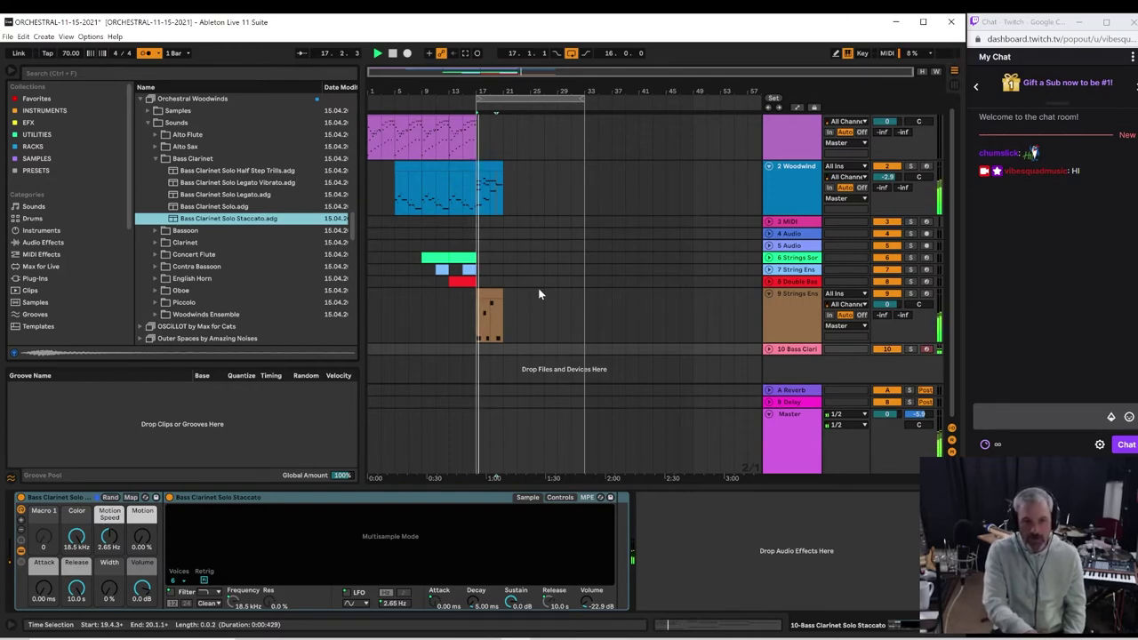
key("space")
key("space")
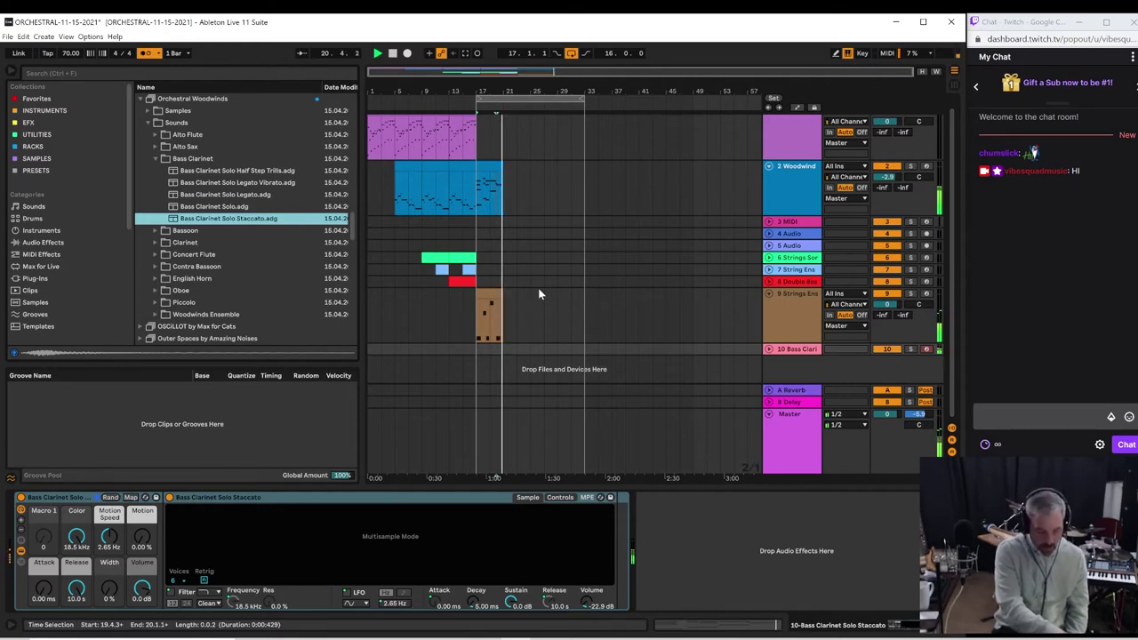
key("space")
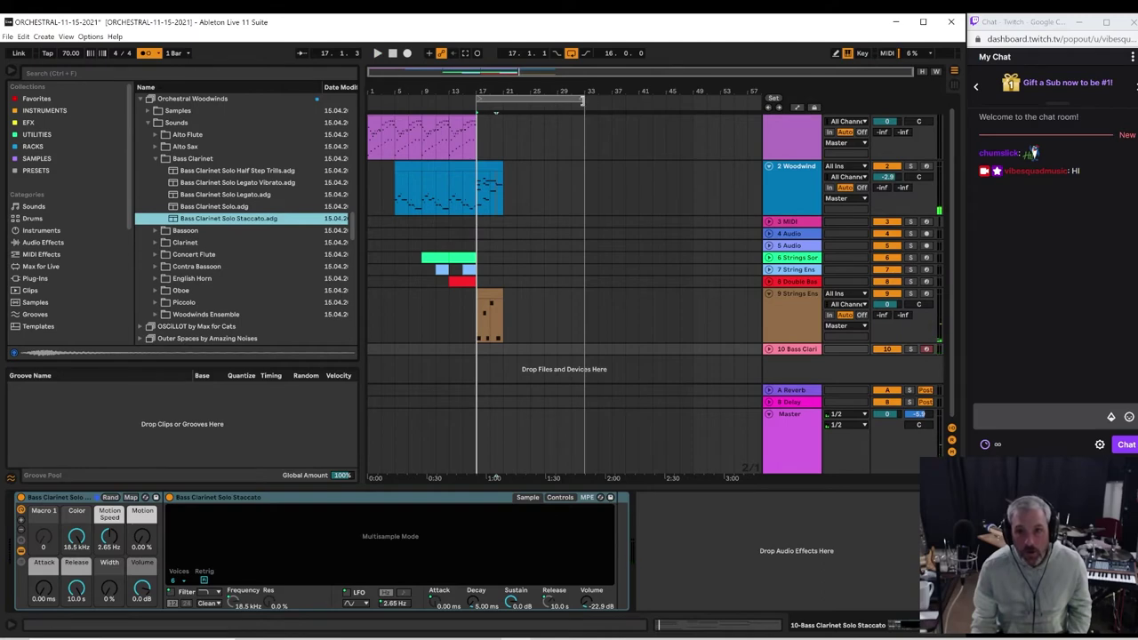
Step: Shorten the arrangement loop to four bars, from bar 17 to bar 21, and play it
left_click_drag(588, 104, 508, 107)
key("space")
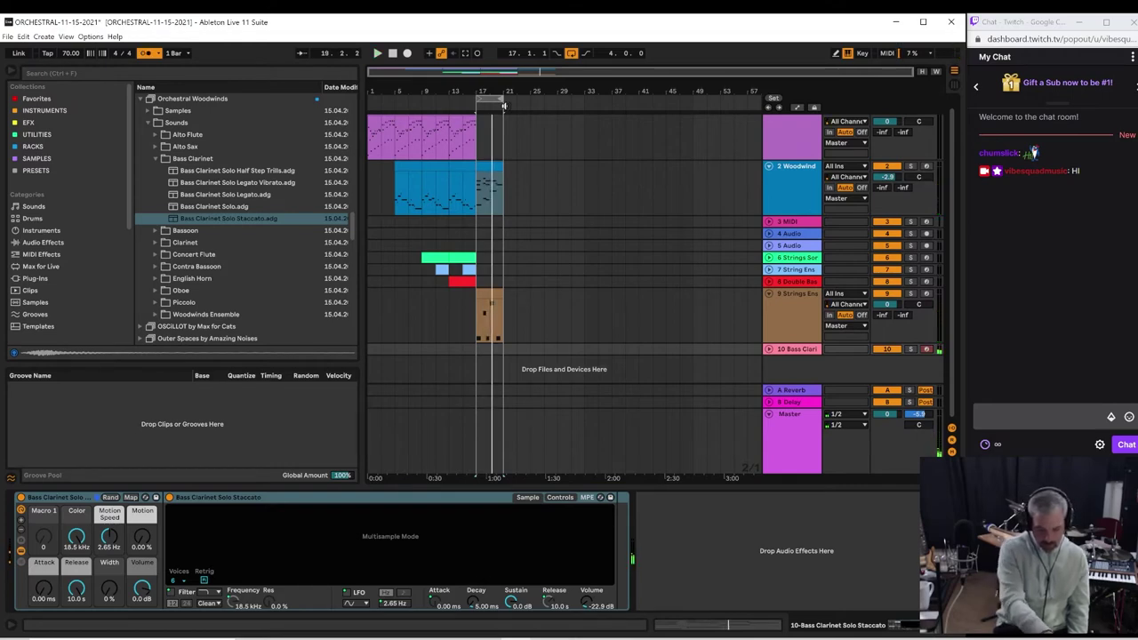
key("space")
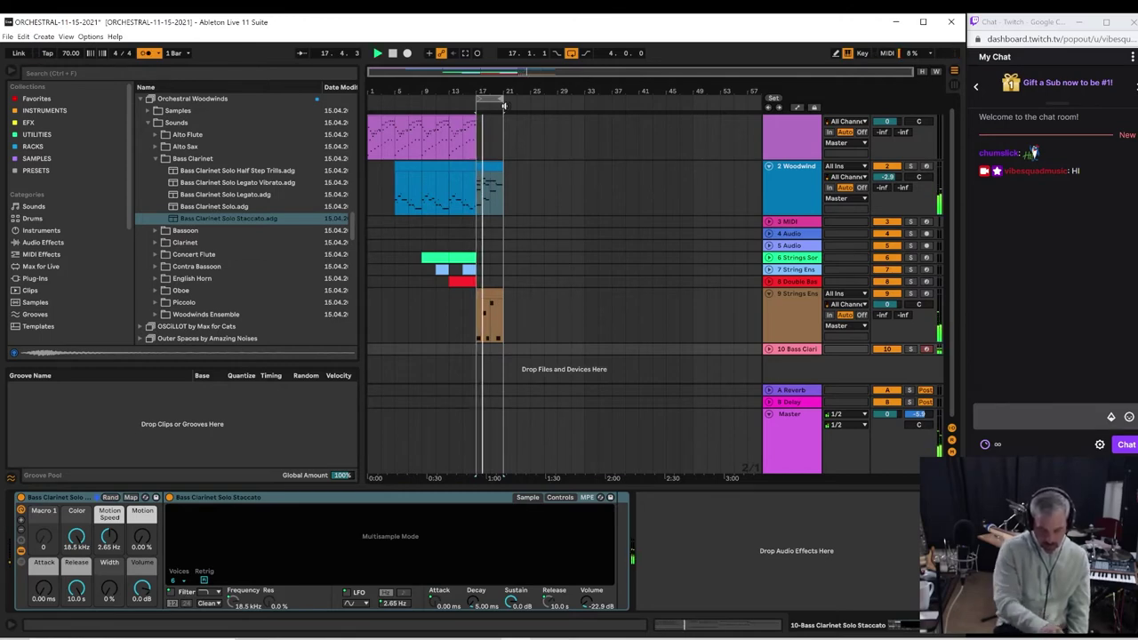
Step: Replay the loop, capture the performed bass clarinet MIDI as a clip on its track, and unfold that track
key("space")
key("space")
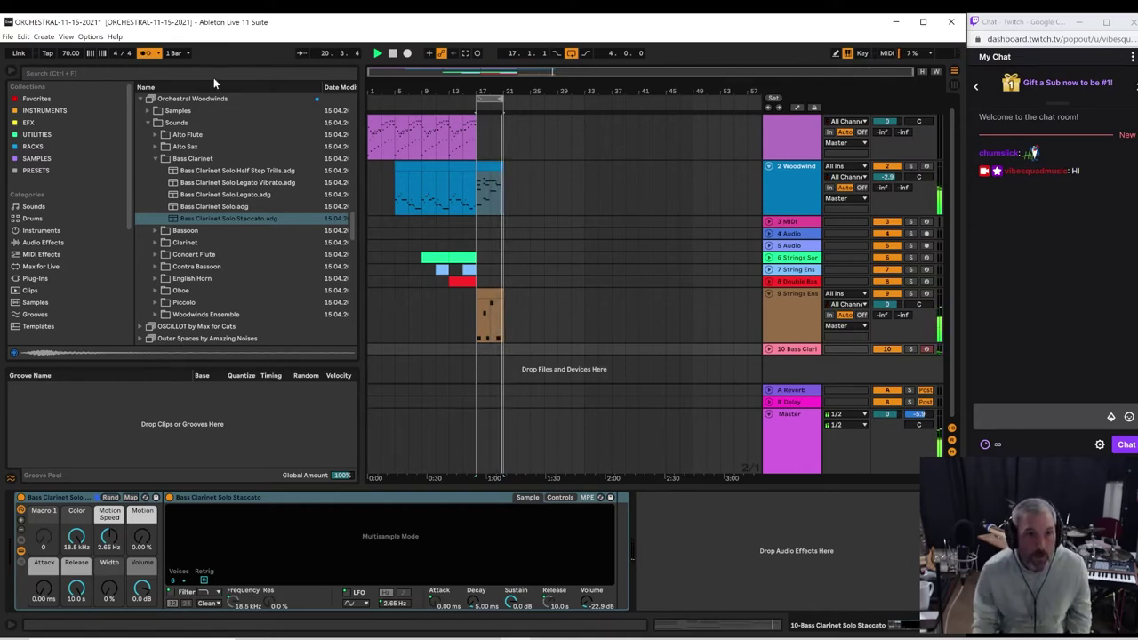
left_click(468, 55)
left_click(770, 349)
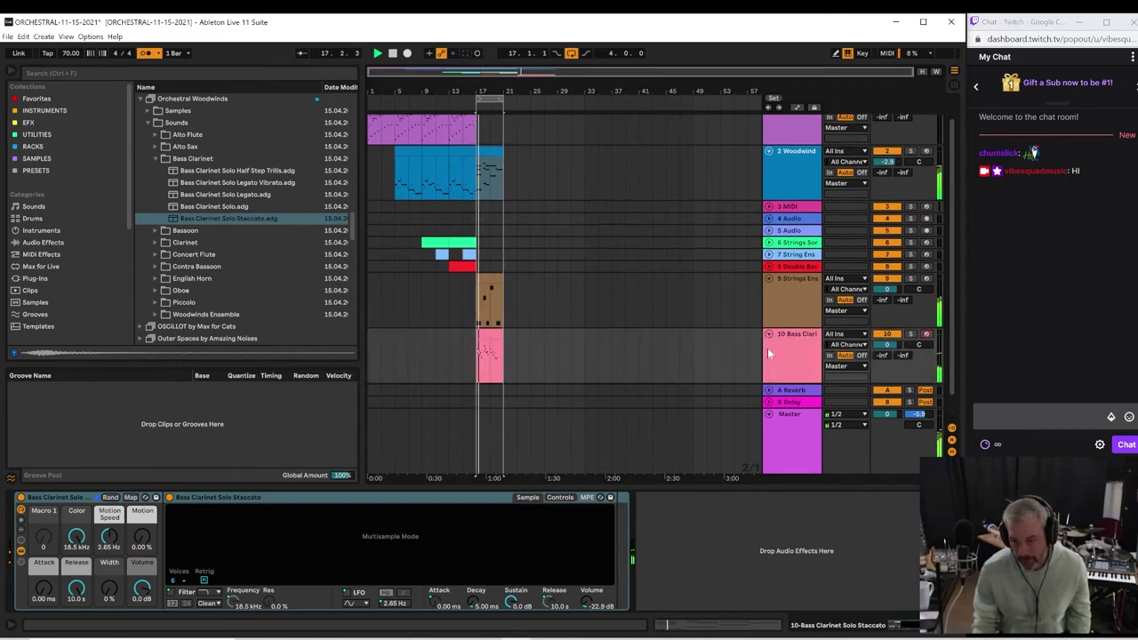
Step: Open the captured bass clarinet clip for note editing and play the loop to locate the note at 10.3.1
double_click(491, 336)
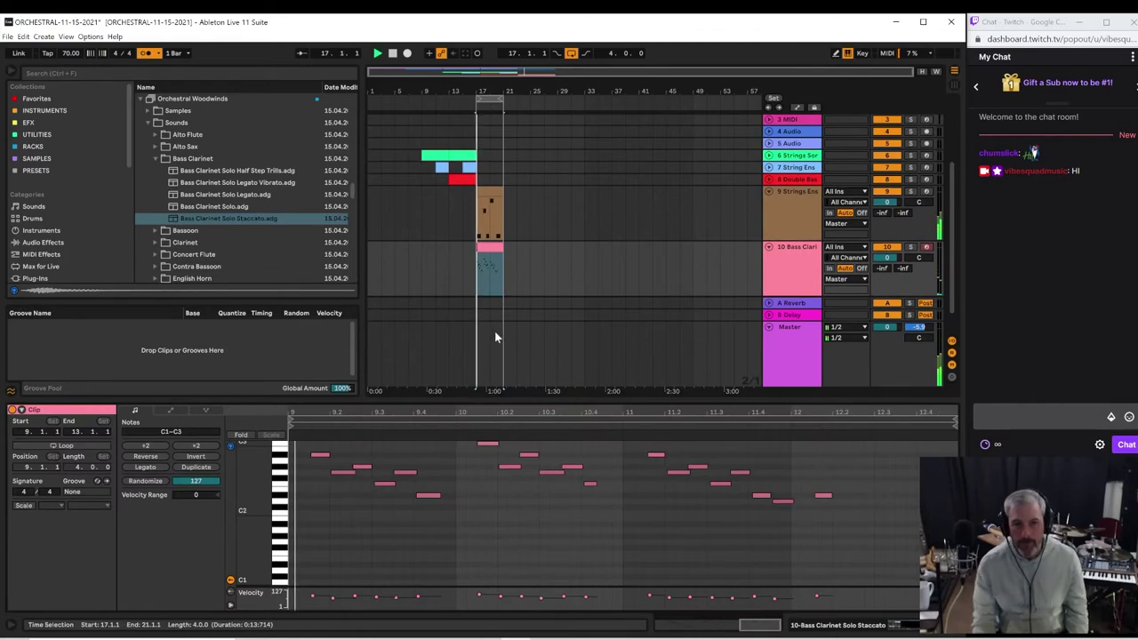
key("space")
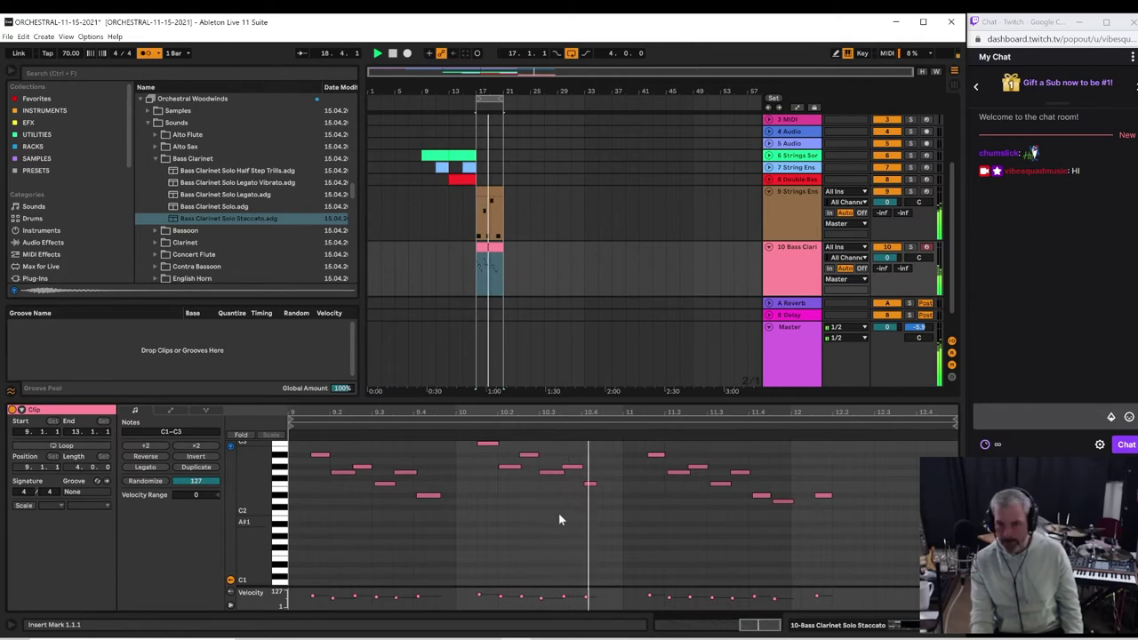
left_click(551, 471)
key("space")
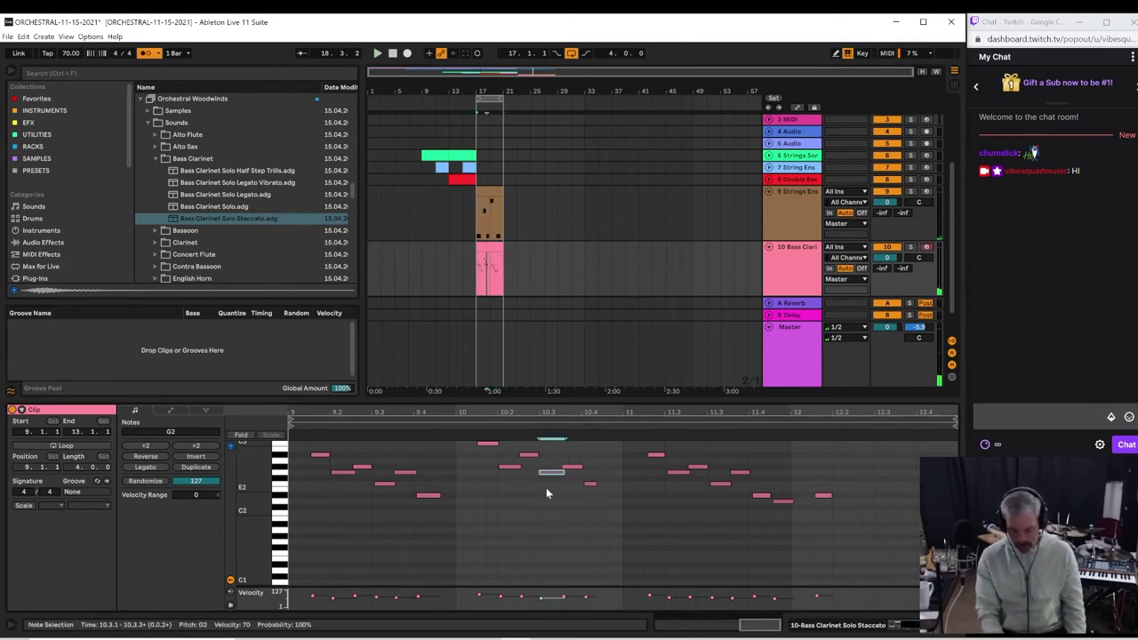
Step: Try the bass clarinet note at 10.3.1 at higher pitches, from A#2 down through A2 and G#2
key("Up")
key("Up")
key("Up")
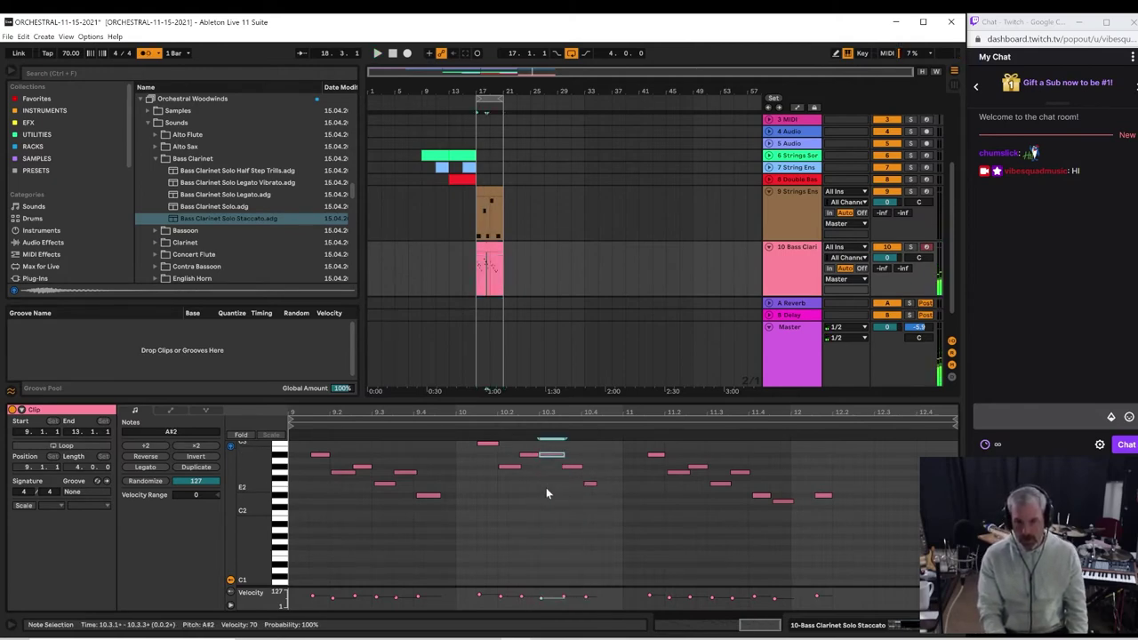
key("Down")
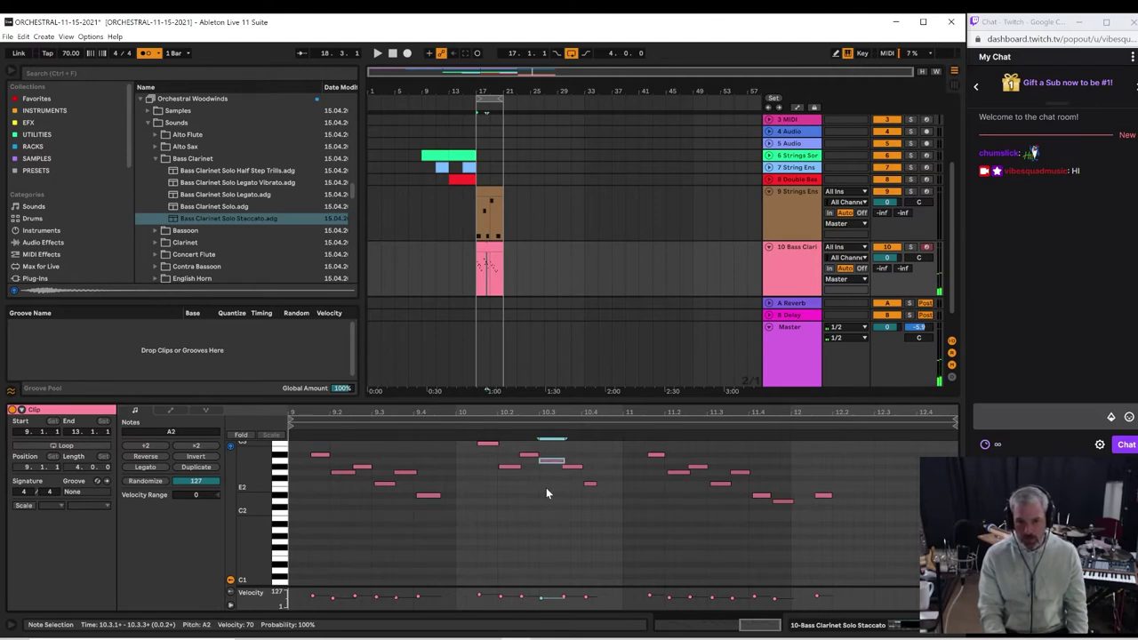
key("Down")
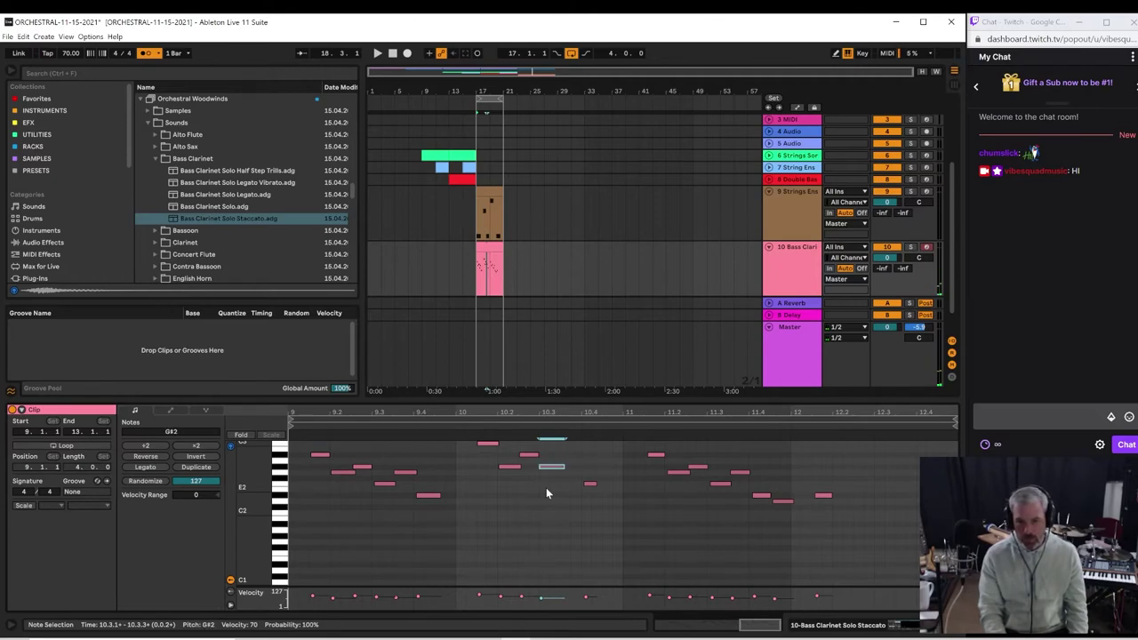
key("Down")
Step: Shorten the bass clarinet note at 10.3.1 to end at 10.3.3 and raise its pitch to G#2
left_click(563, 476)
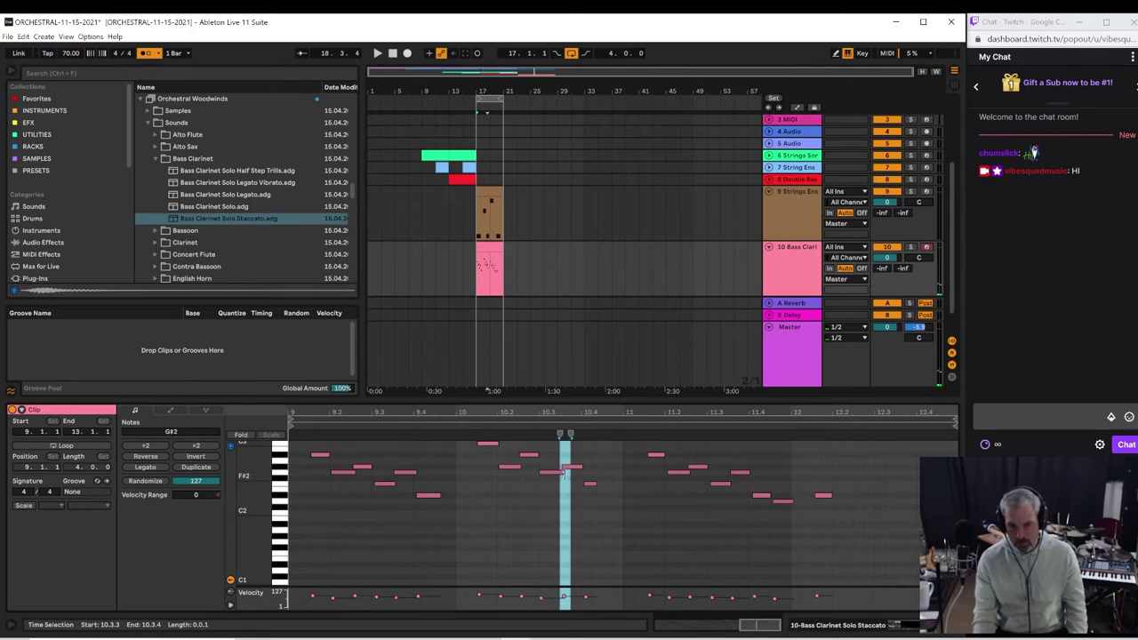
left_click_drag(564, 474, 544, 476)
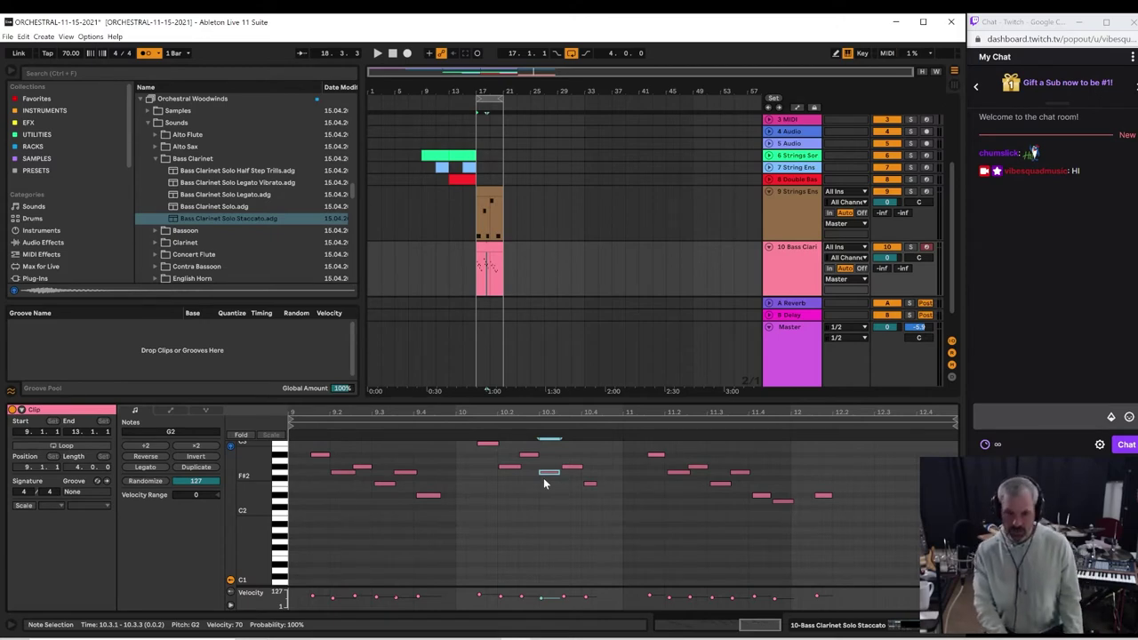
key("Up")
key("Up")
key("Up")
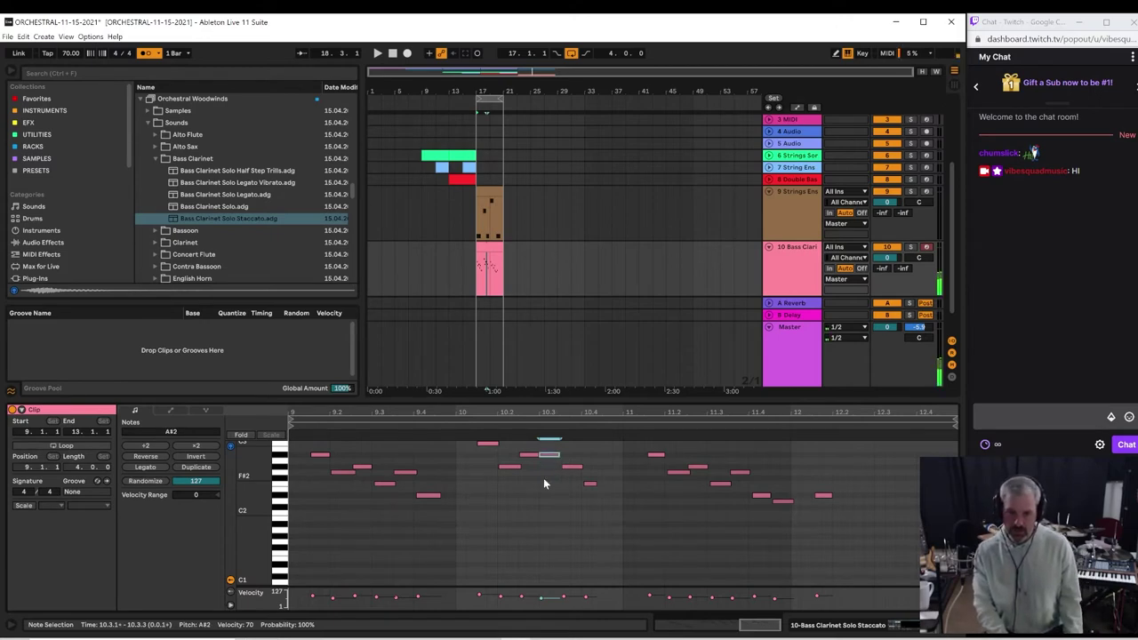
key("Down")
key("Down")
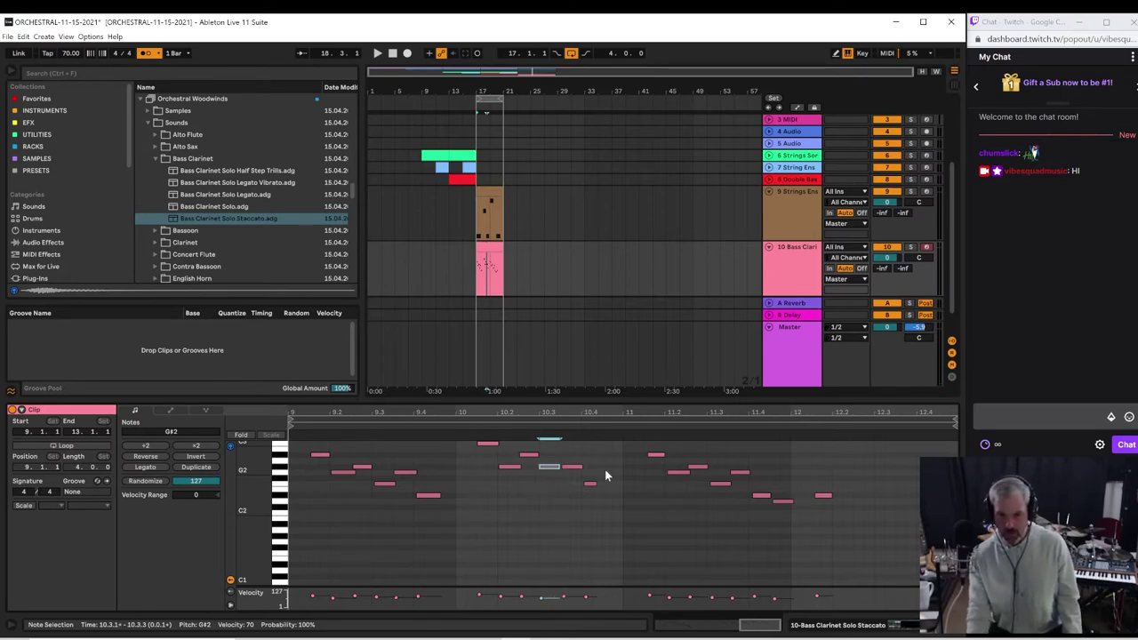
Step: Raise the following note at 10.3.3 to A#2, playing the loop to check its pitch
left_click(566, 466)
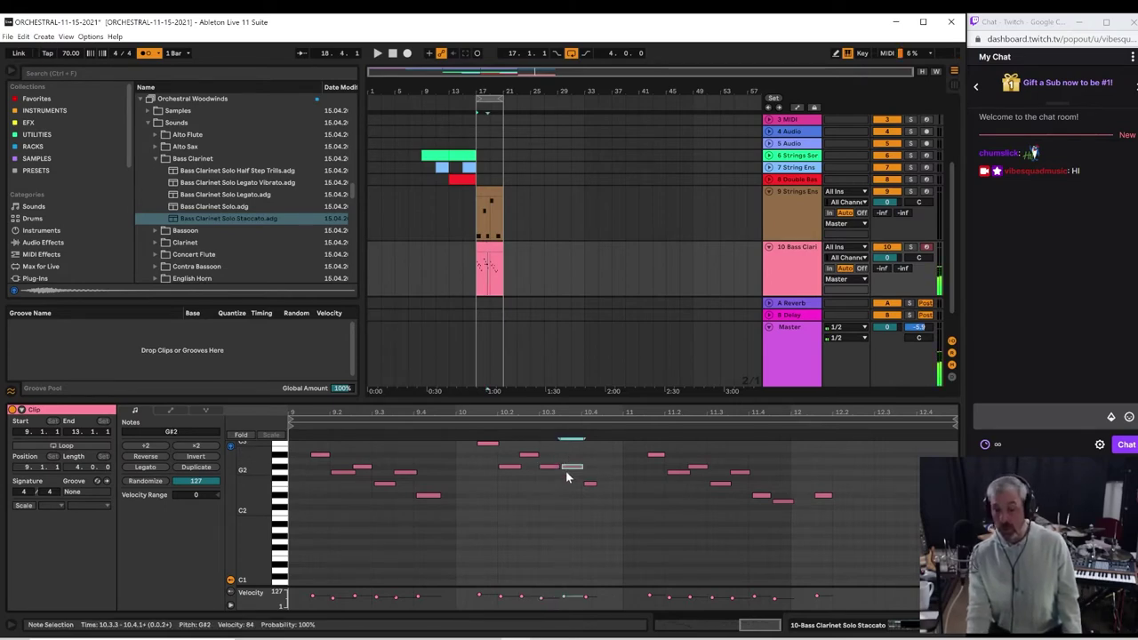
key("Up")
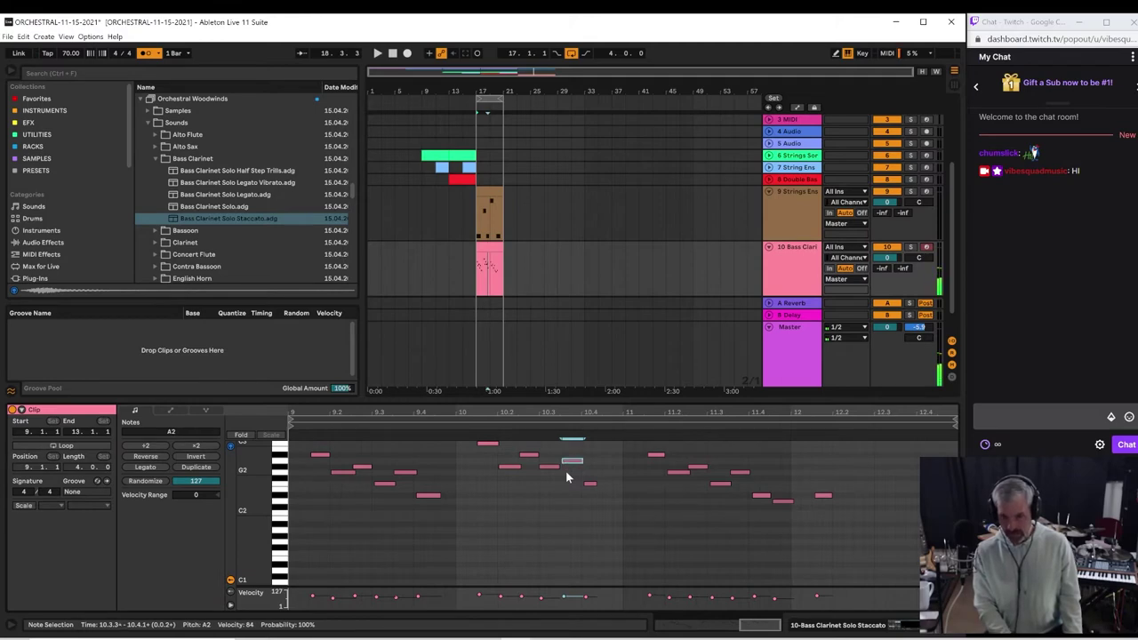
key("space")
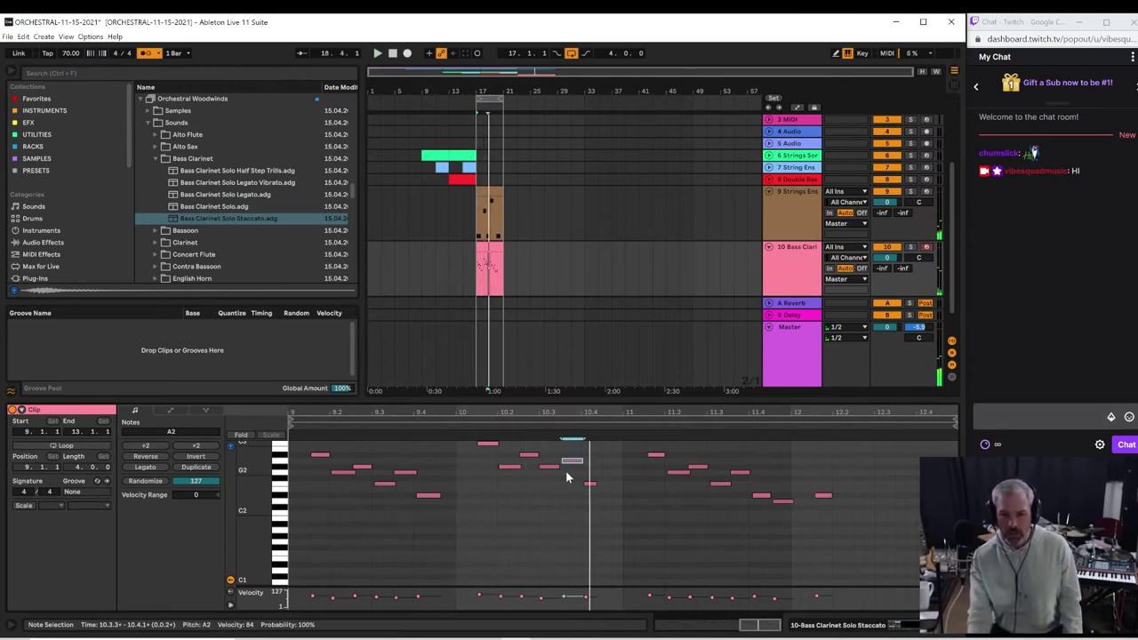
key("Up")
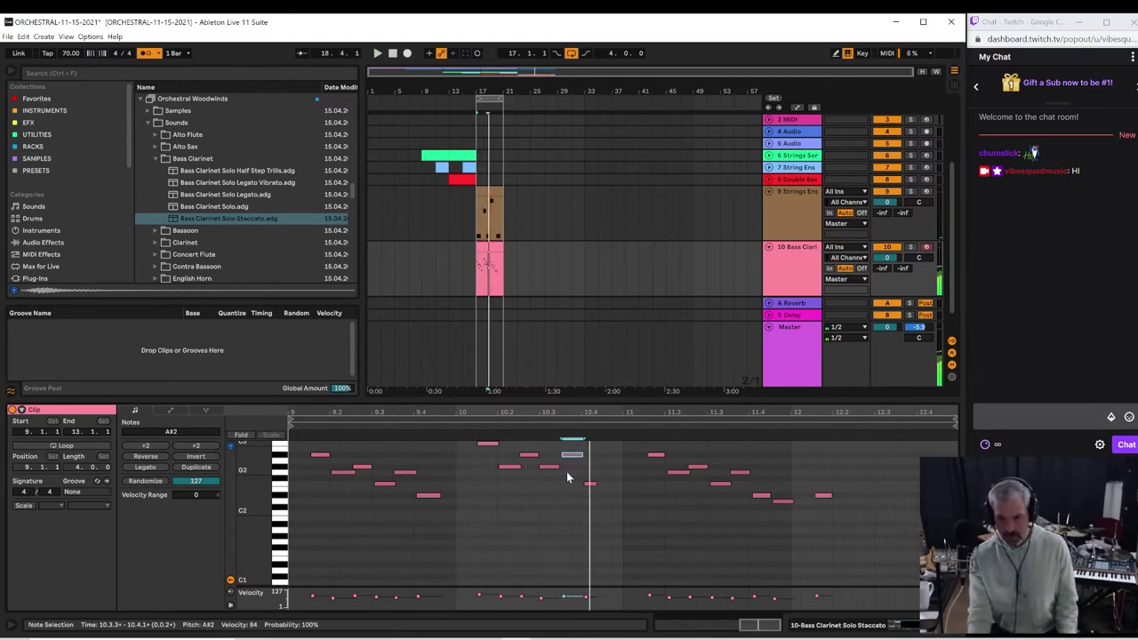
left_click(526, 427)
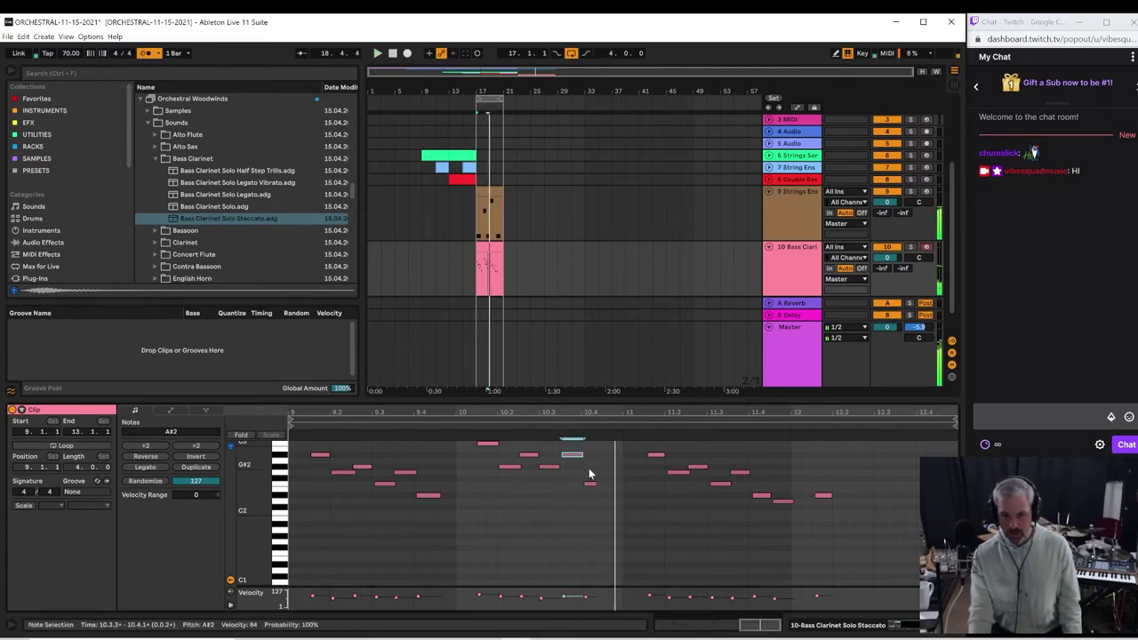
Step: Raise the short note at 10.4.1 to G2 and play the loop again from bar 17
left_click_drag(588, 467, 600, 490)
key("space")
key("Up")
key("Up")
key("space")
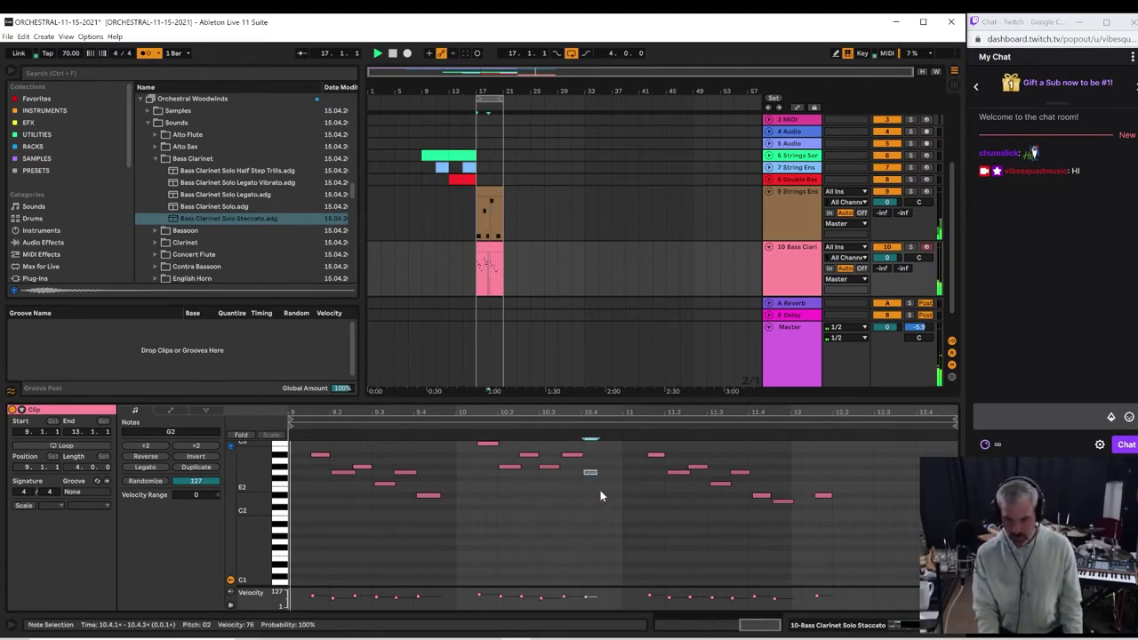
Step: Play back bar 10 of the bass clarinet clip and check the G2, G#2 and A#2 notes around beats 10.2 to 10.4
left_click(449, 425)
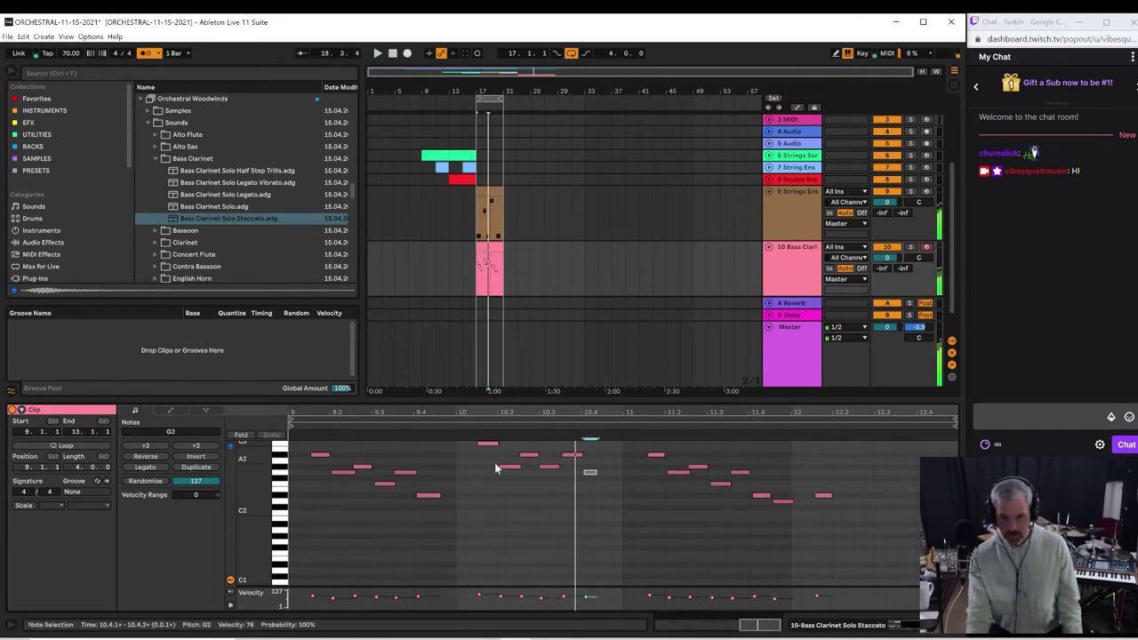
key("space")
left_click(551, 466)
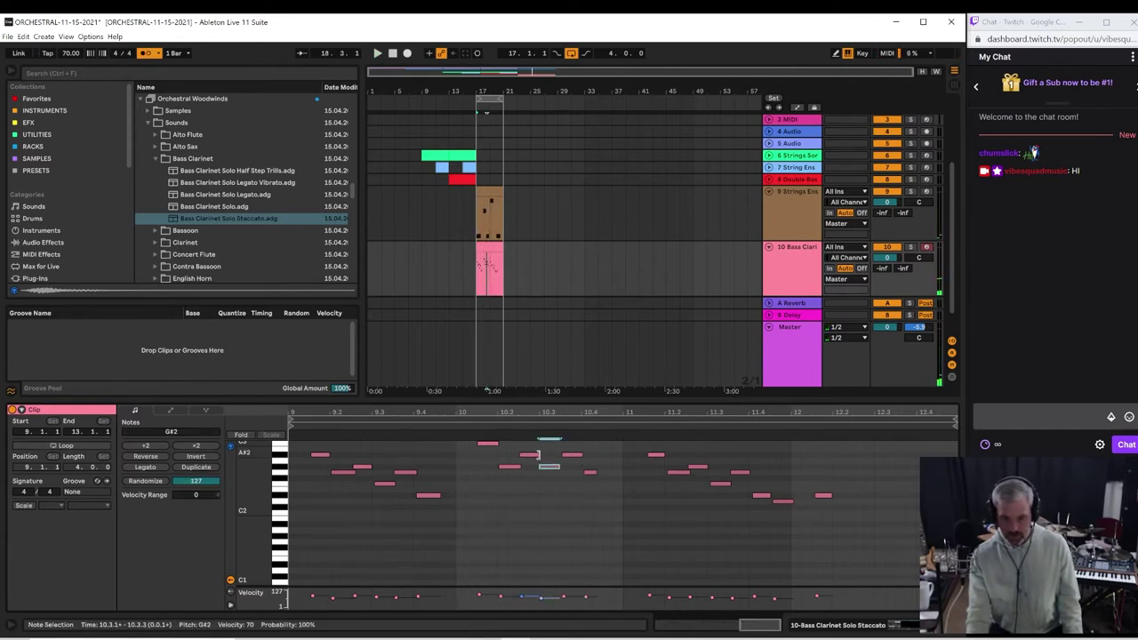
key("space")
left_click(536, 484)
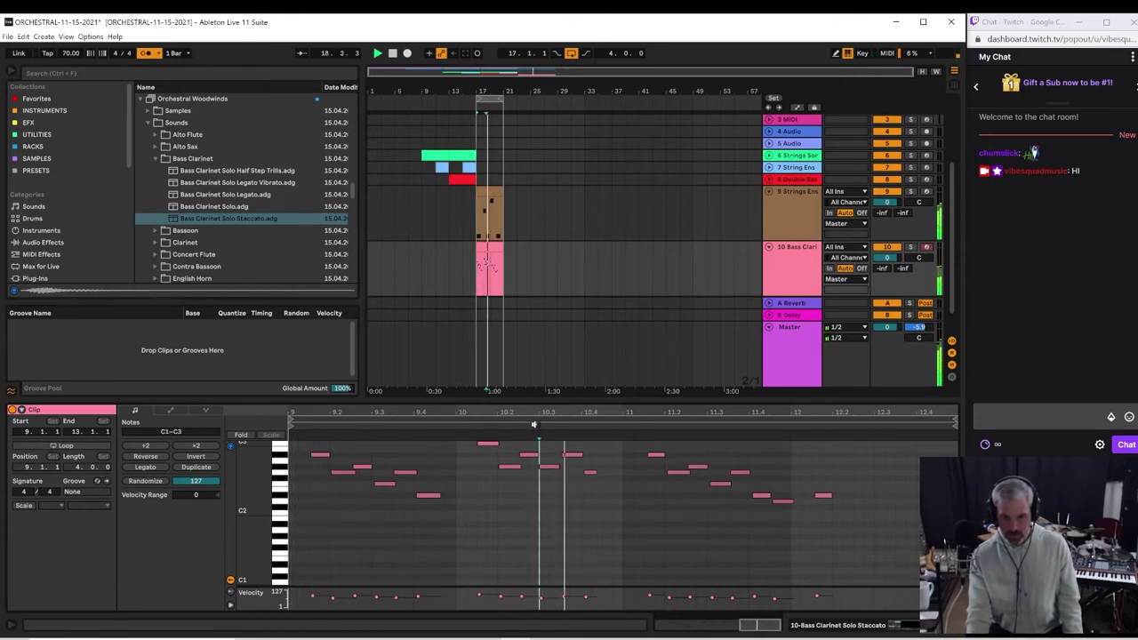
key("space")
left_click(551, 466)
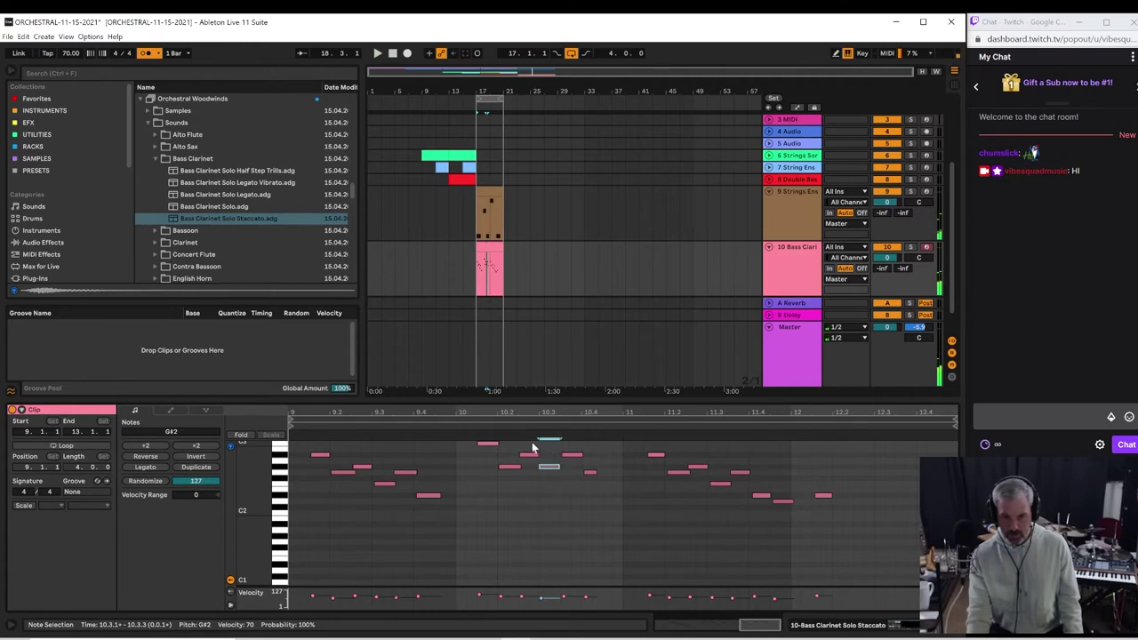
left_click(530, 455)
key("space")
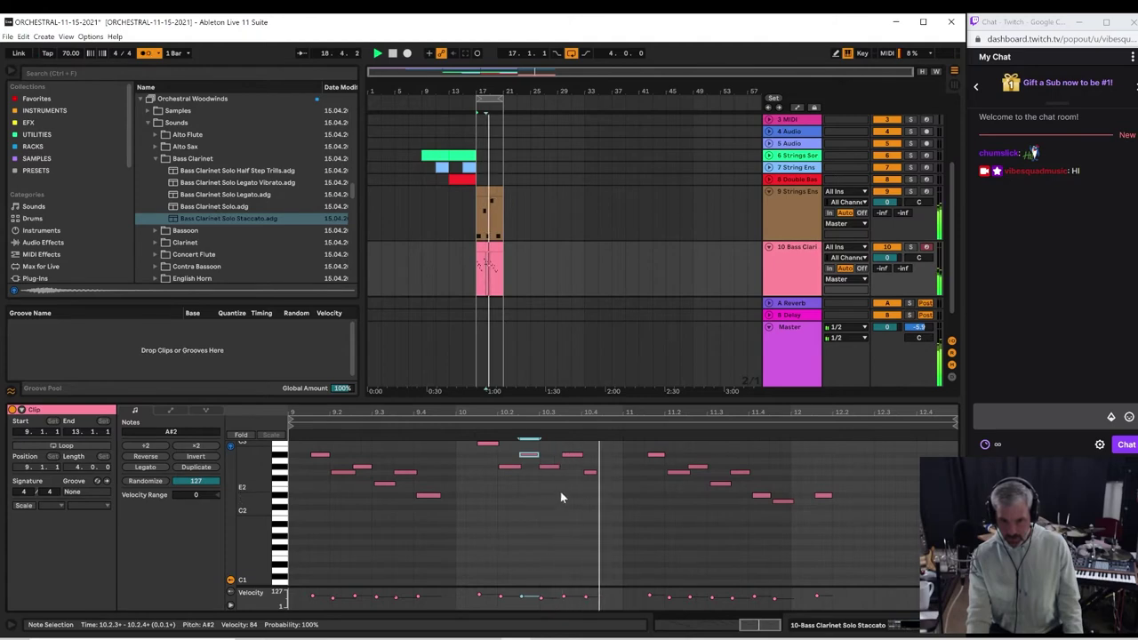
key("space")
Step: Shorten the A#2 and G#2 notes around beat 10.3 of the bass clarinet clip and deactivate the G#2 note
left_click_drag(560, 491, 527, 457)
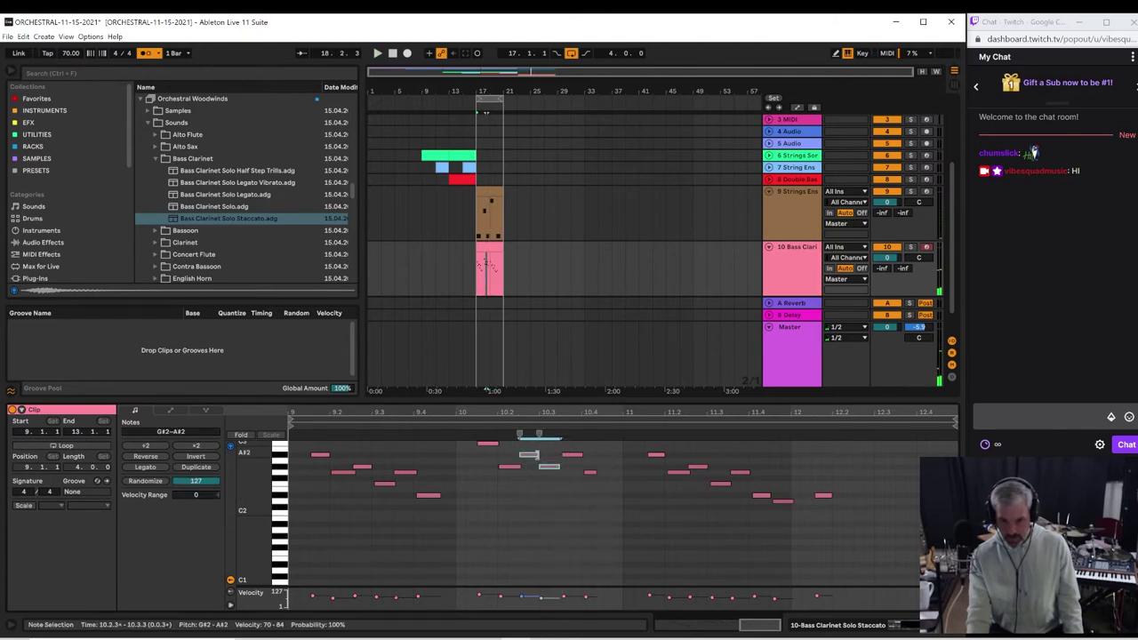
key("0")
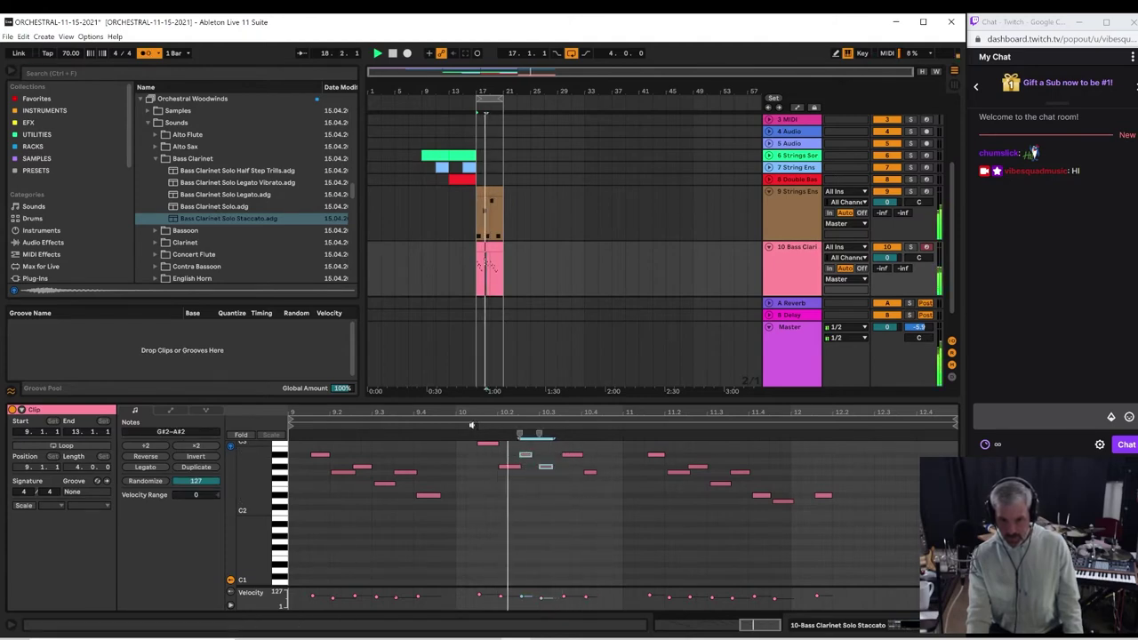
left_click(545, 468)
key("space")
key("space")
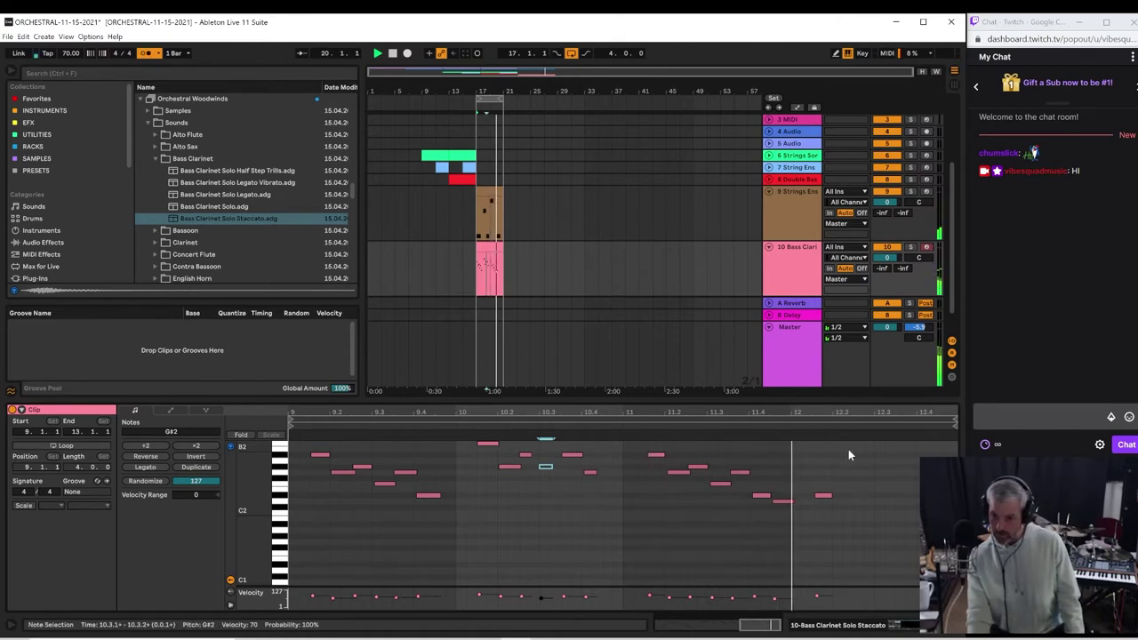
Step: Add a G2 note at 12.2.3 with reduced velocity and a D#2 note within beat 12.3 of the bass clarinet clip
left_click(824, 496)
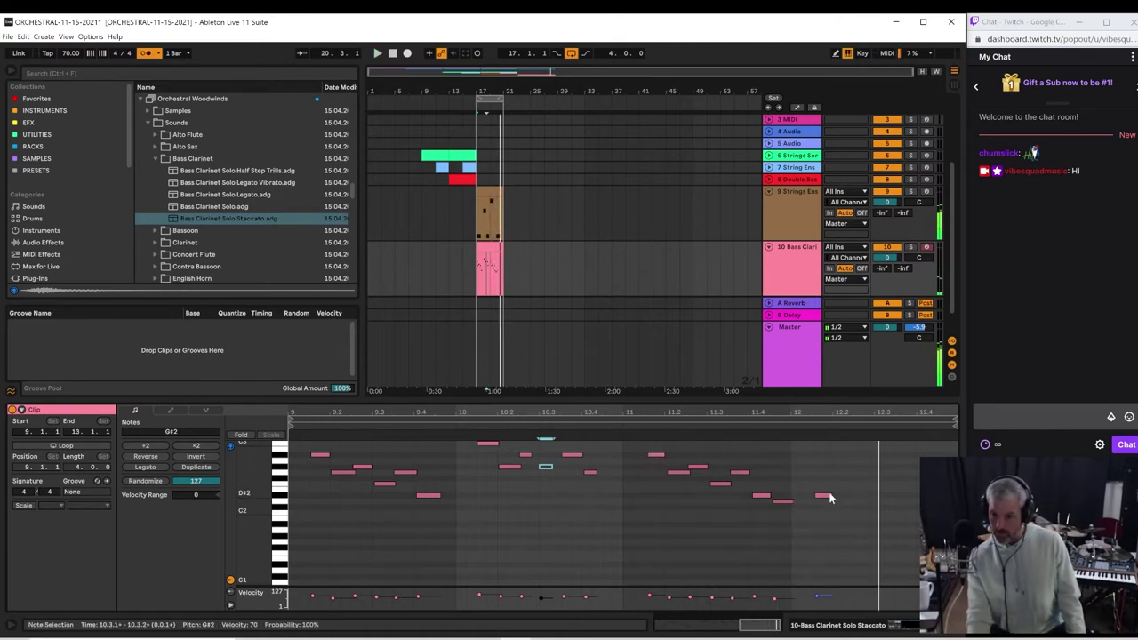
double_click(859, 489)
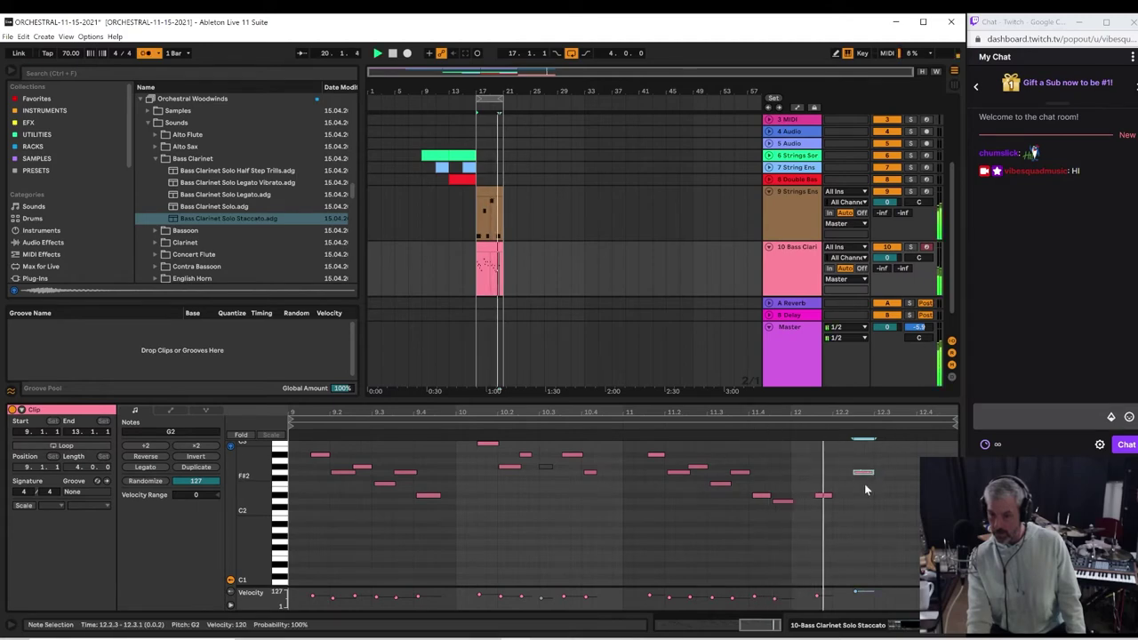
left_click(899, 503)
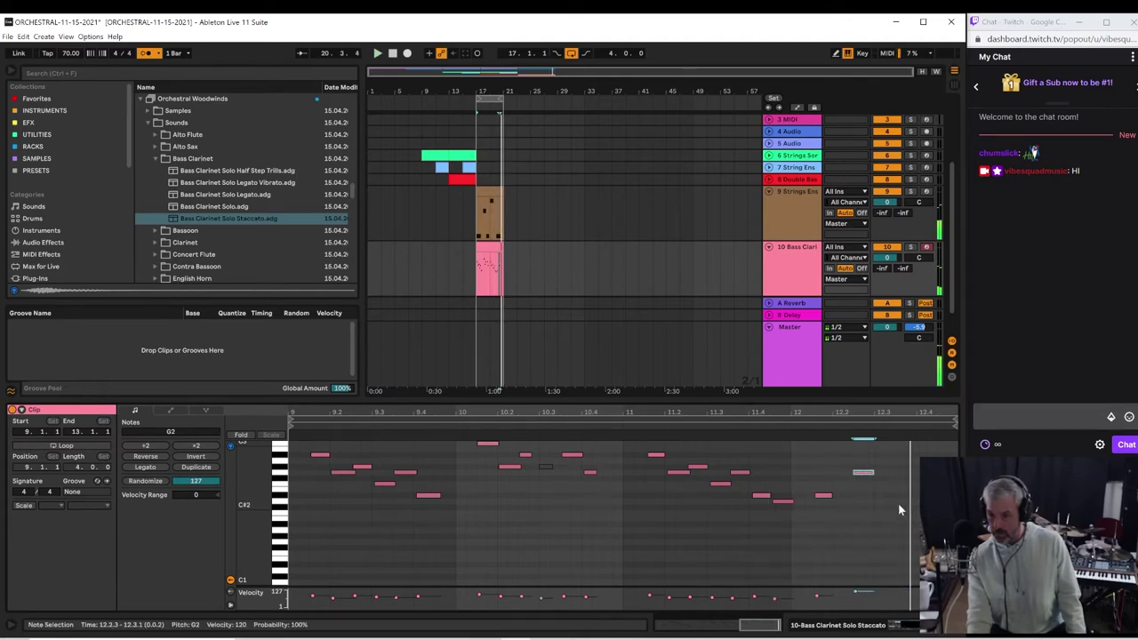
double_click(901, 496)
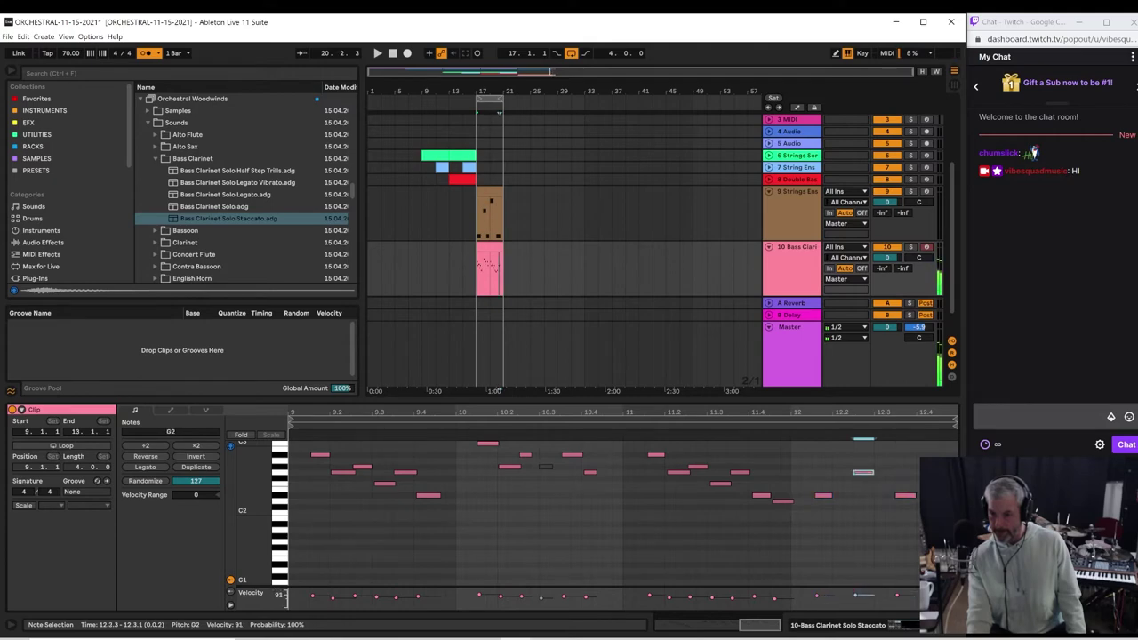
key("space")
left_click(621, 423)
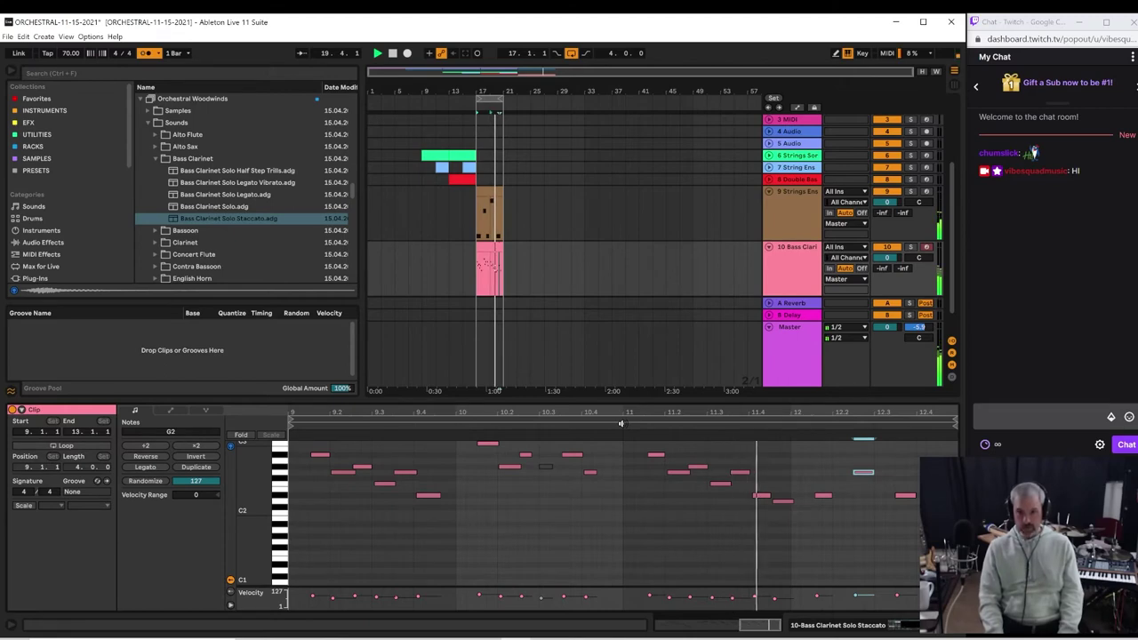
left_click(620, 423)
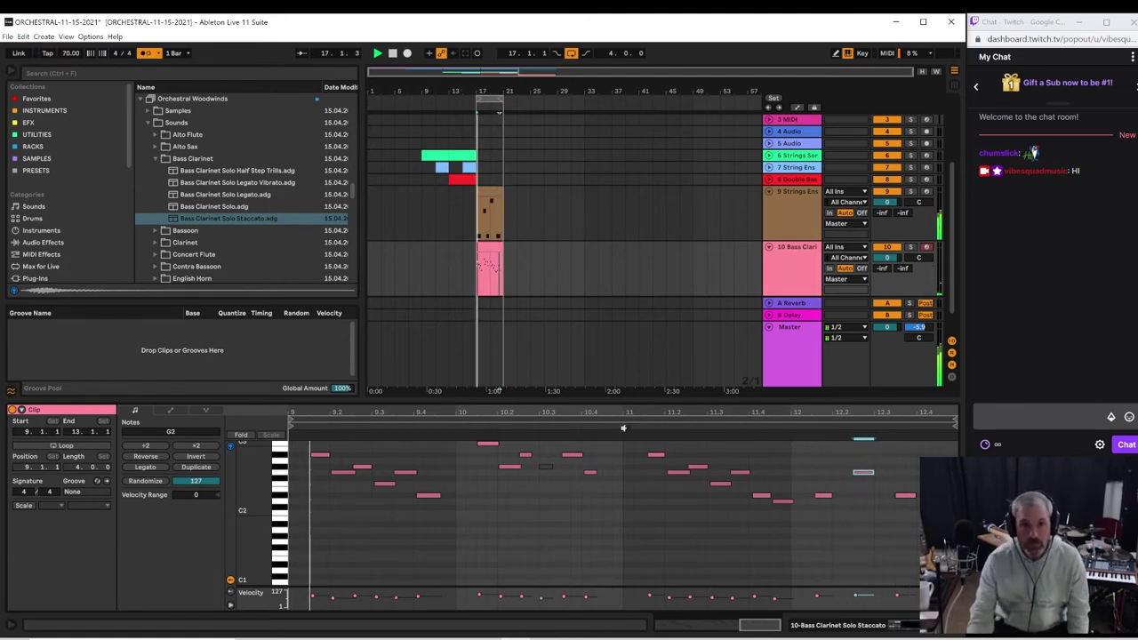
Step: Move the bass clarinet clip to bar 21 and duplicate the woodwind and strings clips from bars 17–21 to bar 21
left_click(484, 96)
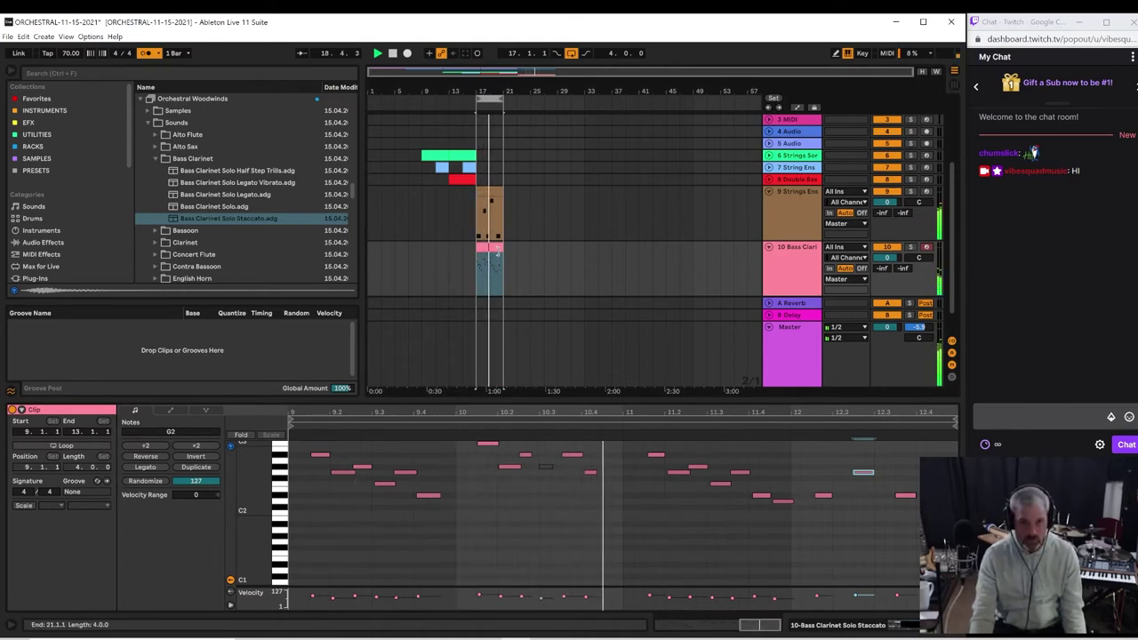
key("space")
left_click_drag(487, 249, 514, 255)
left_click(492, 99)
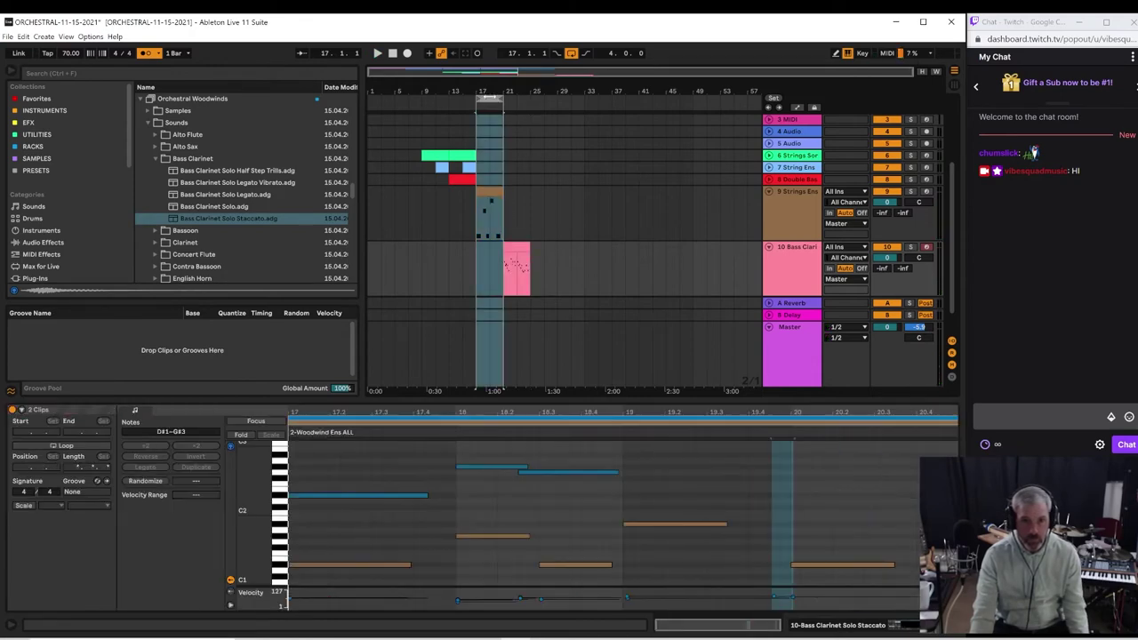
left_click_drag(489, 189, 519, 203)
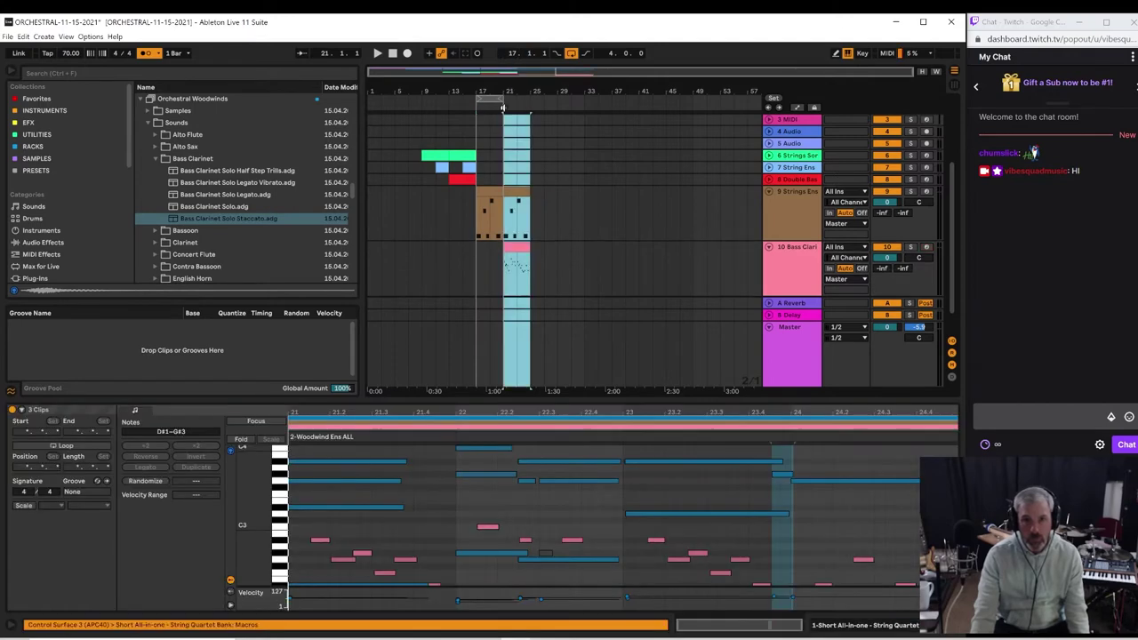
Step: Extend the arrangement loop to 24 bars starting at bar 1, and fold all the tracks
left_click_drag(502, 99, 365, 116)
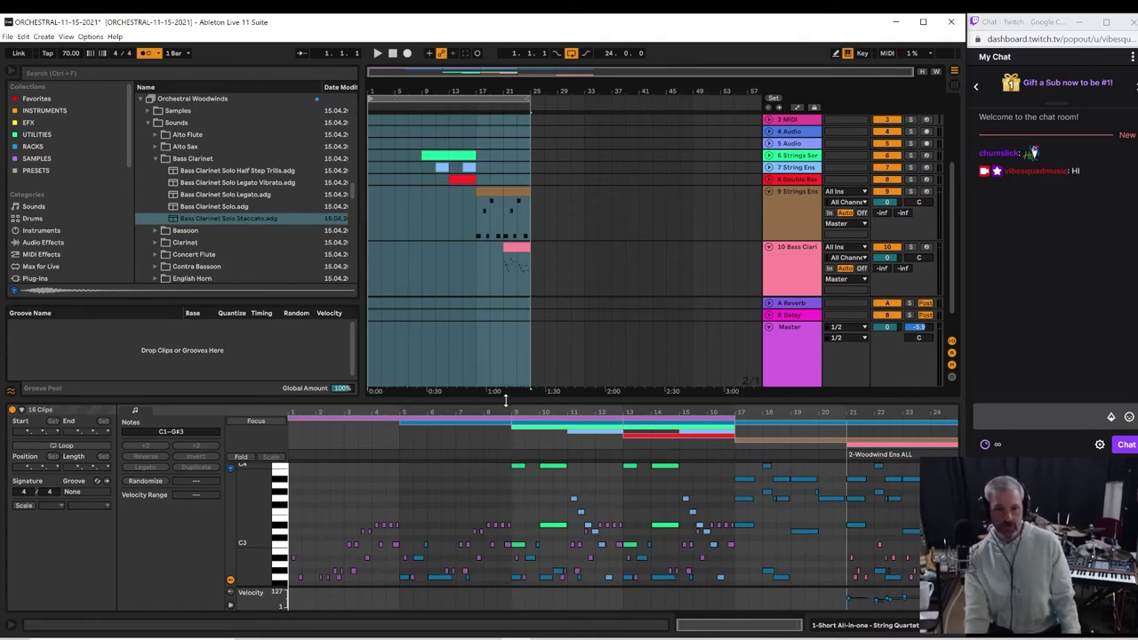
left_click_drag(505, 392, 512, 484)
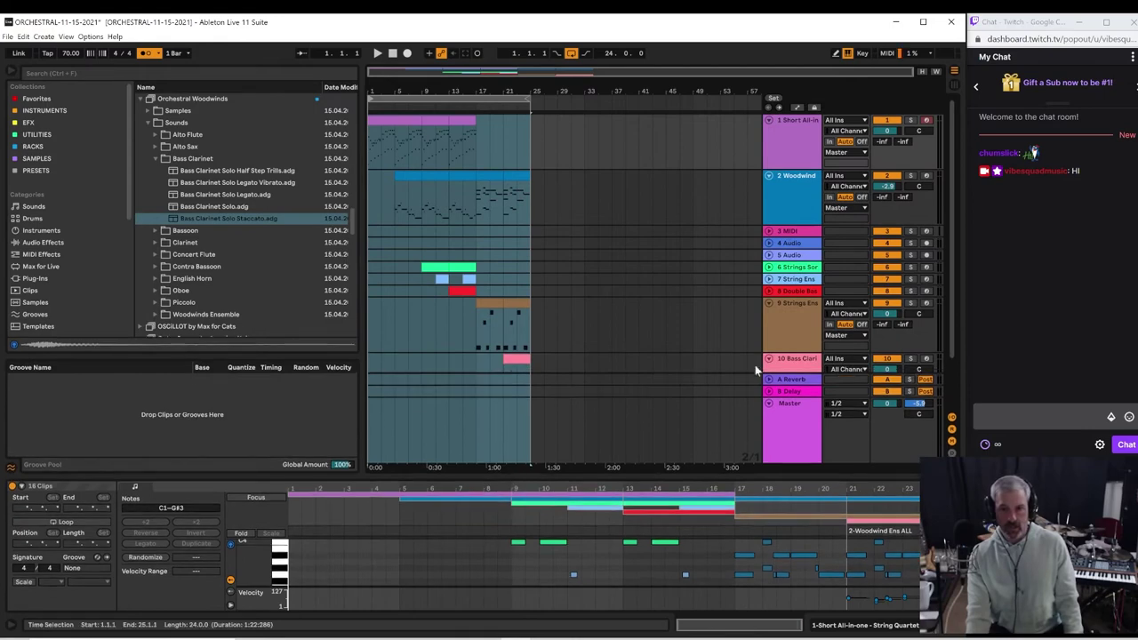
left_click(767, 303, "alt")
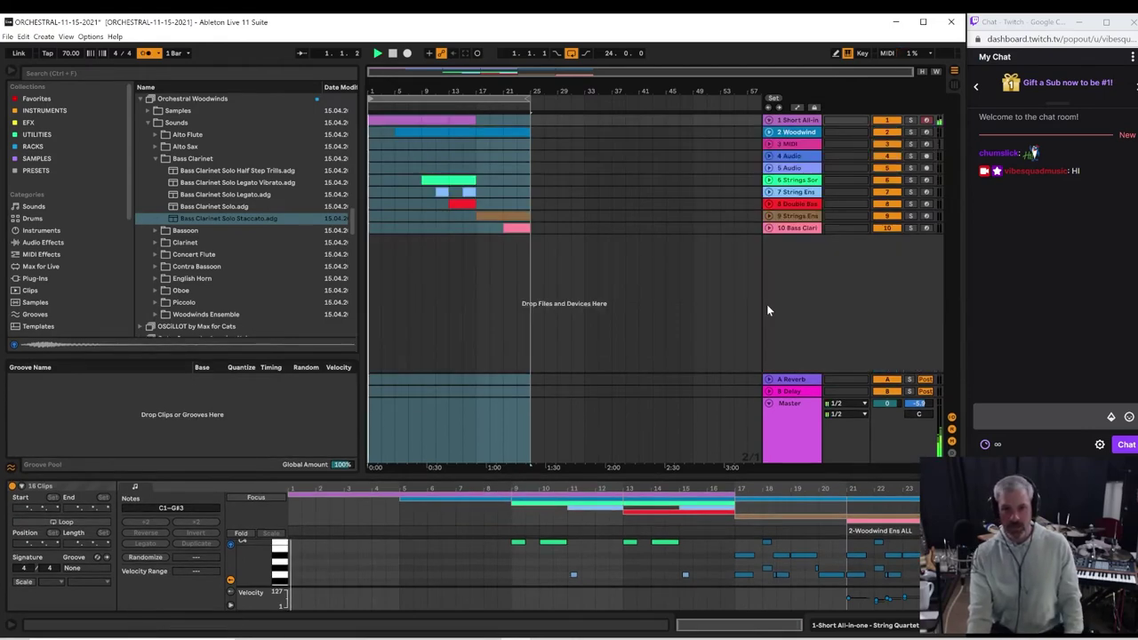
left_click(147, 54)
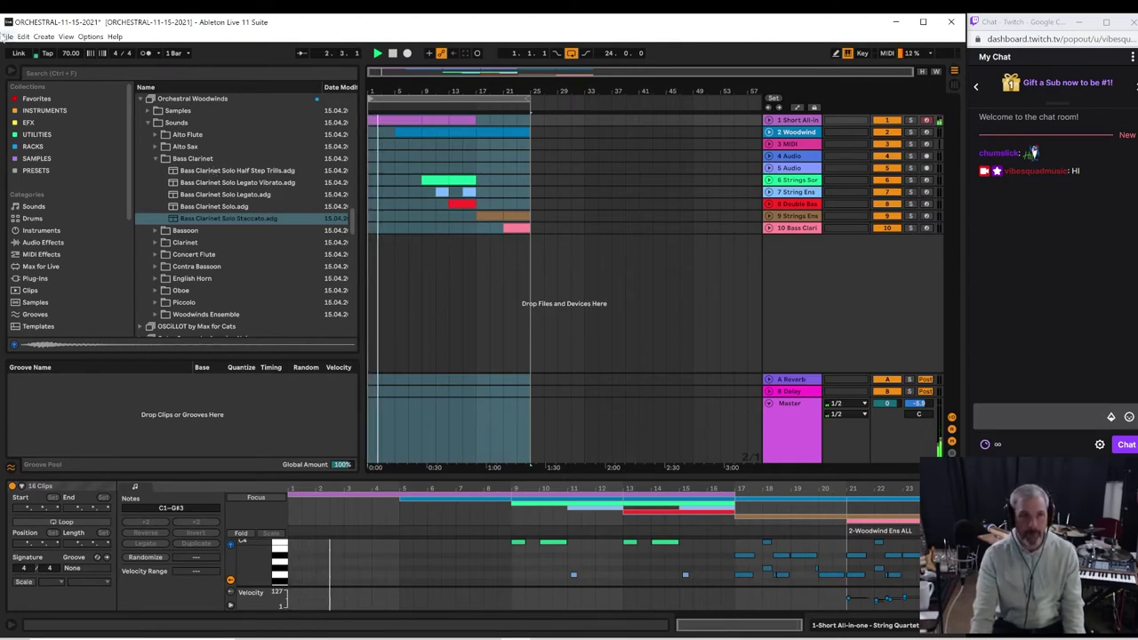
left_click(5, 38)
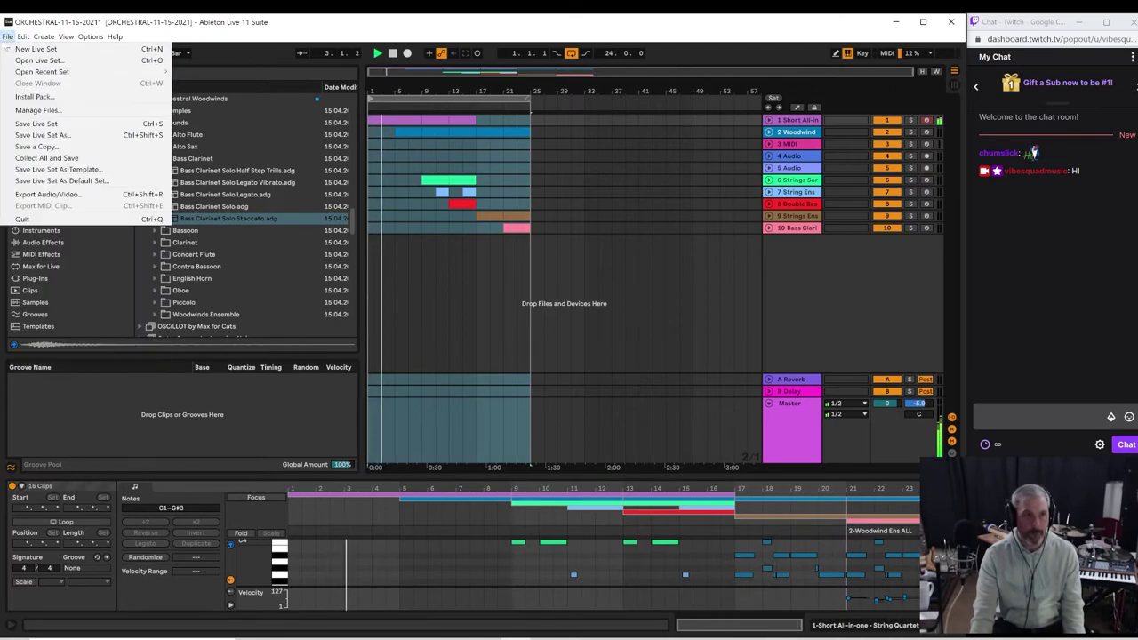
left_click(40, 134)
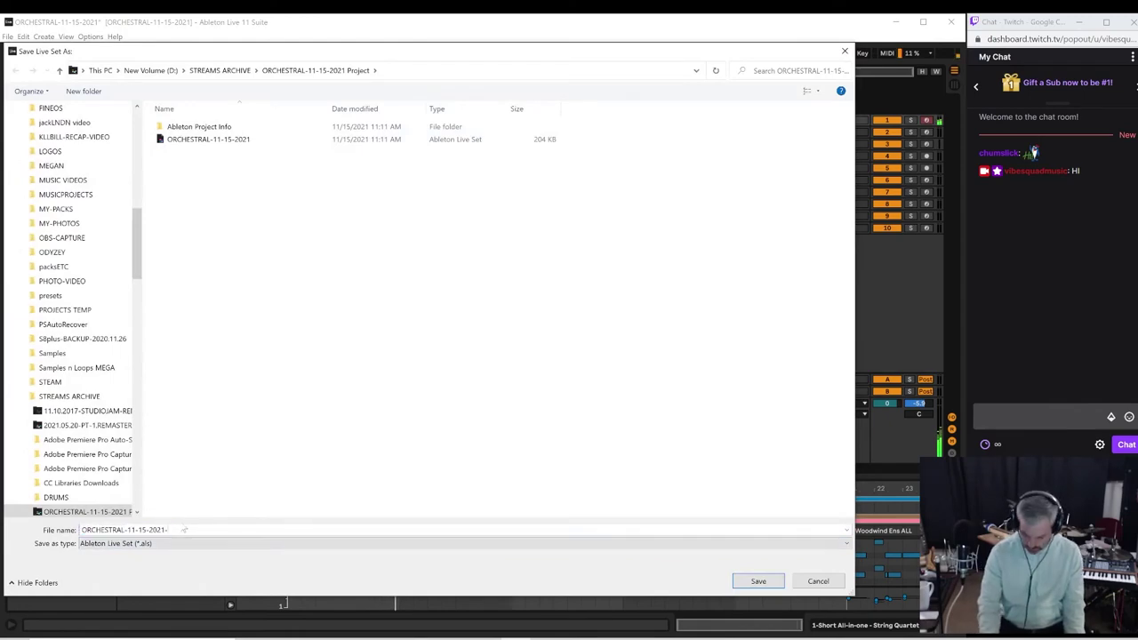
type("-01")
key("Return")
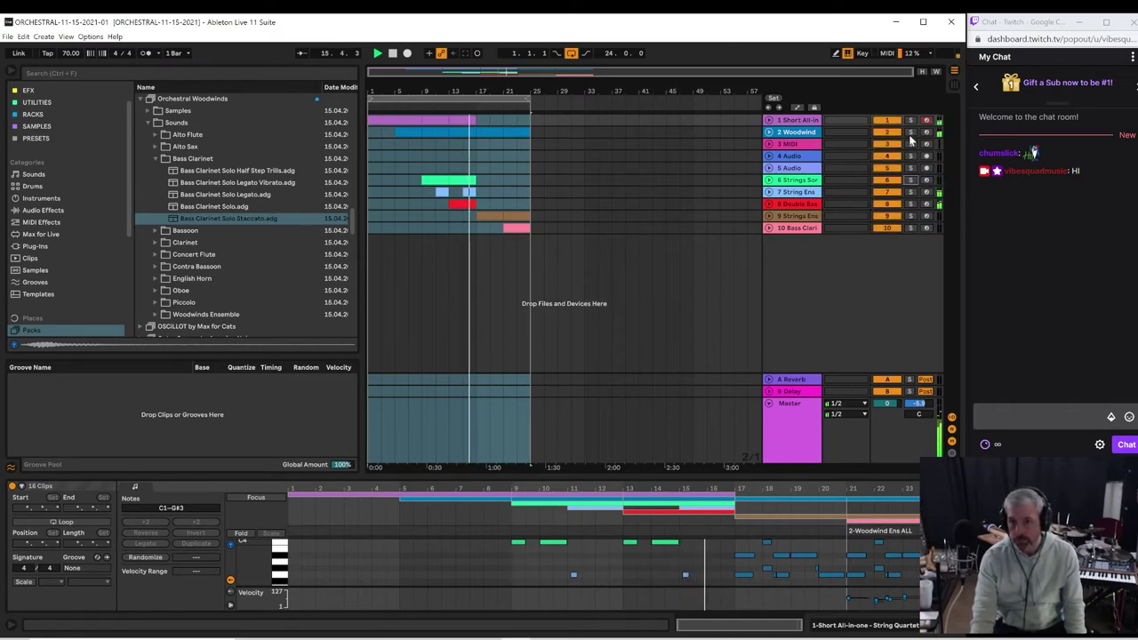
Step: Transpose all notes of the Woodwind clip at bars 13–17 up one octave, to the C3–C4 range
left_click(478, 135)
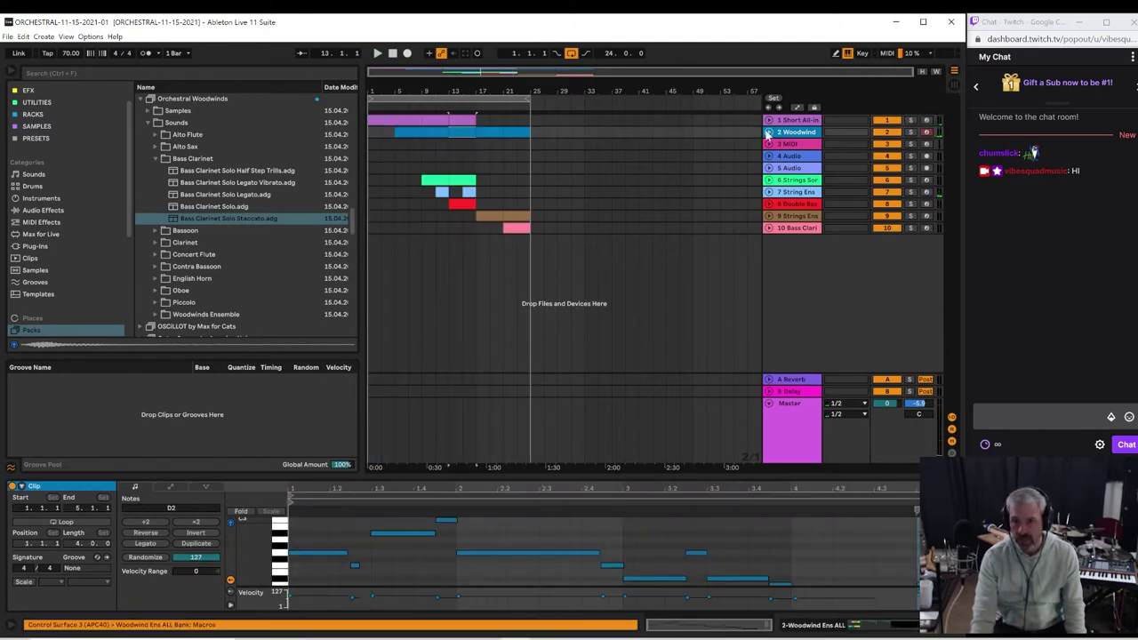
left_click(768, 132)
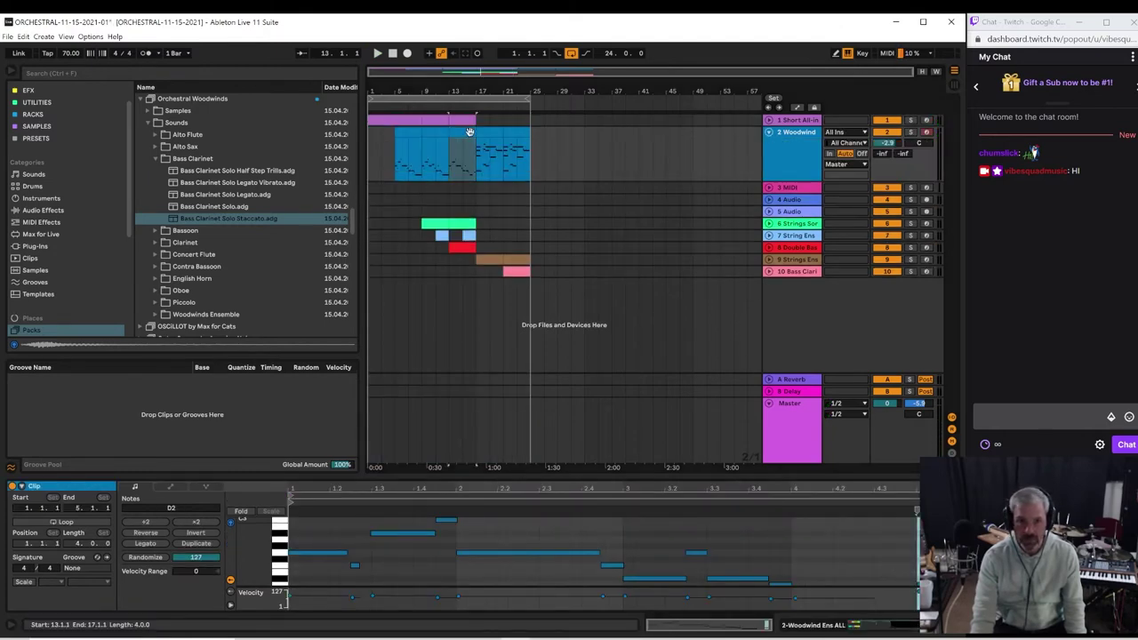
left_click_drag(445, 477, 455, 325)
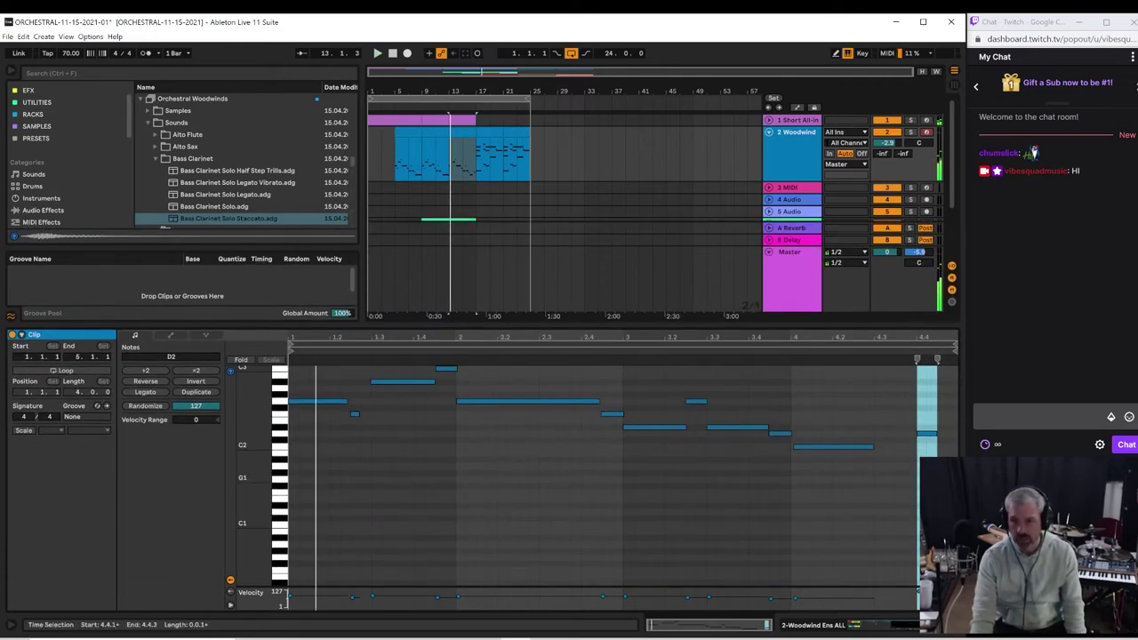
left_click_drag(946, 489, 298, 361)
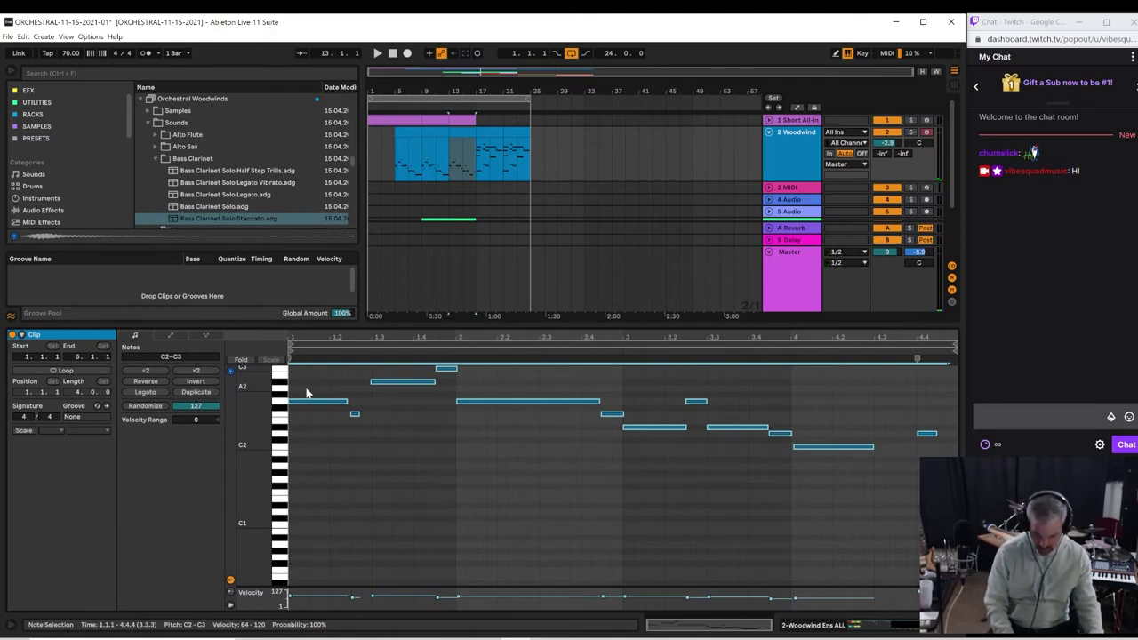
key("space")
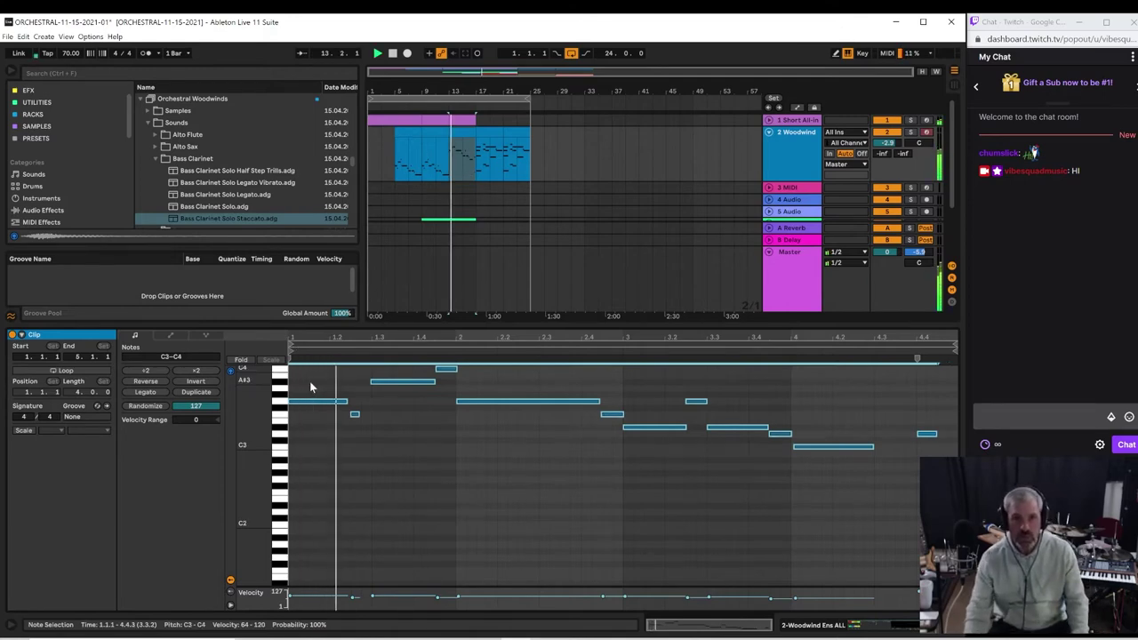
Step: Play the arrangement from bar 9 to hear the woodwinds lead into the transposed clip, and fold the Woodwind track
left_click(434, 151)
key("space")
key("space")
left_click(420, 154)
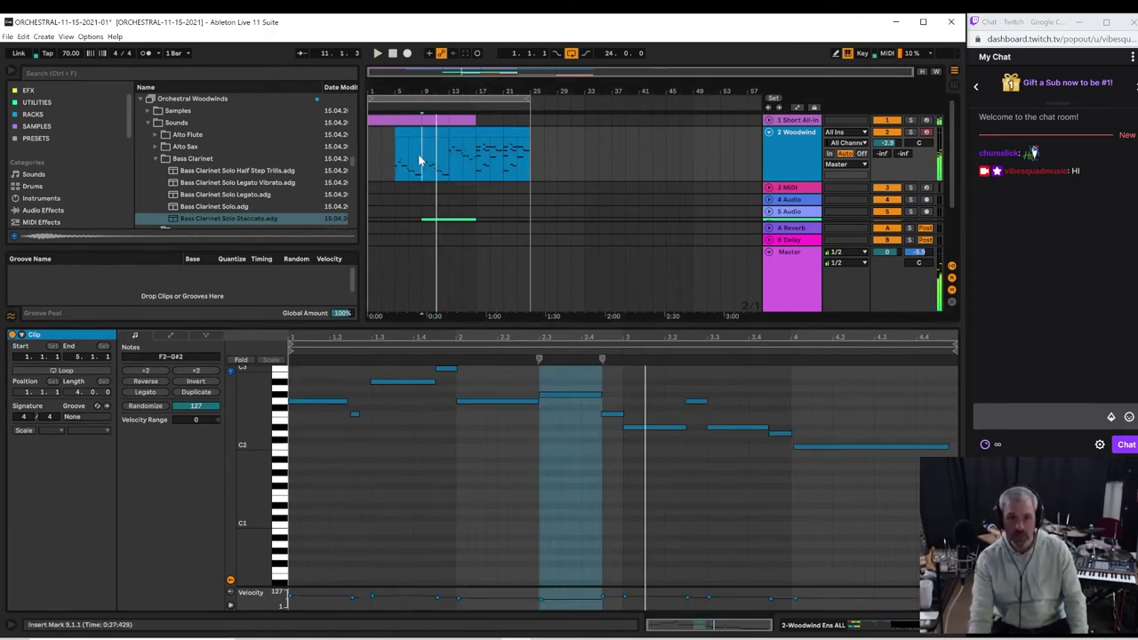
key("space")
key("space")
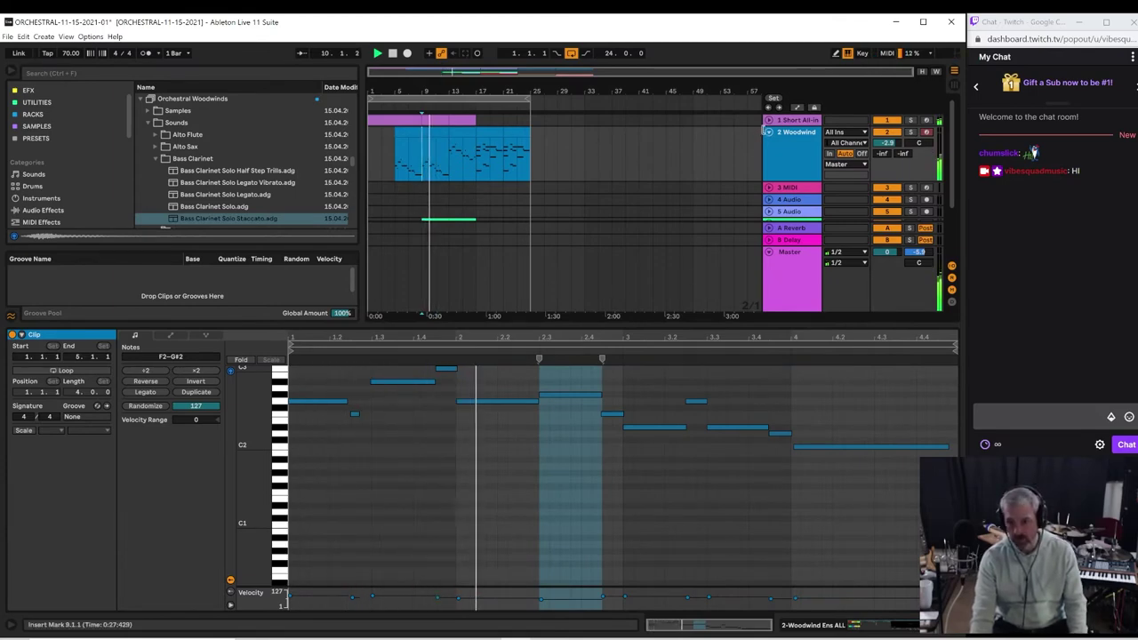
left_click(767, 131)
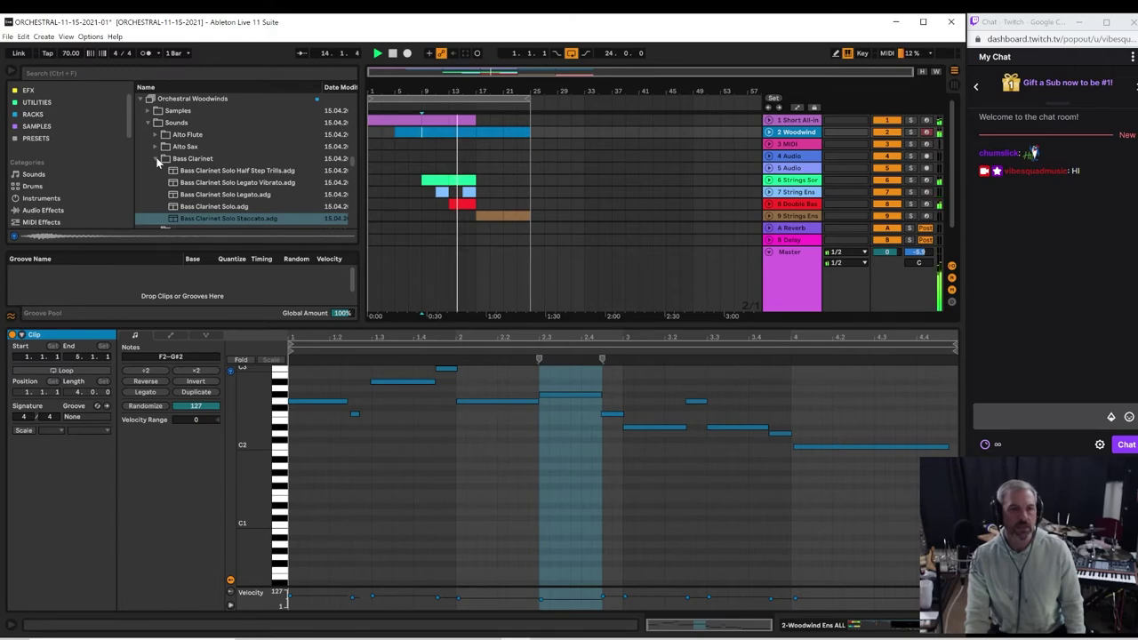
Step: Audition the Clarinet presets in Orchestral Woodwinds and load Bb Clarinet Section Legato Vibrato onto a new track
left_click(156, 158)
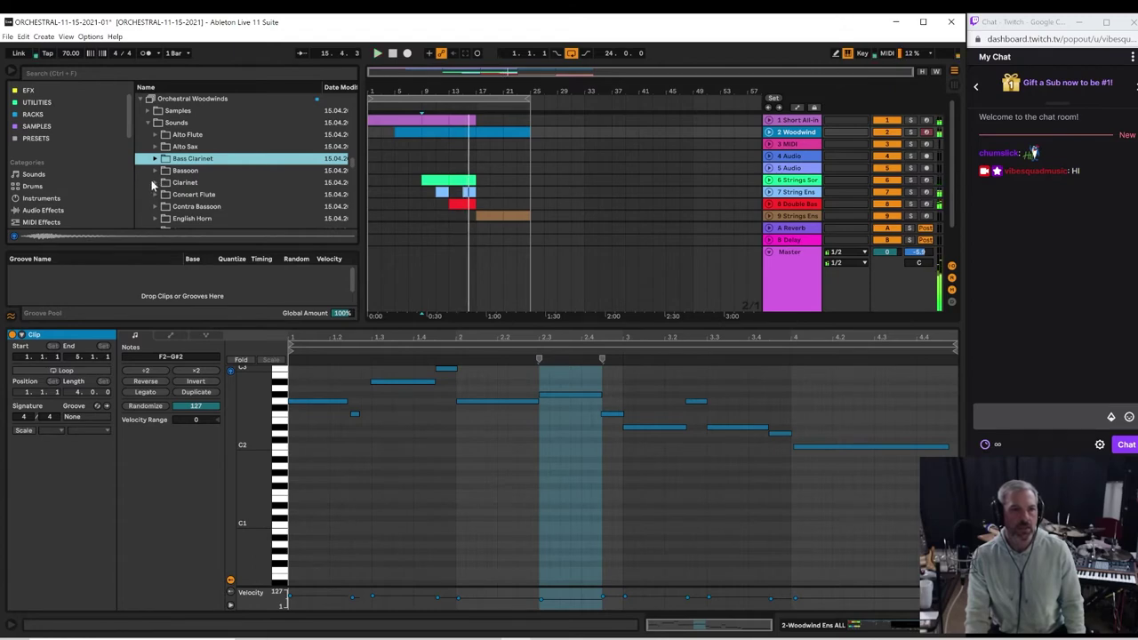
left_click(165, 185)
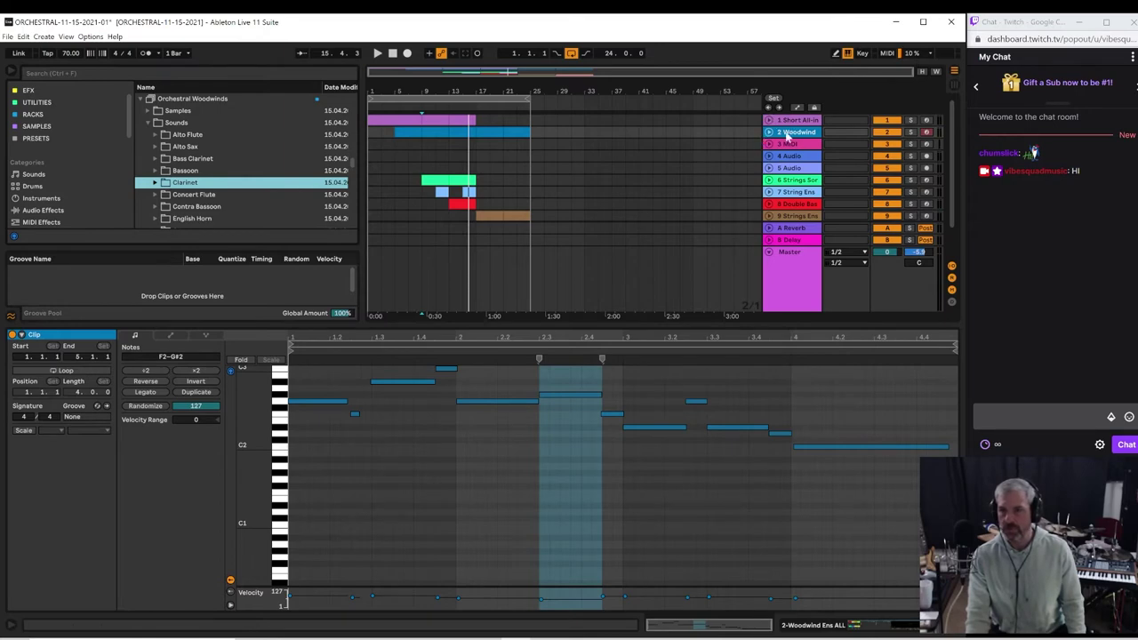
scroll(792, 198, "down", 3)
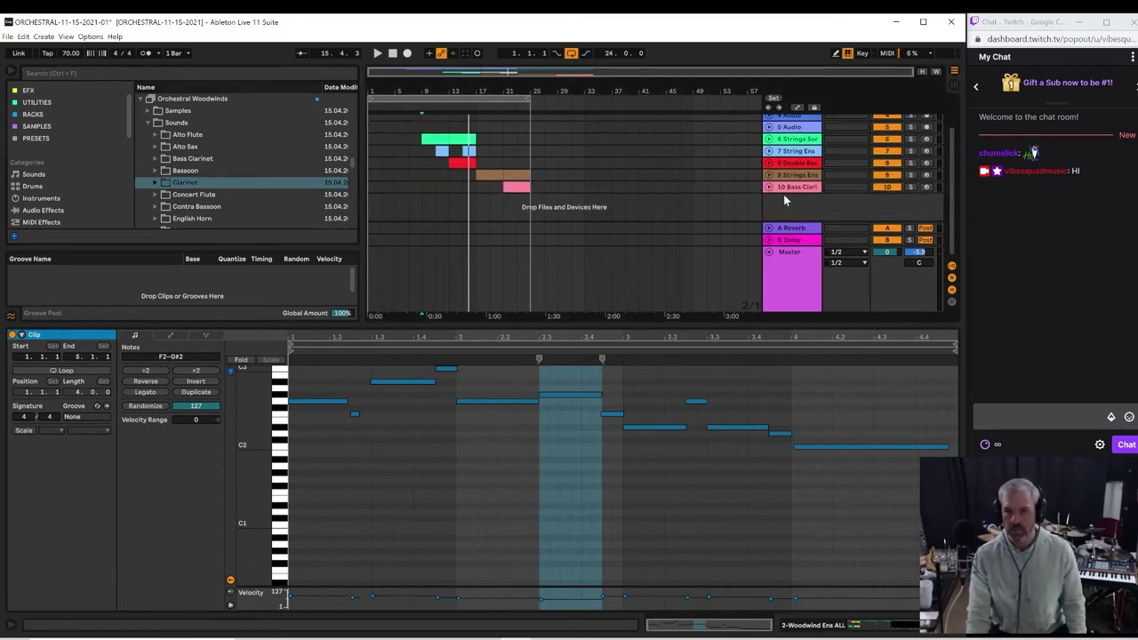
left_click(165, 184)
left_click(197, 196)
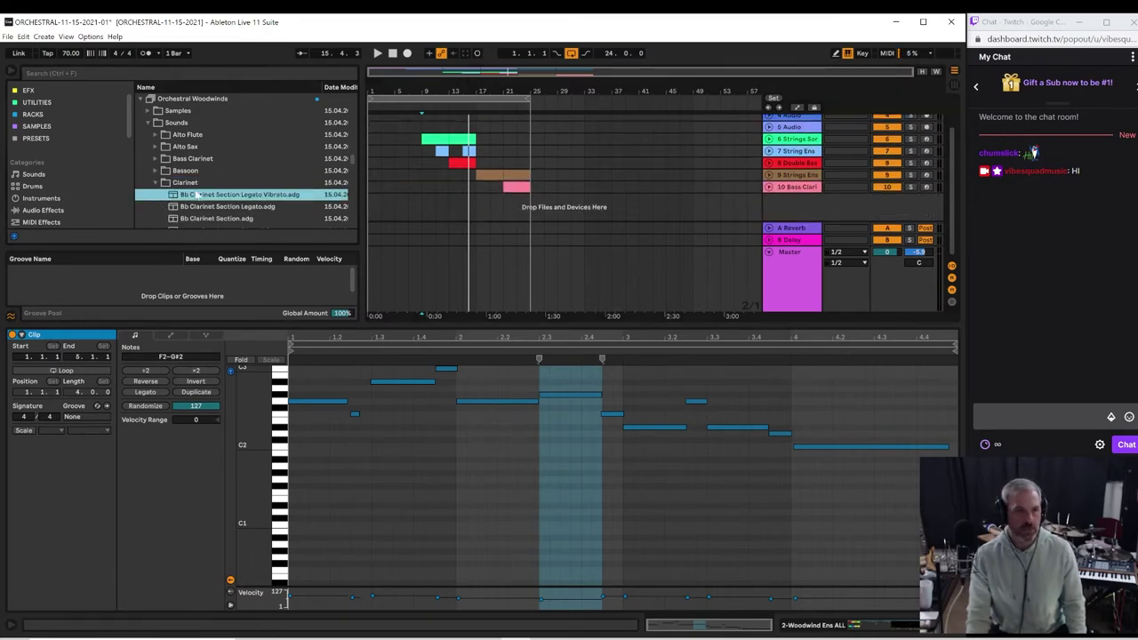
key("Down")
key("Down")
key("Down")
key("Down")
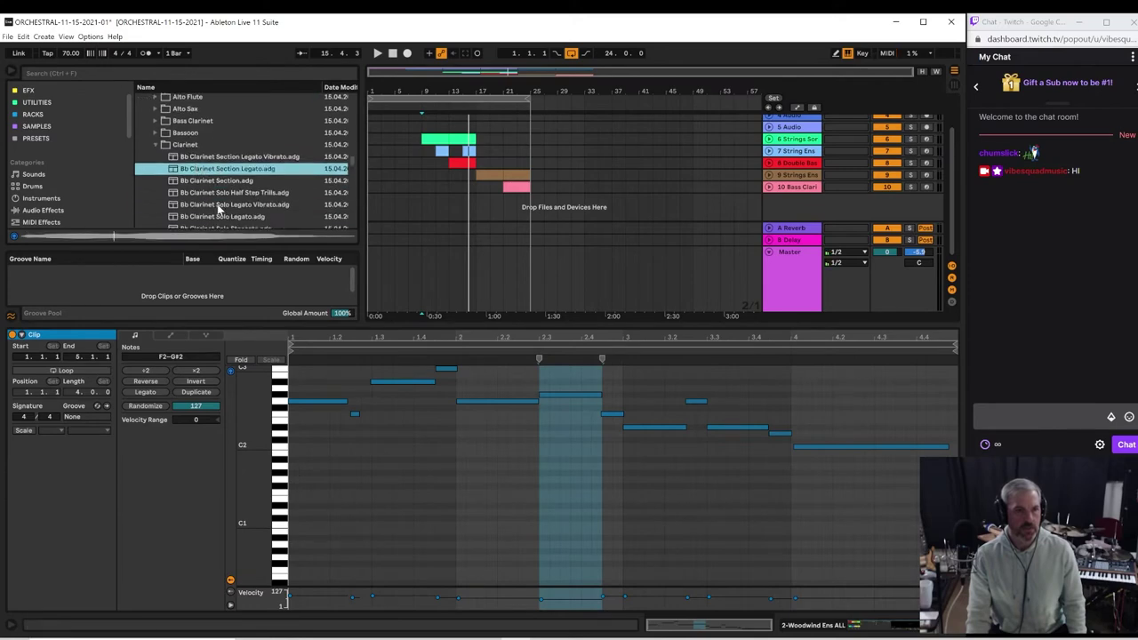
left_click(224, 118)
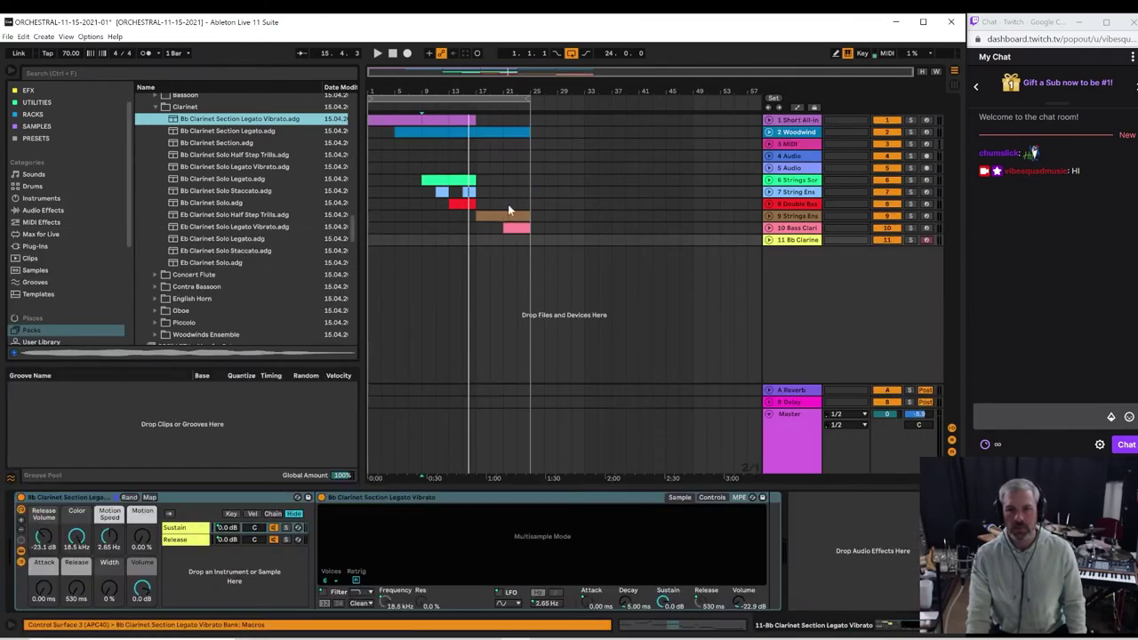
Step: Place the Bb Clarinet track directly below Woodwind and move the Woodwind clip at bars 13–17 onto it
left_click_drag(798, 242, 797, 140)
key("space")
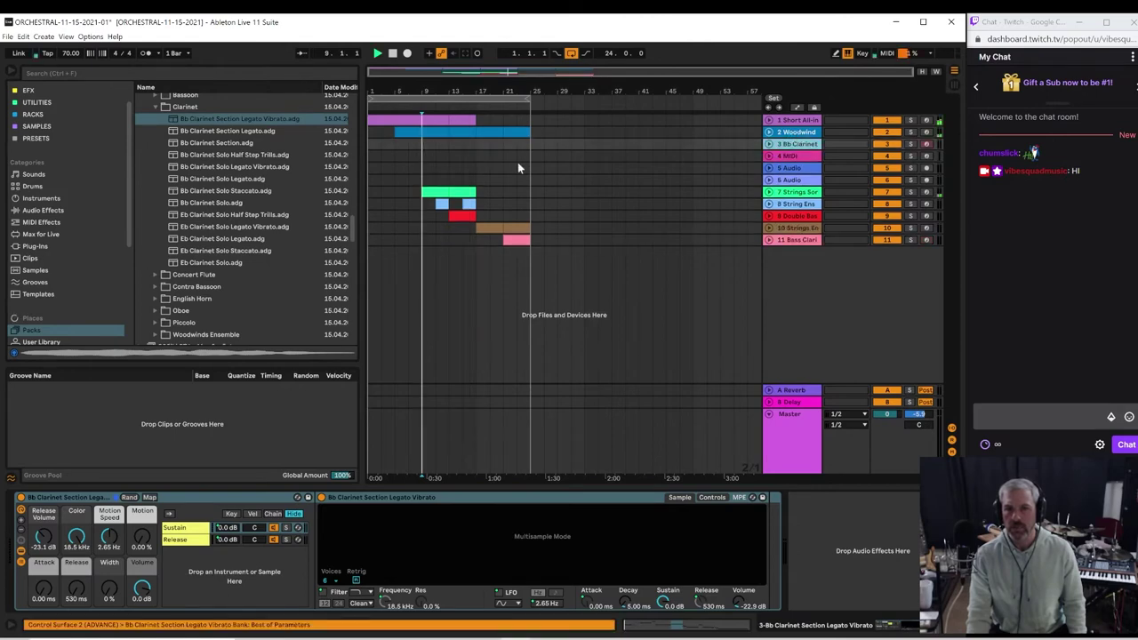
left_click(448, 141)
key("space")
key("space")
left_click_drag(449, 142, 474, 145)
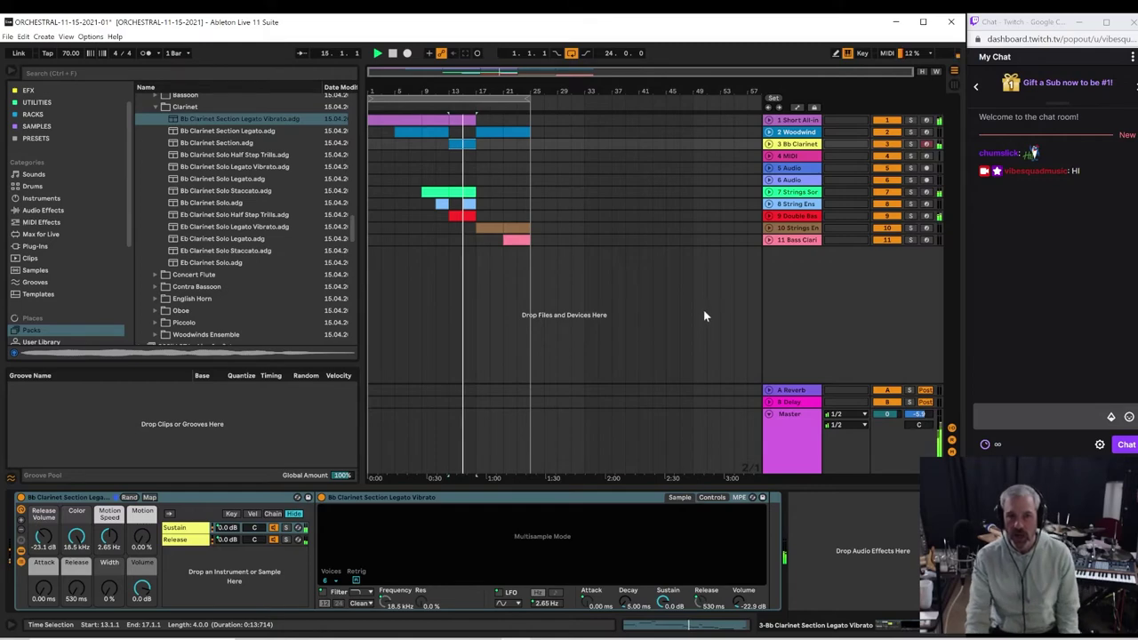
Step: Play the arrangement from bar 9 to hear the clarinet clip, and show the Double Bass track's instrument
key("space")
left_click(421, 168)
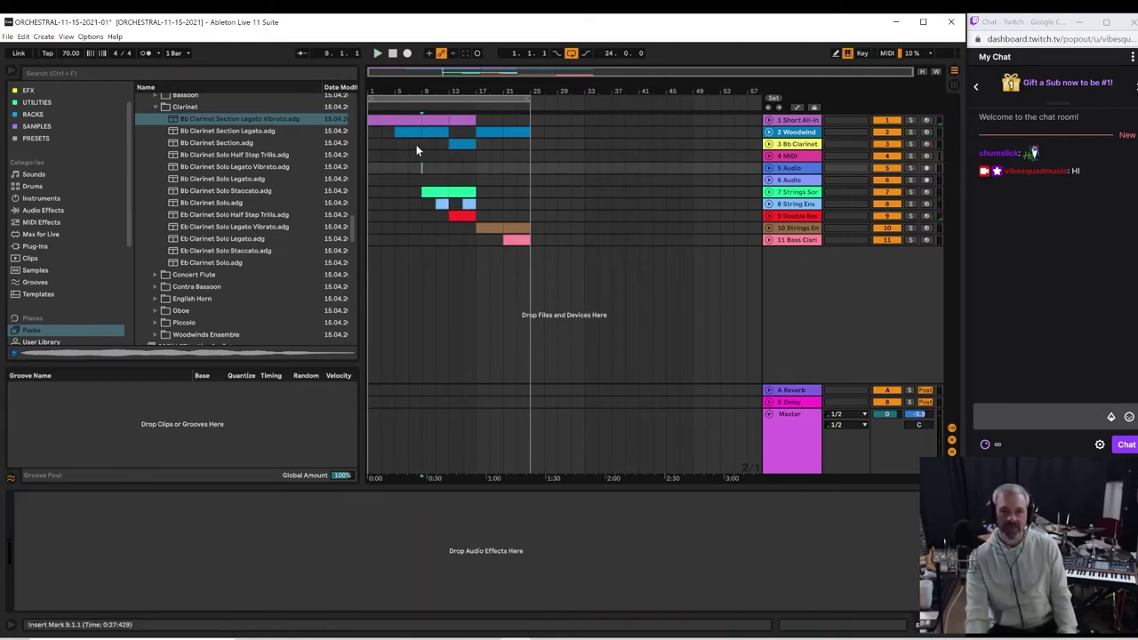
key("space")
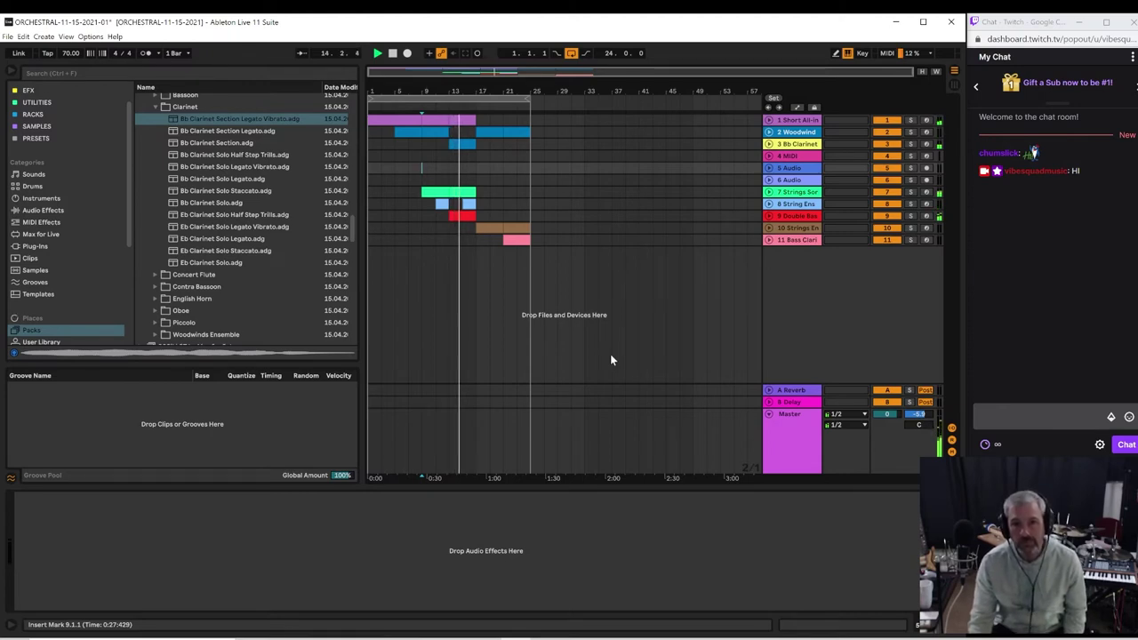
left_click(792, 216)
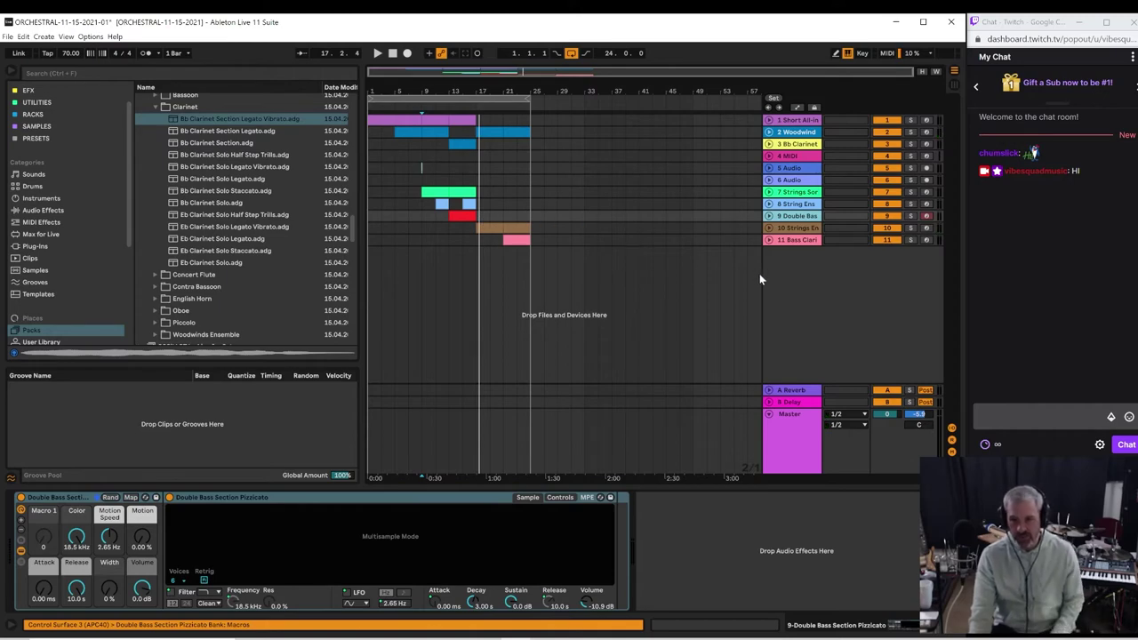
Step: Browse the Double Bass, Cello and Strings Ensemble presets in Orchestral Strings, auditioning Double Bass Section Legato and Strings Ensemble Legato
left_click(161, 106)
scroll(219, 216, "up", 5)
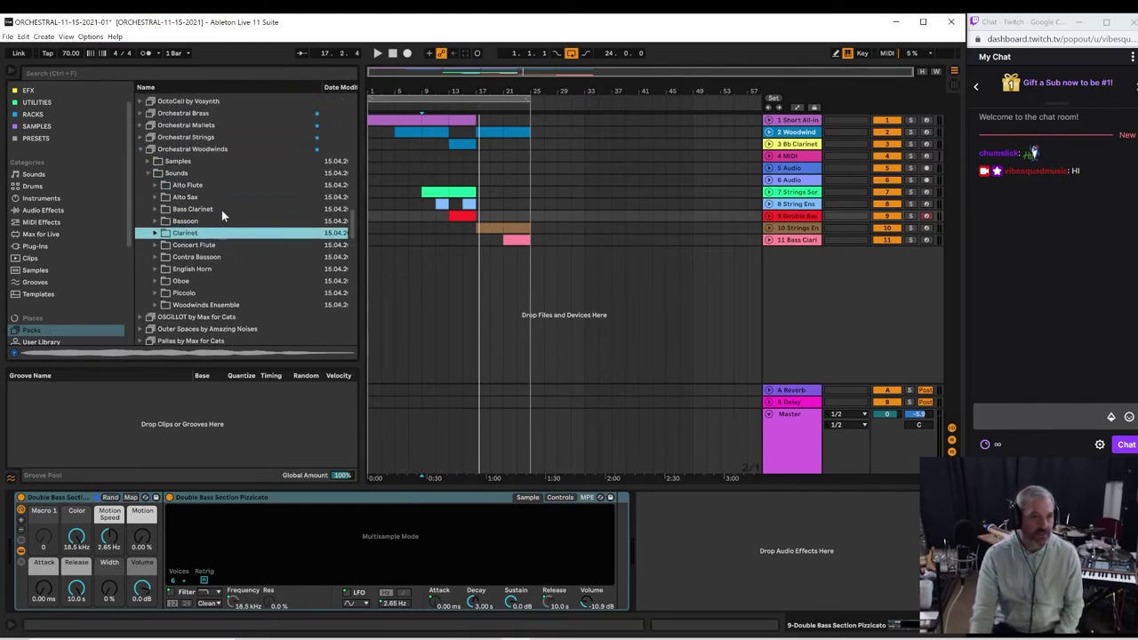
left_click(140, 137)
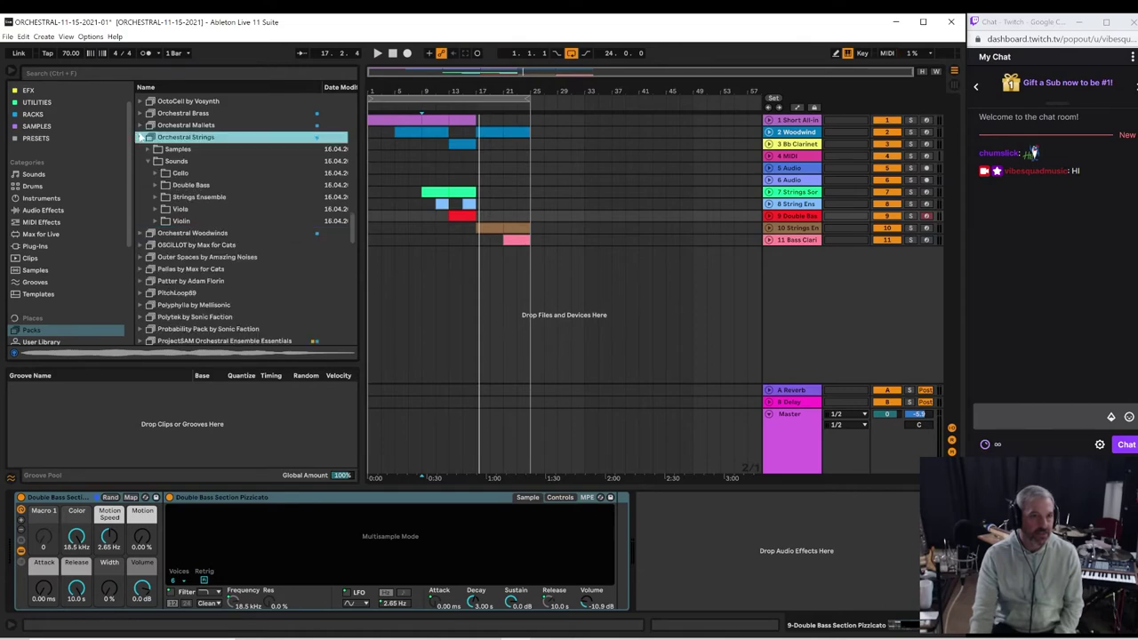
left_click(158, 185)
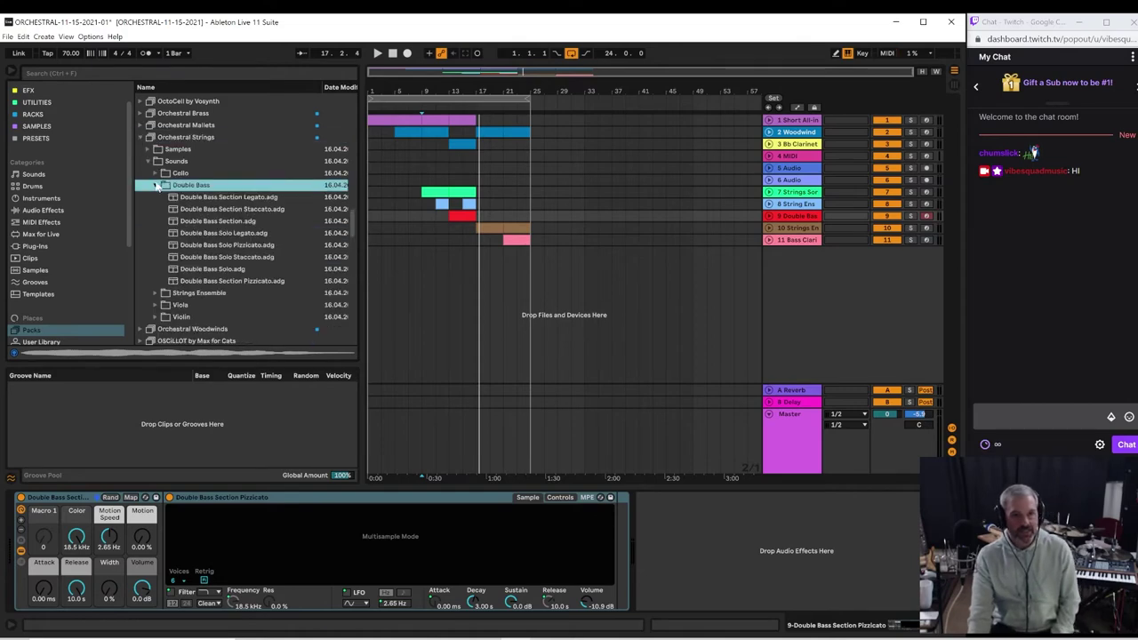
left_click(194, 198)
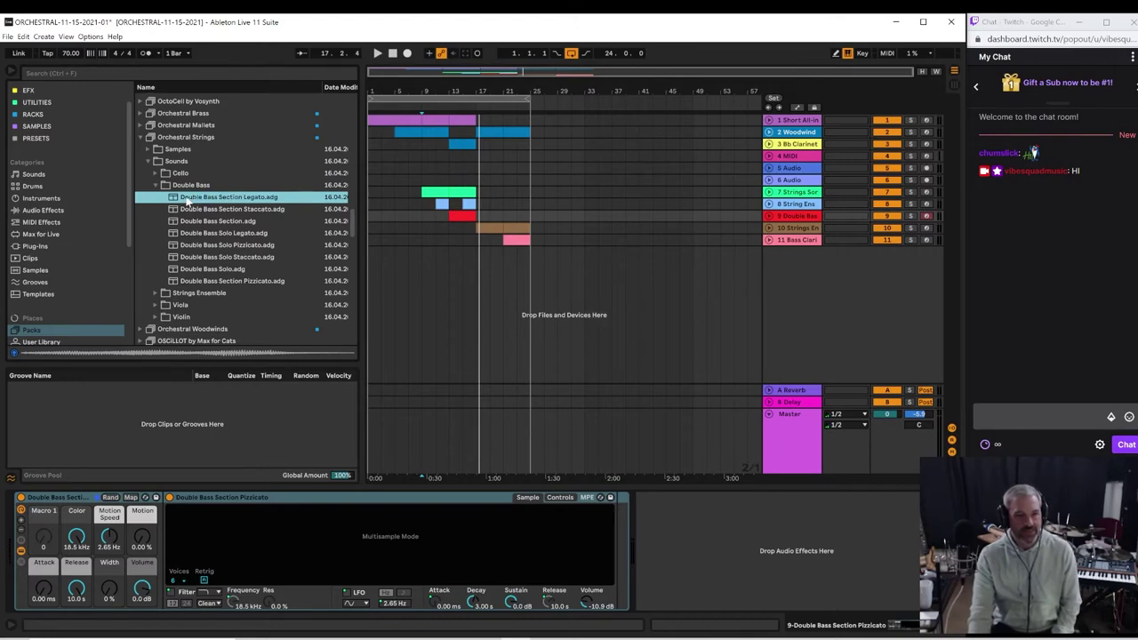
left_click(154, 174)
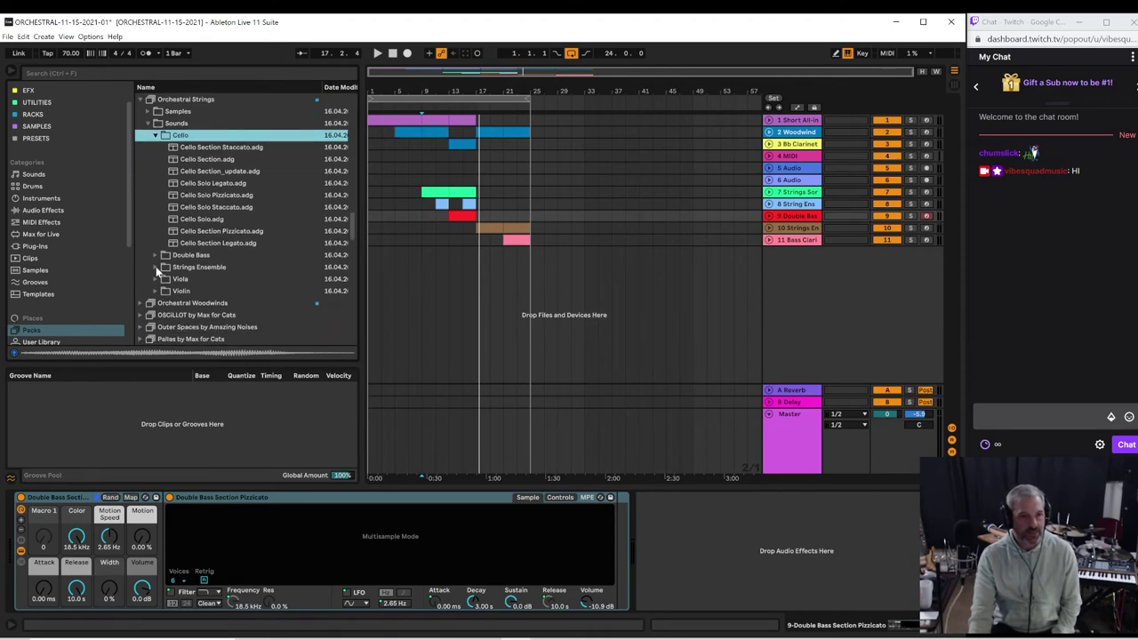
left_click(156, 267)
left_click(178, 173)
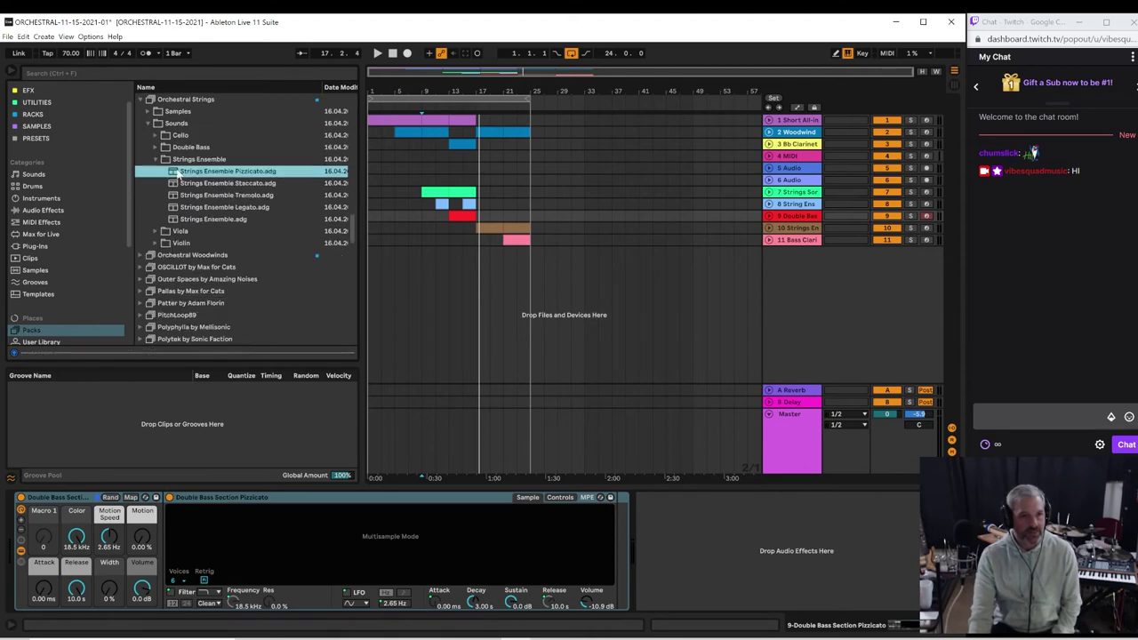
left_click(179, 217)
key("Up")
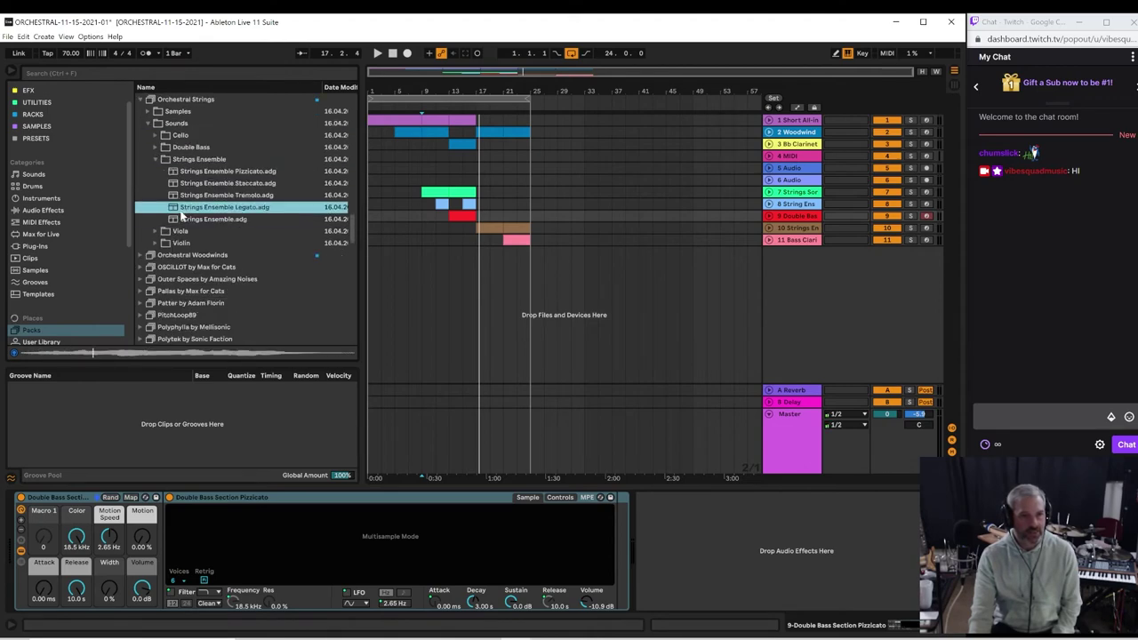
left_click(156, 159)
Step: Look through the packs for further orchestral sounds and audition String Ens ALL from ProjectSAM Orchestral Ensemble Essentials
scroll(147, 309, "down", 10)
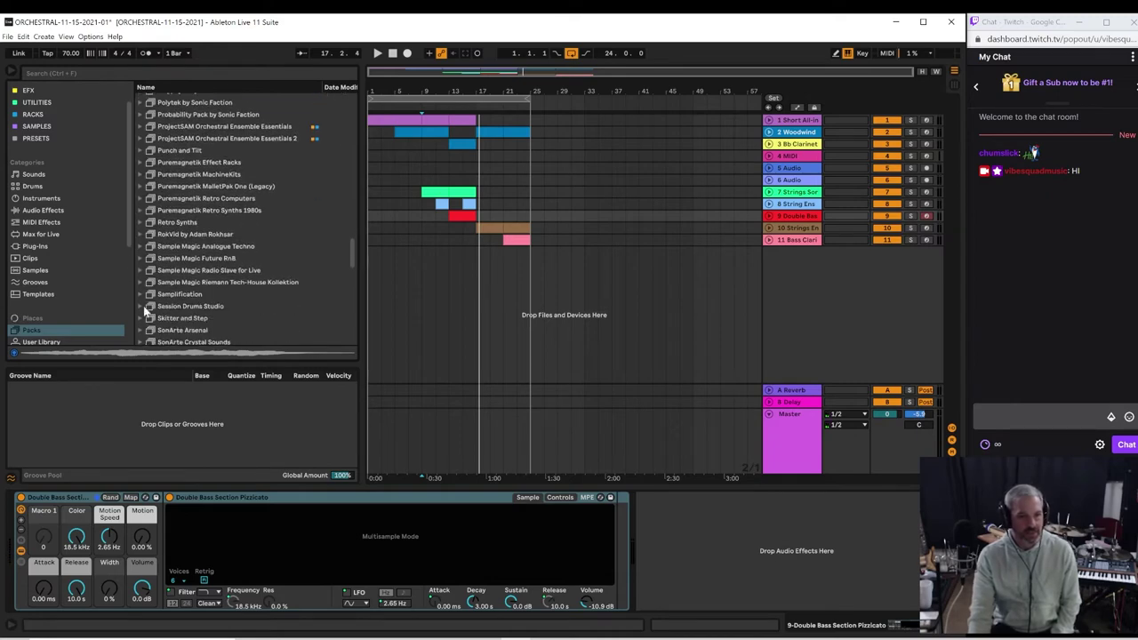
scroll(147, 309, "down", 10)
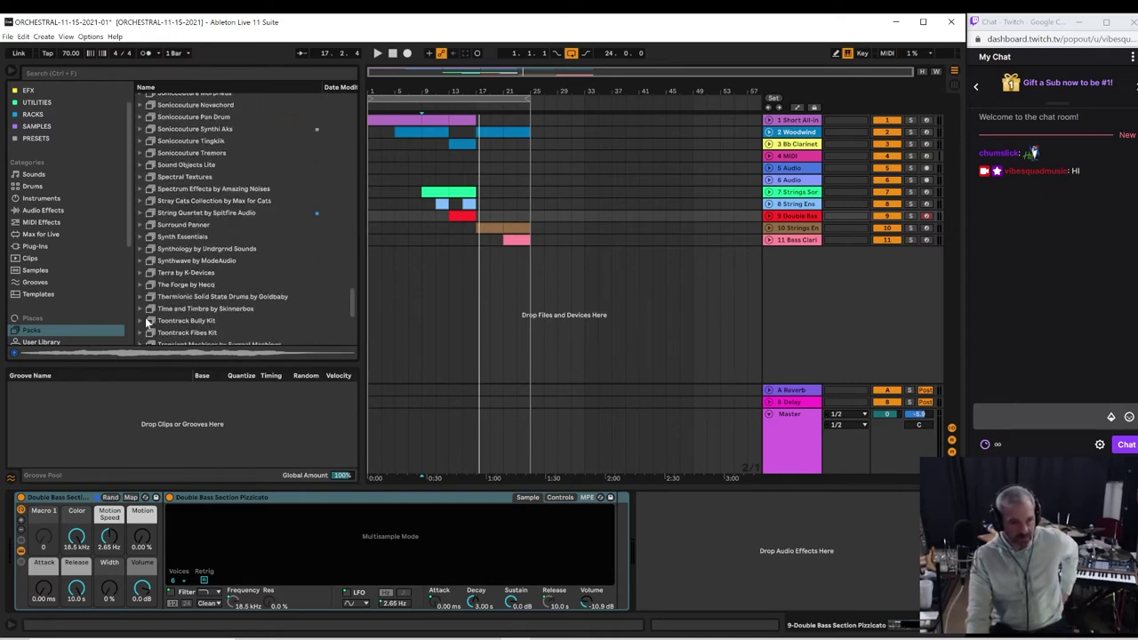
scroll(148, 323, "down", 3)
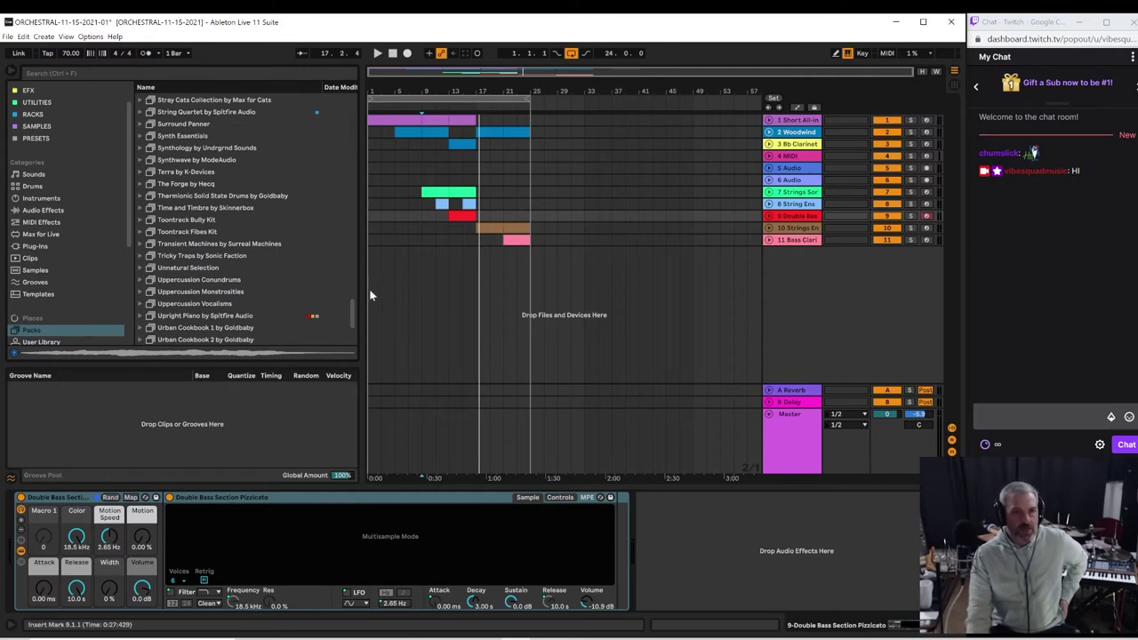
left_click_drag(350, 312, 349, 250)
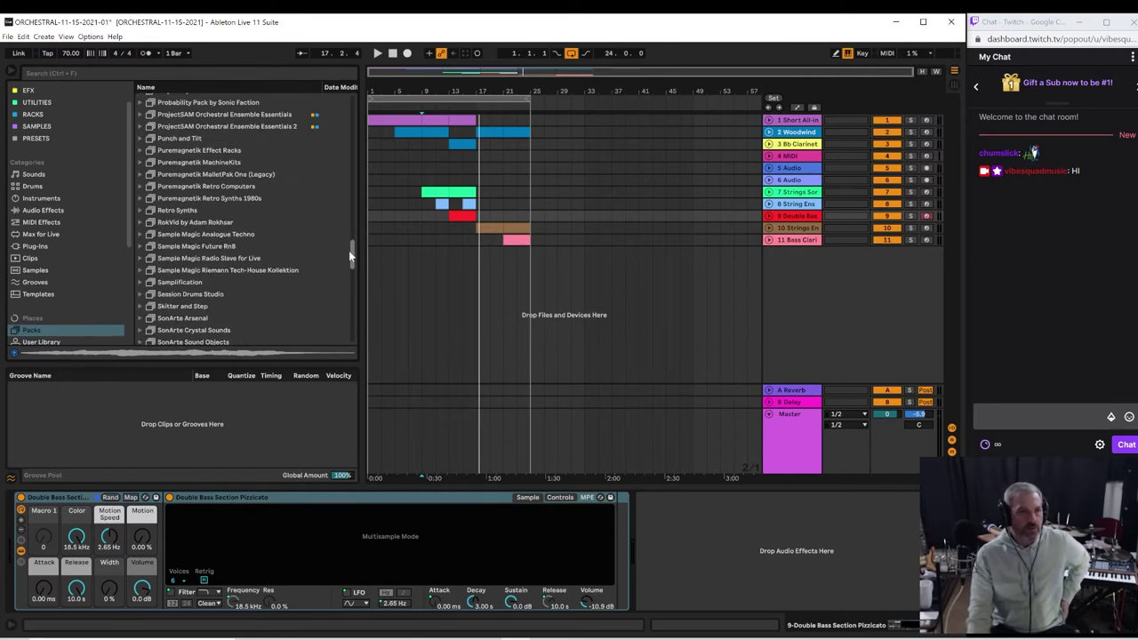
left_click(139, 114)
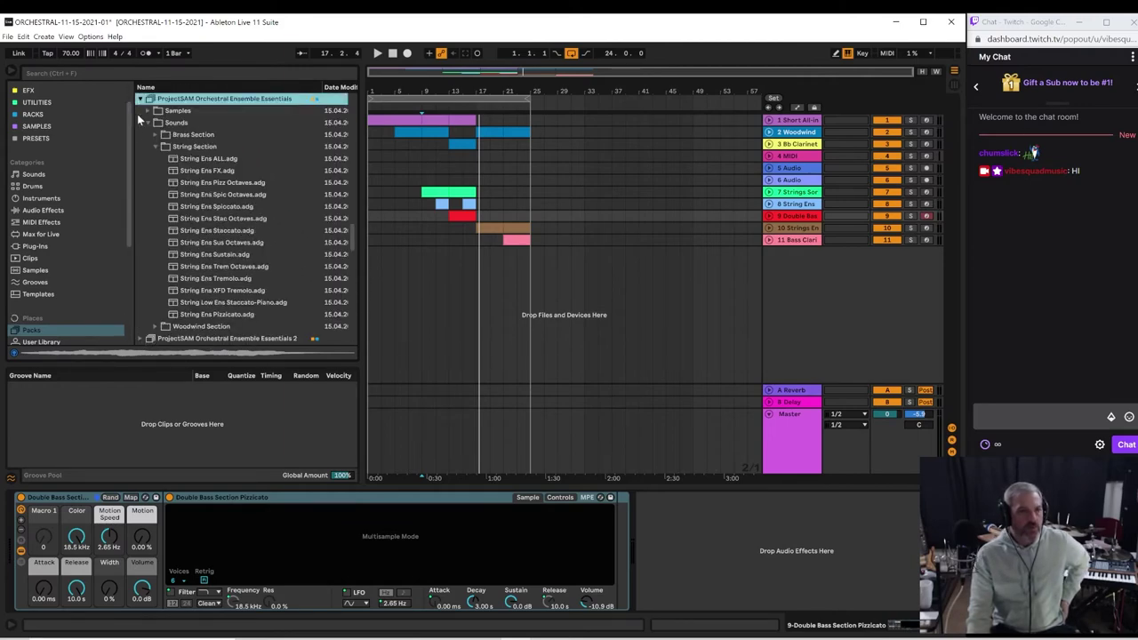
left_click(186, 160)
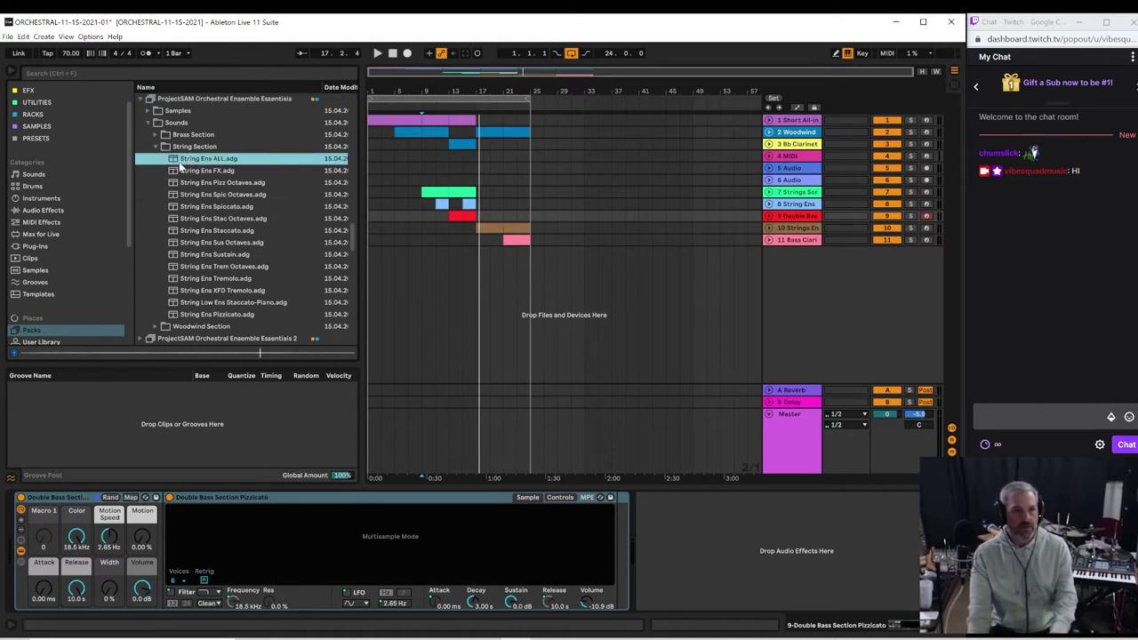
scroll(262, 221, "down", 4)
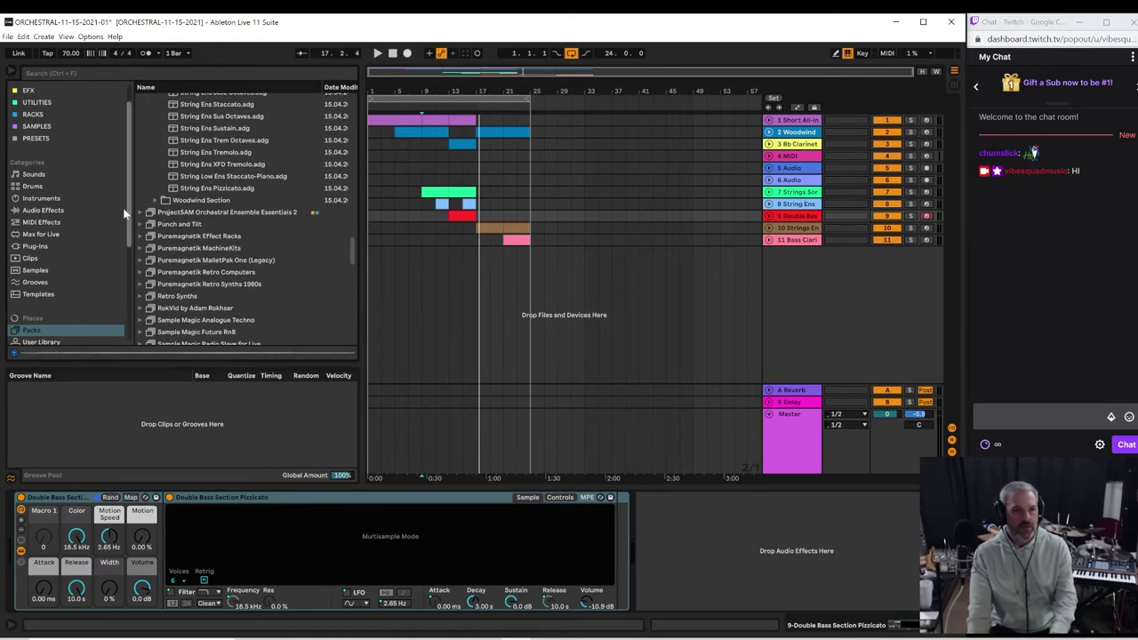
Step: Audition the Full Orchestra presets in ProjectSAM Orchestral Ensemble Essentials 2 and load Full Orchestra Sustain (C2-F4) onto a new track
left_click(139, 211)
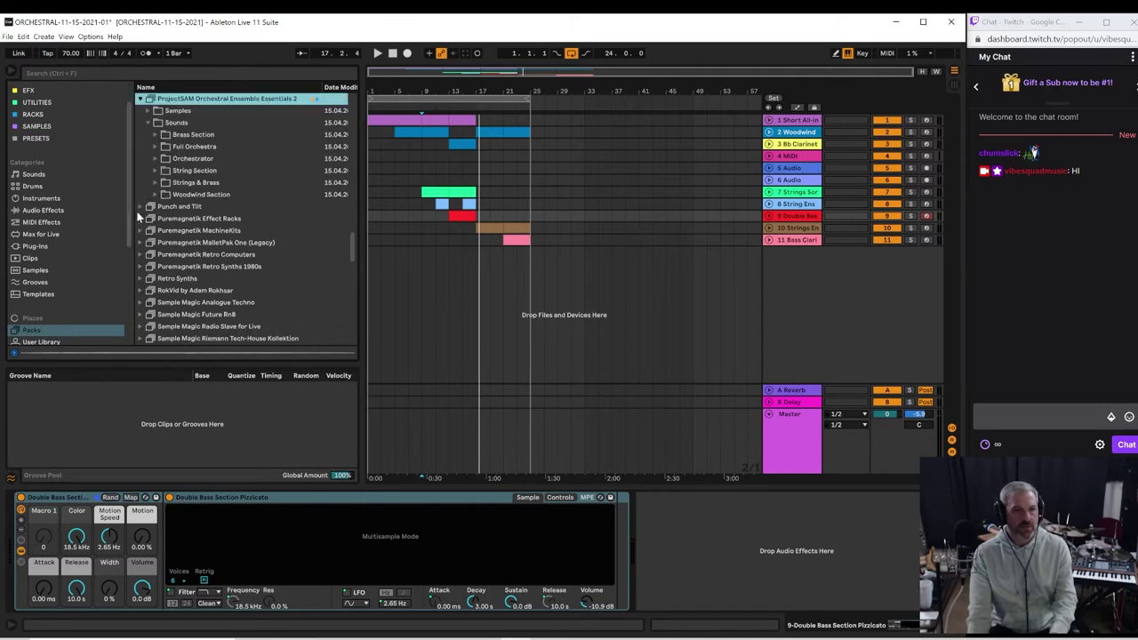
left_click(154, 147)
left_click(200, 160)
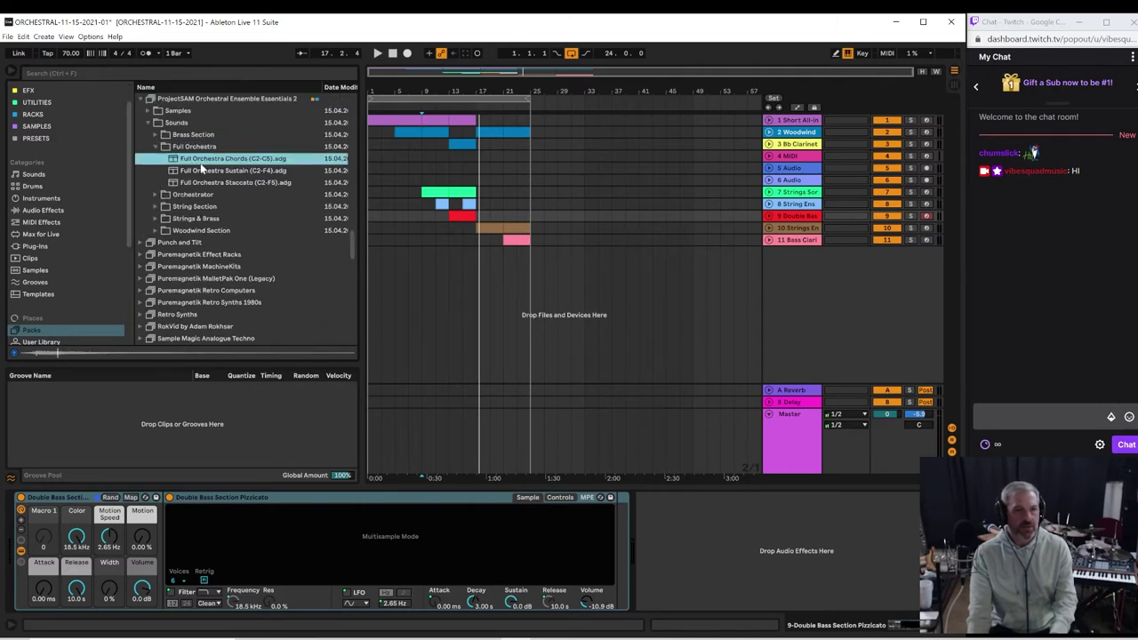
left_click(201, 173)
left_click(203, 183)
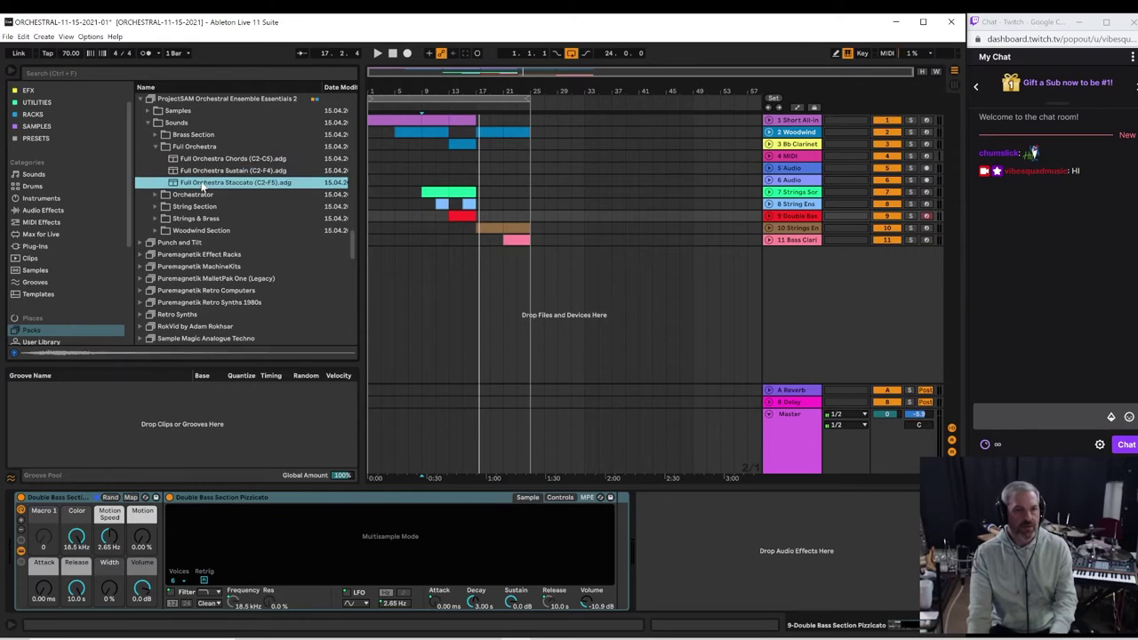
left_click(201, 172)
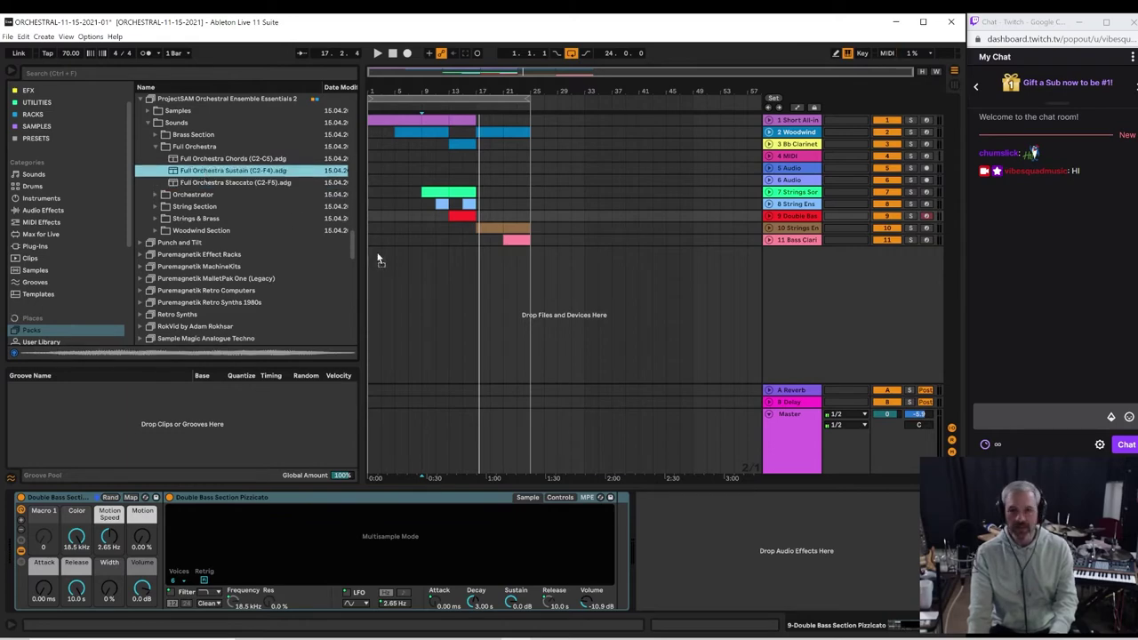
left_click(424, 286)
Step: Capture the notes played from bar 17 as a MIDI clip on the Full Orchestra track, and unfold that track
key("space")
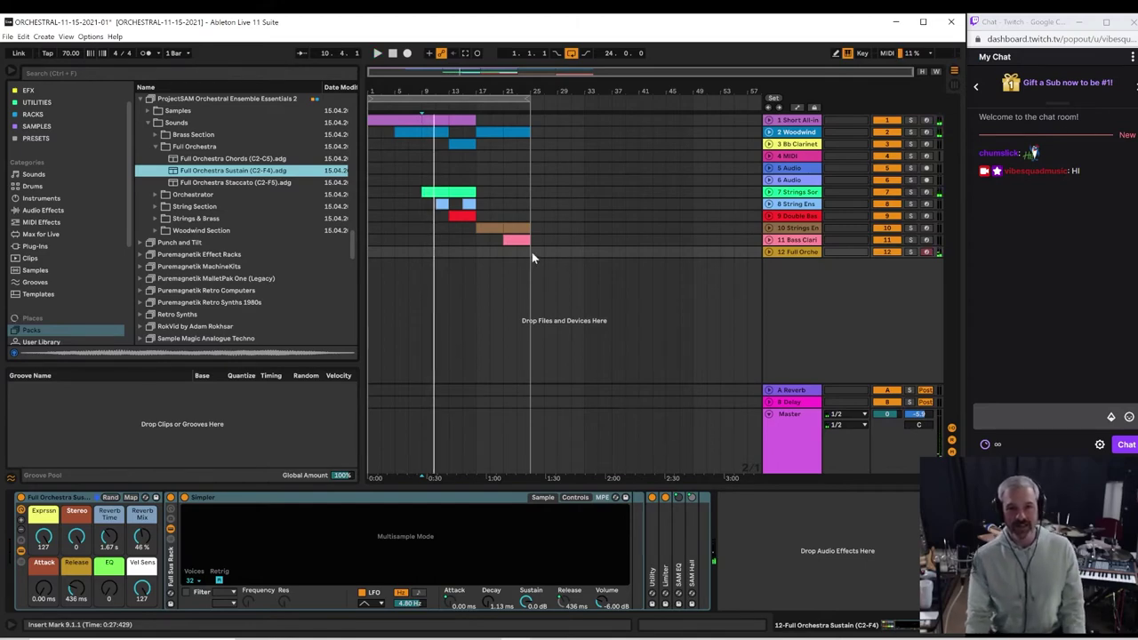
left_click(476, 255)
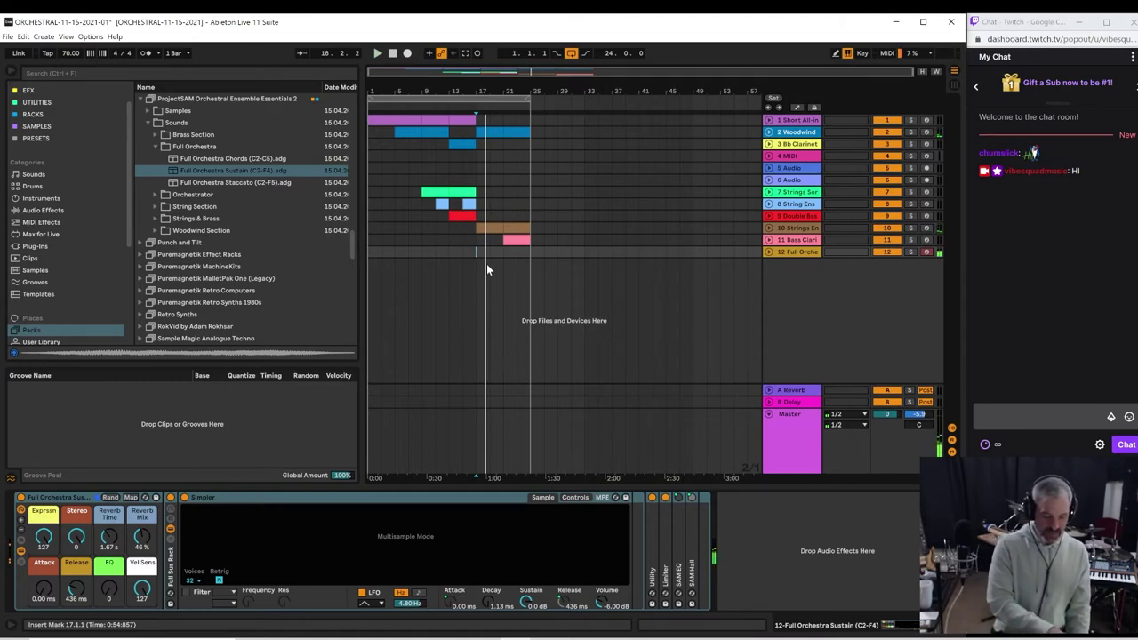
key("space")
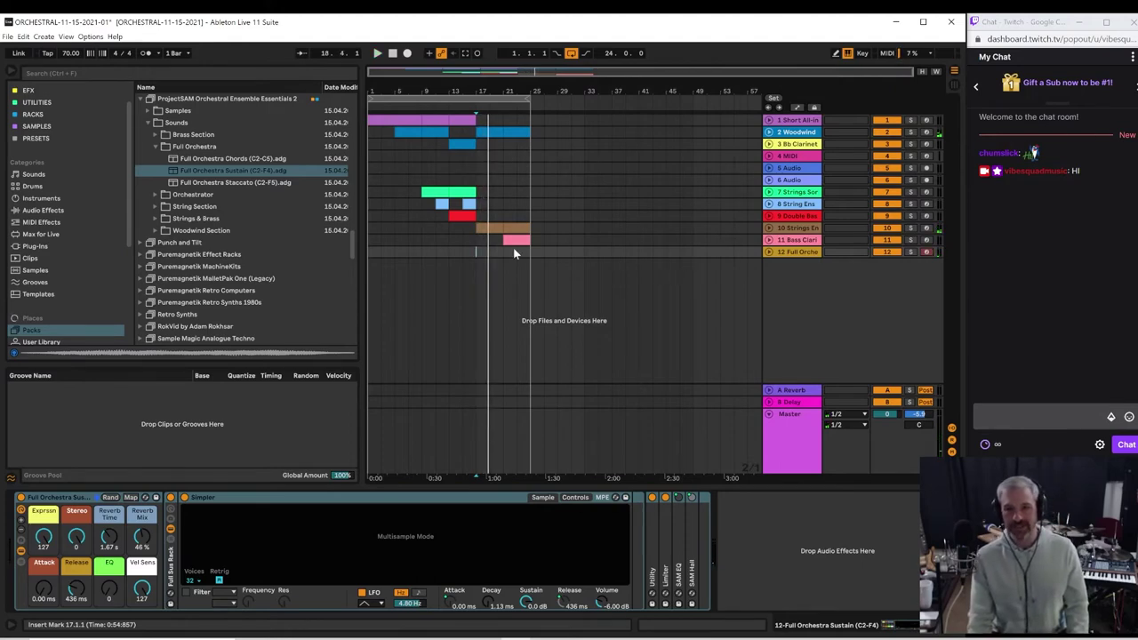
left_click(466, 53)
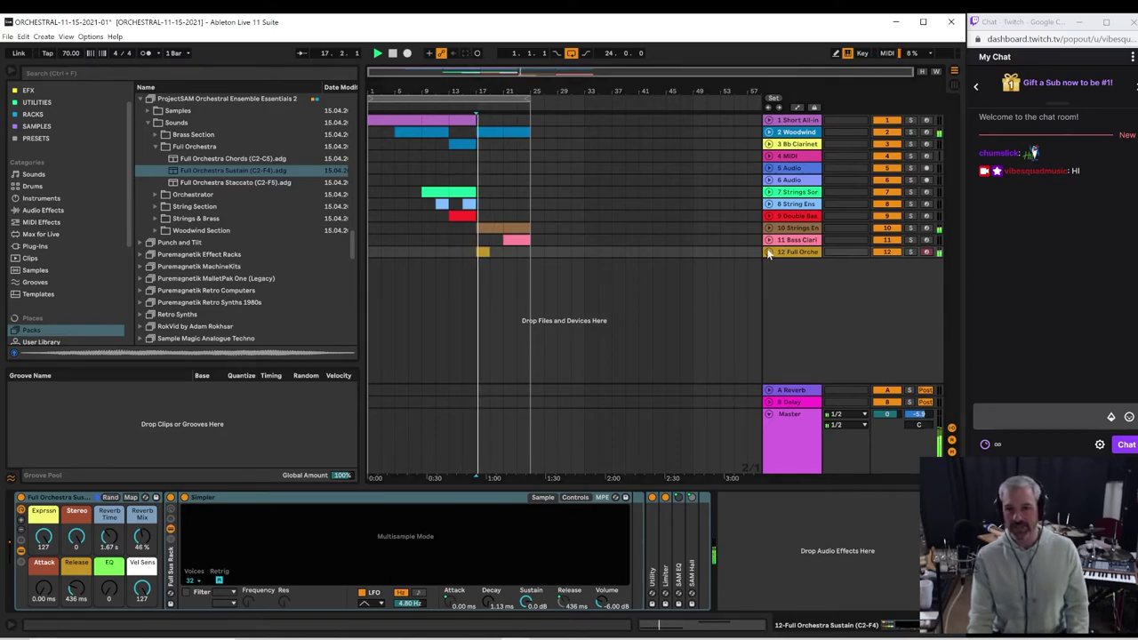
left_click(767, 252)
left_click(767, 252)
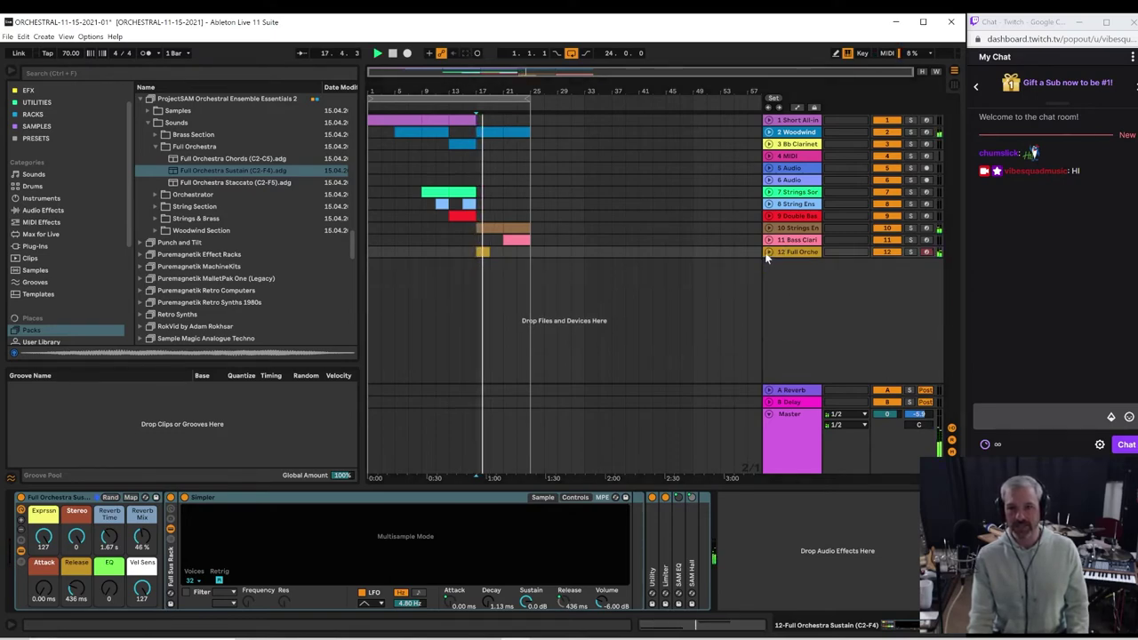
left_click(767, 252)
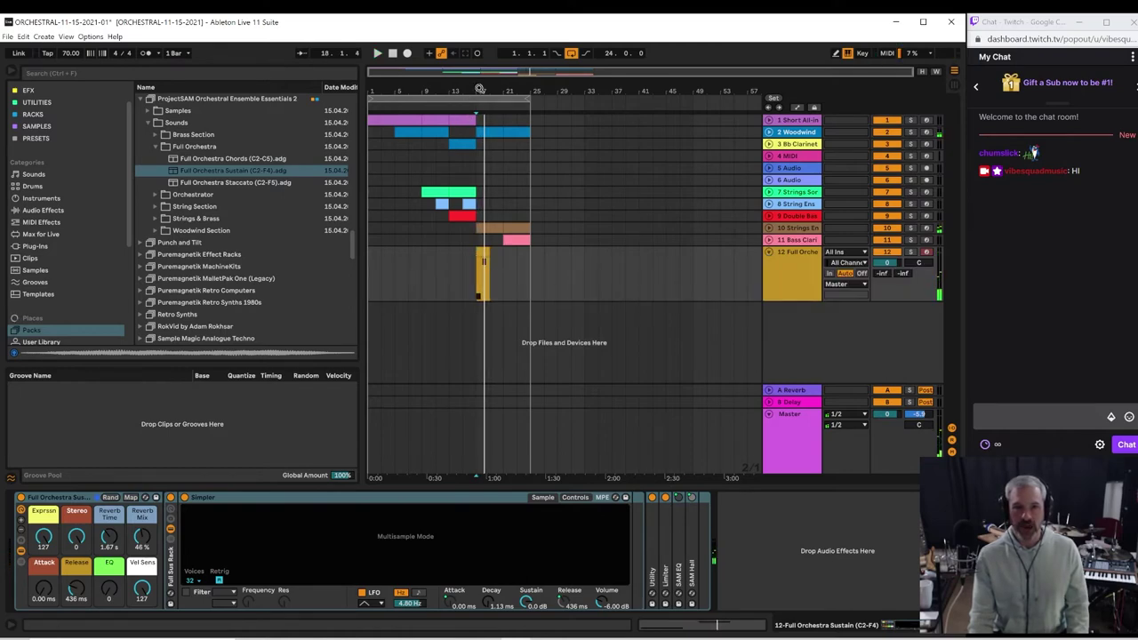
Step: Open the Full Orchestra clip at bar 17 and align its first note, D#2, with the clip start
left_click_drag(479, 88, 478, 91)
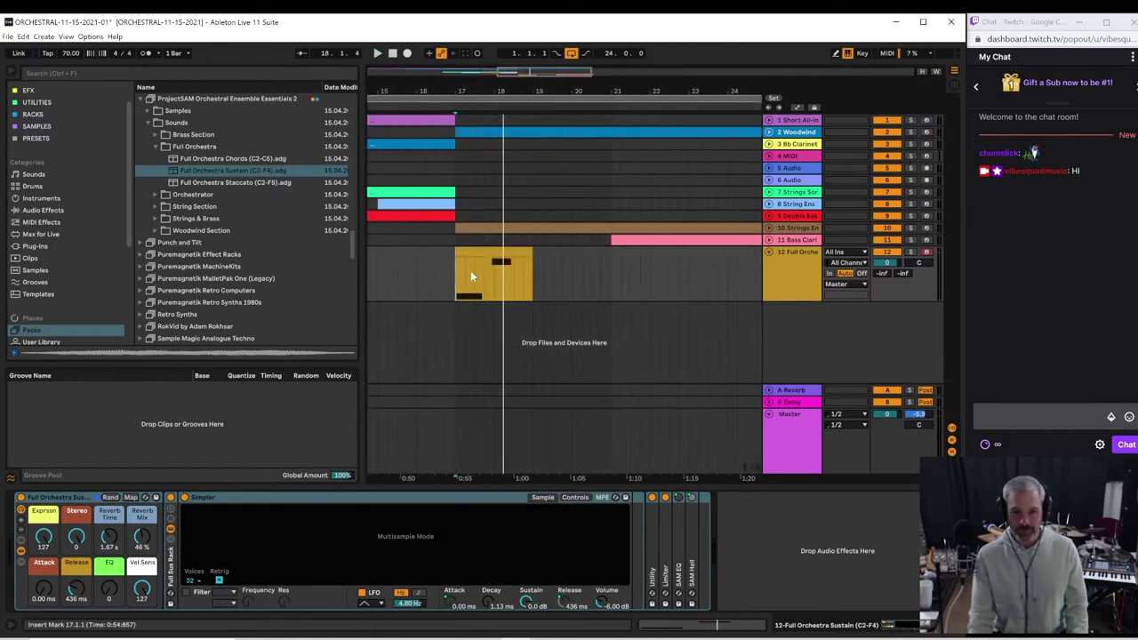
left_click(461, 284)
left_click(478, 251)
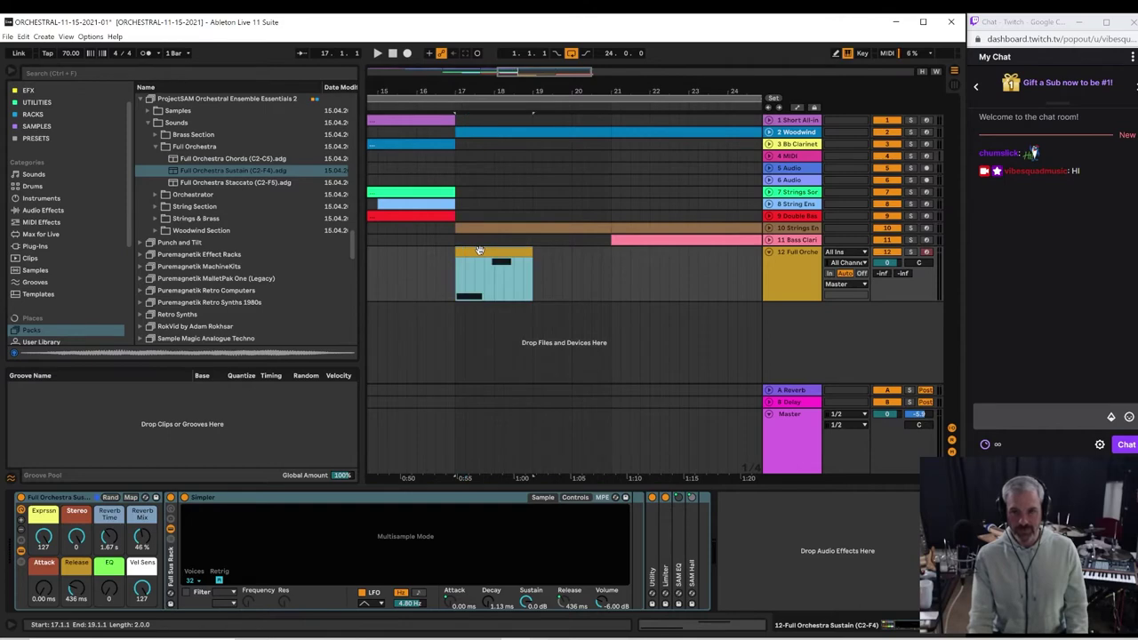
double_click(477, 248)
key("space")
left_click_drag(328, 511, 323, 513)
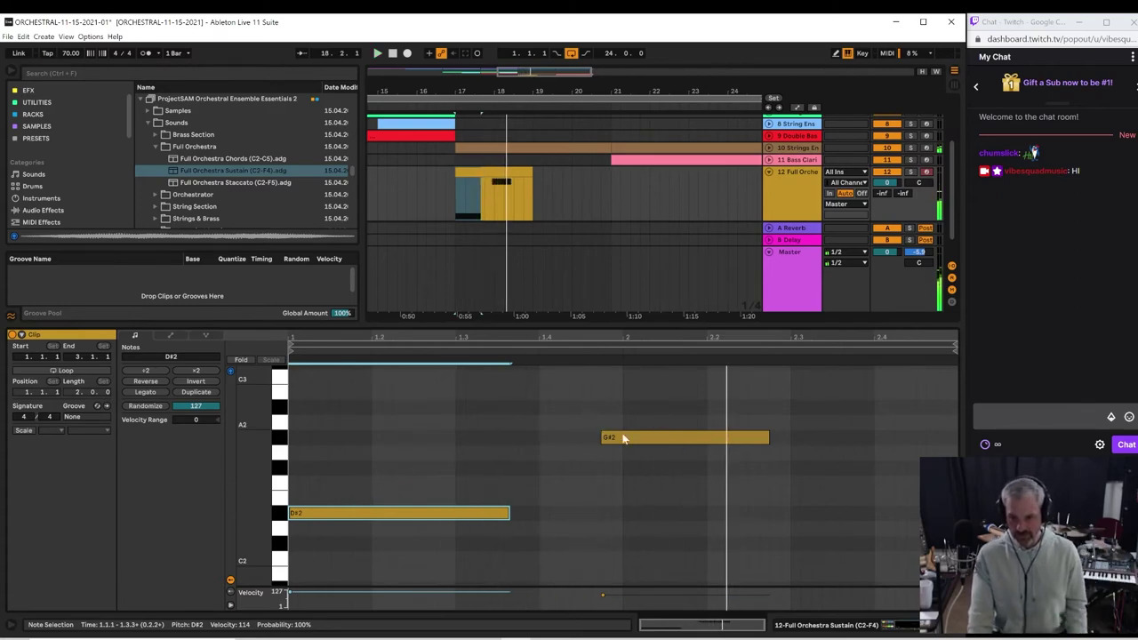
Step: Move the G#2 note in the Full Orchestra clip to just before bar 2, shorten it to end around 2.2.3, and play it back
left_click_drag(627, 439, 642, 444)
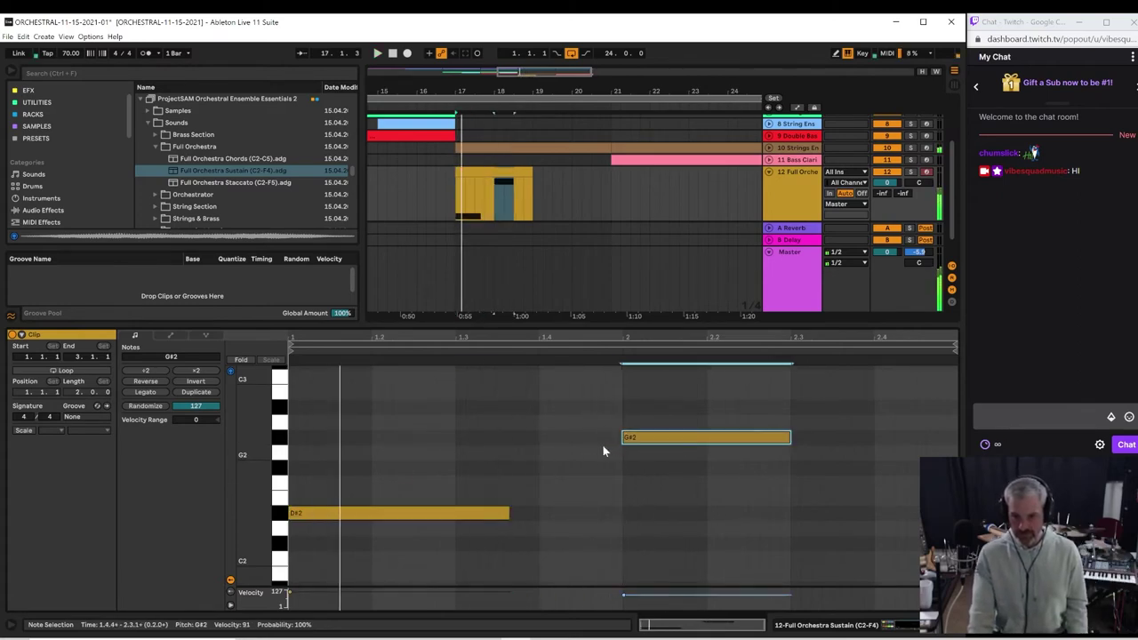
left_click(603, 444)
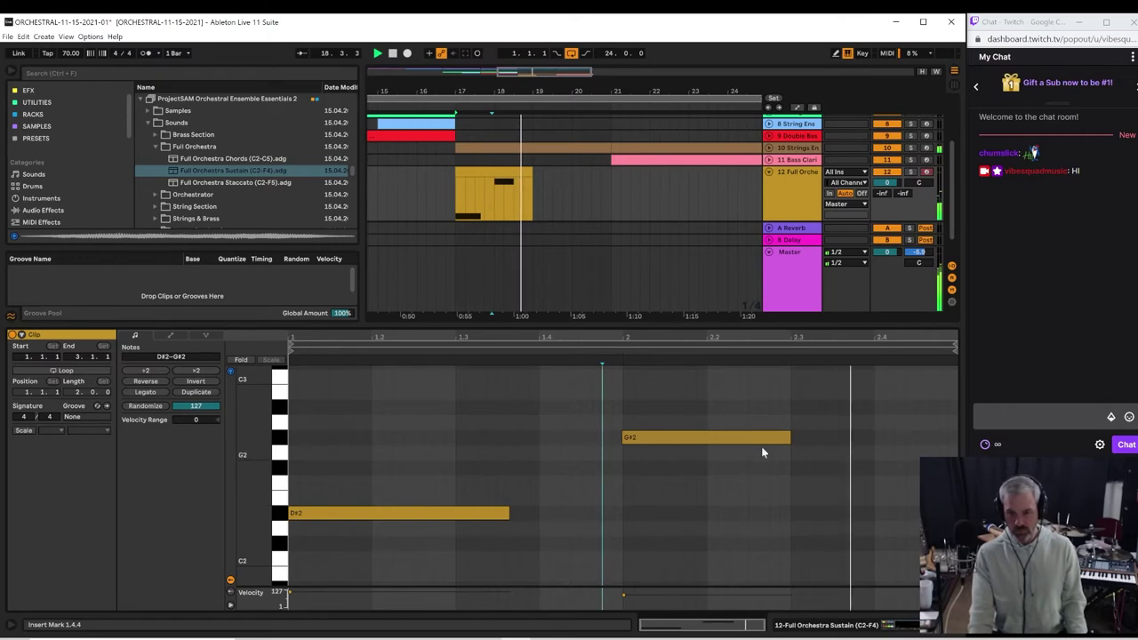
left_click_drag(790, 437, 759, 438)
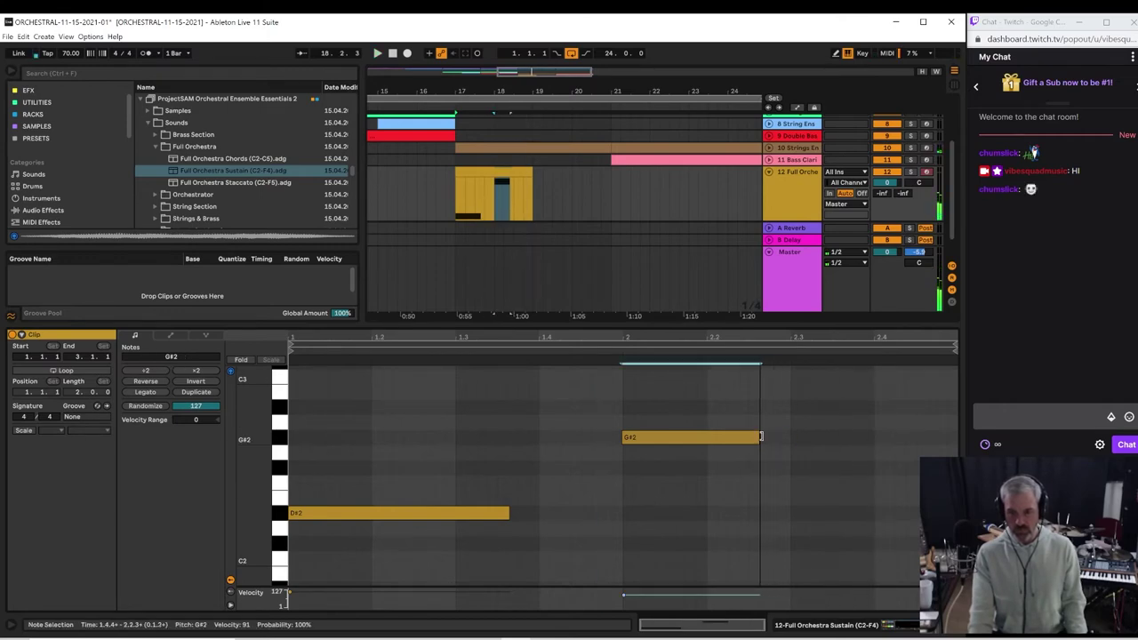
scroll(502, 232, "down", 1)
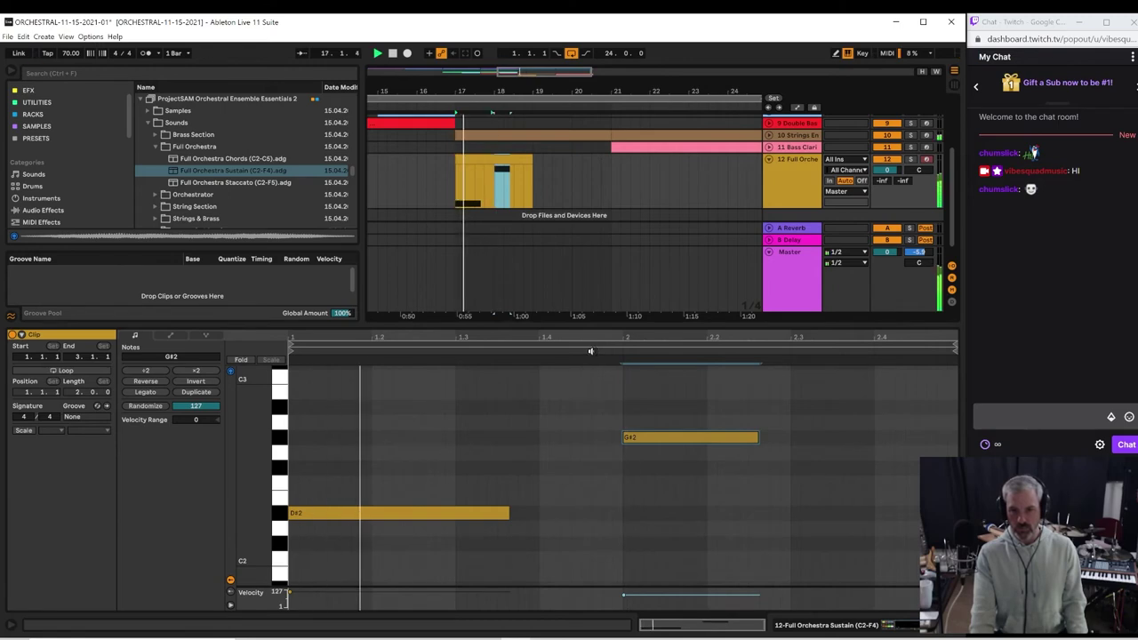
scroll(627, 216, "up", 2)
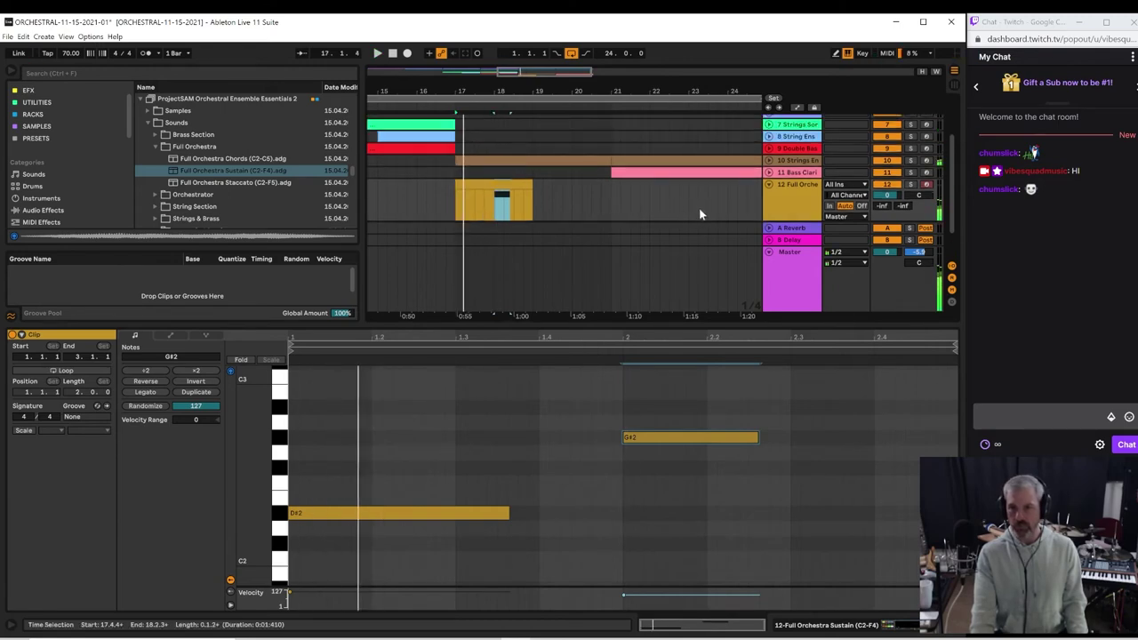
Step: Unfold the Strings Ensemble and Woodwind tracks and play their parts from bar 18 to compare them with the Full Orchestra notes
left_click_drag(691, 326, 681, 512)
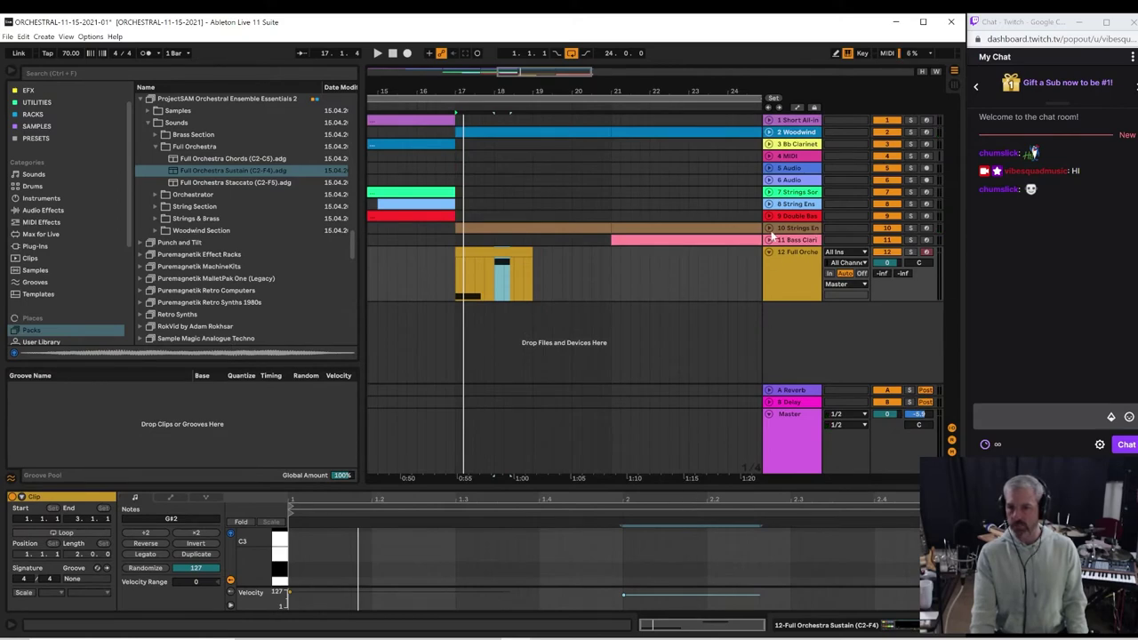
left_click(771, 234)
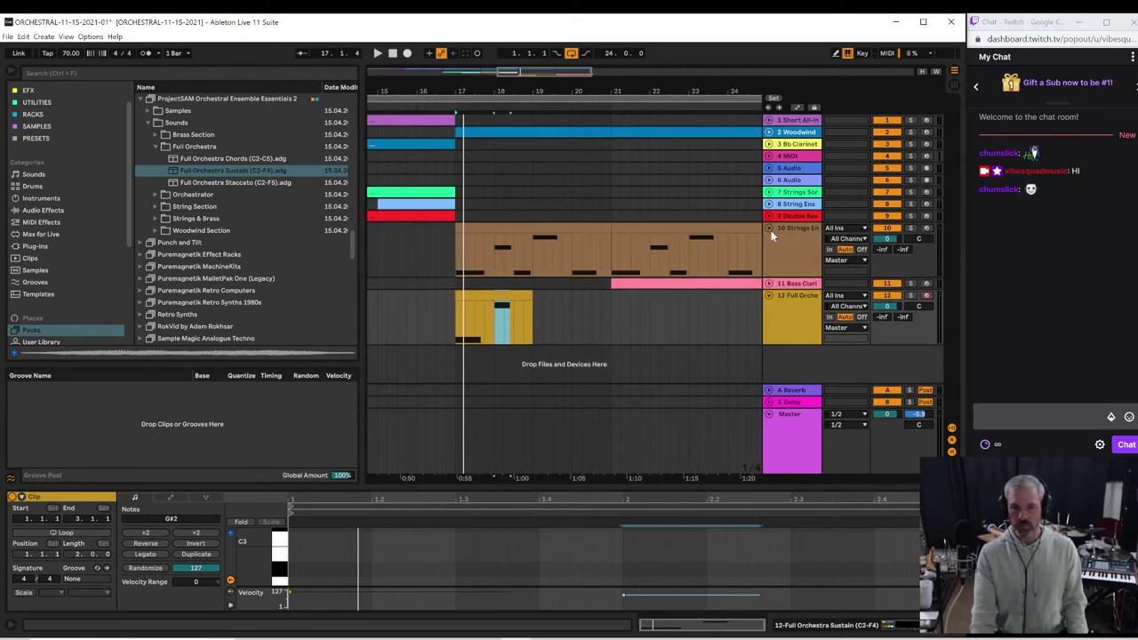
left_click(495, 264)
key("space")
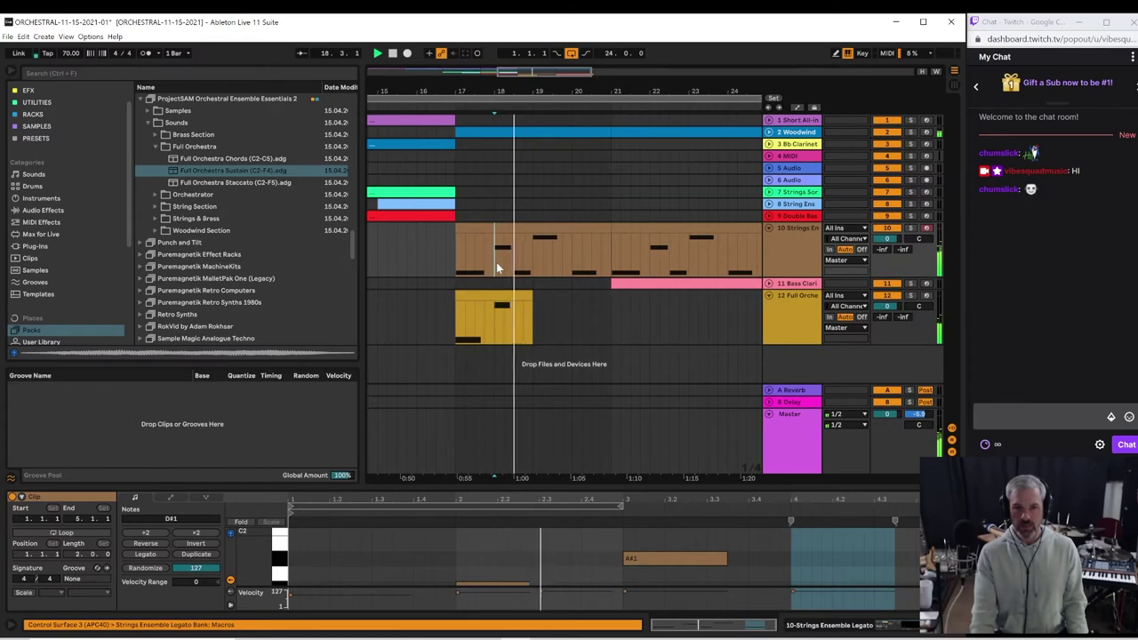
left_click(769, 133)
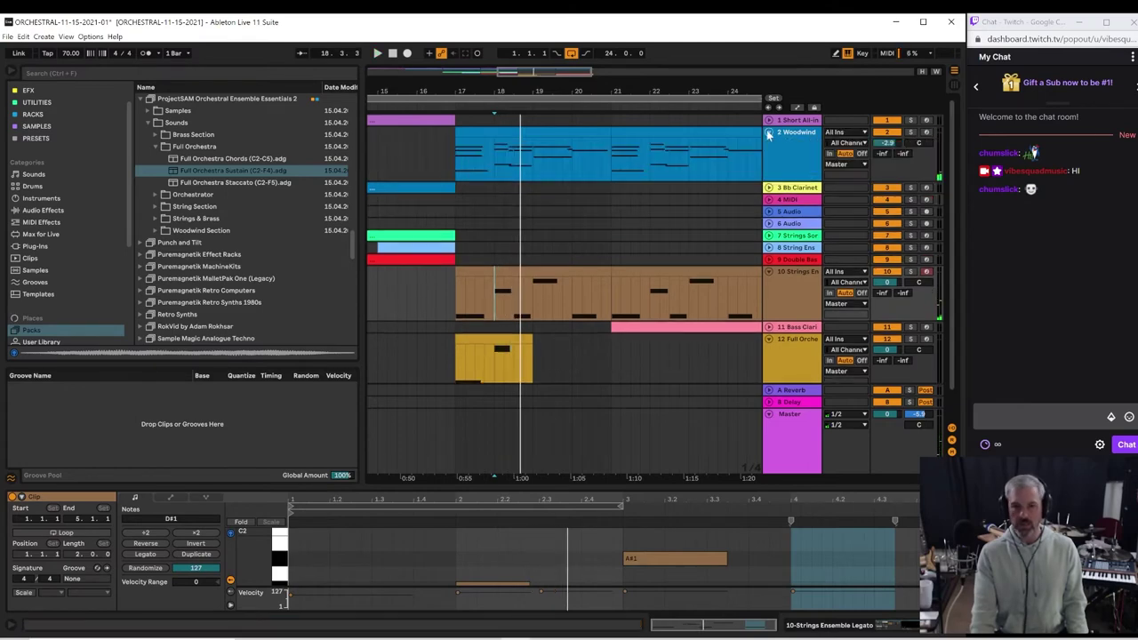
left_click(487, 161)
key("space")
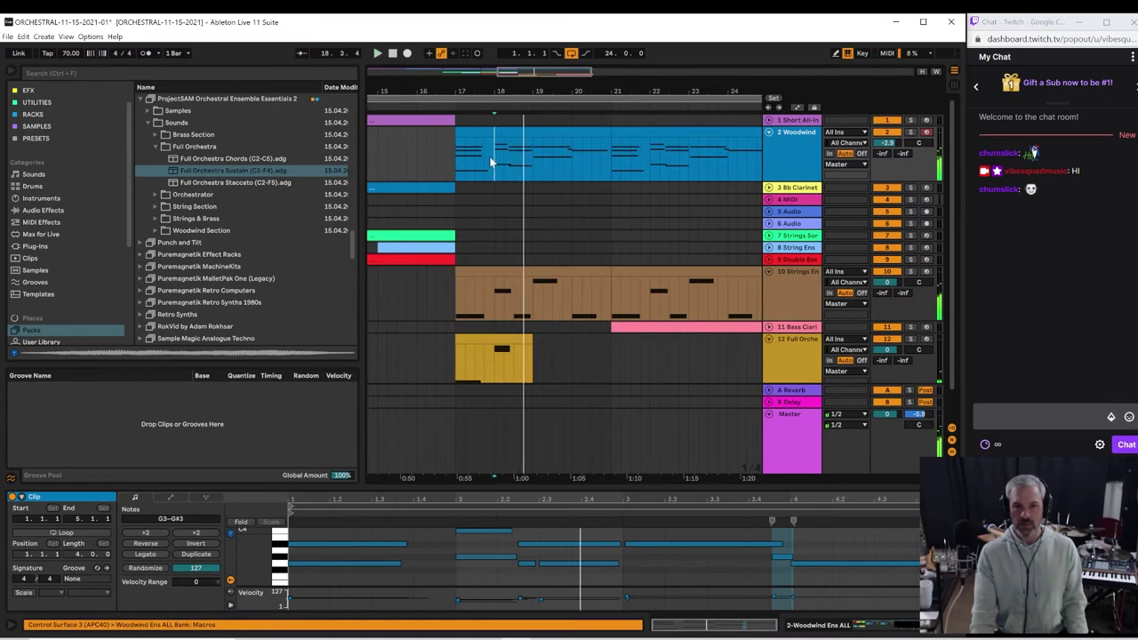
left_click(488, 160)
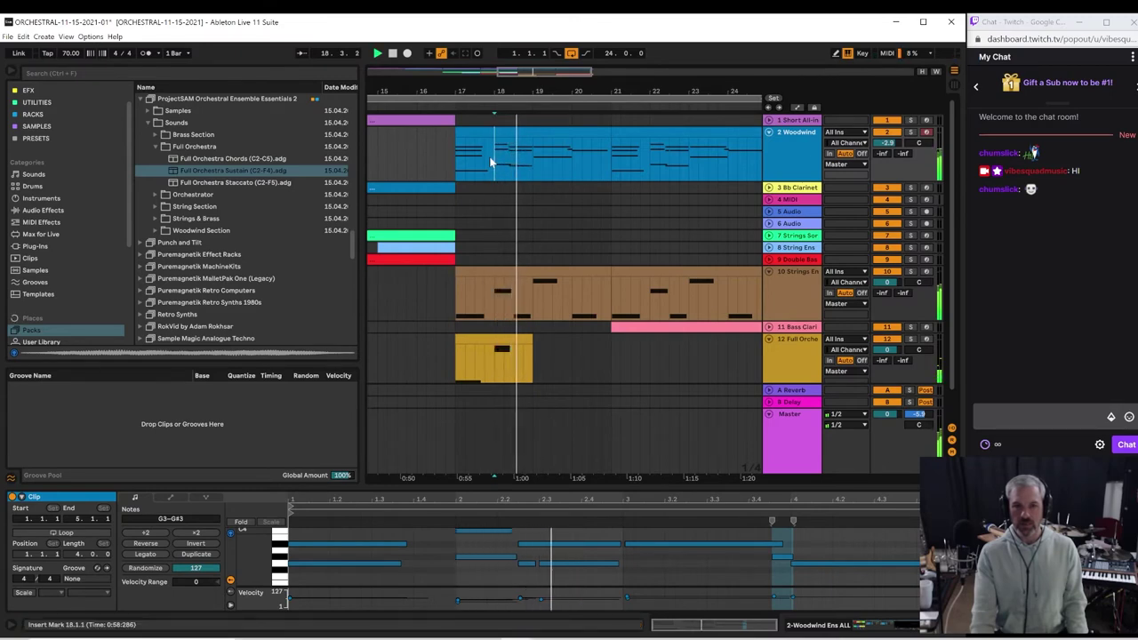
key("space")
Step: Show the notes of the Woodwind clip at bar 17 in an enlarged note editor and play back its second bar
left_click(505, 160)
left_click(523, 135)
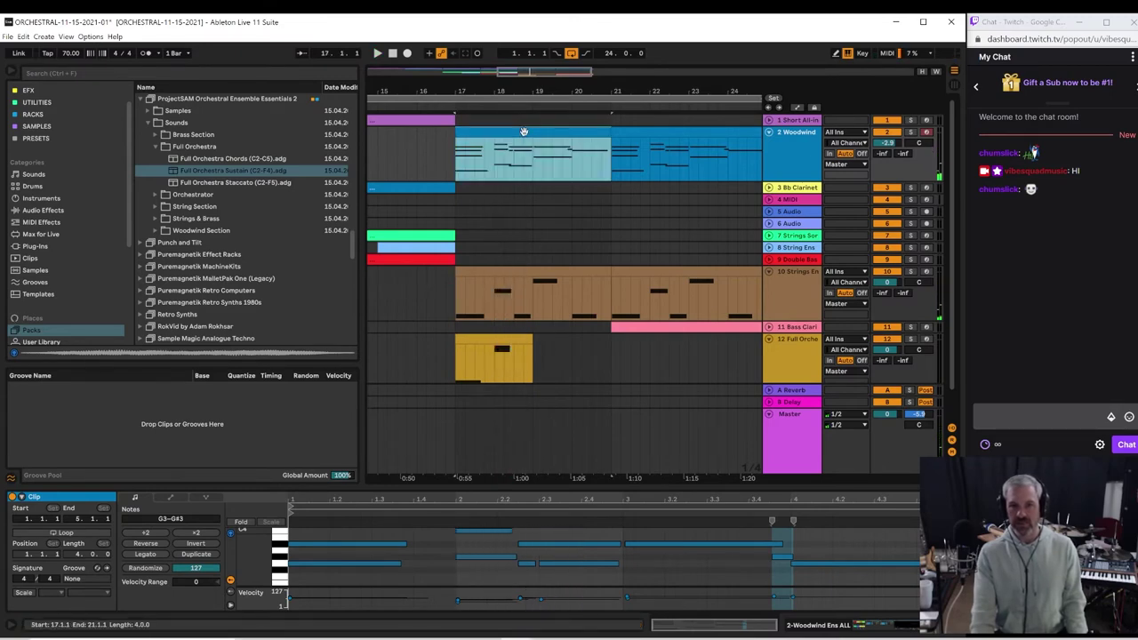
key("space")
key("space")
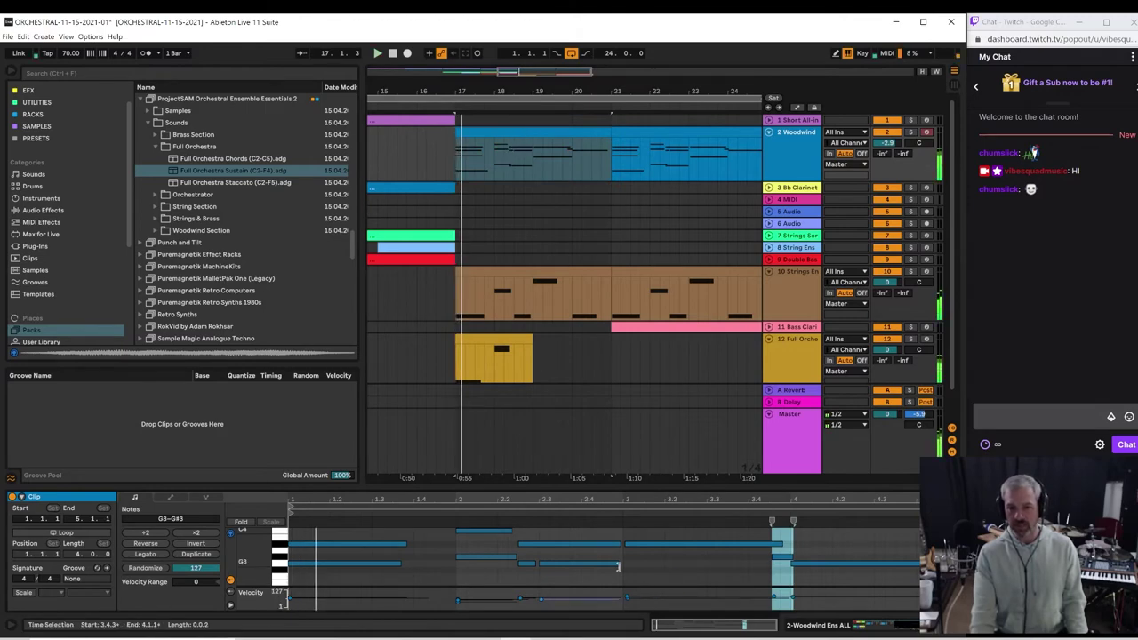
key("space")
left_click(615, 565)
key("space")
left_click_drag(645, 485, 633, 333)
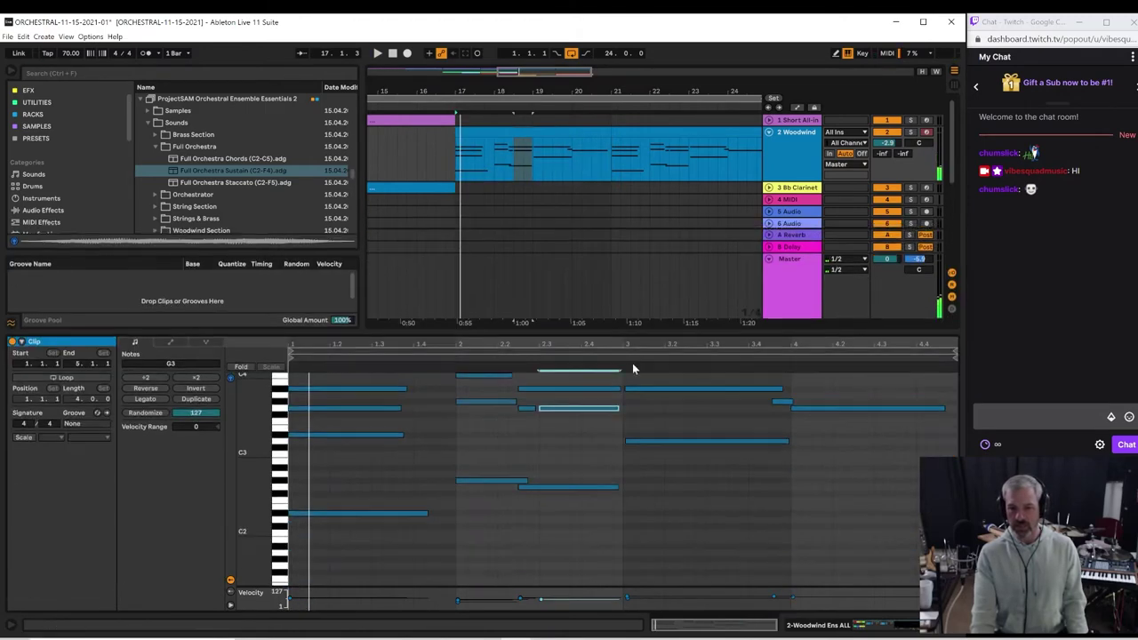
left_click(635, 419)
left_click(466, 391)
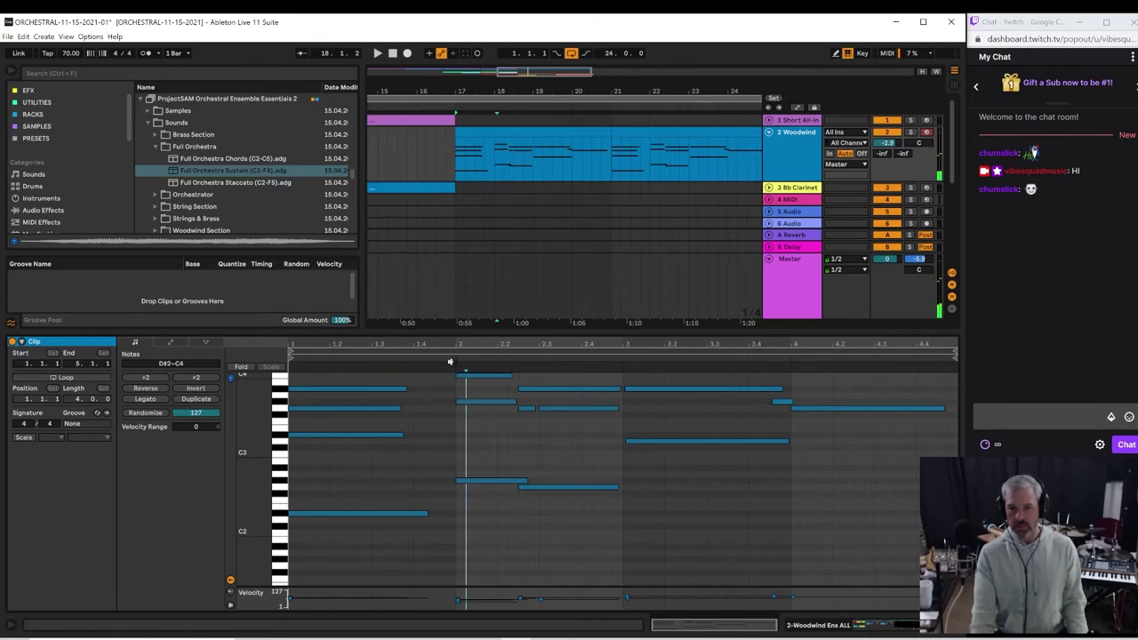
key("space")
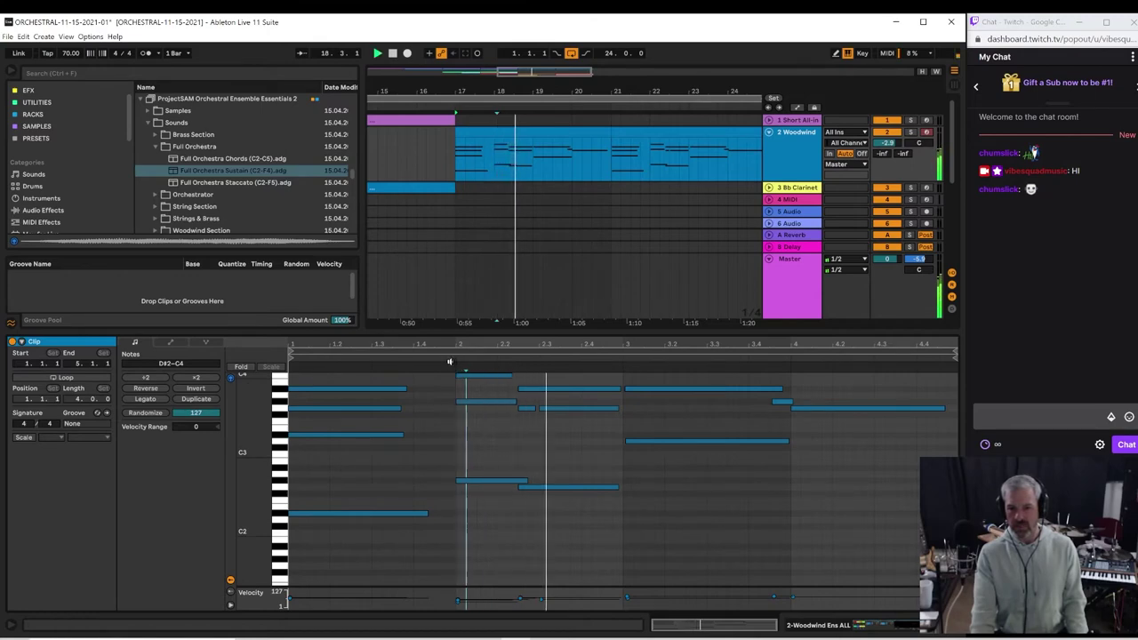
key("space")
Step: Shorten the A#3 note at 2.2.3 in the Woodwind clip to about a sixteenth and delete the short G3 note below it
left_click(570, 409)
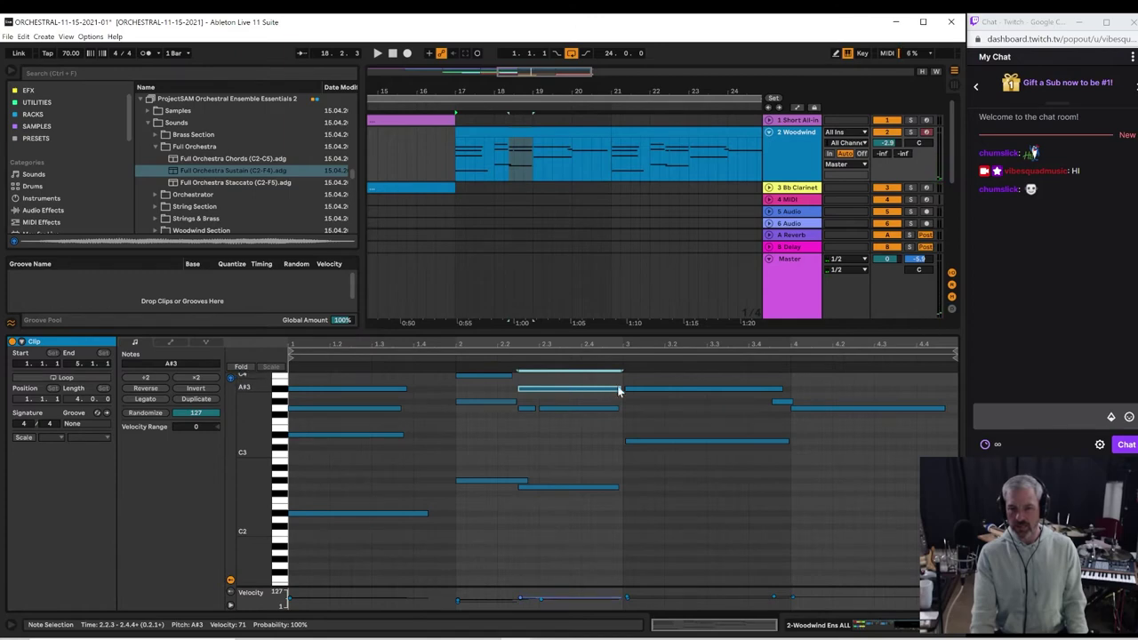
left_click_drag(619, 388, 535, 388)
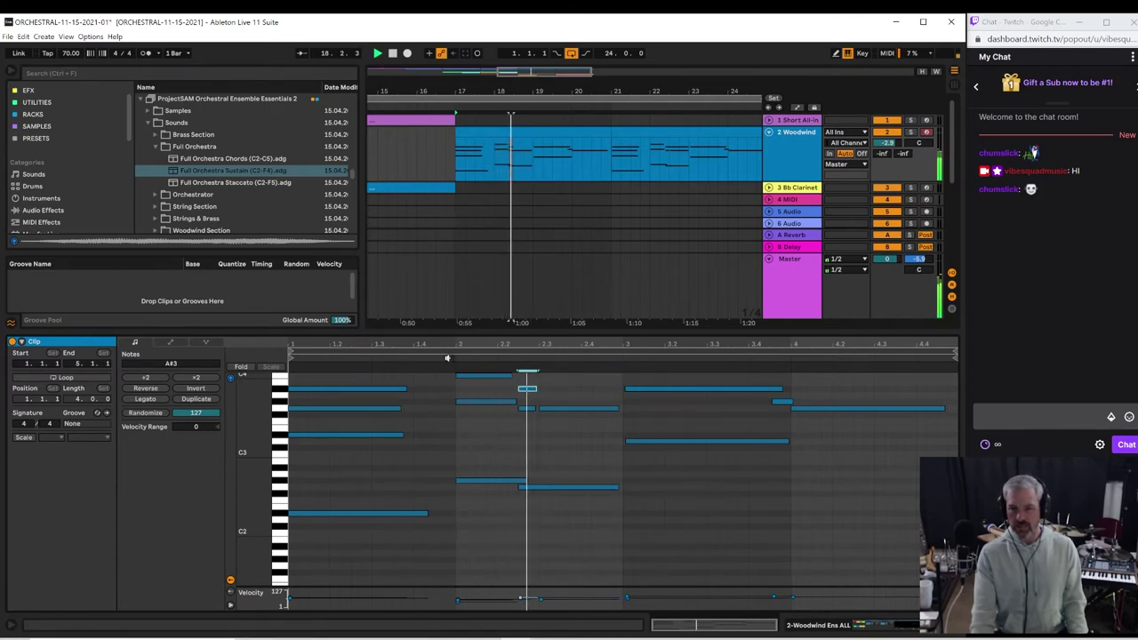
left_click(529, 410)
key("Delete")
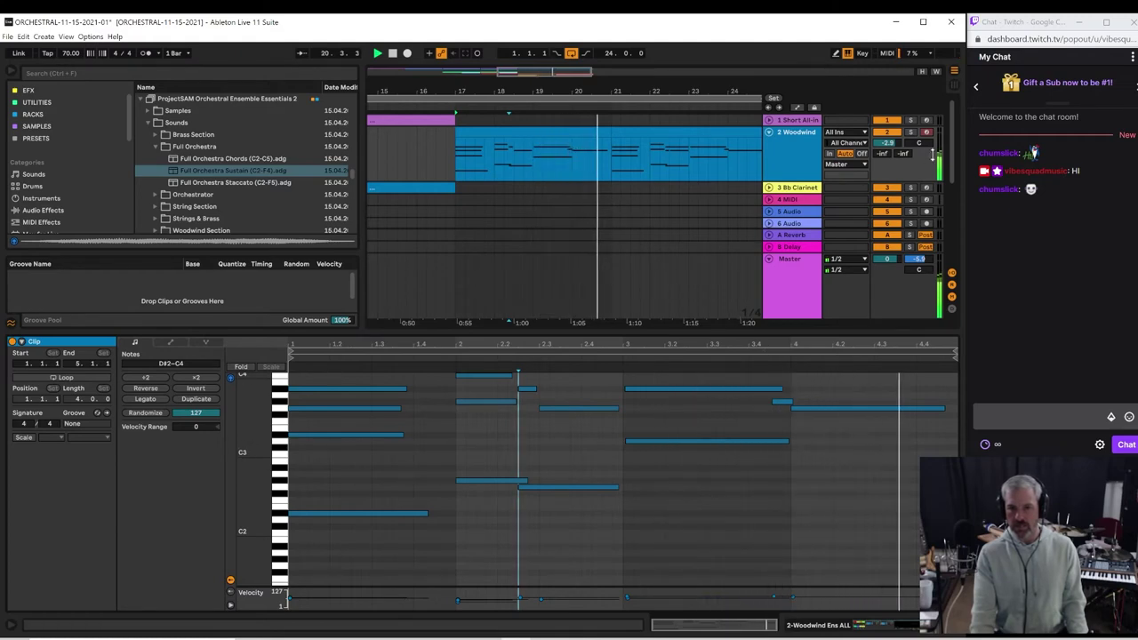
Step: Extend the Full Orchestra clip to bar 21 for a length of four bars and play from bar 19
scroll(951, 200, "down", 3)
scroll(951, 200, "down", 2)
left_click(439, 191)
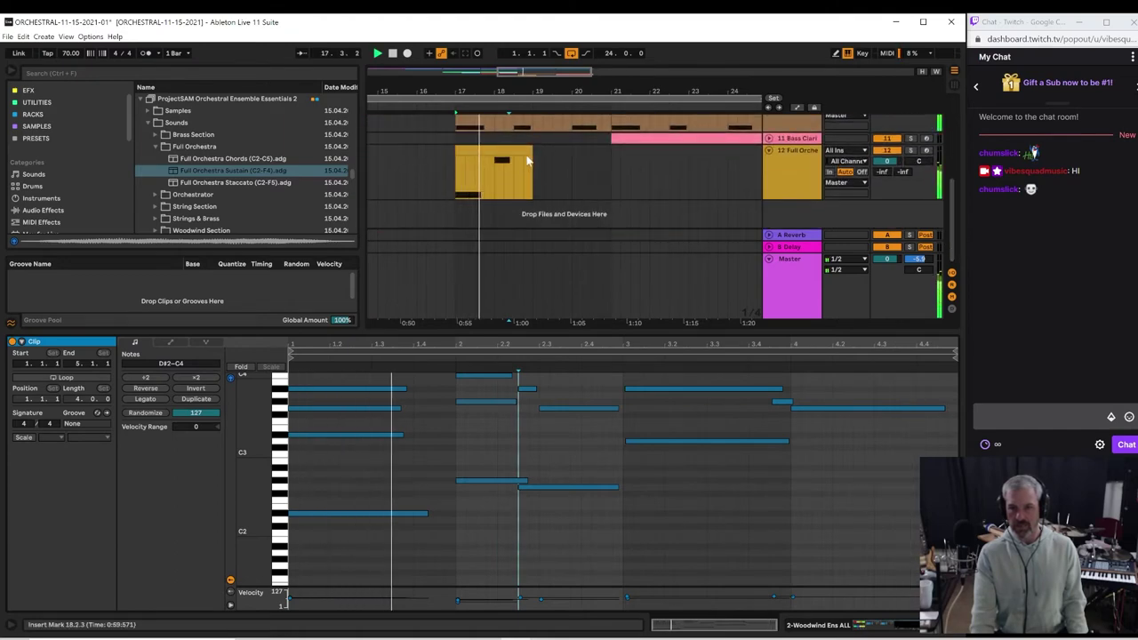
left_click_drag(531, 153, 609, 152)
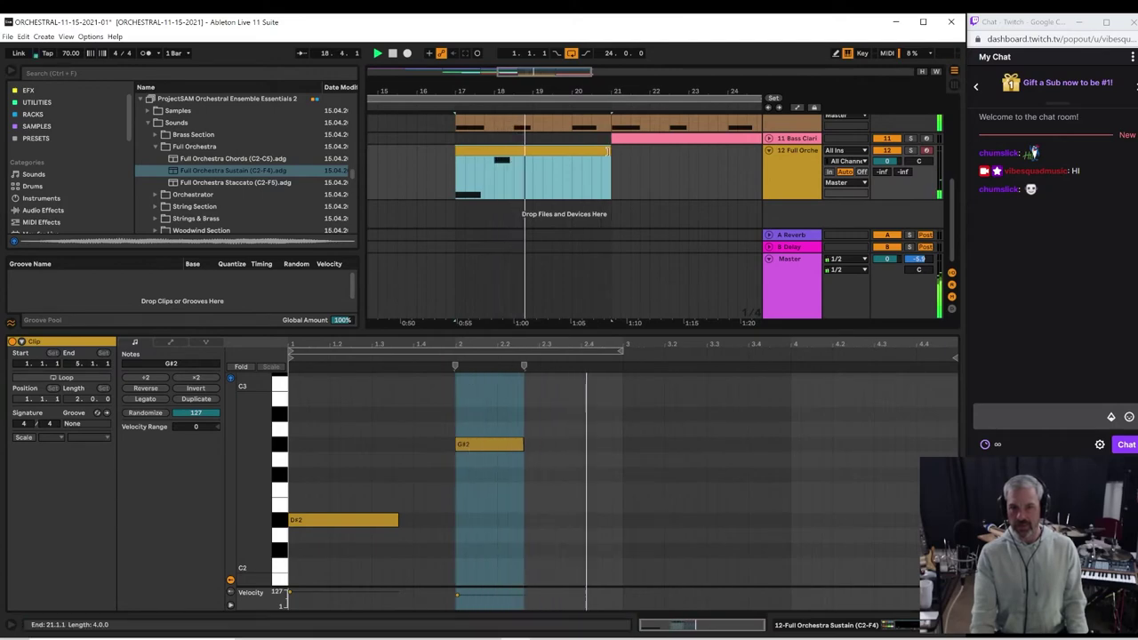
left_click(529, 166)
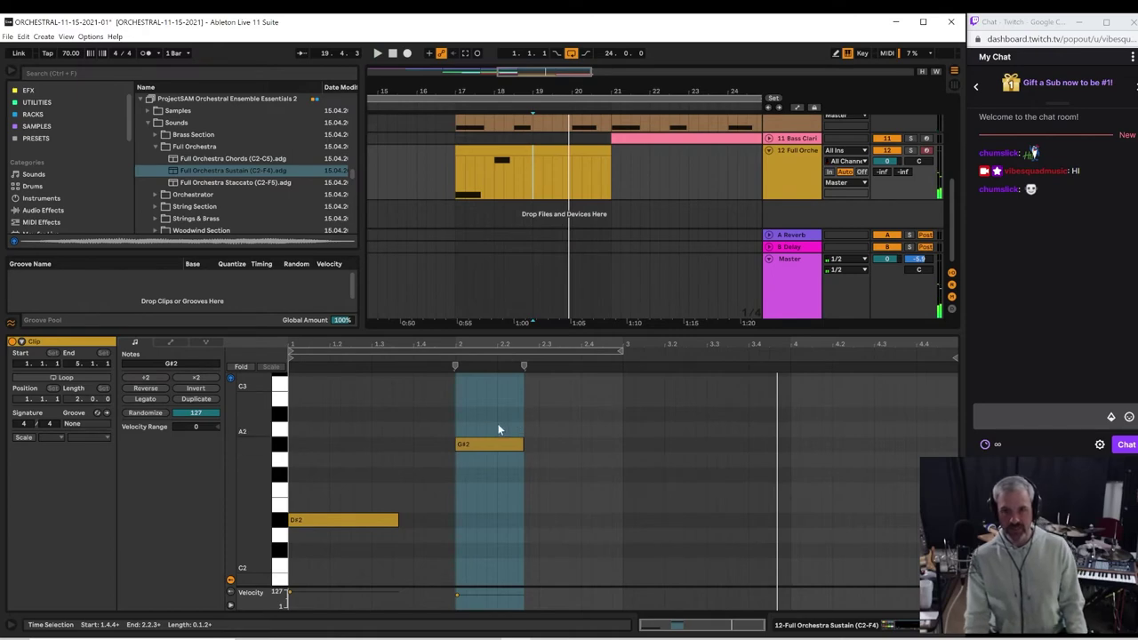
Step: Browse the Orchestrator and String Section presets in ProjectSAM Orchestral Ensemble Essentials 2, auditioning Orchestrator 1 Wonderment, Strings Sordino and Strings Sordino Fast
left_click(154, 146)
left_click(151, 135)
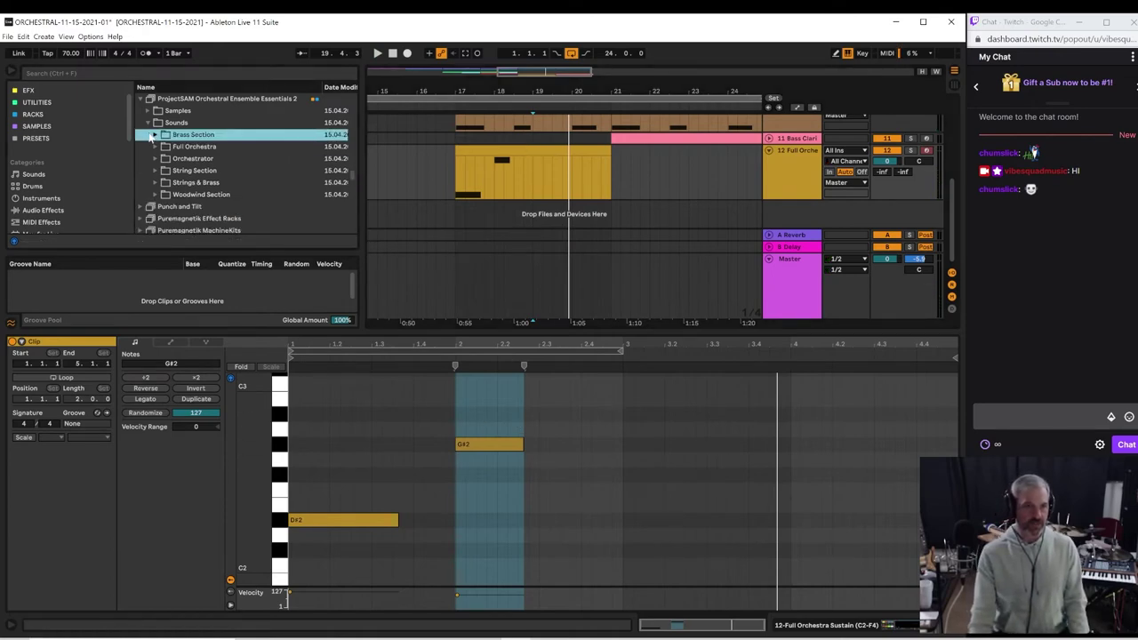
left_click(151, 158)
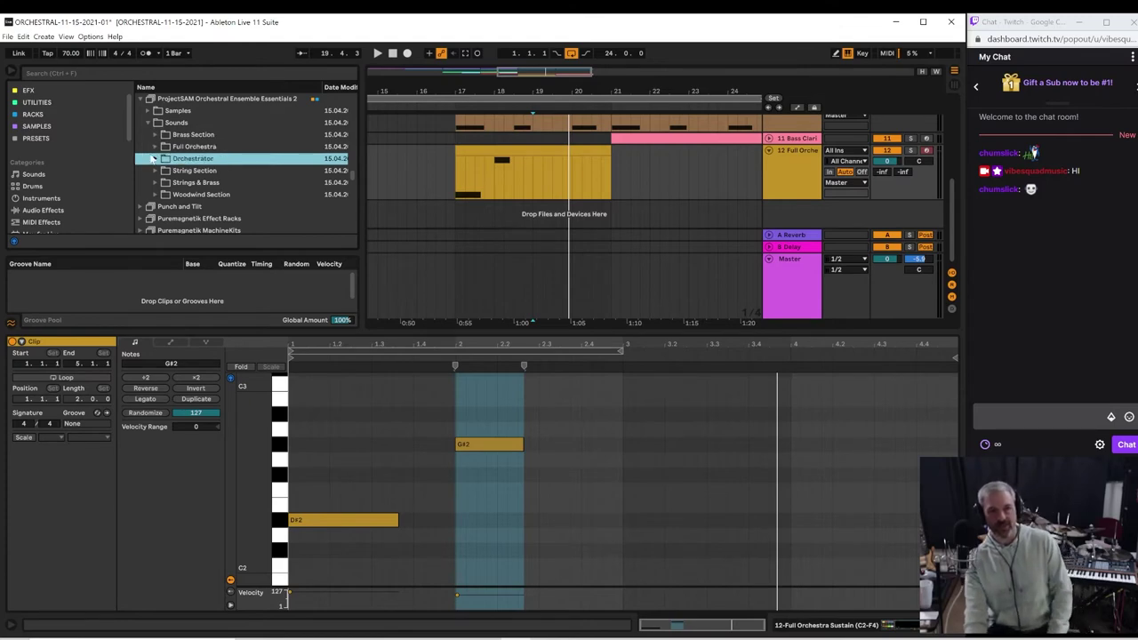
left_click(155, 158)
left_click(205, 170)
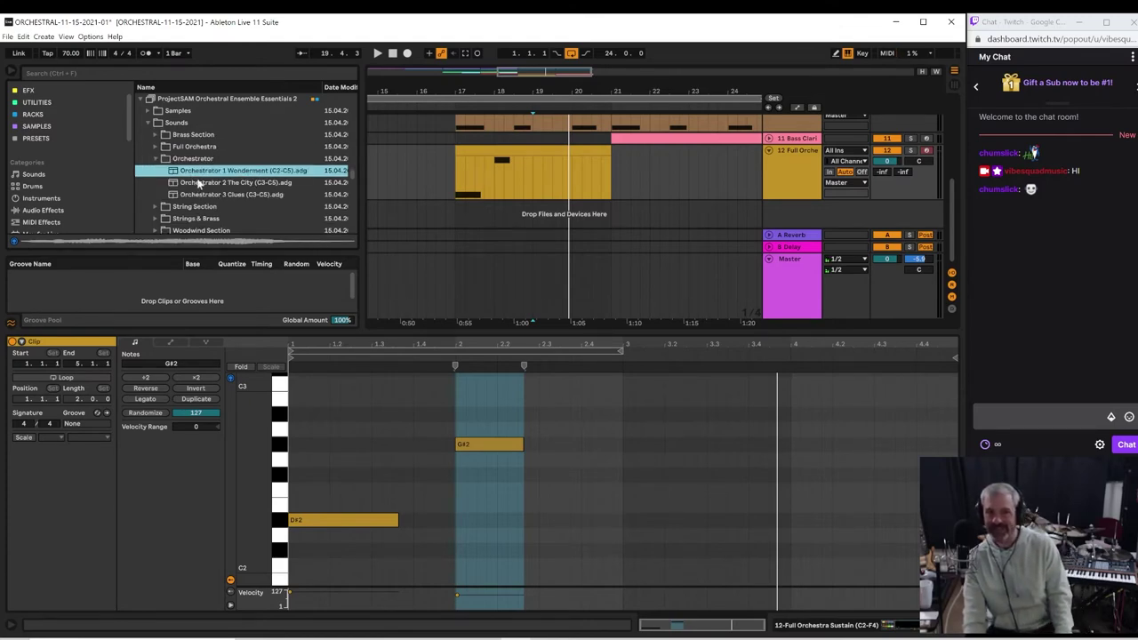
left_click(158, 160)
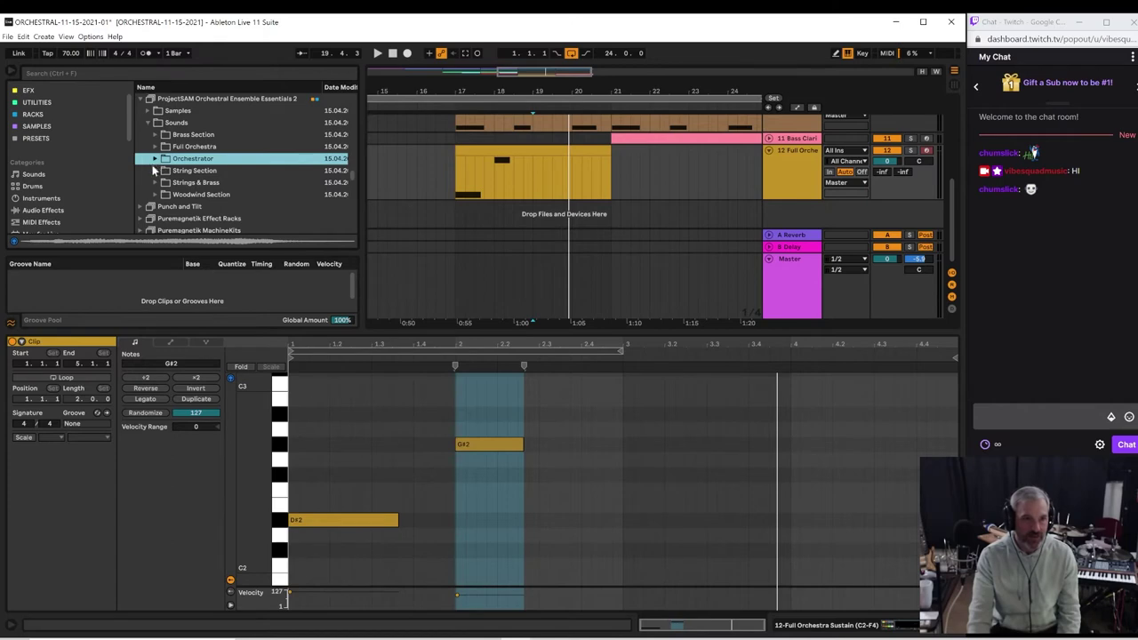
left_click(155, 170)
left_click(178, 183)
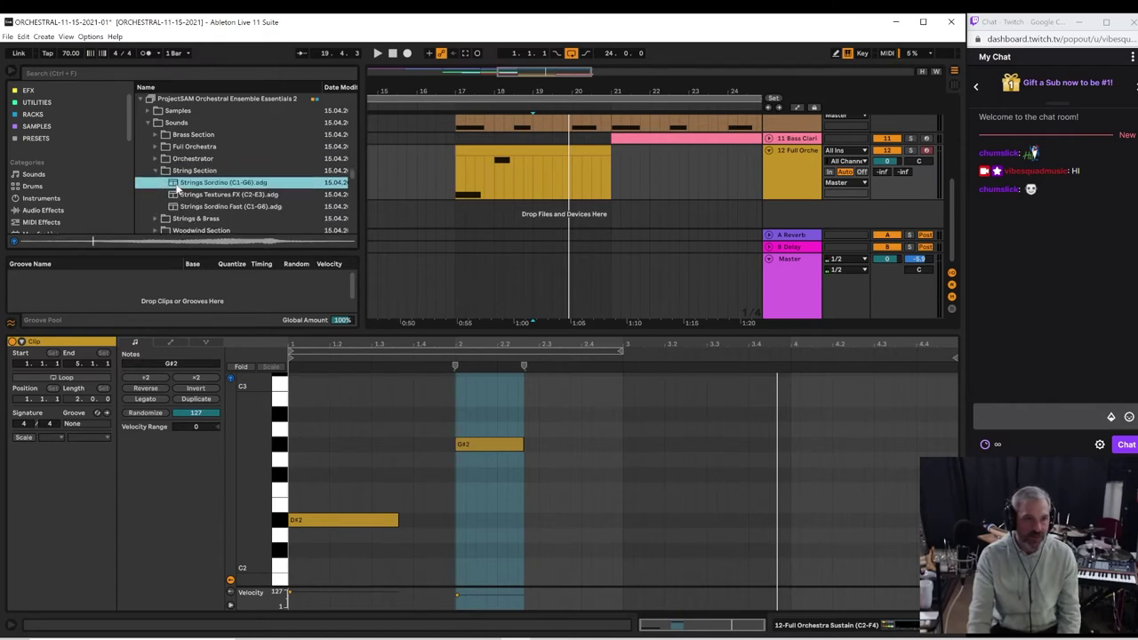
left_click(183, 207)
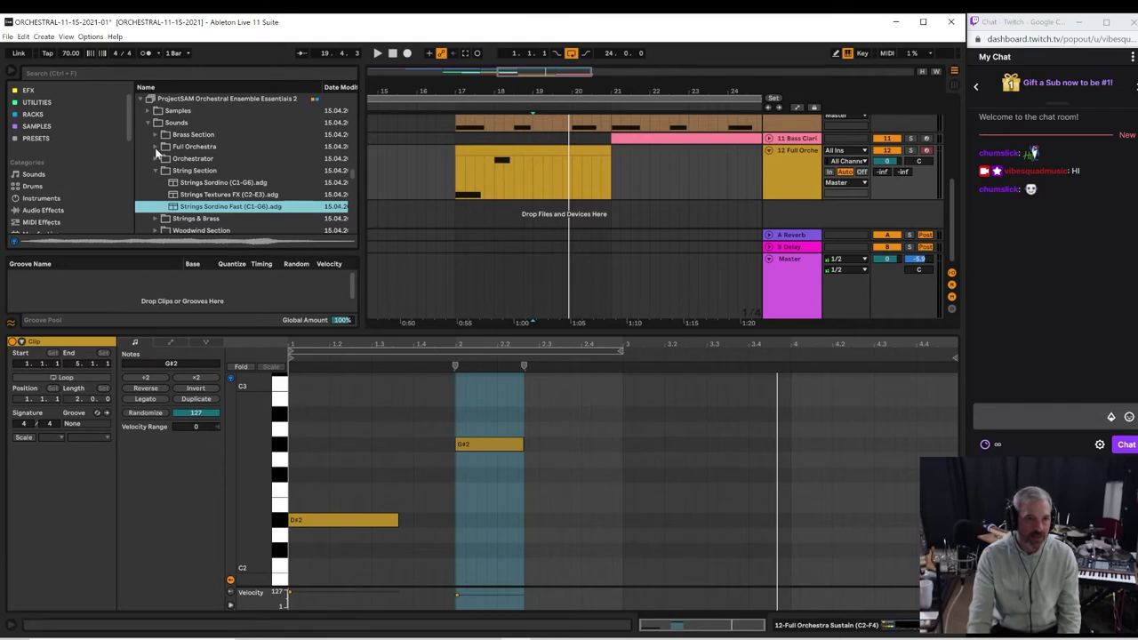
Step: Audition the Woodwind Section presets Woodwinds FX, Woodwinds High Octaves and Woodwinds Comedy
scroll(183, 204, "down", 1)
left_click(153, 220)
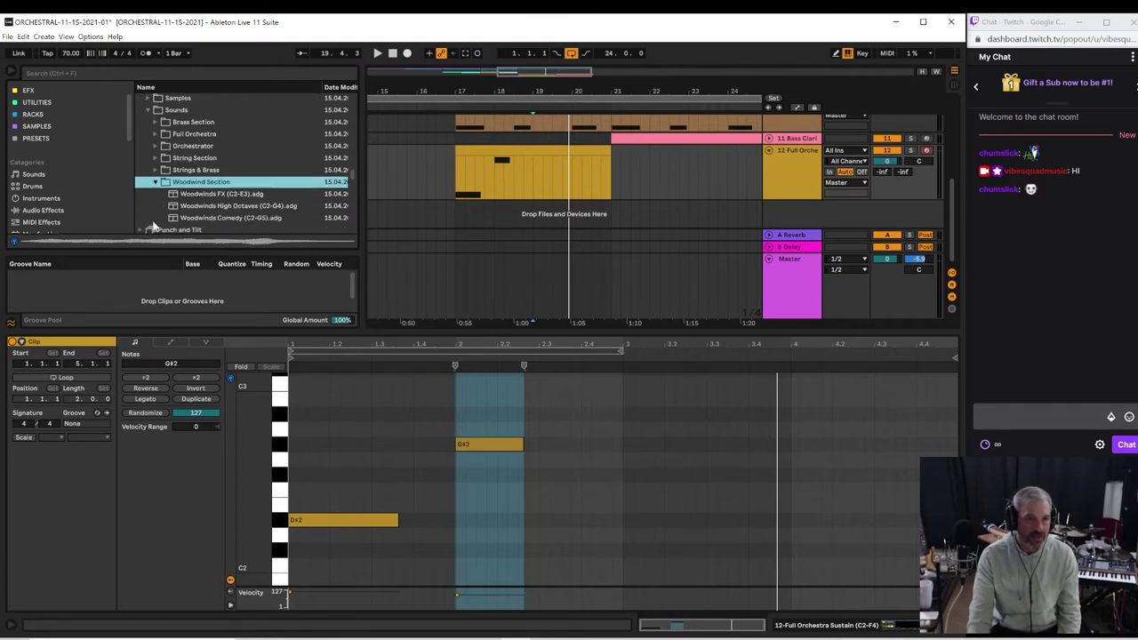
left_click(176, 206)
left_click(187, 218)
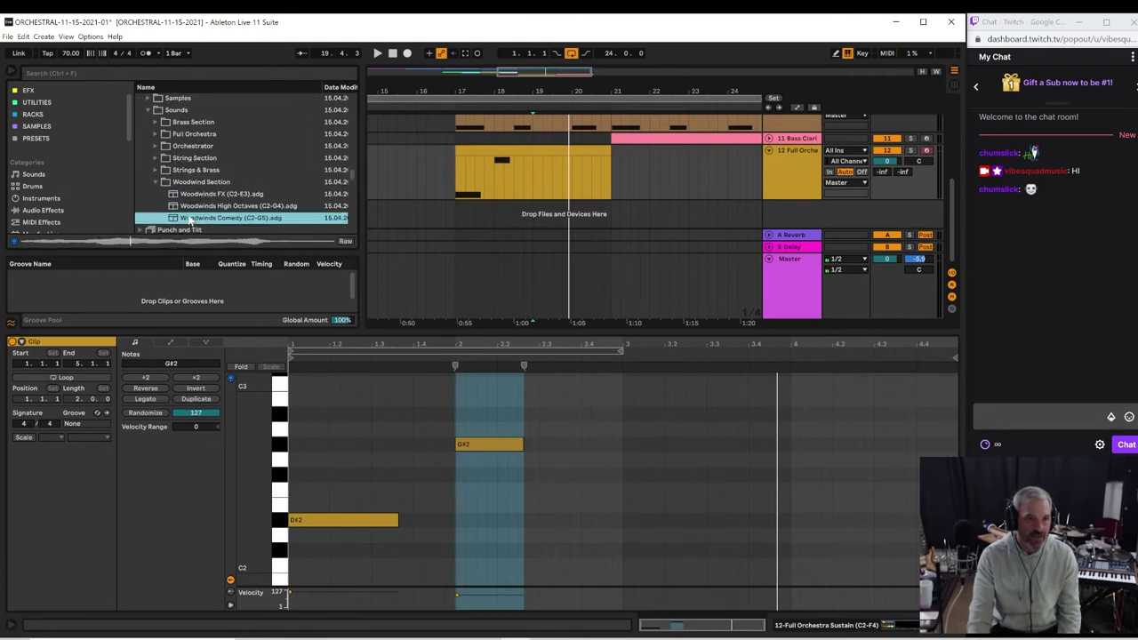
left_click(185, 196)
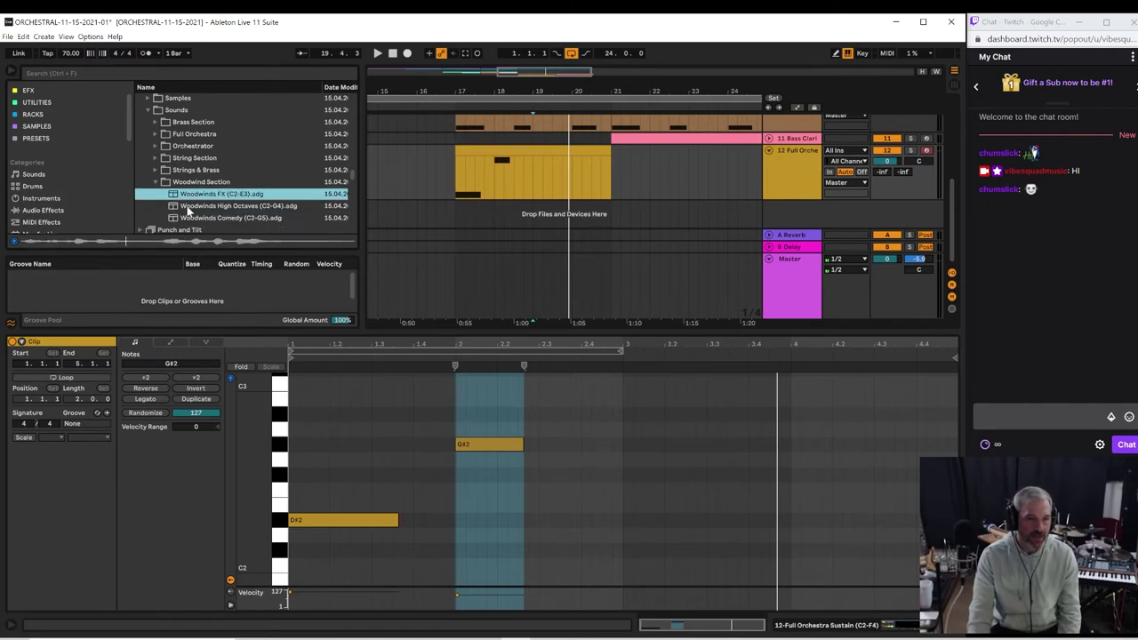
left_click(187, 218)
left_click(187, 208)
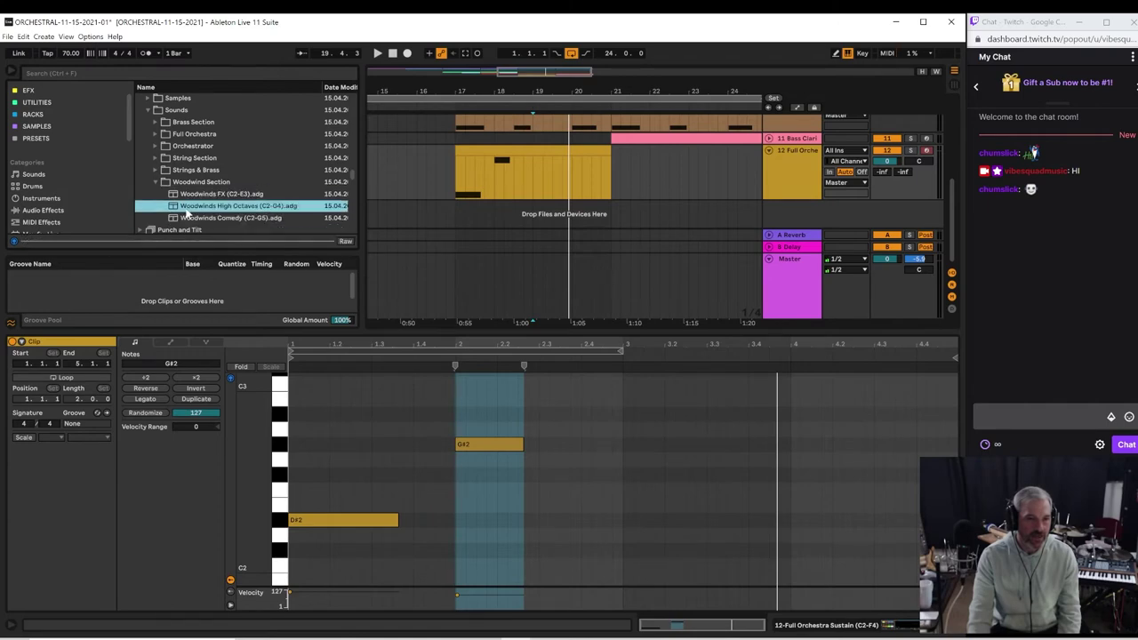
Step: Delete the G#2 note from the Full Orchestra clip and lower the track's volume to -5.4 dB during playback
left_click(459, 169)
key("space")
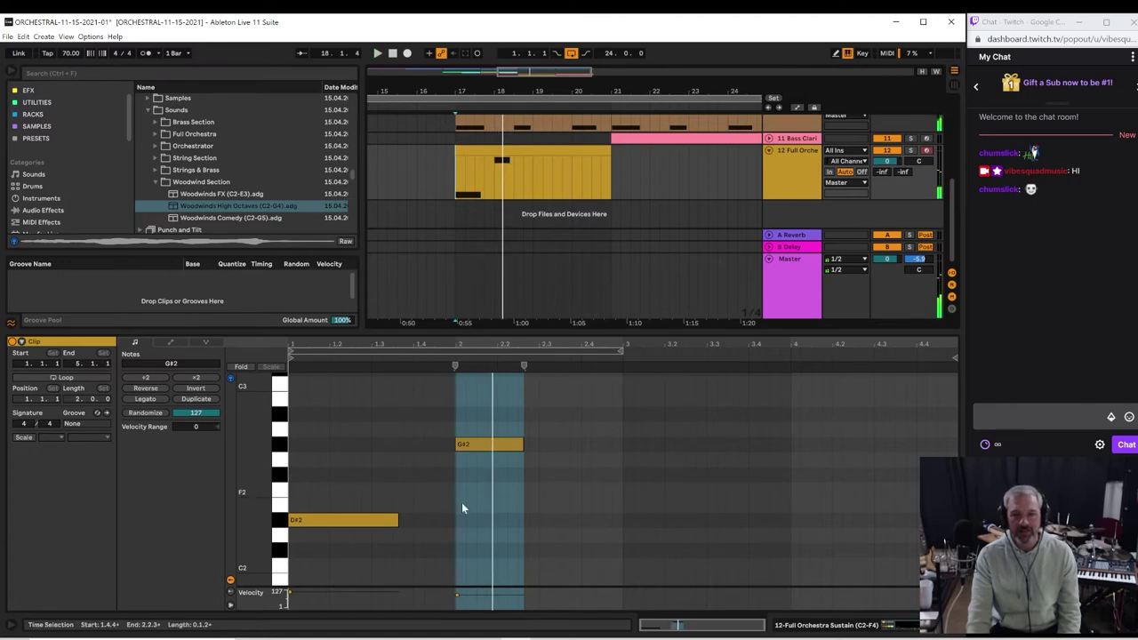
left_click_drag(453, 423, 453, 423)
key("Delete")
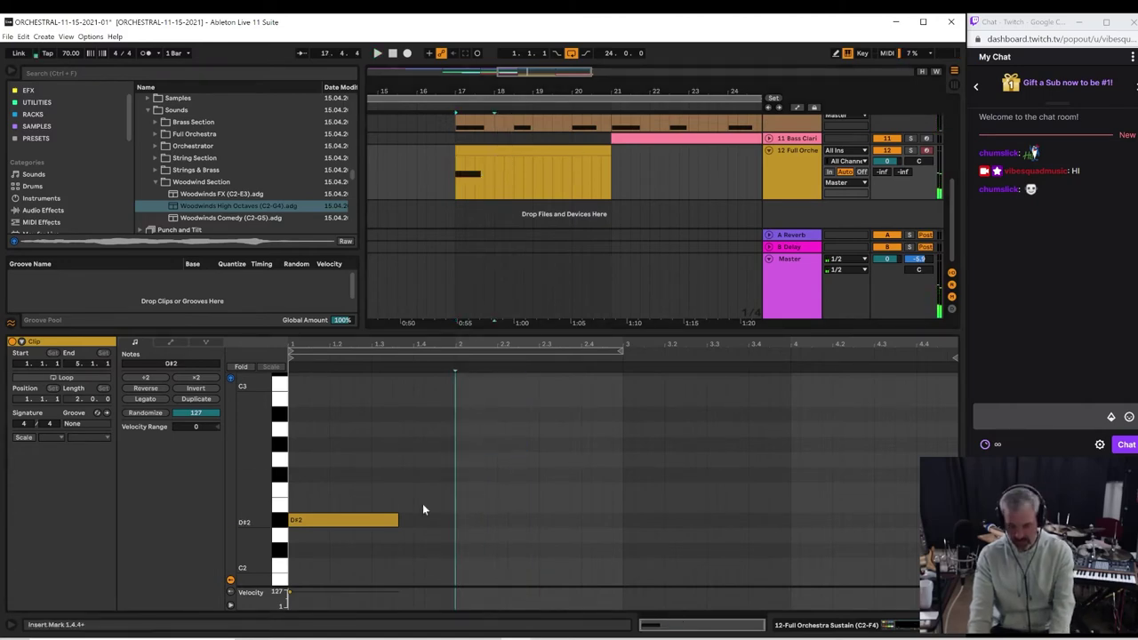
key("space")
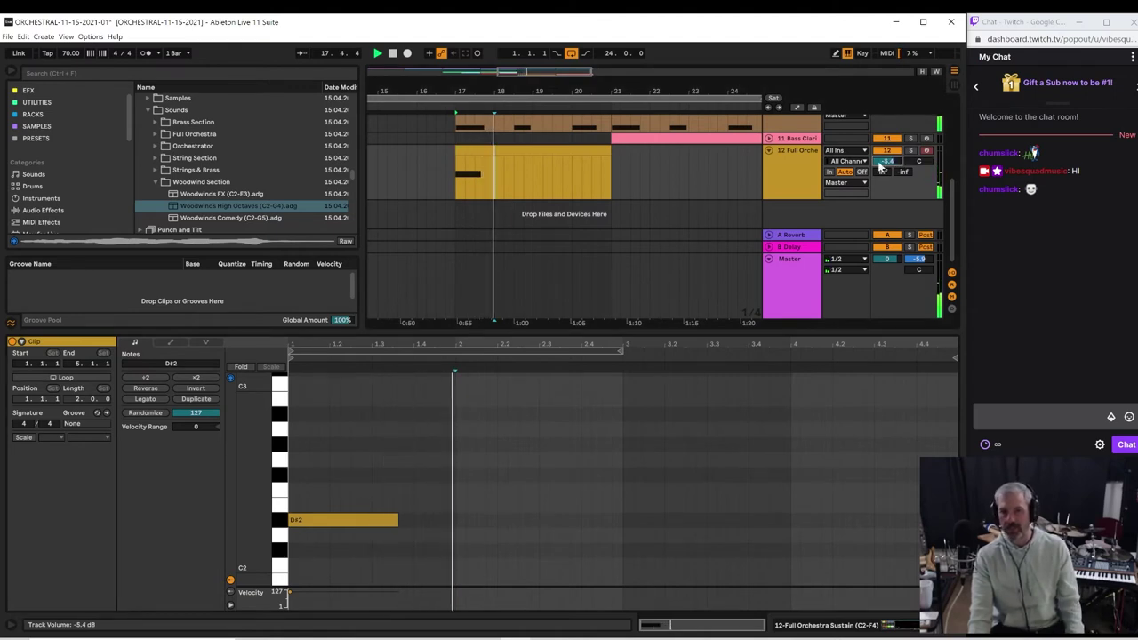
Step: Transpose the G#1 note at 2.1.1 in the Strings Ensemble clip up an octave to G#2 and play from bar 18
scroll(641, 193, "up", 3)
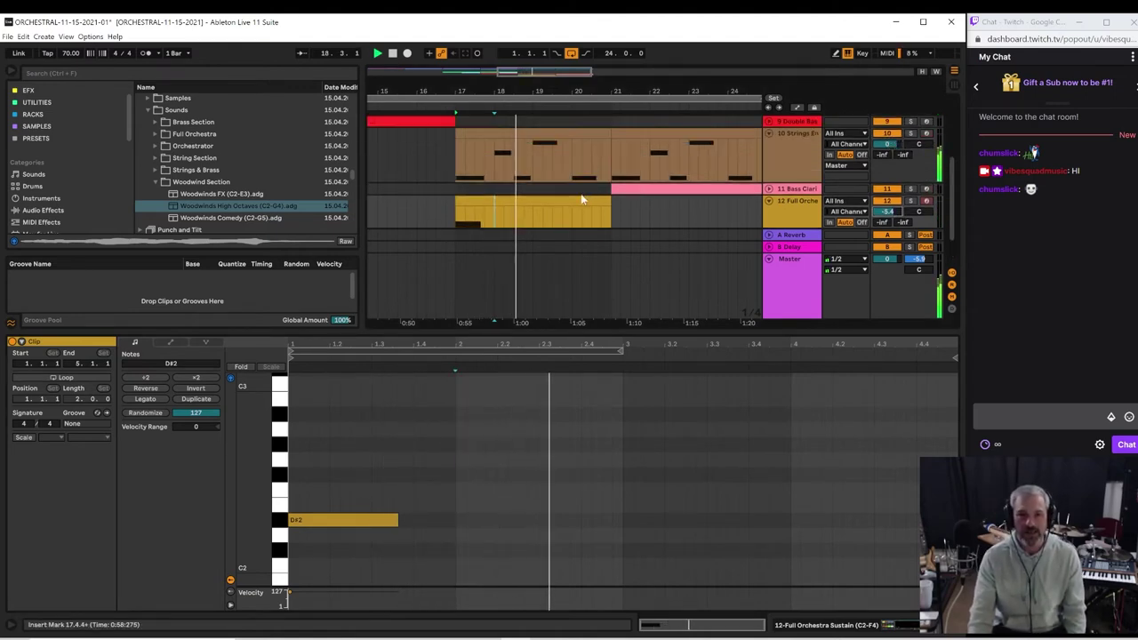
left_click(496, 176)
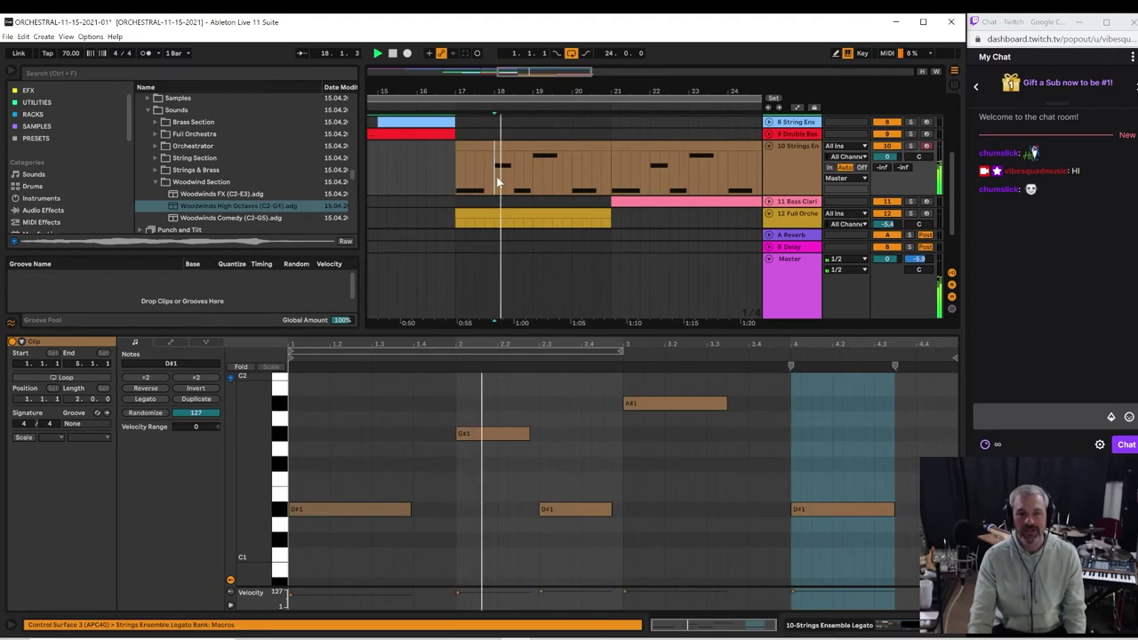
left_click(502, 146)
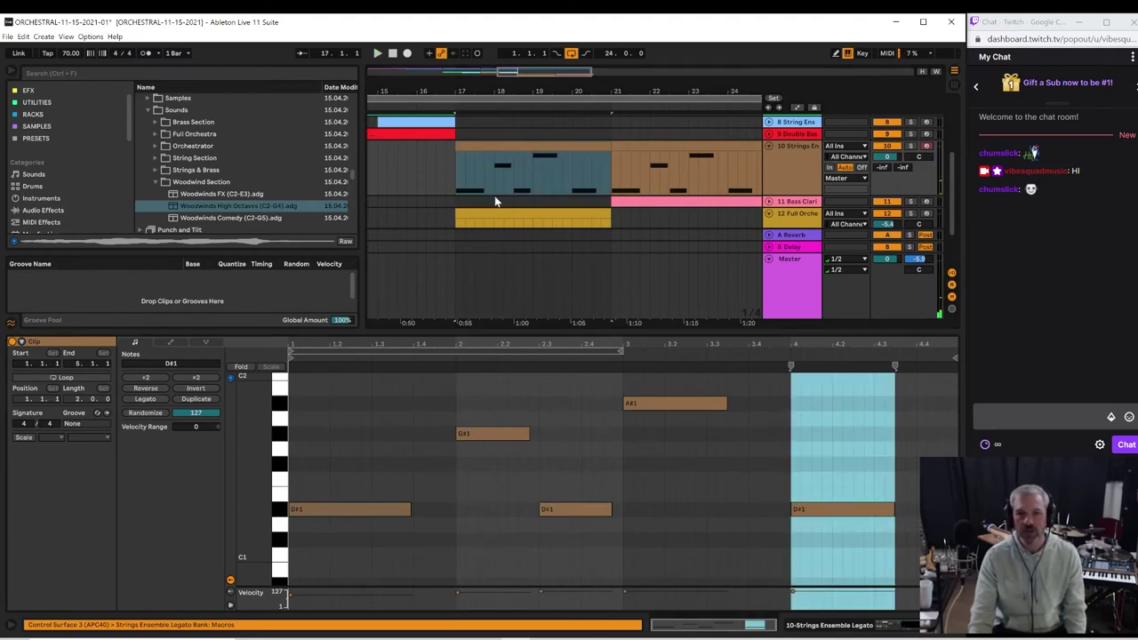
left_click(494, 199)
left_click(481, 141)
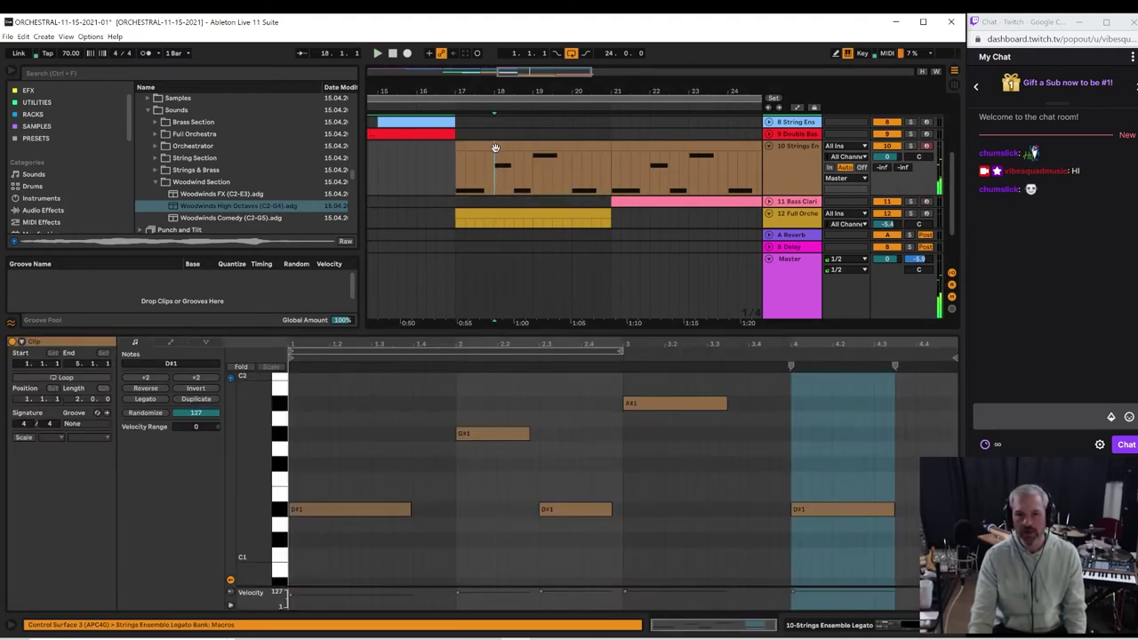
left_click(496, 190)
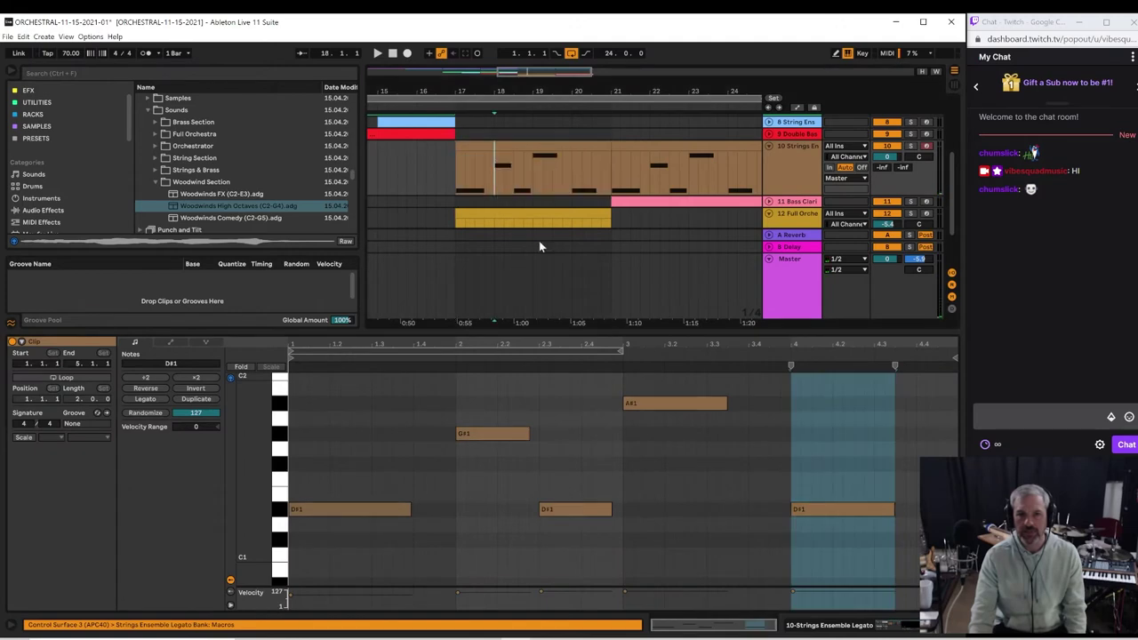
key("space")
left_click(499, 434)
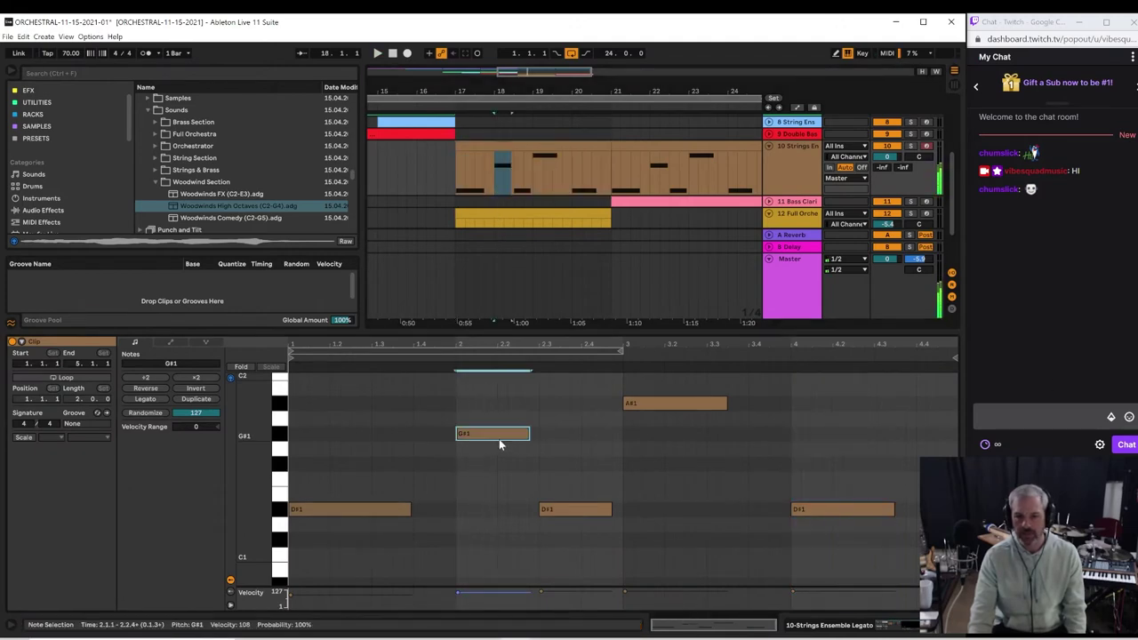
key("shift+Up")
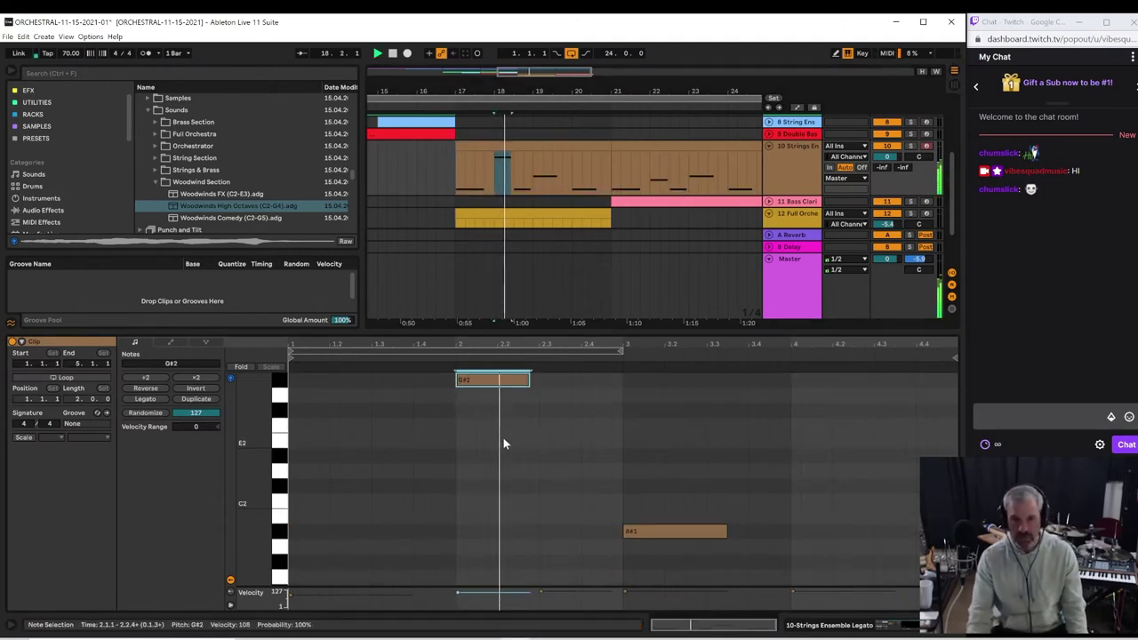
key("space")
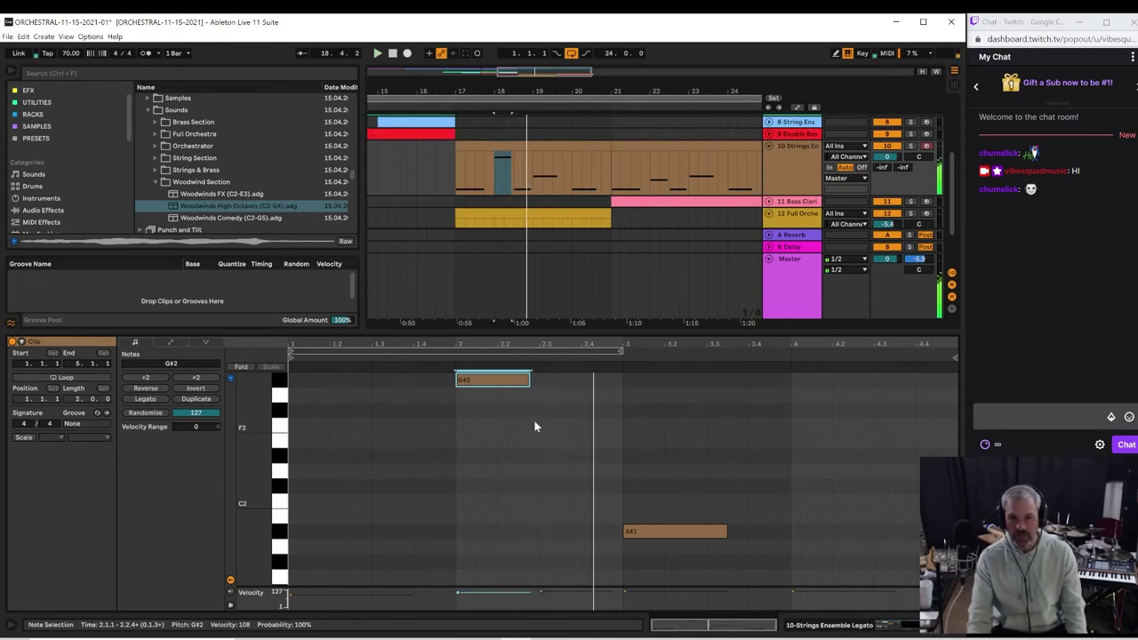
Step: Transpose the D#1 note at 2.3.1 in the Strings Ensemble clip up an octave to D#2 and play it back
scroll(530, 435, "down", 2)
left_click_drag(570, 449, 605, 528)
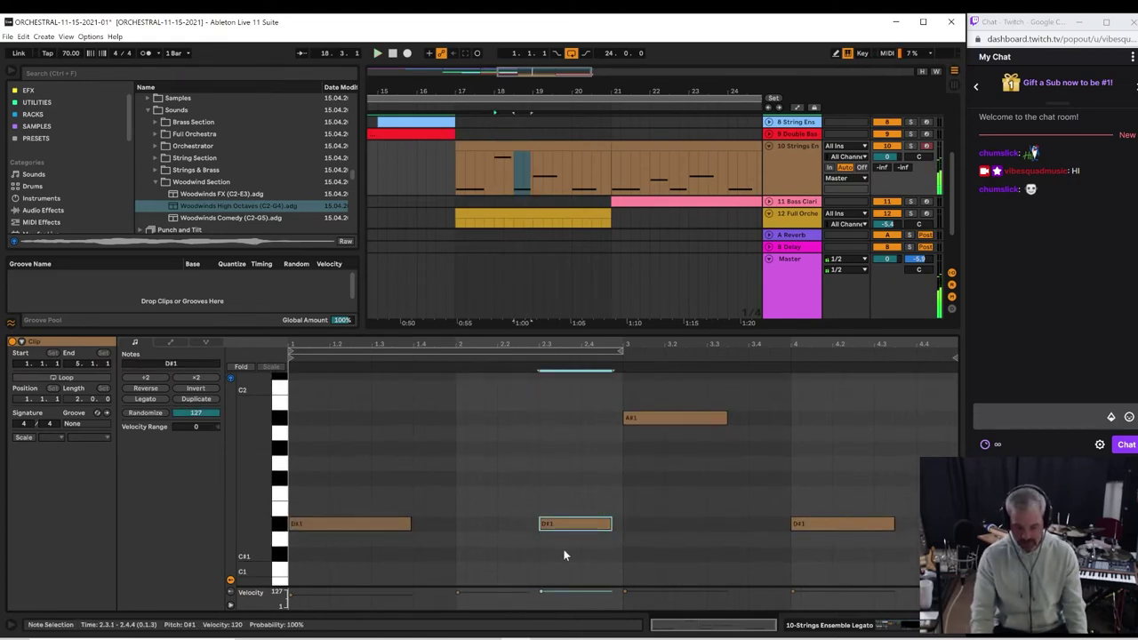
key("shift+Up")
key("space")
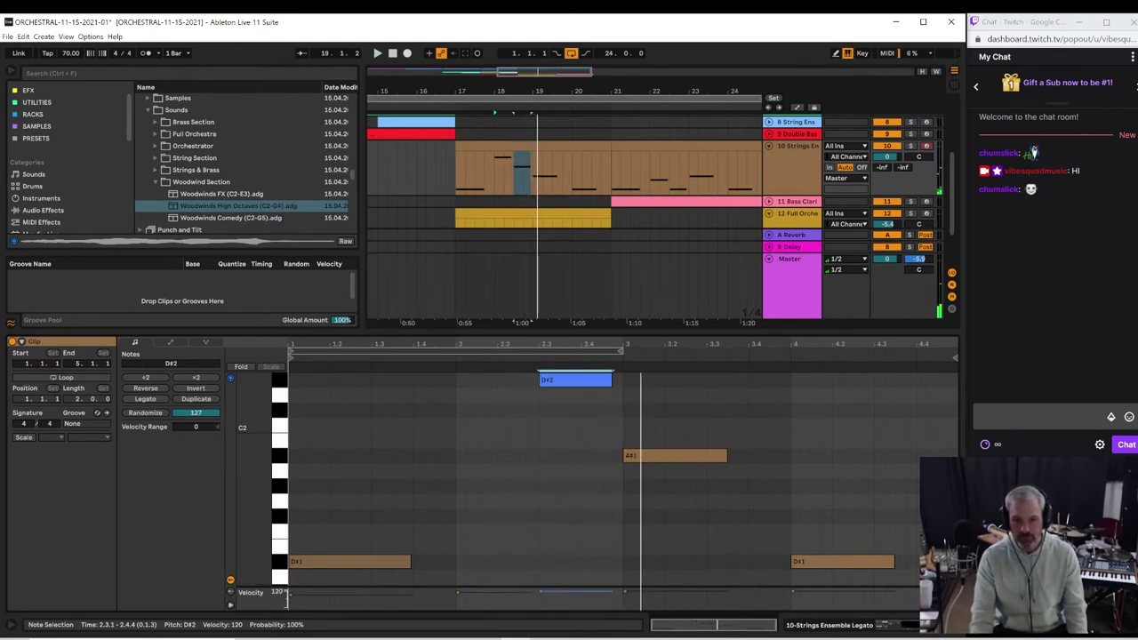
Step: Lower the Strings Ensemble note velocities to 102 for D#2, 92 for G#2 and 91 for A#1, checking by playback
left_click_drag(545, 591, 545, 597)
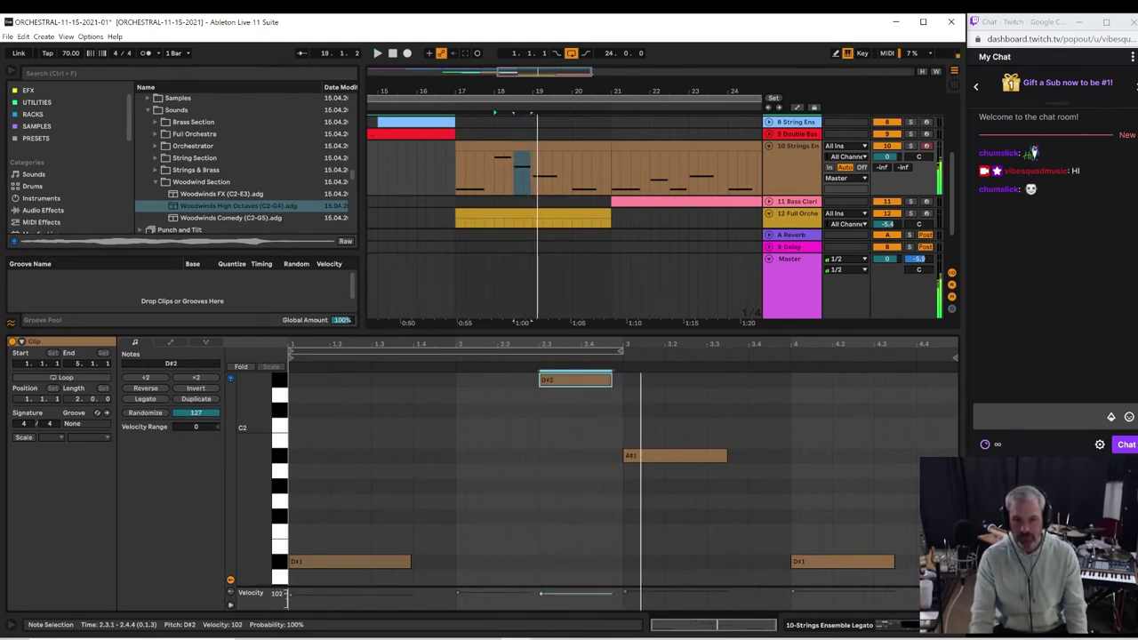
left_click(456, 592)
key("space")
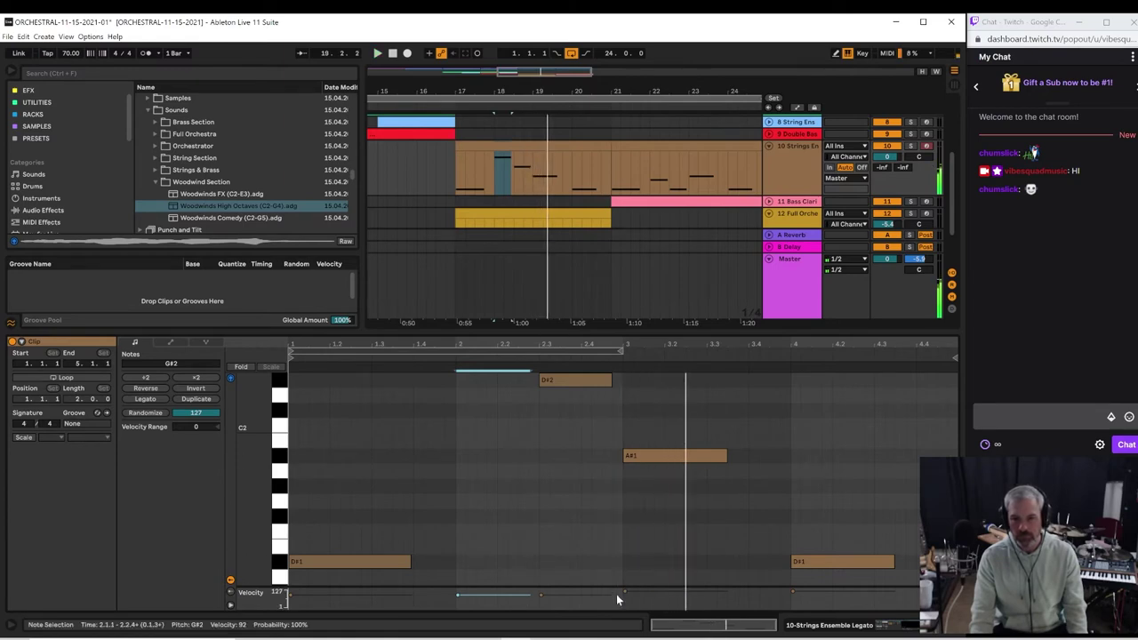
left_click(624, 591)
key("space")
key("space")
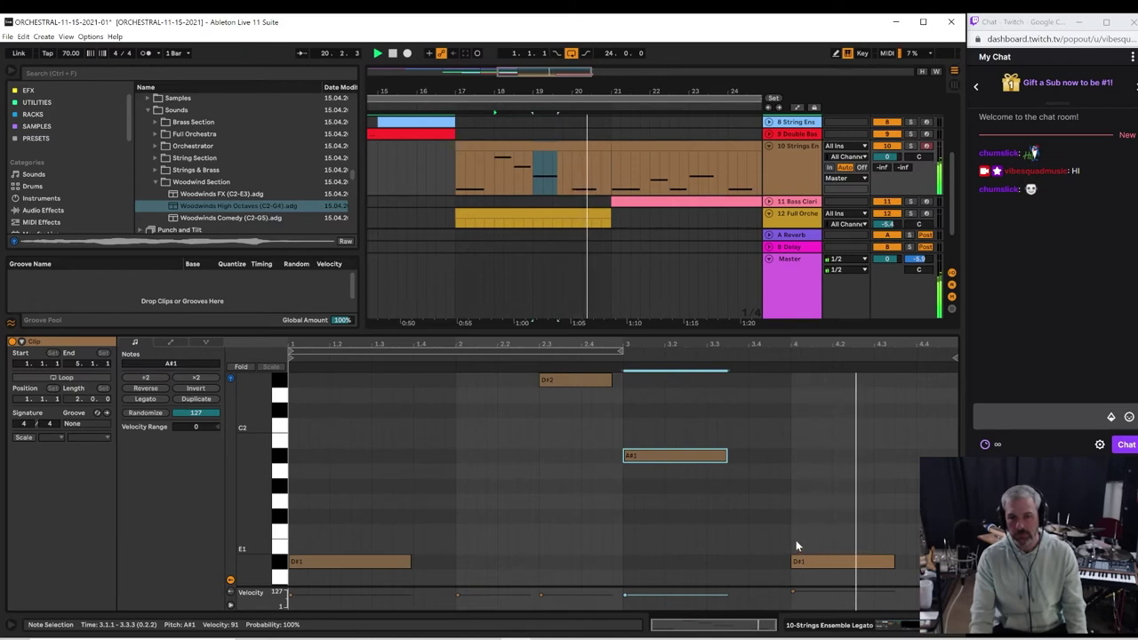
Step: Add a D#2 note at 4.1.1 in the Full Orchestra clip, about 0.2.1 long, and play from bar 20
scroll(625, 205, "down", 2)
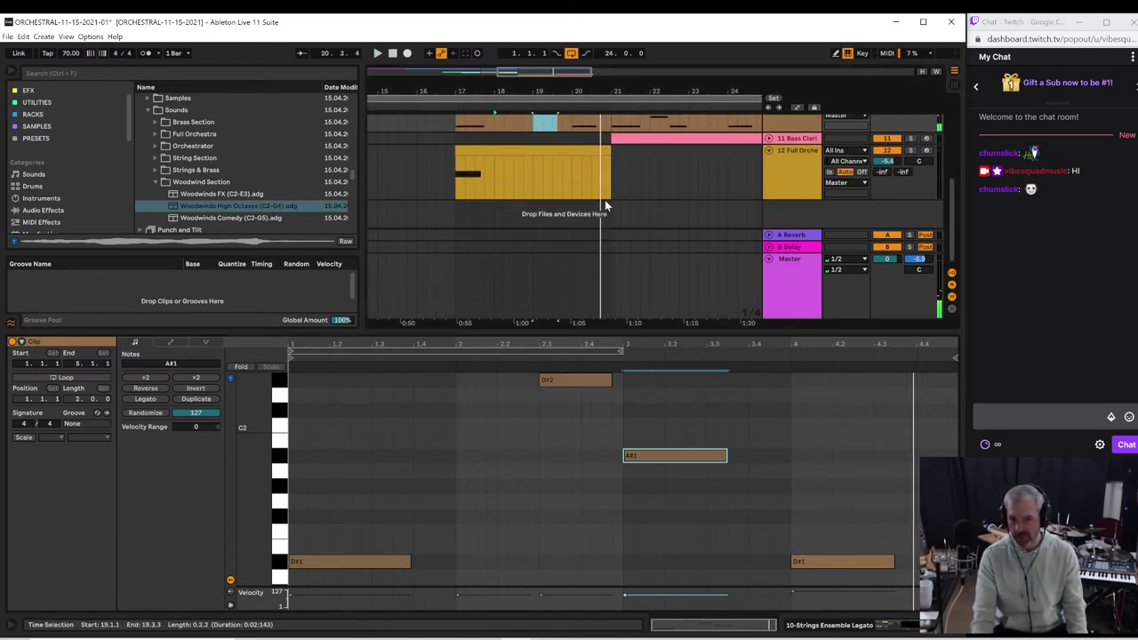
left_click(566, 179)
key("space")
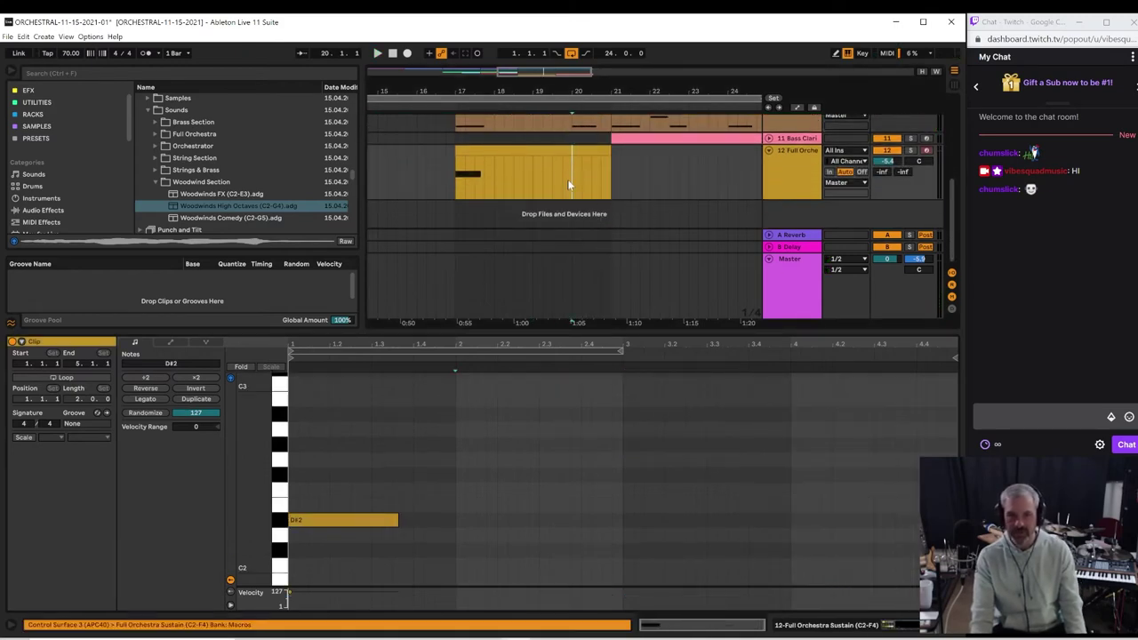
key("space")
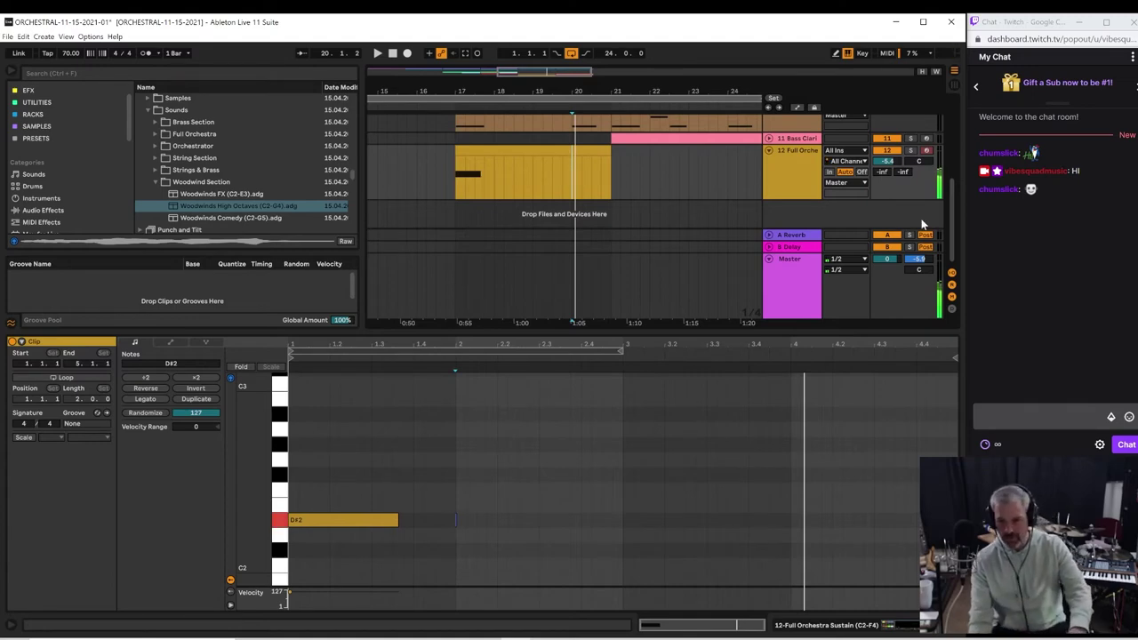
left_click(792, 523)
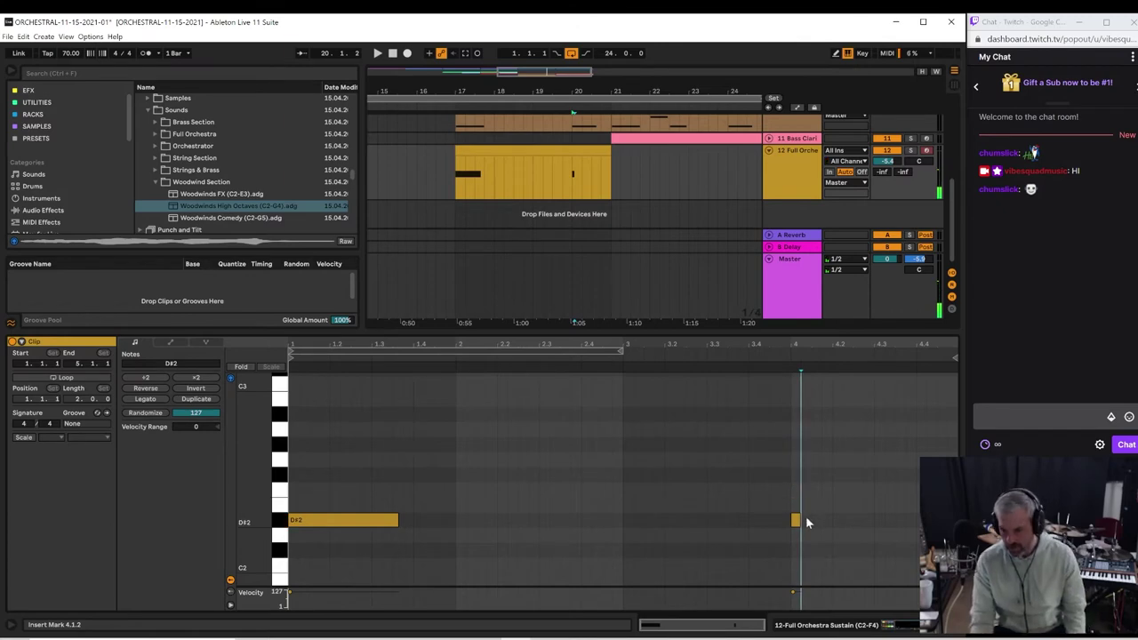
left_click(798, 524)
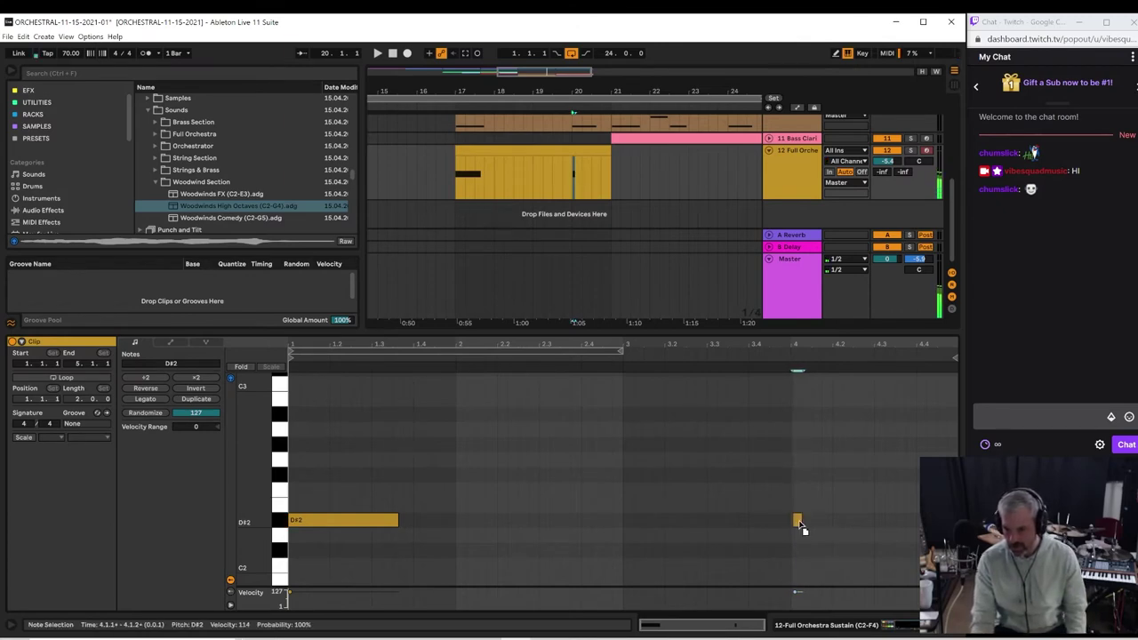
left_click_drag(798, 520, 892, 515)
key("space")
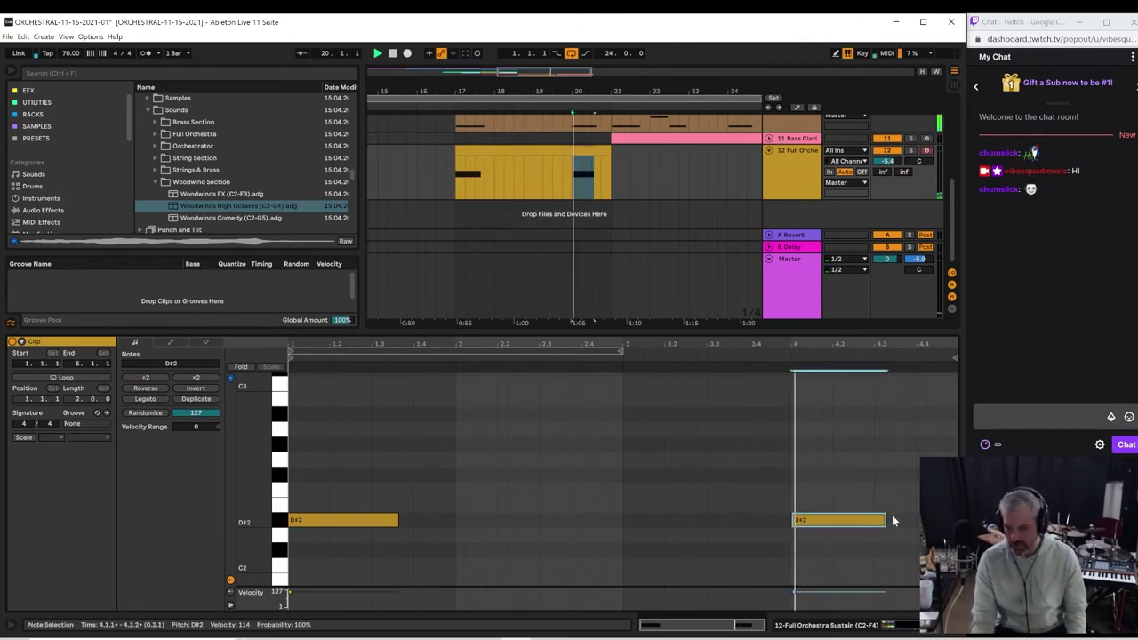
left_click(685, 350)
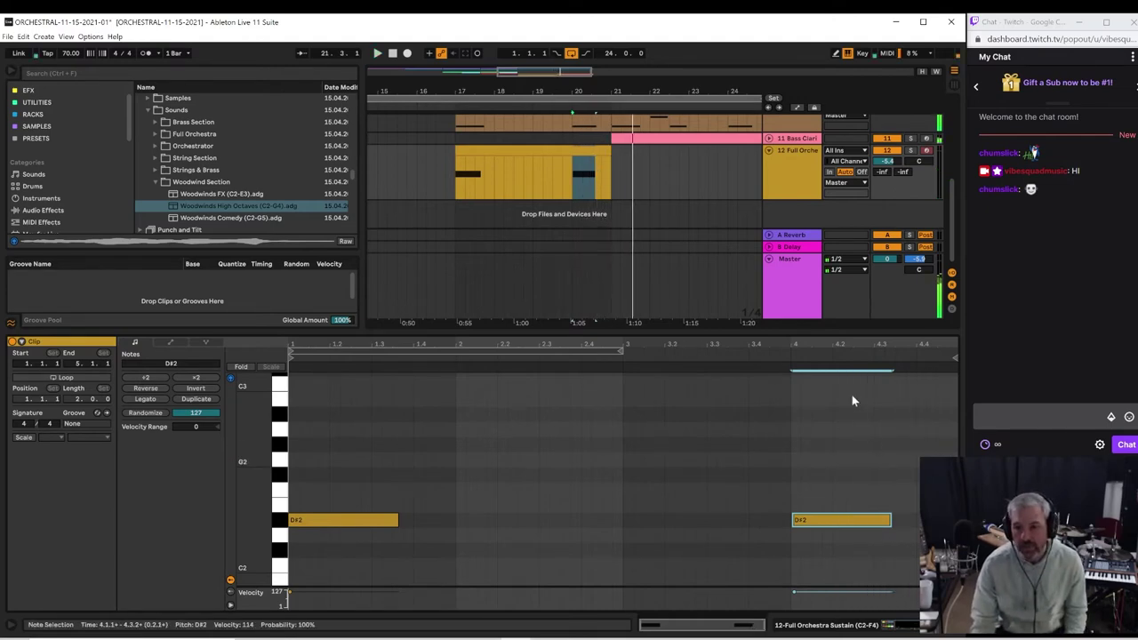
Step: Extend the D#2 note at bar 4 of the Full Orchestra clip to 4.4.4 and check it by playback
left_click_drag(829, 342, 808, 363)
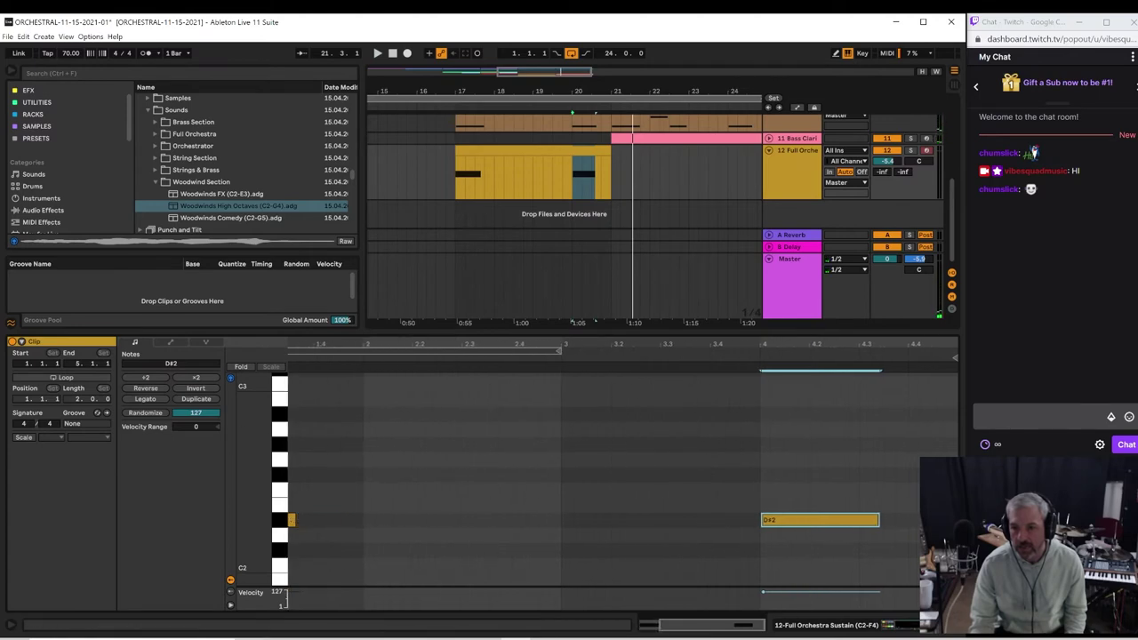
left_click_drag(880, 519, 908, 519)
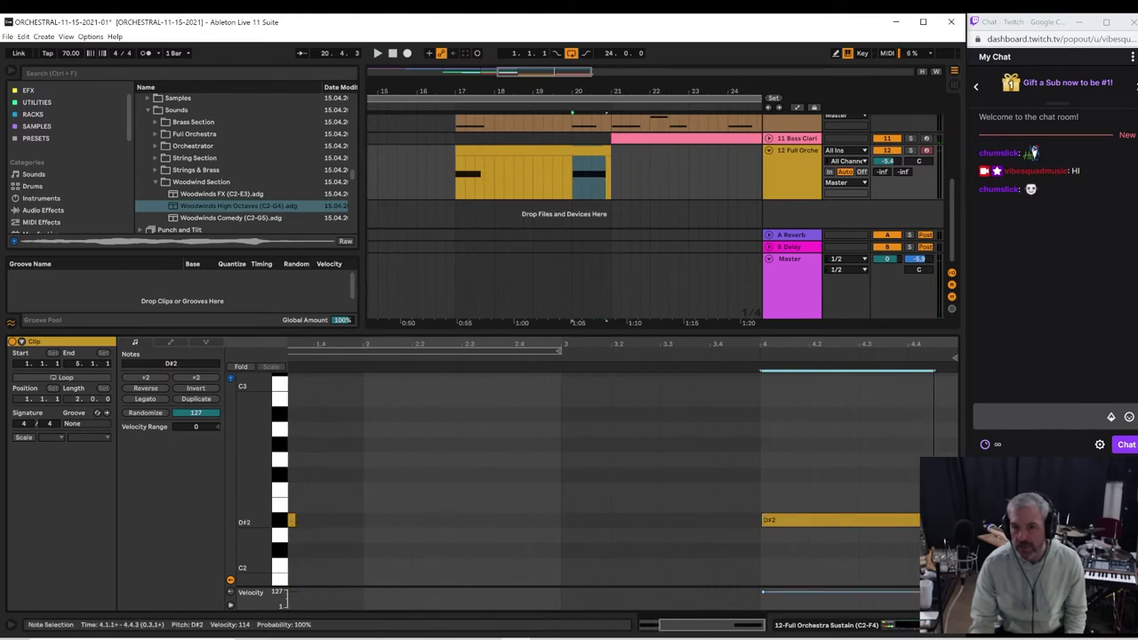
key("space")
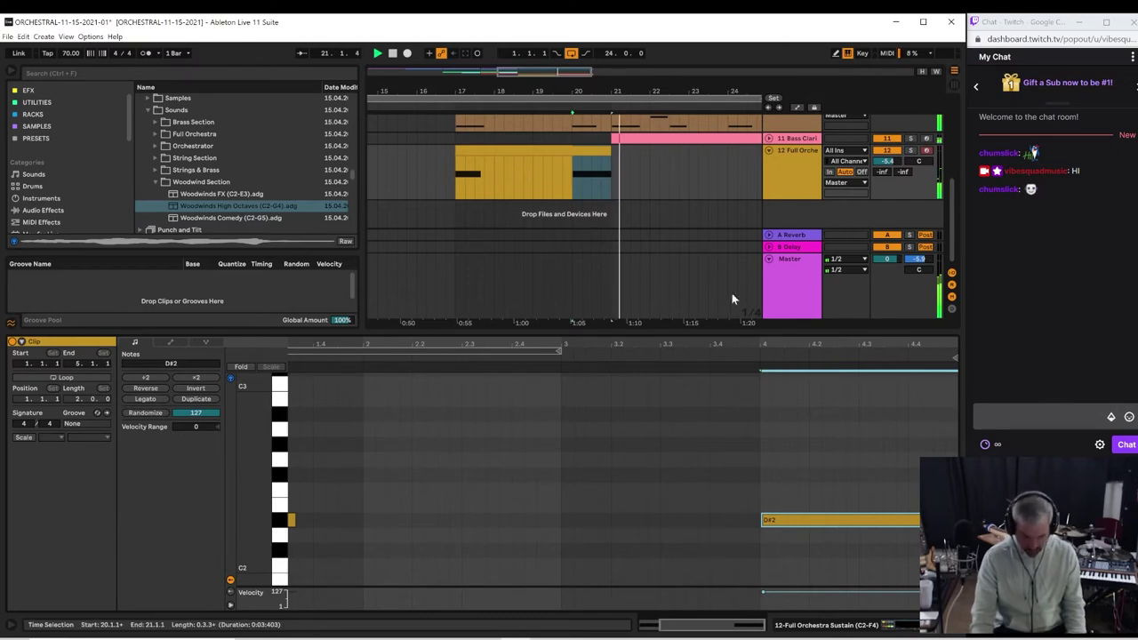
key("space")
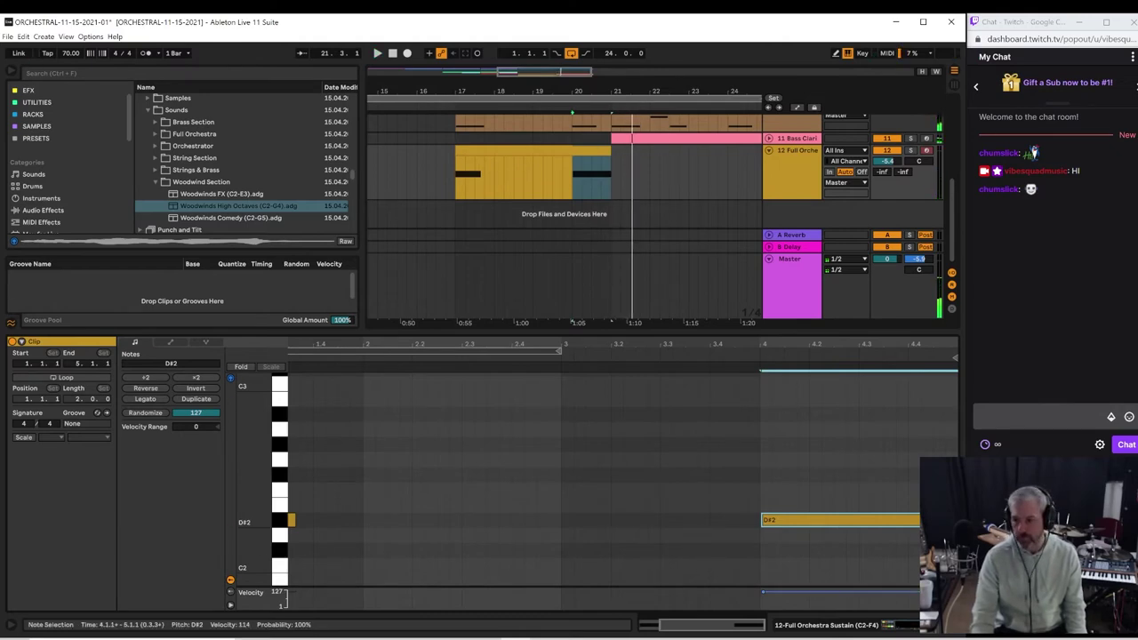
key("space")
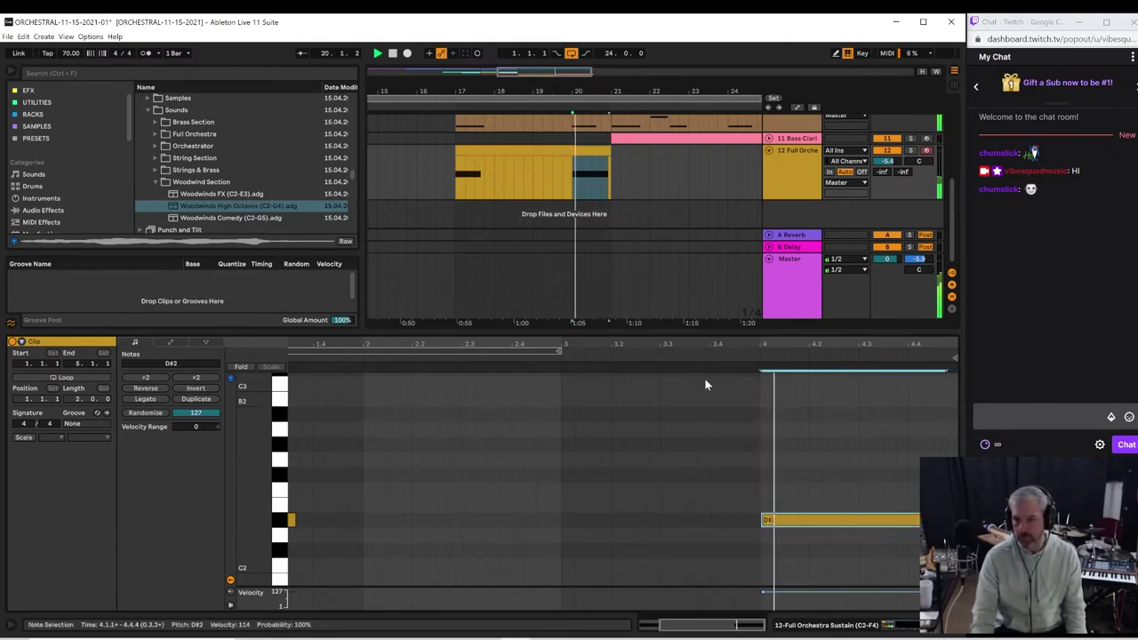
Step: Arm the Double Bass track for recording and set the arrangement loop to four bars from bar 21
left_click_drag(603, 75, 605, 32)
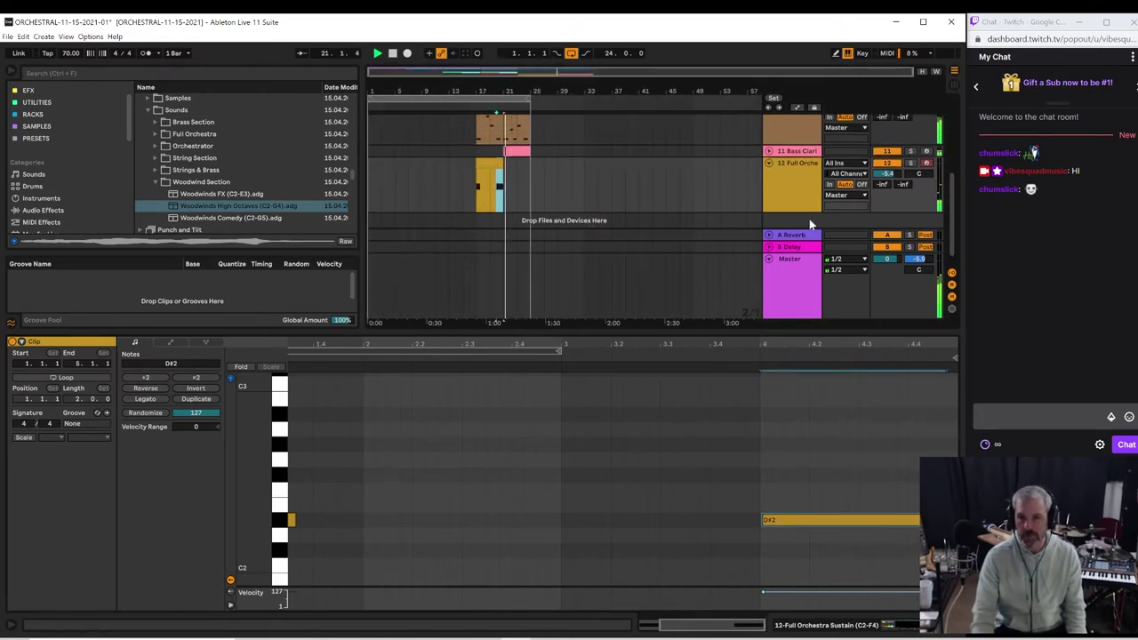
scroll(810, 214, "up", 2)
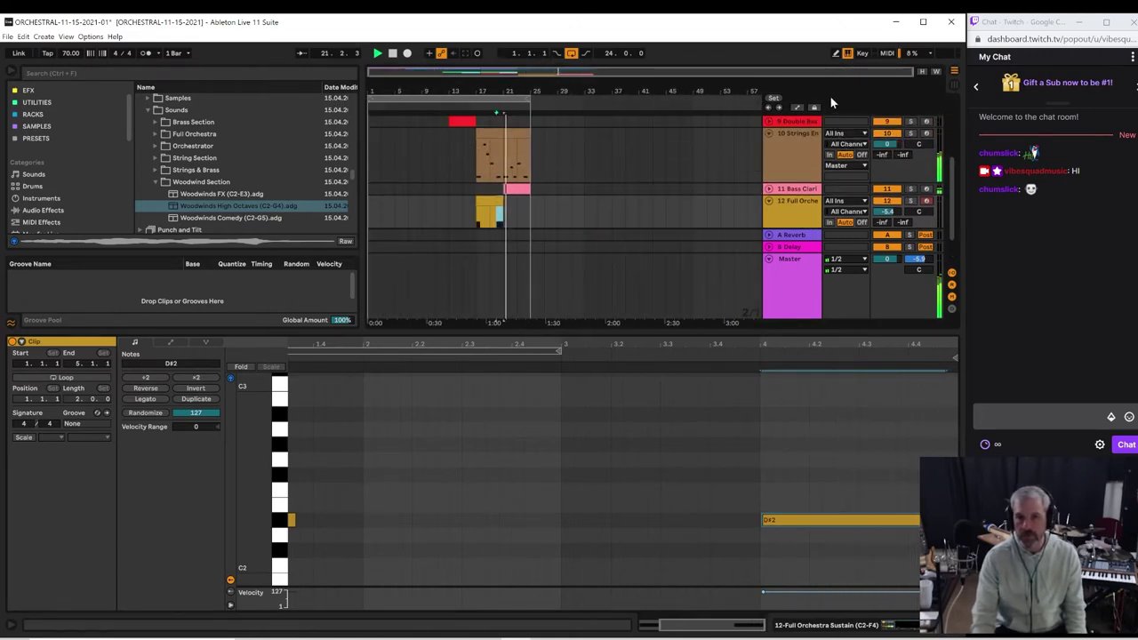
left_click(927, 122)
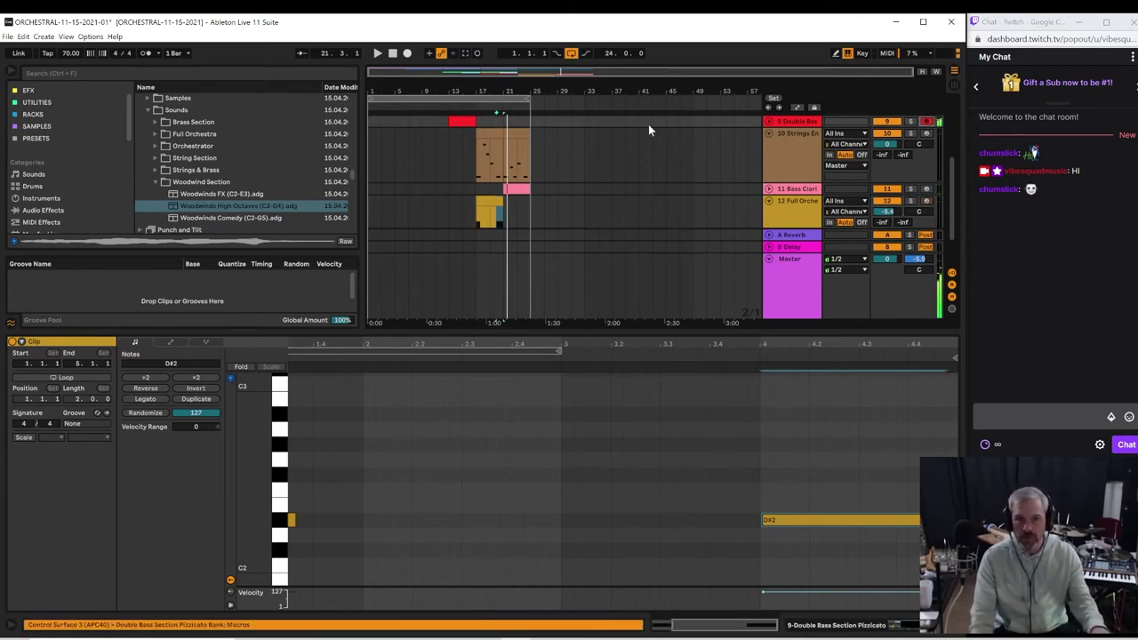
key("space")
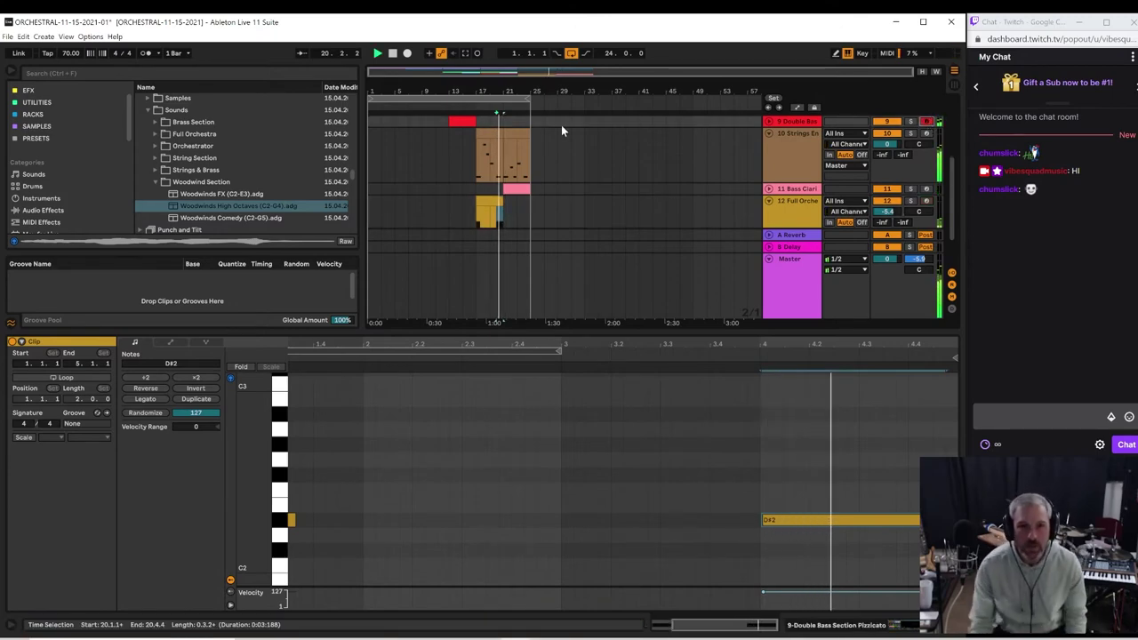
left_click_drag(371, 100, 503, 106)
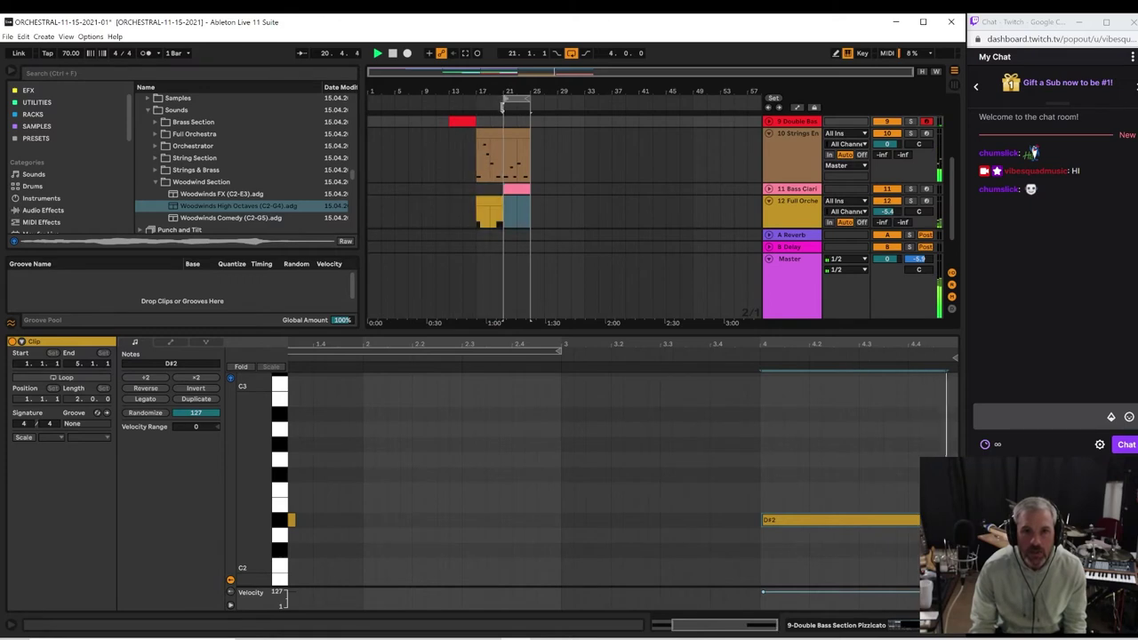
Step: Record a rising D#2, F2, G2, A#2 phrase on the Double Bass track from bar 21 and extend its clip to bar 25
left_click(501, 118)
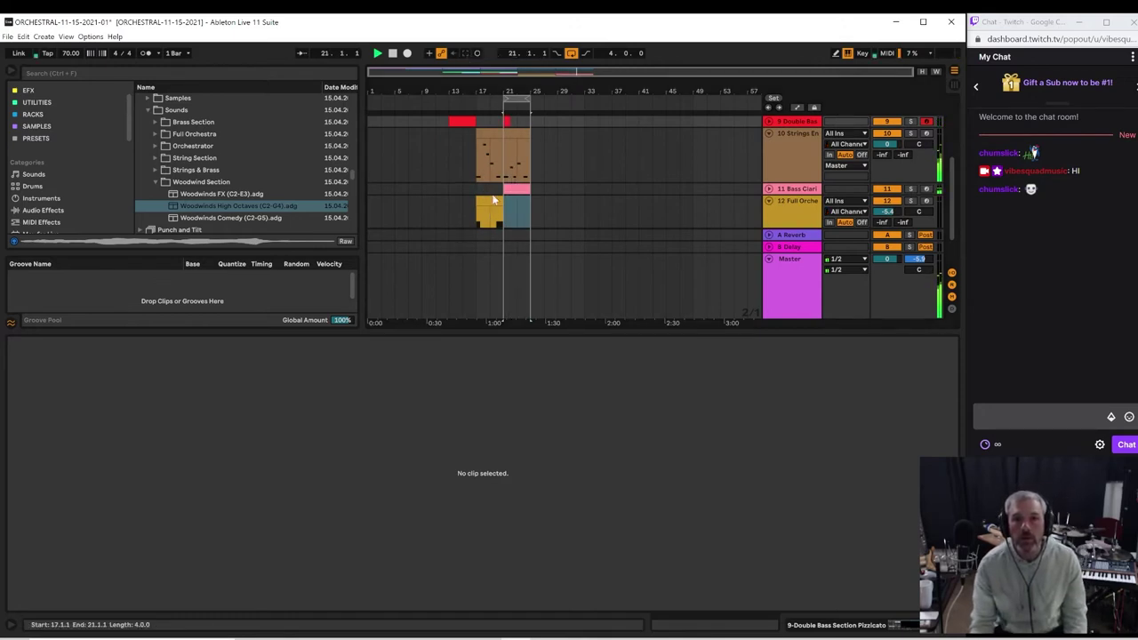
left_click(768, 122)
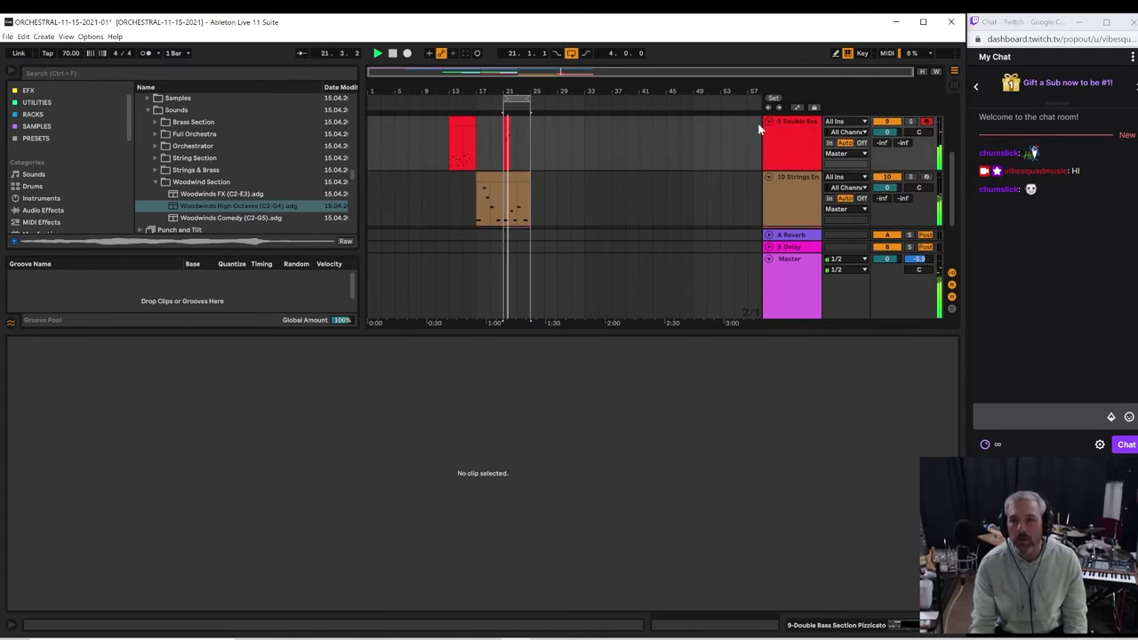
left_click_drag(510, 122, 530, 122)
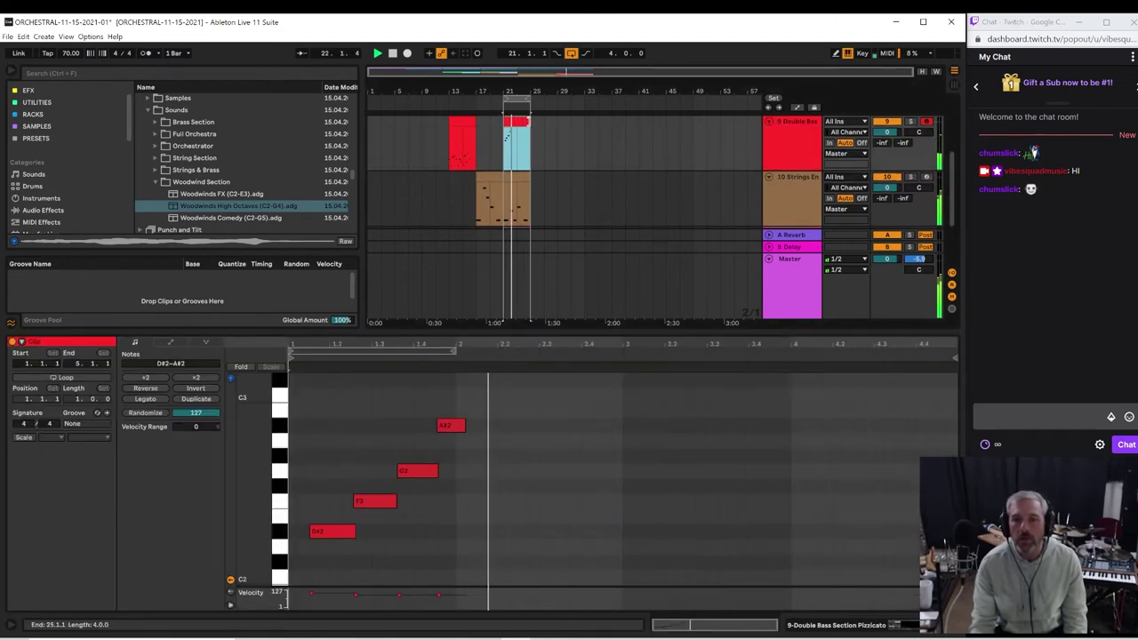
Step: Try the Medium adaptive grid in the Double Bass clip and return it to Narrow
right_click(476, 394)
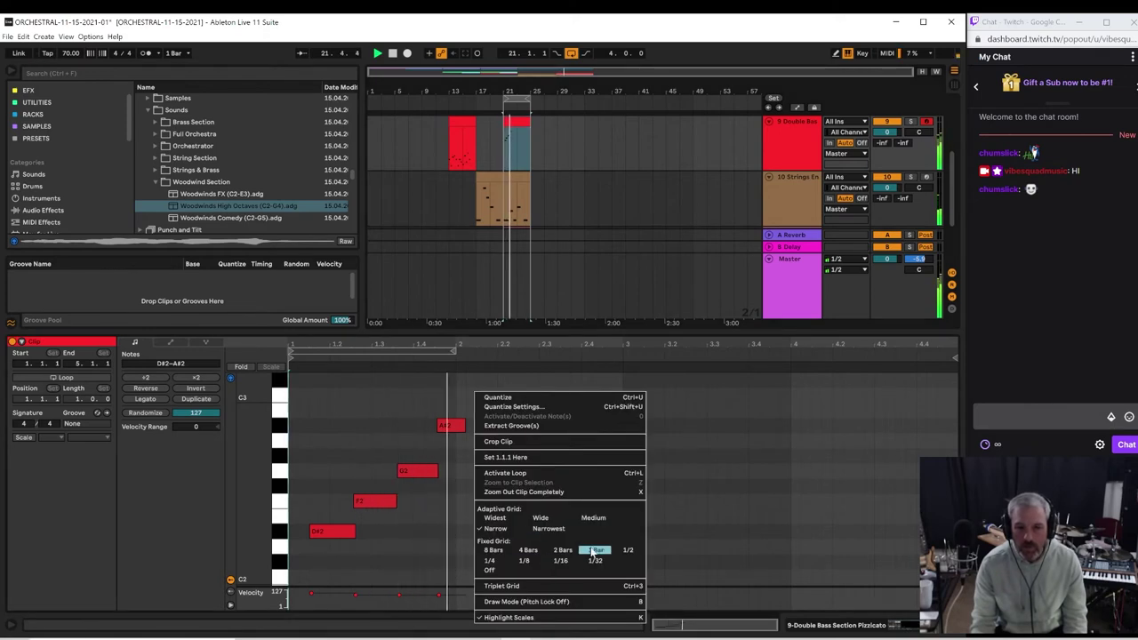
left_click(587, 518)
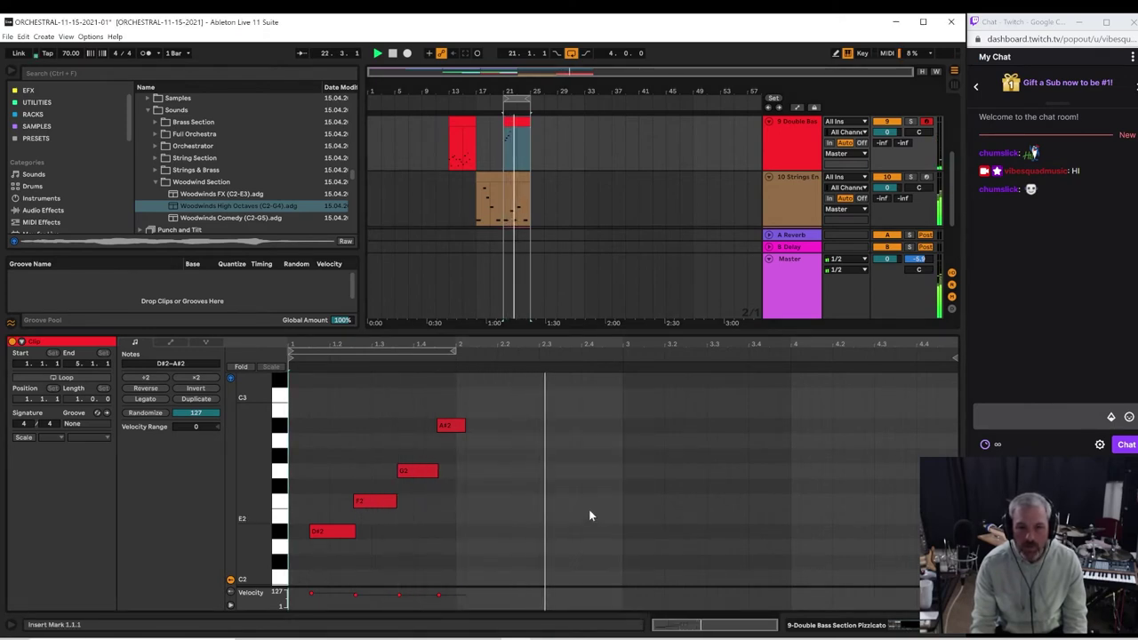
right_click(572, 472)
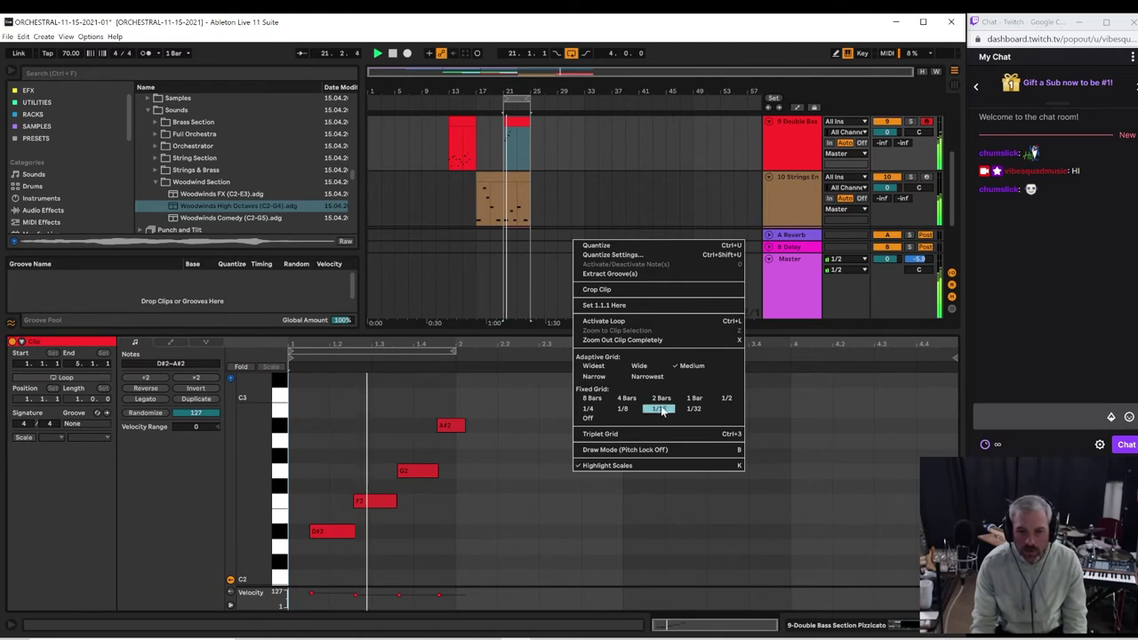
left_click(593, 377)
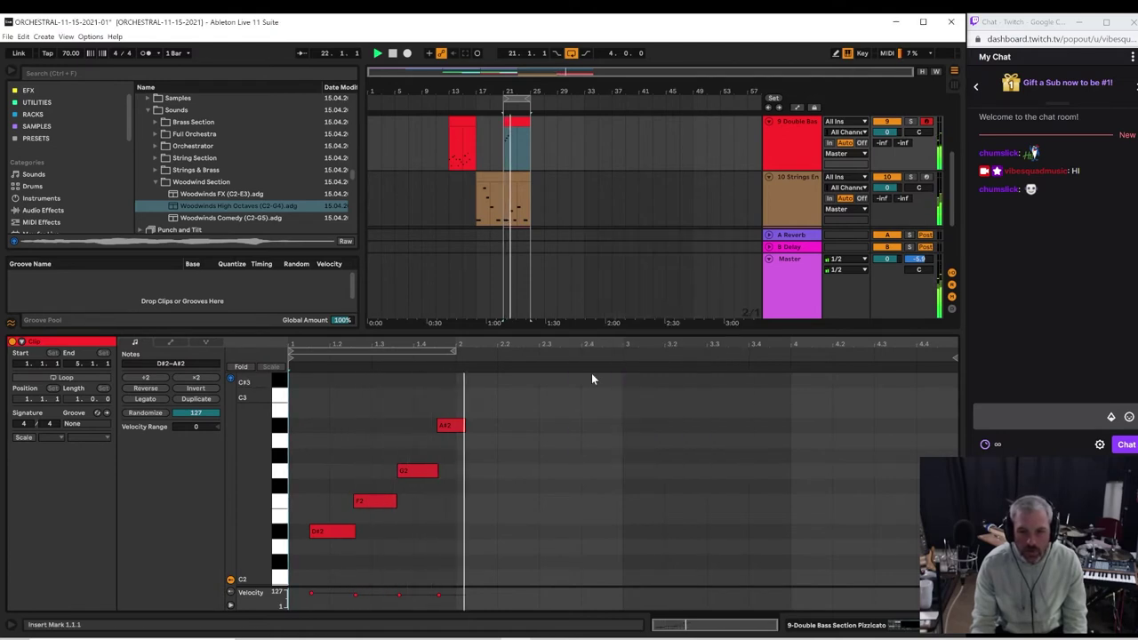
Step: Nudge the A#2 note slightly earlier, quantize all four Double Bass notes and play the result
left_click_drag(456, 426, 453, 427)
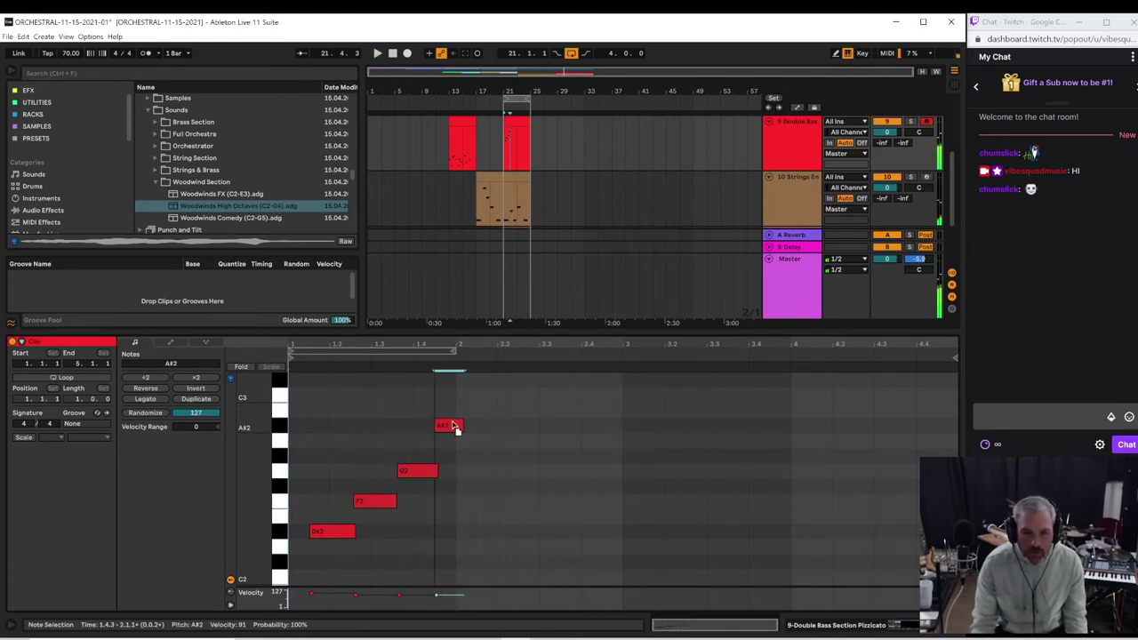
left_click_drag(534, 560, 283, 391)
key("ctrl+u")
key("space")
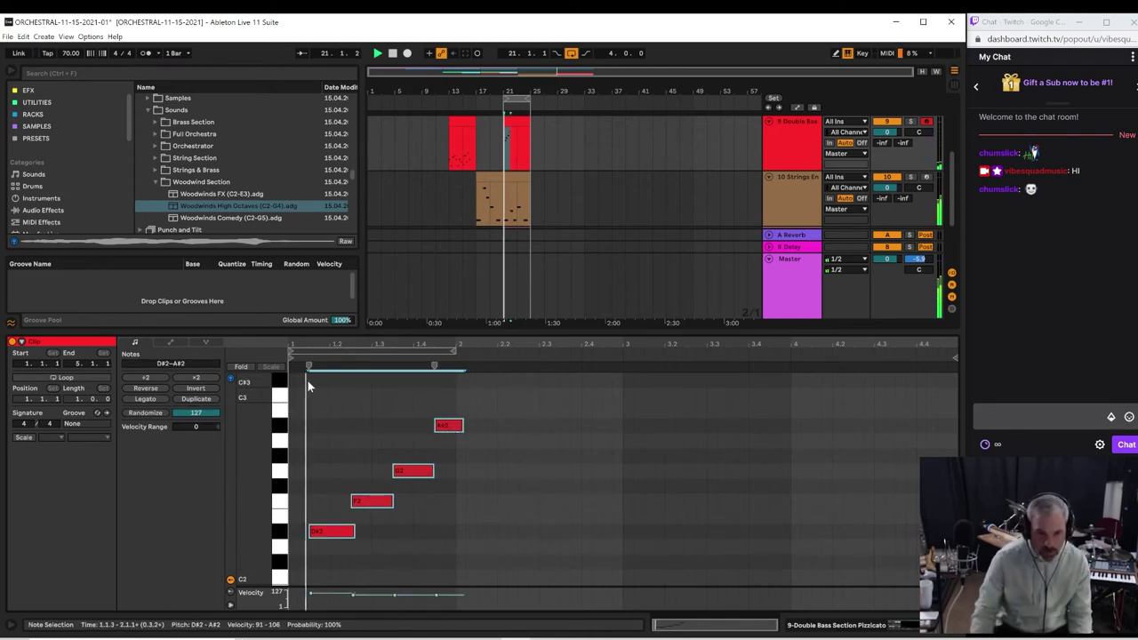
Step: Add a C3 note at 2.1.3, 0.0.2 long, and extend the Double Bass clip's loop length to four bars
scroll(526, 474, "up", 2)
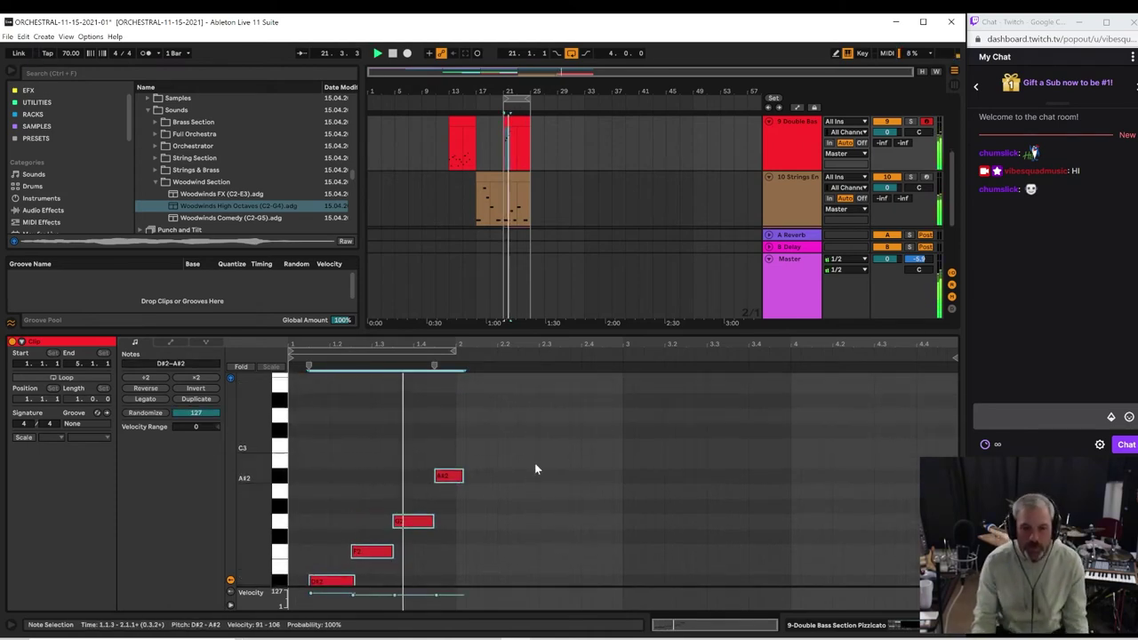
key("space")
double_click(481, 445)
key("space")
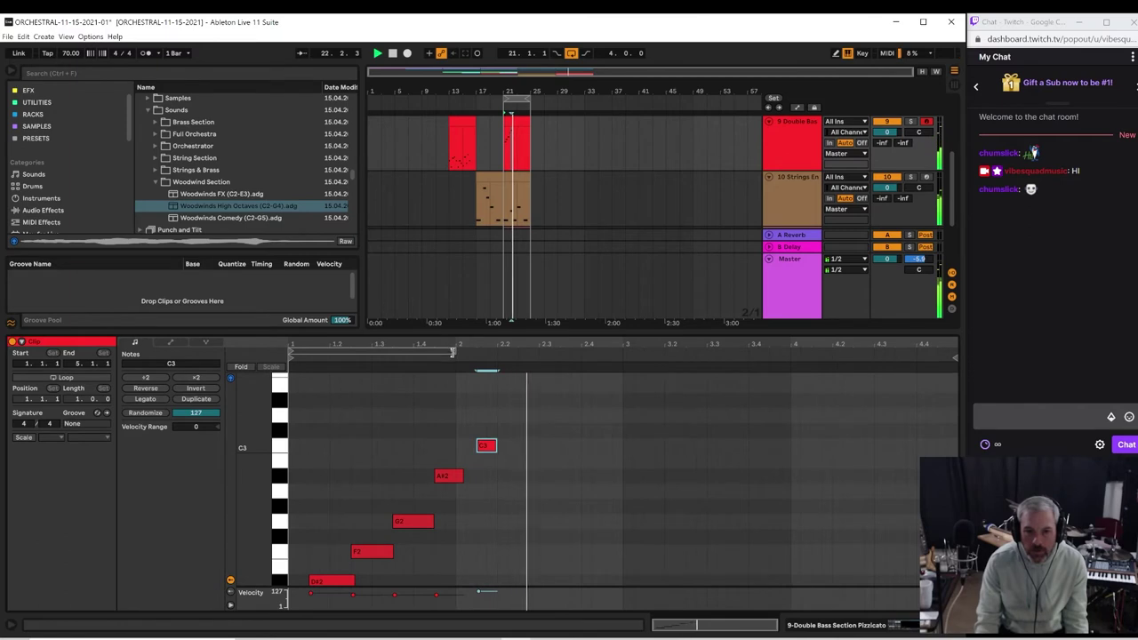
left_click_drag(451, 354, 944, 353)
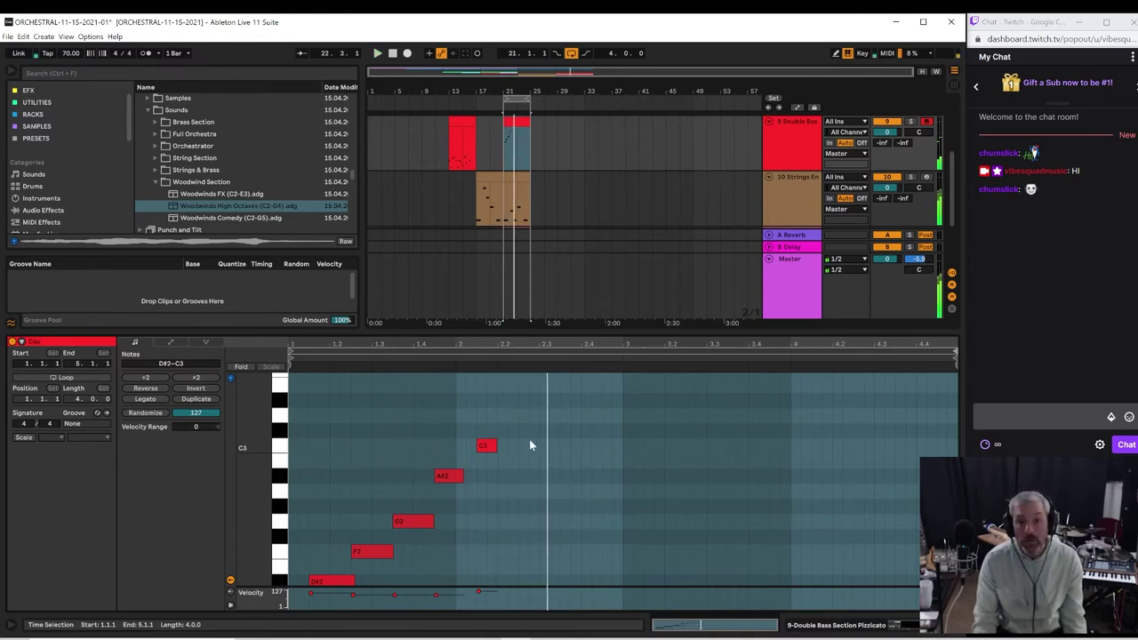
Step: Add A#2 at 2.2.3 and G2 at 2.3.3, each 0.0.2 long, and check the phrase by playback
left_click(521, 478)
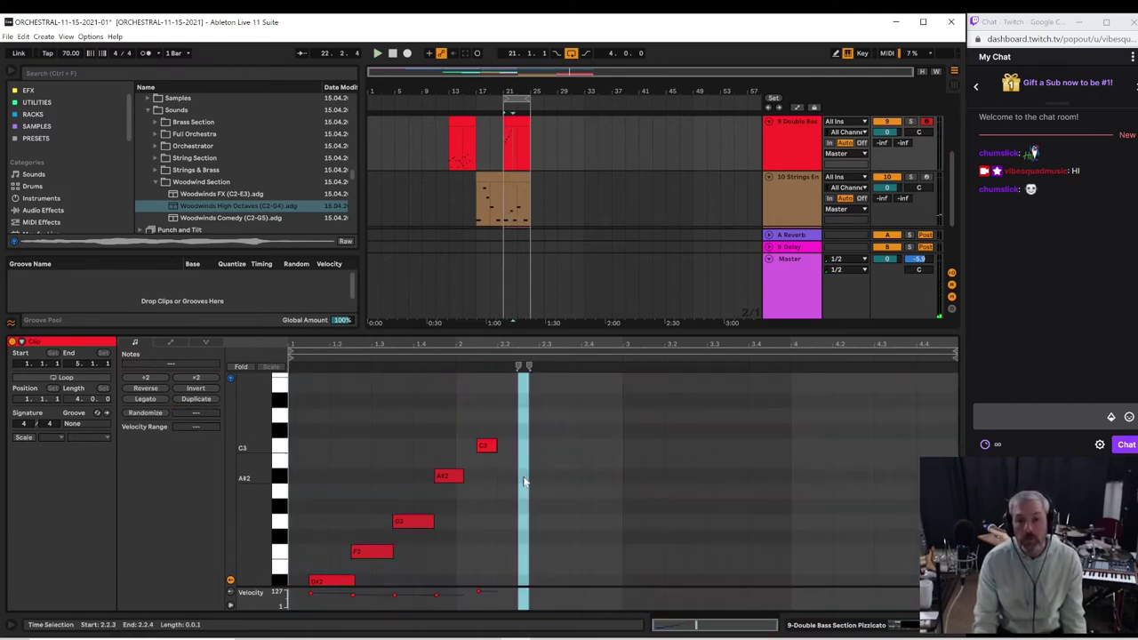
double_click(523, 477)
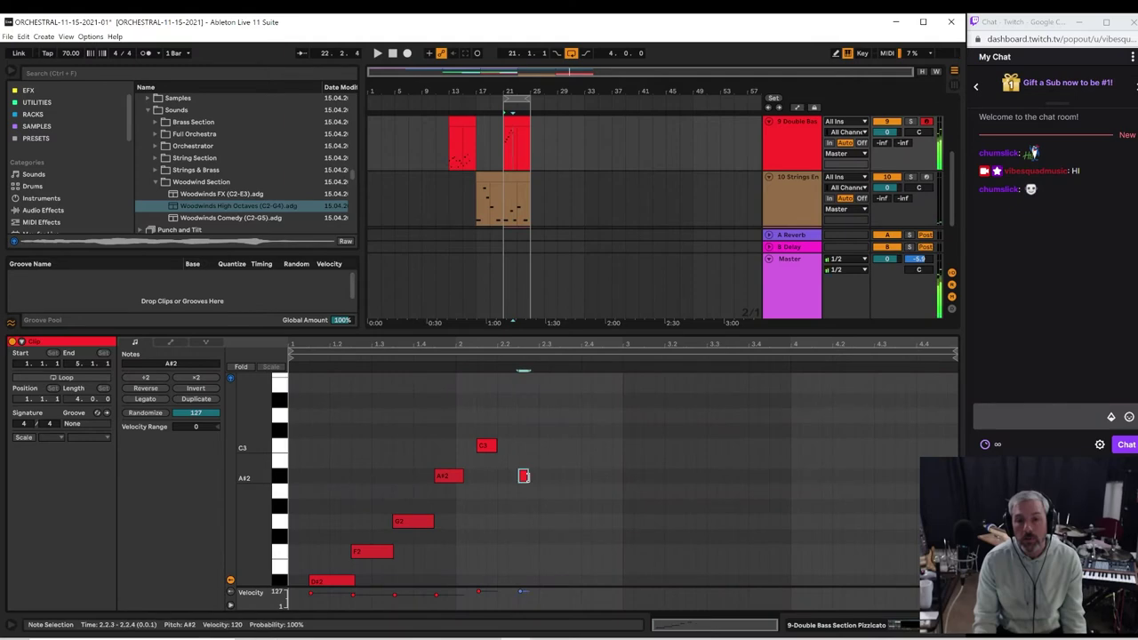
double_click(565, 524)
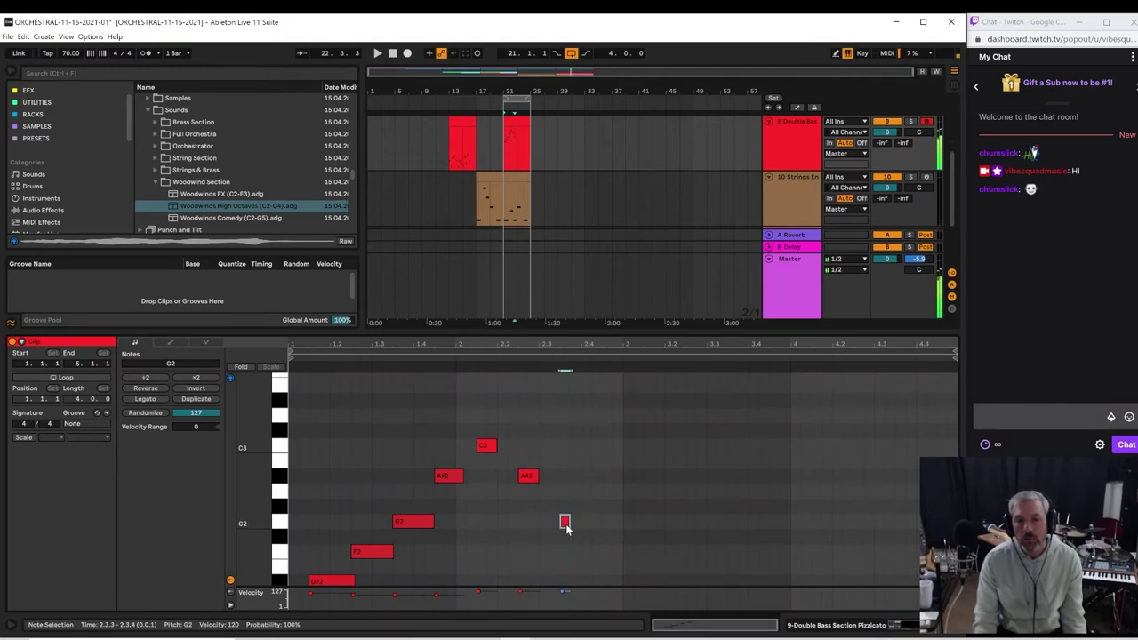
key("space")
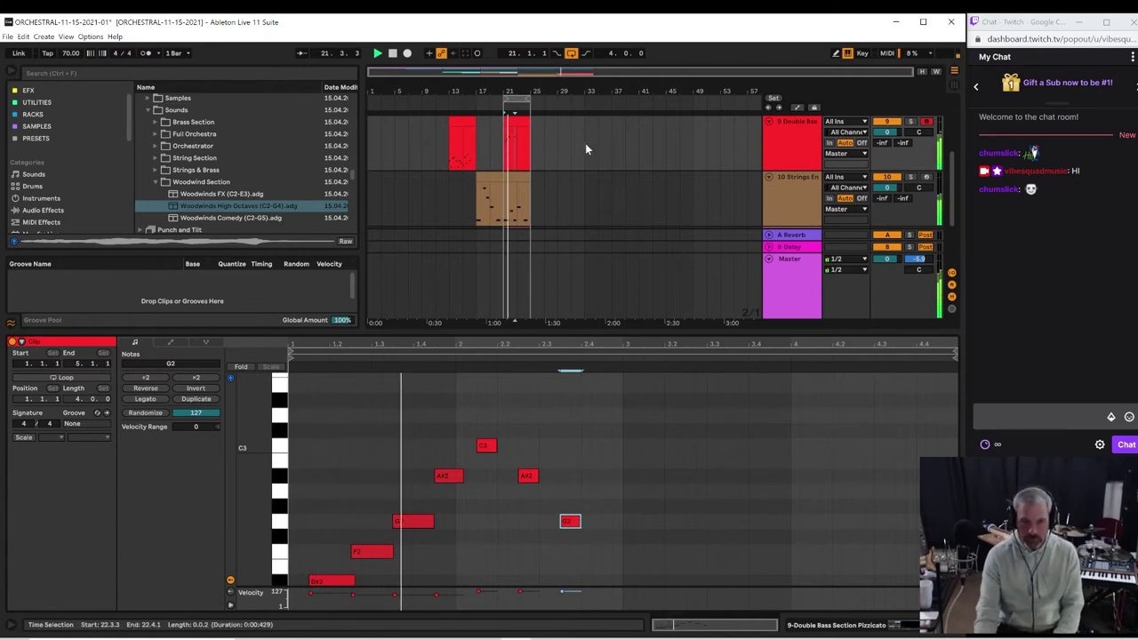
scroll(585, 143, "down", 2)
scroll(567, 428, "up", 1)
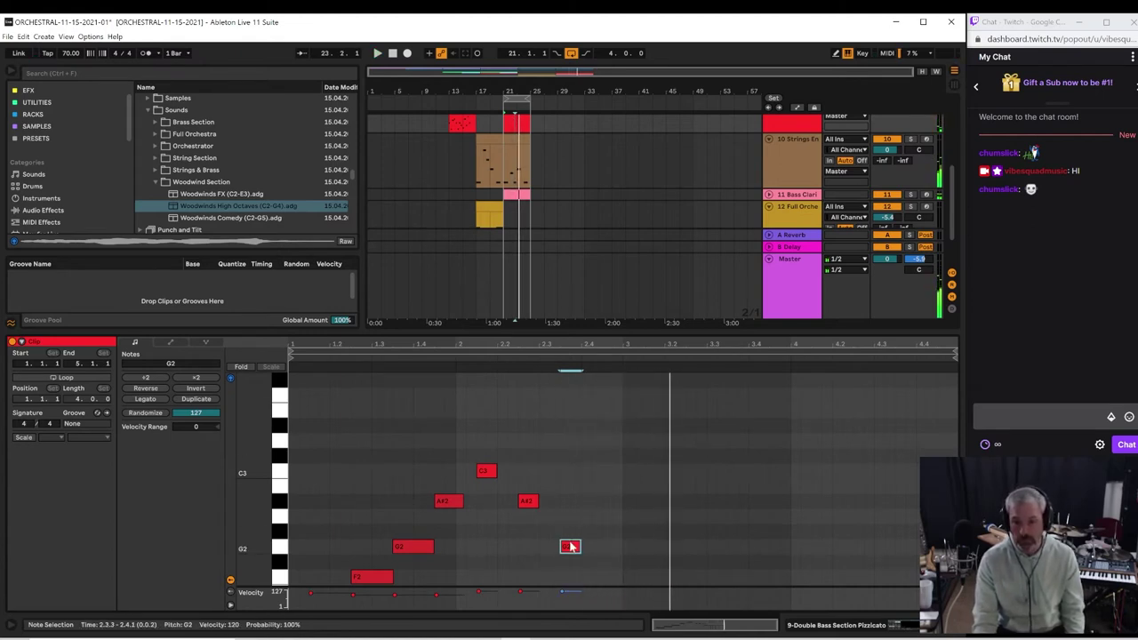
Step: Copy the G2 note from 2.3.3 to 2.4.3, lower the copy an octave to G1 and play the clip
scroll(594, 543, "down", 2)
left_click_drag(565, 496, 608, 496)
key("Right")
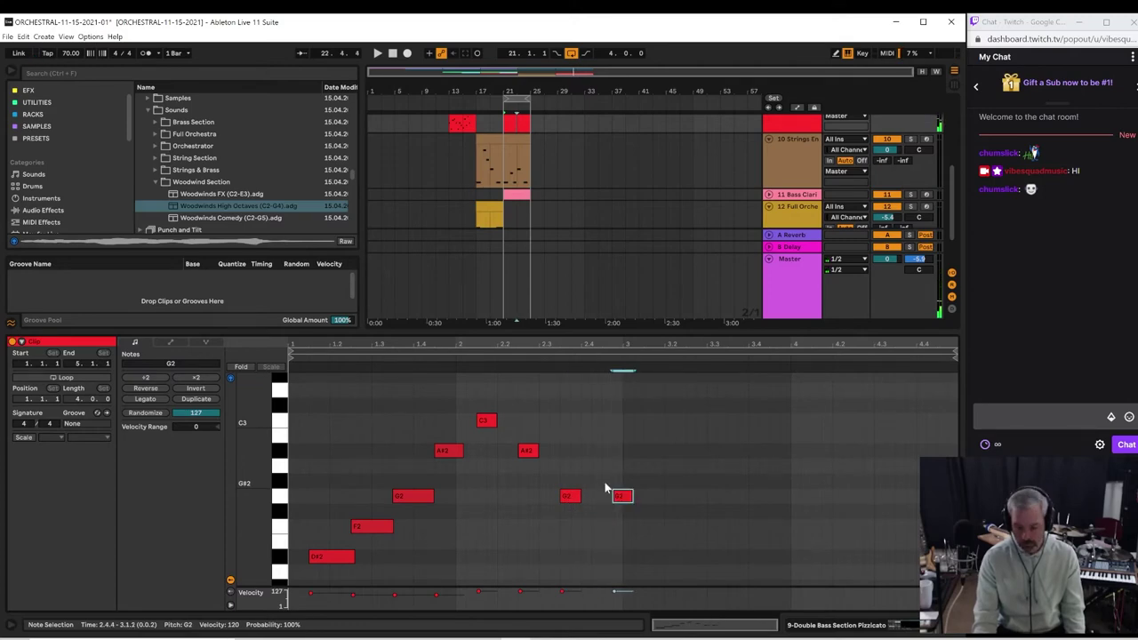
key("shift+Down")
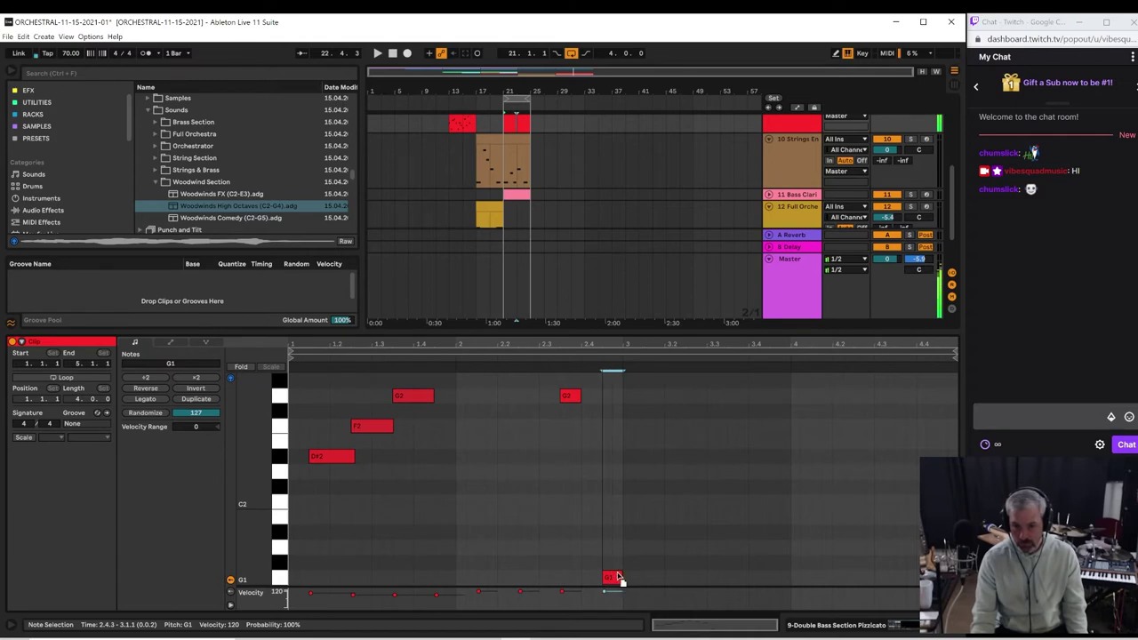
left_click(511, 358)
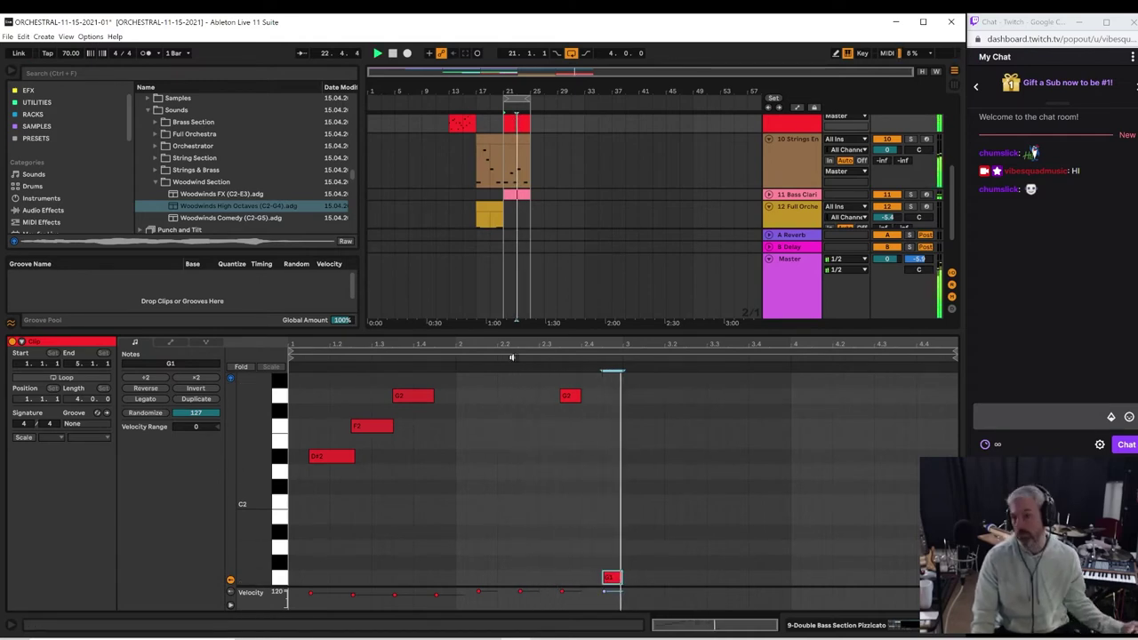
Step: Raise the G1 note at 2.4.3 to A#1 and check it by playback
key("space")
left_click_drag(613, 578, 619, 533)
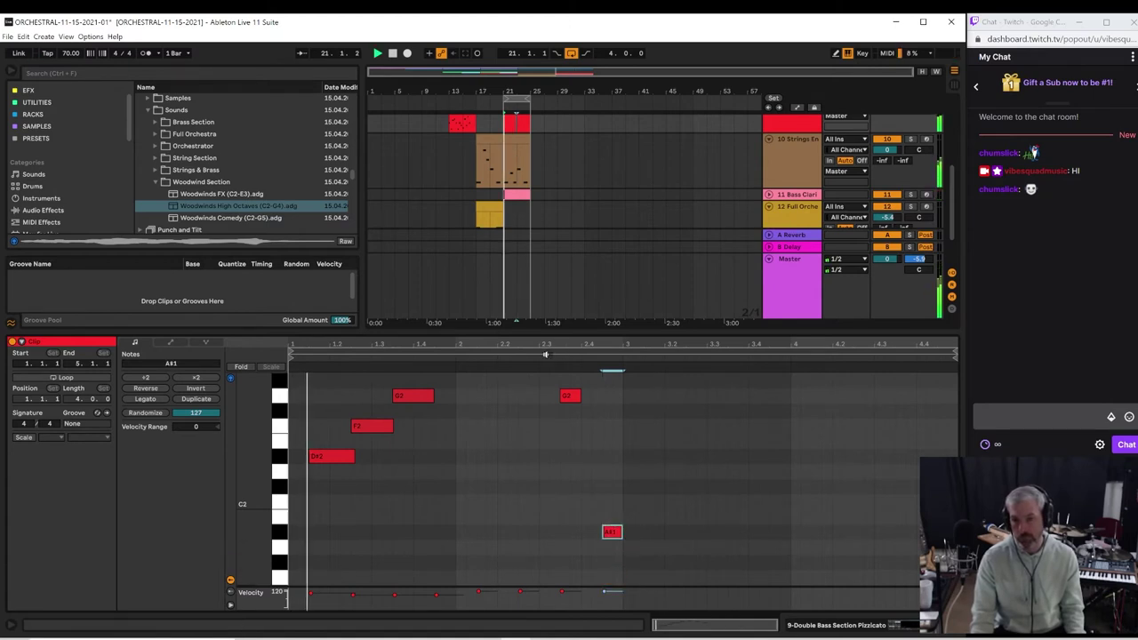
left_click(547, 353)
key("space")
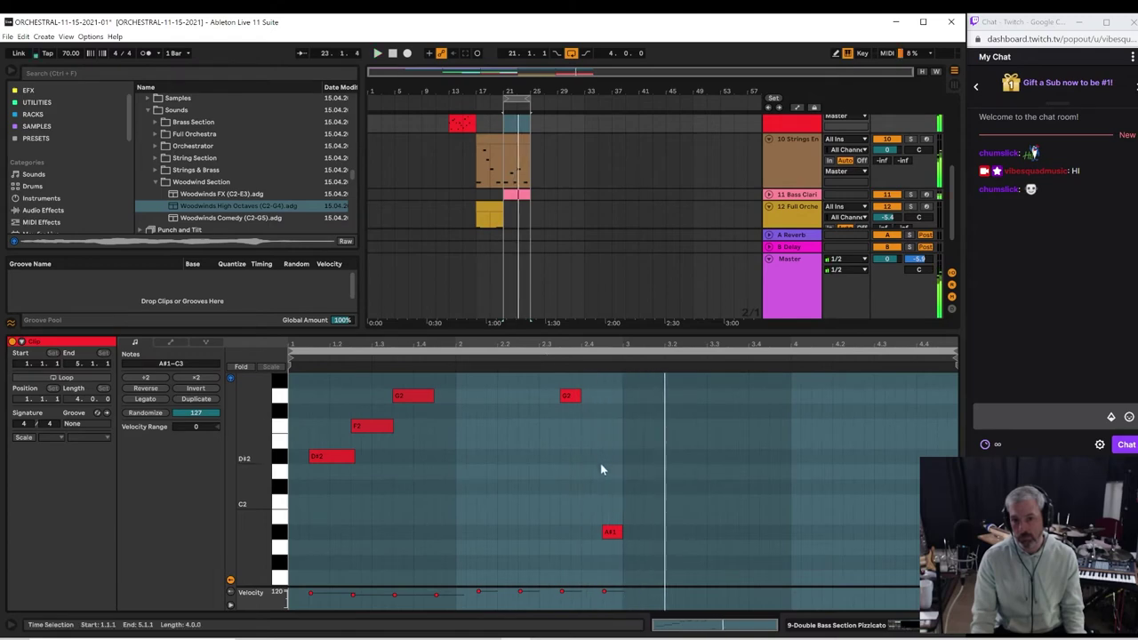
Step: Add a D1 note at 3.1.3, 0.0.2 long, to the Double Bass clip
left_click(653, 459)
double_click(651, 458)
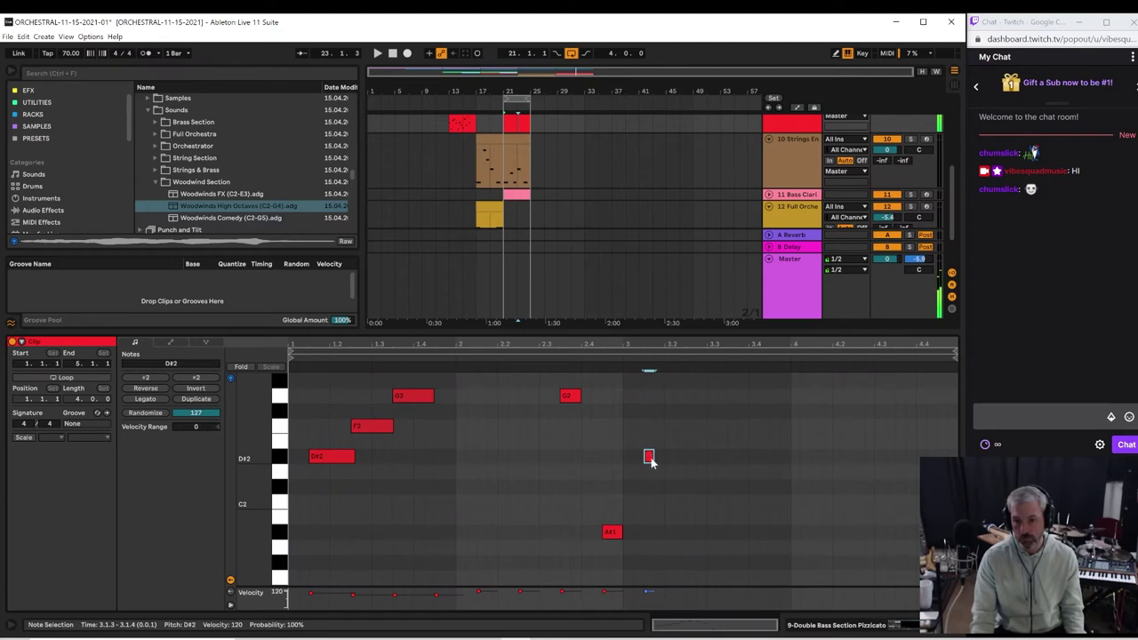
key("shift+Down")
key("Down")
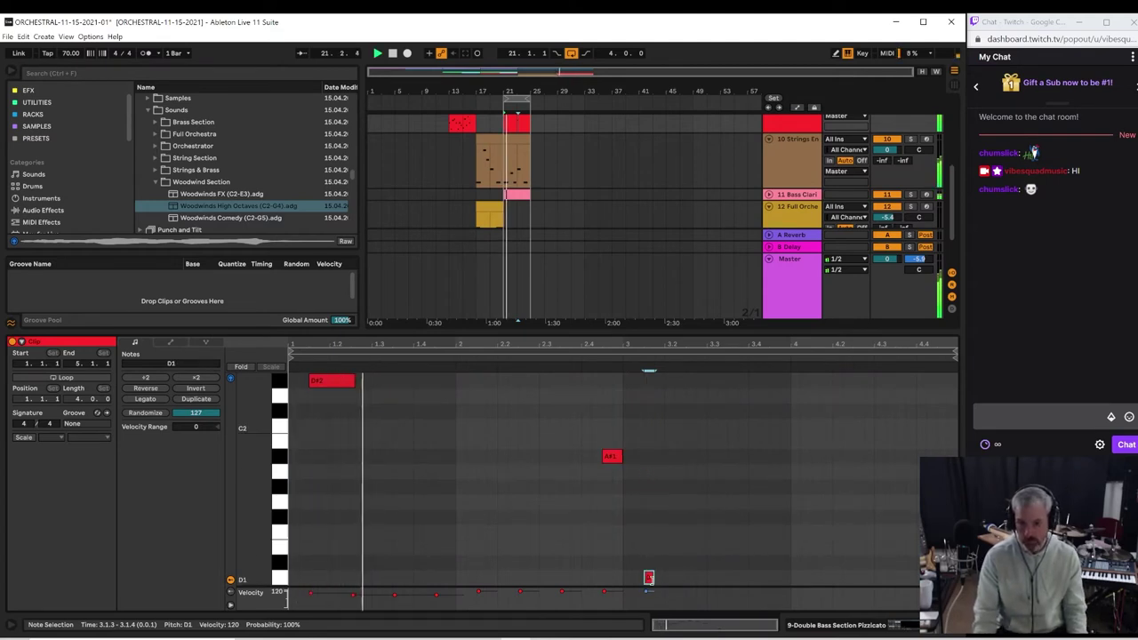
left_click_drag(652, 577, 659, 579)
scroll(668, 546, "down", 2)
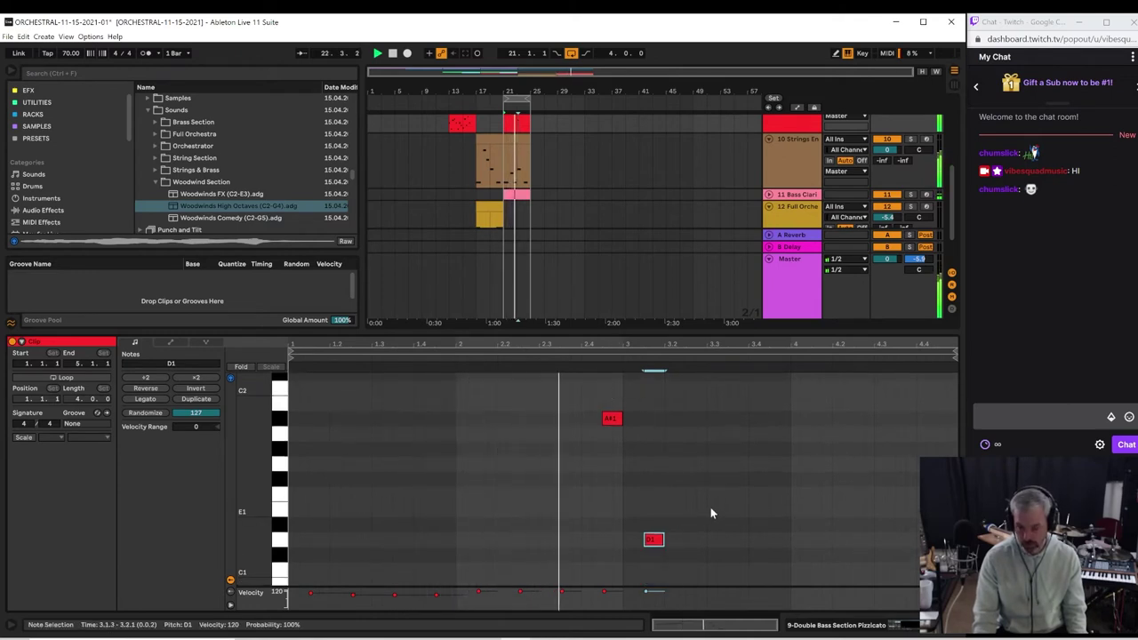
Step: Try the note at 3.1.3 as D#1, return it to D1 and listen to the phrase
key("Up")
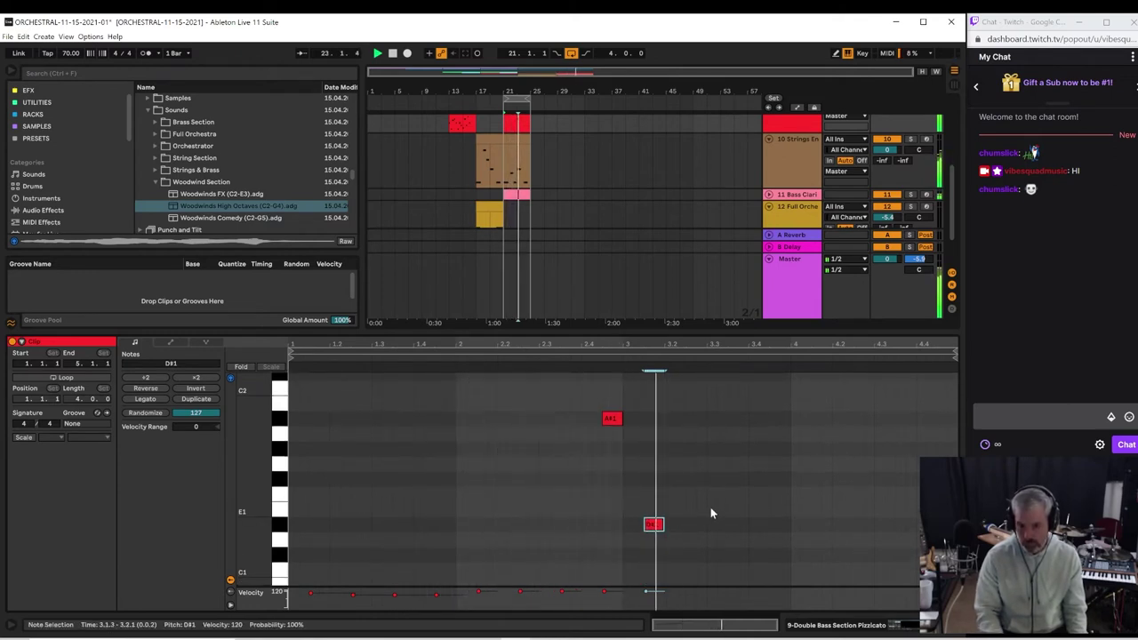
key("Down")
key("space")
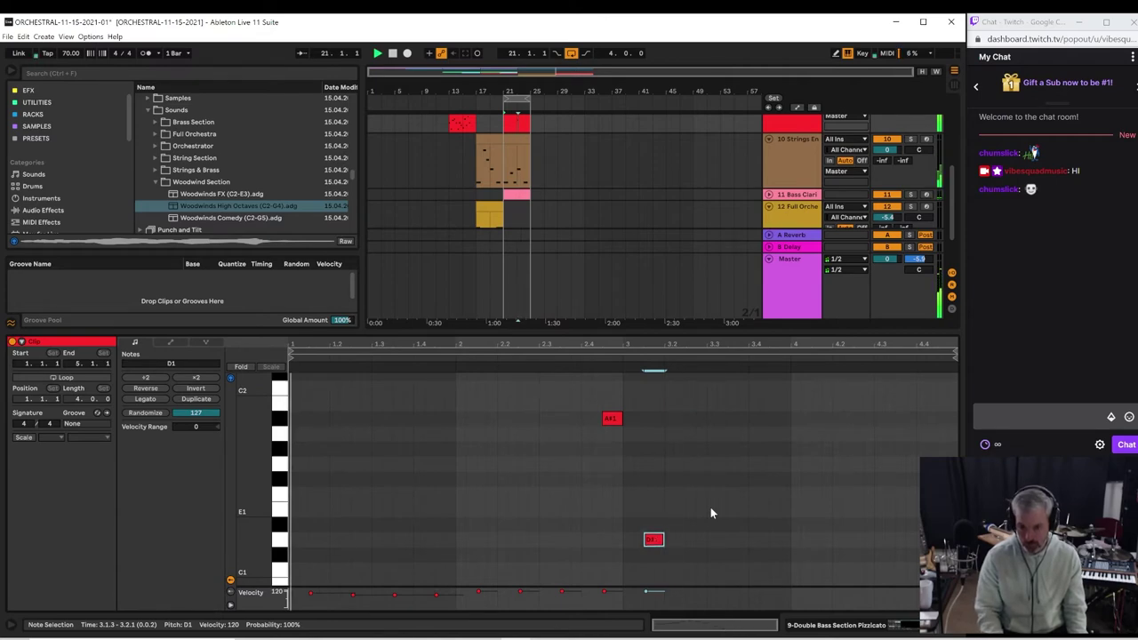
left_click(613, 361)
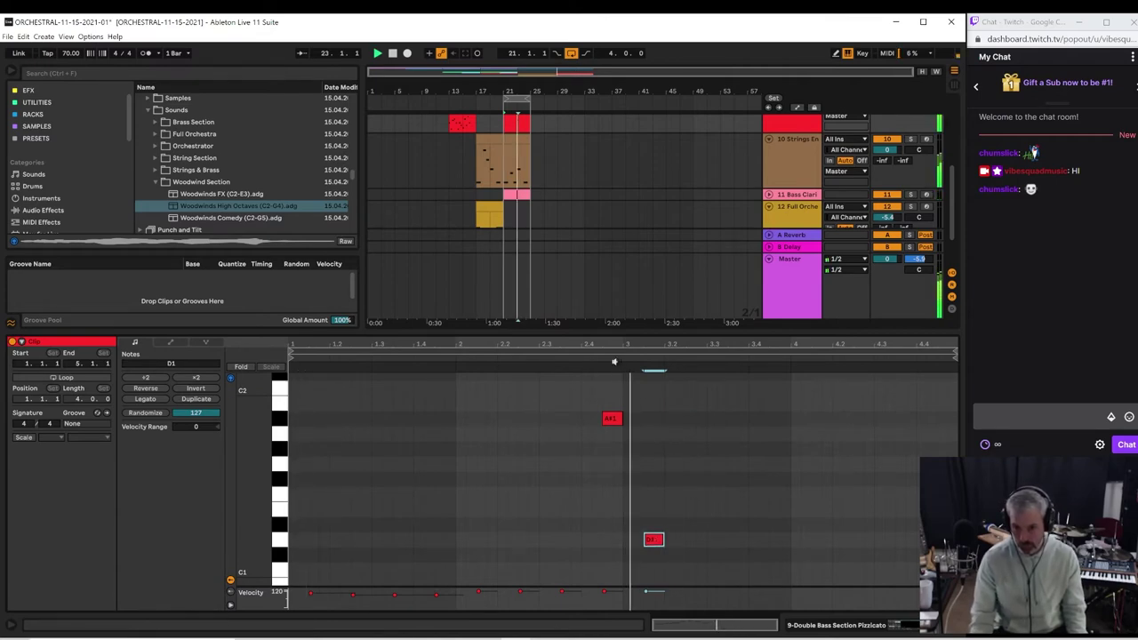
key("space")
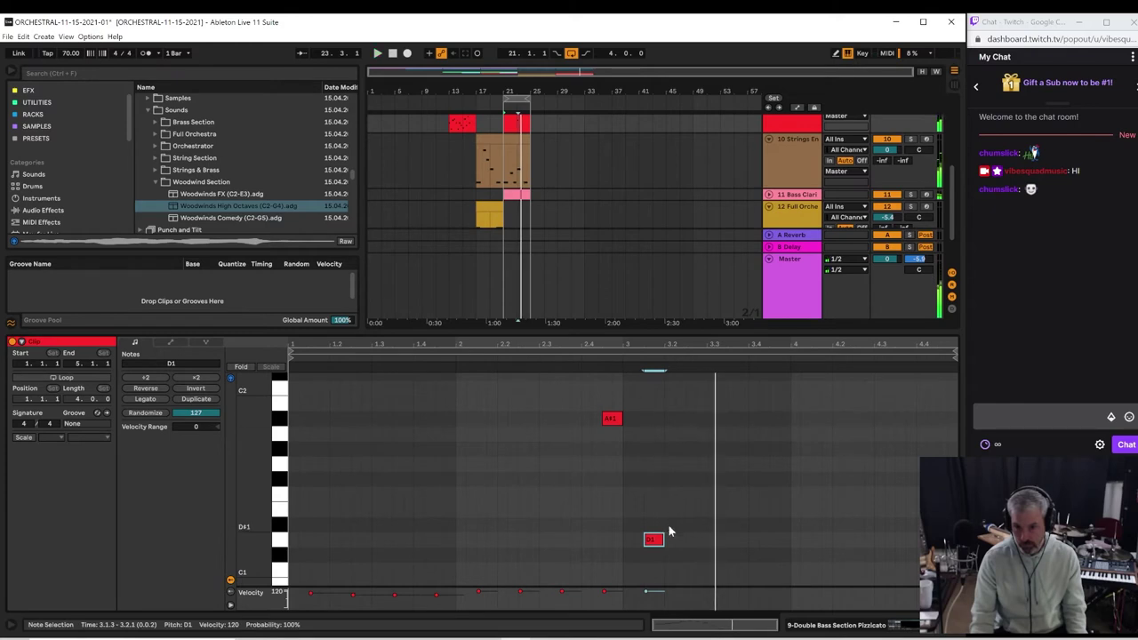
Step: Add D#1 at 3.2.3 and G1 at 3.3.3, each 0.0.2 long, and check them by playback
double_click(690, 526)
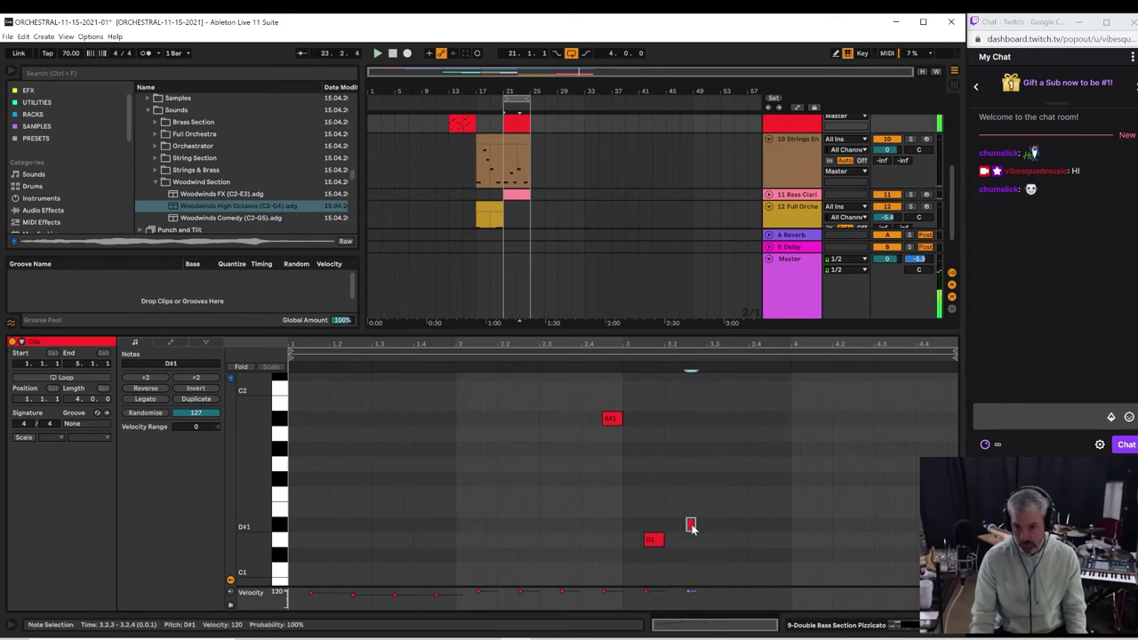
left_click_drag(696, 523, 734, 488)
double_click(733, 494)
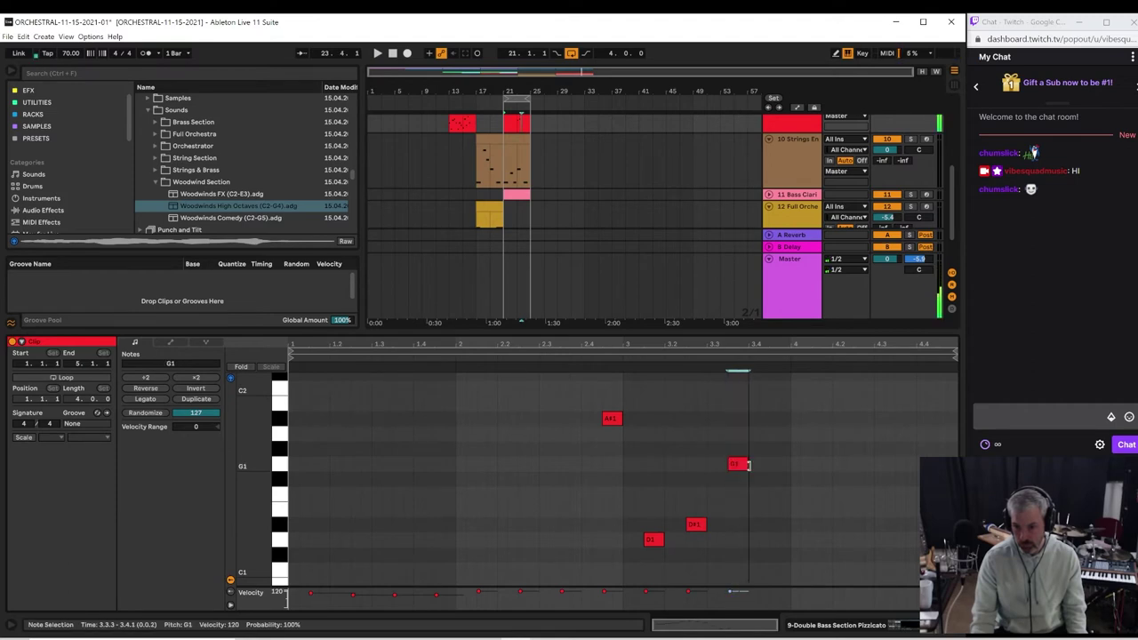
left_click(602, 356)
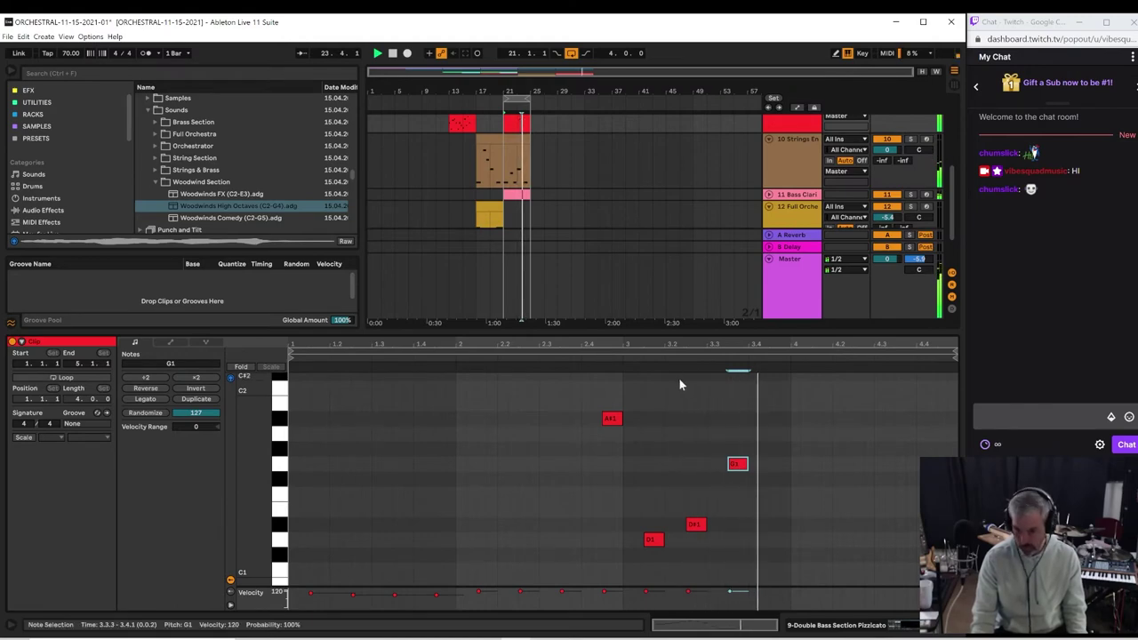
Step: Lower the G1 note at 3.3.3 to F1, add a G1 note at 3.4.3, 0.0.2 long, and play the phrase
left_click_drag(736, 462, 744, 495)
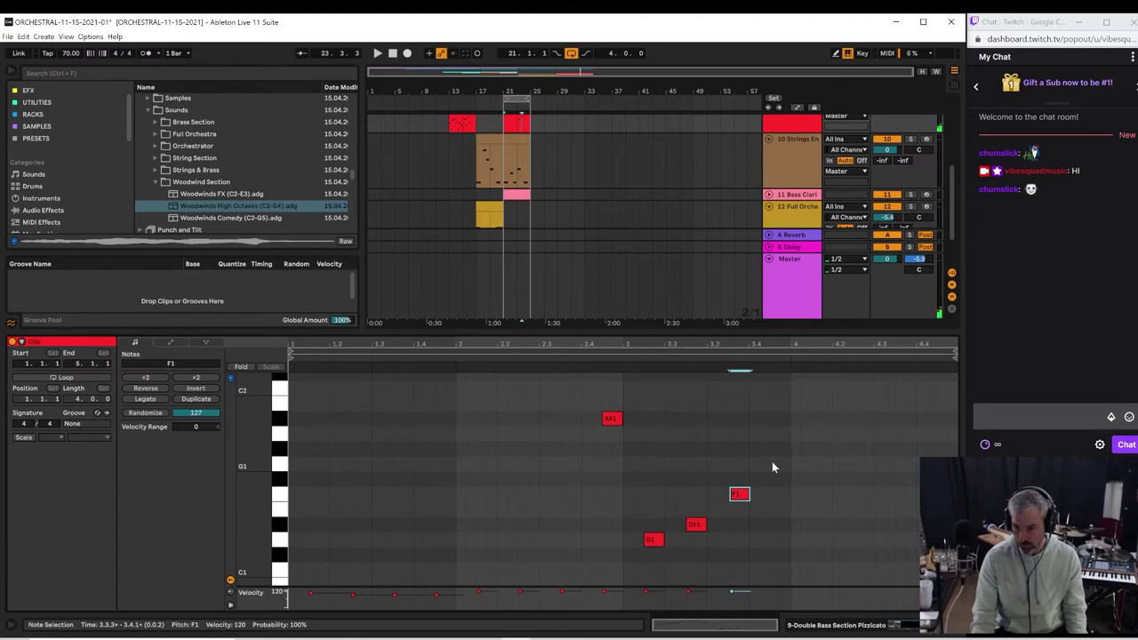
double_click(773, 463)
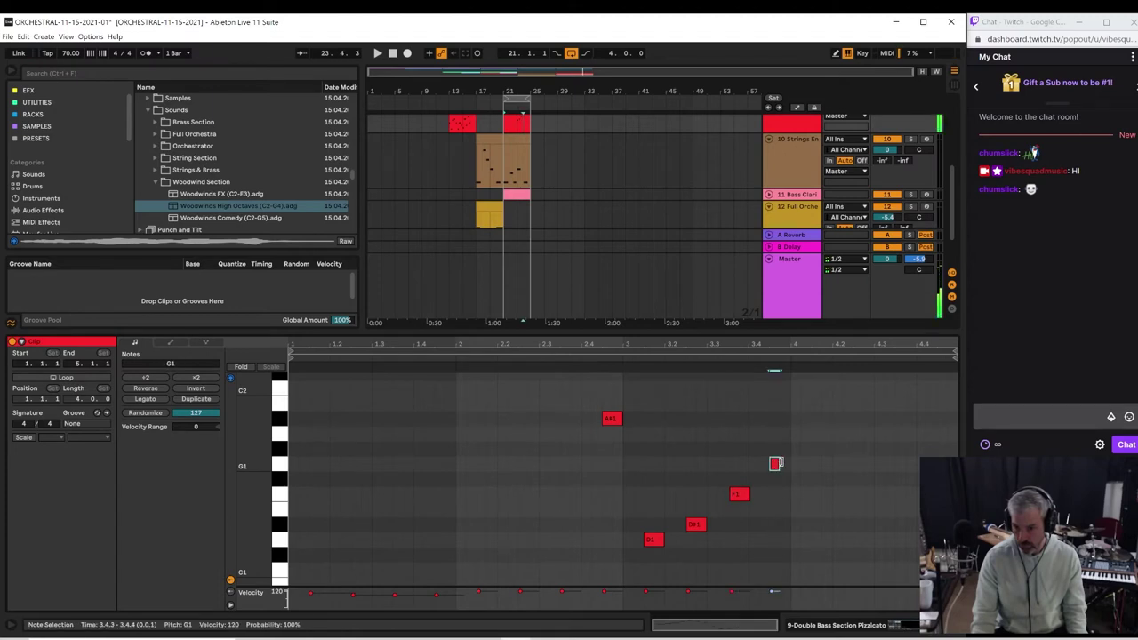
left_click(573, 360)
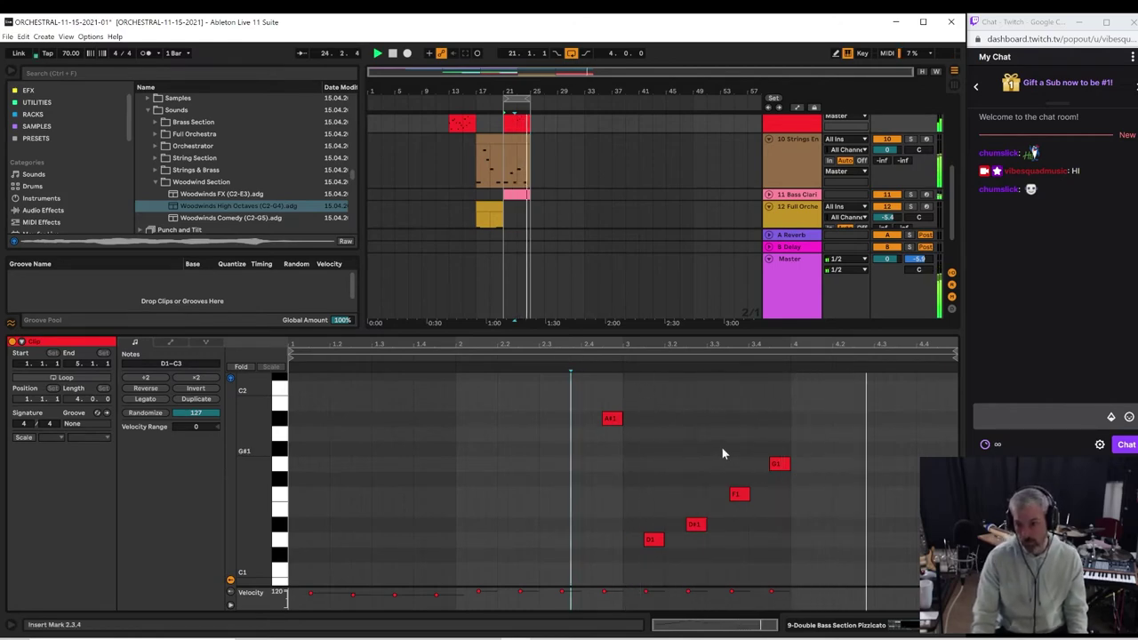
Step: Add a D#2 note at 4.3.1, one beat long, to the Double Bass clip and listen to the phrase
double_click(878, 389)
left_click_drag(879, 389, 916, 382)
left_click(775, 376)
key("space")
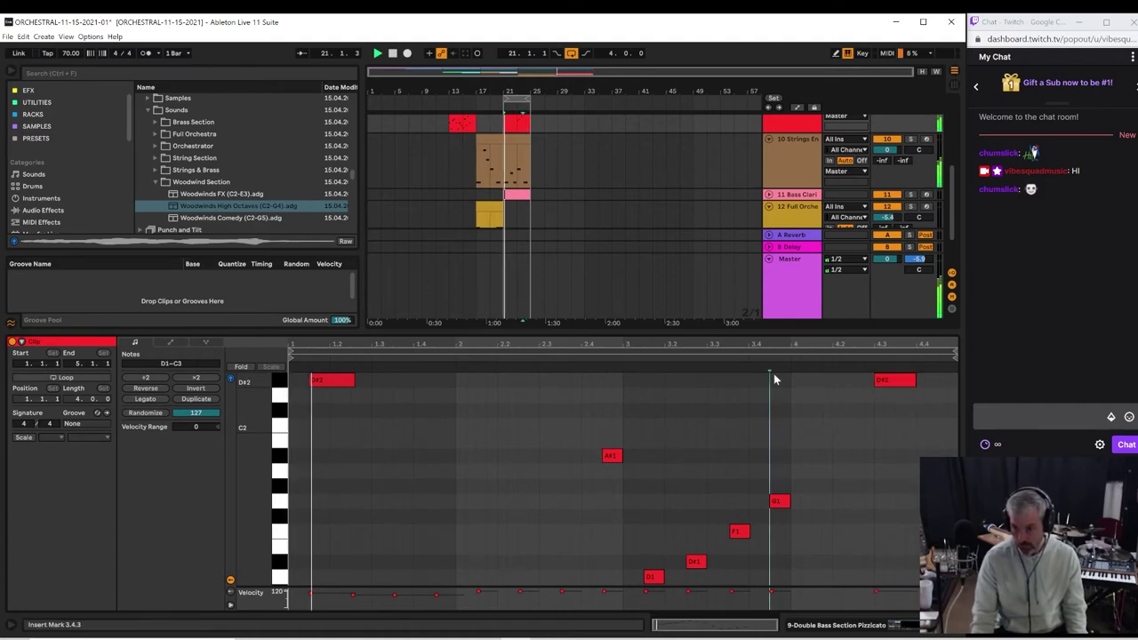
left_click(767, 361)
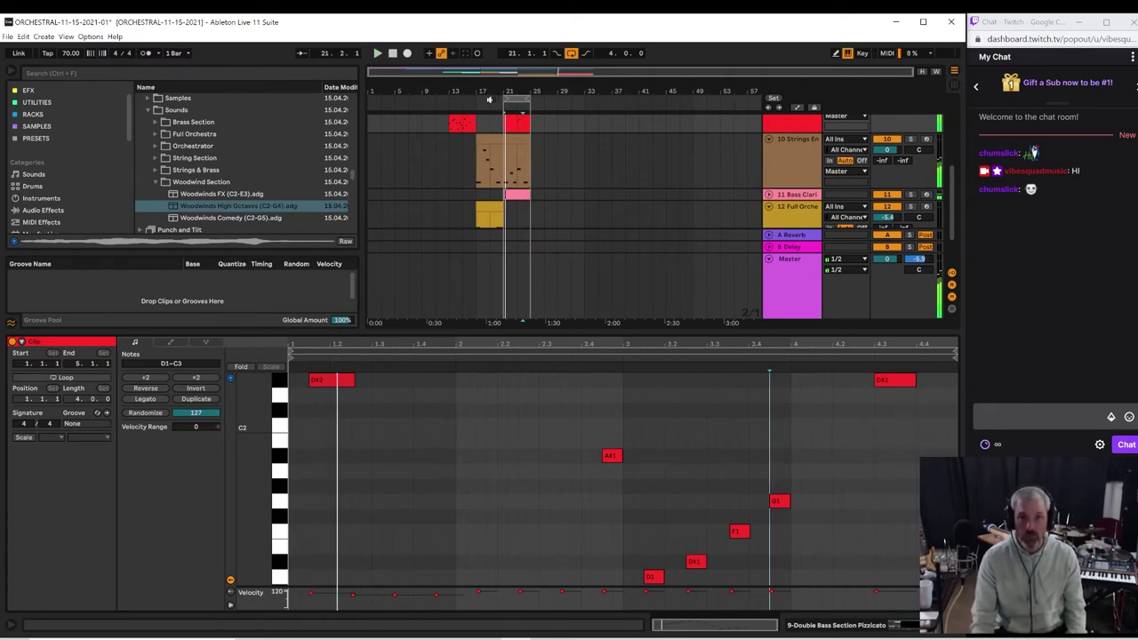
left_click_drag(504, 99, 478, 98)
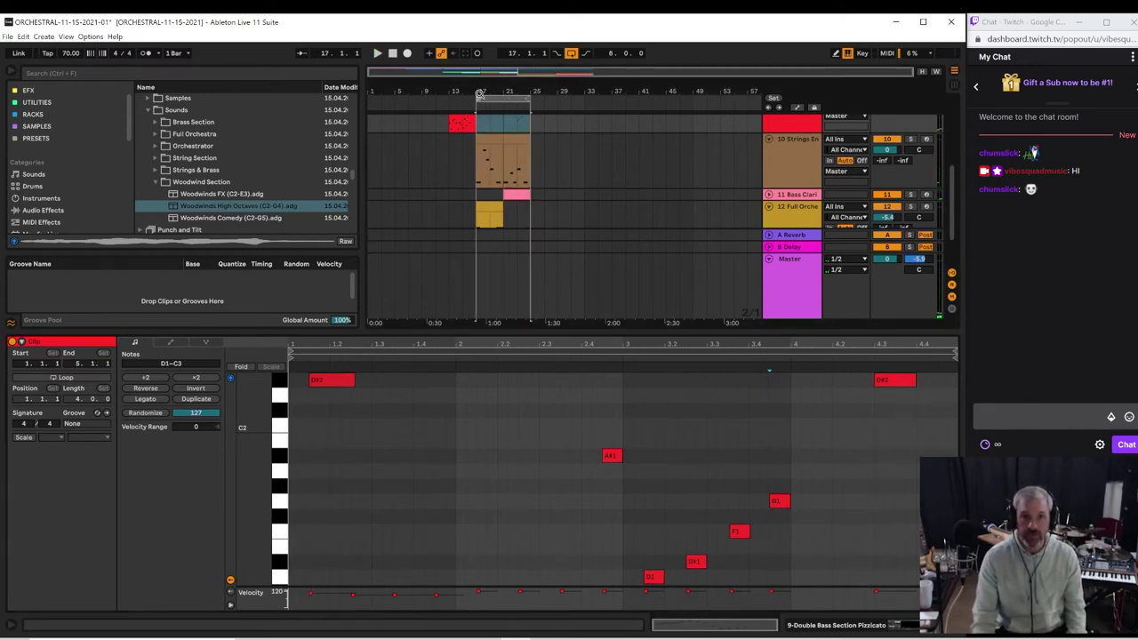
left_click(8, 37)
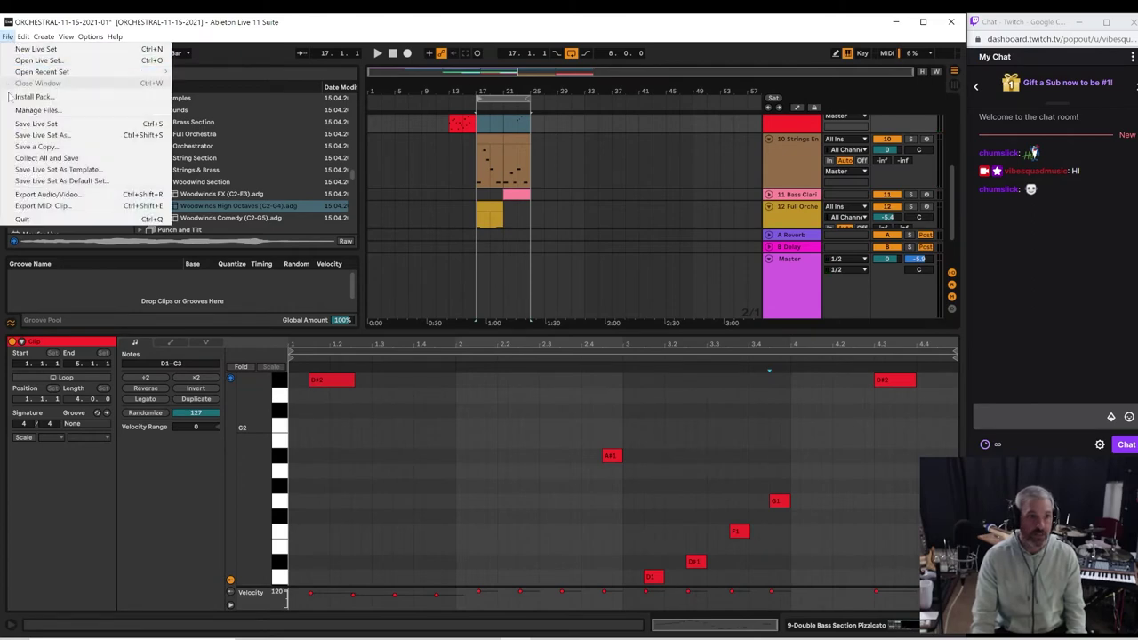
left_click(36, 135)
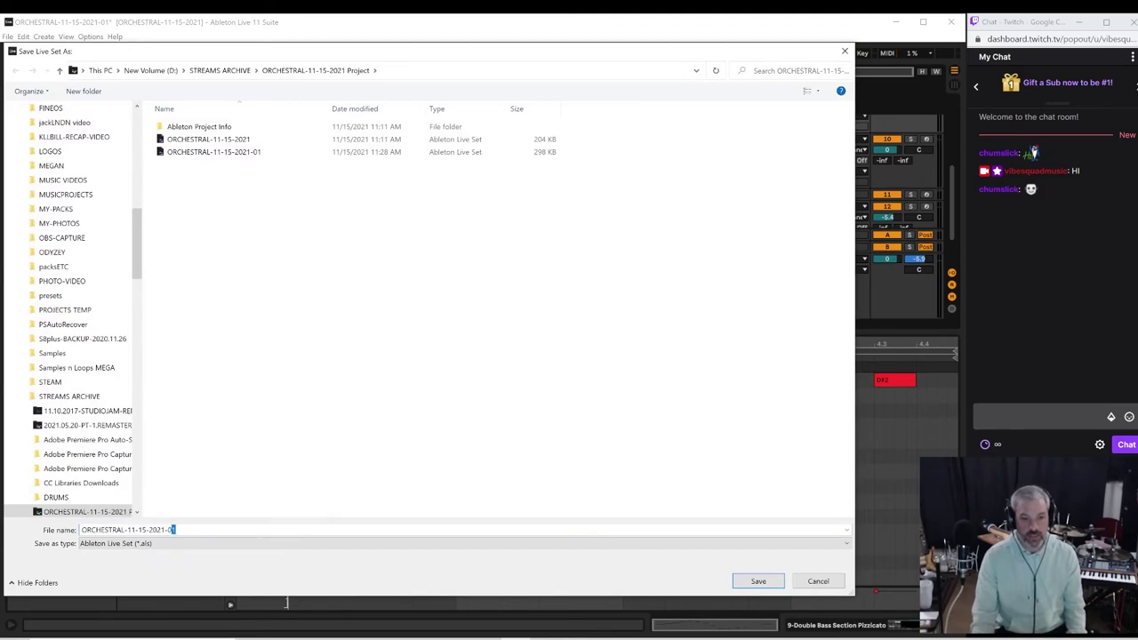
key("Return")
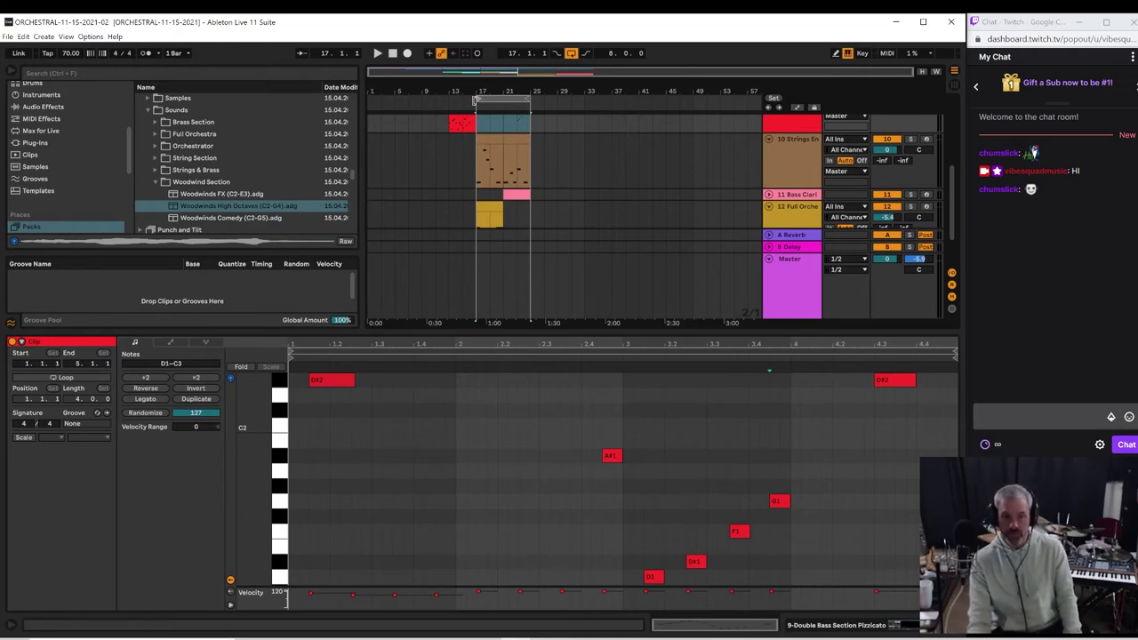
Step: Extend the arrangement loop to 24 bars from bar 1 and play the arrangement from bar 20, with more tracks in view
left_click_drag(476, 100, 402, 97)
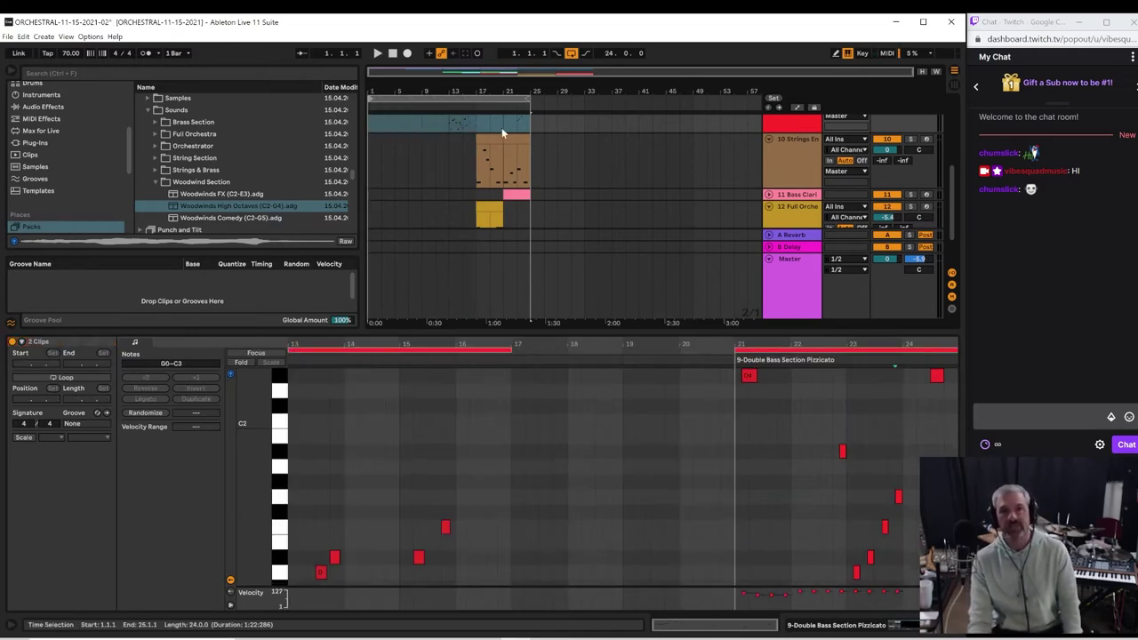
left_click_drag(520, 92, 611, 91)
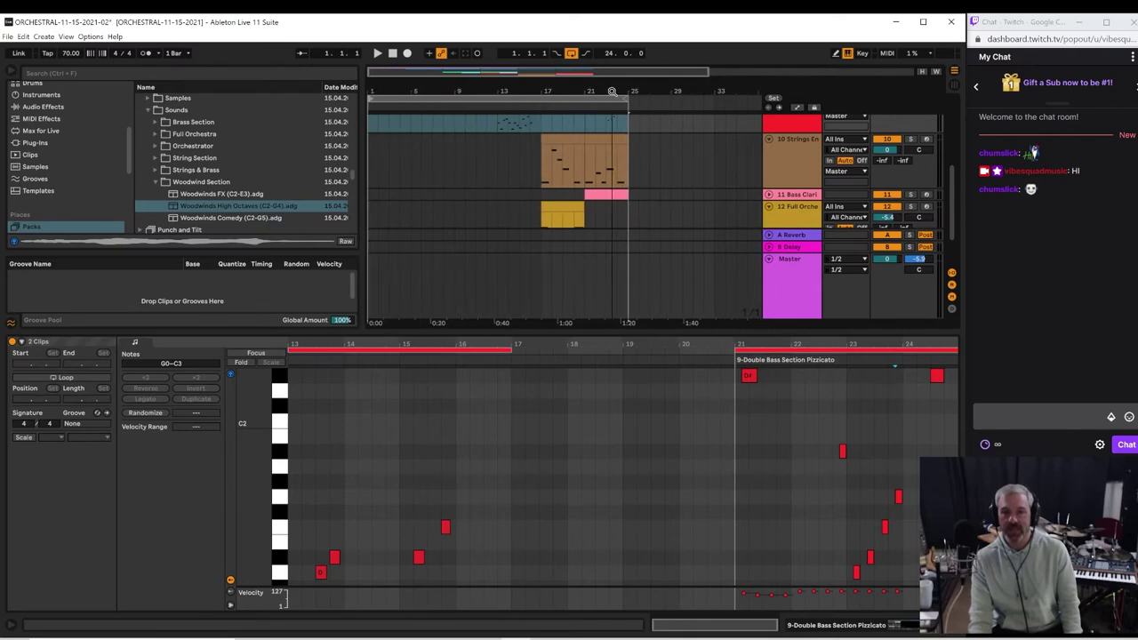
left_click(544, 163)
left_click(576, 159)
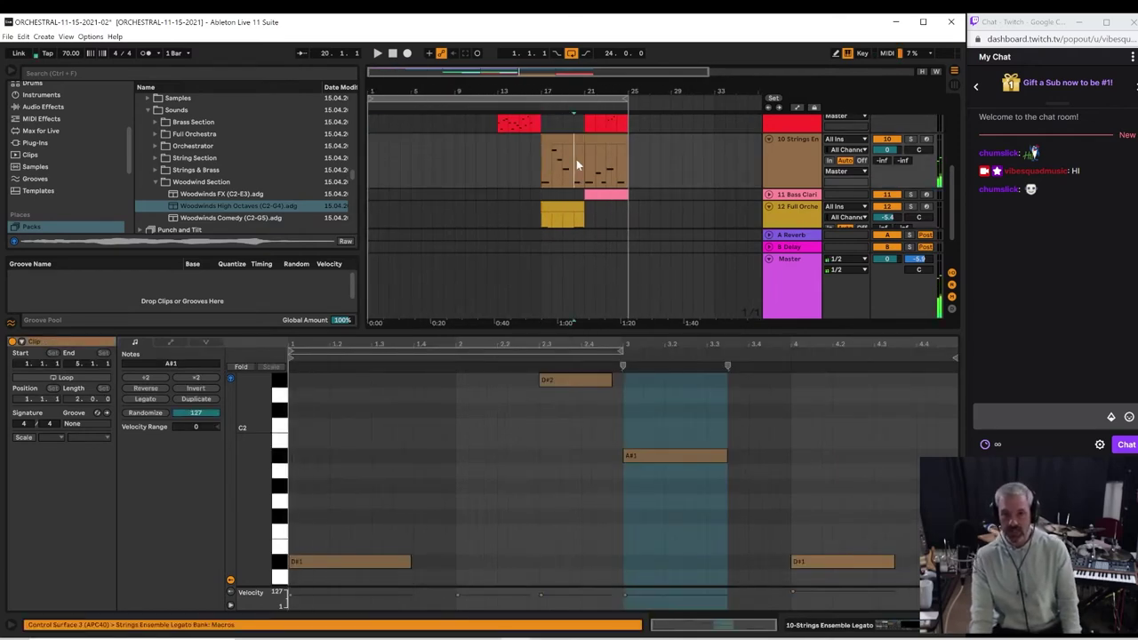
key("space")
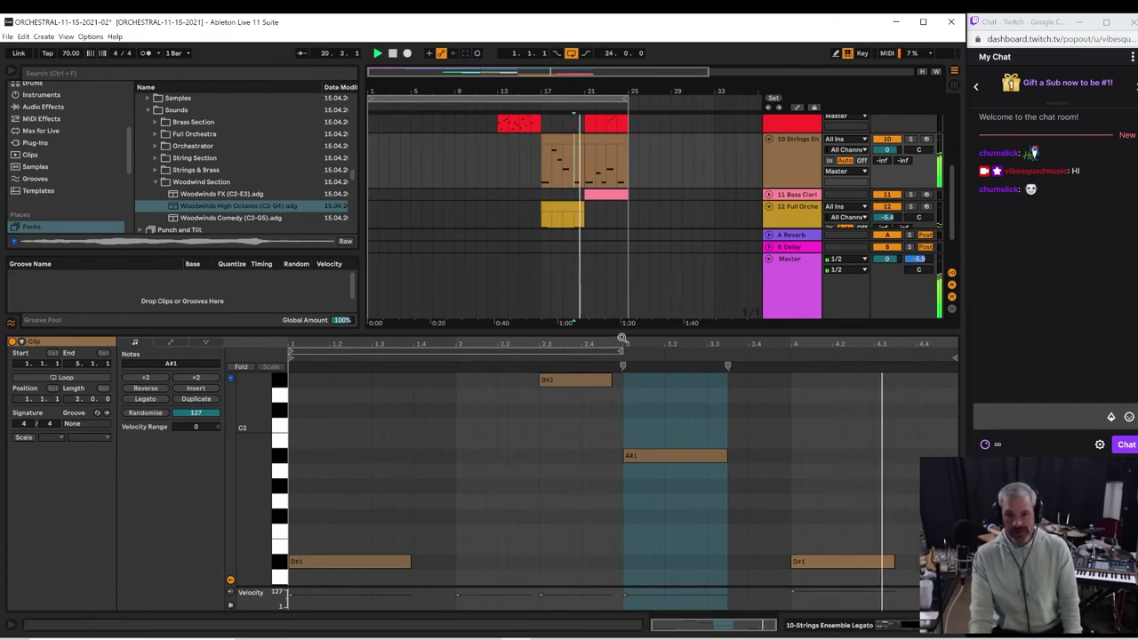
left_click_drag(624, 333, 641, 484)
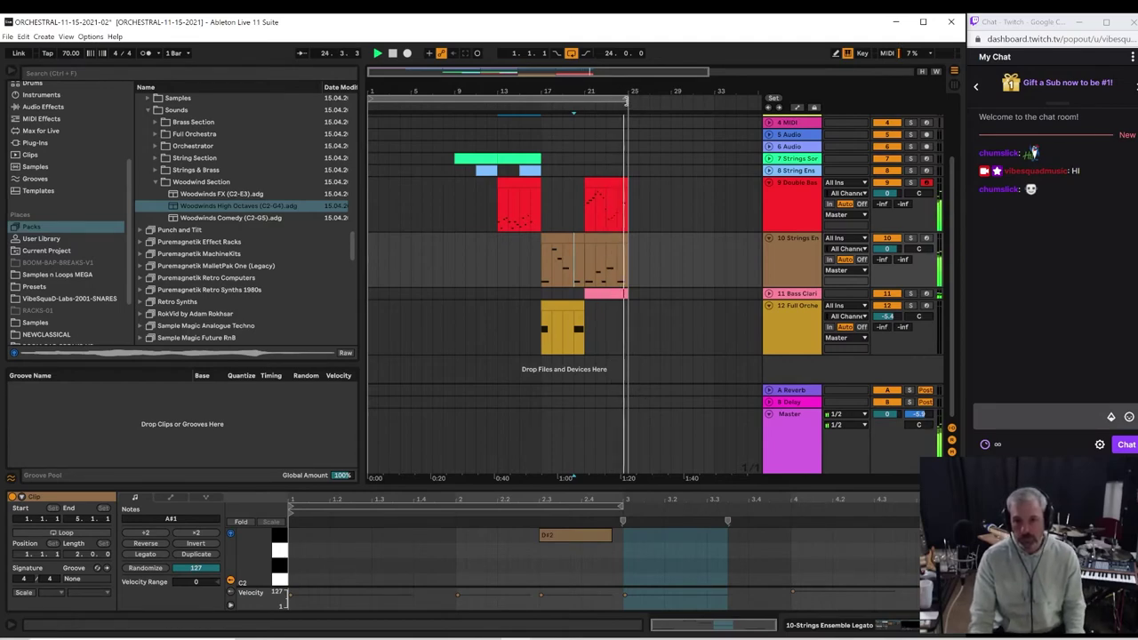
Step: Lengthen the arrangement loop to 27 bars and audition the arrangement around bars 17 and 25
left_click_drag(629, 103, 657, 101)
key("space")
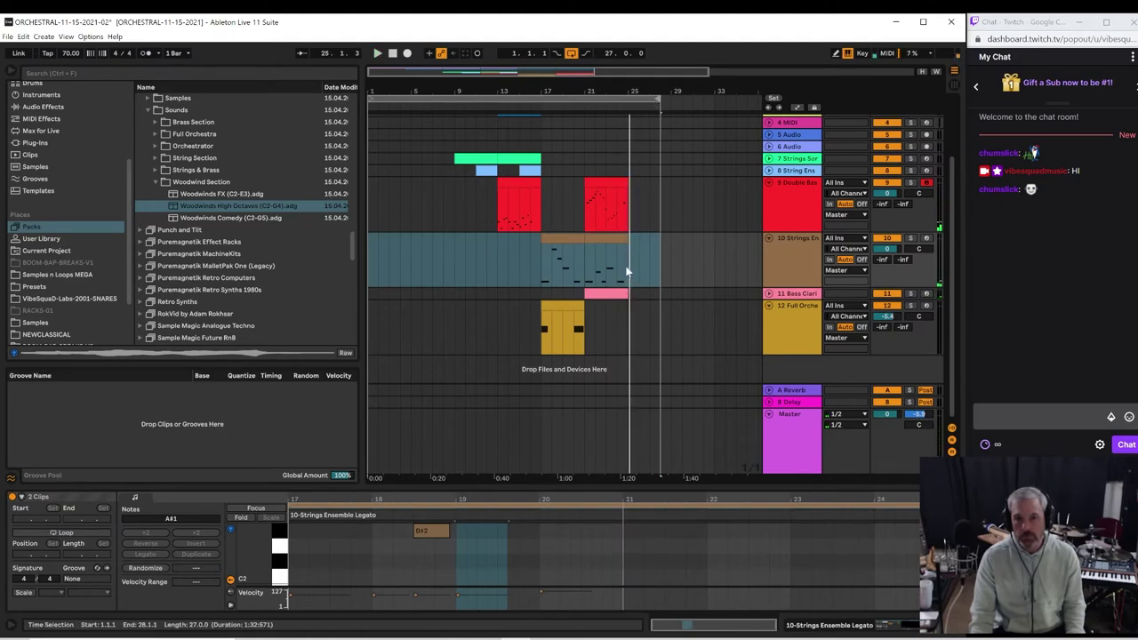
left_click(627, 266)
left_click(544, 311)
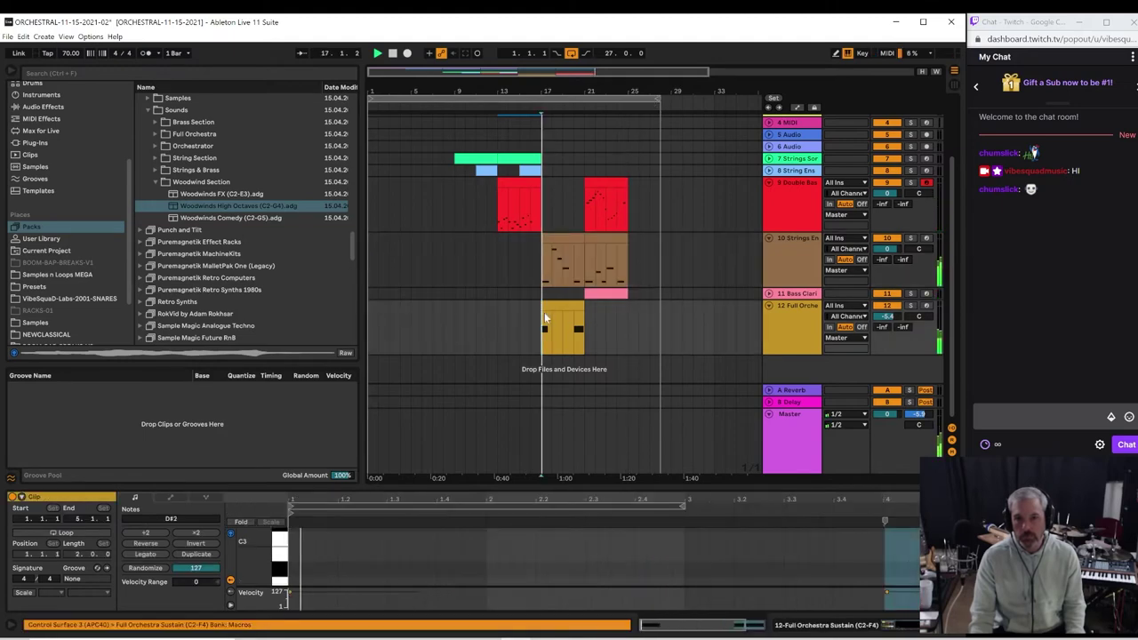
left_click(628, 274)
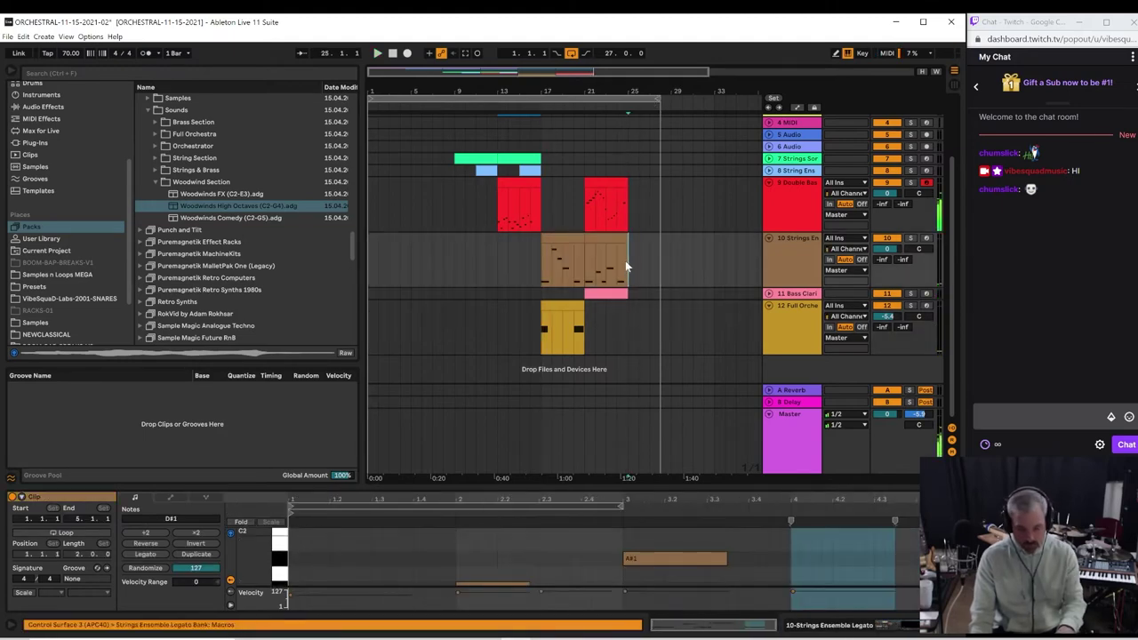
Step: Arm the Full Orchestra track and capture the part played on it as a one-bar clip at bar 25
left_click(920, 309)
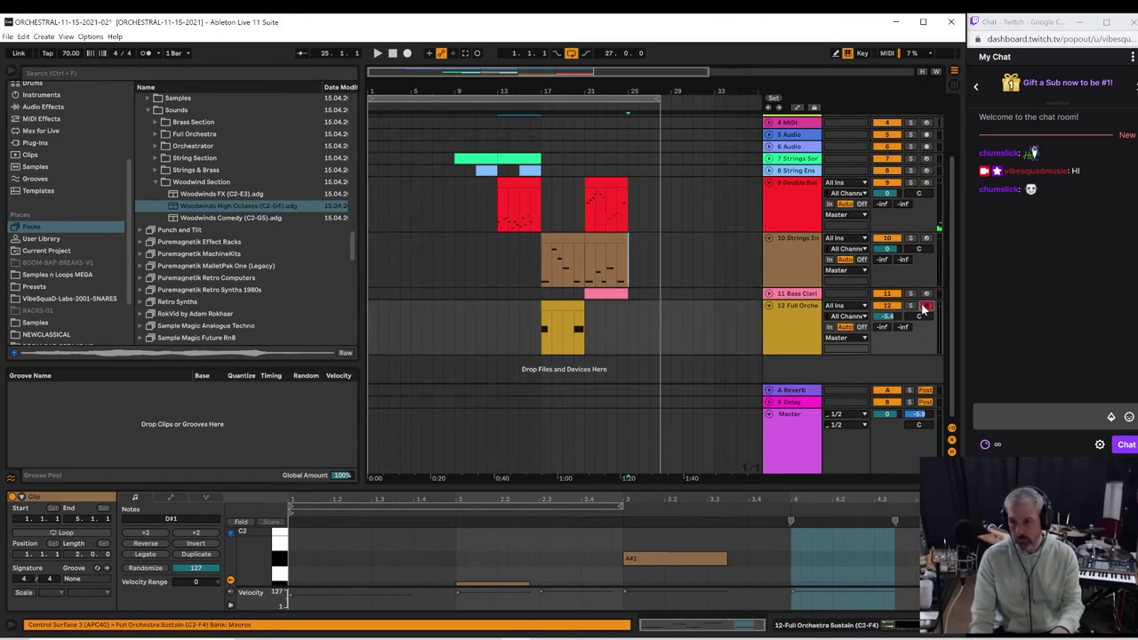
left_click(625, 327)
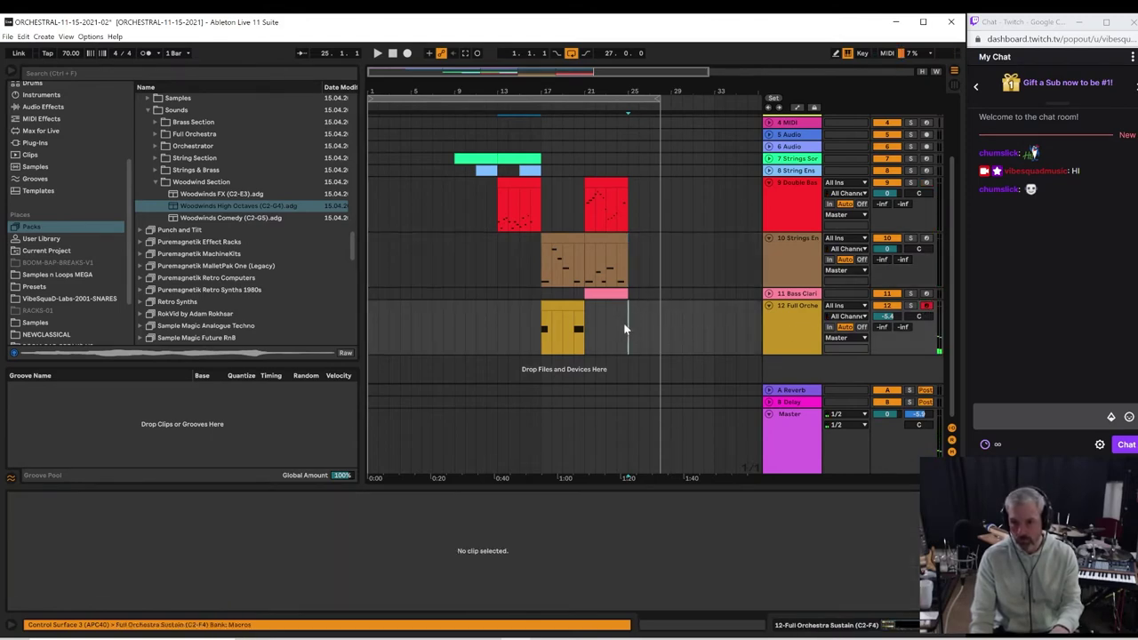
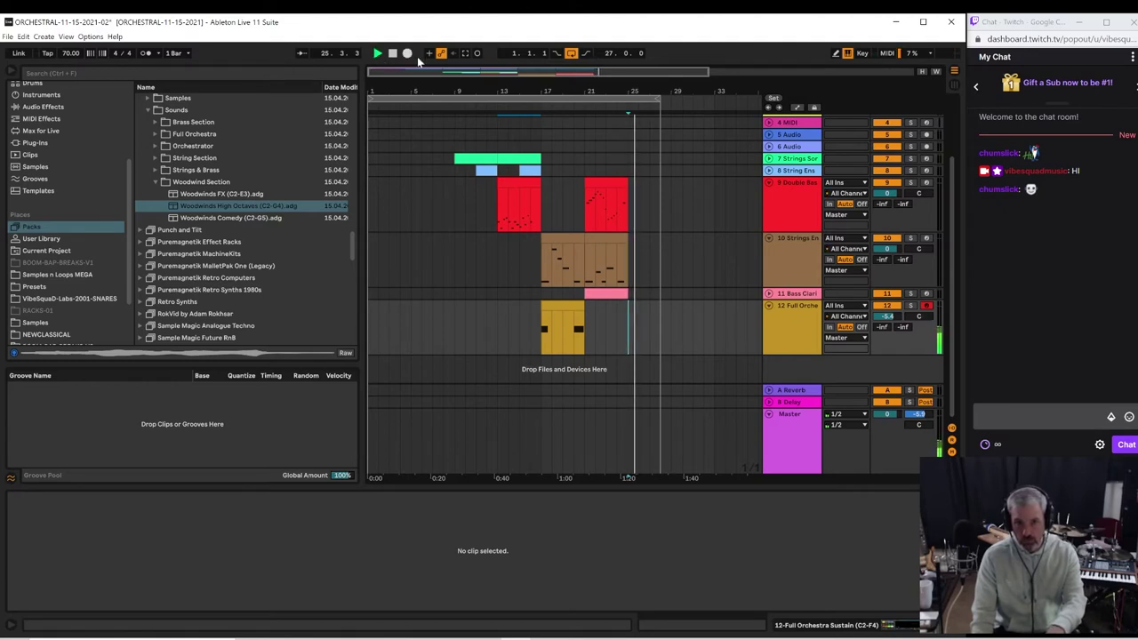
left_click(462, 55)
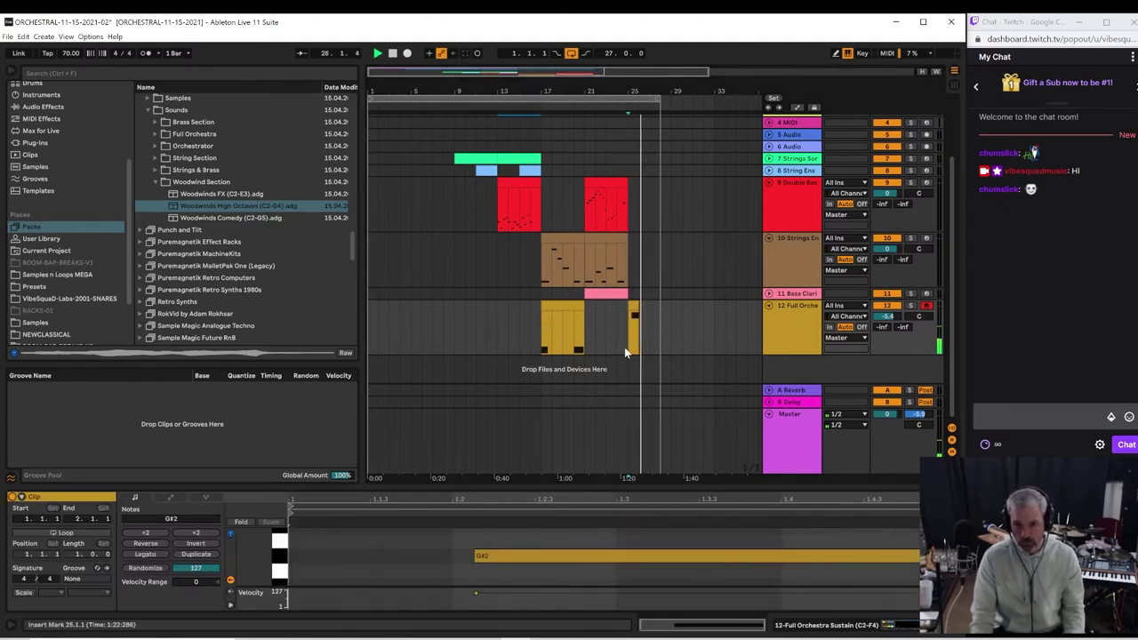
Step: Move the G#2 note to the start of the new Full Orchestra clip and listen from bar 23
left_click_drag(511, 555, 336, 567)
key("space")
left_click(606, 316)
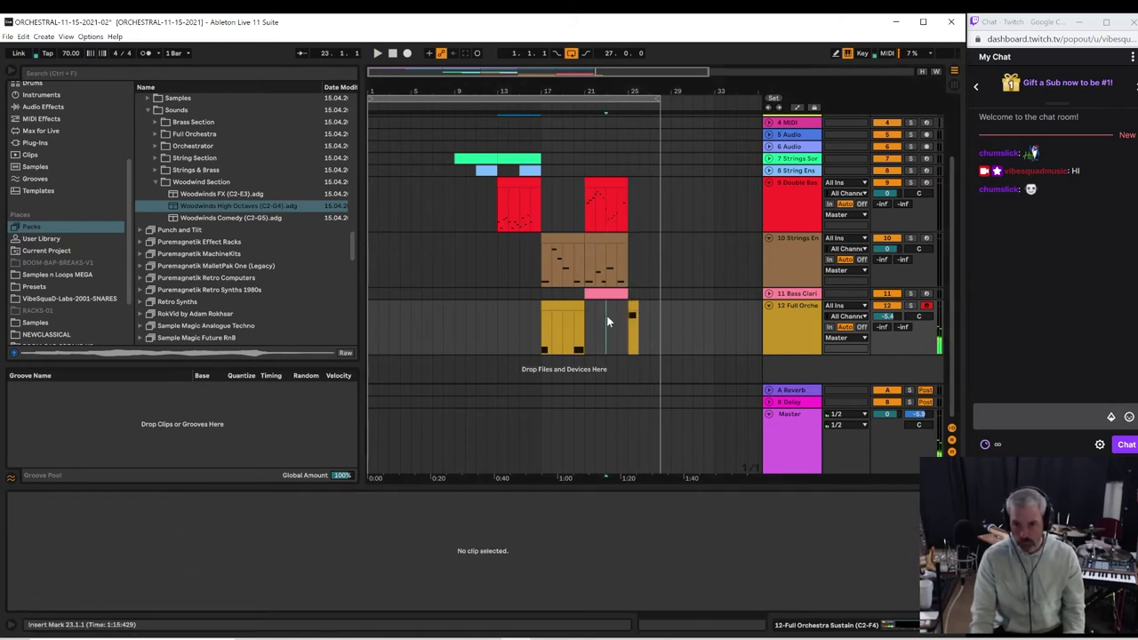
Step: Turn on the metronome and play a two-bar loop set from bar 25 to bar 27
left_click(143, 53)
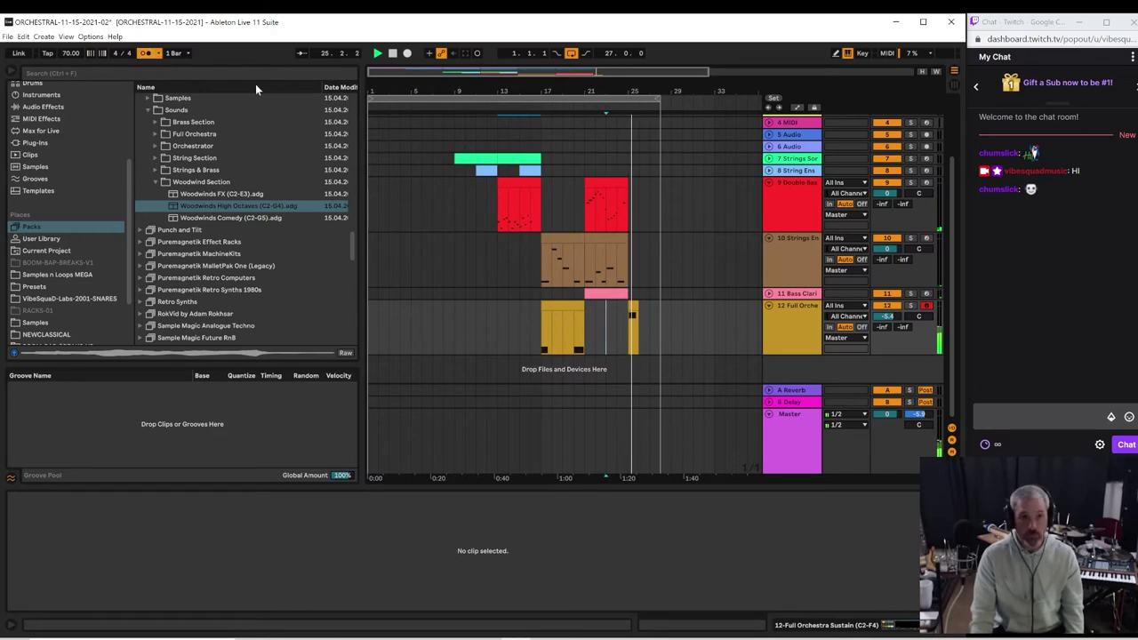
left_click_drag(372, 99, 631, 148)
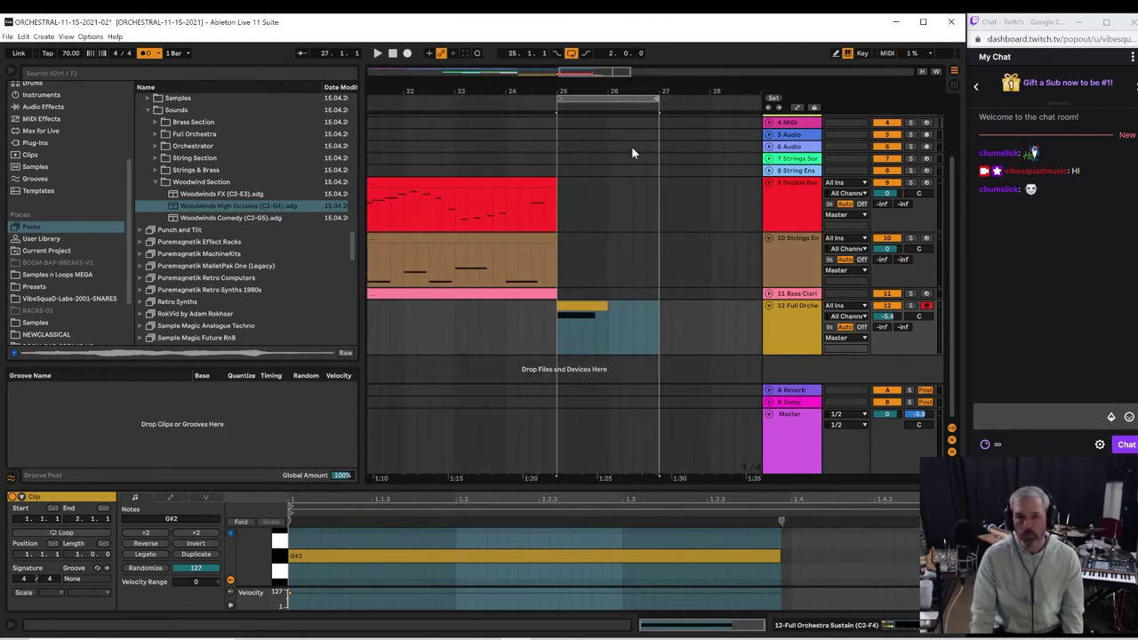
key("space")
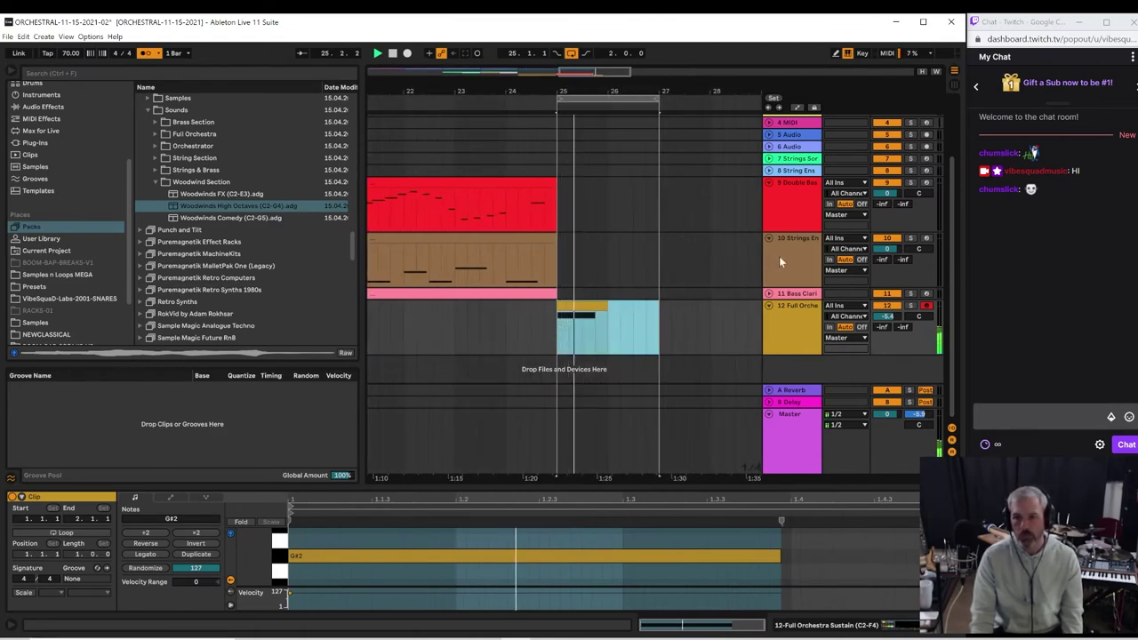
Step: Try arming the Strings Ensemble track, then arm the Double Bass track instead and rehearse a part over the loop from bar 25
left_click(895, 247)
left_click(931, 240)
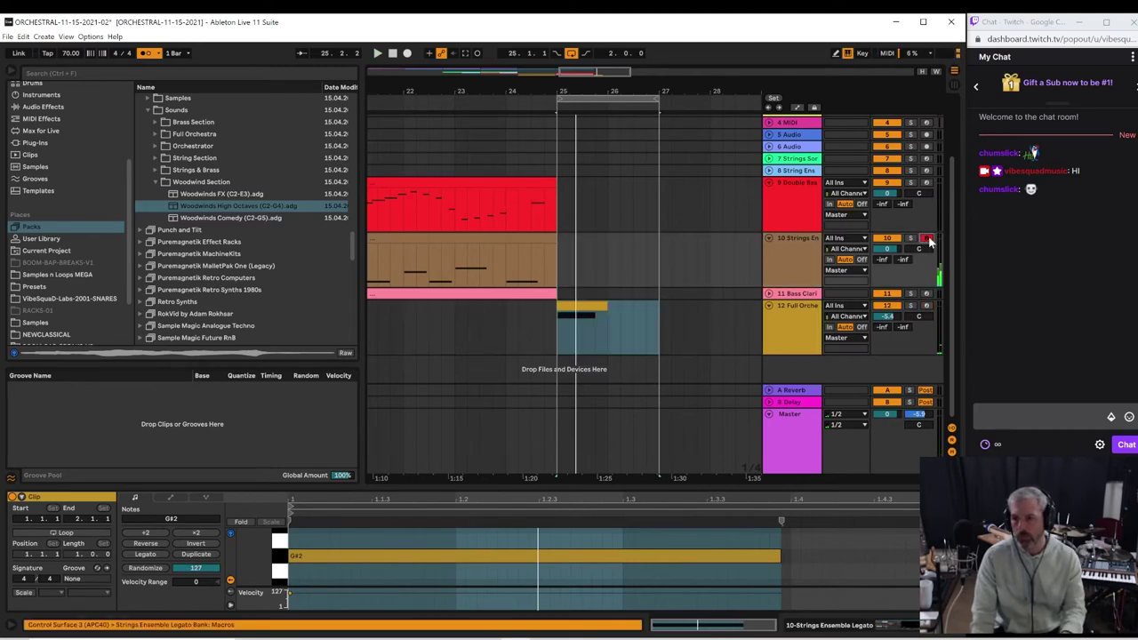
left_click(926, 183)
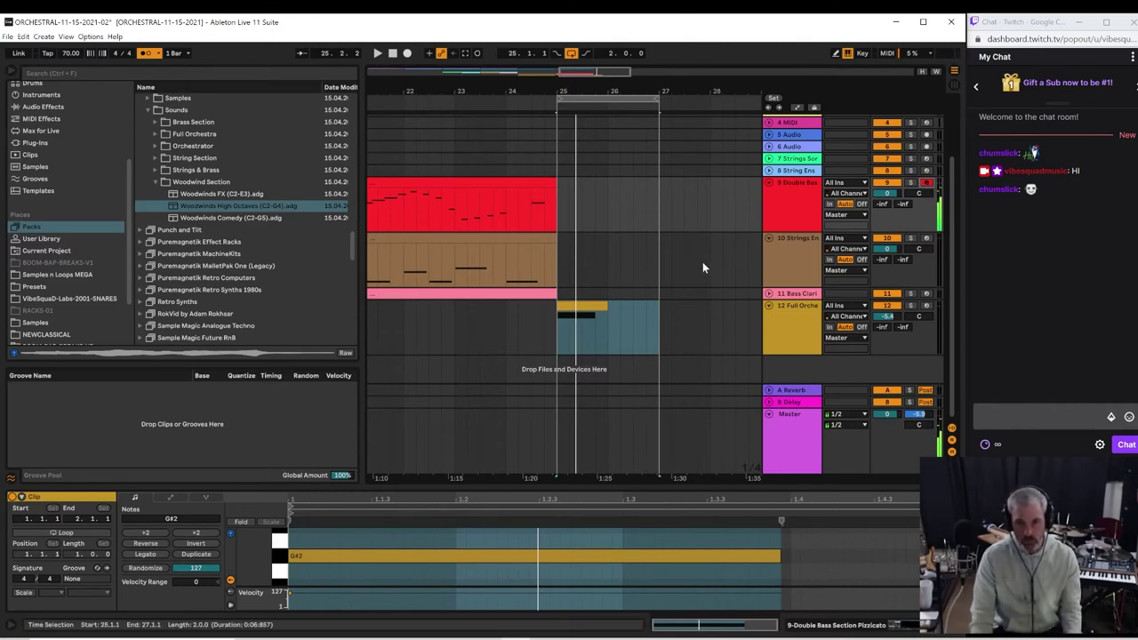
key("space")
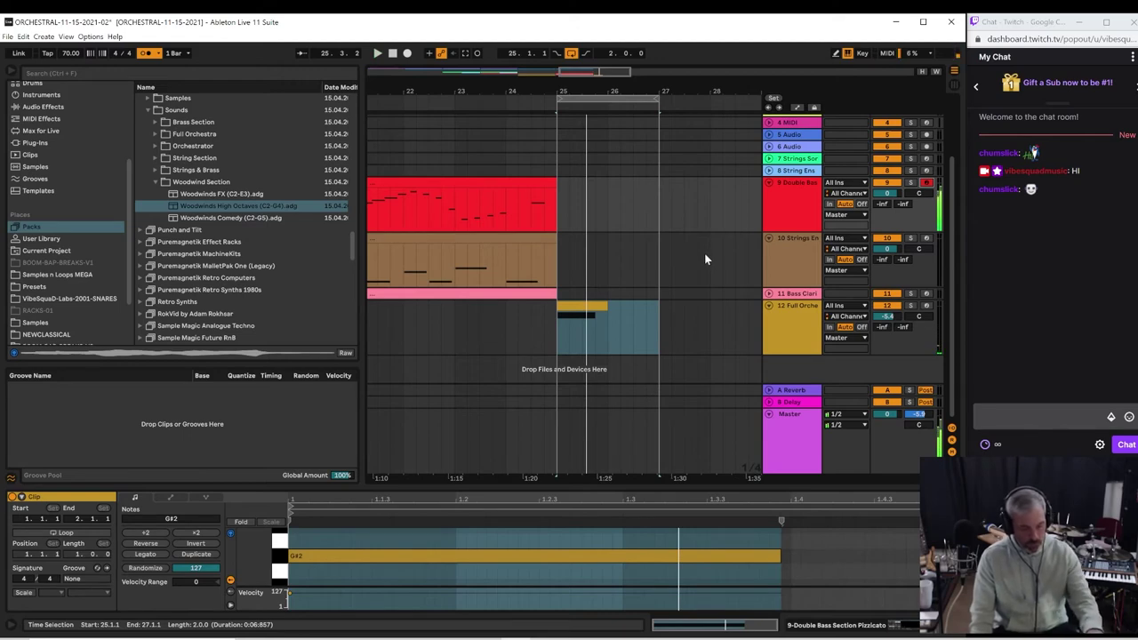
left_click(558, 345)
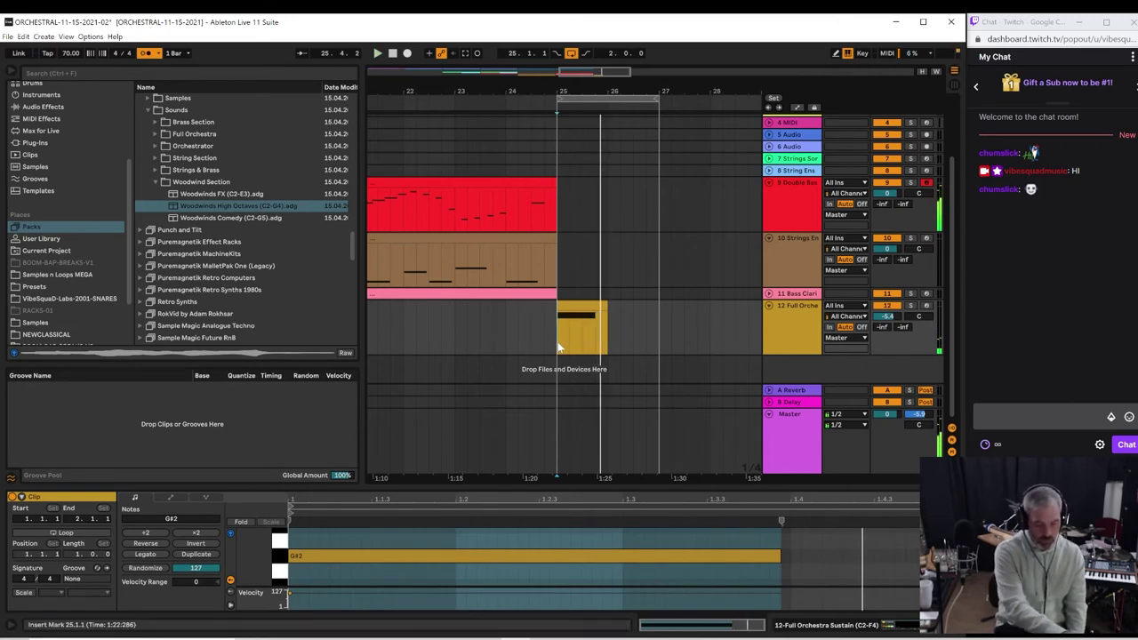
key("space")
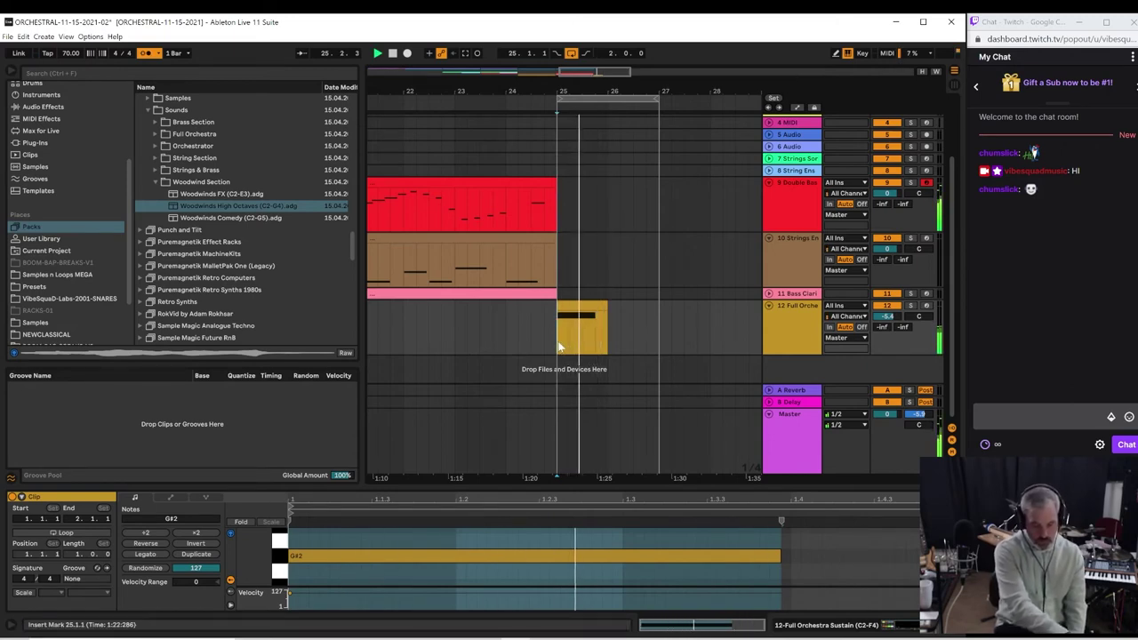
key("space")
key("space")
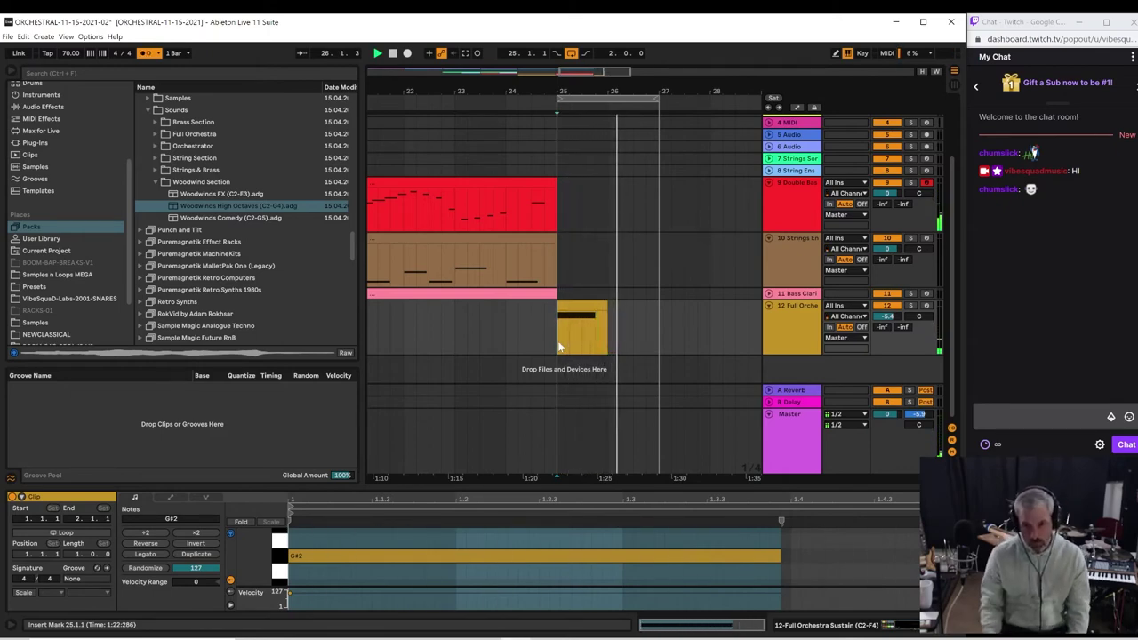
Step: Capture the played Double Bass part as a one-bar clip at bar 25 and listen to it with the orchestra
left_click(465, 54)
key("space")
key("space")
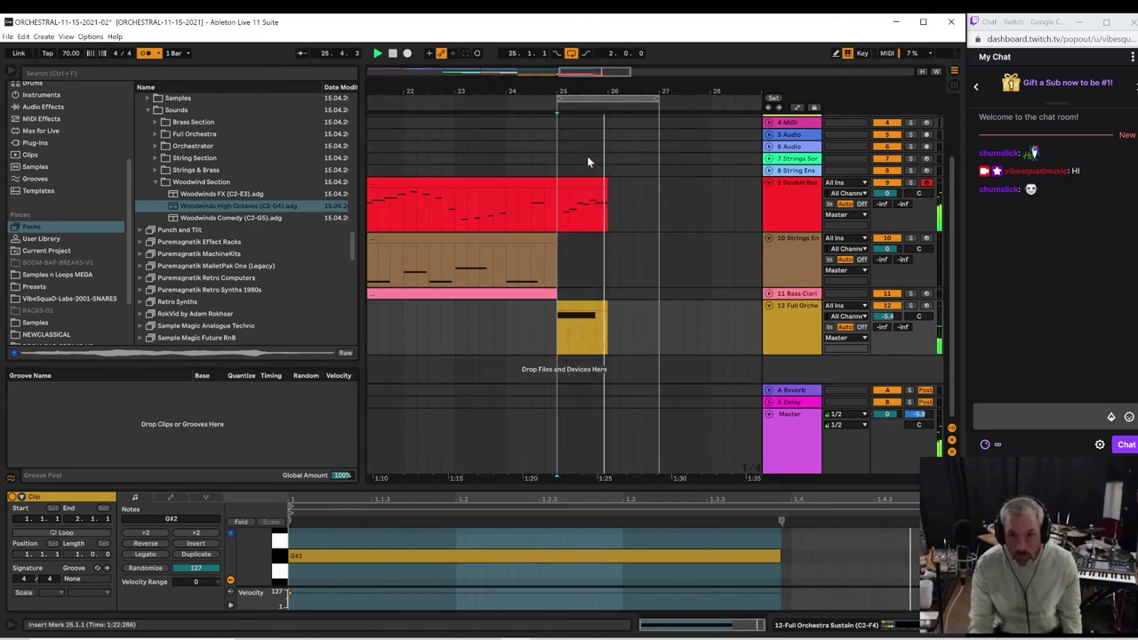
Step: Duplicate the Double Bass and Full Orchestra clips of bar 25 into bar 26 and play the loop
left_click_drag(585, 336, 611, 312)
left_click(562, 219)
key("ctrl+d")
key("space")
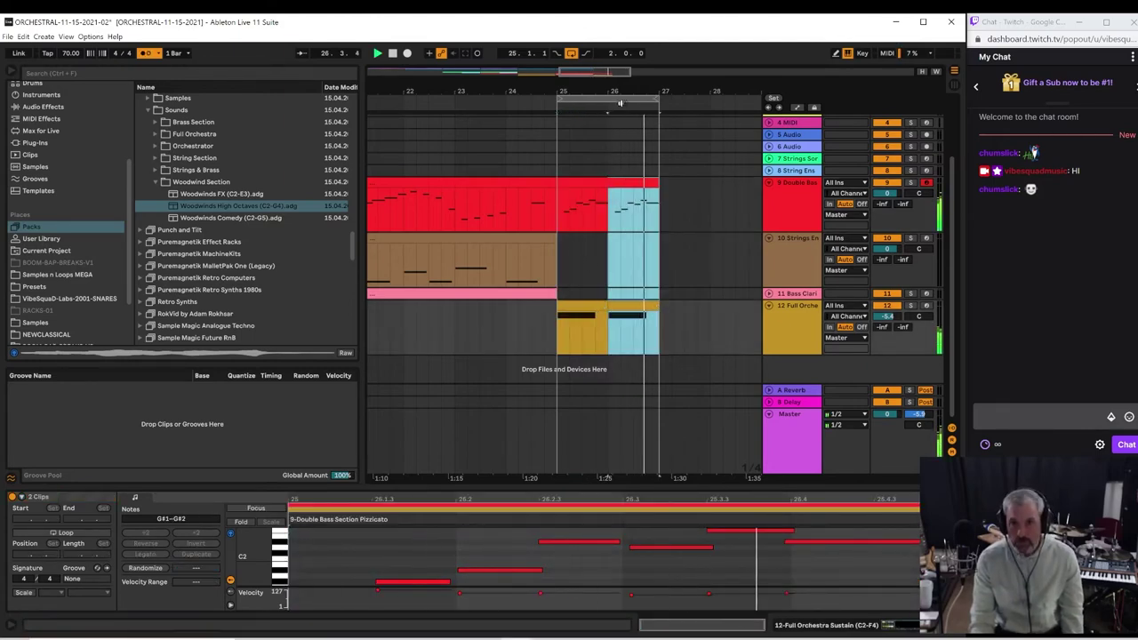
Step: Try arming the Strings Sordino track, then arm the Bb Clarinet track instead and play from bar 25
left_click(519, 171)
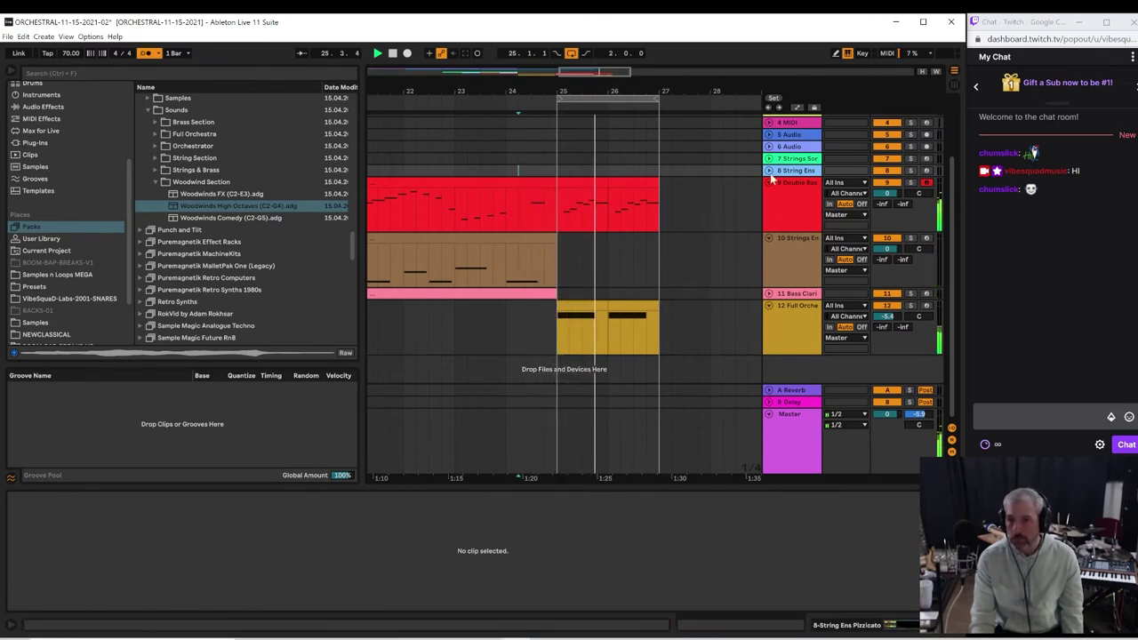
left_click(926, 159)
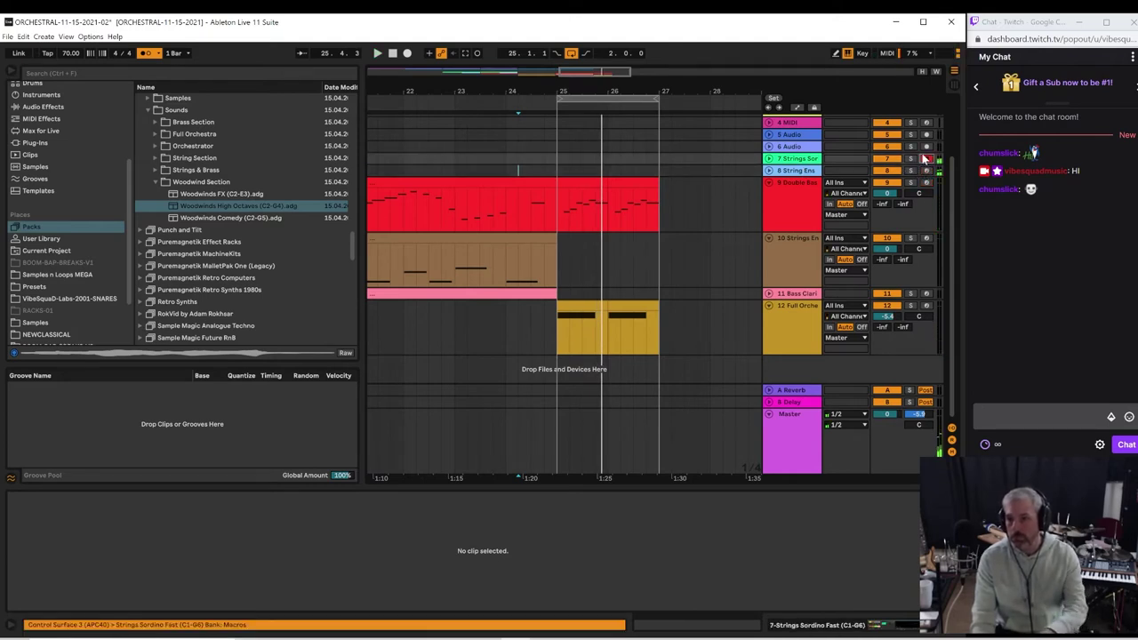
scroll(924, 139, "up", 3)
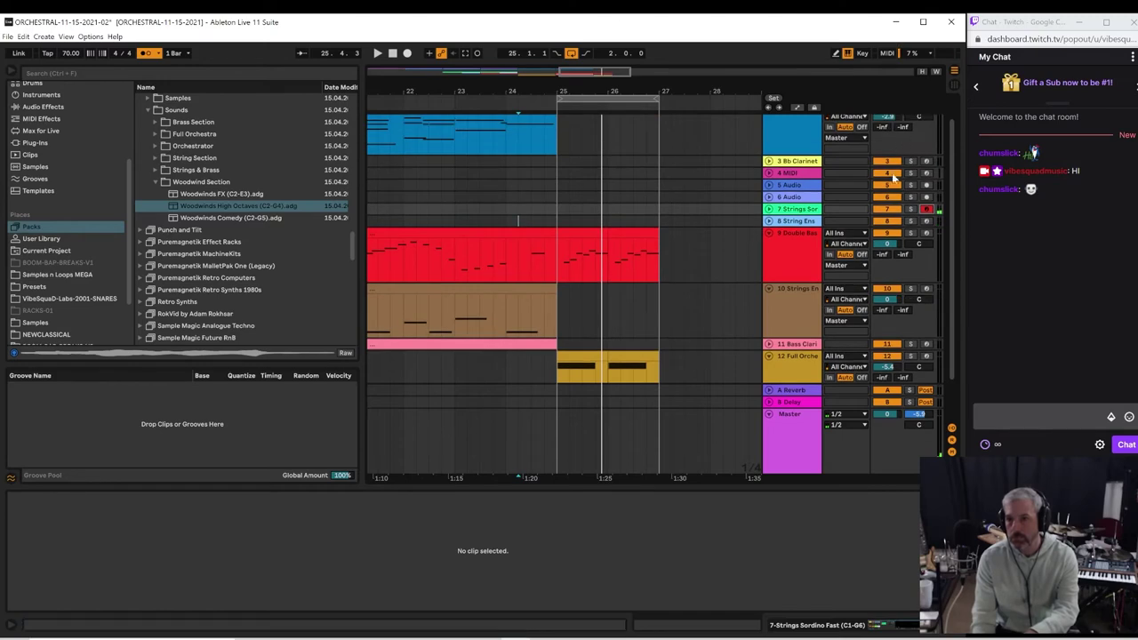
left_click(927, 160)
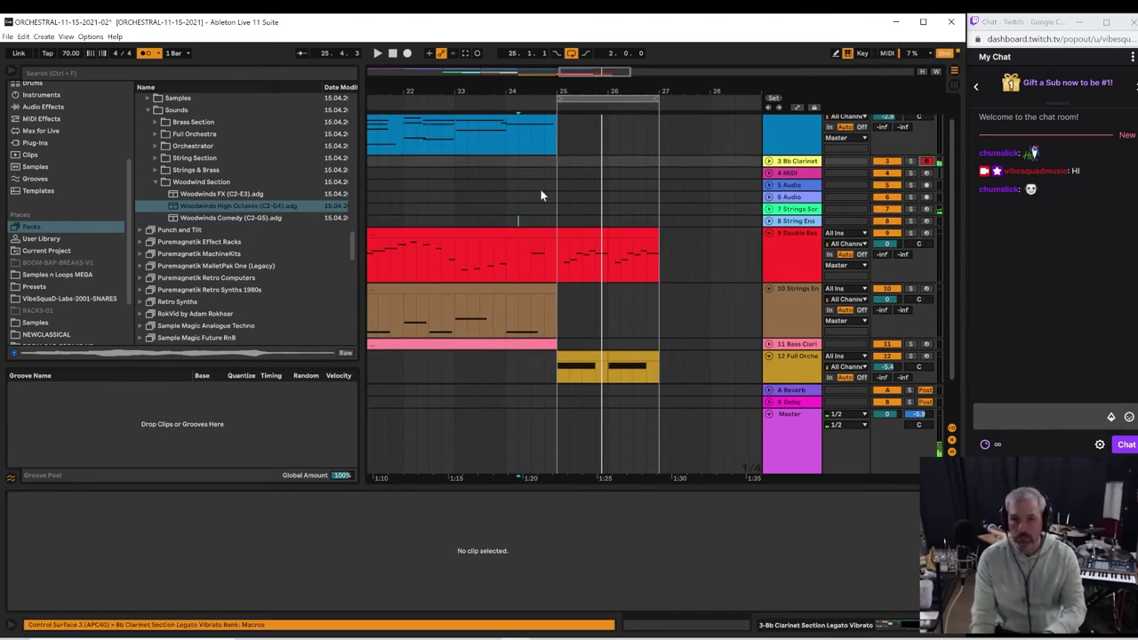
left_click(559, 161)
key("space")
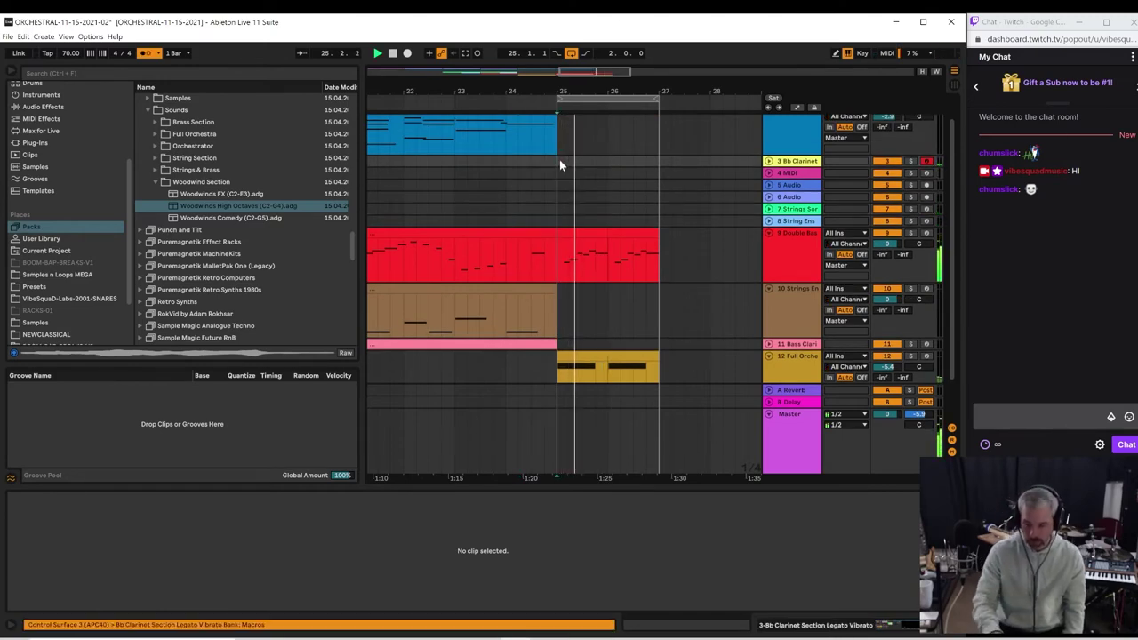
Step: Rehearse a Bb Clarinet part over the looped bars 25 and 26, restarting playback between takes
key("space")
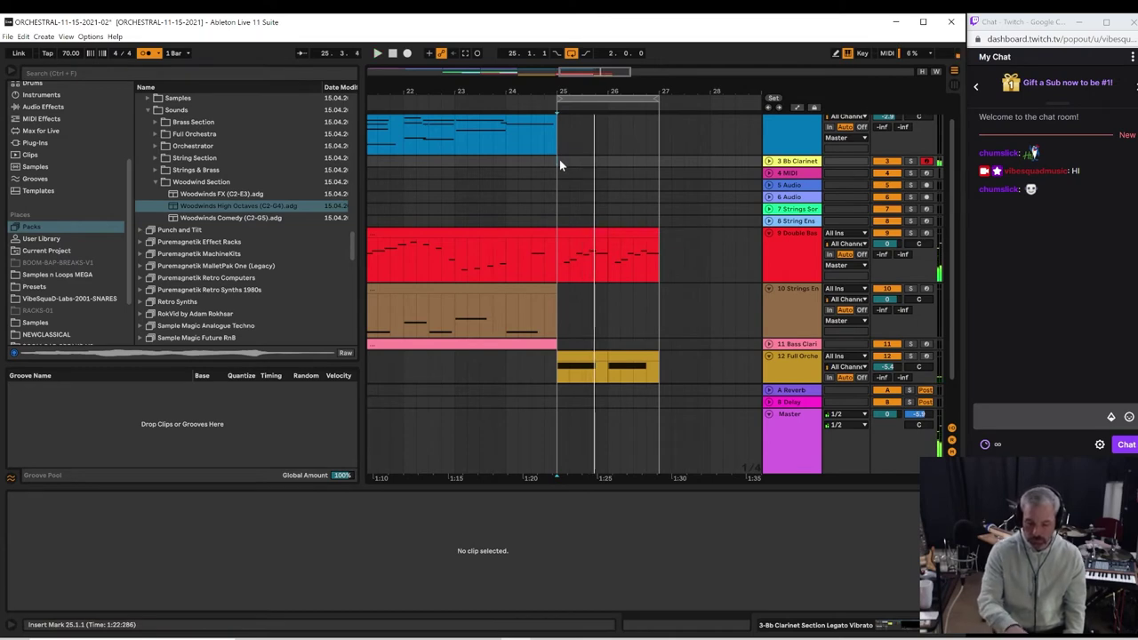
key("space")
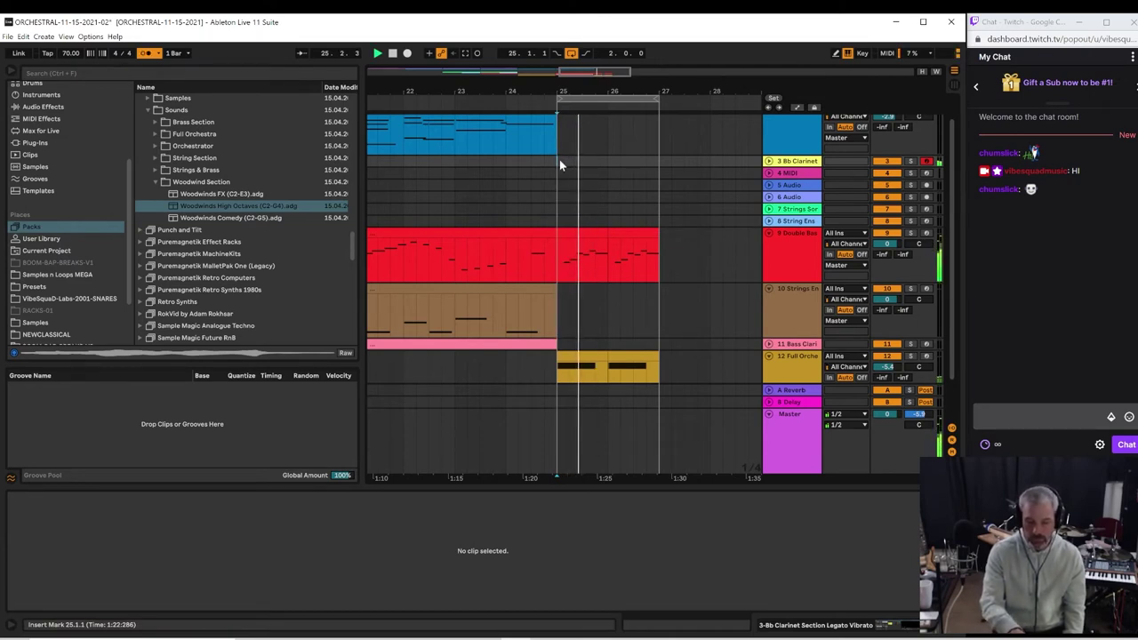
key("space")
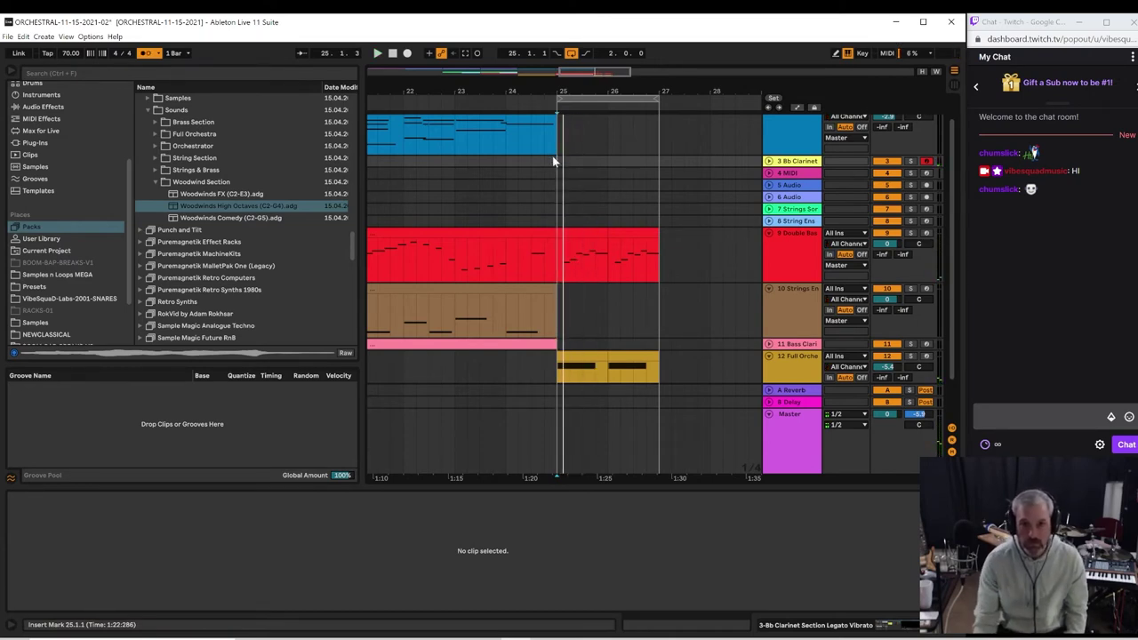
left_click(516, 131)
key("space")
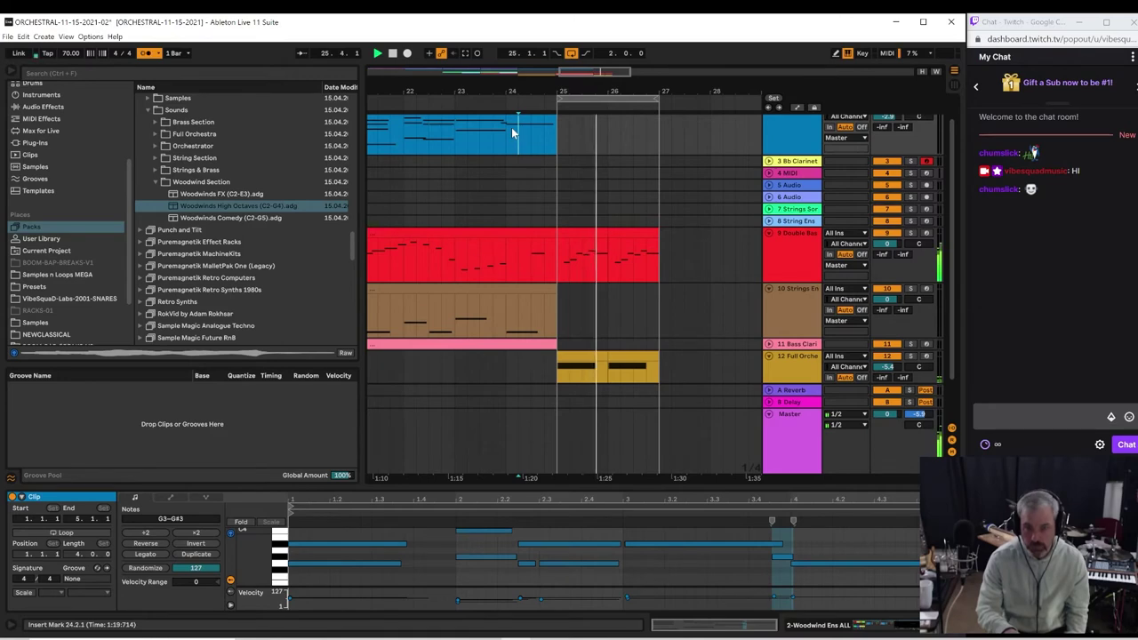
key("space")
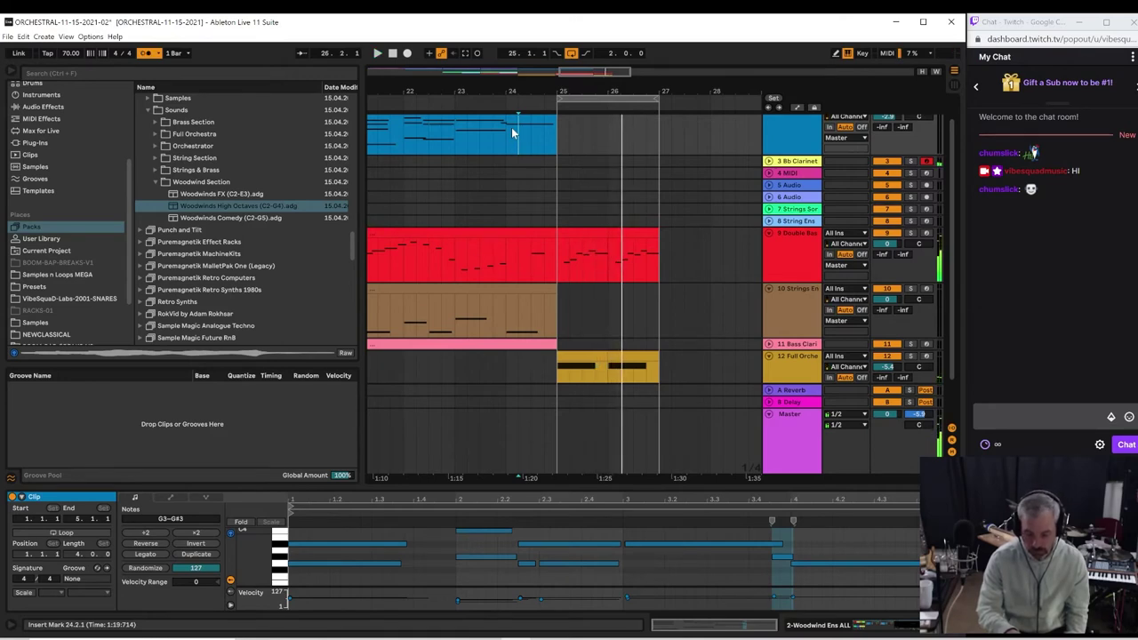
key("space")
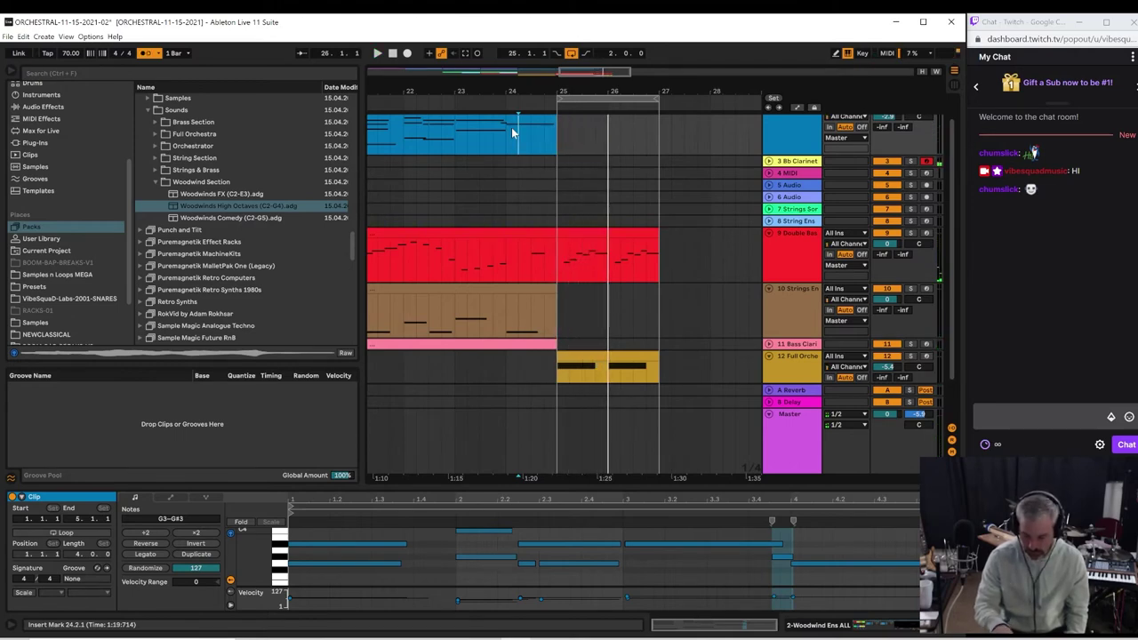
key("space")
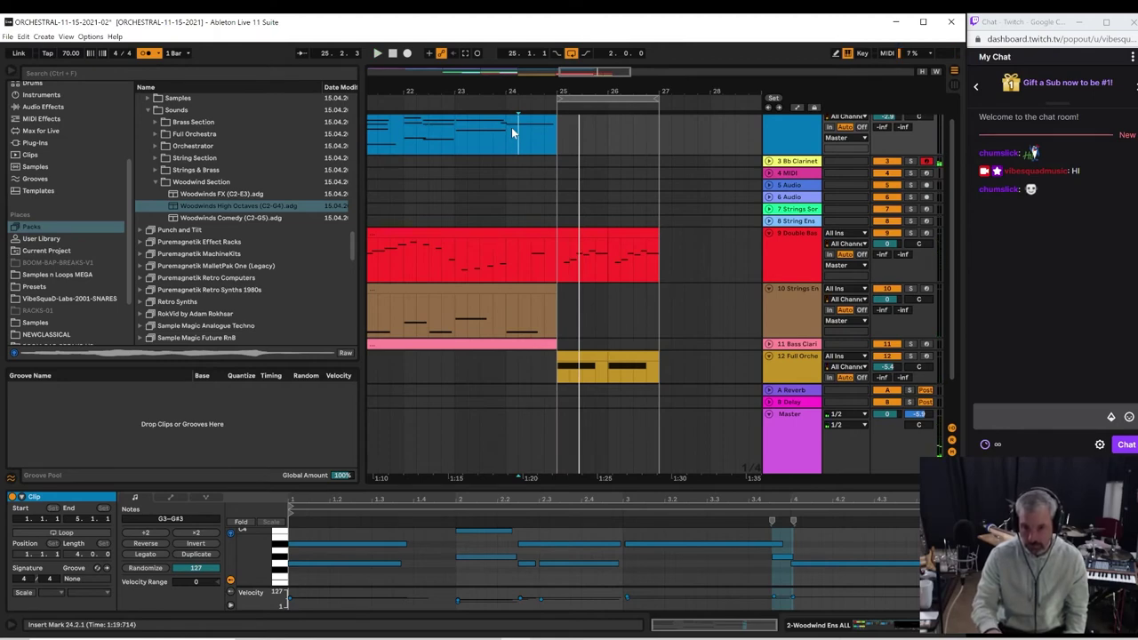
key("space")
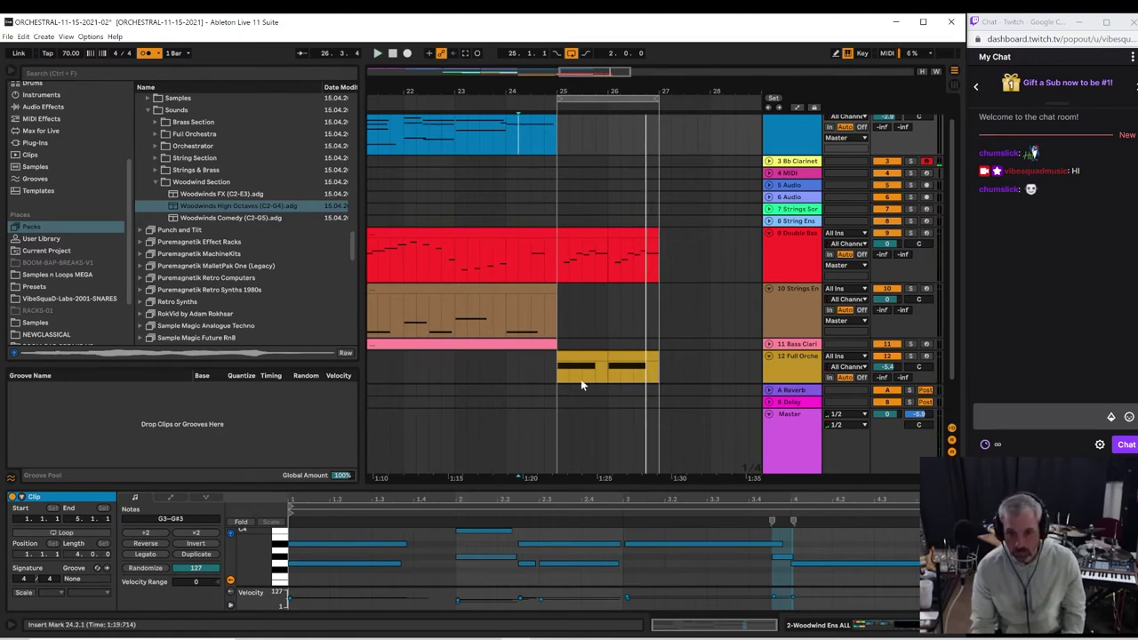
Step: Play from bar 25, capture the played Bb Clarinet part as a one-bar clip at bar 26 and unfold its track
left_click(555, 267)
key("space")
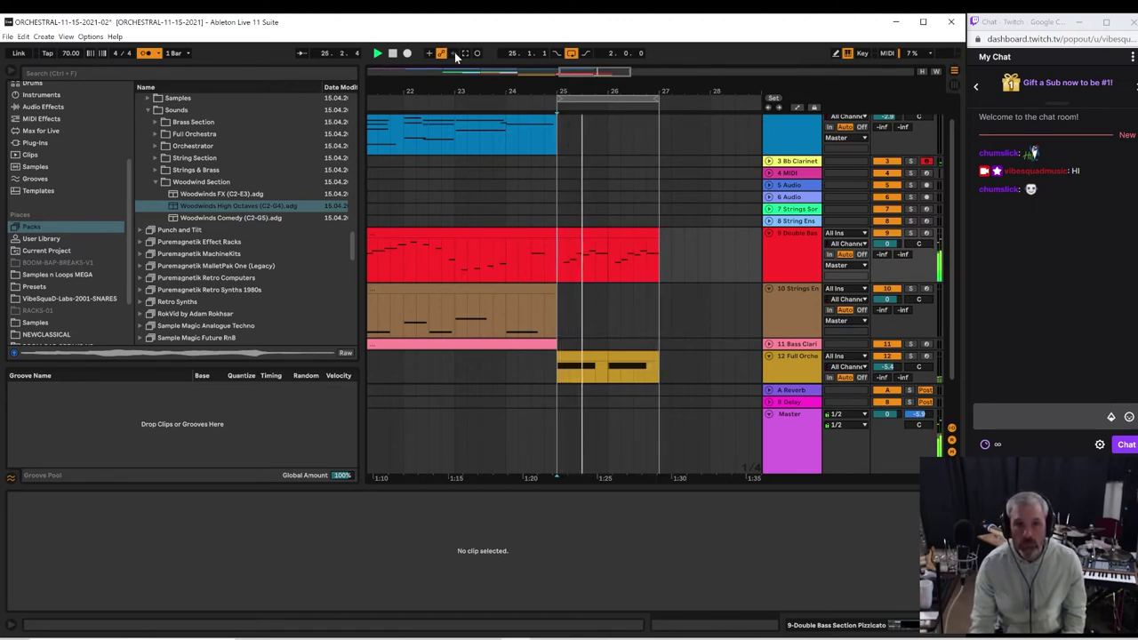
key("space")
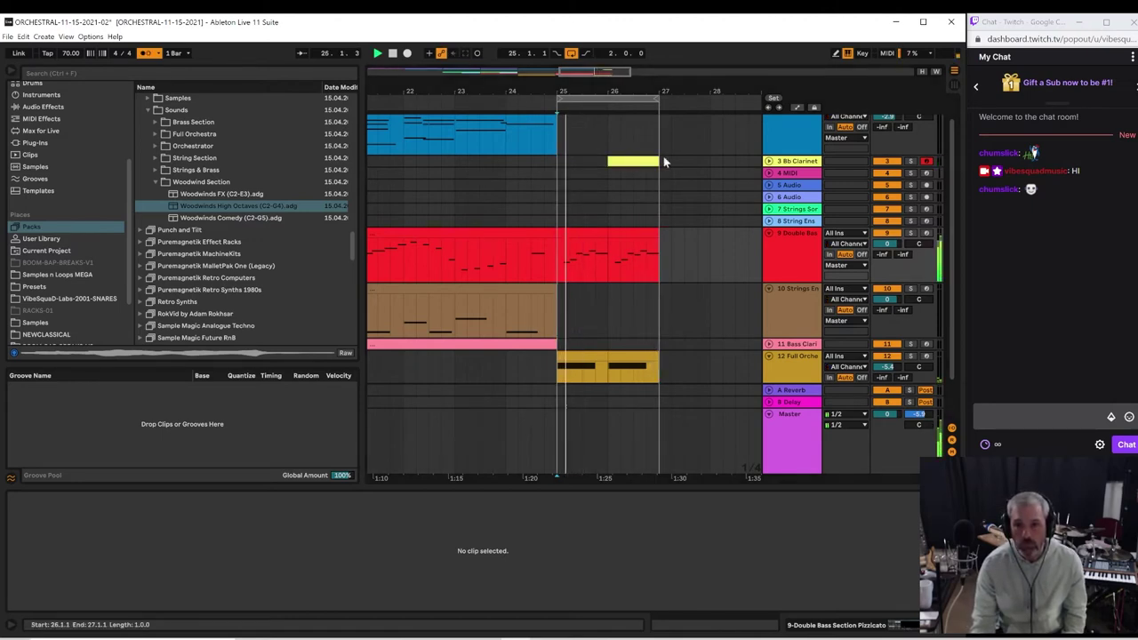
left_click(769, 162)
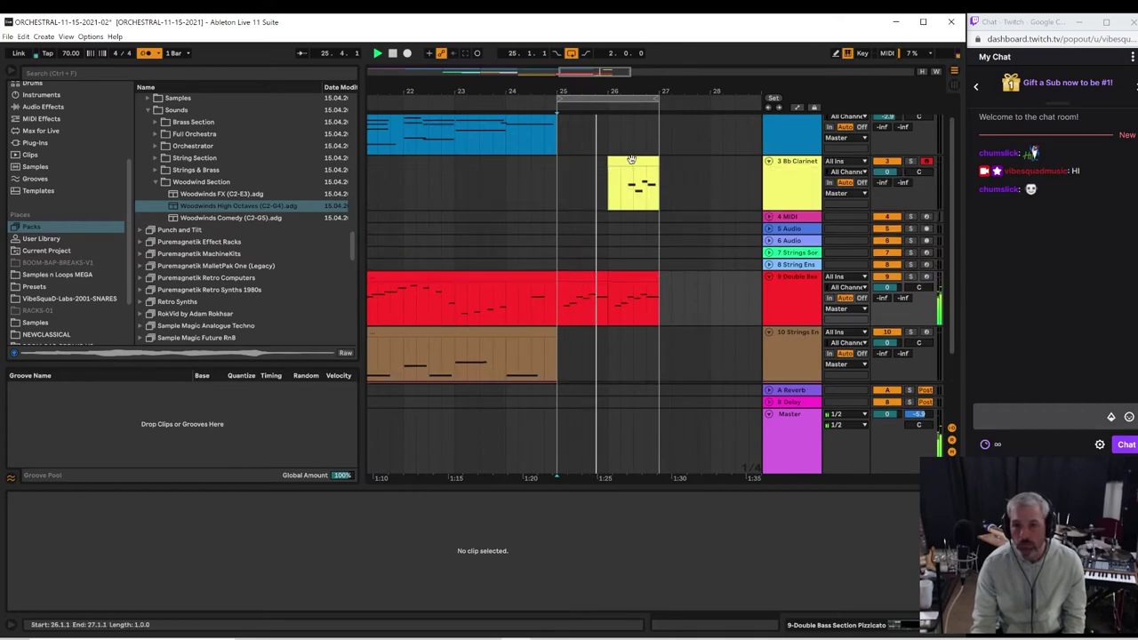
left_click(649, 182)
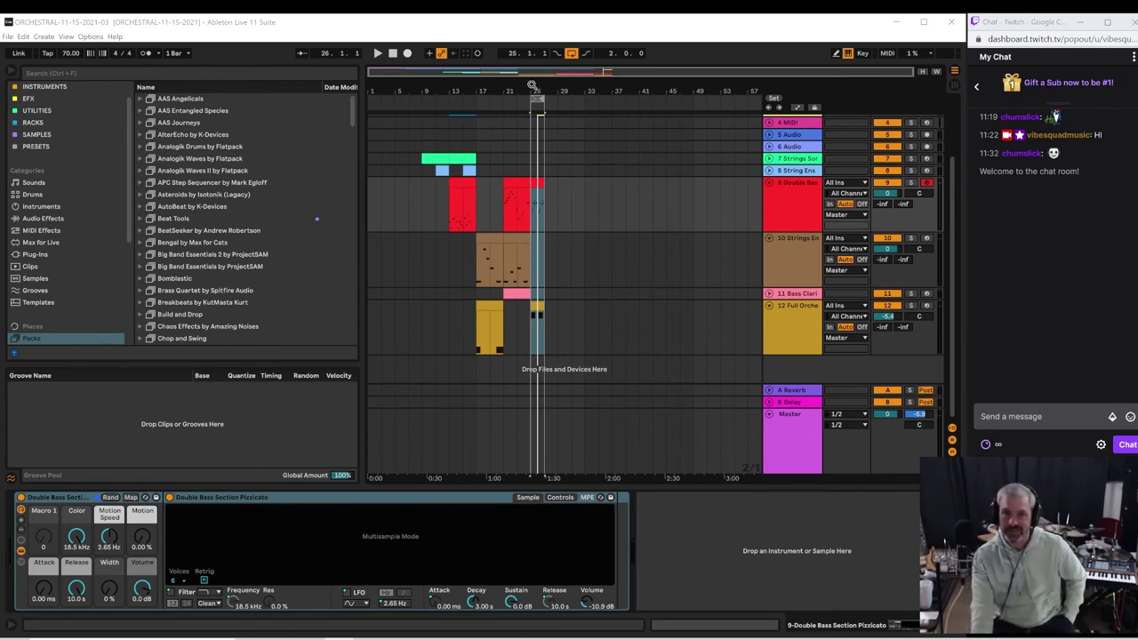
Step: Extend the loop over the whole arrangement from bar 1 to bar 27 and play it from the beginning
left_click_drag(533, 99, 292, 140)
mouse_move(390, 85)
left_mouse_down()
mouse_move(389, 134)
mouse_move(389, 105)
left_mouse_up()
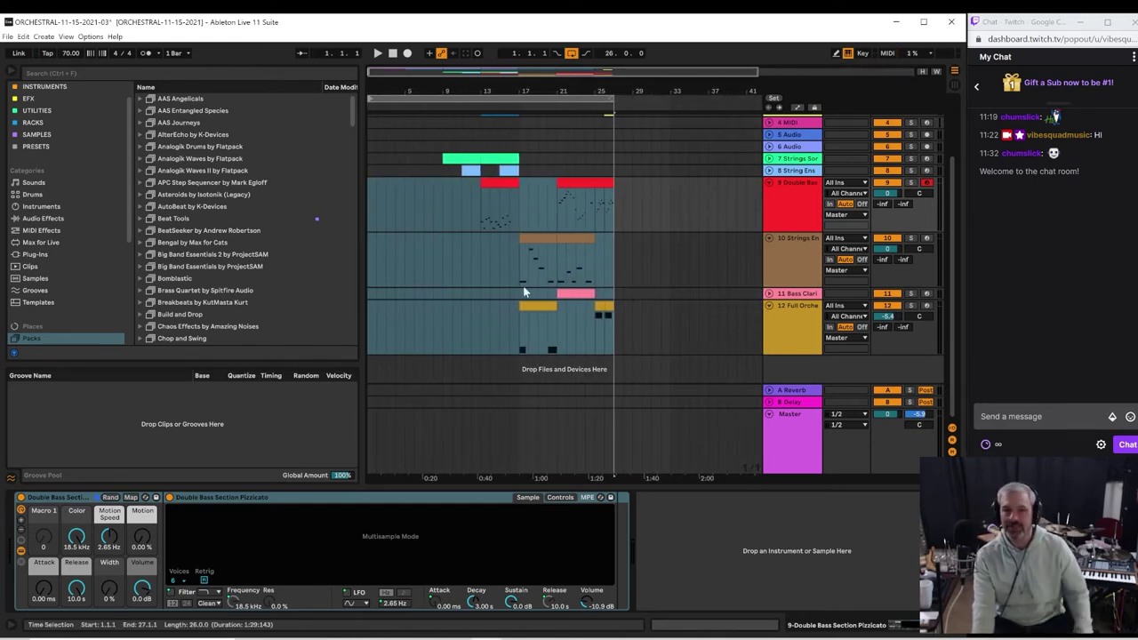
key("space")
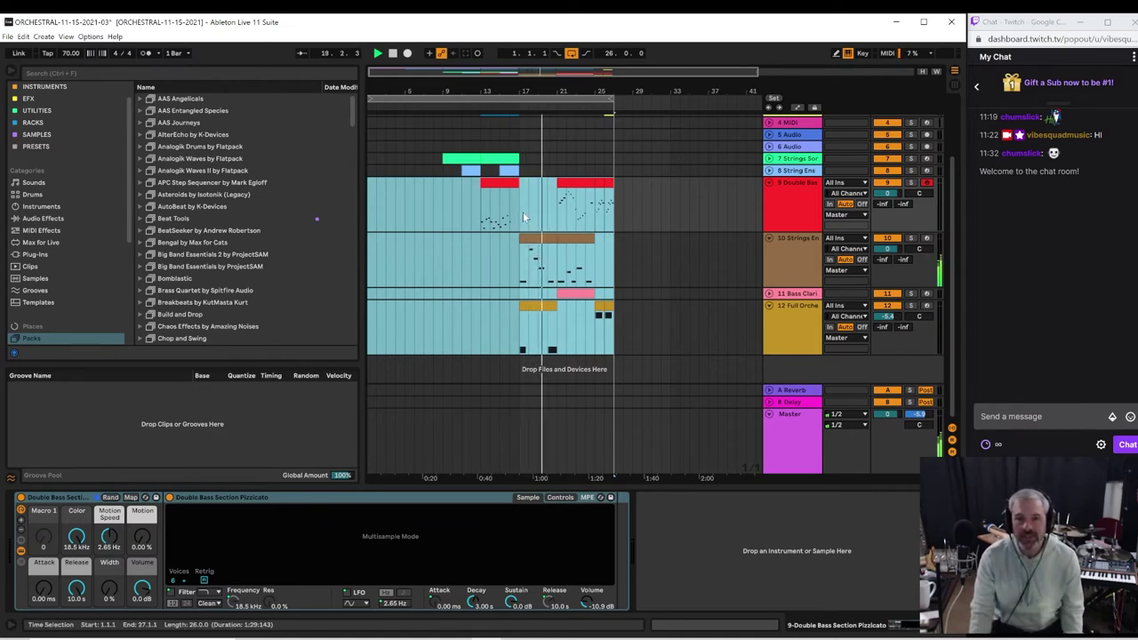
Step: Create an empty four-bar MIDI clip on the Double Bass track from bar 17 to bar 21
left_click_drag(521, 210, 556, 219)
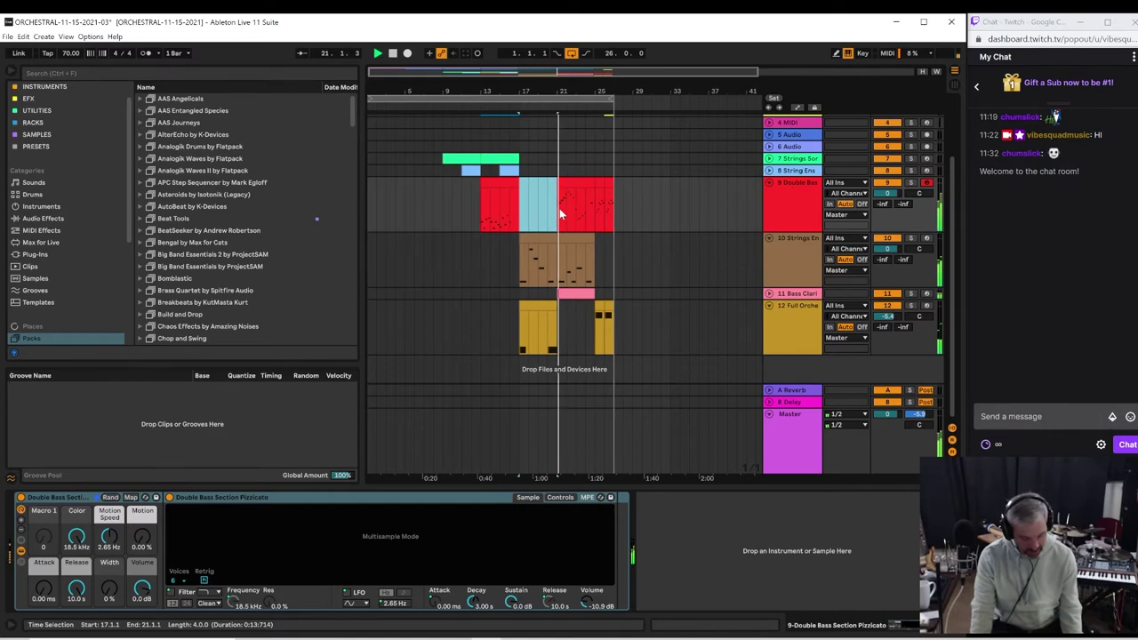
double_click(560, 211)
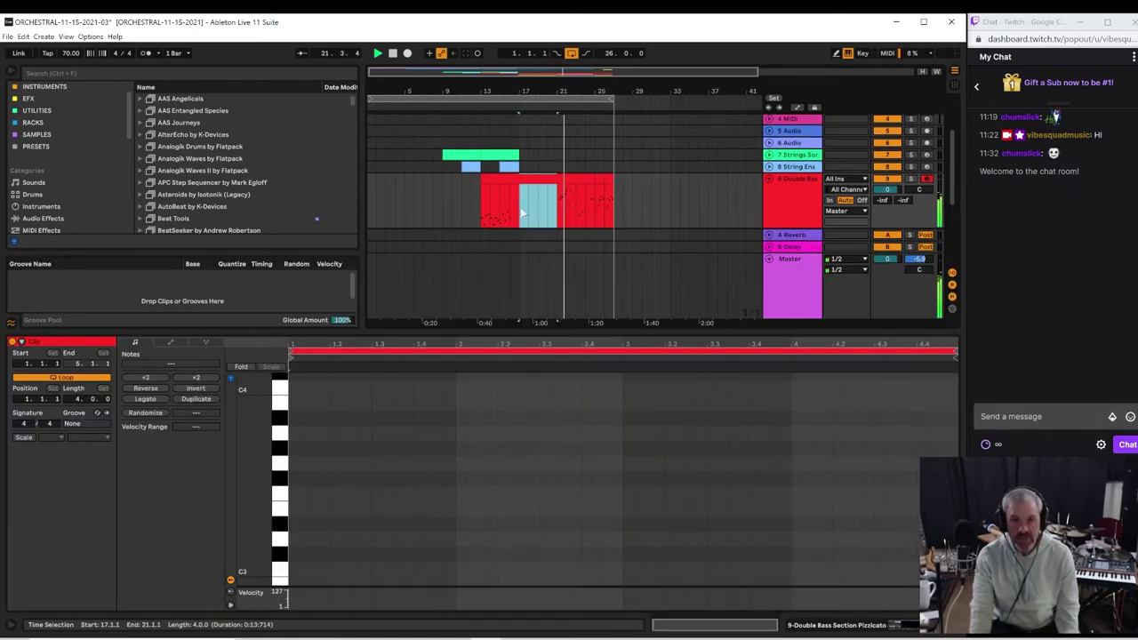
left_click(523, 213)
double_click(294, 509)
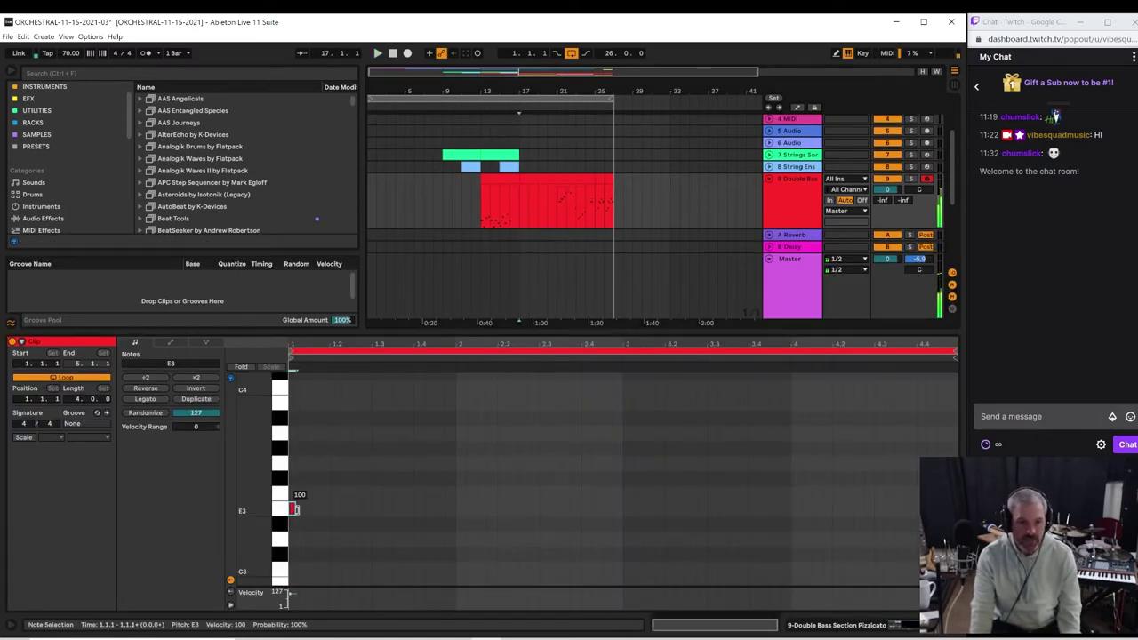
left_click_drag(295, 510, 298, 510)
double_click(297, 507)
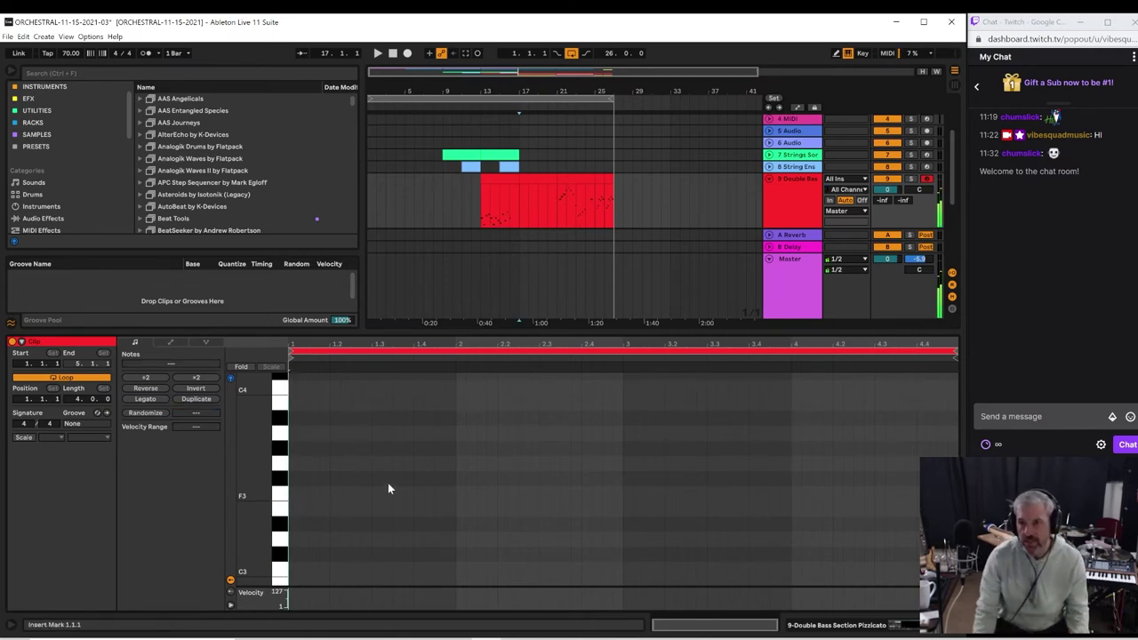
Step: Enter a D#1 note at the start of the new Double Bass clip and lengthen it to one full bar
key("space")
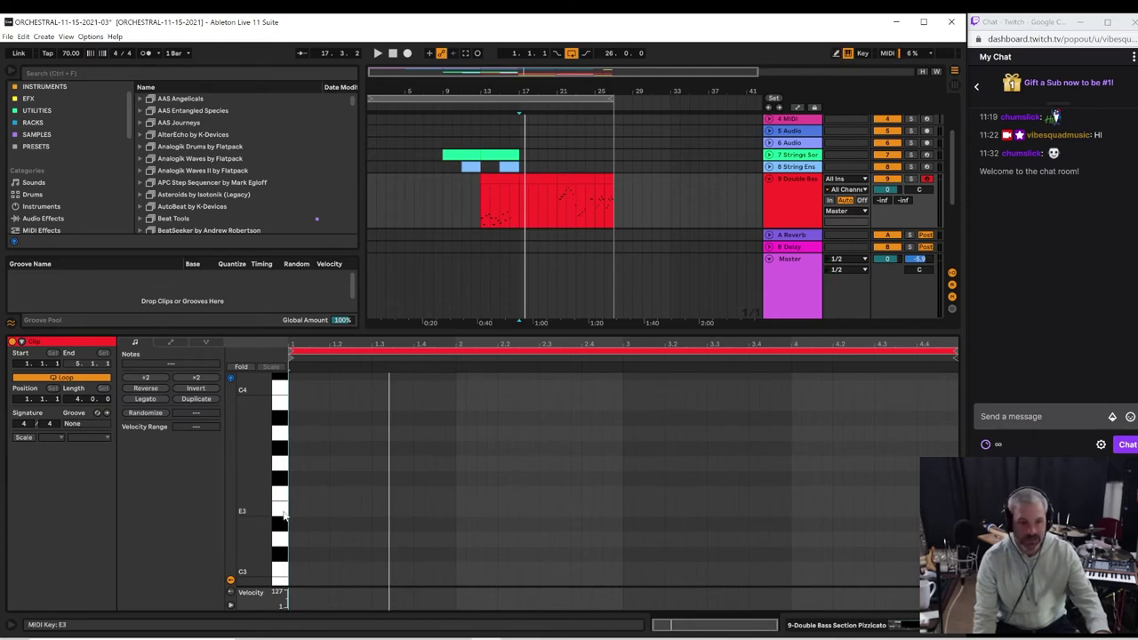
key("space")
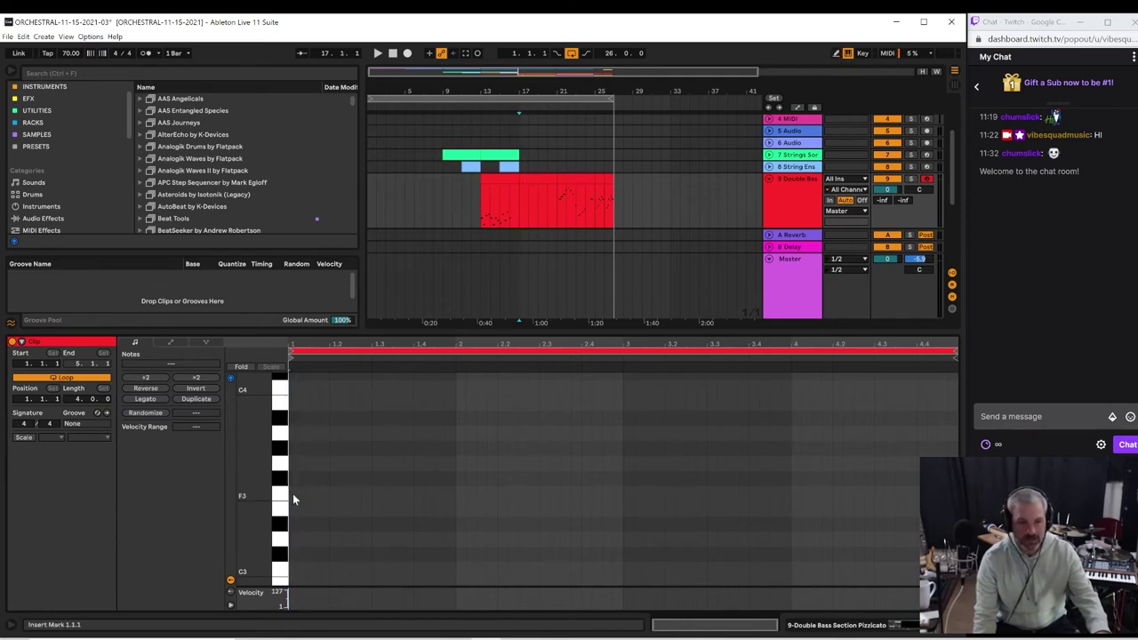
key("Right")
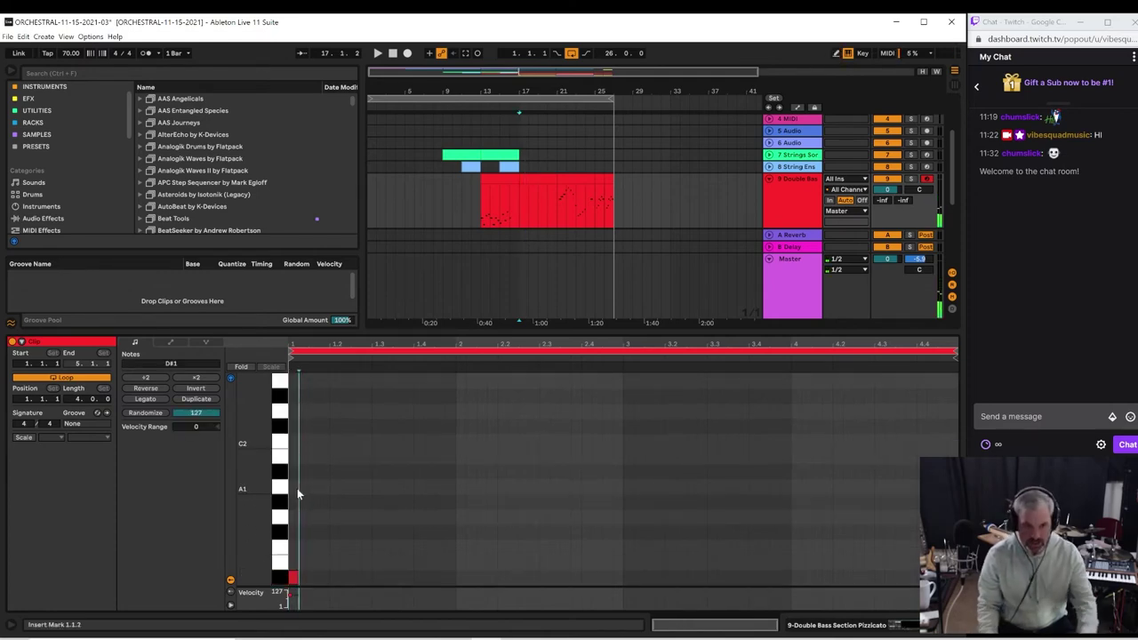
key("space")
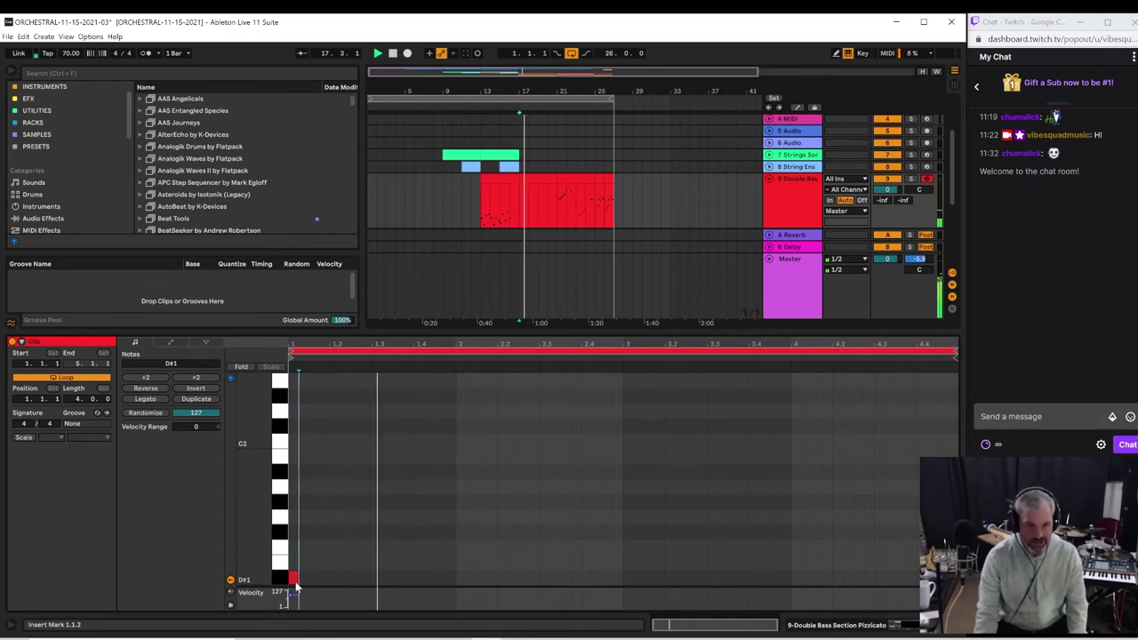
left_click_drag(297, 579, 454, 578)
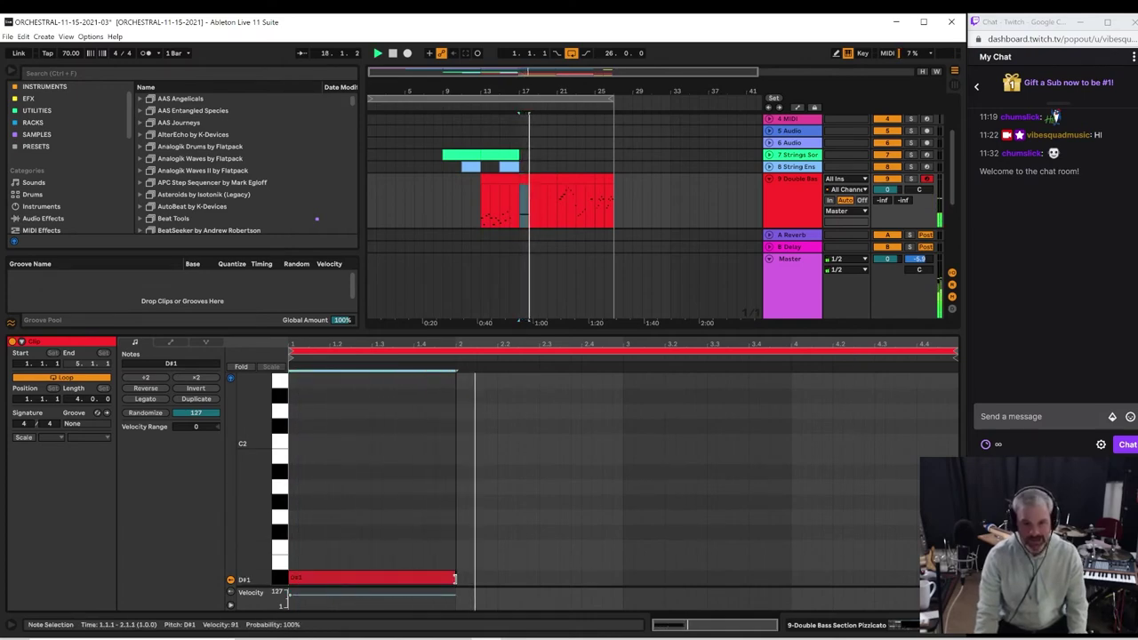
Step: Add a G#1 note at the start of the Double Bass clip's second bar and set its length to half a bar
double_click(461, 472)
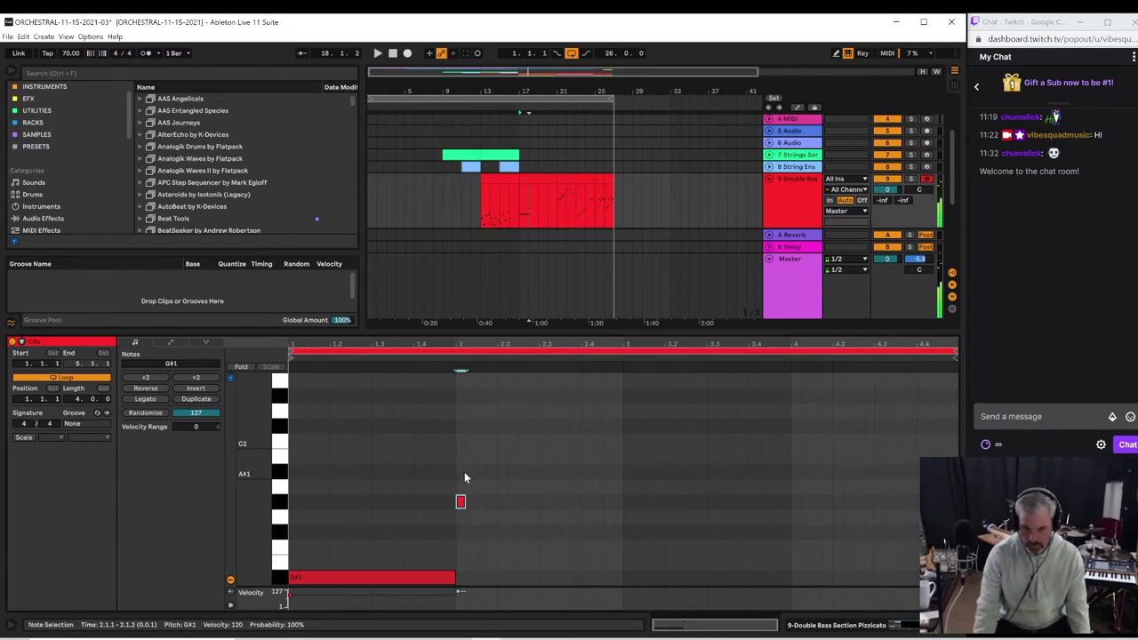
left_click_drag(461, 502, 603, 502)
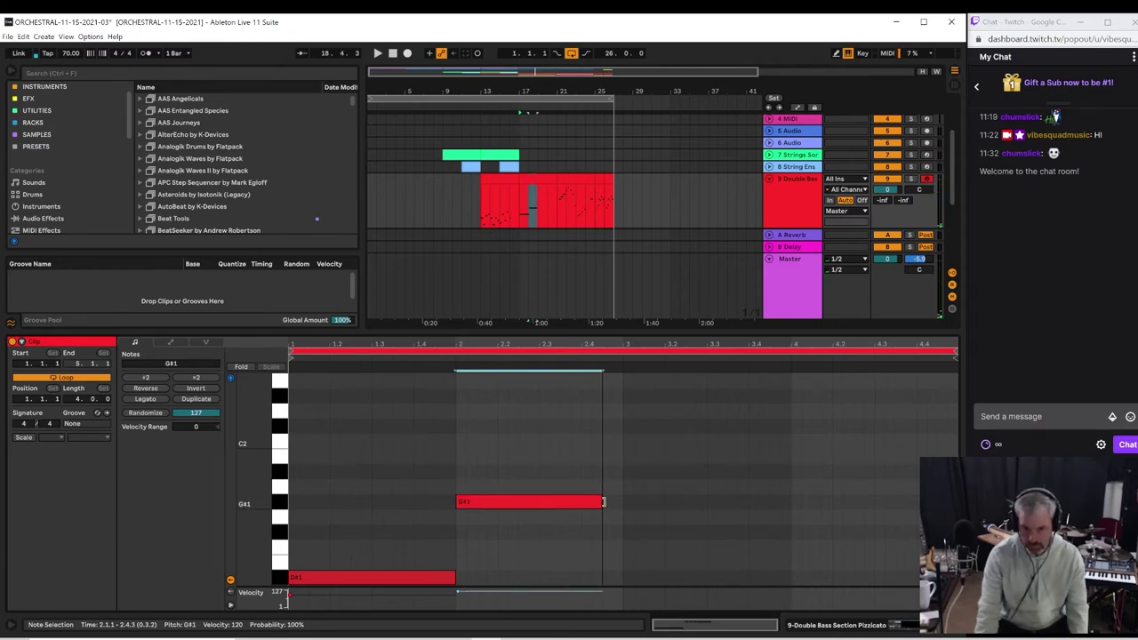
key("space")
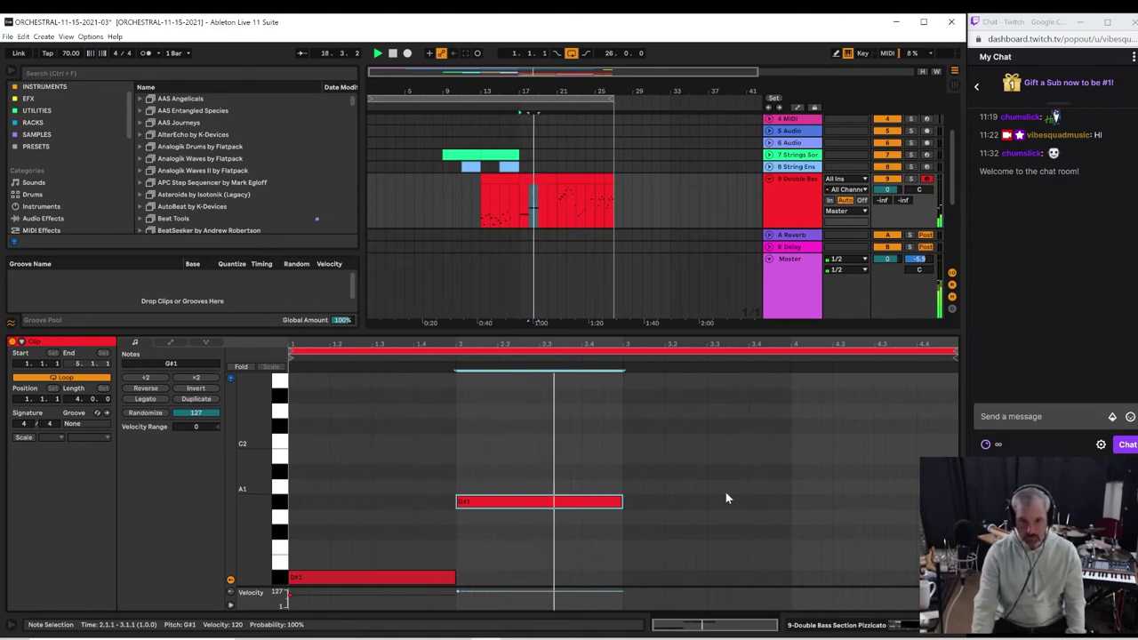
left_click_drag(622, 501, 558, 505)
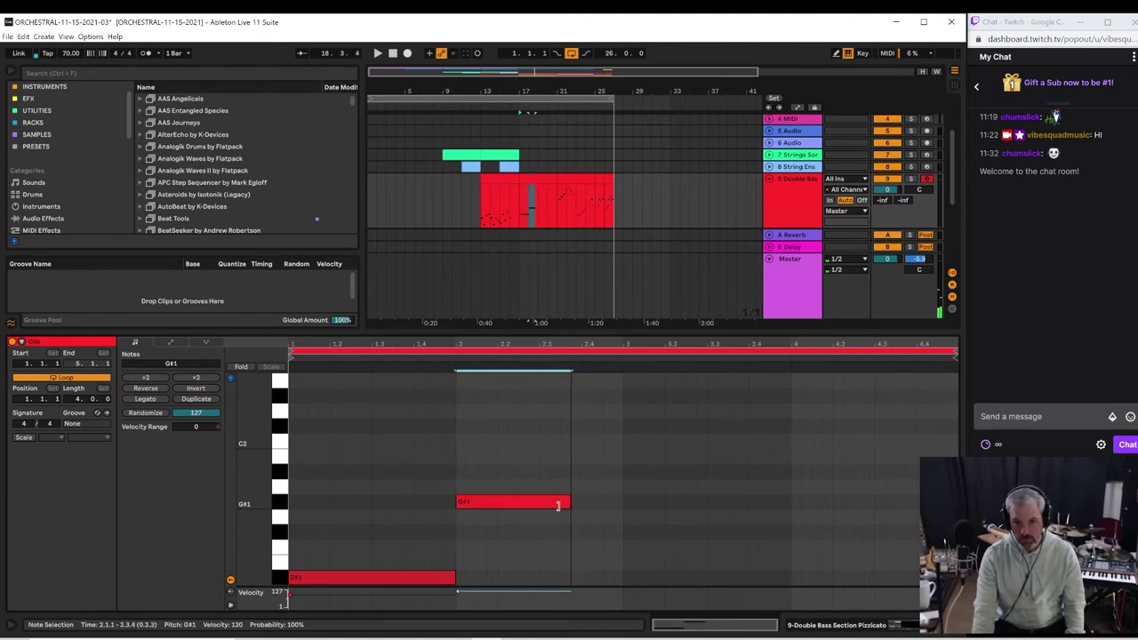
Step: Add a half-bar D#1 note at 2.3 in the Double Bass clip and play the phrase
scroll(551, 516, "down", 3)
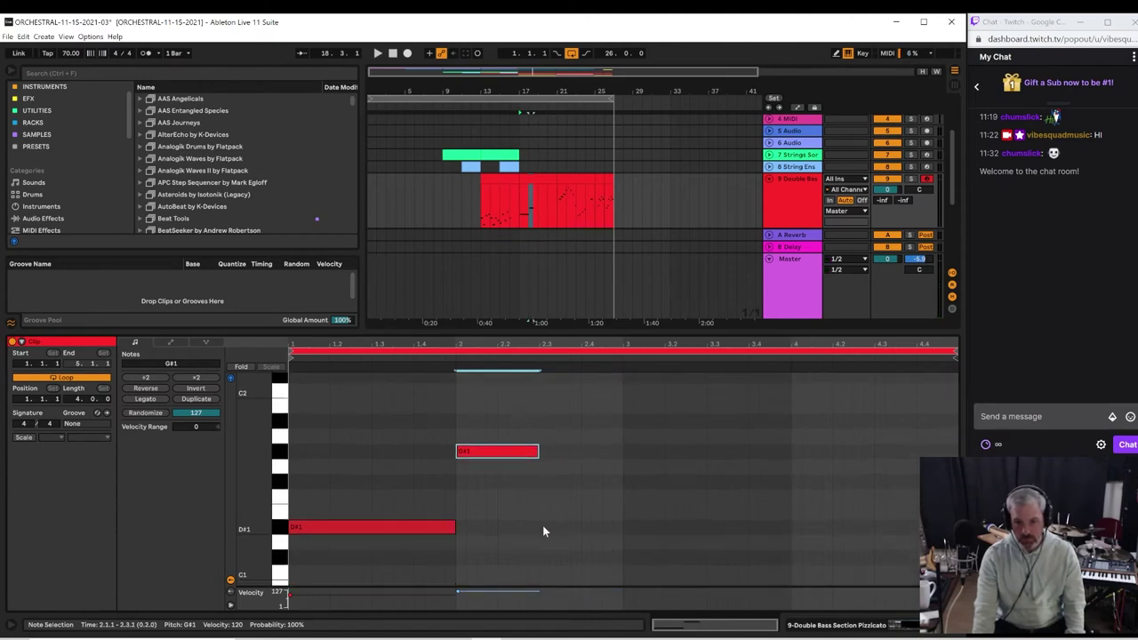
double_click(543, 528)
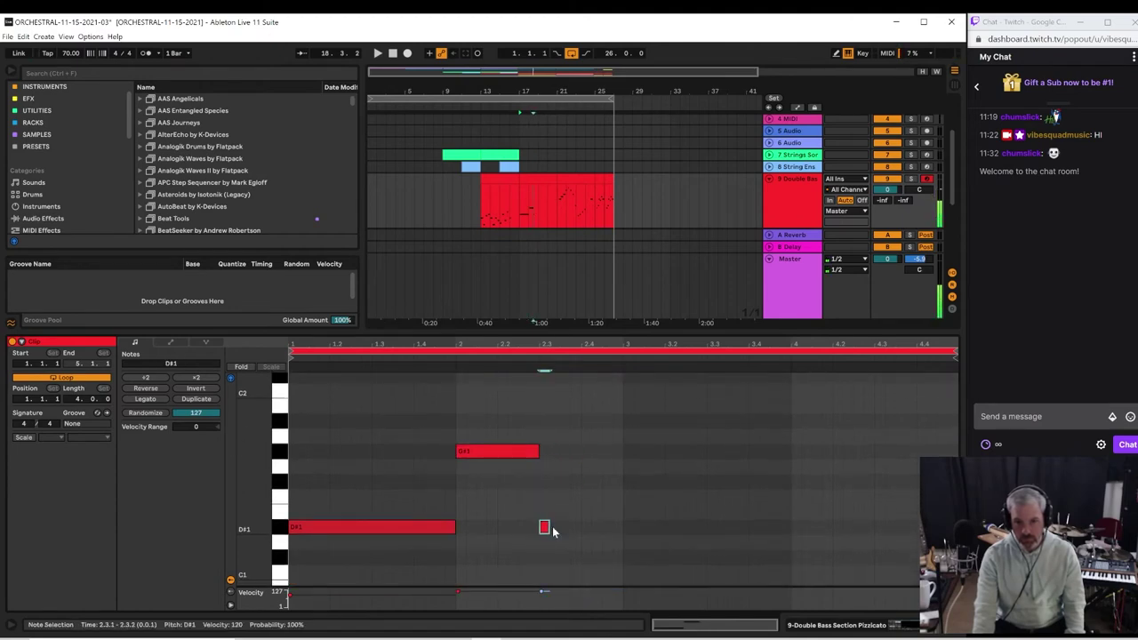
left_click_drag(564, 527, 618, 536)
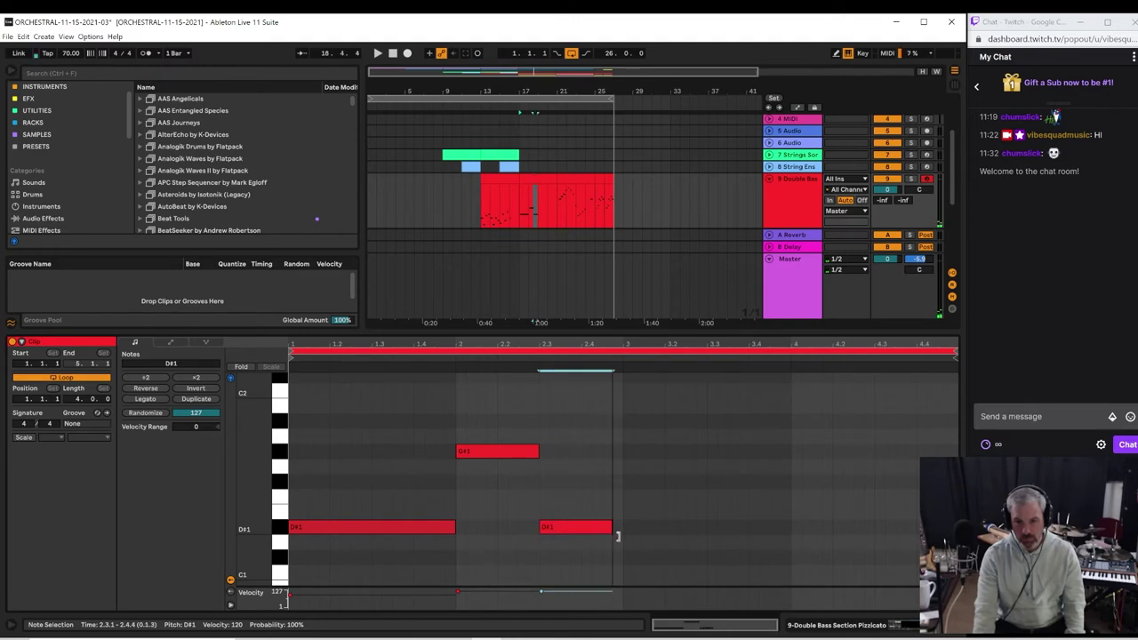
left_click(462, 527)
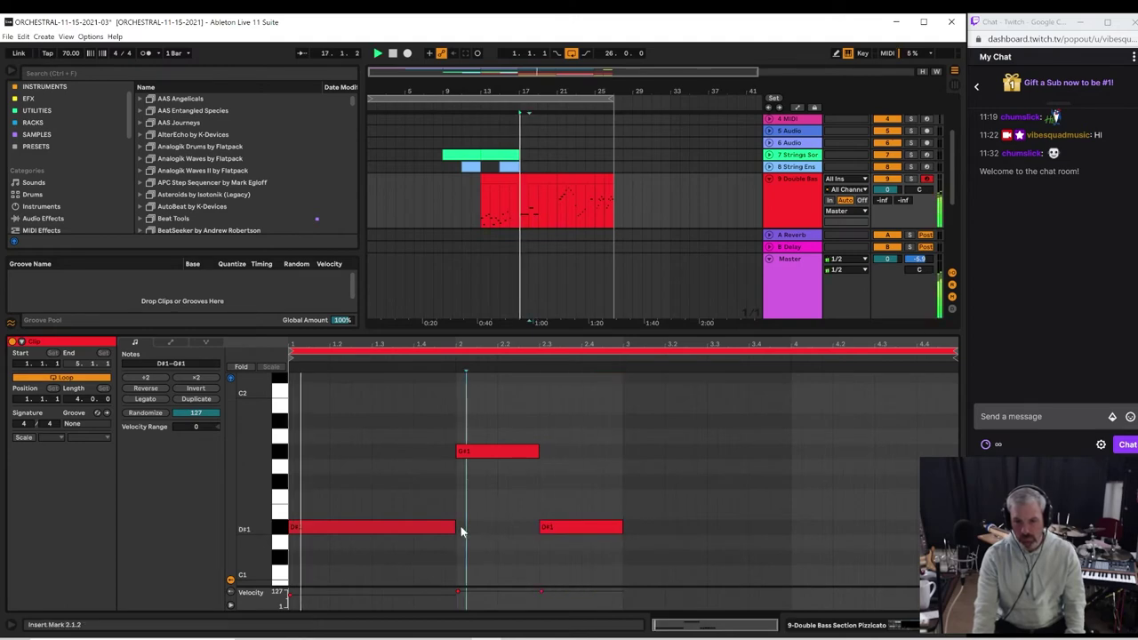
key("space")
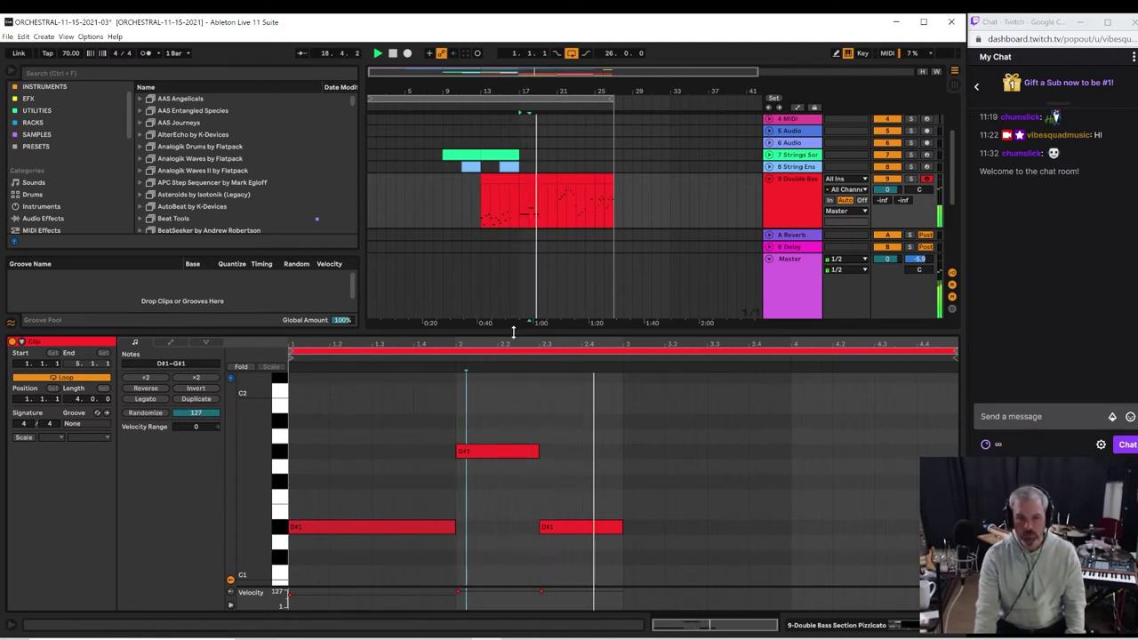
key("space")
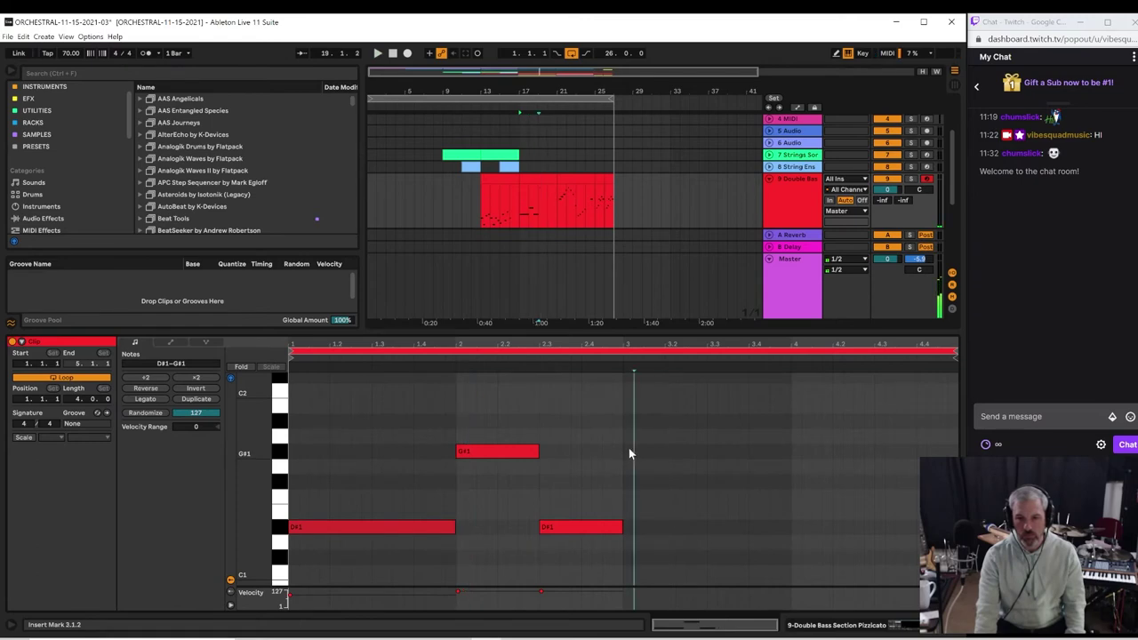
Step: Add an A#1 note at the start of the third bar, transpose it down to A#0, extend it to 3.3.4 and play the clip
double_click(628, 438)
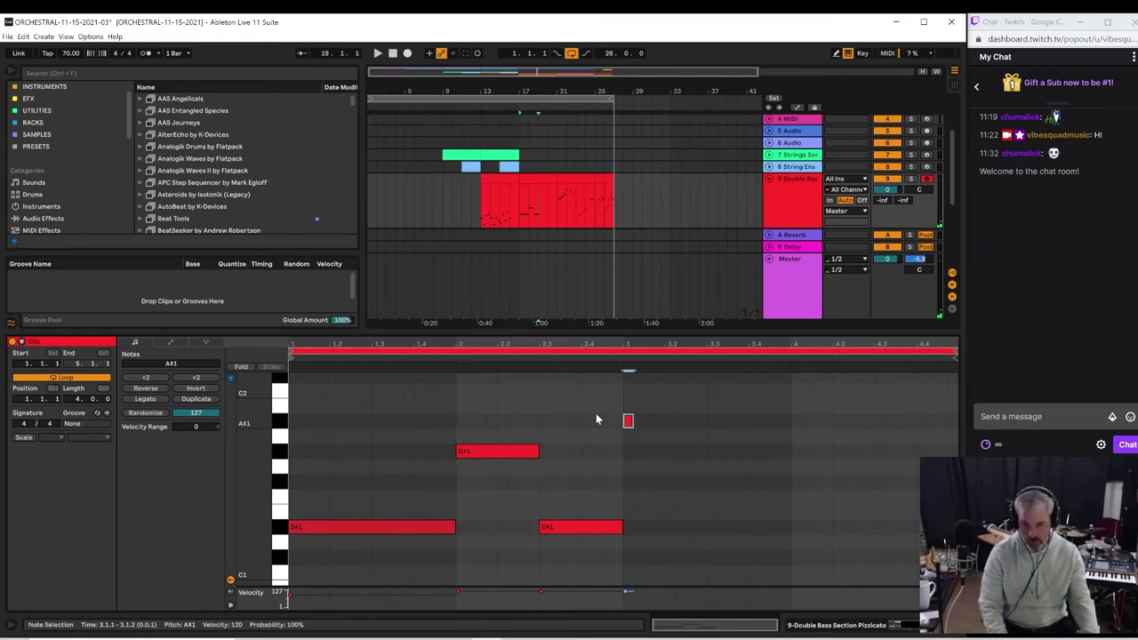
key("shift+Down")
left_click_drag(632, 579, 737, 576)
key("space")
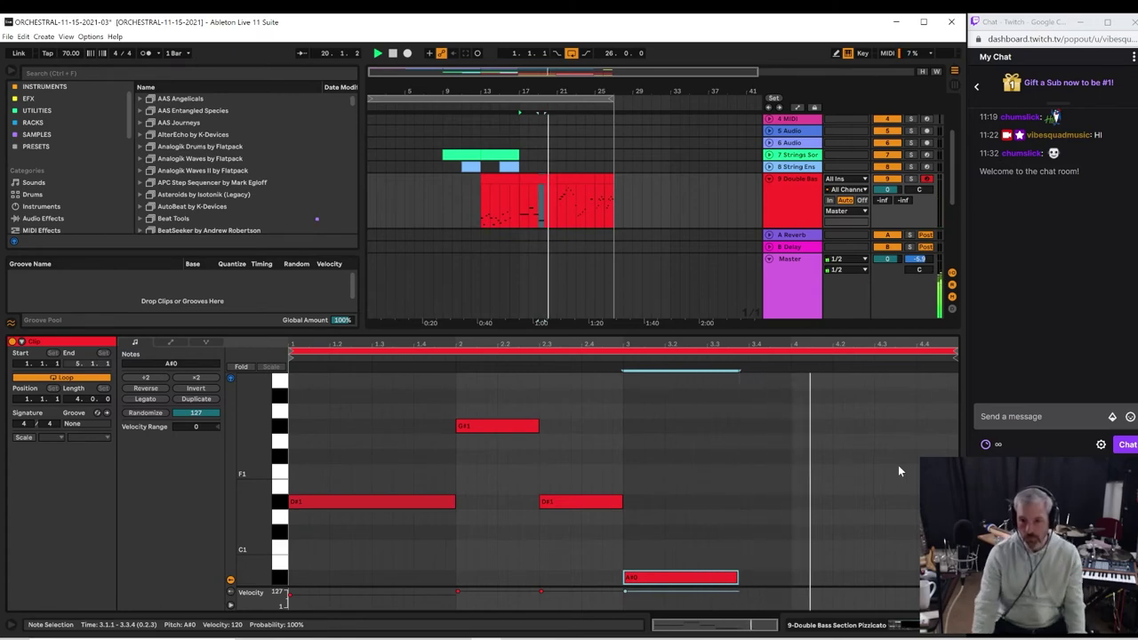
Step: Add a one-beat D#1 note at the start of the Double Bass clip's fourth bar and duplicate it twice onto the following beats
double_click(795, 502)
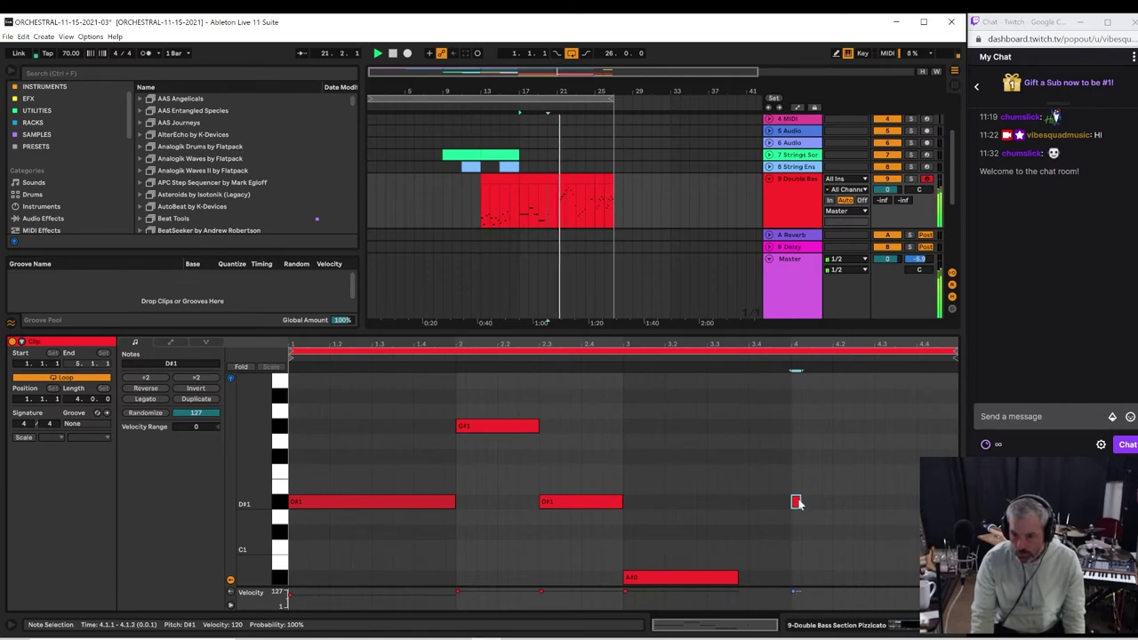
left_click_drag(797, 503, 876, 504)
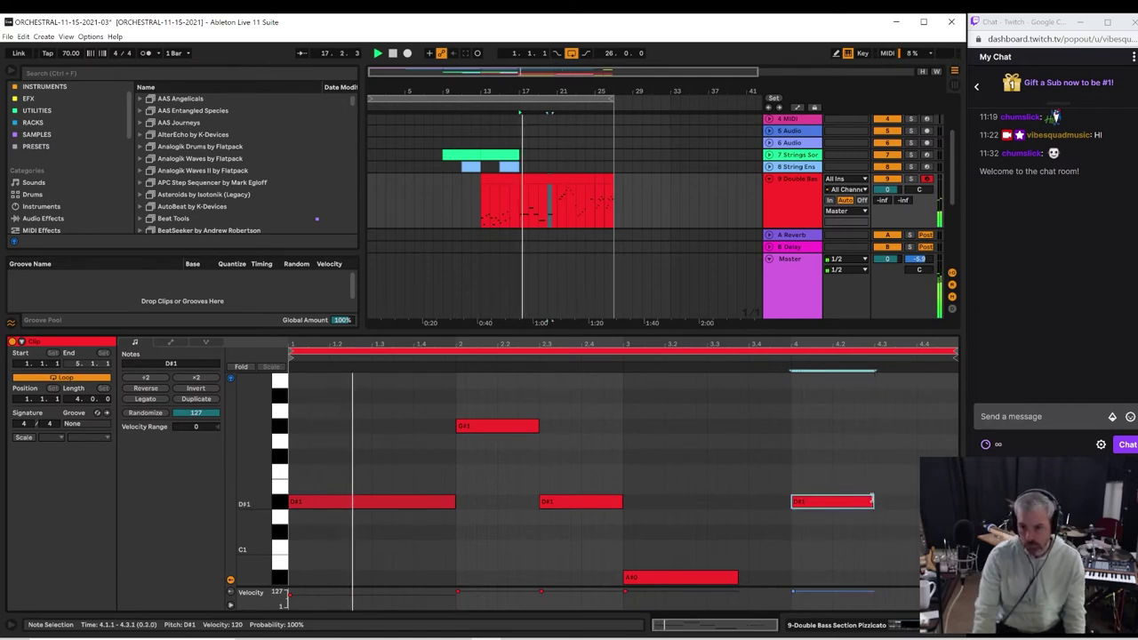
left_click_drag(873, 501, 833, 503)
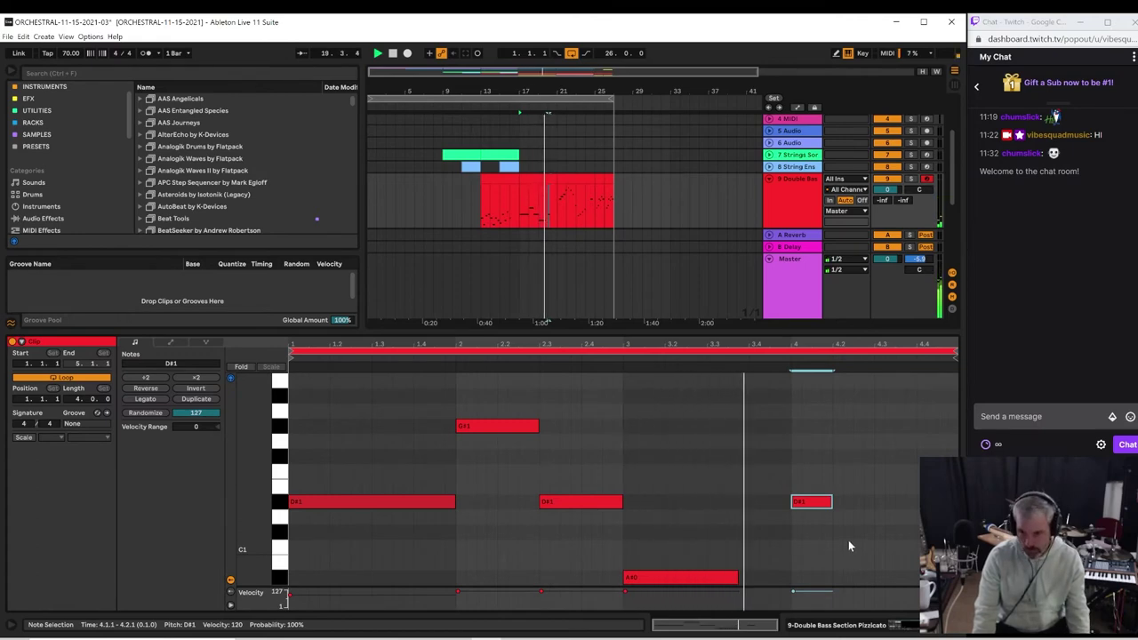
key("ctrl+d")
key("ctrl+d")
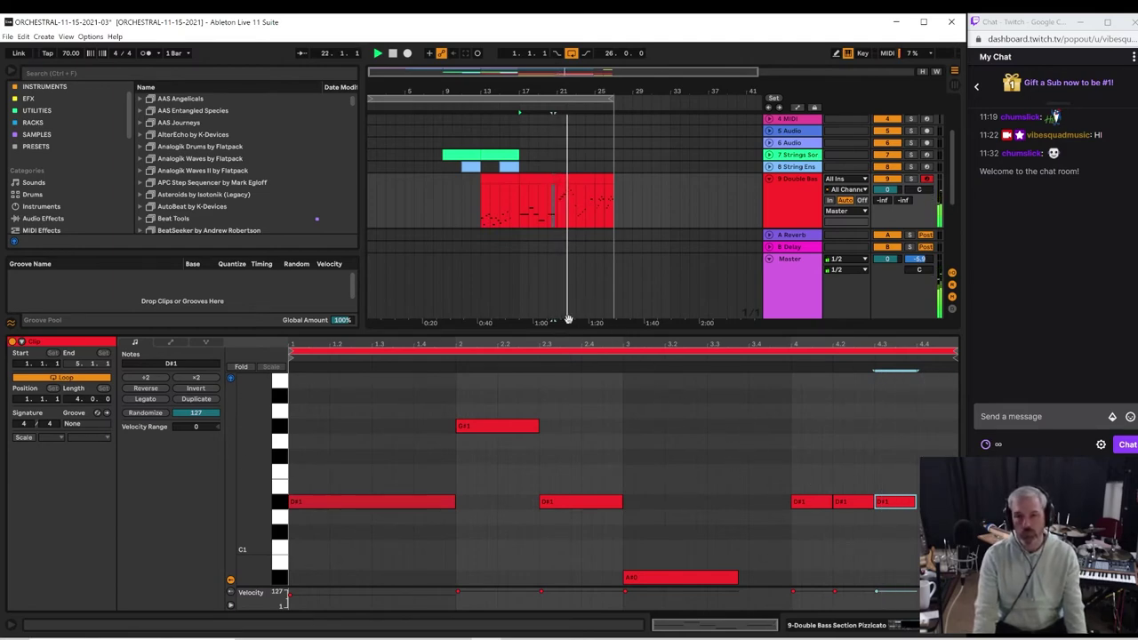
Step: Play the arrangement from bar 16 to hear the Double Bass phrase with the other tracks
left_click_drag(543, 329, 536, 453)
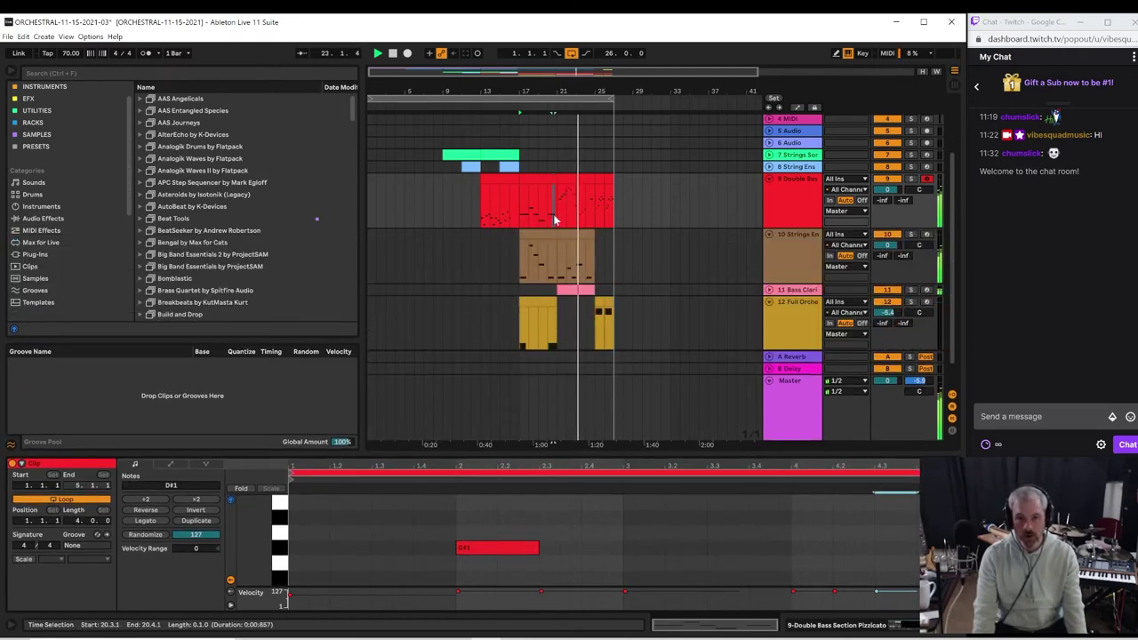
left_click(563, 175)
left_click(521, 223)
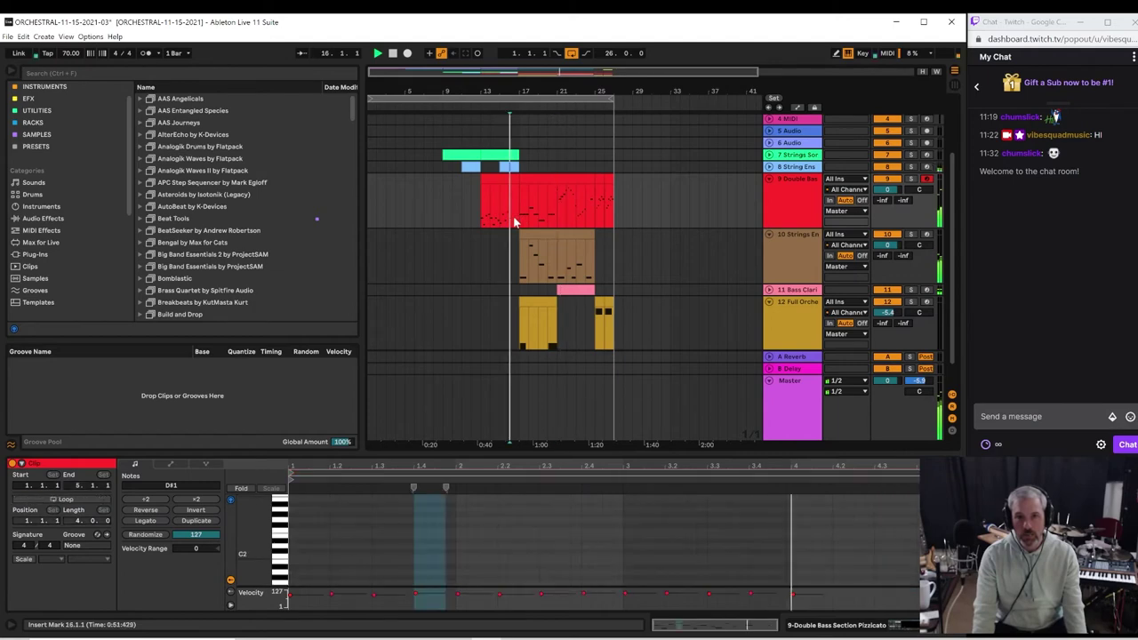
left_click(568, 184)
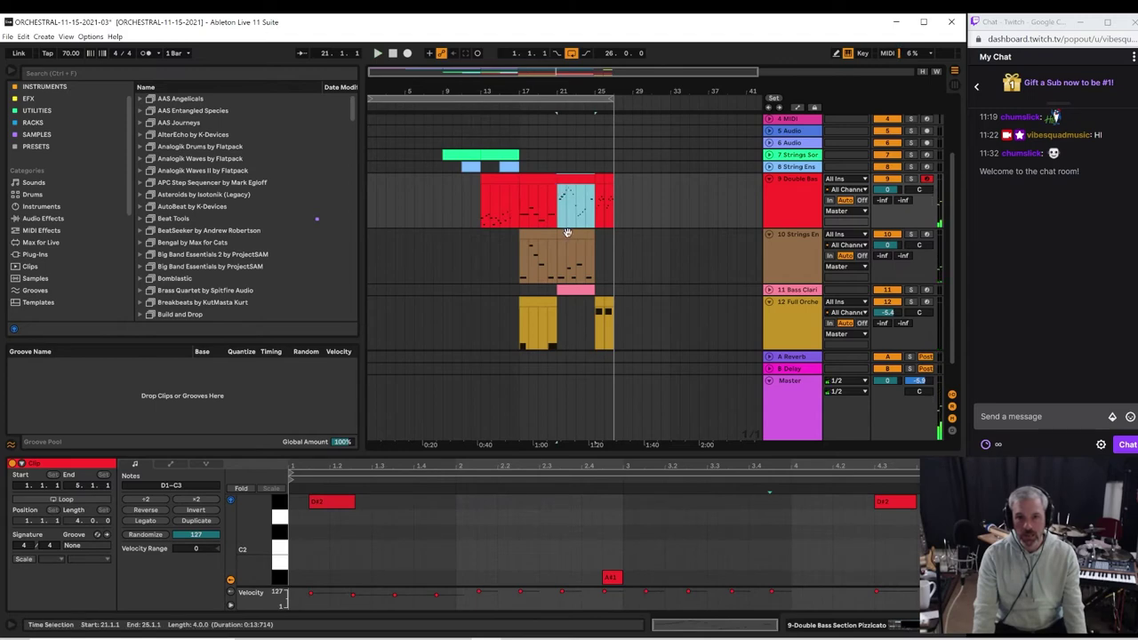
Step: Consolidate the two Double Bass clips spanning bars 17 to 25 into a single clip and play it from bar 17
left_click(536, 189)
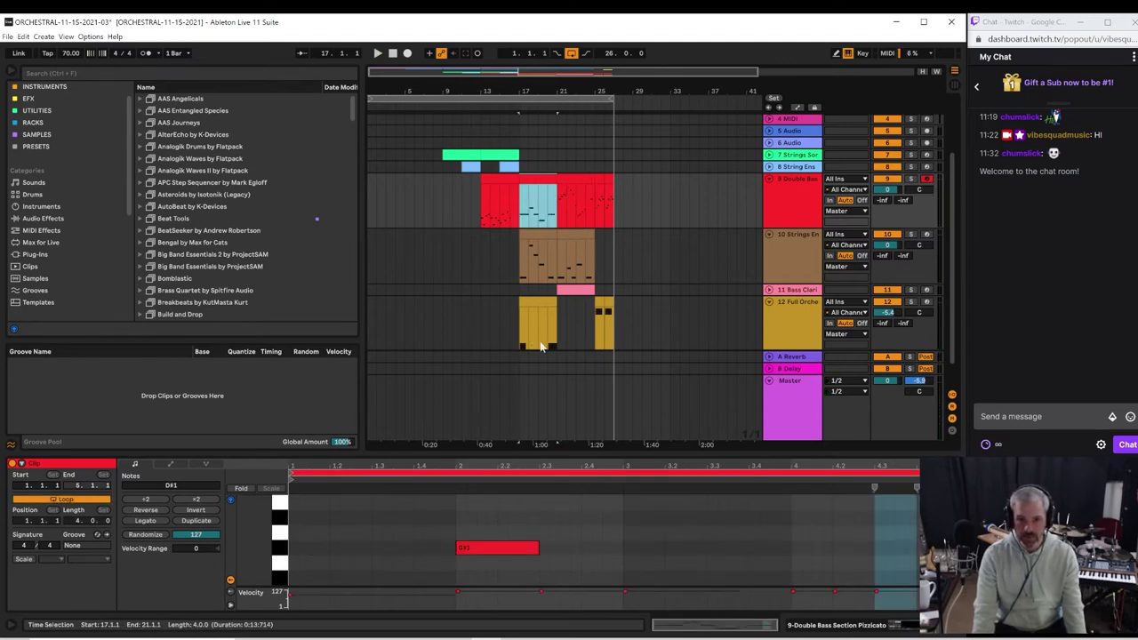
left_click_drag(545, 430, 544, 358)
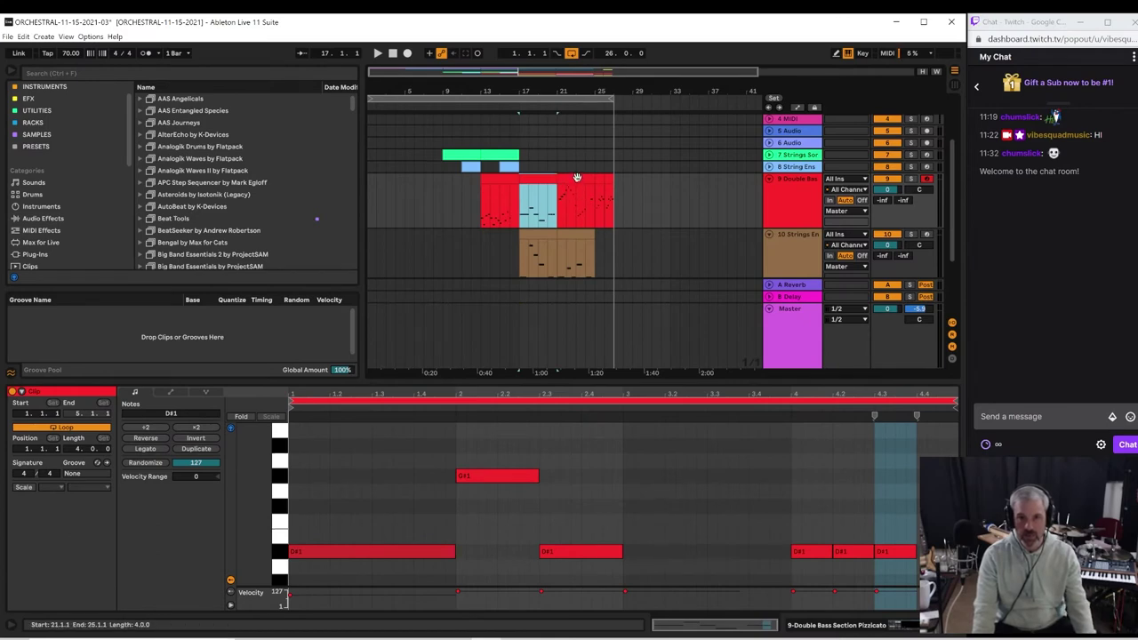
left_click(577, 177, "shift")
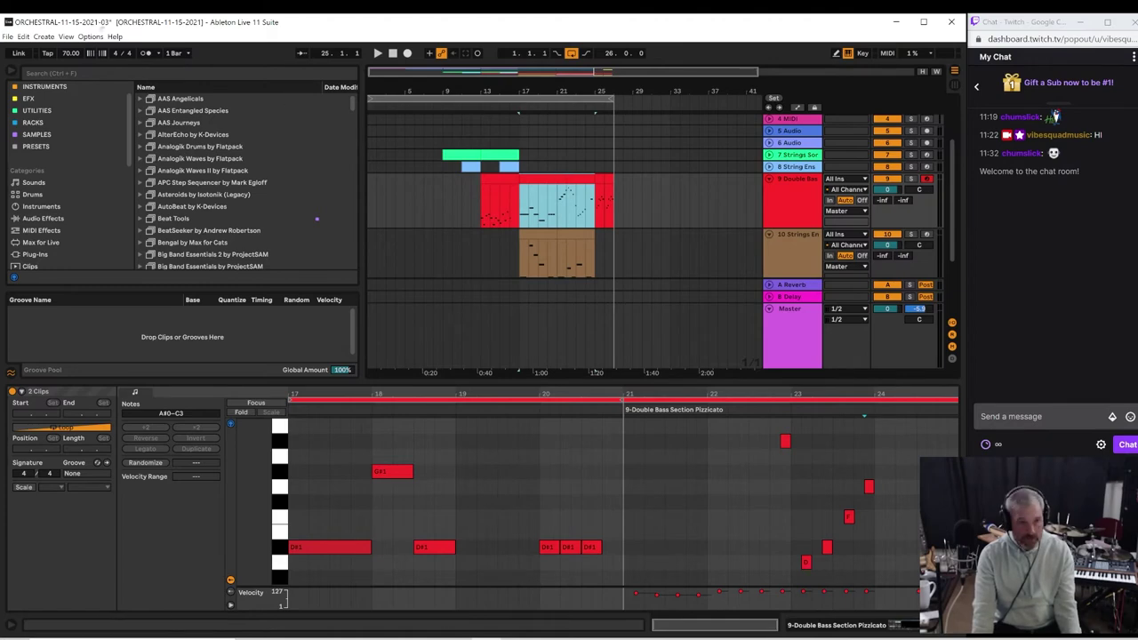
left_click(22, 37)
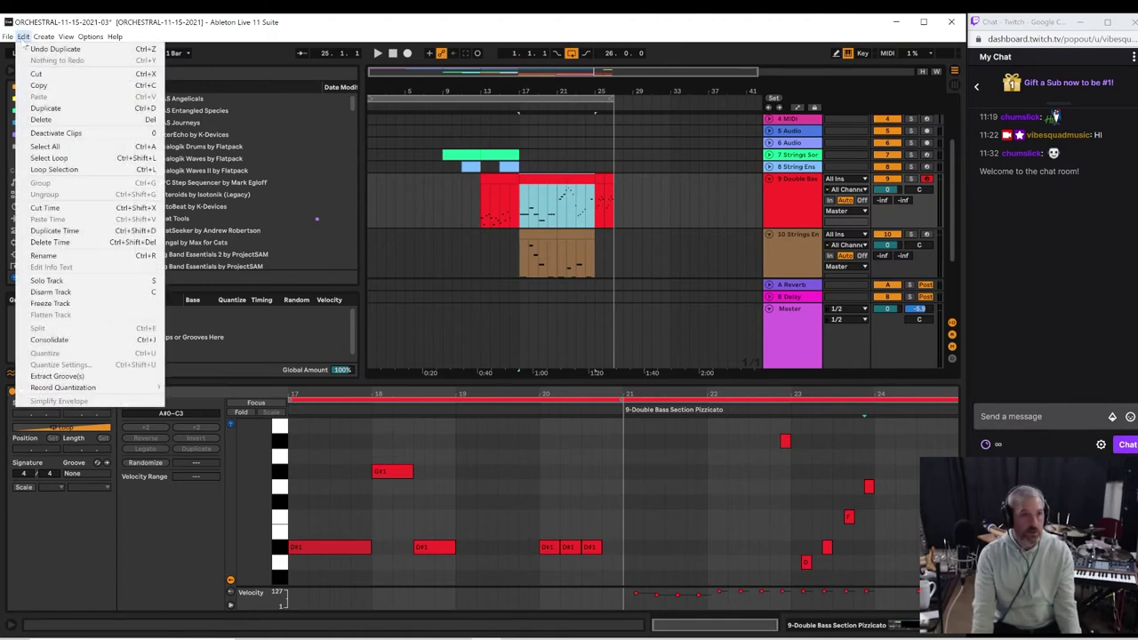
left_click(540, 181)
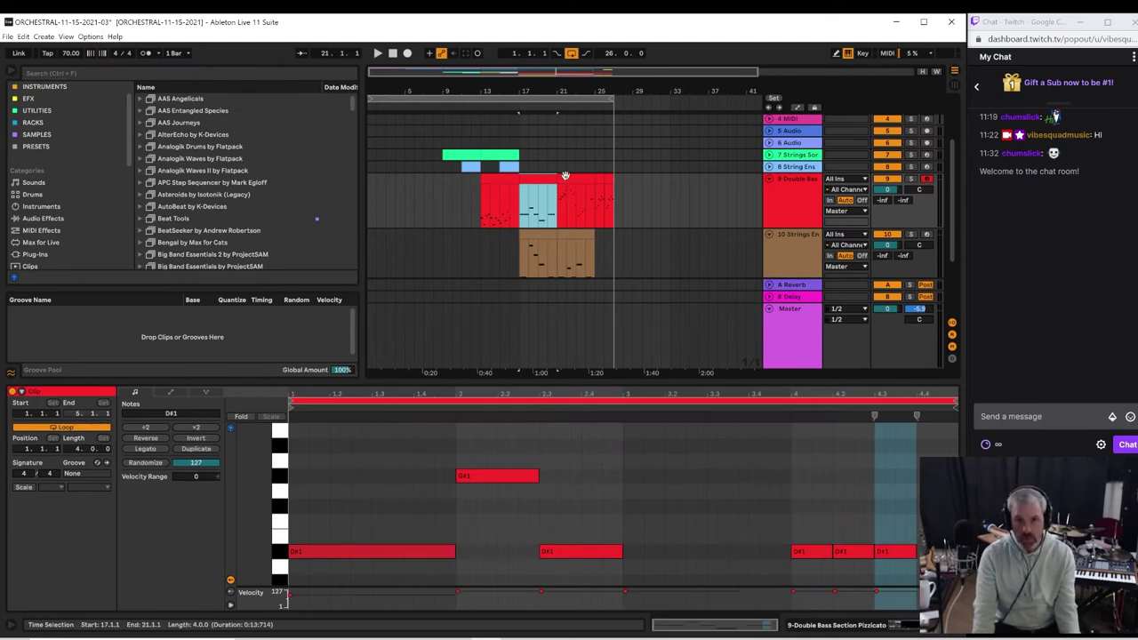
left_click(579, 174, "shift")
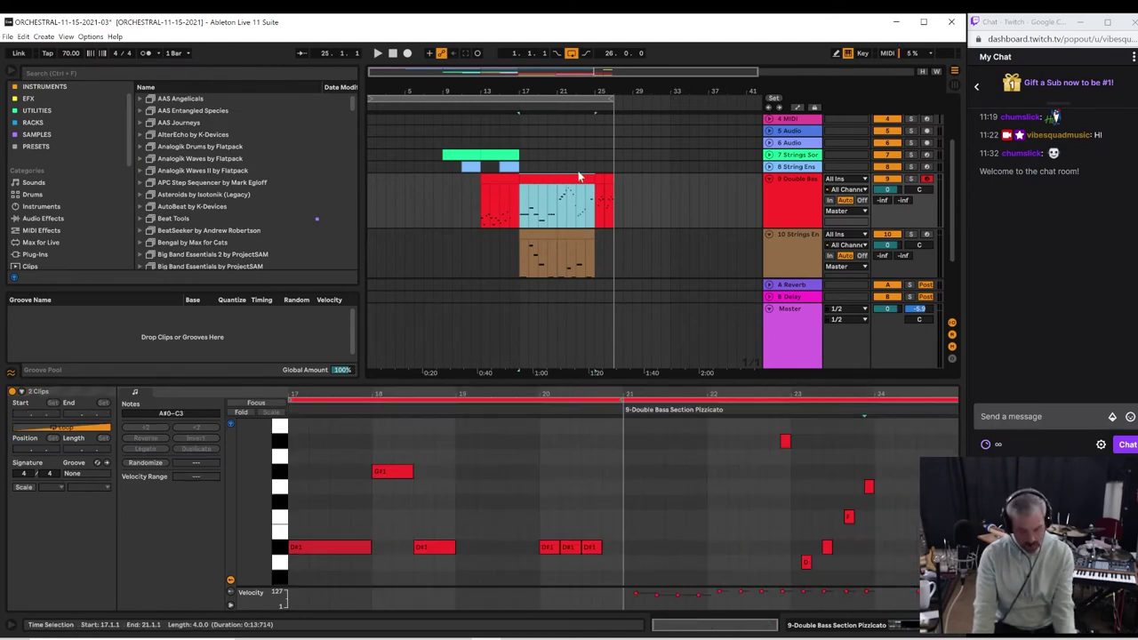
left_click(536, 211)
left_click(522, 222)
key("space")
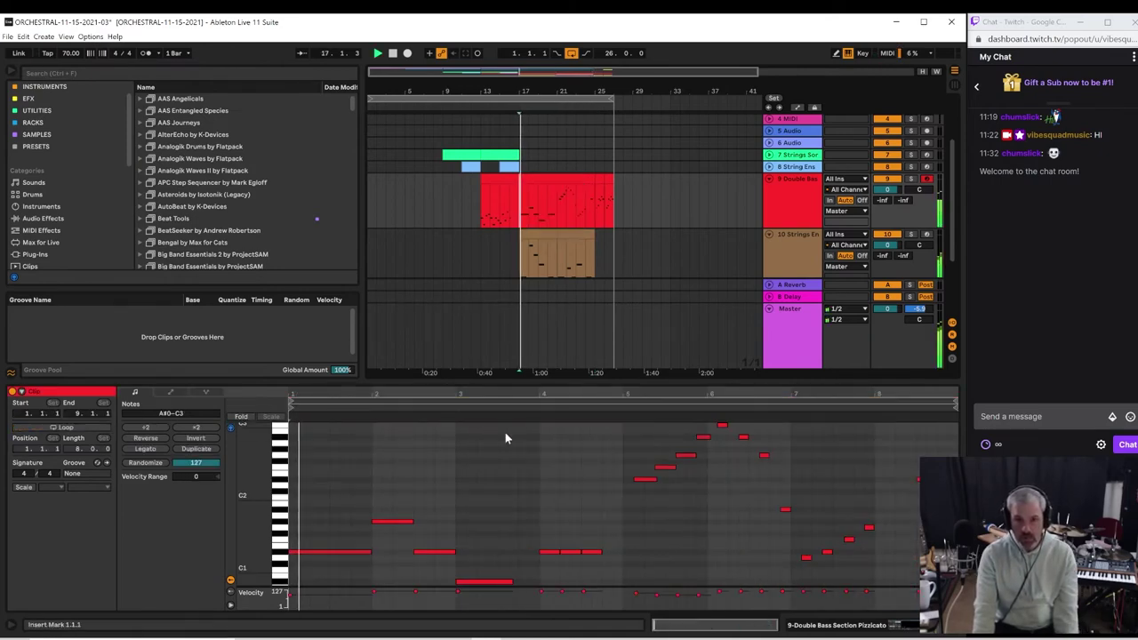
Step: Add a half-beat D#1 note at bar 21 of the Double Bass part and play back from bar 17
left_click_drag(551, 382, 570, 199)
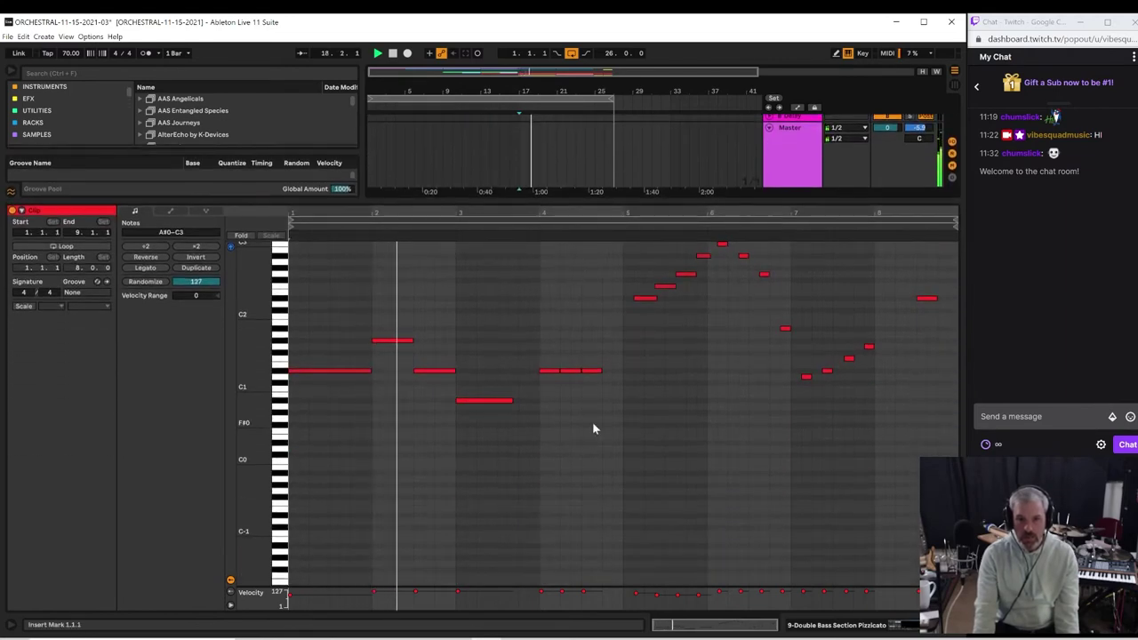
double_click(627, 370)
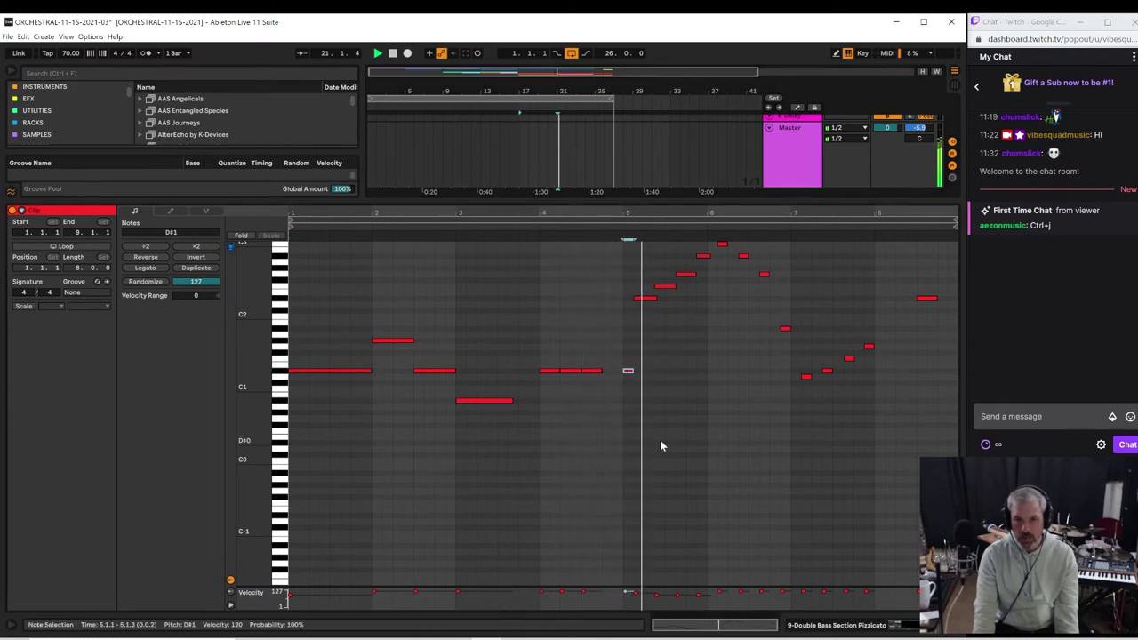
key("space")
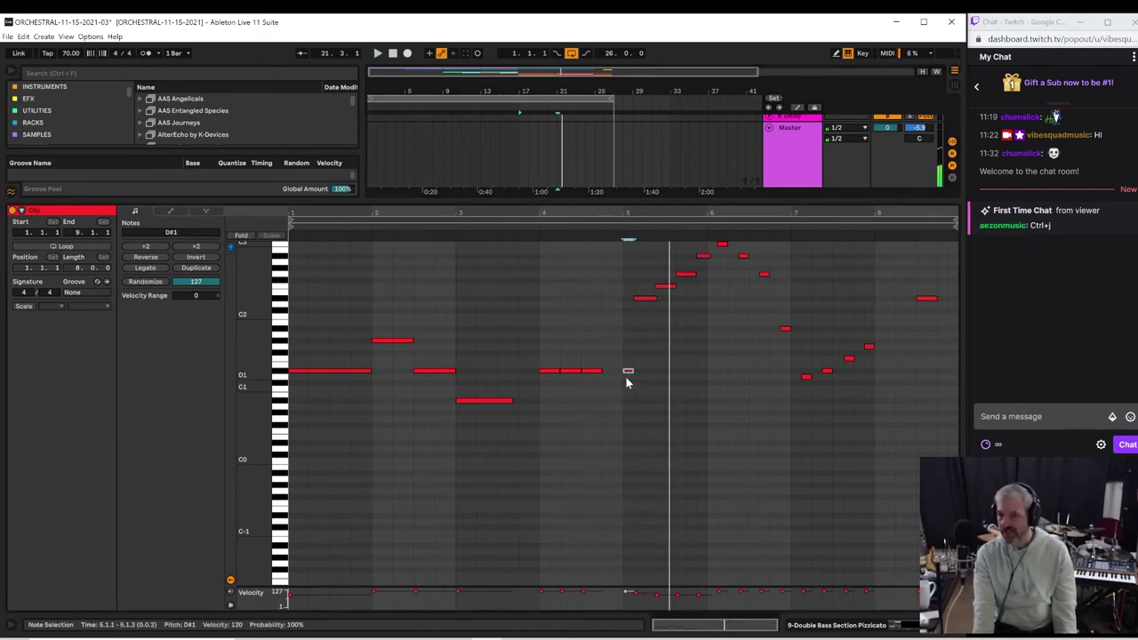
key("space")
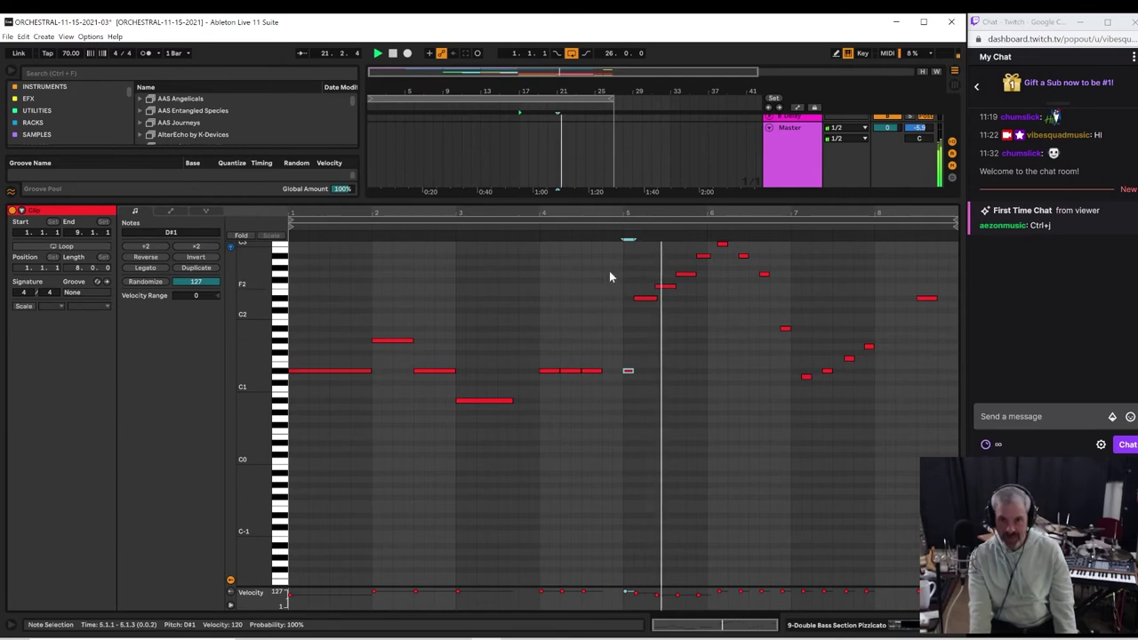
key("space")
left_click(621, 426)
key("space")
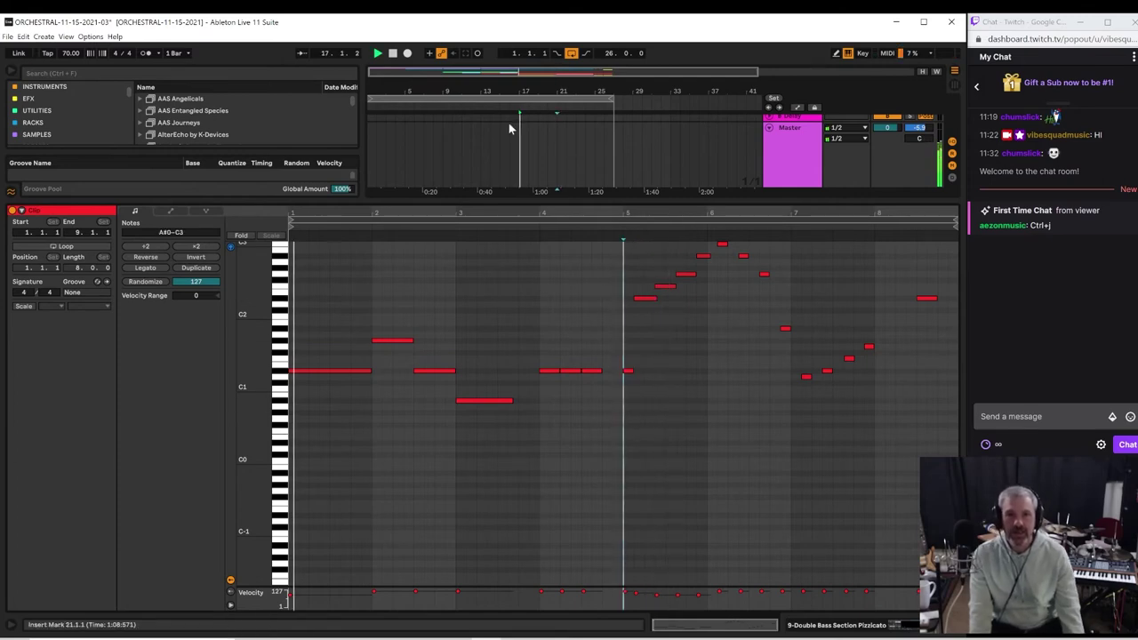
Step: Set the arrangement loop to start at bar 21 with a length of six bars and play the bass part from there
left_click(562, 146)
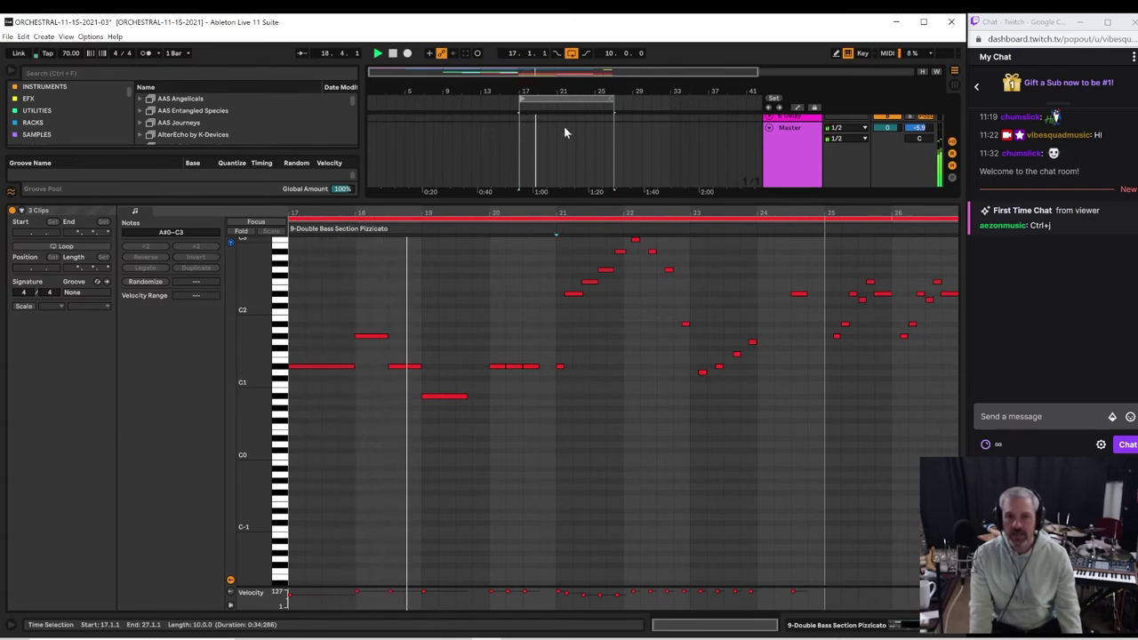
left_click_drag(521, 99, 558, 99)
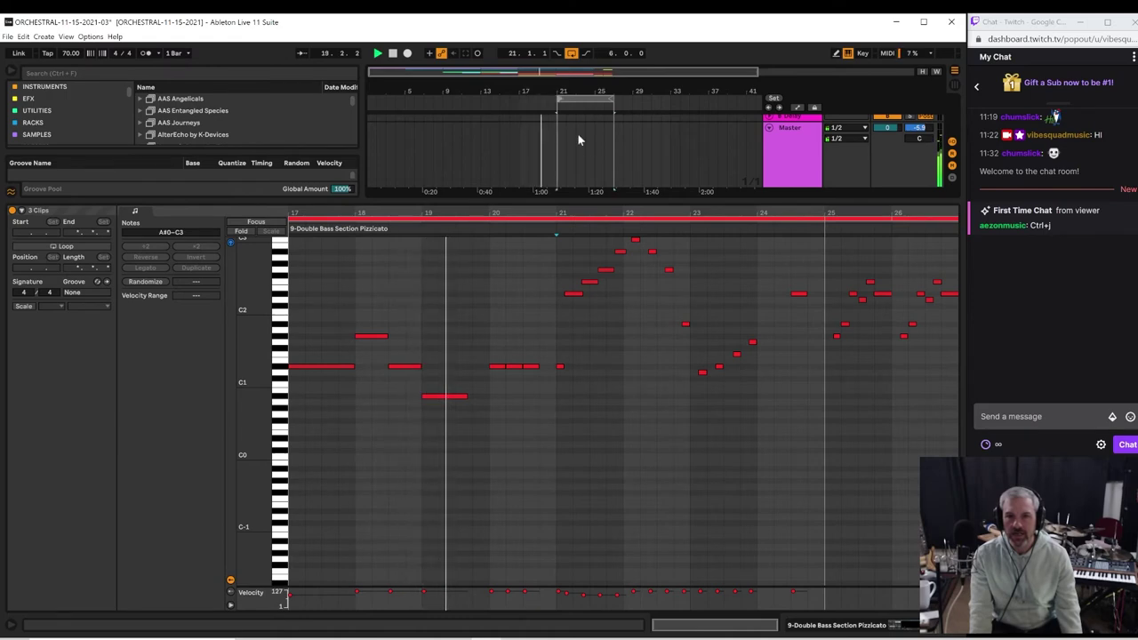
key("space")
key("space")
scroll(633, 418, "up", 3)
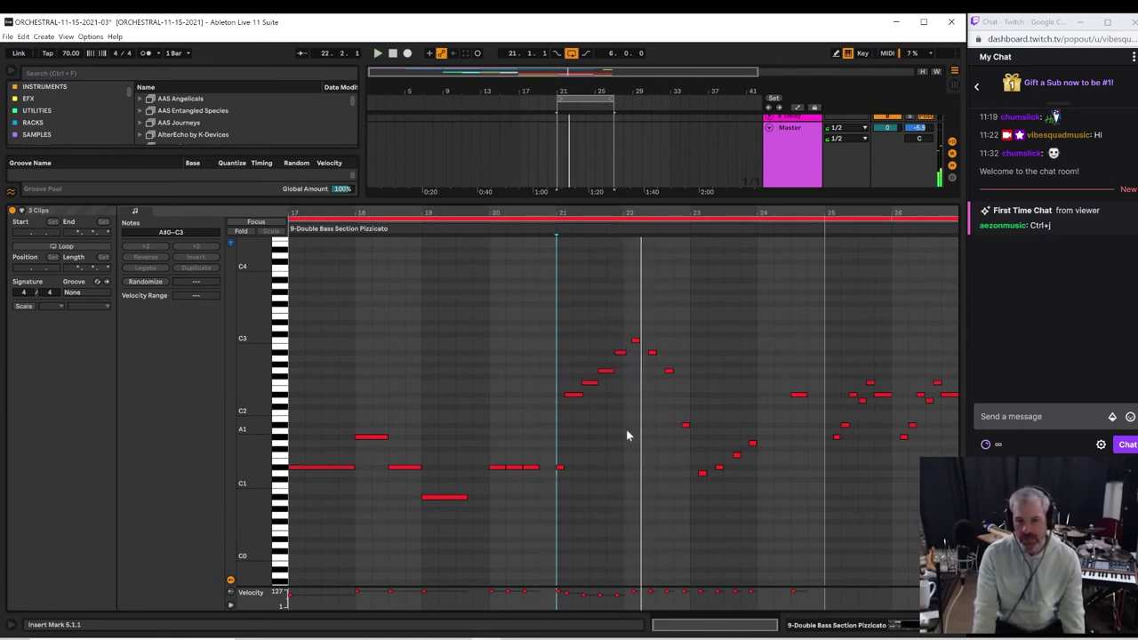
Step: Add half-beat bass notes G#1 at bar 22 and D#1 at 22.3, playing the phrase to check them
double_click(627, 430)
left_click_drag(634, 215, 626, 430)
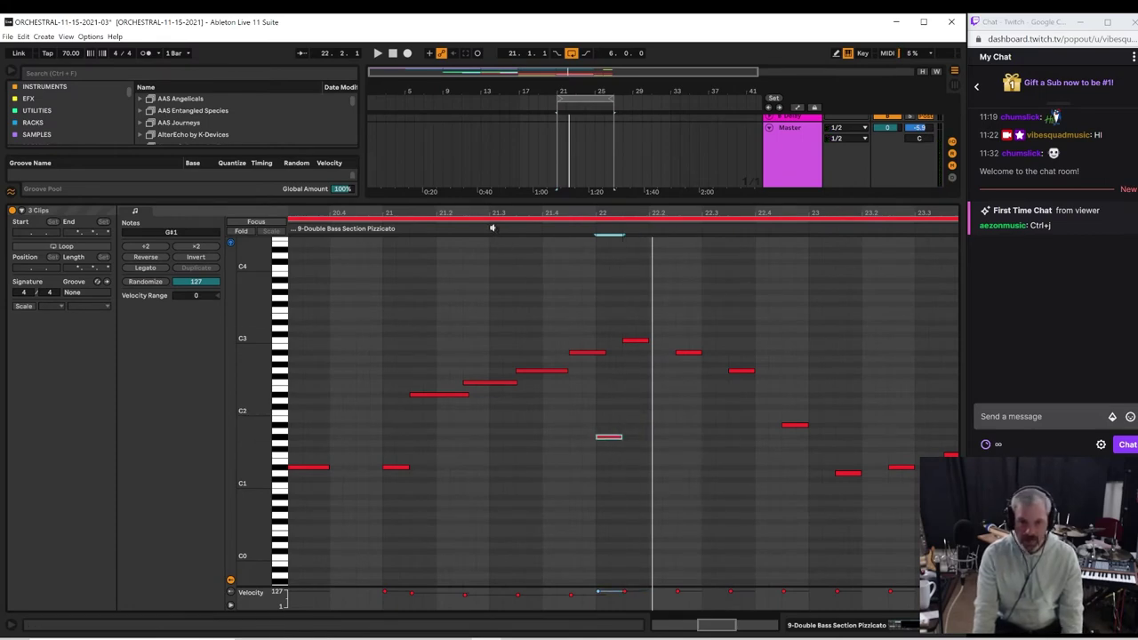
left_click(491, 228)
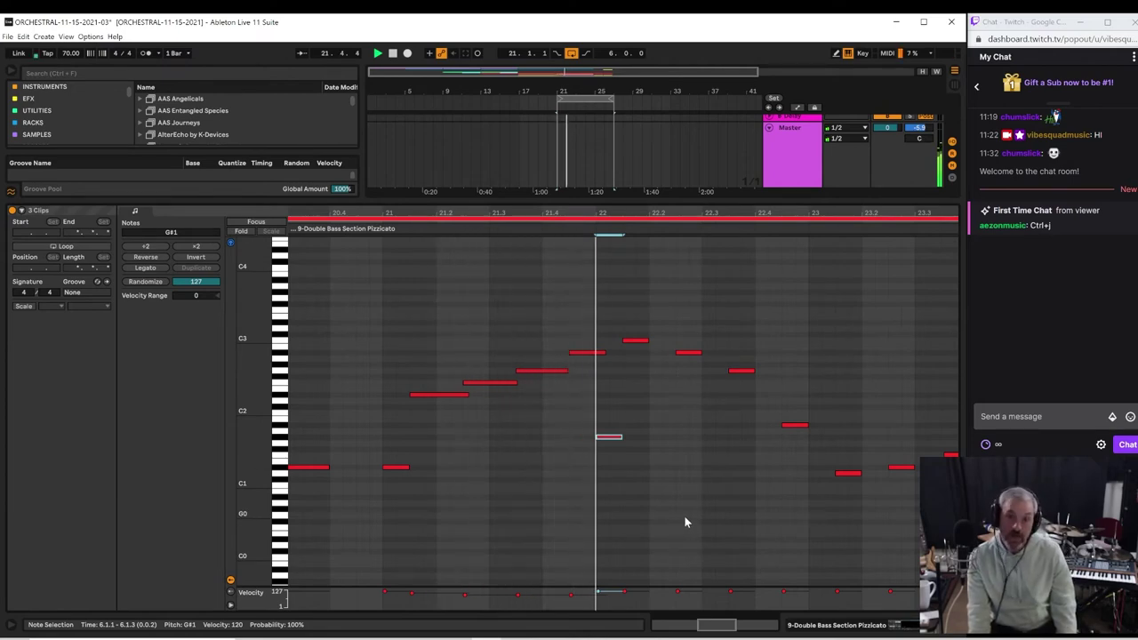
double_click(704, 467)
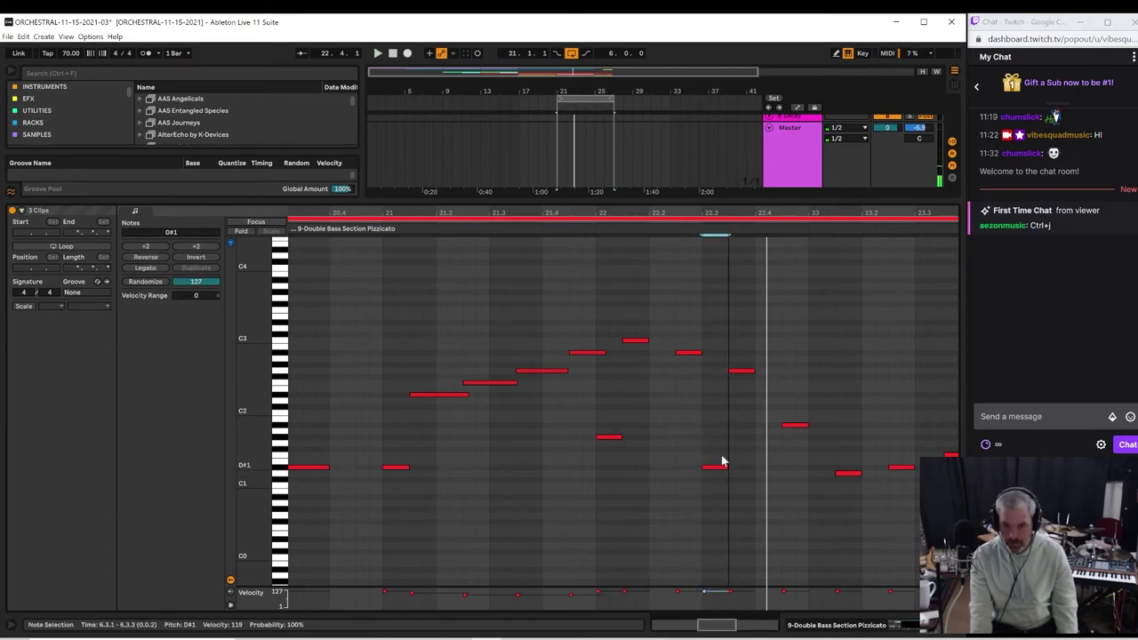
left_click(679, 227)
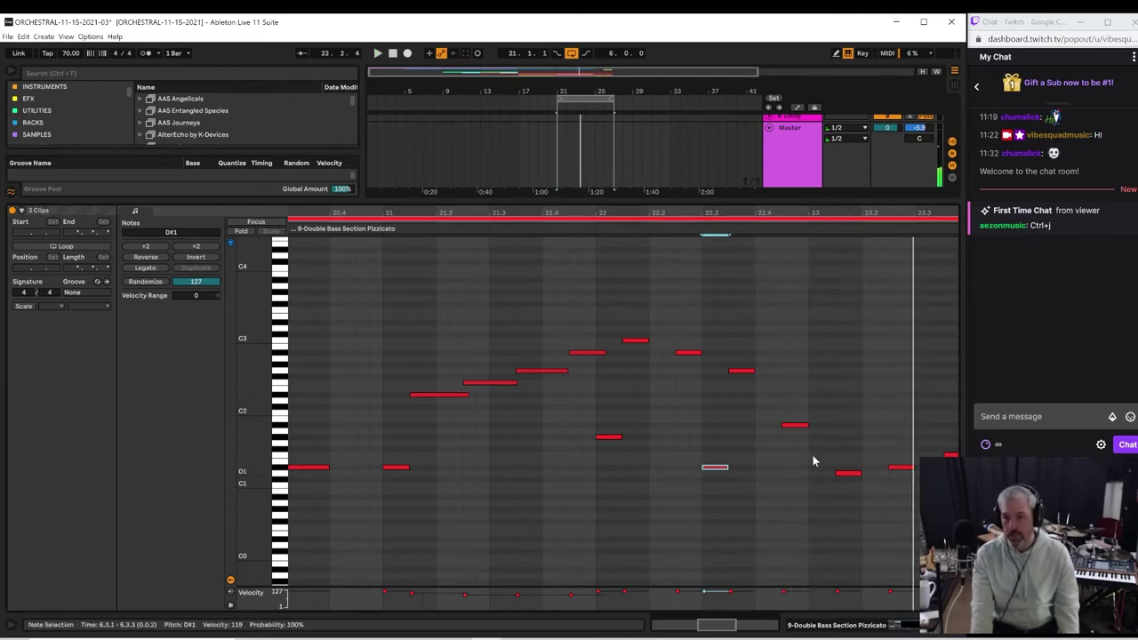
Step: Add an A#0 note at bar 23 of the bass part, set its length to half a beat, and play the passage
double_click(815, 505)
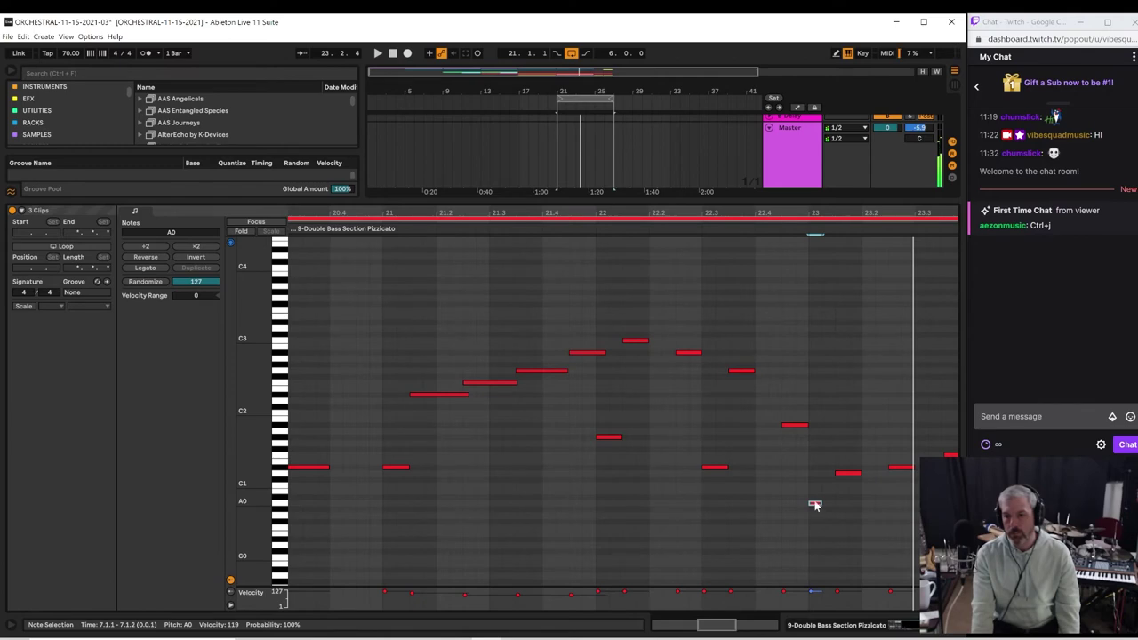
left_click(815, 503)
left_click(815, 503)
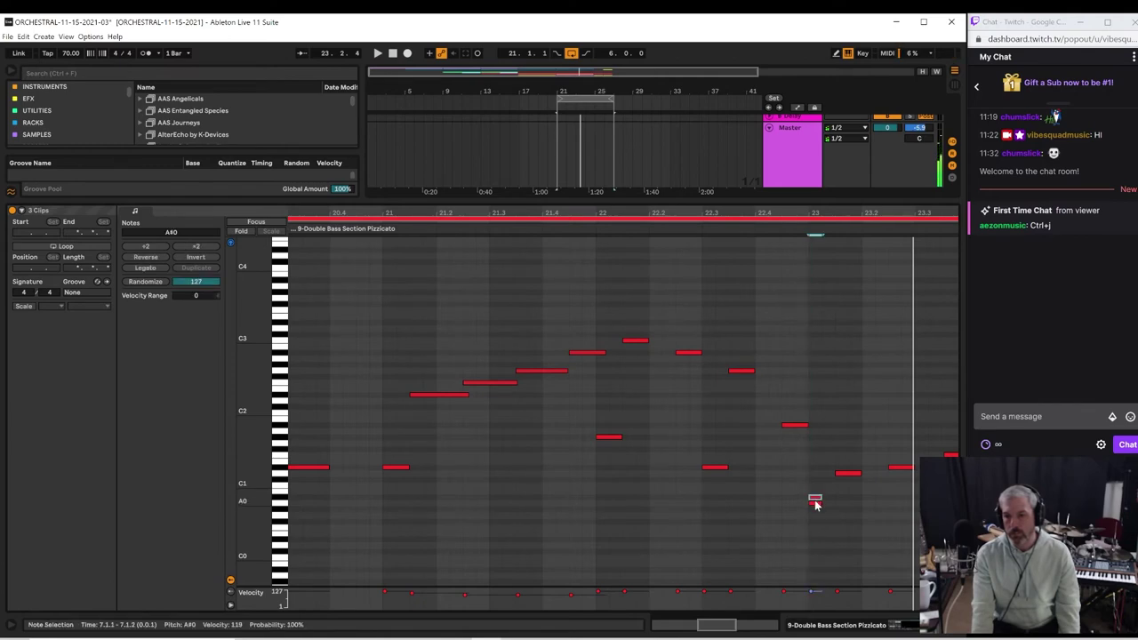
left_click(815, 505)
left_click_drag(818, 497, 833, 497)
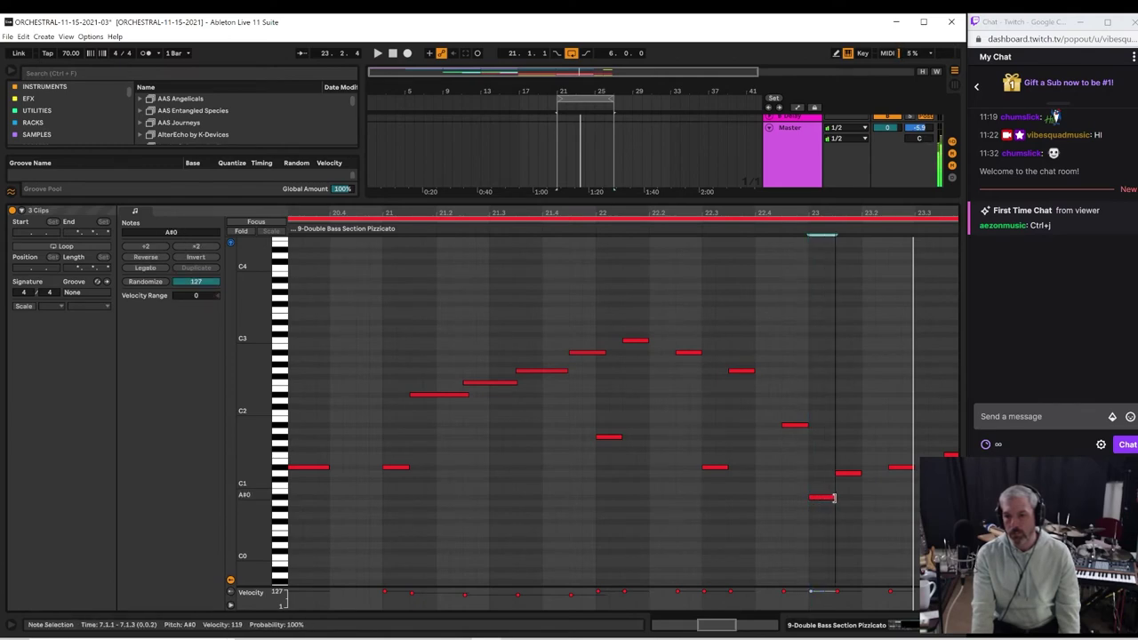
left_click(794, 227)
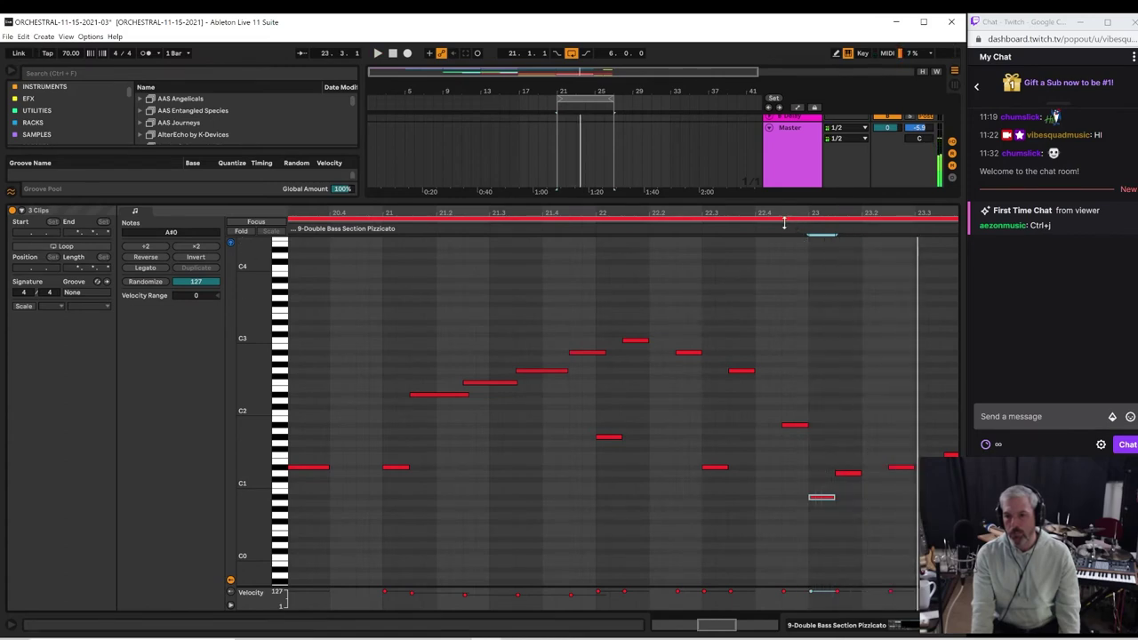
left_click(772, 226)
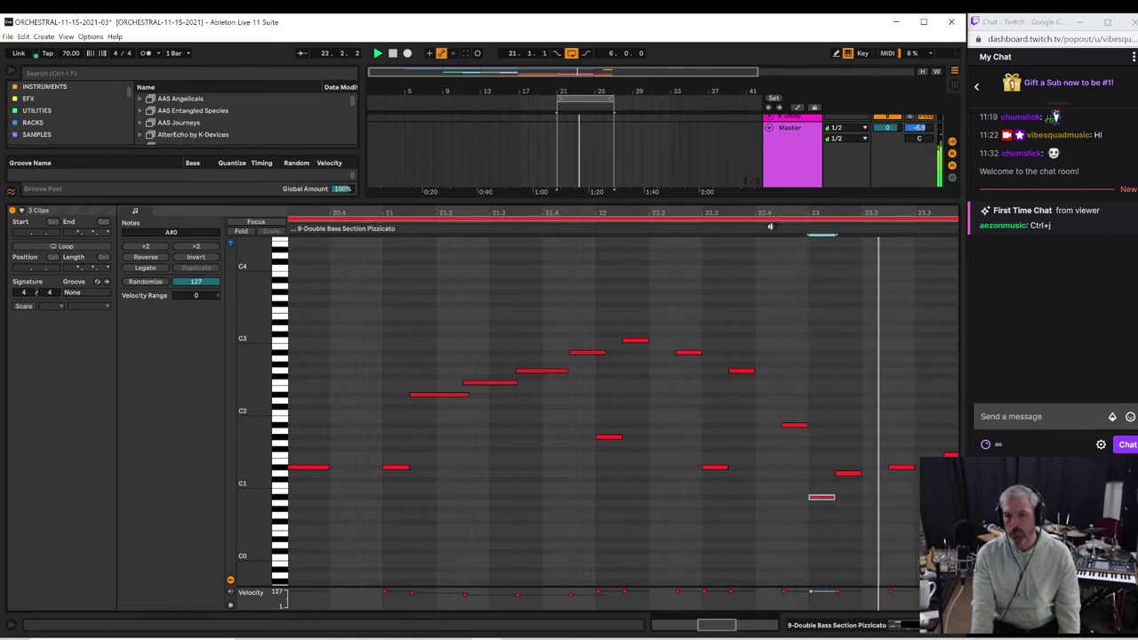
left_click(770, 226)
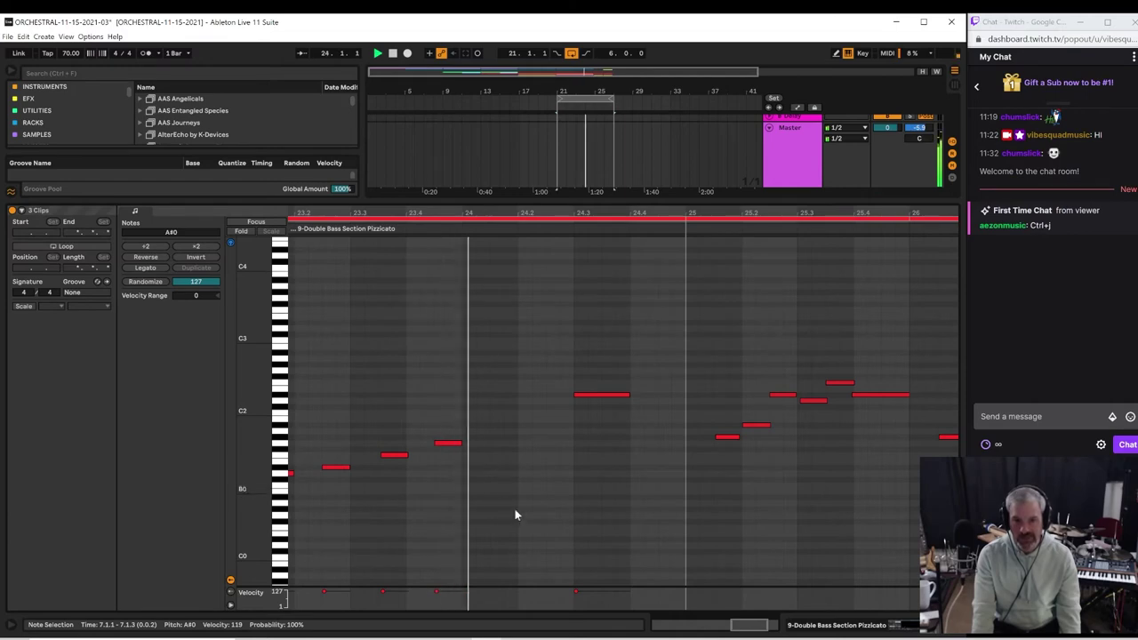
Step: Add a one-beat D#1 note at bar 24 of the bass part and play it with the full arrangement
double_click(467, 509)
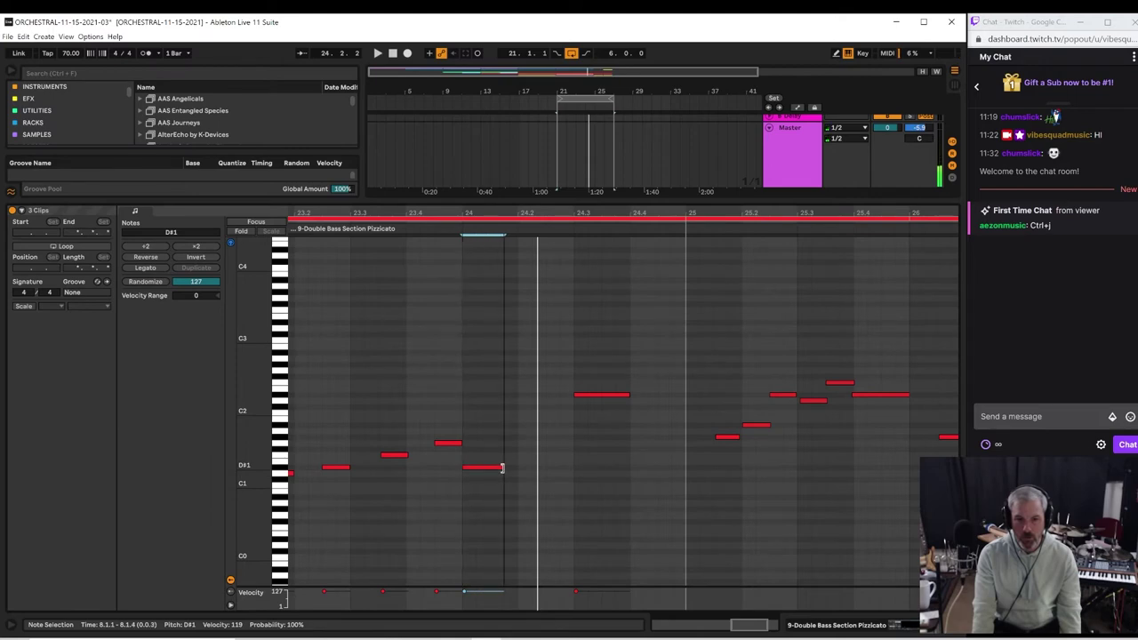
key("space")
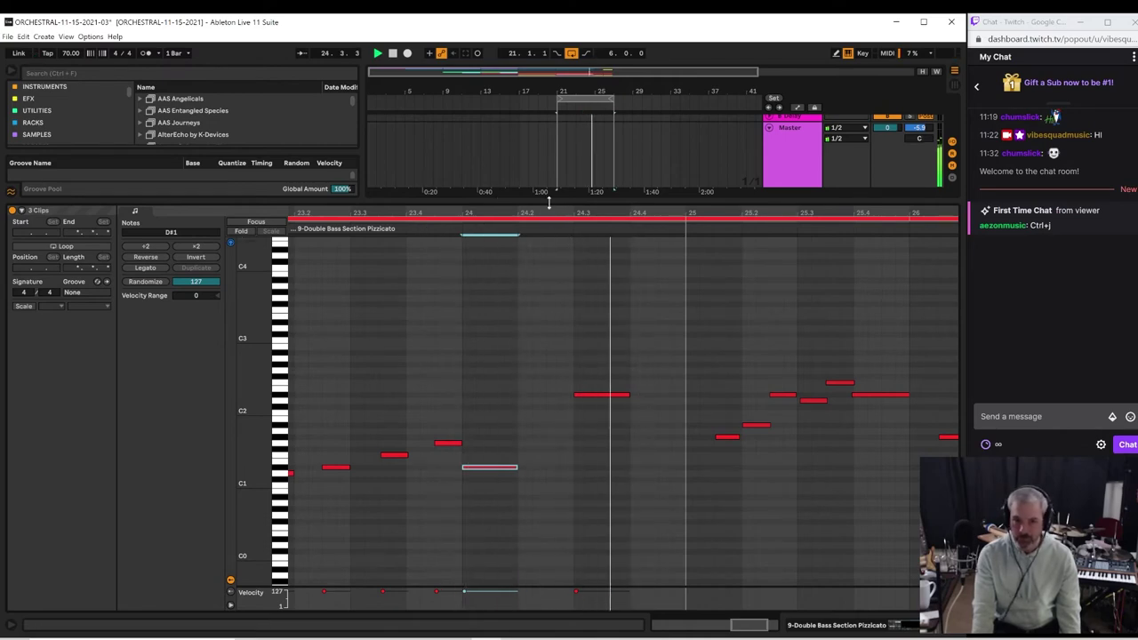
left_click_drag(547, 194, 538, 390)
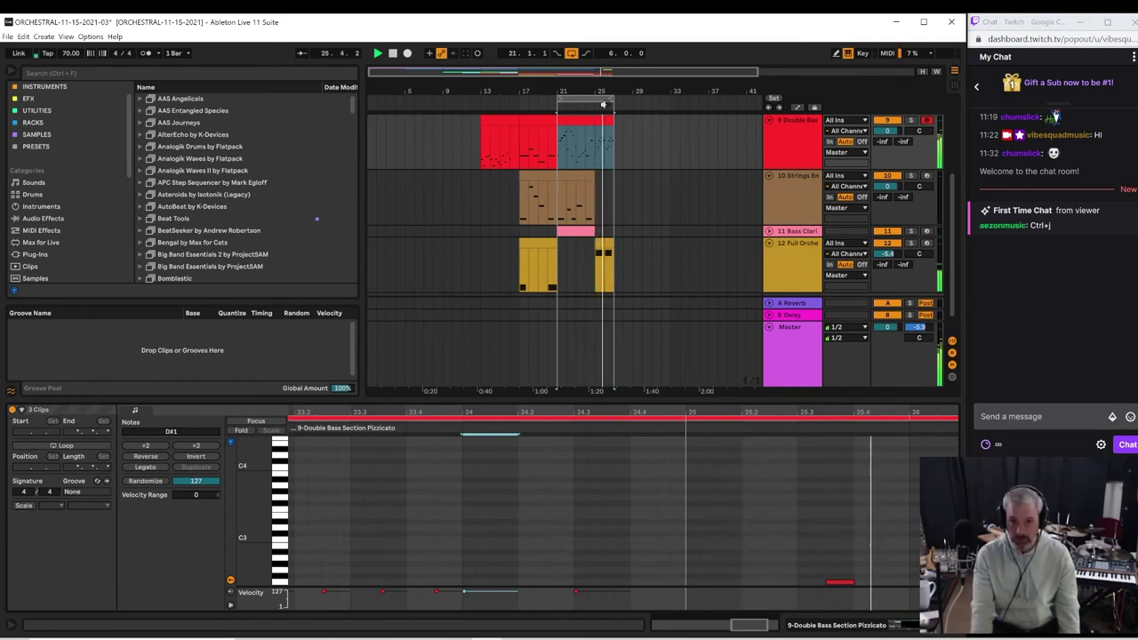
Step: Set the arrangement loop to start at bar 25 with a length of two bars
left_click_drag(597, 100, 652, 103)
left_click(560, 233)
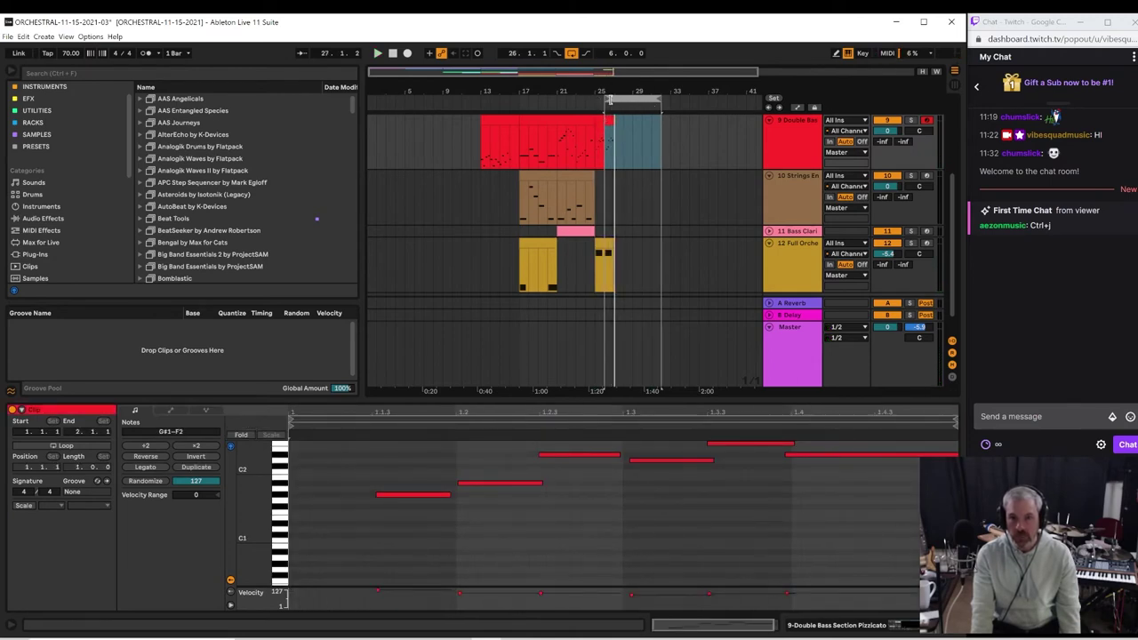
left_click_drag(603, 98, 597, 98)
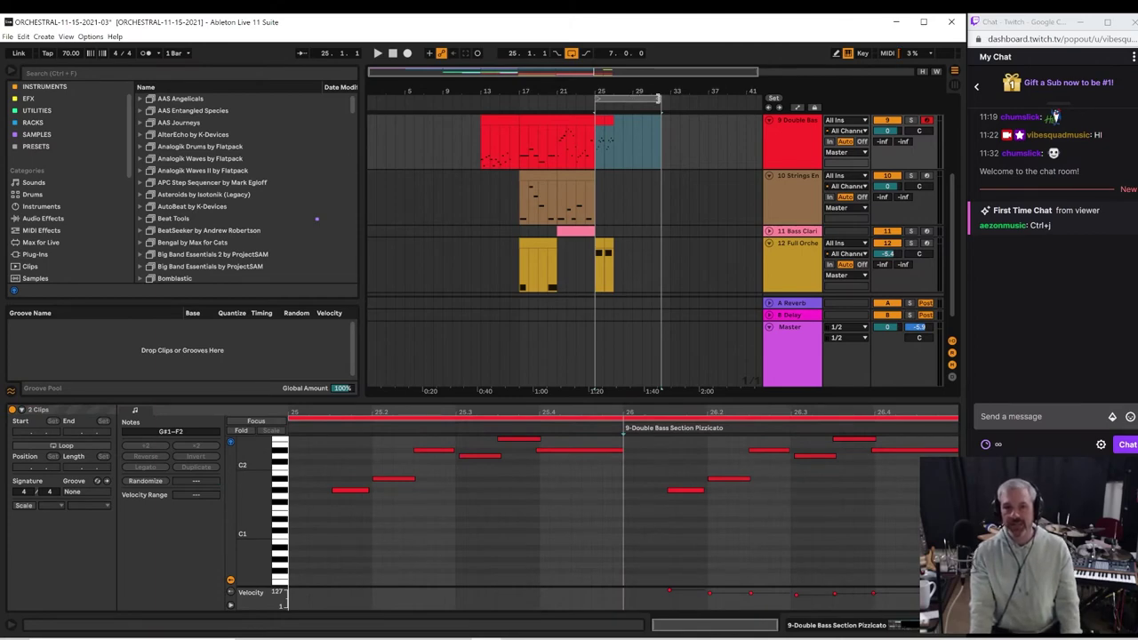
left_click_drag(658, 98, 612, 101)
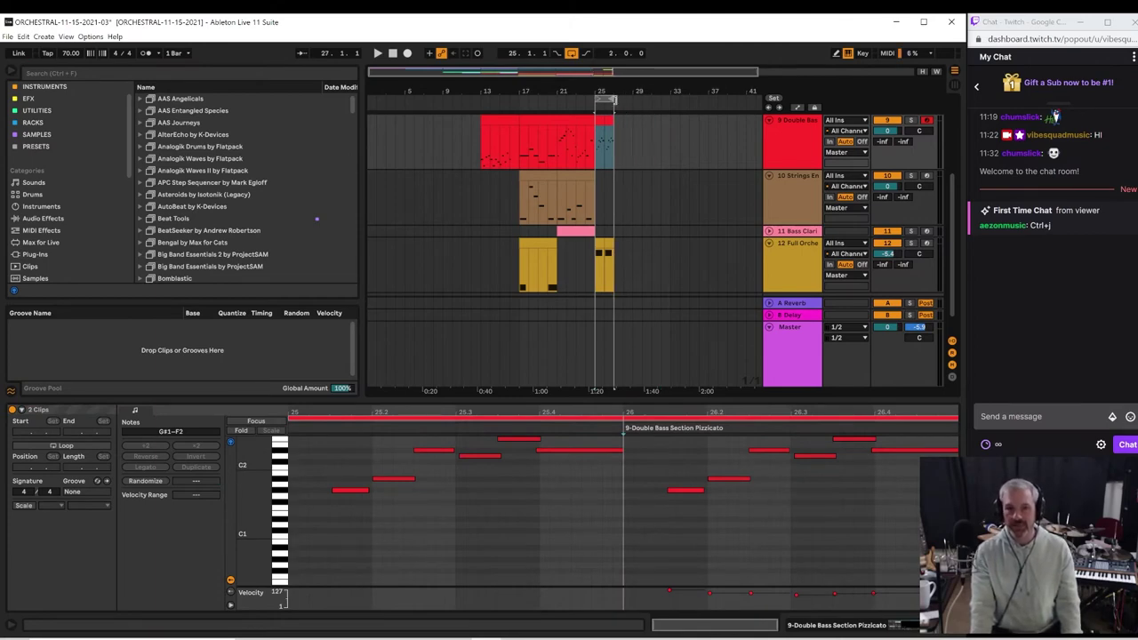
left_click(7, 37)
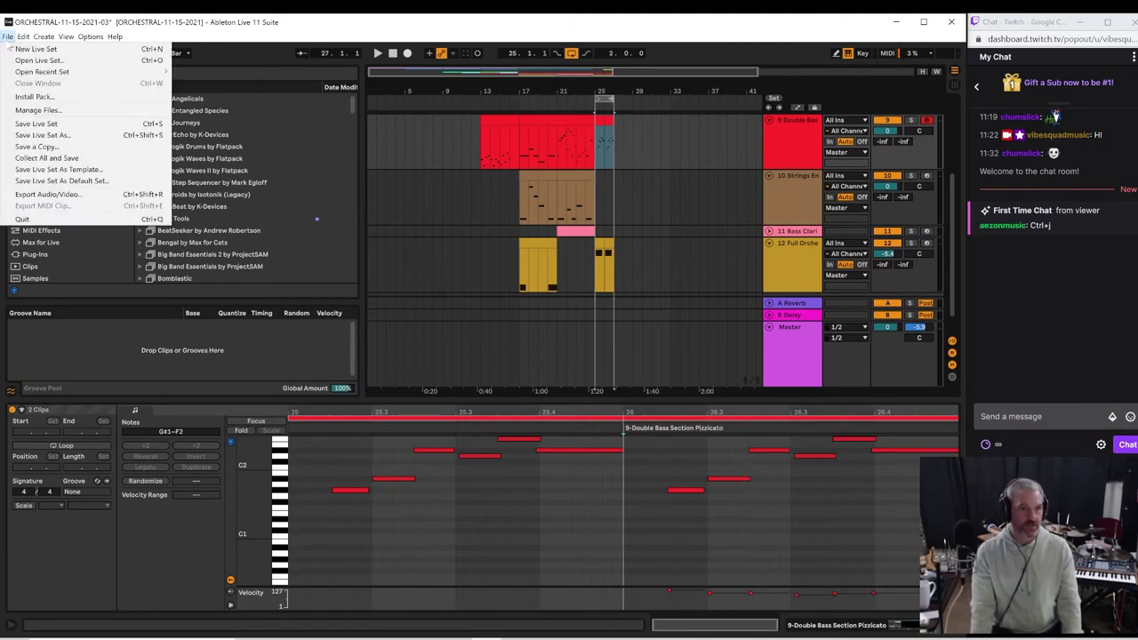
left_click(20, 138)
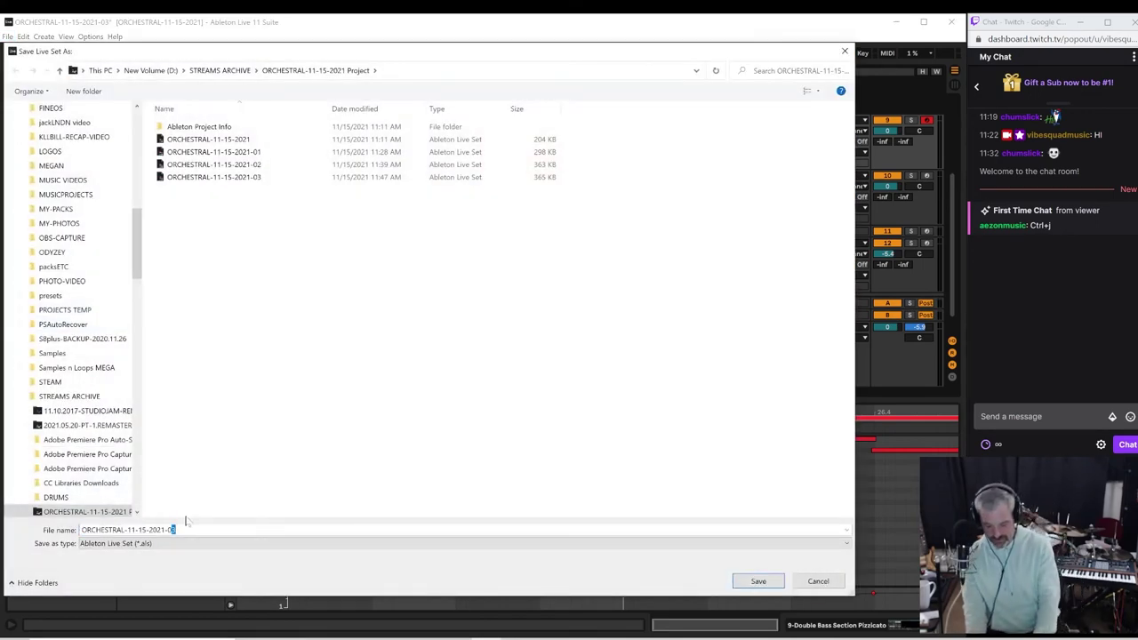
key("Return")
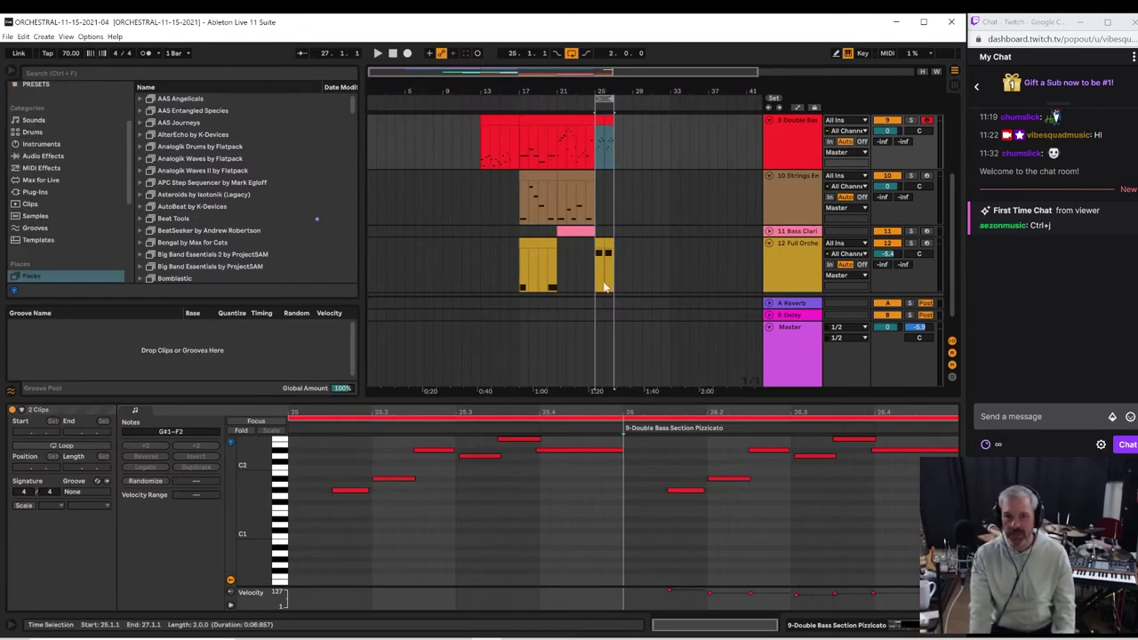
Step: Play bars 25 and 26, duplicate them across all tracks into bars 27 and 28, and move the two-bar loop to bar 27
left_click(596, 282)
key("space")
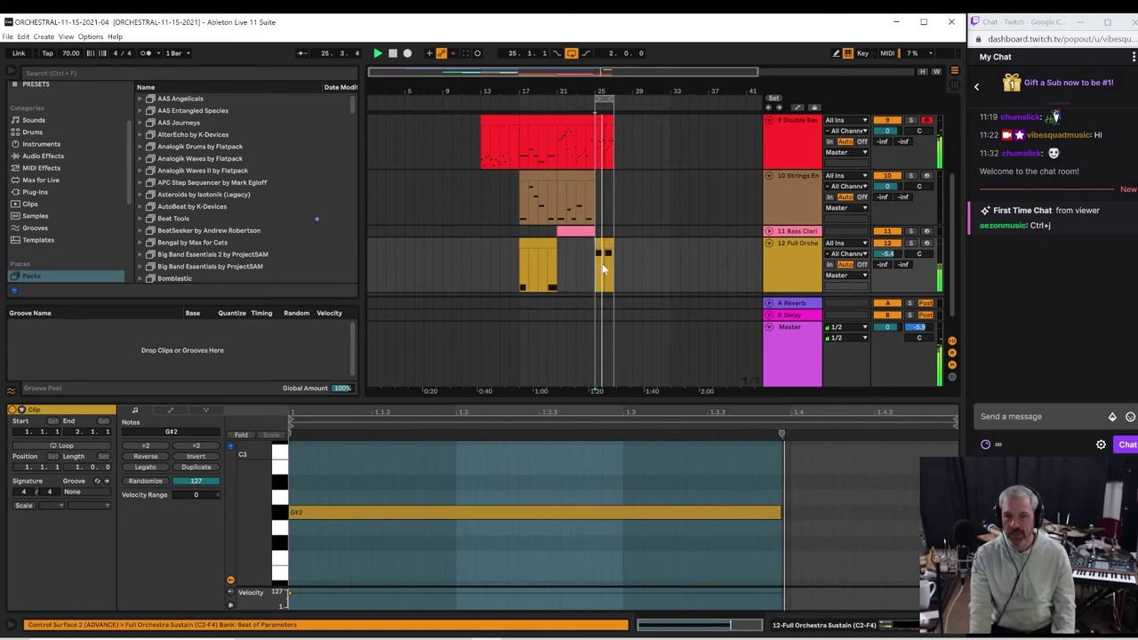
left_click_drag(612, 90, 603, 177)
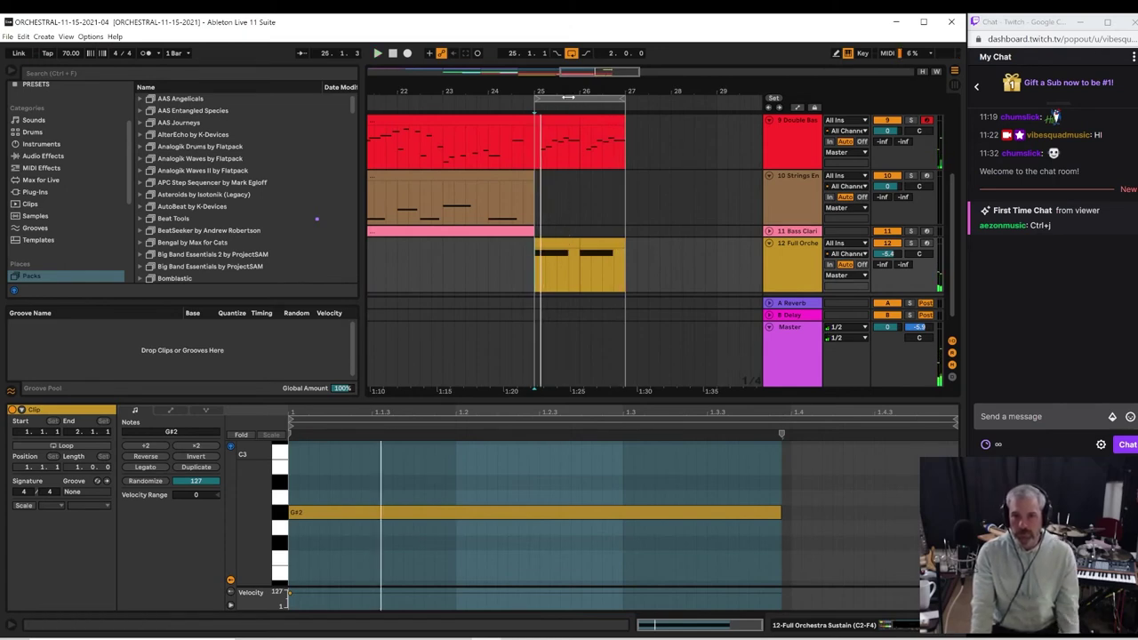
mouse_move(568, 97)
left_mouse_down()
mouse_move(654, 102)
mouse_move(573, 107)
left_mouse_up()
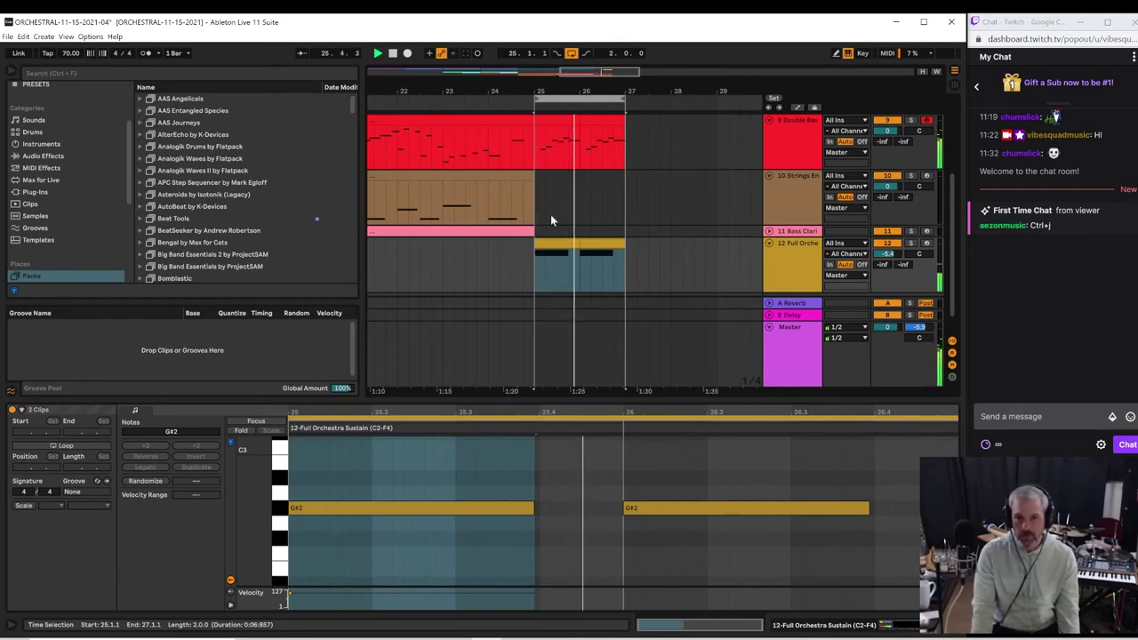
left_click(557, 96)
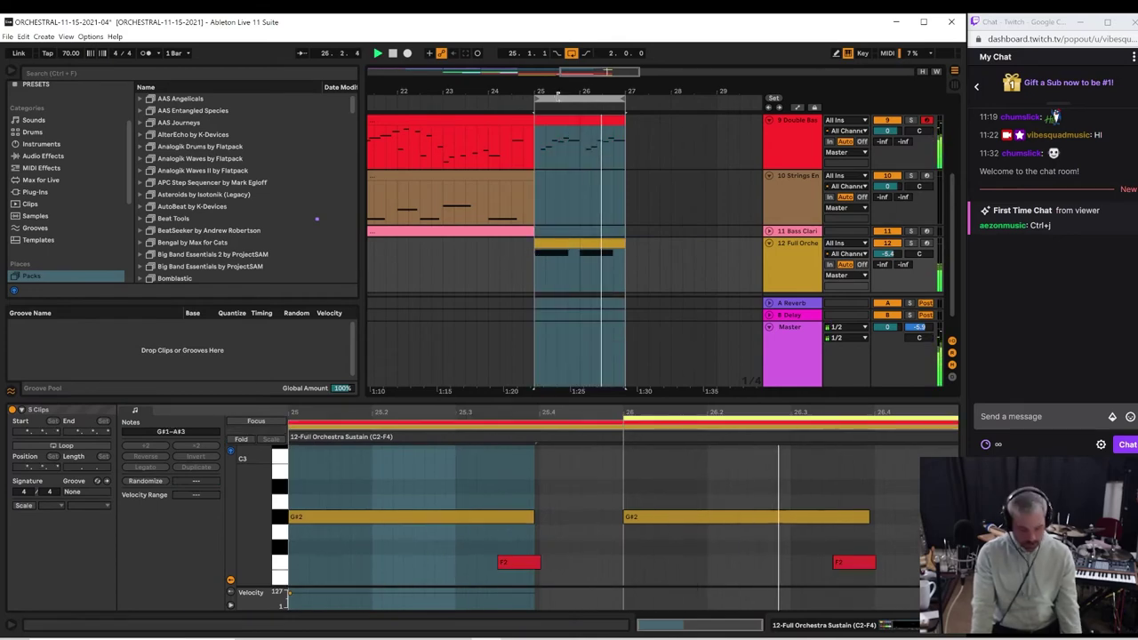
key("ctrl+d")
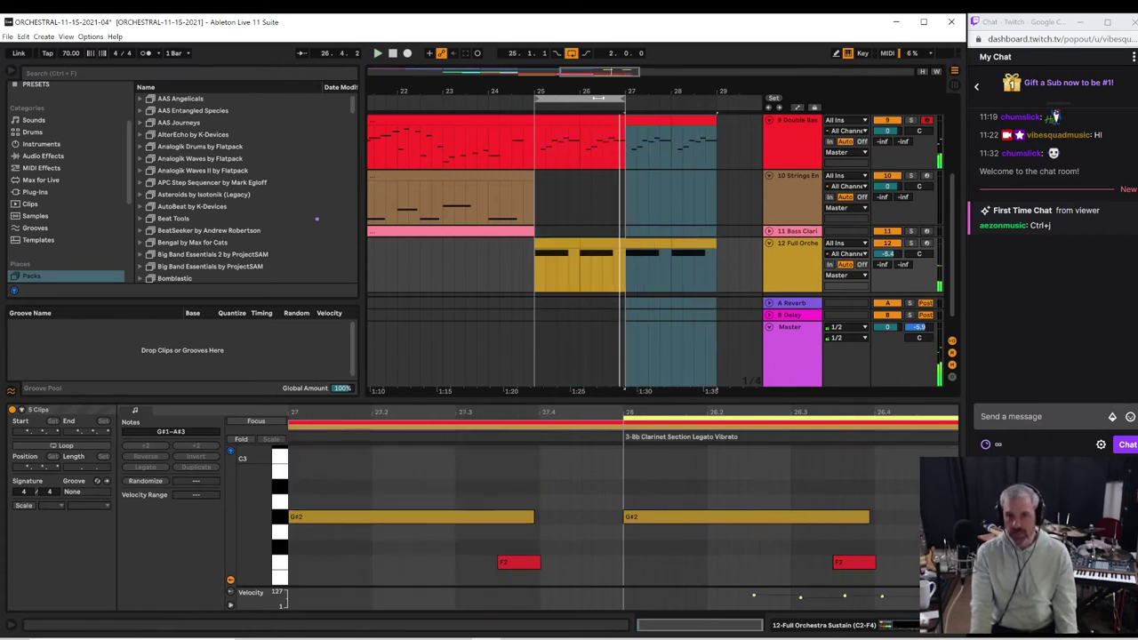
left_click_drag(598, 96, 689, 99)
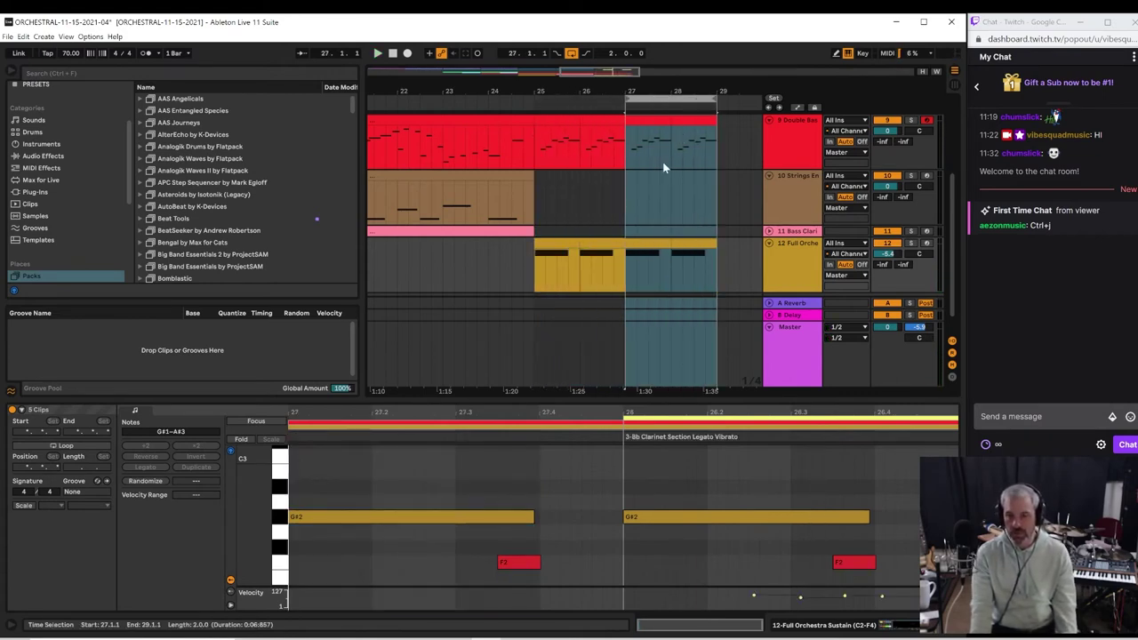
Step: Consolidate the two Full Orchestra clips in bars 27 and 28 into one clip and play it
left_click(650, 242)
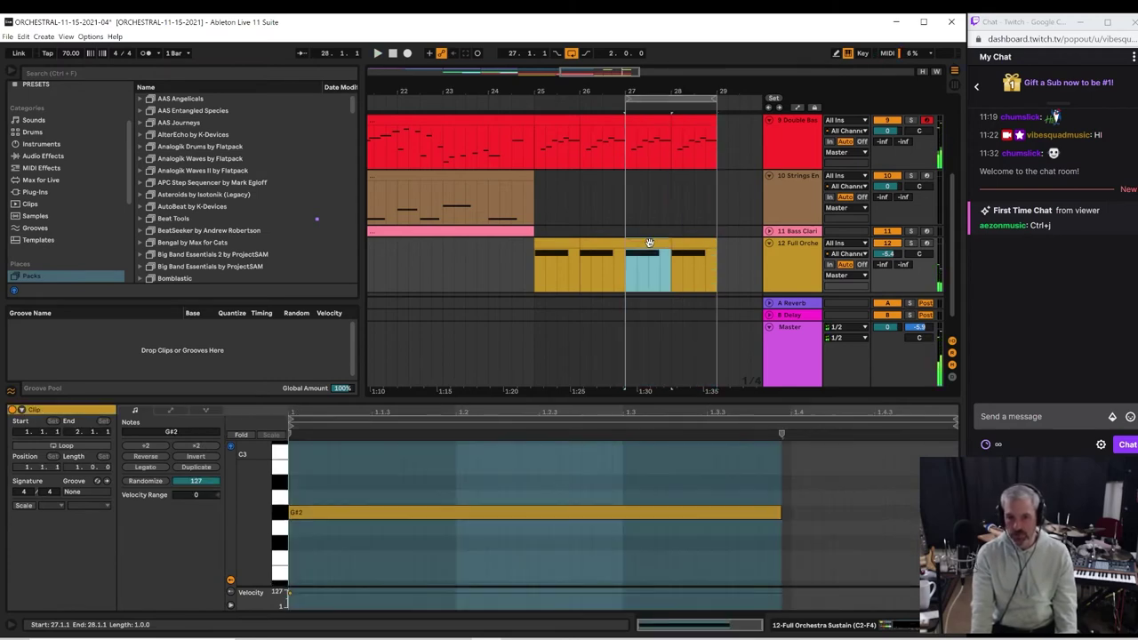
left_click(682, 242, "shift")
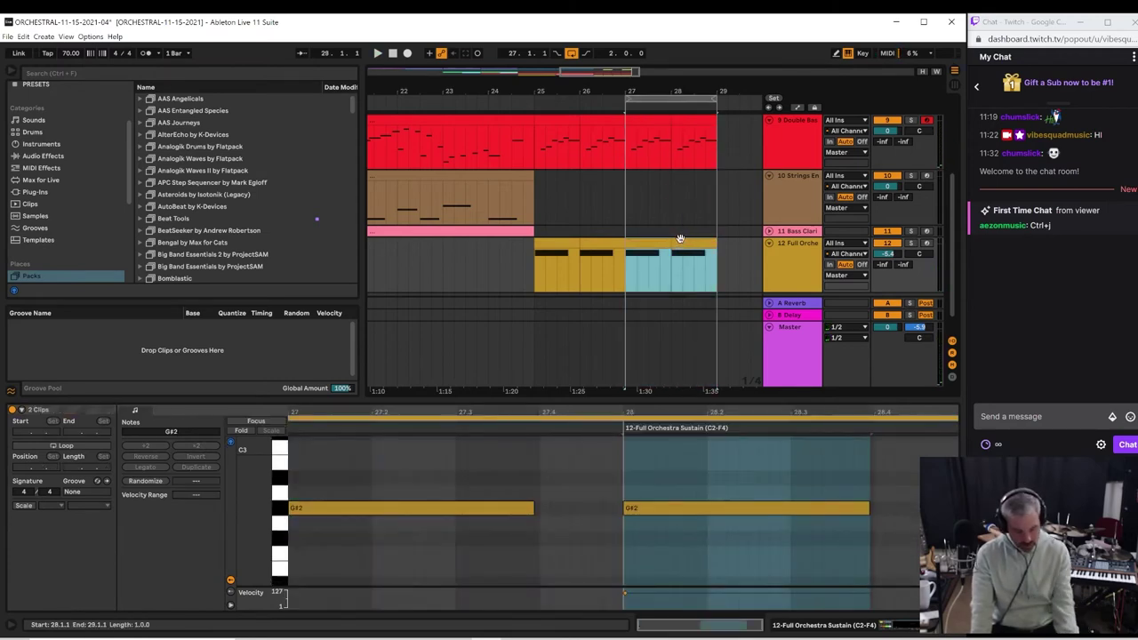
key("ctrl+j")
double_click(665, 245)
key("space")
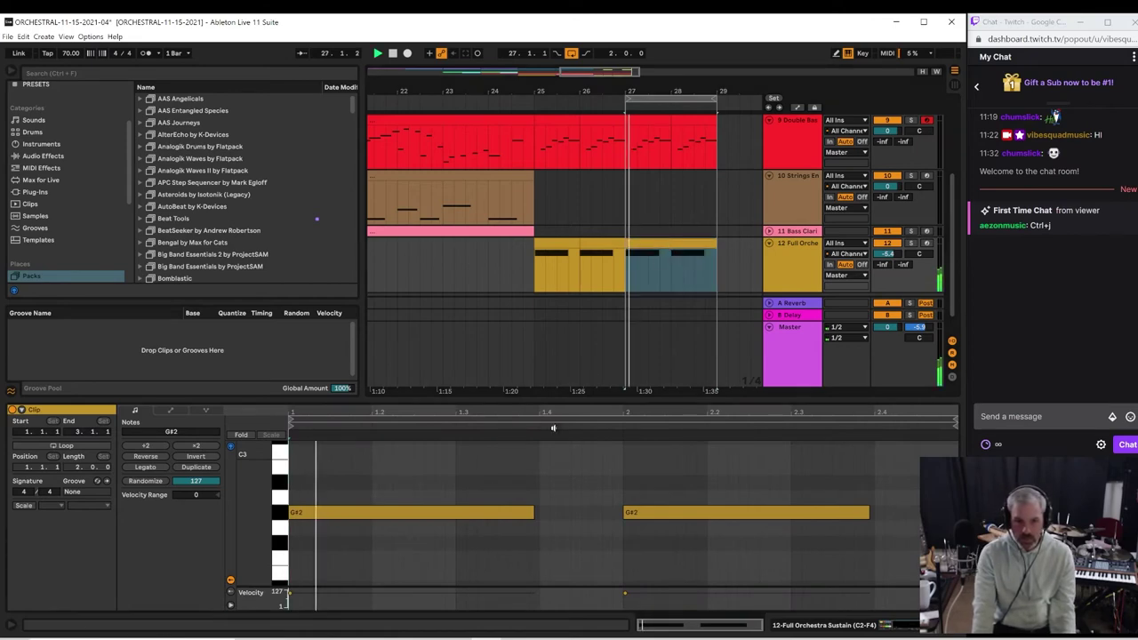
key("space")
Step: Transpose both notes of the consolidated Full Orchestra clip to D#2 and play the result
left_click_drag(524, 461, 638, 505)
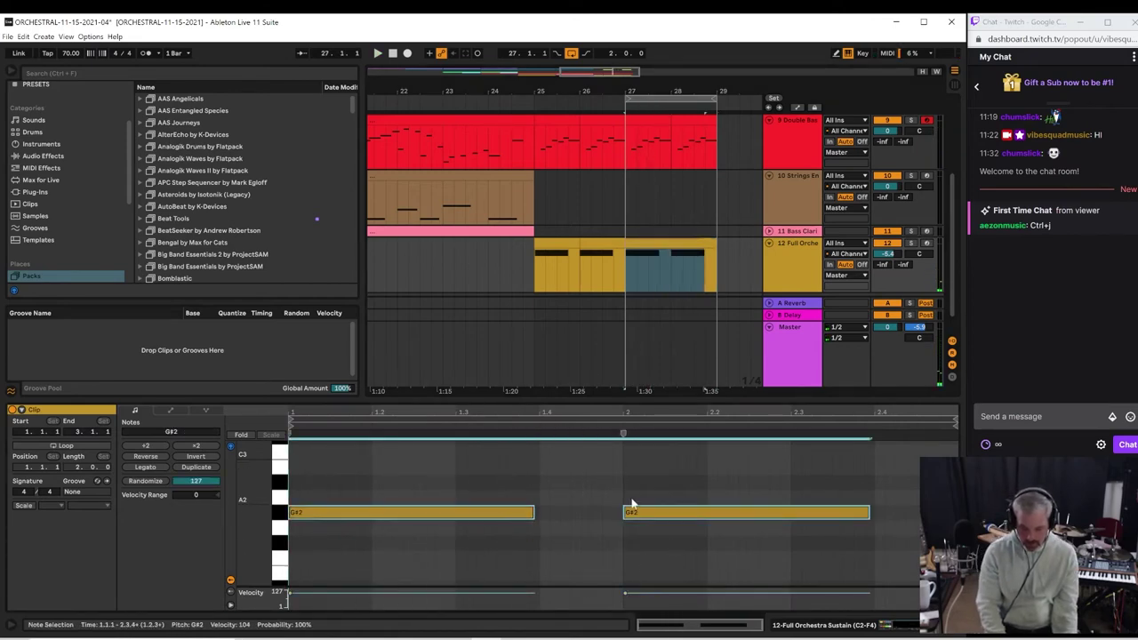
key("Up")
key("Up")
key("Up")
key("Up")
key("Up")
key("Up")
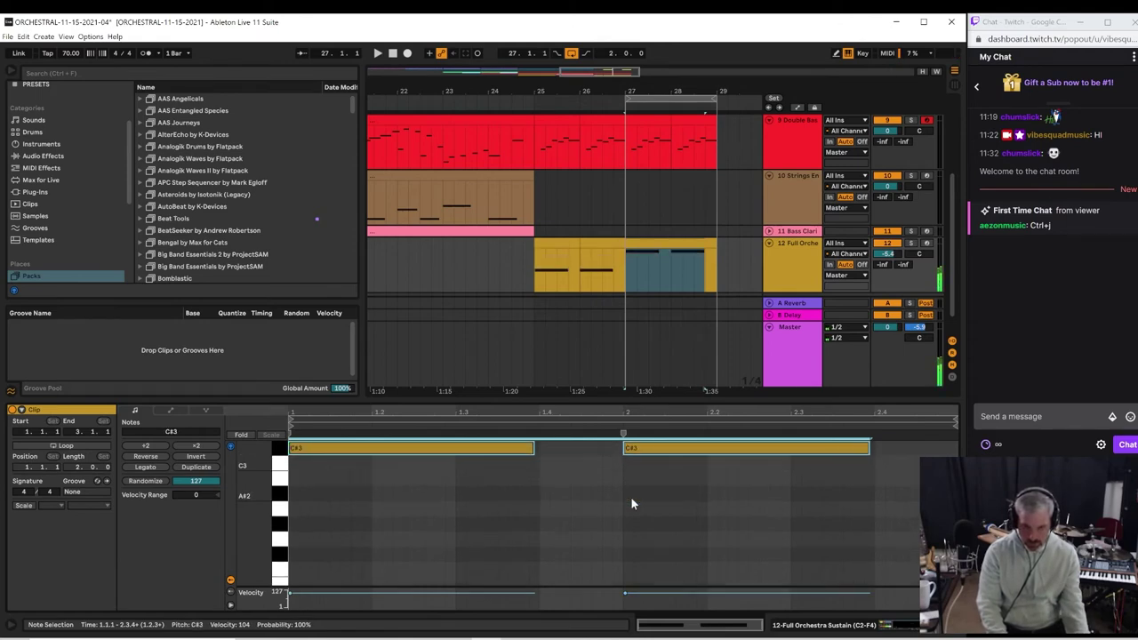
key("Up")
key("shift+Down")
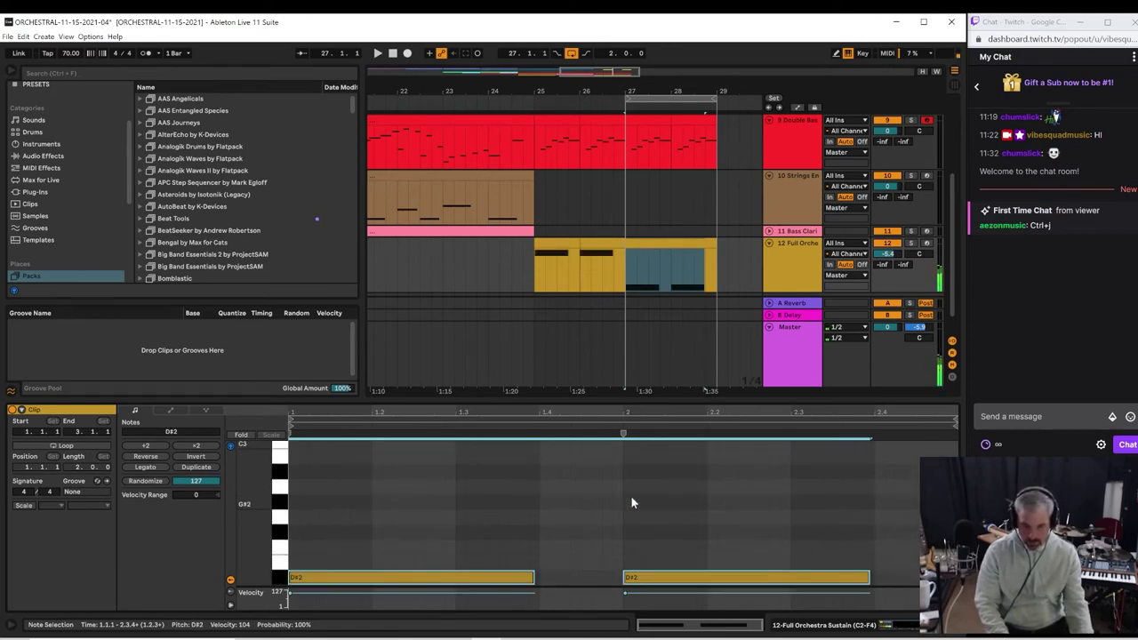
key("space")
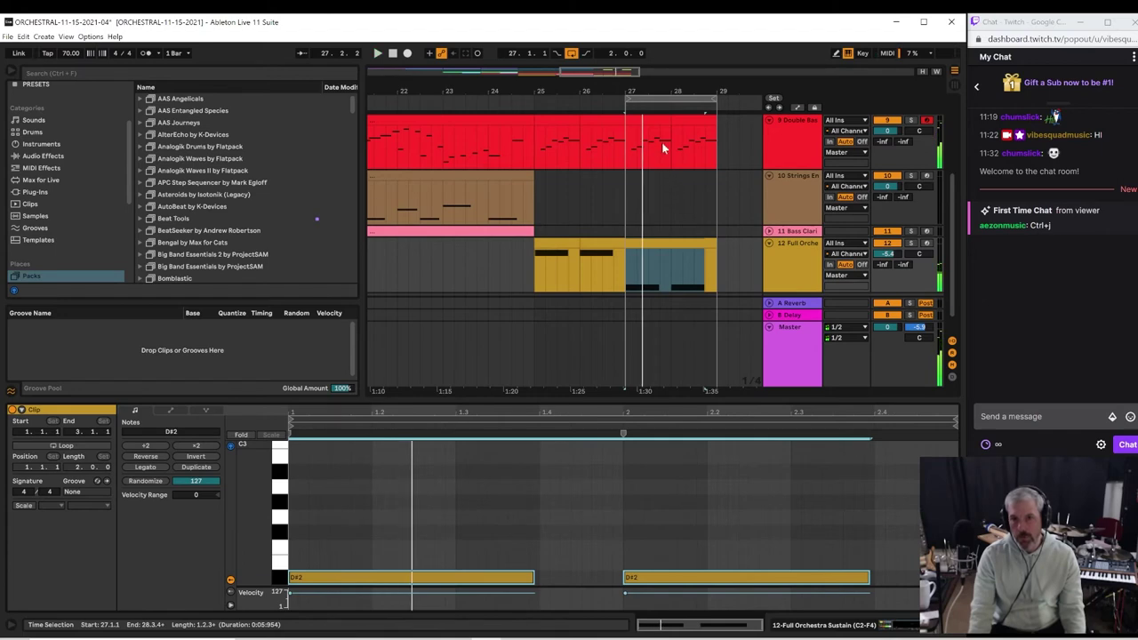
Step: Consolidate the two Double Bass clips in bars 27 and 28 into one clip and enlarge its note editor
left_click(657, 122)
left_click(677, 120, "shift")
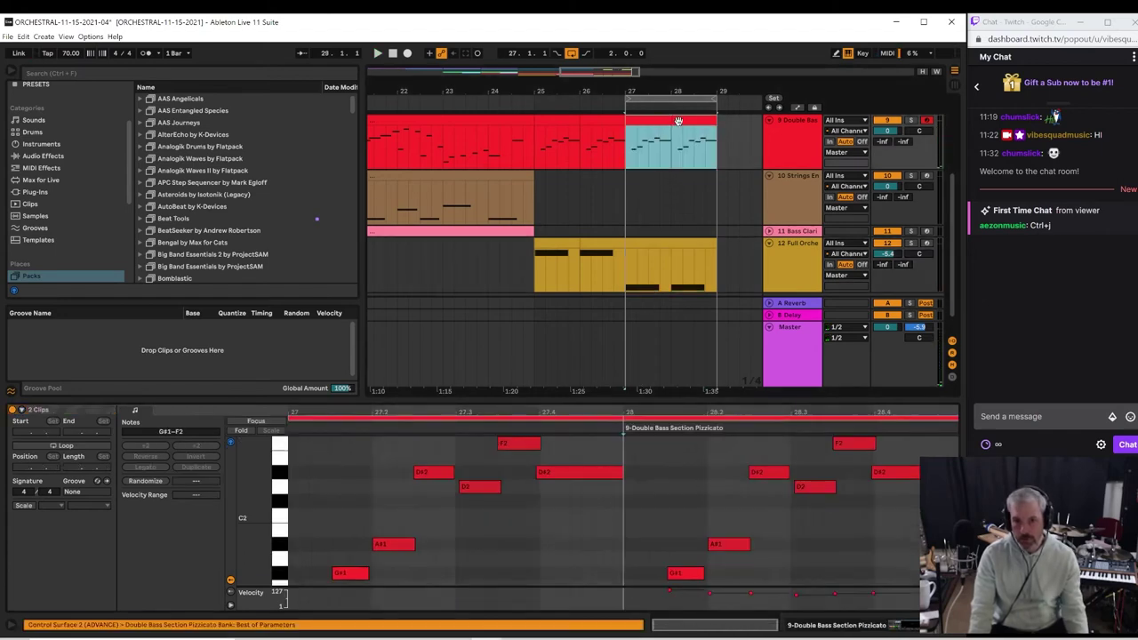
key("ctrl+j")
key("space")
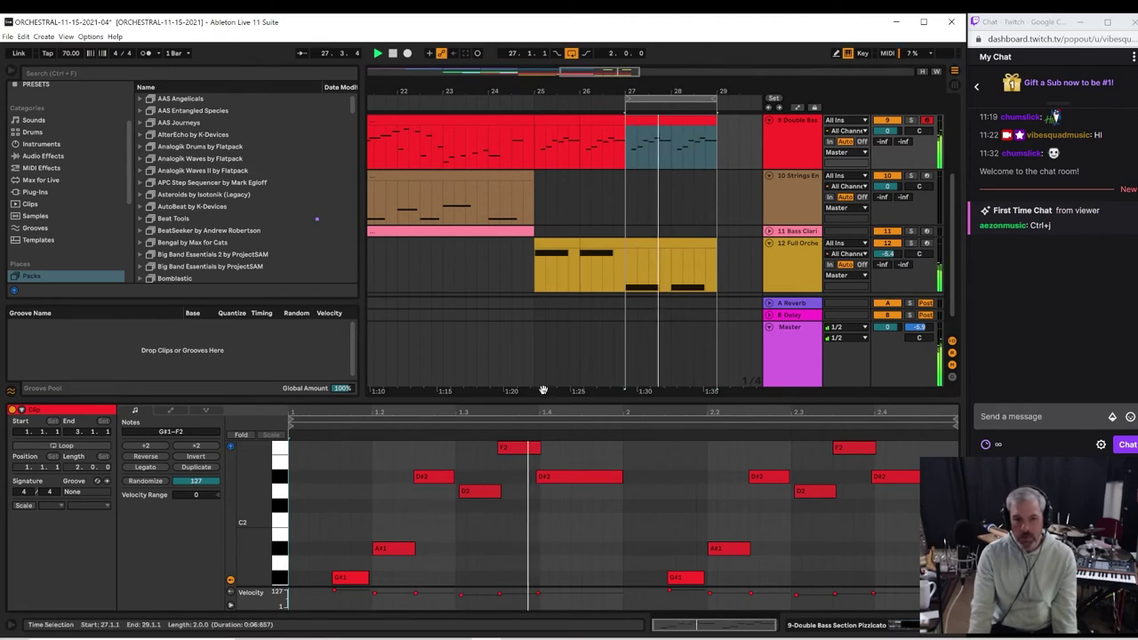
left_click_drag(543, 399, 553, 287)
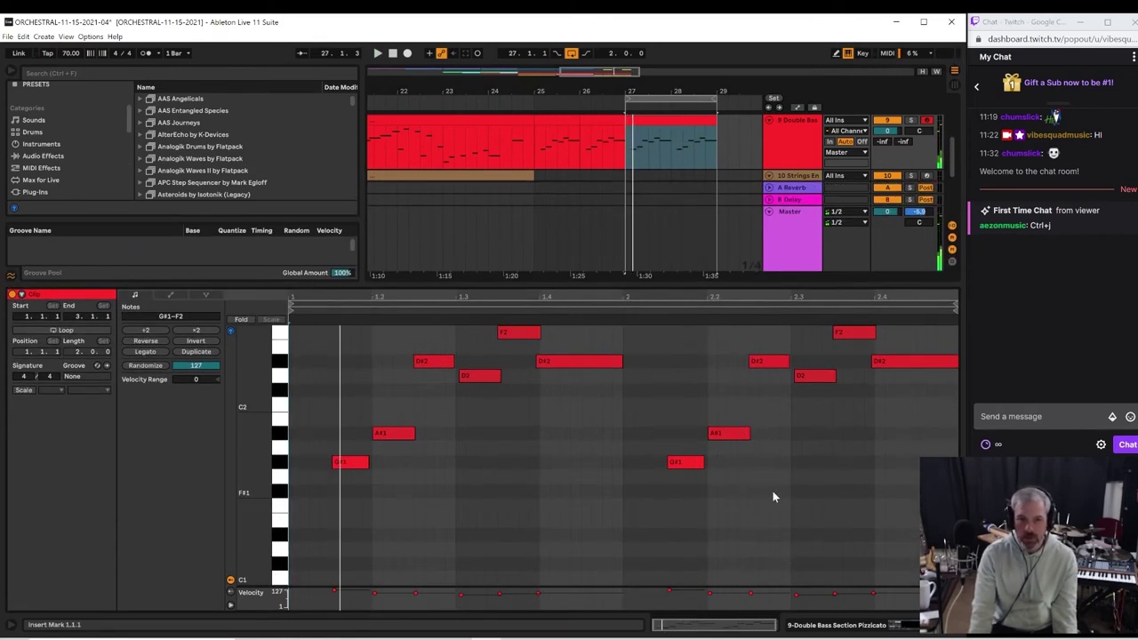
Step: Play the arrangement from beat 24.4 and again from bar 27 to hear the Double Bass phrase
key("space")
key("ctrl+a")
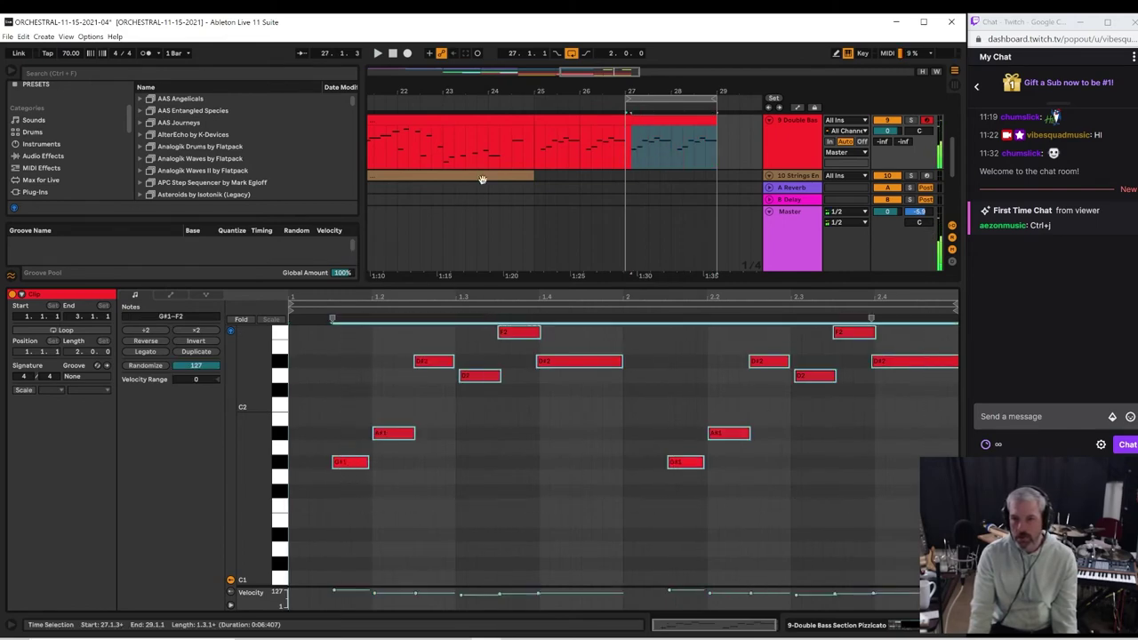
left_click(523, 142)
key("space")
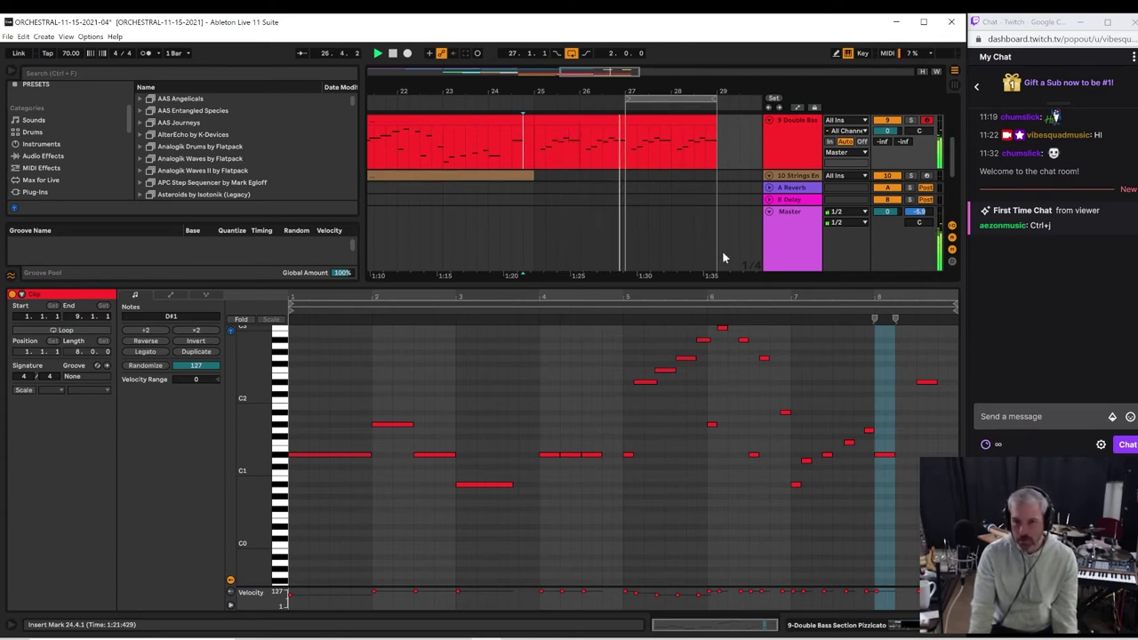
left_click(623, 155)
key("space")
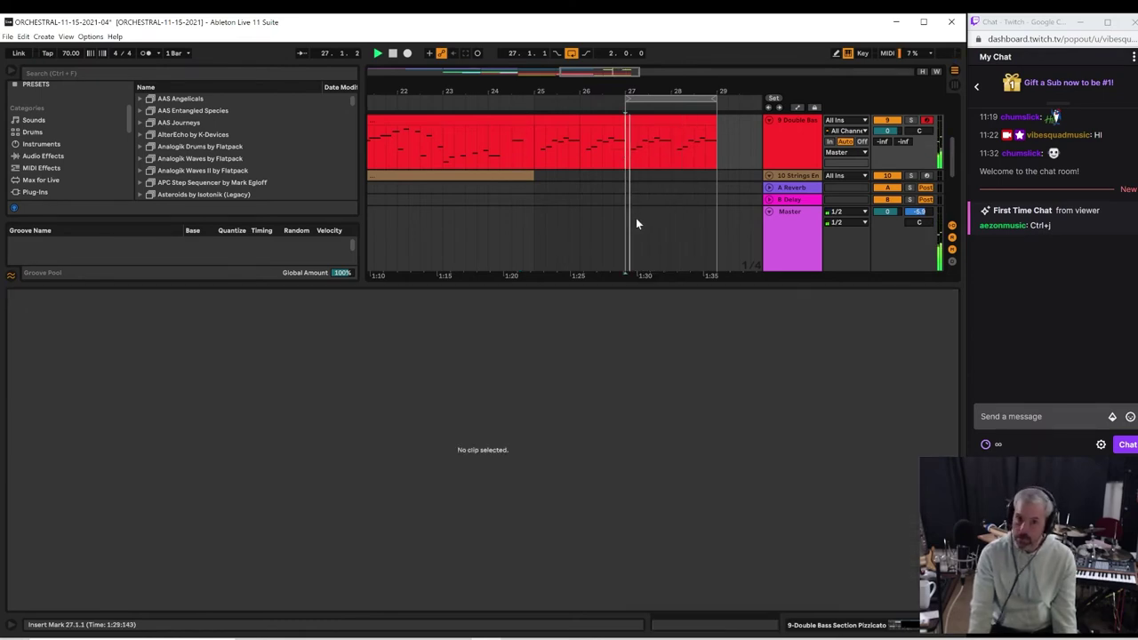
Step: Raise the first Double Bass note of bar 27 to D#2 and play the phrase
left_click(639, 118)
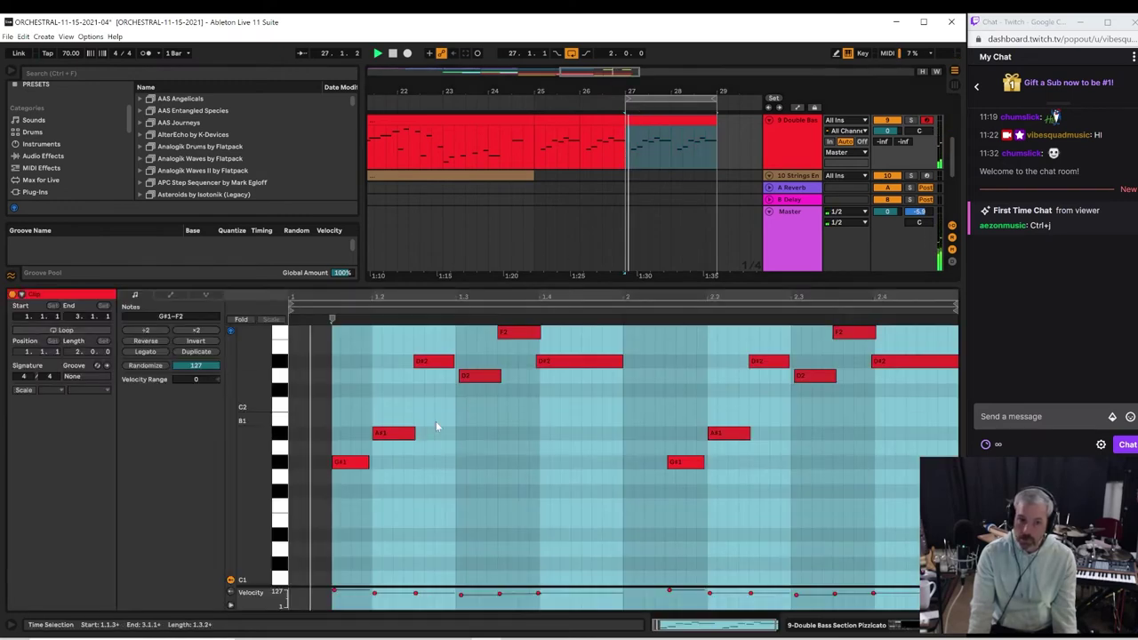
left_click_drag(333, 438, 345, 465)
key("Up")
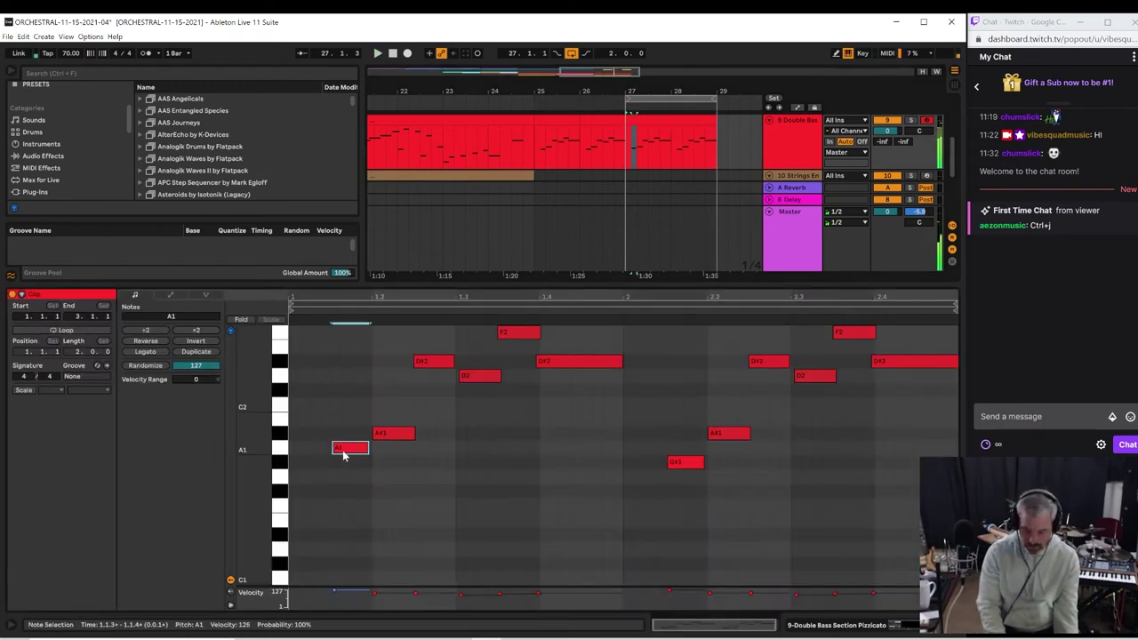
key("Up")
key("Up")
key("Up")
key("Up")
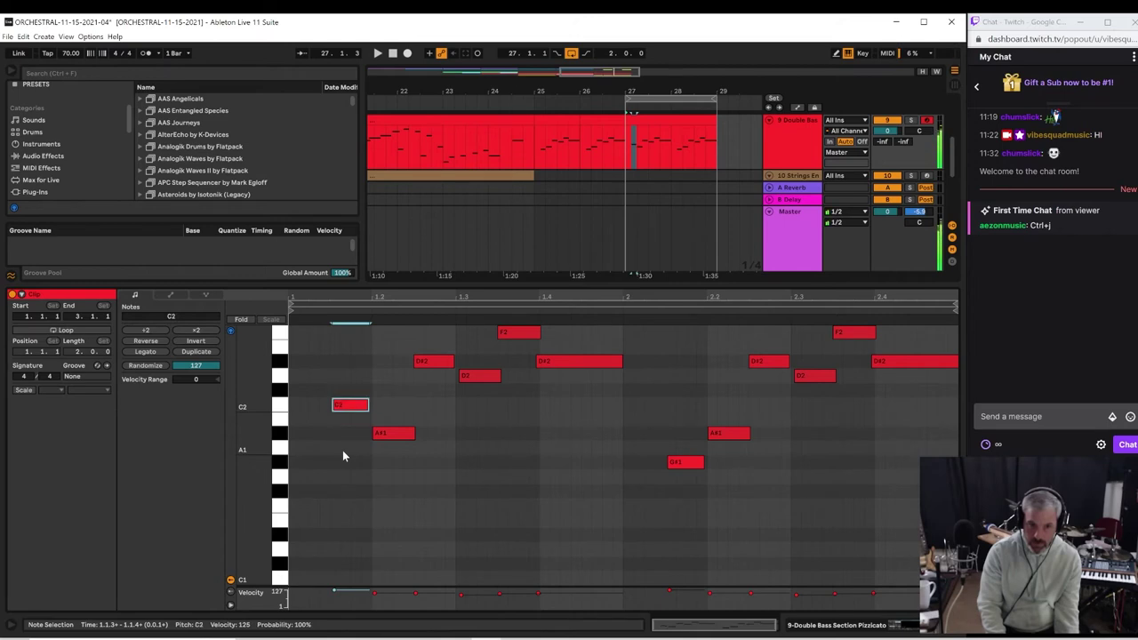
key("space")
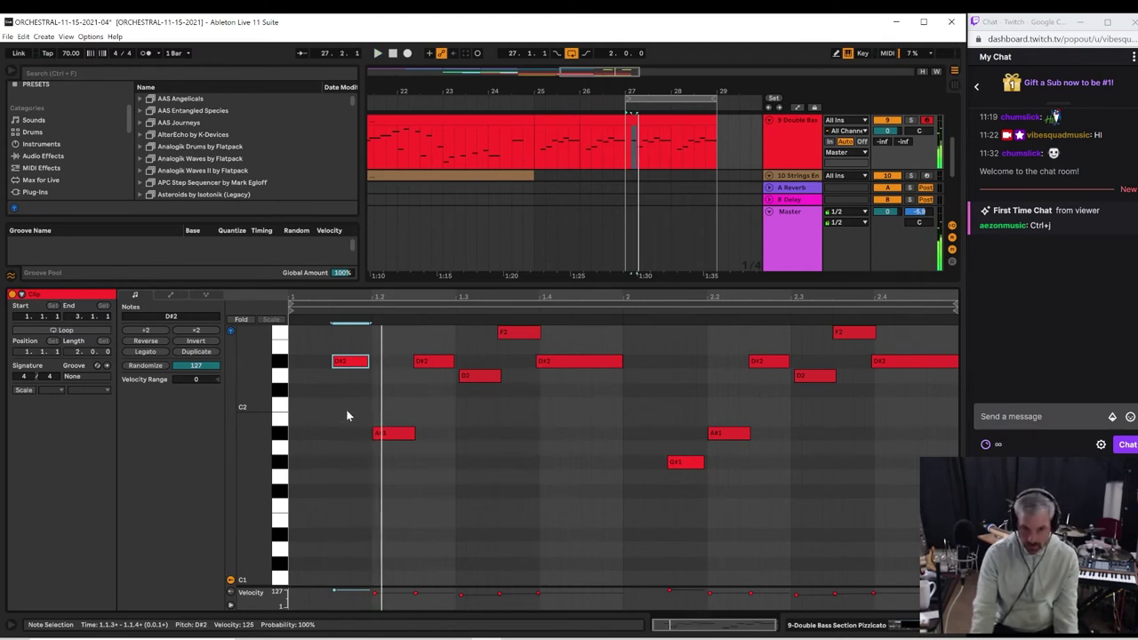
Step: Raise the second Double Bass note of bar 27 to D2 and lower the third one octave to D#1
left_click_drag(346, 411, 404, 458)
key("Up")
key("Up")
key("Up")
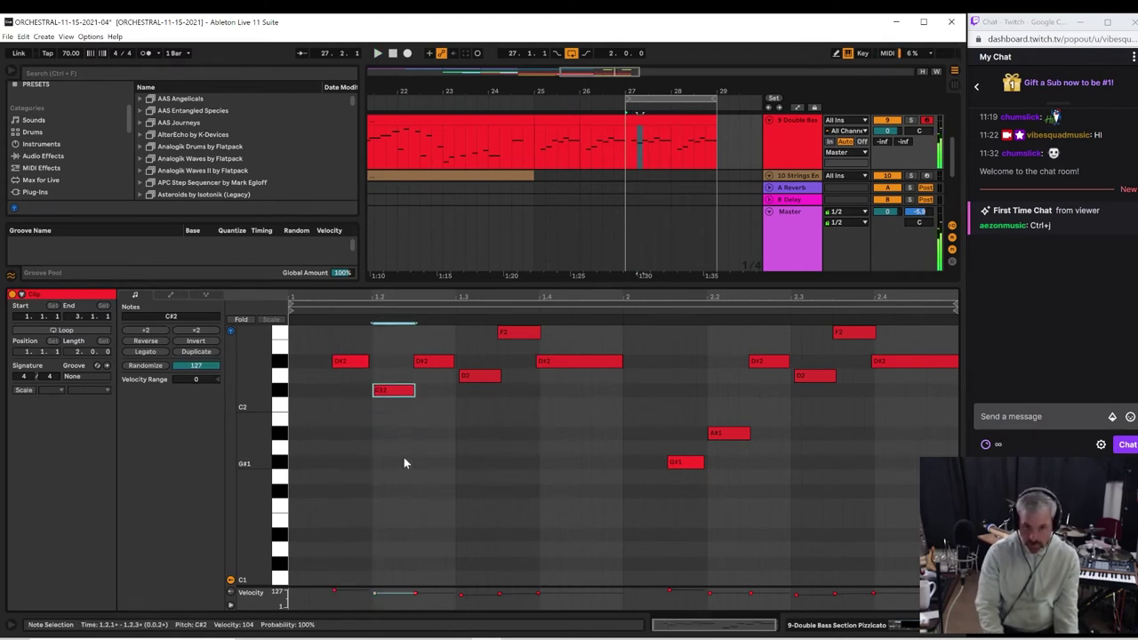
key("Up")
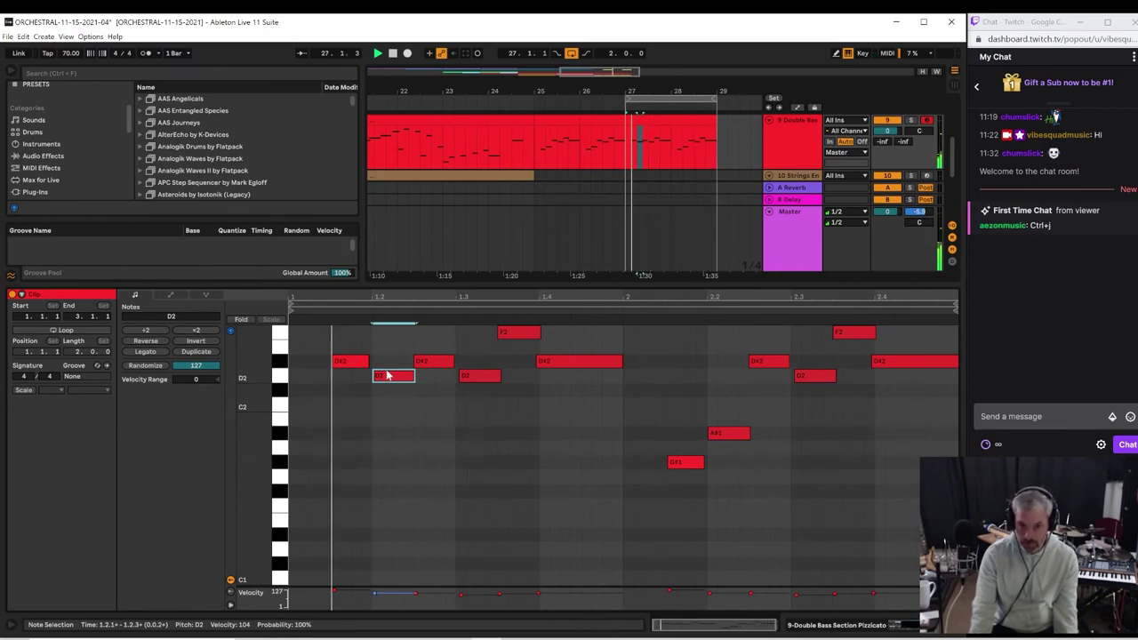
left_click(433, 361)
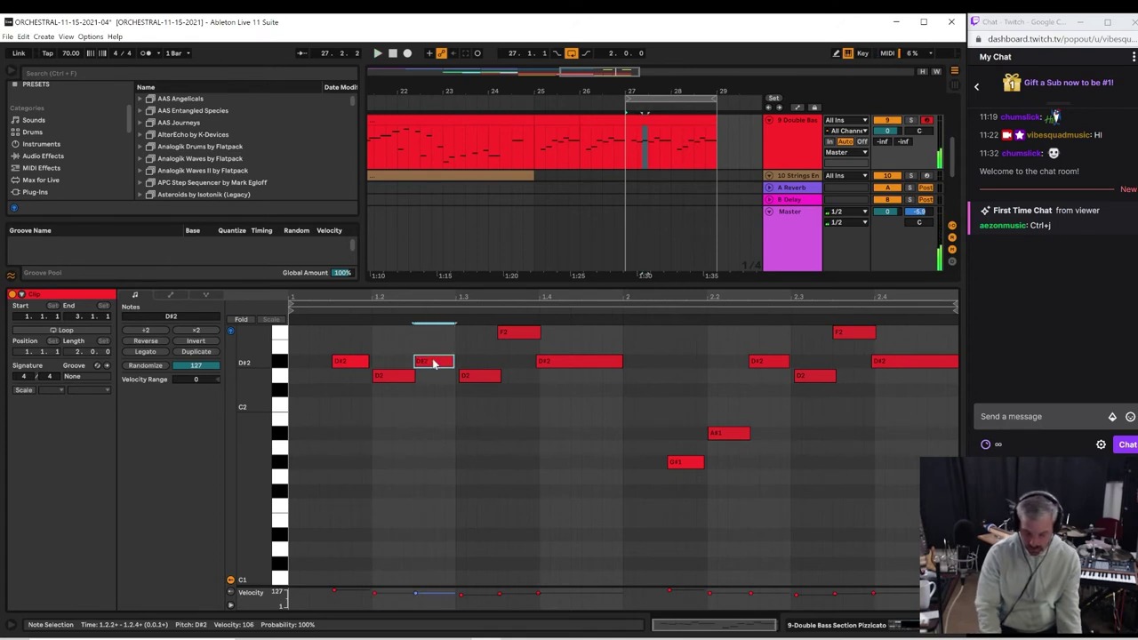
key("shift+Down")
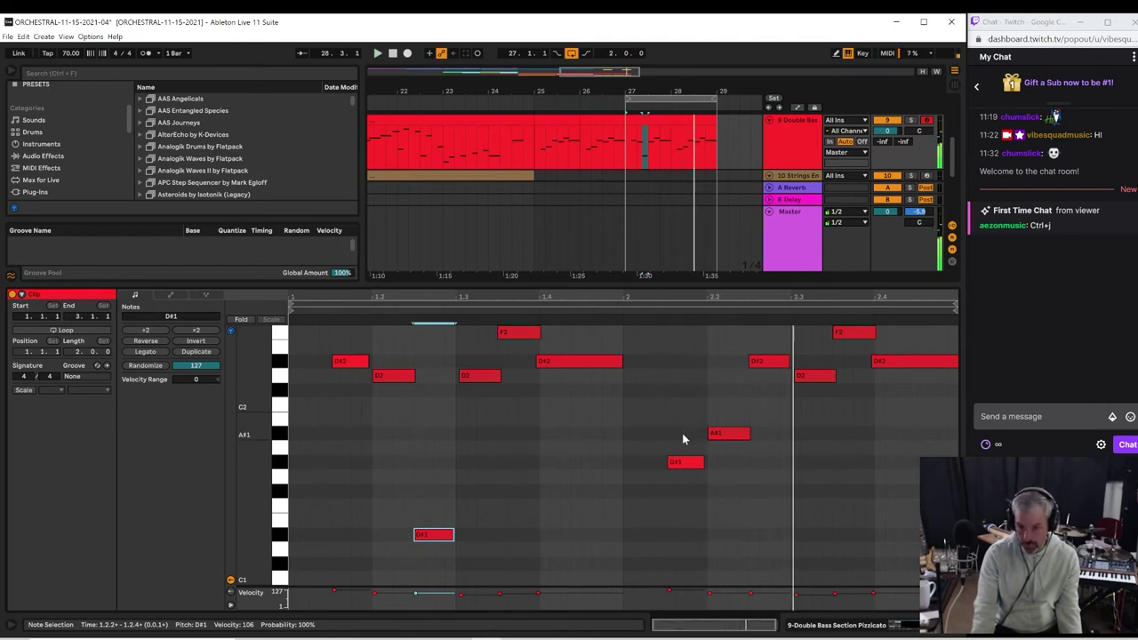
Step: Raise the first Double Bass note of bar 28 to D#2
left_click(677, 461)
key("shift+Up")
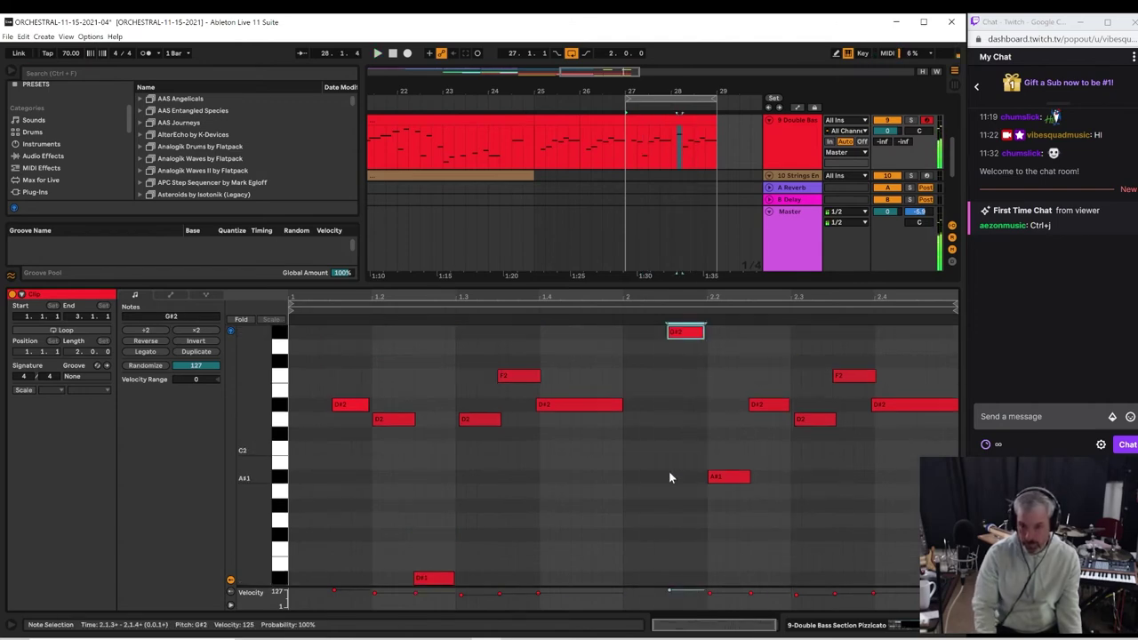
key("Down")
key("Down")
key("Down")
key("Down")
key("Down")
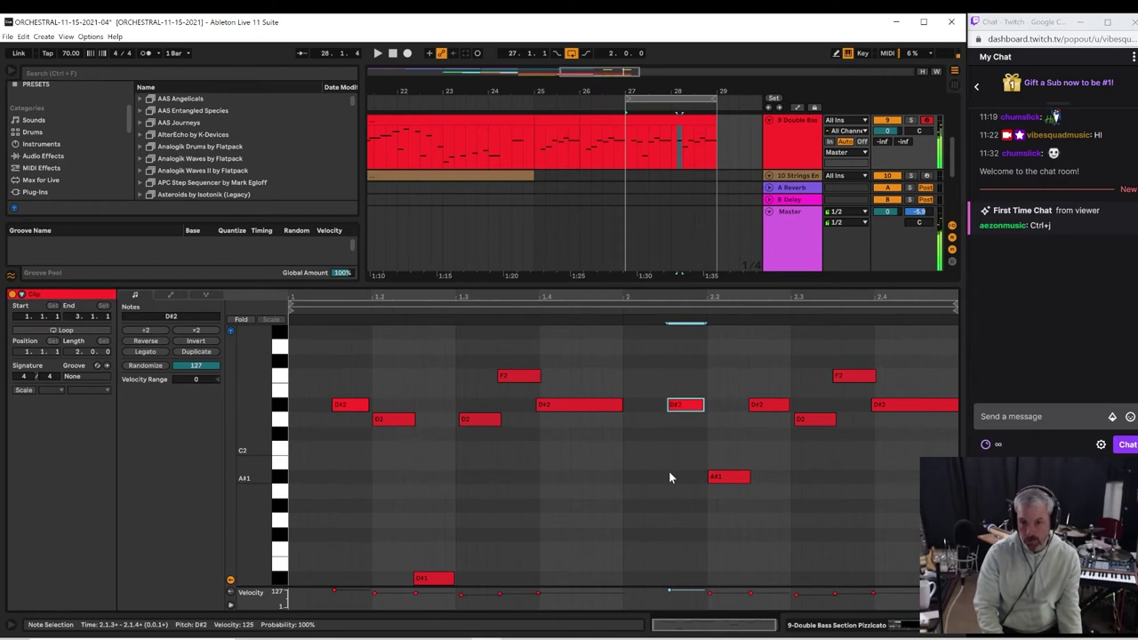
Step: Raise the second Double Bass note of bar 28 to D2, lower the third one octave to D#1, and play the phrase
key("space")
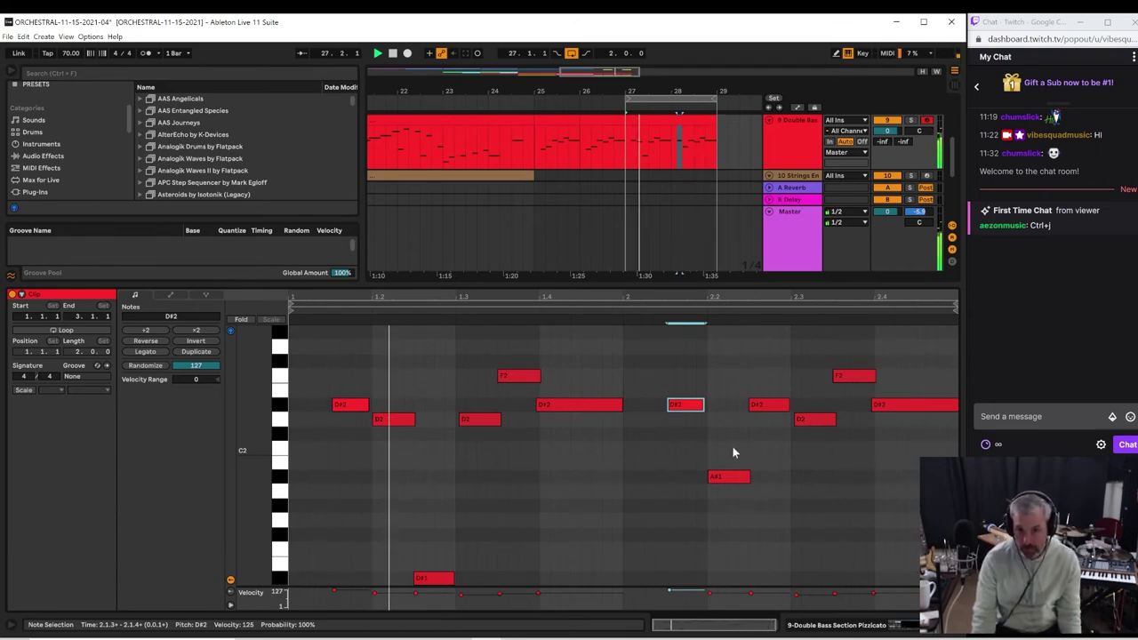
left_click(729, 476)
key("Up")
key("Up")
key("Up")
key("Up")
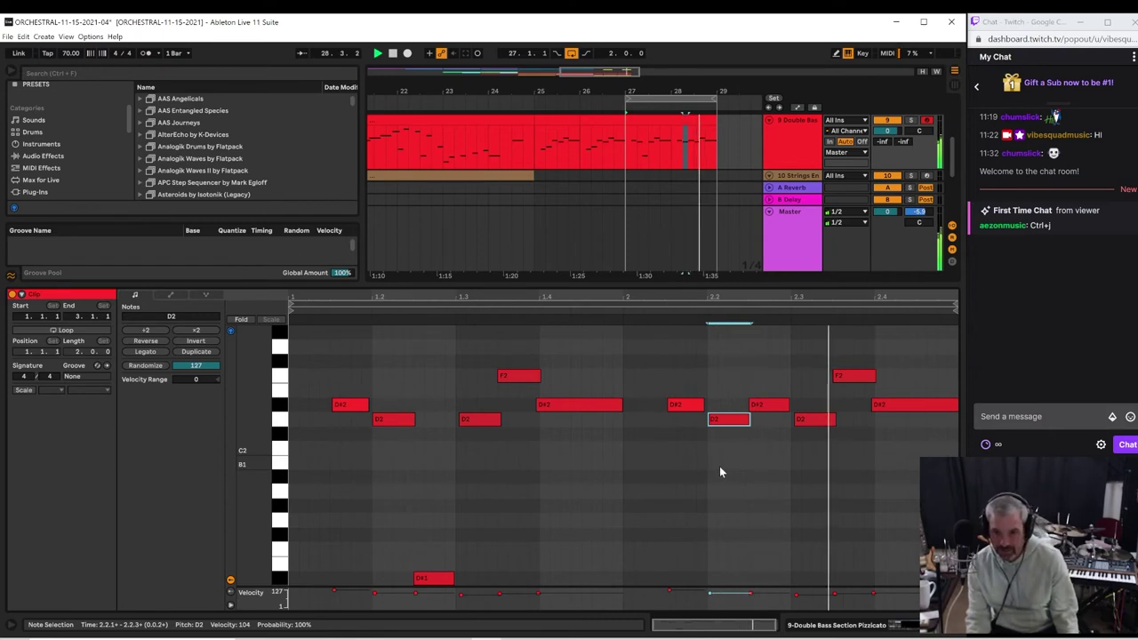
left_click(760, 406)
key("shift+Down")
key("space")
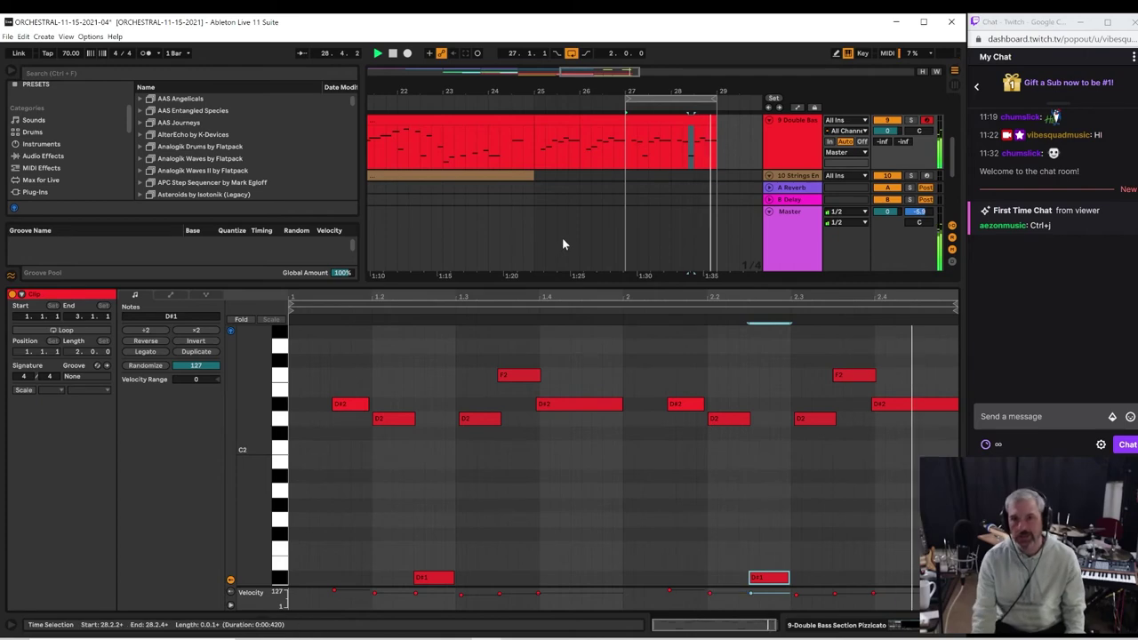
Step: Extend the loop to four bars starting at bar 25, play from there, and enlarge the arrangement area
left_click(531, 153)
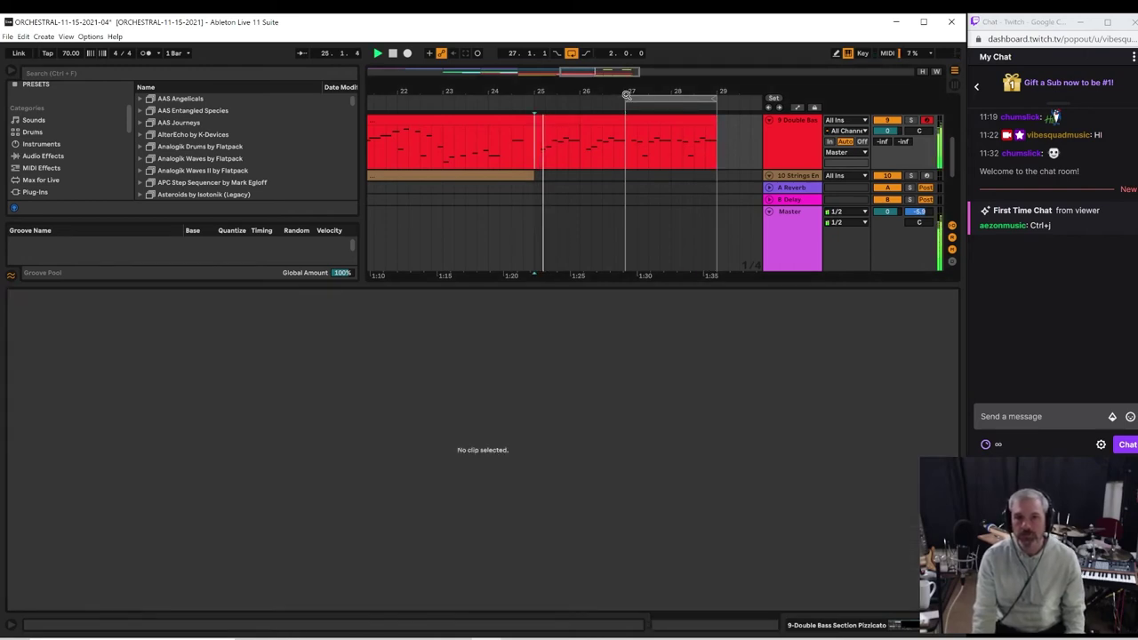
left_click_drag(629, 97, 509, 49)
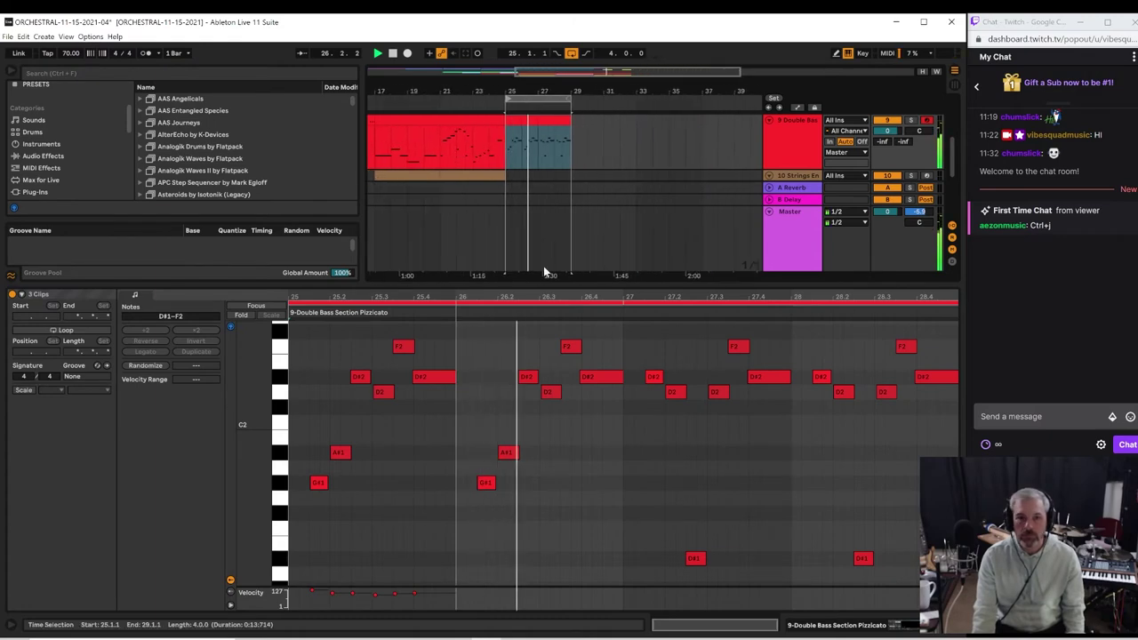
left_click_drag(542, 285, 510, 604)
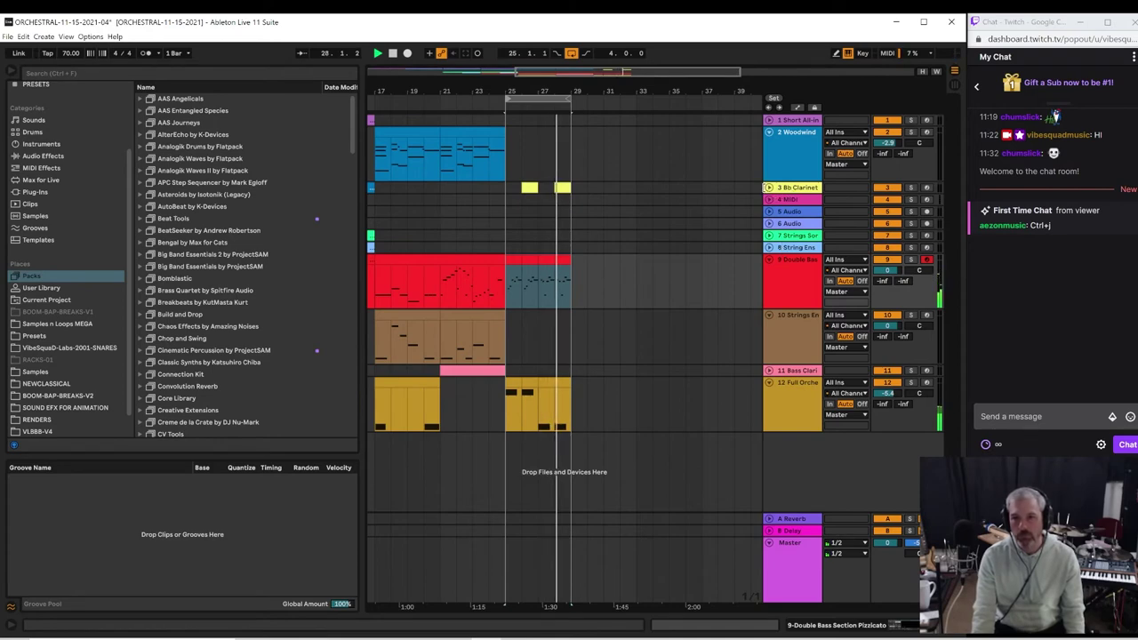
Step: Unfold the Bb Clarinet track and open its bar 28 clip in an enlarged note editor
left_click(769, 188)
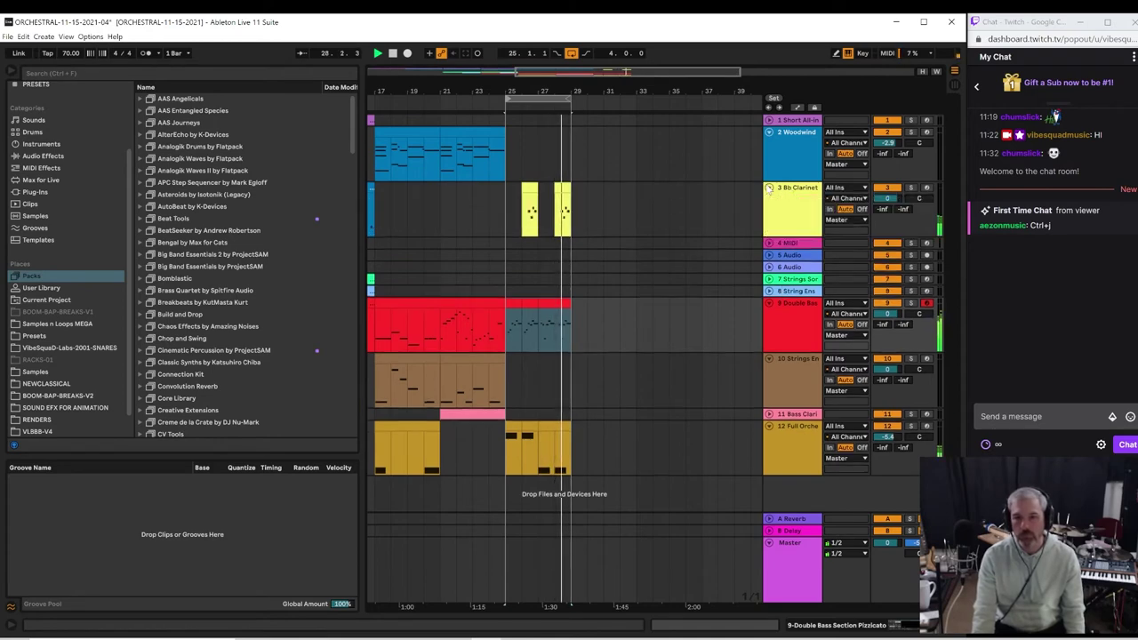
double_click(565, 191)
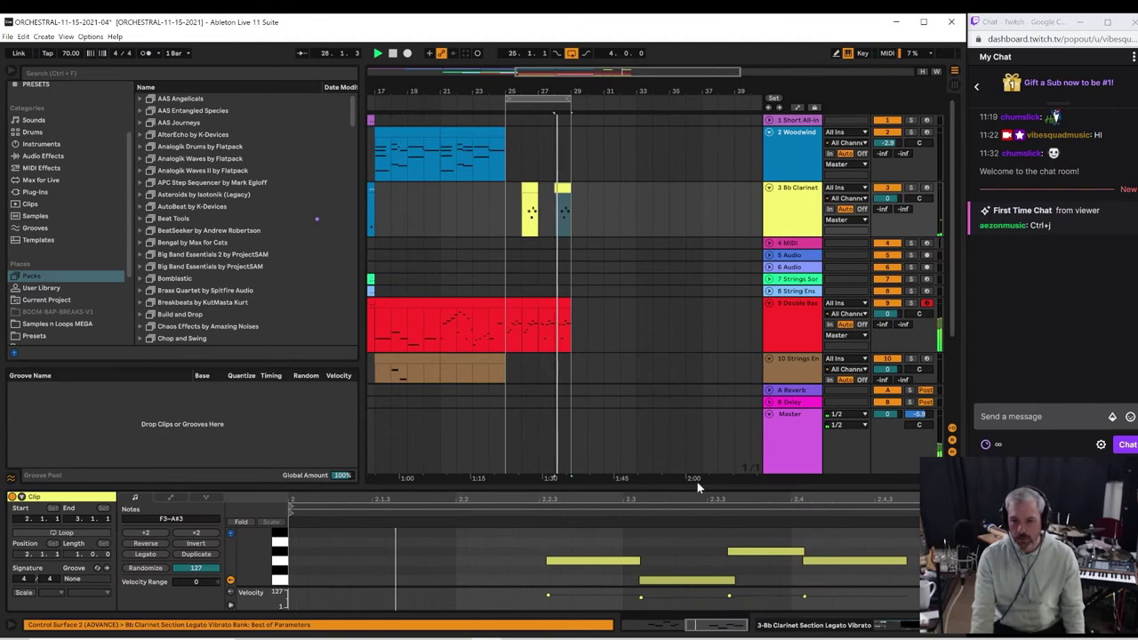
left_click_drag(694, 450, 694, 247)
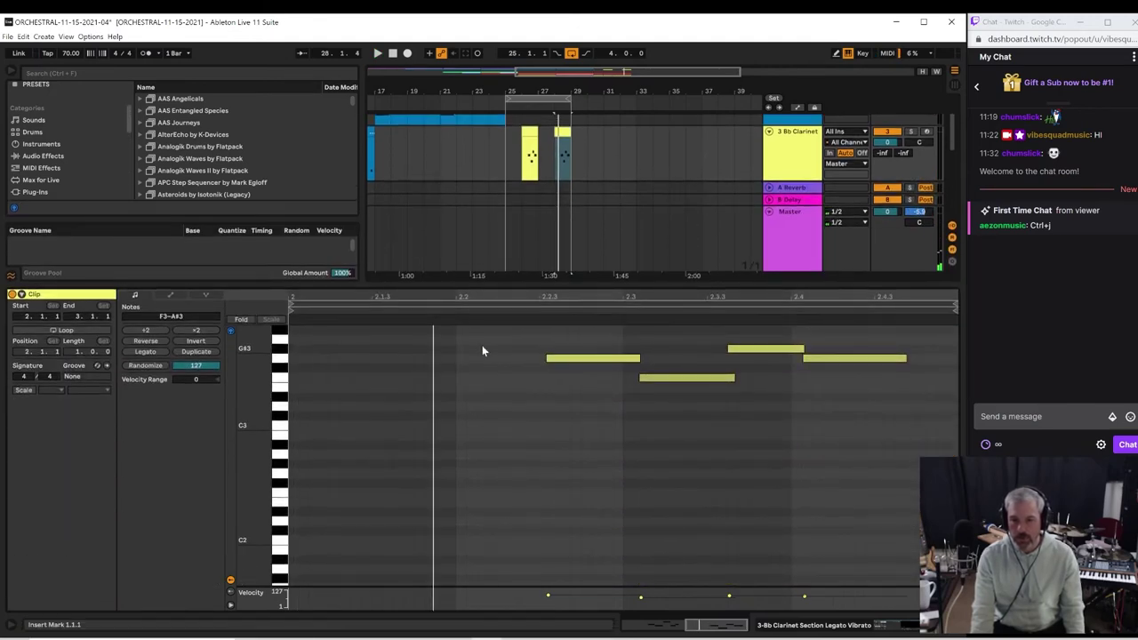
Step: Try copying the four clarinet notes of bar 28 four semitones higher and play the result
left_click_drag(485, 338, 887, 405)
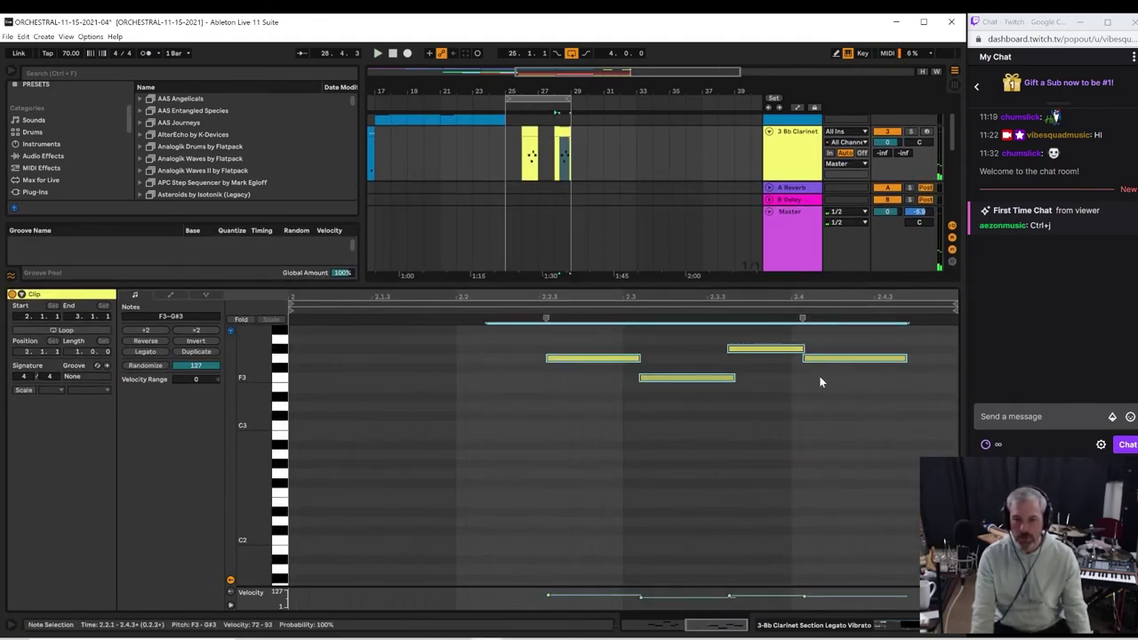
scroll(809, 373, "up", 3)
scroll(809, 375, "up", 1)
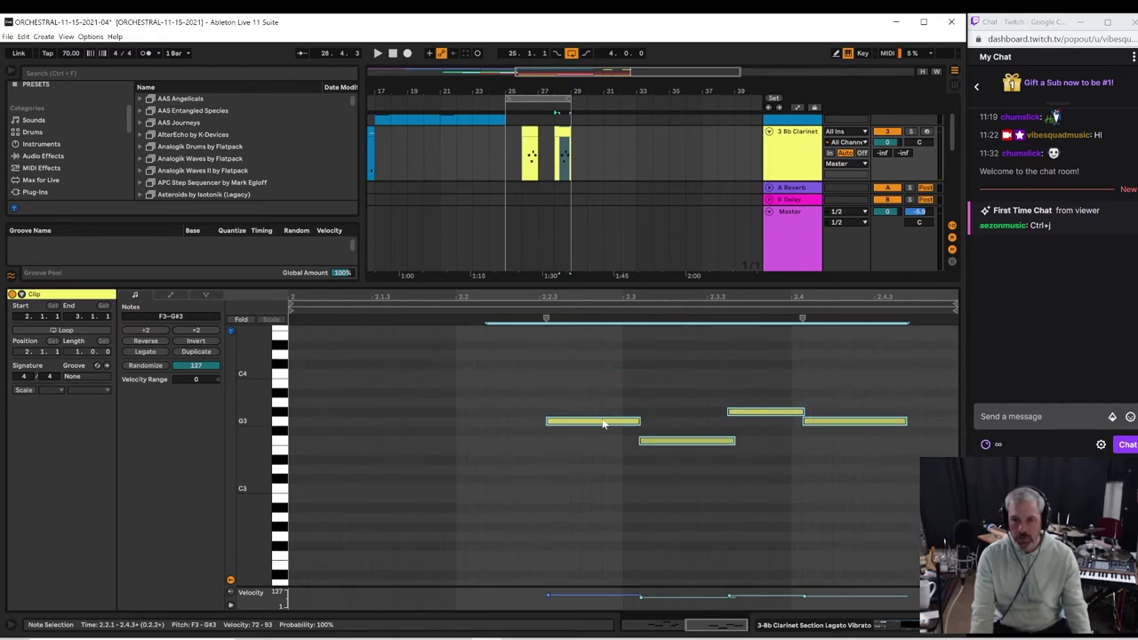
left_click_drag(602, 423, 601, 387)
key("space")
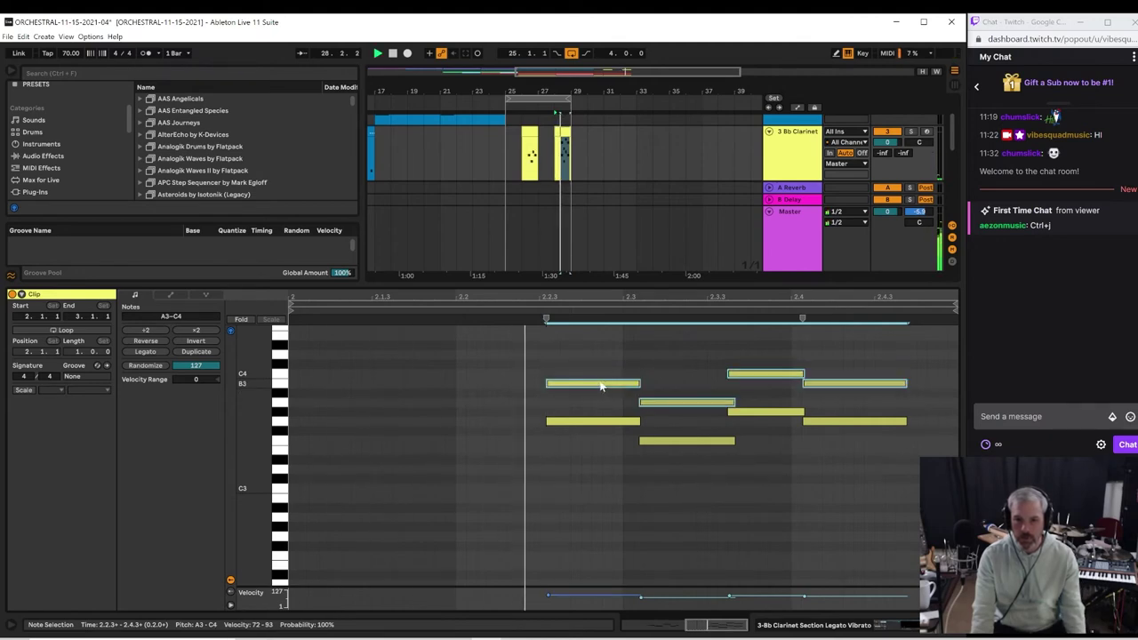
Step: Raise the copied upper clarinet notes by two semitones in total to audition a different harmony
left_click(600, 359)
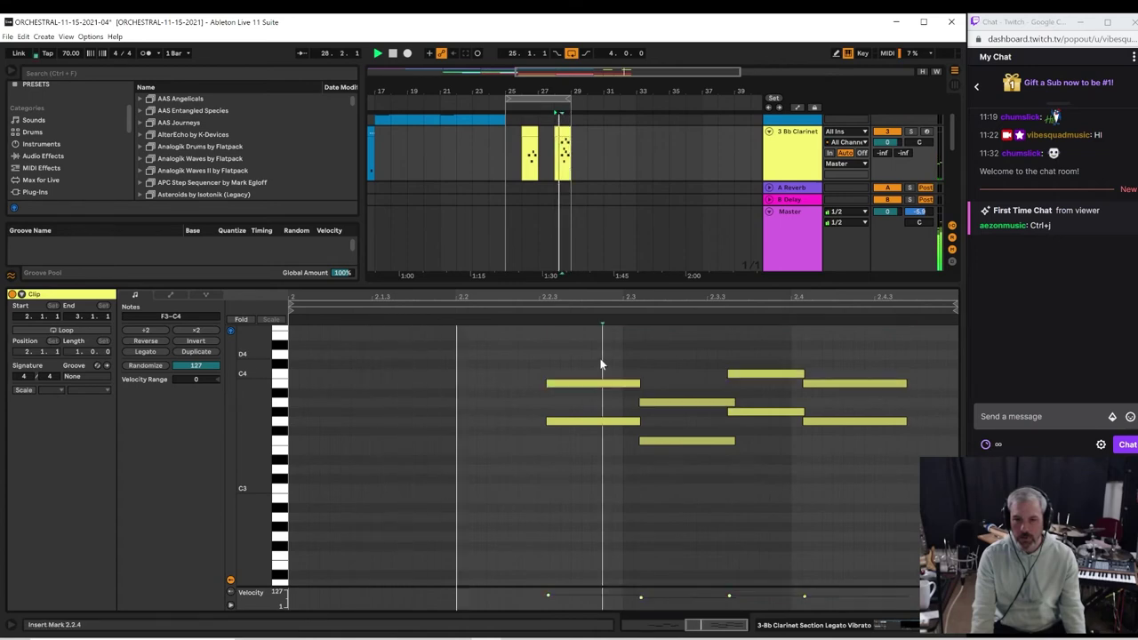
left_click_drag(600, 358, 862, 398)
key("Up")
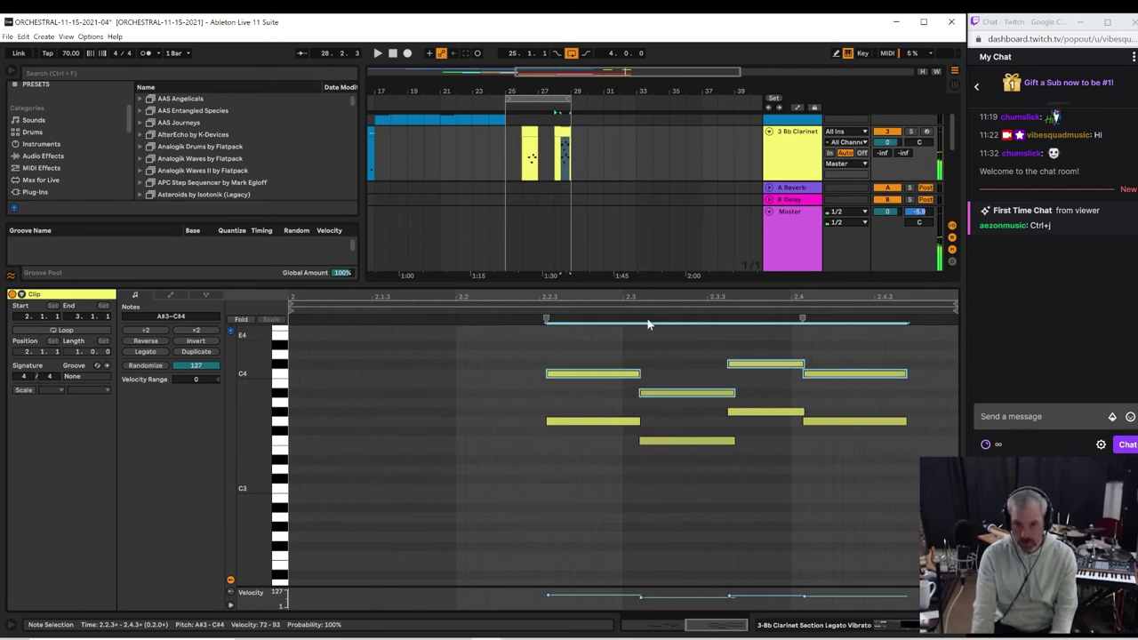
left_click(528, 315)
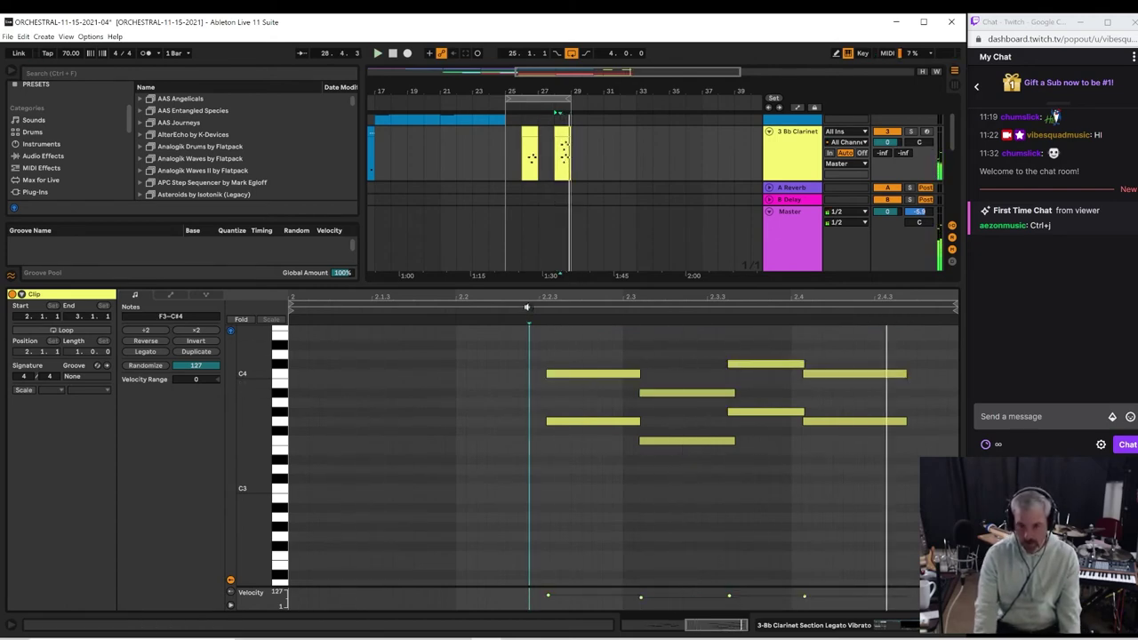
left_click_drag(537, 345, 870, 390)
key("Up")
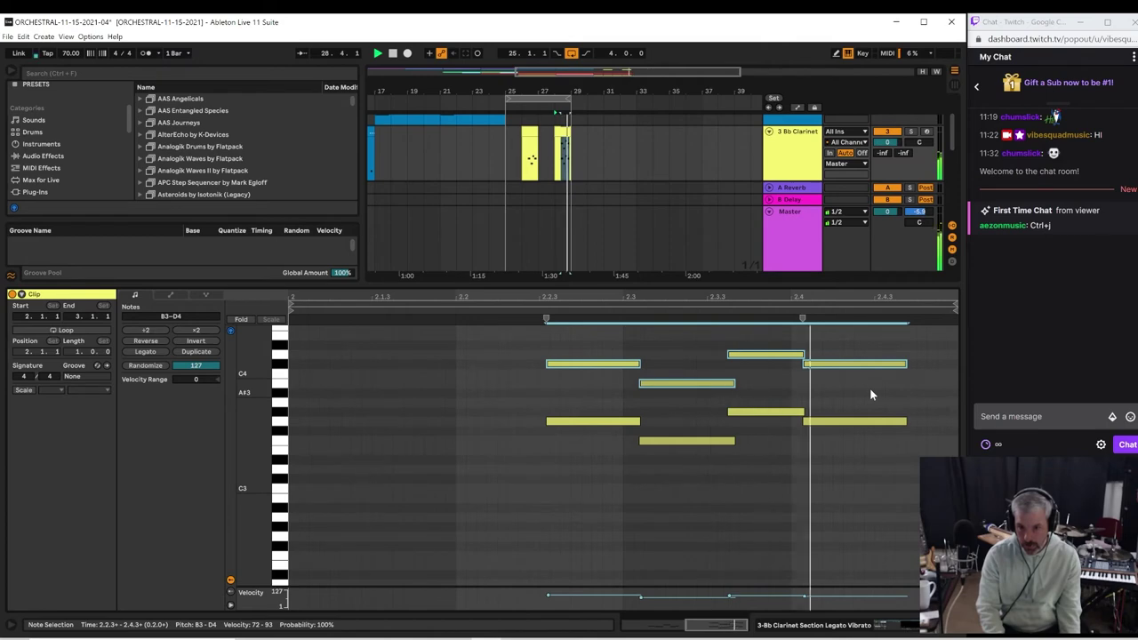
Step: Delete the four copied upper clarinet notes and stop playback
left_click_drag(591, 350, 886, 398)
key("Delete")
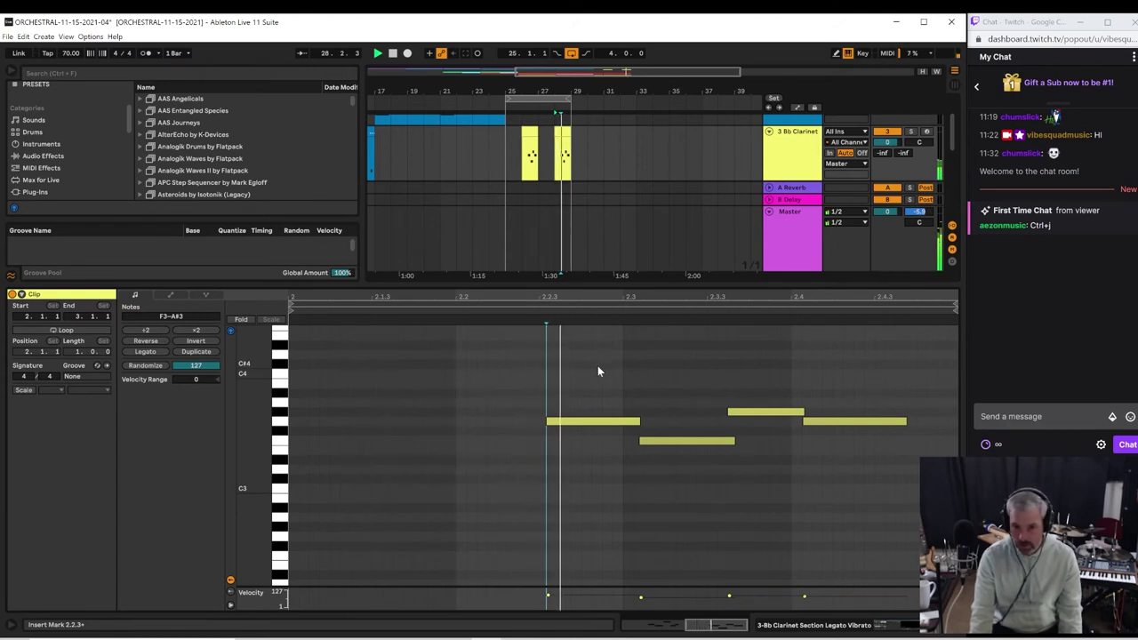
key("space")
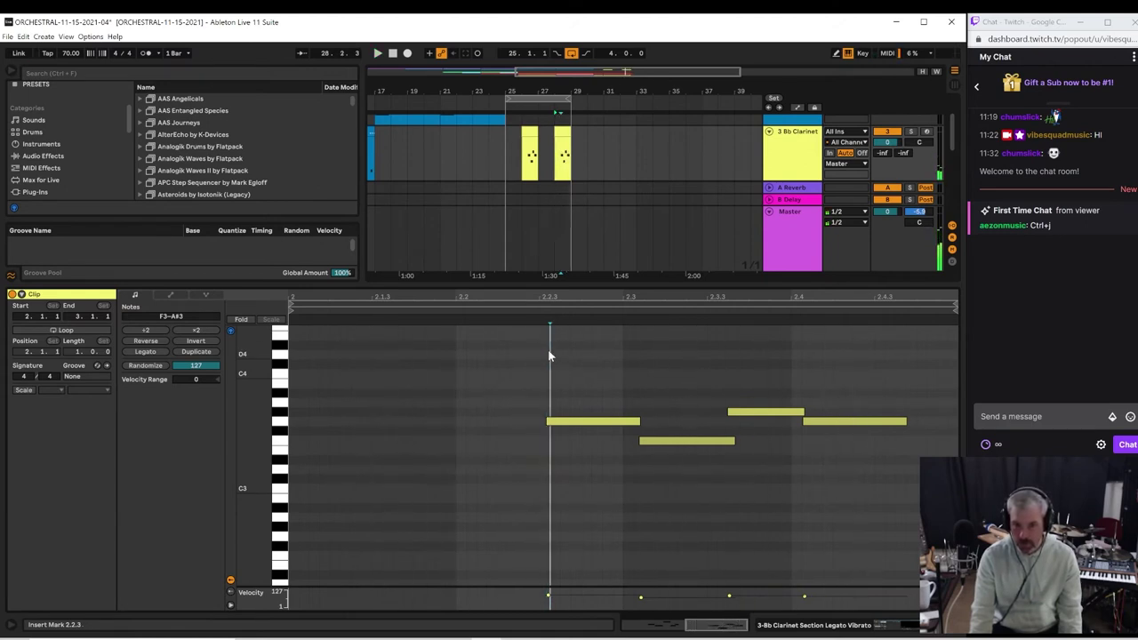
Step: Add clarinet notes D#4 at 2.2.3 and D4 at 2.3.1 above the phrase, both at velocity 66, and play them
double_click(544, 353)
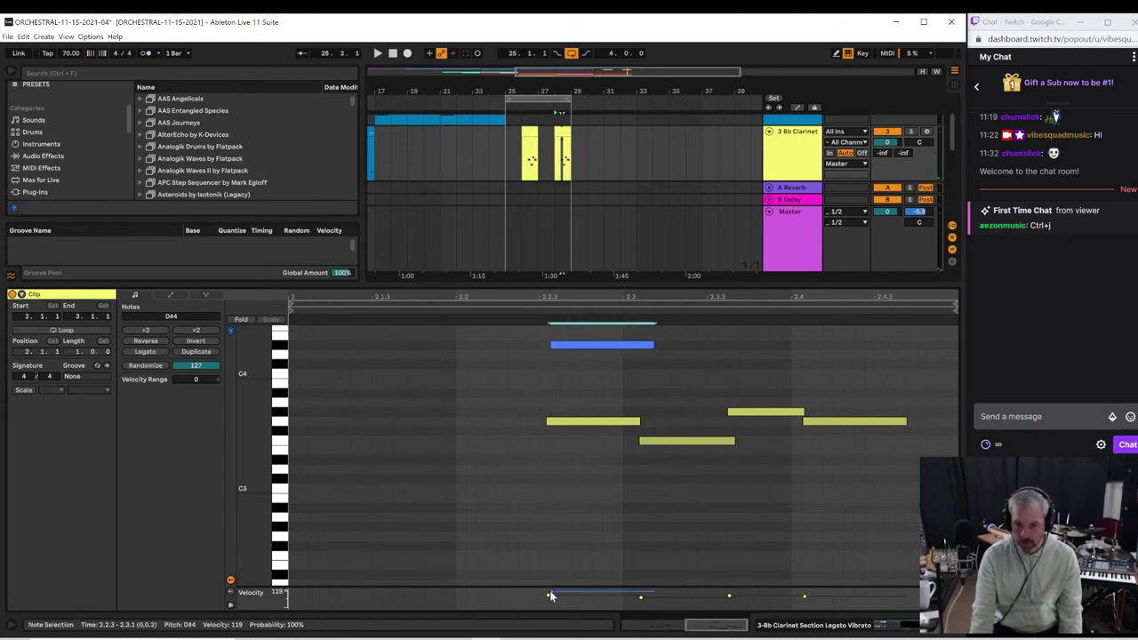
left_click_drag(549, 595, 550, 622)
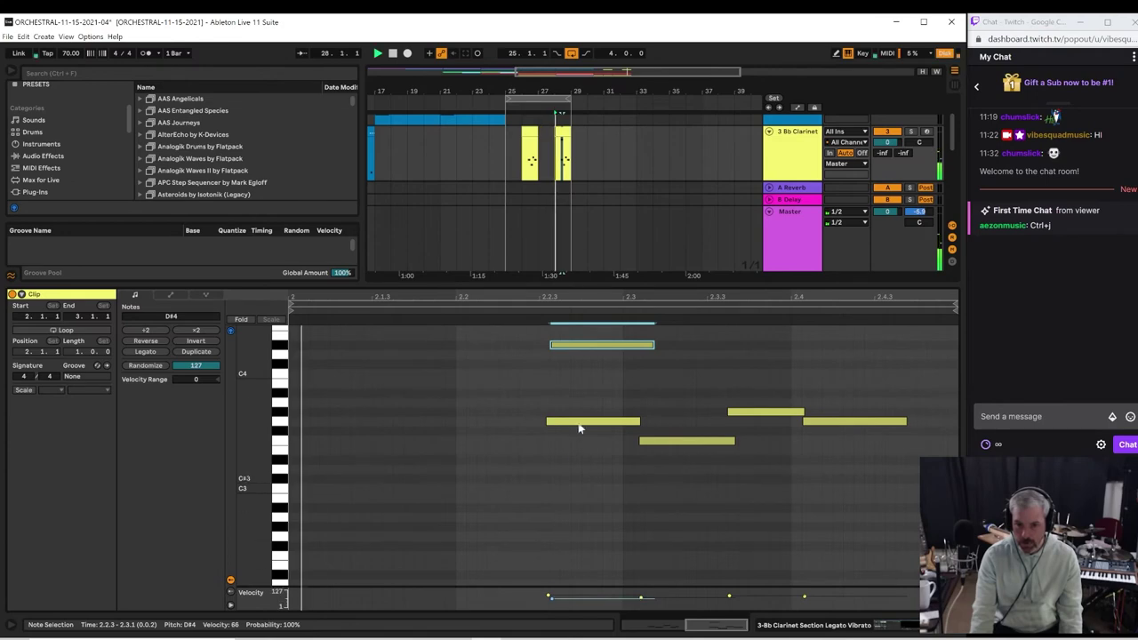
key("space")
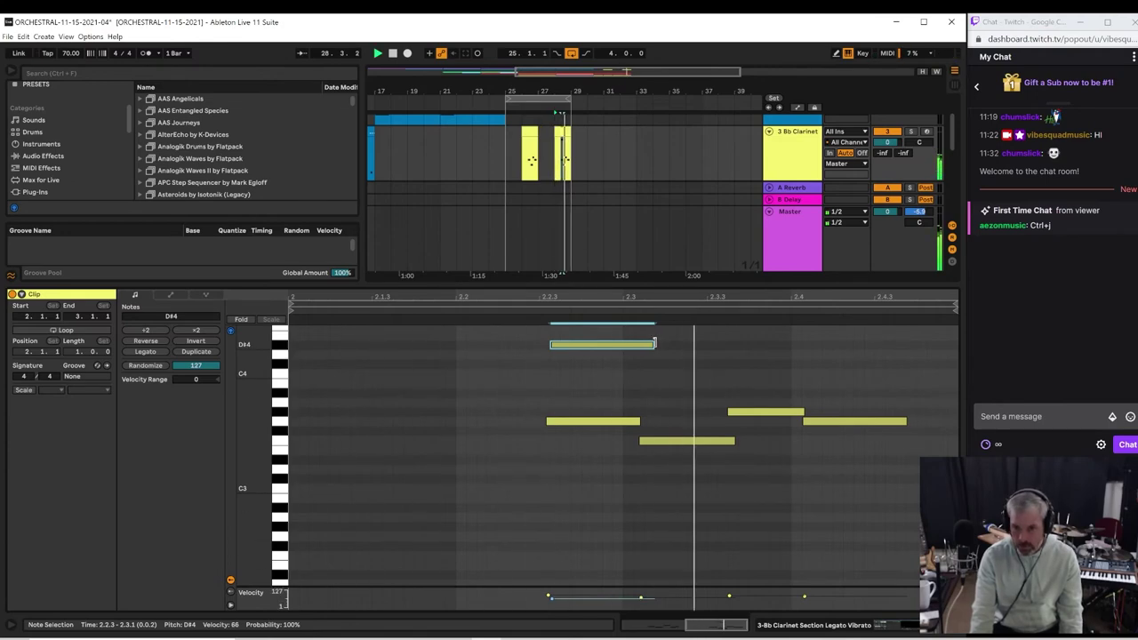
left_click_drag(655, 342, 700, 360)
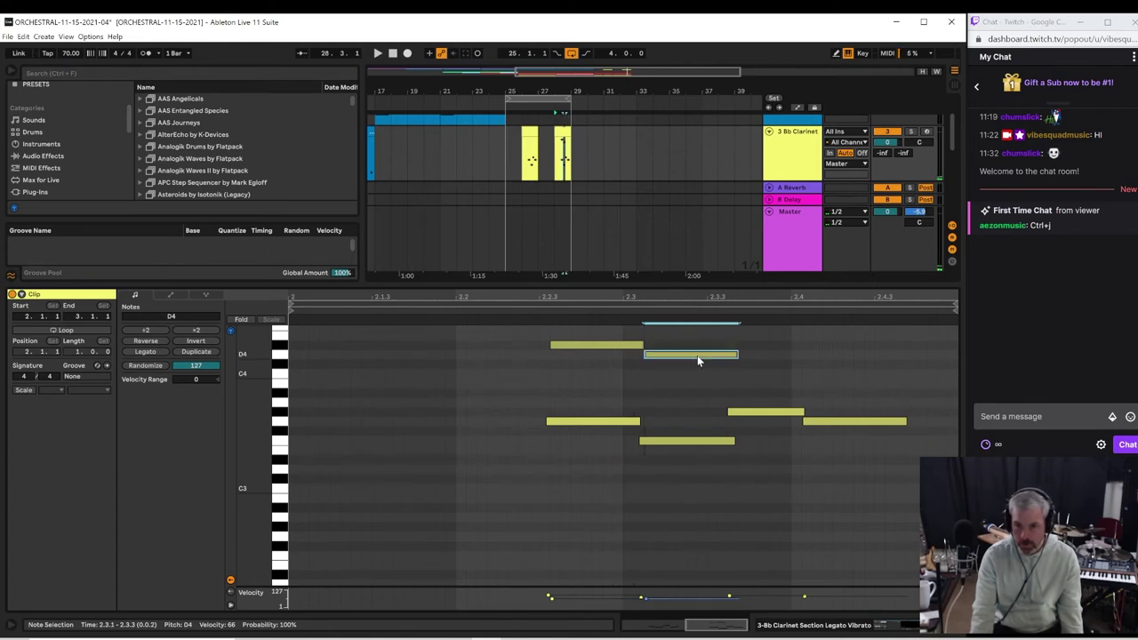
key("space")
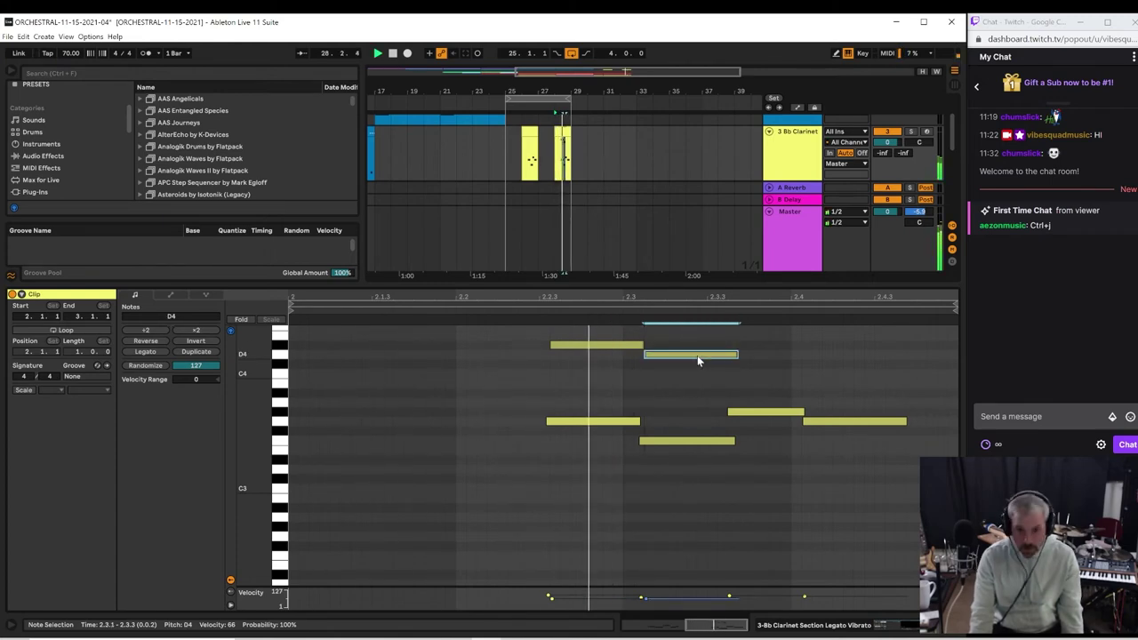
Step: Add an F4 note from 2.3.3 to 2.4.1 in the clarinet clip and set its velocity to 89
left_click(732, 334)
key("space")
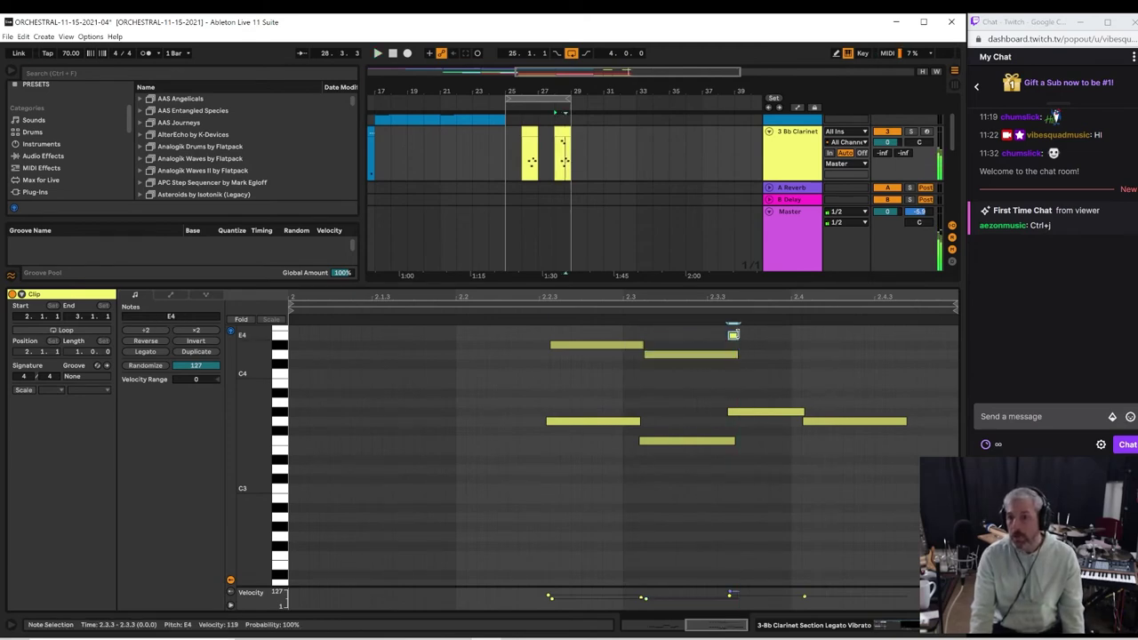
key("Up")
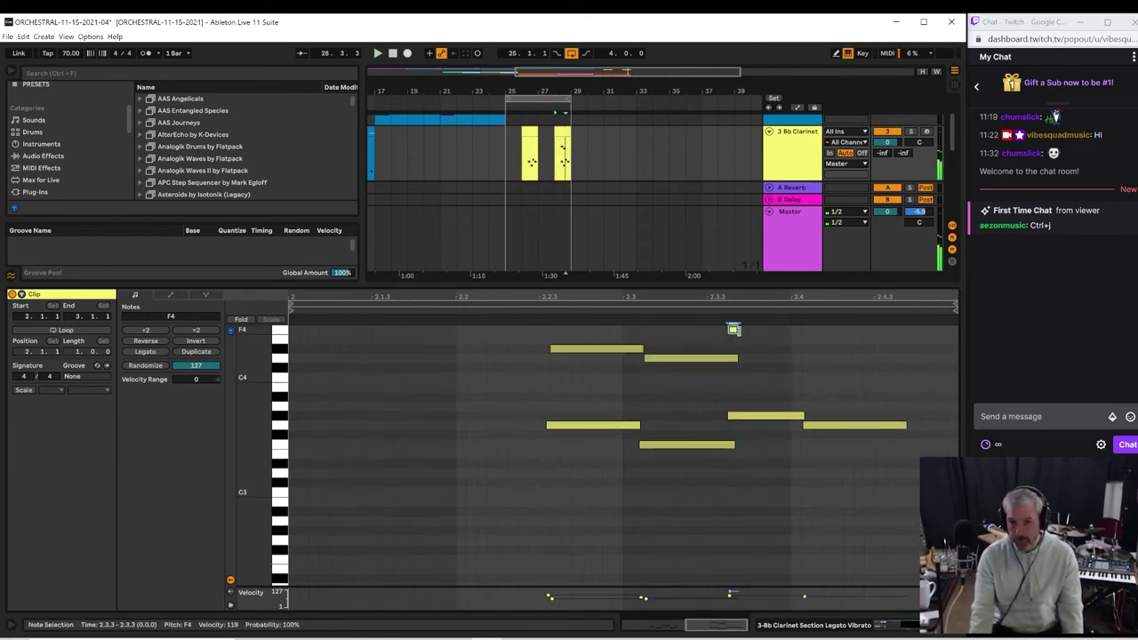
left_click_drag(732, 330, 821, 334)
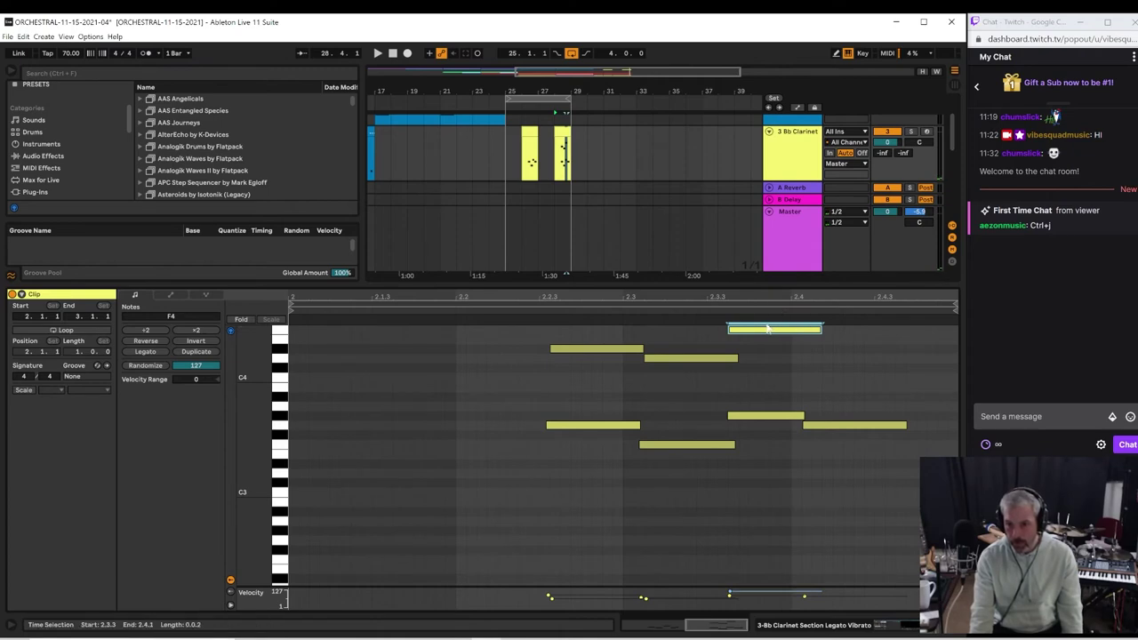
left_click(726, 589)
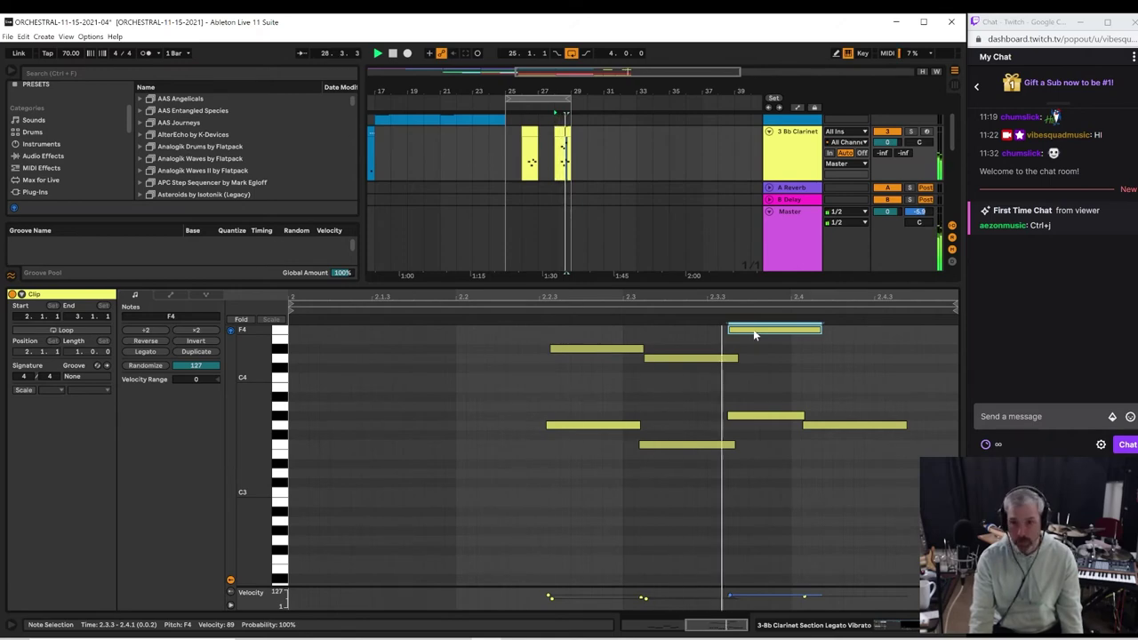
Step: Nudge the clarinet's F4 note slightly later, set its velocity to 77, and shorten it to end near 2.4.1
left_click_drag(753, 335, 761, 338)
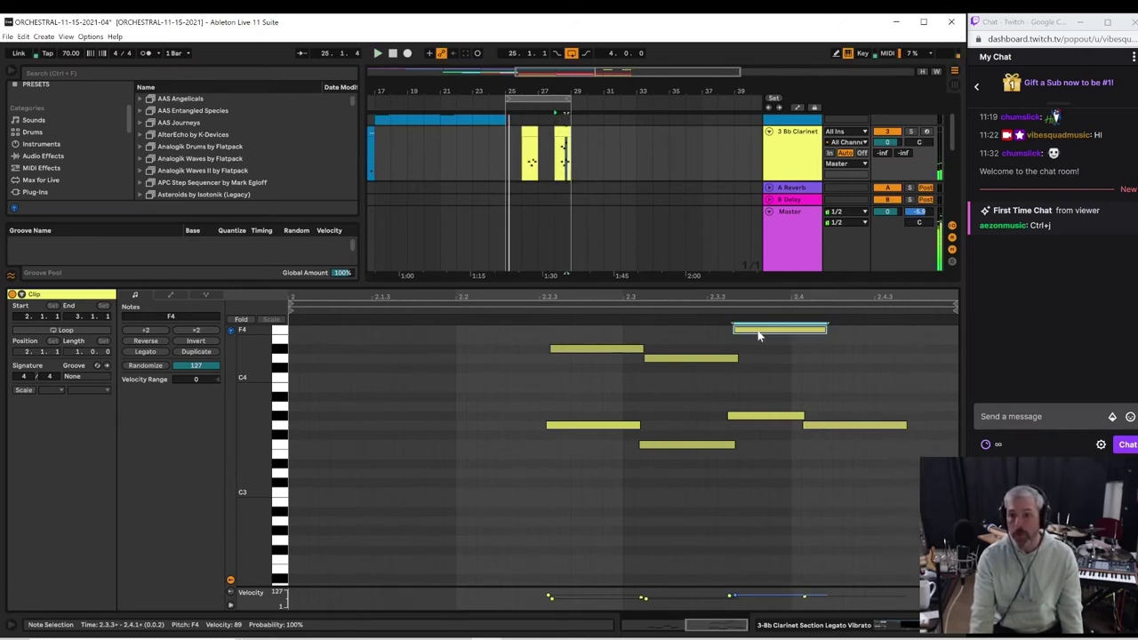
left_click_drag(733, 592, 734, 596)
key("space")
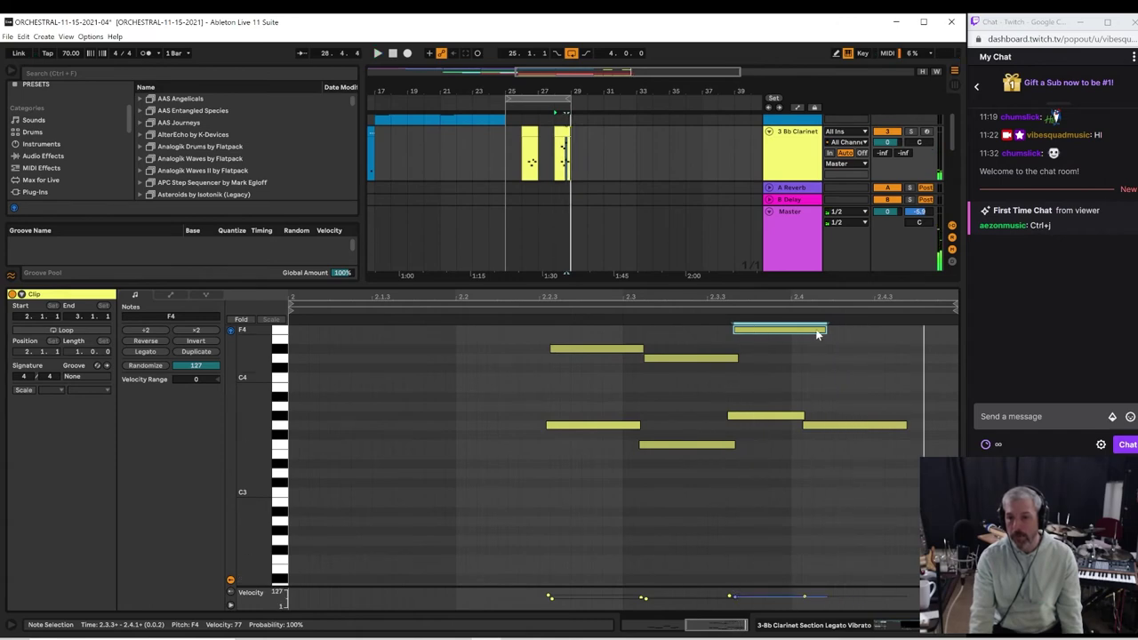
left_click_drag(824, 330, 799, 329)
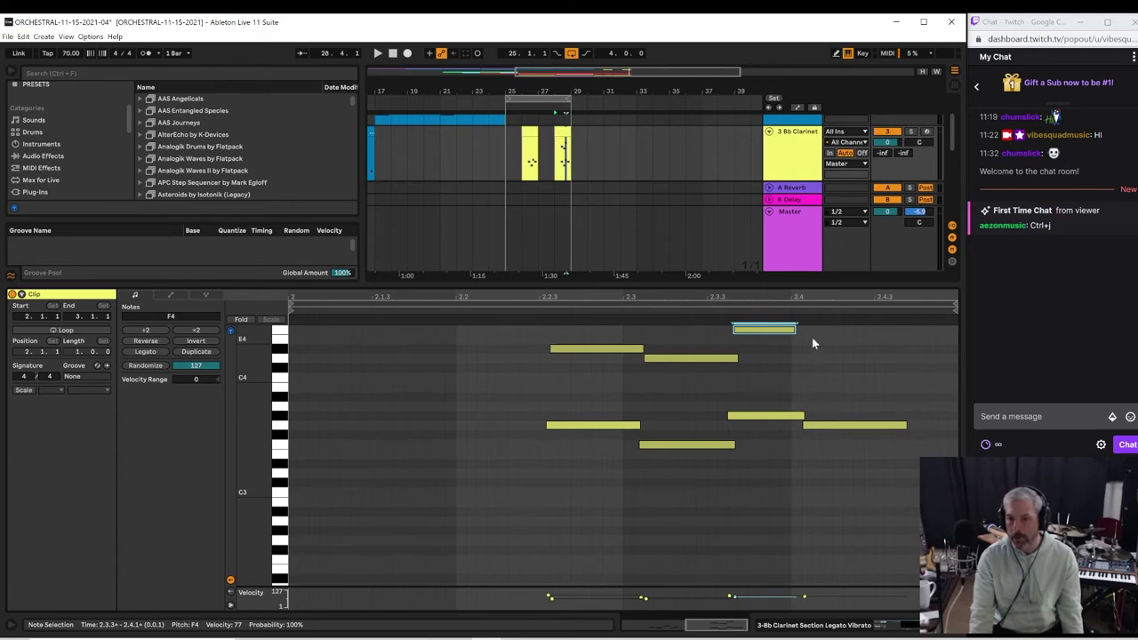
Step: Add a D#4 clarinet note at 2.4.1 with velocity 68, extend it past 2.4.3, and play the phrase
double_click(804, 348)
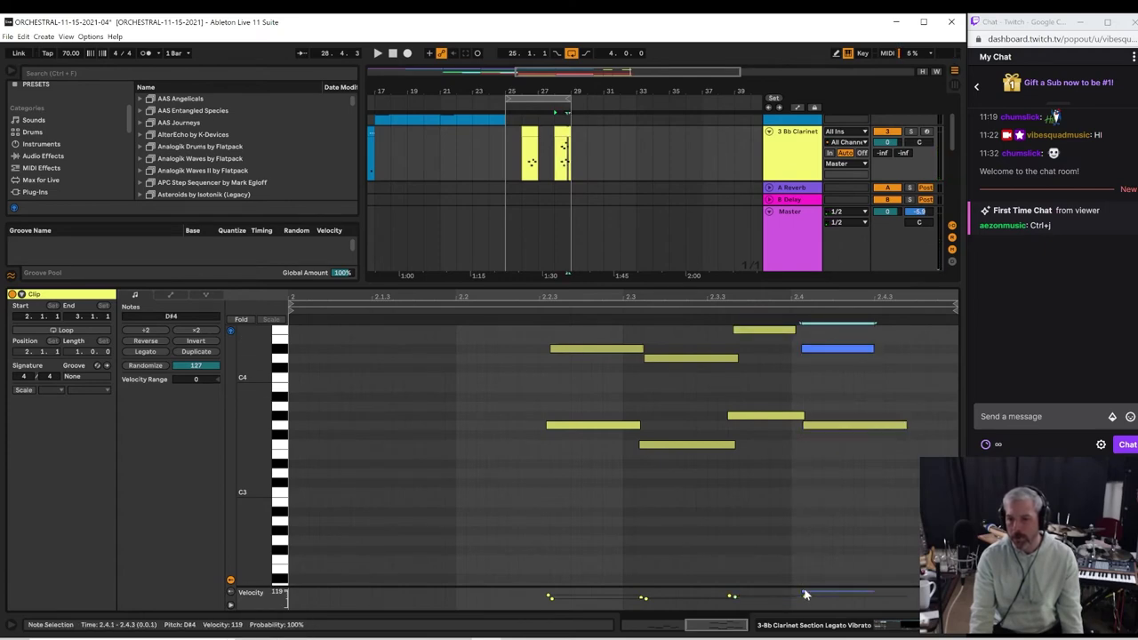
key("space")
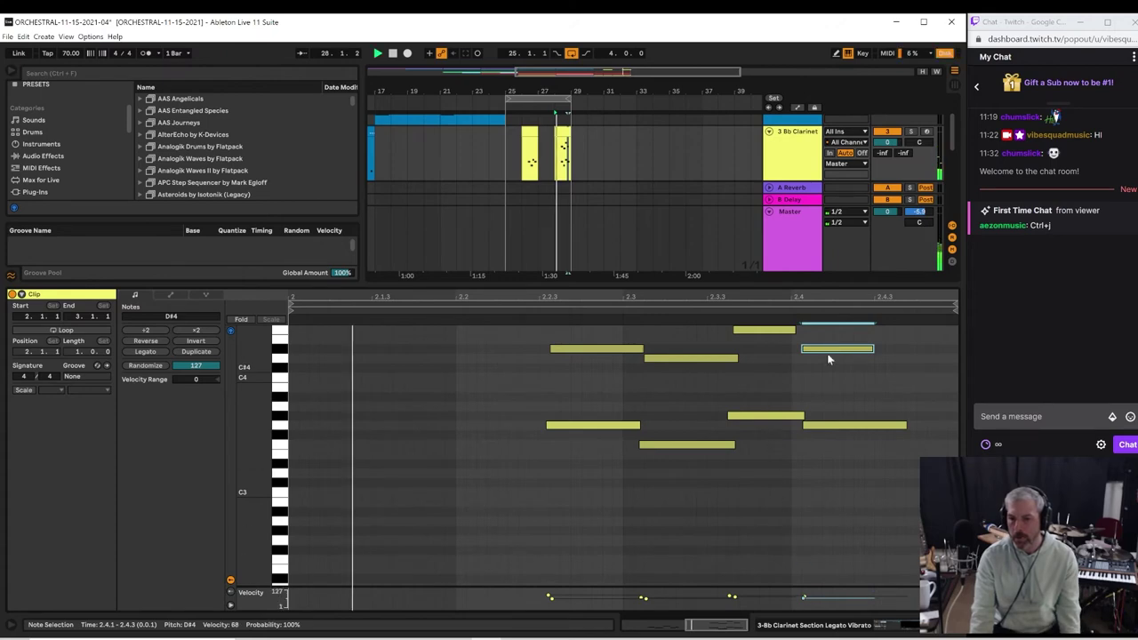
left_click_drag(872, 350, 894, 353)
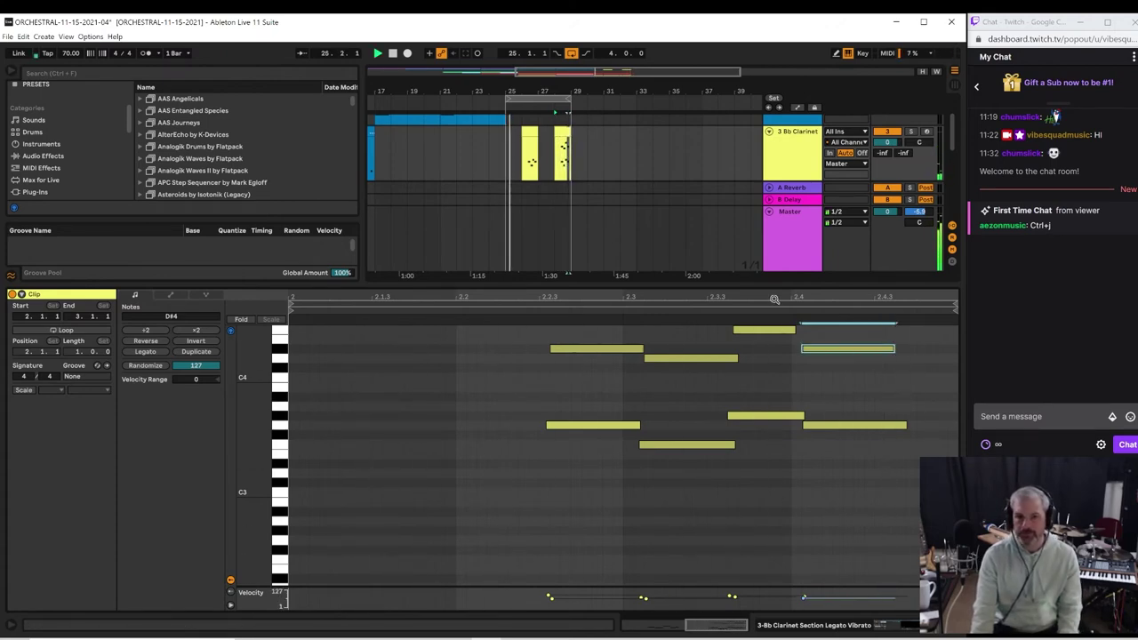
Step: Select the entire arrangement and set the loop to span 28 bars from bar 1
left_click_drag(540, 94, 545, 57)
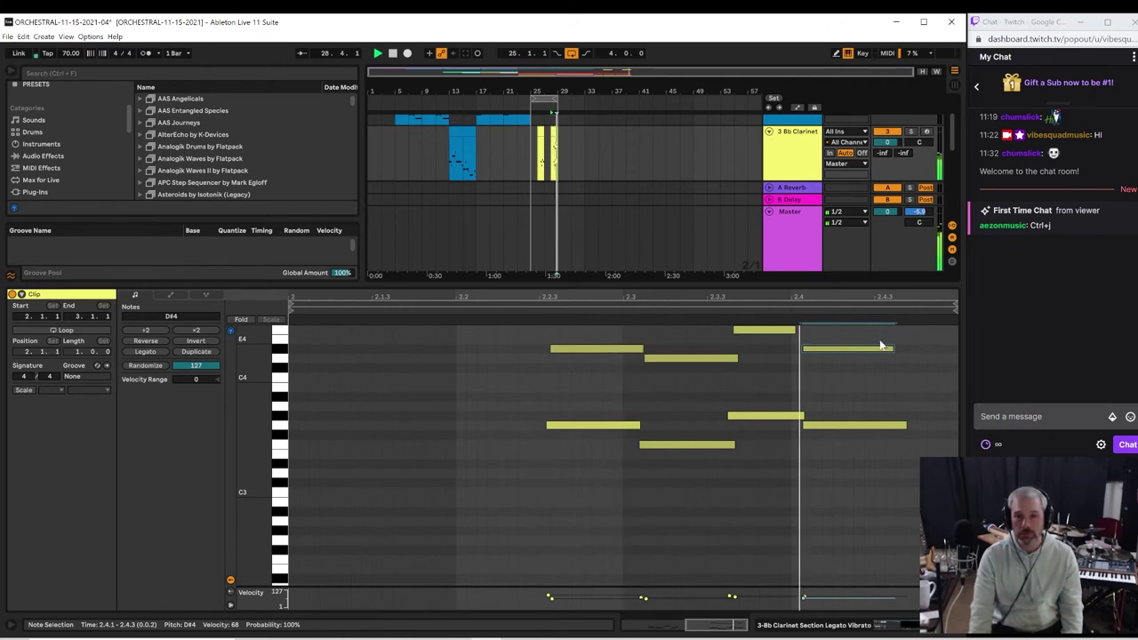
left_click(475, 149)
key("ctrl+a")
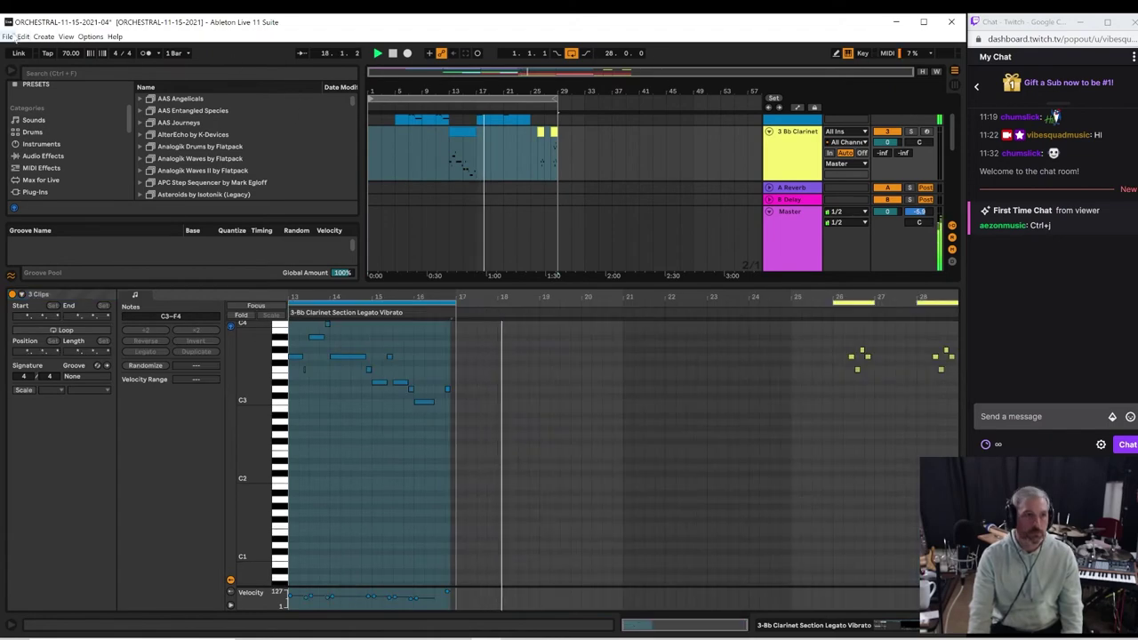
left_click(8, 37)
left_click(40, 135)
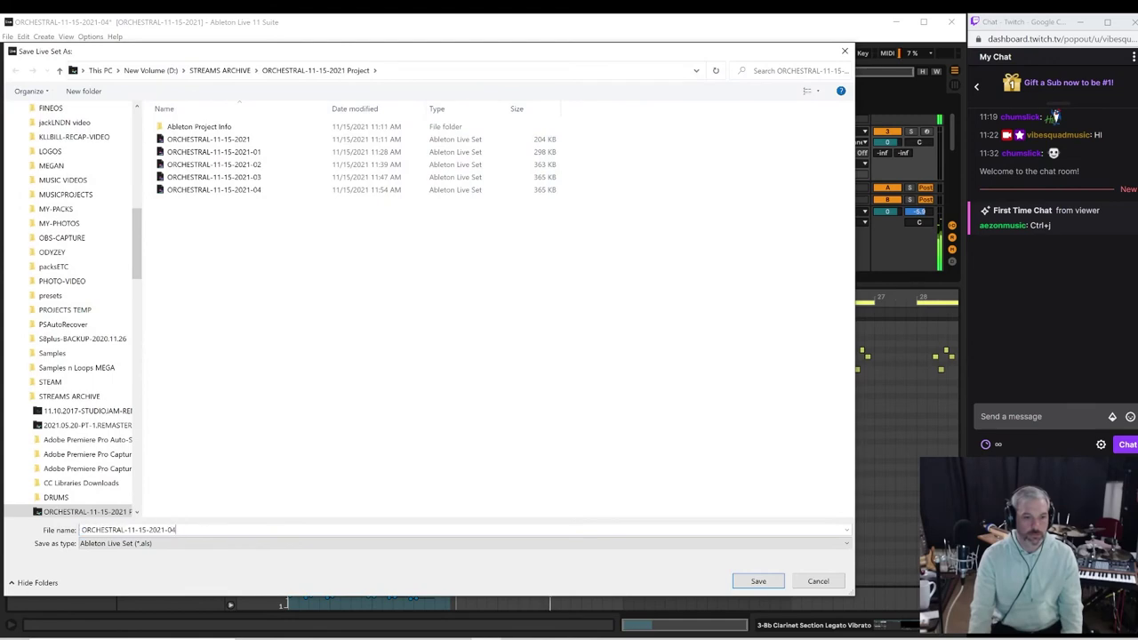
key("Return")
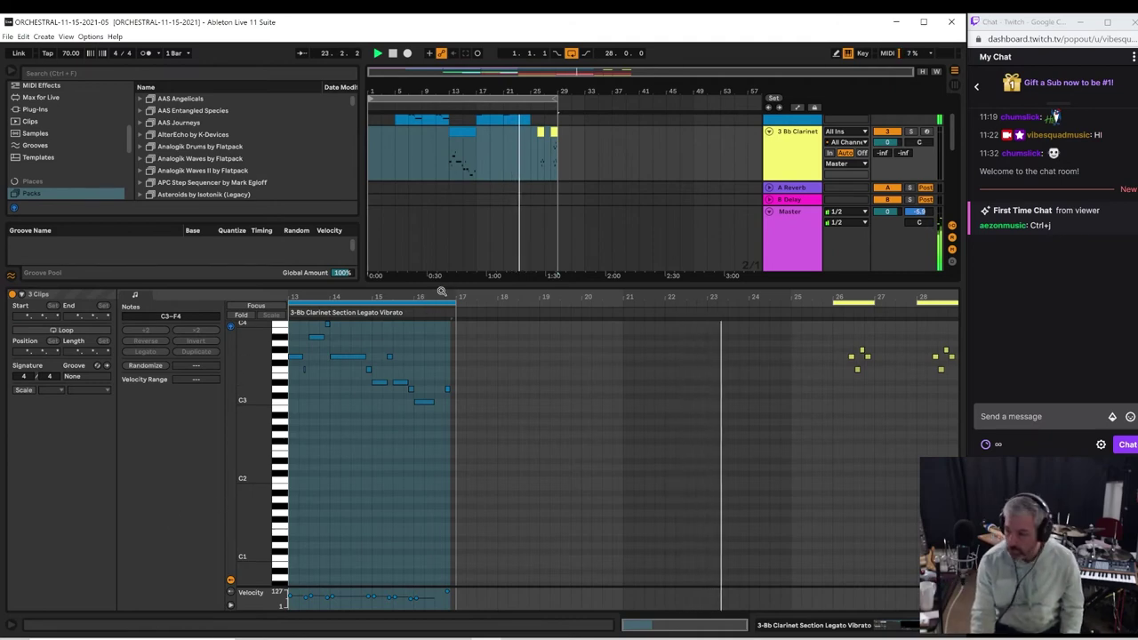
Step: Enlarge the arrangement area to show all tracks and audition the section from bar 25
left_click_drag(441, 290, 438, 485)
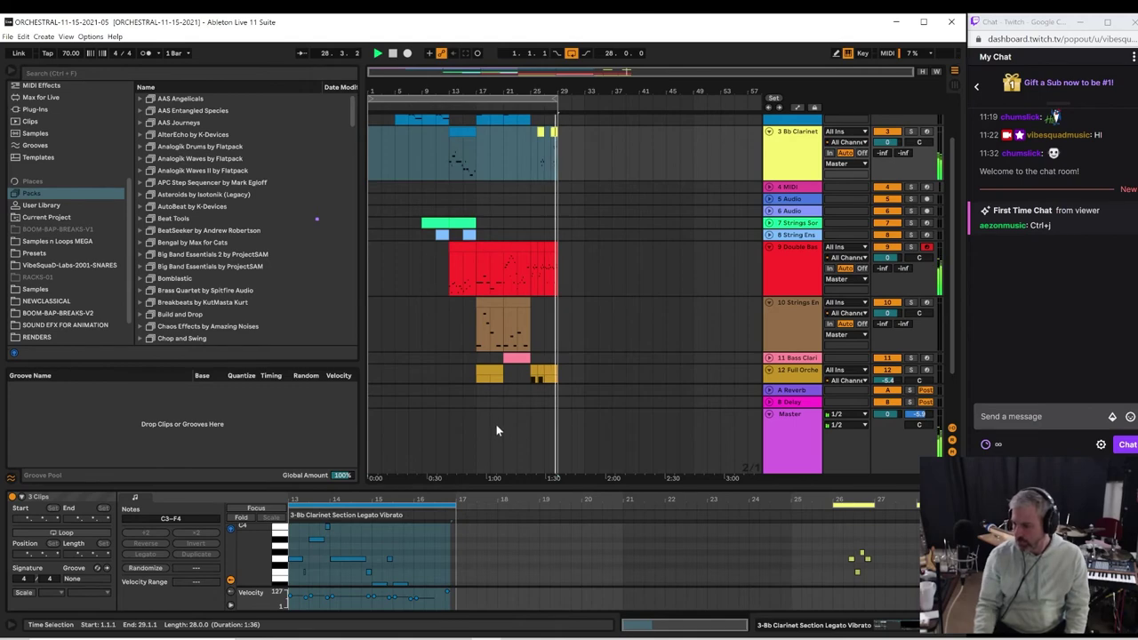
left_click(533, 292)
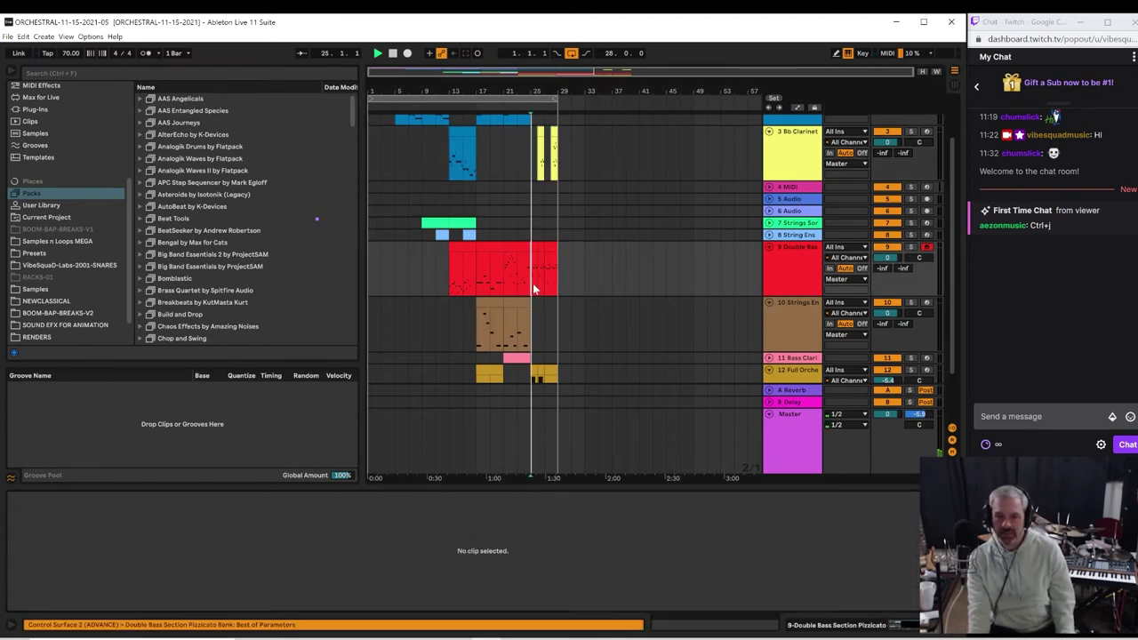
left_click(544, 284)
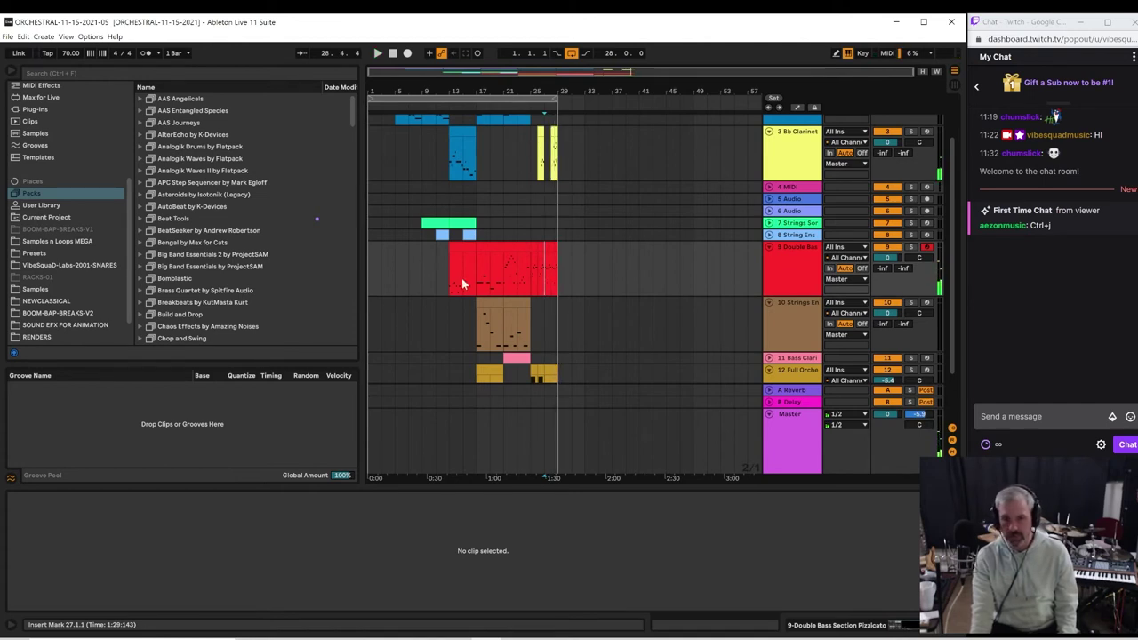
Step: Play from bar 21 and add two locators, one at bar 21 and one at bar 25
left_click(500, 270)
key("space")
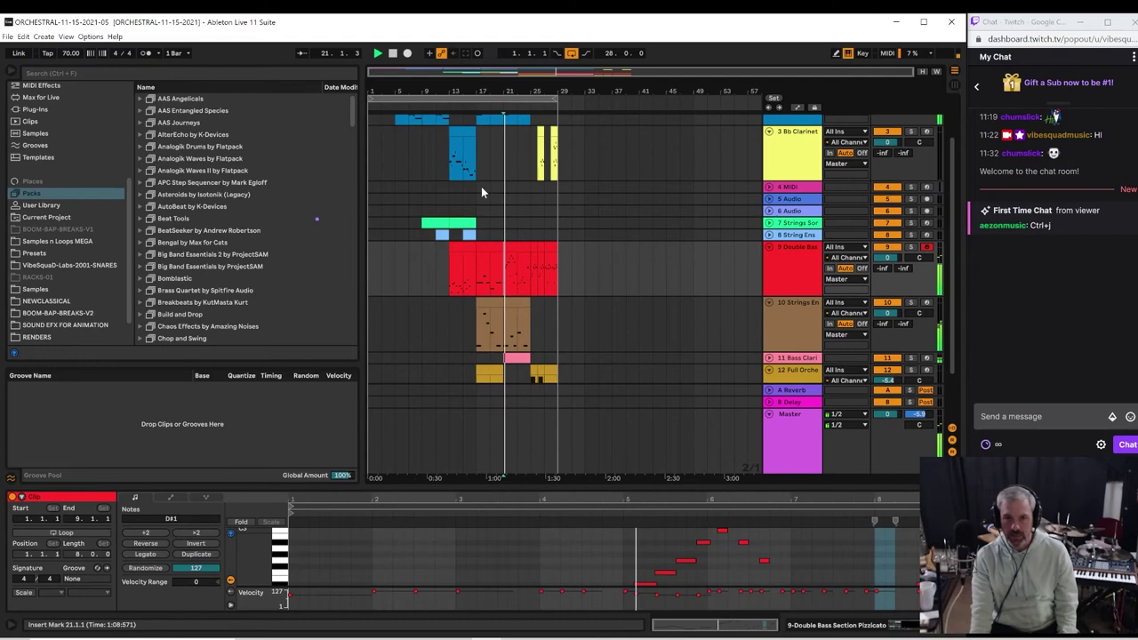
left_click(775, 98)
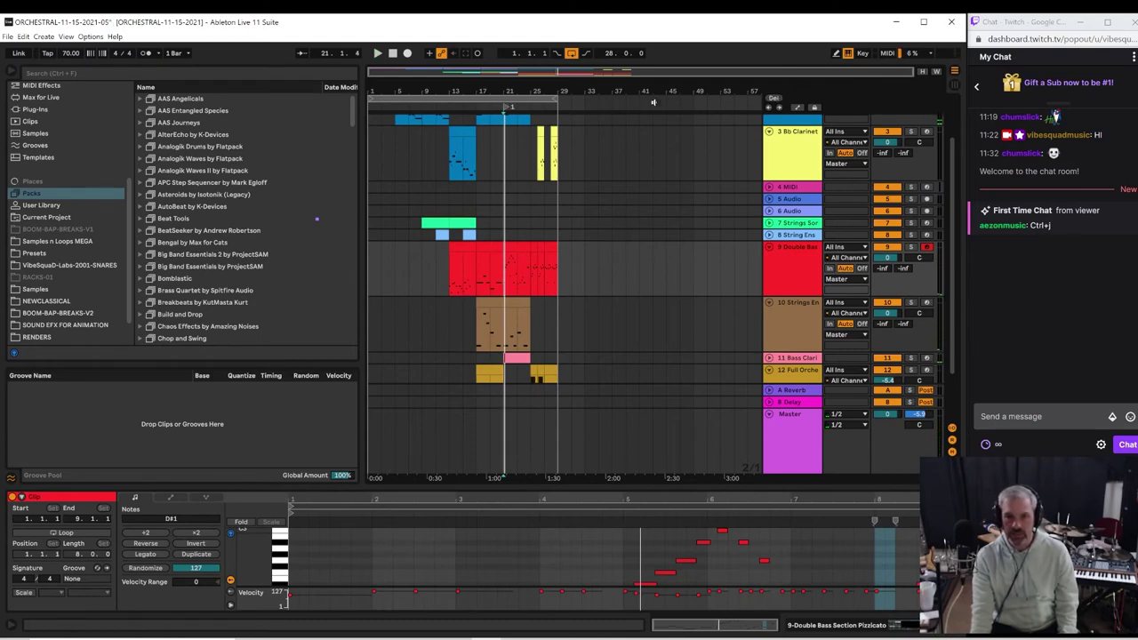
left_click(774, 99)
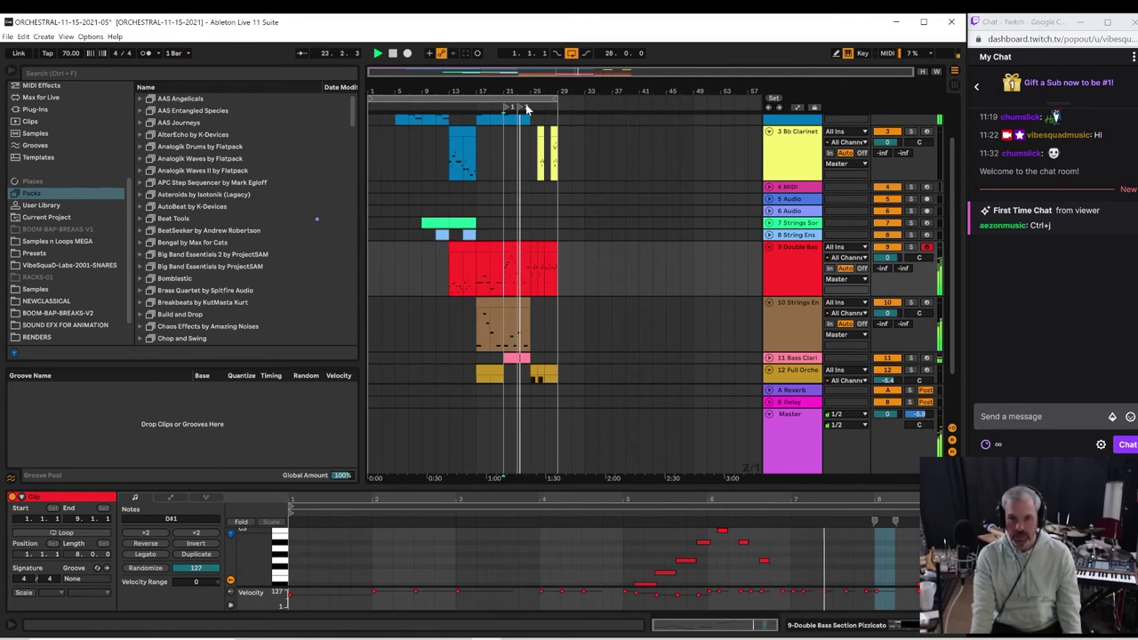
mouse_move(521, 107)
left_mouse_down()
mouse_move(545, 111)
mouse_move(532, 114)
left_mouse_up()
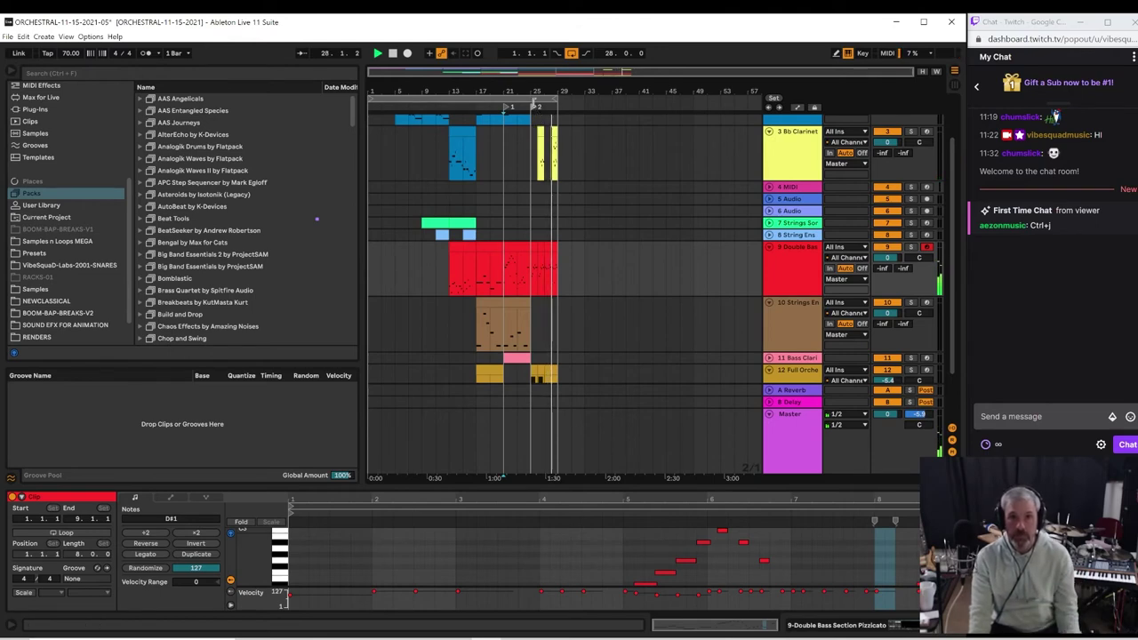
Step: Duplicate the four-bar section starting at bar 25 across all tracks, and play it with the four-bar loop moved to bar 29
left_click_drag(373, 100, 537, 99)
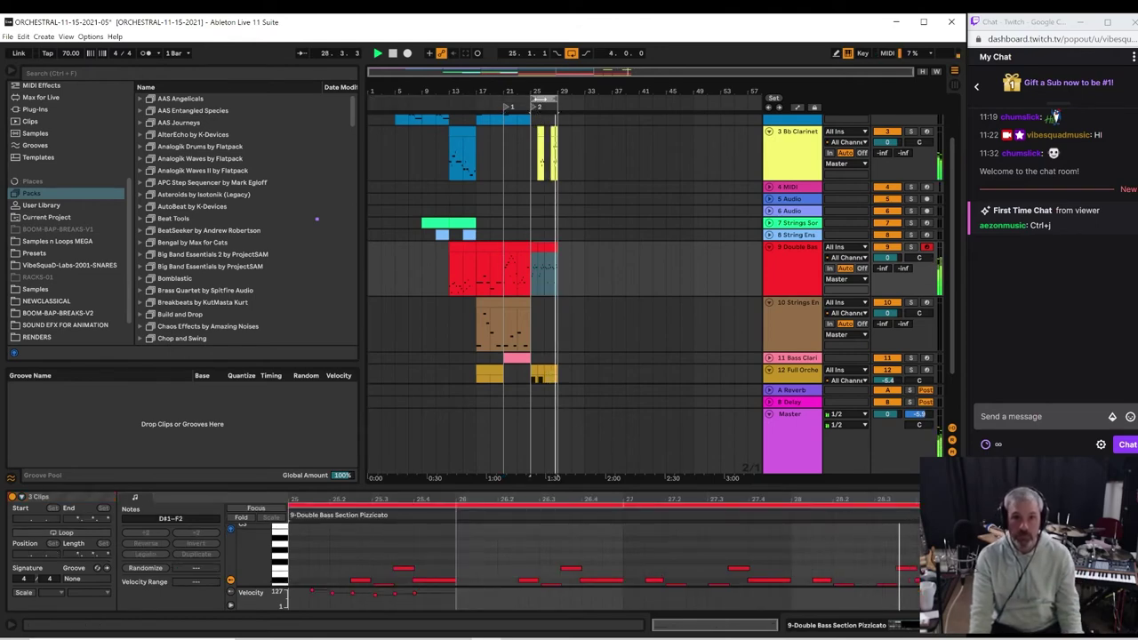
left_click(538, 99)
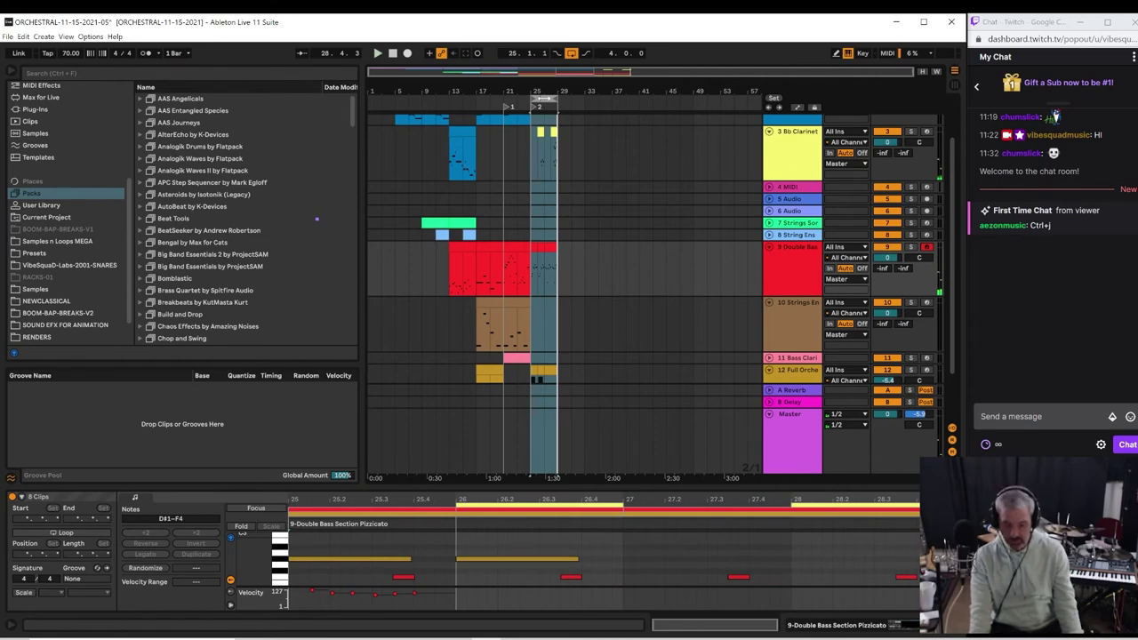
key("ctrl+d")
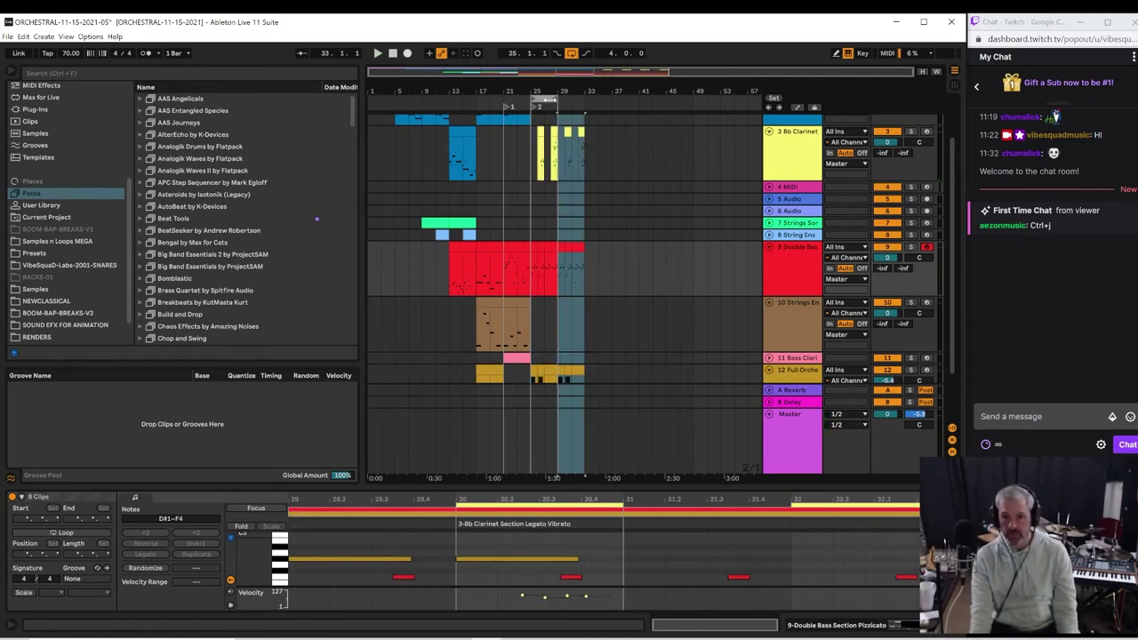
left_click_drag(549, 100, 587, 96)
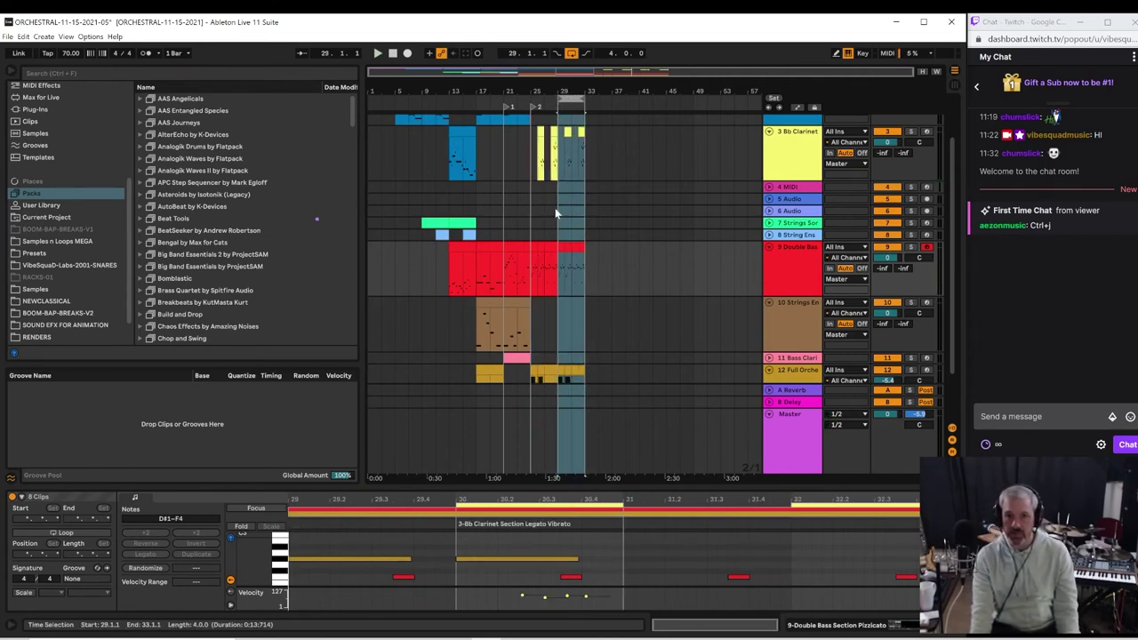
key("space")
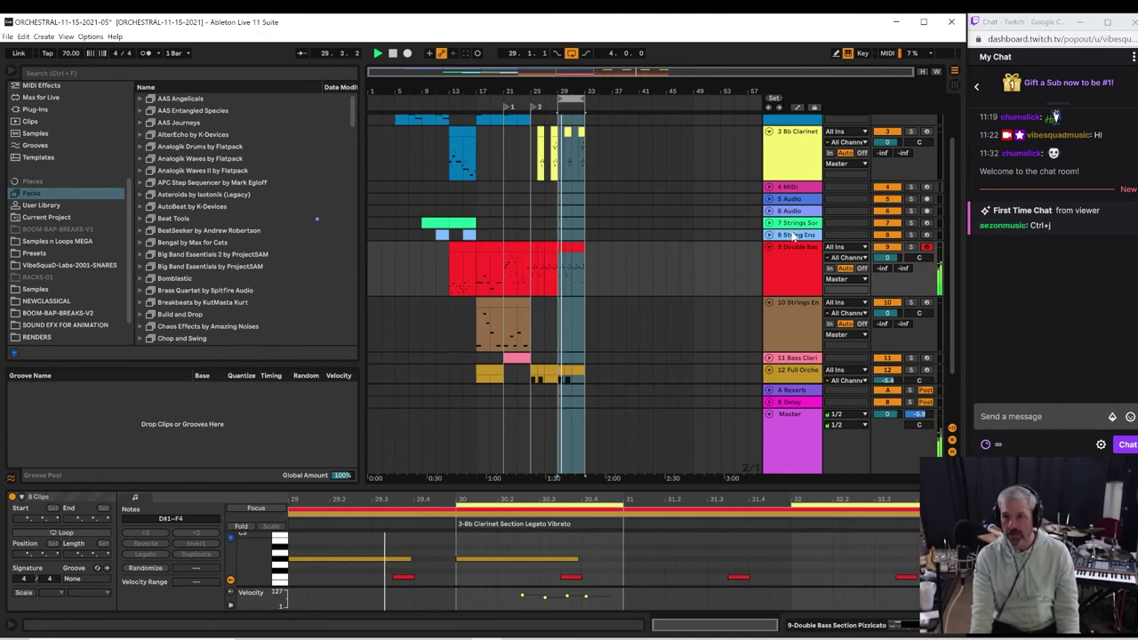
Step: Delete the empty MIDI track and the two empty audio tracks below the Bb Clarinet track
left_click(787, 186)
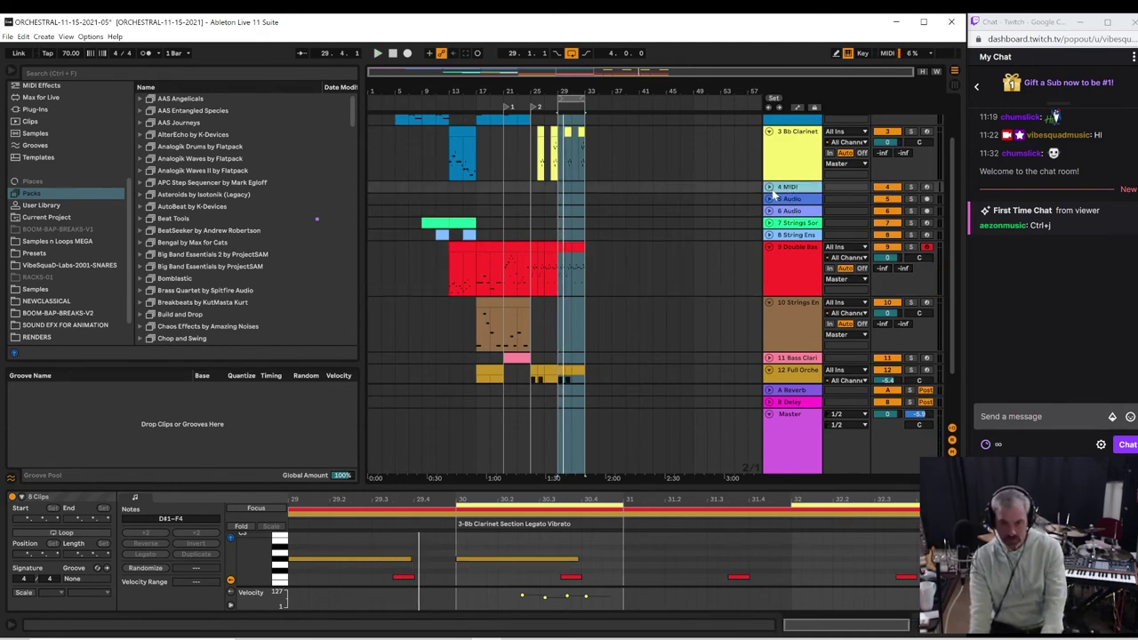
left_click(771, 188)
left_click(793, 191)
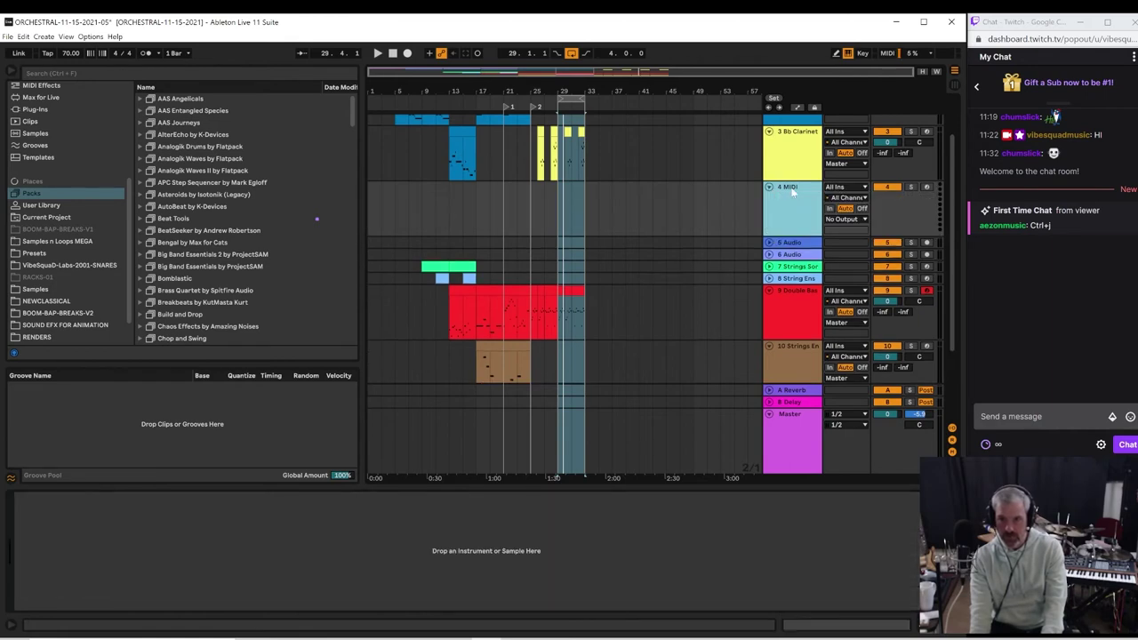
key("ctrl+z")
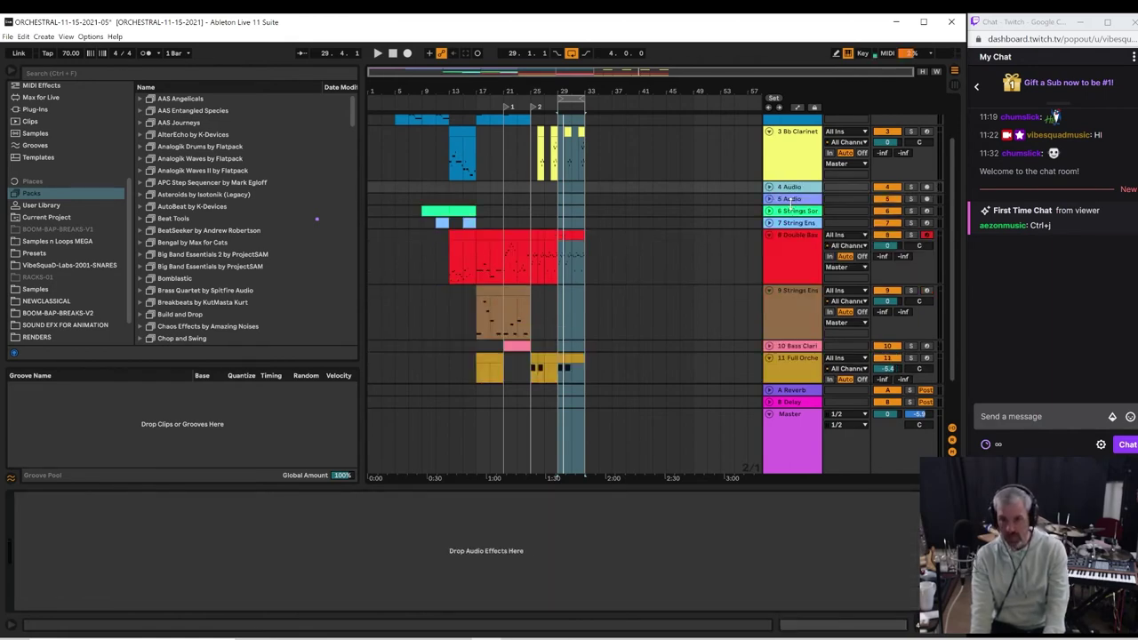
key("ctrl+z")
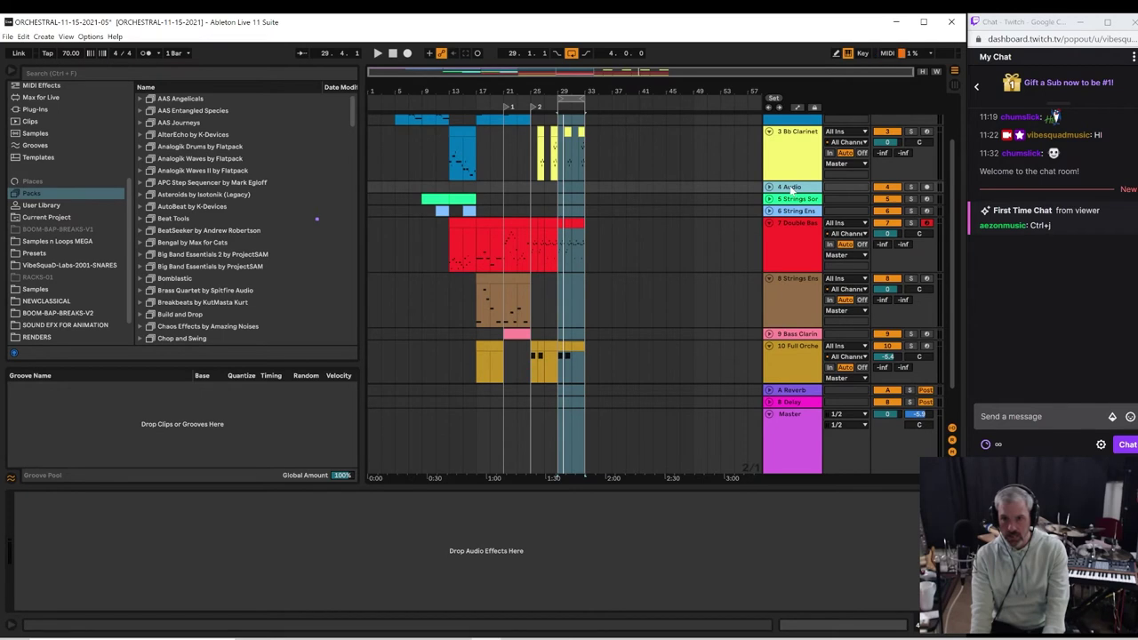
key("ctrl+z")
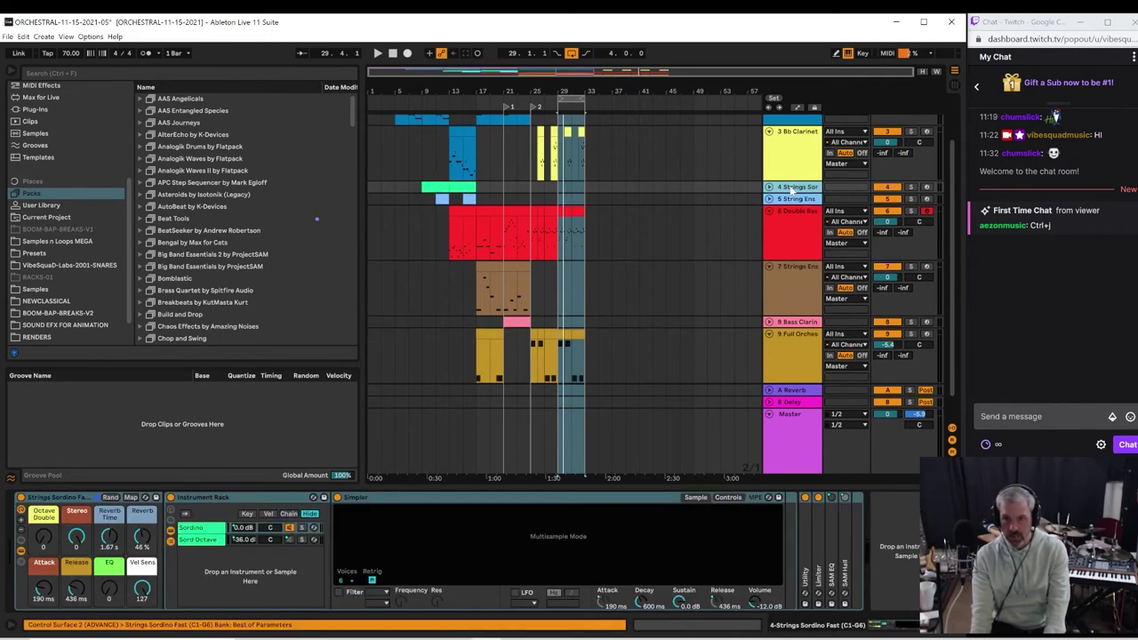
Step: Audition the Bb Clarinet and Strings Sordino instruments over the looped section from bar 29
left_click(803, 168)
key("space")
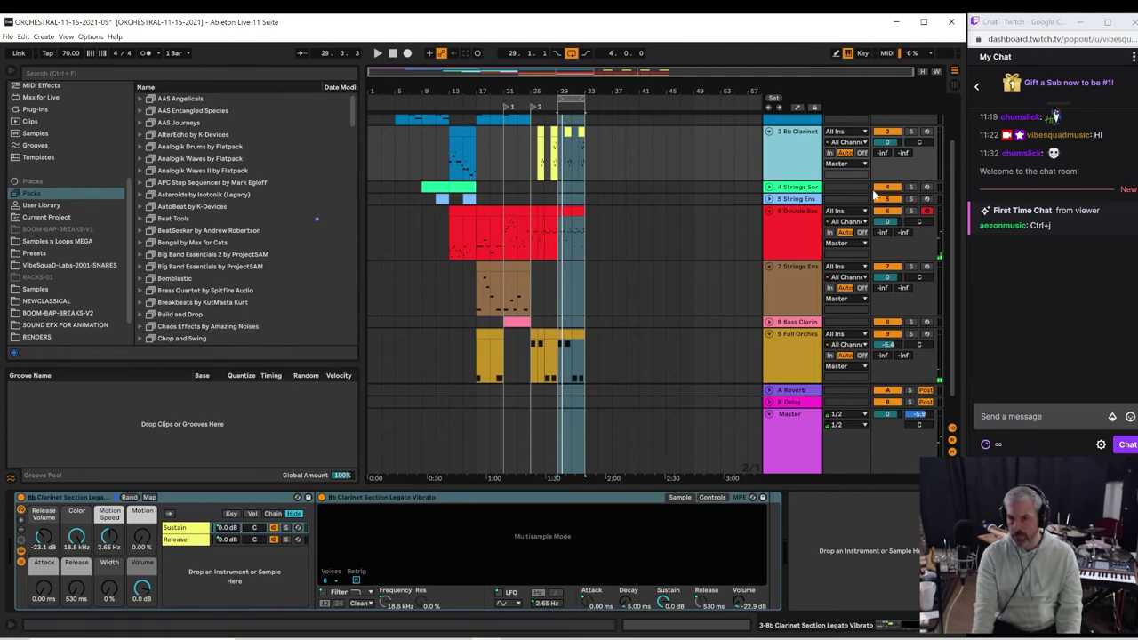
left_click(926, 187)
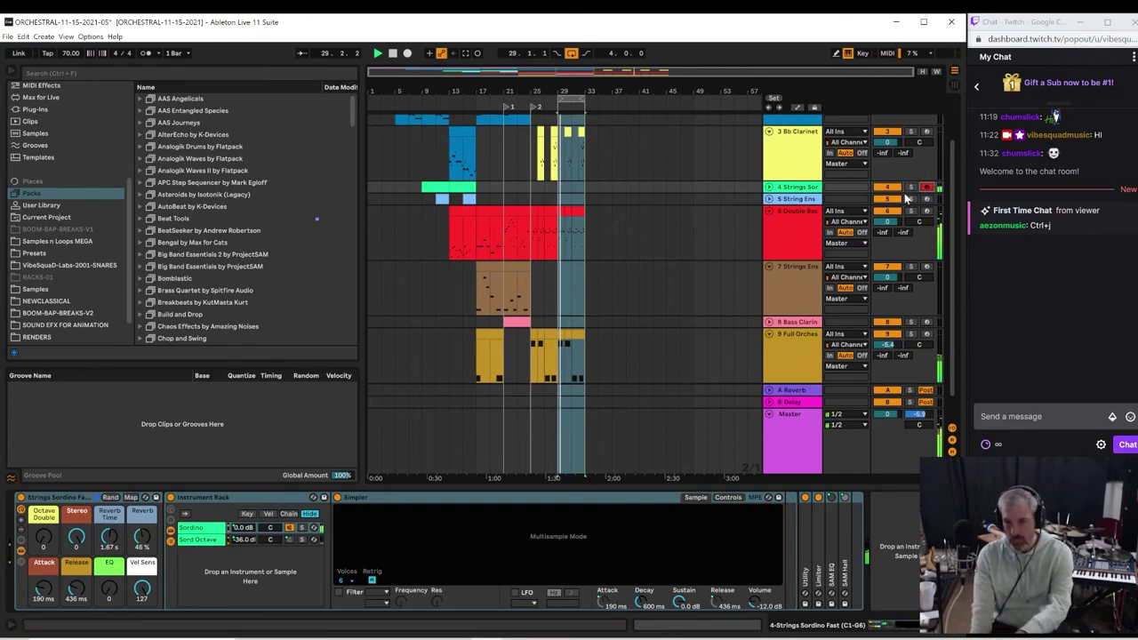
Step: Arm the String Ens track, capture a played MIDI part over looped bars 29 to 33, and unfold the track
left_click(925, 199)
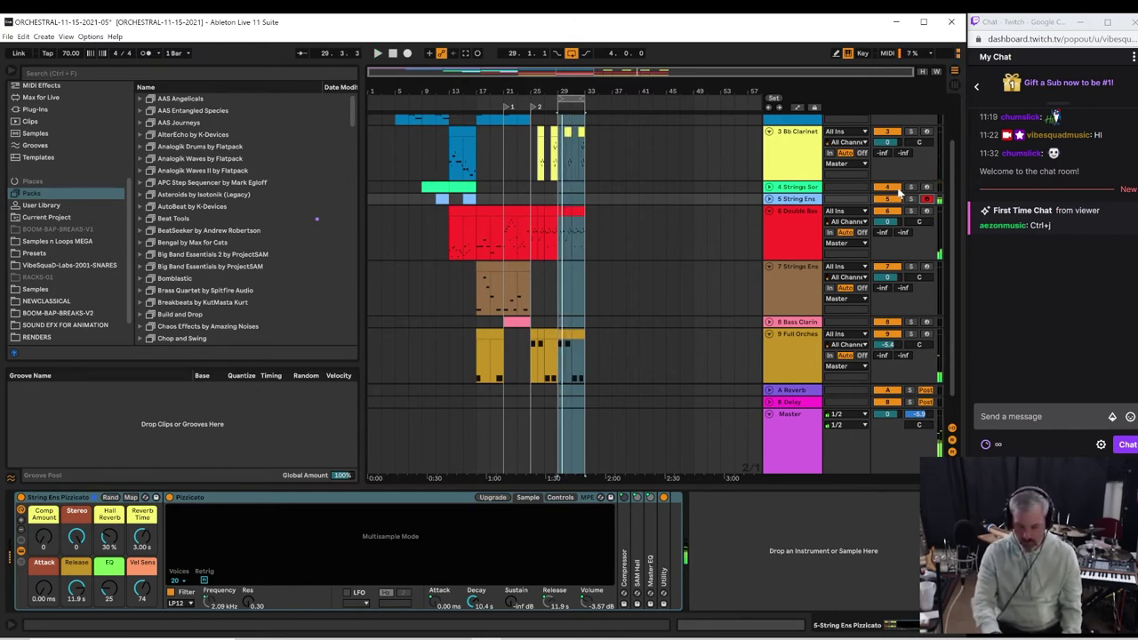
key("space")
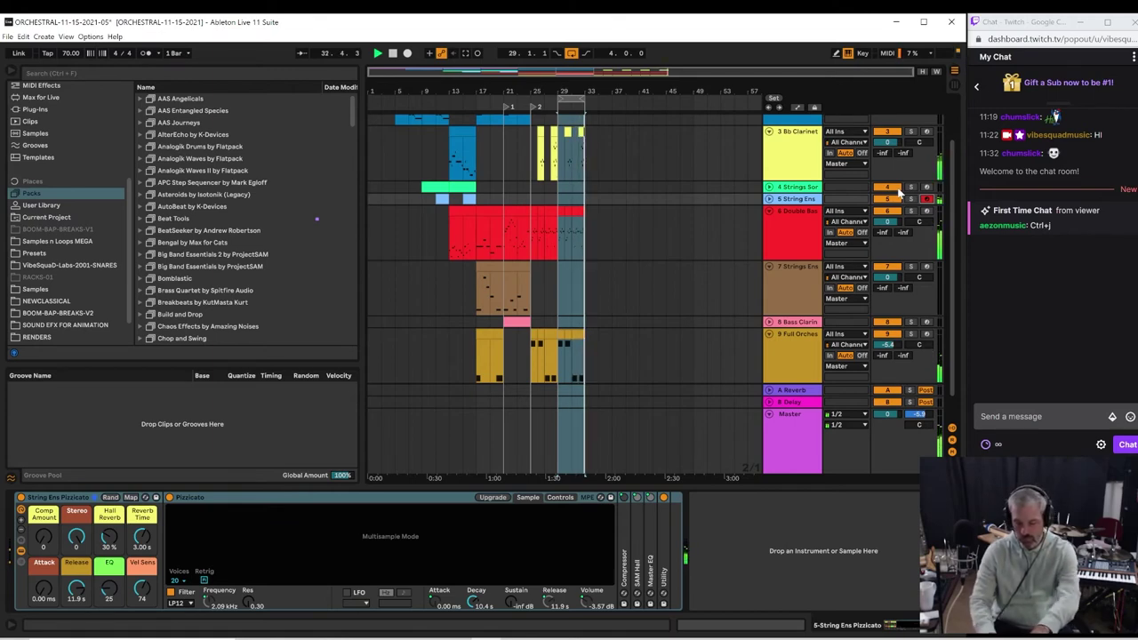
left_click(466, 54)
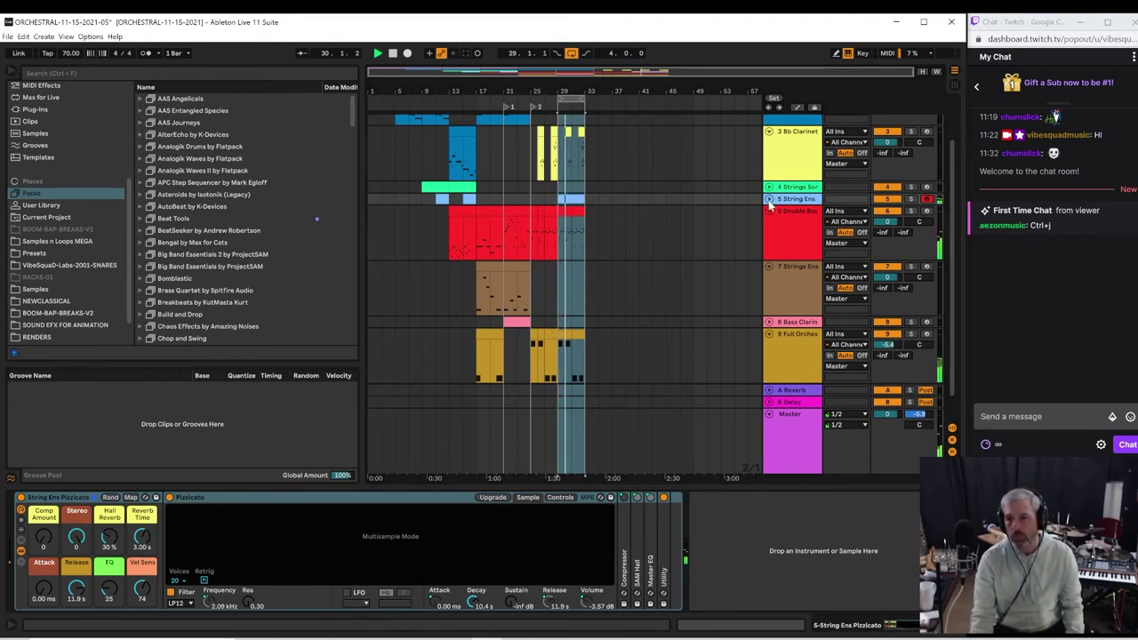
left_click(769, 199)
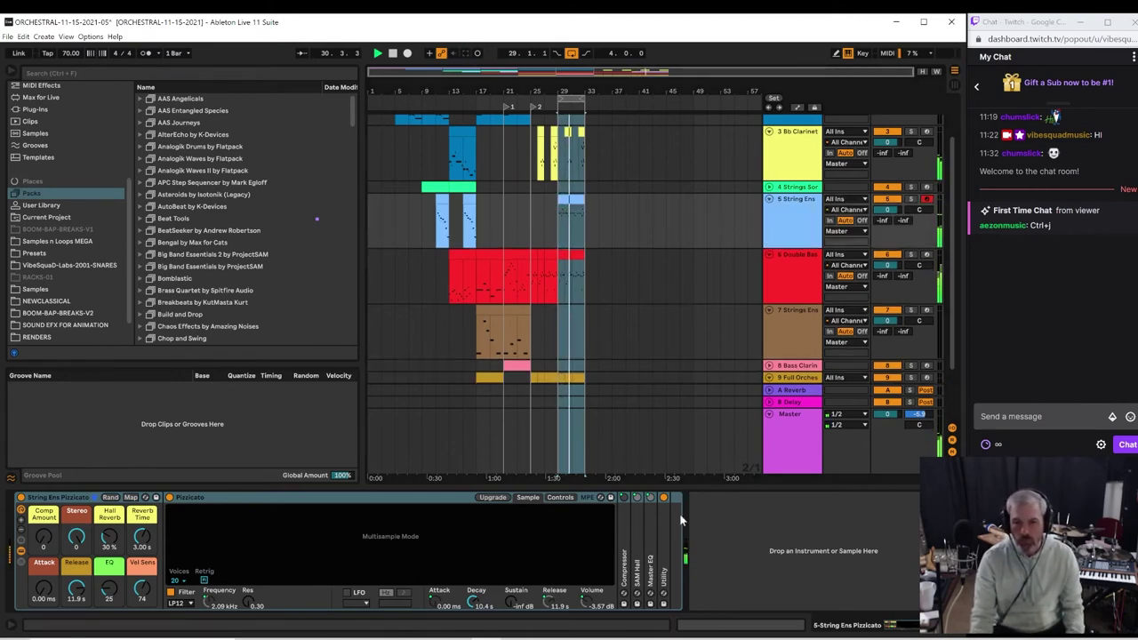
Step: Unfold the Full Orchestra and Bass Clarinet tracks, and capture a played part on the armed Bass Clarinet track over bars 29 to 33
left_click(769, 377)
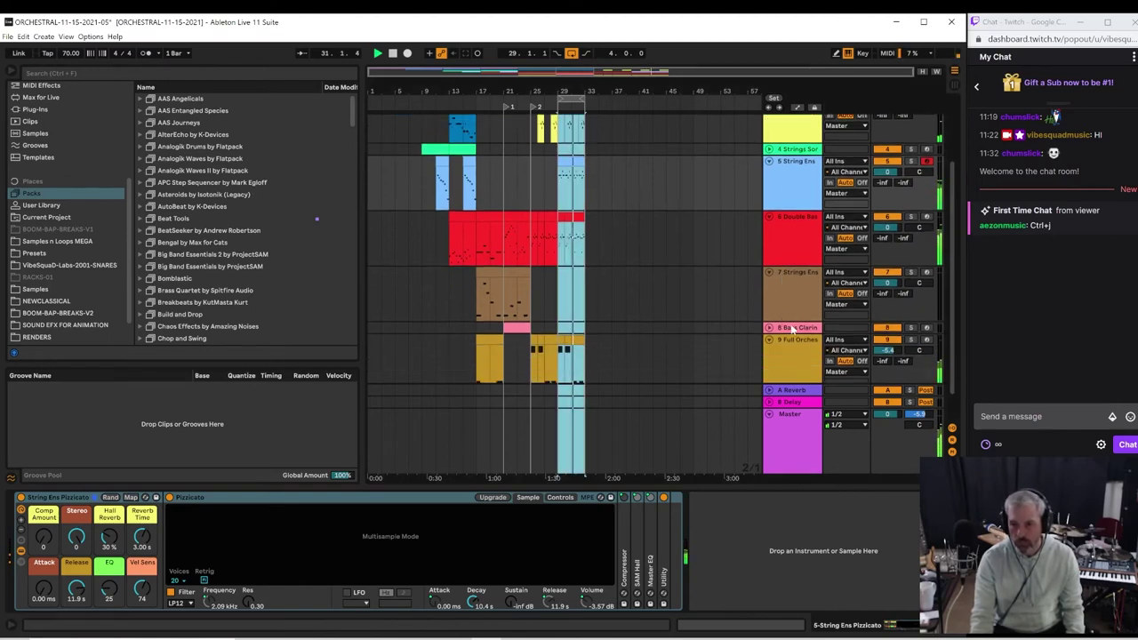
scroll(770, 328, "down", 2)
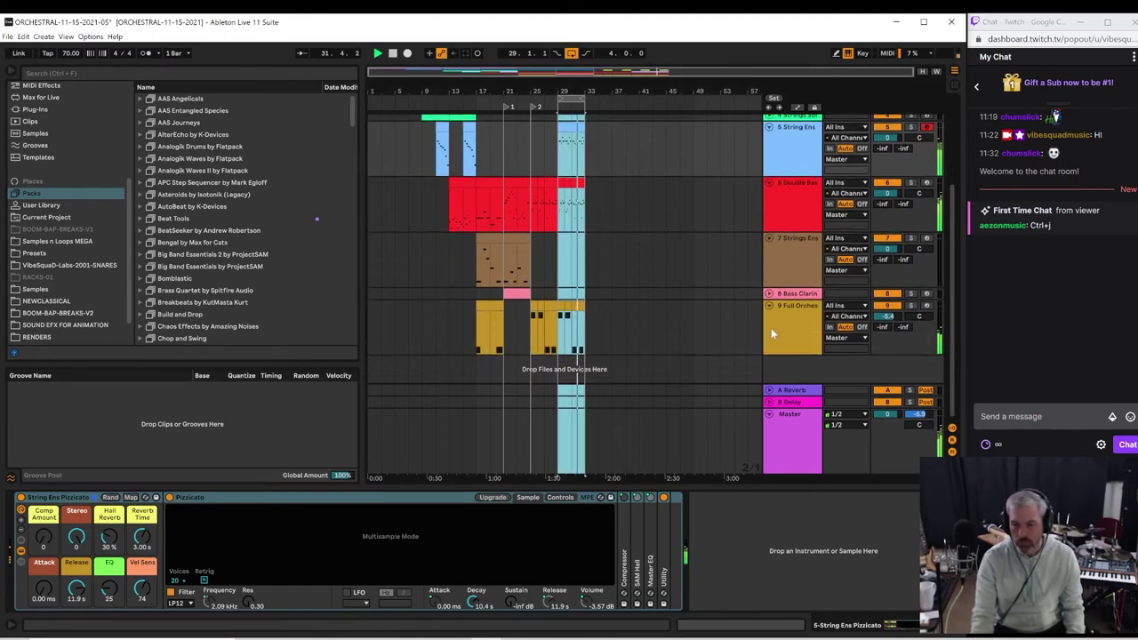
left_click(769, 294)
left_click(768, 294)
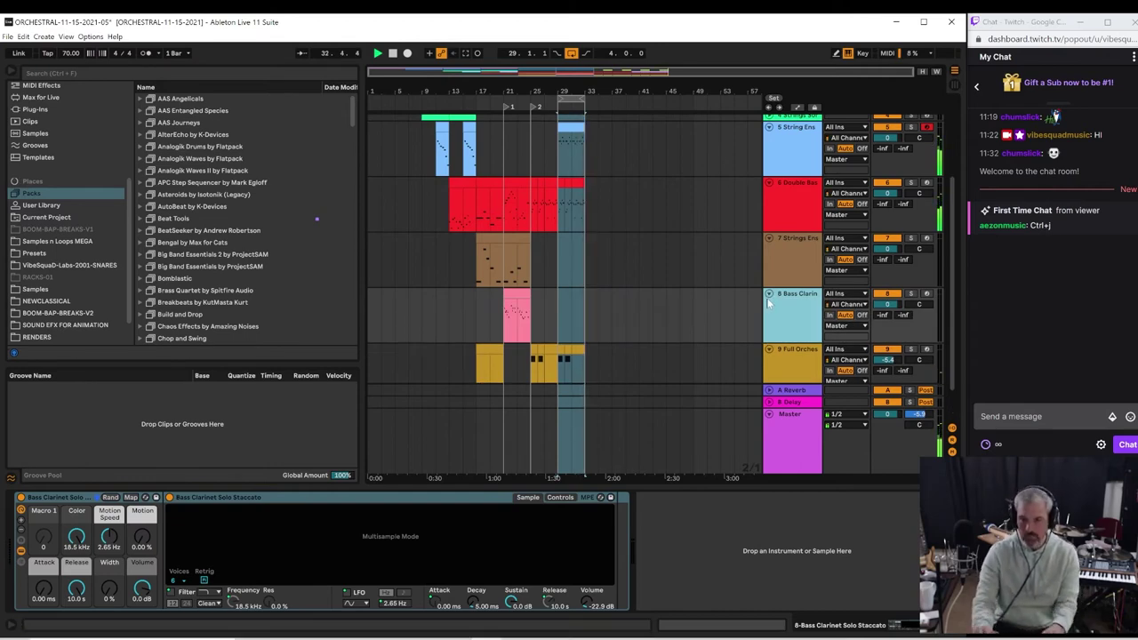
left_click(925, 294)
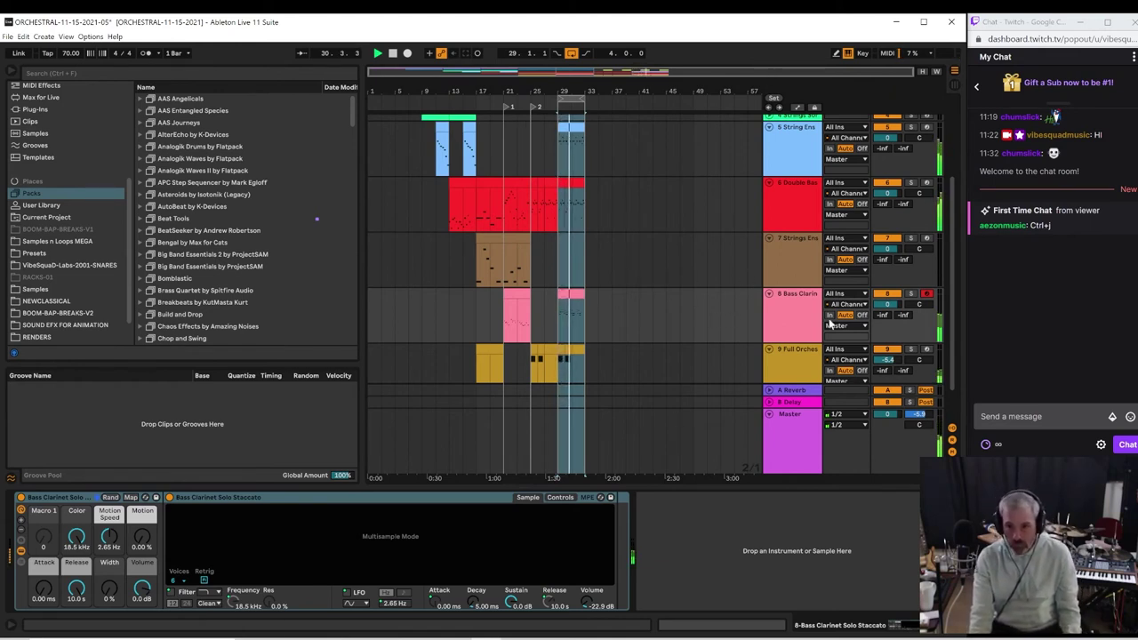
scroll(826, 320, "down", 2)
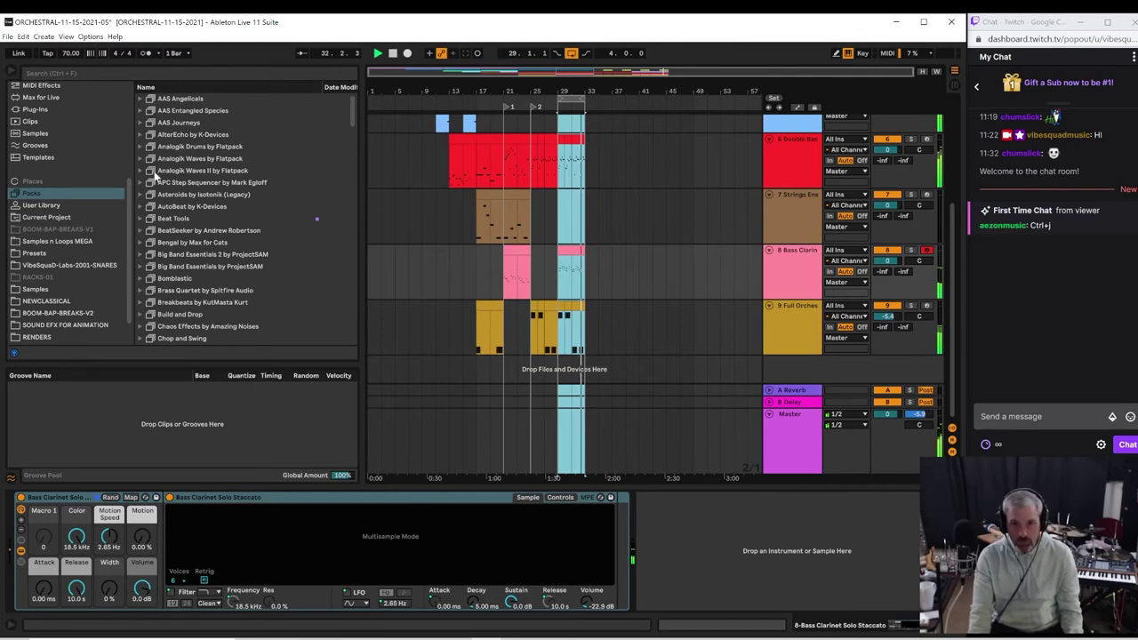
left_click(7, 40)
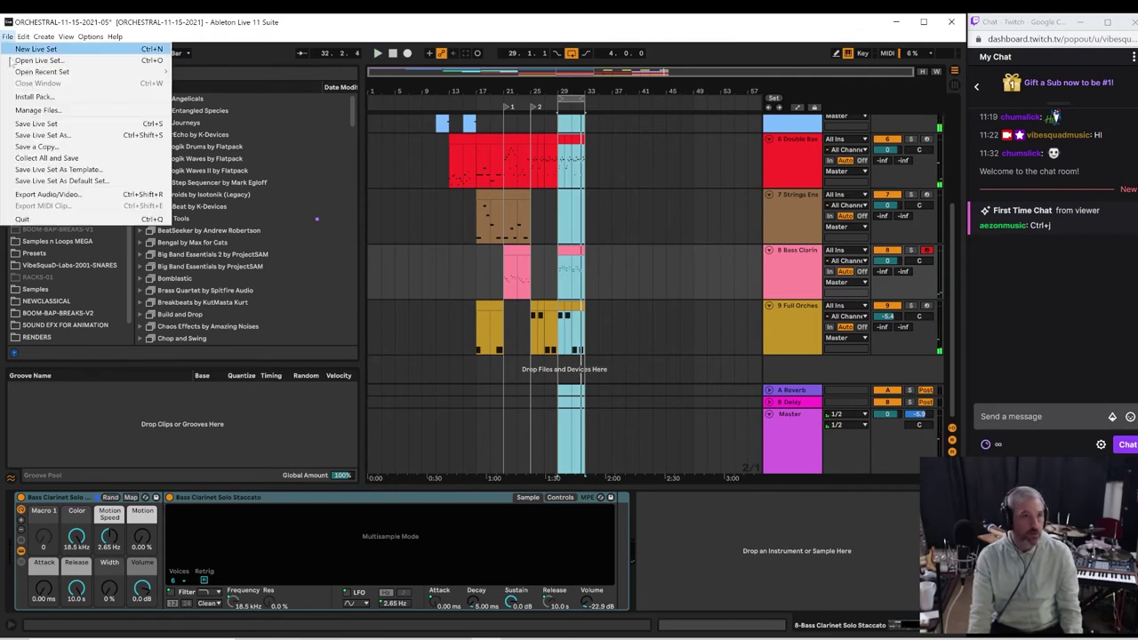
left_click(36, 135)
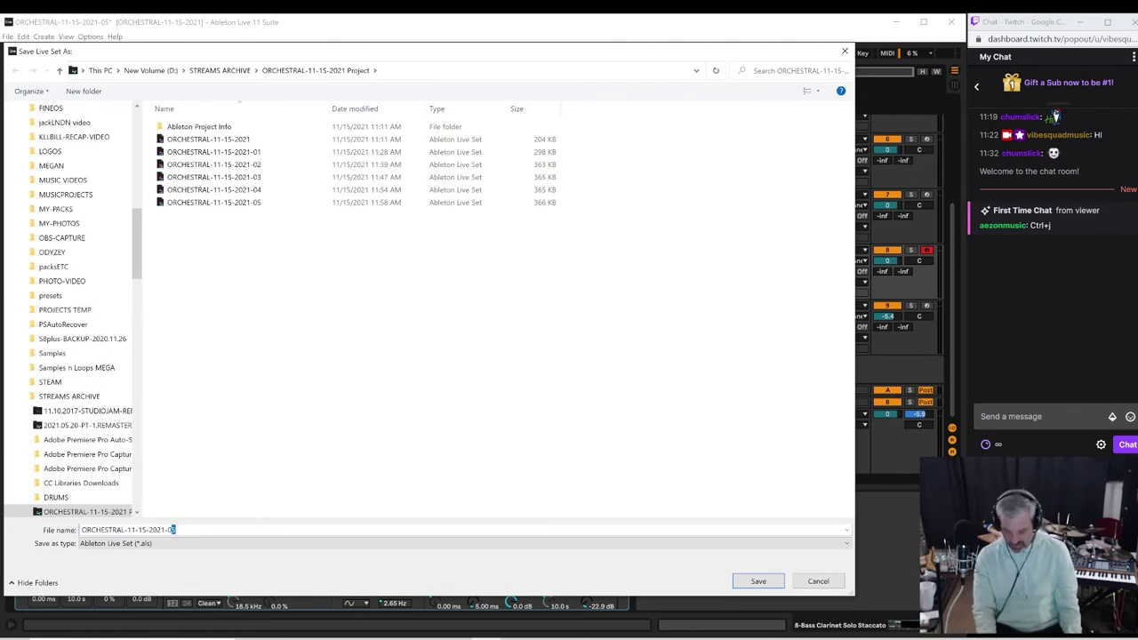
key("Return")
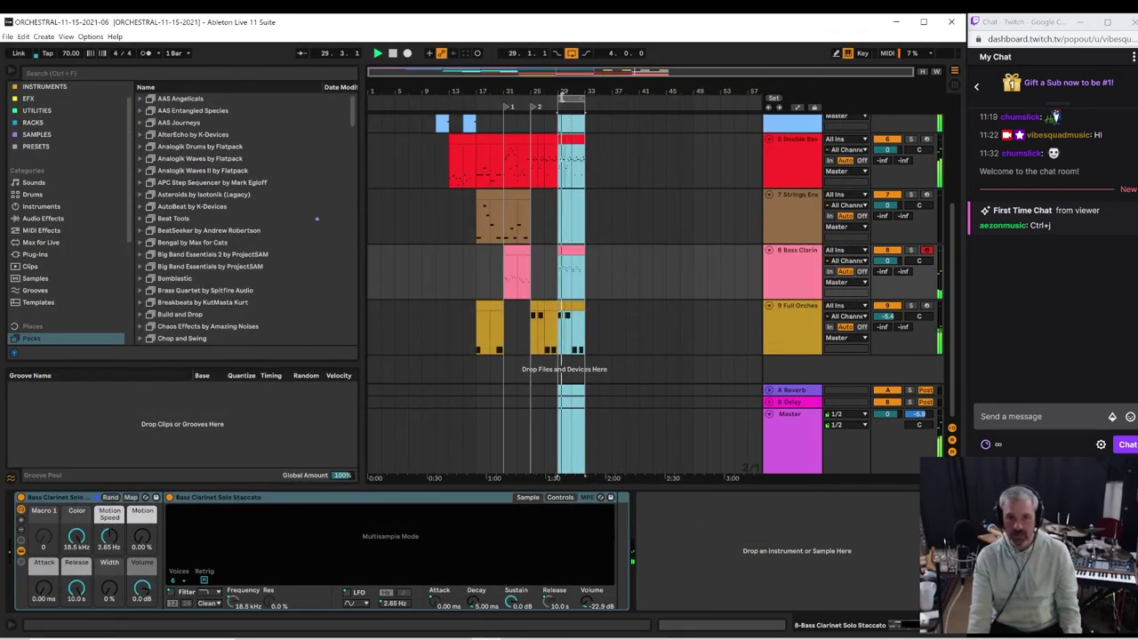
Step: Extend the loop to span bars 1 to 37 and play the arrangement from the start
left_click_drag(562, 99, 531, 102)
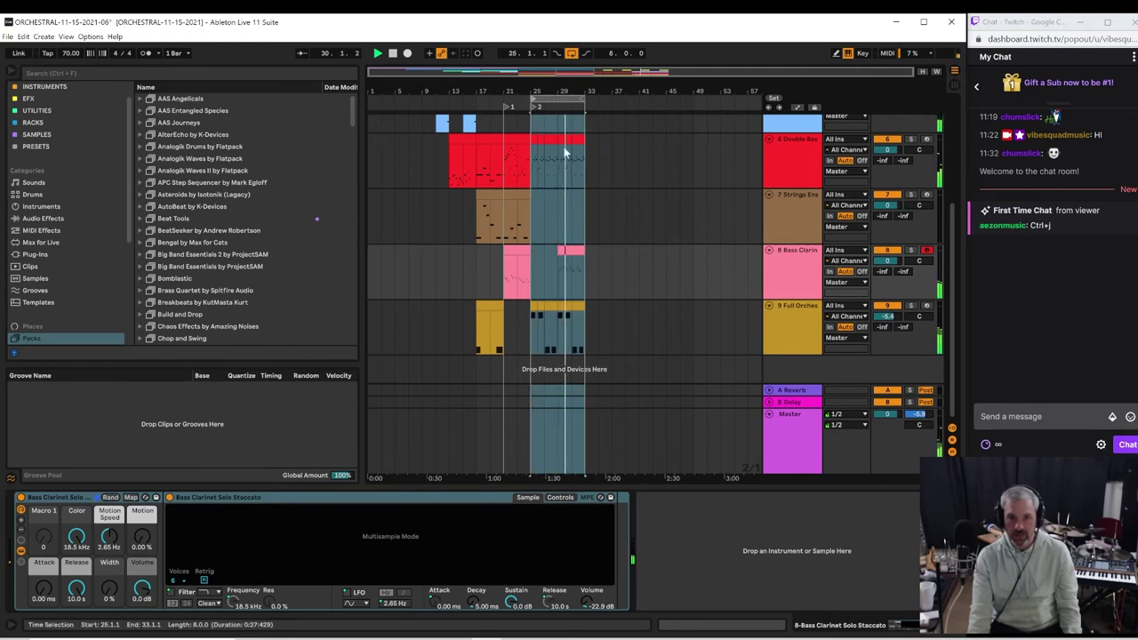
left_click_drag(582, 100, 612, 102)
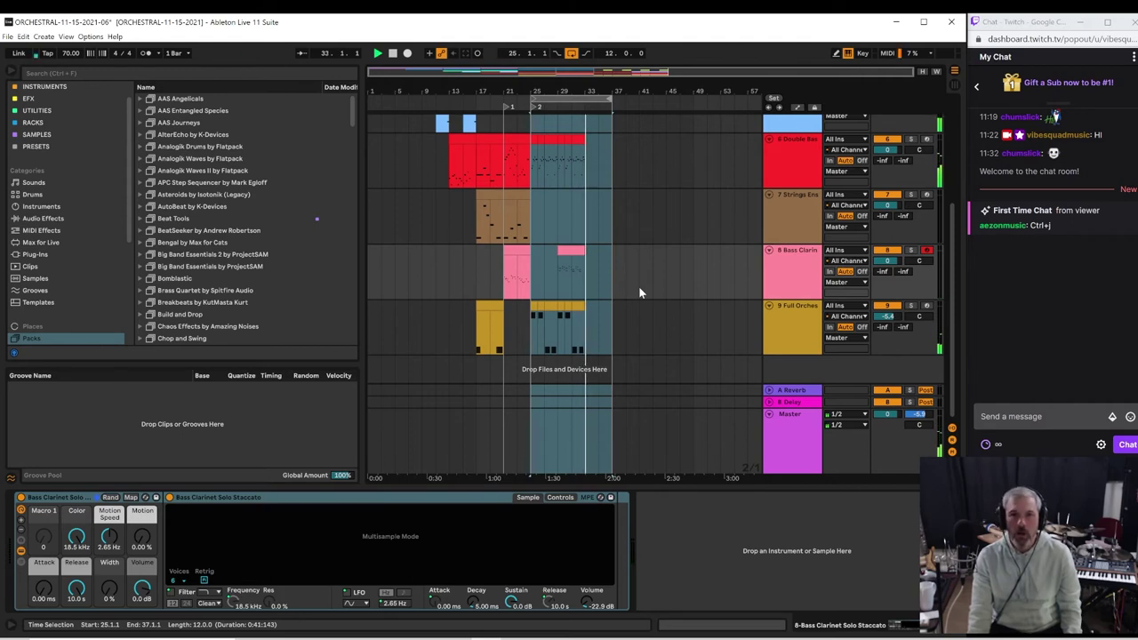
left_click(367, 274)
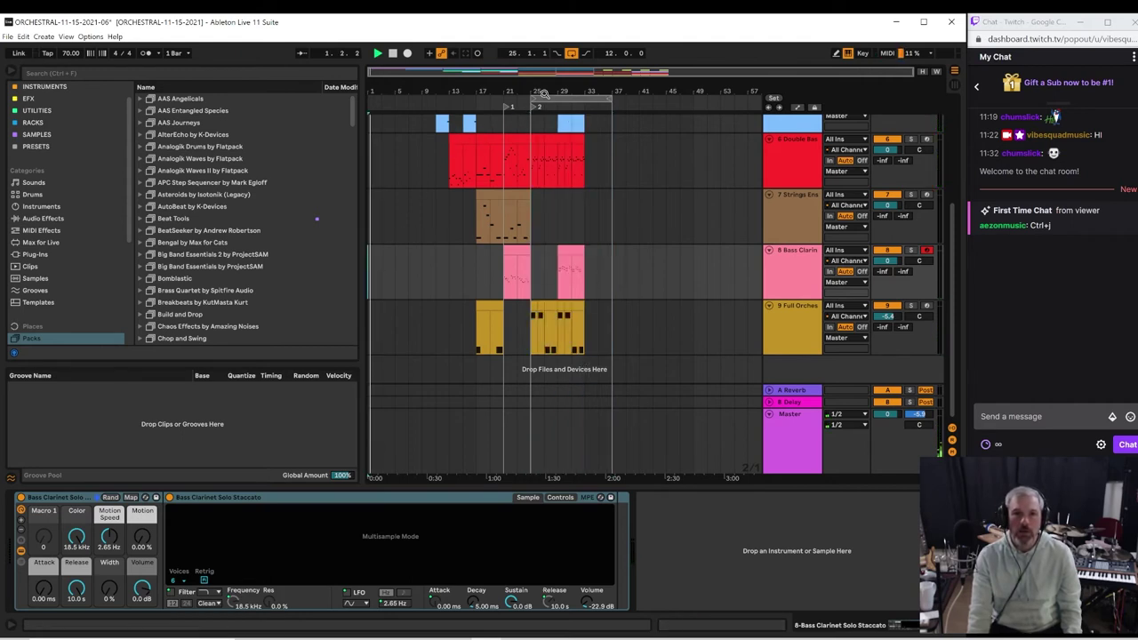
left_click_drag(532, 97, 287, 85)
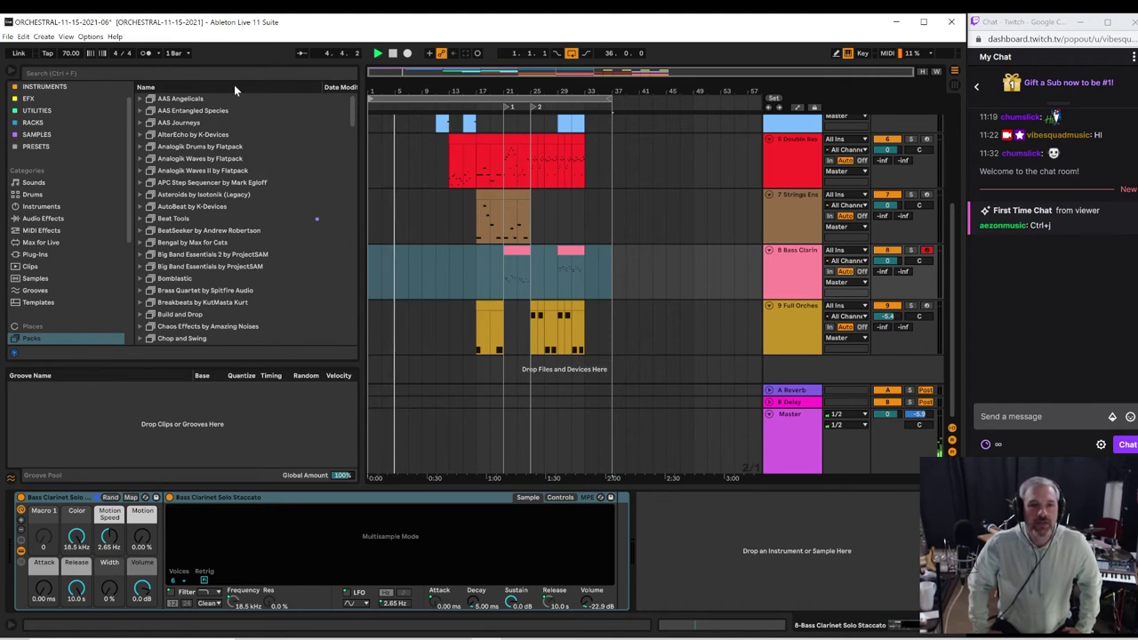
Step: Add locators at bars 5 and 9 during playback and hide the device view
left_click(773, 99)
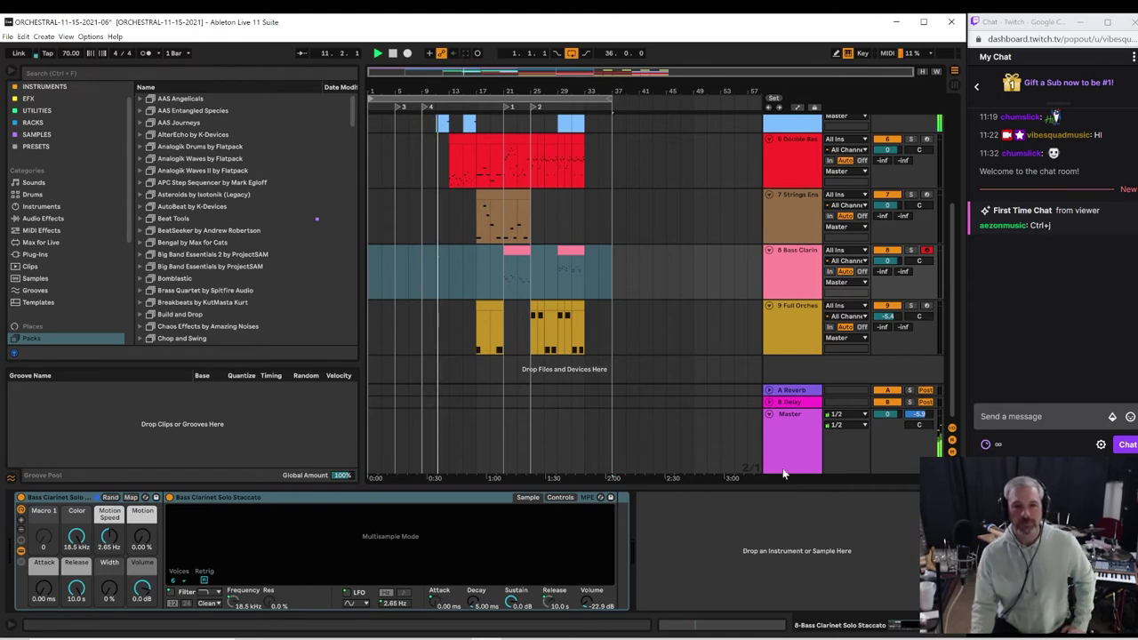
scroll(692, 431, "up", 1)
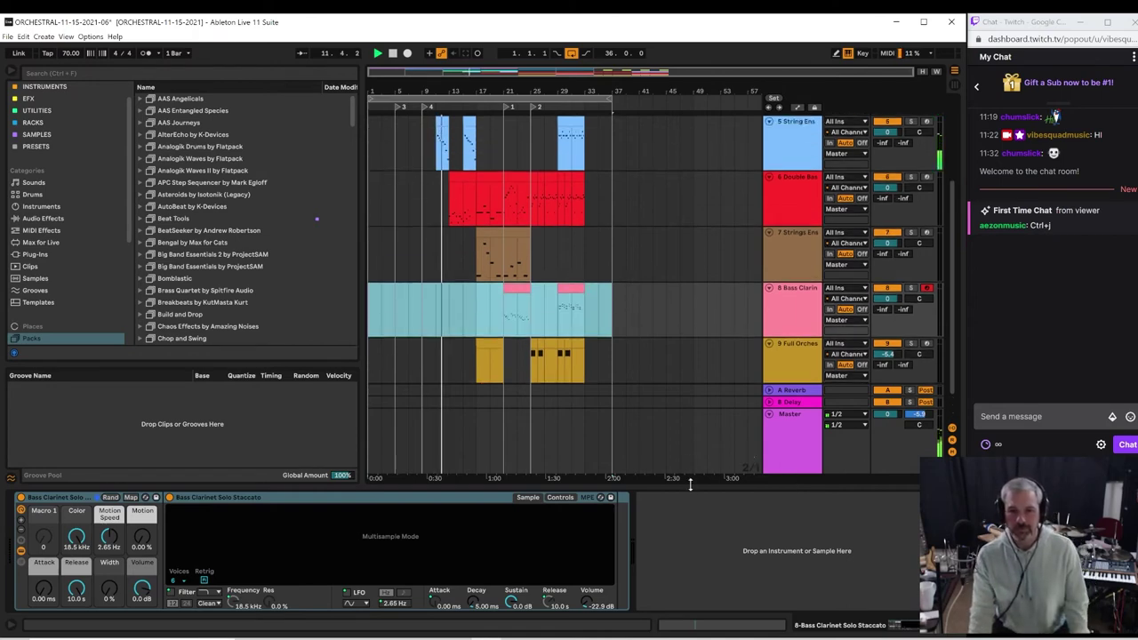
key("ctrl+alt+l")
Step: Unfold the Short All-in track and review all tracks while the arrangement plays
scroll(641, 357, "up", 2)
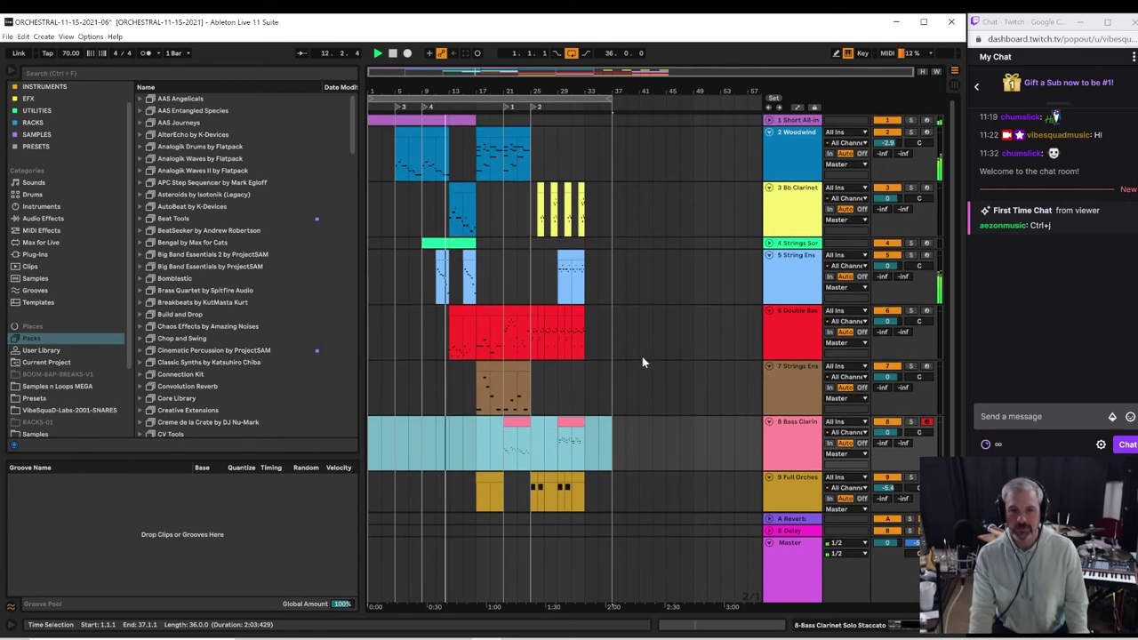
scroll(654, 351, "down", 2)
scroll(653, 350, "up", 2)
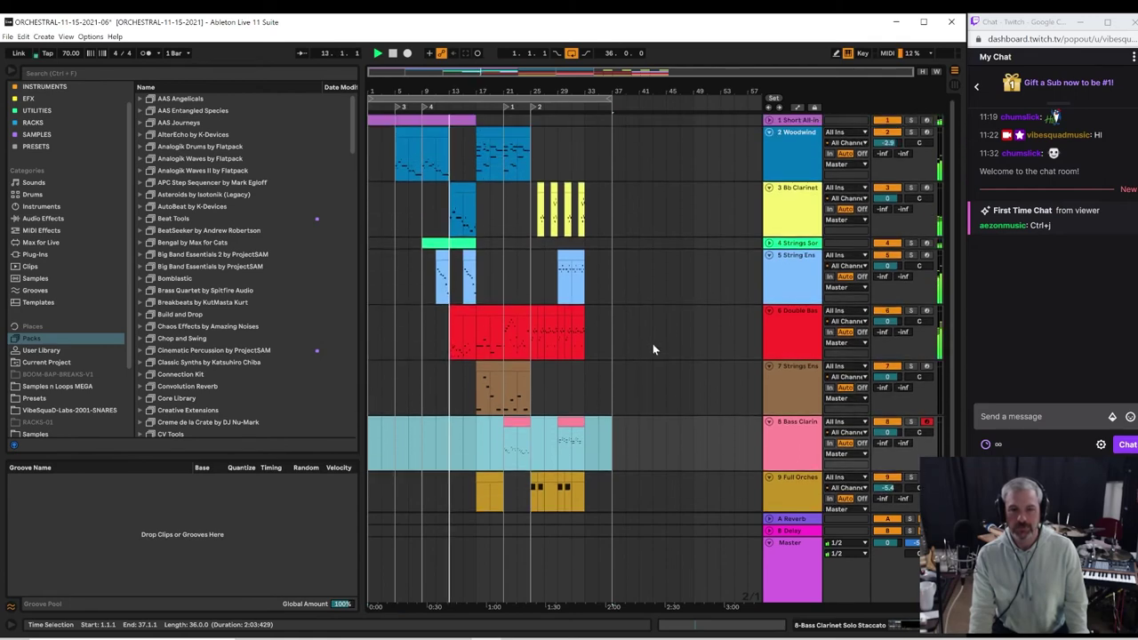
scroll(718, 192, "up", 2)
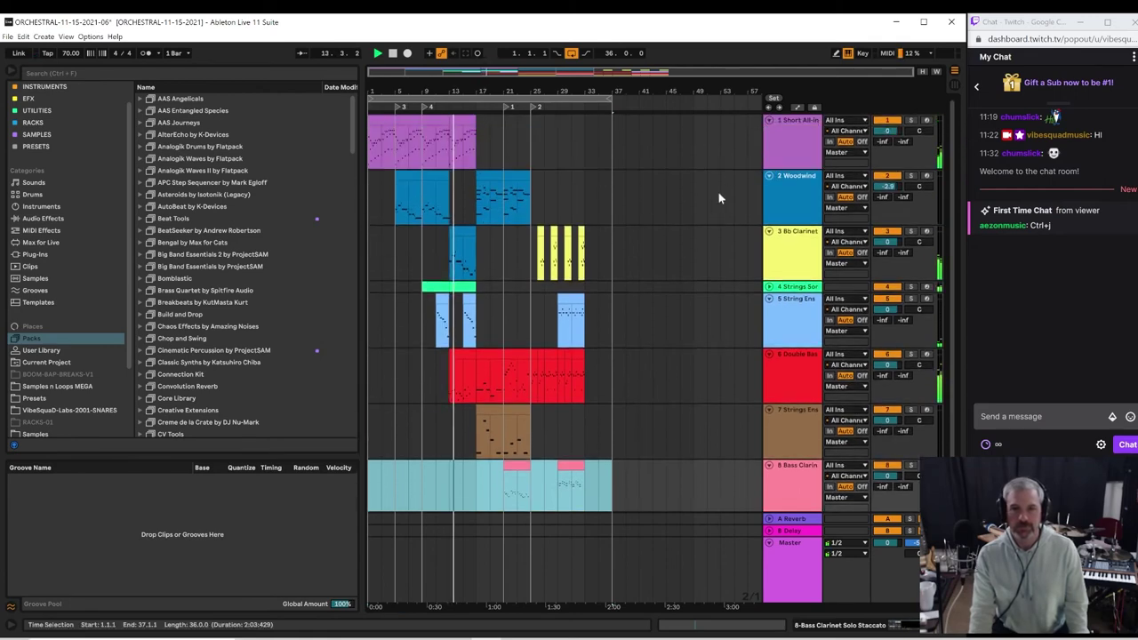
scroll(703, 249, "down", 2)
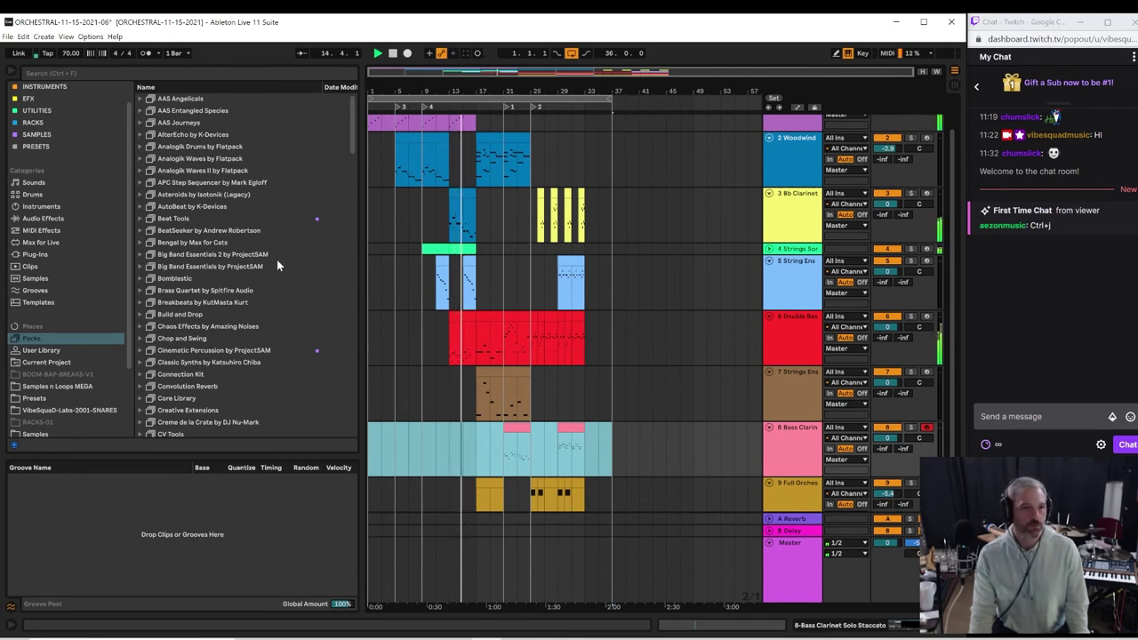
left_click(353, 120)
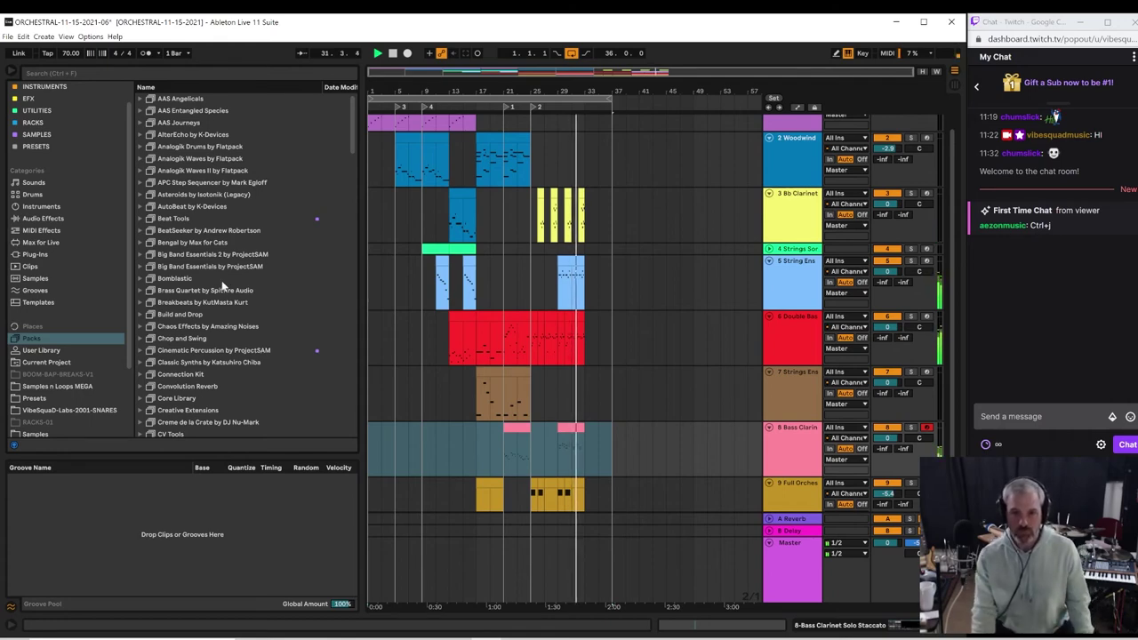
Step: Open the String Ens clip at bar 29 in the note editor and play from its start
left_click(570, 259)
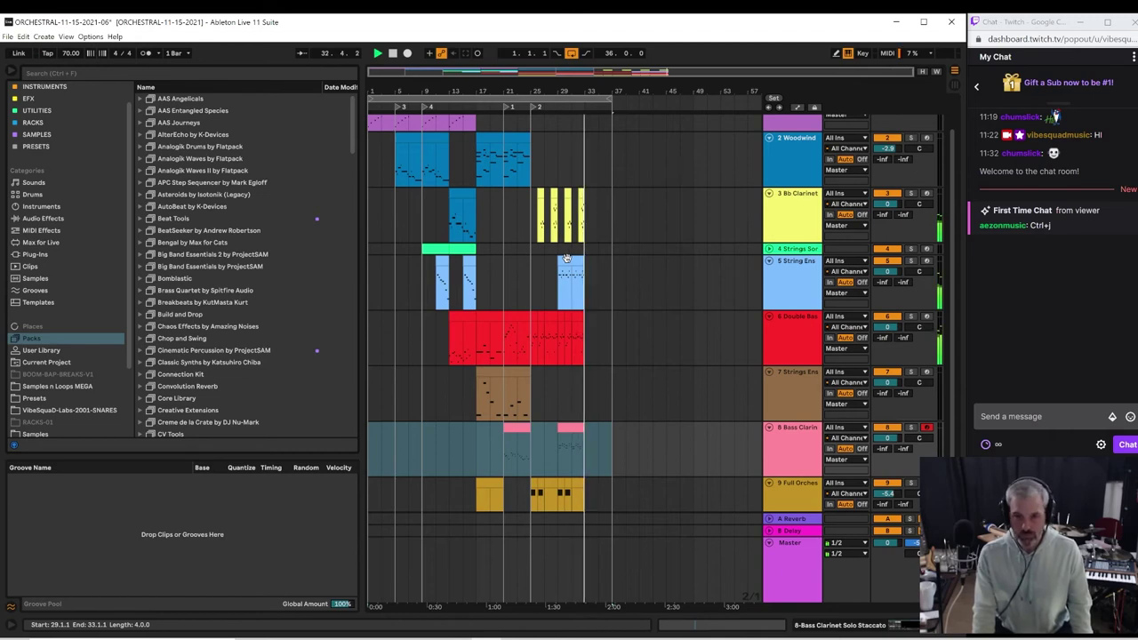
key("space")
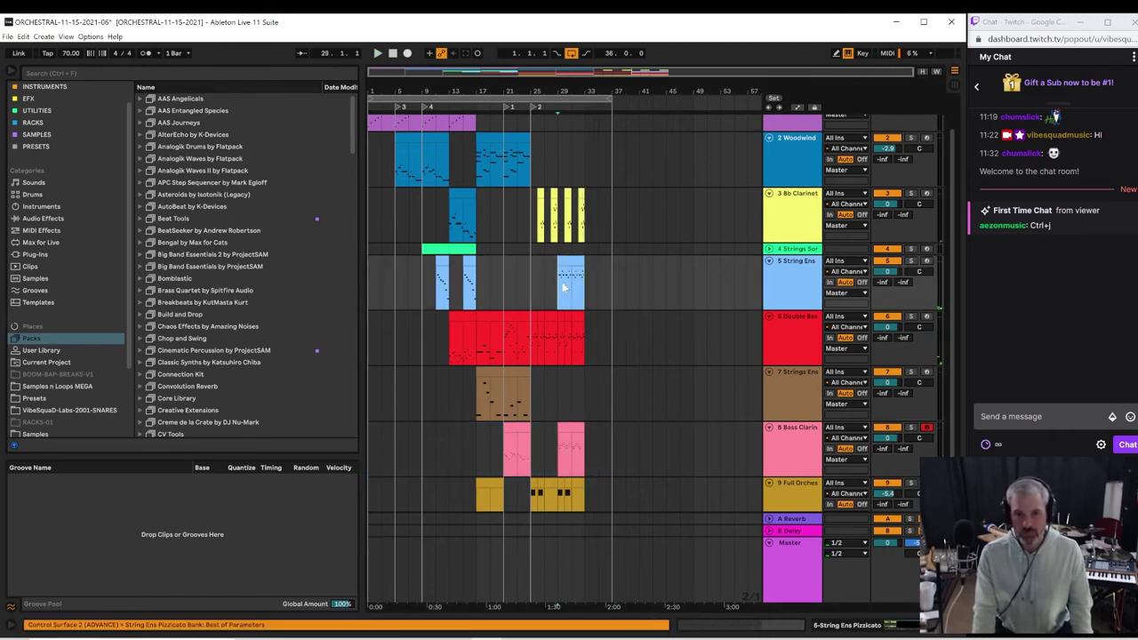
left_click(562, 282)
double_click(564, 260)
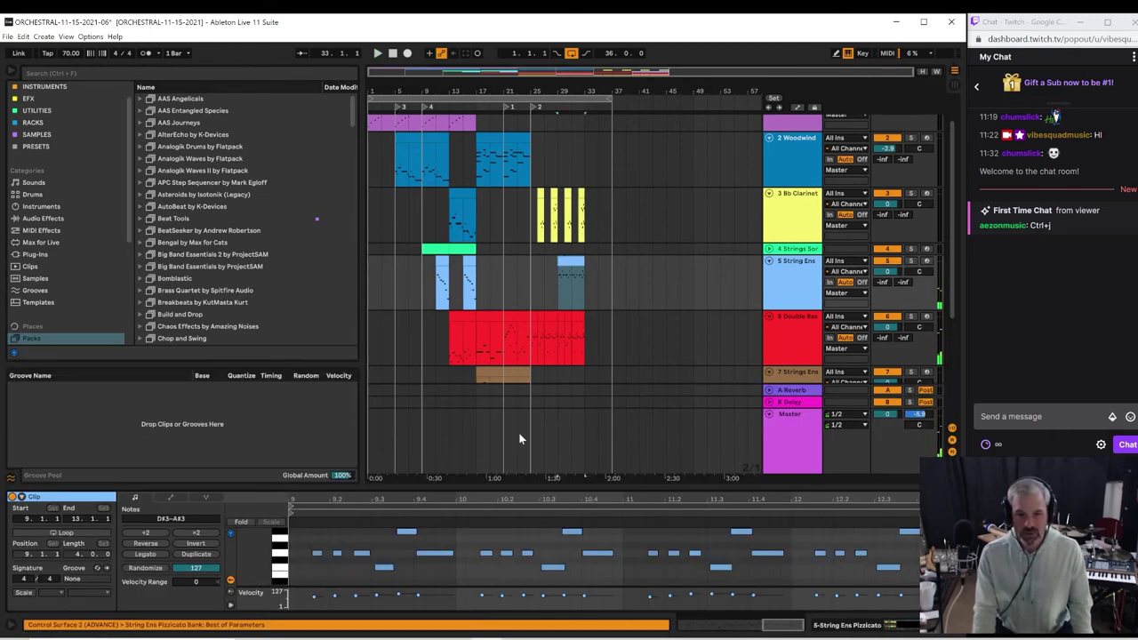
key("space")
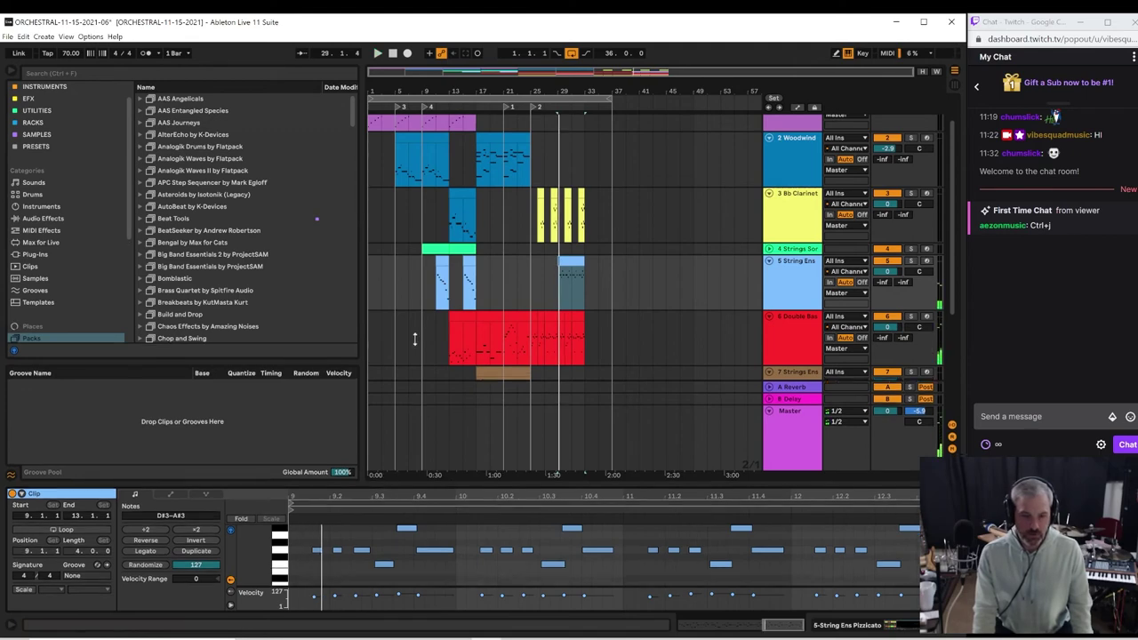
Step: Enlarge the note editor to inspect the String Ens clip's notes, and shrink it back
left_click_drag(389, 484, 389, 227)
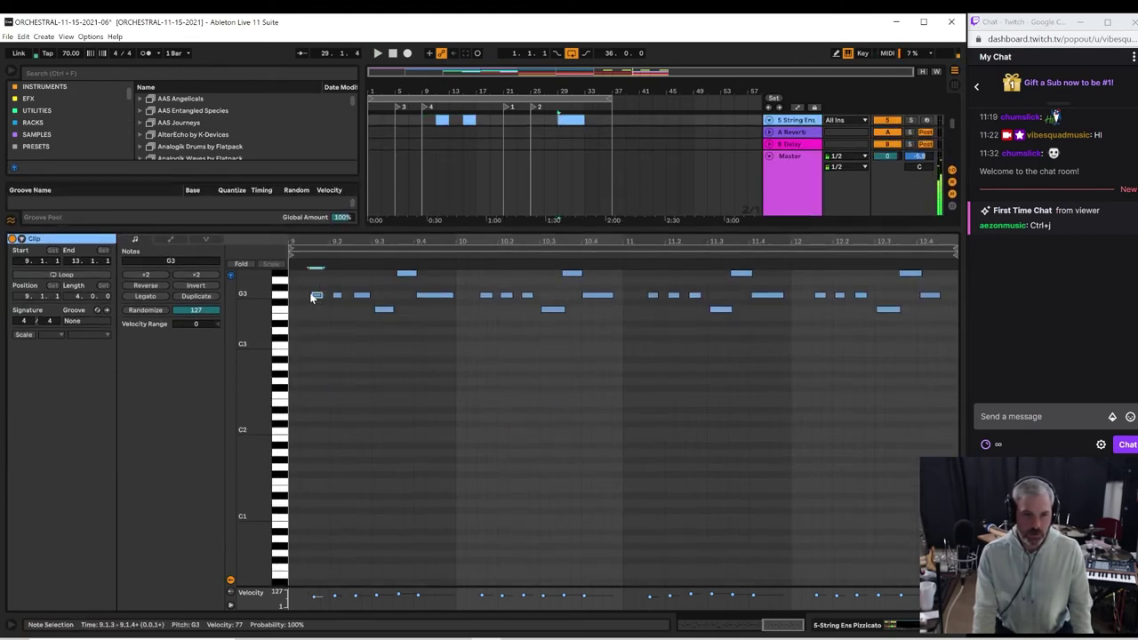
scroll(290, 414, "up", 1)
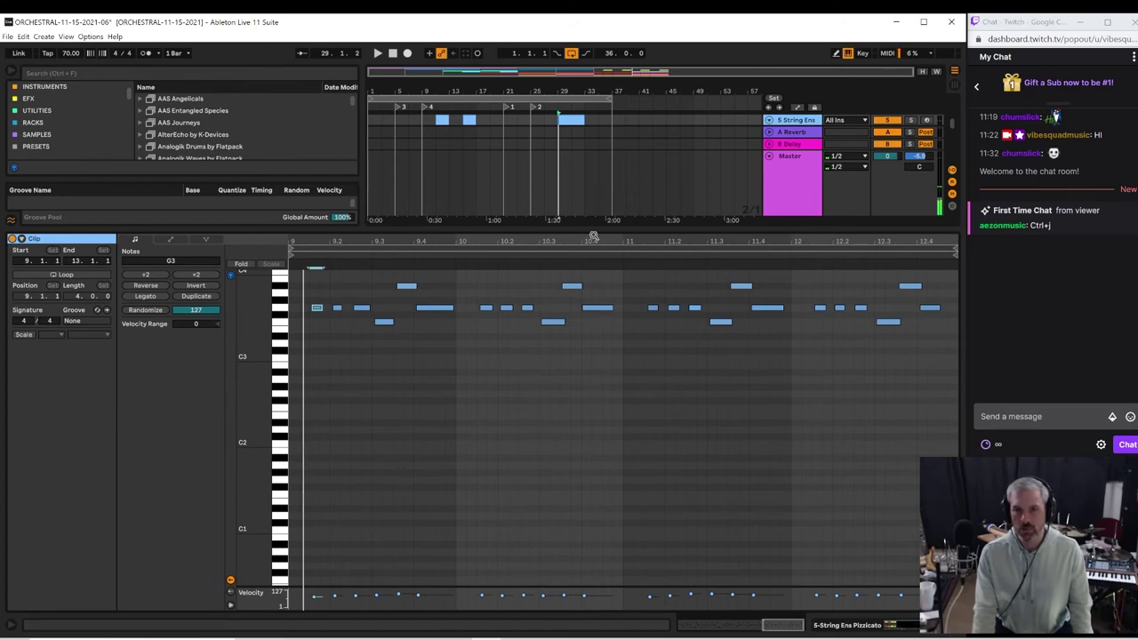
left_click_drag(592, 230, 610, 551)
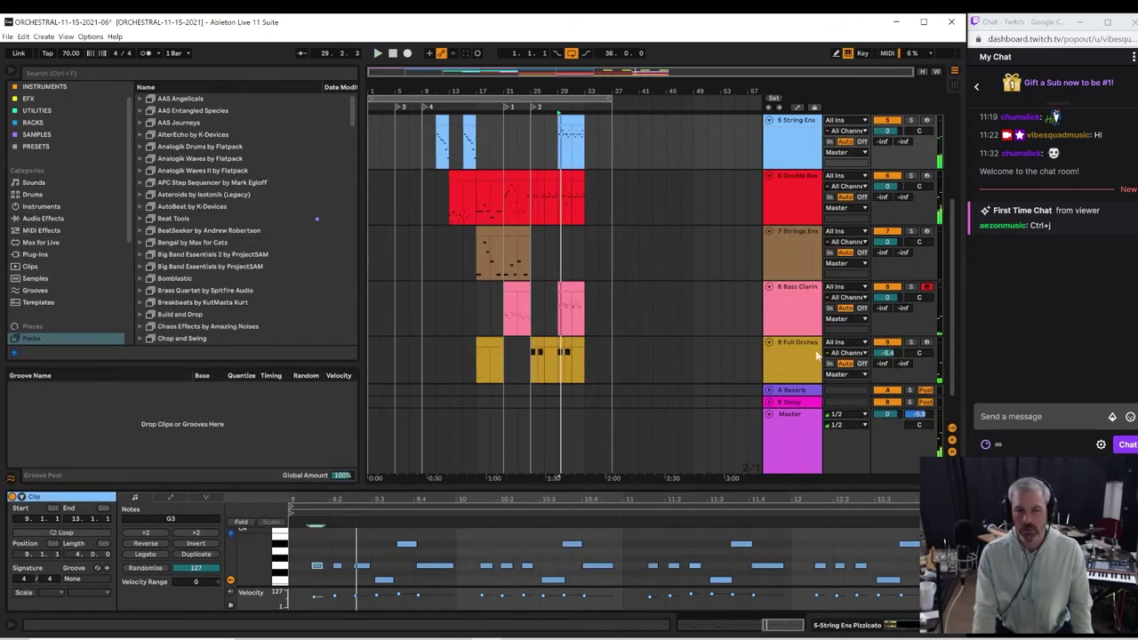
Step: Solo the Full Orchestra track briefly while playing from bar 29, and return to the full mix
left_click(911, 343)
key("space")
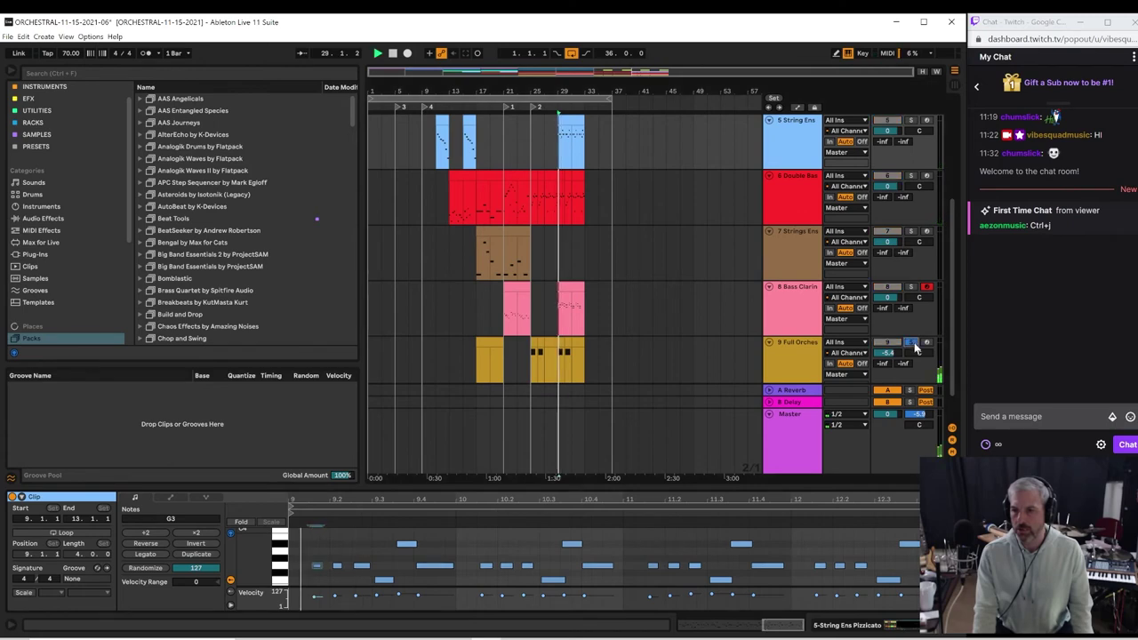
left_click(912, 343)
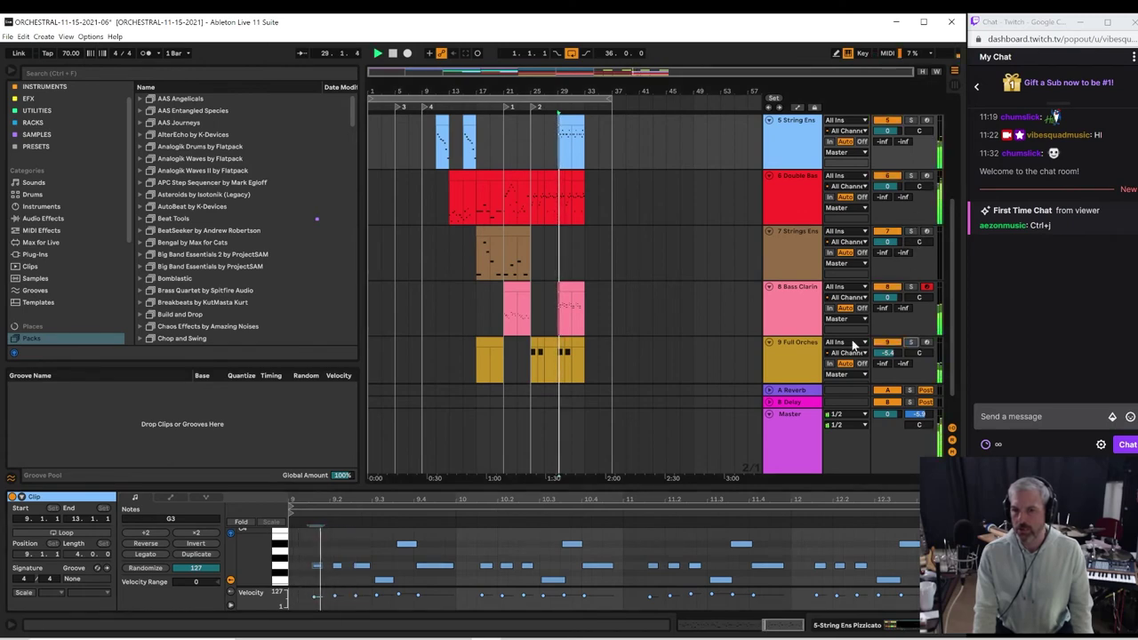
scroll(837, 349, "down", 1)
scroll(837, 347, "up", 2)
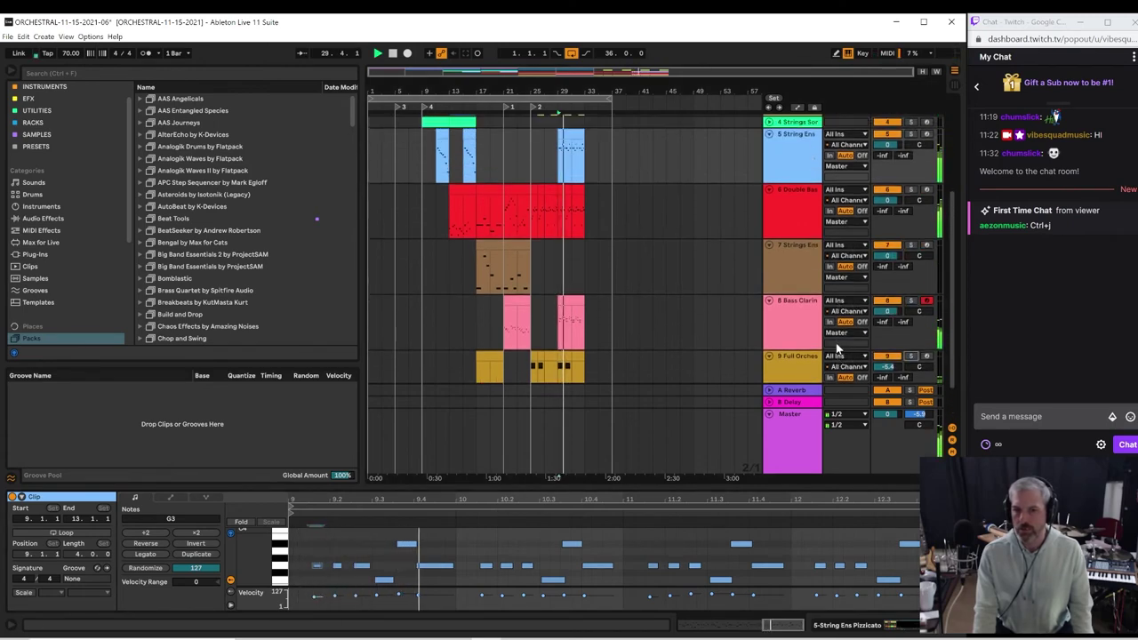
Step: Deactivate the G#3 and C4 notes at 21.1.3 in the Bass Clarinet clip at bar 29, soloing the track only while auditioning it
left_click(912, 301)
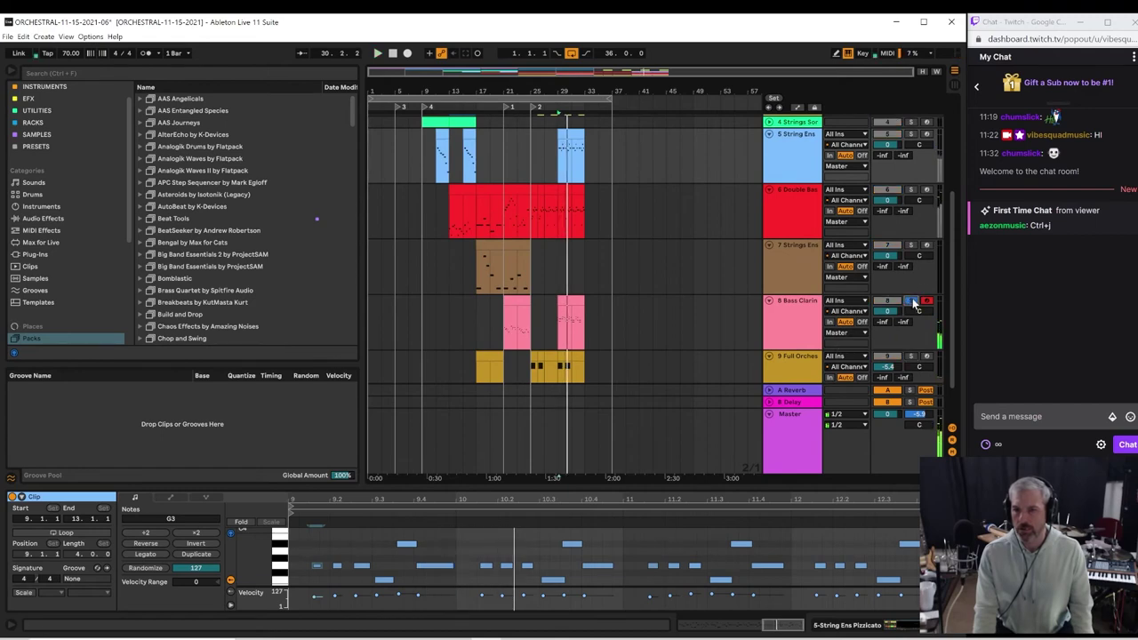
left_click(571, 300)
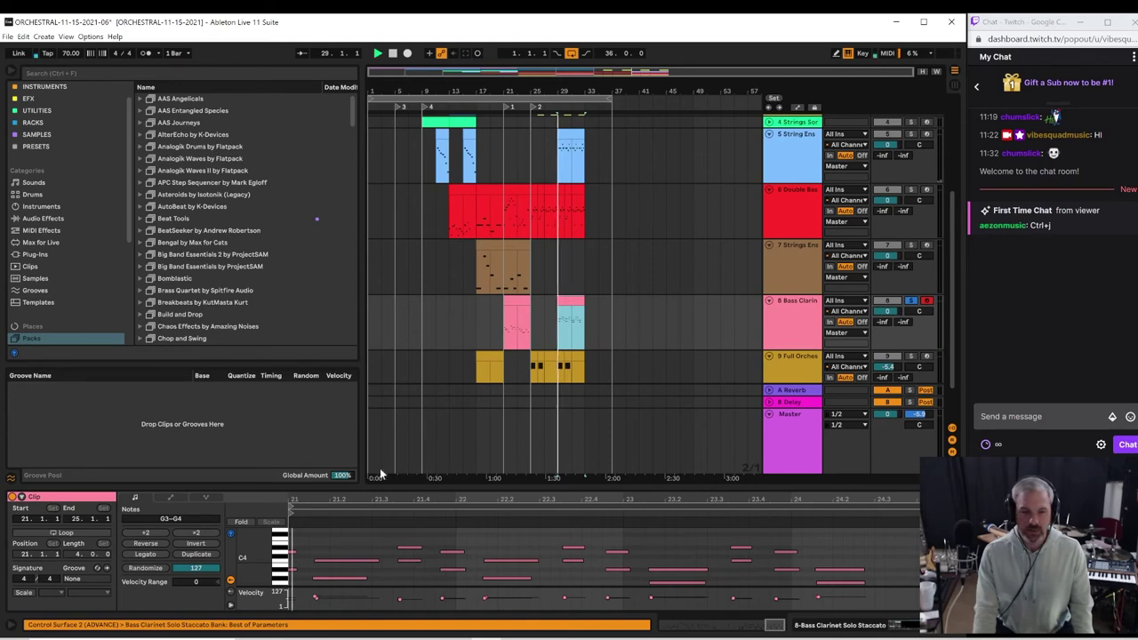
left_click(340, 555)
key("space")
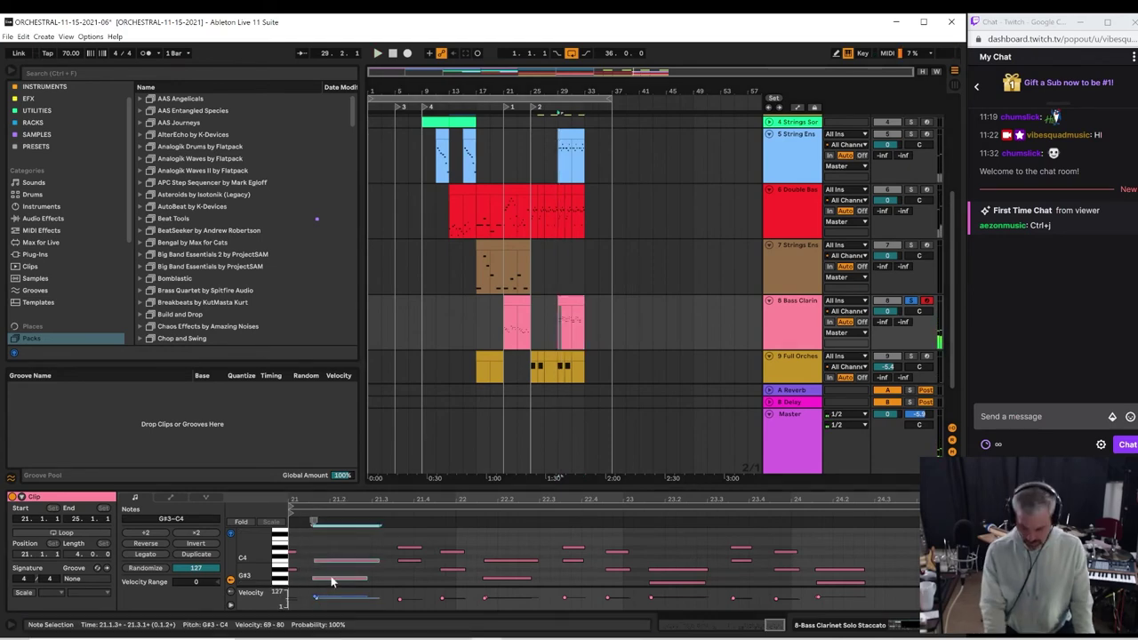
key("0")
key("space")
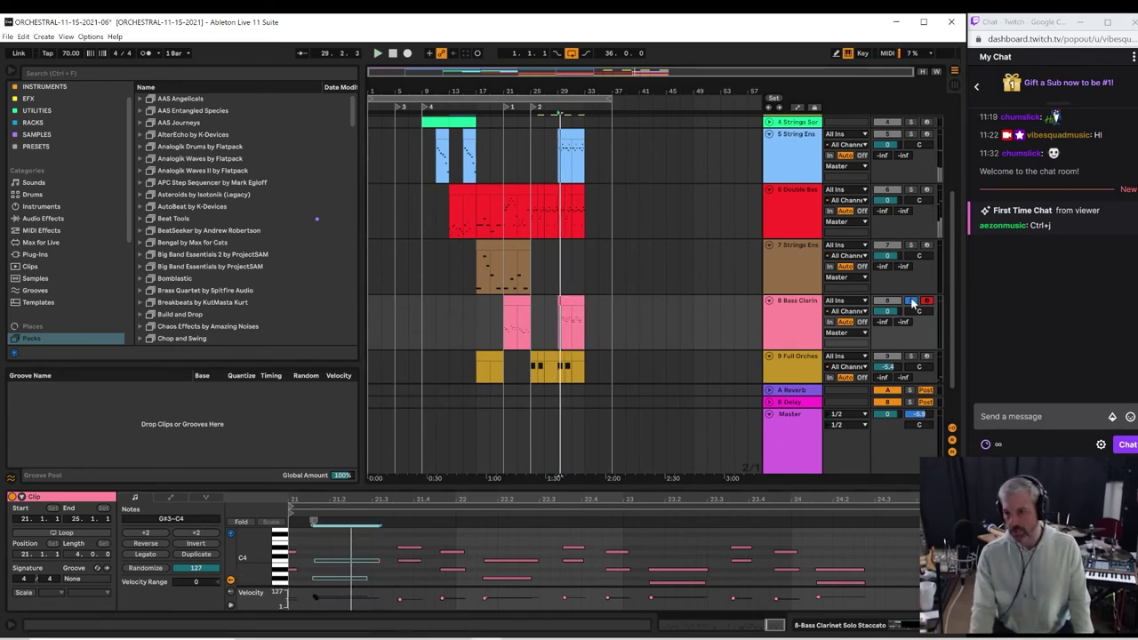
left_click(911, 302)
key("space")
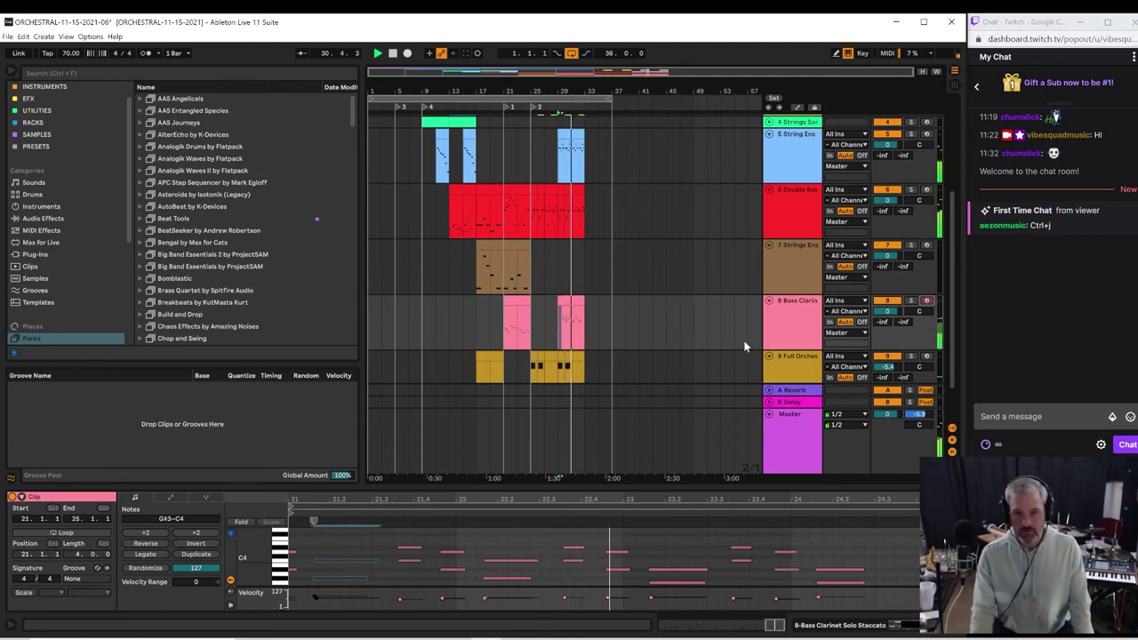
Step: Play from bar 27 and deactivate the opening A#3 and D4 notes in the Bass Clarinet clip at bar 29
left_click(548, 322)
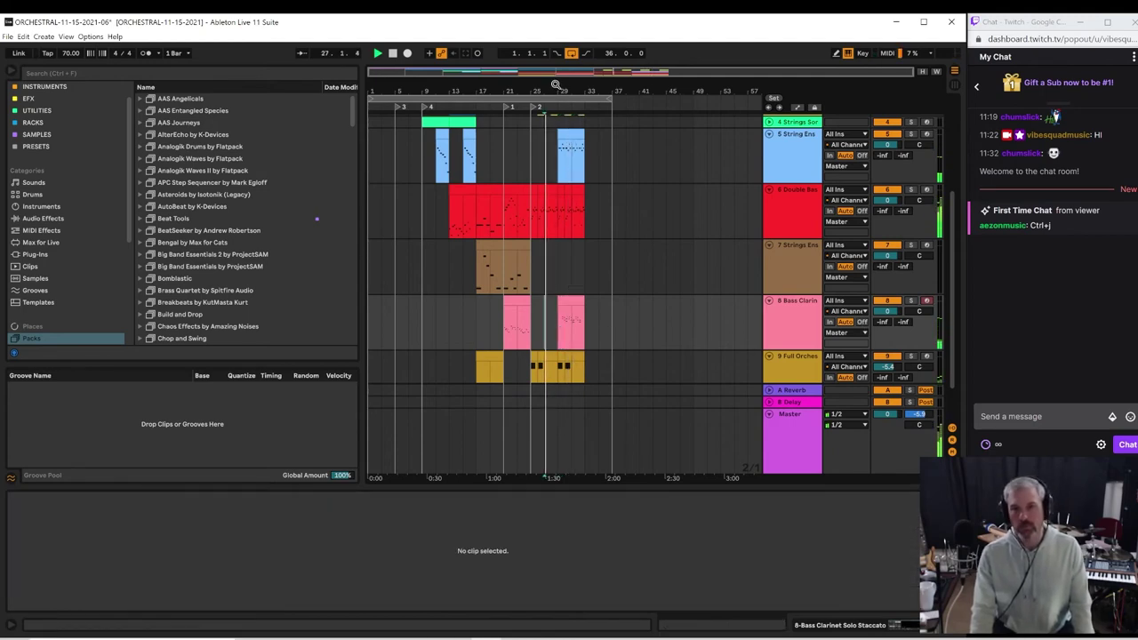
left_click_drag(555, 84, 582, 208)
left_click(589, 302)
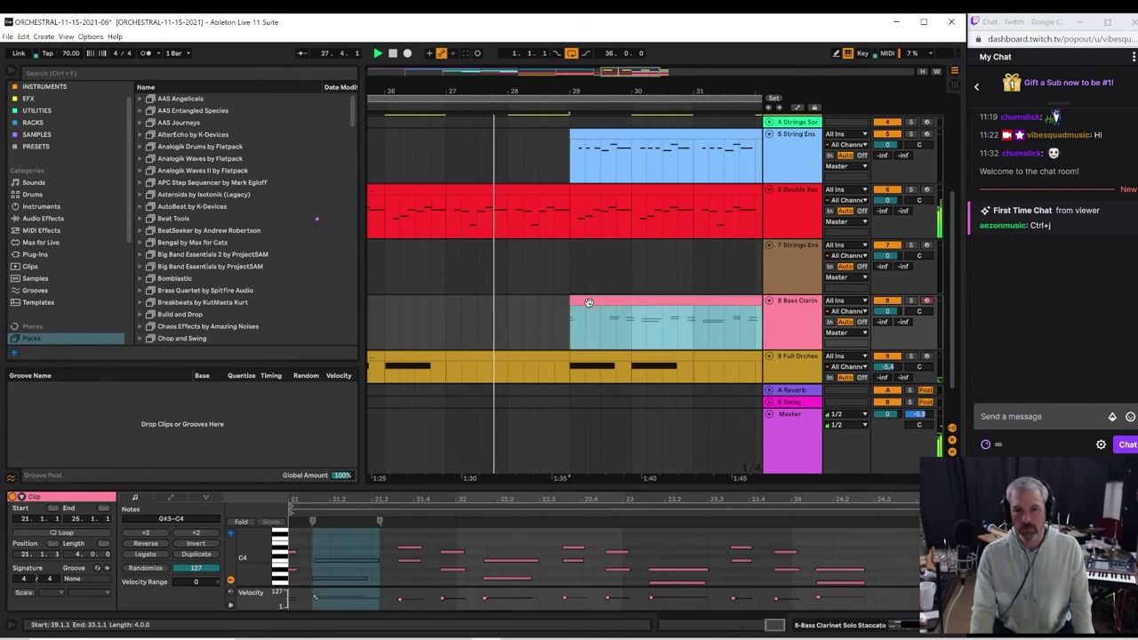
double_click(588, 302)
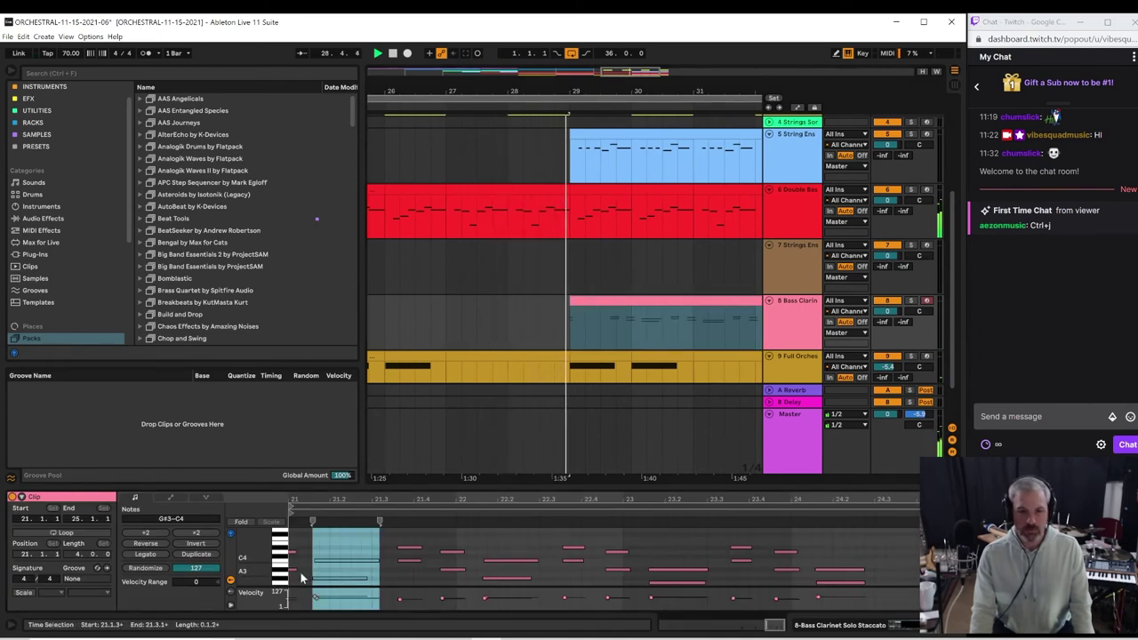
left_click_drag(301, 578, 289, 548)
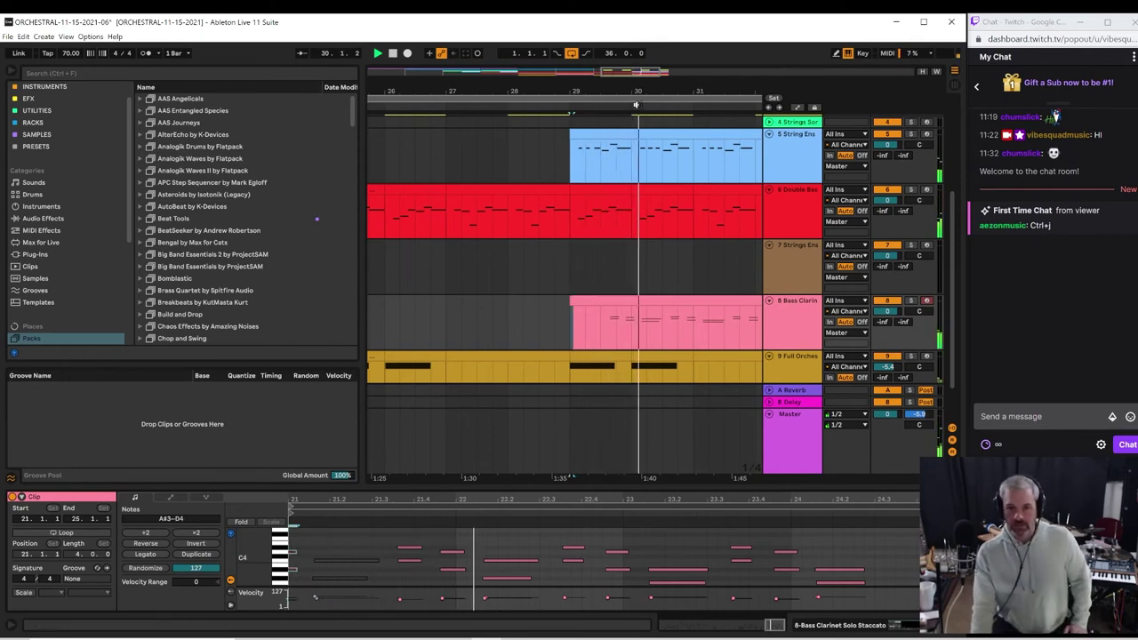
Step: Review the end of the arrangement and place the insert marker at bar 33 on the Bass Clarinet track
scroll(635, 105, "down", 5)
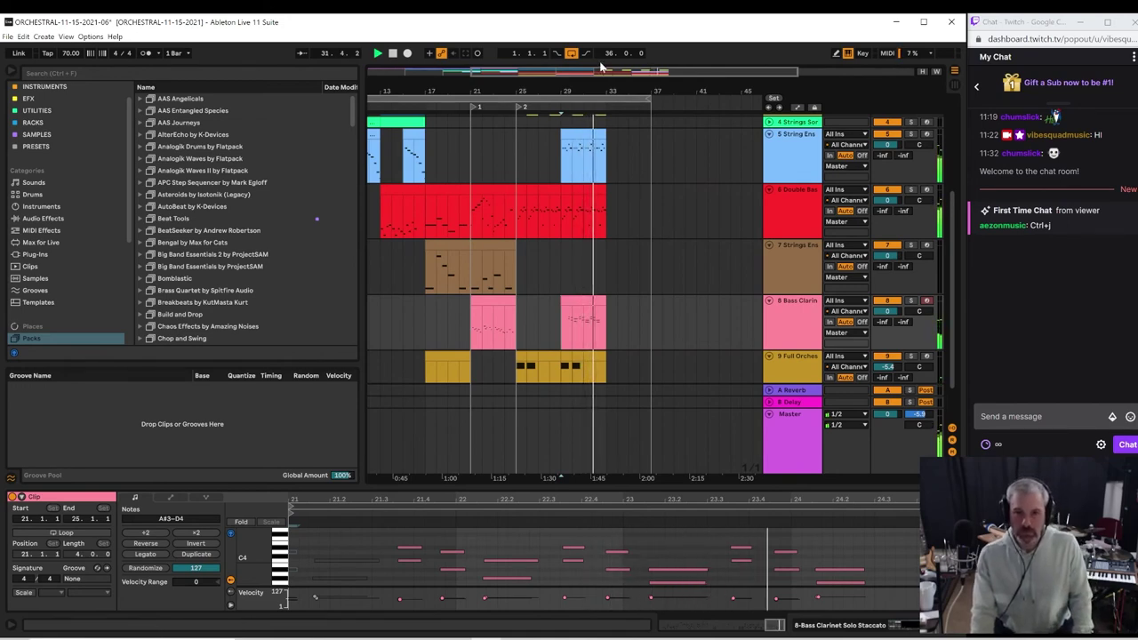
left_click_drag(612, 91, 613, 134)
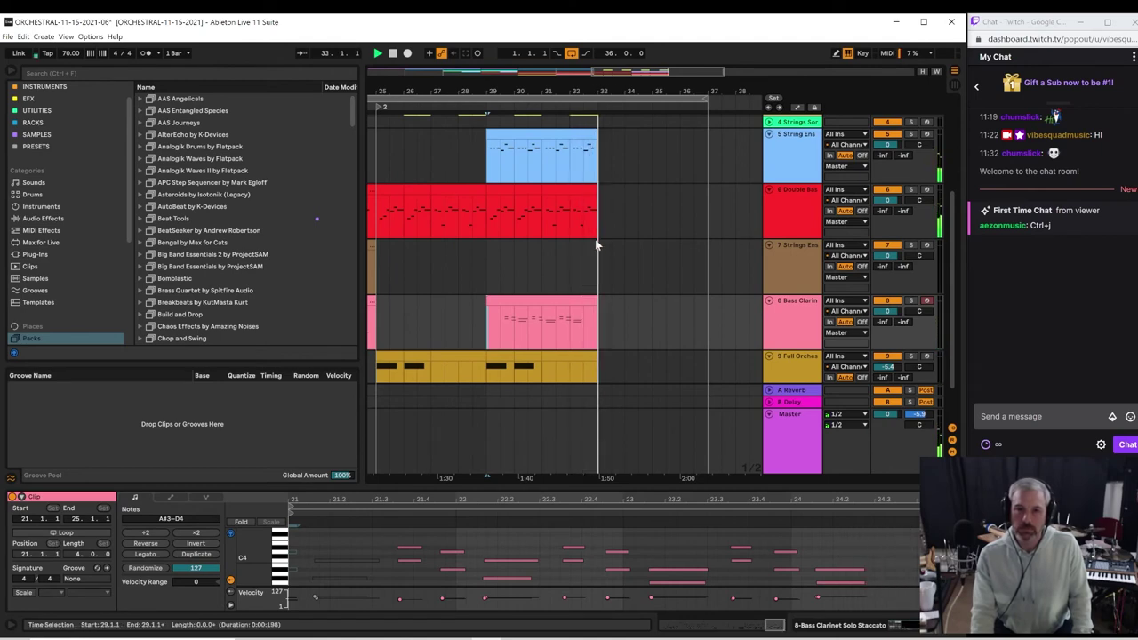
left_click(601, 334)
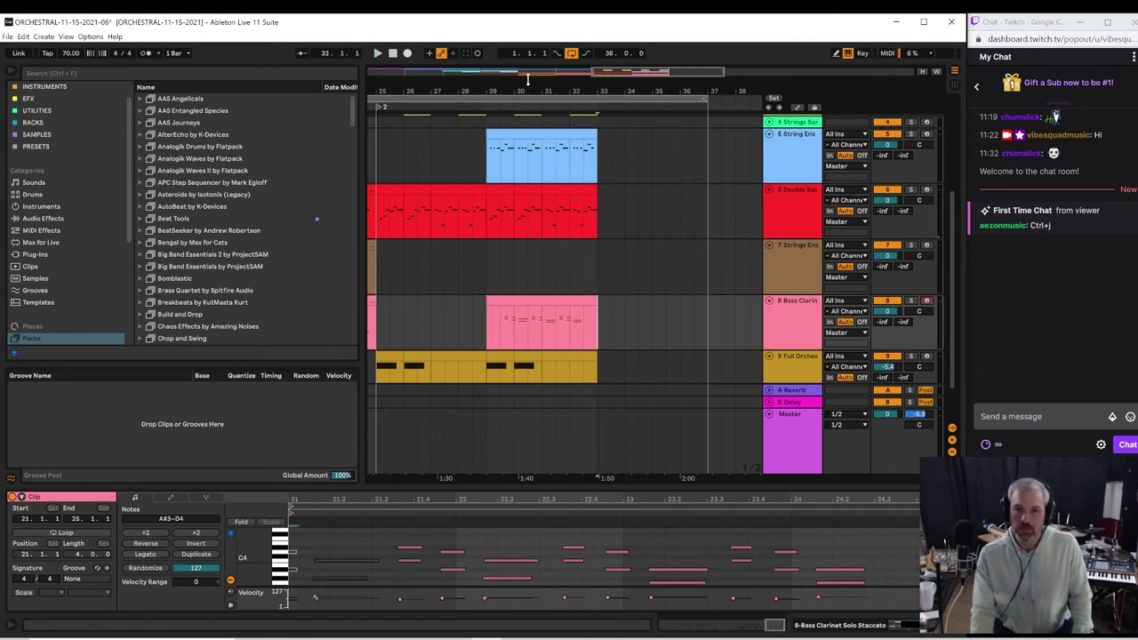
left_click_drag(528, 90, 528, 44)
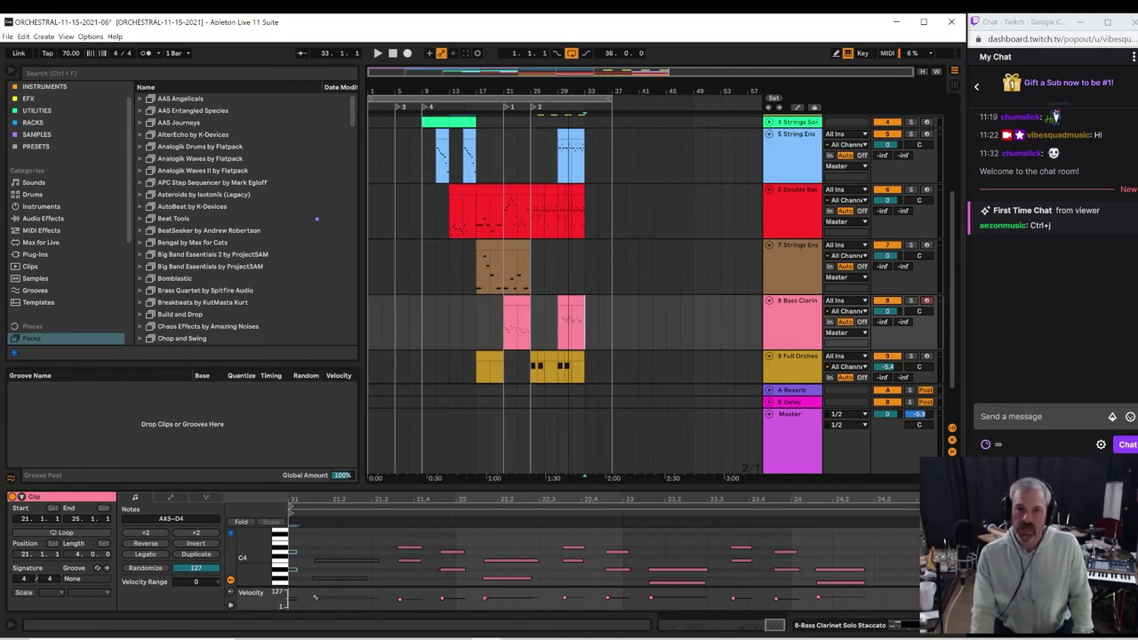
Step: Play the arrangement from bars 25, 21, 17, 33 and 30 in turn to compare how the sections sound
left_click(528, 213)
key("space")
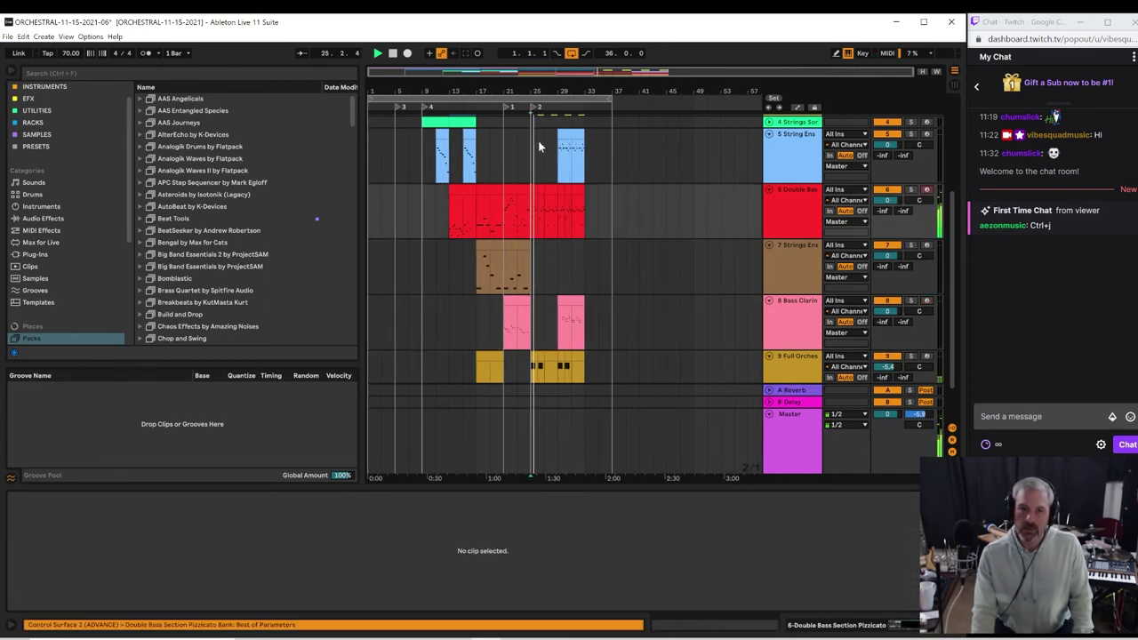
left_click(503, 213)
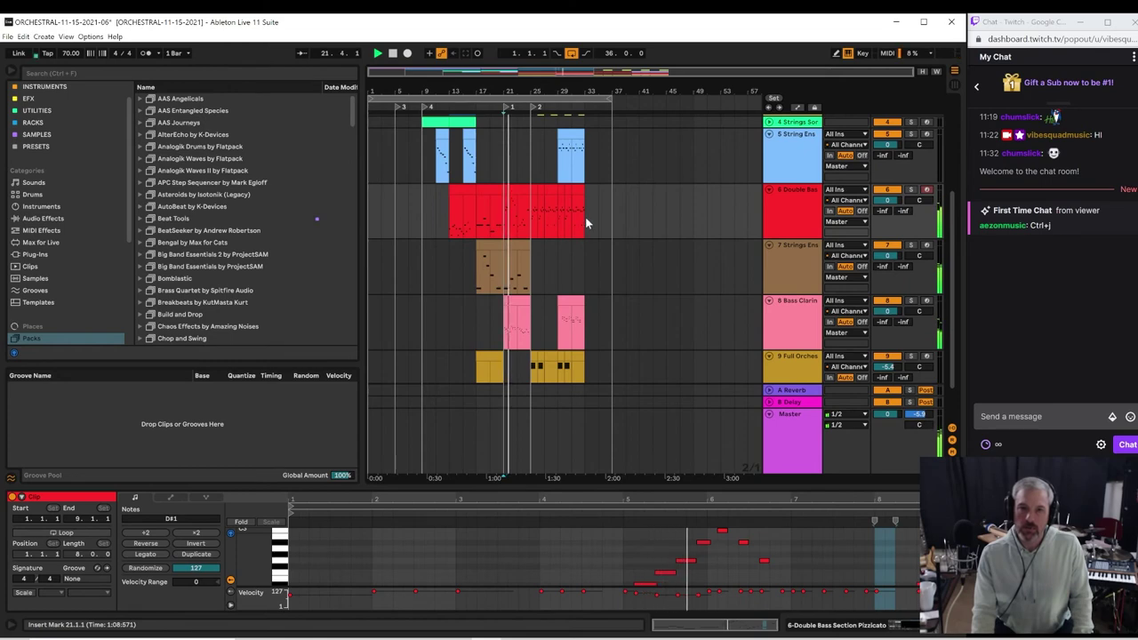
left_click(476, 229)
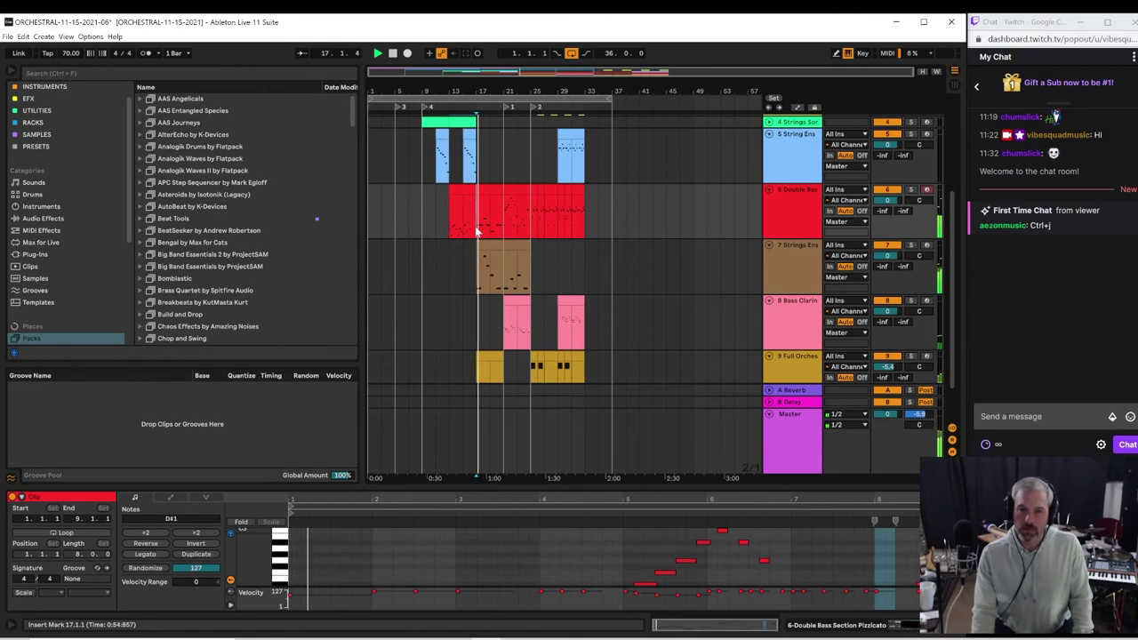
left_click(586, 221)
key("space")
key("space")
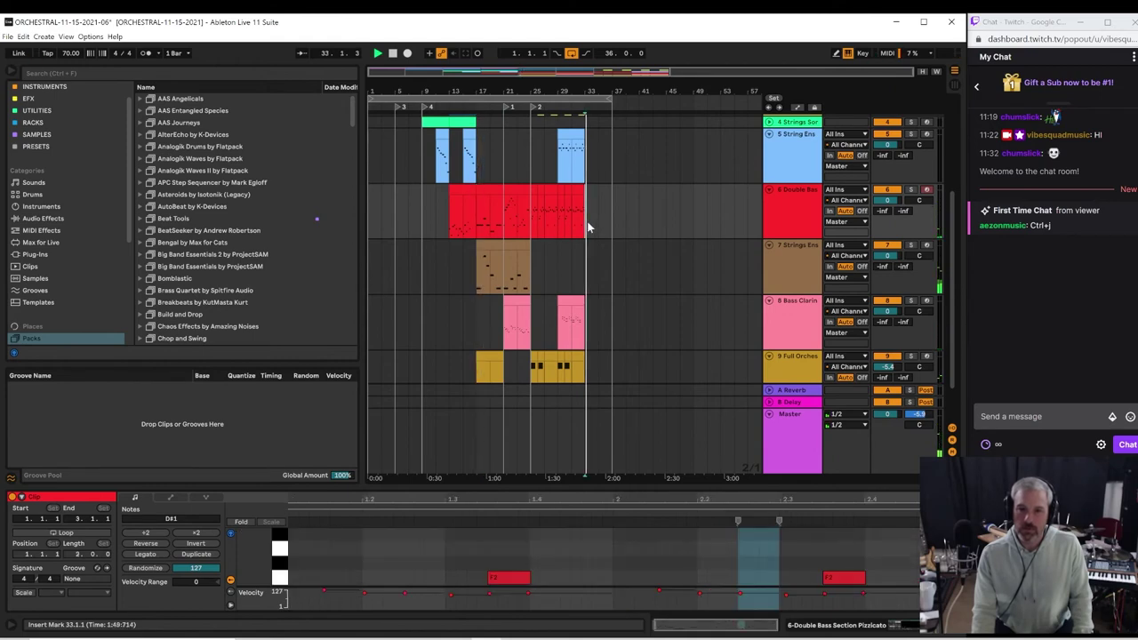
left_click(563, 226)
key("space")
key("space")
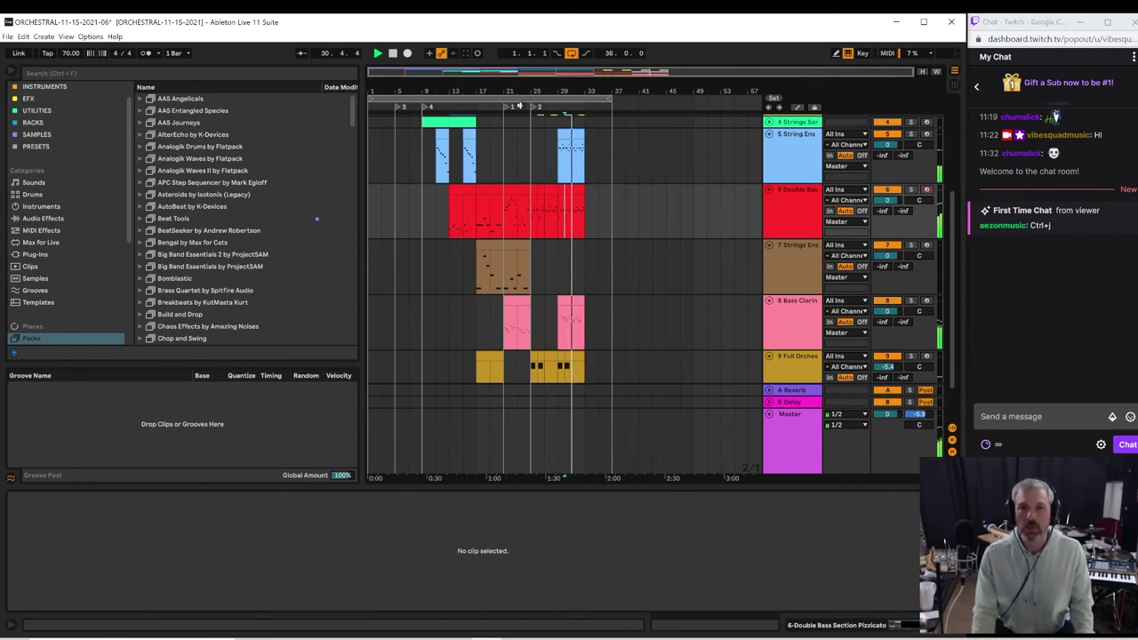
Step: Duplicate the four bars starting at bar 29 across all tracks to bar 33, and move the four-bar loop over the copy
left_click_drag(371, 99, 561, 102)
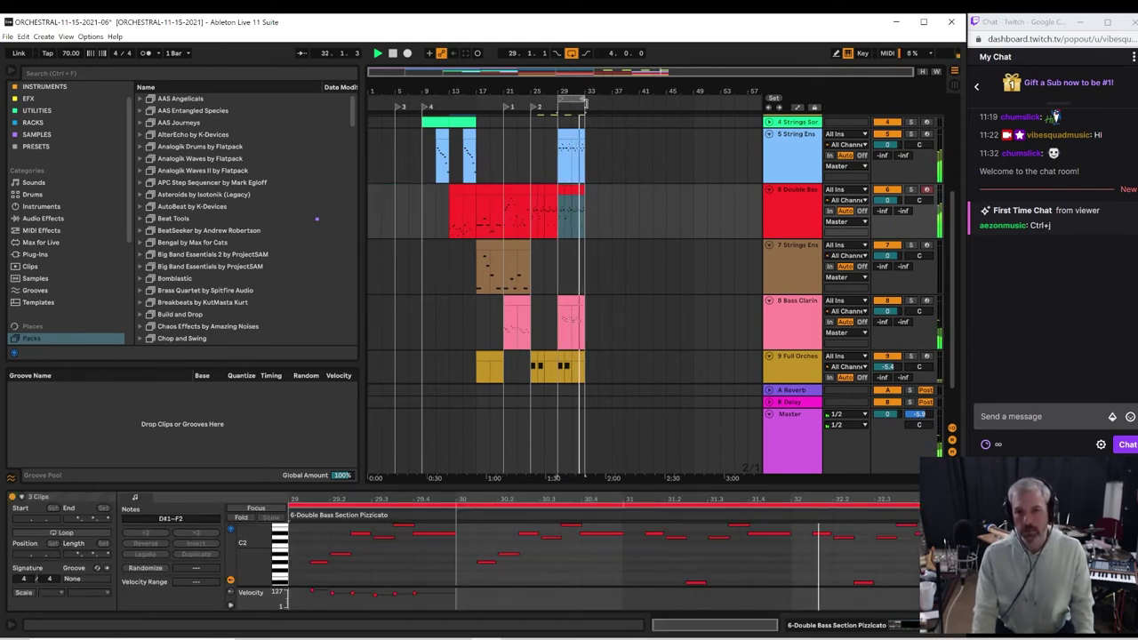
left_click(573, 100)
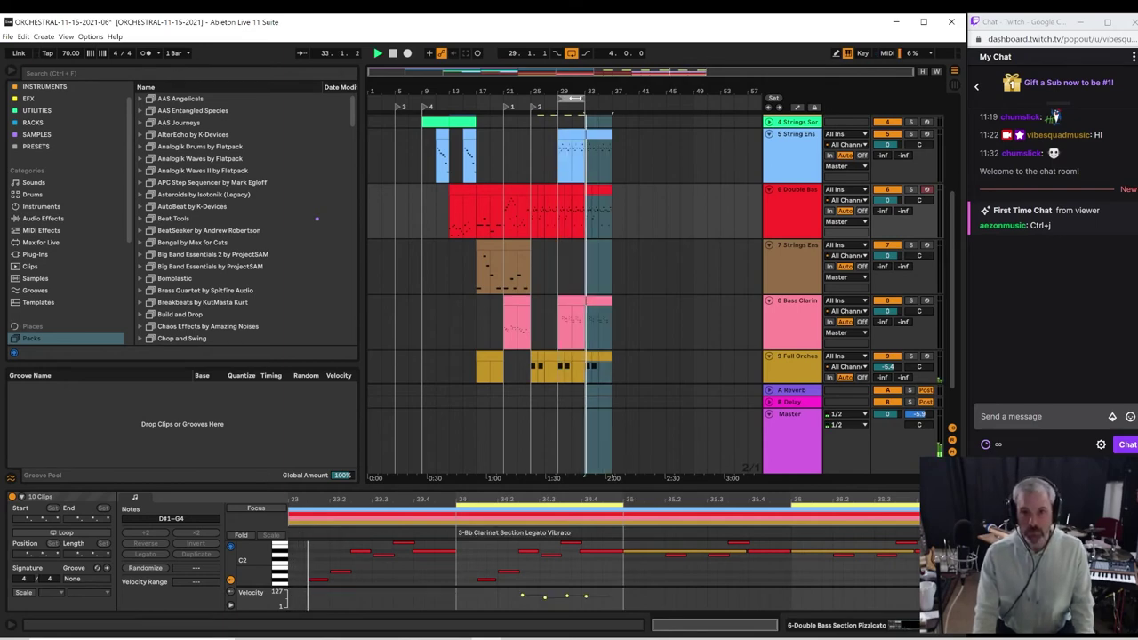
left_click_drag(576, 98, 612, 100)
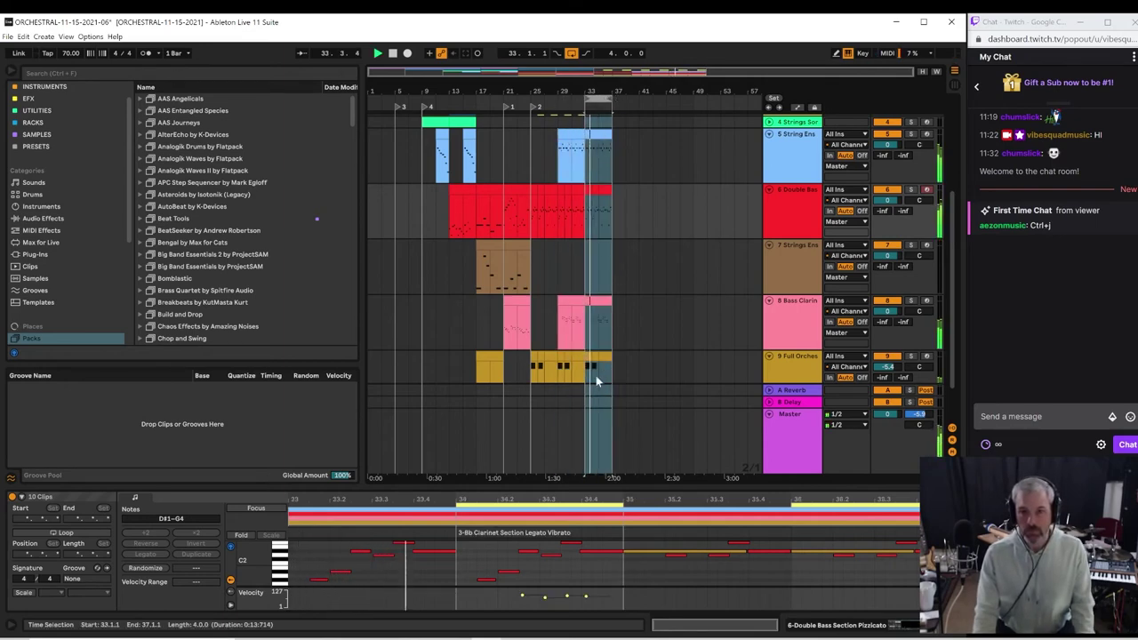
Step: Consolidate the Full Orchestra clips from bar 33 to bar 37 into one clip and open it in the note editor
scroll(597, 369, "down", 2)
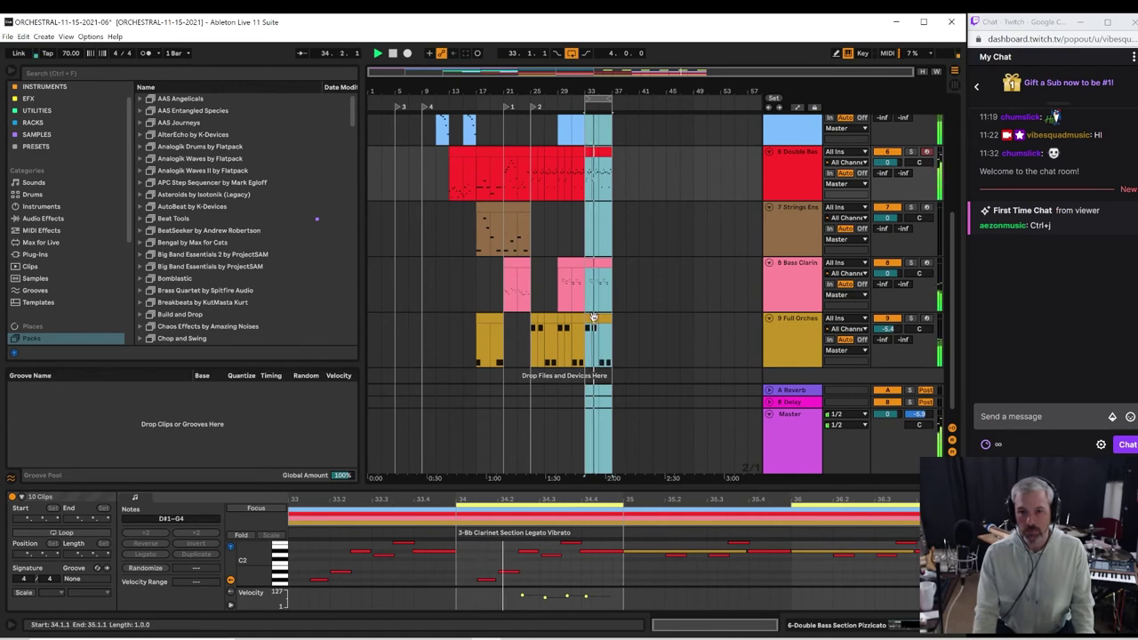
left_click(593, 318)
left_click(586, 360)
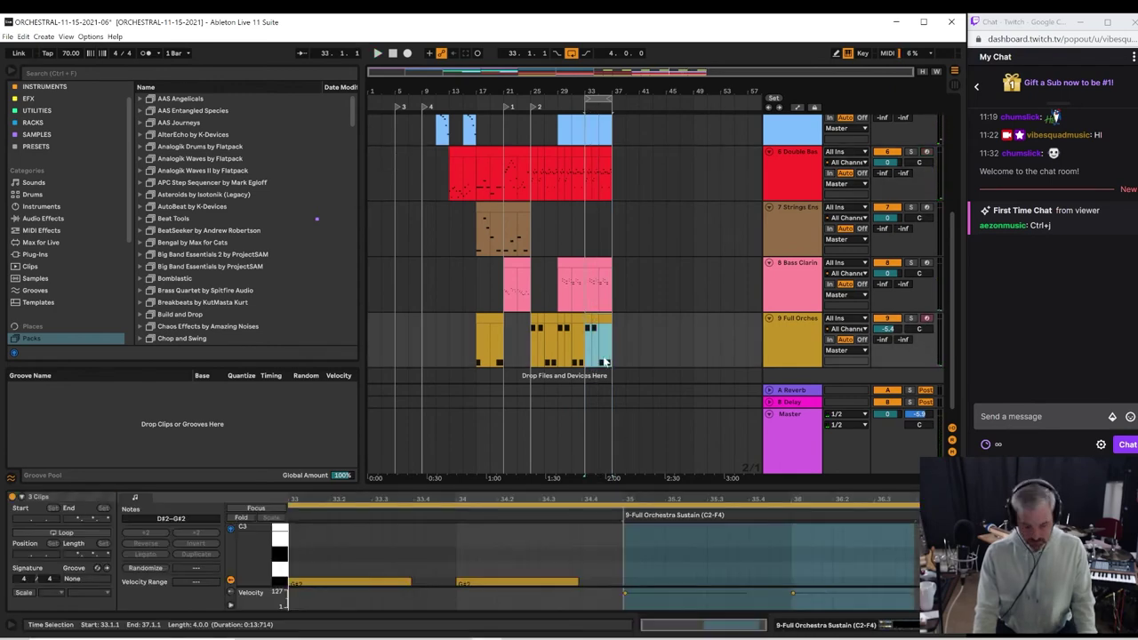
left_click(596, 320)
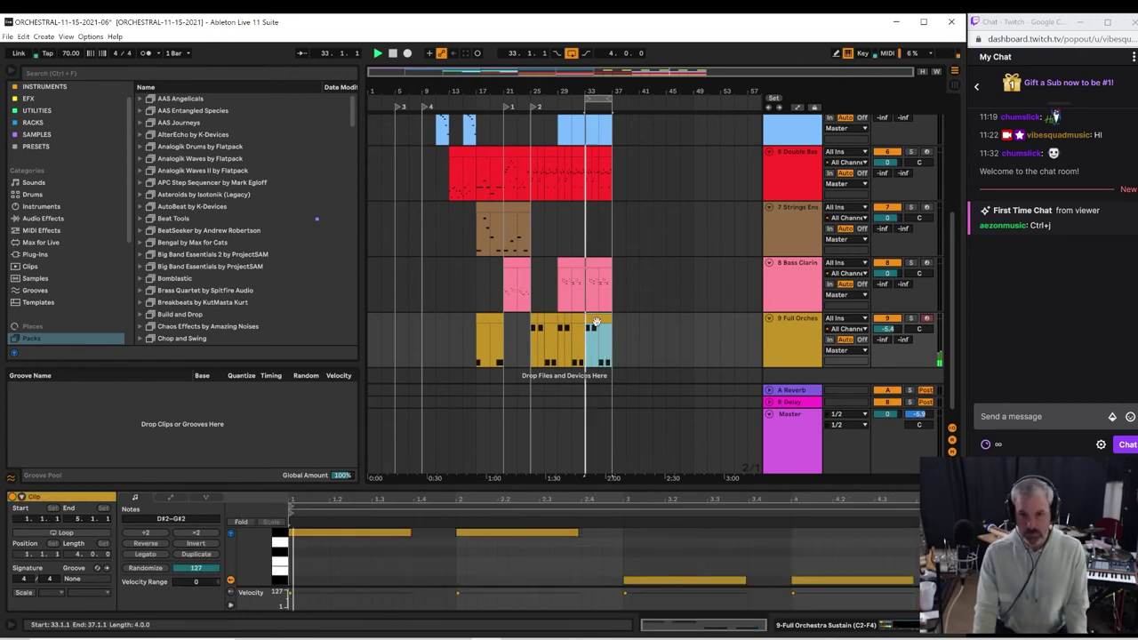
Step: Enlarge the note editor and transpose the first two notes of the Full Orchestra clip at bar 33 down a semitone to G2
key("space")
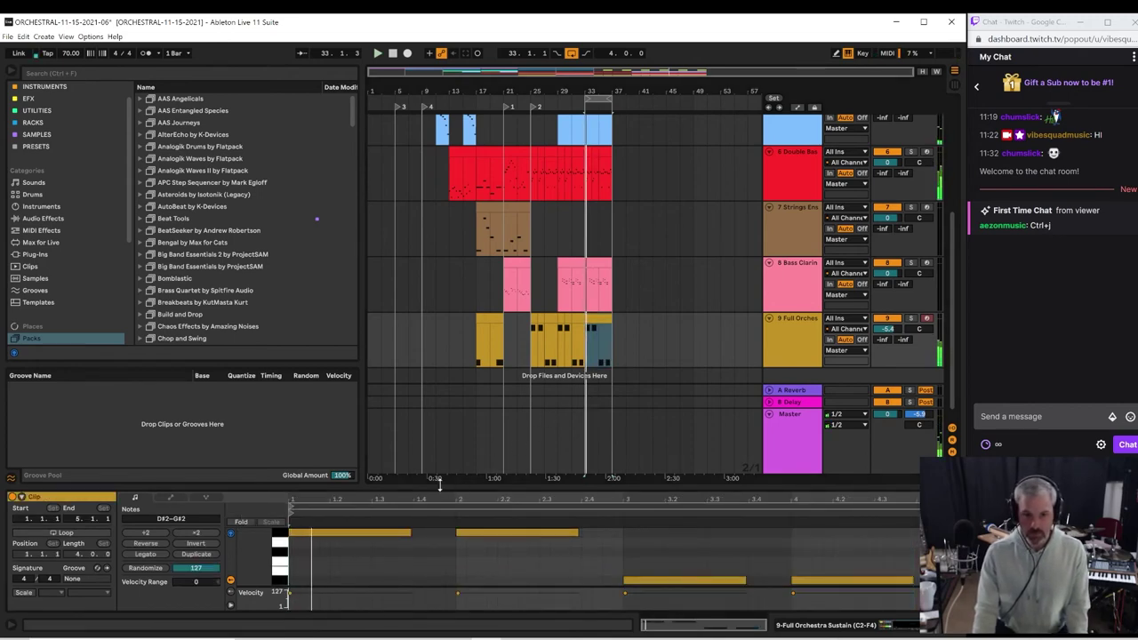
left_click_drag(440, 480, 498, 286)
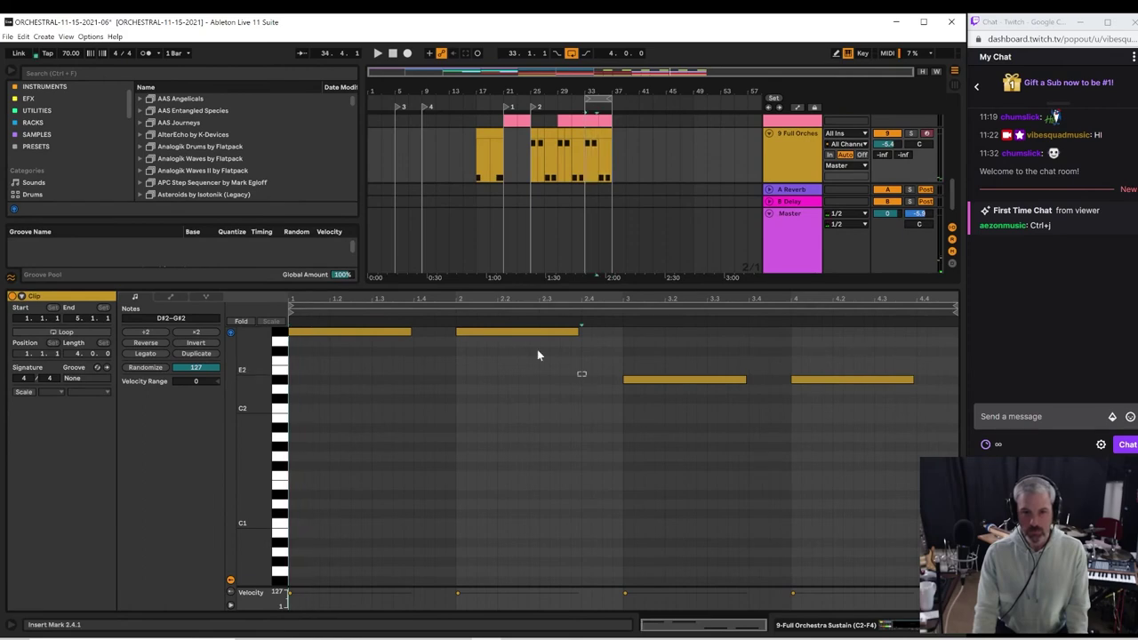
left_click(345, 321)
key("Down")
key("space")
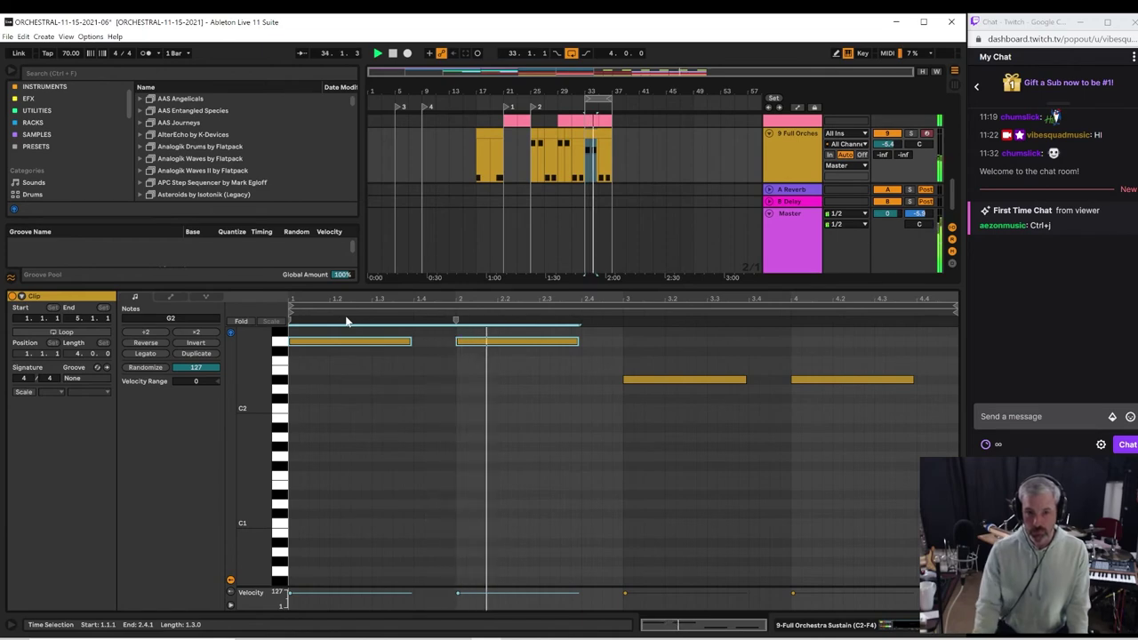
Step: Play from bar 30 with the arrangement zoomed in on bars 29 to 37, and shrink the note editor back
left_click(531, 341)
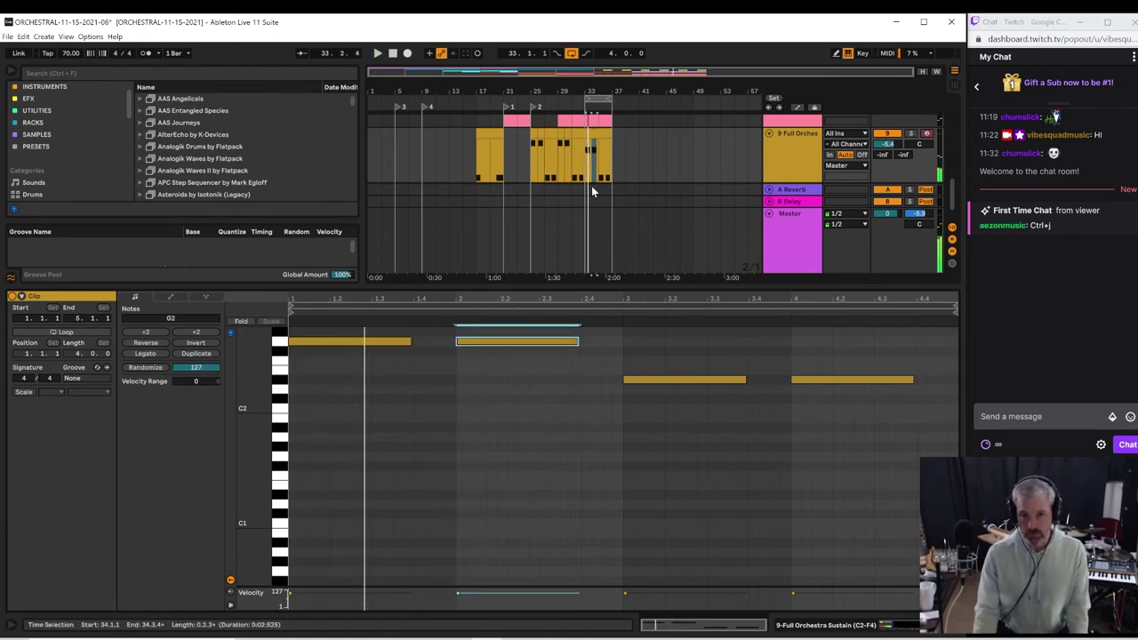
left_click(562, 160)
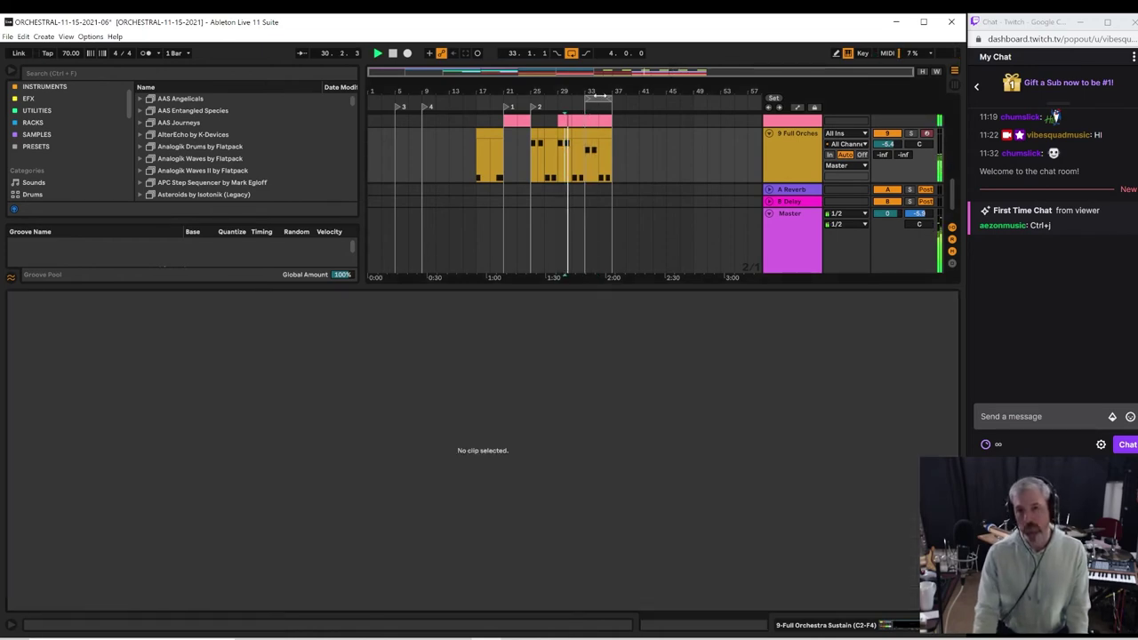
left_click_drag(602, 92, 607, 151)
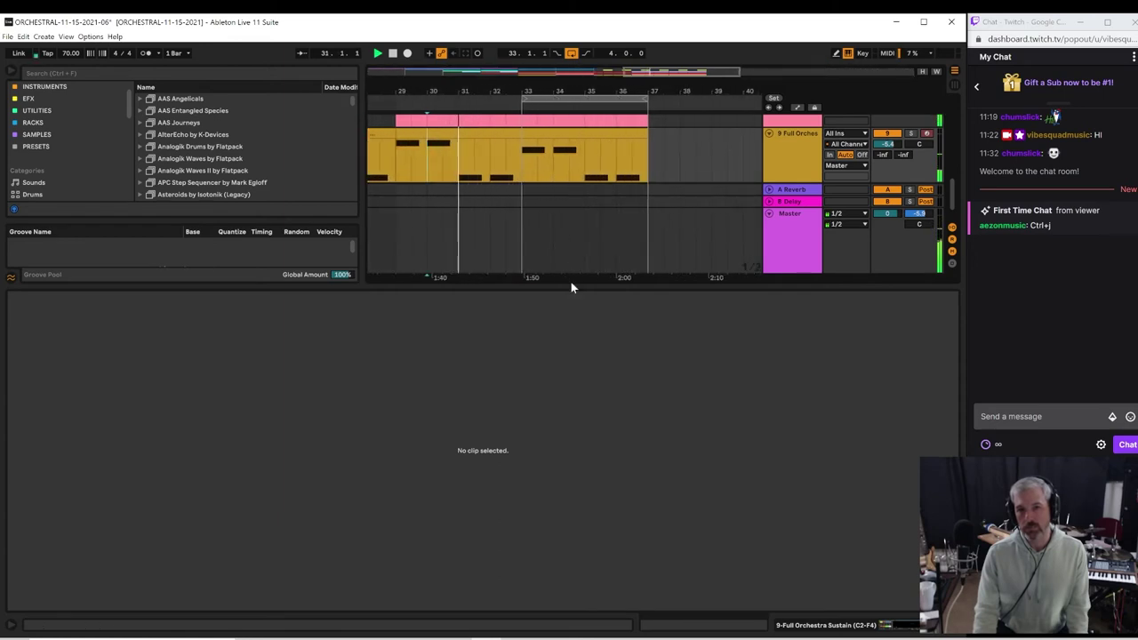
left_click_drag(571, 282, 605, 498)
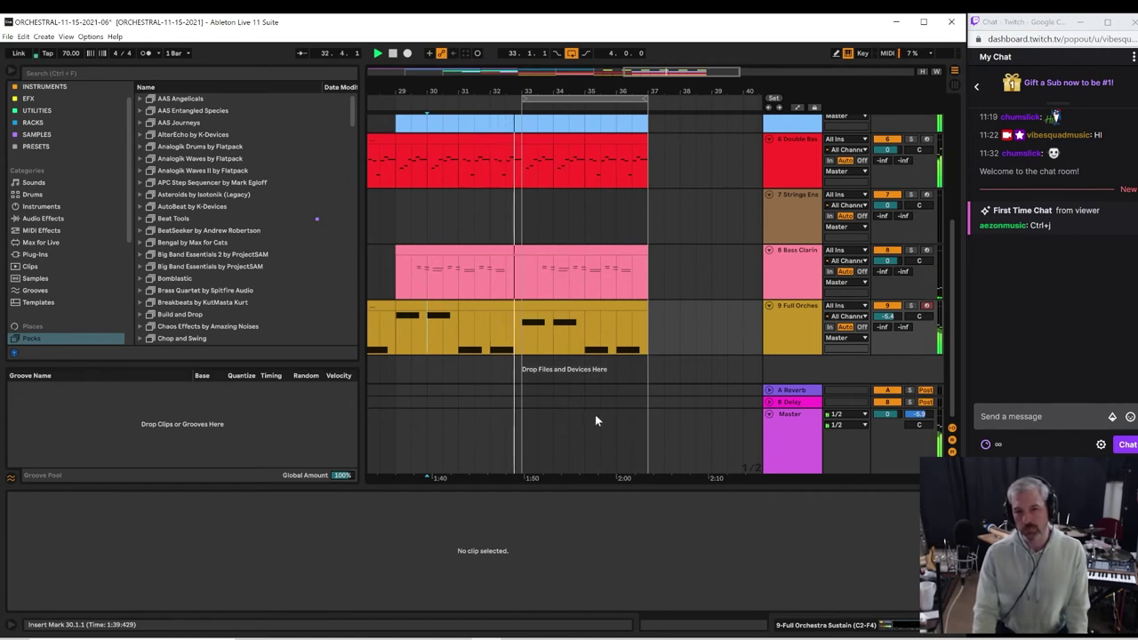
Step: Open the Full Orchestra clip at bar 33 in the note editor and replay the full mix from its start
left_click(549, 305)
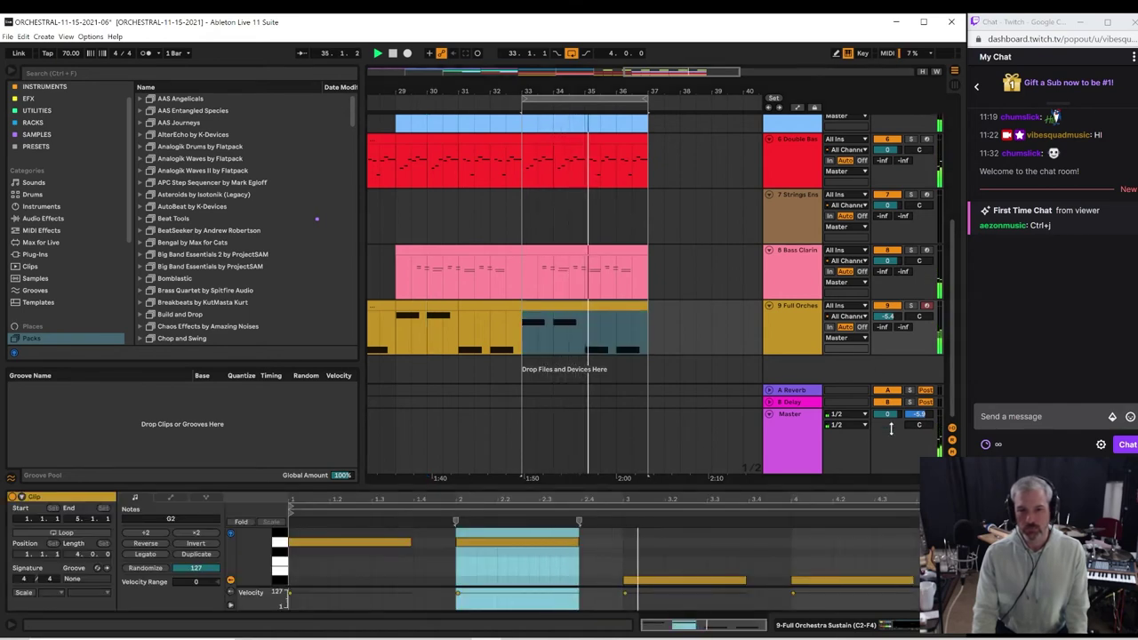
left_click(520, 336)
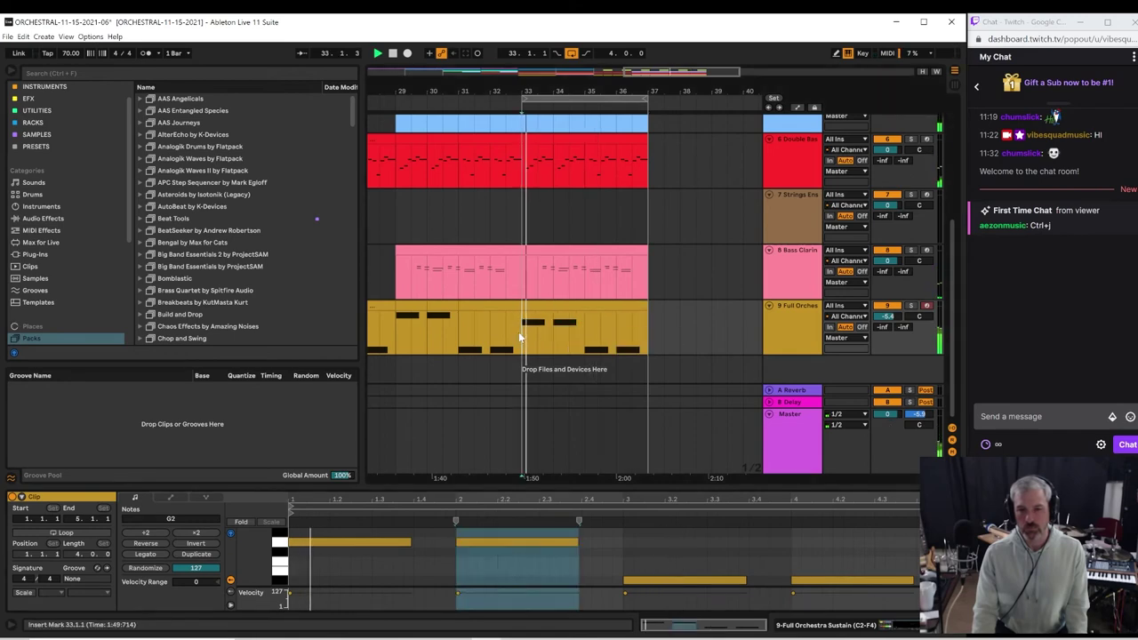
key("space")
key("space")
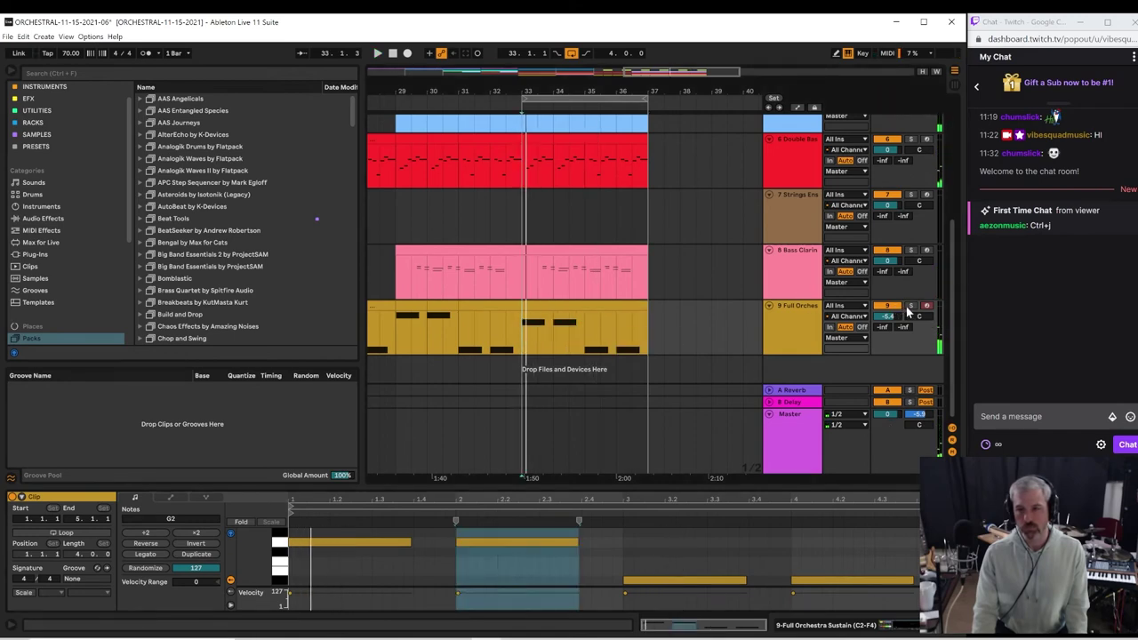
key("space")
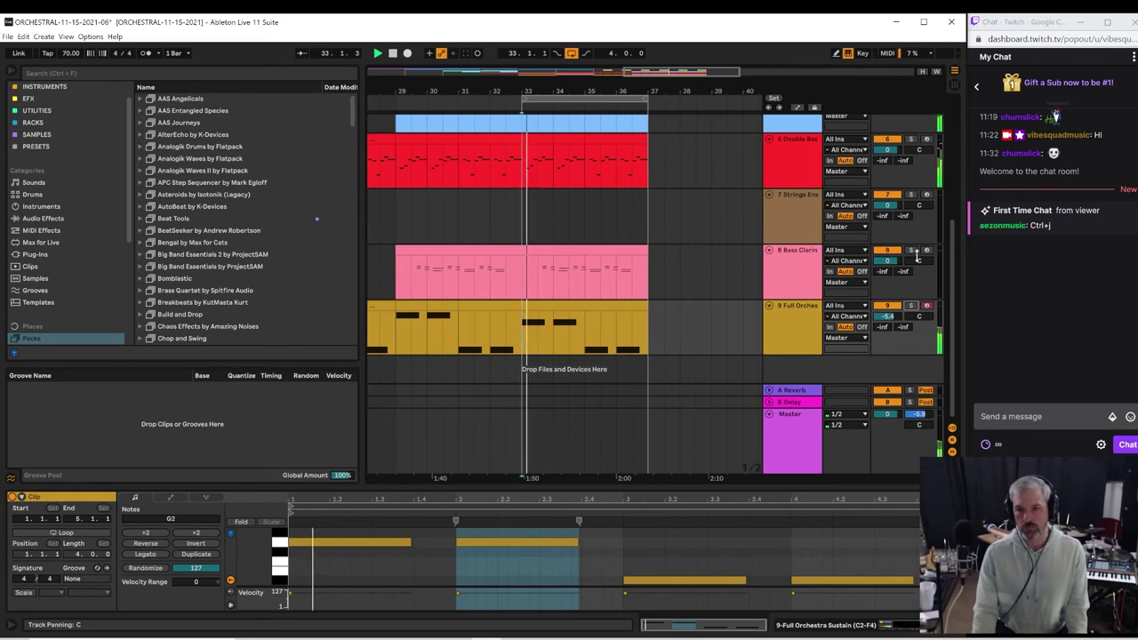
Step: Play bar 33 with the Double Bass track soloed, then replay it with the solo off
left_click(910, 139)
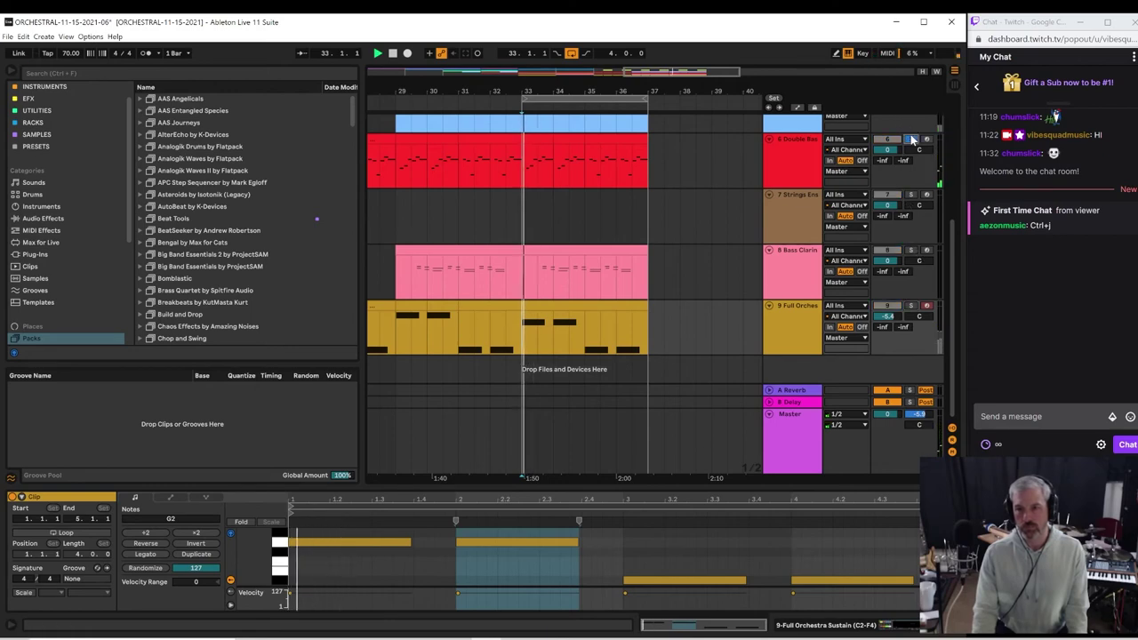
key("space")
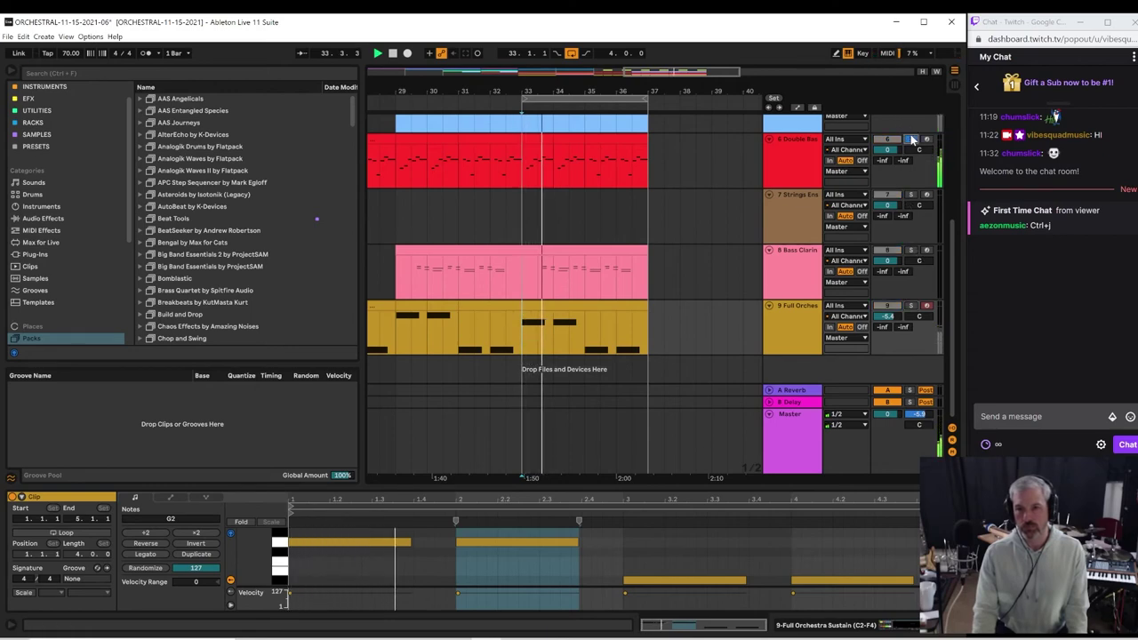
left_click(910, 138)
key("space")
key("space")
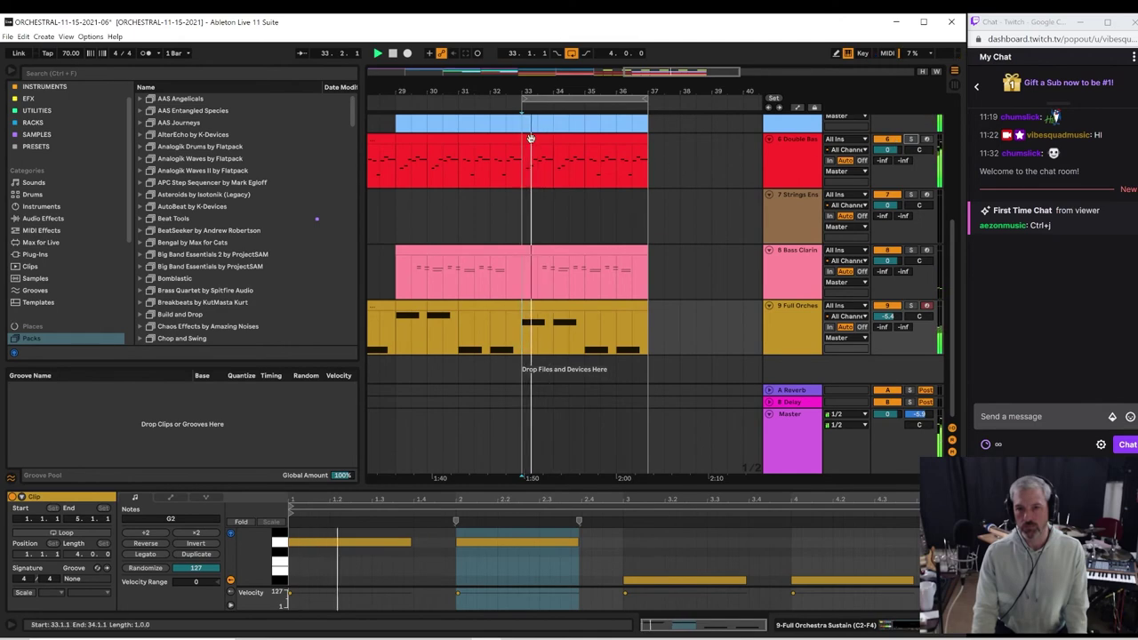
Step: Open the Double Bass clip at bar 33 in an enlarged note editor and select its first note
left_click(551, 160)
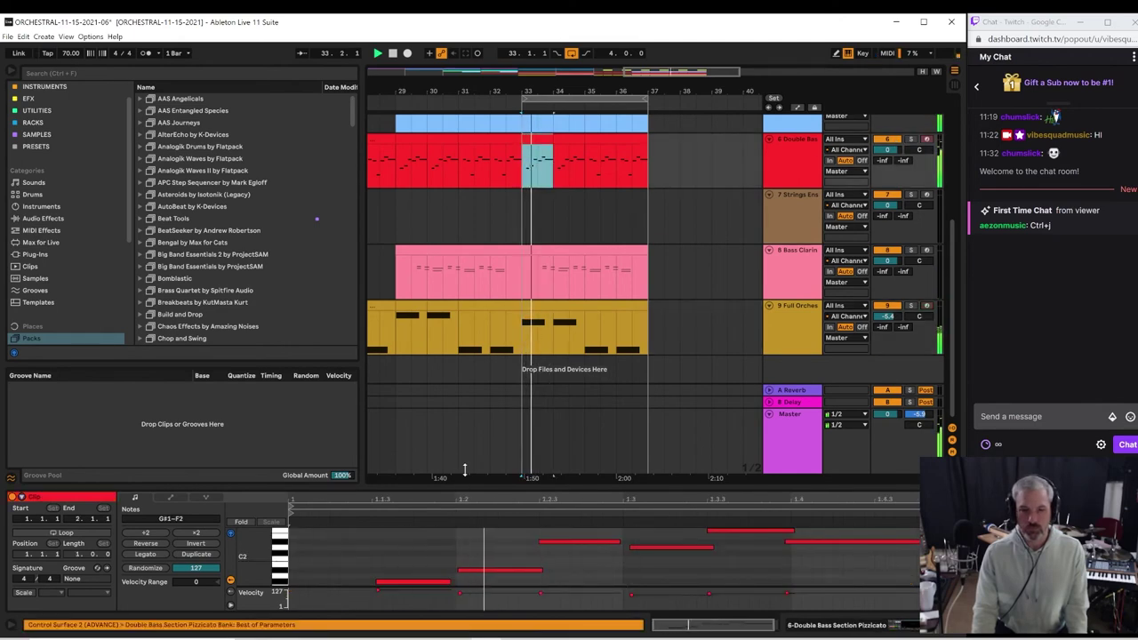
left_click_drag(463, 494, 457, 354)
left_click(410, 442)
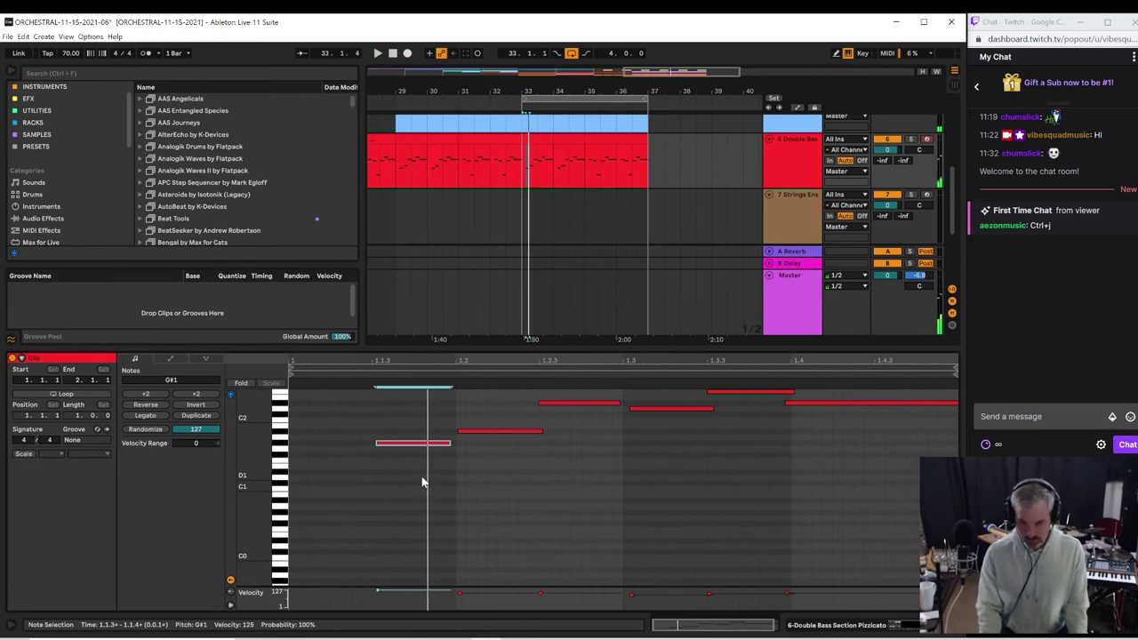
Step: Try transposing all notes of the Double Bass clip at bar 33 down a semitone during playback
key("ctrl+a")
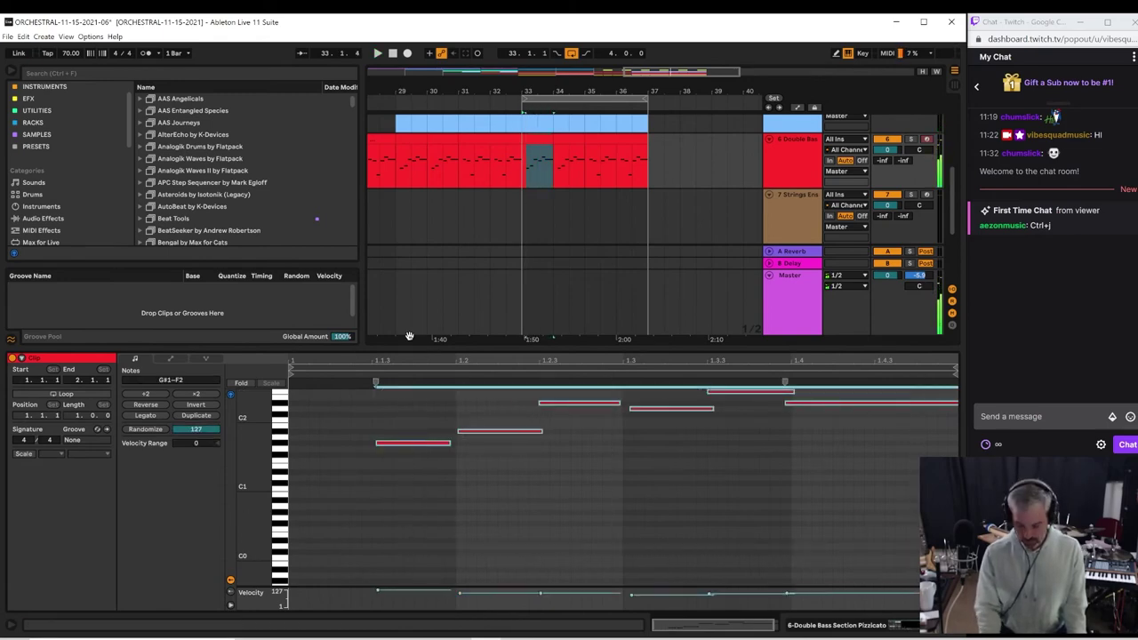
key("Down")
key("space")
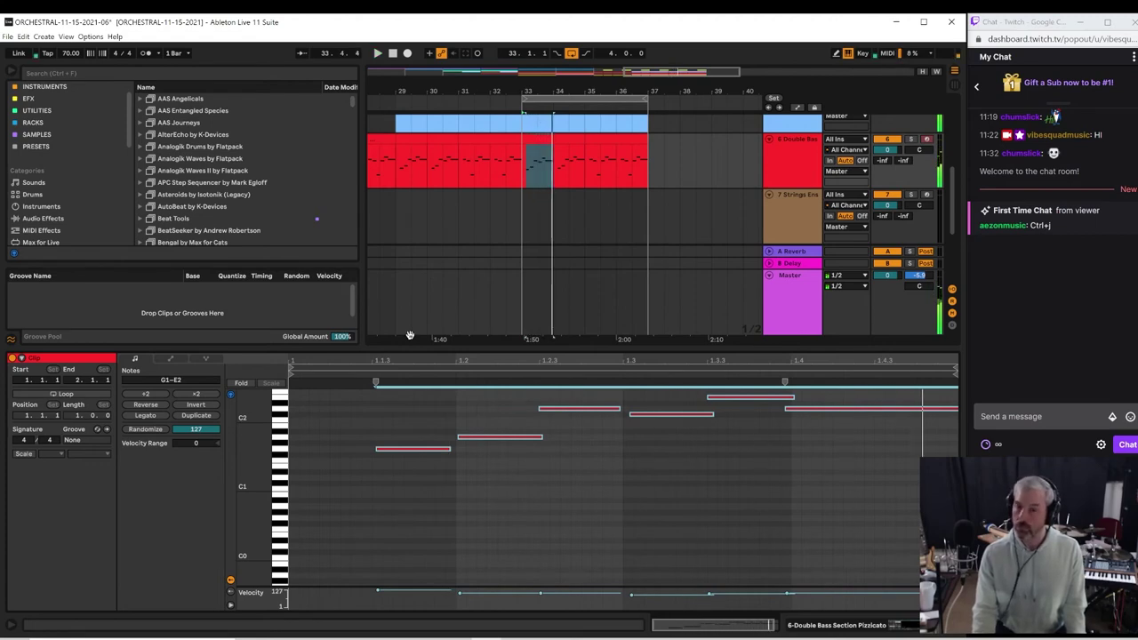
key("Up")
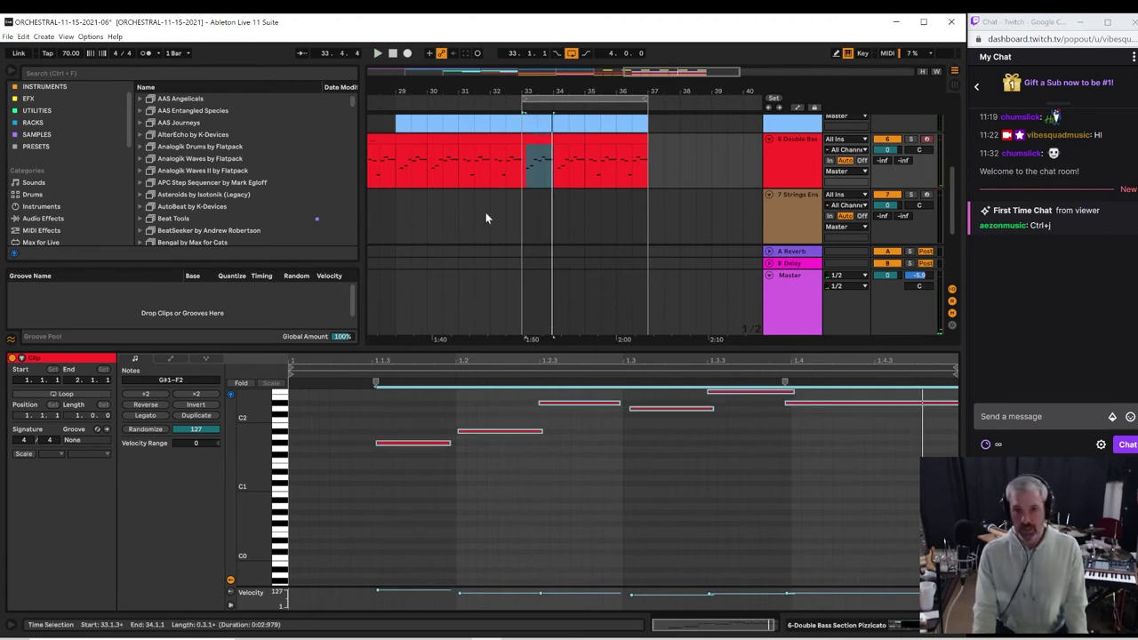
Step: Replay the full mix from bar 33 and again from bar 32
scroll(486, 218, "down", 4)
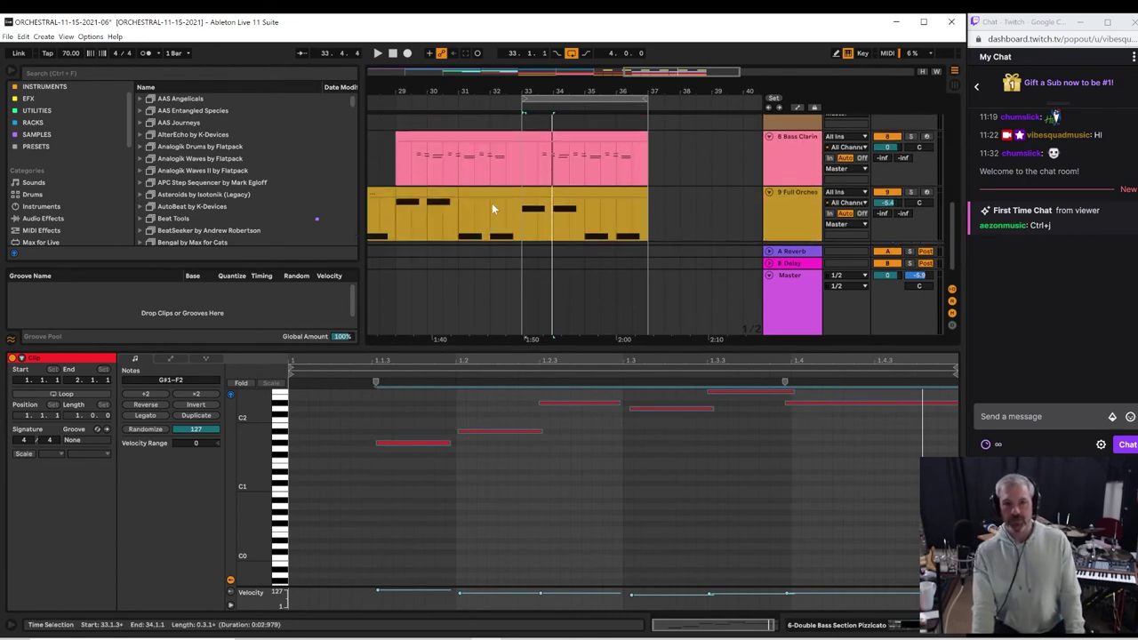
left_click(524, 221)
key("space")
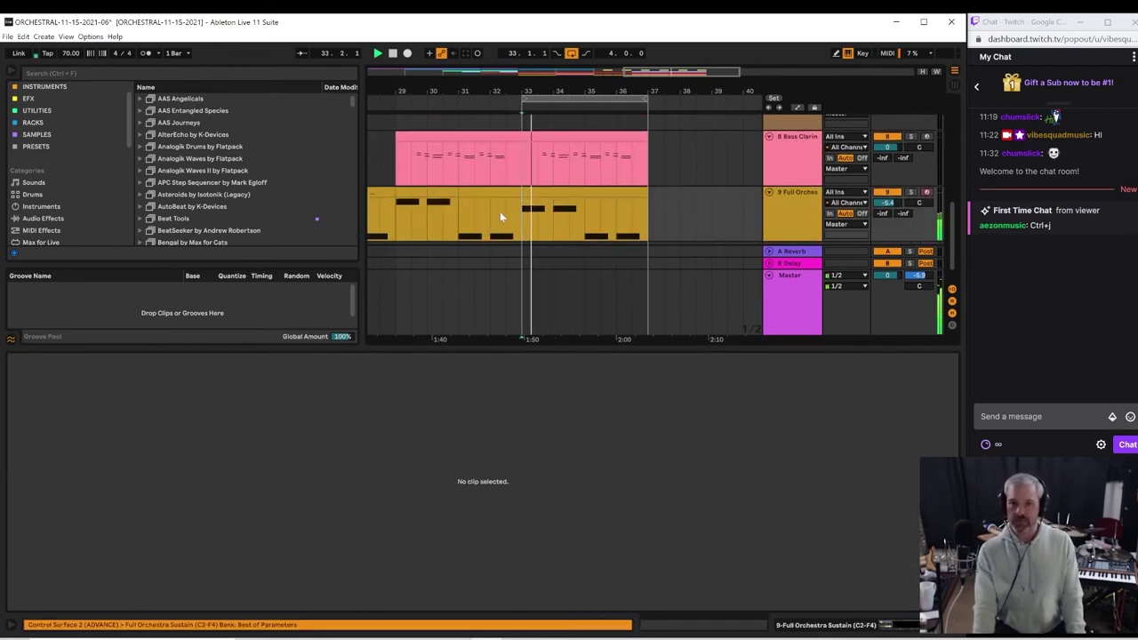
left_click(500, 216)
key("space")
key("space")
Step: Deactivate the Double Bass clip at bar 33
scroll(499, 215, "up", 4)
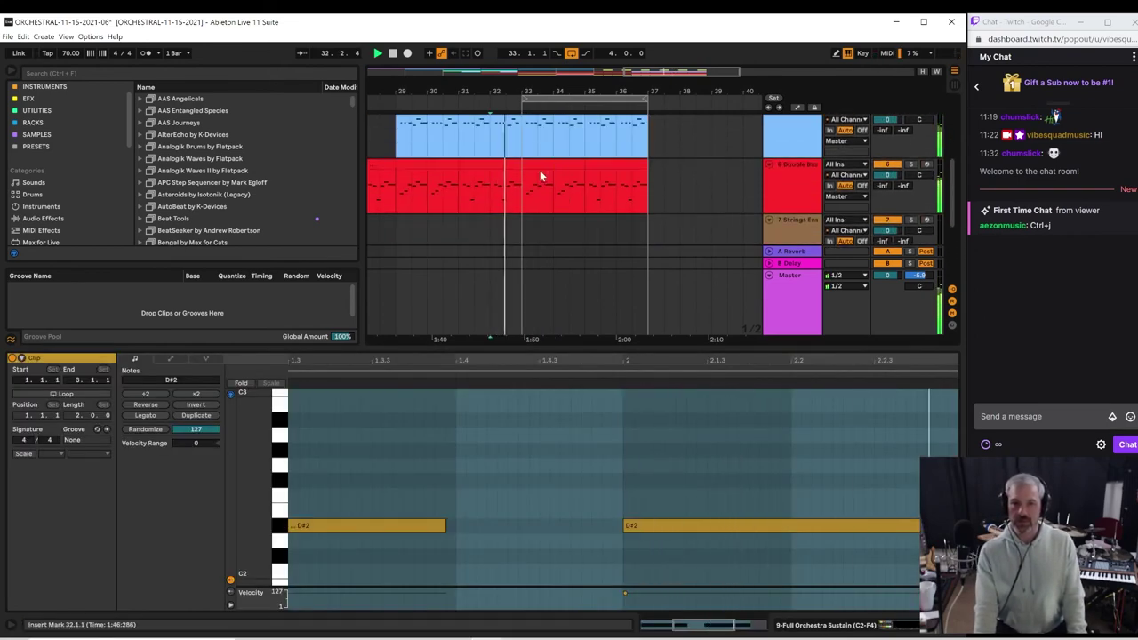
left_click(535, 168)
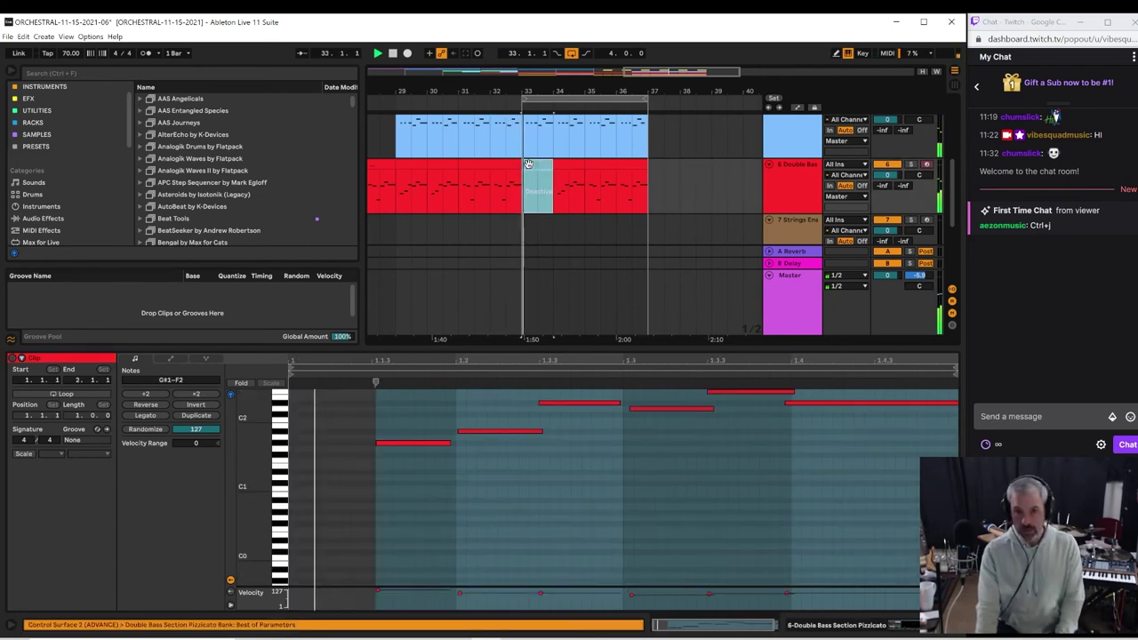
scroll(528, 165, "up", 1)
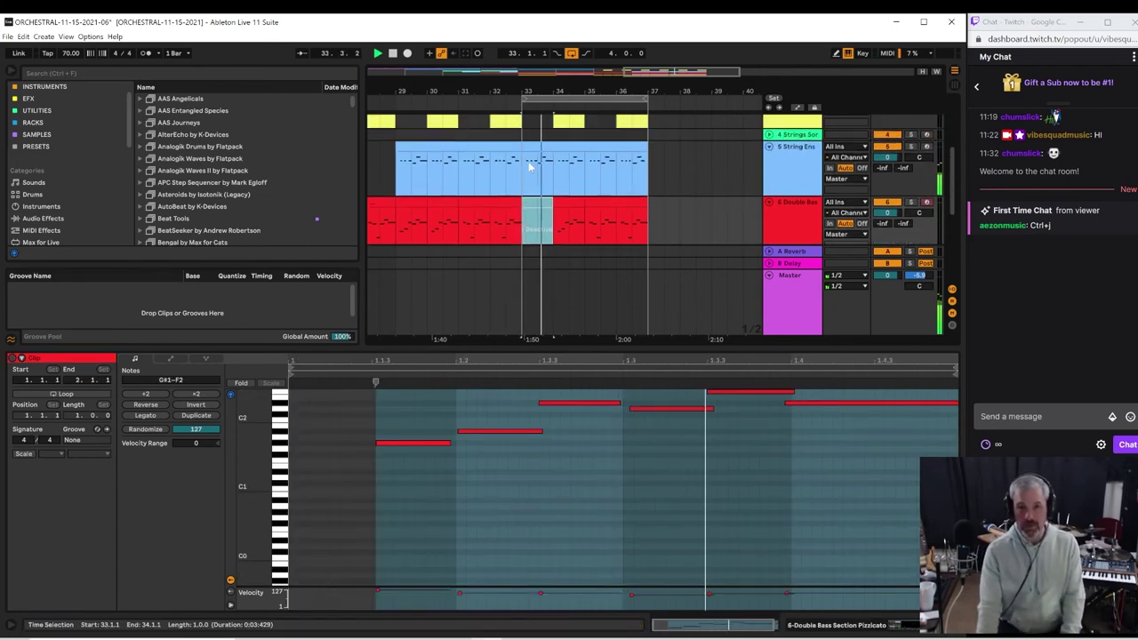
Step: Lower the high A#3 notes in bars 33 and 34 of the String Ens clip to G#3
left_click(536, 148)
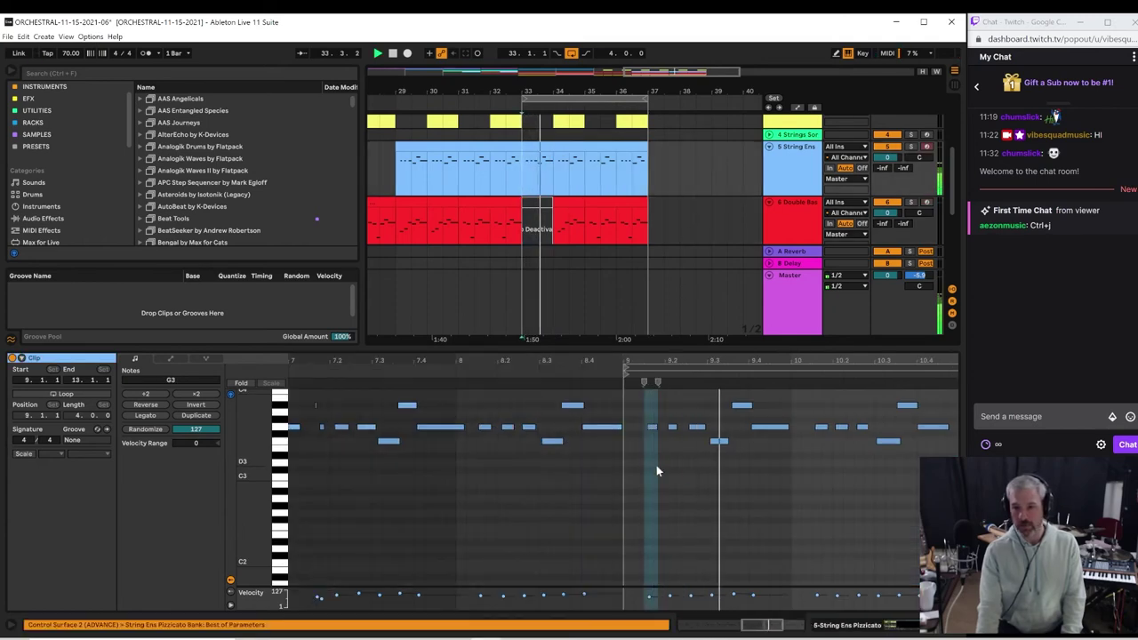
left_click(742, 405)
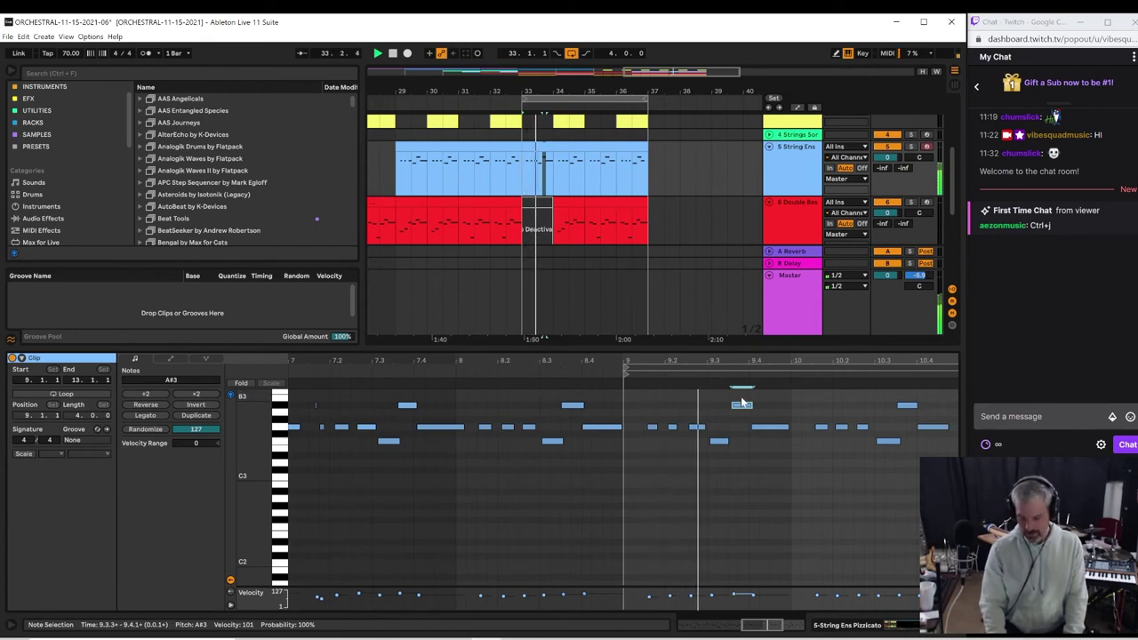
key("Down")
key("Down")
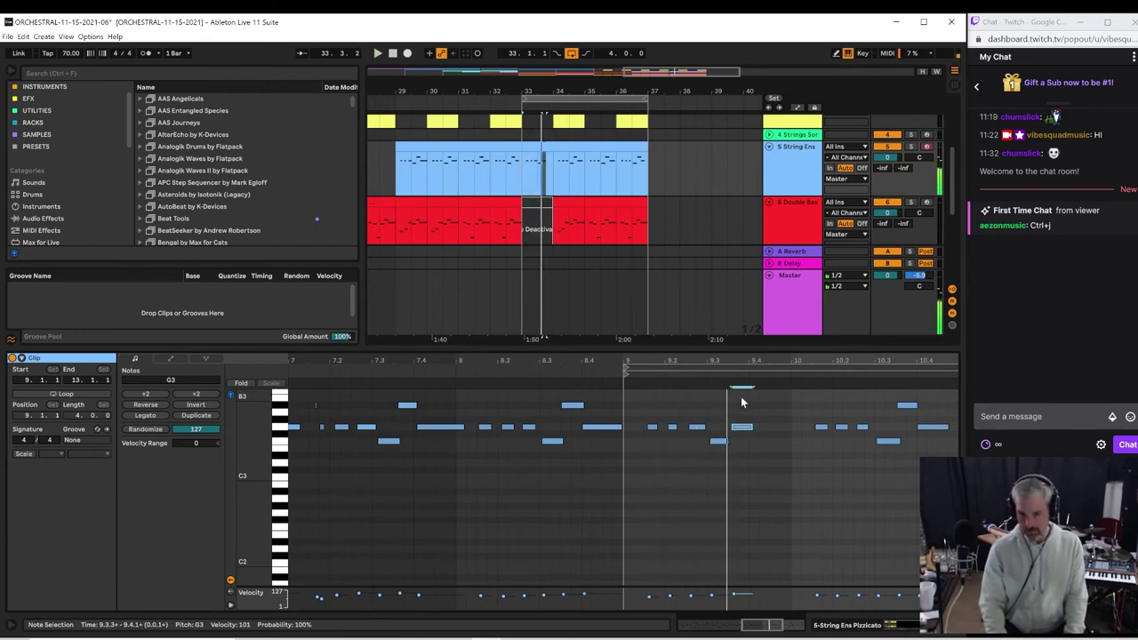
key("space")
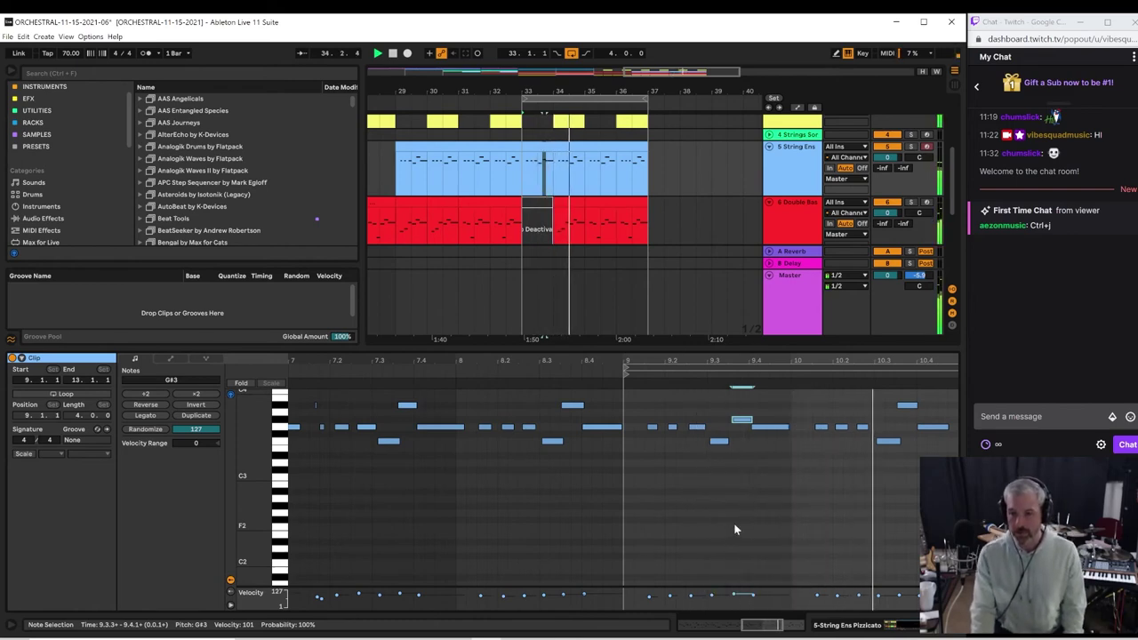
left_click(904, 409)
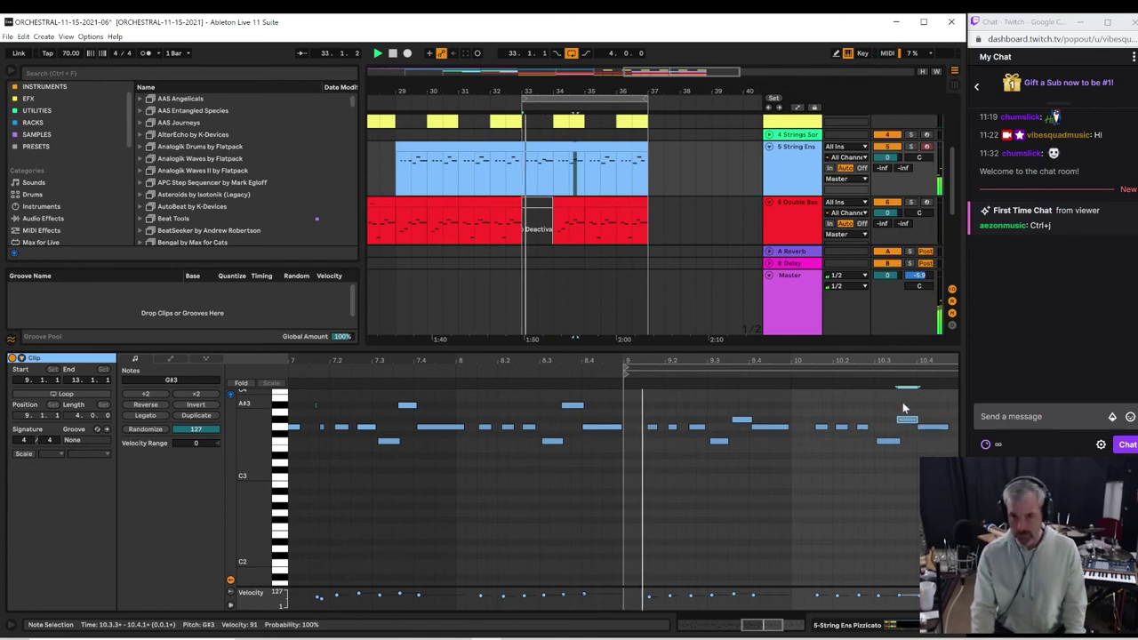
Step: Open the Bass Clarinet clip at bar 33 and lower the upper note at 21.3.3 a semitone to D4
scroll(612, 241, "up", 3)
scroll(541, 172, "up", 2)
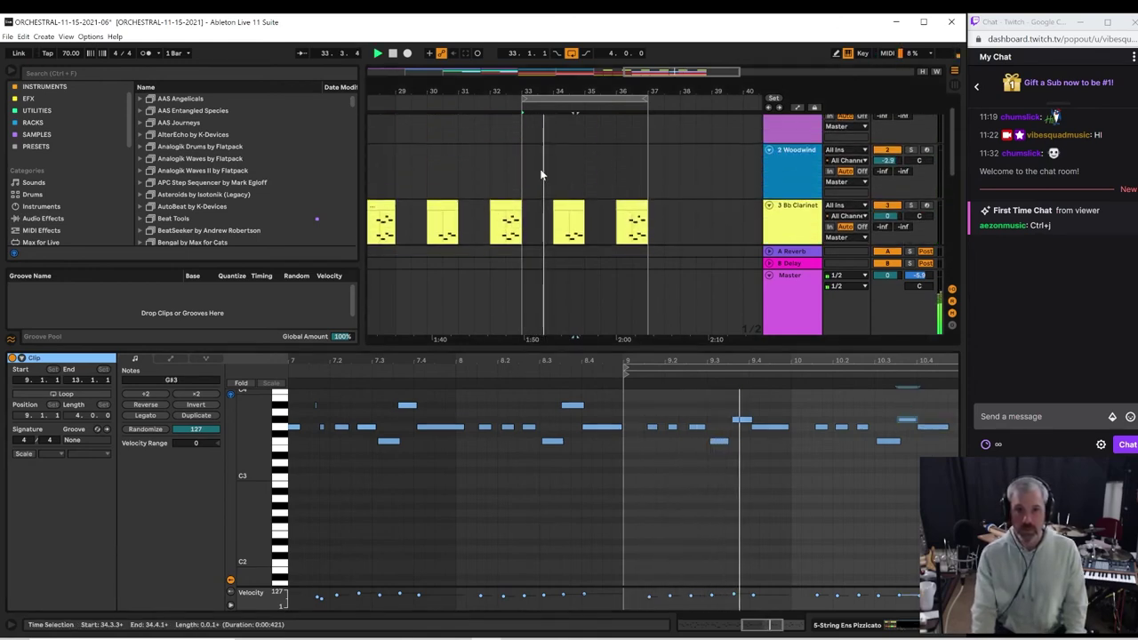
scroll(546, 173, "down", 4)
scroll(545, 166, "down", 4)
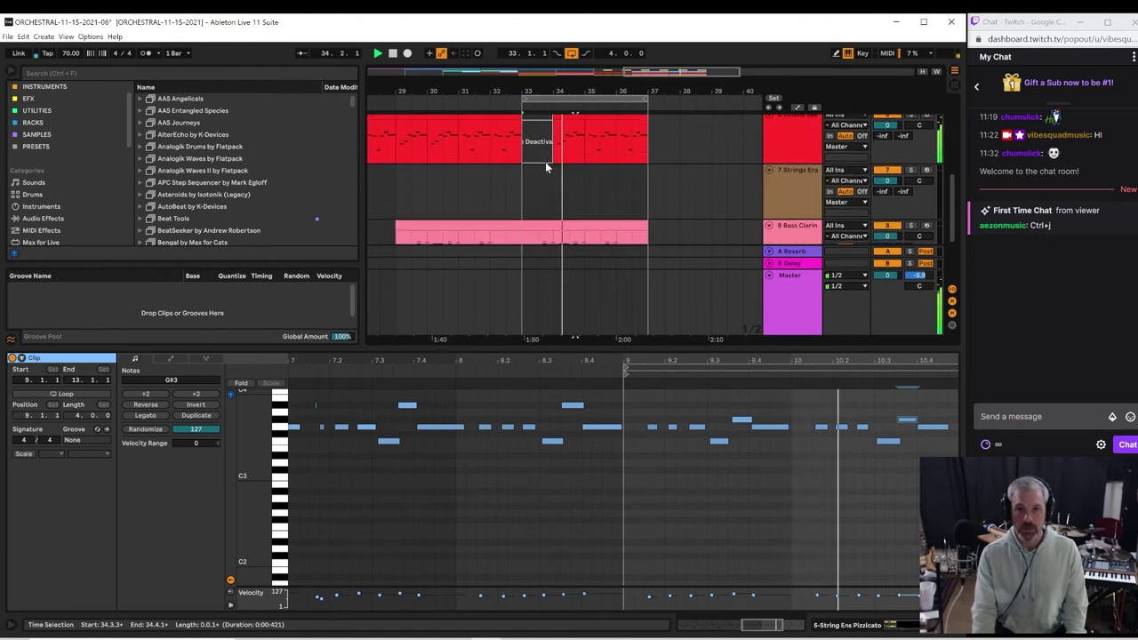
left_click(558, 161)
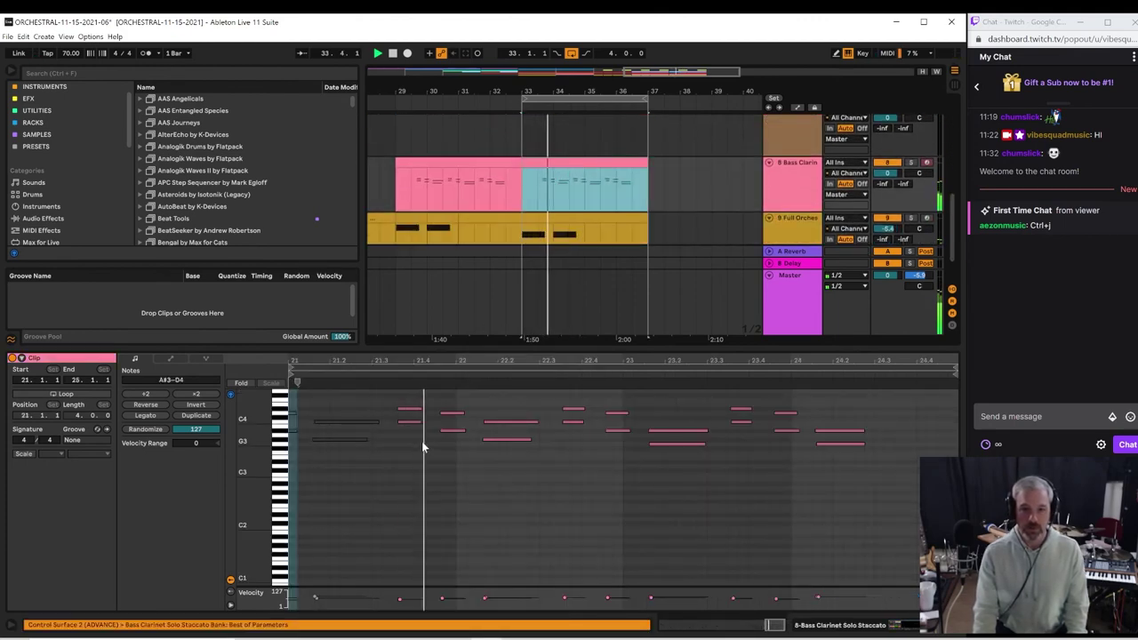
key("space")
left_click(411, 410)
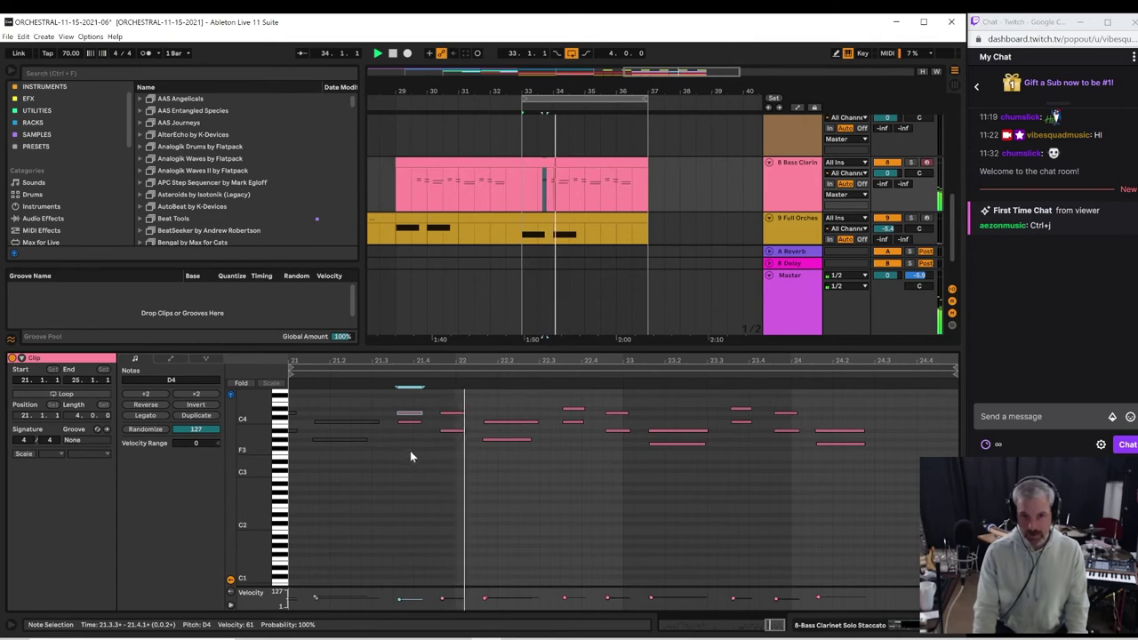
Step: Deactivate the long G#3 and C4 notes at 22.1.3 in the Bass Clarinet clip and replay from bar 33
left_click_drag(498, 404, 503, 467)
key("space")
key("space")
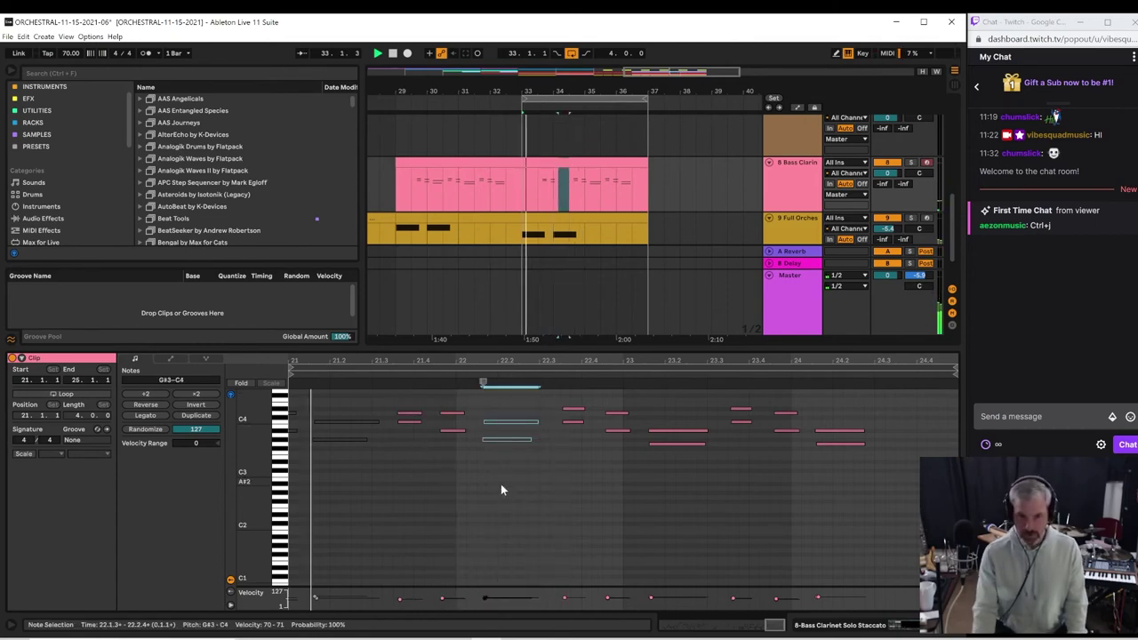
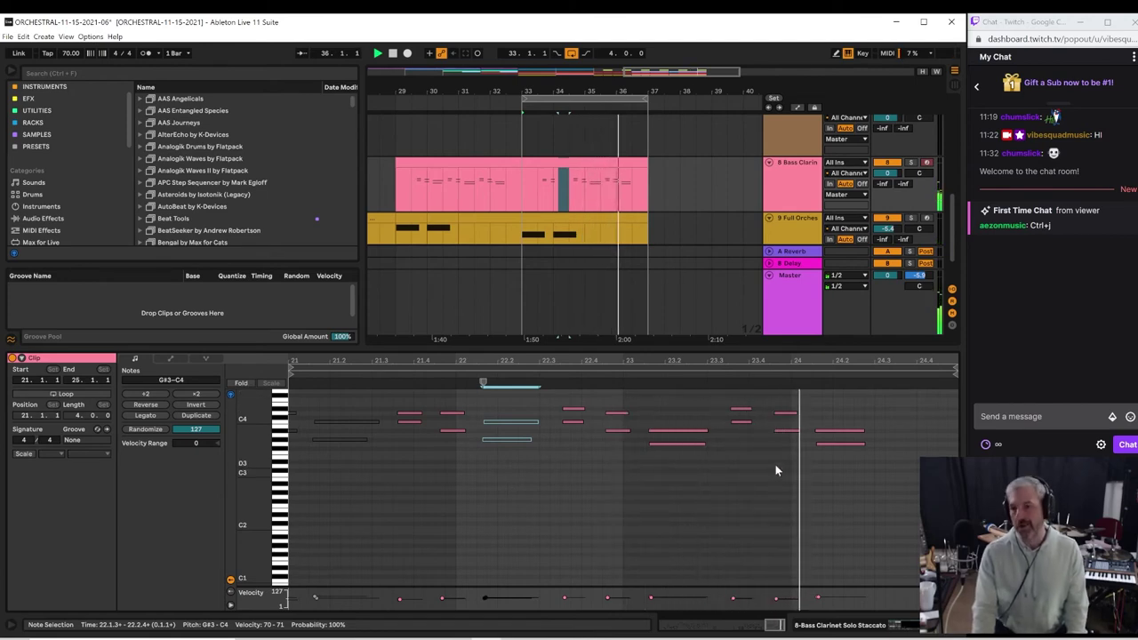
Step: Lower the C4 note at 21.3.3 in the Bass Clarinet clip to G3, checking it with playback from bar 33
left_click(523, 133)
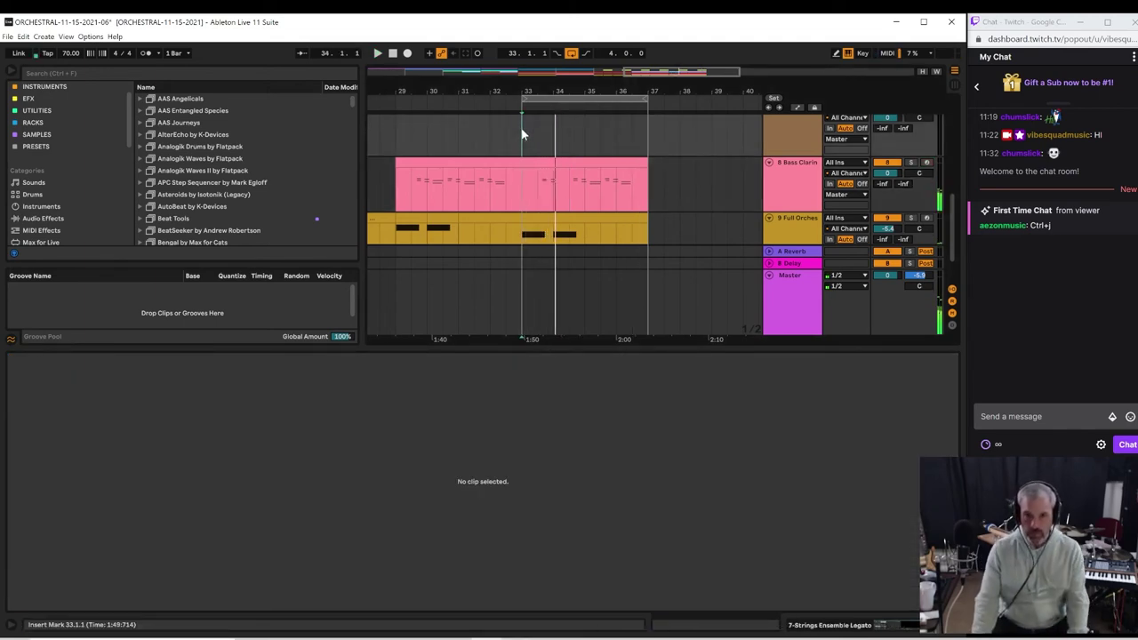
left_click(537, 163)
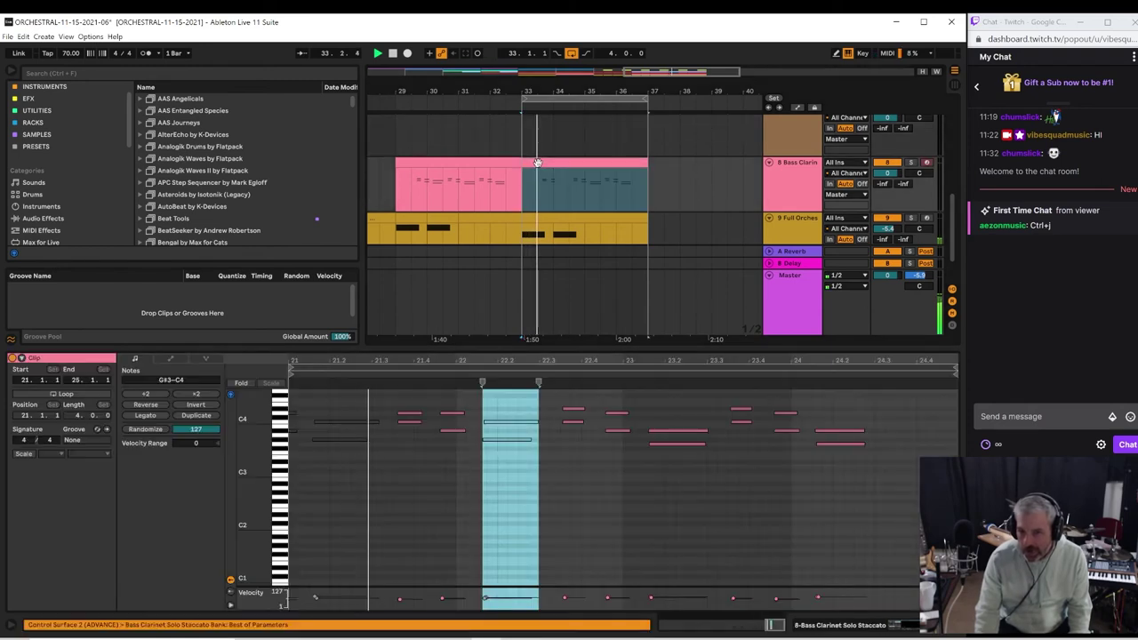
left_click(405, 423)
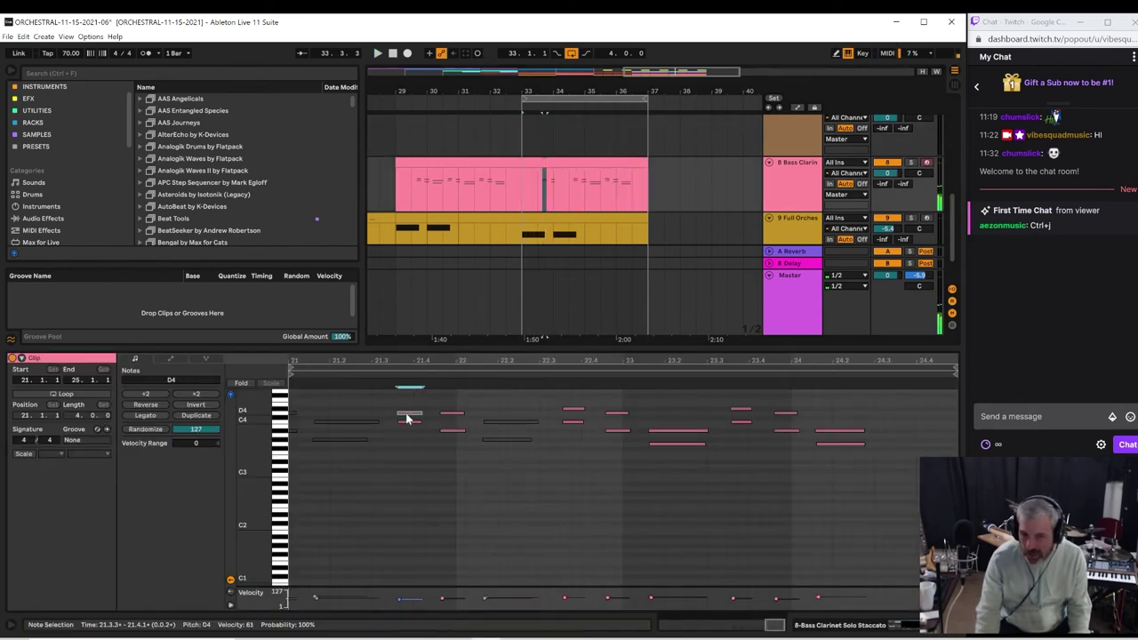
key("space")
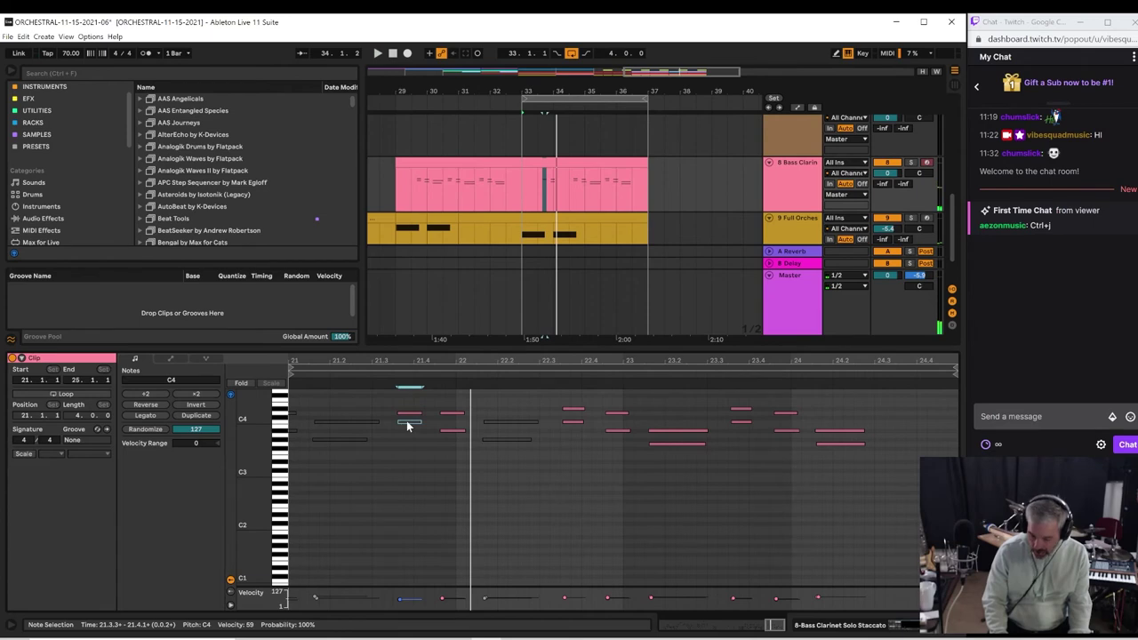
key("space")
key("space")
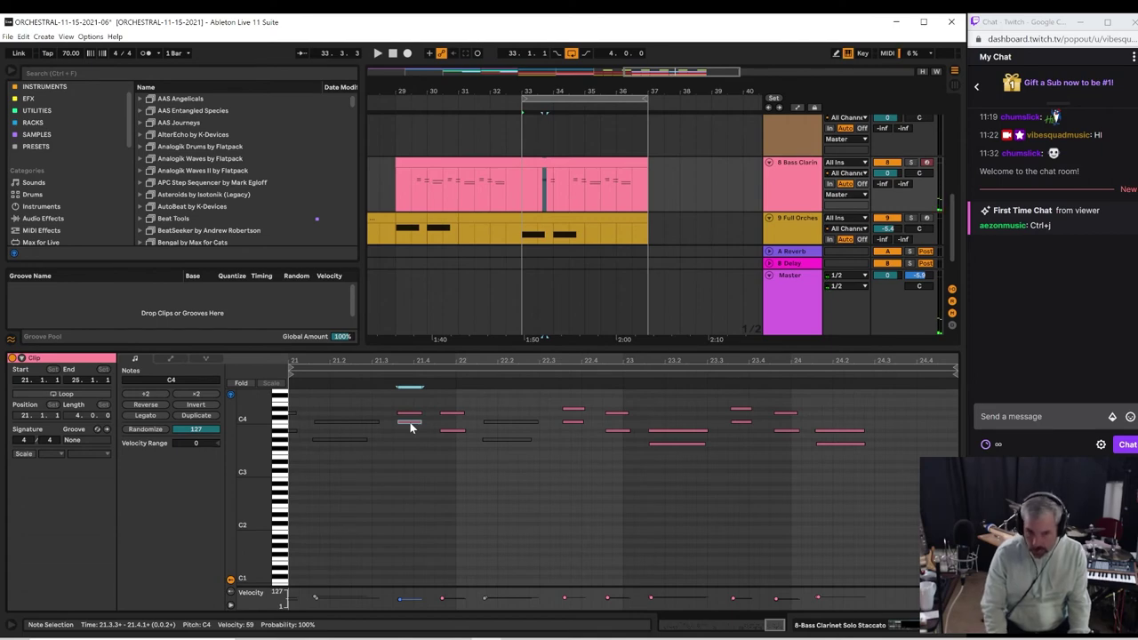
key("space")
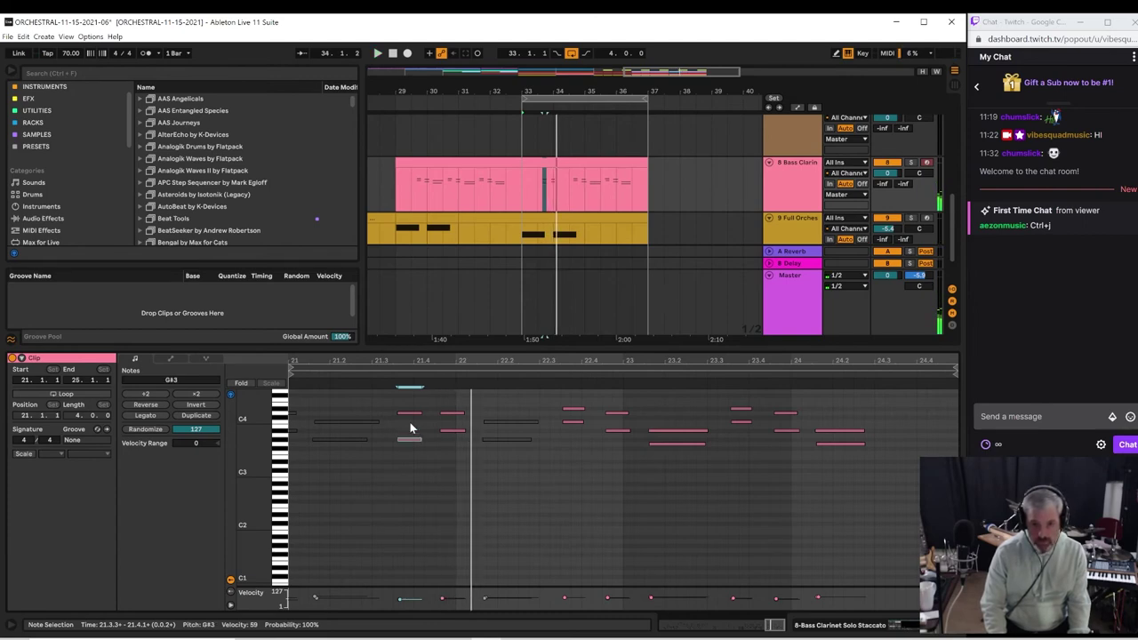
key("space")
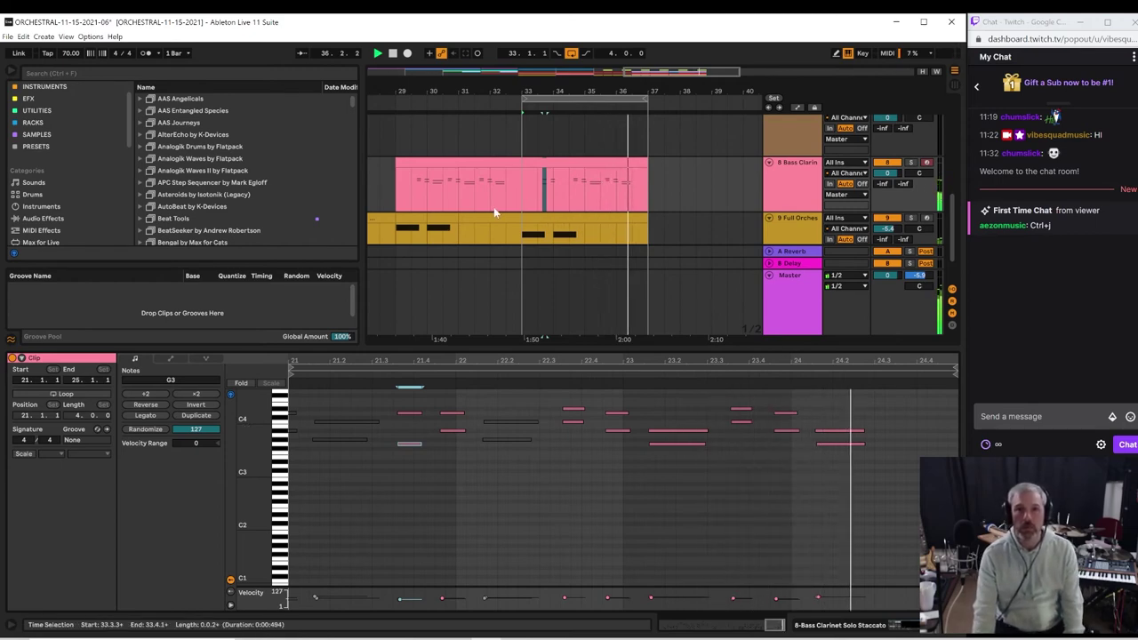
Step: Play bars 29 to 37 with the loop extended to bar 29, shrink the note editor, and return the loop start to bar 33
left_click(399, 184)
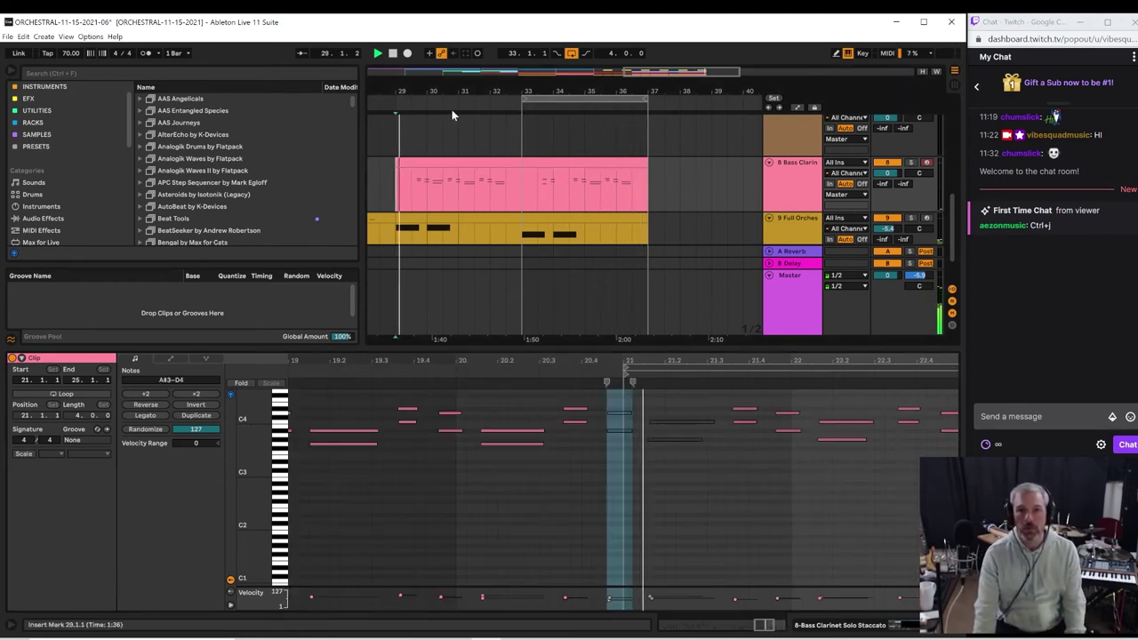
left_click_drag(525, 96, 398, 103)
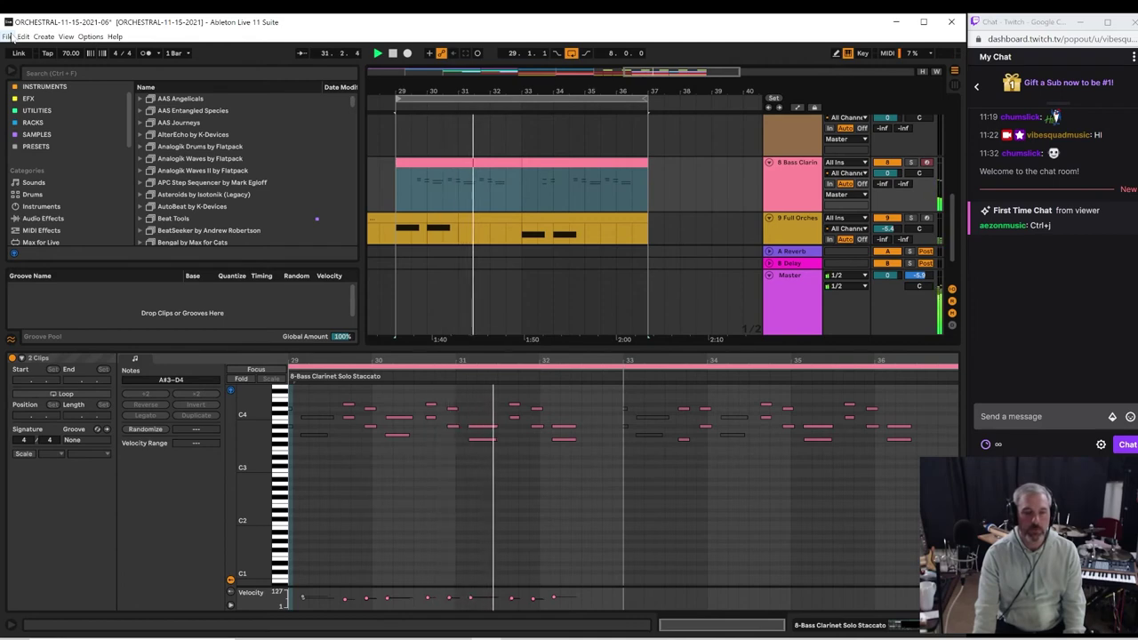
left_click_drag(380, 357, 381, 496)
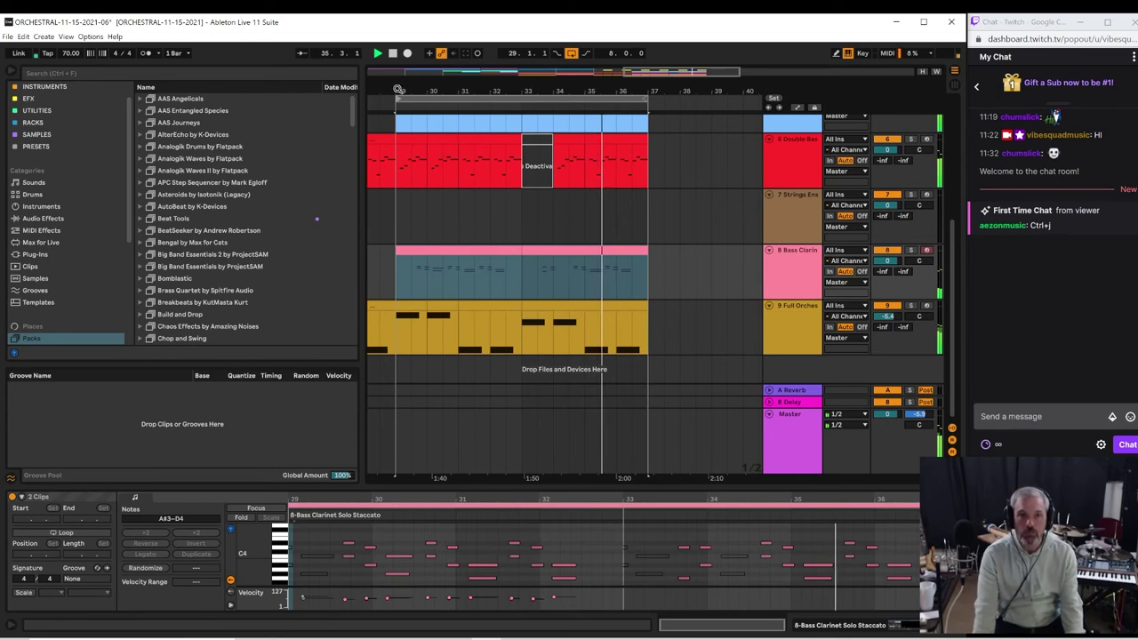
left_click_drag(398, 99, 521, 103)
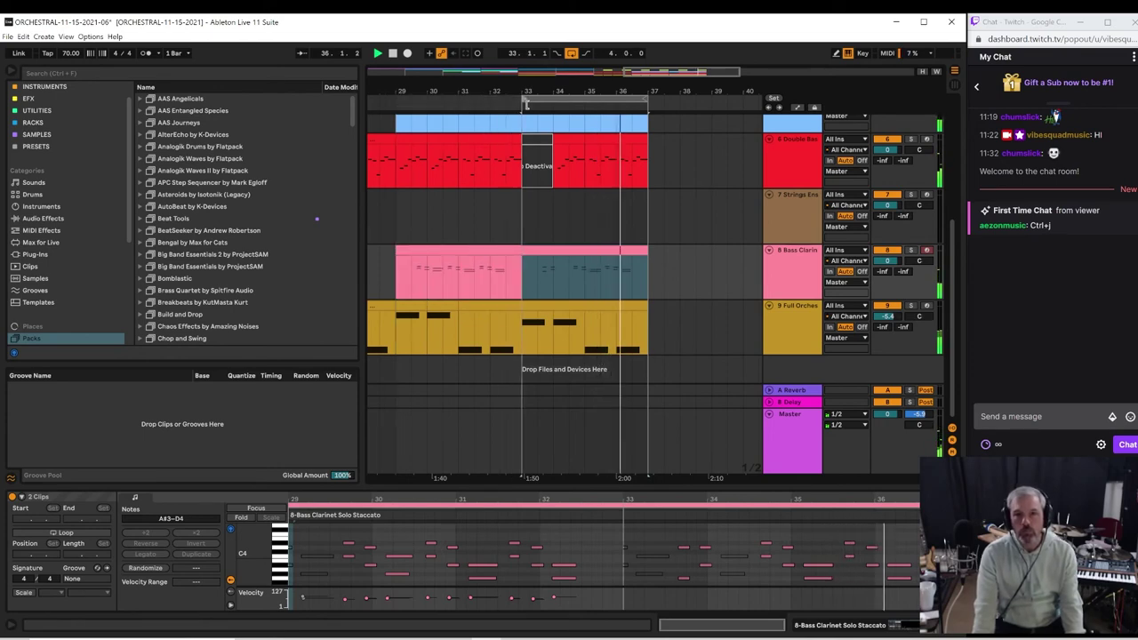
Step: Duplicate bars 33 to 37 across all tracks and move the loop to bars 37 to 41
left_click(539, 96)
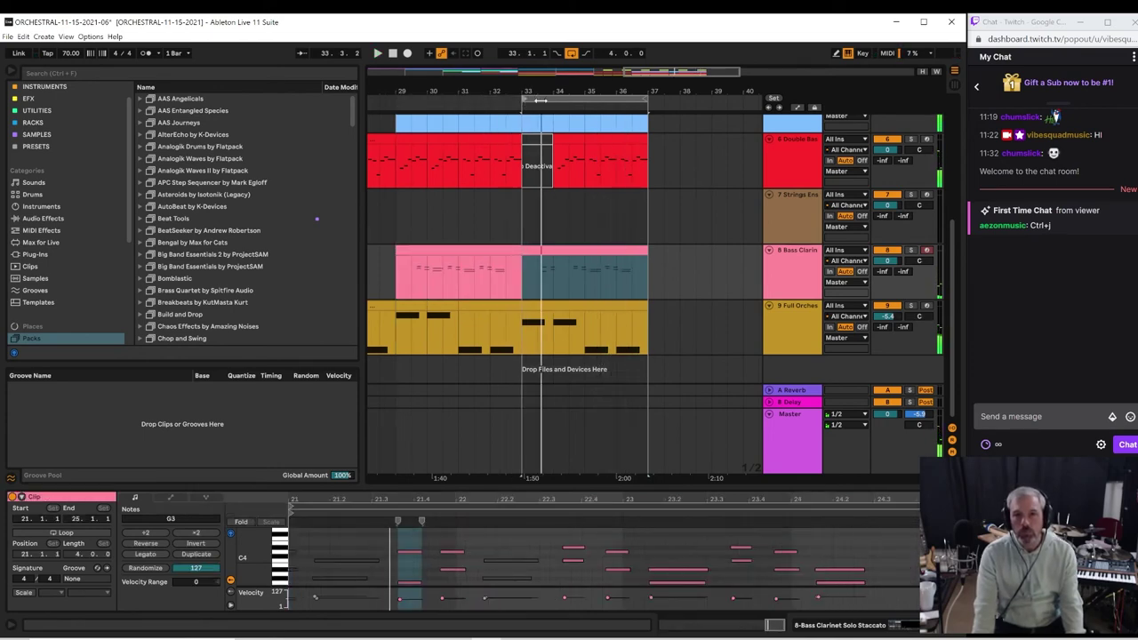
left_click(539, 100)
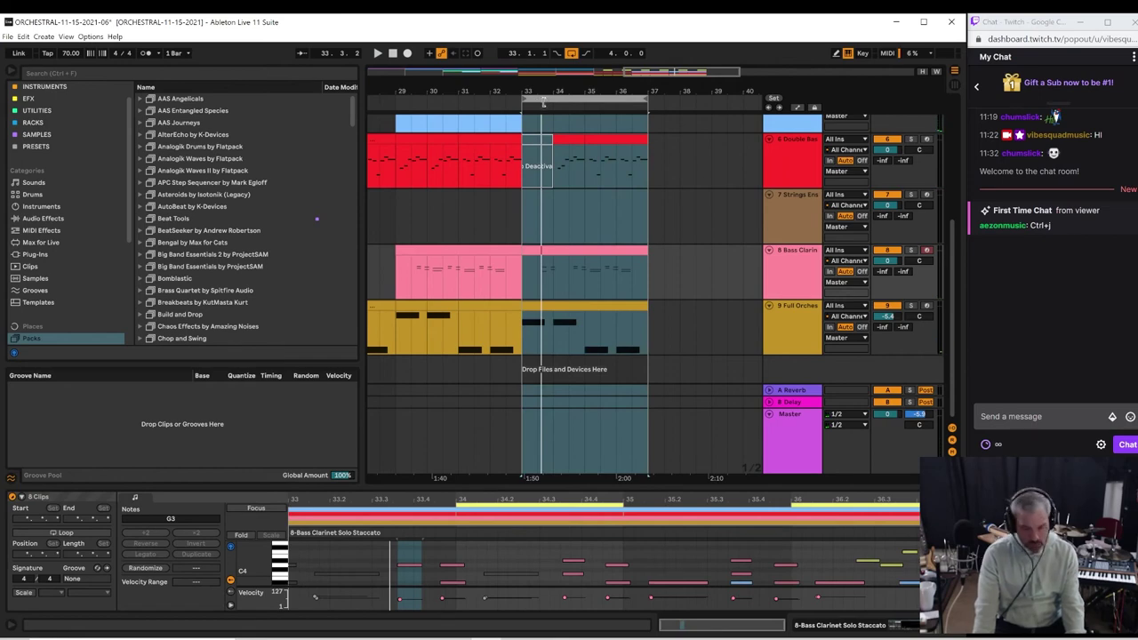
key("ctrl+d")
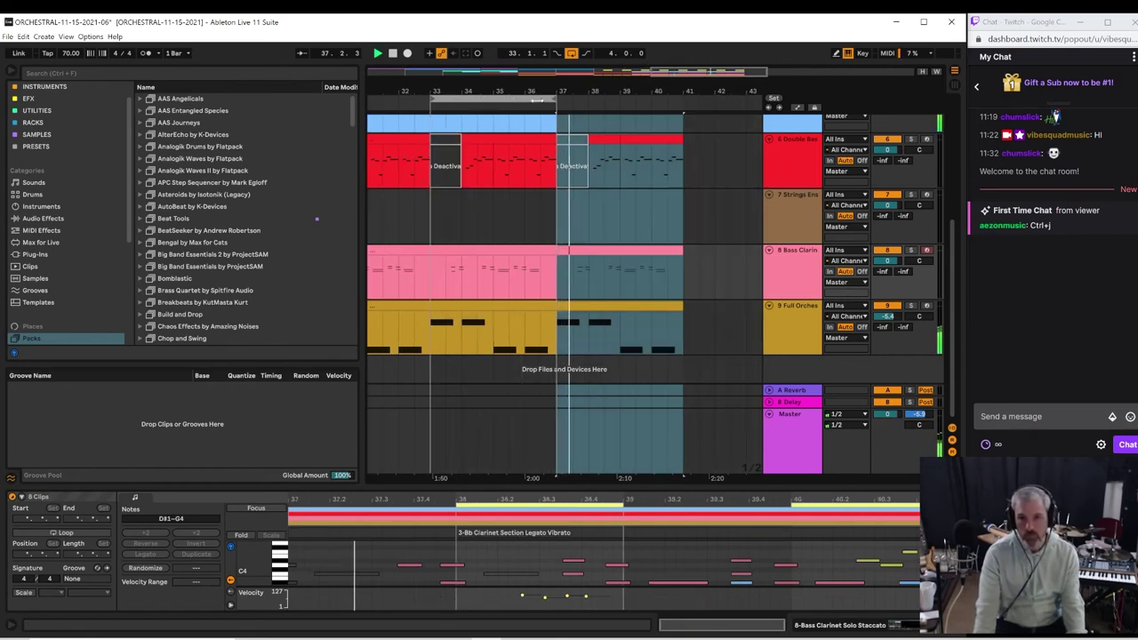
left_click_drag(548, 107, 674, 95)
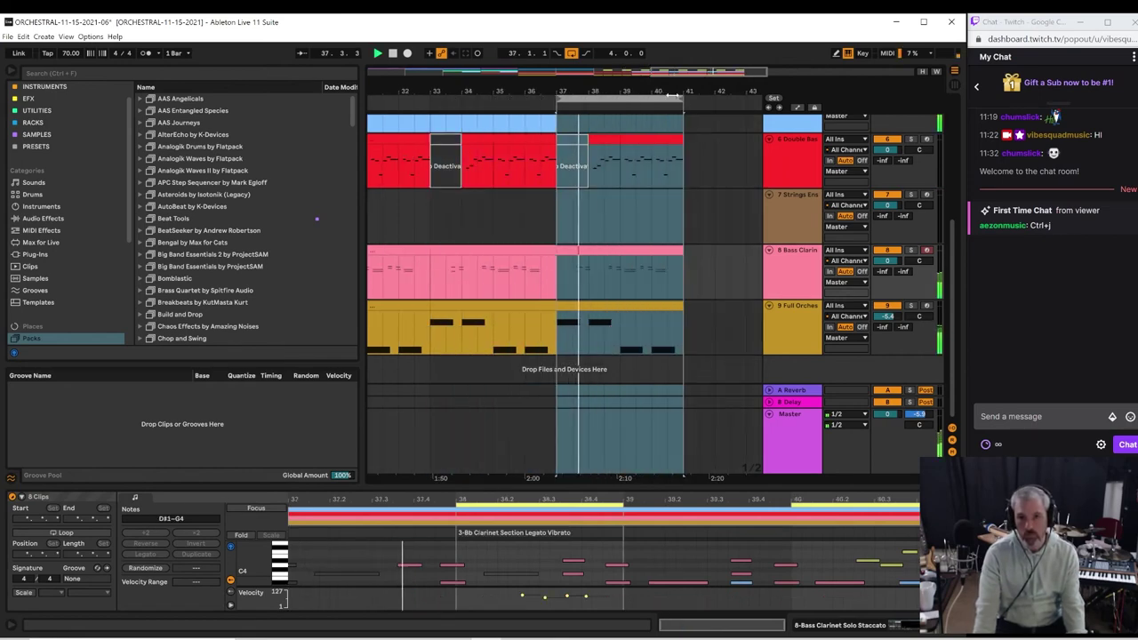
Step: Raise the last two Full Orchestra notes, in bars 39 and 40, to F2 and replay from bar 37
left_click(633, 329)
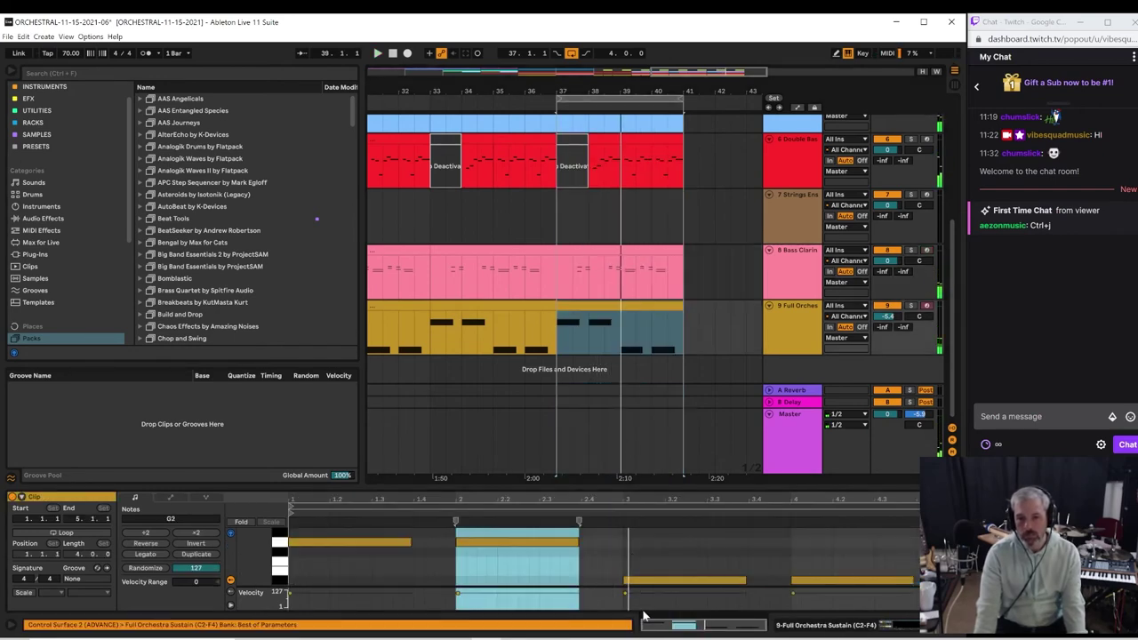
left_click_drag(629, 583, 875, 585)
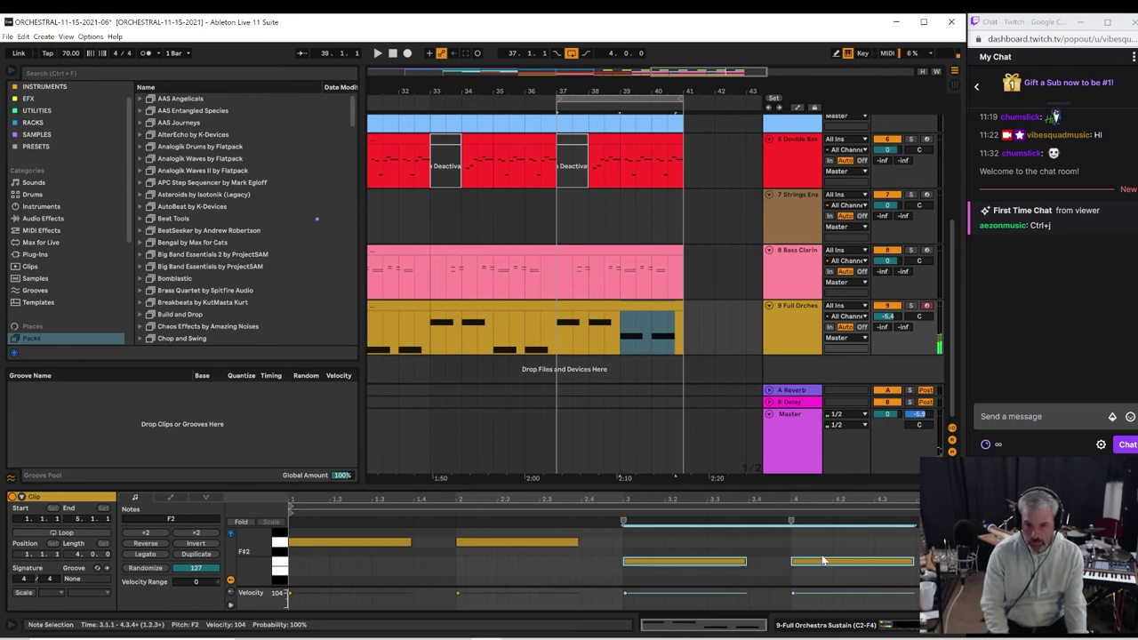
key("Up")
key("Up")
key("Down")
key("Down")
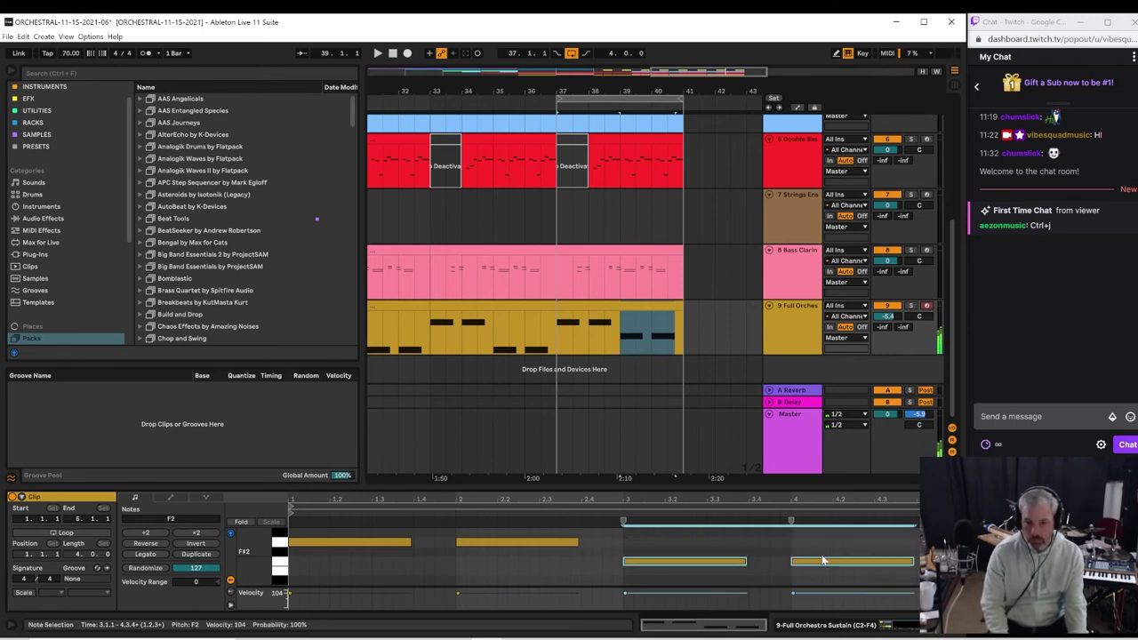
key("space")
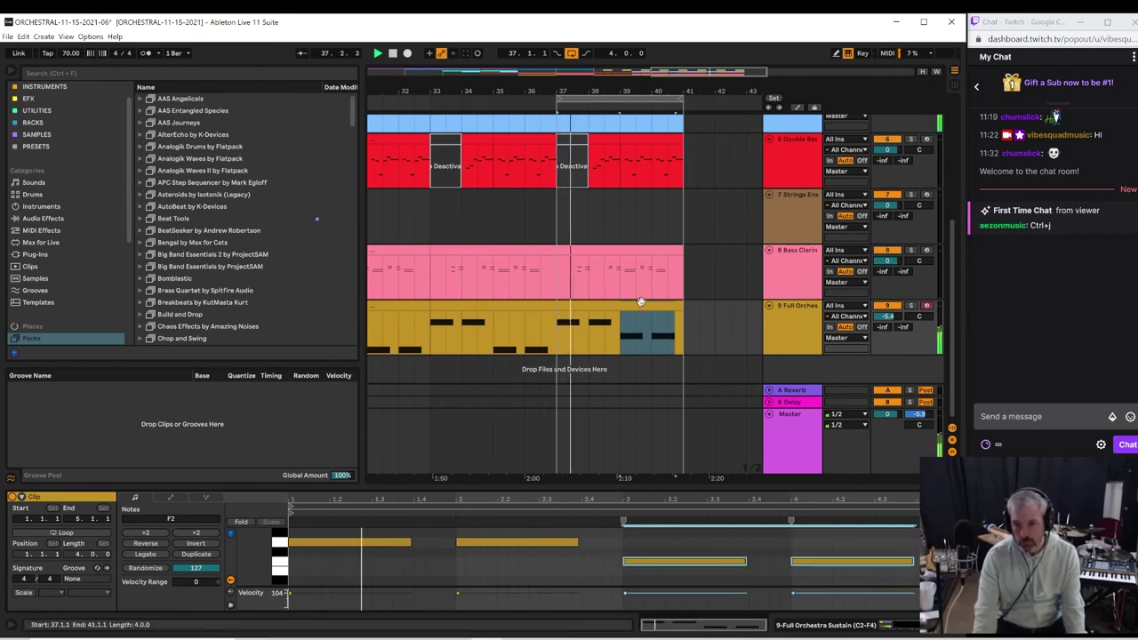
Step: Deactivate the Double Bass part from bar 39 to bar 41 and listen to playback from bar 39
scroll(649, 279, "up", 1)
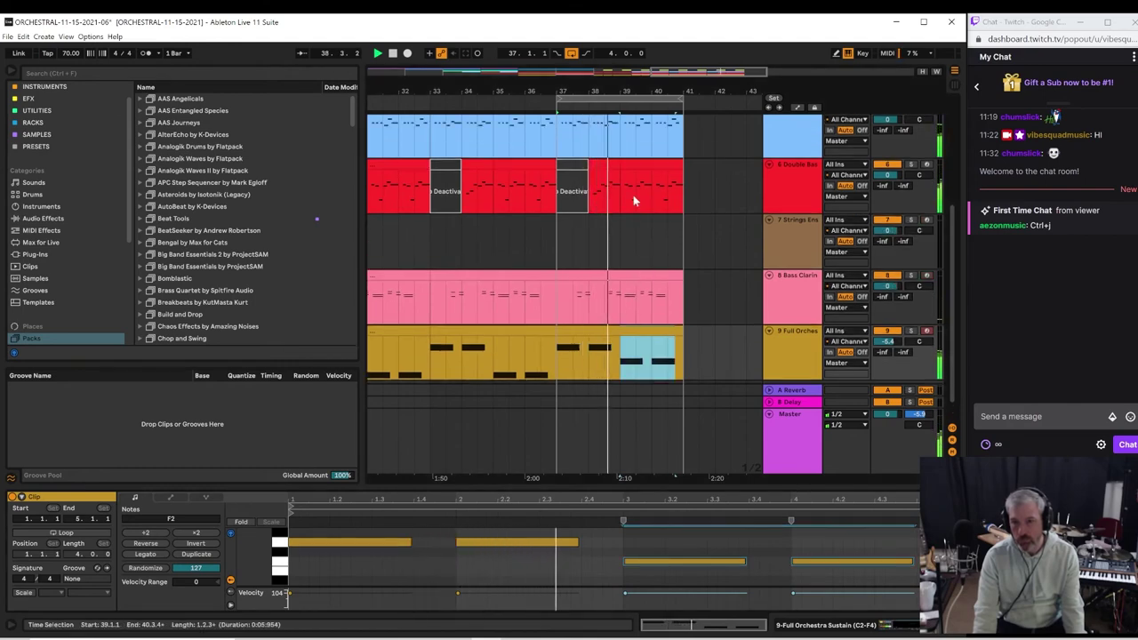
scroll(661, 237, "up", 2)
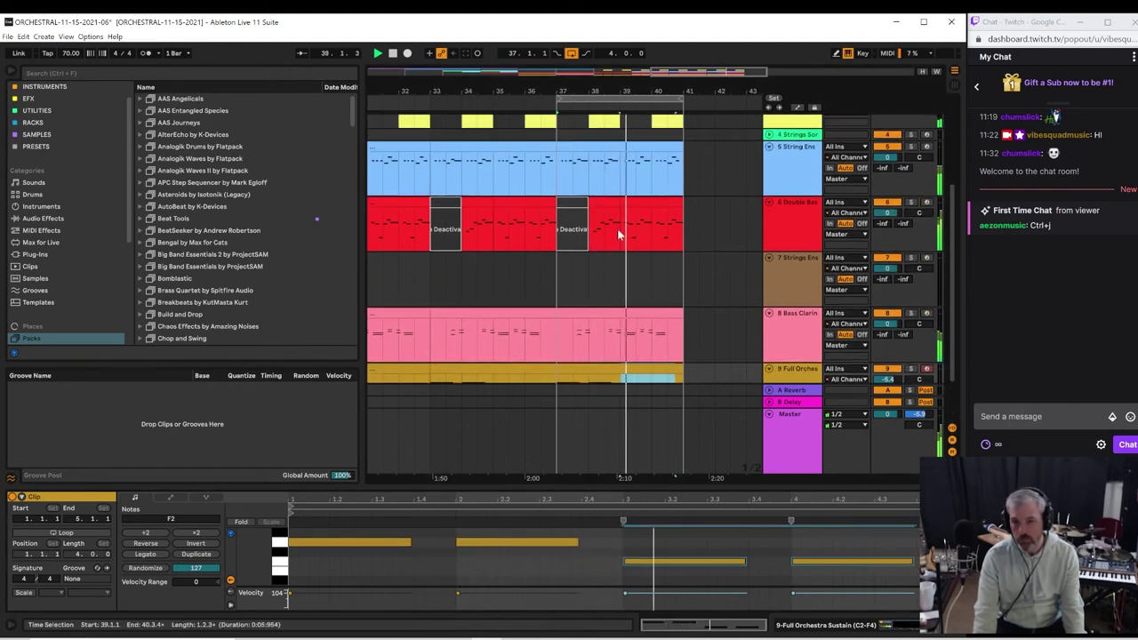
left_click_drag(622, 234, 680, 233)
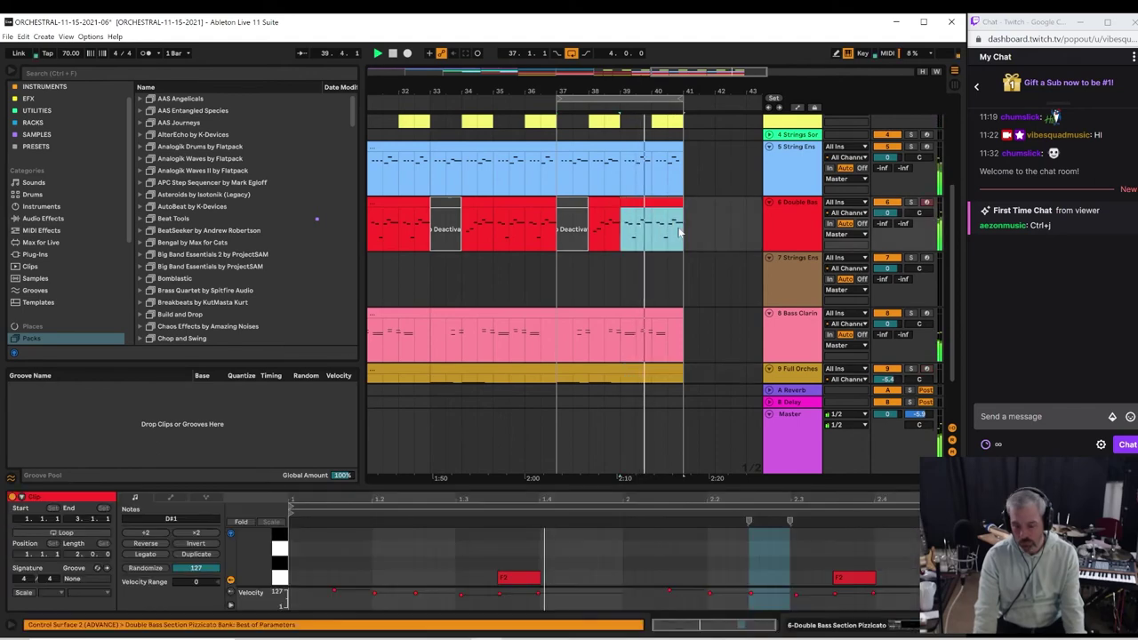
key("0")
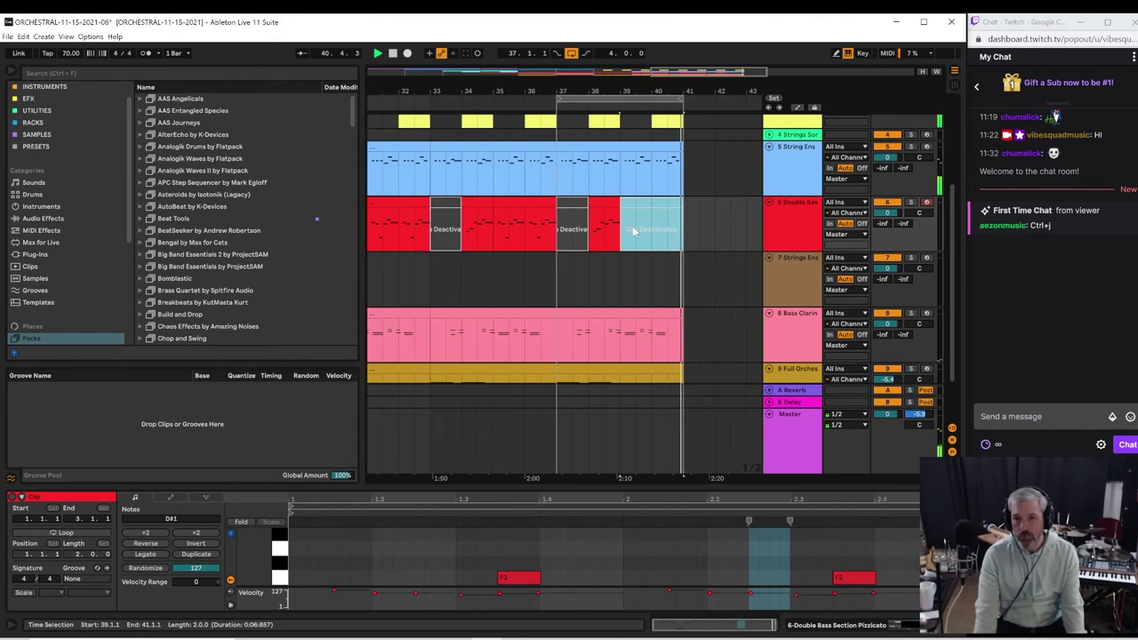
left_click(634, 223)
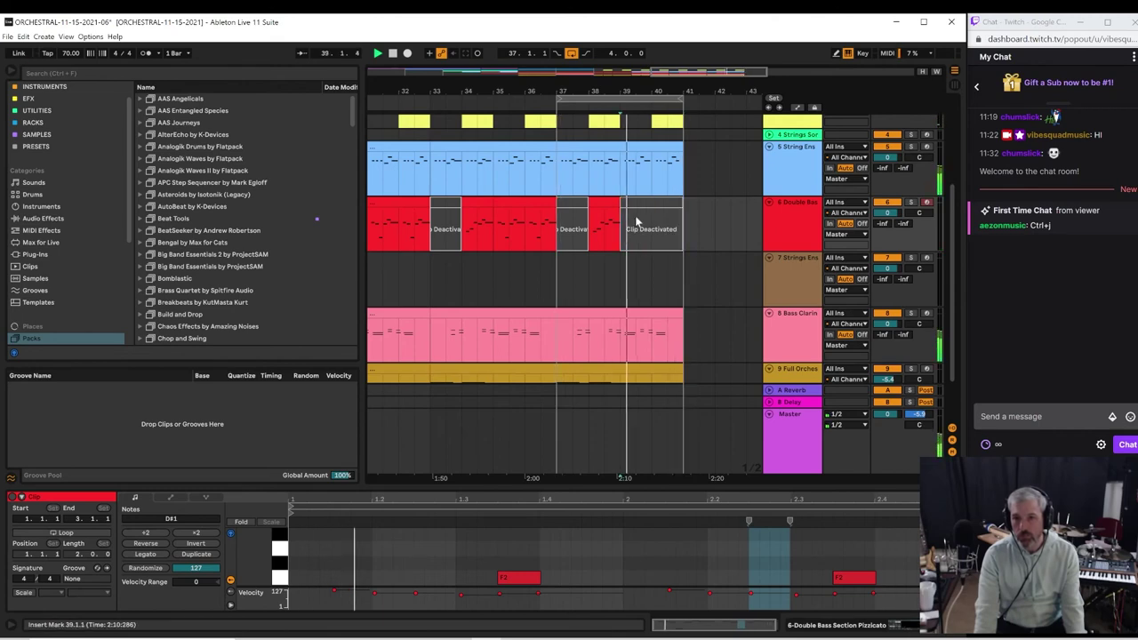
key("space")
key("space")
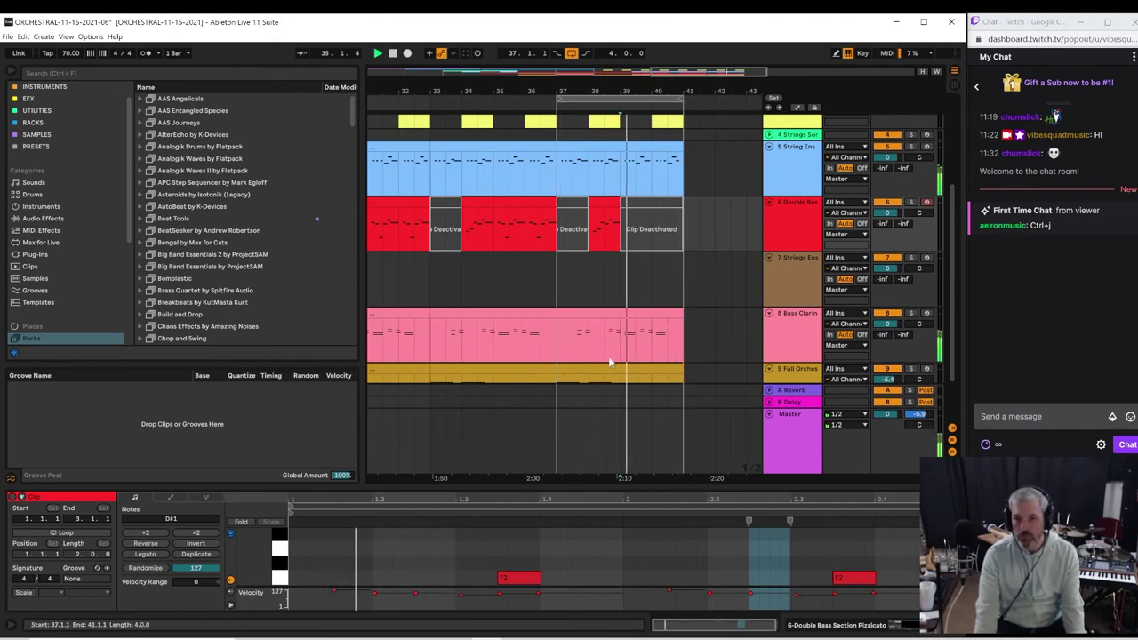
Step: Deactivate the Bass Clarinet part from bar 39 to bar 41 and play the loop
left_click_drag(623, 332, 683, 341)
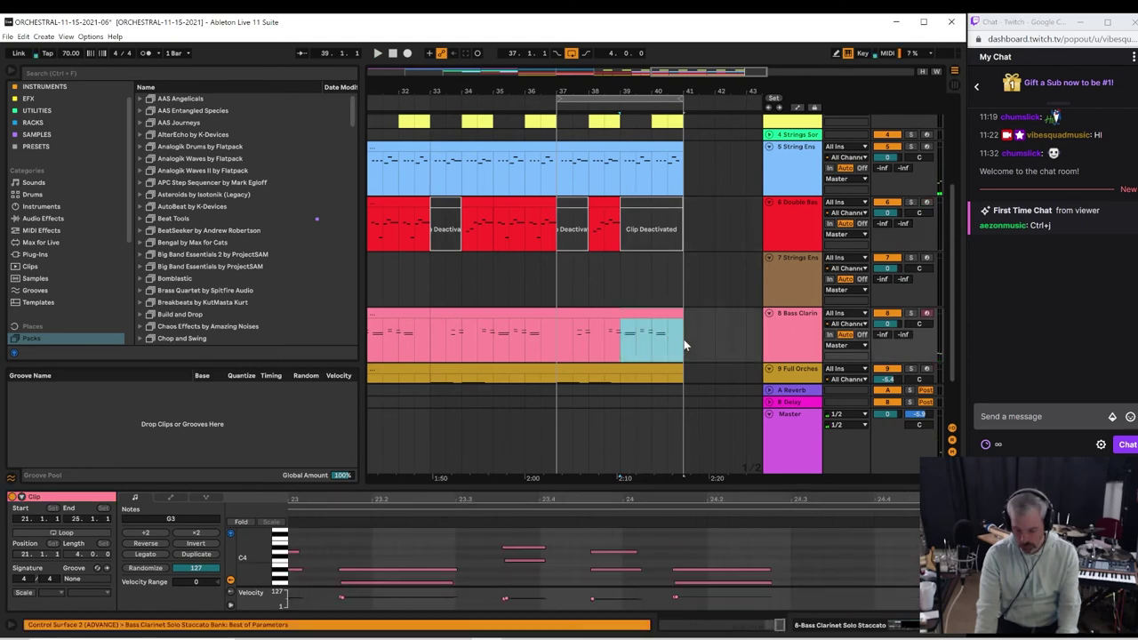
key("0")
key("space")
scroll(660, 324, "down", 3)
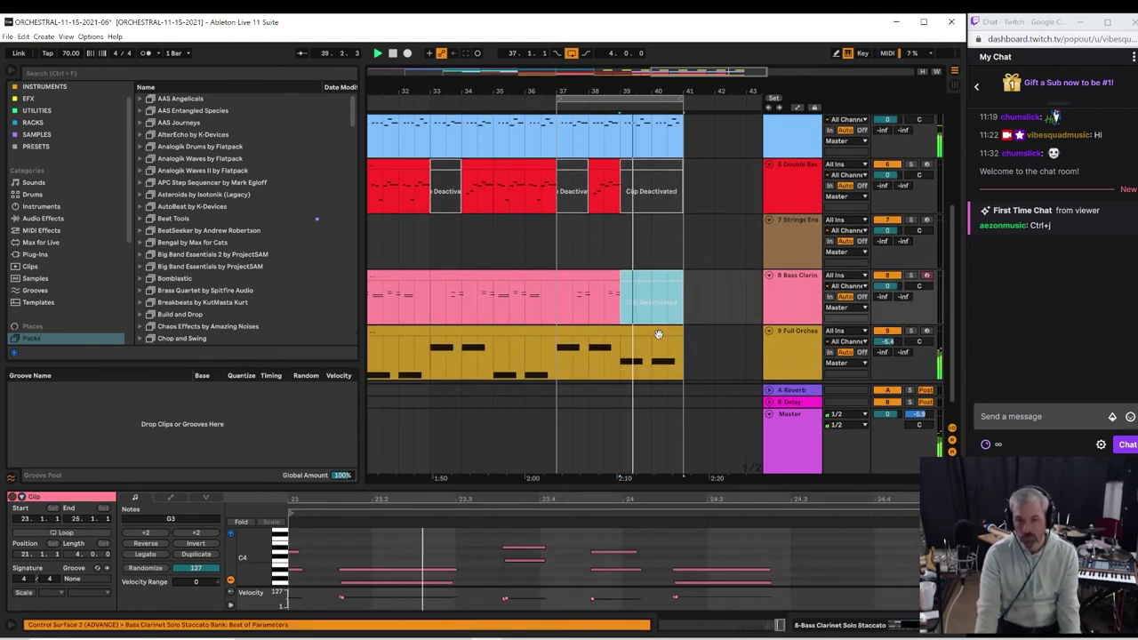
scroll(658, 334, "up", 2)
scroll(661, 339, "up", 1)
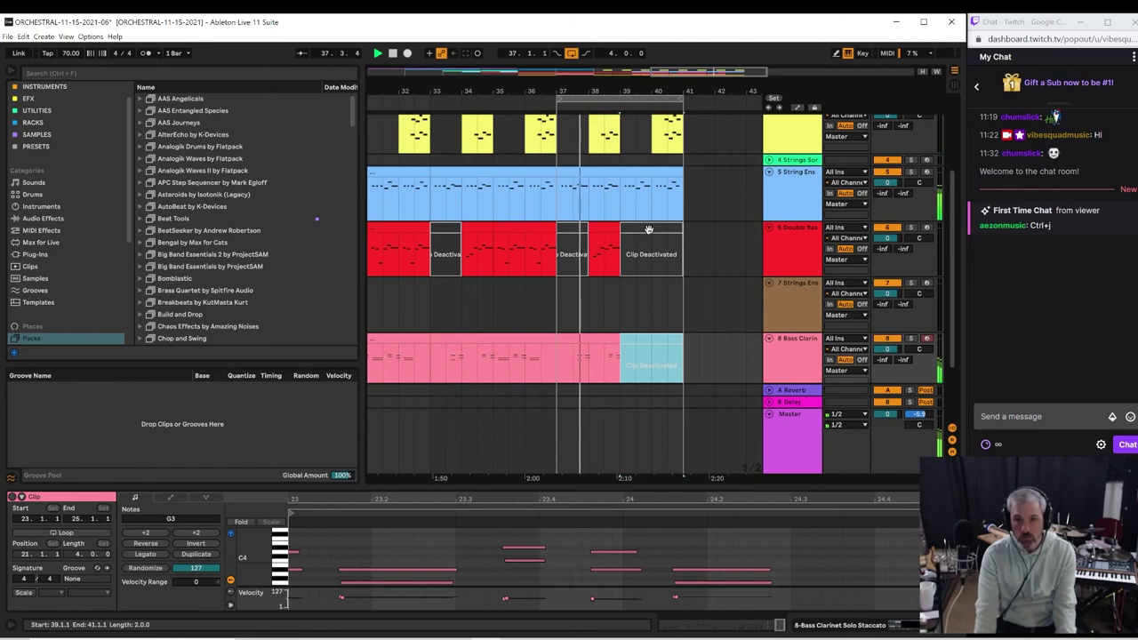
Step: Replace the deactivated Double Bass clip at bars 39 to 41 with an empty two-bar MIDI clip
left_click(649, 230)
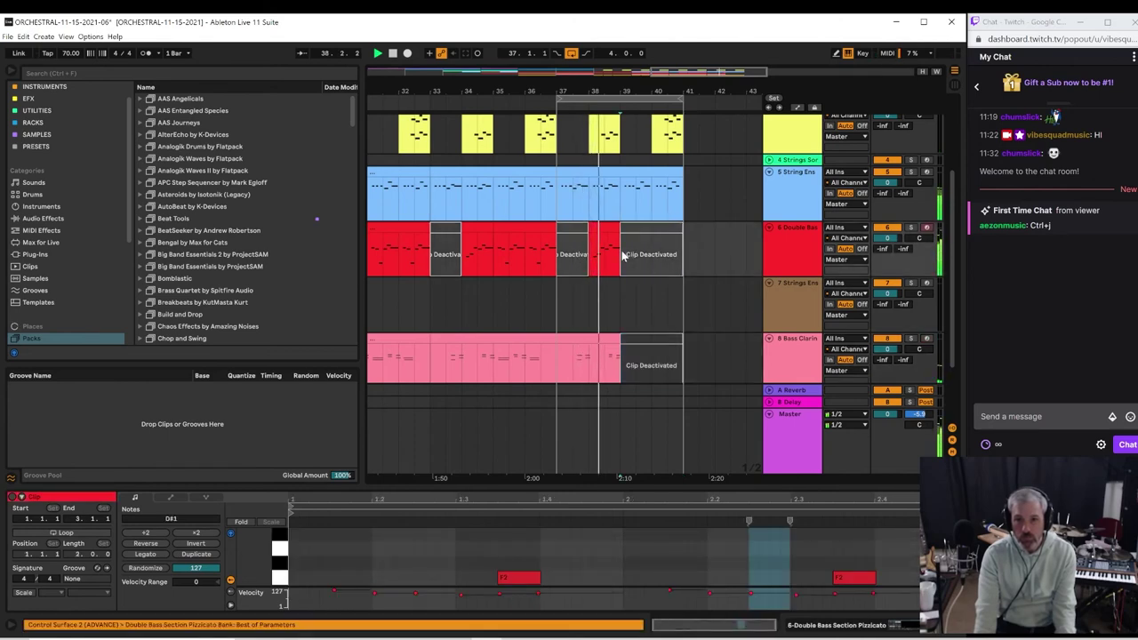
left_click(626, 256)
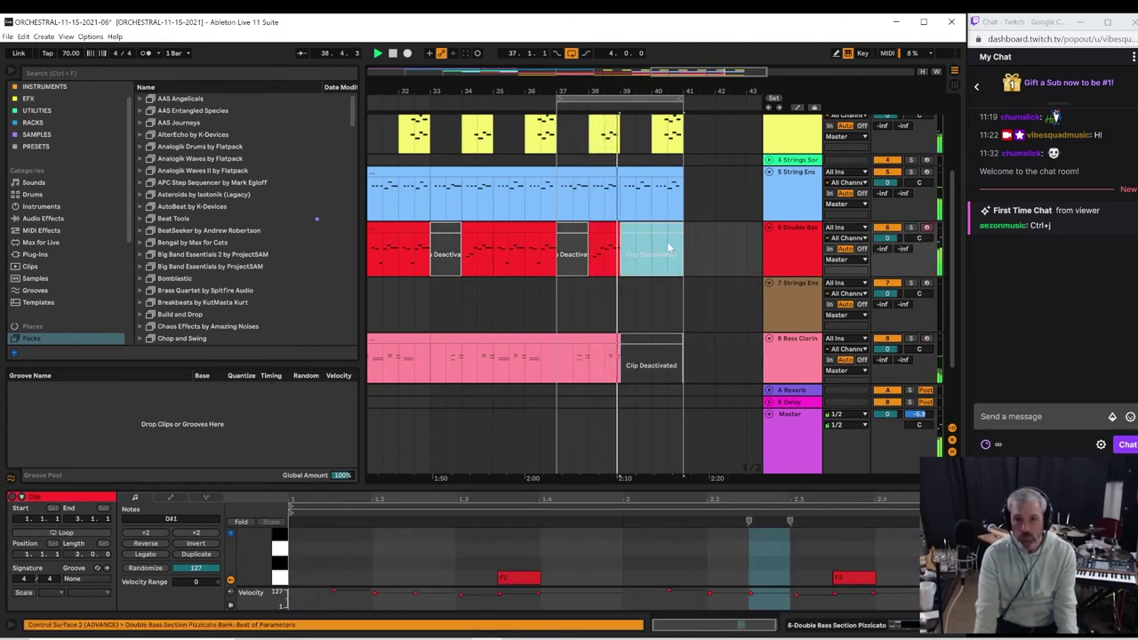
key("Delete")
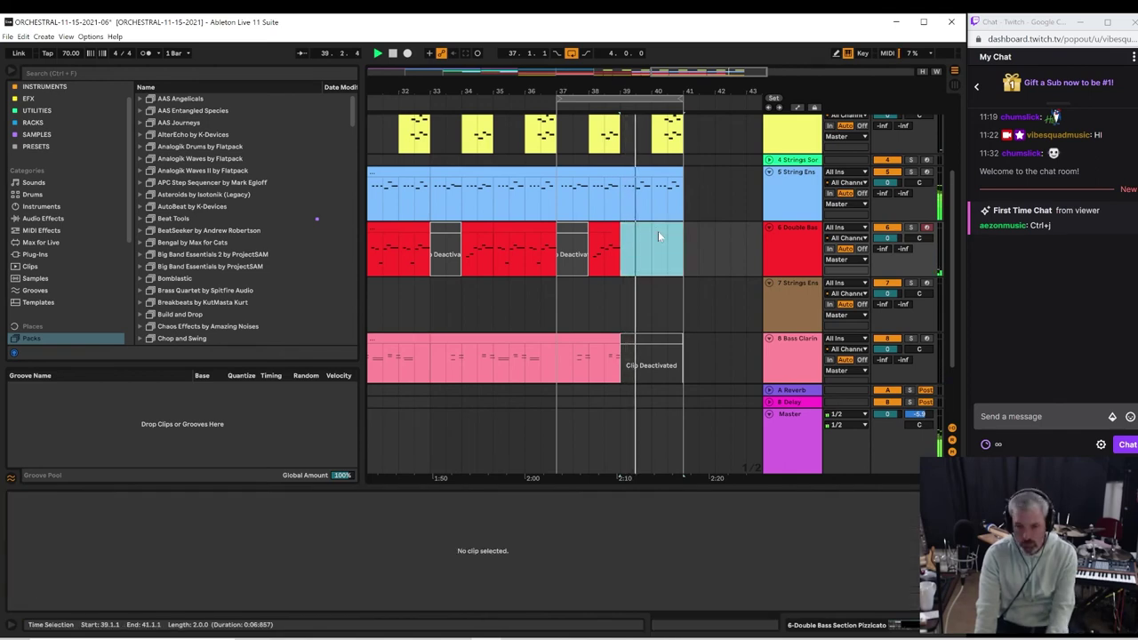
left_click_drag(620, 255, 680, 255)
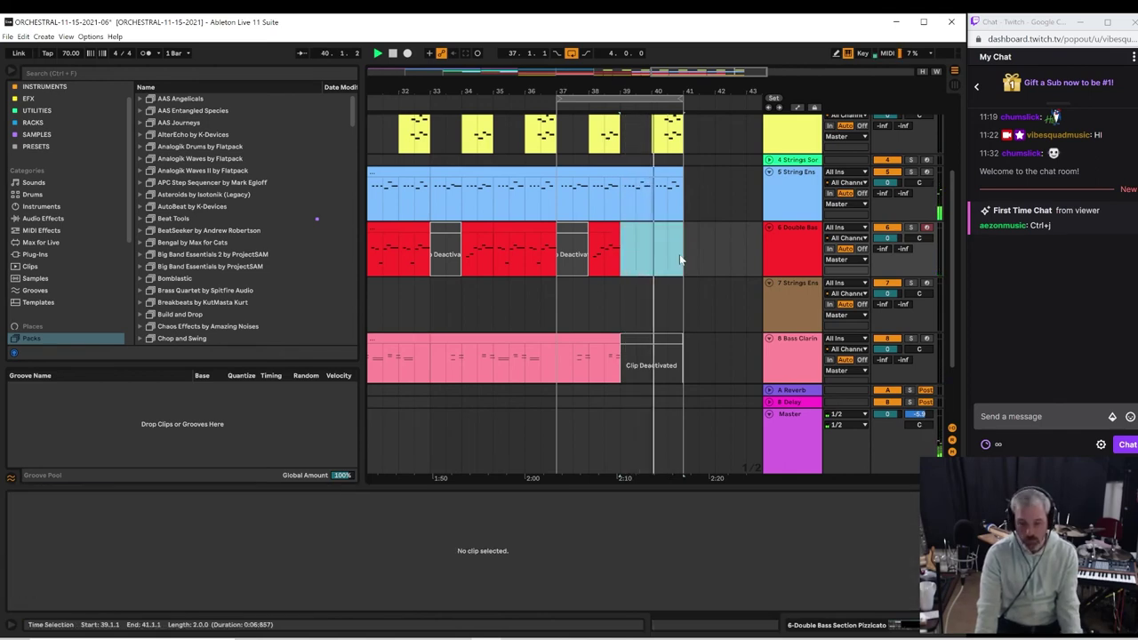
key("ctrl+shift+m")
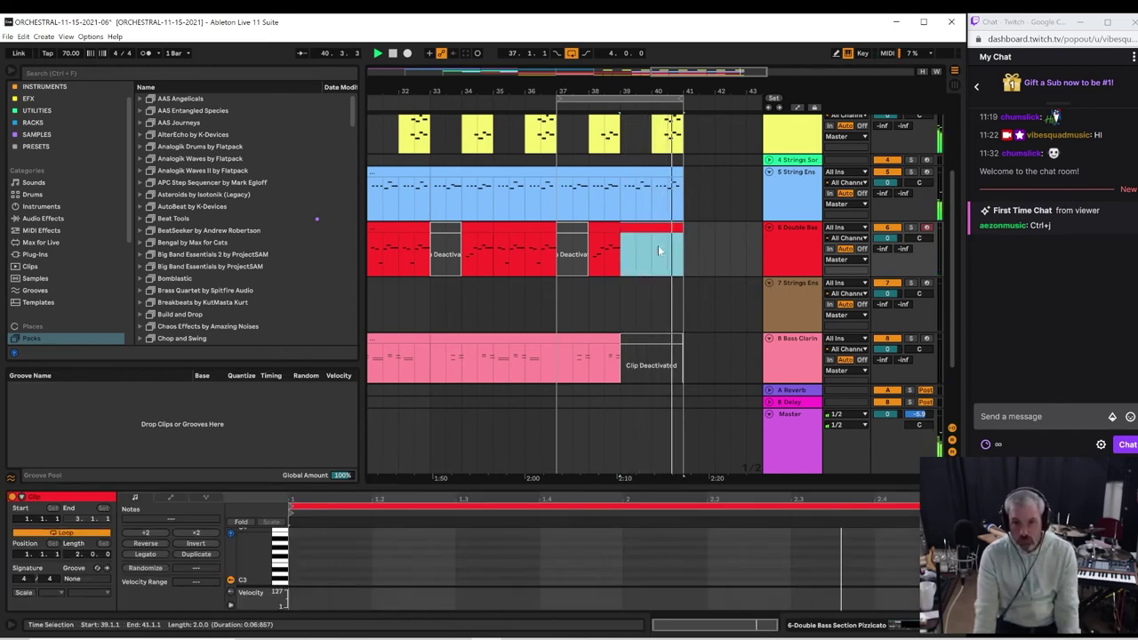
Step: Enlarge the note editor and add an F1 note at 1.1.1 ending at 1.1.3 in the new Double Bass clip
left_click_drag(569, 488, 576, 344)
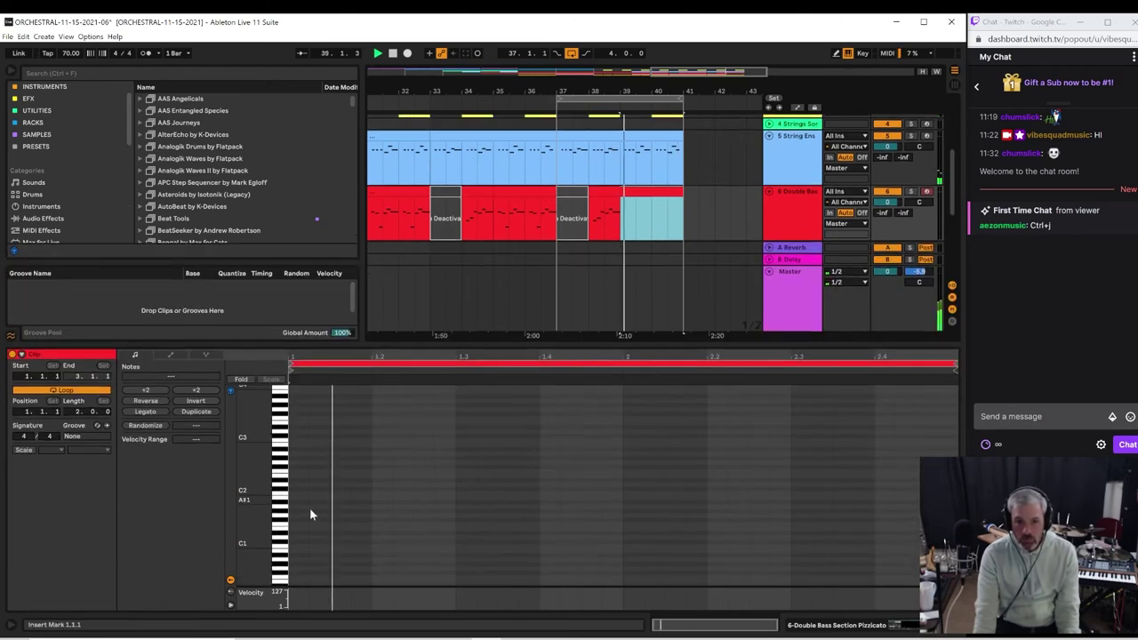
key("space")
left_click(281, 554)
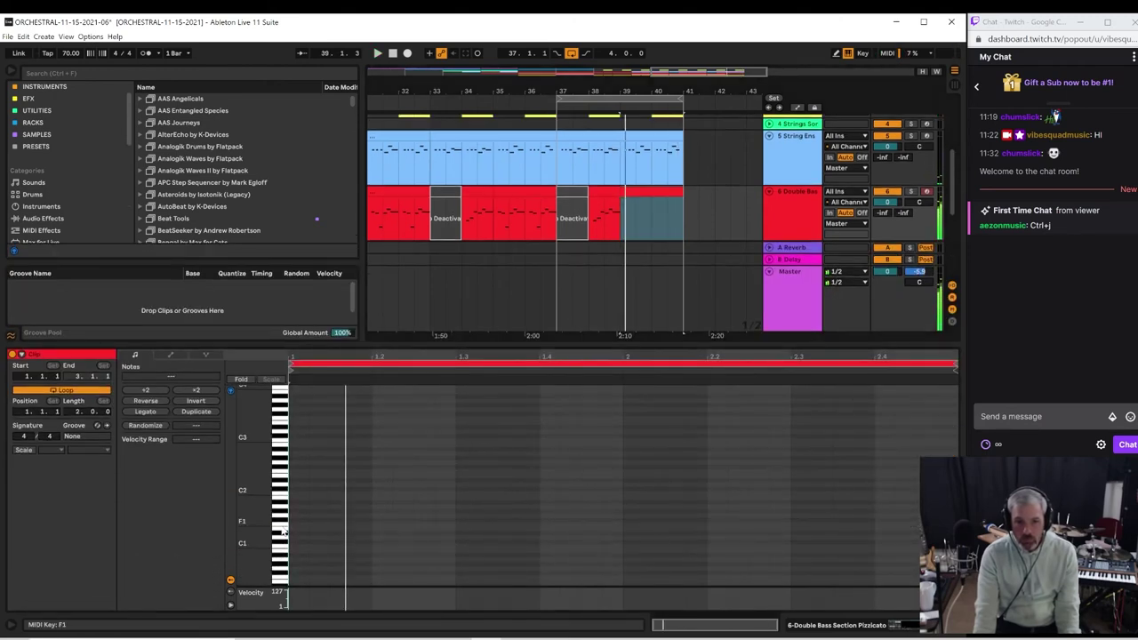
double_click(295, 522)
key("space")
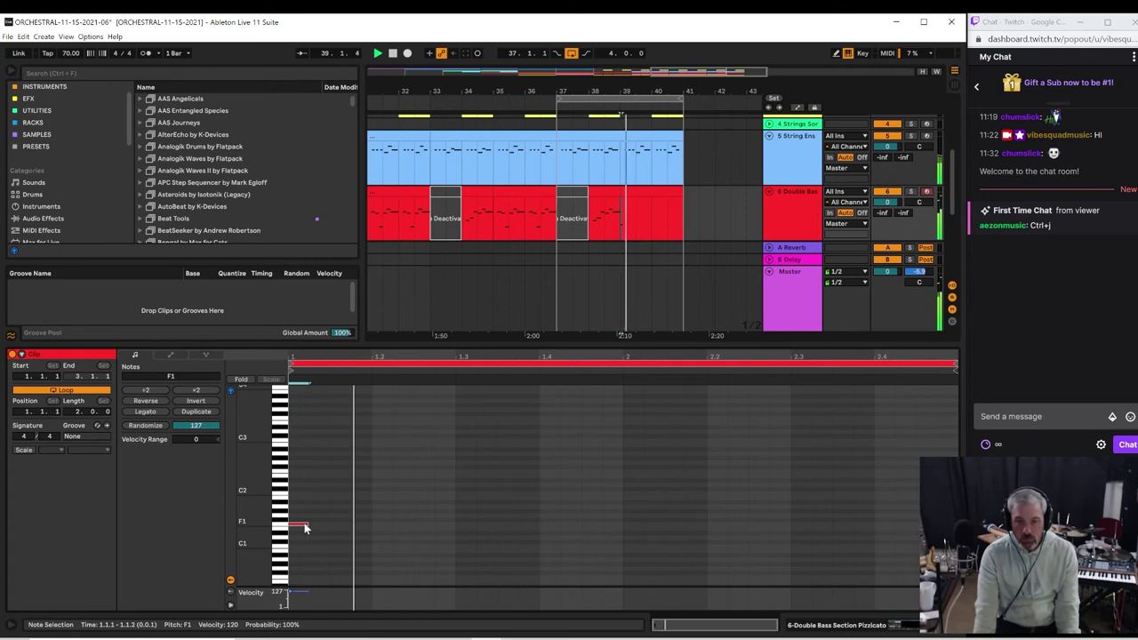
left_click_drag(311, 524, 518, 540)
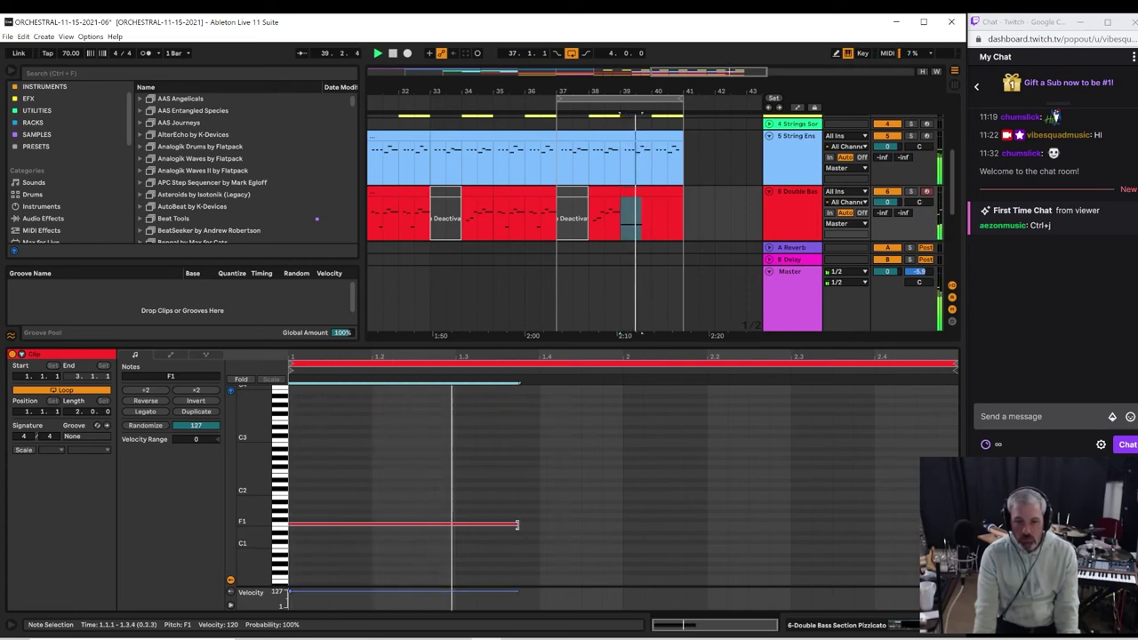
left_click_drag(513, 527, 321, 539)
key("space")
key("space")
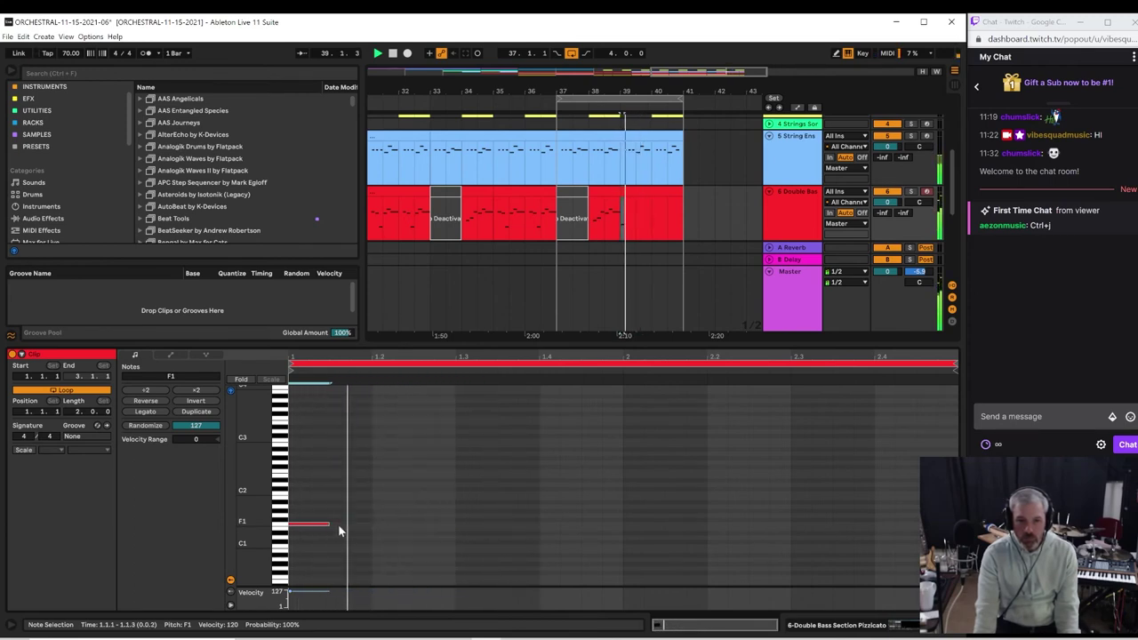
Step: Add F1 notes at 1.1.3 and 1.2.1 in the Double Bass clip, checking them with playback
key("space")
double_click(338, 525)
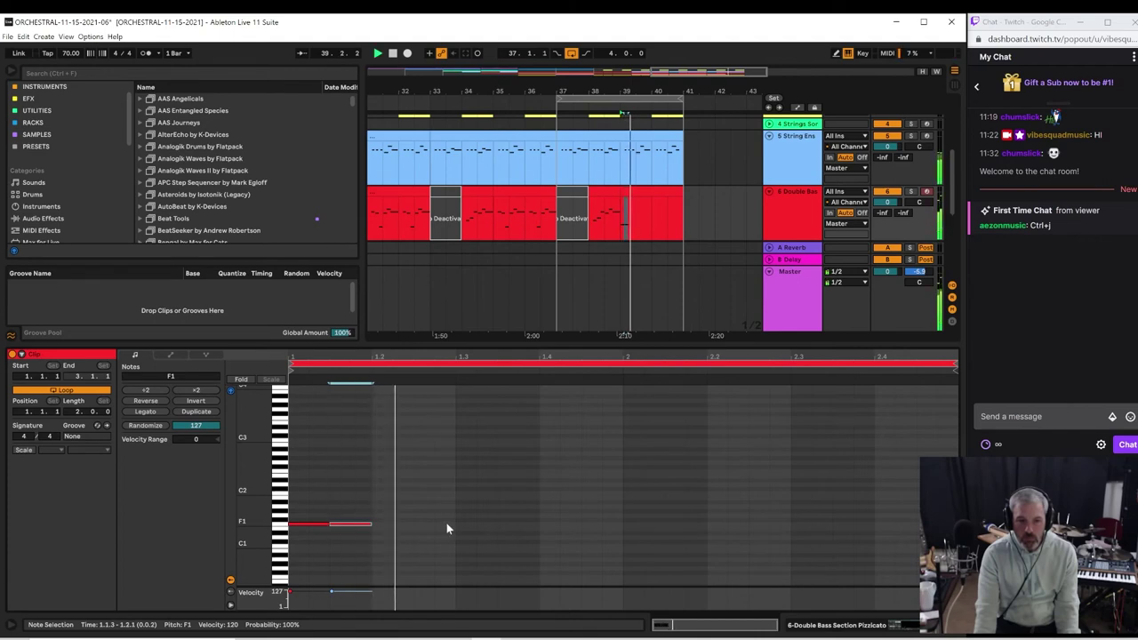
key("space")
left_click(392, 528)
double_click(384, 525)
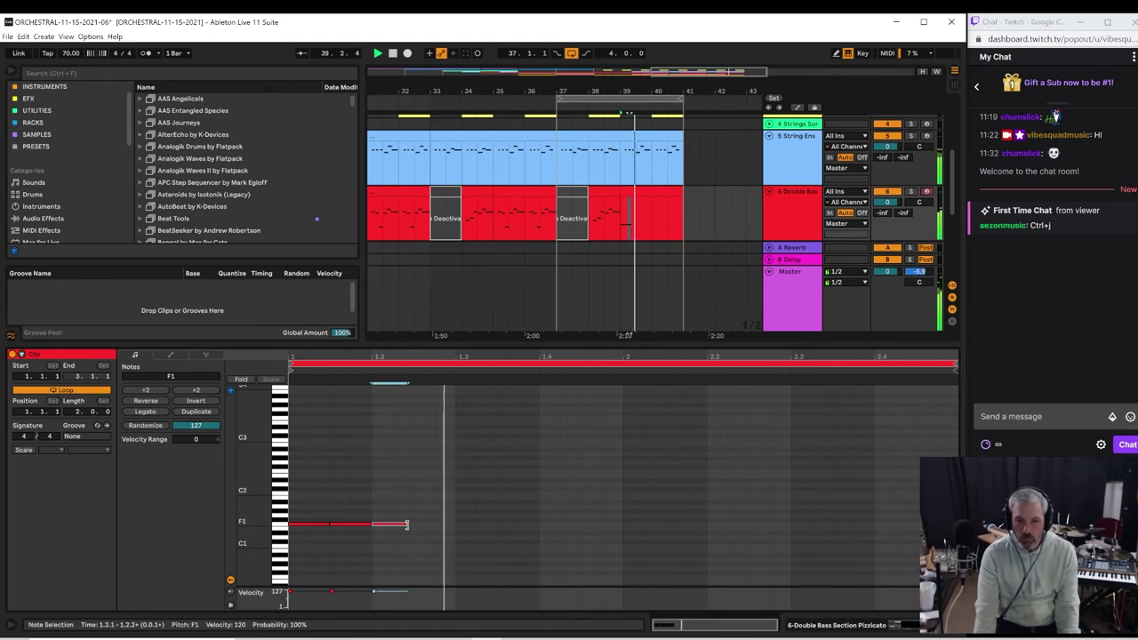
left_click_drag(406, 525, 410, 524)
Step: Deactivate the F1 note at 1.1.3 and add another F1 note at 1.2.3 in the Double Bass clip
left_click(347, 525)
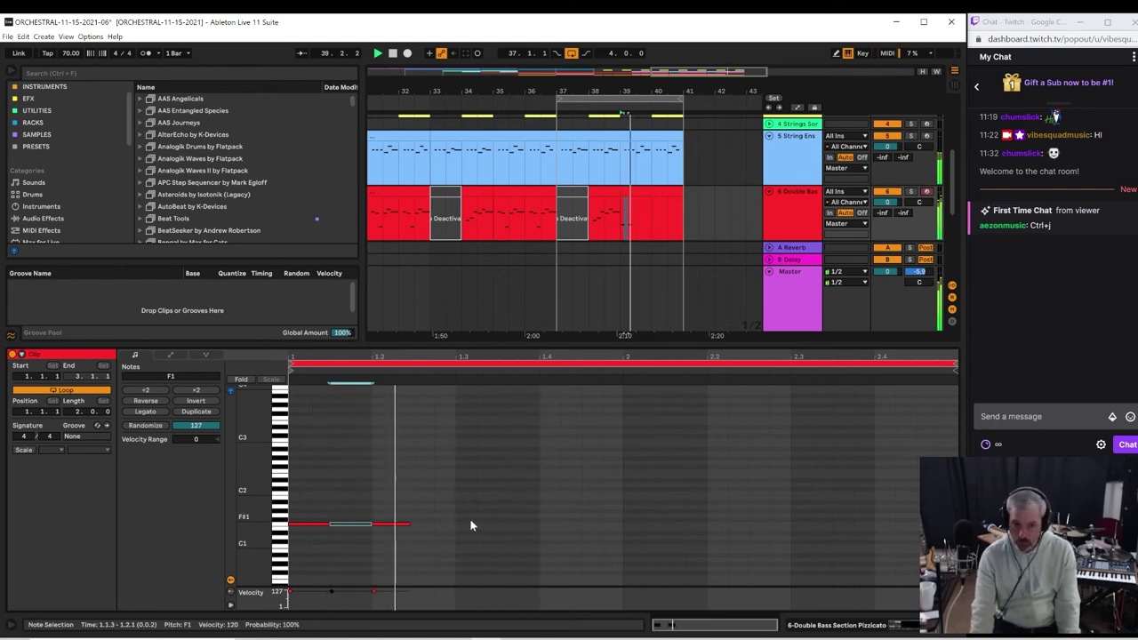
left_click(349, 522)
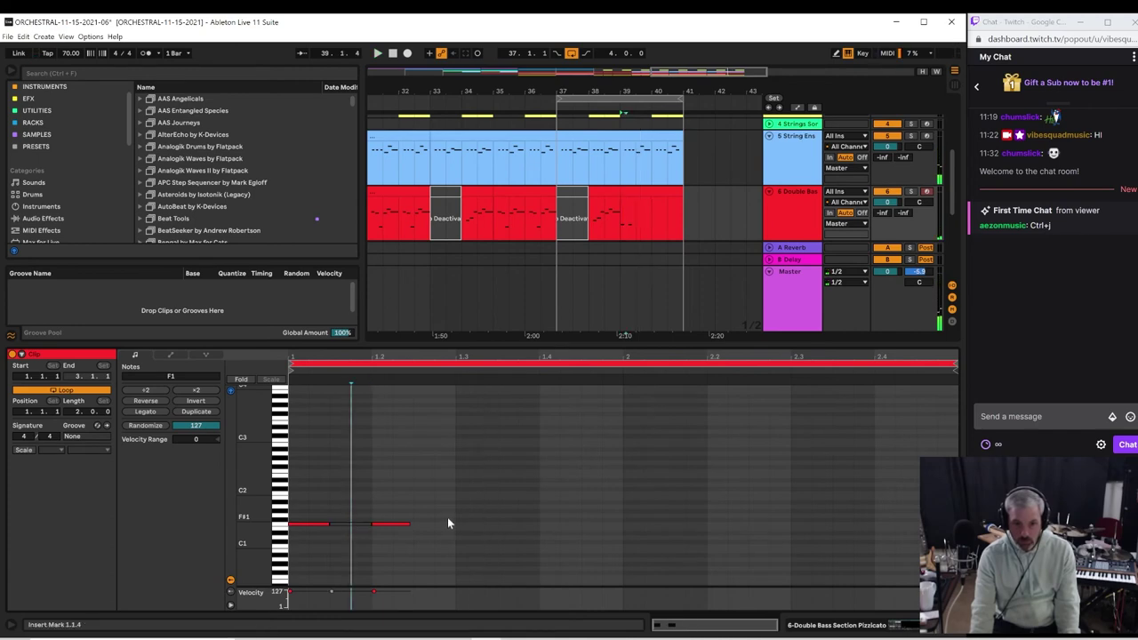
double_click(422, 524)
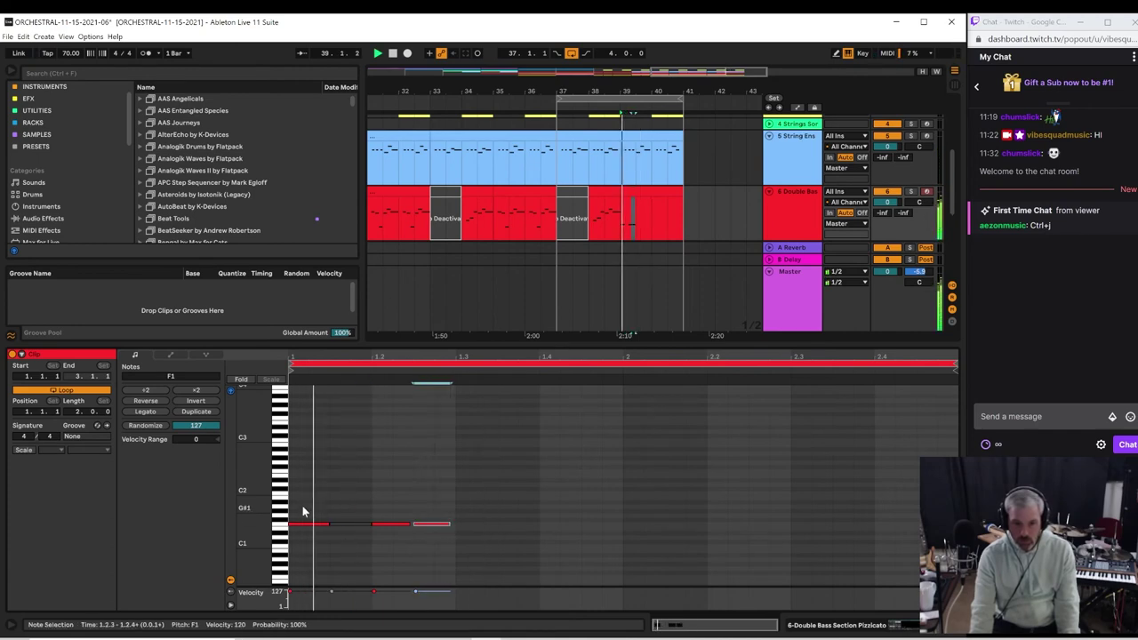
Step: Delete the deactivated F1 note at 1.1.3 and put a shorter A0 note in its place
double_click(345, 524)
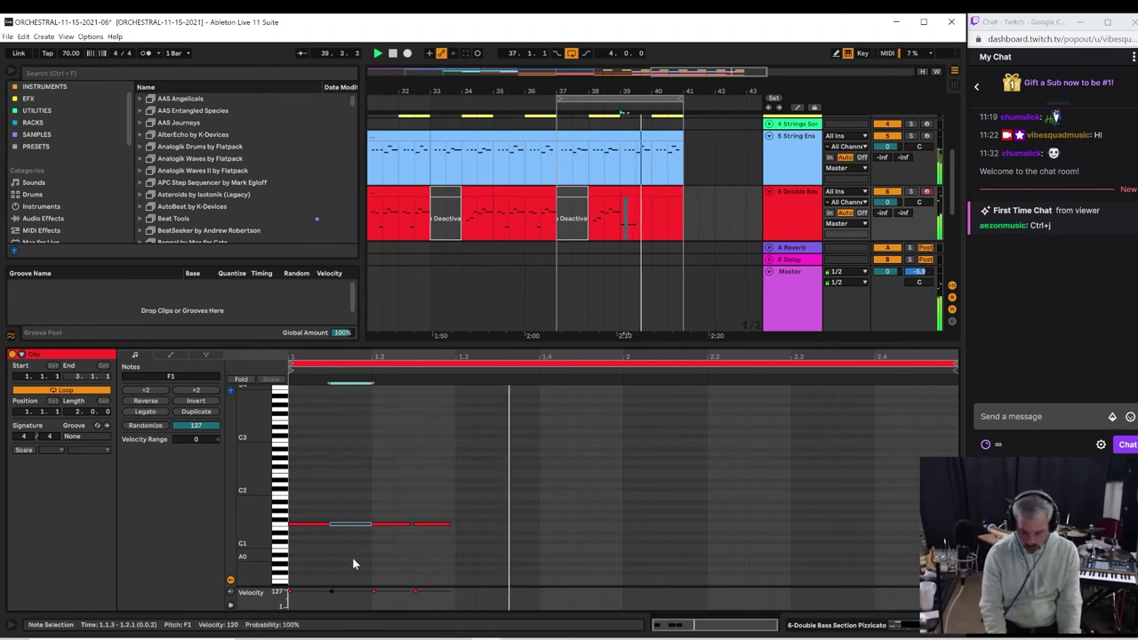
double_click(340, 524)
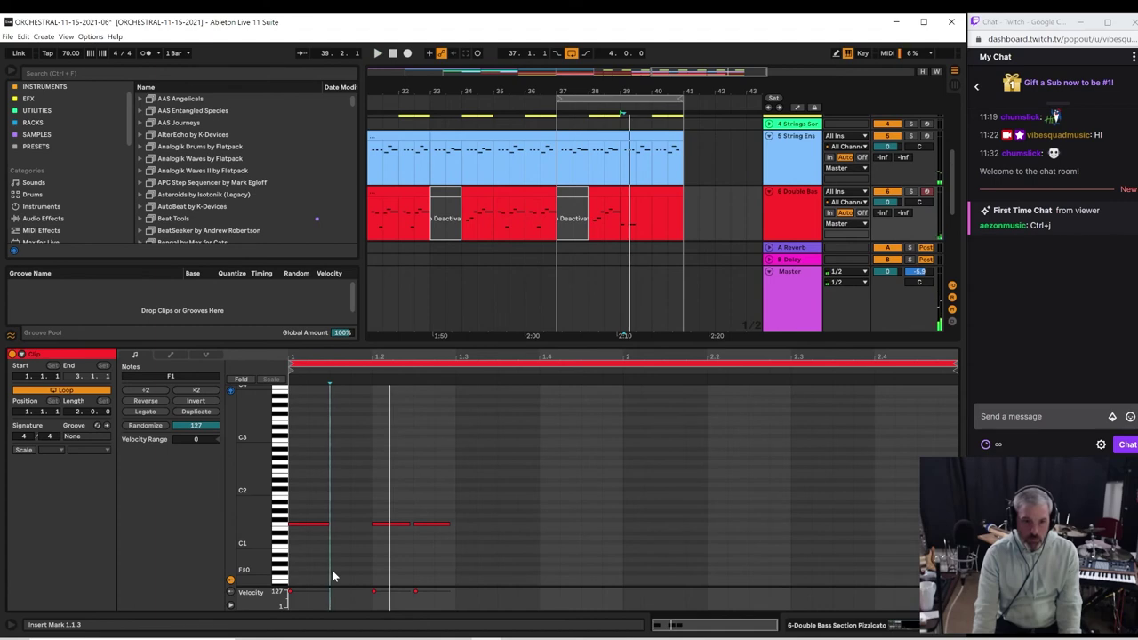
double_click(335, 571)
key("Up")
key("Up")
key("Up")
key("Up")
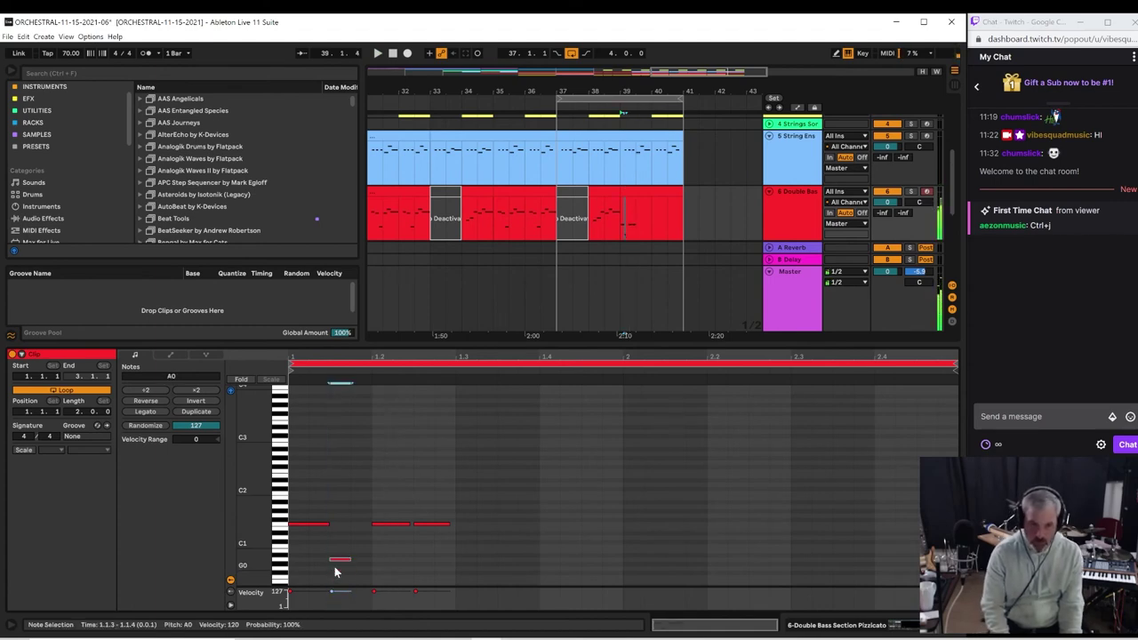
Step: Raise the short note at 1.1.3 to C1, and try the note at 1.2.3 on C1 before deleting it
key("space")
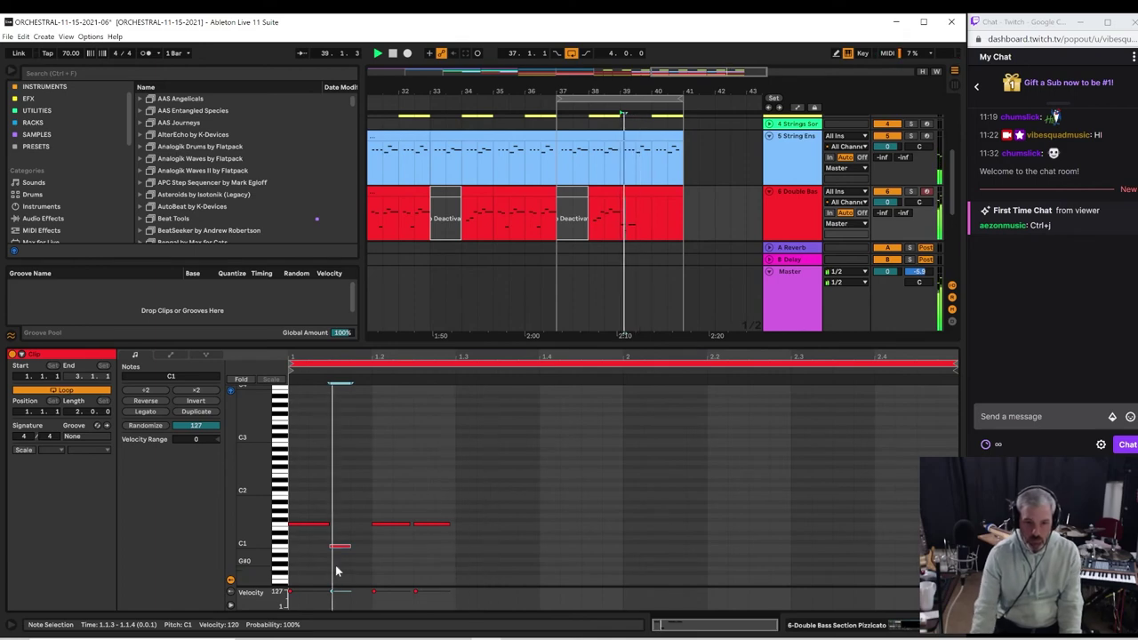
left_click(427, 528)
left_click(428, 525)
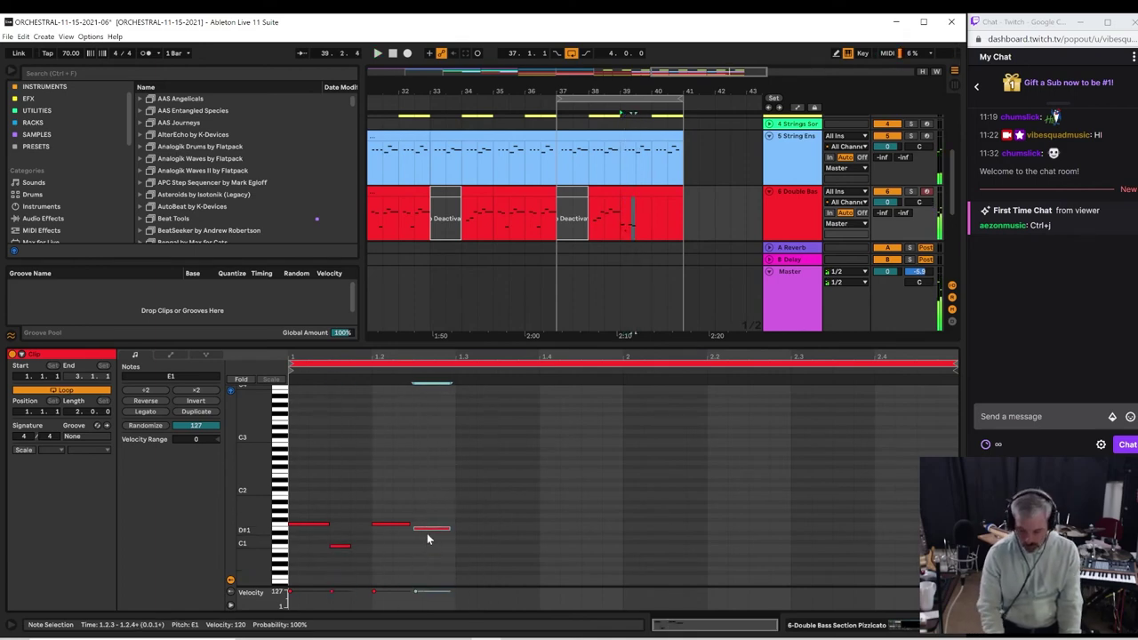
key("Down")
key("Down")
key("Down")
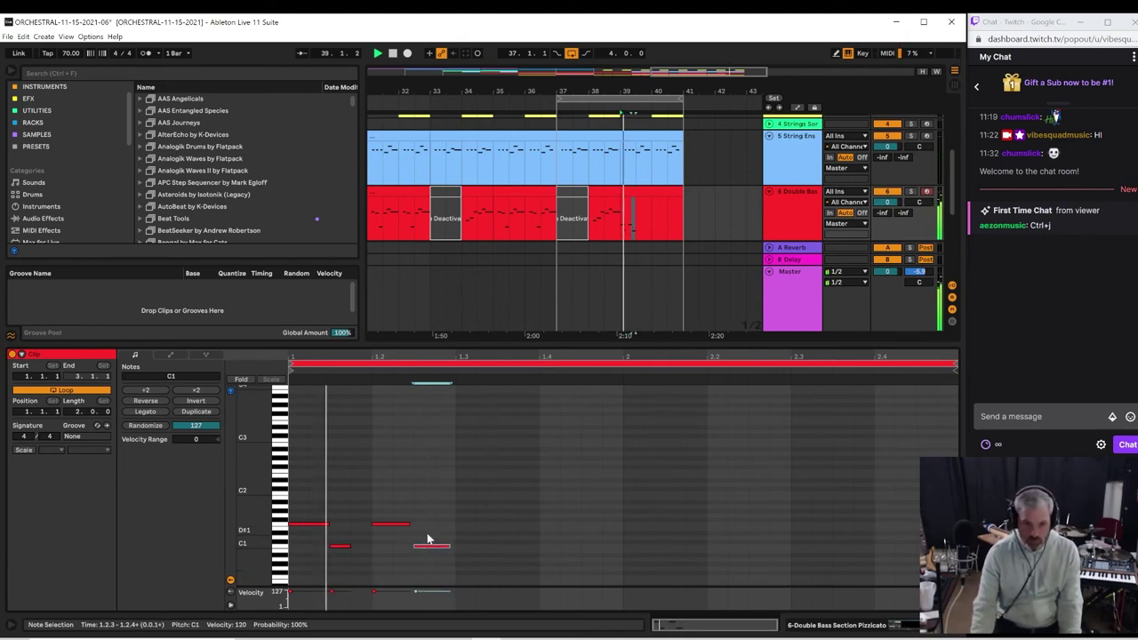
key("0")
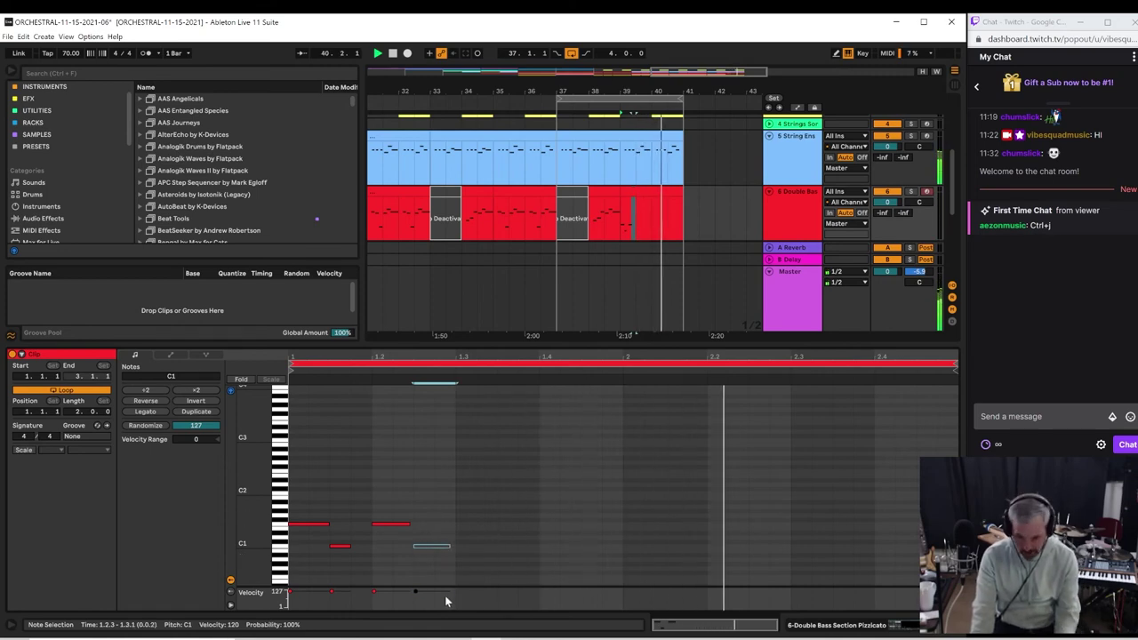
key("Delete")
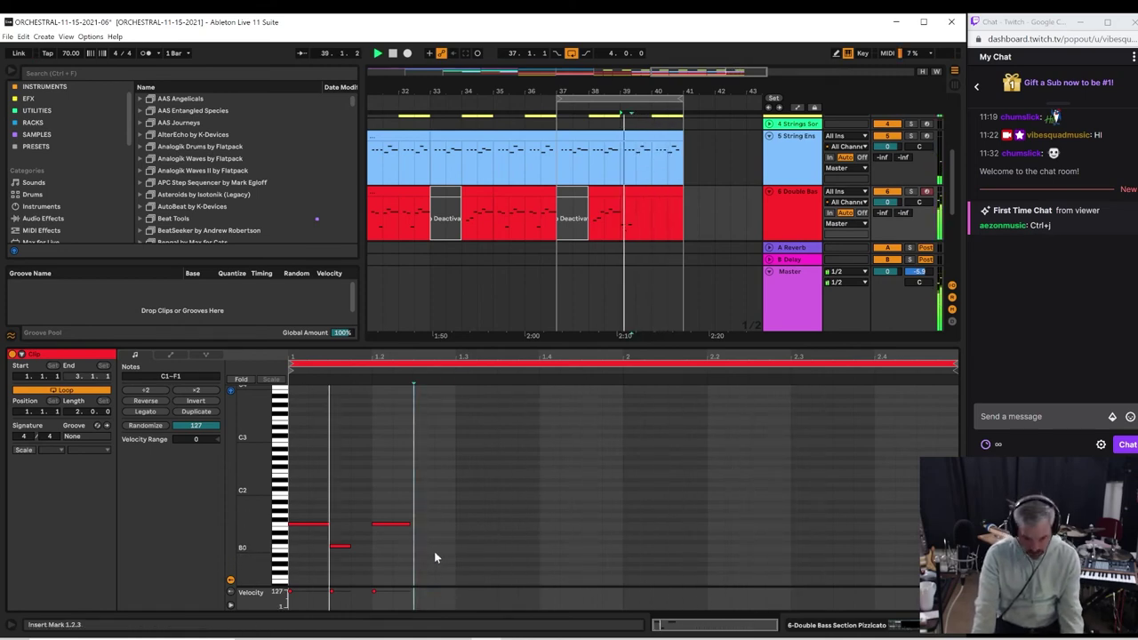
Step: Duplicate the three Double Bass notes and shift the copies so they start at 2.1.1
left_click_drag(455, 557, 290, 519)
key("ctrl+d")
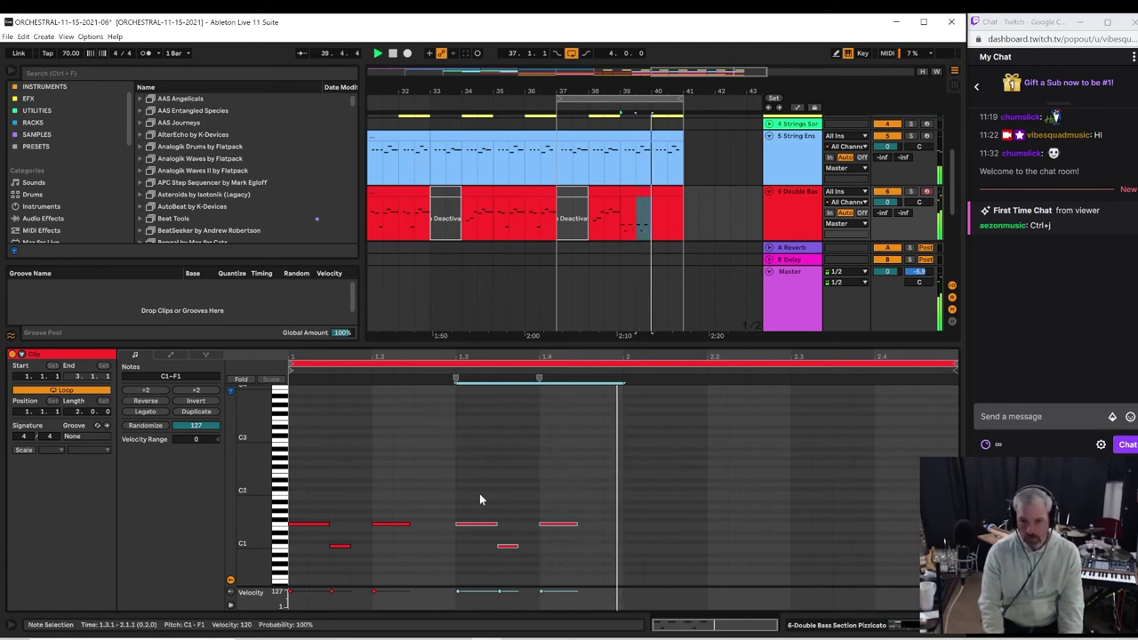
key("Right")
key("Right")
key("Right")
key("Right")
key("Right")
key("Right")
key("Right")
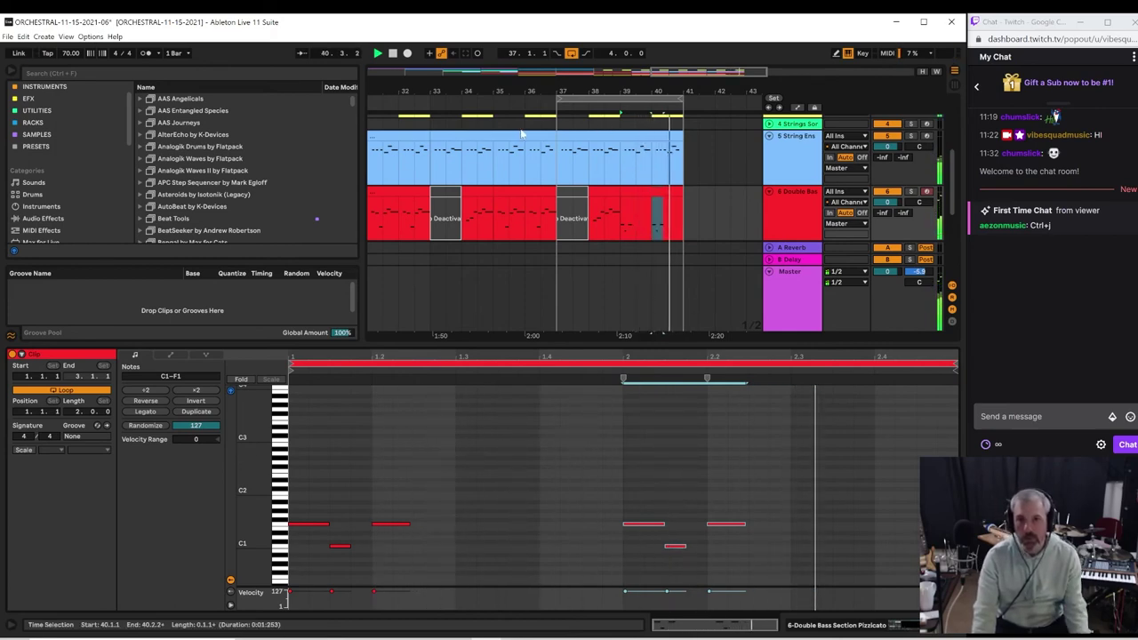
Step: Play the arrangement from bar 37 and move the four-bar loop to bars 41 to 45
left_click(556, 223)
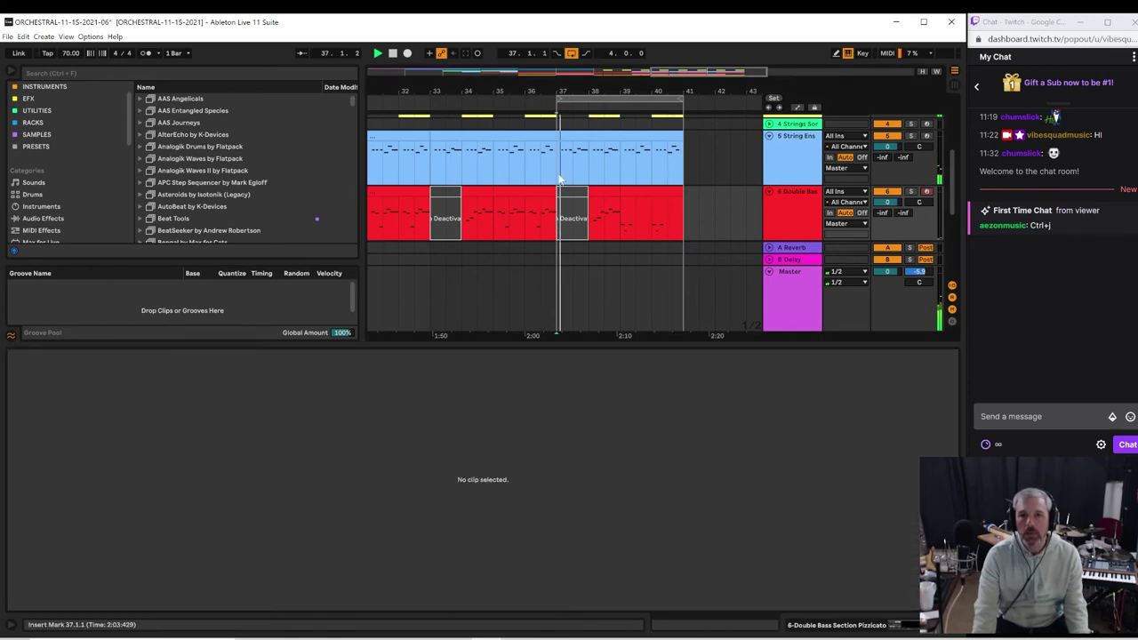
left_click_drag(566, 91, 586, 54)
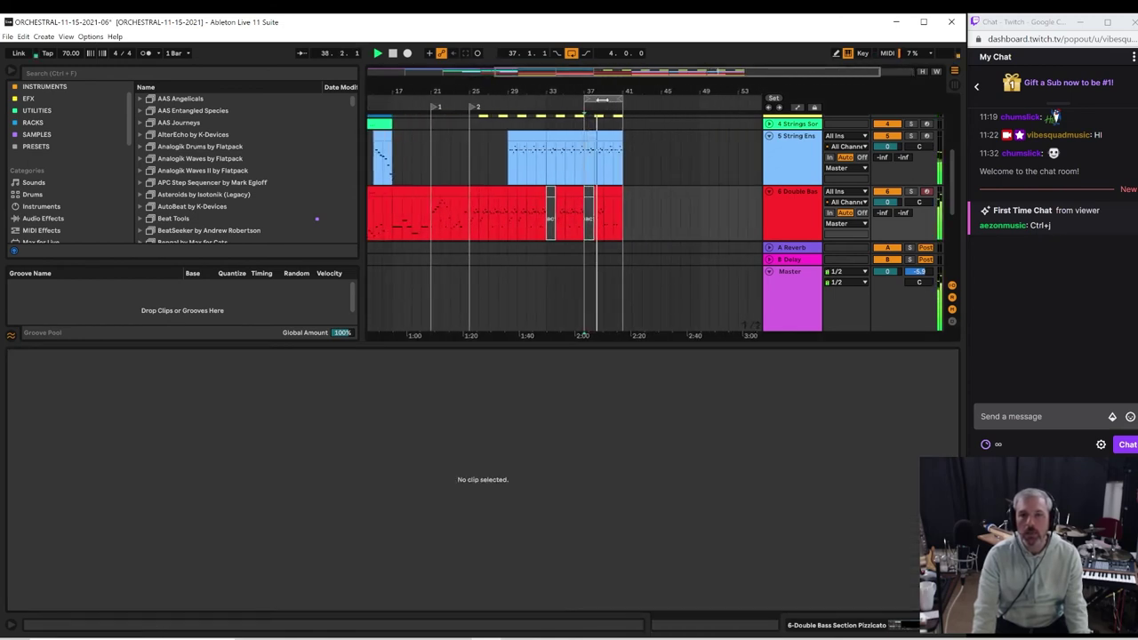
left_click_drag(616, 100, 526, 215)
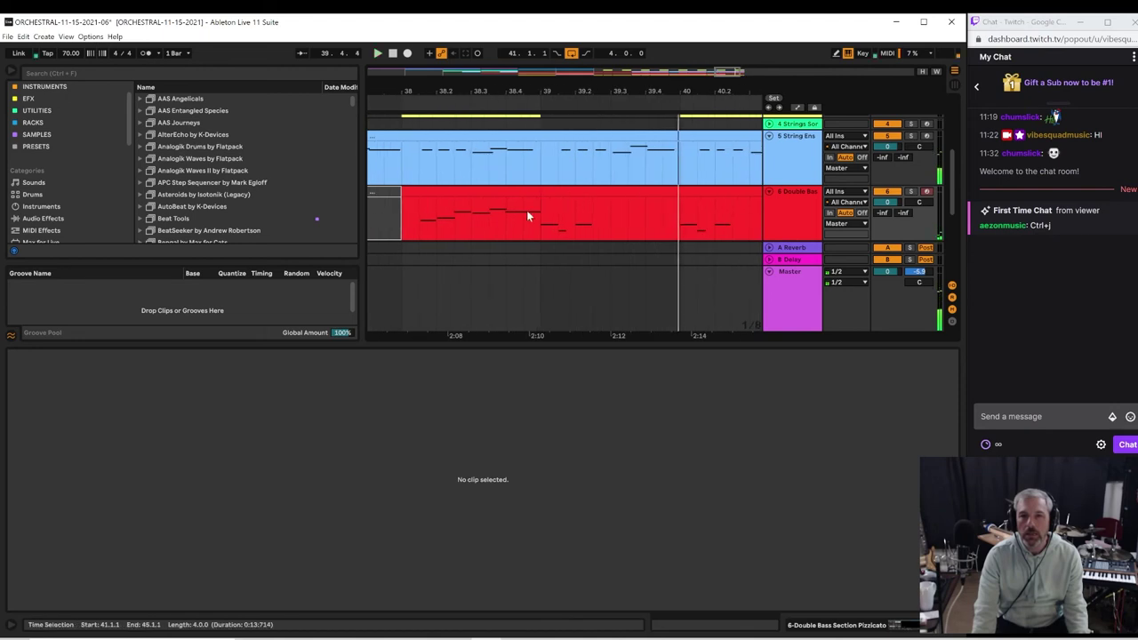
Step: Open the Double Bass clip at bar 39, deactivate its first F1 note at 1.1.1 and listen to the line without it
left_click(487, 236)
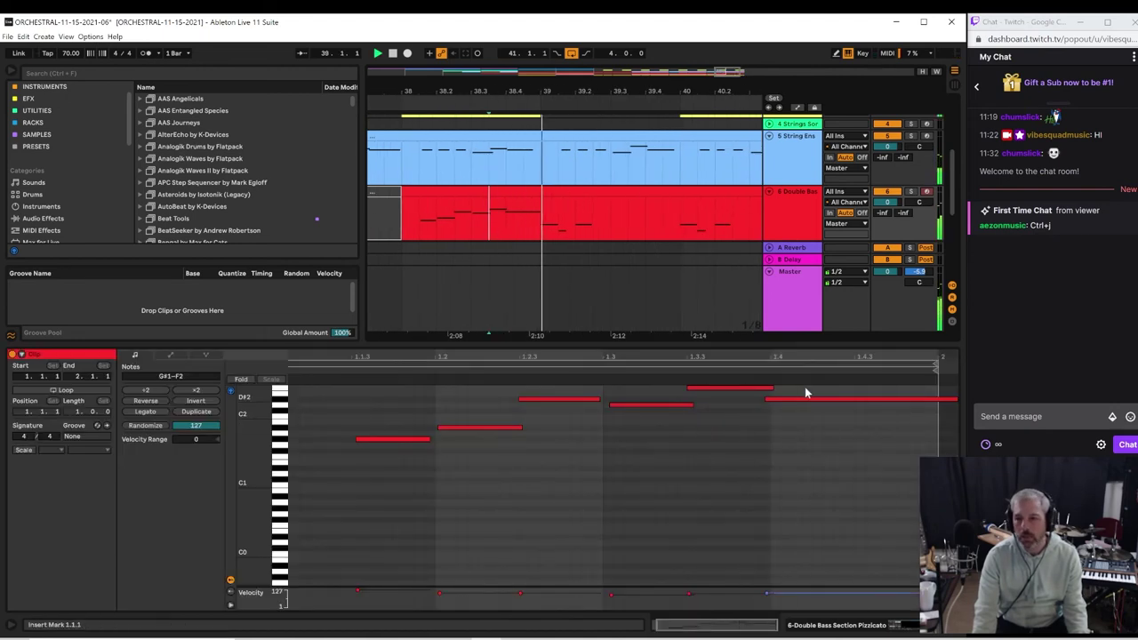
key("space")
double_click(546, 192)
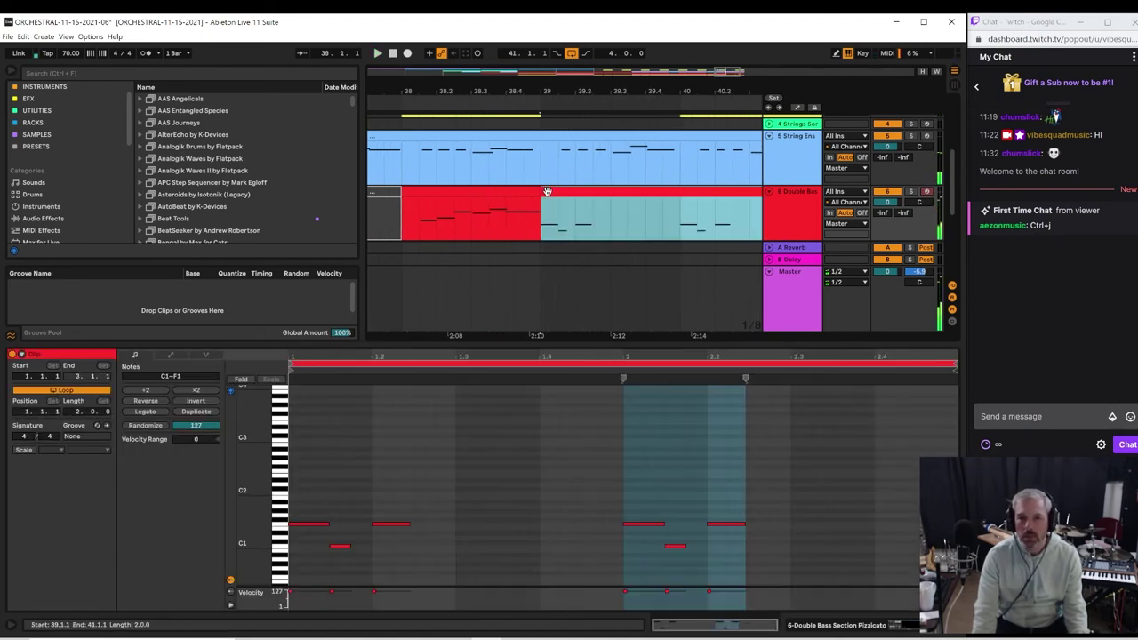
key("space")
key("space")
left_click(309, 525)
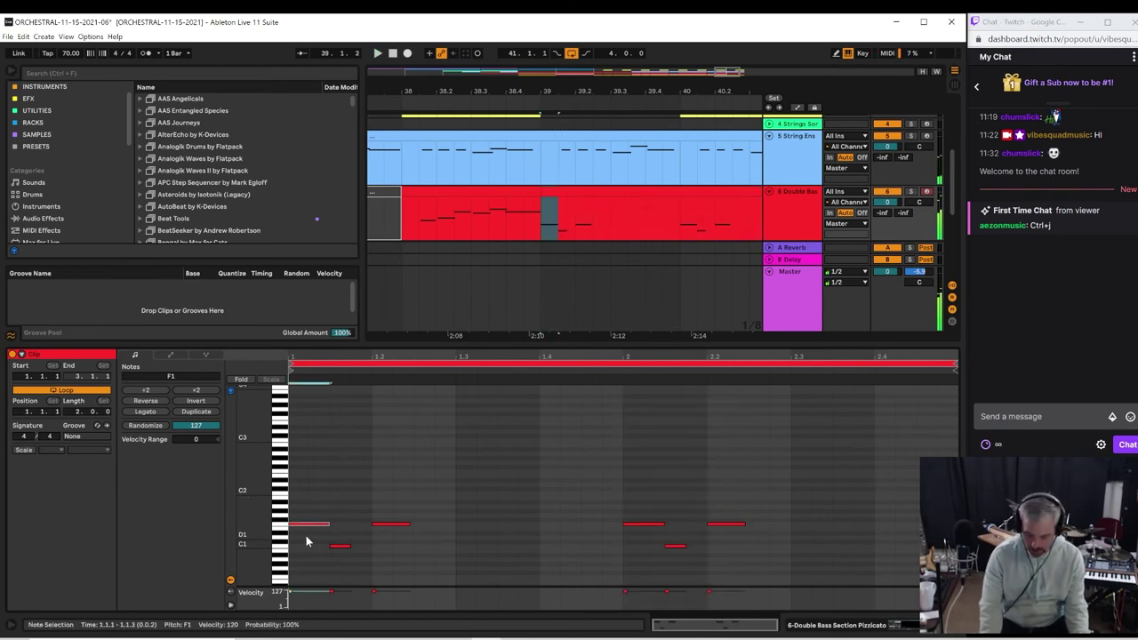
key("0")
key("space")
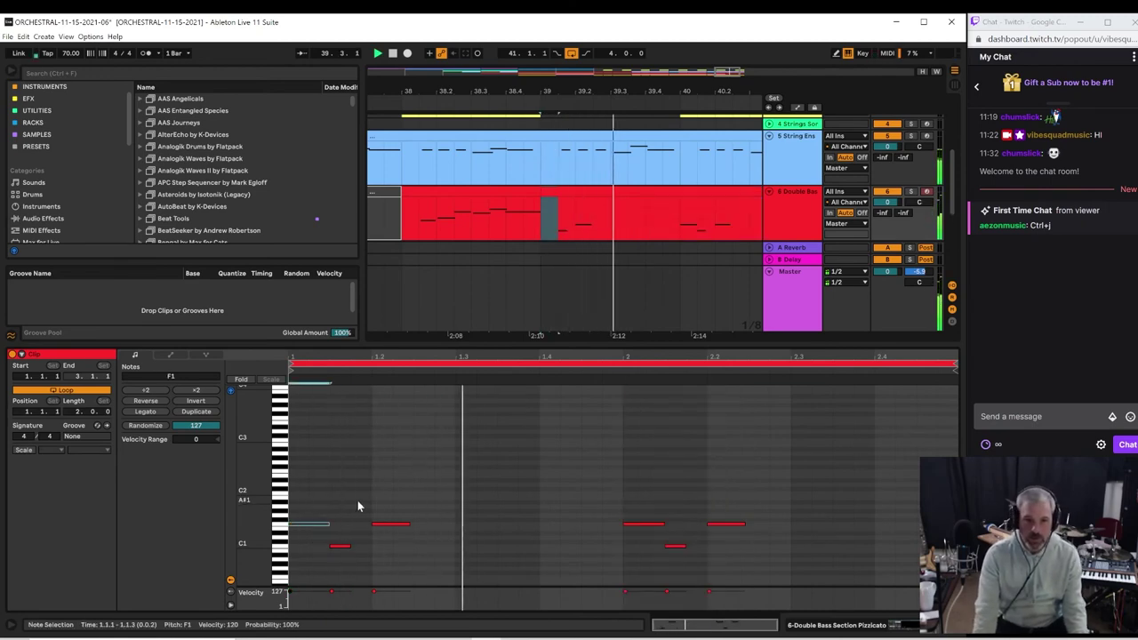
key("space")
Step: Add a G#1 note at 1.2.3 ending just before 1.3.1, and a G1 note from 1.3.1 to 1.3.4
double_click(419, 512)
key("space")
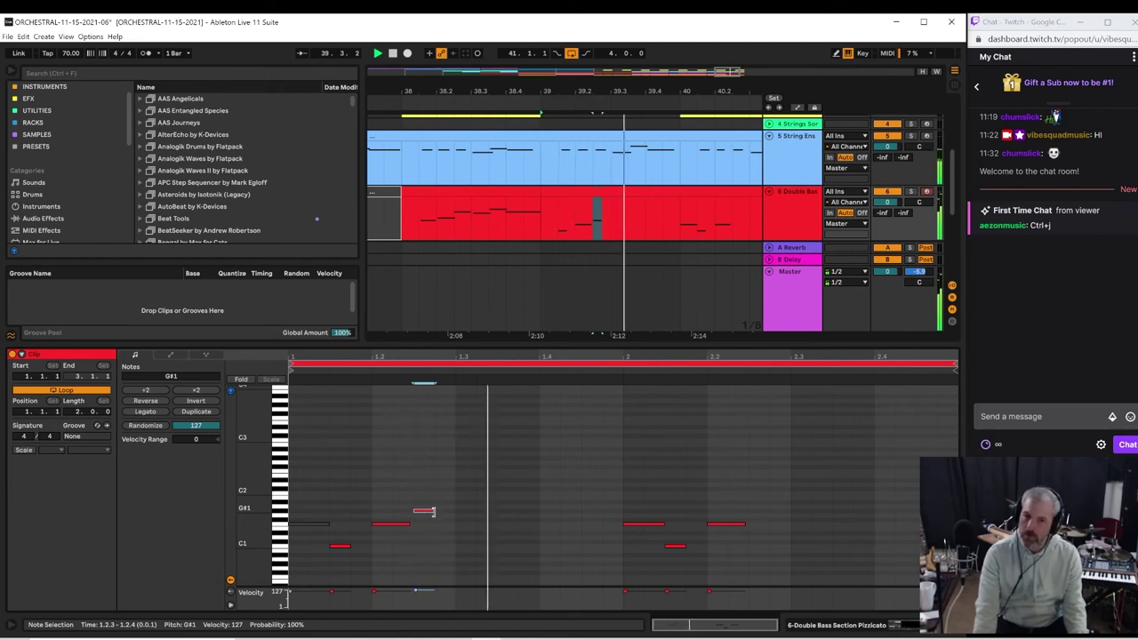
left_click_drag(433, 511, 449, 511)
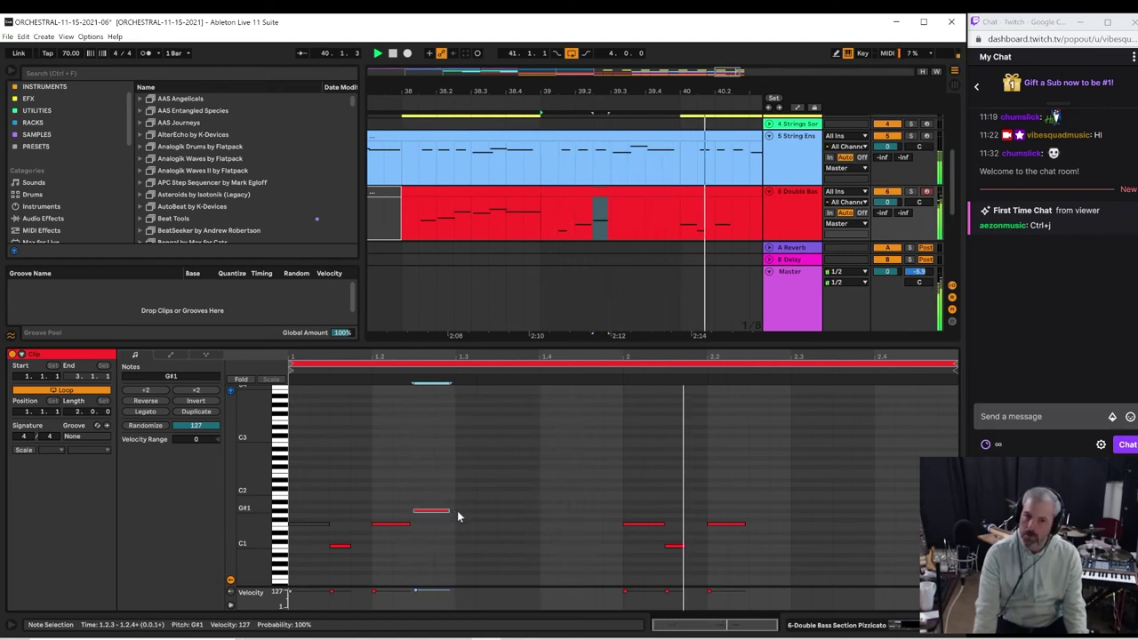
double_click(465, 515)
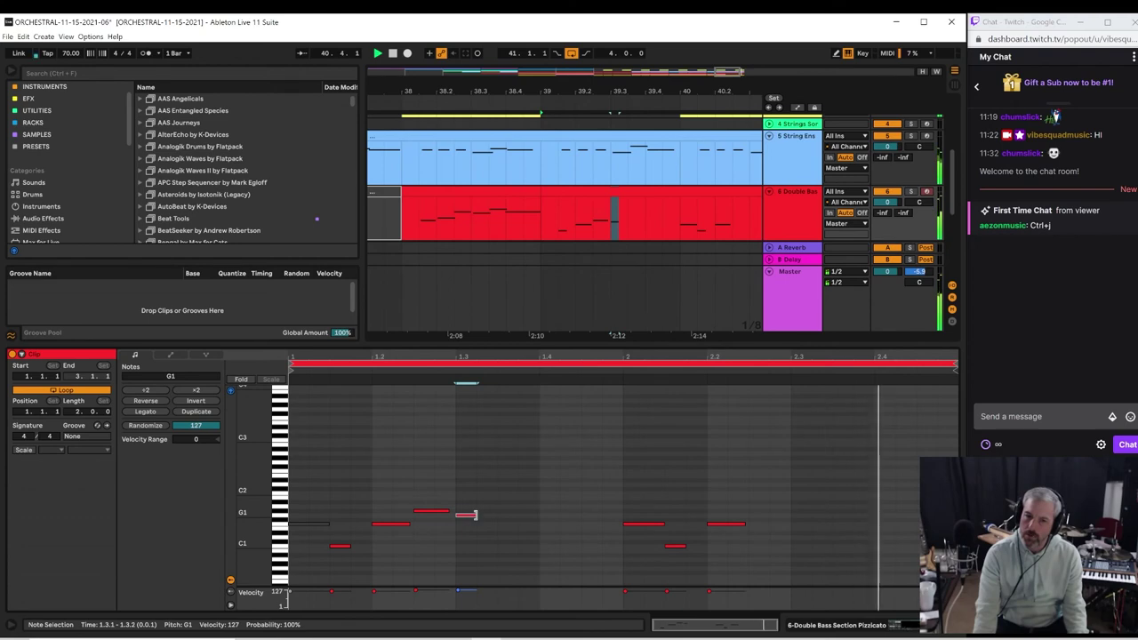
left_click_drag(474, 516, 520, 517)
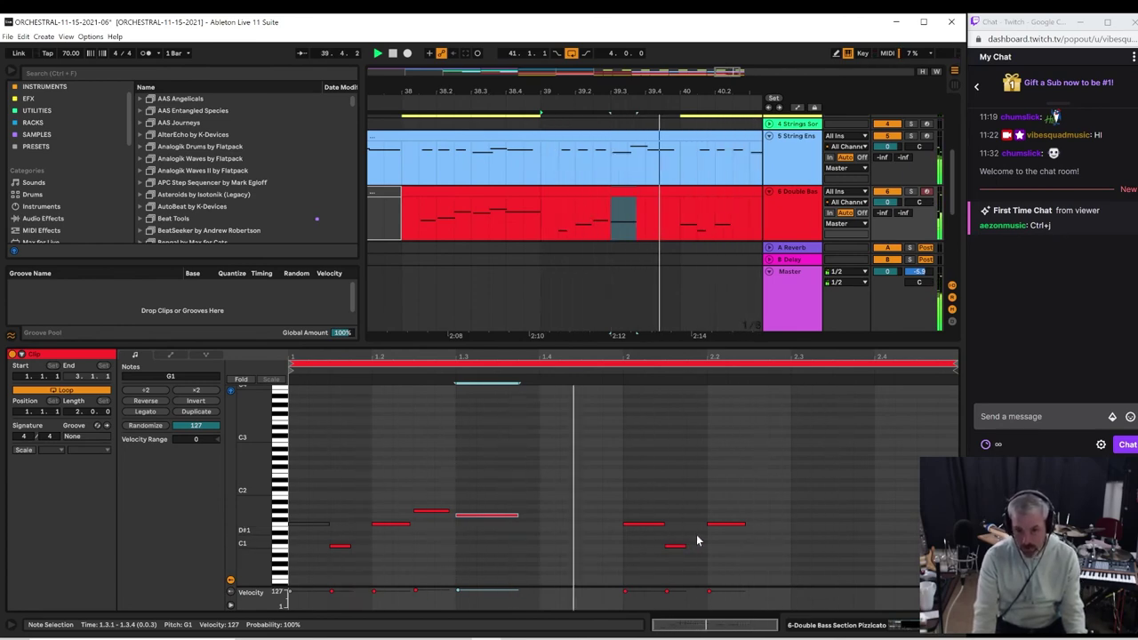
Step: Delete the copied notes in the Double Bass clip's second bar and the deactivated F1 note at 1.1.1
left_click(643, 524)
key("Delete")
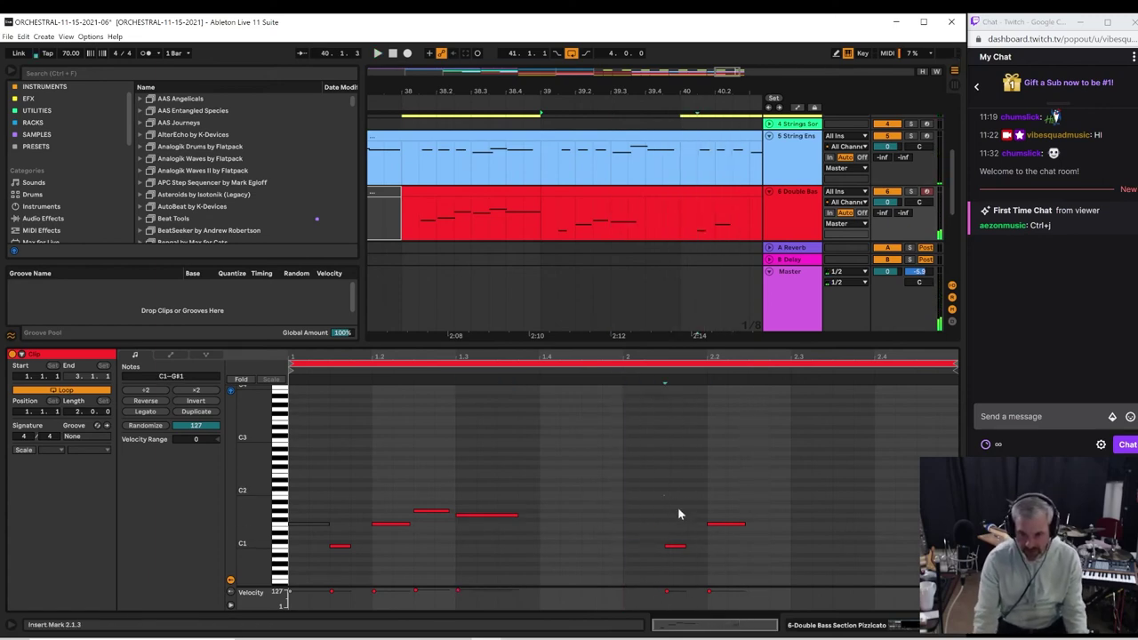
left_click_drag(677, 506, 753, 559)
key("Delete")
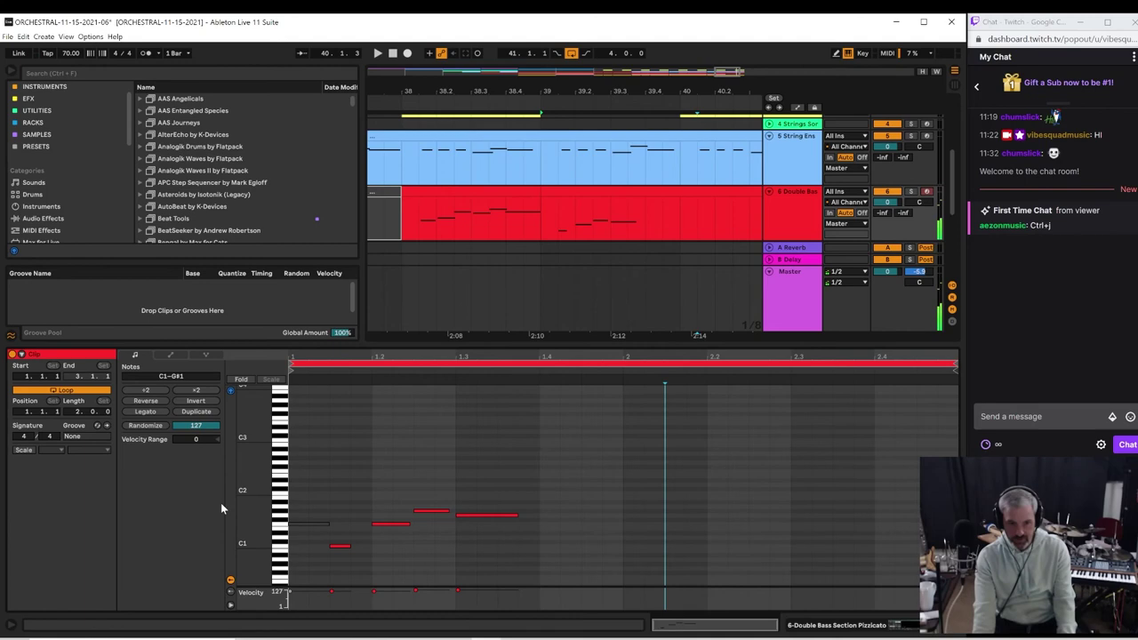
left_click(284, 516)
left_click(292, 515)
left_click(302, 524)
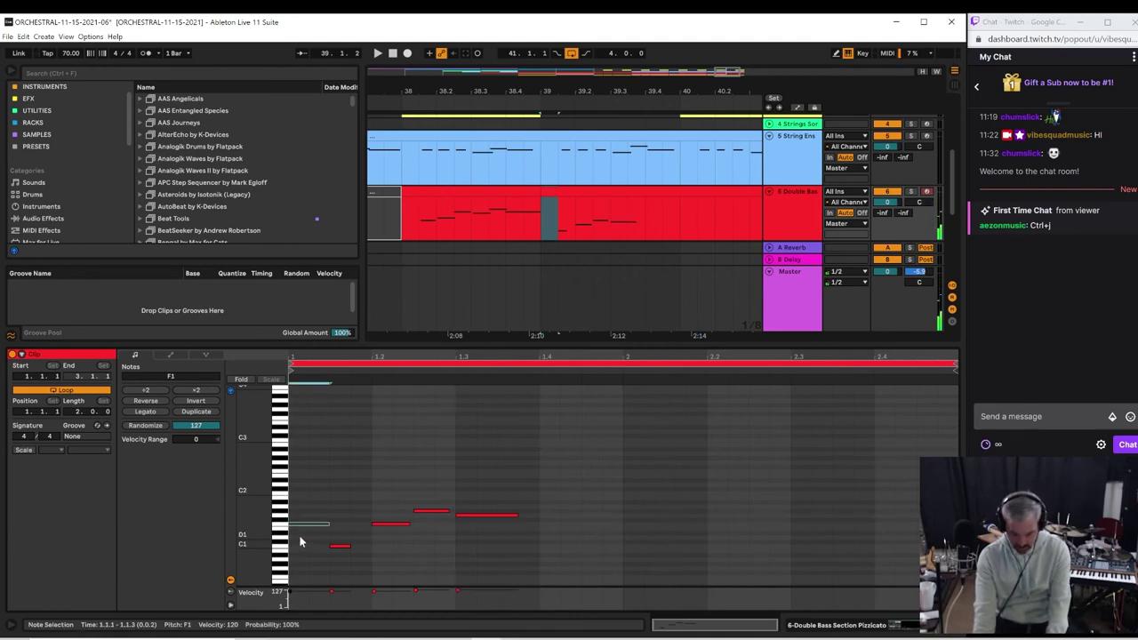
key("Delete")
key("space")
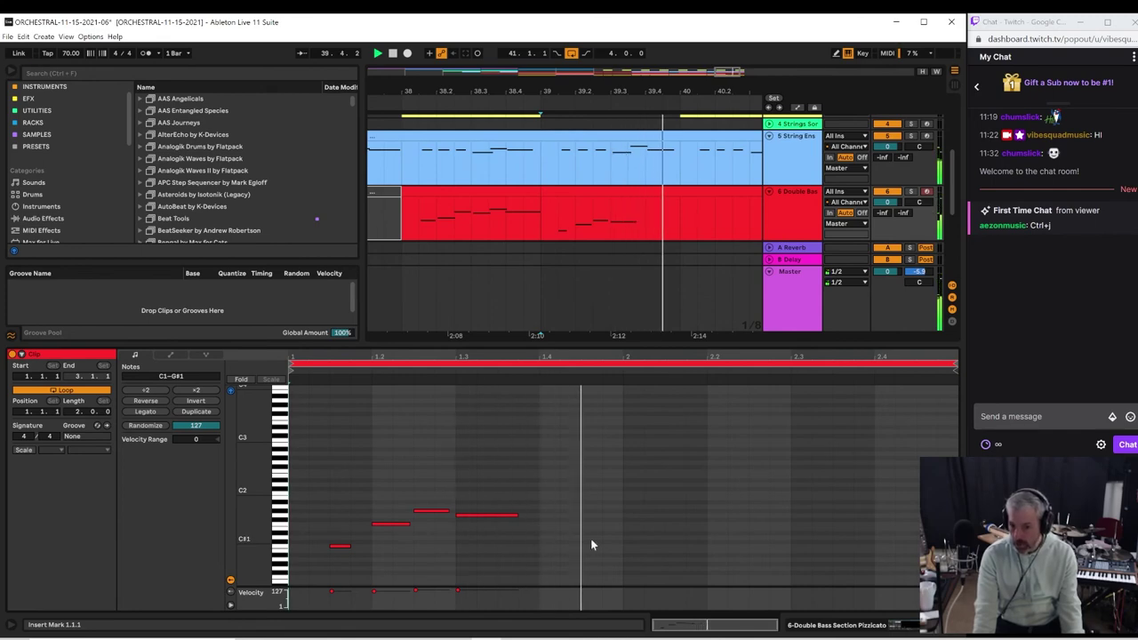
Step: Duplicate the whole first bar of Double Bass notes into the clip's second bar and play it back
key("space")
left_click_drag(622, 552, 263, 480)
key("ctrl+d")
key("space")
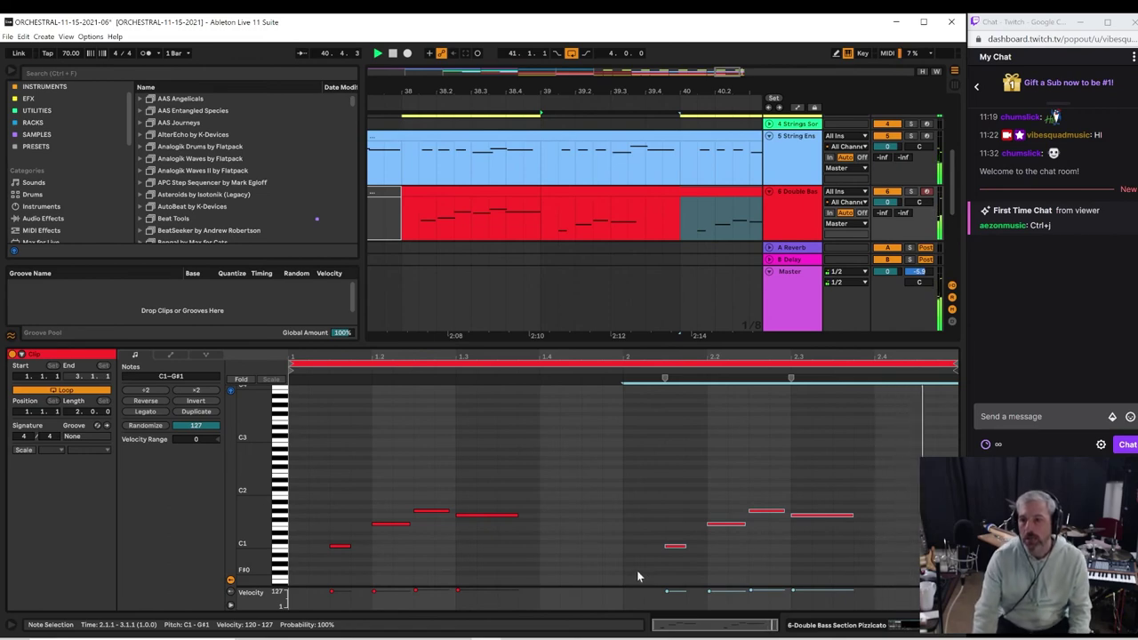
Step: Play the arrangement from bar 38 to check the new Double Bass line
left_click_drag(509, 90, 511, 54)
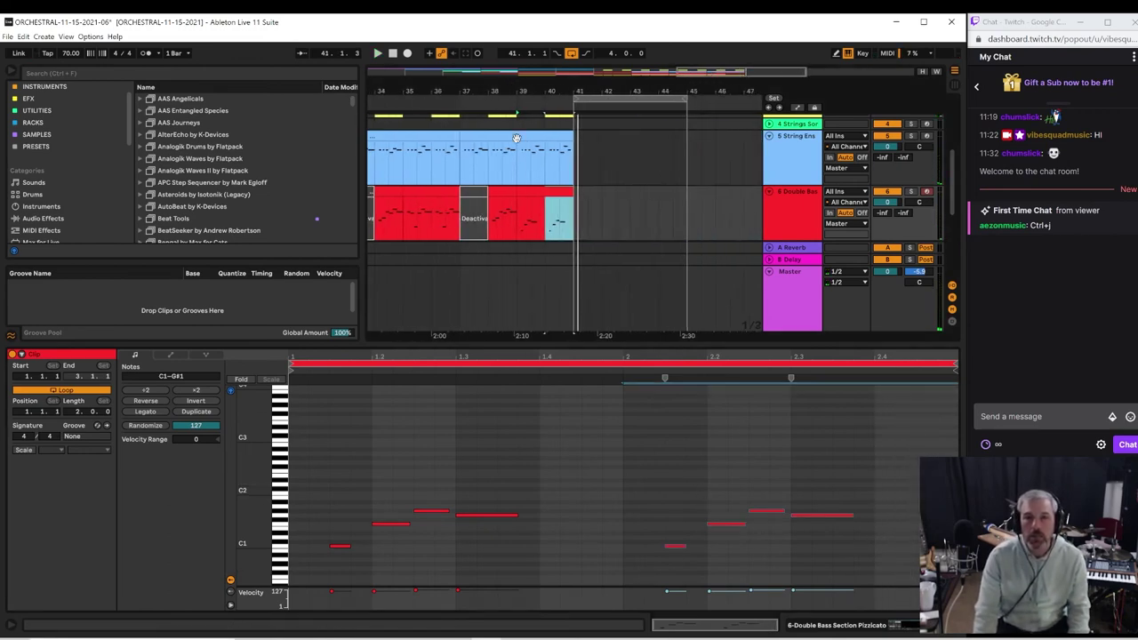
left_click(491, 213)
key("space")
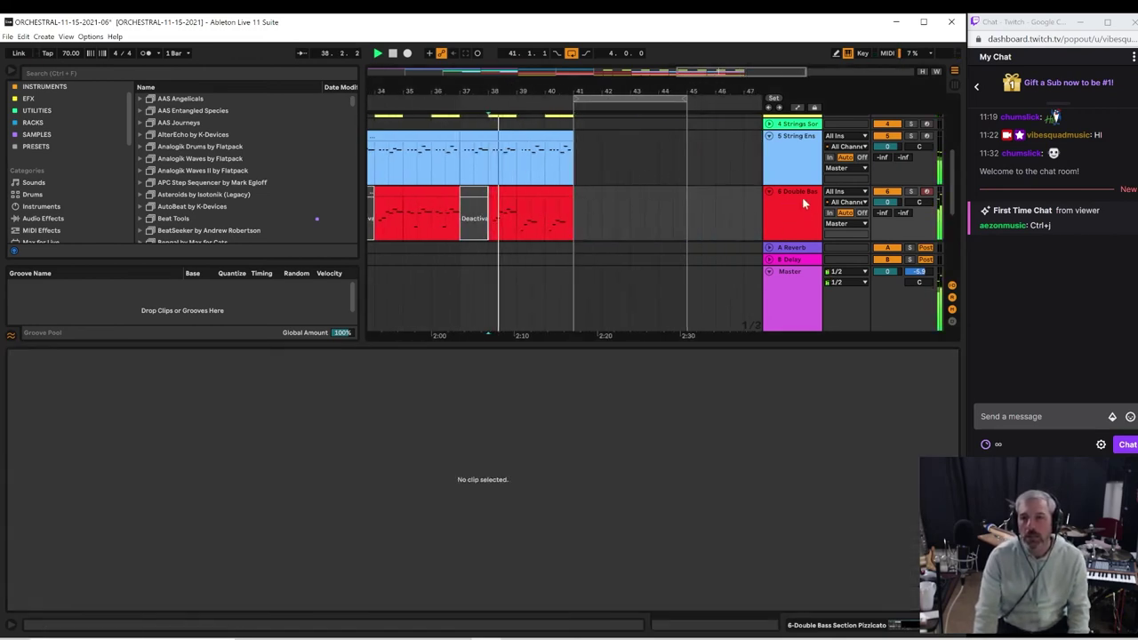
Step: Clear the deactivated clip at bars 39 to 41 on the Bass Clarinet track and loop those two bars
scroll(801, 196, "down", 1)
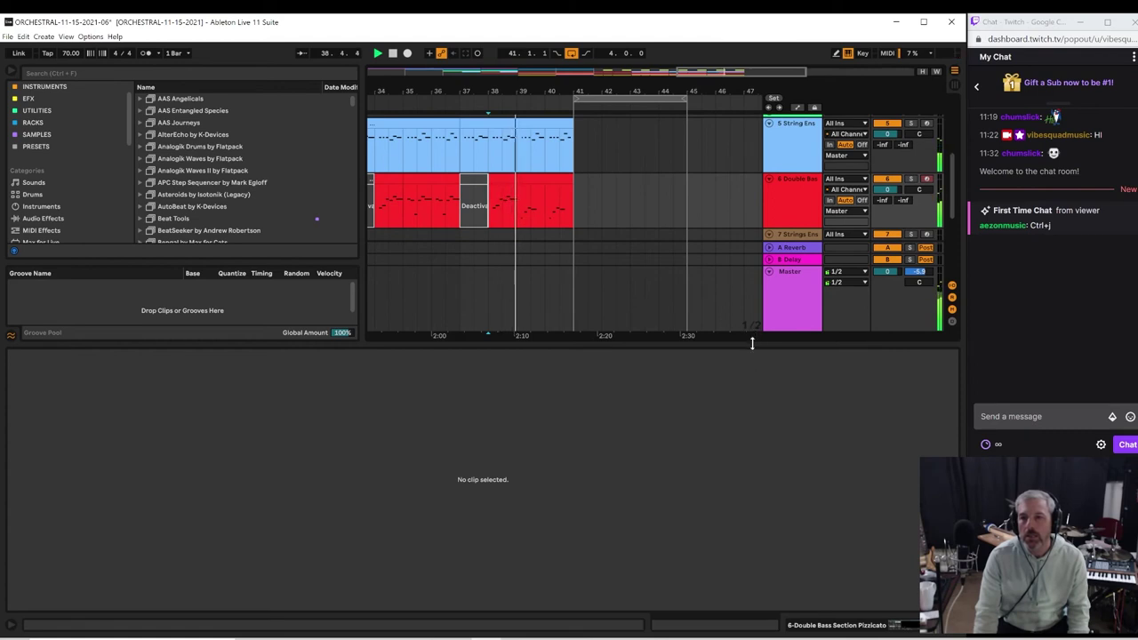
left_click_drag(751, 342, 752, 494)
scroll(642, 267, "down", 1)
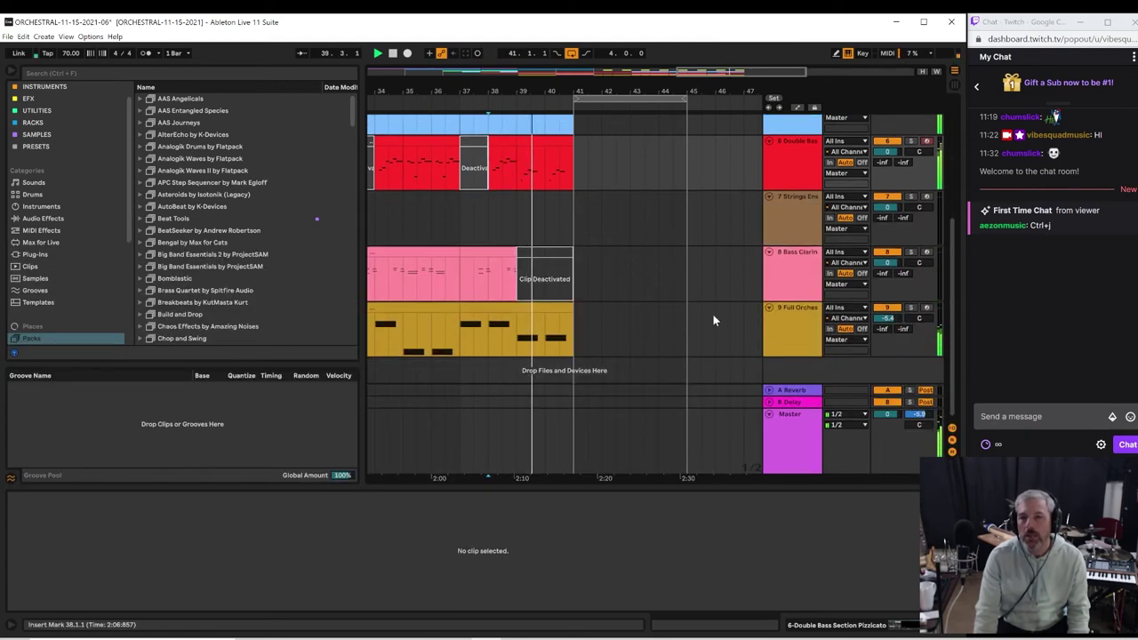
left_click(798, 278)
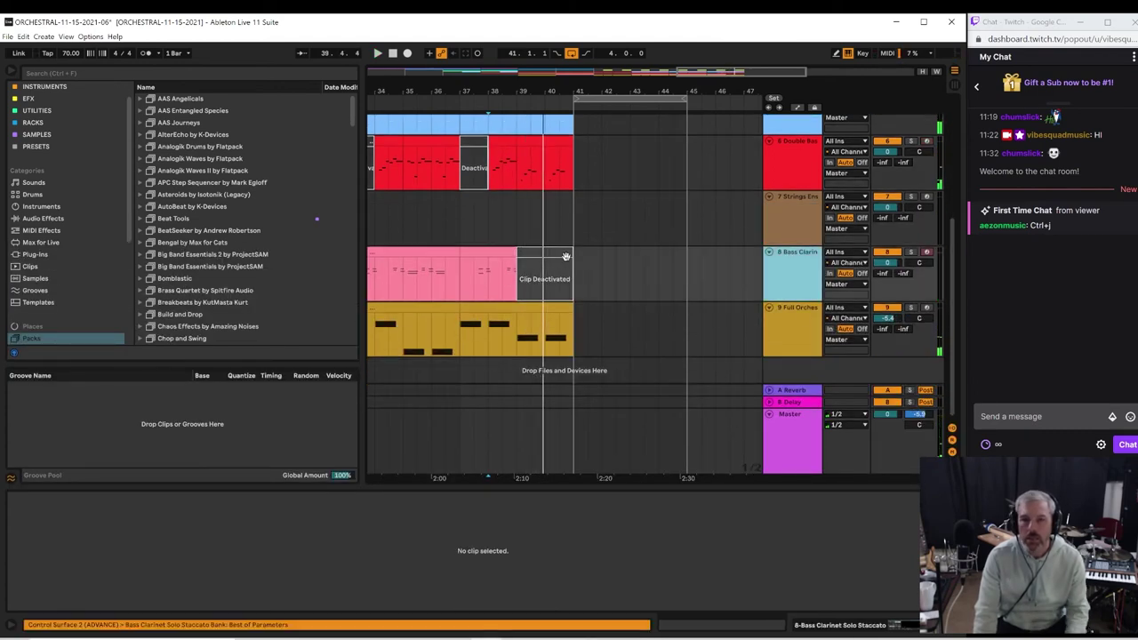
left_click(565, 256)
left_click(562, 260)
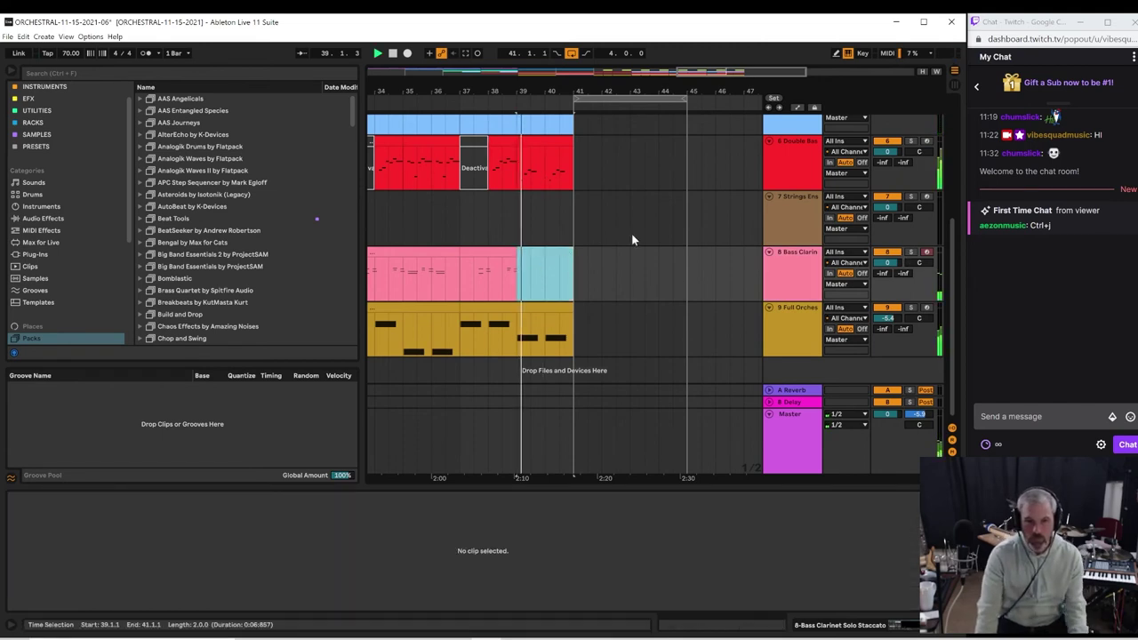
left_click_drag(602, 100, 545, 99)
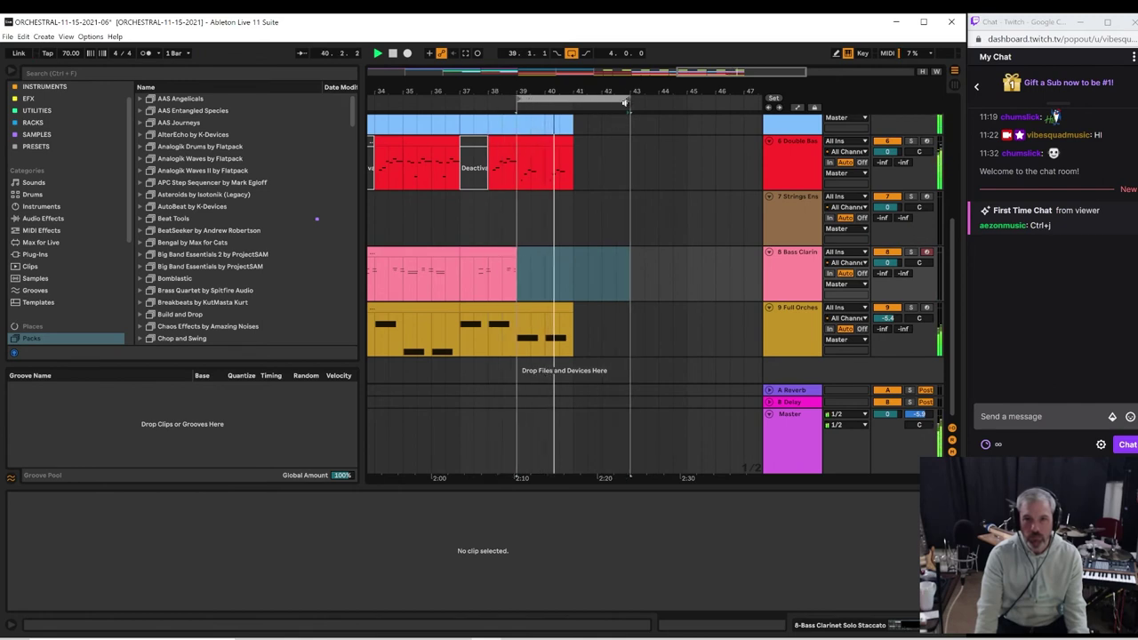
left_click_drag(625, 103, 569, 108)
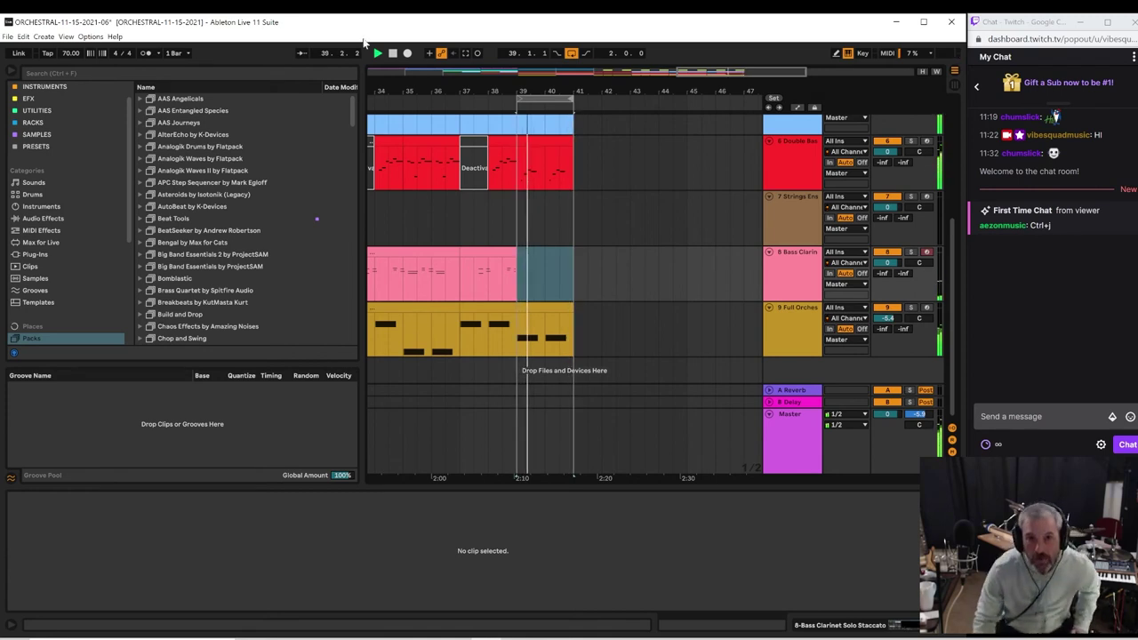
Step: Trim the new Bass Clarinet clip so it starts at bar 40, and copy the trimmed clip to bar 39
left_click(527, 248)
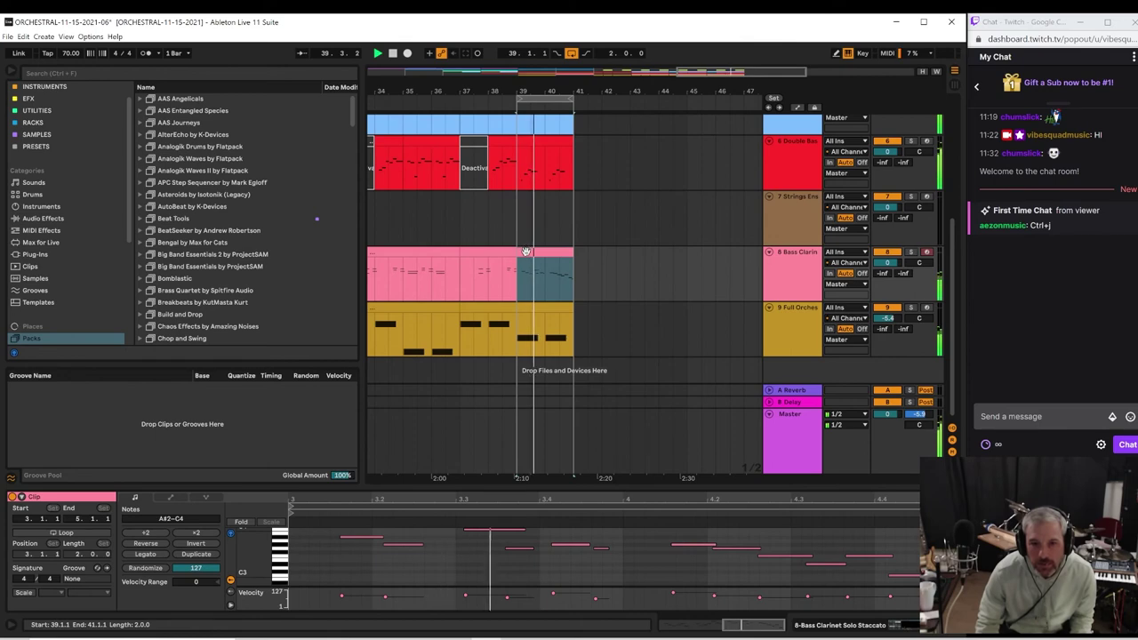
left_click_drag(518, 251, 545, 252)
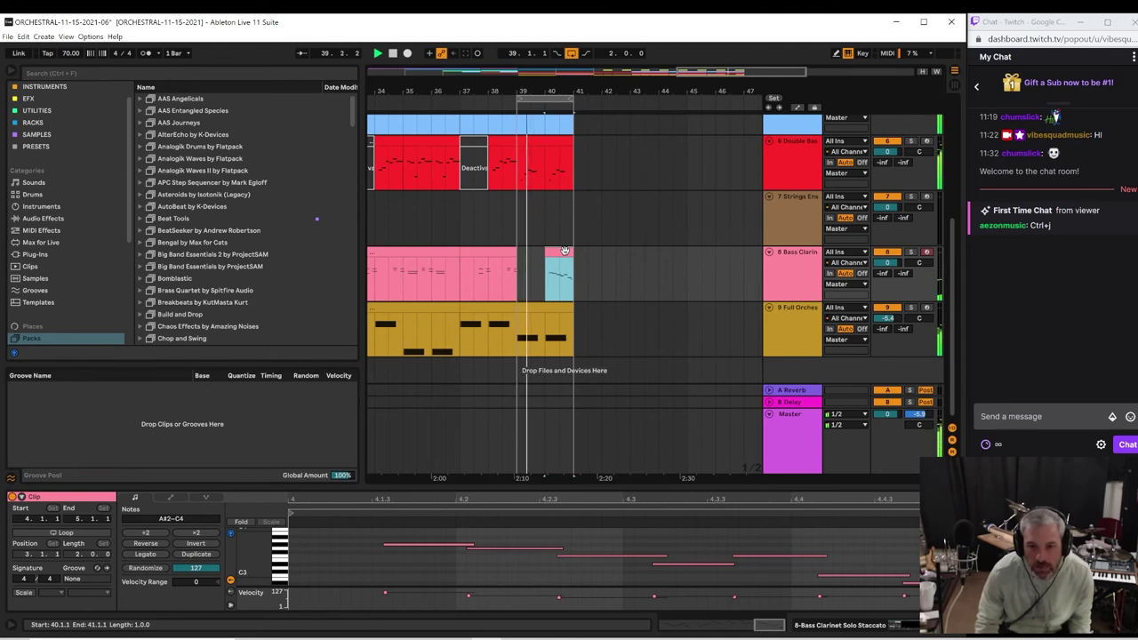
left_click_drag(564, 252, 535, 253)
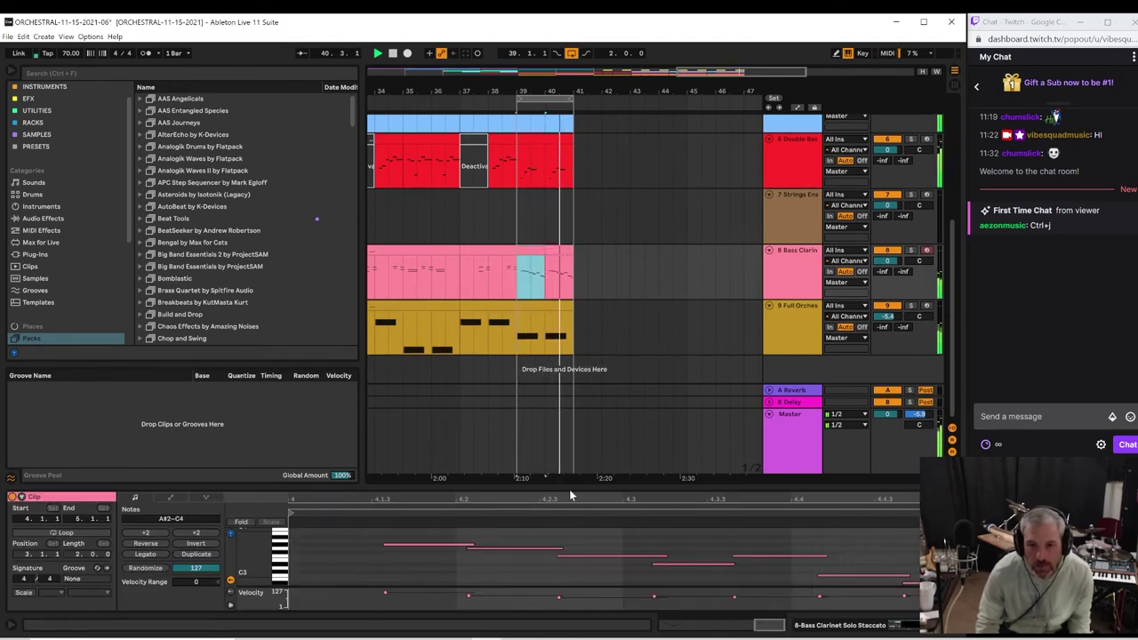
left_click_drag(568, 484, 576, 303)
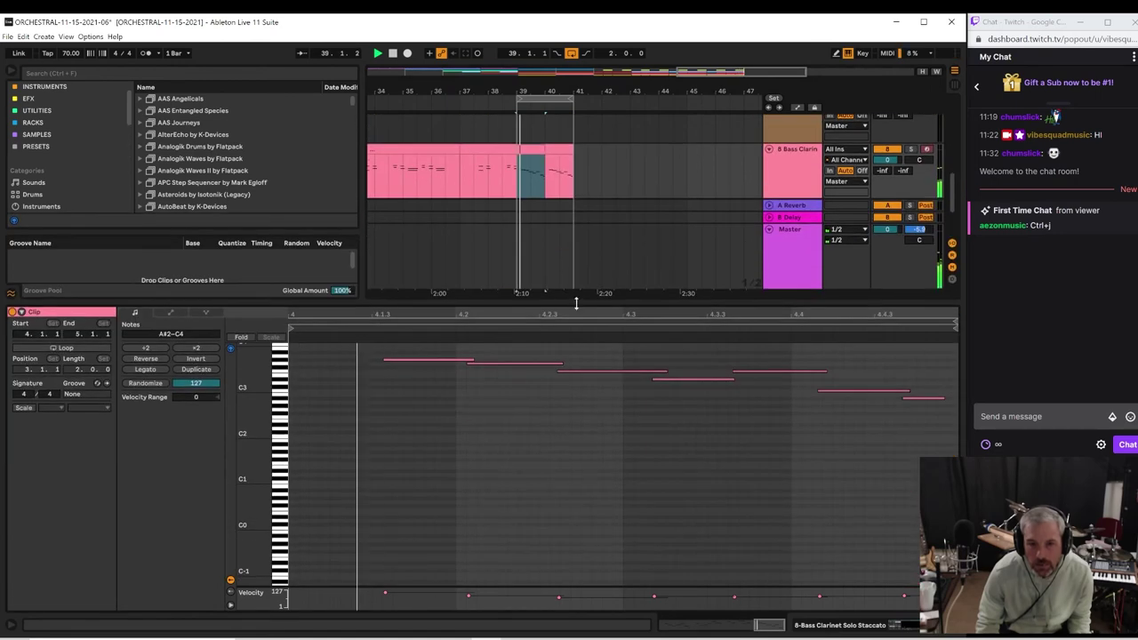
Step: Raise the note at beat 4.4.1 of the copied Bass Clarinet clip to G3 and the clip's last note to F3
scroll(788, 482, "up", 3)
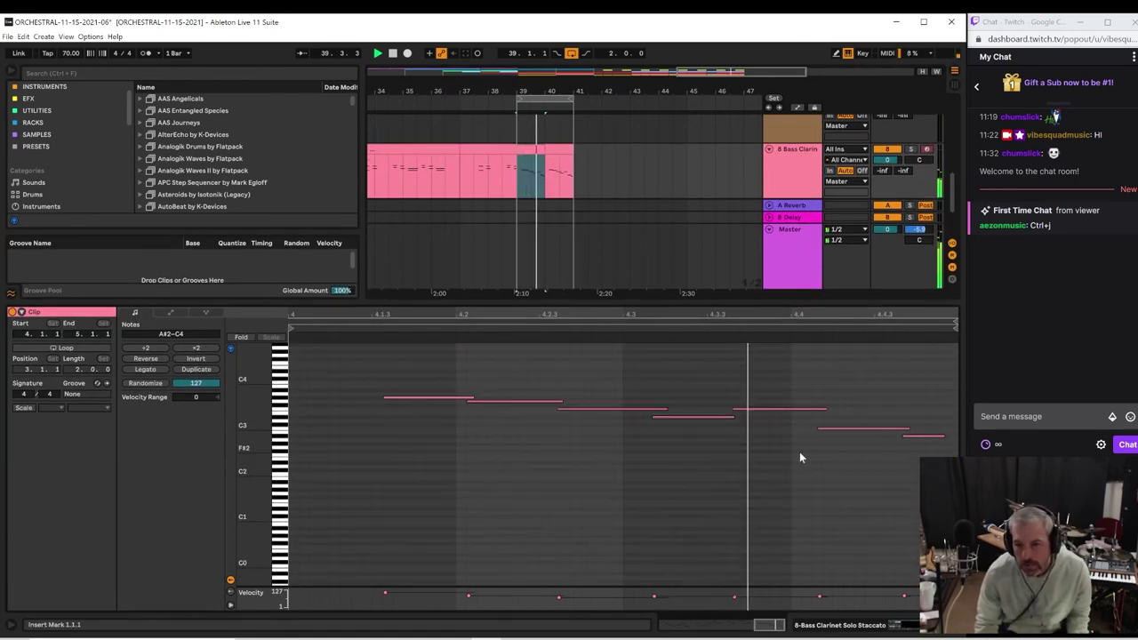
left_click(849, 430)
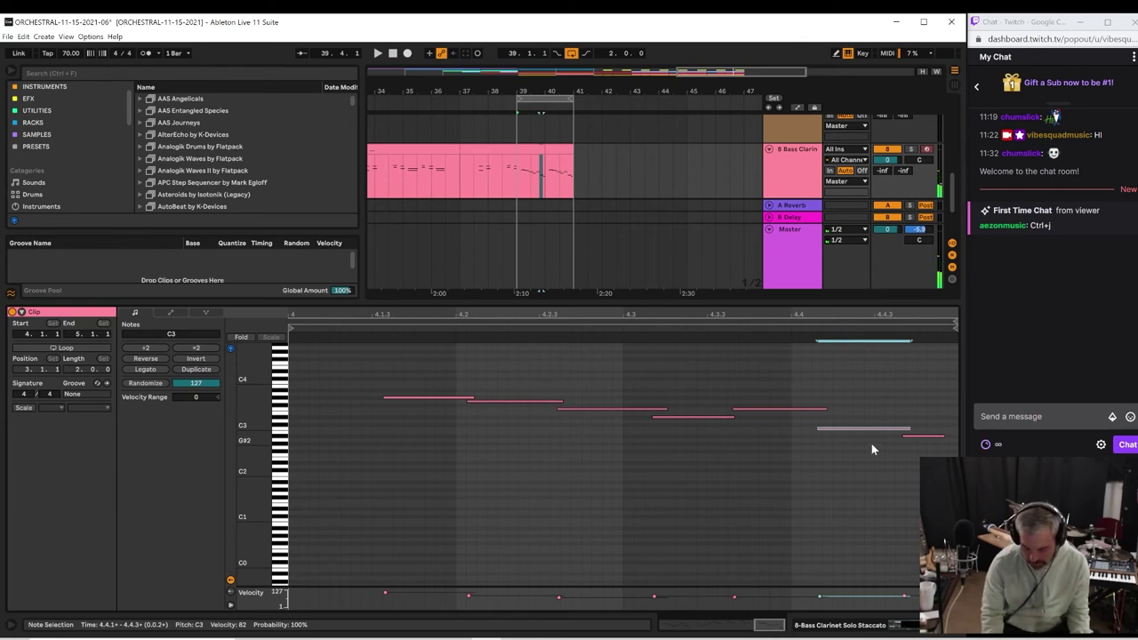
key("Up")
key("Up")
key("Up")
key("Up")
key("Up")
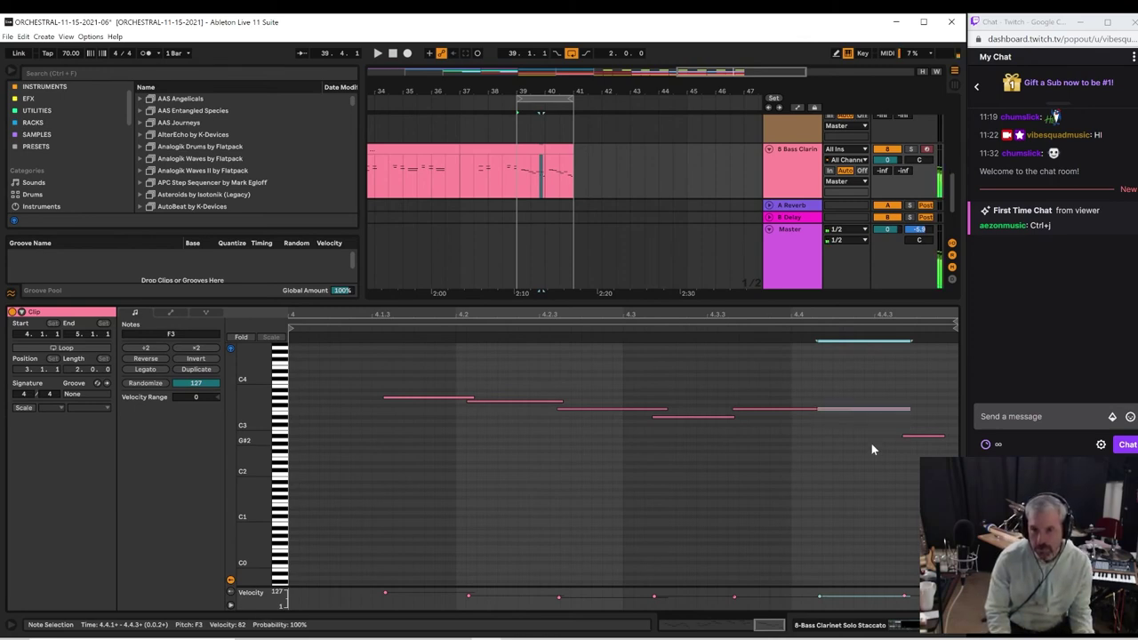
key("Up")
key("Up")
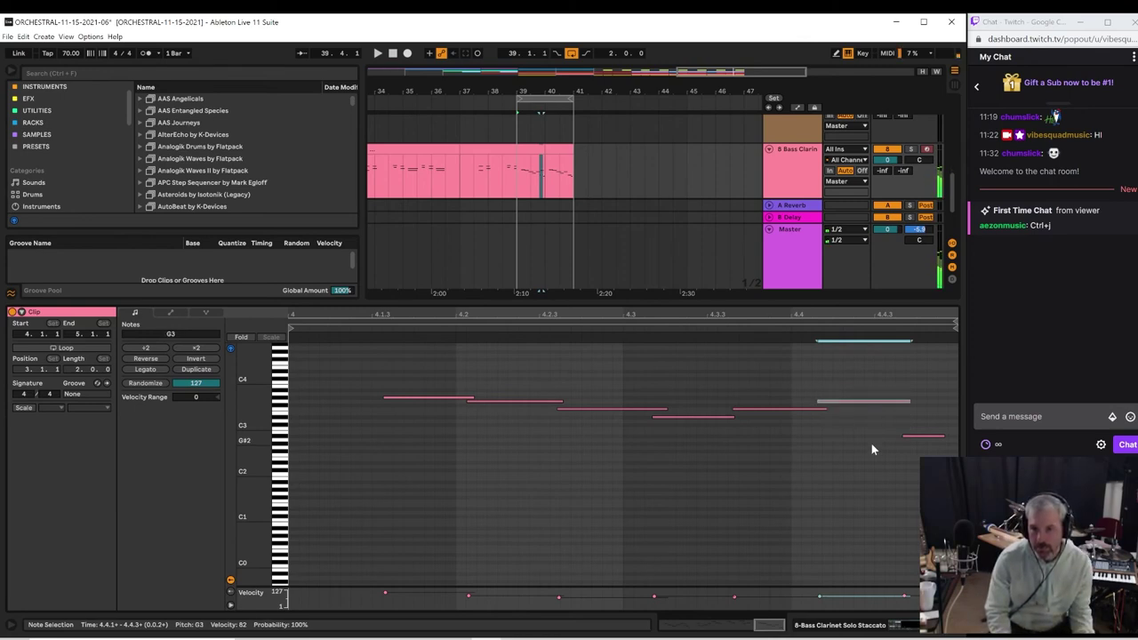
left_click(919, 435)
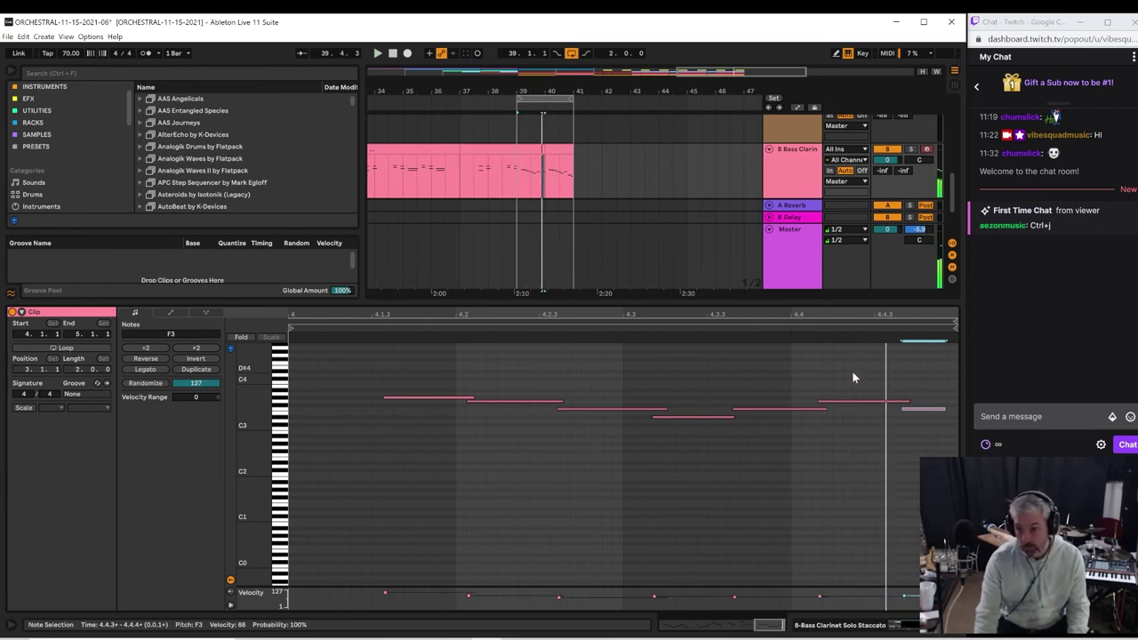
key("space")
Step: Lower the Bass Clarinet note at beat 4.4.1 to D#3 and play the loop to hear it
left_click(859, 402)
left_click(873, 404)
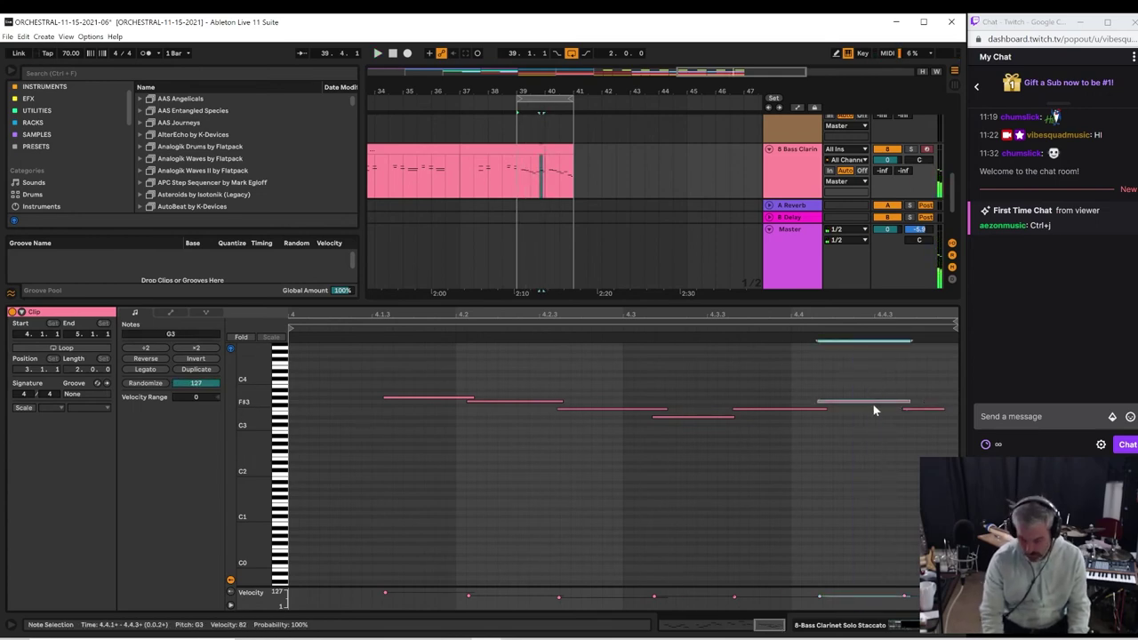
key("Down")
key("Down")
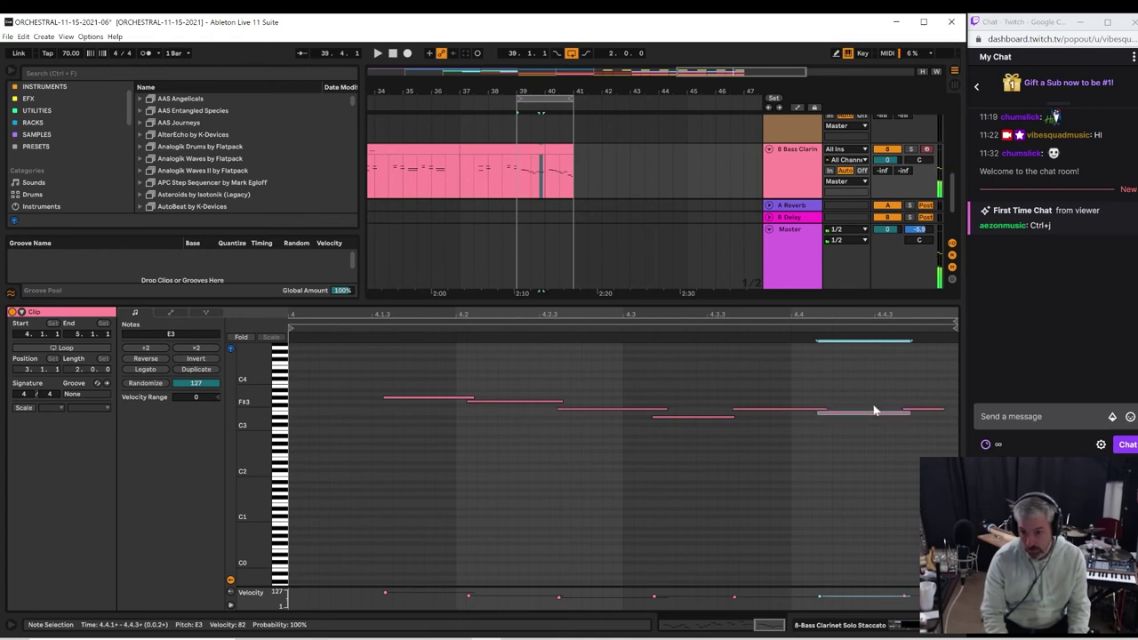
key("space")
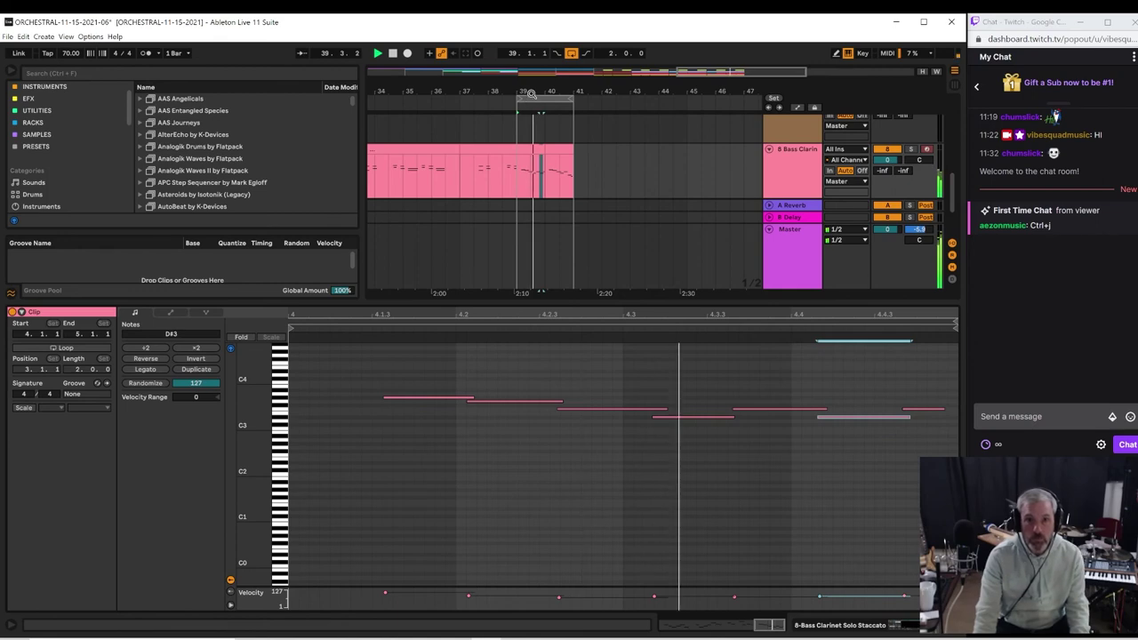
left_click_drag(521, 93, 378, 140)
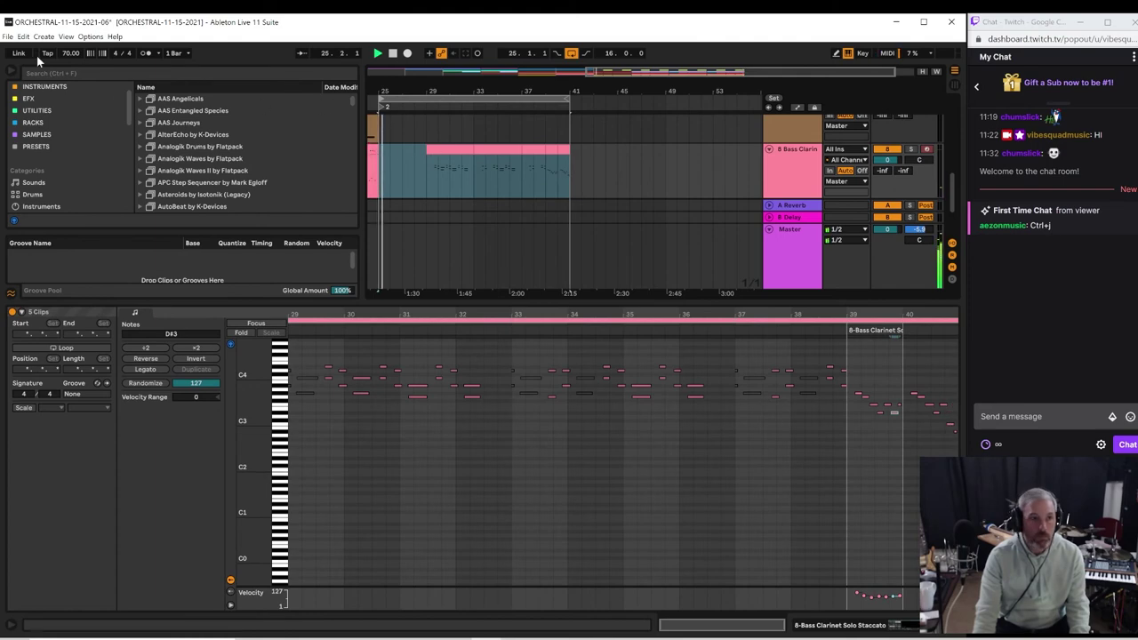
left_click(7, 36)
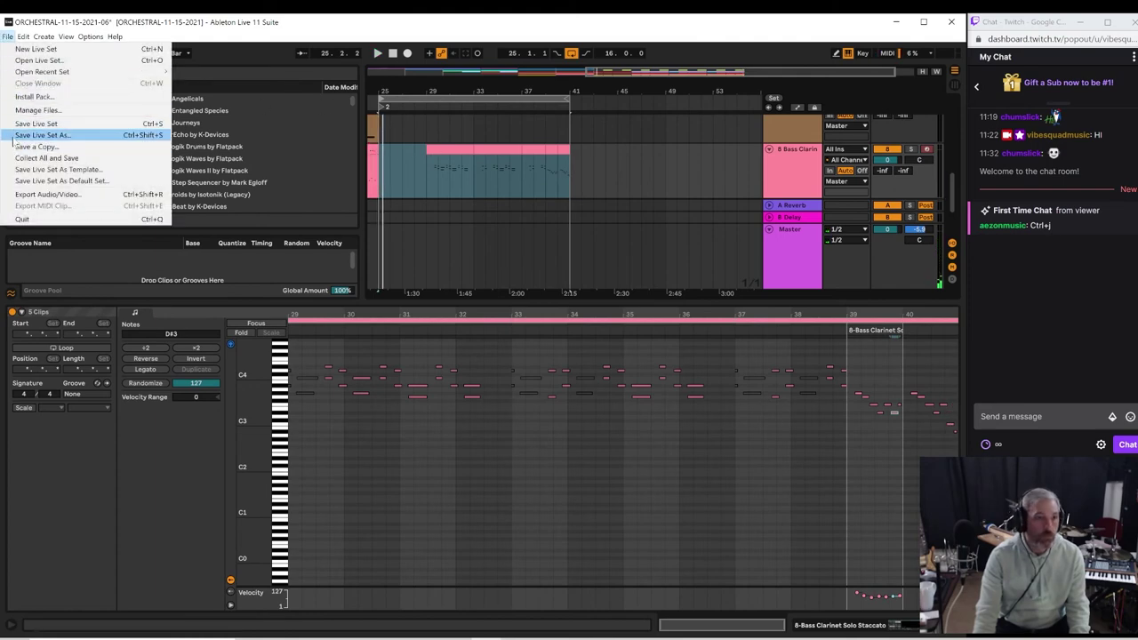
left_click(14, 135)
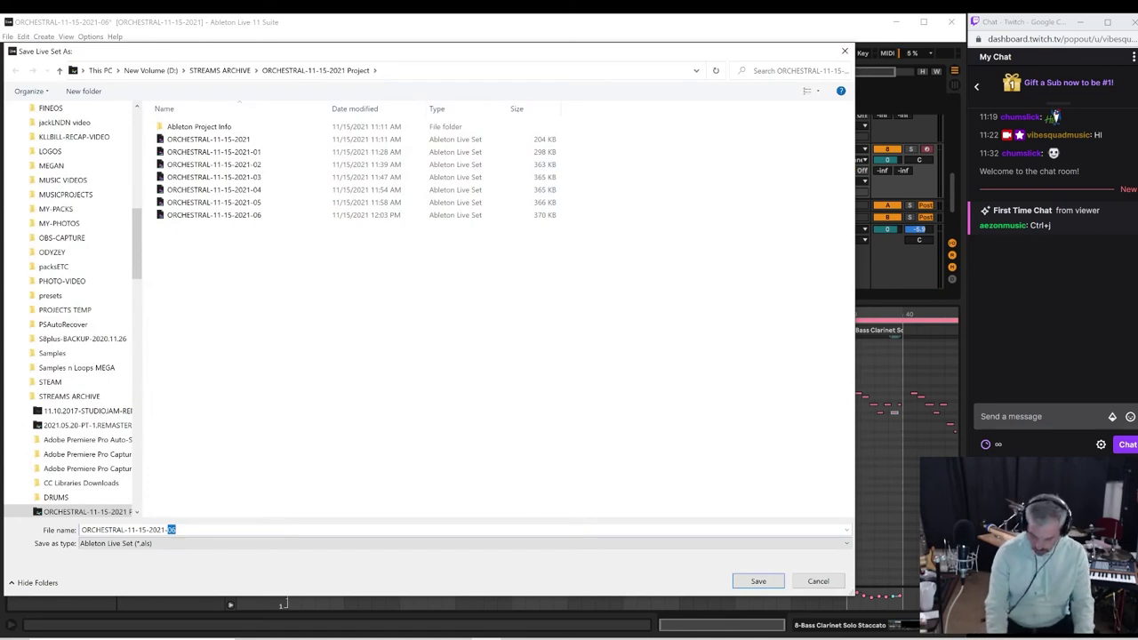
type("07")
key("Return")
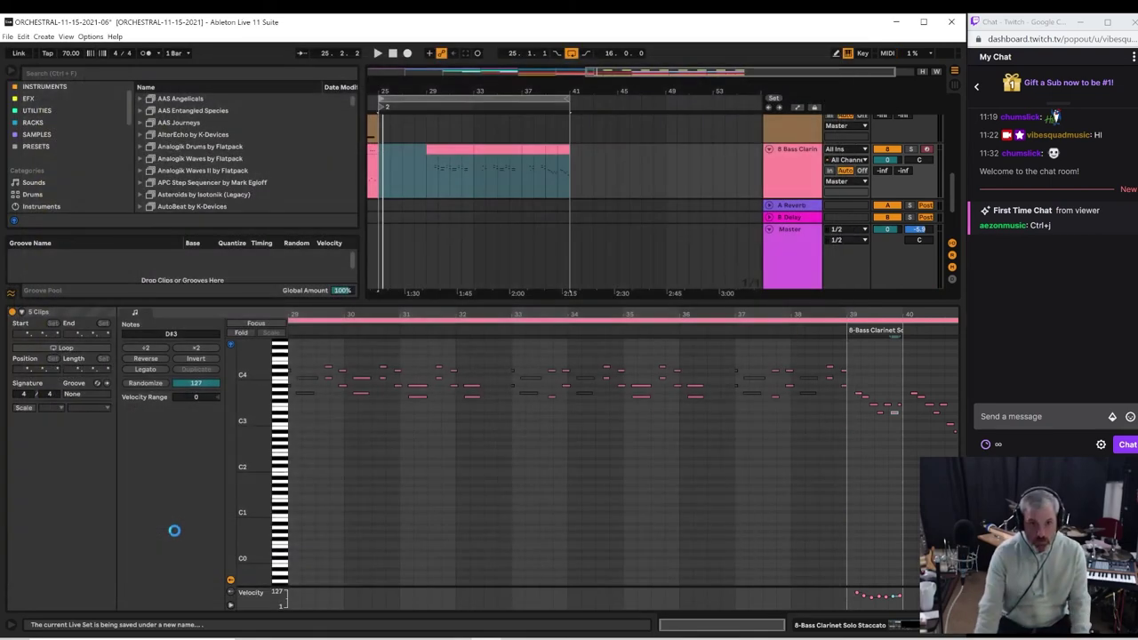
Step: Play the looped section, replay it from beat 37.4 and look over the upper tracks near bar 41
left_click_drag(455, 92, 455, 71)
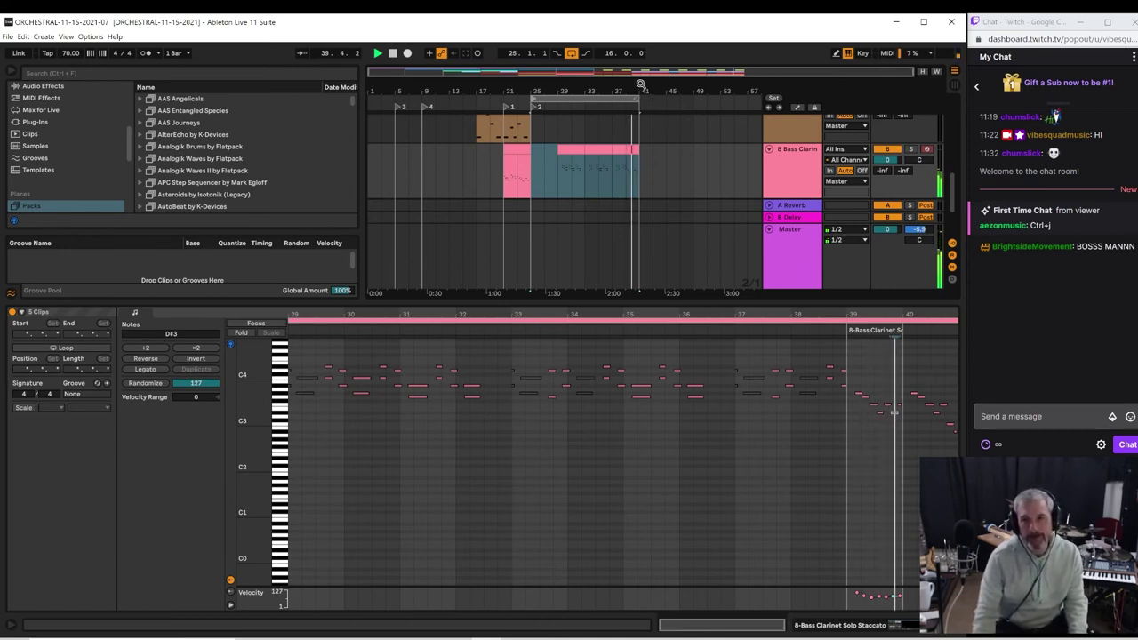
left_click_drag(642, 91, 640, 172)
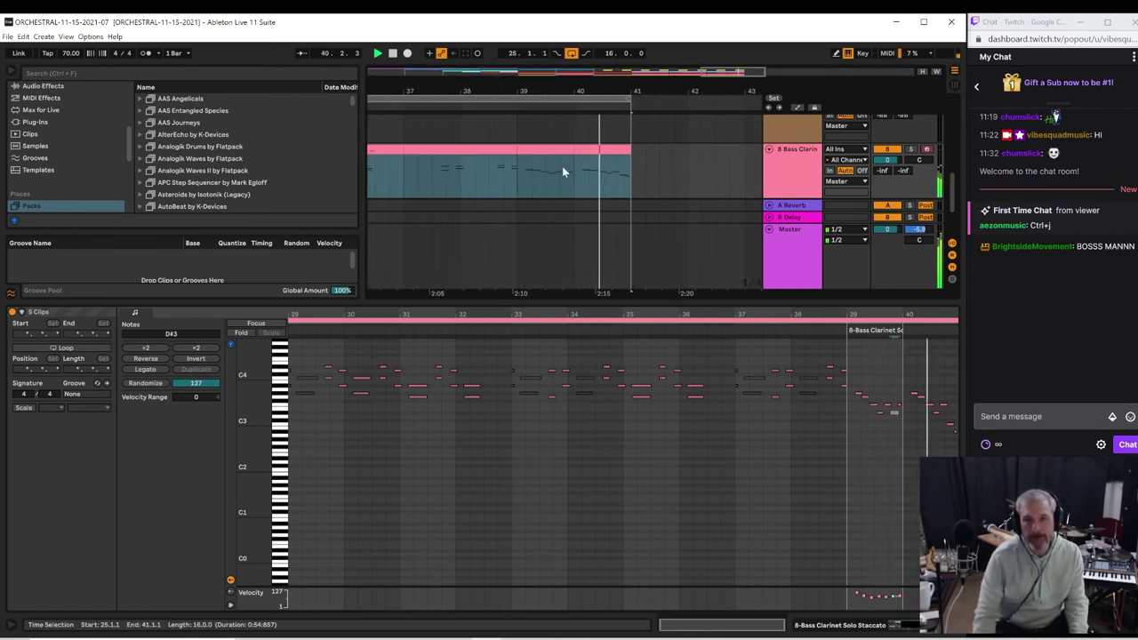
left_click(515, 178)
left_click(449, 176)
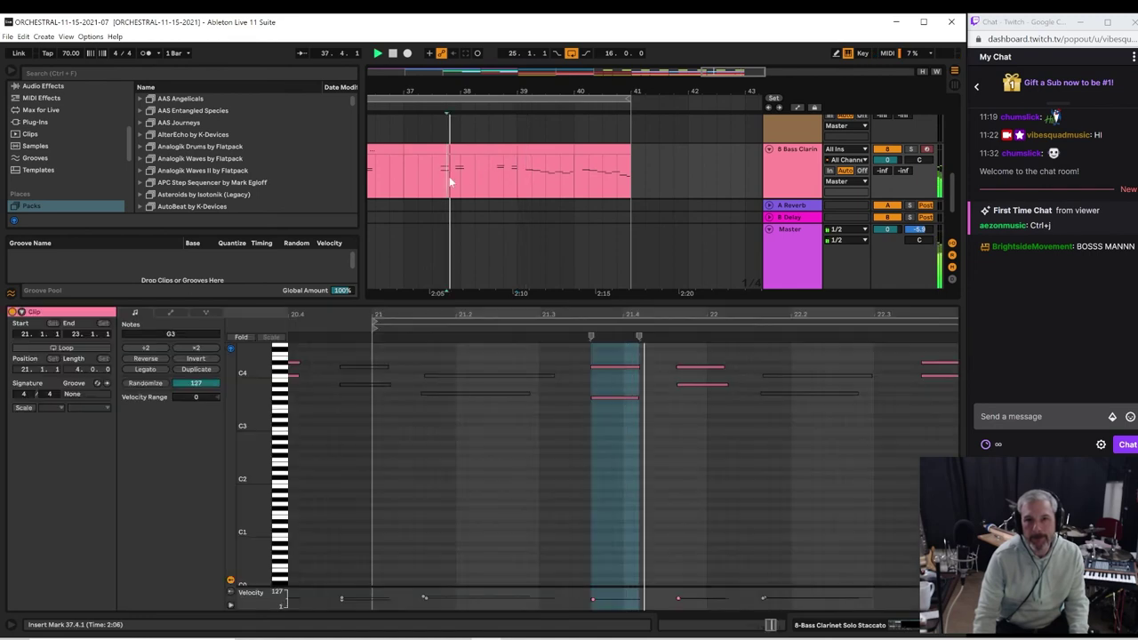
scroll(569, 187, "up", 6)
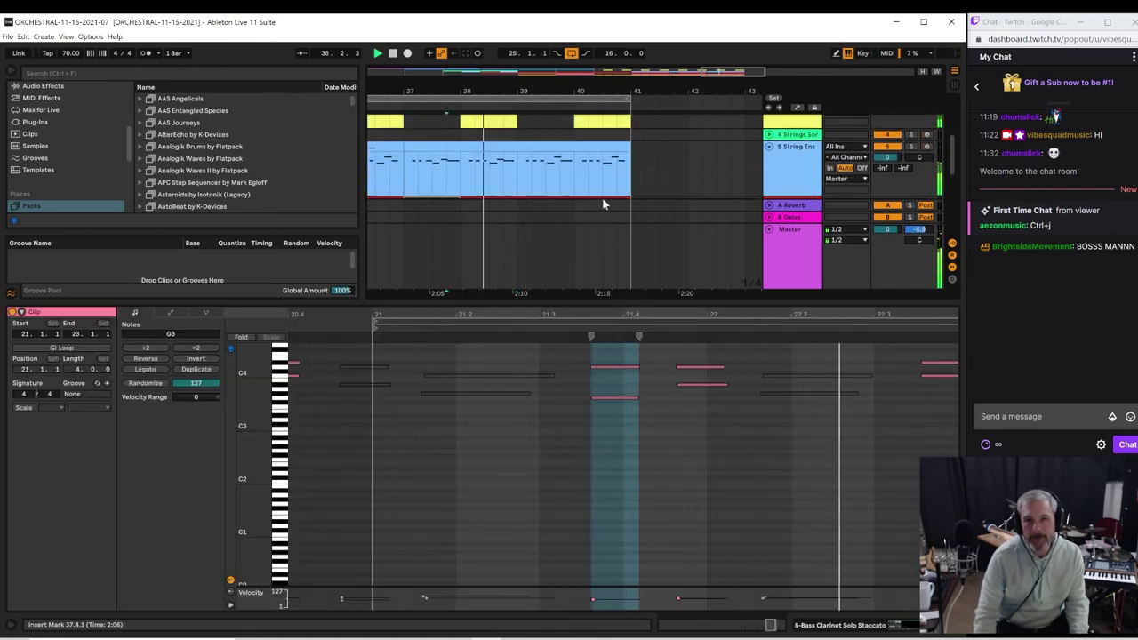
scroll(610, 194, "up", 2)
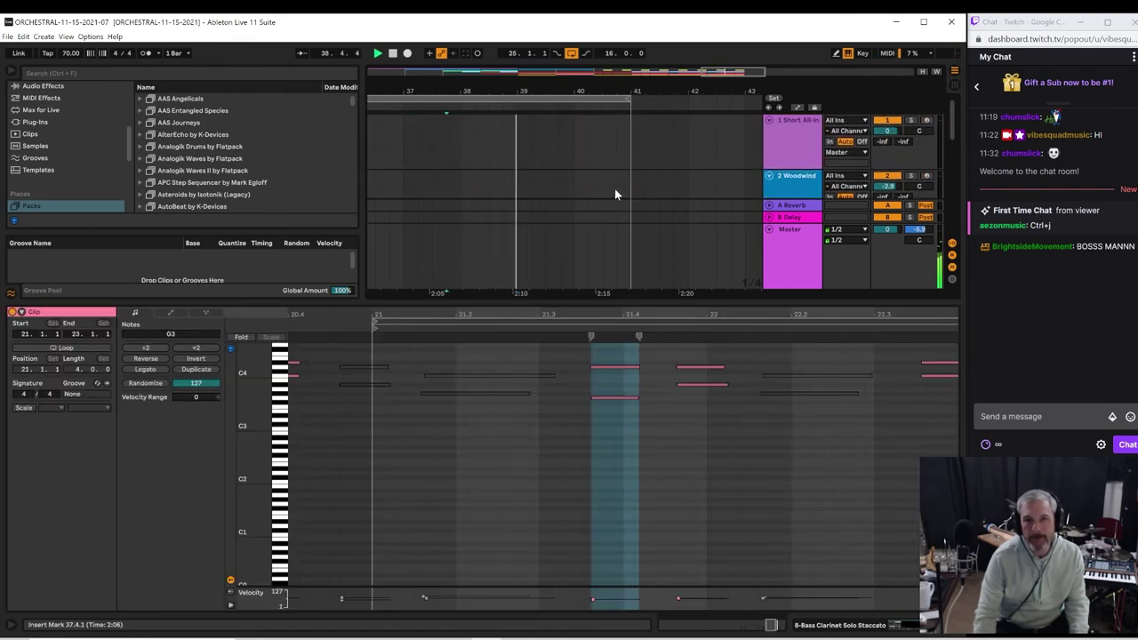
key("space")
Step: Play the passage from around beat 38.3 and inspect the String Ensemble and Double Bass clips leading into bar 39
left_click_drag(513, 98, 526, 163)
left_click(485, 162)
key("space")
scroll(524, 158, "down", 4)
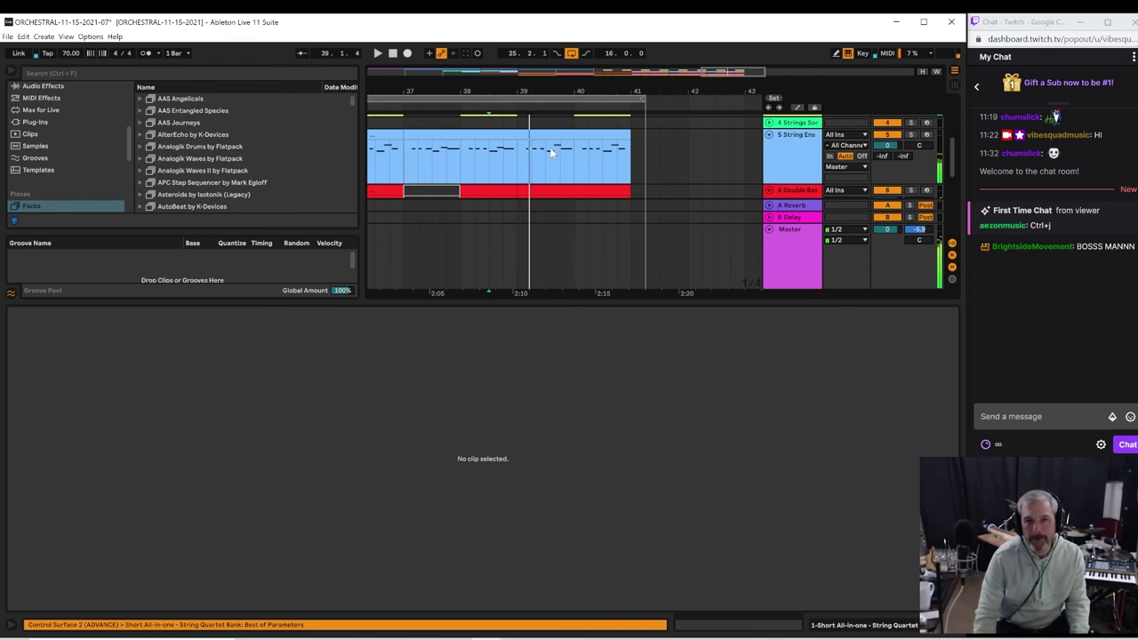
left_click(506, 160)
scroll(509, 164, "down", 2)
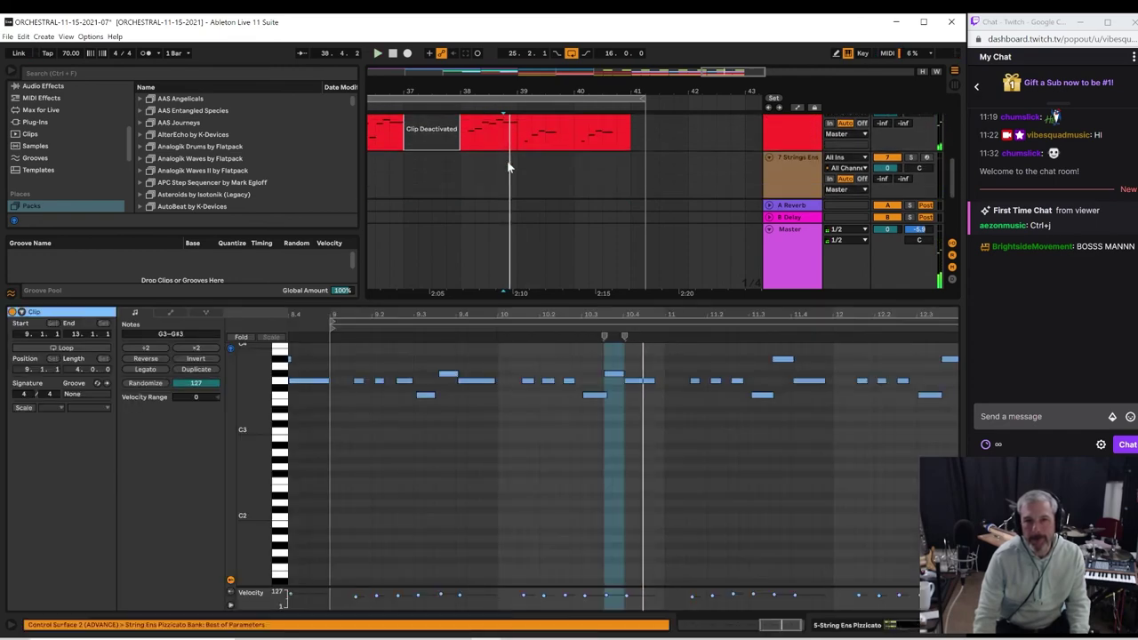
Step: Enlarge the arrangement, trim the end of the Bass Clarinet clip before bar 39 back to beat 38.4, and play from 38.3
left_click_drag(545, 300, 551, 576)
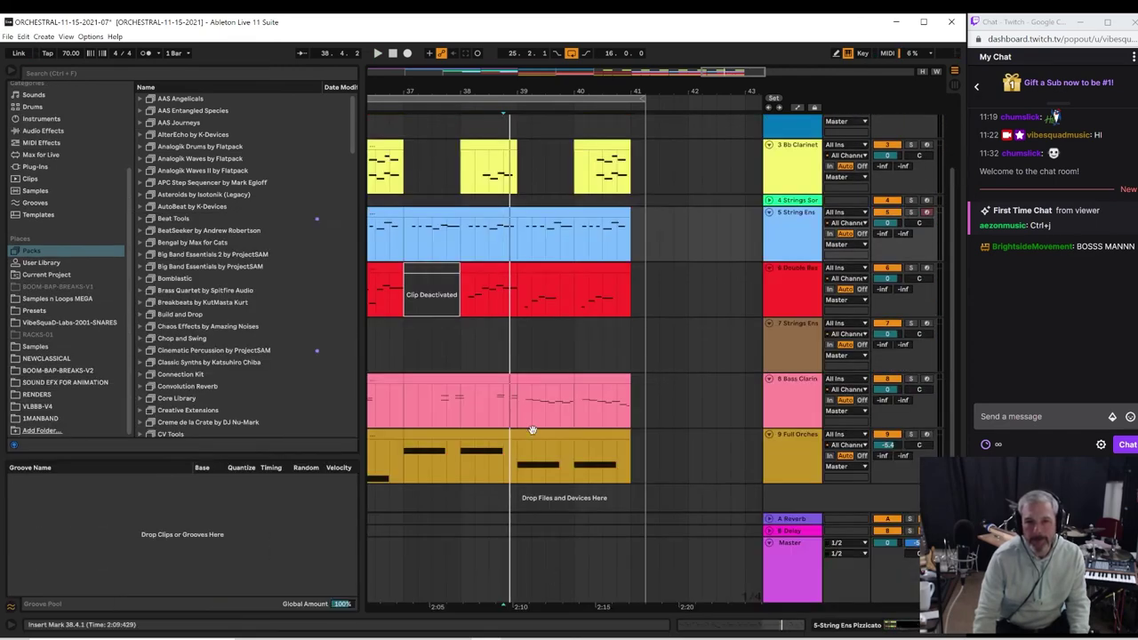
key("space")
key("space")
left_click_drag(516, 379, 504, 386)
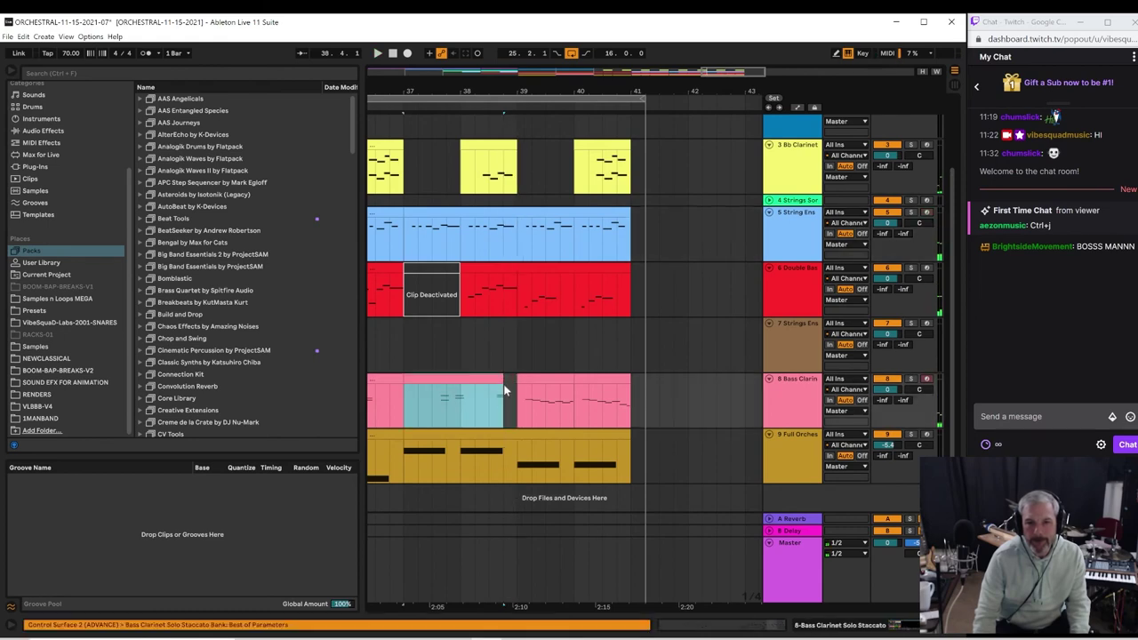
left_click(486, 407)
key("space")
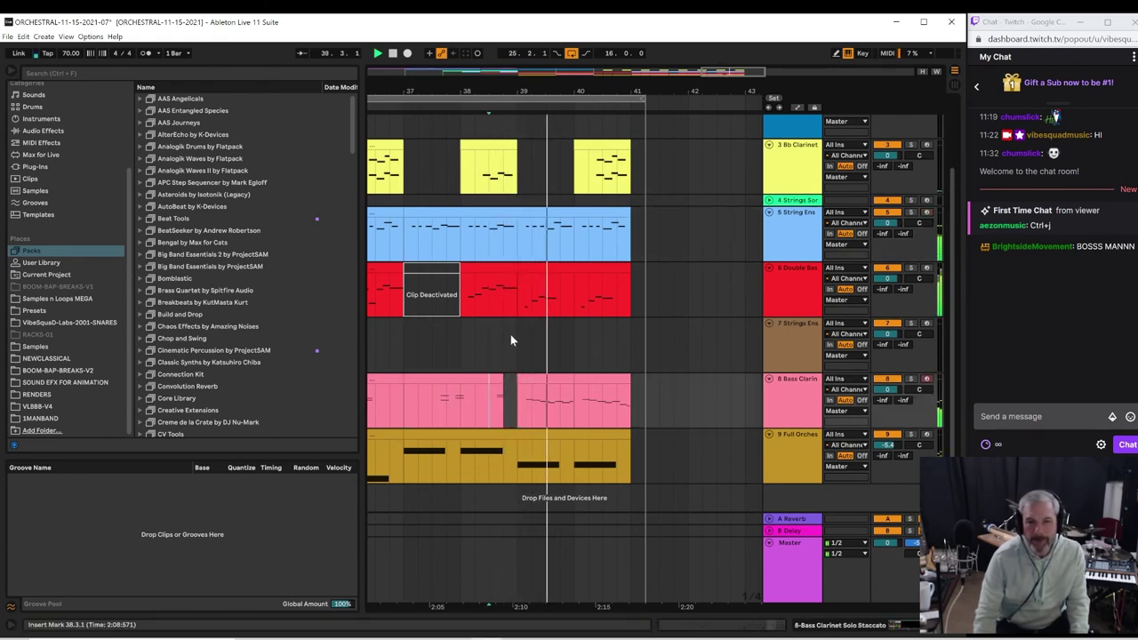
Step: Play the arrangement from bar 38 and again from bar 37 to check the transition into bar 39
left_click(462, 296)
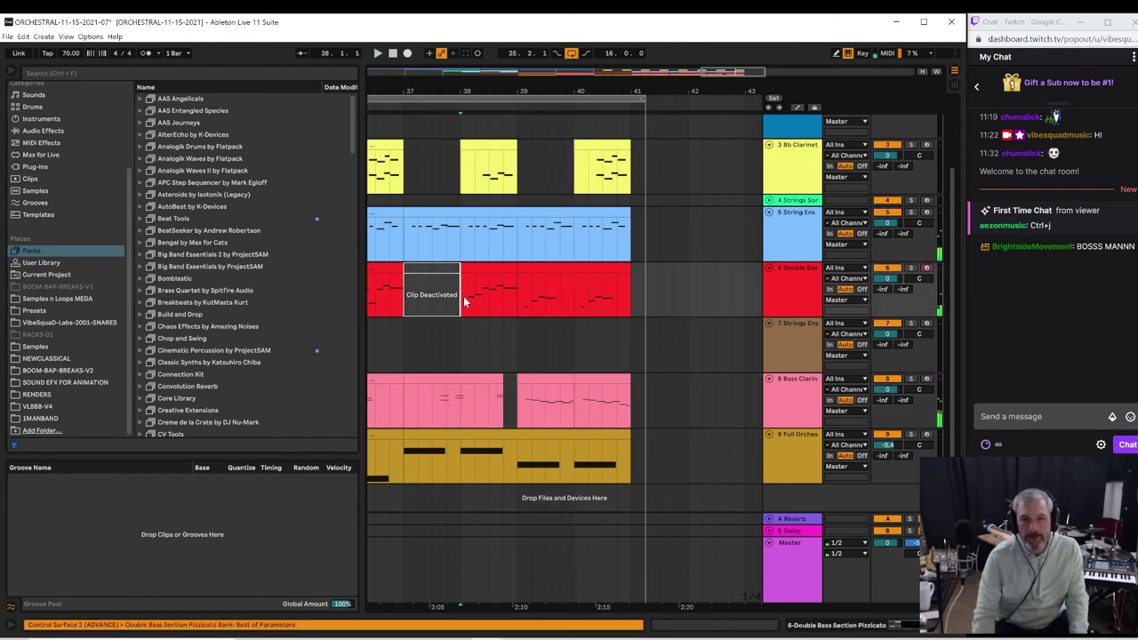
key("space")
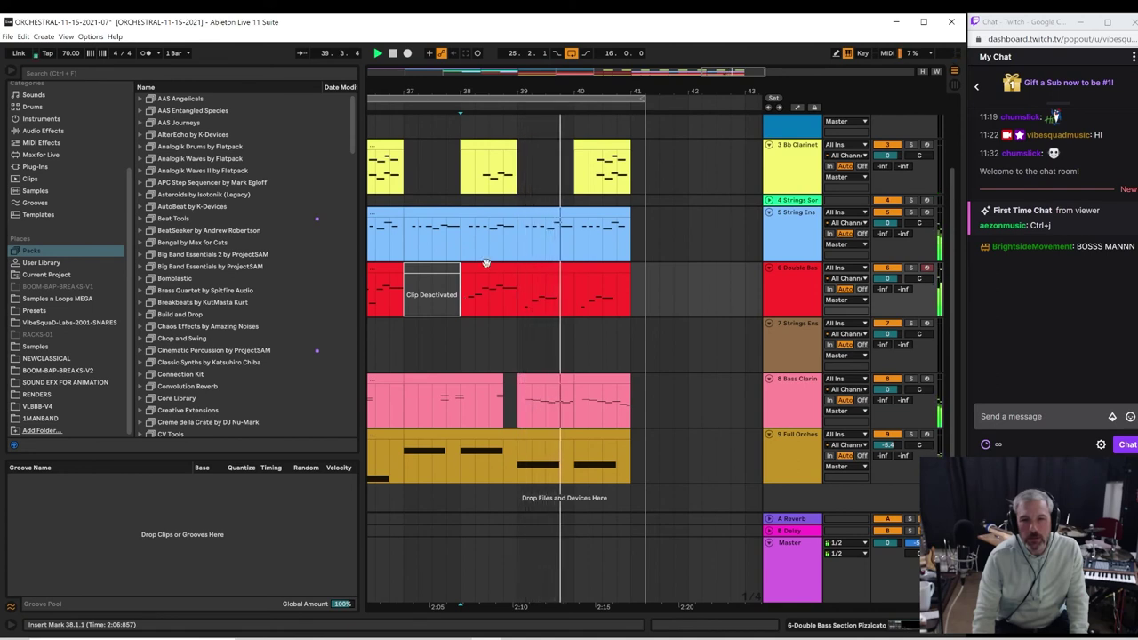
left_click(404, 164)
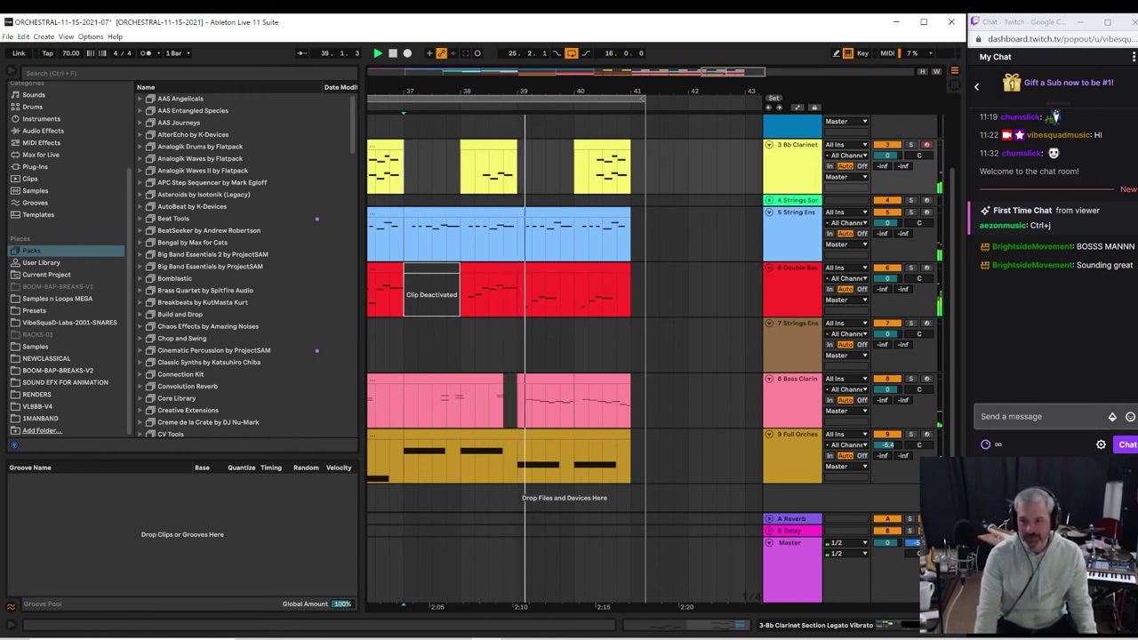
left_click(1038, 416)
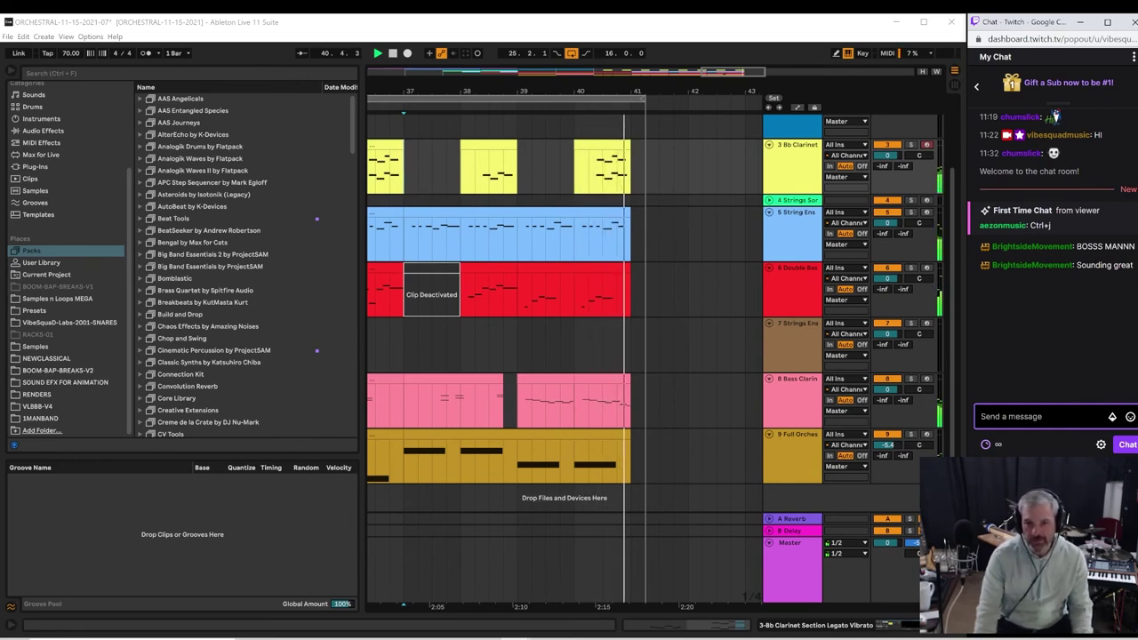
left_click_drag(601, 87, 638, 70)
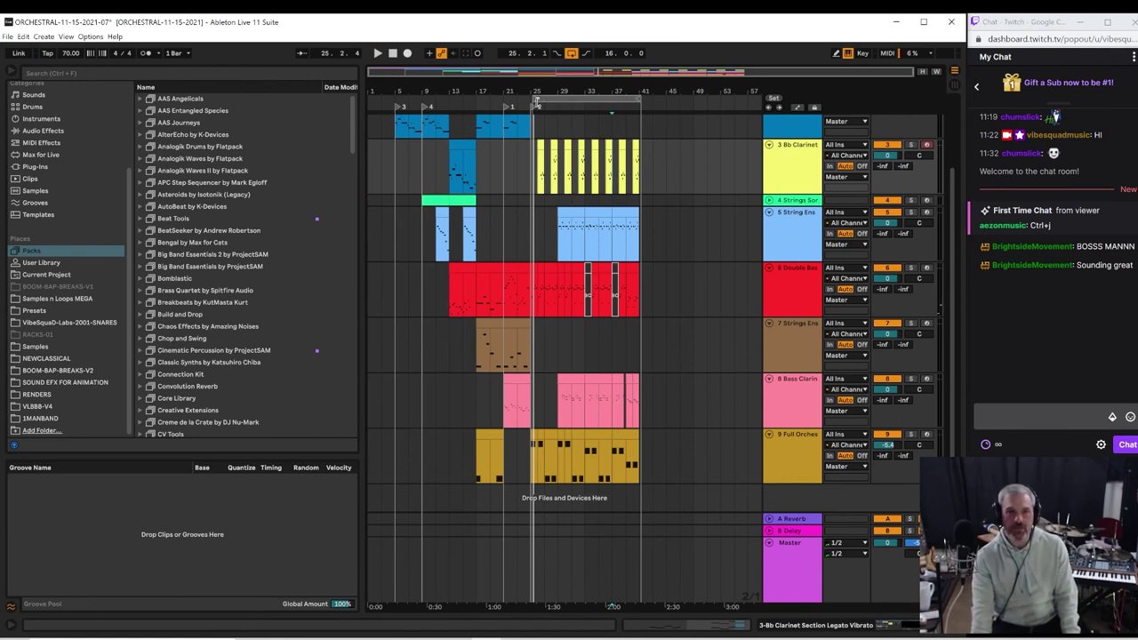
left_click_drag(536, 102, 118, 139)
left_click(7, 39)
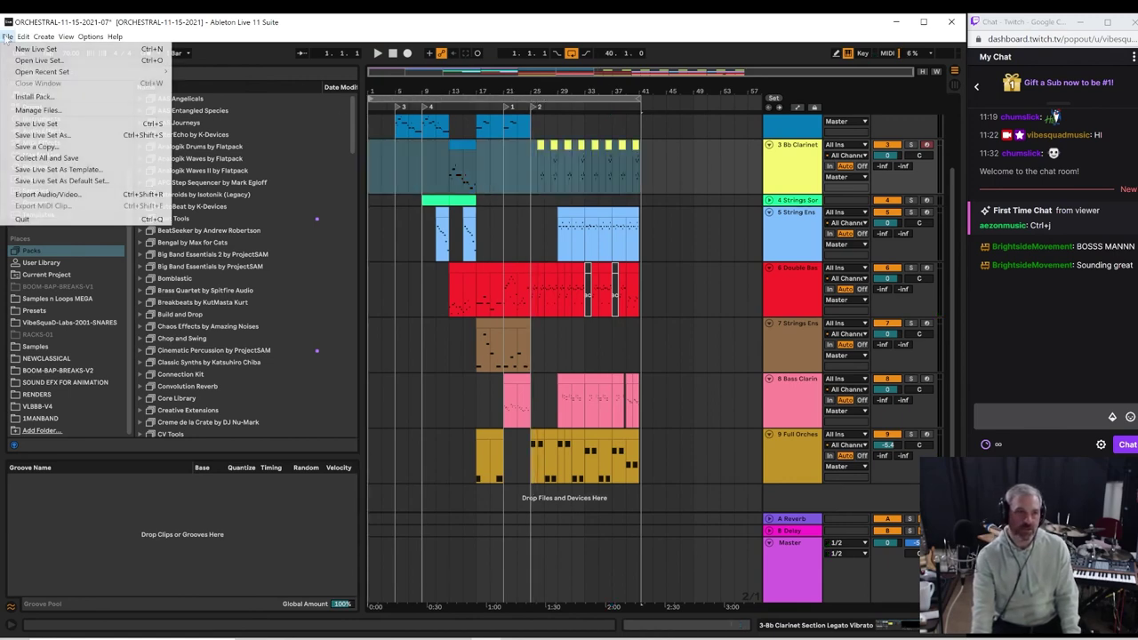
left_click(54, 133)
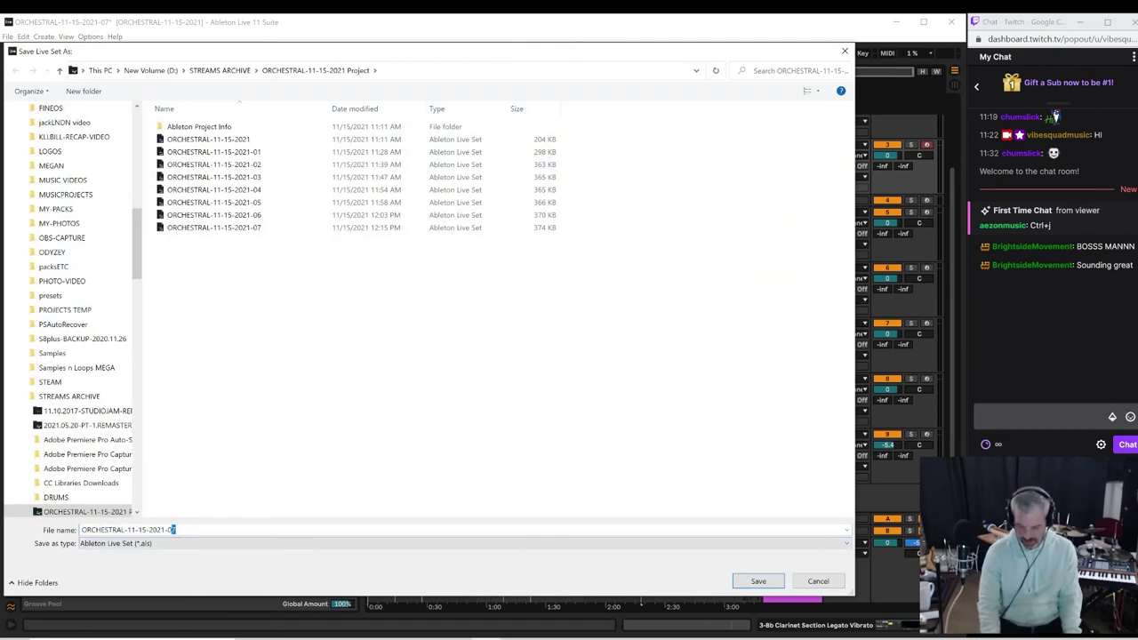
key("Return")
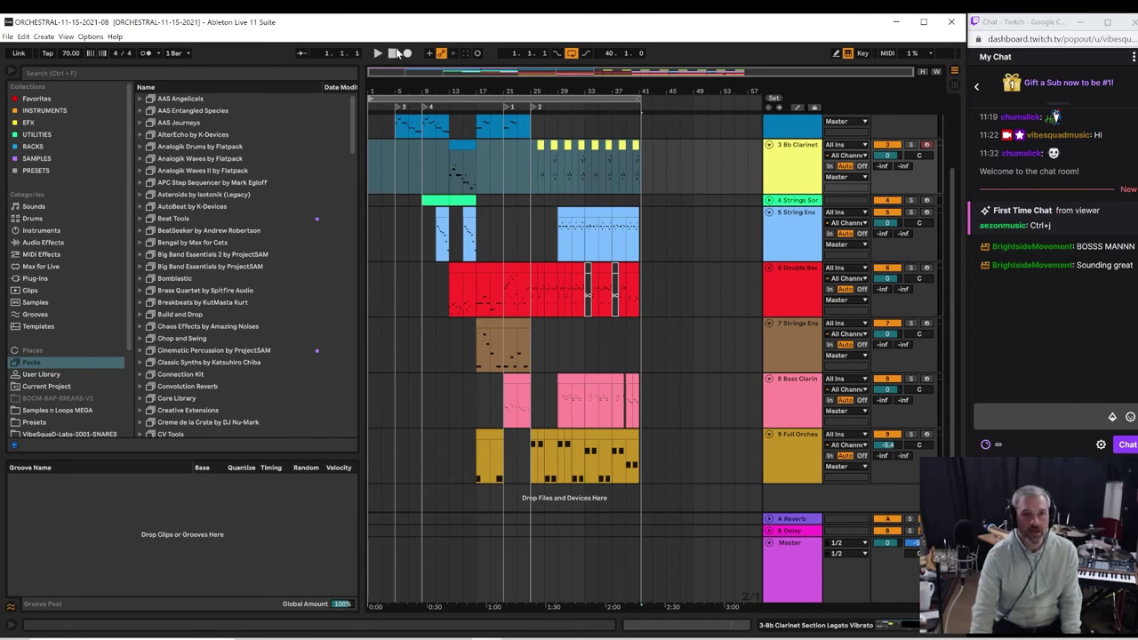
Step: Play the arrangement from bar 1 while collapsing all tracks and expanding tracks 1 to 6 again
key("space")
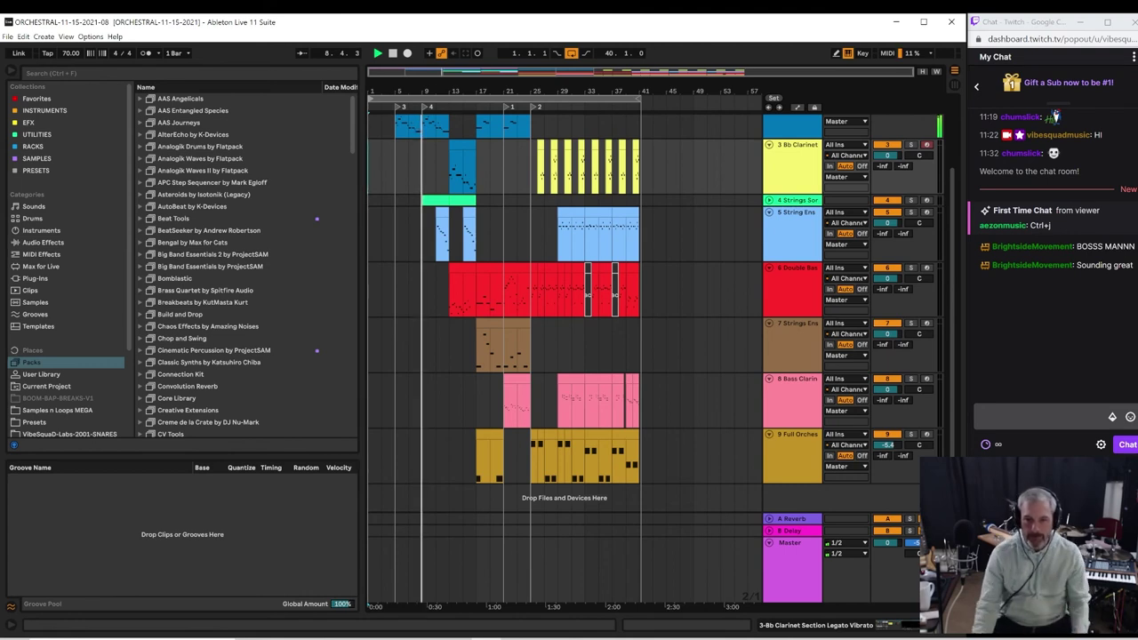
left_click(769, 434, "alt")
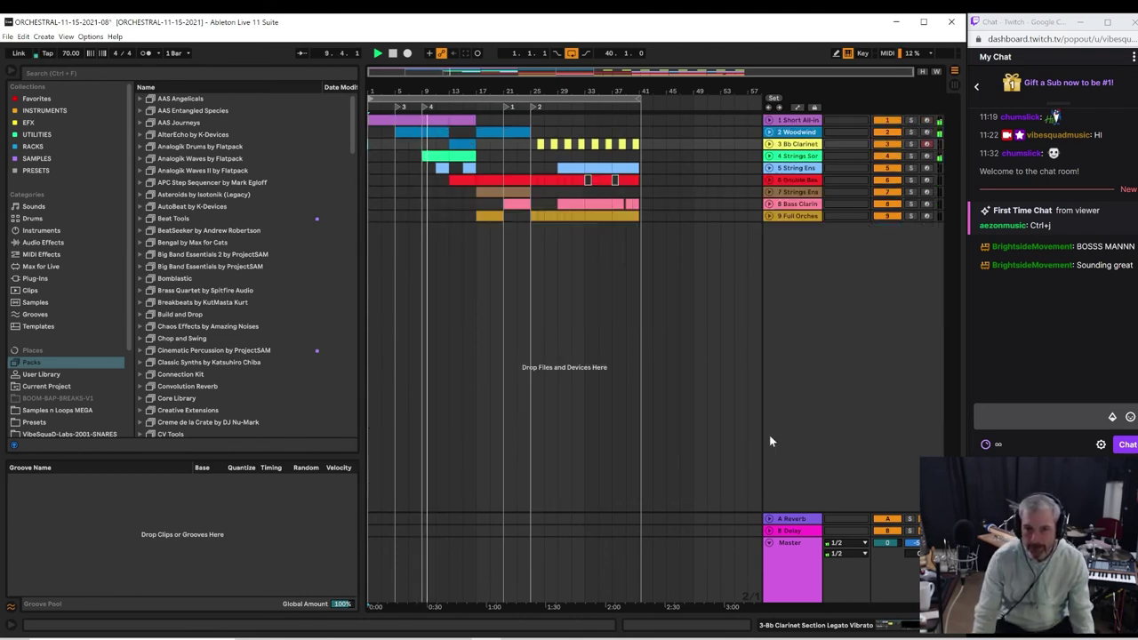
left_click(769, 121)
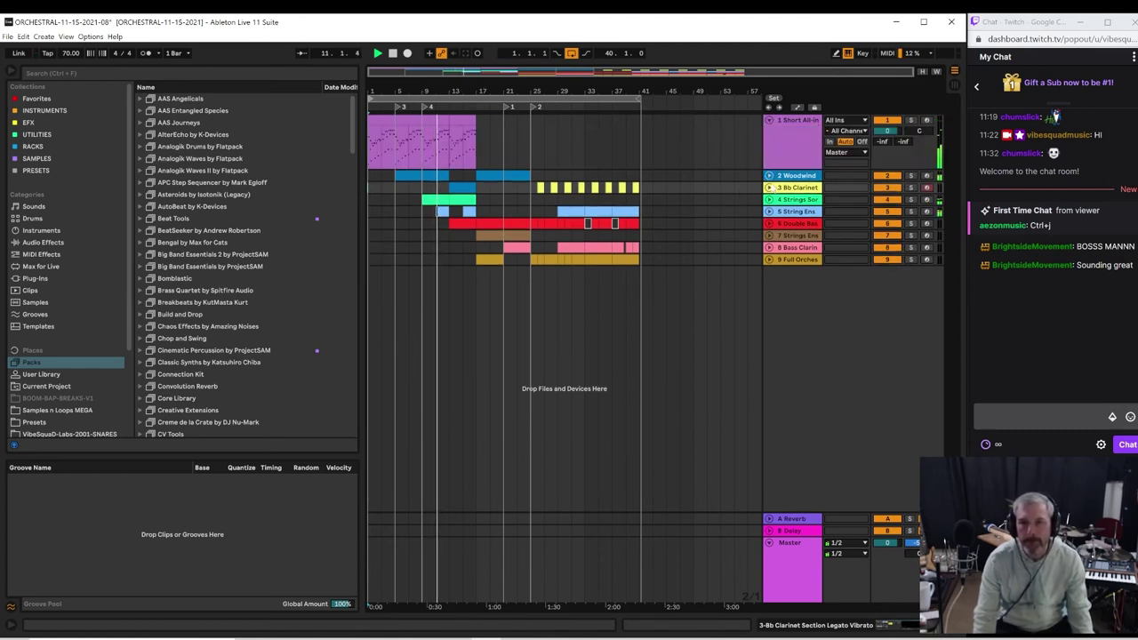
left_click(769, 175)
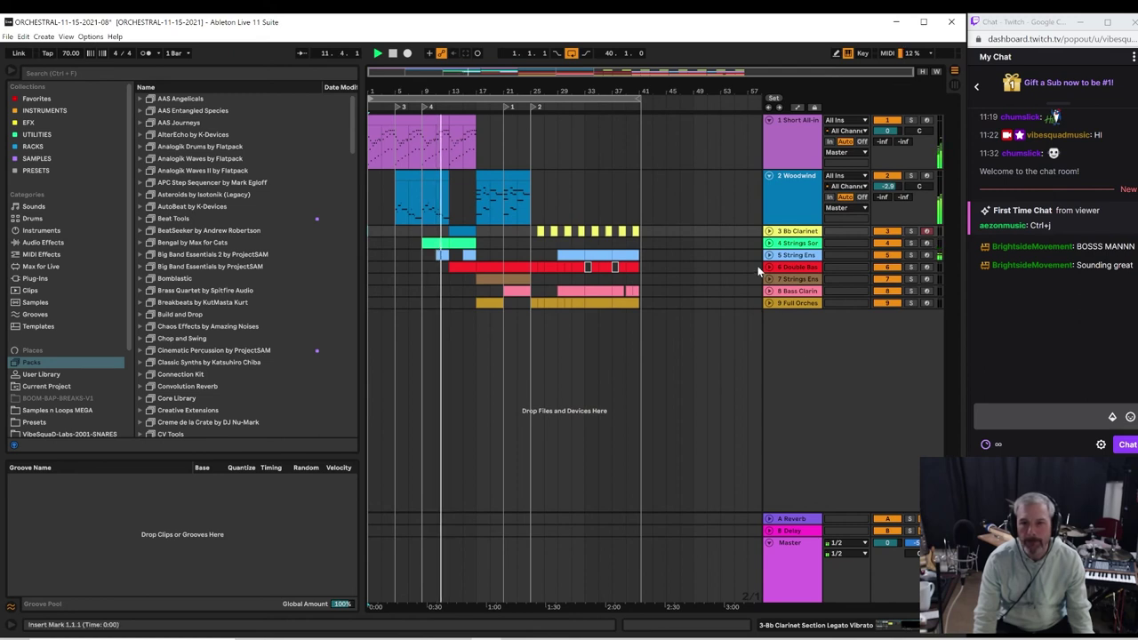
left_click(769, 243)
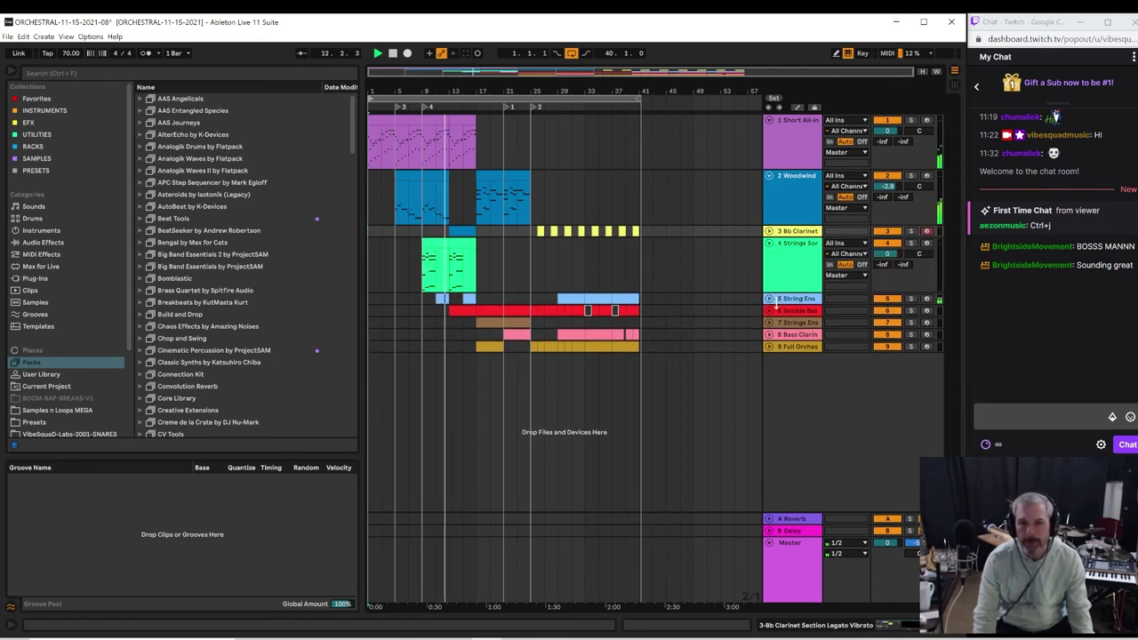
left_click(769, 299)
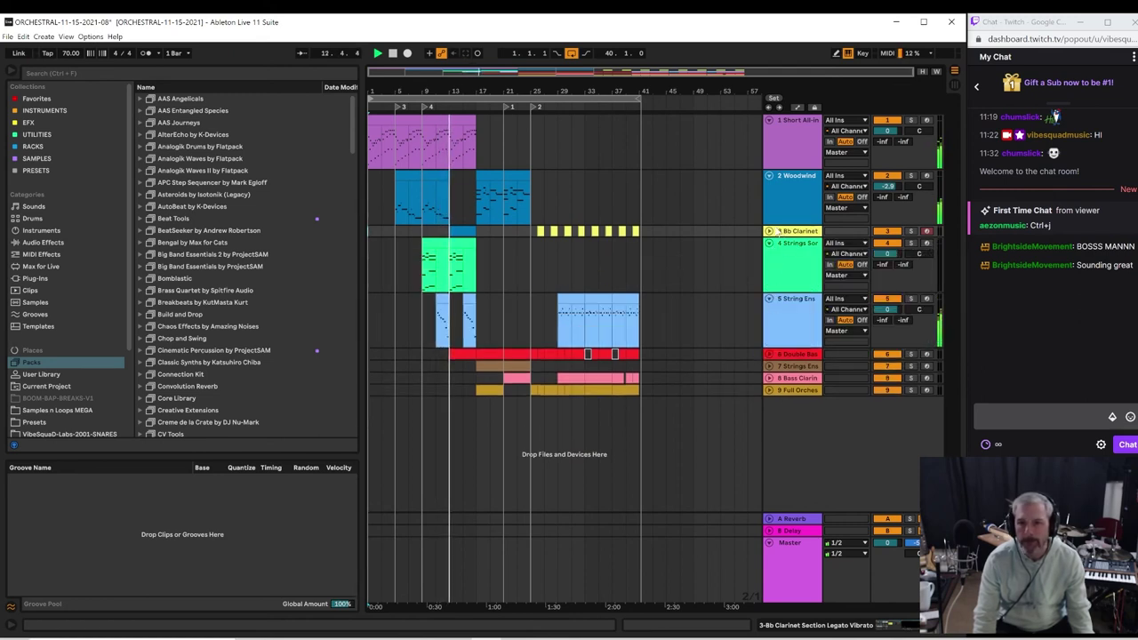
left_click(769, 231)
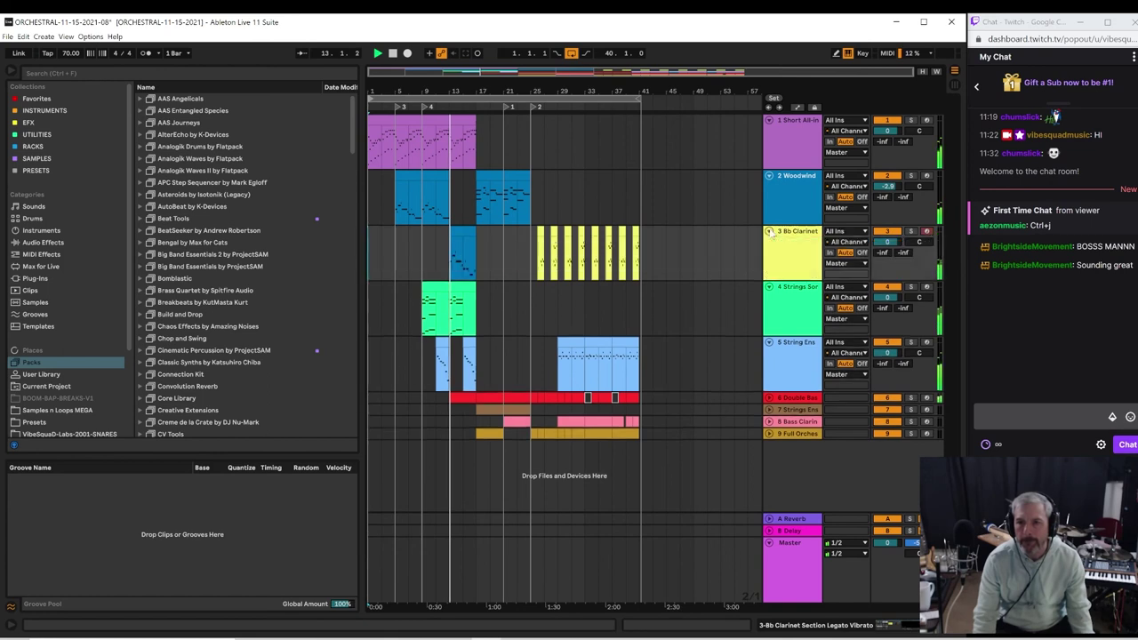
left_click(769, 397)
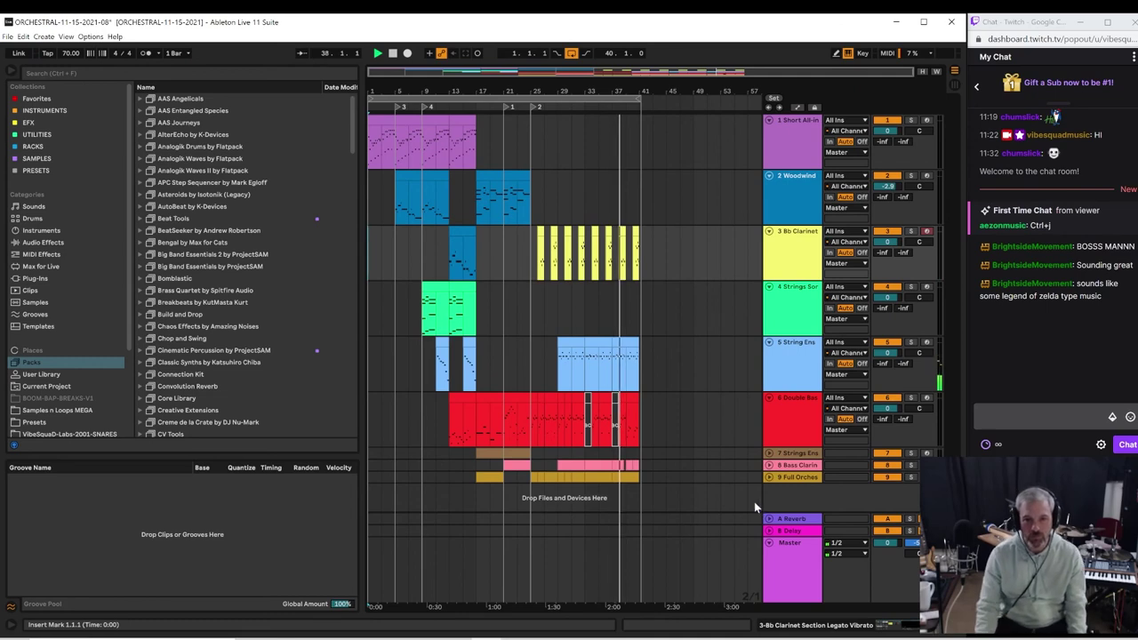
Step: Move the loop start to bar 17 so it spans bars 17 to 41, and play from bar 17
left_click_drag(369, 99, 476, 100)
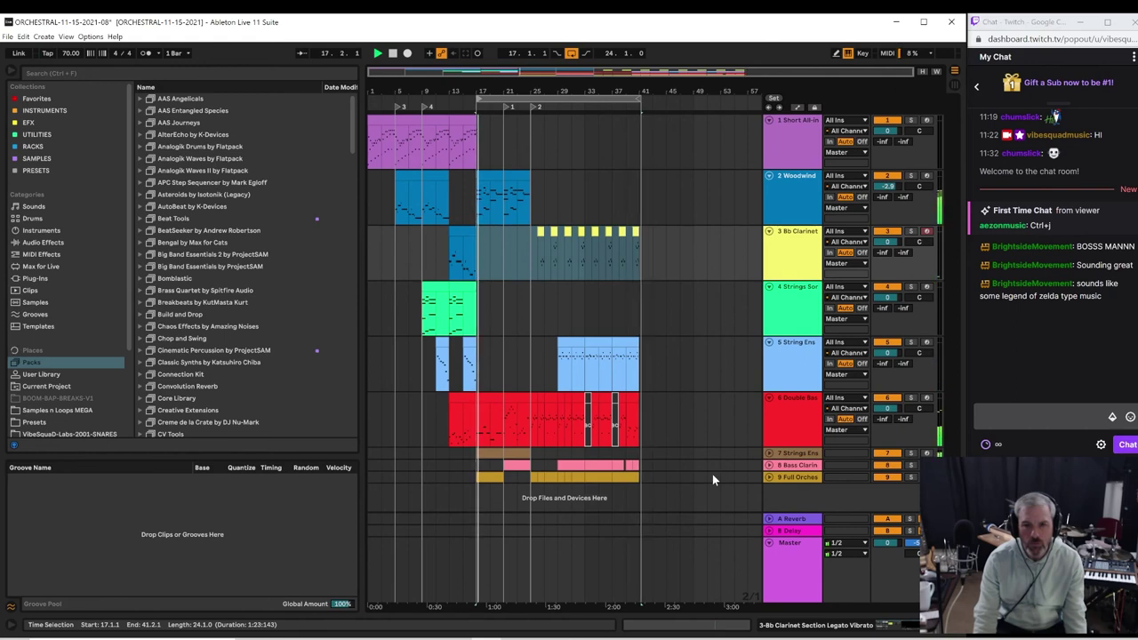
mouse_move(635, 84)
left_mouse_down()
mouse_move(665, 92)
mouse_move(653, 101)
mouse_move(626, 73)
left_mouse_up()
left_click(599, 111)
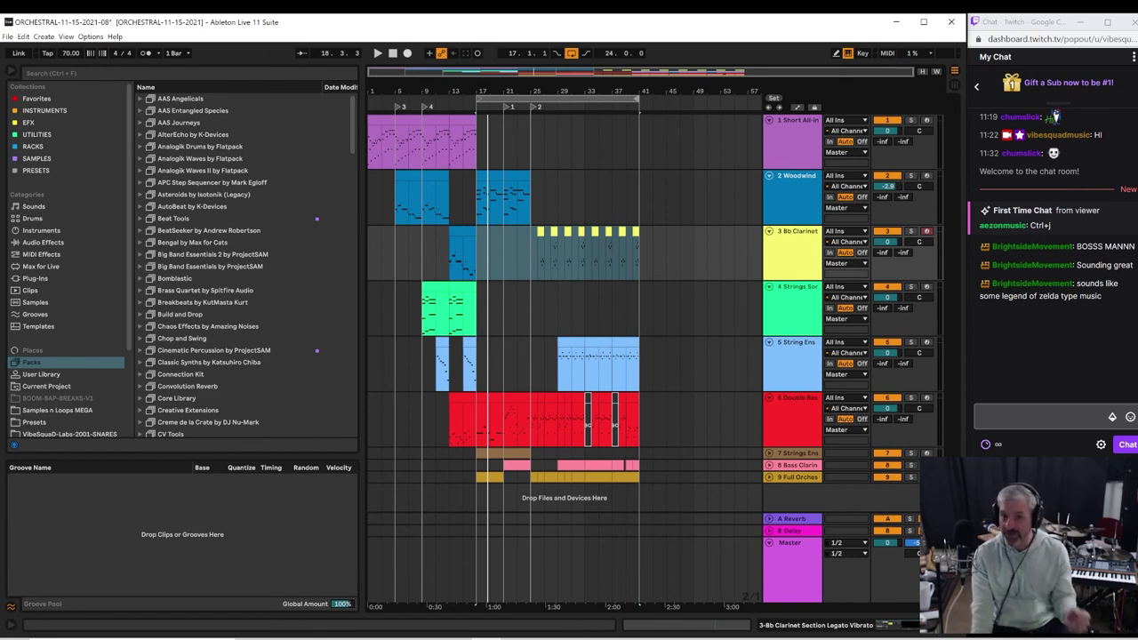
key("space")
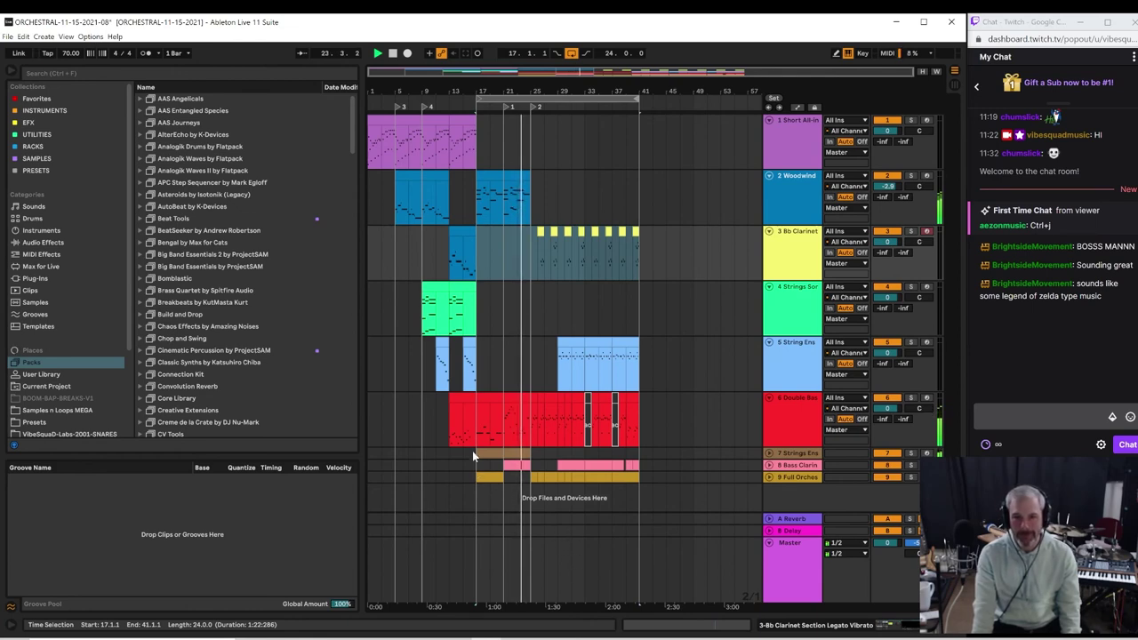
left_click(629, 434)
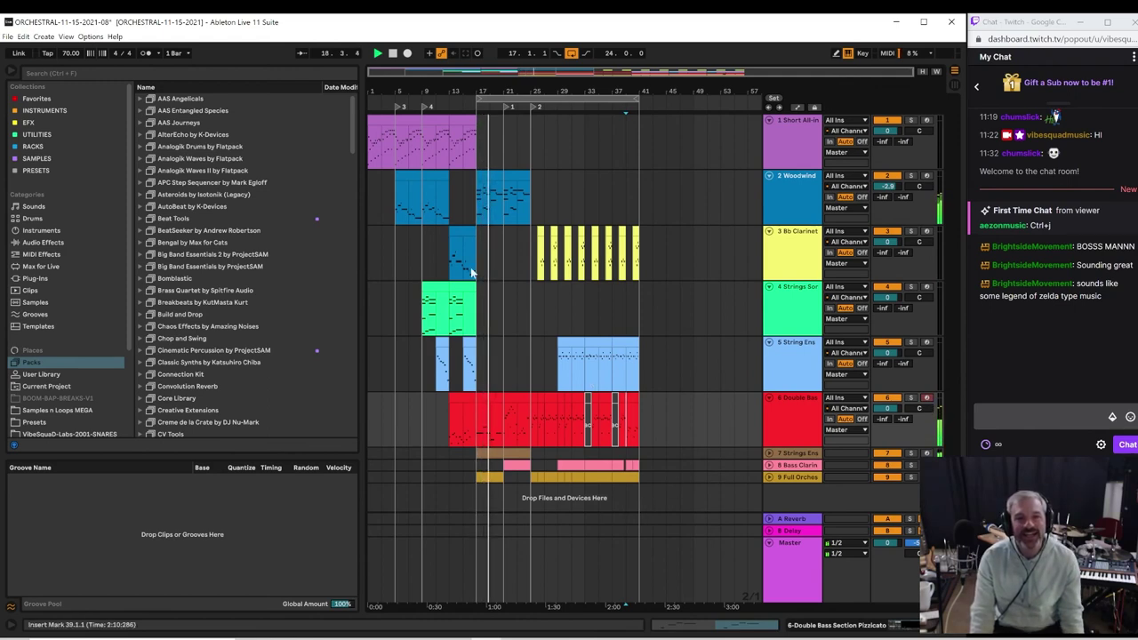
Step: Shorten the loop to bar 17 only and copy that bar's content on all tracks to bar 41
left_click_drag(484, 90, 485, 152)
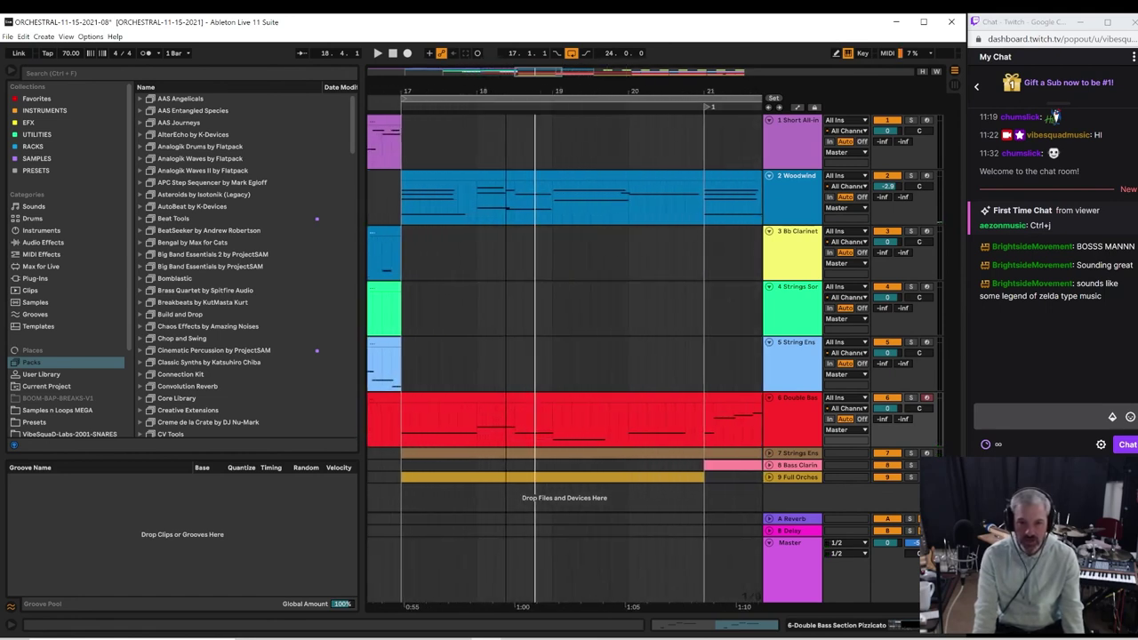
left_click(473, 98)
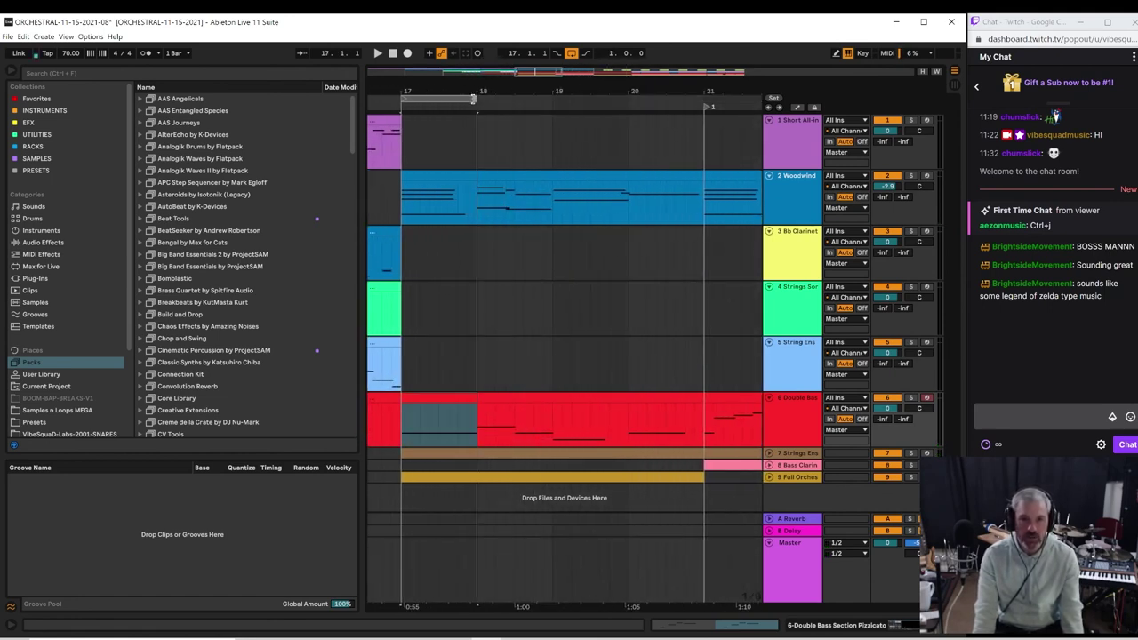
left_click(450, 101)
left_click_drag(451, 91, 452, 35)
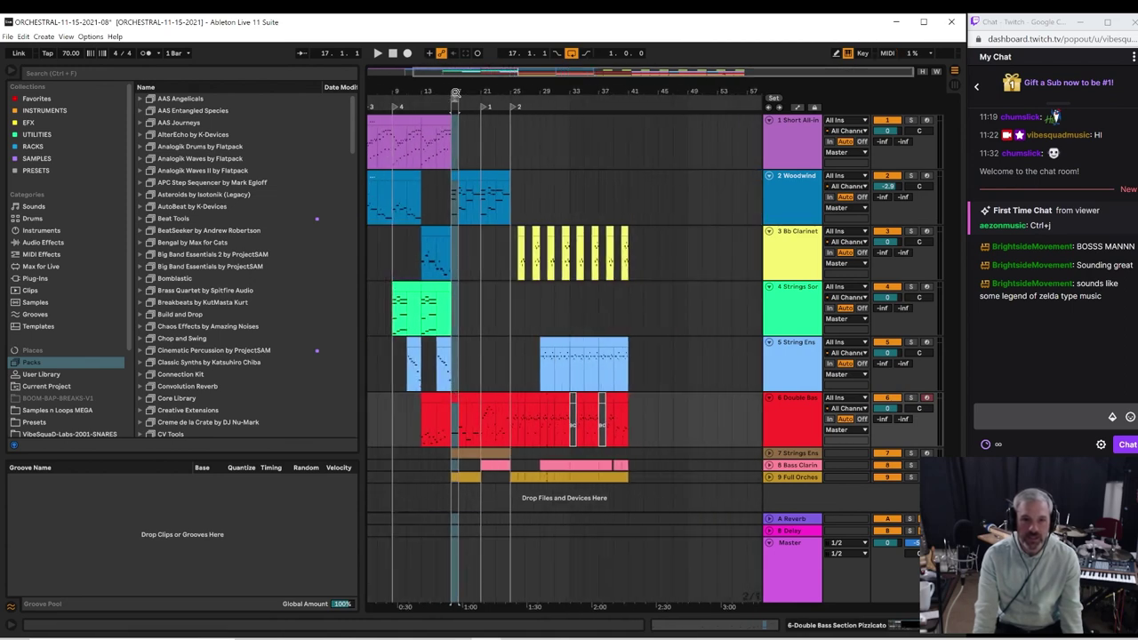
left_click_drag(455, 92, 731, 415)
key("space")
key("space")
Step: Play from bar 40 to check the transition into the copied bar 41
left_click(714, 421)
key("space")
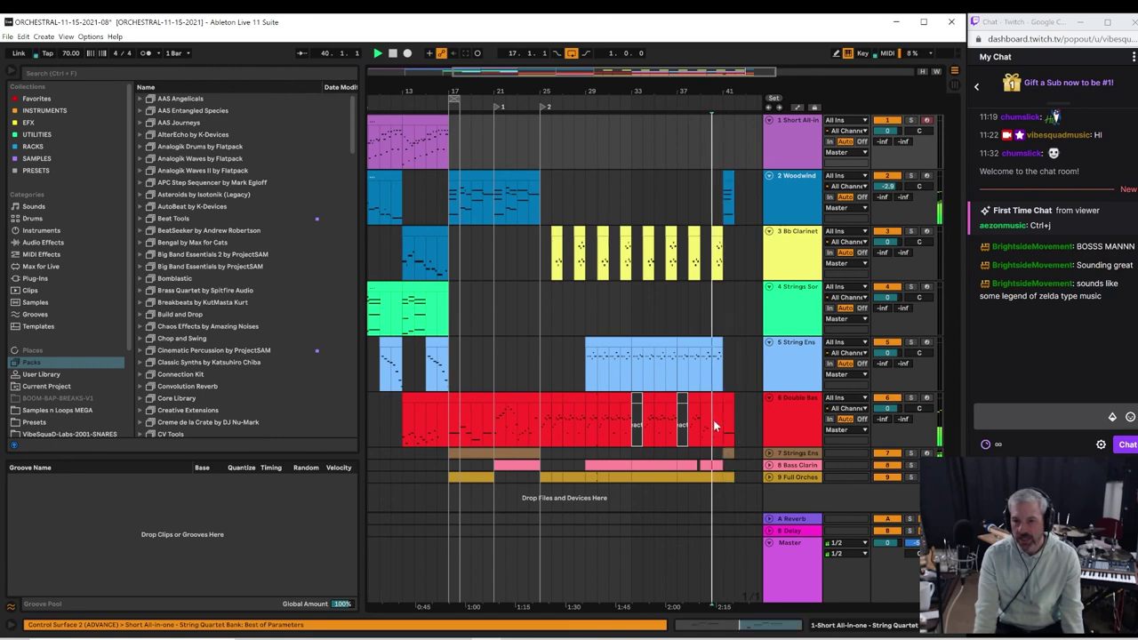
left_click(713, 419)
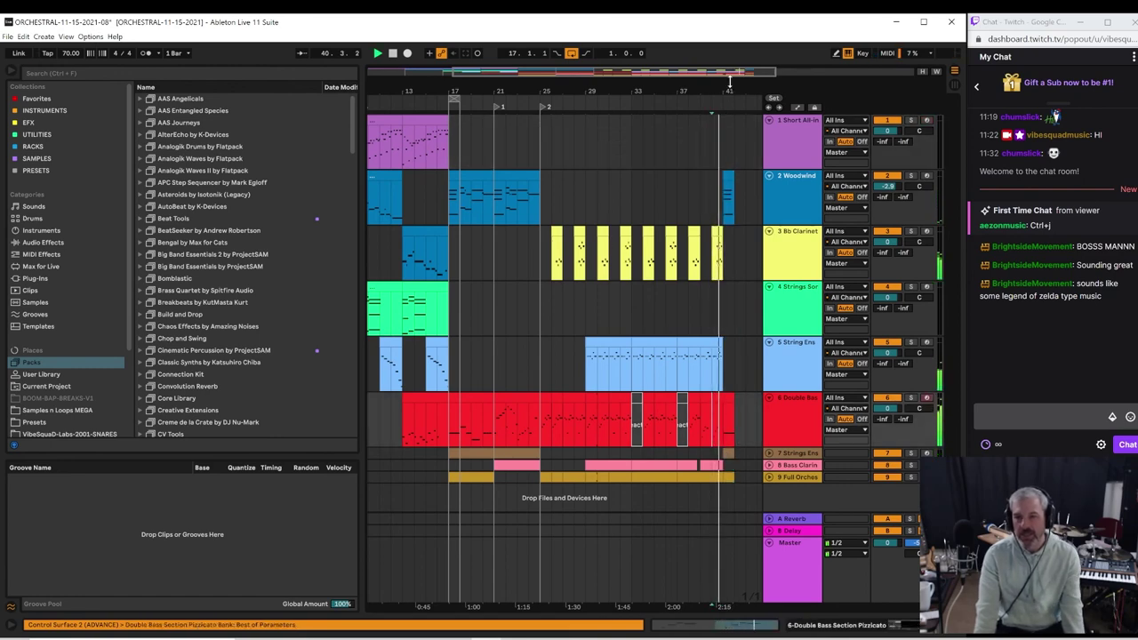
left_click_drag(730, 82, 727, 35)
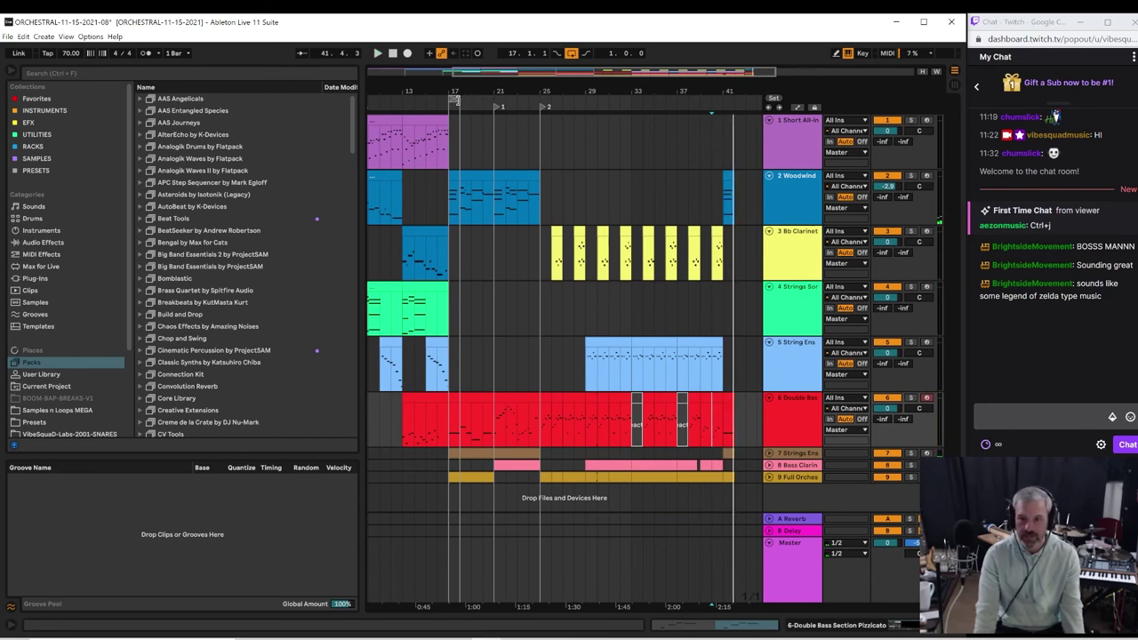
Step: Extend the loop to span bars 17 to 33 and play the passage from bar 17
left_click_drag(455, 100, 619, 101)
left_click(445, 380)
key("space")
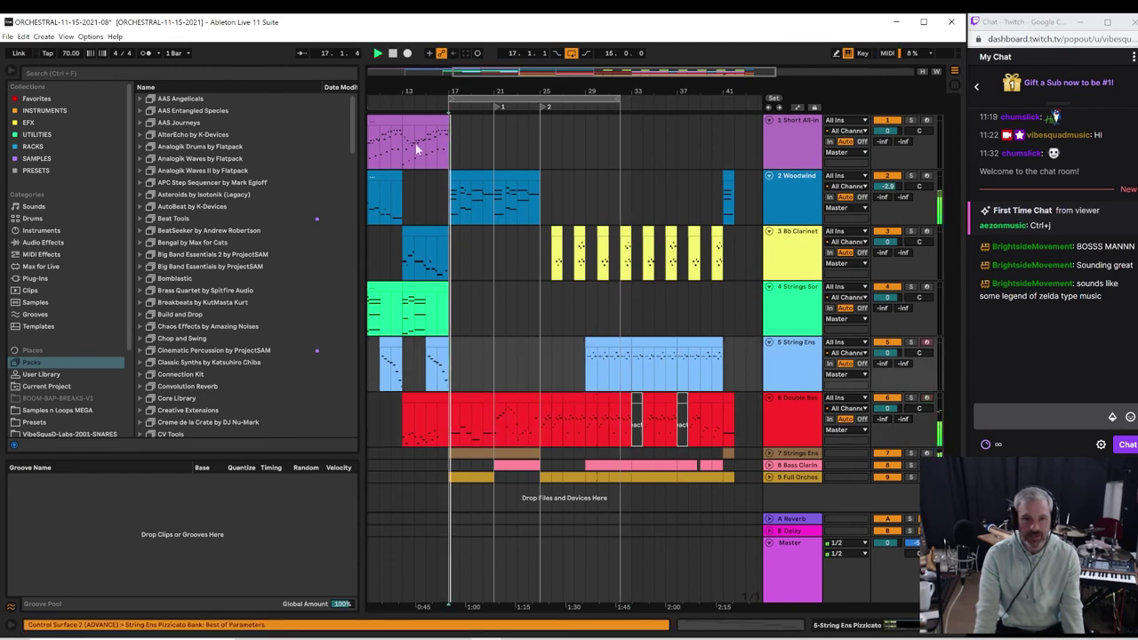
double_click(441, 89)
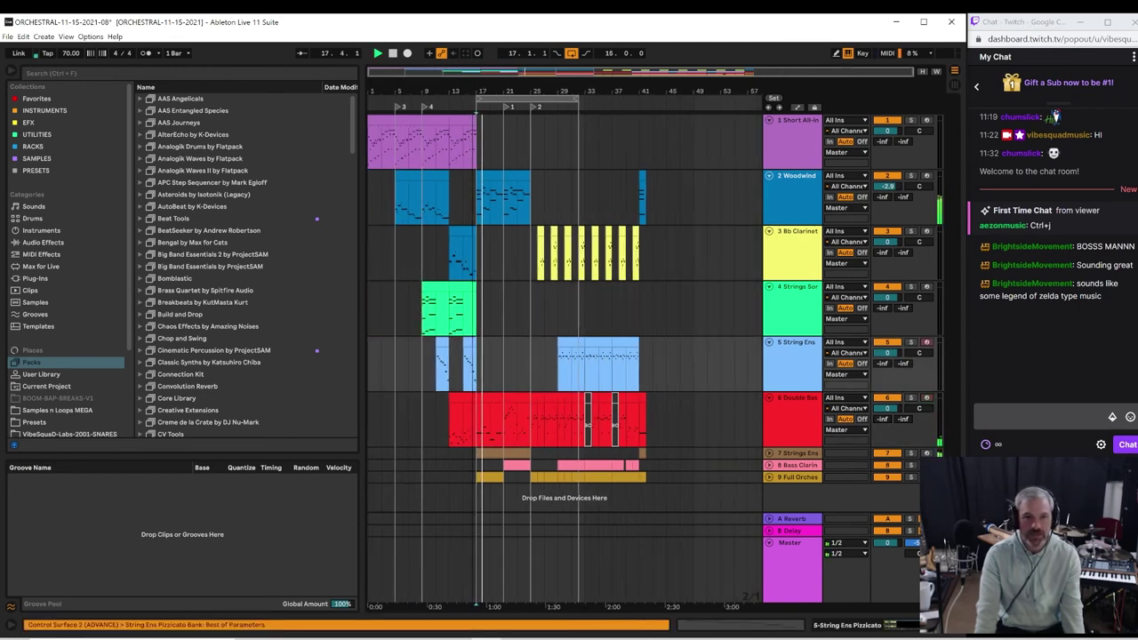
left_click_drag(498, 92, 436, 129)
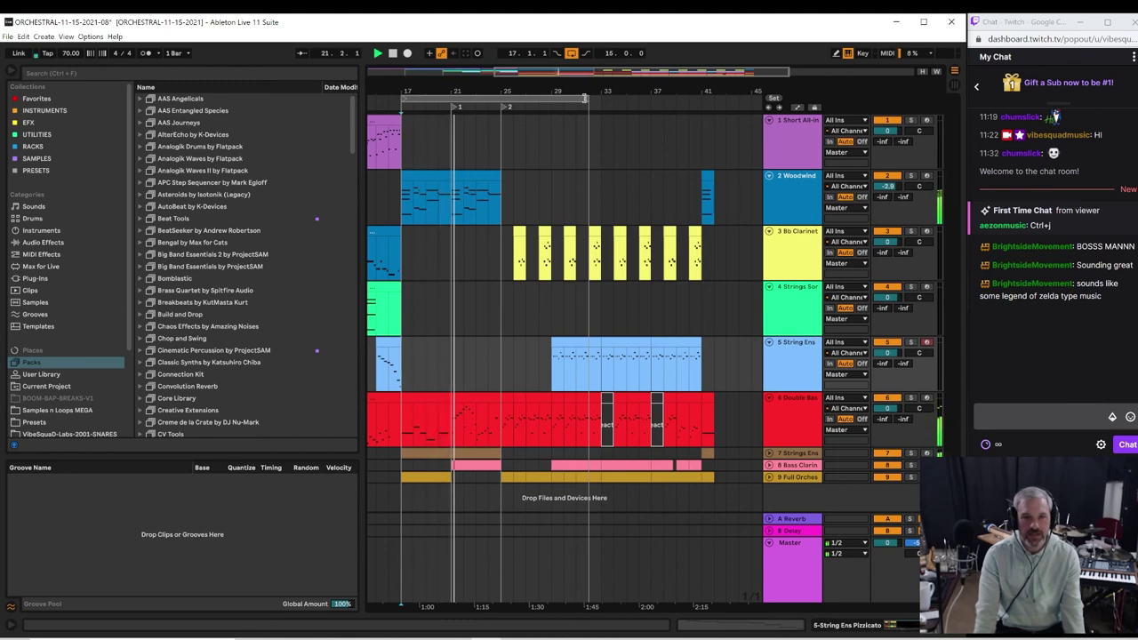
Step: Insert four bars of silence at bar 17 across all tracks, using the loop range 17 to 21, and play from bar 21
left_click_drag(583, 100, 447, 100)
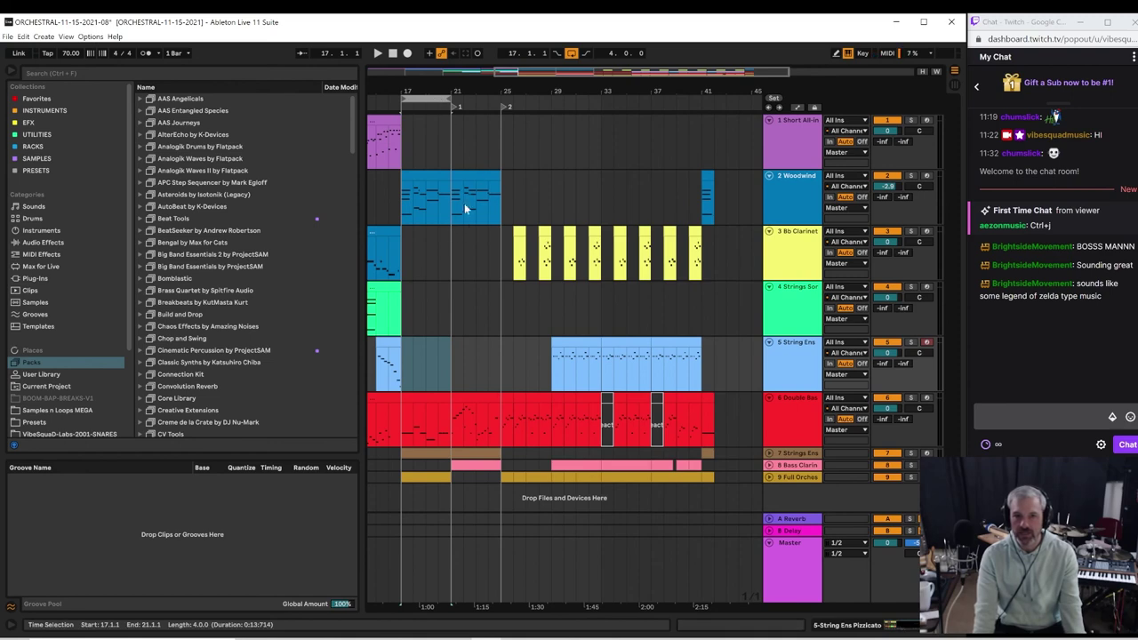
left_click(425, 98)
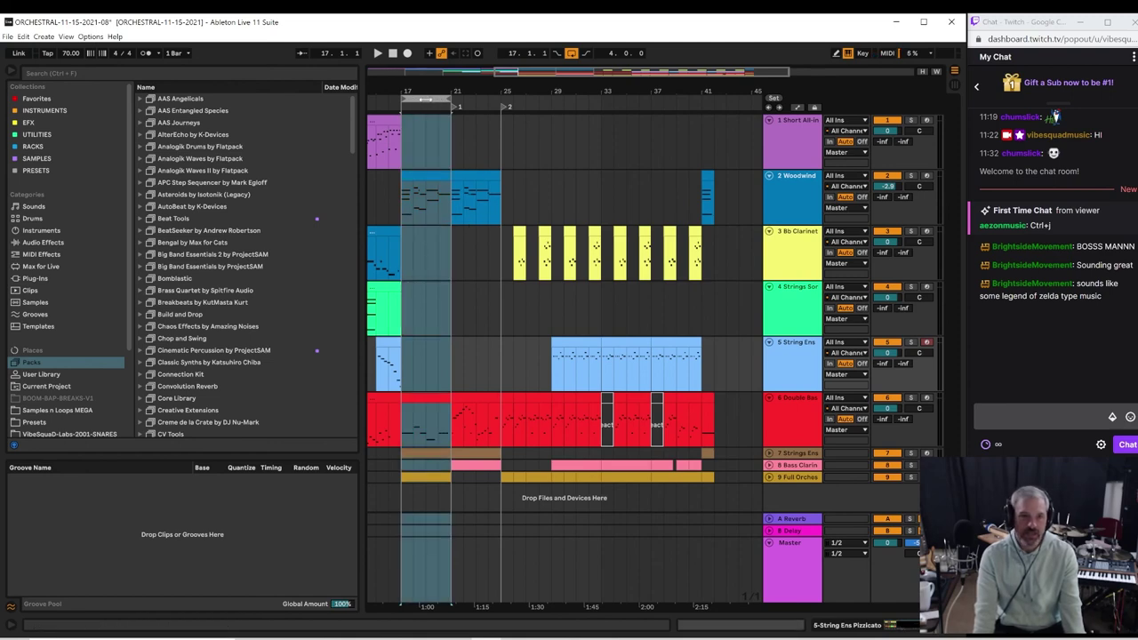
left_click(48, 38)
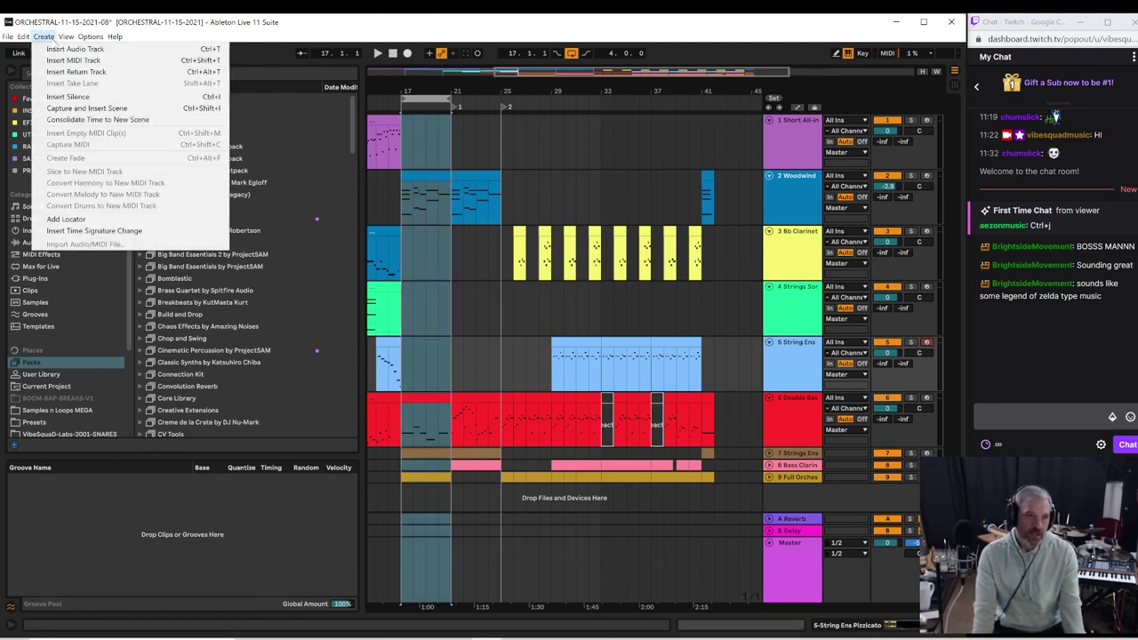
left_click(68, 96)
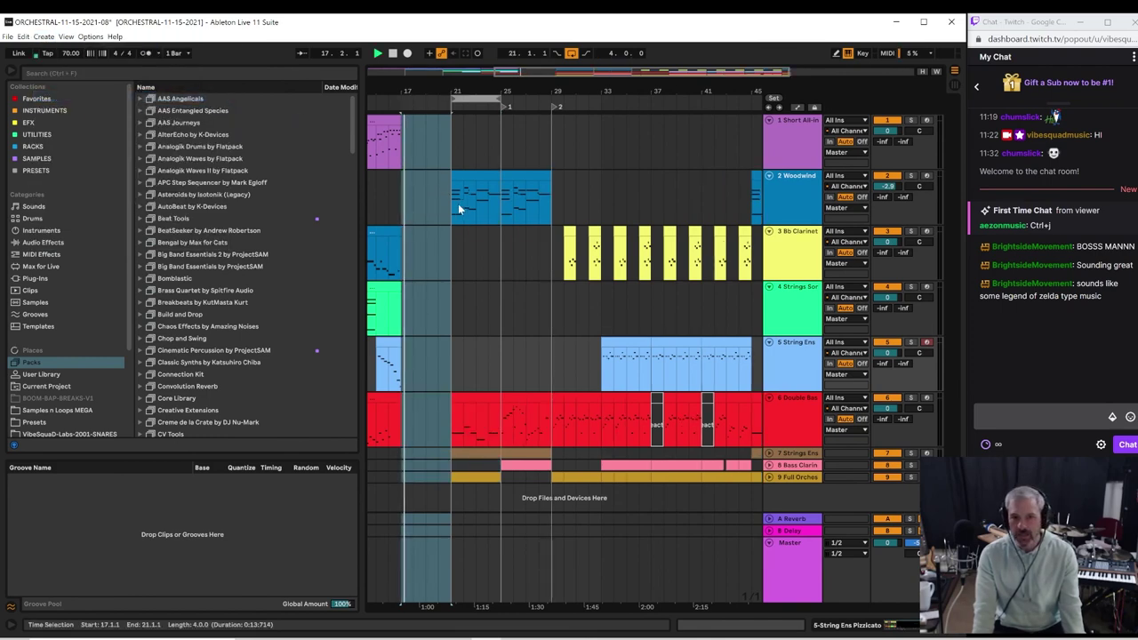
left_click(444, 203)
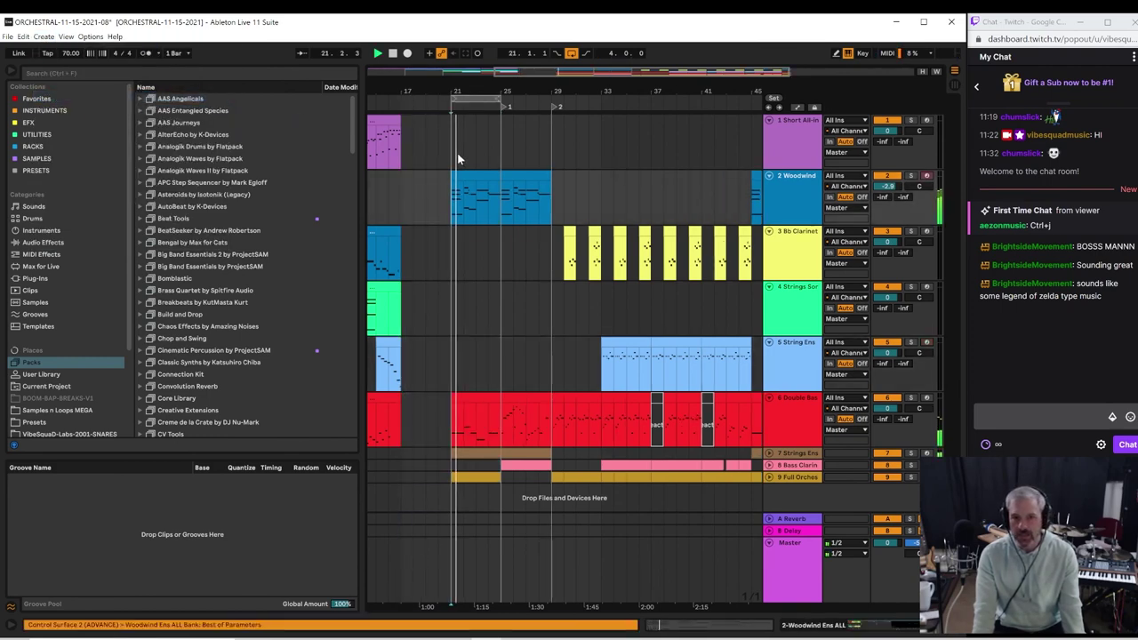
Step: Copy bars 21 to 25 of all tracks into the silent gap at bar 17 and move locator 5 to bar 21
left_click(464, 99)
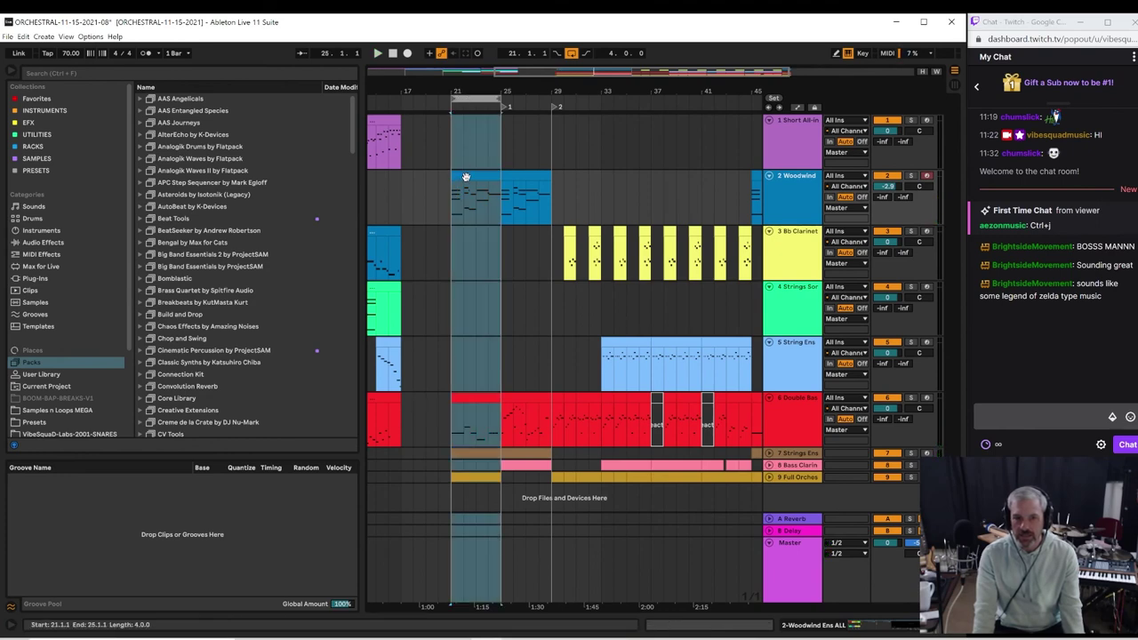
left_click_drag(465, 178, 420, 182)
key("space")
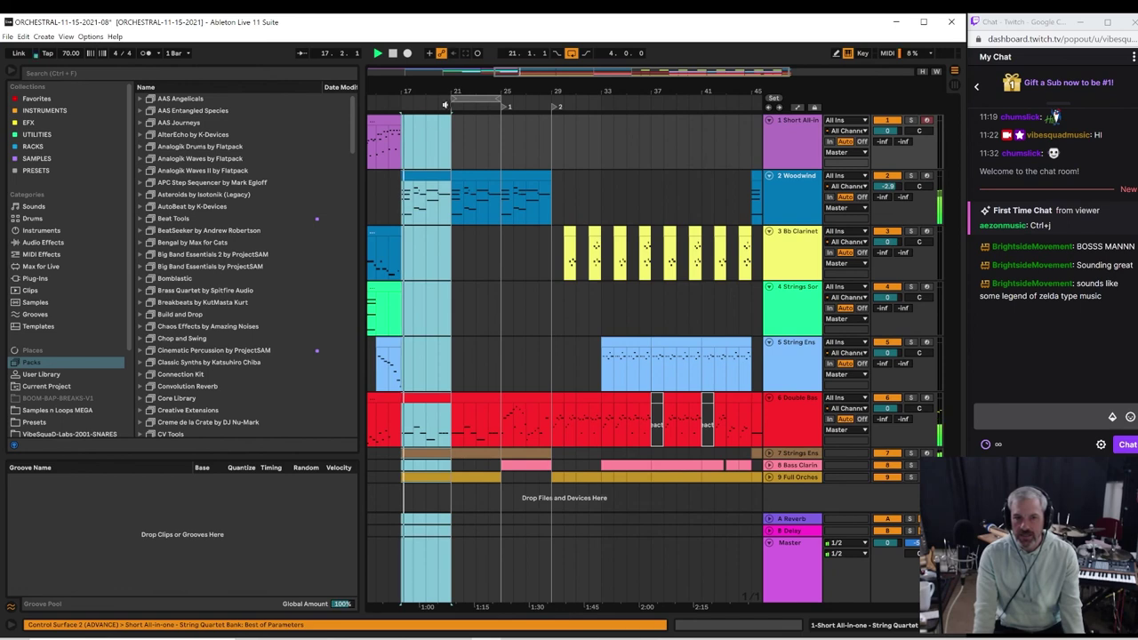
left_click_drag(449, 99, 449, 139)
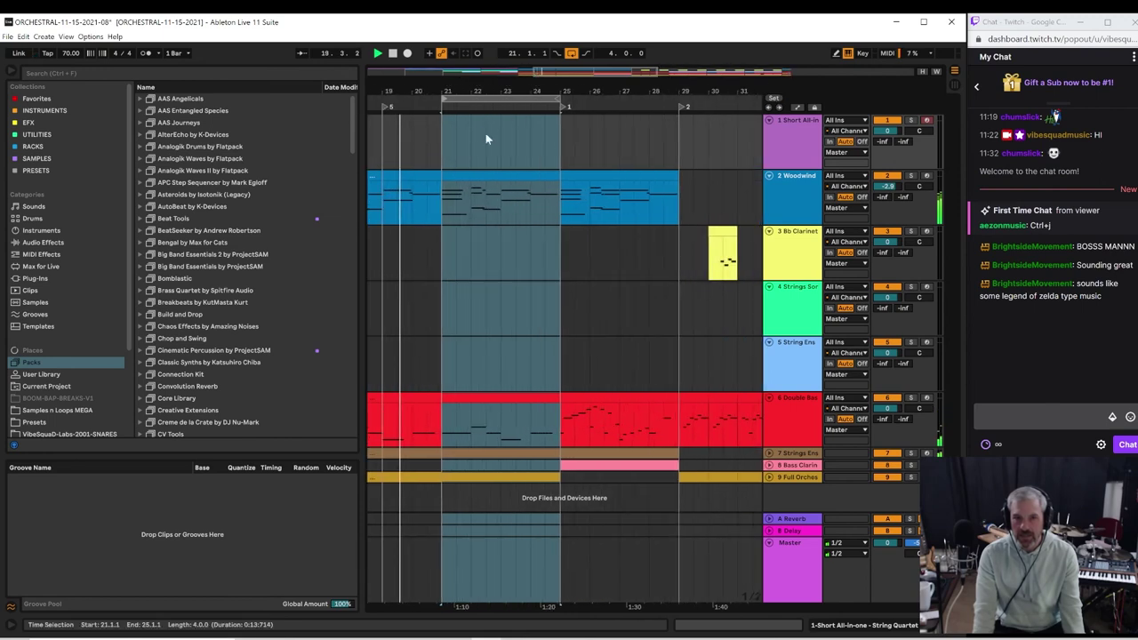
left_click_drag(385, 106, 443, 109)
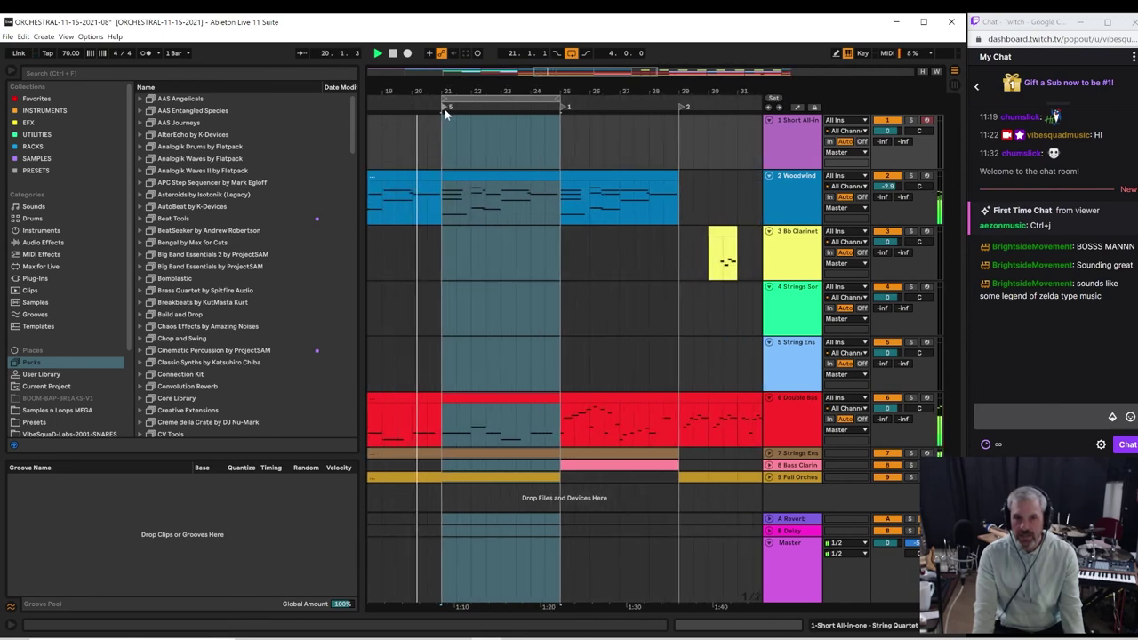
Step: Open the Double Bass clip starting at bar 21 in an enlarged note editor and raise its first note to A#1
double_click(480, 398)
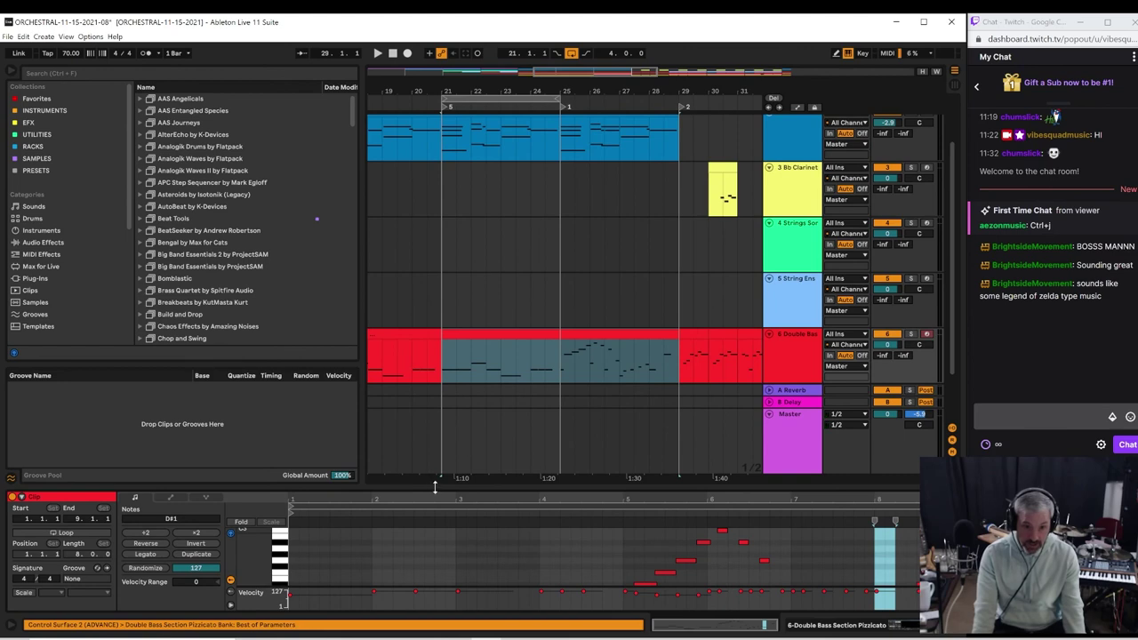
left_click_drag(435, 484, 502, 287)
left_click(320, 466)
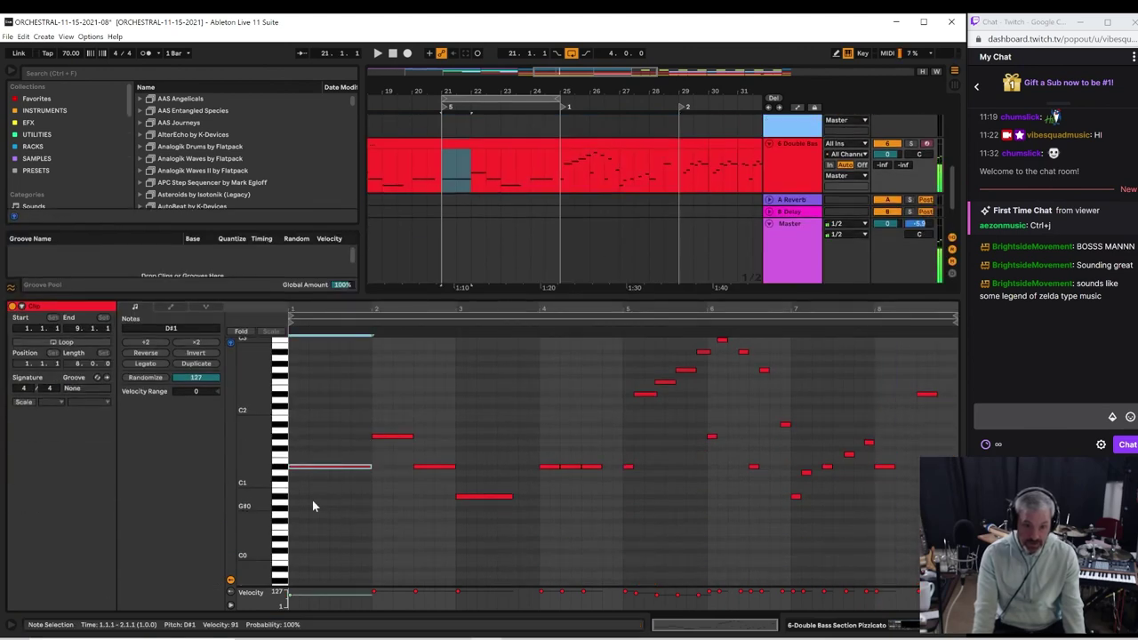
key("Up")
key("Up")
key("Up")
key("Up")
key("Up")
key("Up")
key("Up")
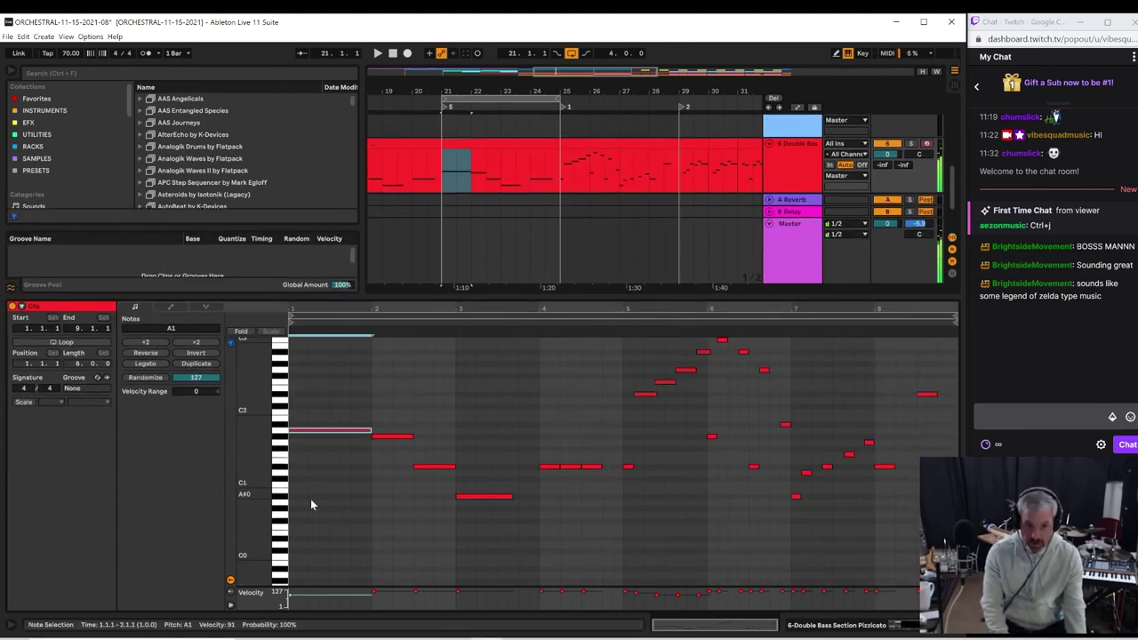
Step: Play from bar 21 to check the raised first Double Bass note against the other tracks
key("space")
key("space")
key("space")
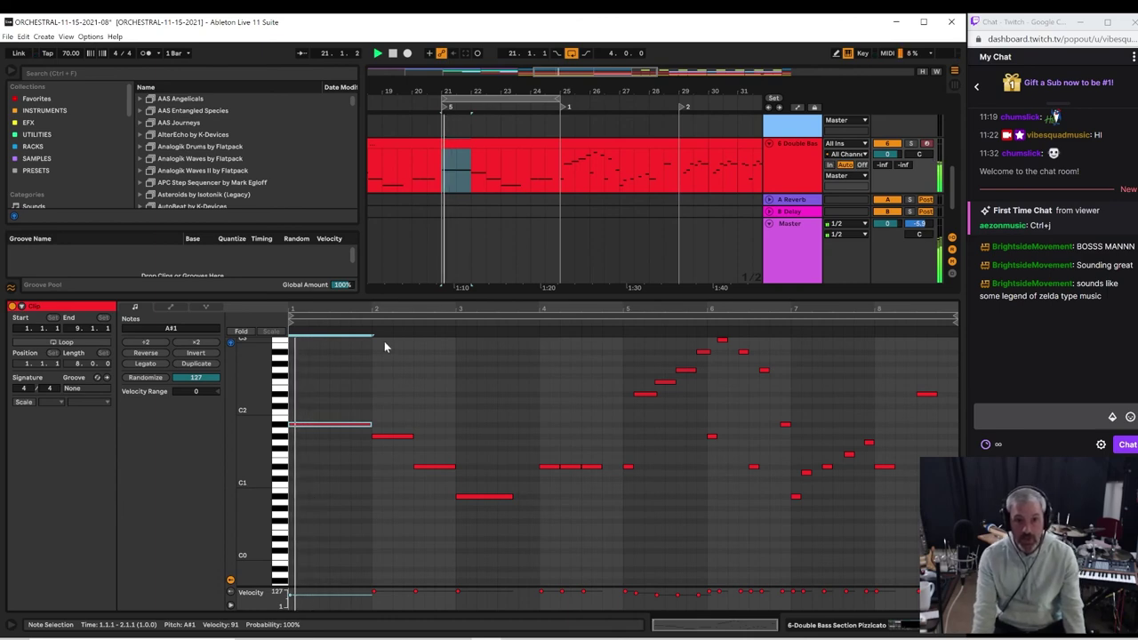
key("space")
scroll(464, 222, "down", 3)
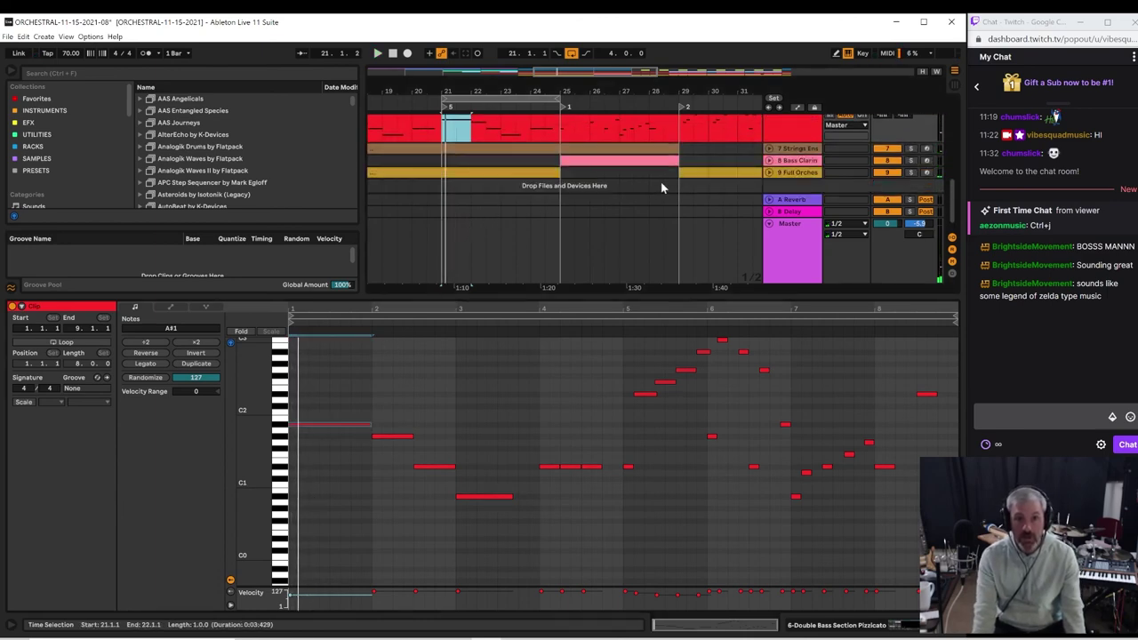
Step: Unfold the Full Orchestra track and open its clip at bar 21 for note editing
left_click(769, 173)
scroll(491, 208, "down", 1)
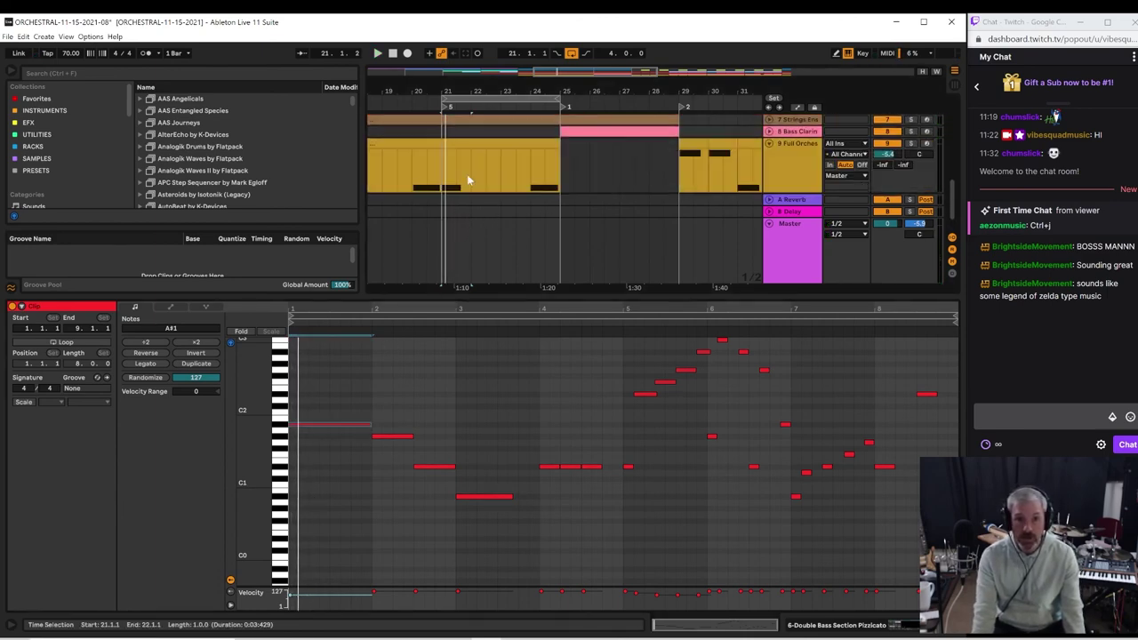
left_click(467, 143)
left_click(343, 429)
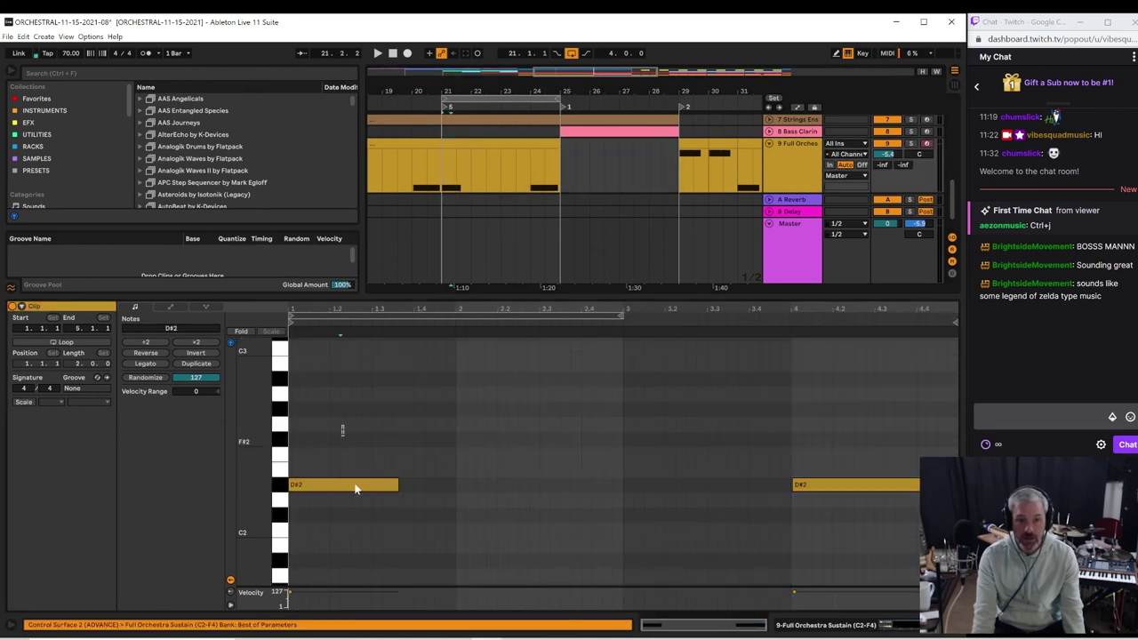
Step: Raise the first note of the Full Orchestra clip at bar 21 to A#2 and play it back from there
left_click(355, 486)
key("Up")
key("Up")
key("Up")
key("Up")
key("Up")
key("Up")
key("Up")
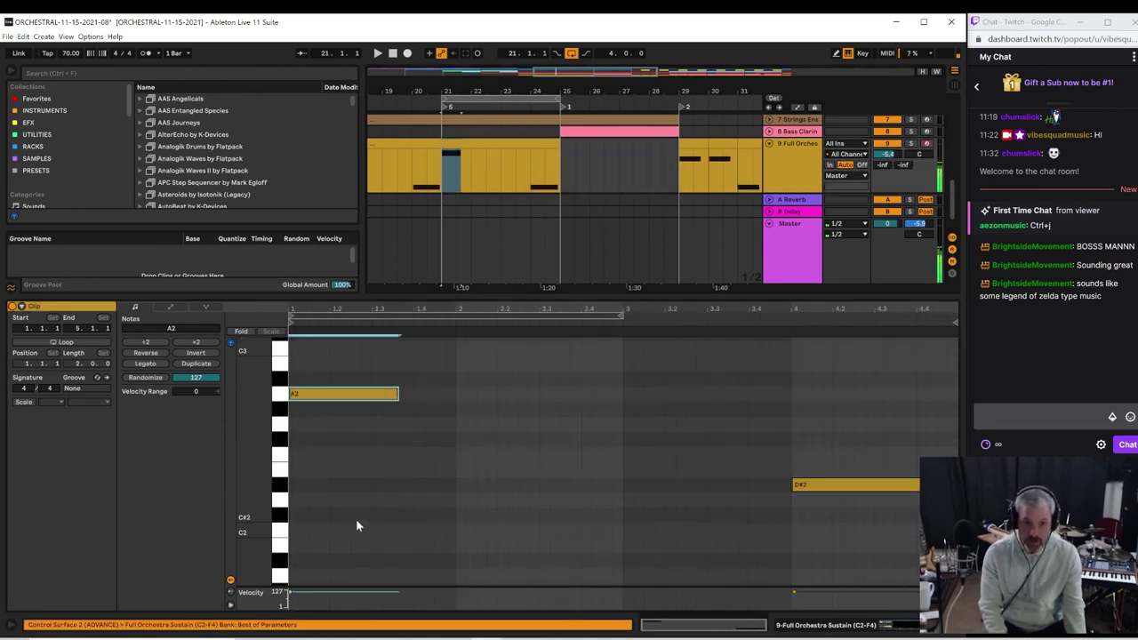
key("space")
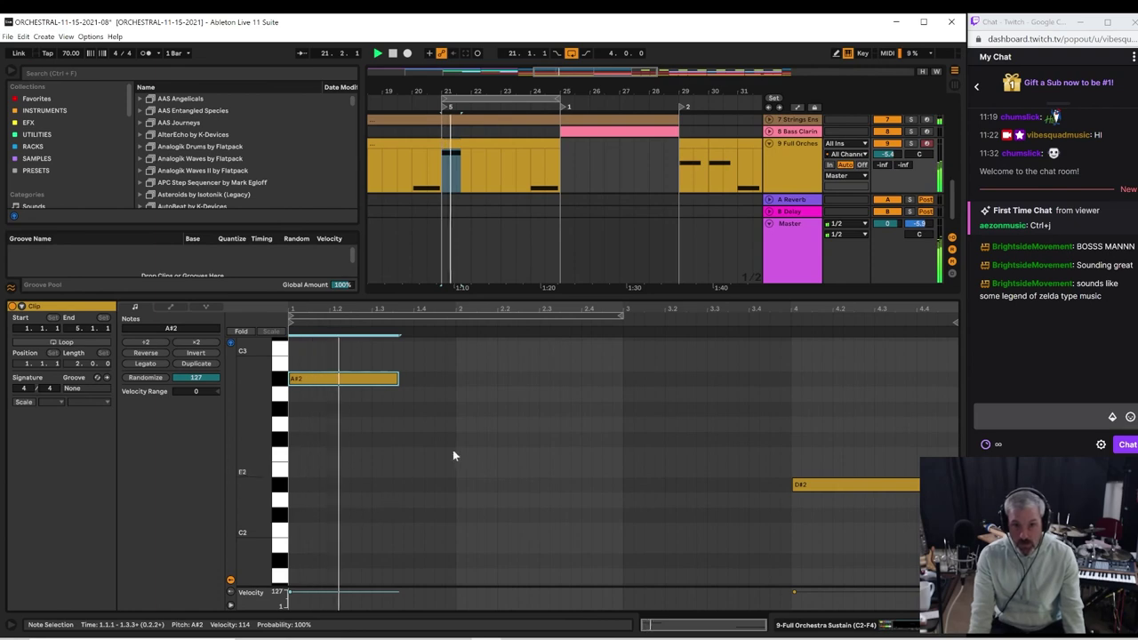
scroll(480, 355, "up", 2)
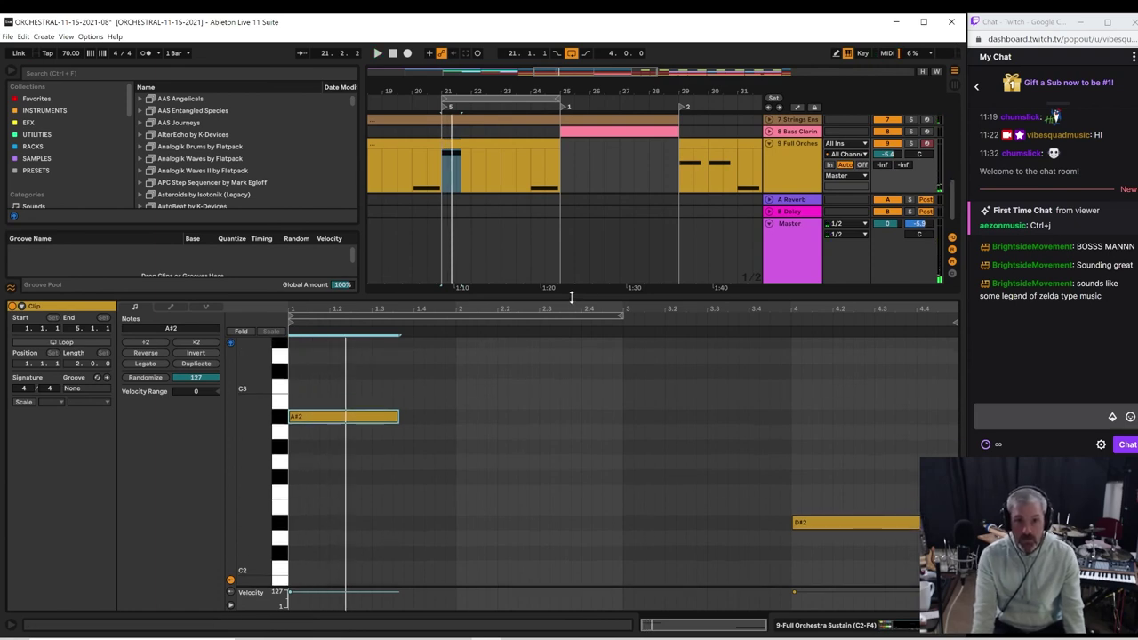
Step: Unfold the Strings Ensemble track and open its clip at bar 21 in an enlarged note editor
left_click_drag(571, 298, 572, 478)
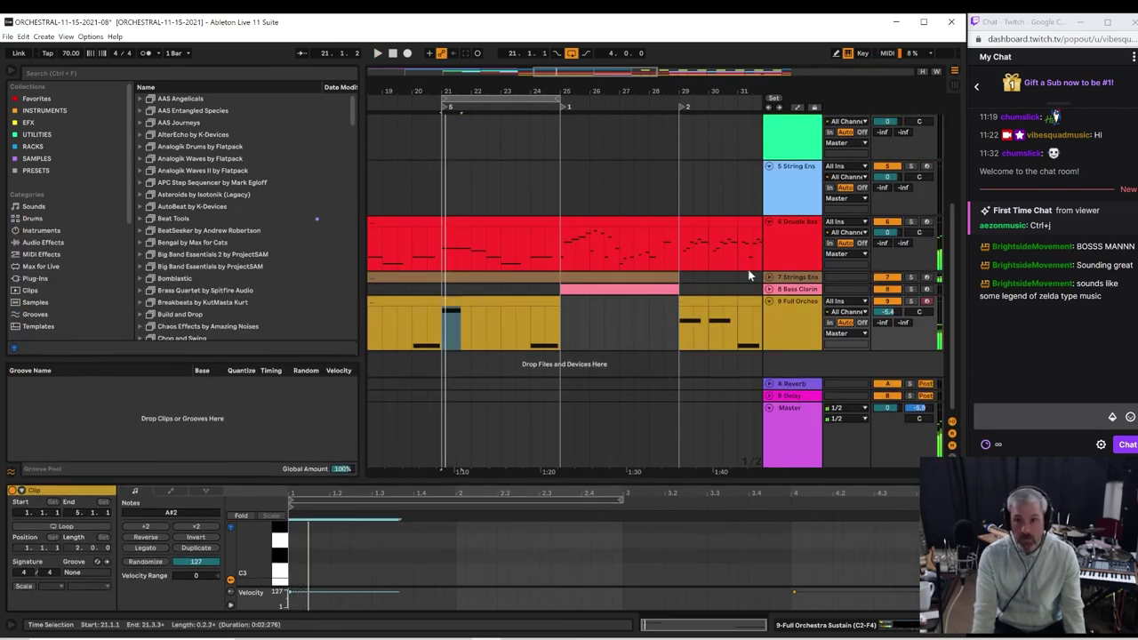
left_click(768, 277)
left_click(447, 310)
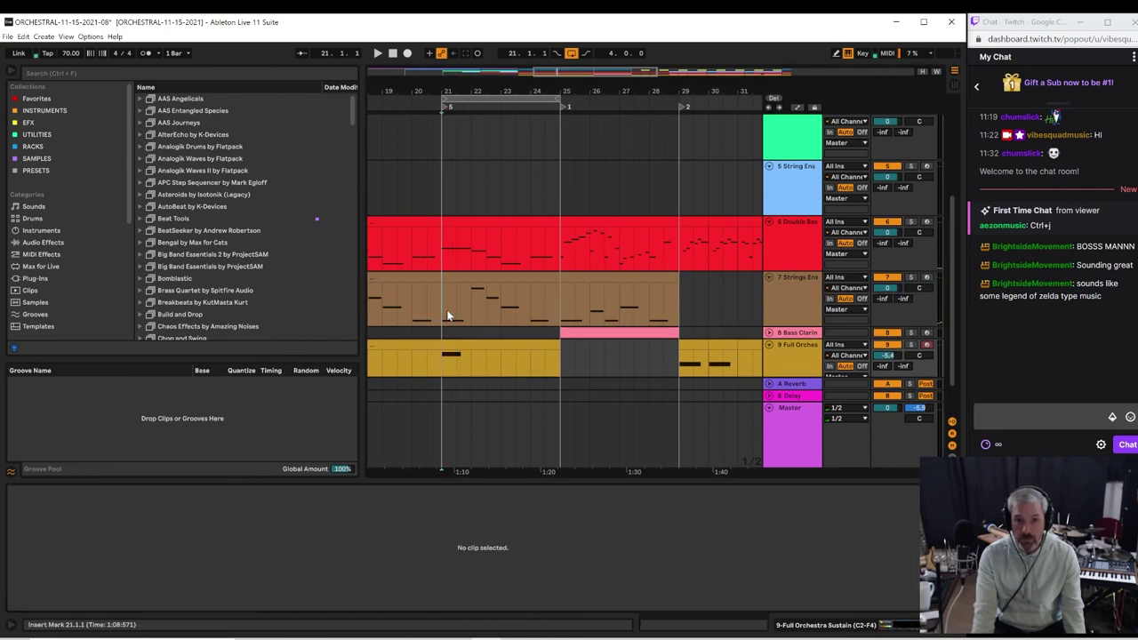
left_click(449, 281)
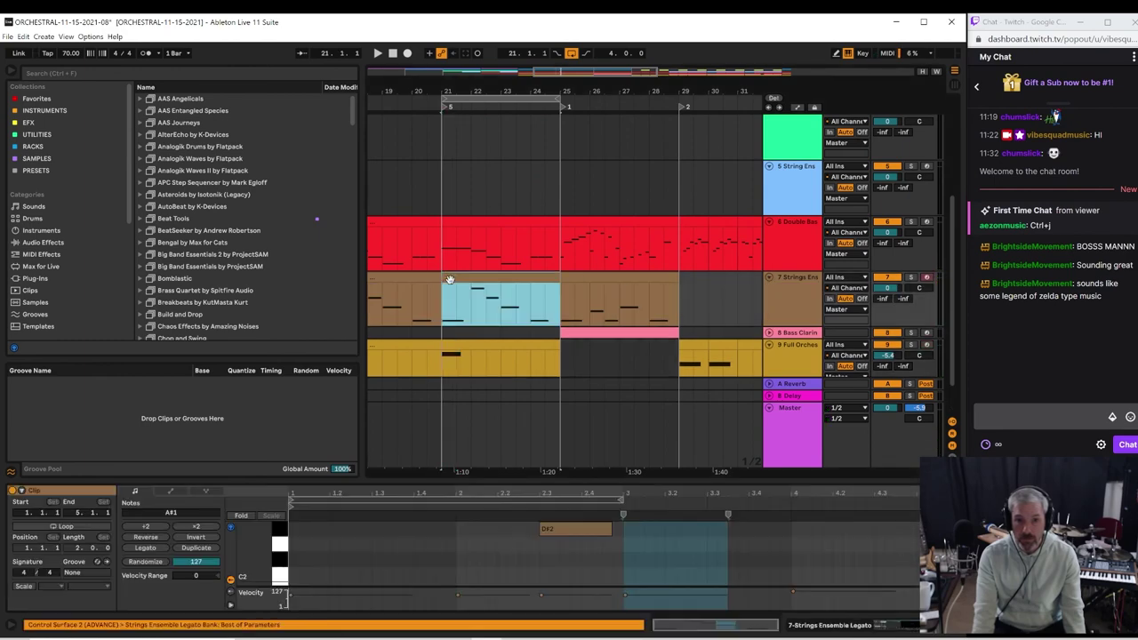
left_click_drag(464, 480, 481, 312)
Step: Raise the first note of the Strings Ensemble clip at bar 21 to A#1 and play it back briefly
left_click_drag(365, 446, 404, 620)
key("Up")
key("Up")
key("Up")
key("Up")
key("Up")
key("Up")
key("Up")
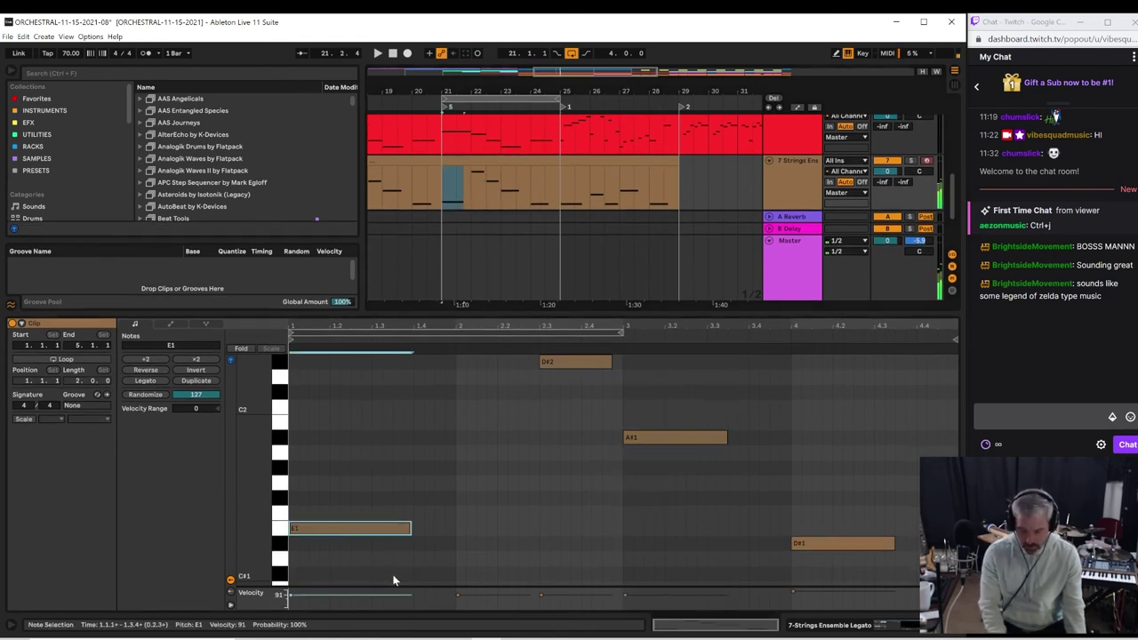
key("space")
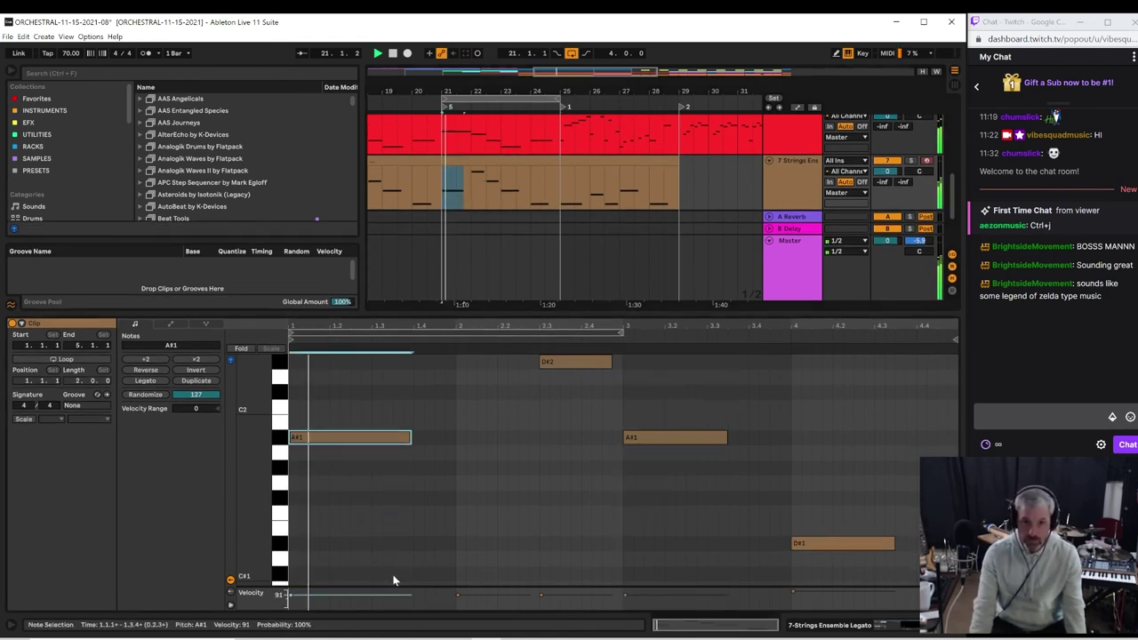
key("space")
Step: Play the arrangement from bars 20, 19 and 17 to check the transition into bar 21
left_click(413, 183)
key("space")
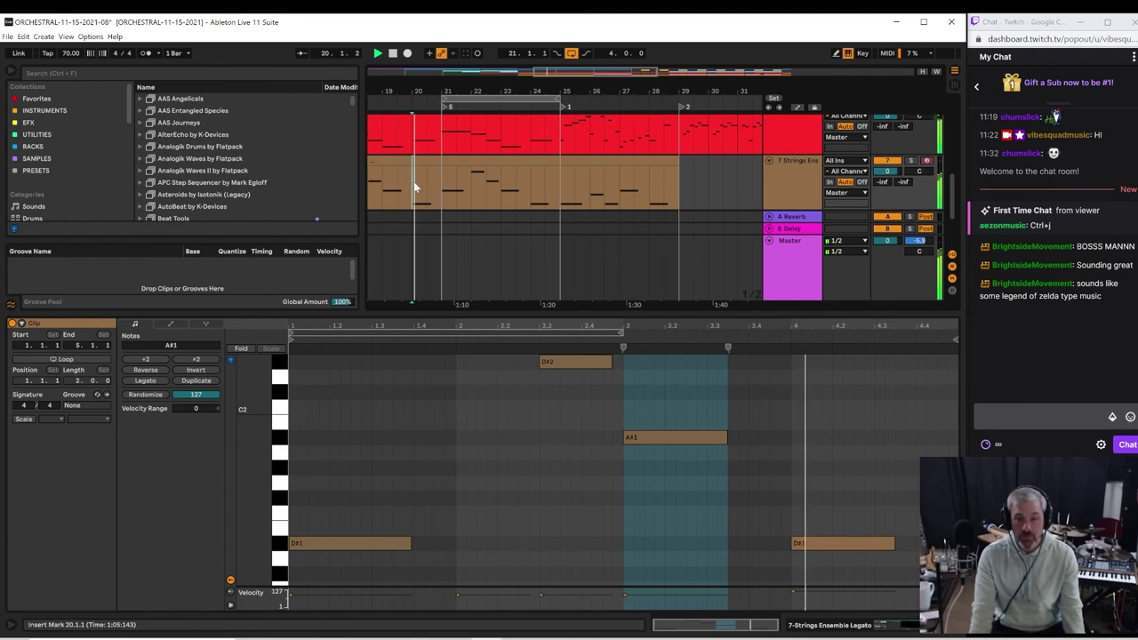
left_click_drag(439, 87, 439, 93)
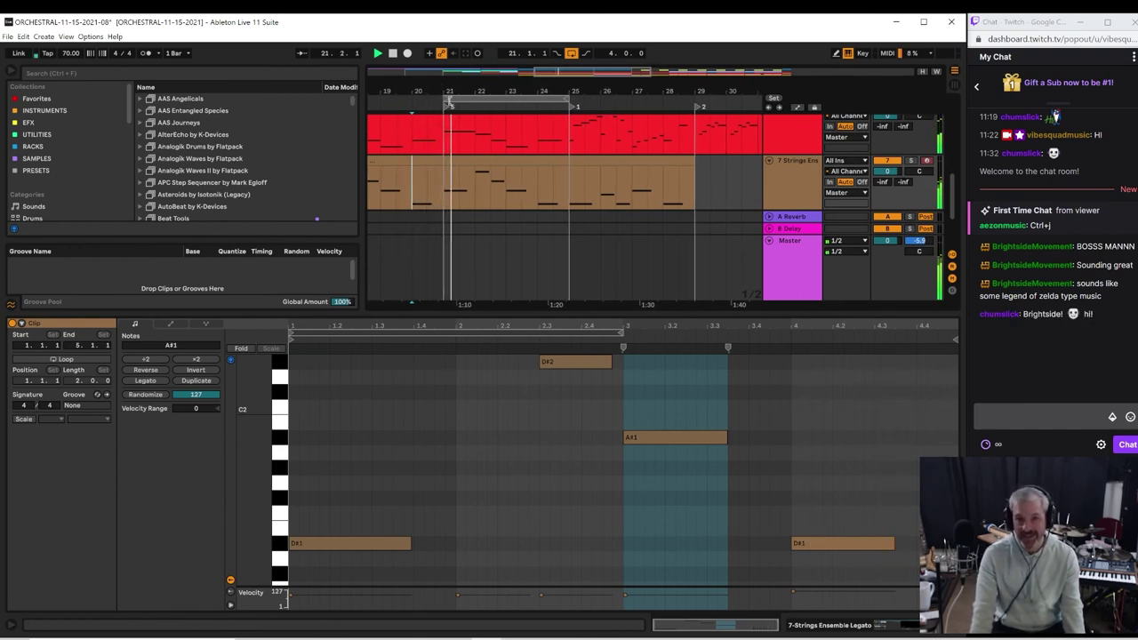
left_click(380, 182)
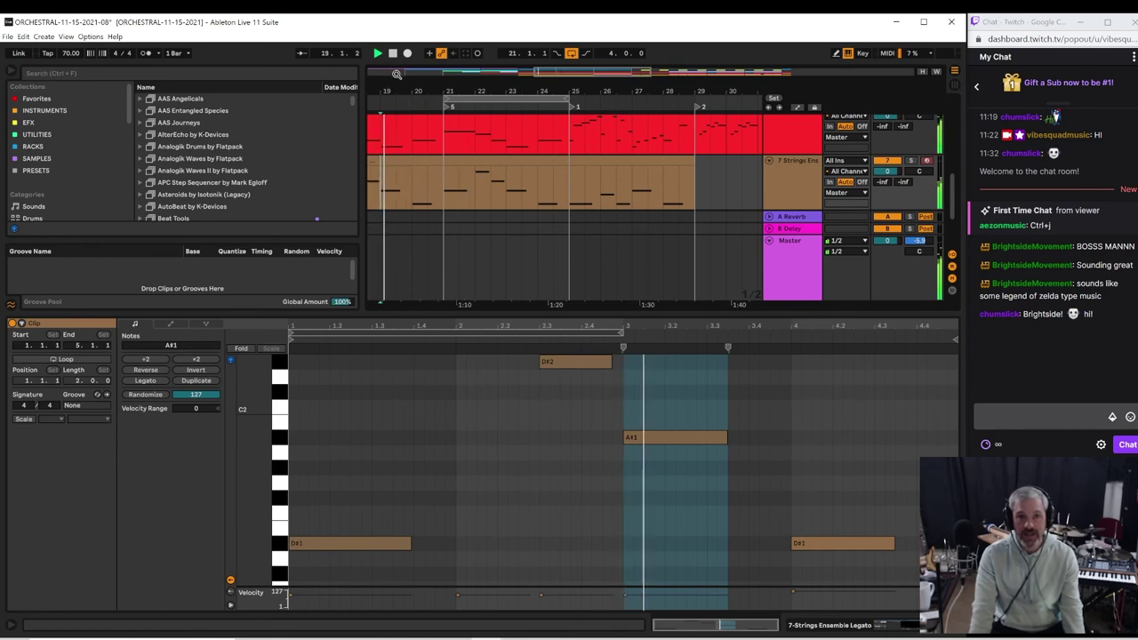
left_click_drag(398, 84, 464, 57)
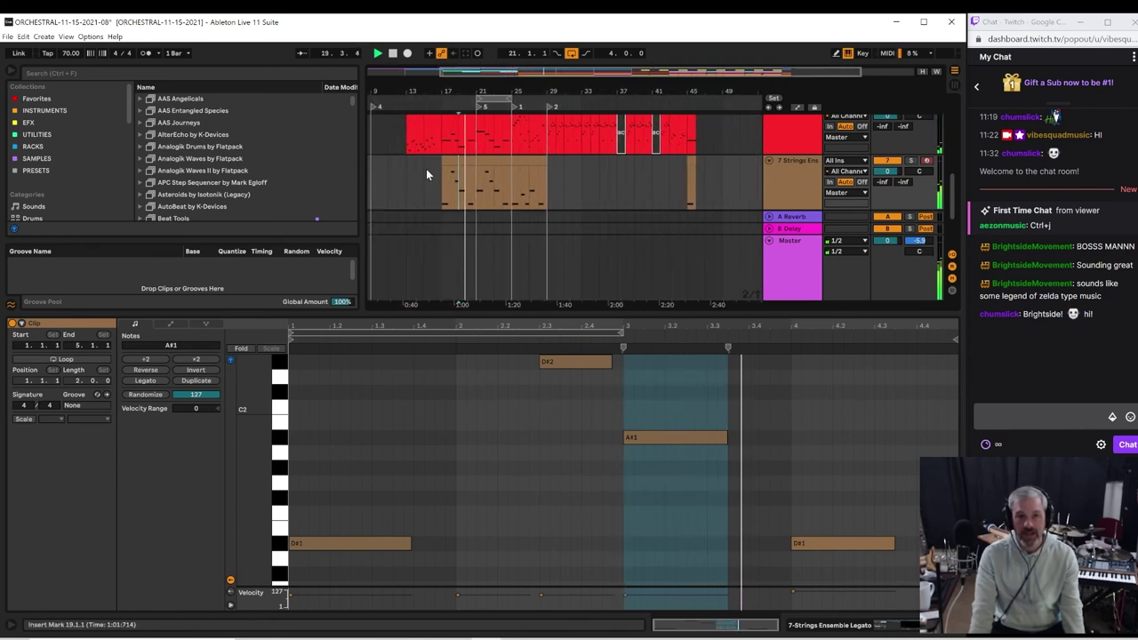
left_click(439, 187)
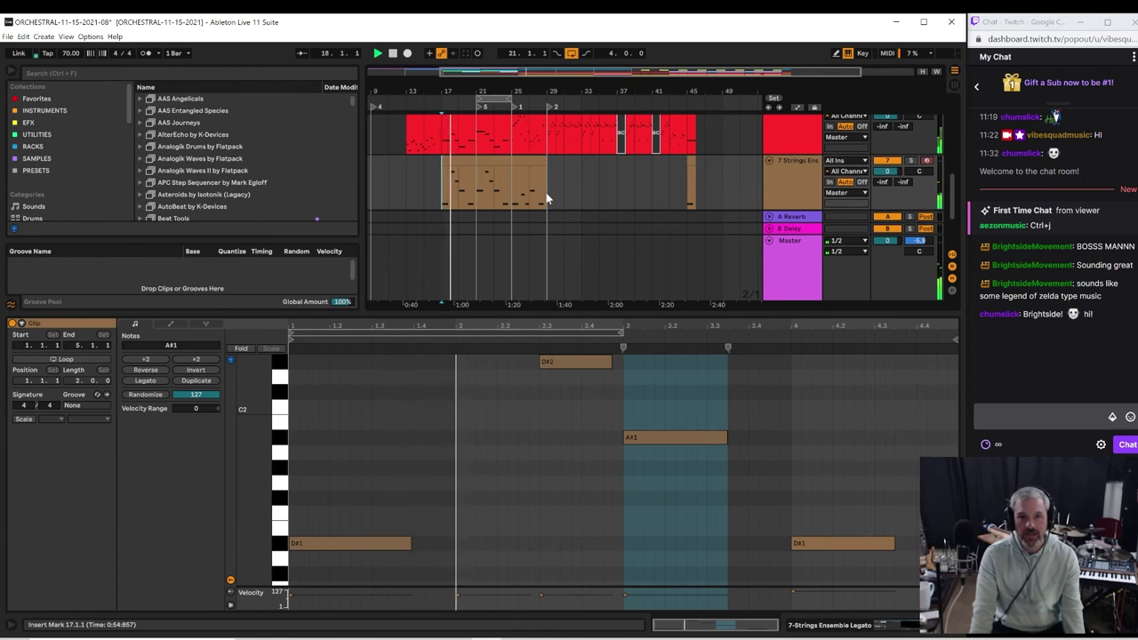
left_click_drag(476, 82, 448, 128)
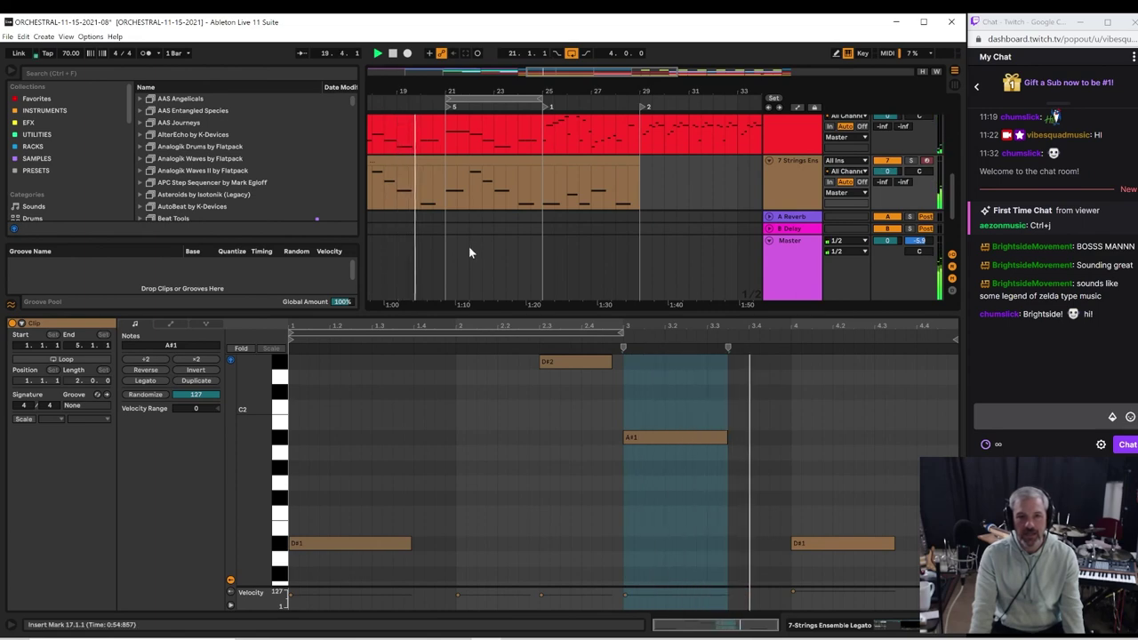
mouse_move(481, 91)
left_mouse_down()
mouse_move(480, 59)
mouse_move(464, 84)
left_mouse_up()
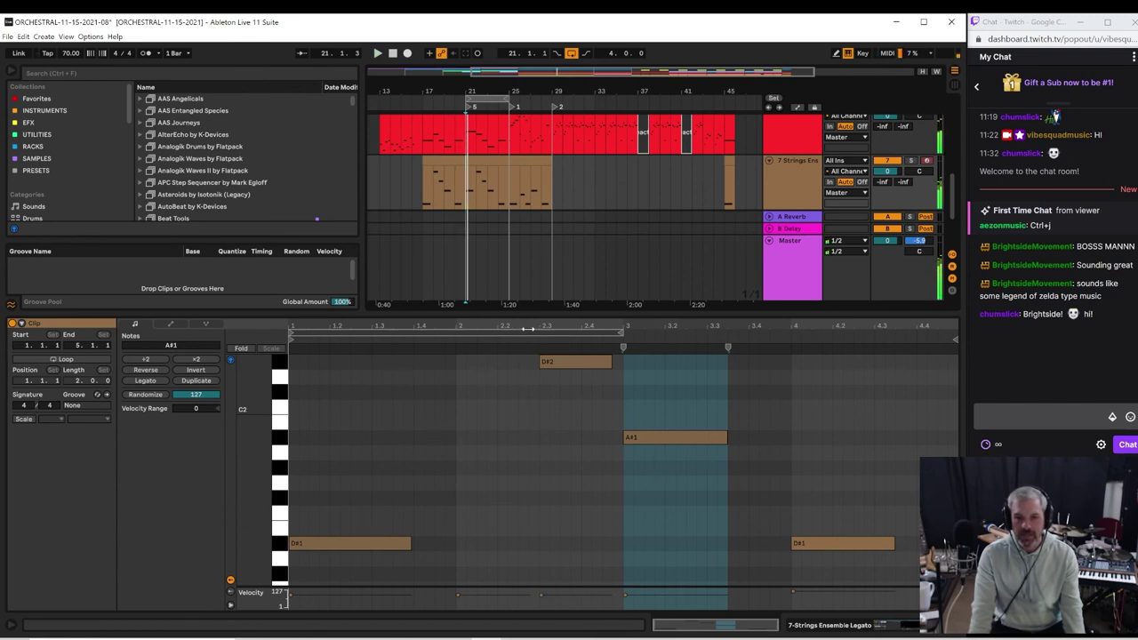
Step: Raise the first note of the Strings Ensemble clip at bar 21 to C2 and play from bar 21
key("space")
left_click(481, 163)
key("space")
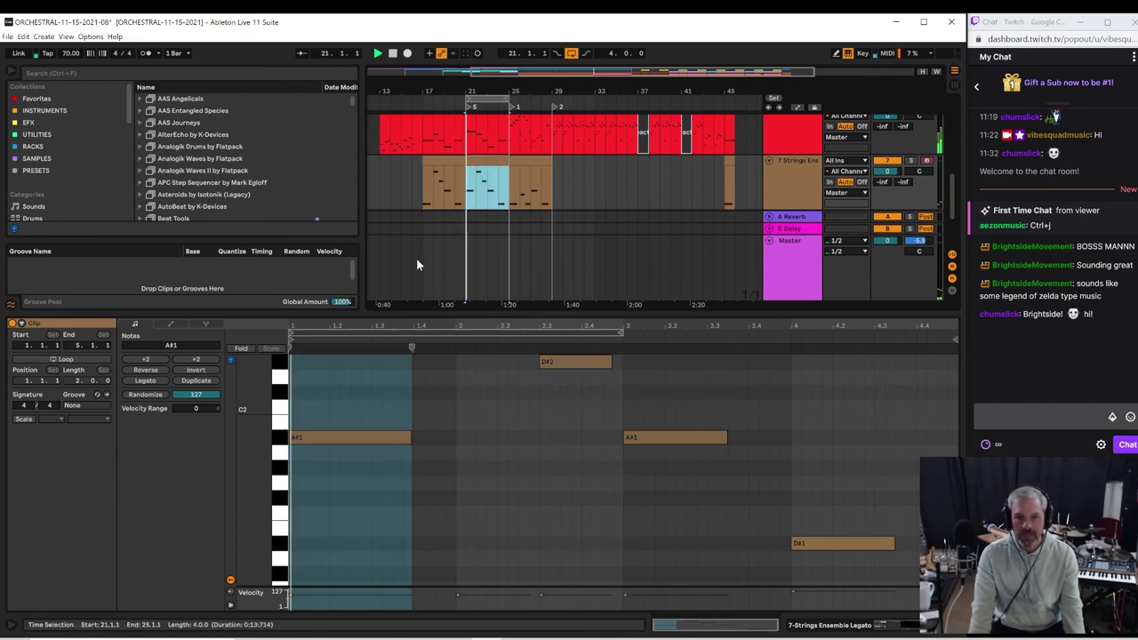
left_click(357, 437)
key("space")
key("Up")
key("Up")
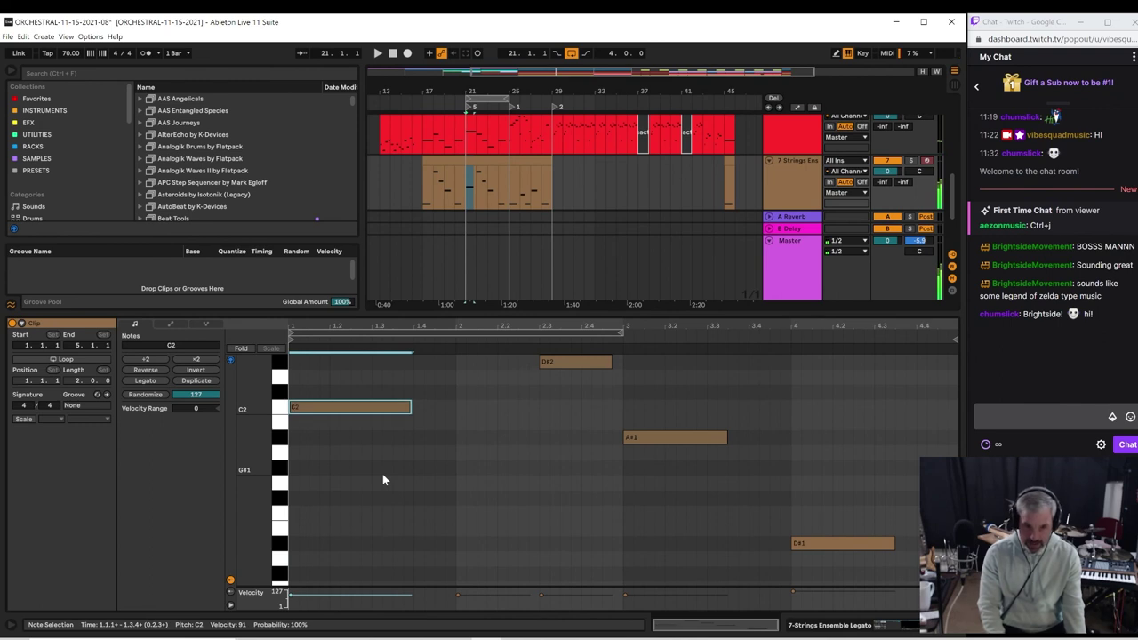
key("space")
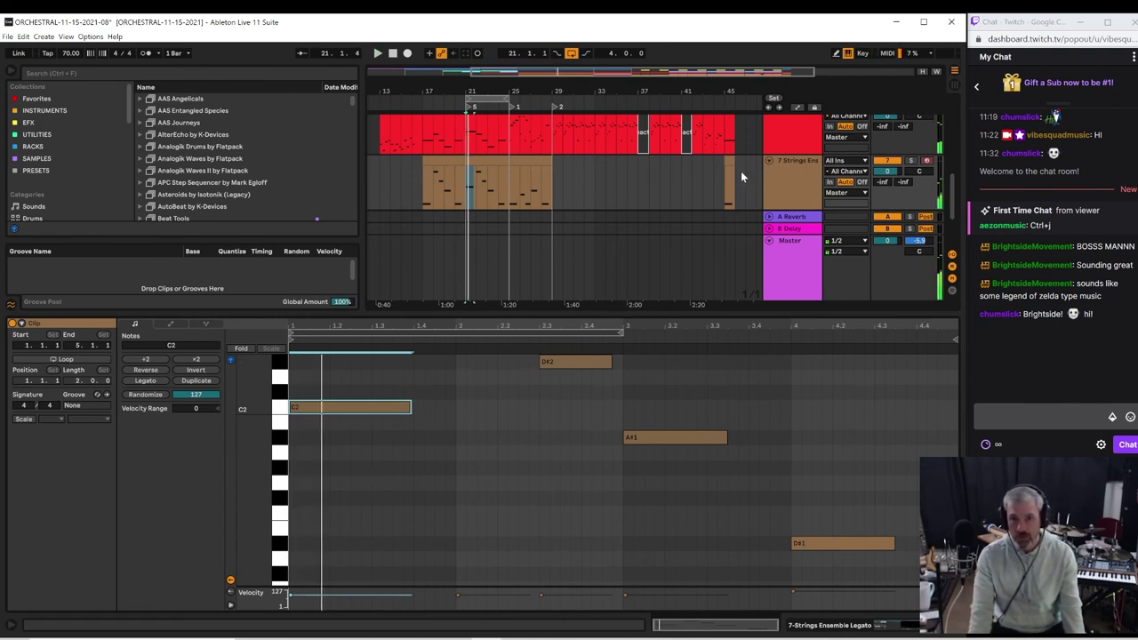
Step: Open the Double Bass clip at bar 21 and select its first note
scroll(741, 174, "up", 1)
left_click(476, 131)
left_click(466, 170)
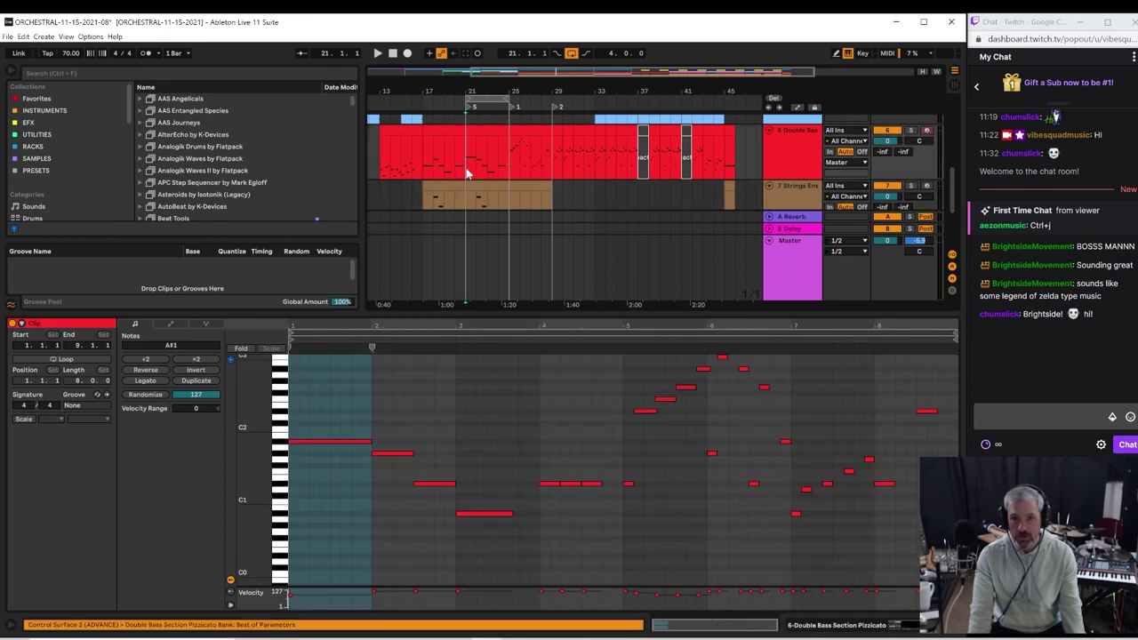
left_click(347, 441)
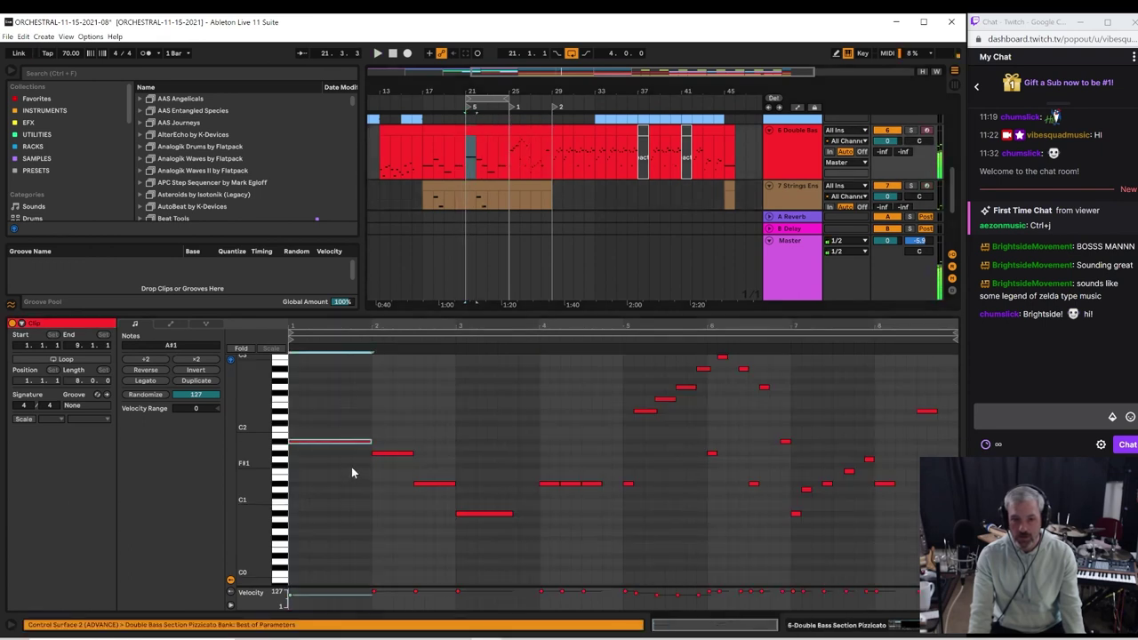
Step: Try the first Double Bass note at D#1 and play it back from bar 21
key("Down")
key("Down")
key("Down")
key("Down")
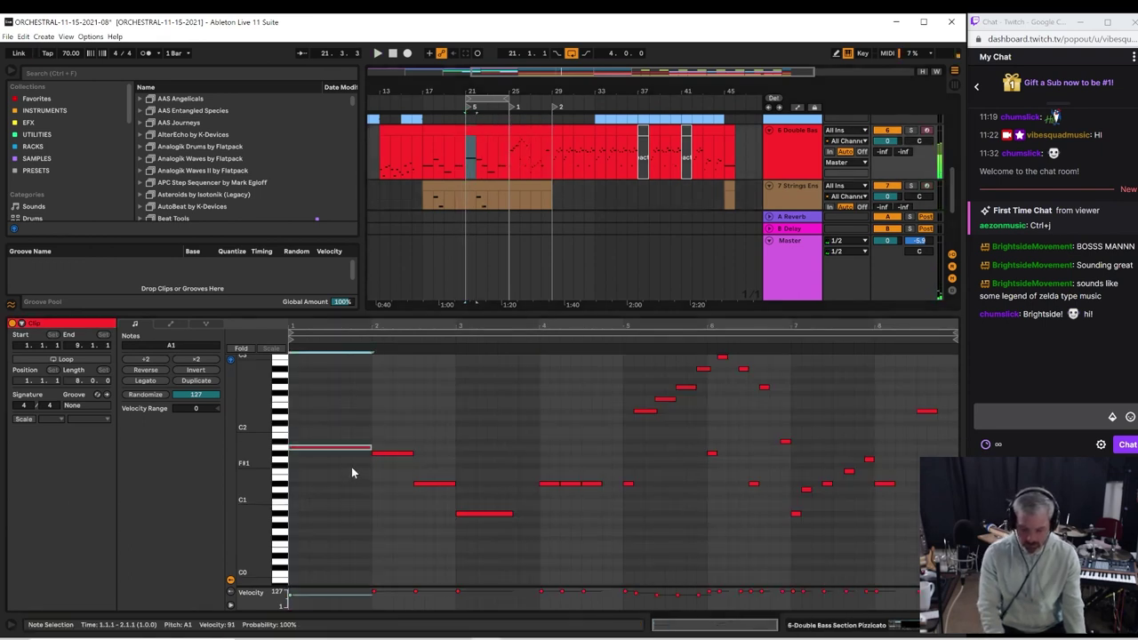
key("space")
key("Down")
key("Down")
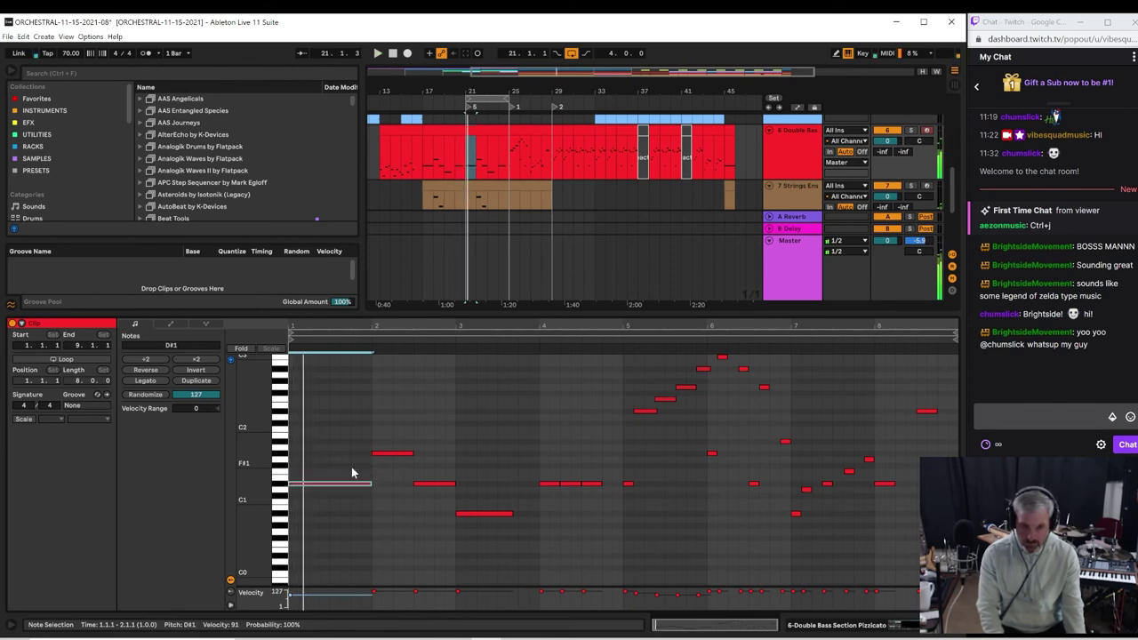
Step: Raise the first note of the Double Bass clip at bar 21 to B1
key("Up")
key("Up")
key("Up")
key("Up")
key("Up")
key("Up")
key("Up")
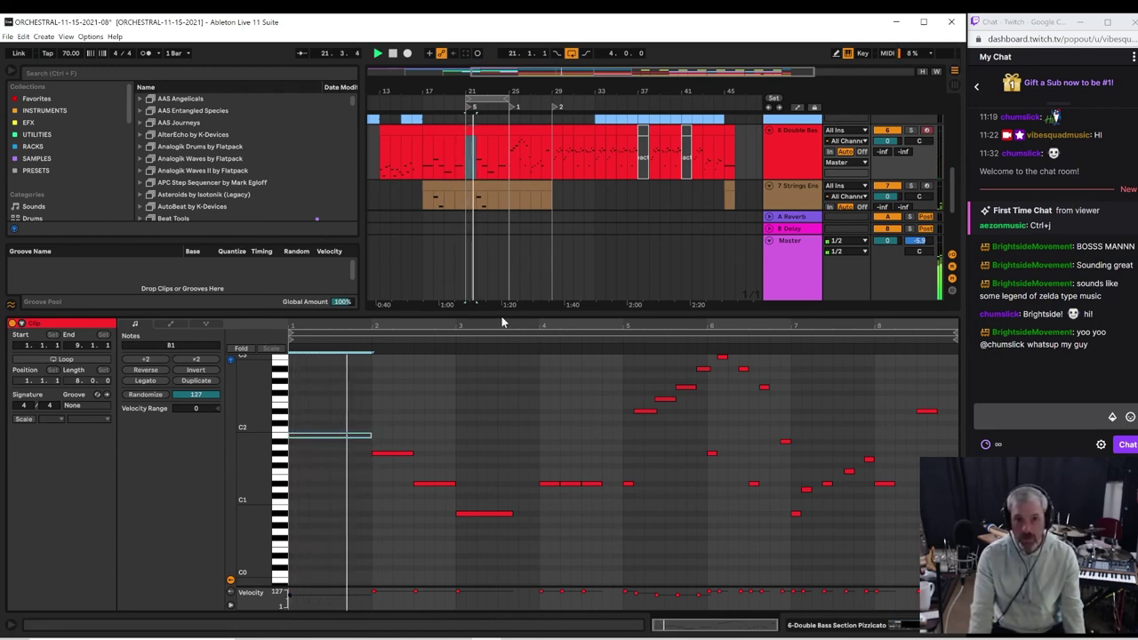
Step: Collapse the note editor and play from bar 17 to review the repeated section across all tracks
left_click_drag(498, 315, 508, 613)
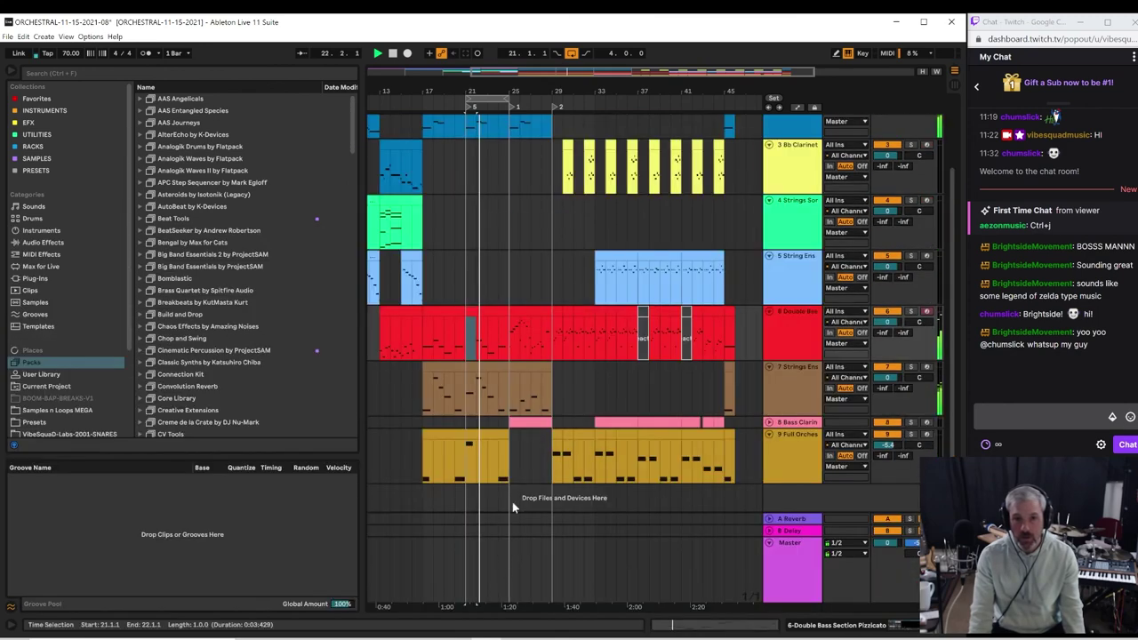
left_click(423, 320)
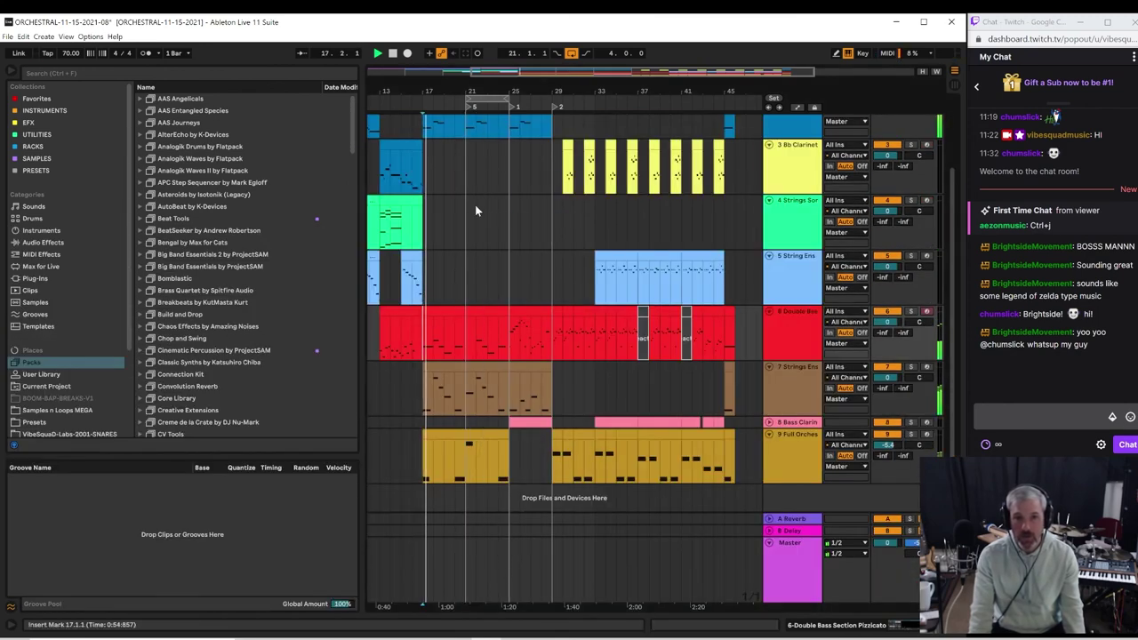
scroll(511, 163, "up", 3)
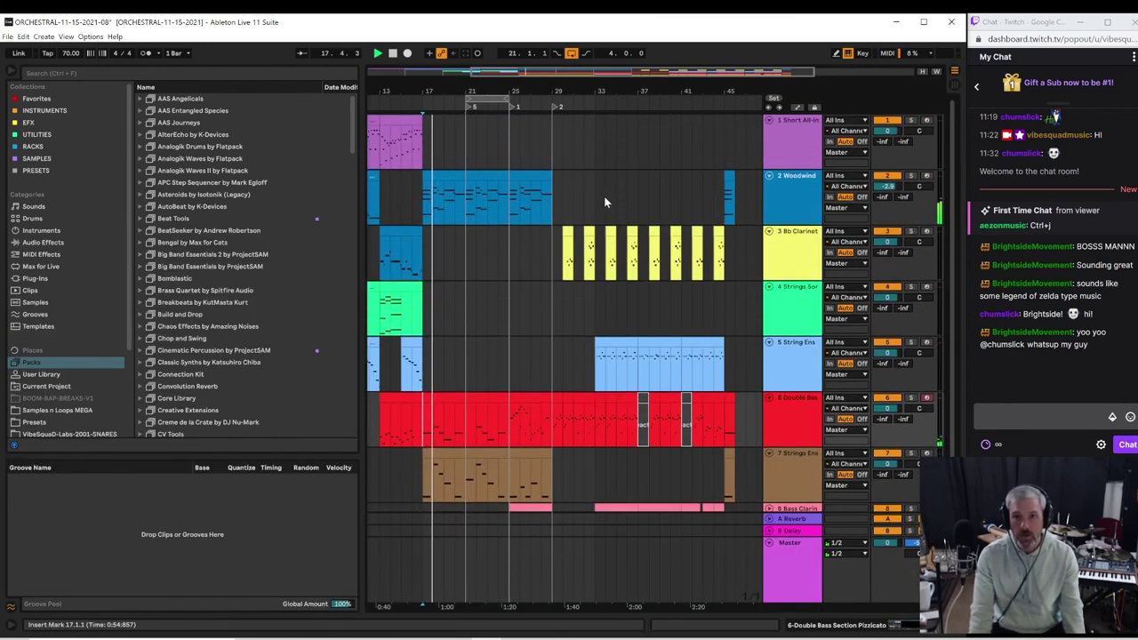
Step: Deactivate bar 21 to 22 of the Woodwind and Strings Ensemble clips
left_click(463, 208)
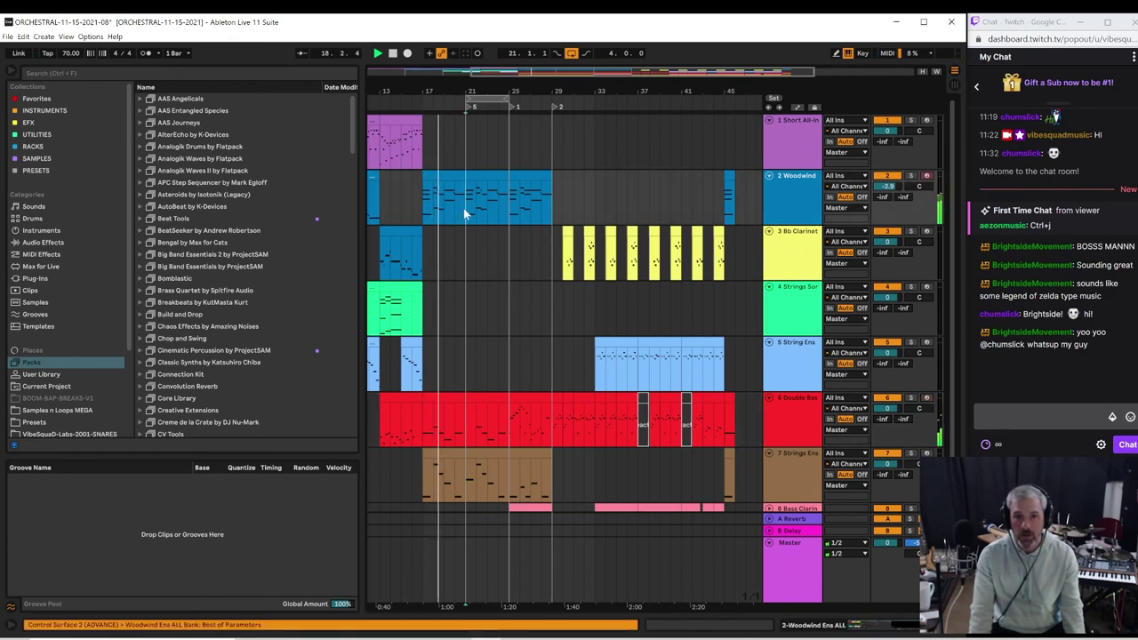
left_click_drag(463, 208, 474, 209)
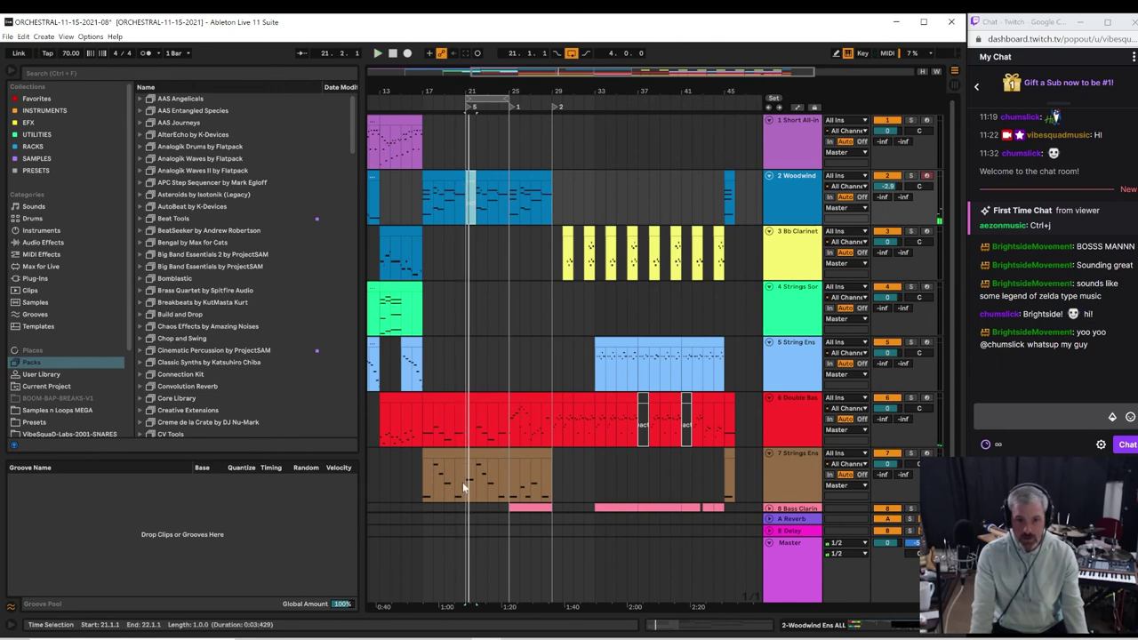
left_click_drag(465, 486, 471, 483)
key("space")
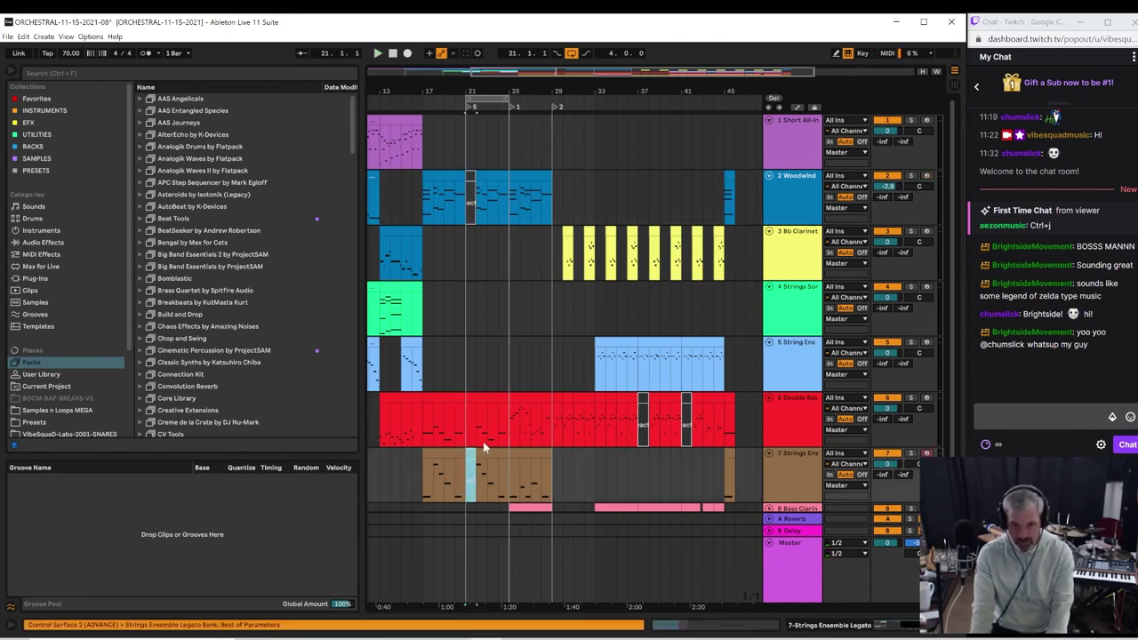
Step: Deactivate bar 21 to 22 of the Double Bass clip and play briefly from bar 21
left_click(461, 438)
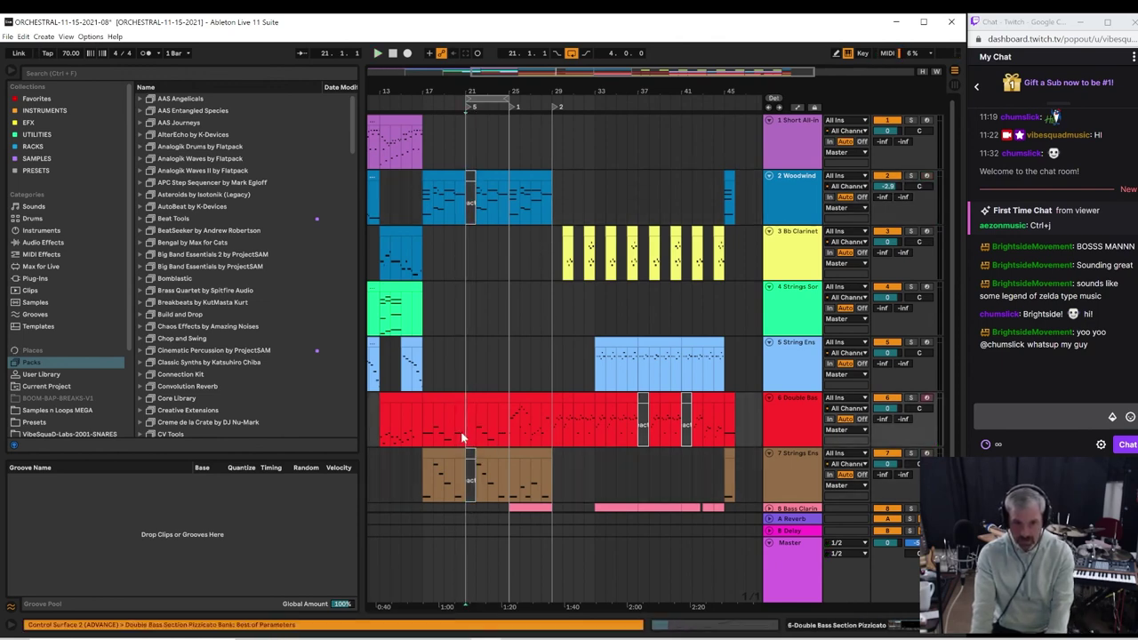
left_click_drag(468, 433, 476, 437)
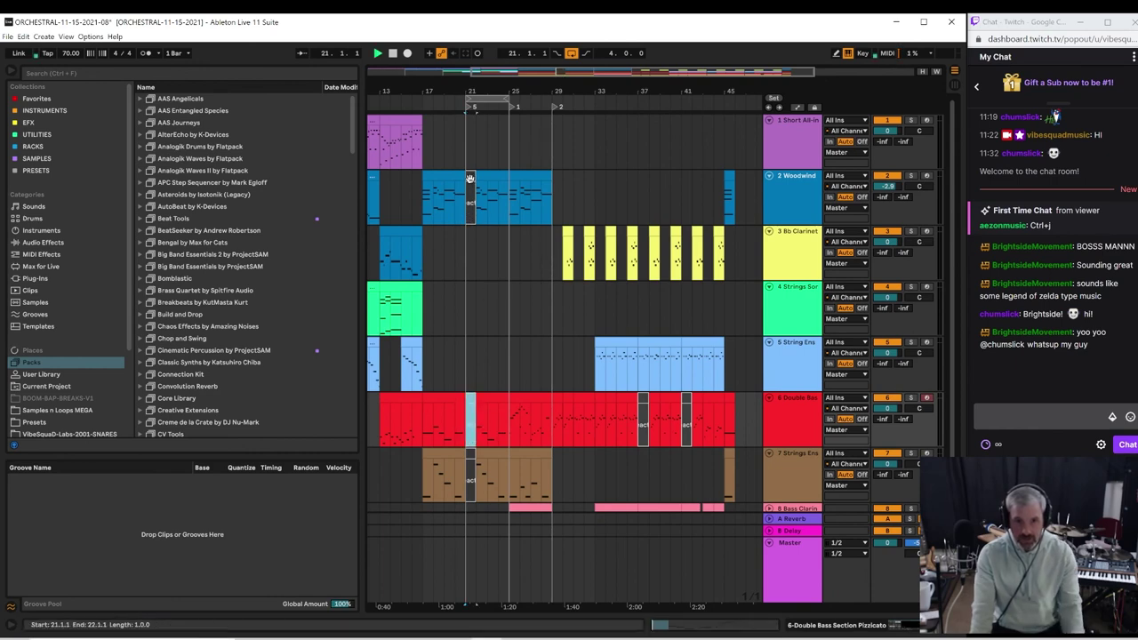
key("space")
key("space")
Step: Play from bar 20 to hear the Full Orchestra note at bar 21 with the other parts muted
scroll(451, 449, "down", 3)
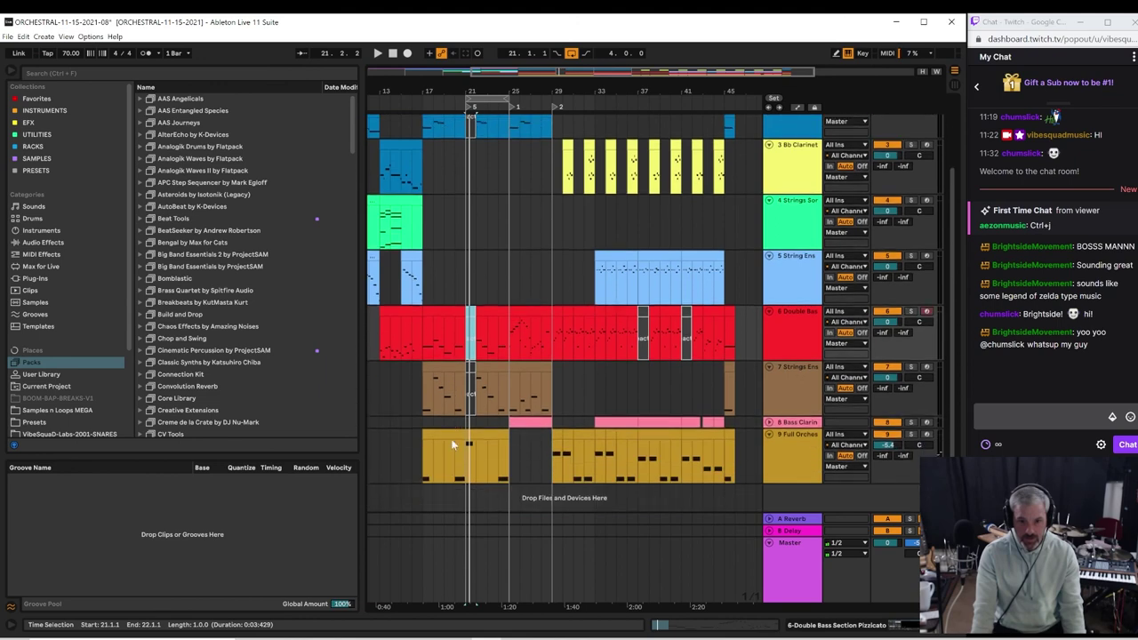
left_click(452, 471)
key("space")
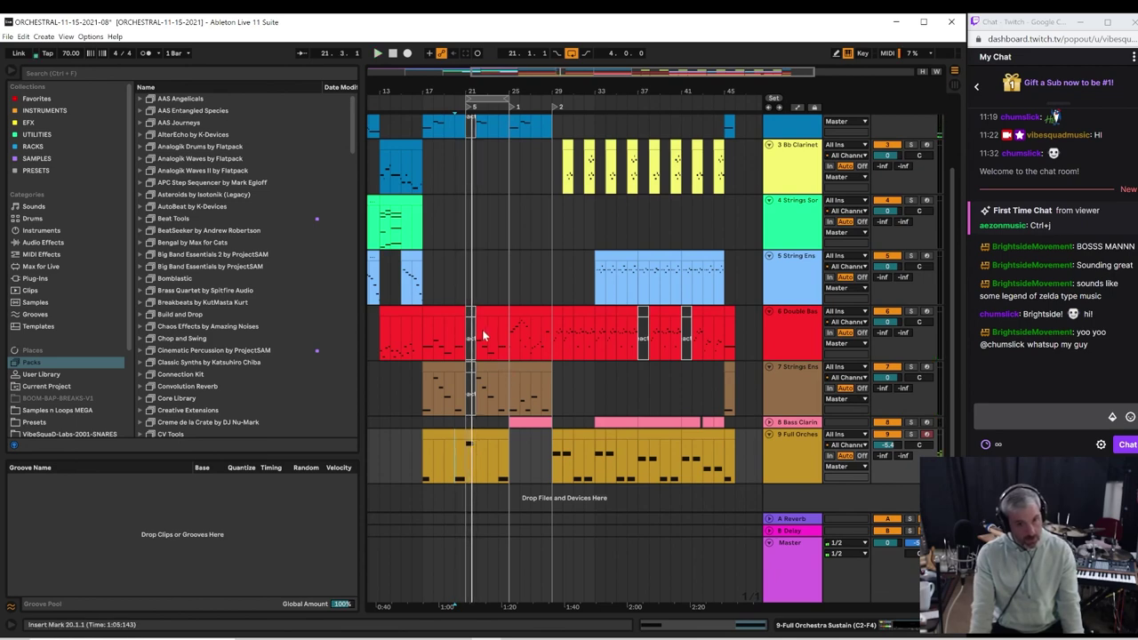
Step: Change the first note of the Full Orchestra clip at bar 21 to G2 while checking playback from bar 17
left_click(426, 401)
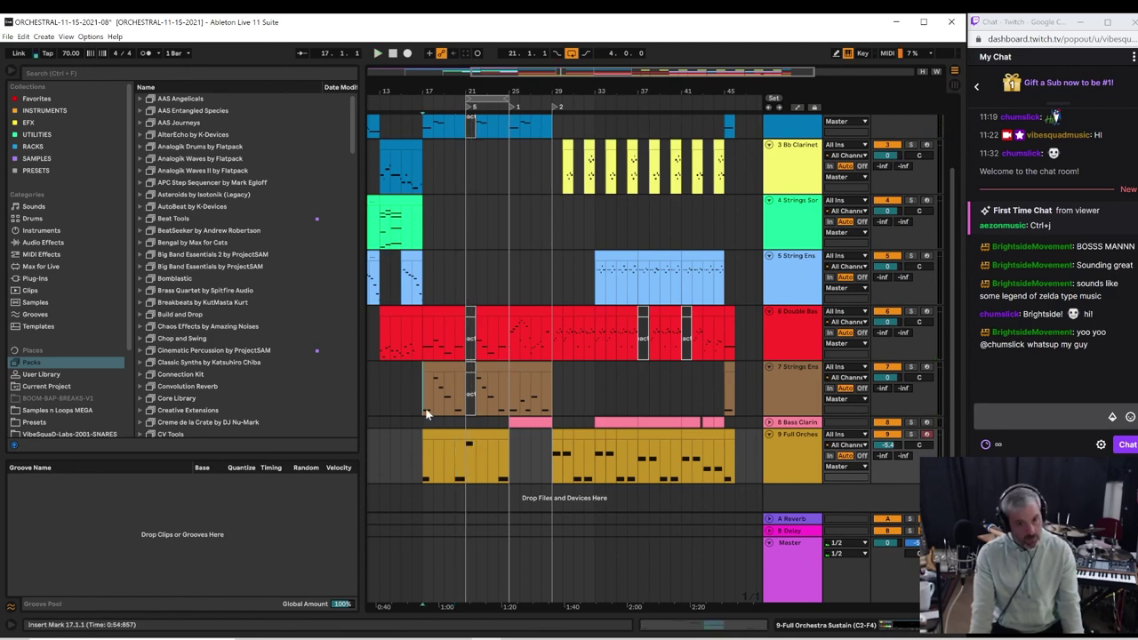
double_click(469, 445)
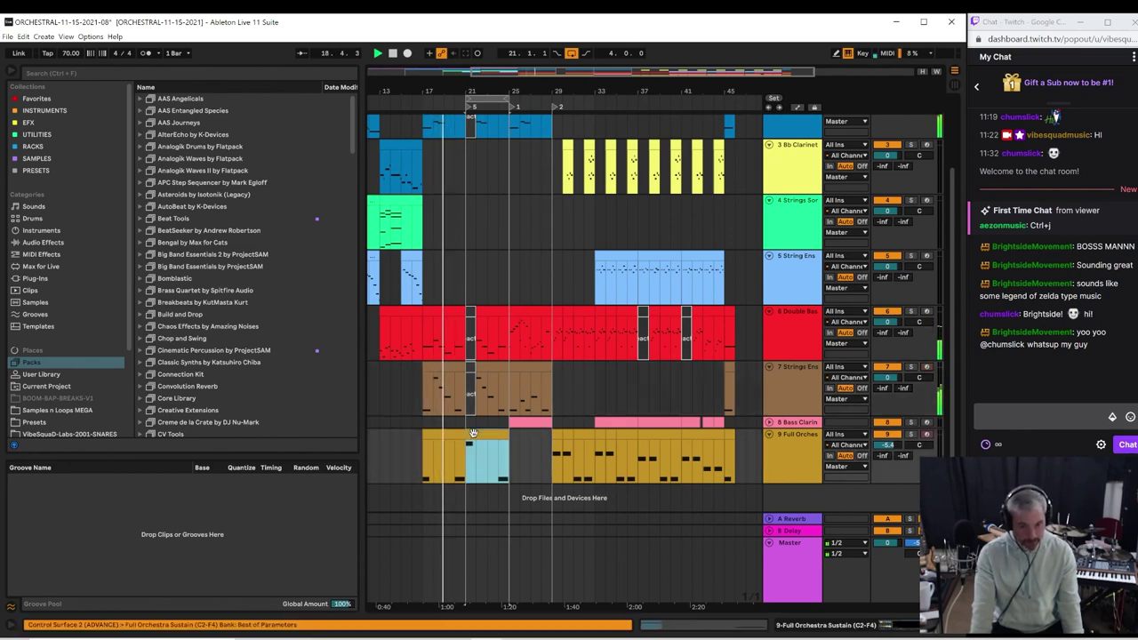
left_click_drag(468, 487, 469, 251)
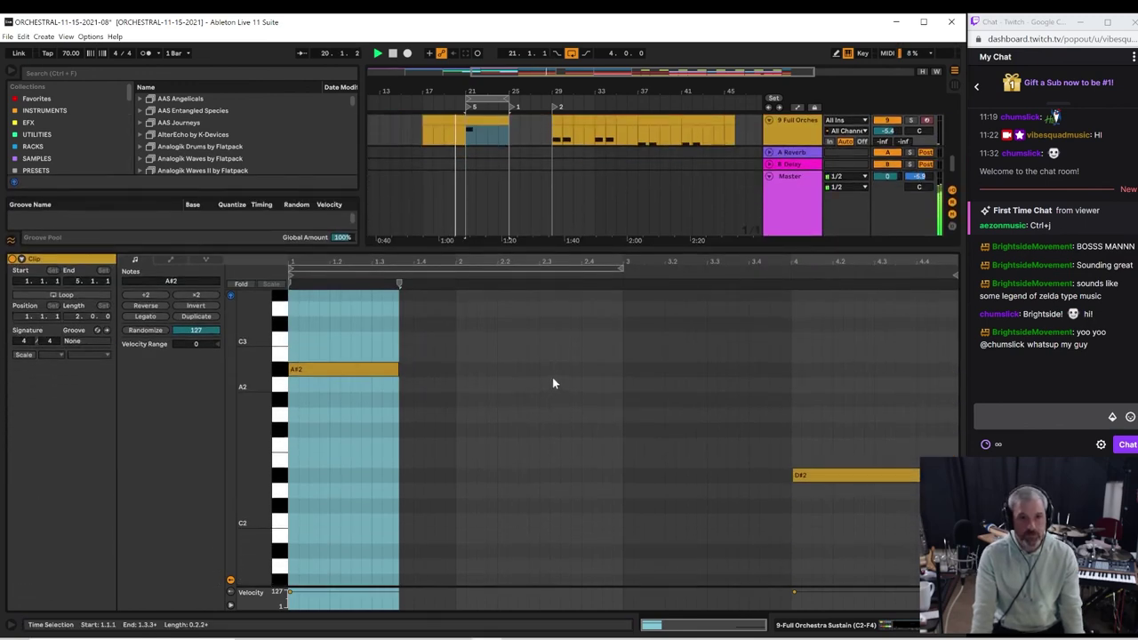
scroll(551, 378, "up", 2)
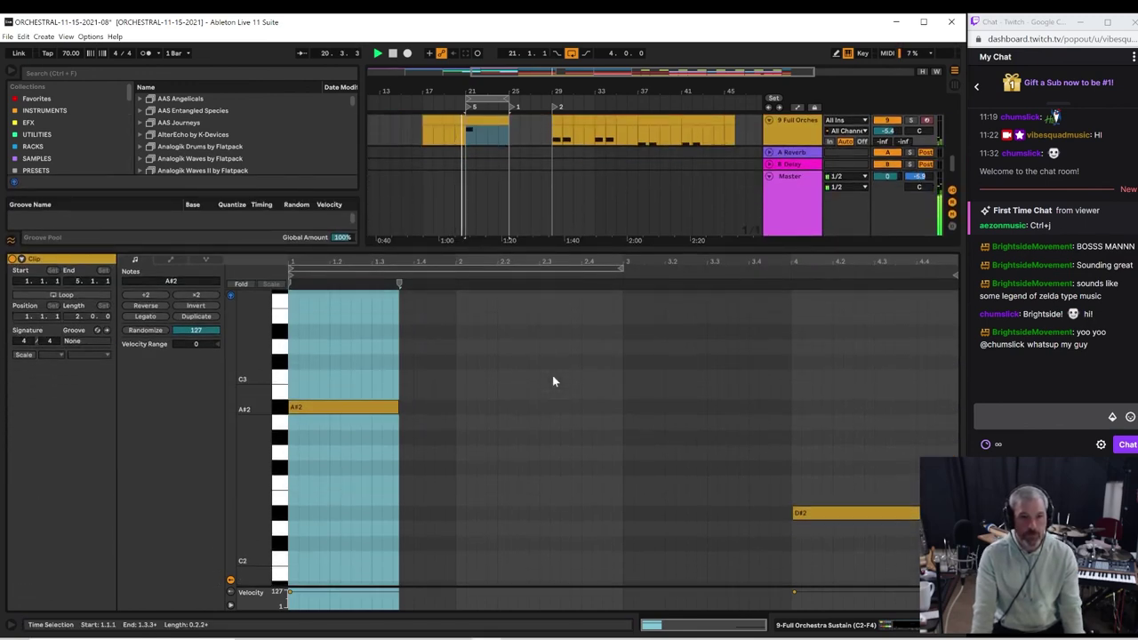
scroll(552, 378, "up", 2)
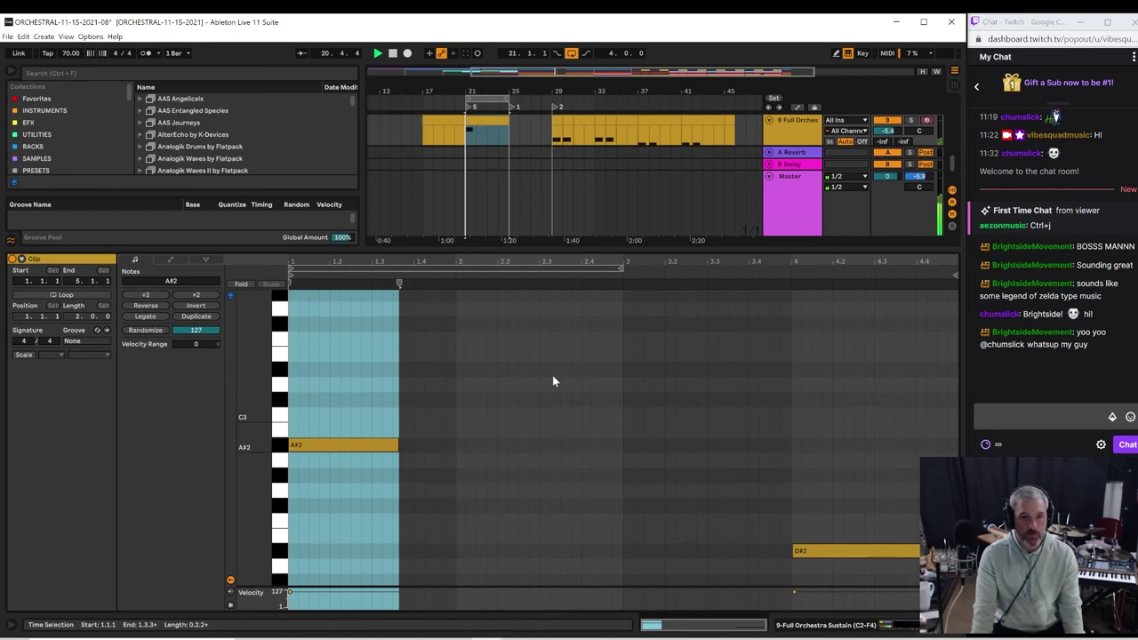
left_click(349, 446)
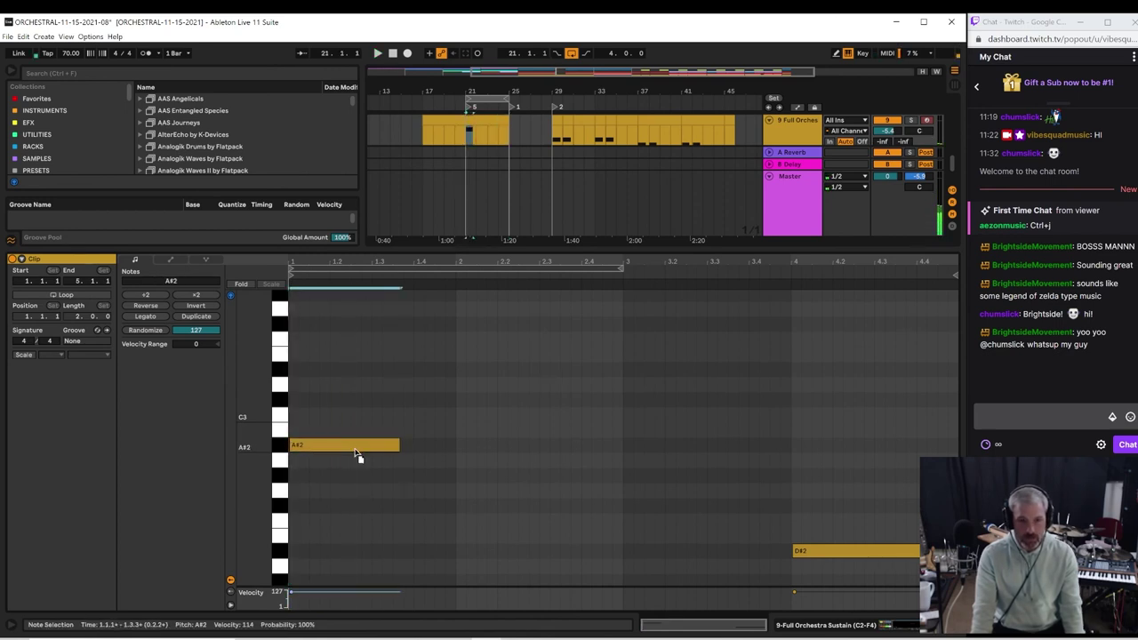
left_click_drag(356, 450, 352, 492)
key("space")
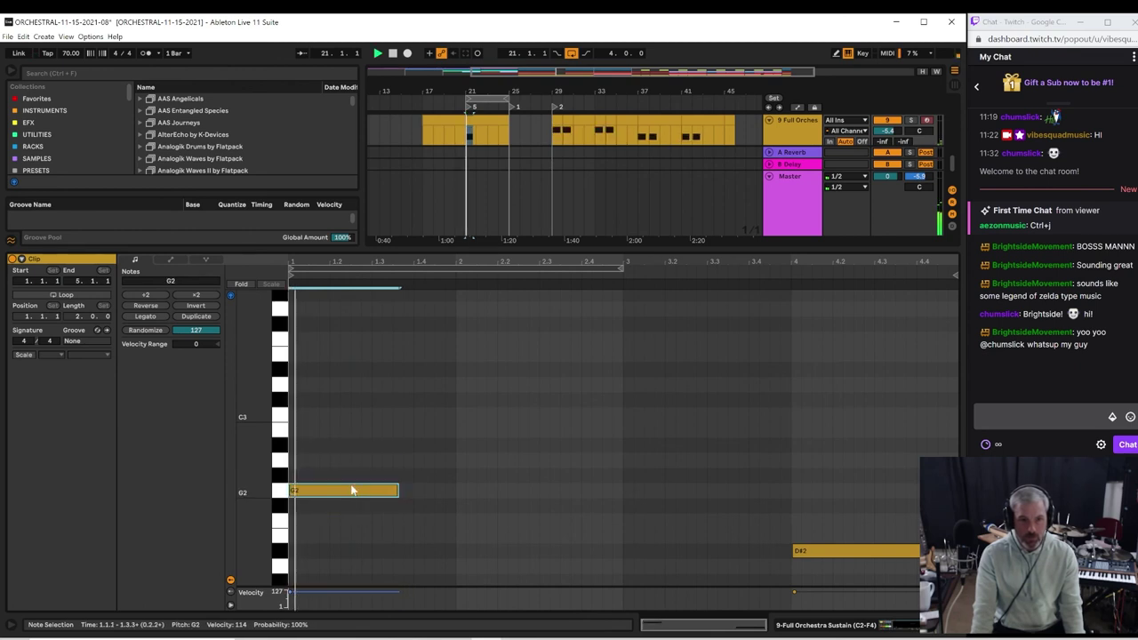
Step: Play from bar 20 to hear the changed Full Orchestra note, and reduce the note editor to show the other tracks
left_click(451, 145)
key("space")
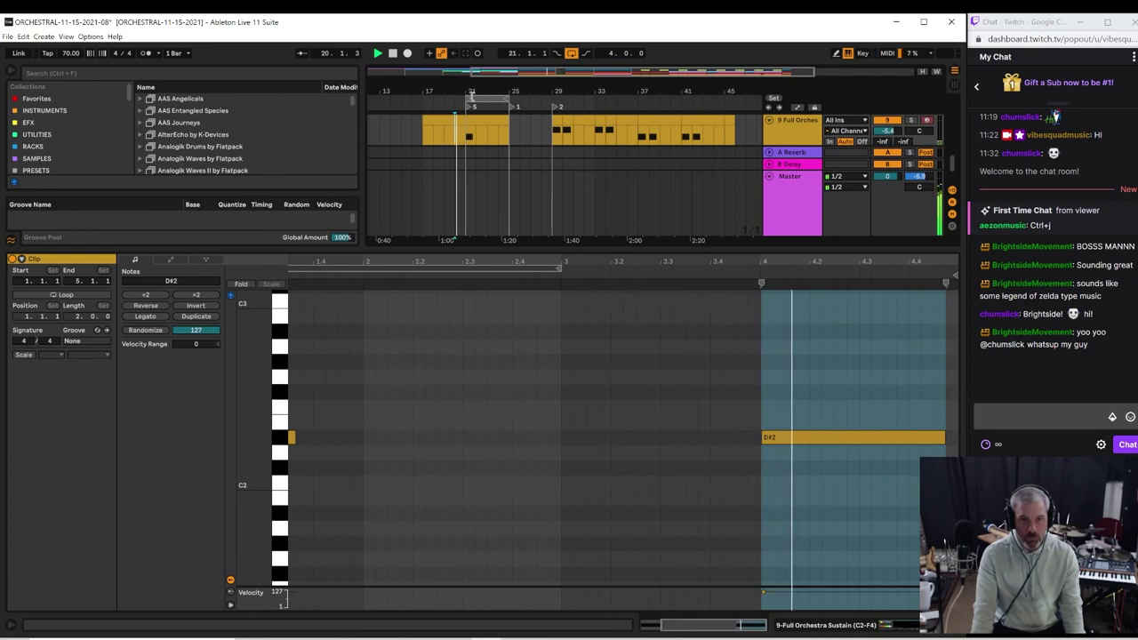
left_click_drag(475, 90, 475, 120)
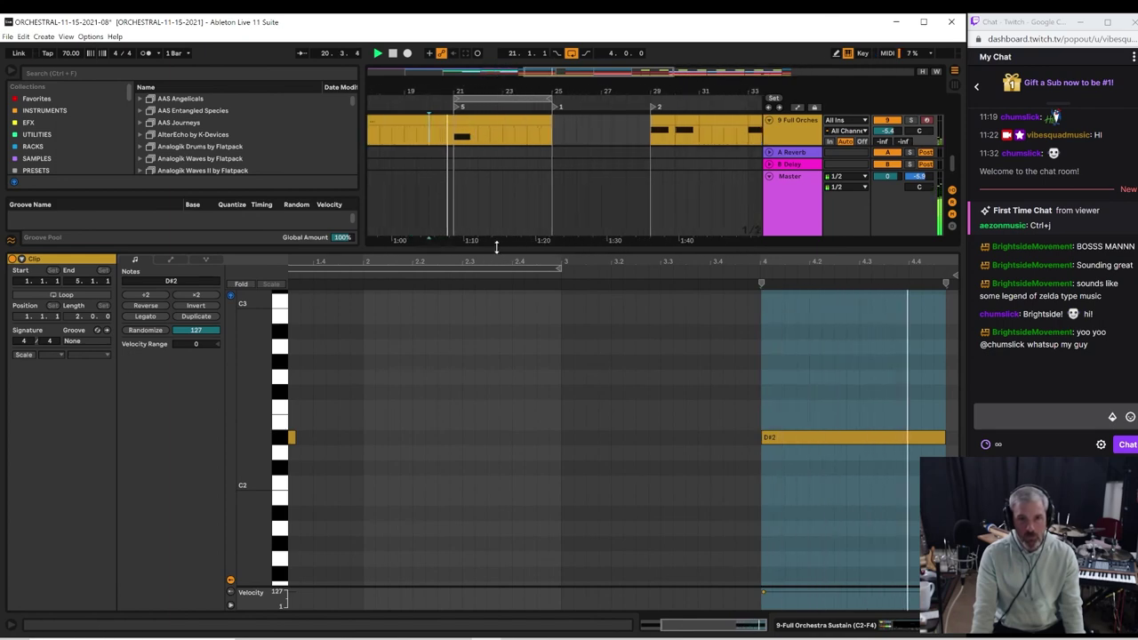
left_click_drag(495, 248, 496, 457)
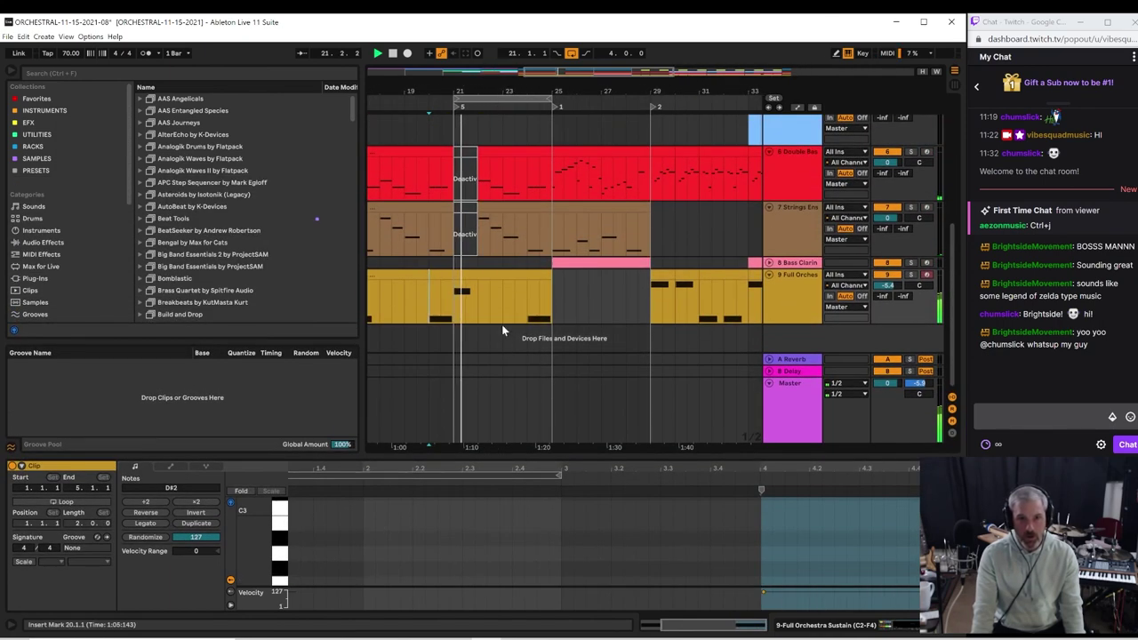
Step: Reactivate bar 21 of the Strings Ensemble clip, raise its note to D2, and play it from bar 21
left_click(465, 206)
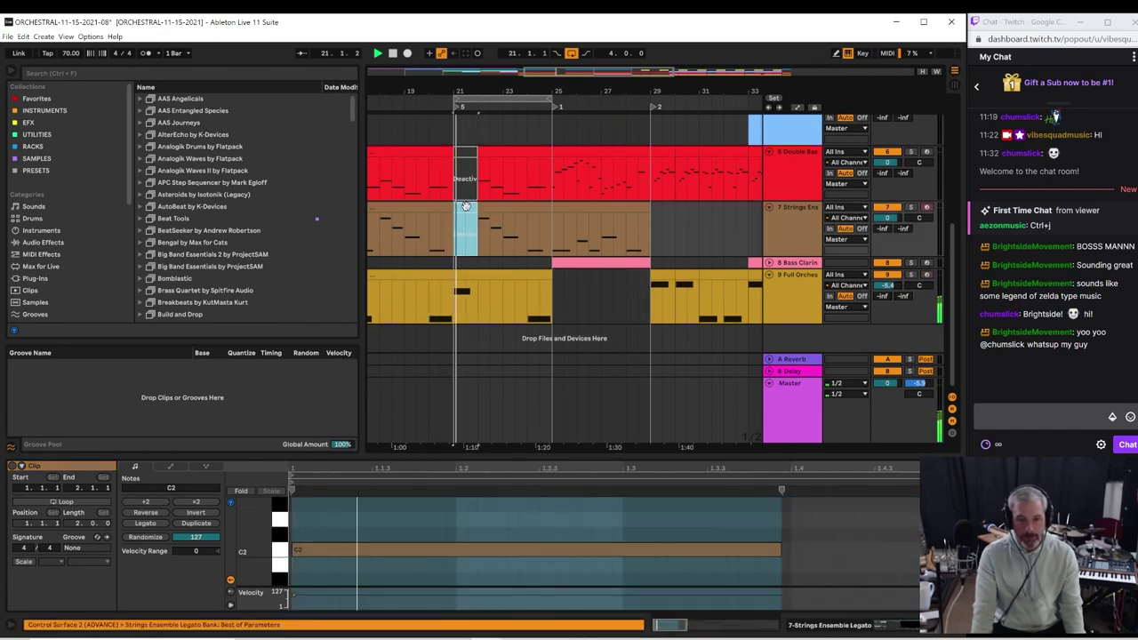
key("space")
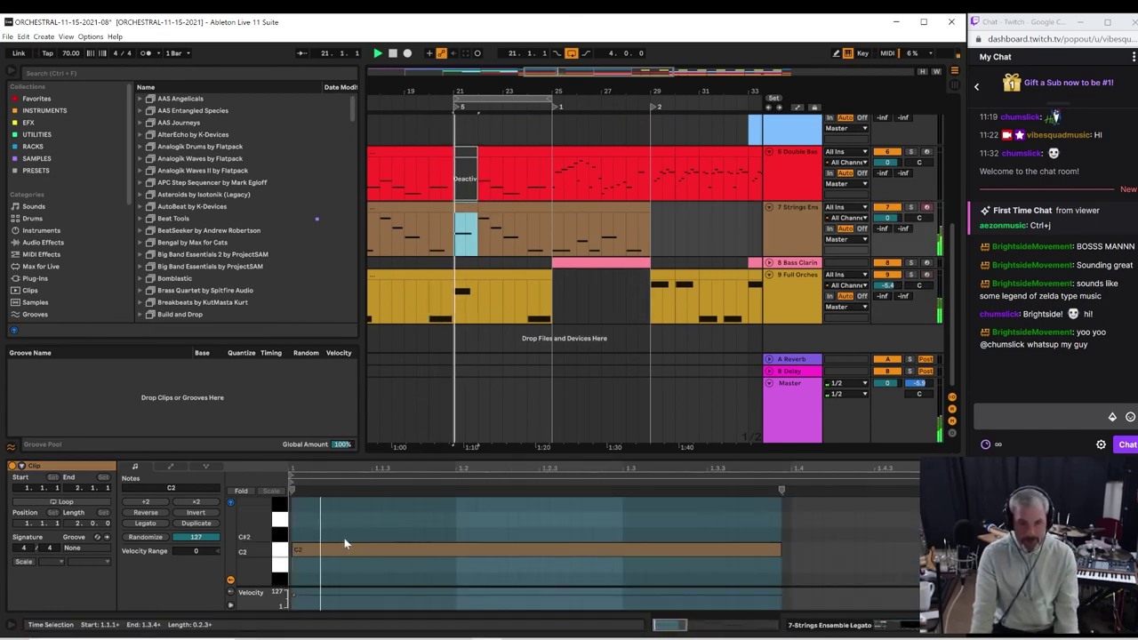
key("space")
left_click(330, 523)
key("ctrl+a")
key("Up")
key("Up")
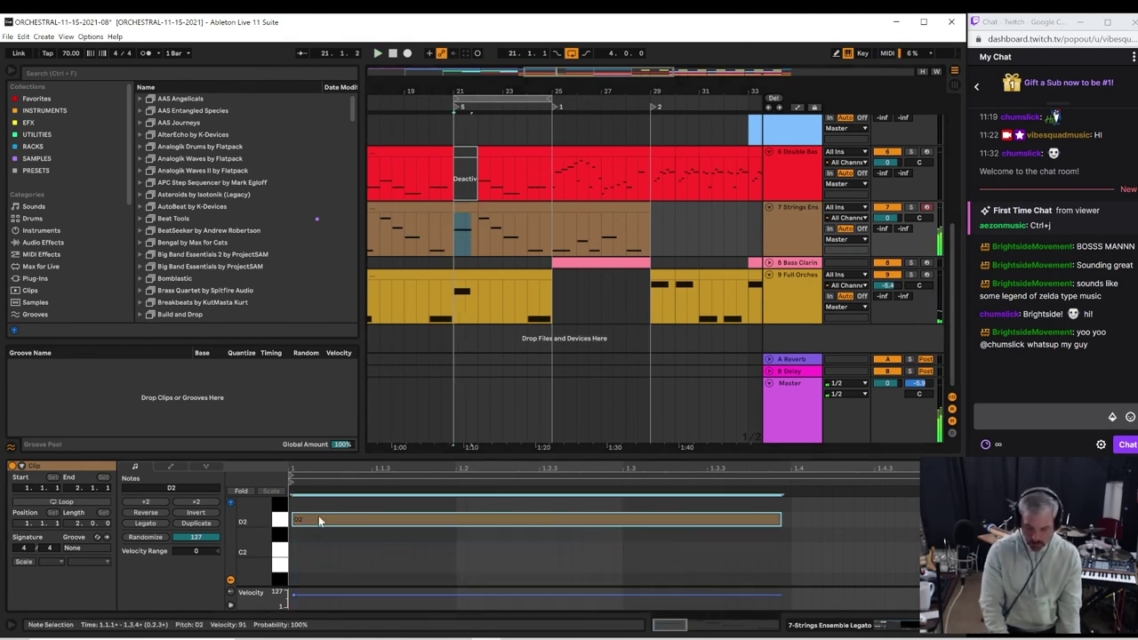
key("space")
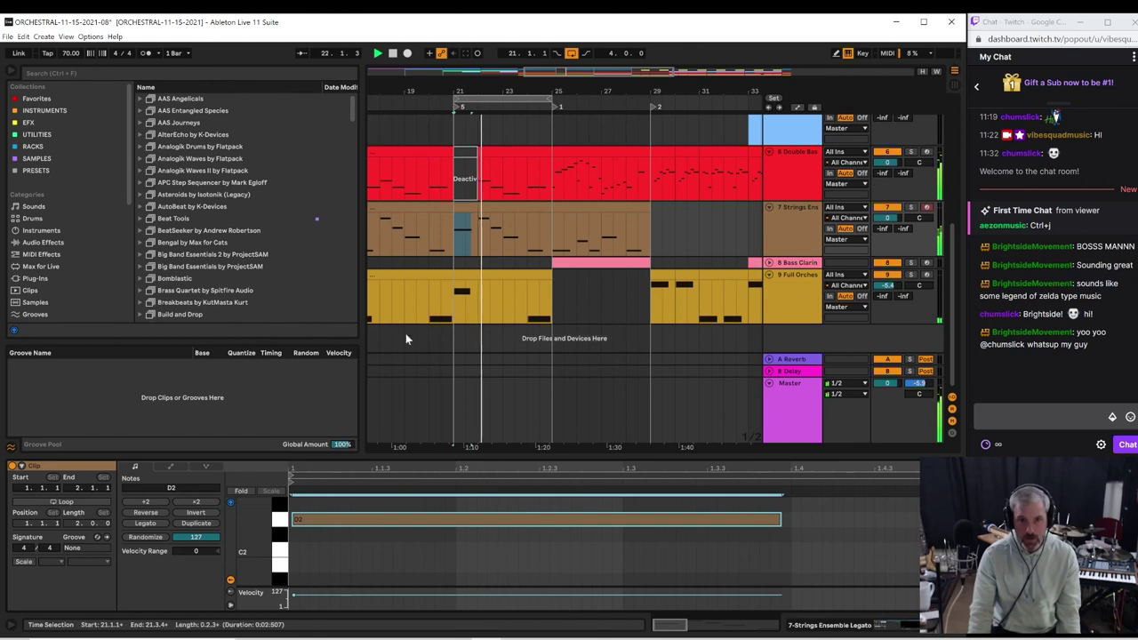
left_click(455, 248)
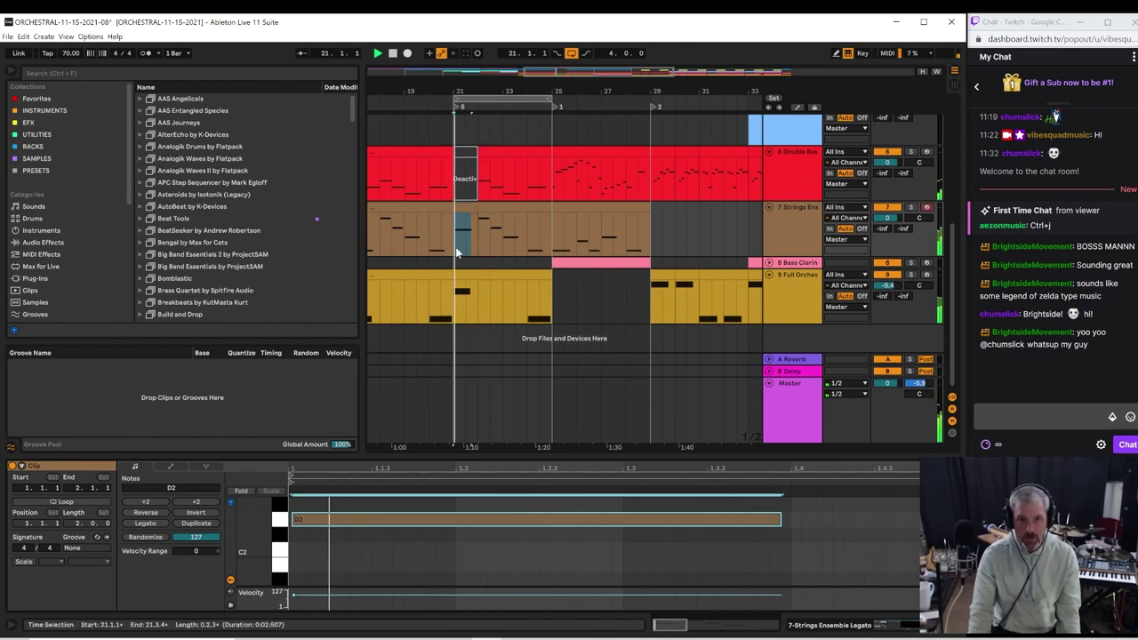
Step: Reactivate bar 21 of the Double Bass clip, enlarge its note editor, and play from bar 19 into bar 21
scroll(458, 245, "up", 1)
left_click(469, 202)
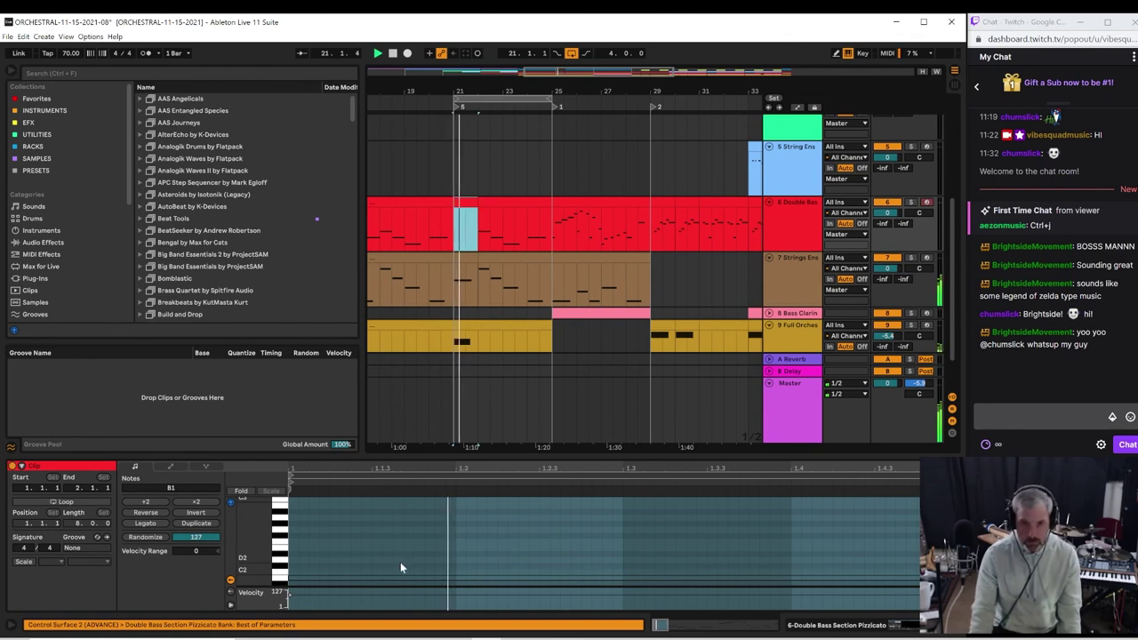
left_click_drag(353, 458, 353, 321)
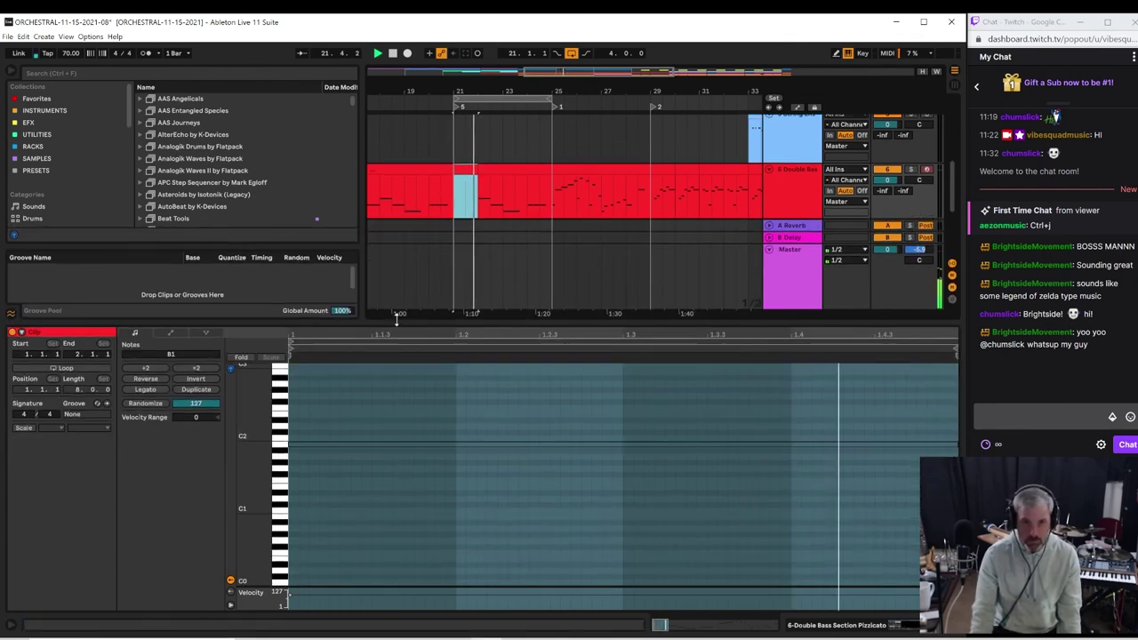
left_click(417, 150)
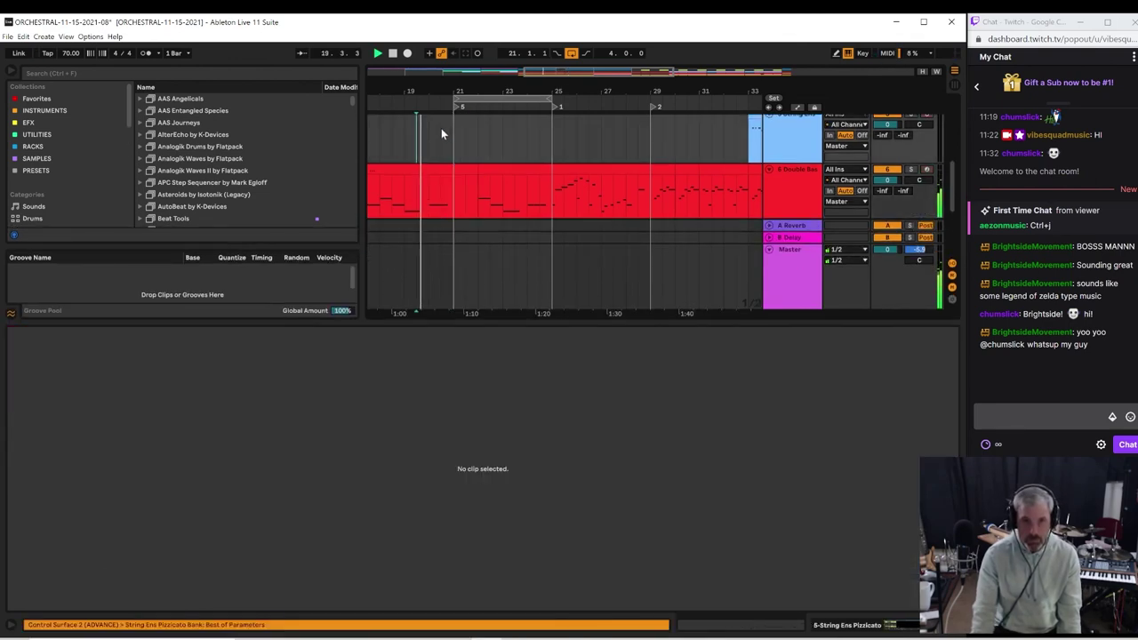
left_click_drag(461, 85, 462, 115)
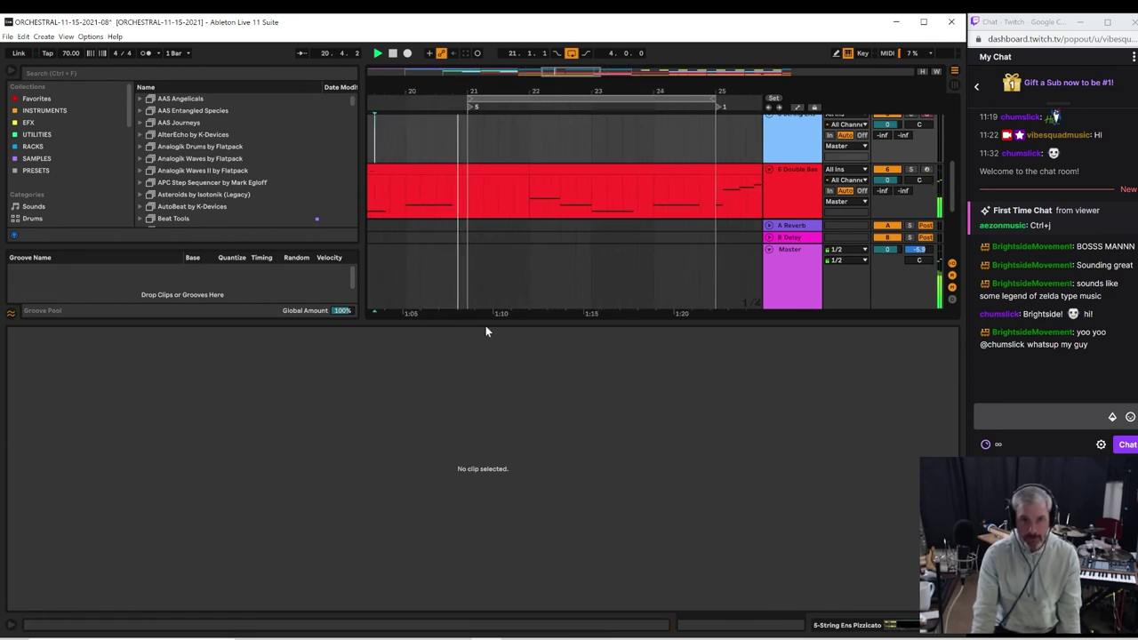
key("space")
Step: Audition low pitches for the Double Bass clip at bar 21 and add a G0 note at its start, just under one beat long
left_click(477, 167)
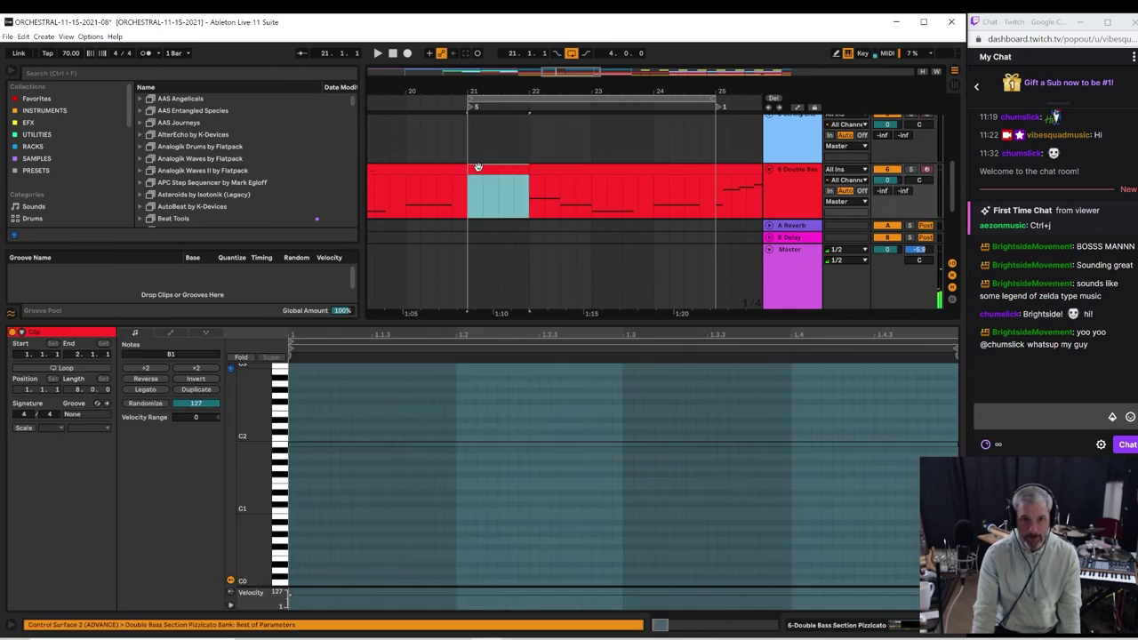
left_click(278, 513)
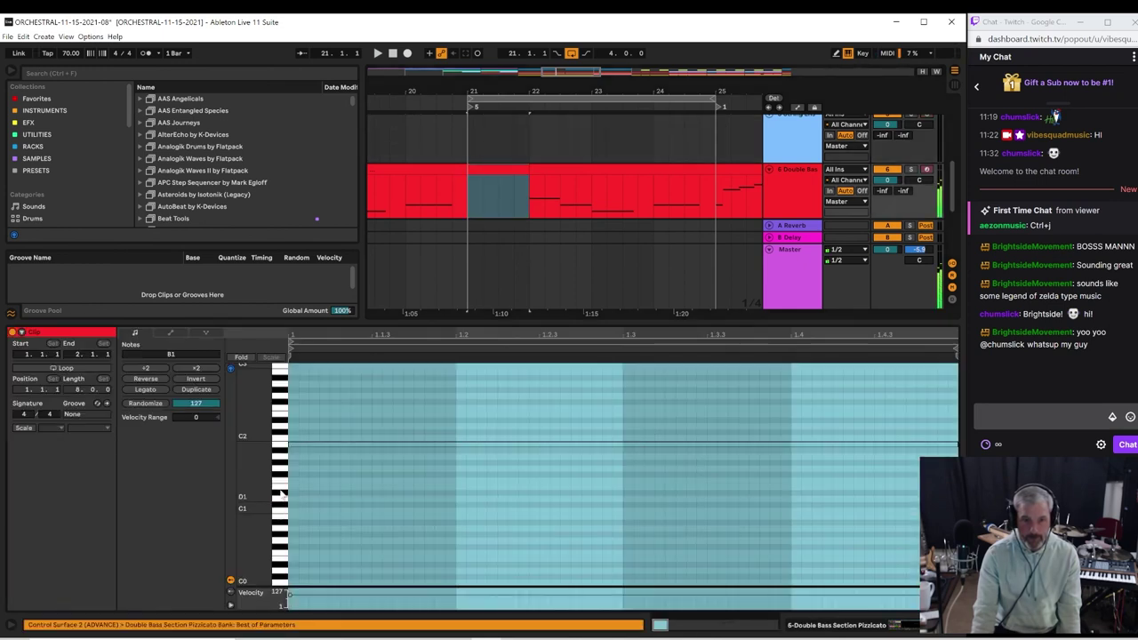
left_click(279, 523)
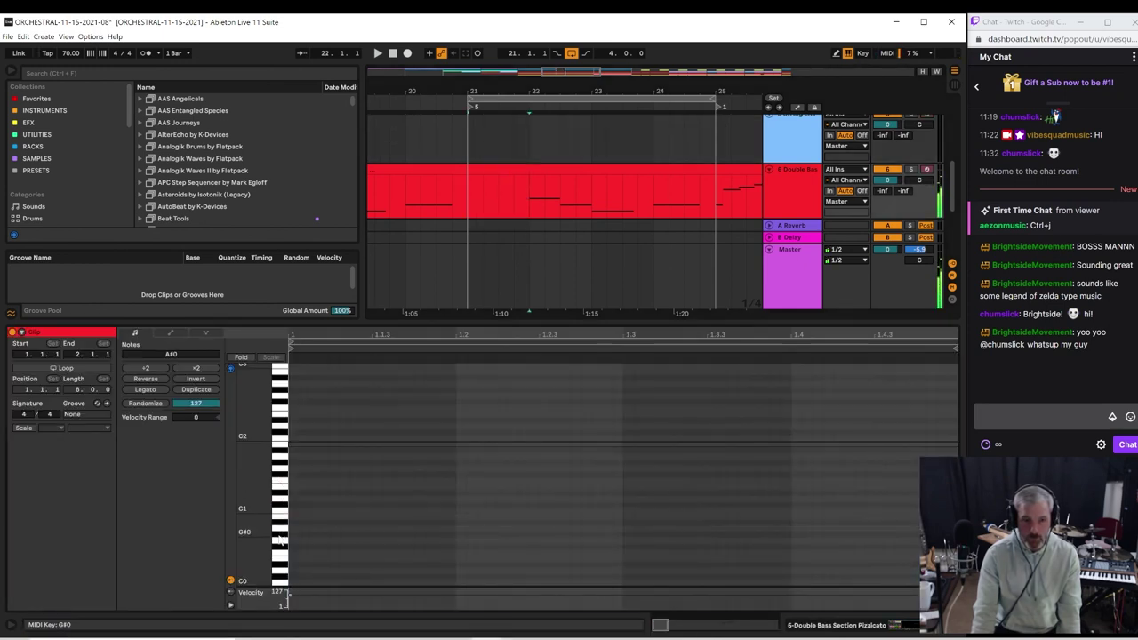
left_click(278, 542)
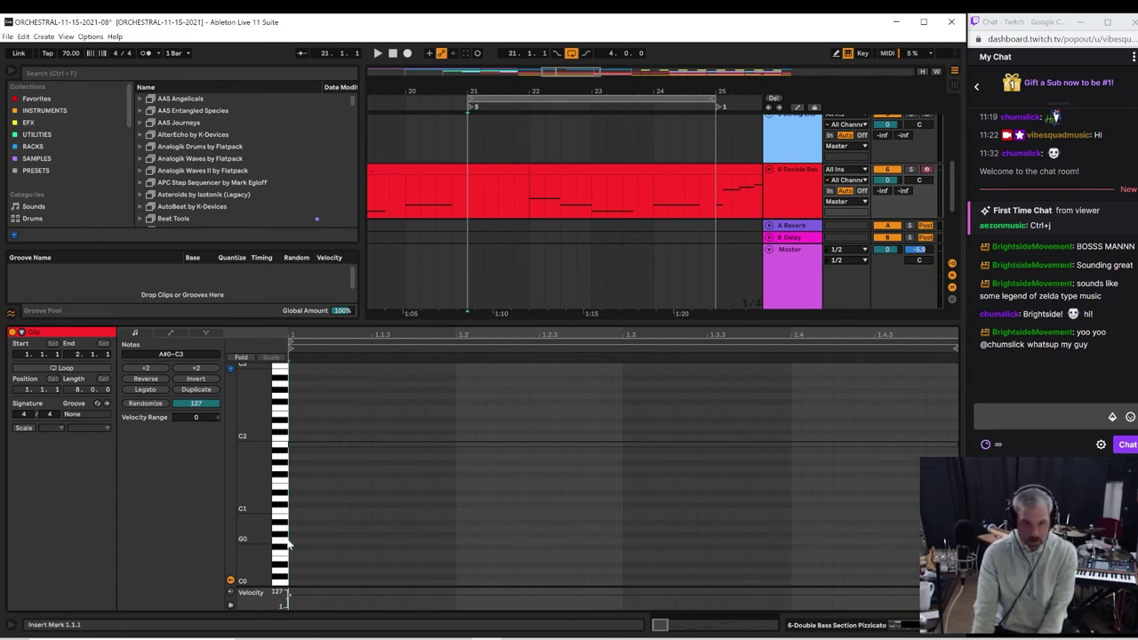
left_click(278, 542)
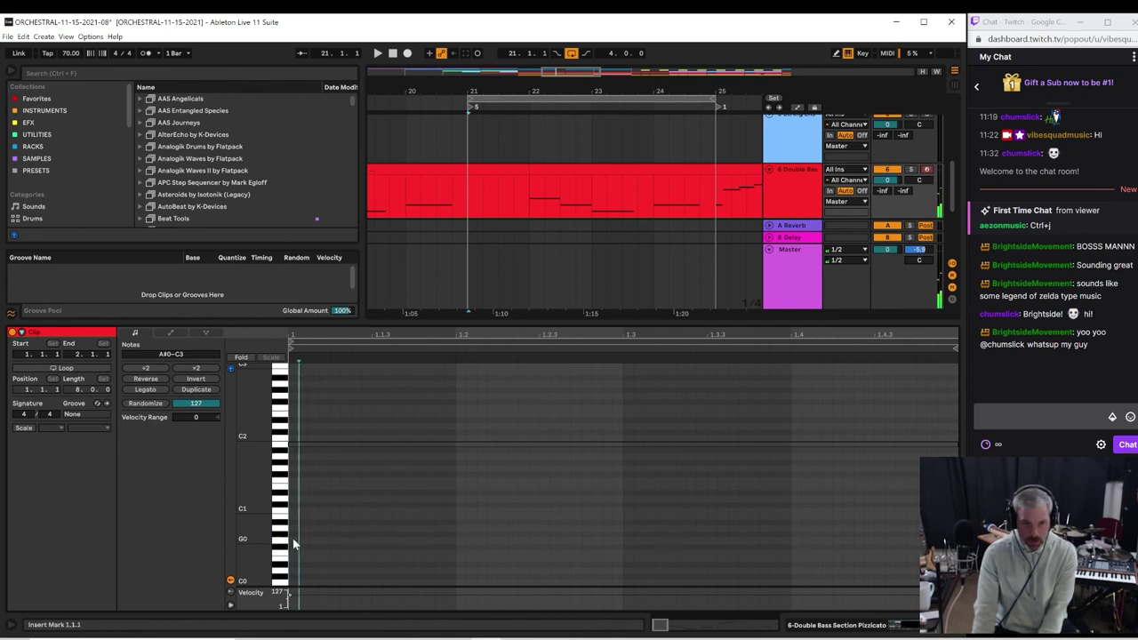
double_click(298, 541)
key("space")
left_click_drag(363, 560, 434, 540)
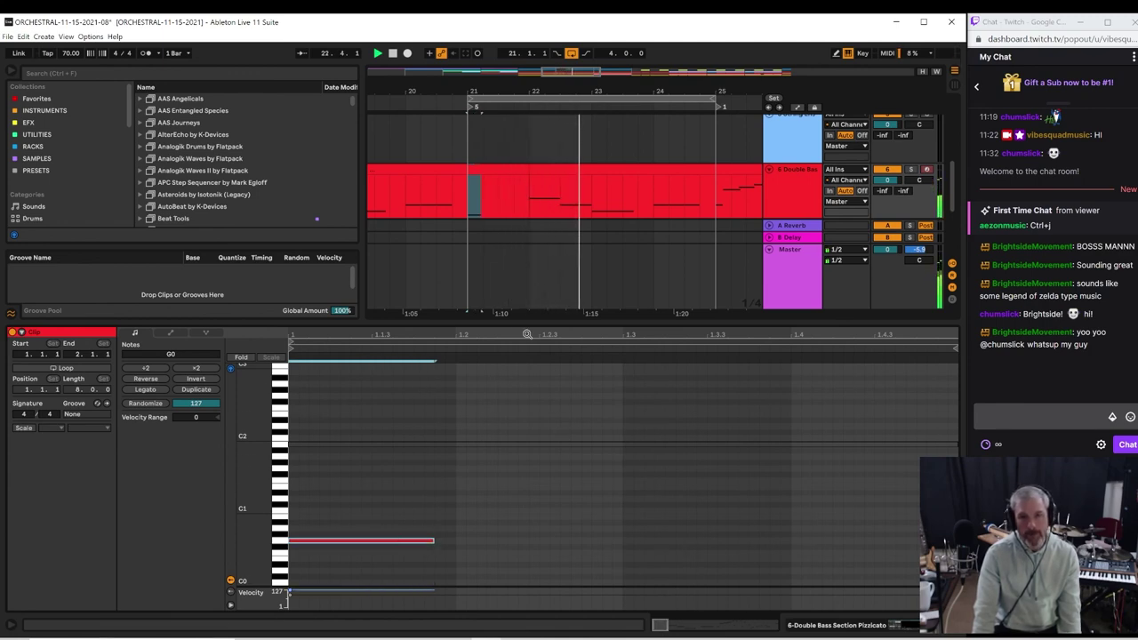
Step: Play the arrangement from bar 17 to review the changes, and extend the loop start back to bar 17
left_click_drag(522, 320, 523, 442)
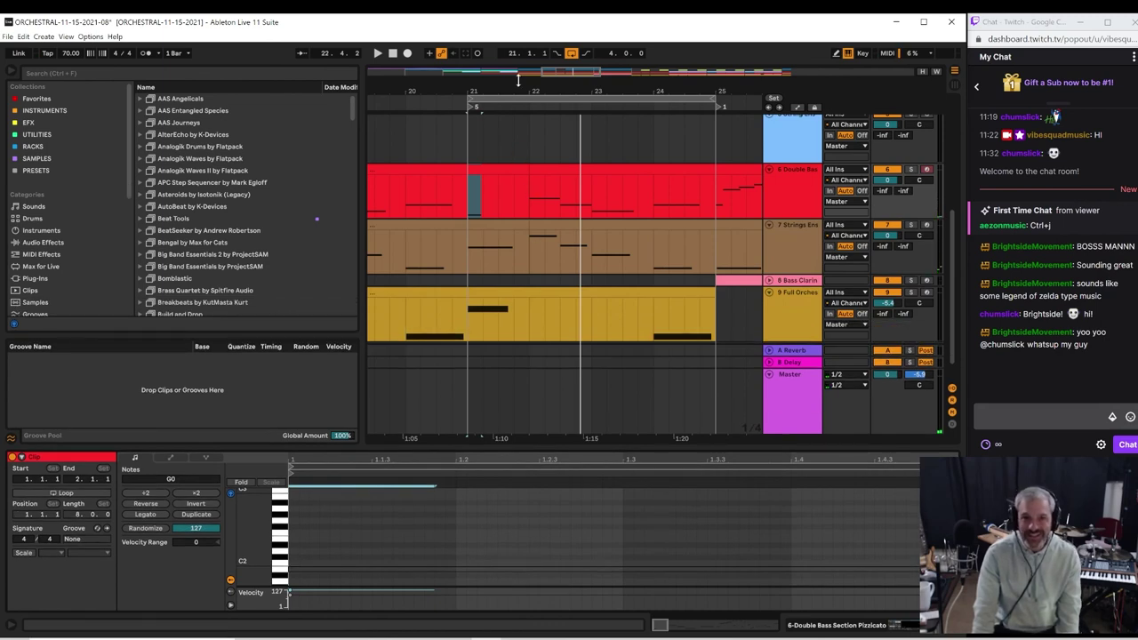
left_click_drag(521, 84, 521, 33)
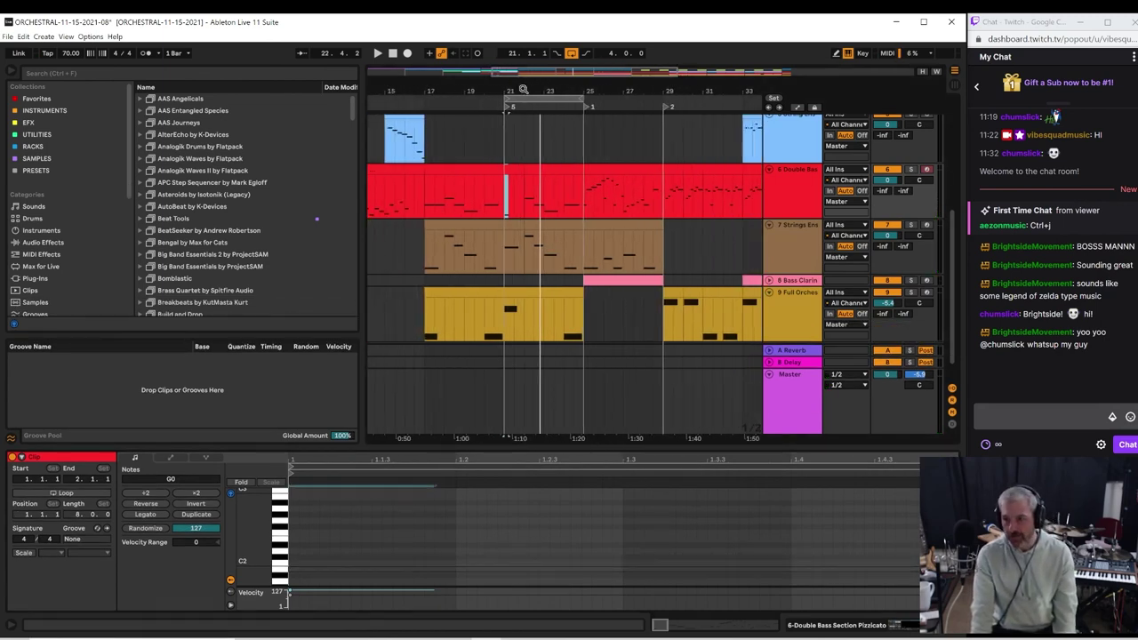
left_click(427, 135)
key("space")
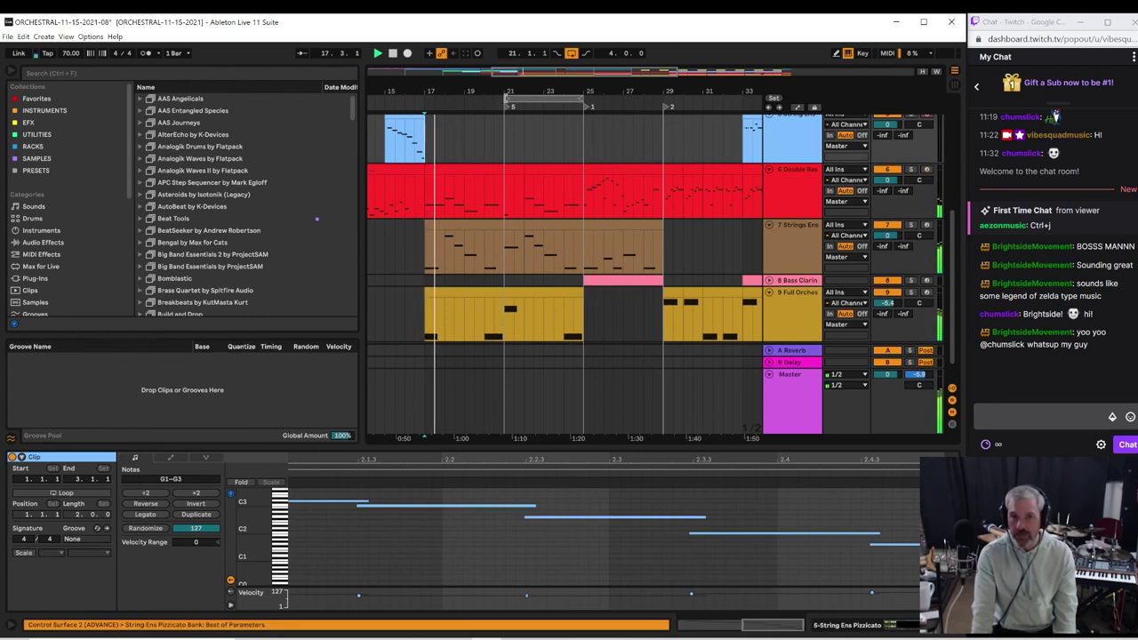
left_click_drag(506, 99, 425, 100)
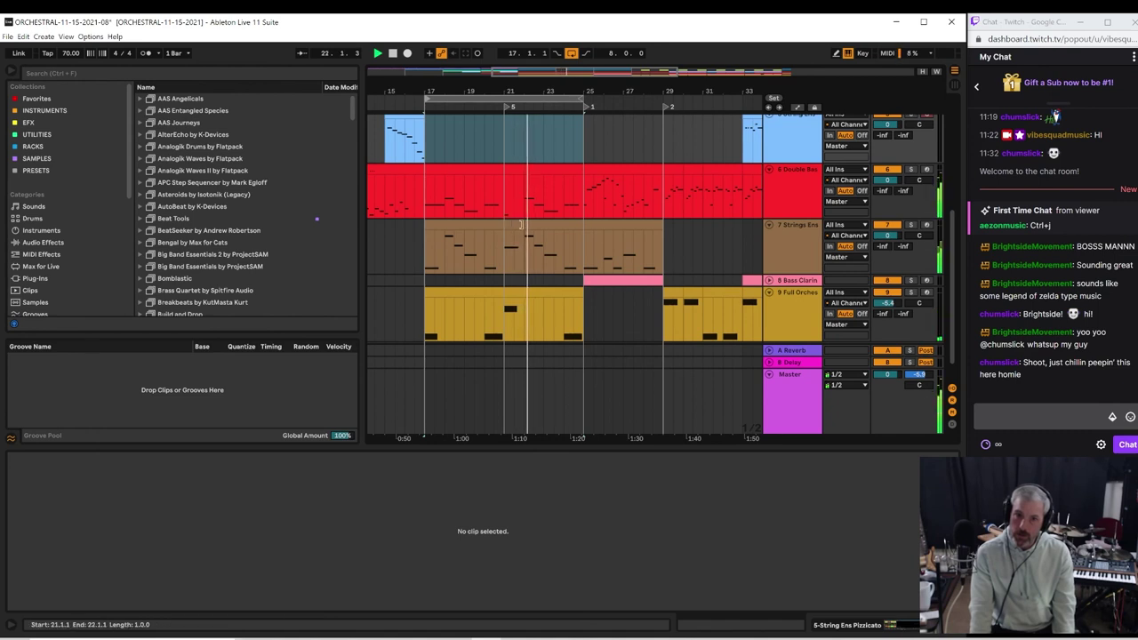
Step: Stop playback, reactivate bar 21 of the Woodwind clip, and enlarge its note editor
left_click(522, 195)
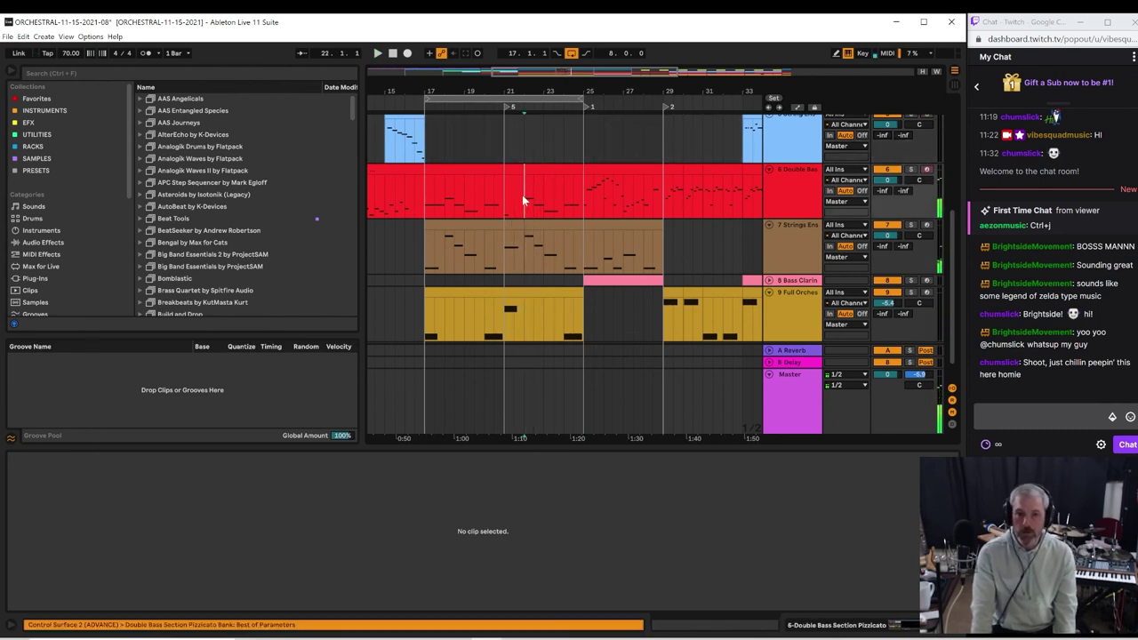
scroll(594, 246, "up", 1)
scroll(594, 246, "up", 5)
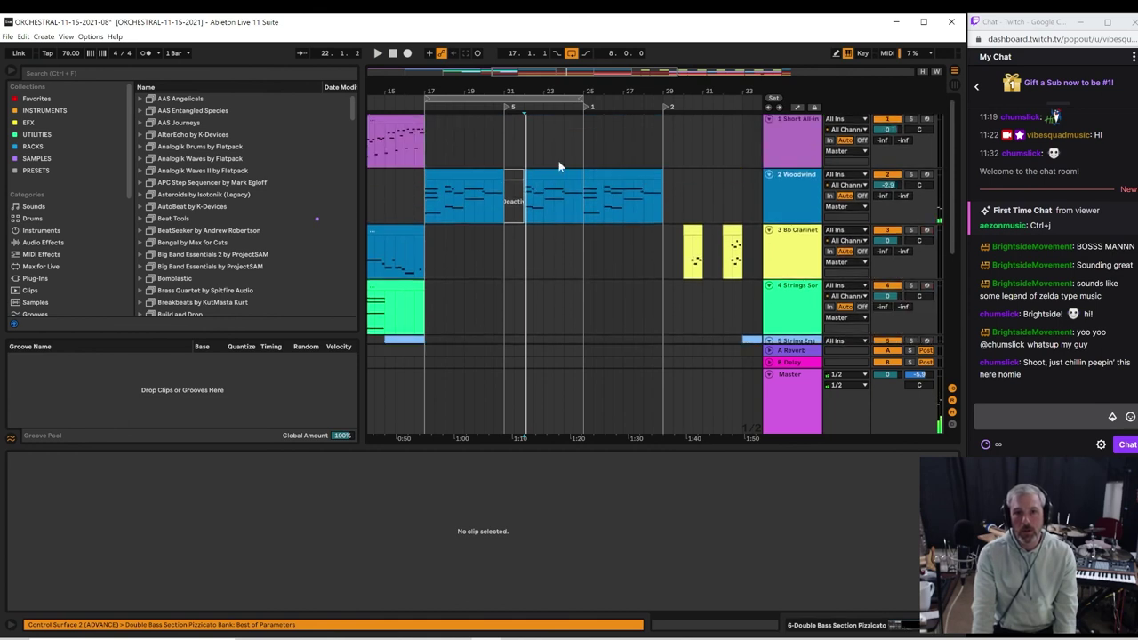
left_click(542, 192)
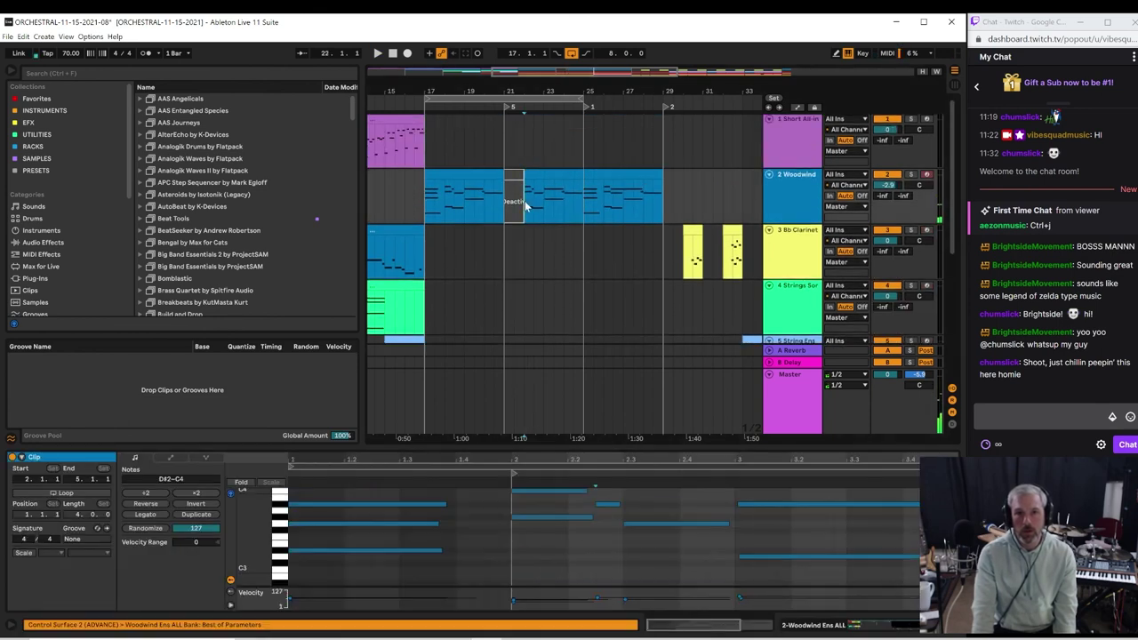
left_click(505, 202)
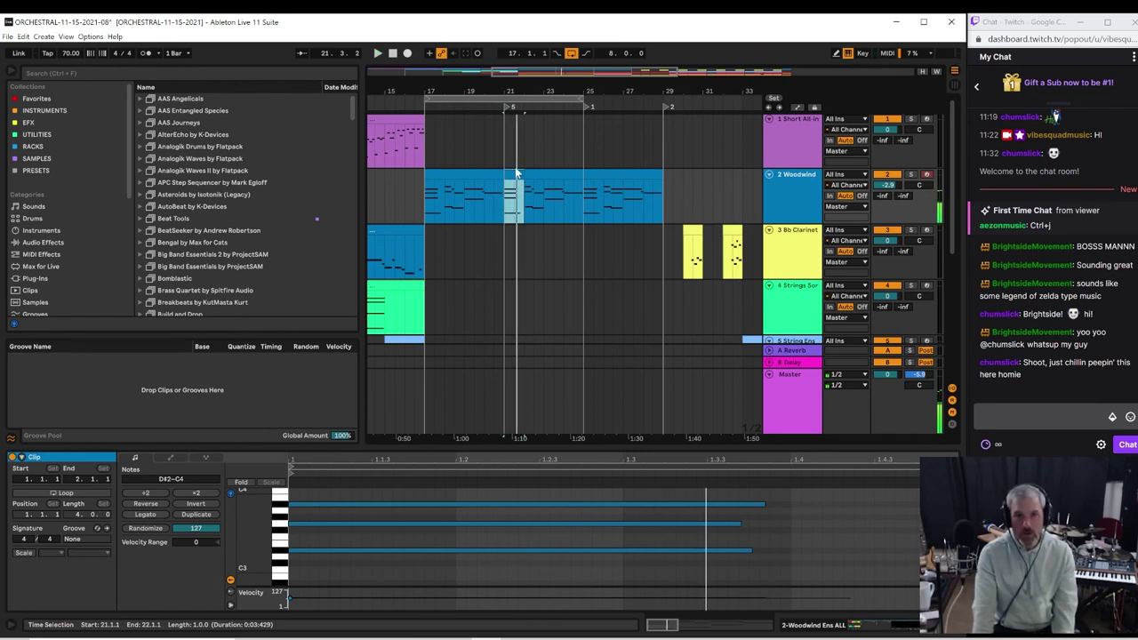
left_click(435, 384)
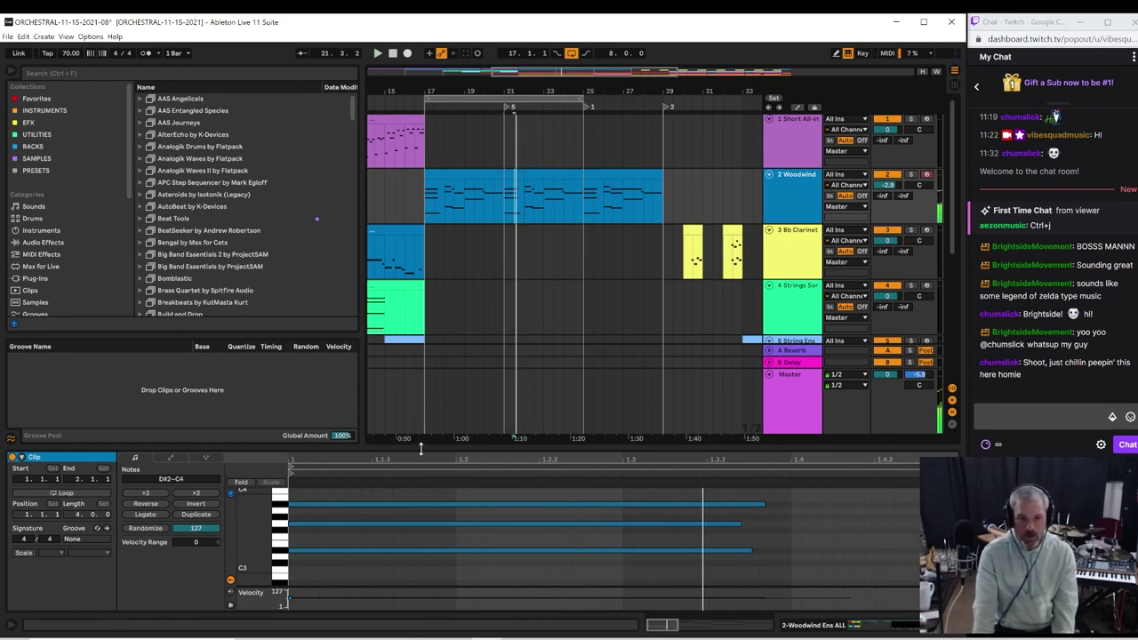
left_click_drag(421, 448, 422, 527)
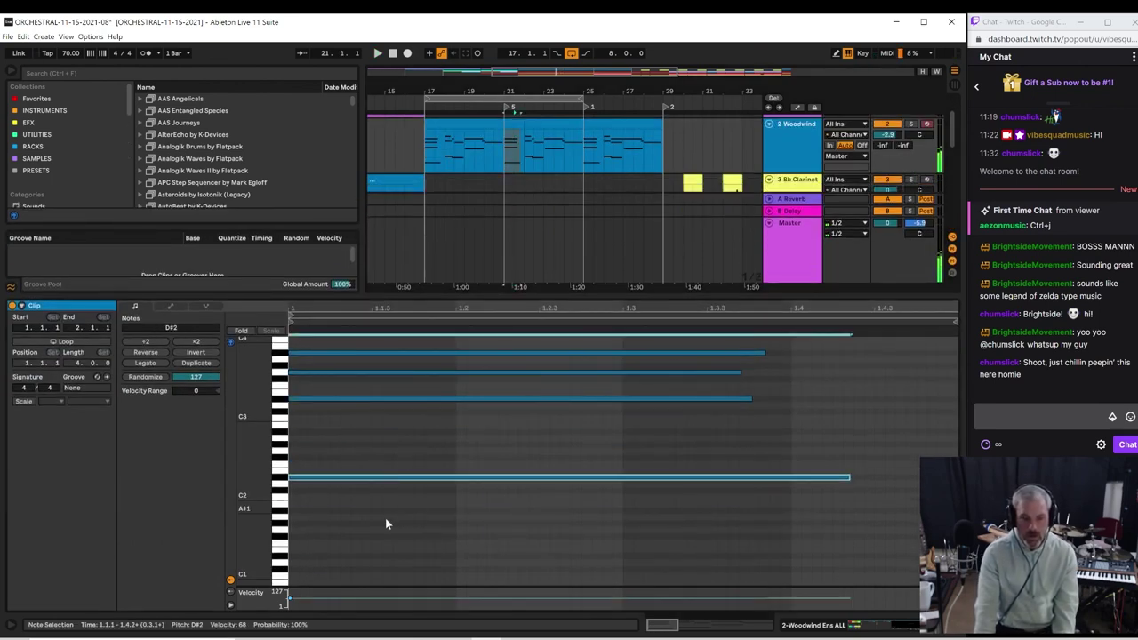
Step: Lower the four Woodwind notes at bar 21 by one semitone to D2, D3, A3 and F#3, and play the bar
key("Down")
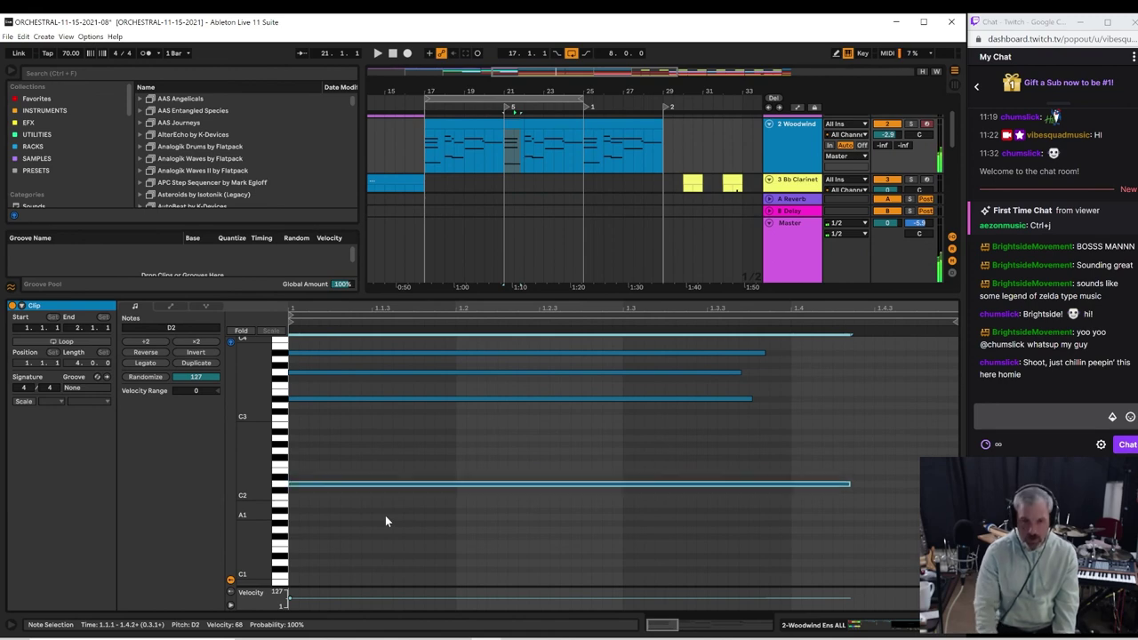
left_click(398, 400)
left_click(399, 401)
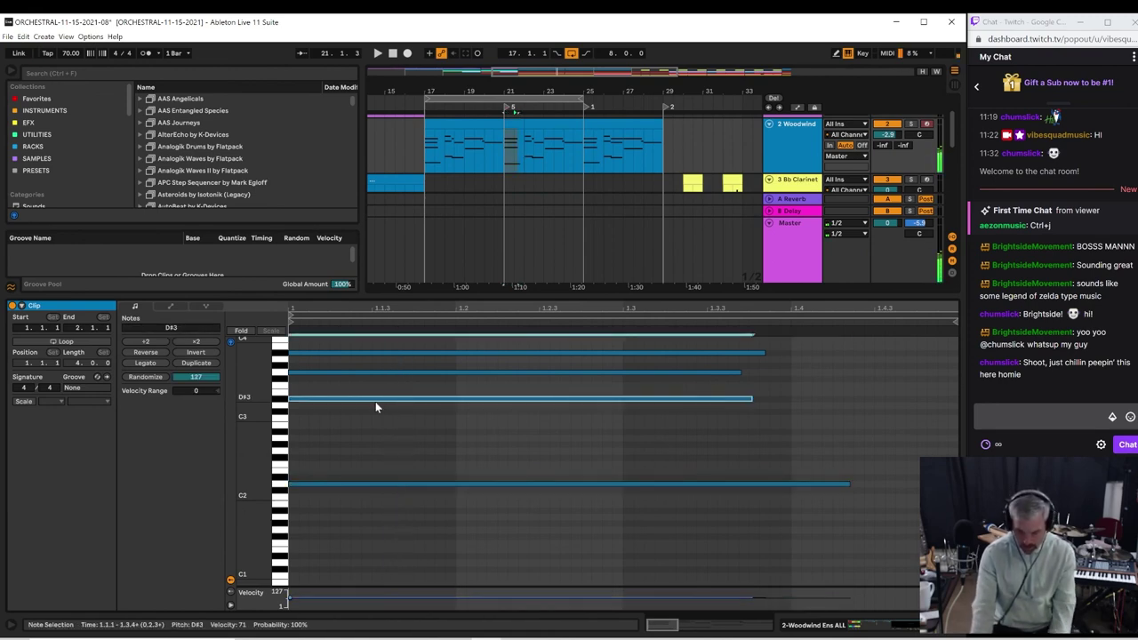
key("Down")
left_click_drag(371, 354, 371, 360)
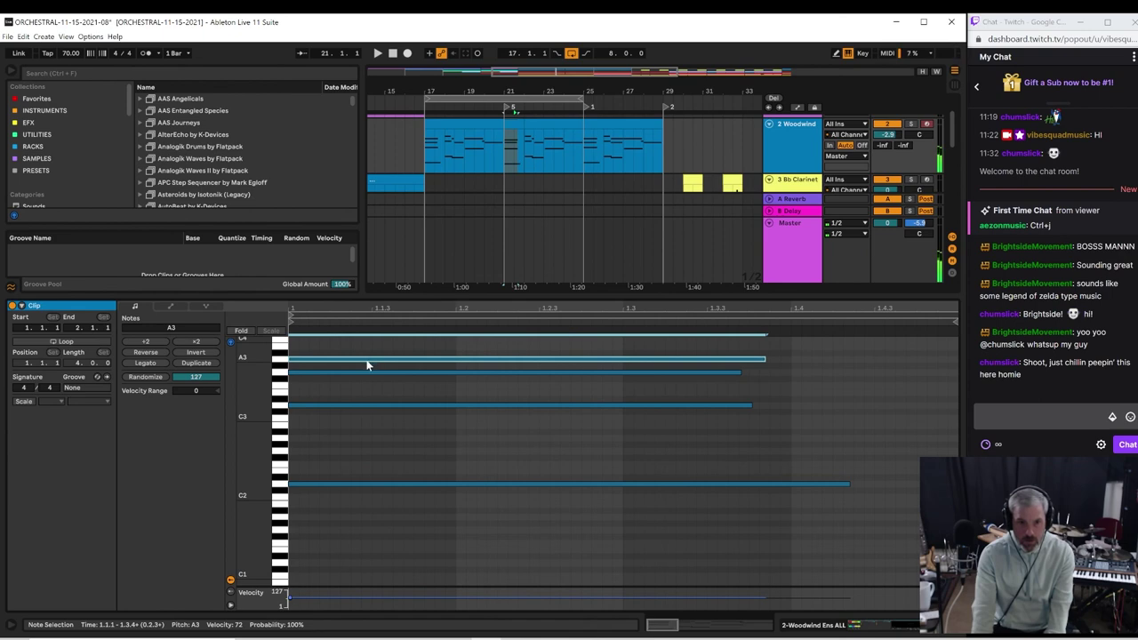
left_click(368, 372)
key("Down")
key("space")
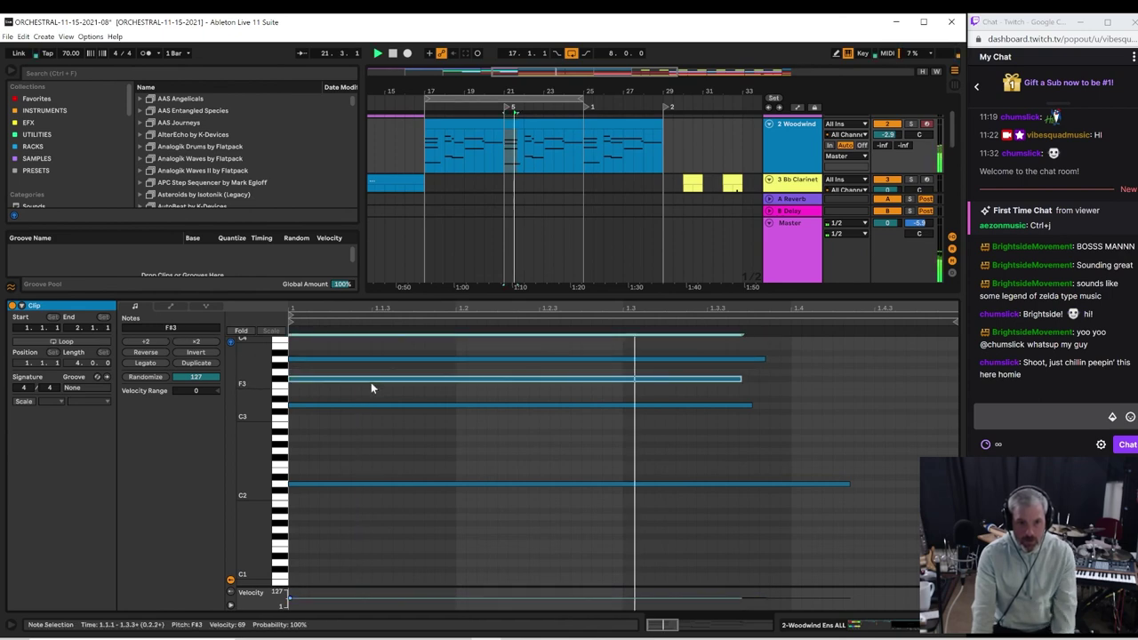
Step: Nudge the A3 note at bar 21 slightly later and audition the bar
left_click(390, 358)
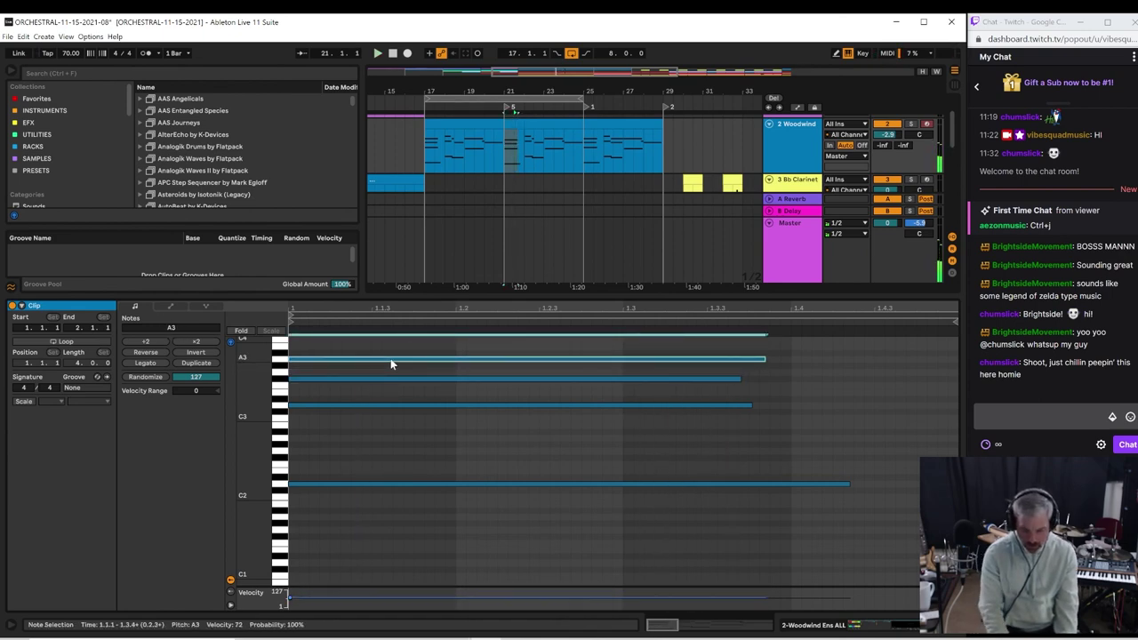
key("Up")
key("Down")
key("space")
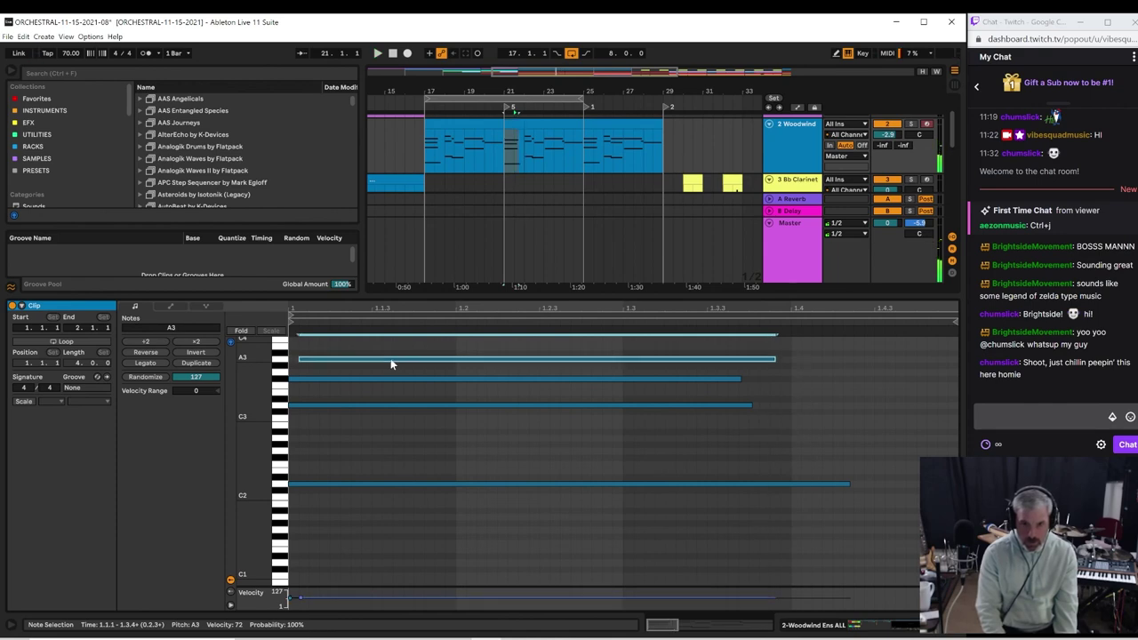
key("space")
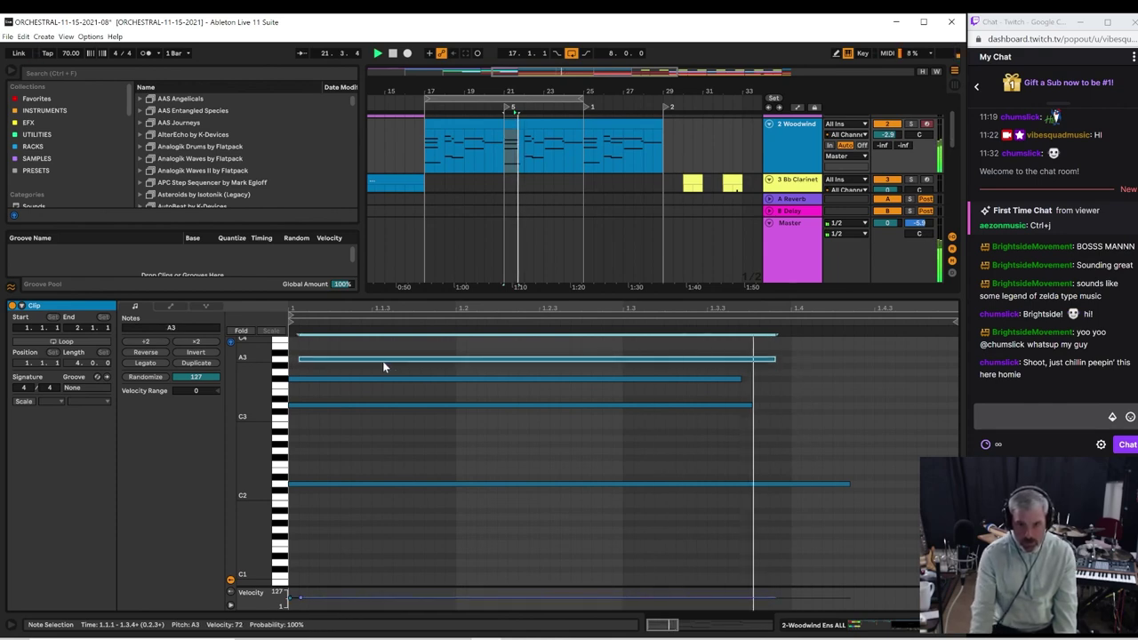
Step: Deactivate the F#3 note in the bar 21 Woodwind clip and play from bar 20 into bar 21
left_click(381, 378)
key("space")
key("space")
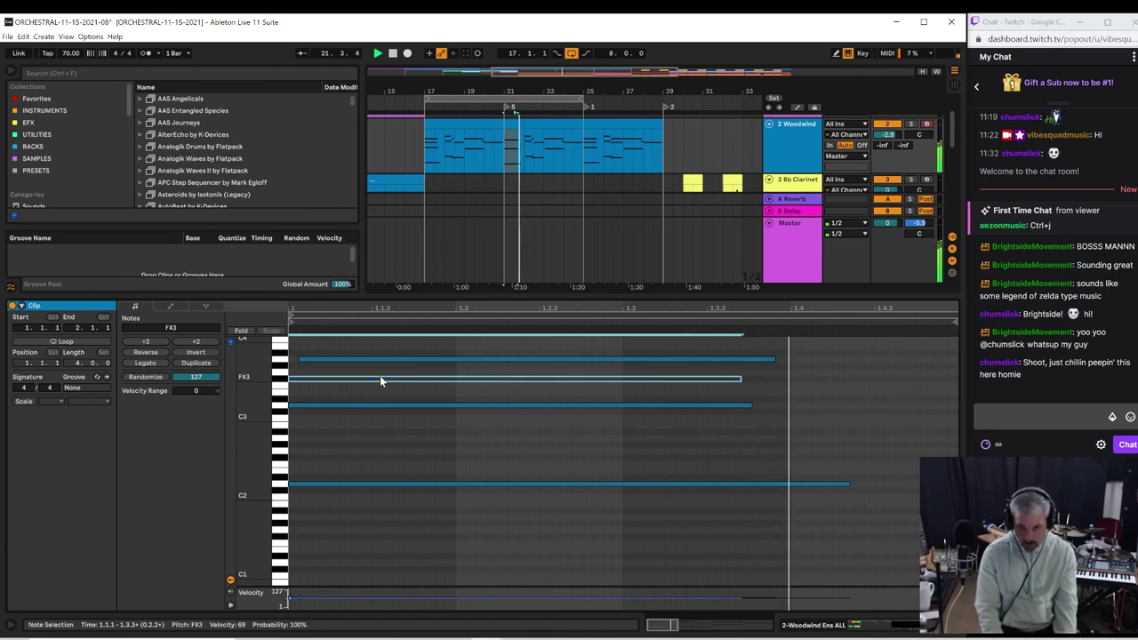
key("space")
left_click(489, 156)
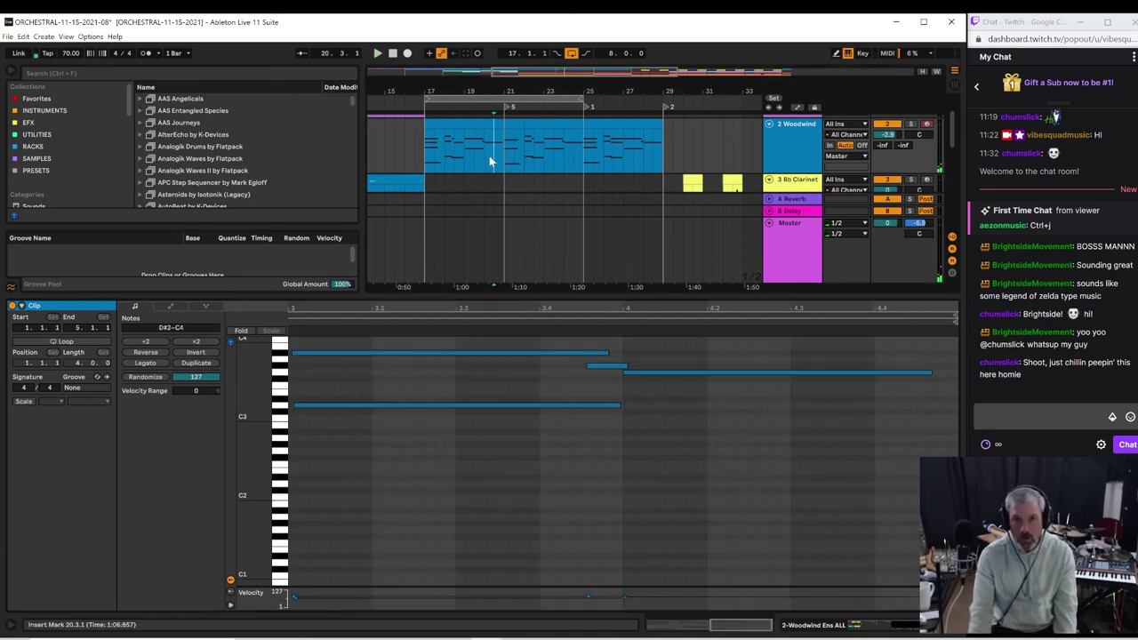
key("space")
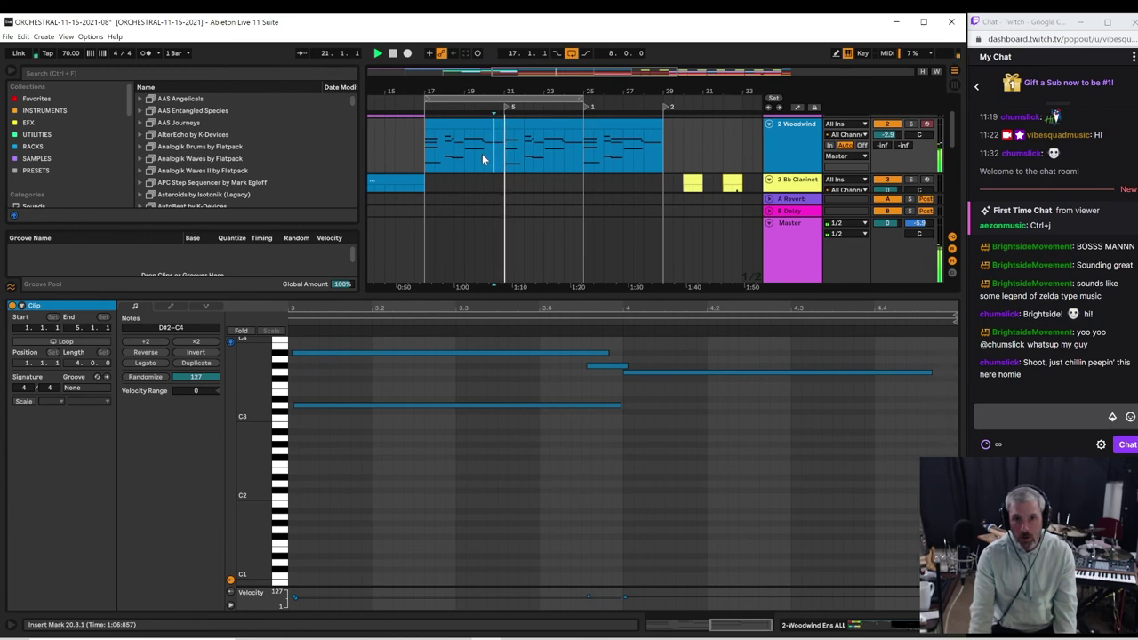
key("space")
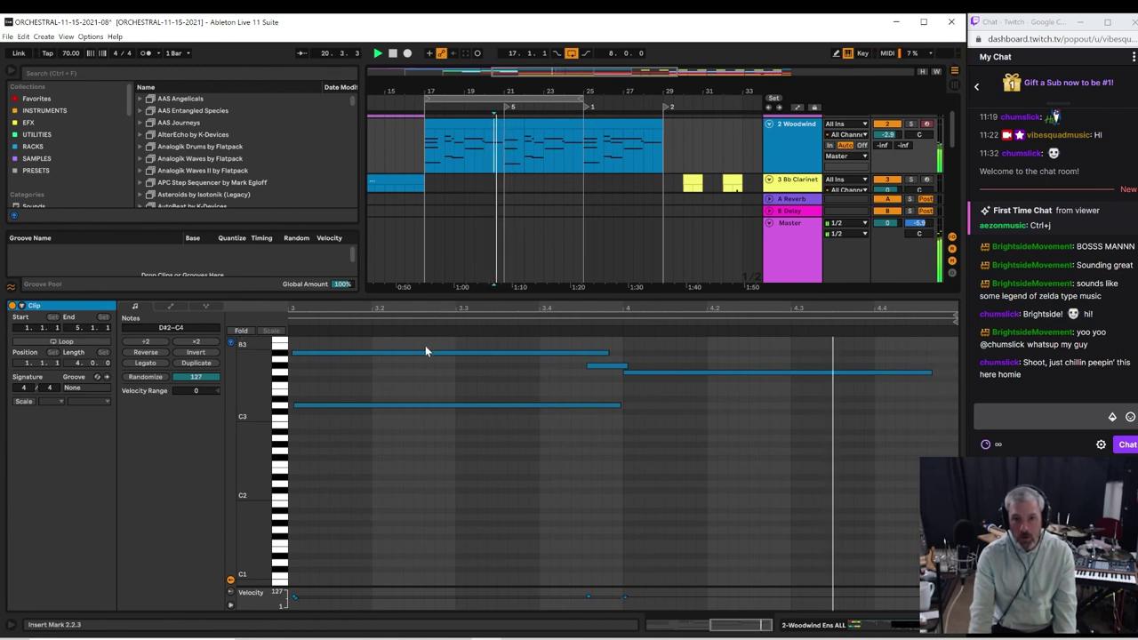
Step: Reopen the Woodwind clip at bar 21, deactivate its A3 note as well, and play the bar
left_click(508, 124)
key("space")
key("space")
left_click_drag(412, 339, 417, 369)
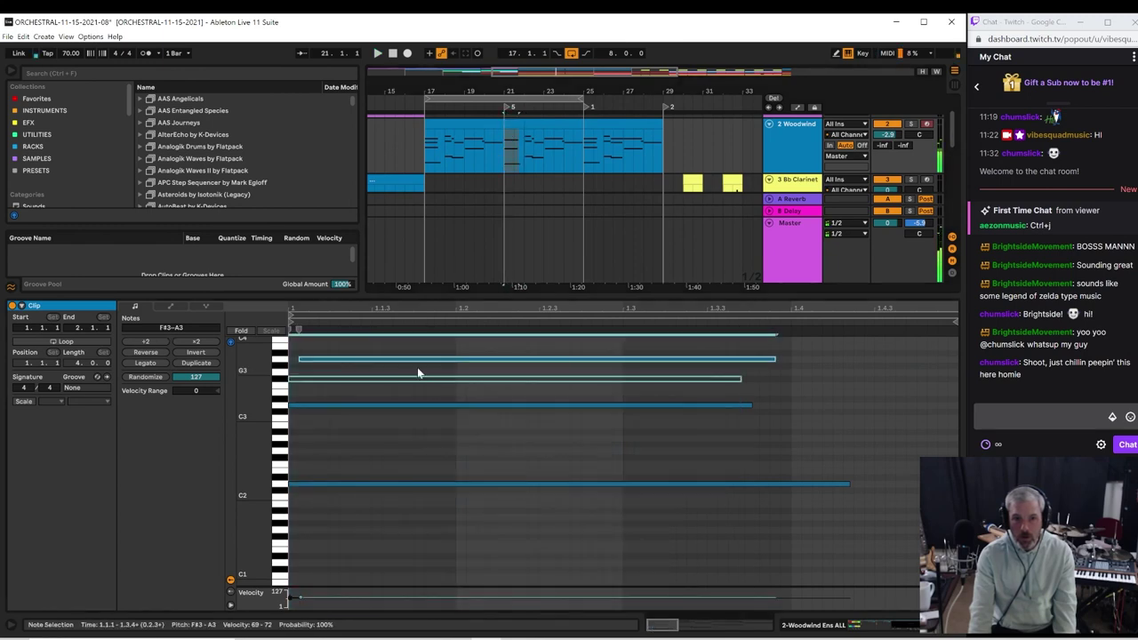
key("space")
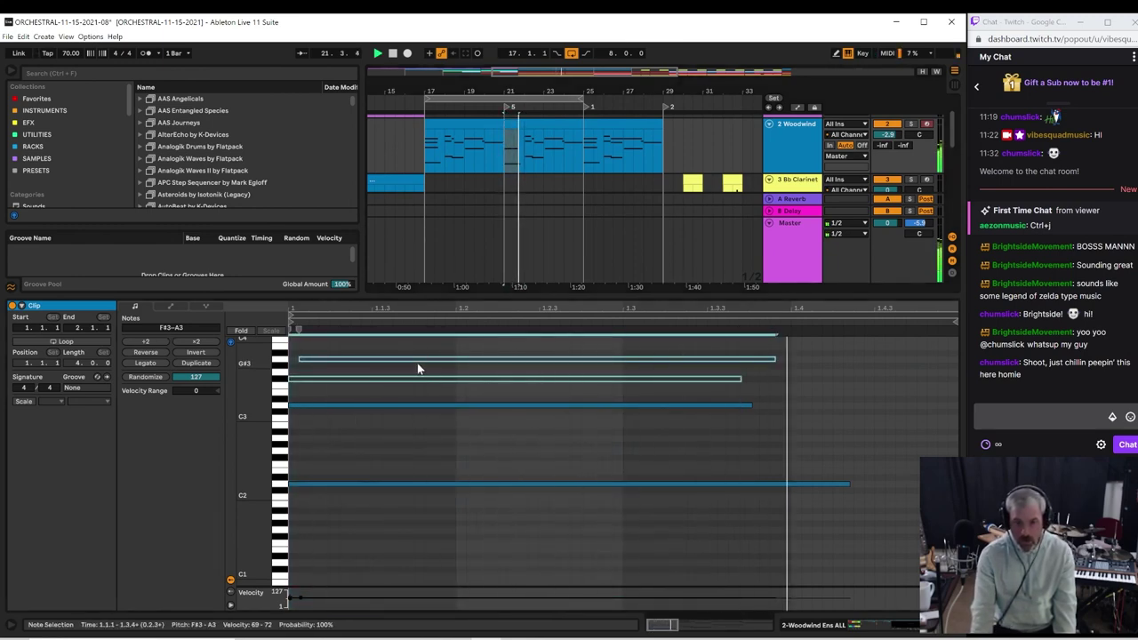
Step: Play the Woodwind passage from just before bar 21, from bar 17, and again from bar 21 to check the transition
left_click(485, 151)
key("space")
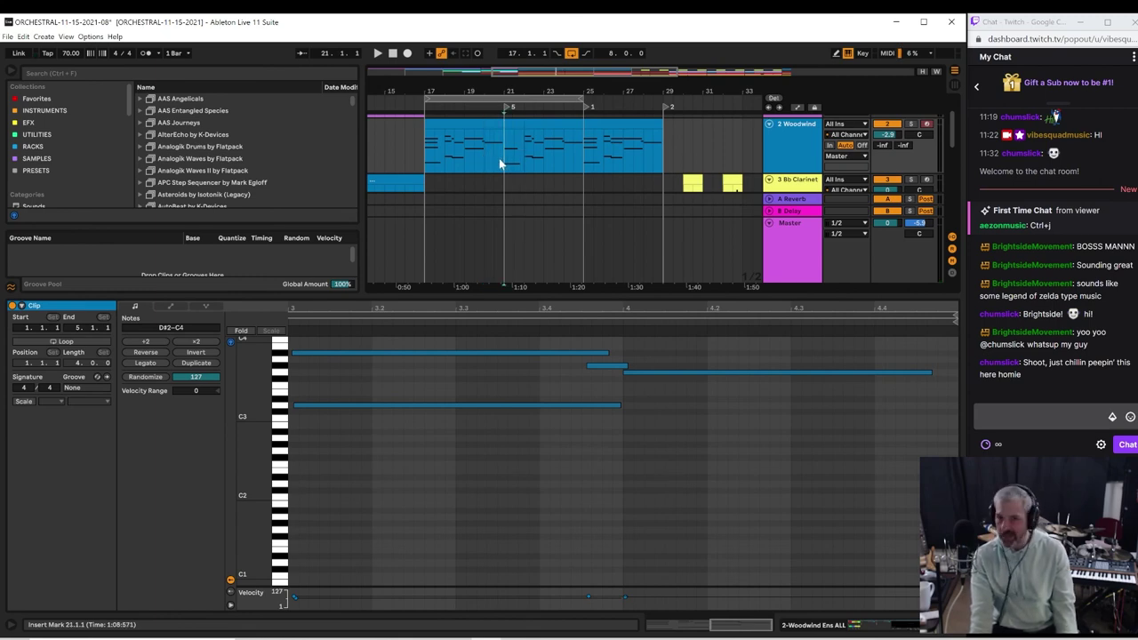
key("space")
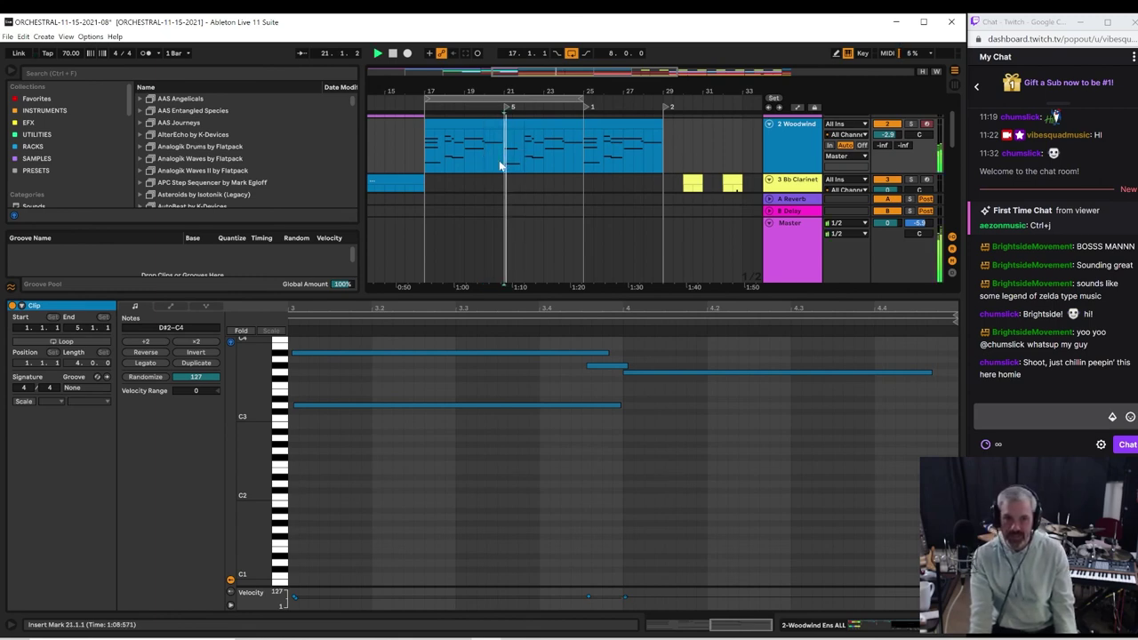
left_click(424, 165)
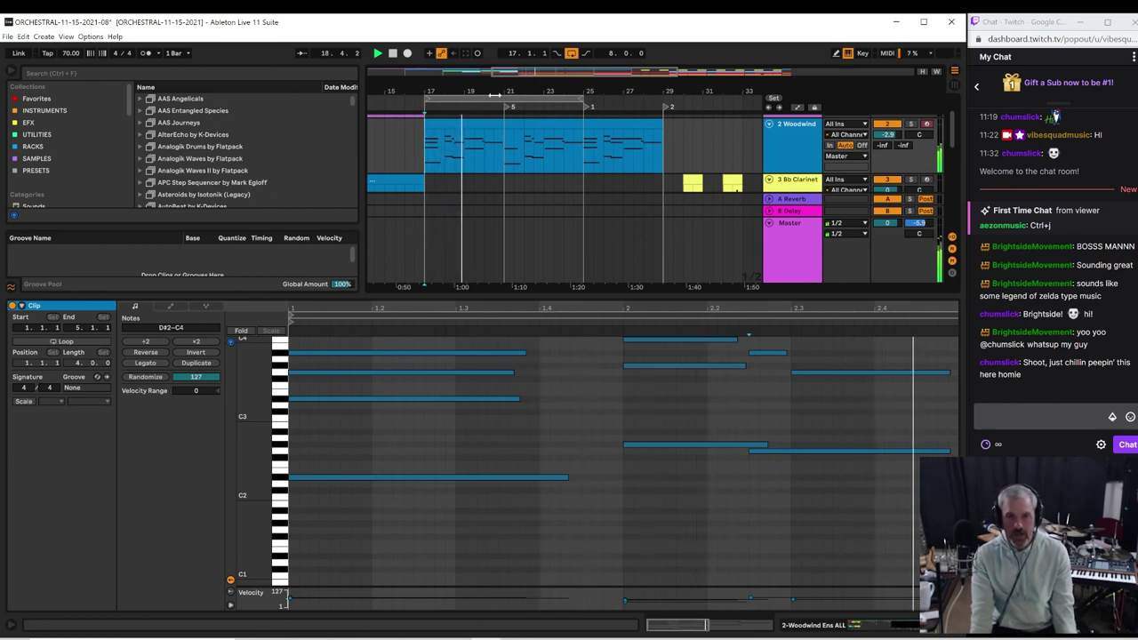
left_click_drag(476, 100, 448, 140)
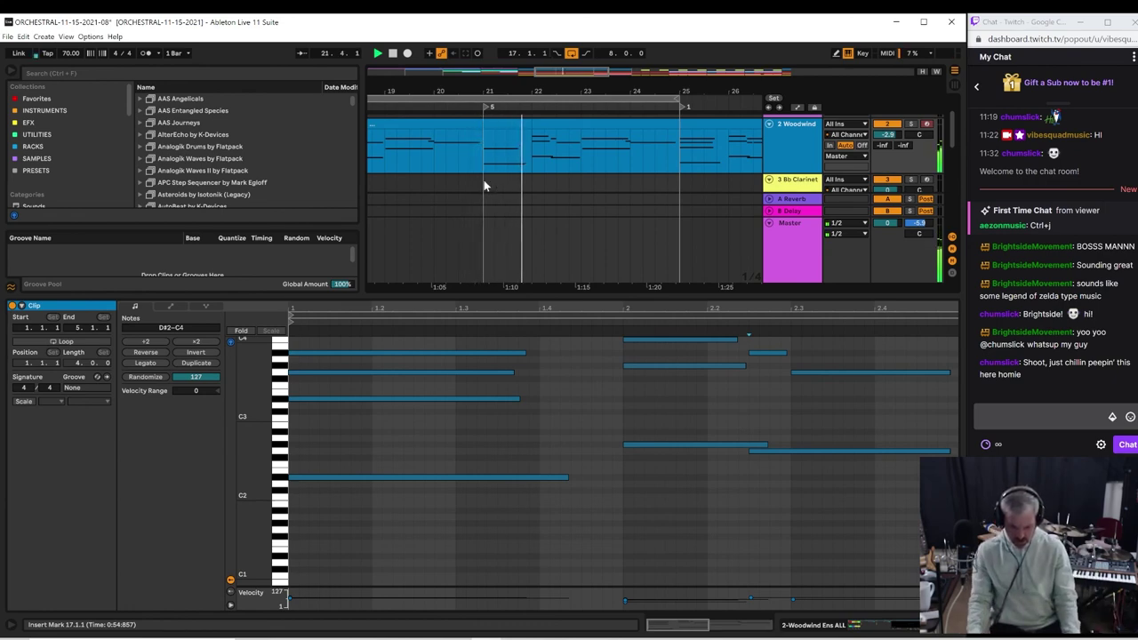
key("space")
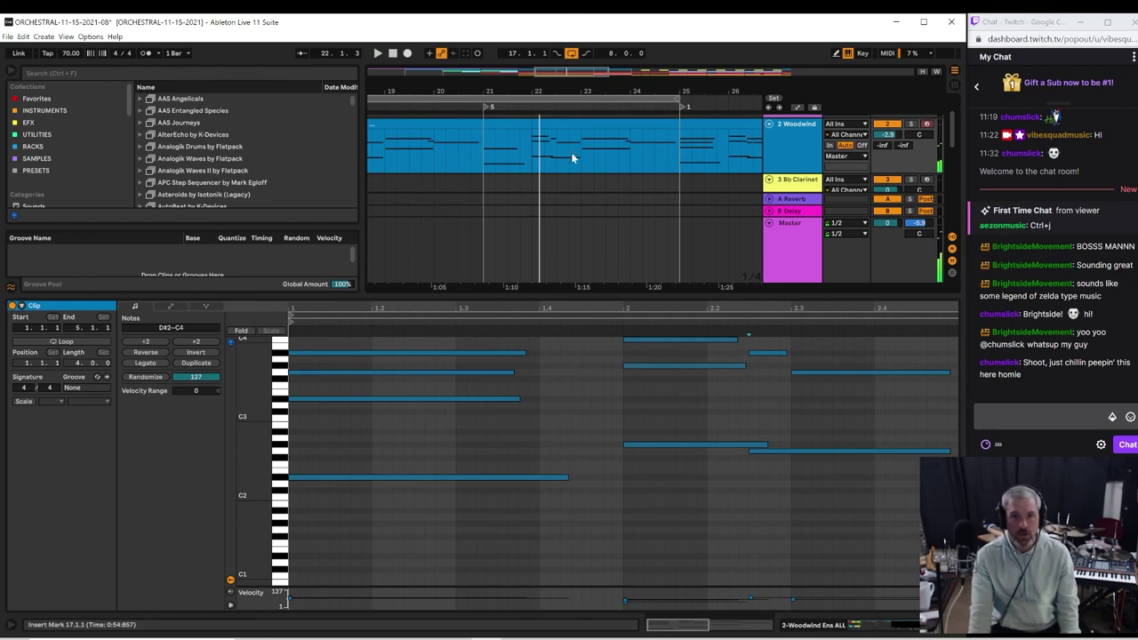
left_click(479, 154)
key("space")
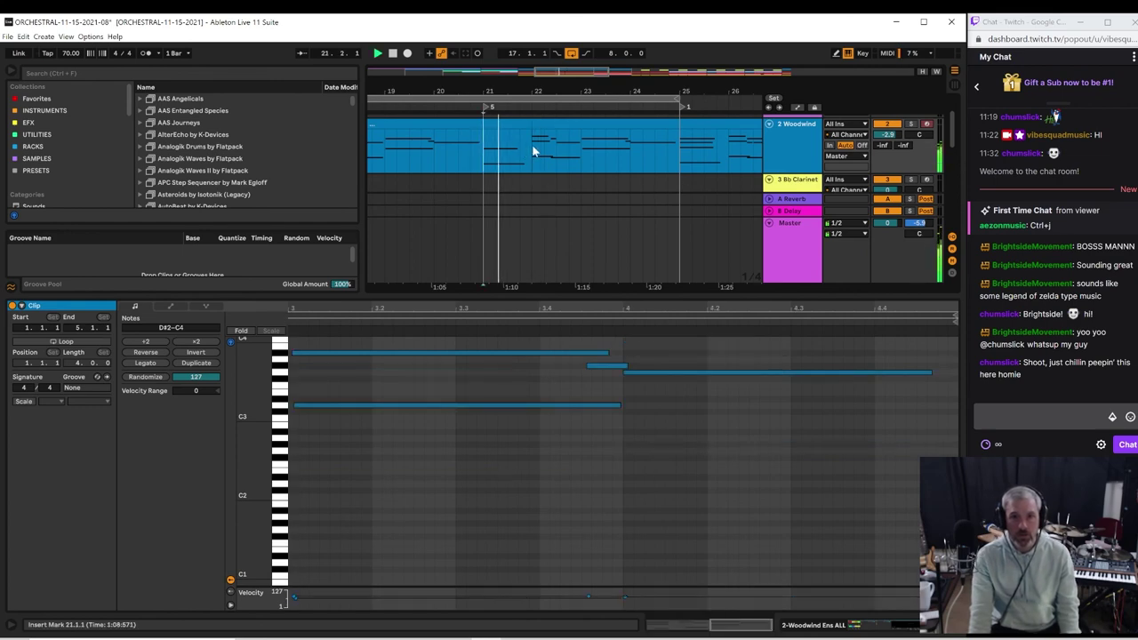
Step: Open the Woodwind clip starting at bar 22, deactivate its first C4 note, and play the passage
left_click(534, 150)
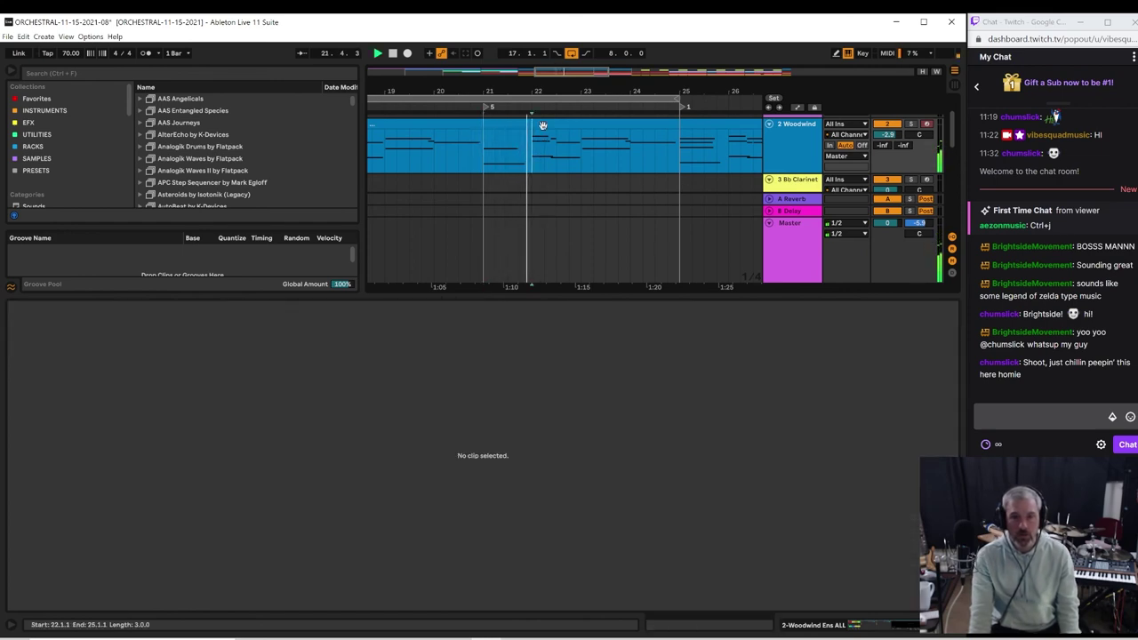
left_click(542, 125)
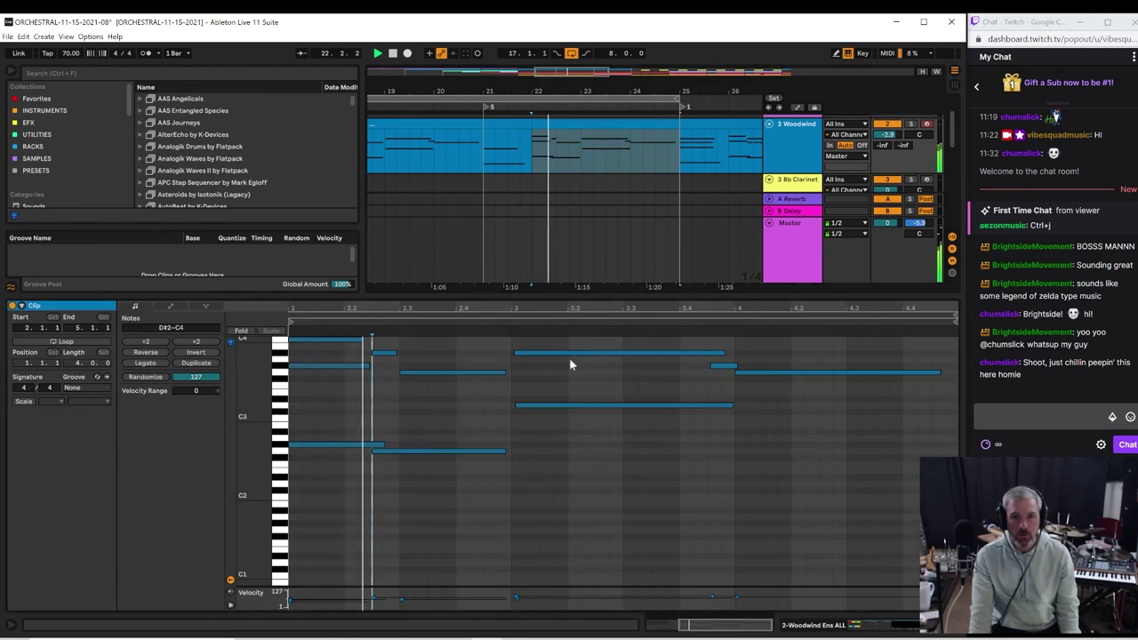
left_click(294, 340)
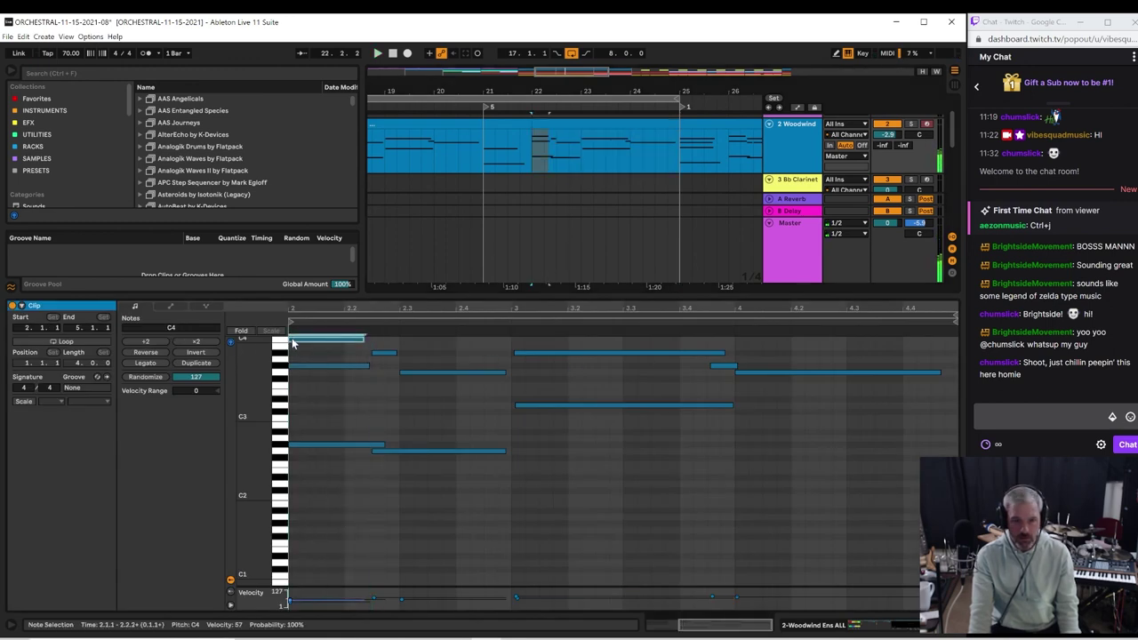
key("space")
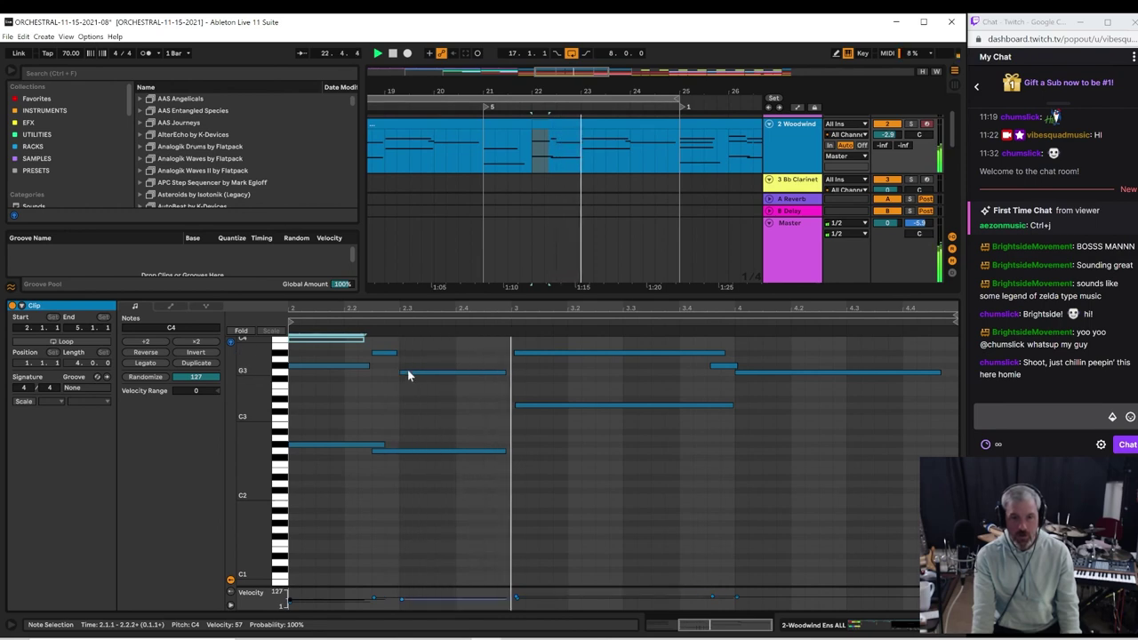
Step: Replay the arrangement from bar 21 and shrink the note editor so that more tracks are shown
left_click(484, 158)
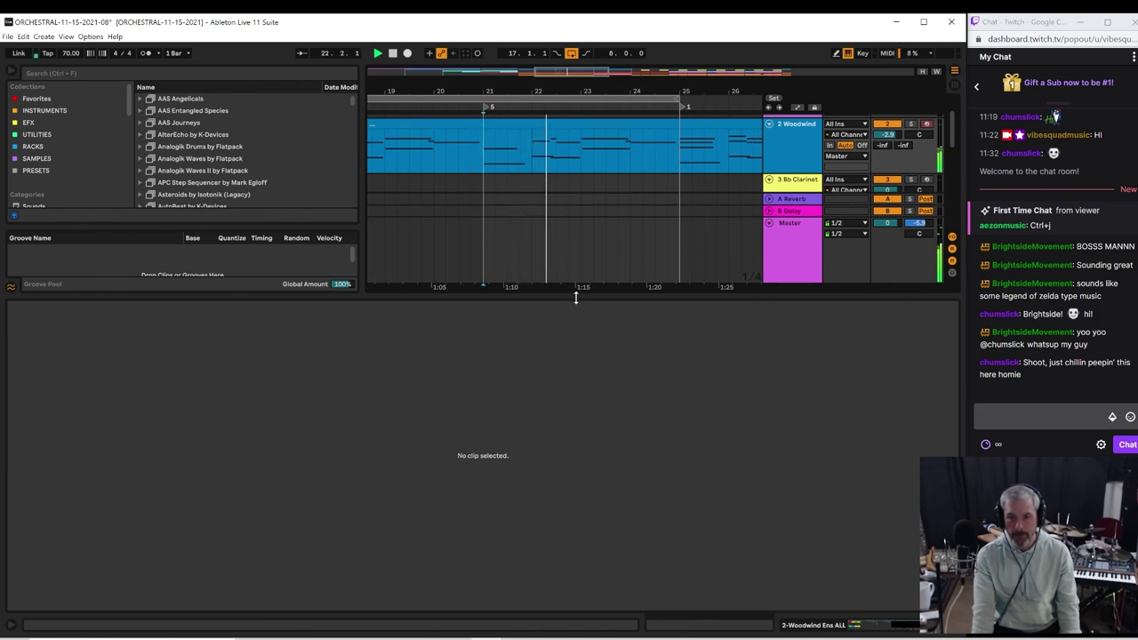
left_click_drag(575, 298, 564, 462)
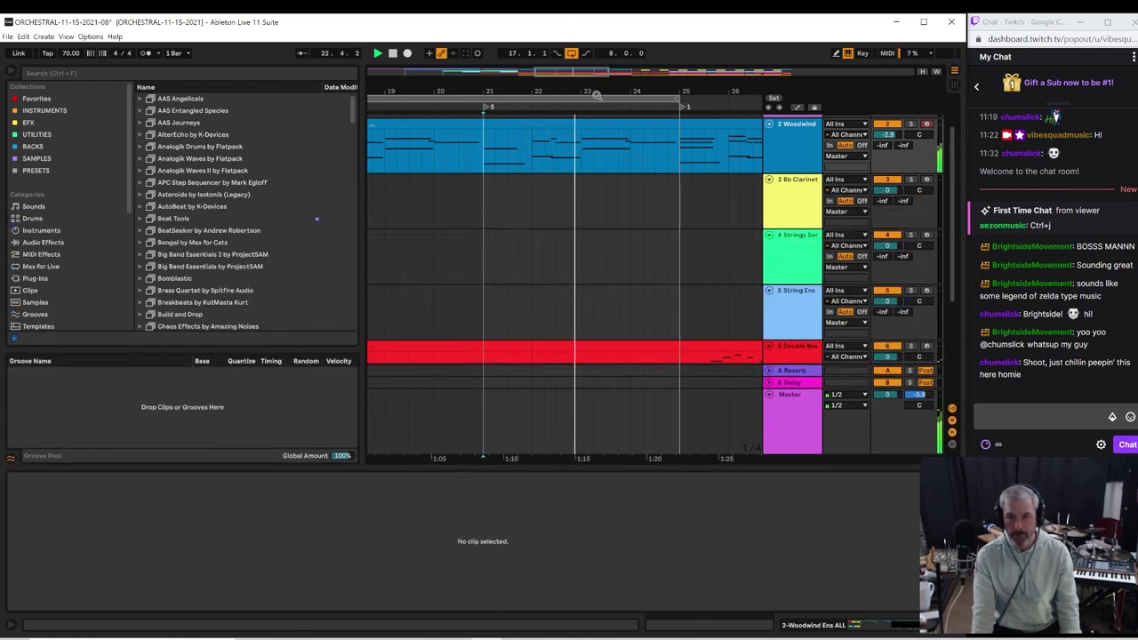
left_click_drag(595, 95, 593, 80)
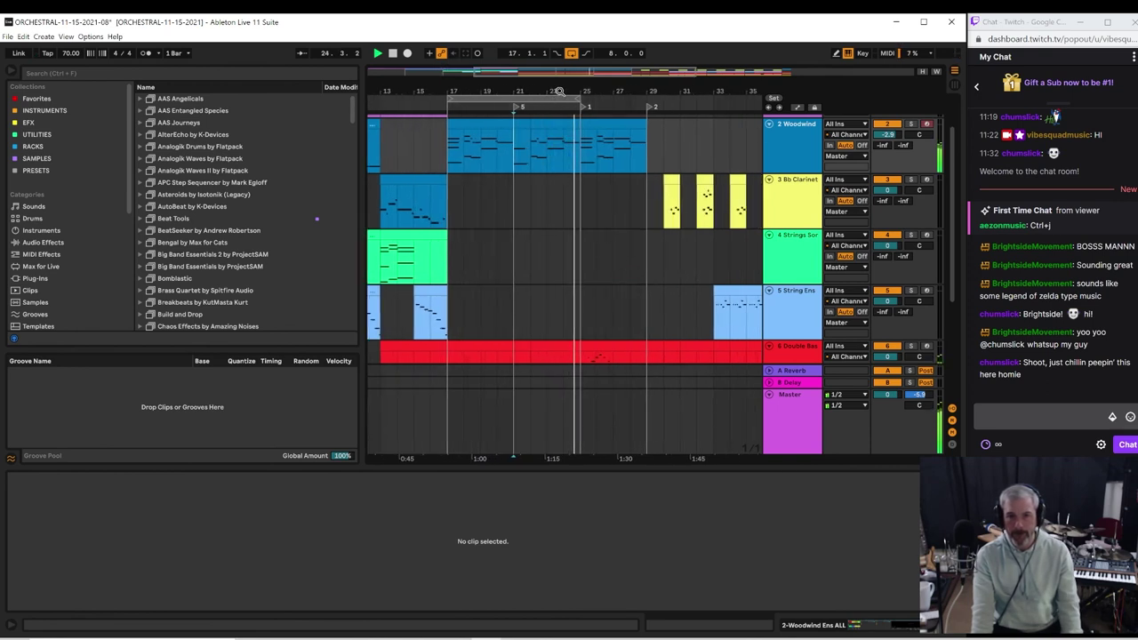
Step: Stop playback and extend the loop to cover the whole piece, from bar 1 to bar 47
left_click_drag(559, 92, 687, 105)
key("space")
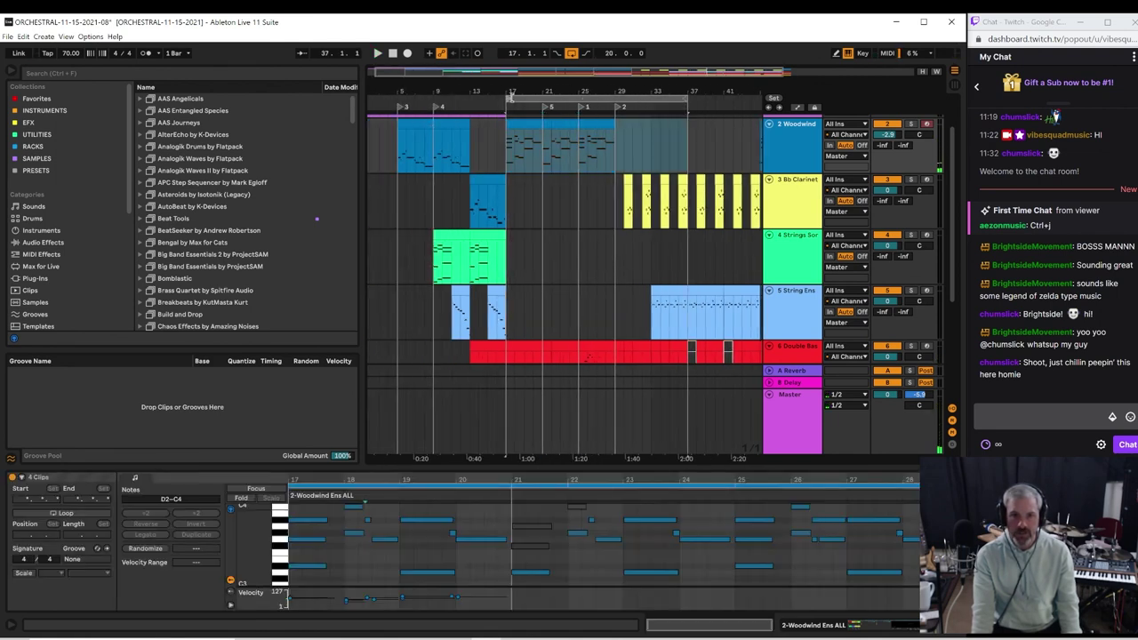
left_click_drag(510, 98, 331, 94)
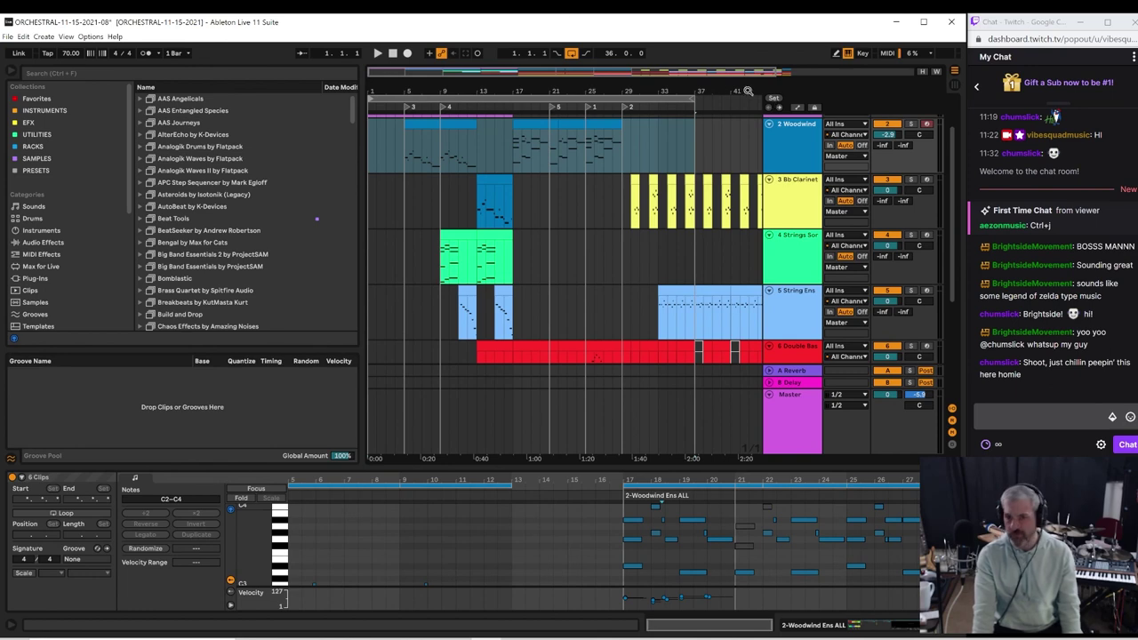
key("minus")
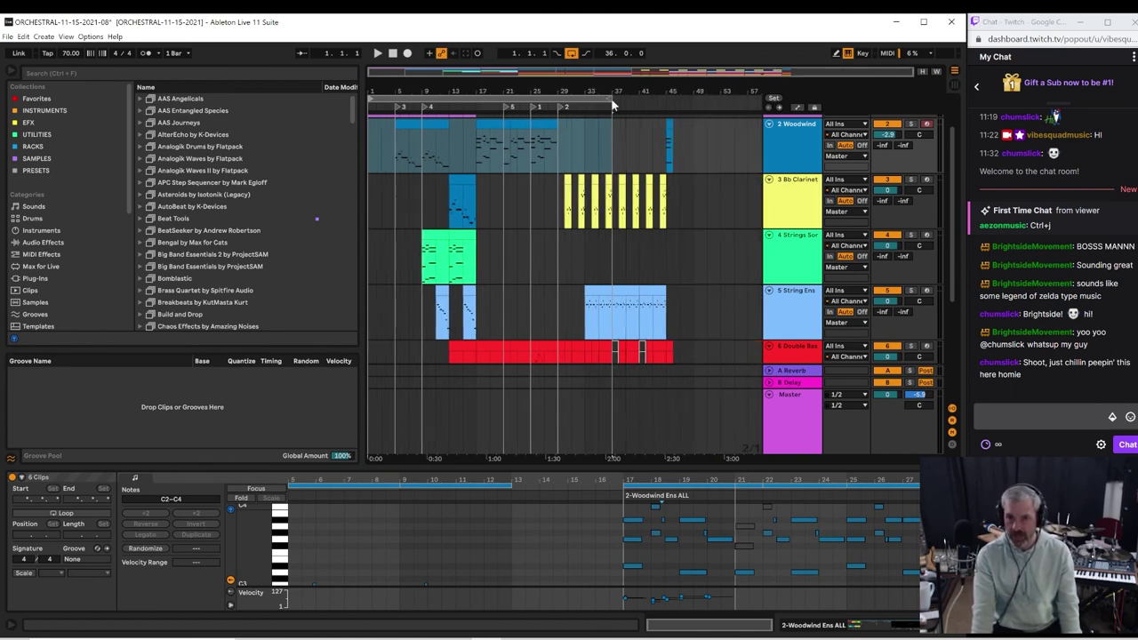
left_click_drag(607, 102, 674, 108)
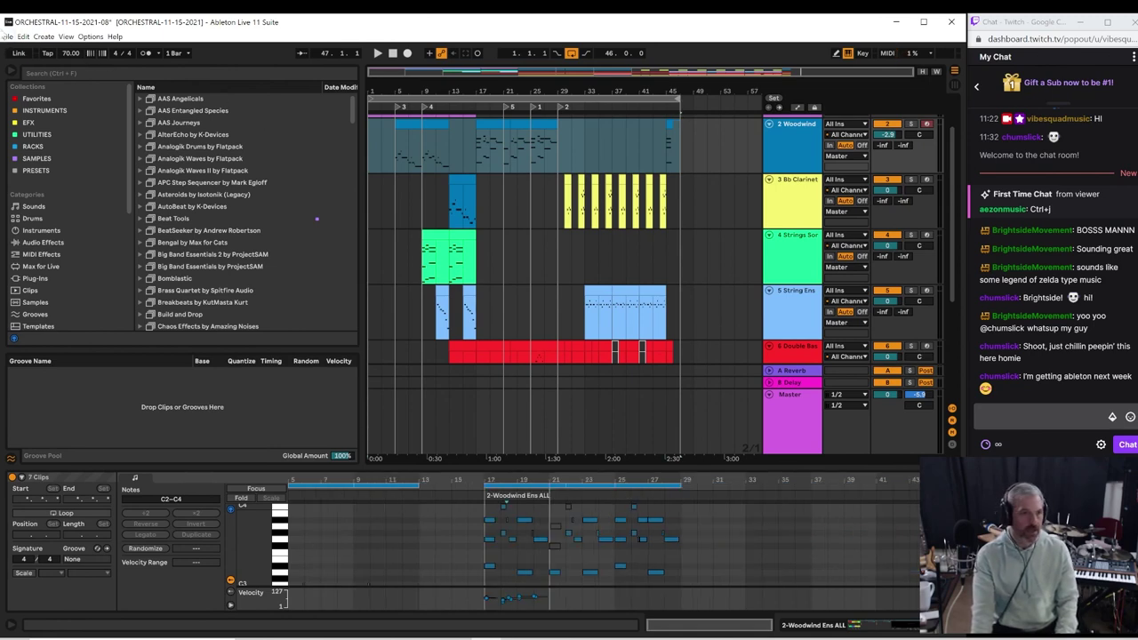
left_click(7, 36)
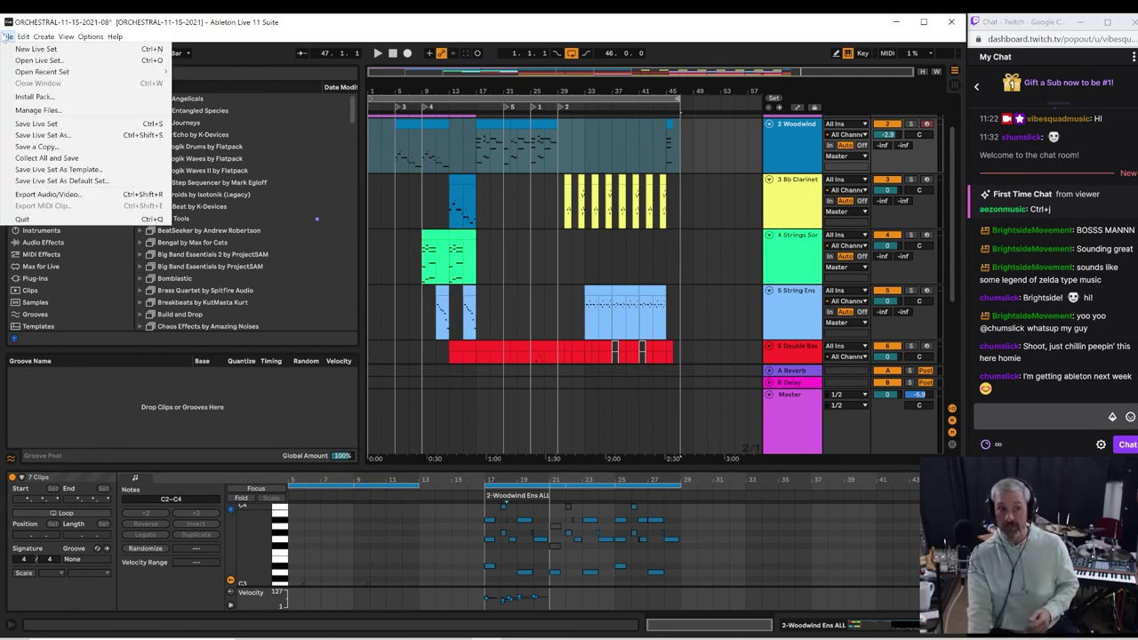
left_click(40, 135)
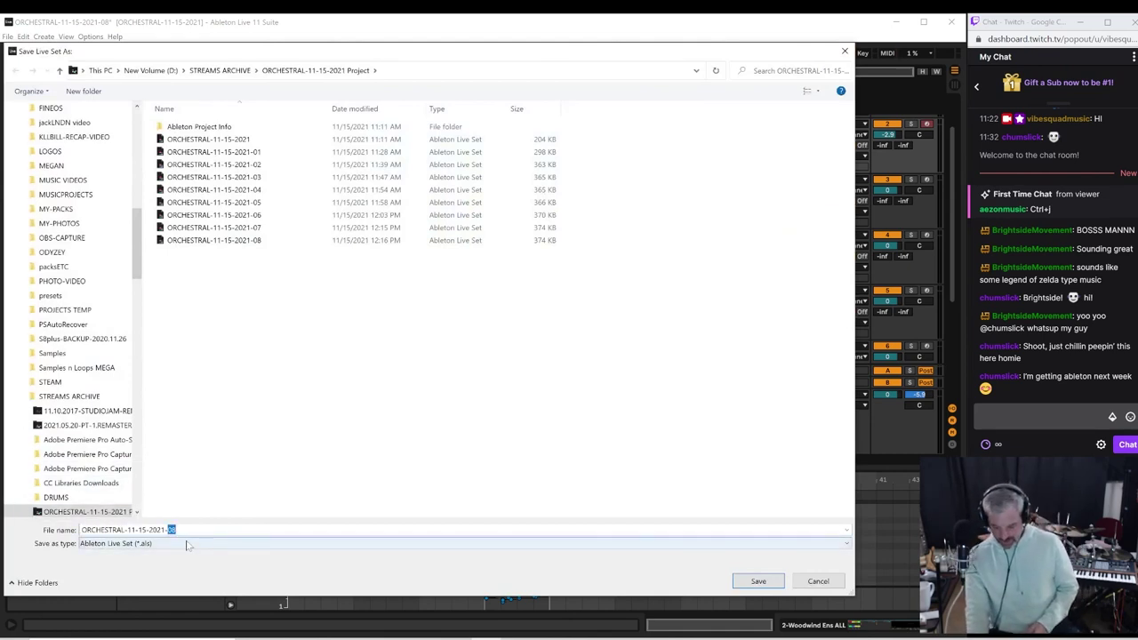
key("Return")
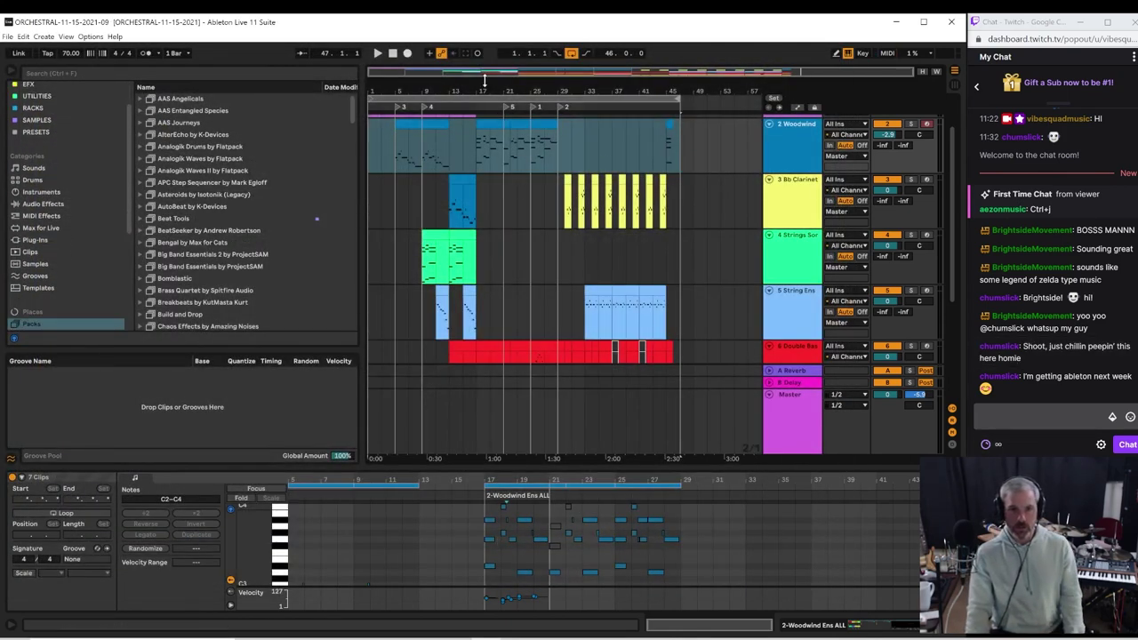
Step: Play the piece from bar 1 and raise the tempo to 100 BPM
key("space")
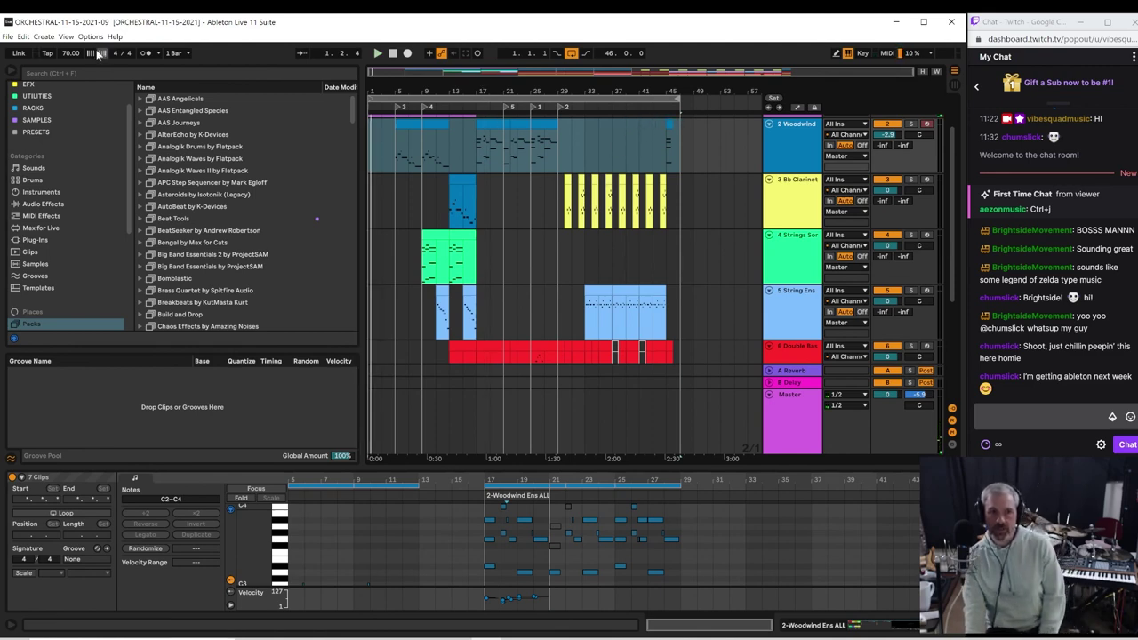
left_click_drag(71, 54, 70, 45)
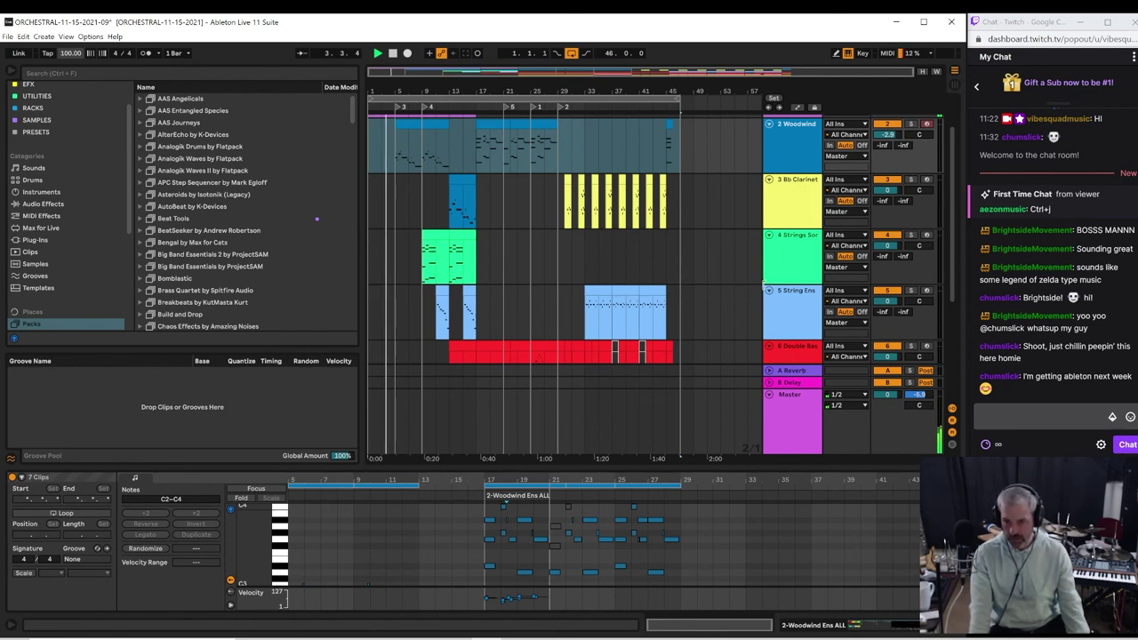
Step: Collapse all the instrument tracks so that the whole arrangement fits in view
left_click(774, 292)
left_click(769, 290)
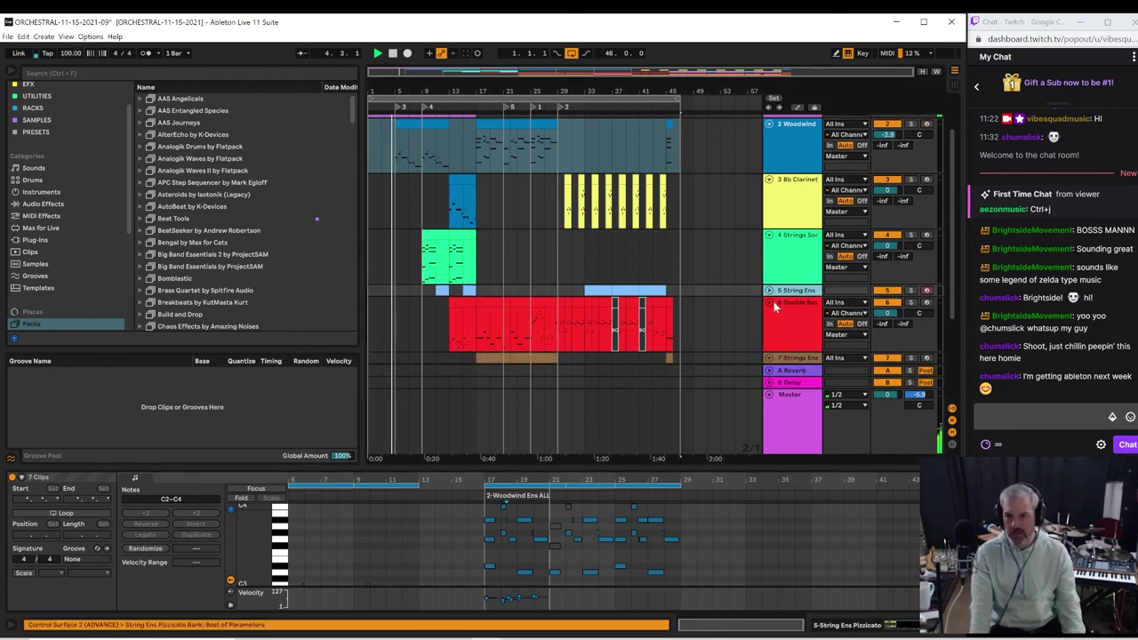
left_click(773, 302)
left_click(768, 303, "alt")
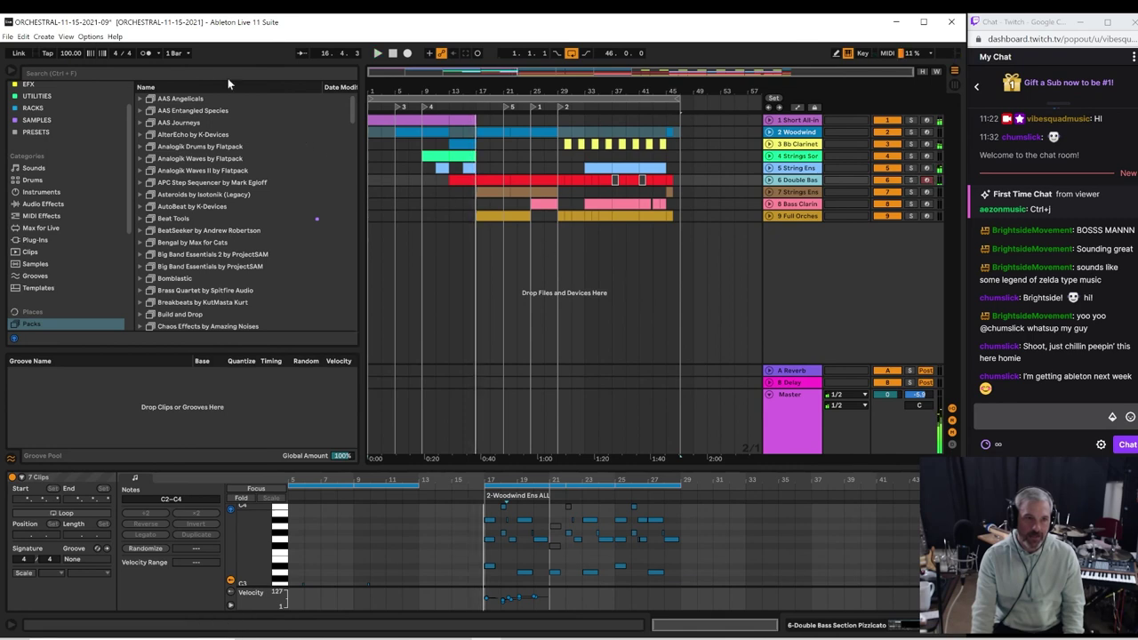
Step: Lower the tempo to 80 BPM and restart playback from bar 1
left_click_drag(61, 56, 60, 59)
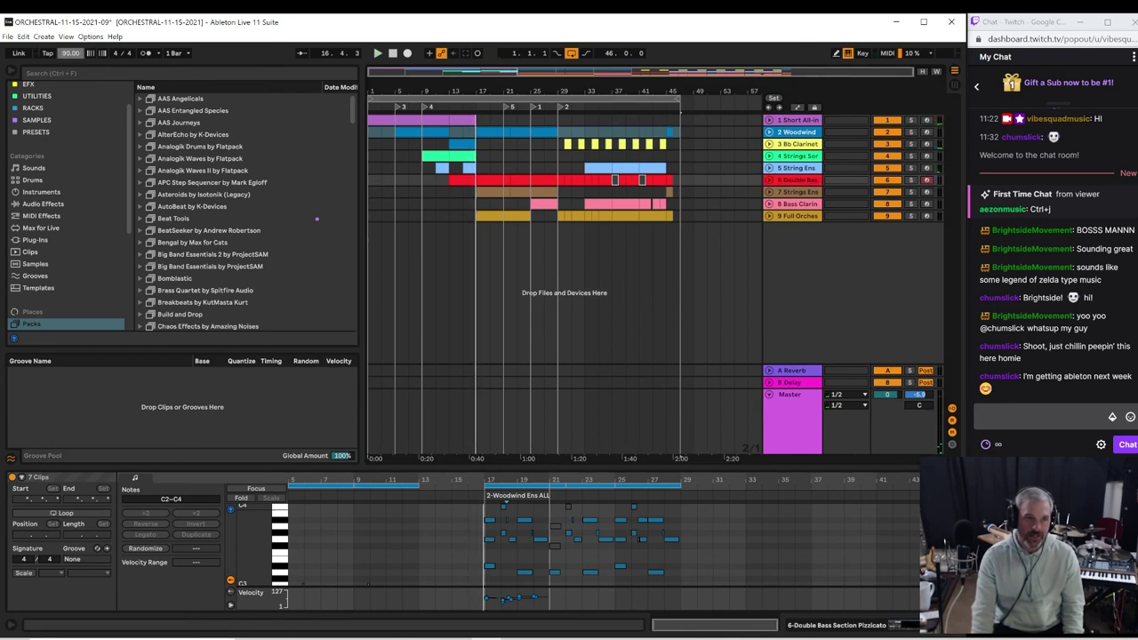
key("space")
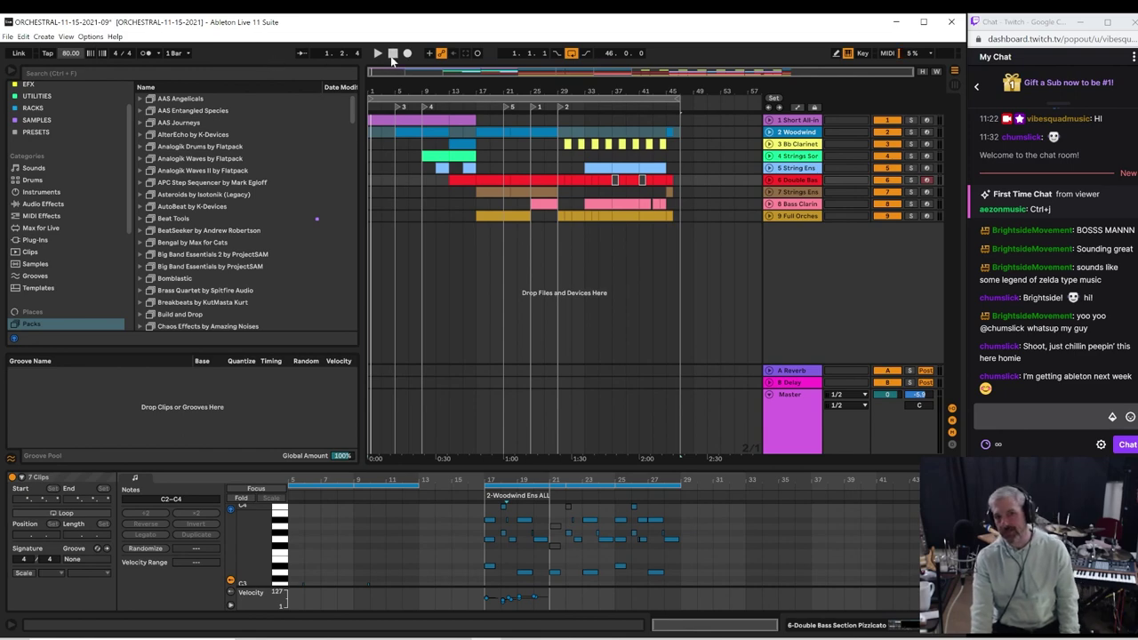
left_click(374, 209)
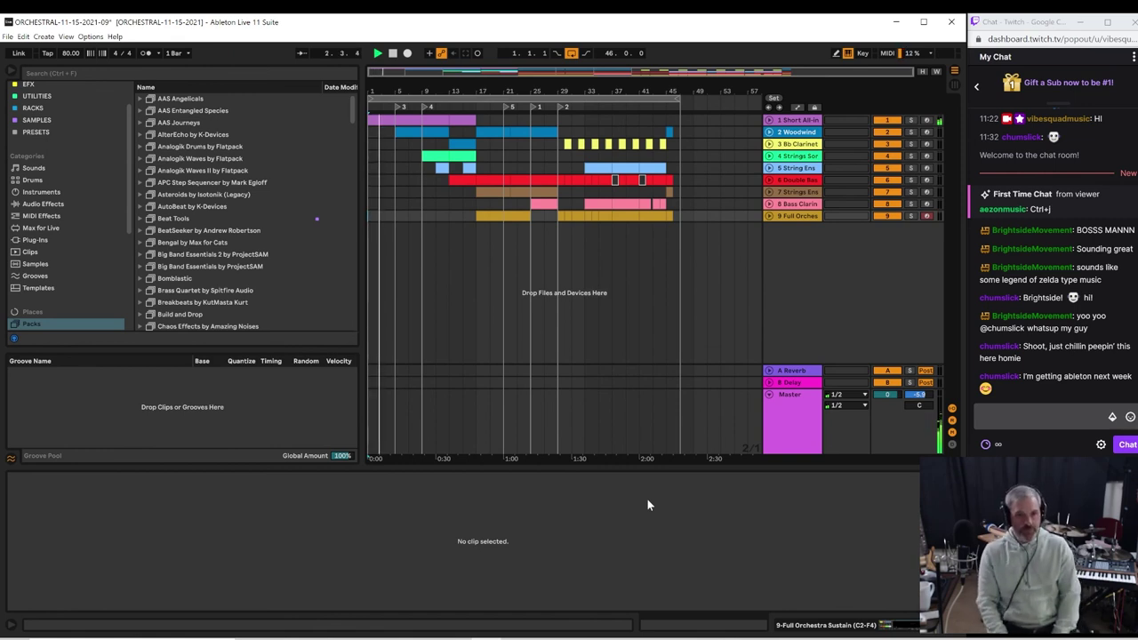
Step: Expand the first two tracks while the piece plays and select the opening eight-bar clip on track 1
left_click(768, 120)
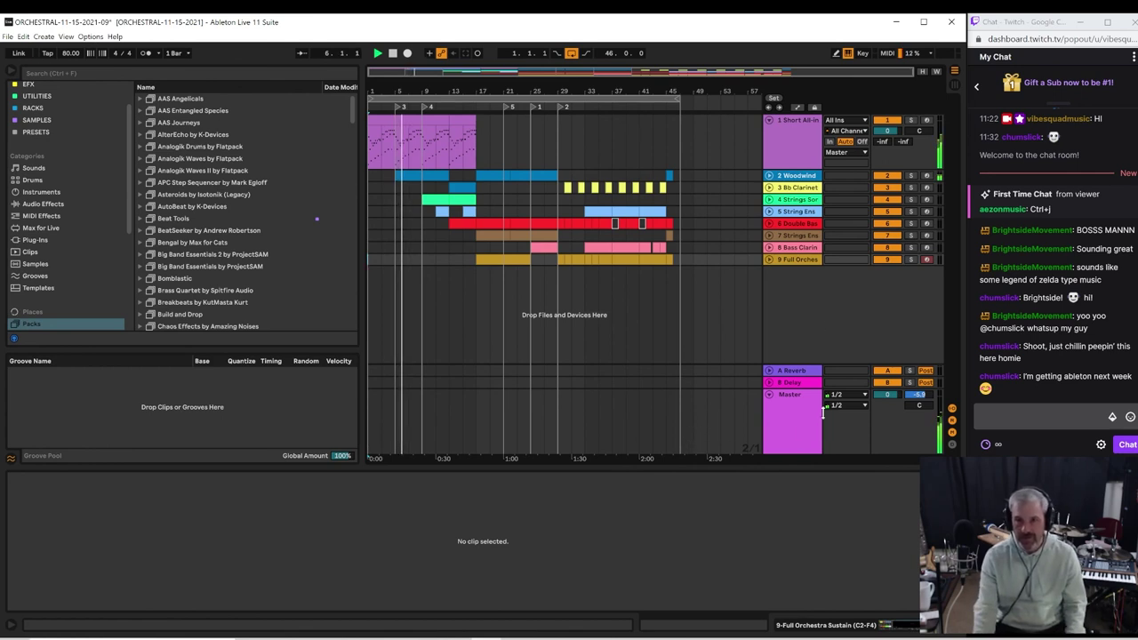
left_click(770, 176)
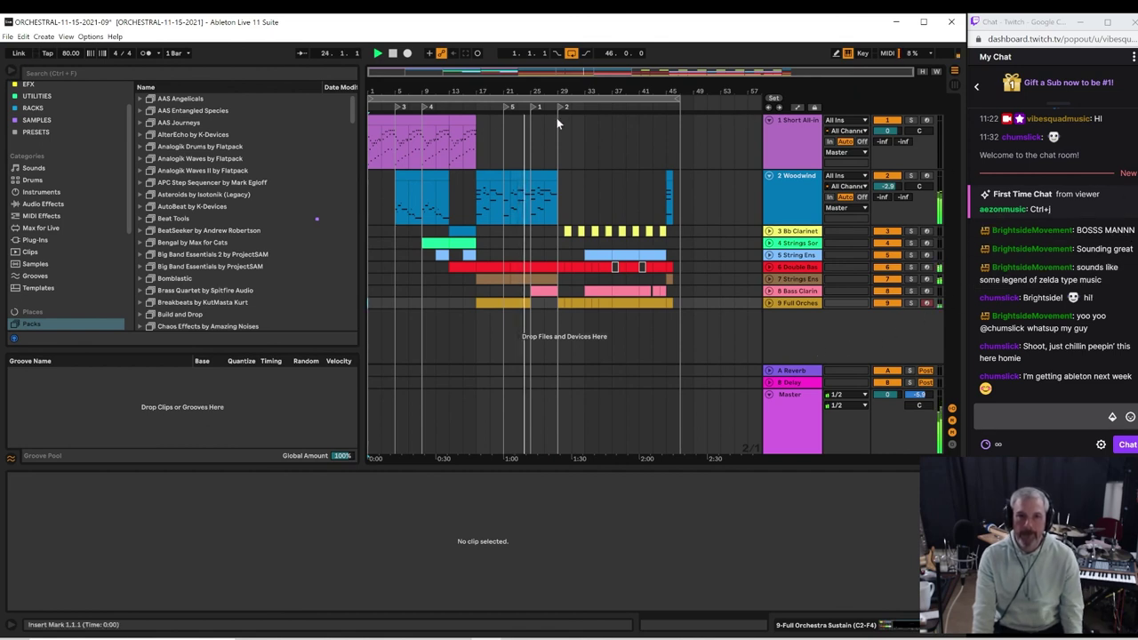
left_click(378, 127)
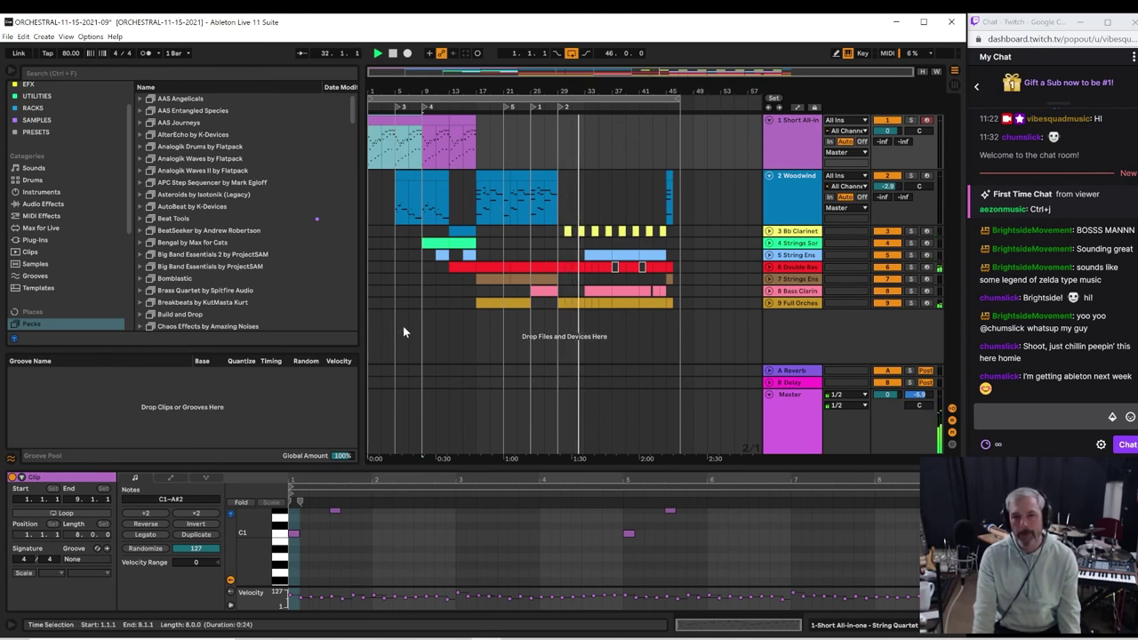
left_click(373, 159)
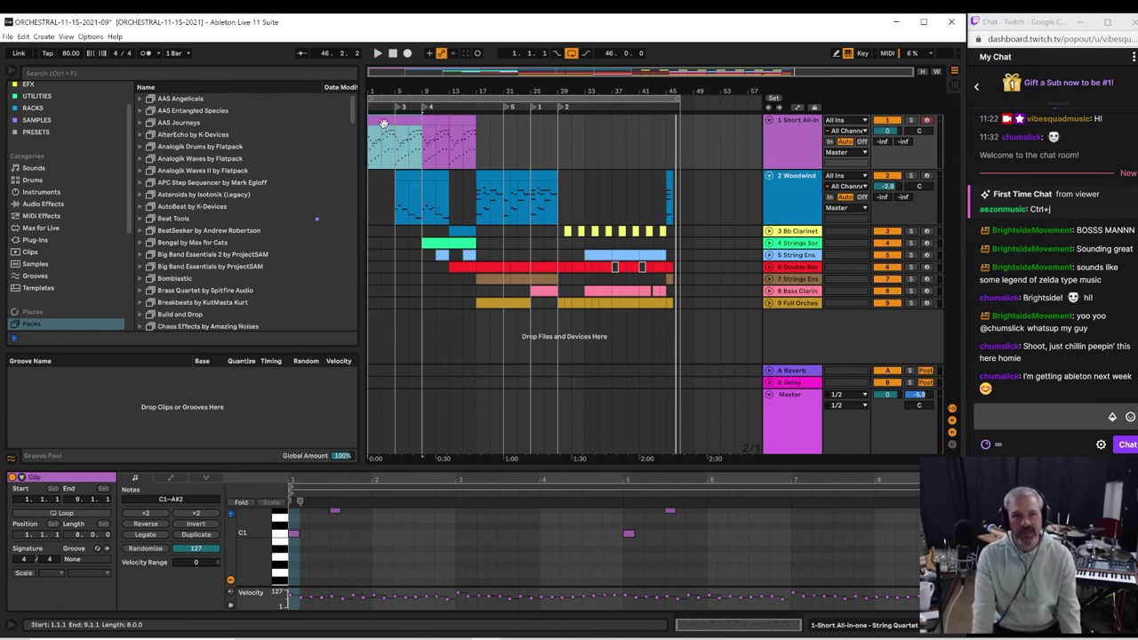
Step: Select bars 1 to 5 on the first track and audition the piece briefly from bar 1
left_click(379, 152)
left_click_drag(370, 152, 394, 155)
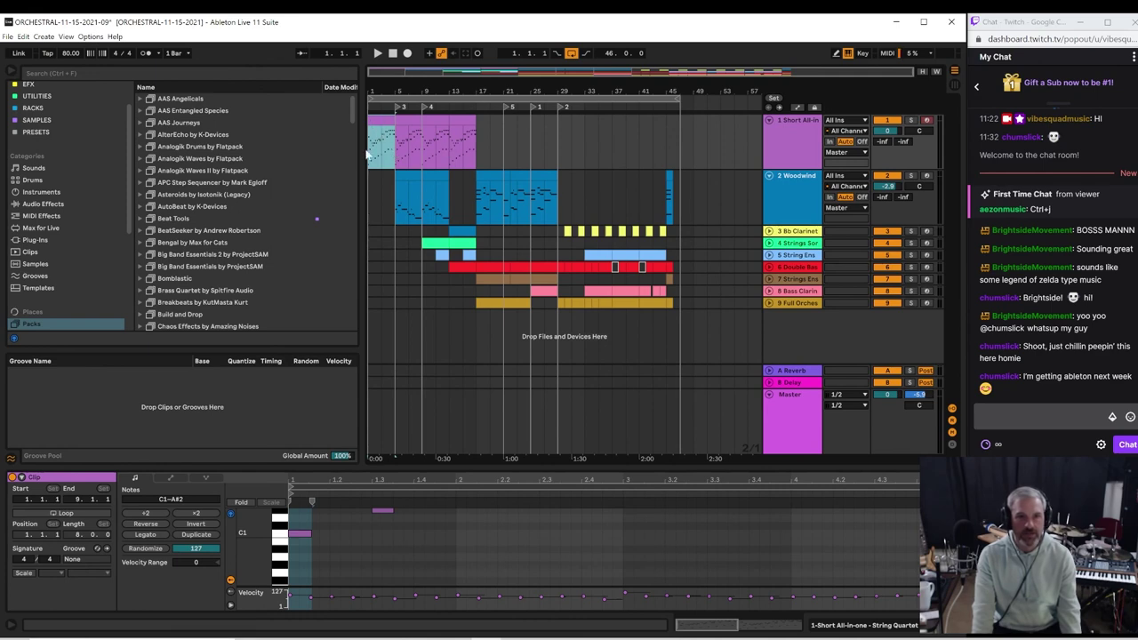
left_click(371, 158)
key("space")
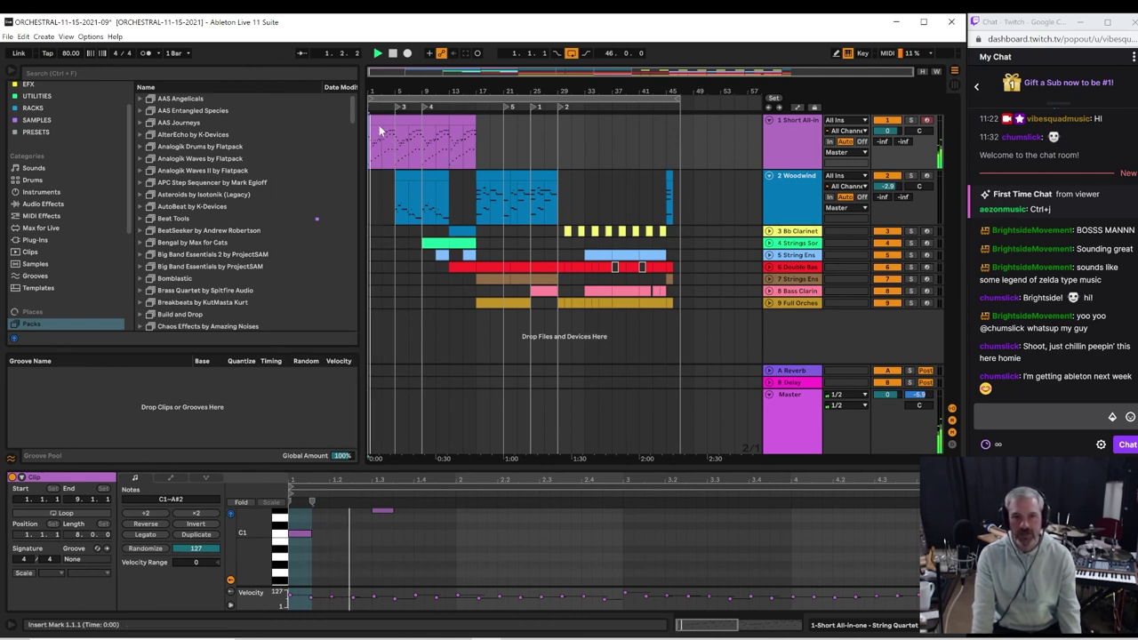
key("space")
Step: Try a copy of track 1's opening eight-bar clip at bar 29 and at bar 39, and delete the copy
left_click(378, 121)
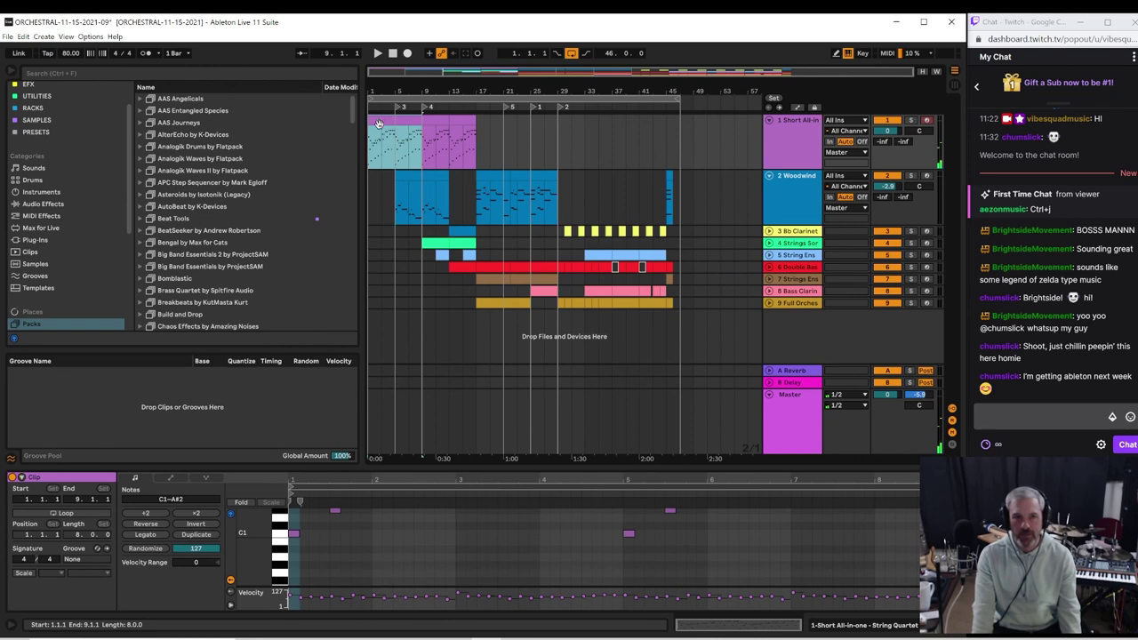
left_click_drag(378, 120, 579, 131)
key("space")
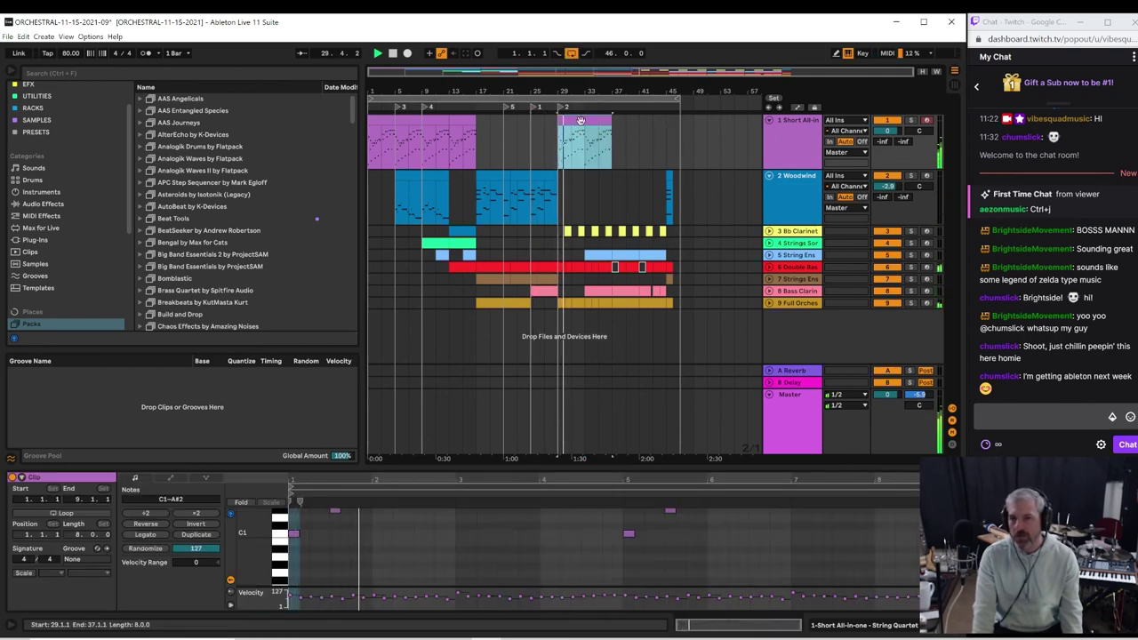
left_click_drag(580, 121, 638, 125)
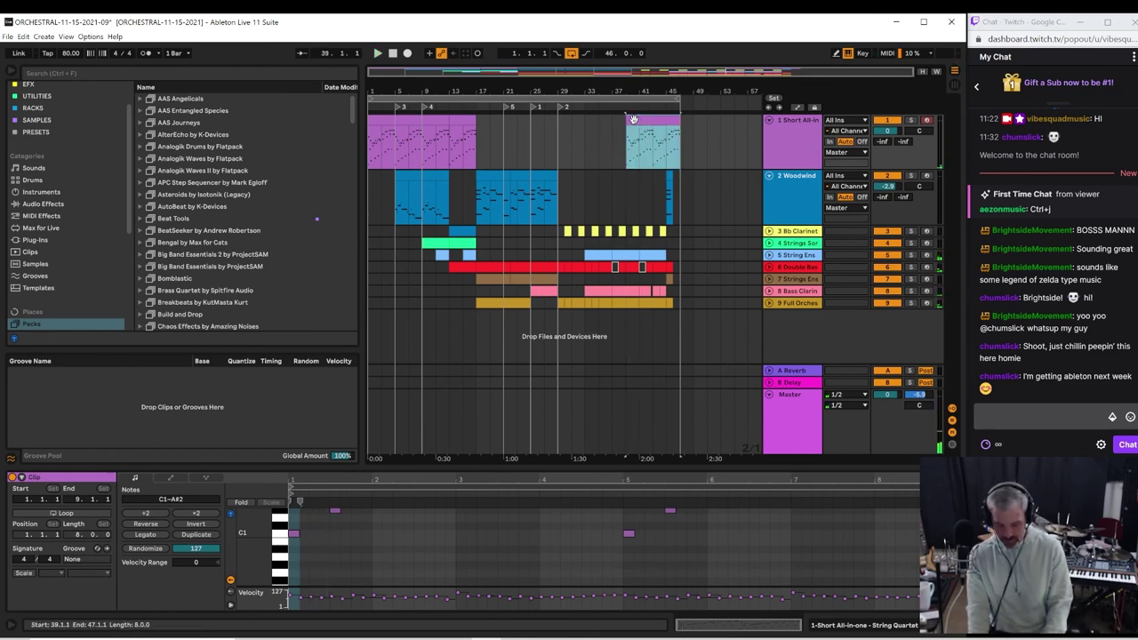
key("Delete")
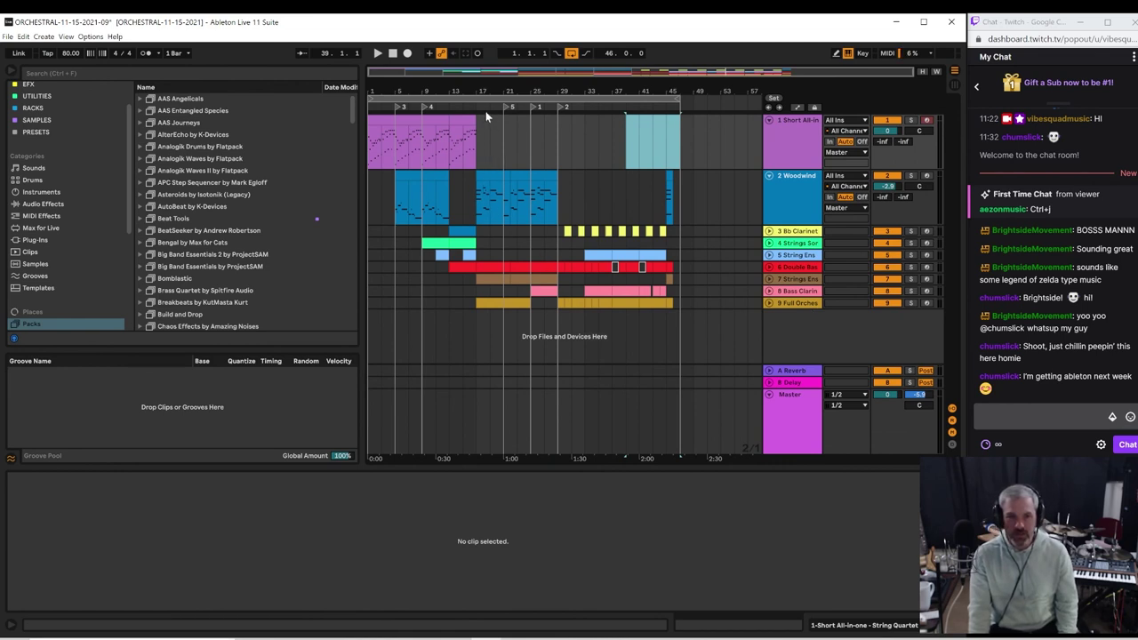
Step: Select everything in the arrangement and collapse the first two tracks
key("ctrl+a")
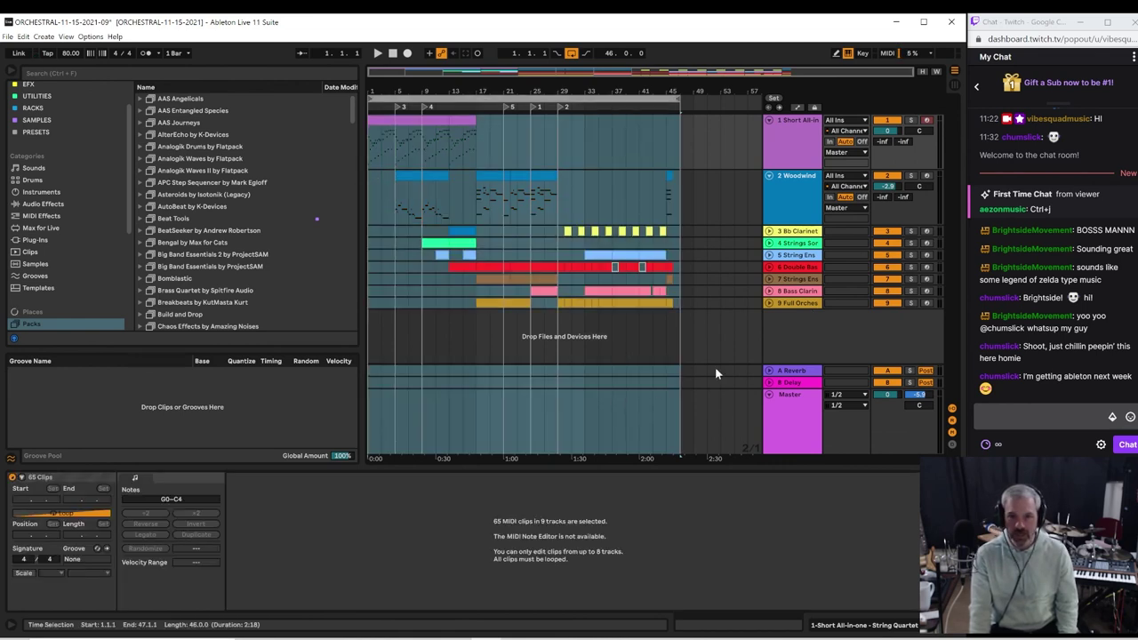
left_click(768, 177)
left_click(769, 121)
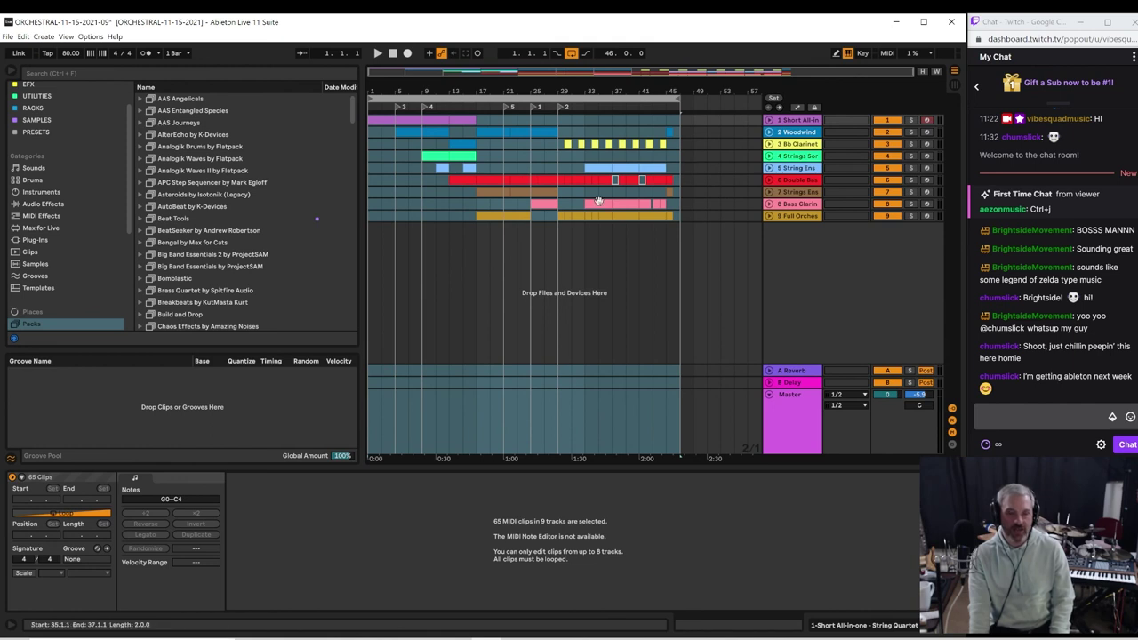
Step: Narrow the browser, fit the whole piece into the widened arrangement, and play it from bar 1
mouse_move(570, 95)
left_mouse_down()
mouse_move(571, 110)
mouse_move(600, 124)
mouse_move(570, 96)
left_mouse_up()
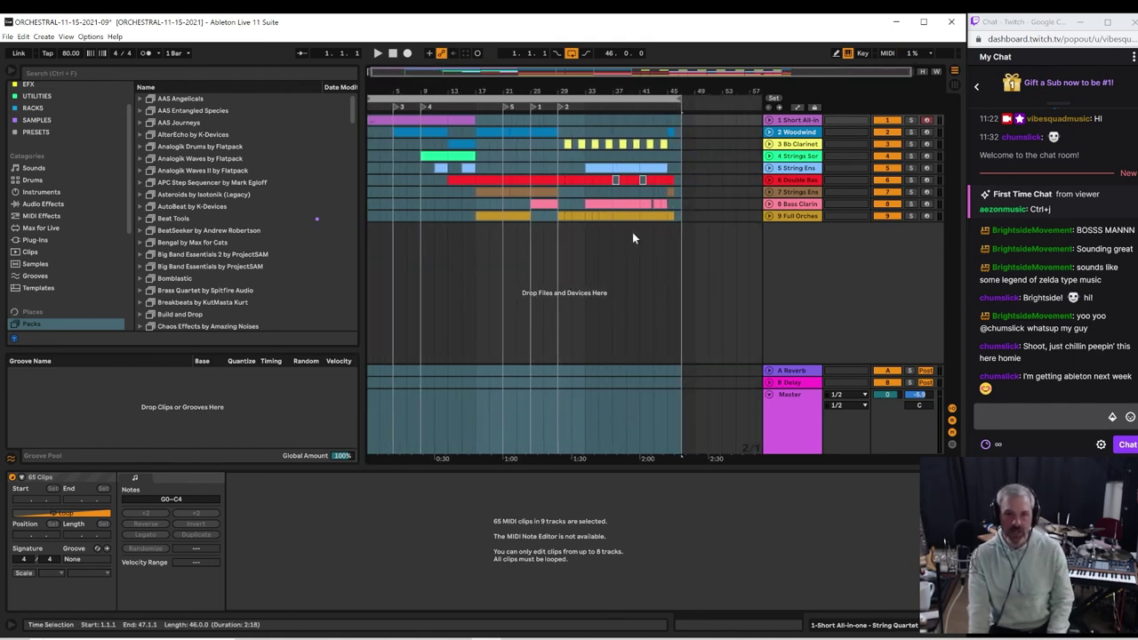
left_click_drag(357, 182, 295, 182)
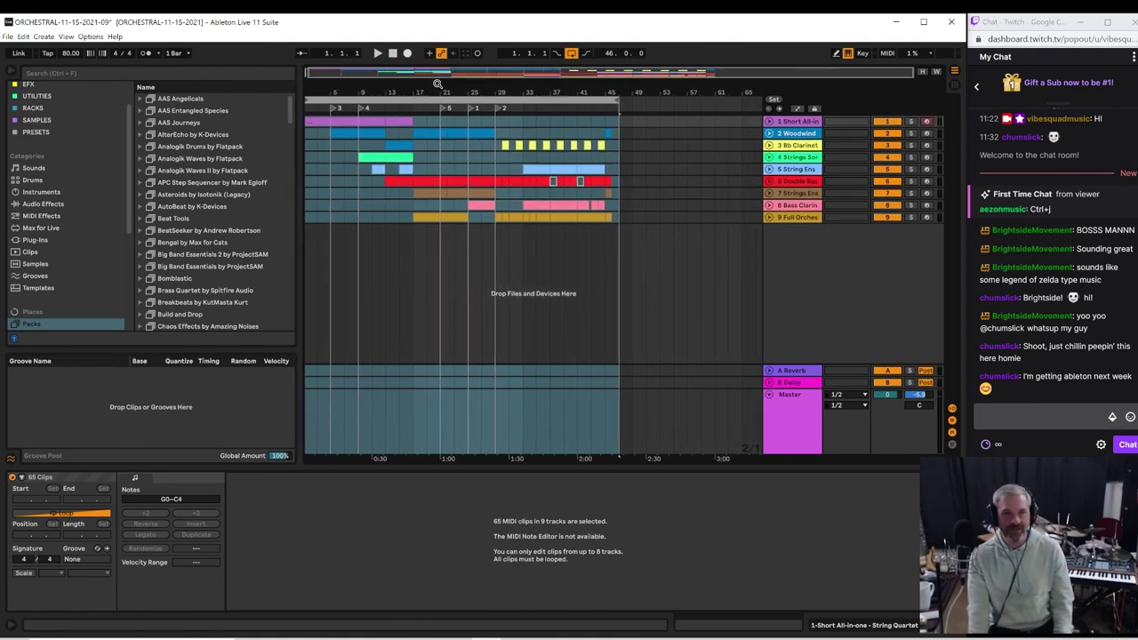
left_click_drag(437, 83, 379, 71)
key("space")
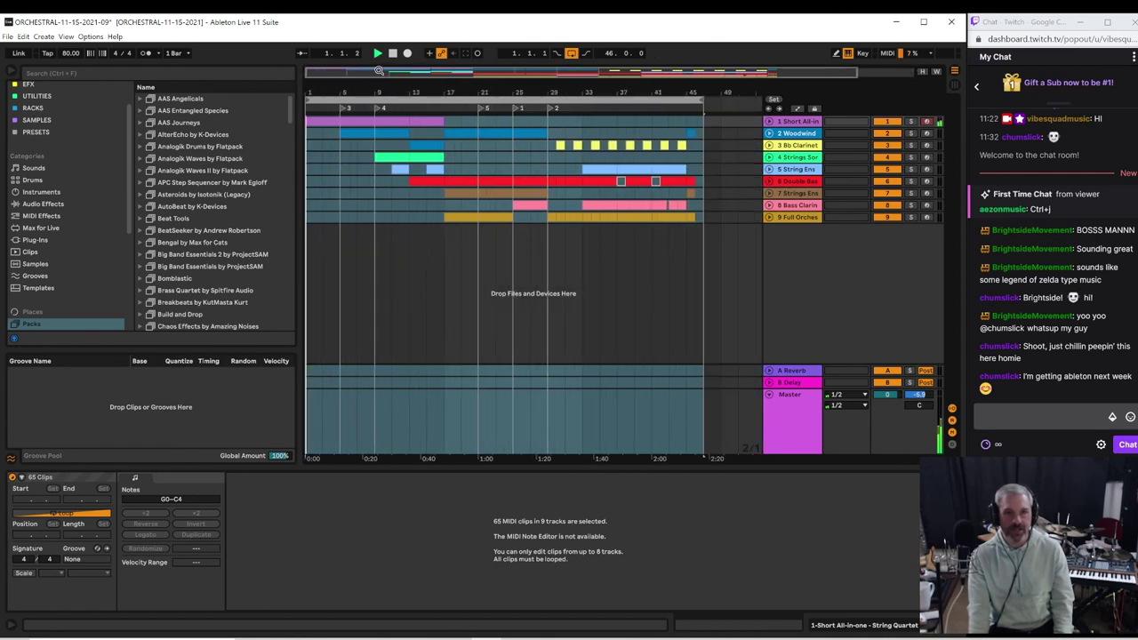